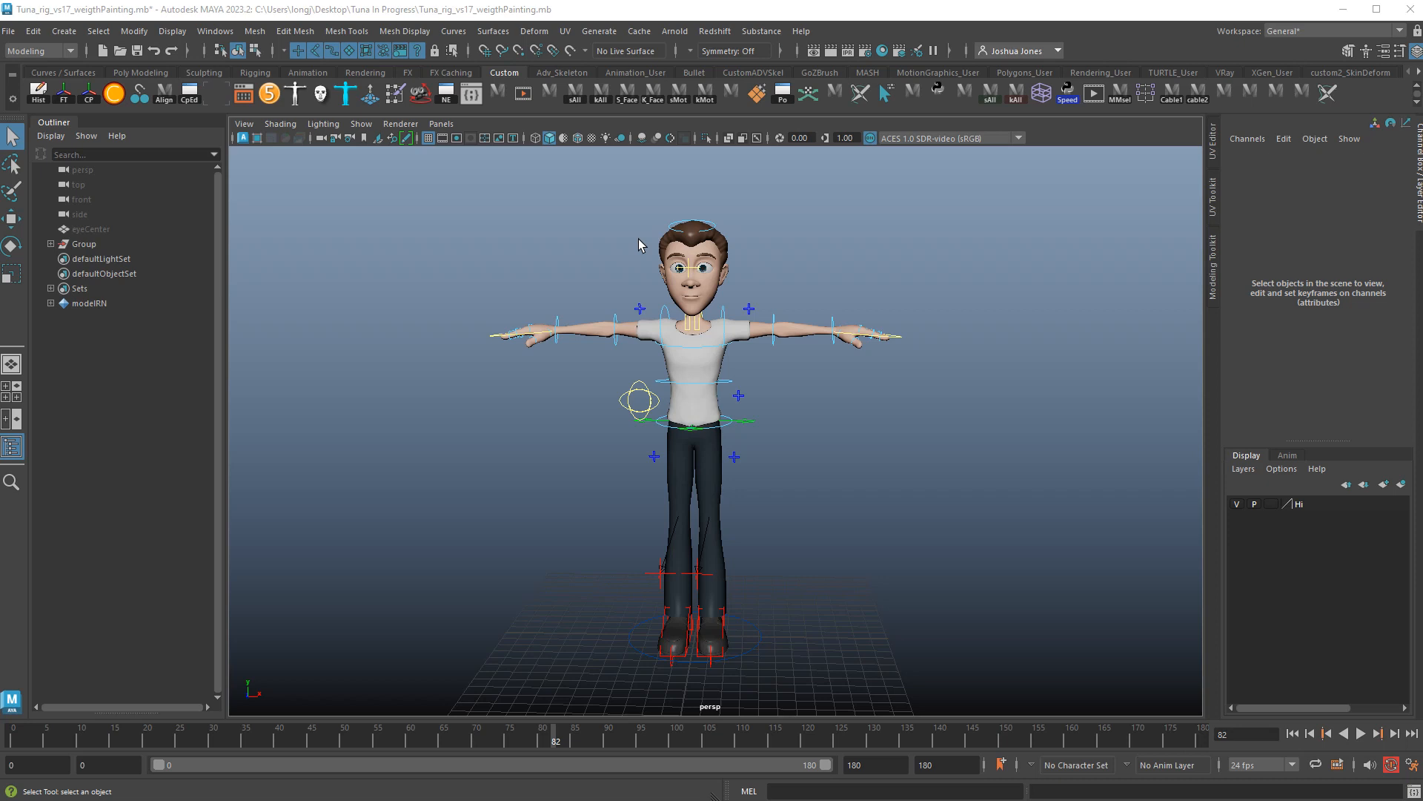
# Orbit and pan the perspective view to frame the character.
pyautogui.keyDown('alt'); pyautogui.moveTo(786, 343); pyautogui.dragTo(744, 347); pyautogui.keyUp('alt')
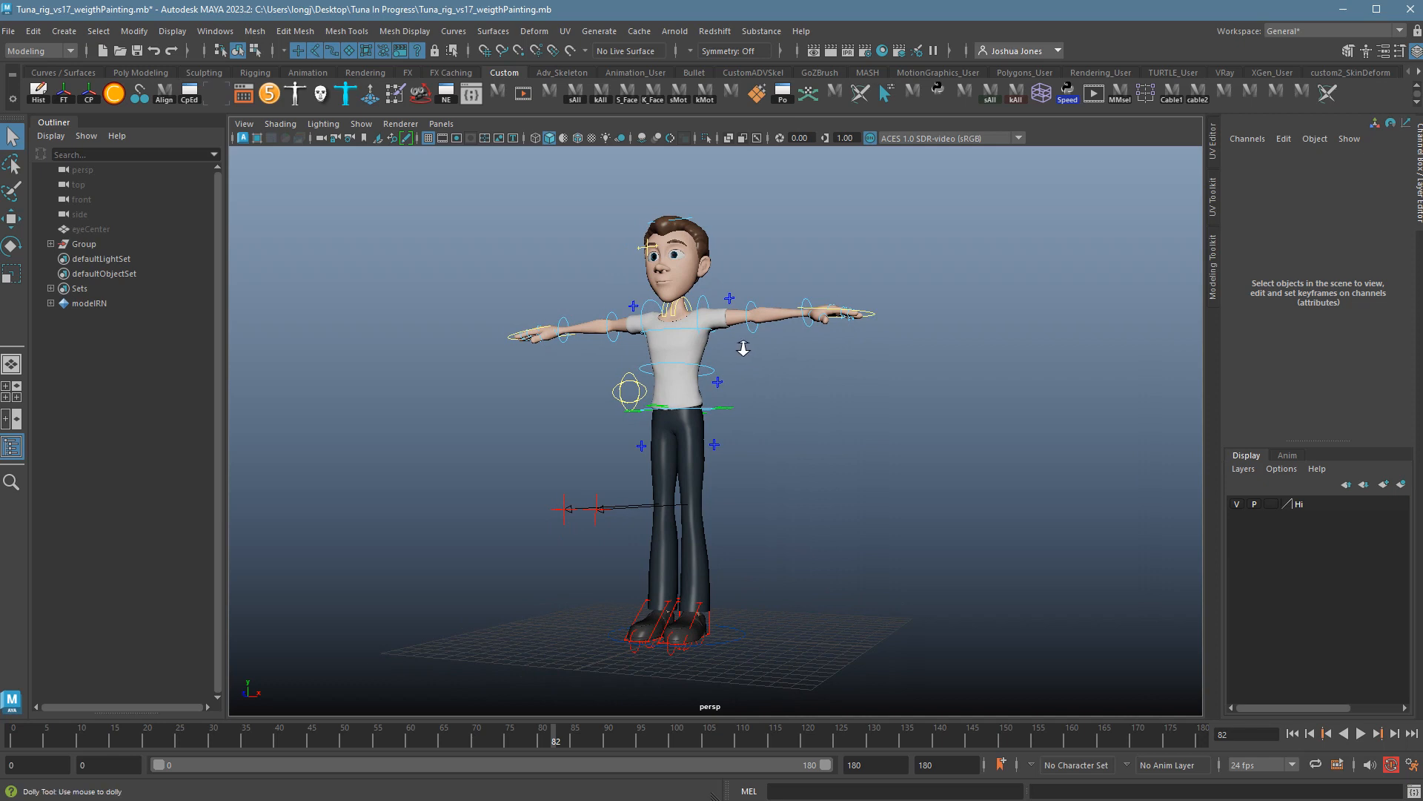
pyautogui.keyDown('alt'); pyautogui.moveTo(743, 347); pyautogui.dragTo(780, 352, button='right'); pyautogui.keyUp('alt')
pyautogui.keyDown('alt'); pyautogui.moveTo(780, 352); pyautogui.dragTo(786, 346, button='middle'); pyautogui.keyUp('alt')
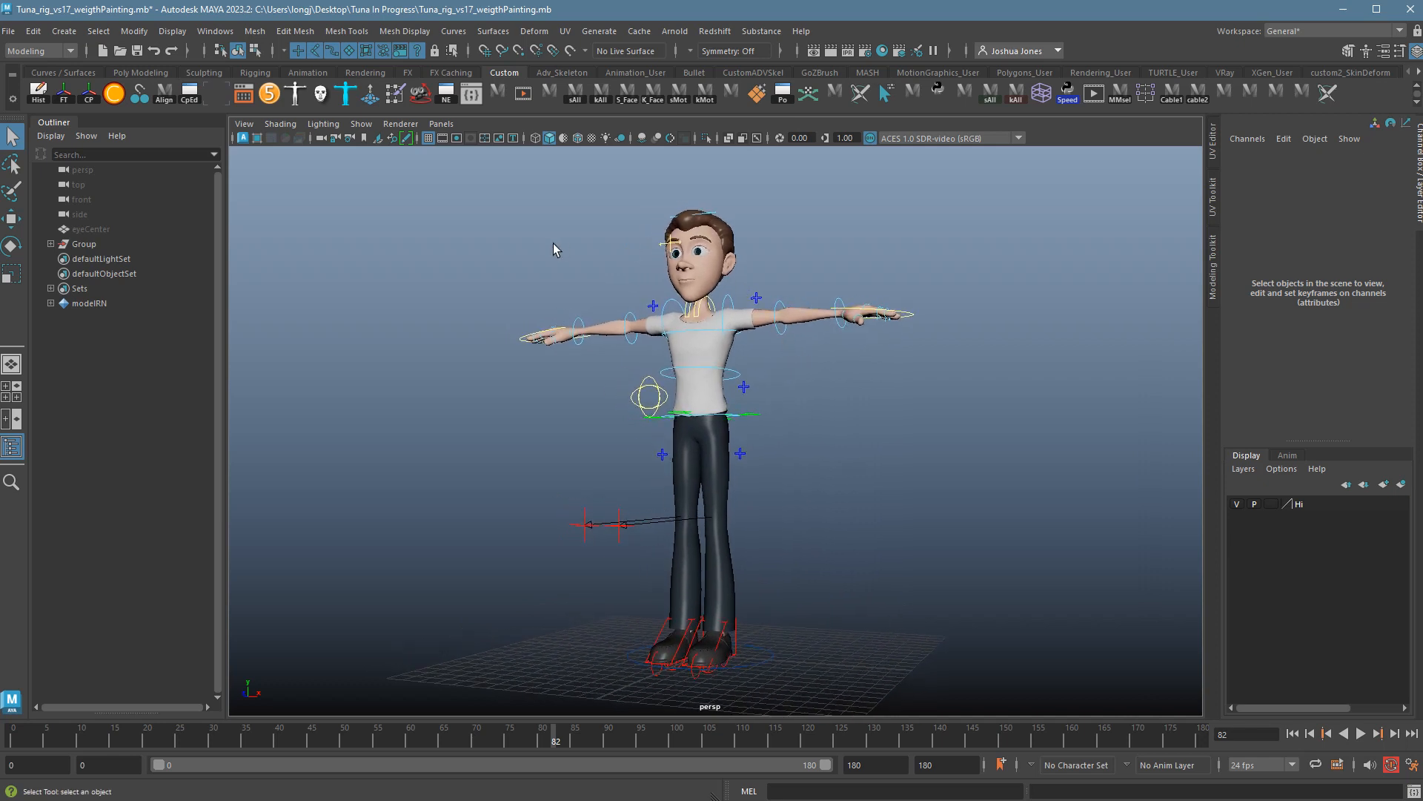
pyautogui.keyDown('alt'); pyautogui.moveTo(716, 343); pyautogui.dragTo(634, 205); pyautogui.keyUp('alt')
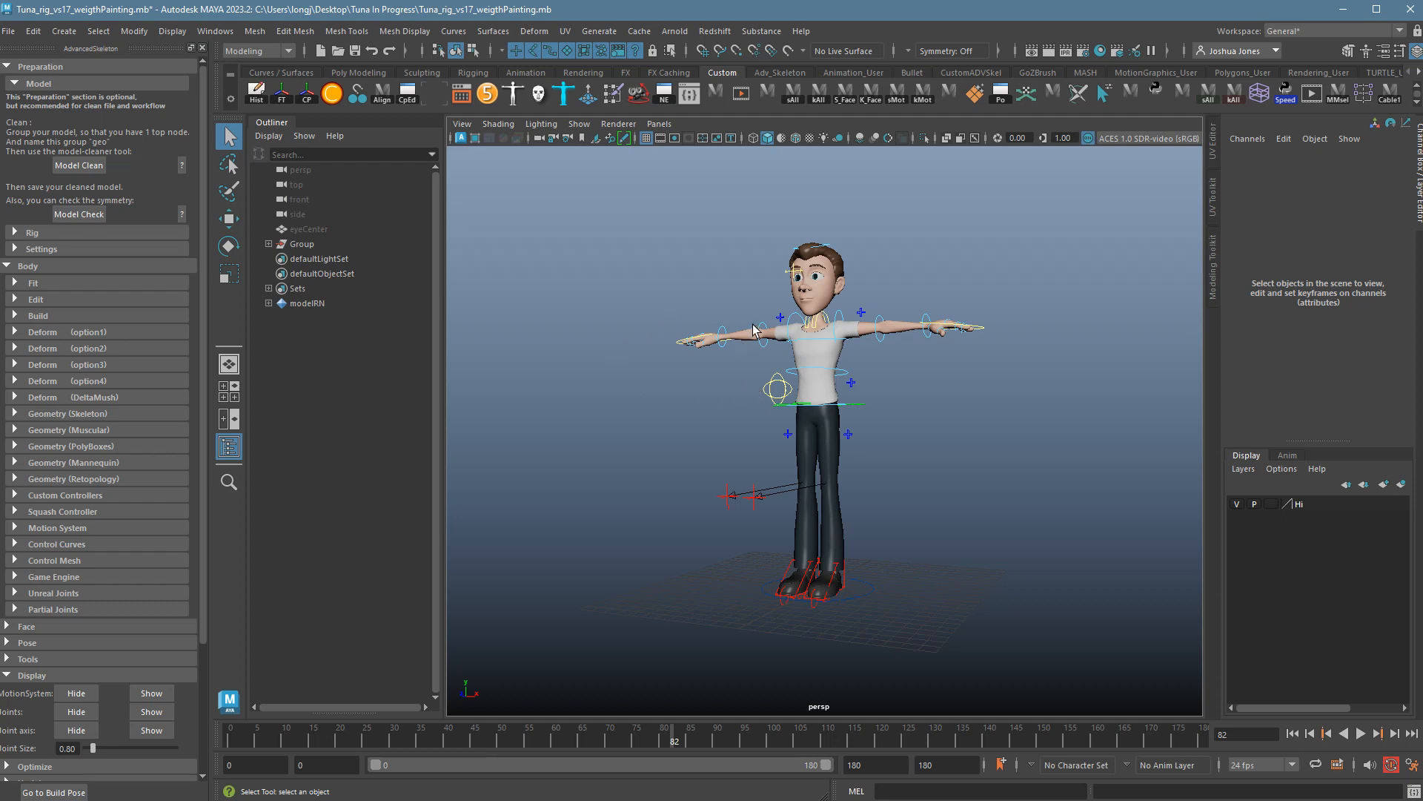
# Collapse the Channel Box to widen the viewport and reframe the character.
pyautogui.keyDown('ctrl'); pyautogui.keyDown('alt'); pyautogui.moveTo(717, 229); pyautogui.dragTo(902, 363); pyautogui.keyUp('alt'); pyautogui.keyUp('ctrl')
pyautogui.moveTo(902, 363)
pyautogui.keyDown('alt'); pyautogui.mouseDown(button='right')
pyautogui.moveTo(976, 412)
pyautogui.moveTo(967, 363)
pyautogui.mouseUp(button='right'); pyautogui.keyUp('alt')
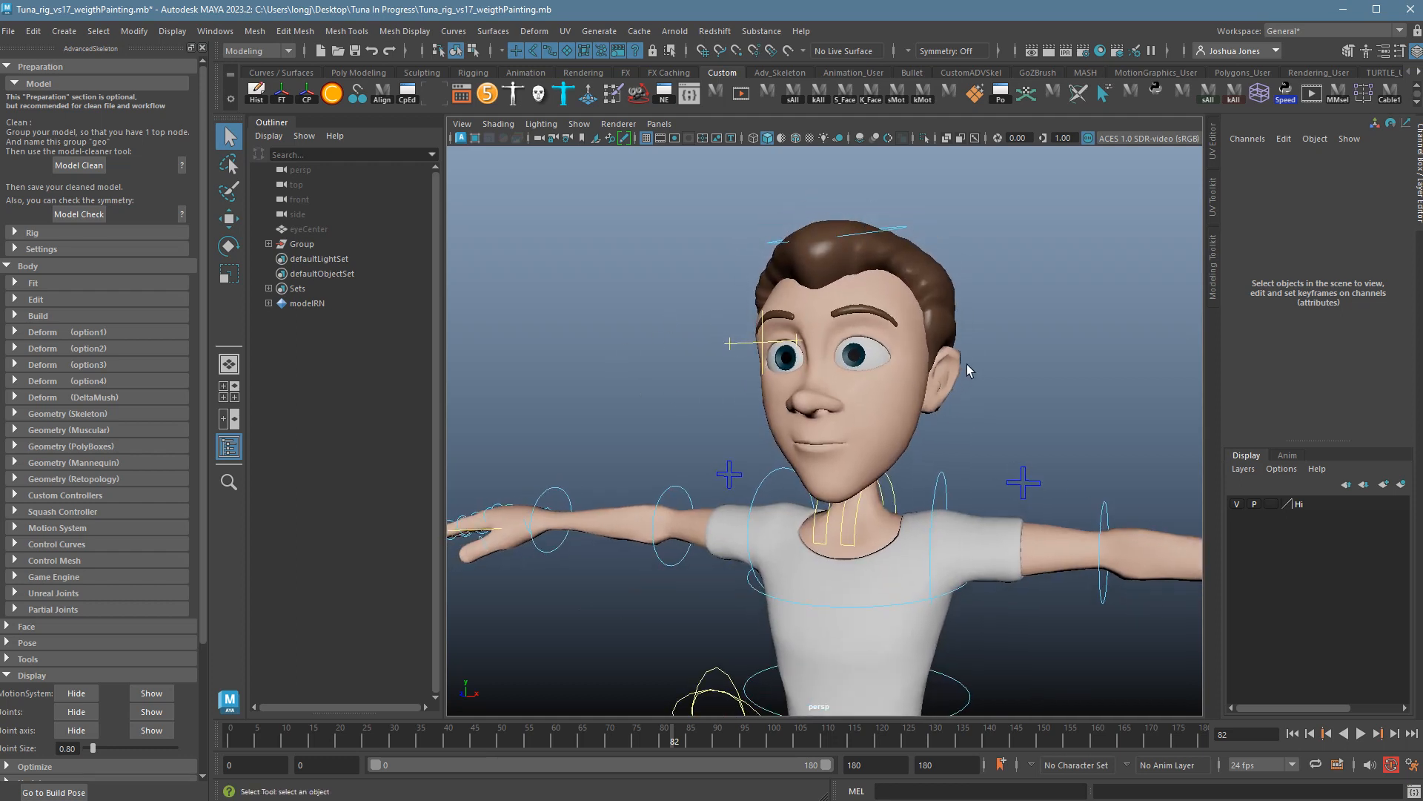
pyautogui.keyDown('alt'); pyautogui.moveTo(967, 364); pyautogui.dragTo(928, 378, button='middle'); pyautogui.keyUp('alt')
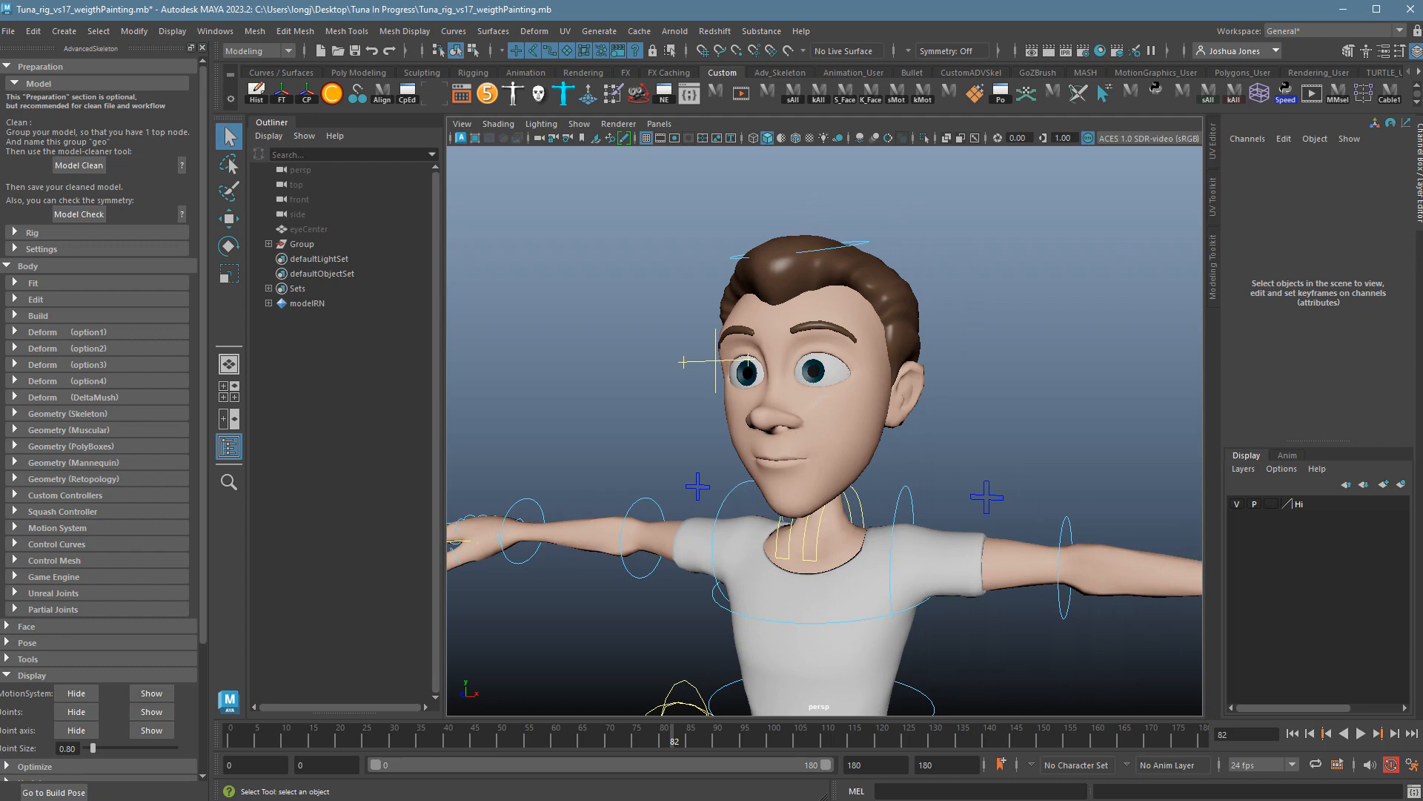
pyautogui.click(1420, 173)
pyautogui.keyDown('alt'); pyautogui.moveTo(1151, 398); pyautogui.dragTo(1119, 393, button='right'); pyautogui.keyUp('alt')
pyautogui.keyDown('alt'); pyautogui.moveTo(1120, 393); pyautogui.dragTo(1016, 337, button='middle'); pyautogui.keyUp('alt')
pyautogui.keyDown('alt'); pyautogui.moveTo(1016, 338); pyautogui.dragTo(969, 349, button='right'); pyautogui.keyUp('alt')
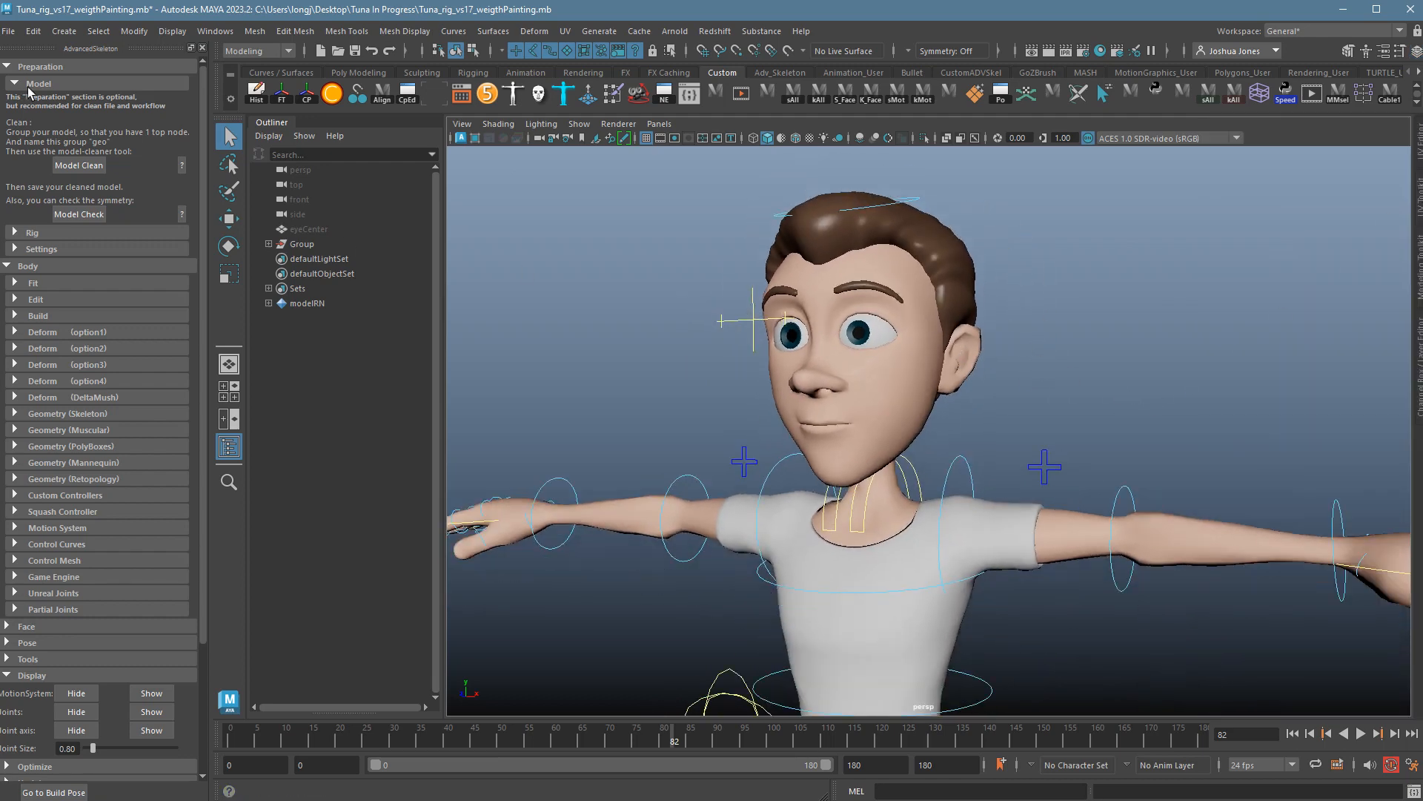
# Collapse the Preparation and Body sections and expand the Face section.
pyautogui.click(15, 68)
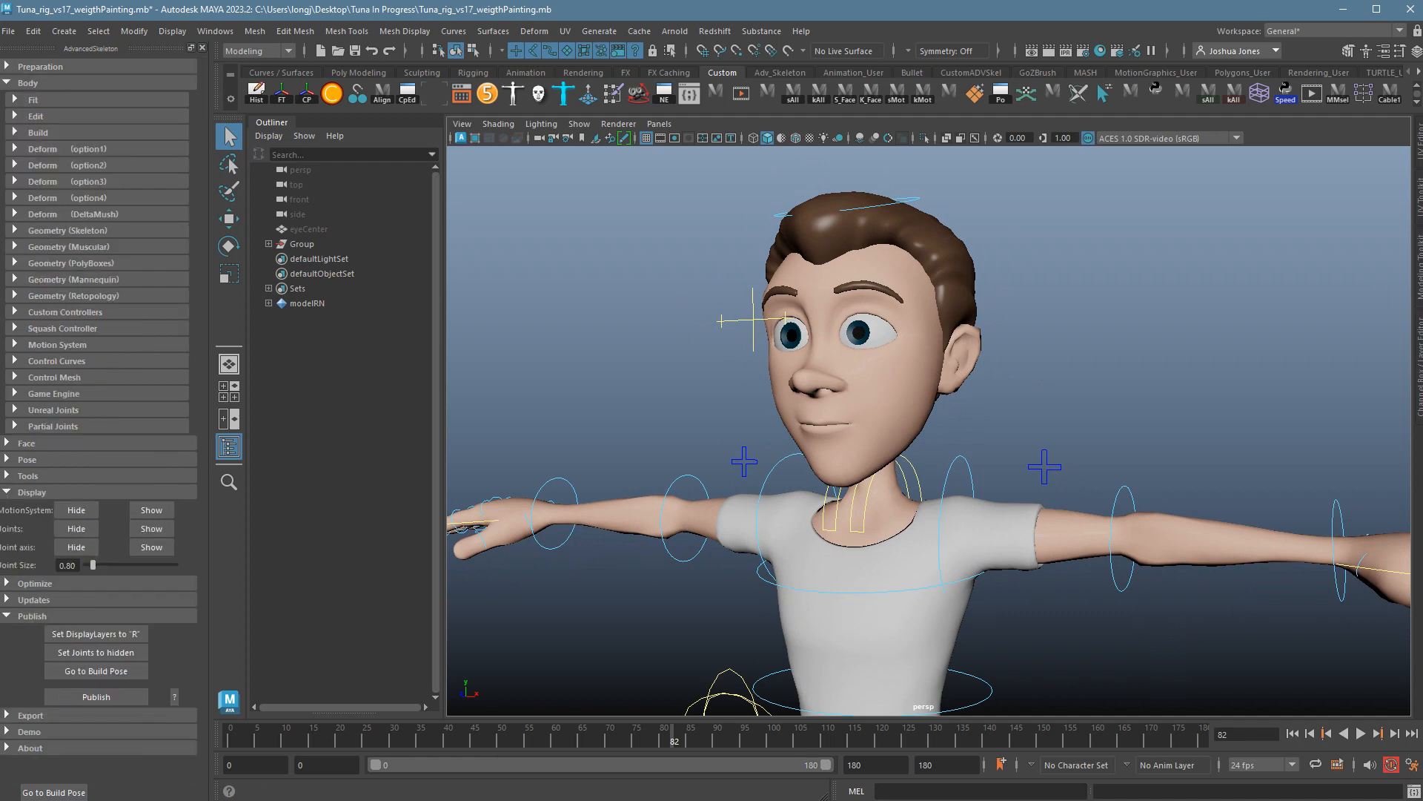
pyautogui.click(10, 83)
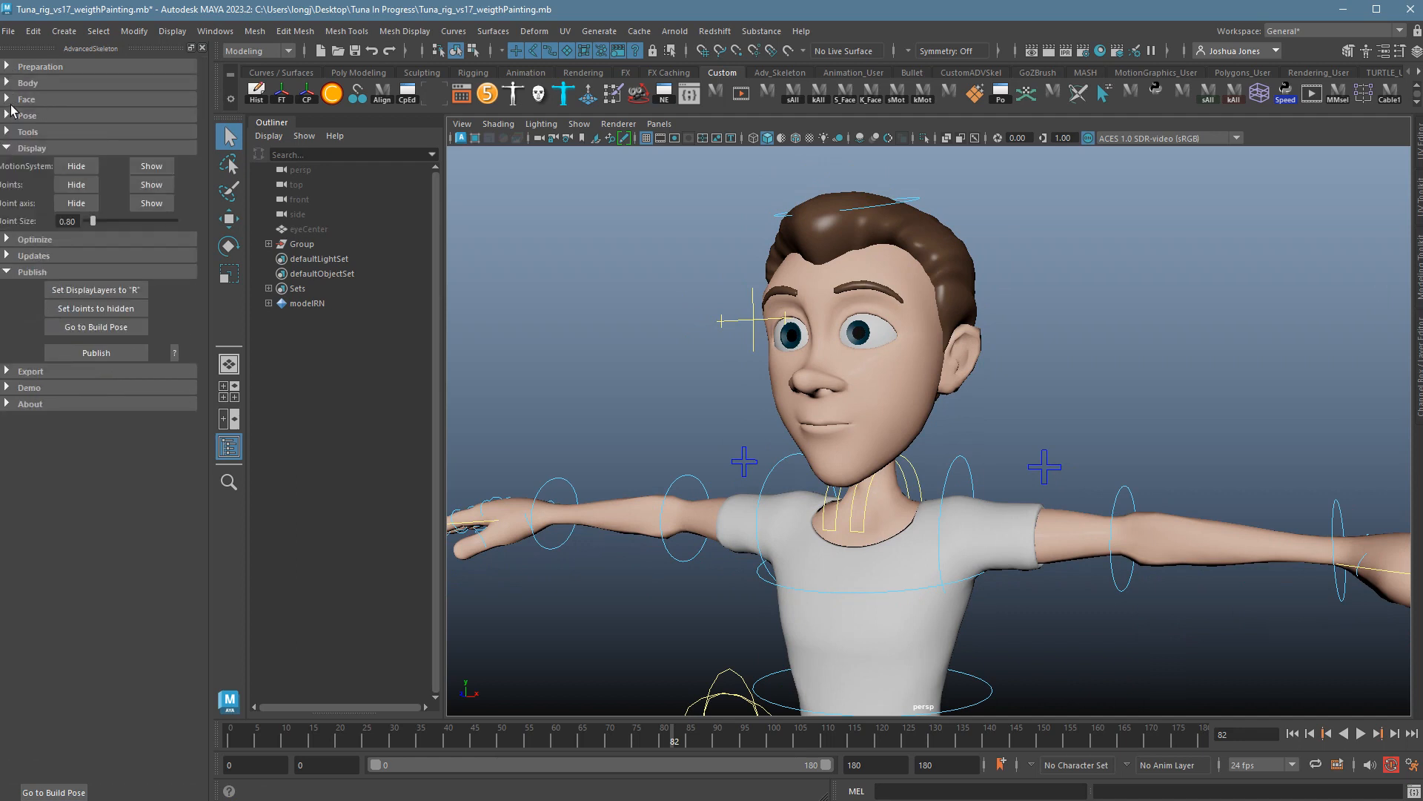
pyautogui.click(10, 99)
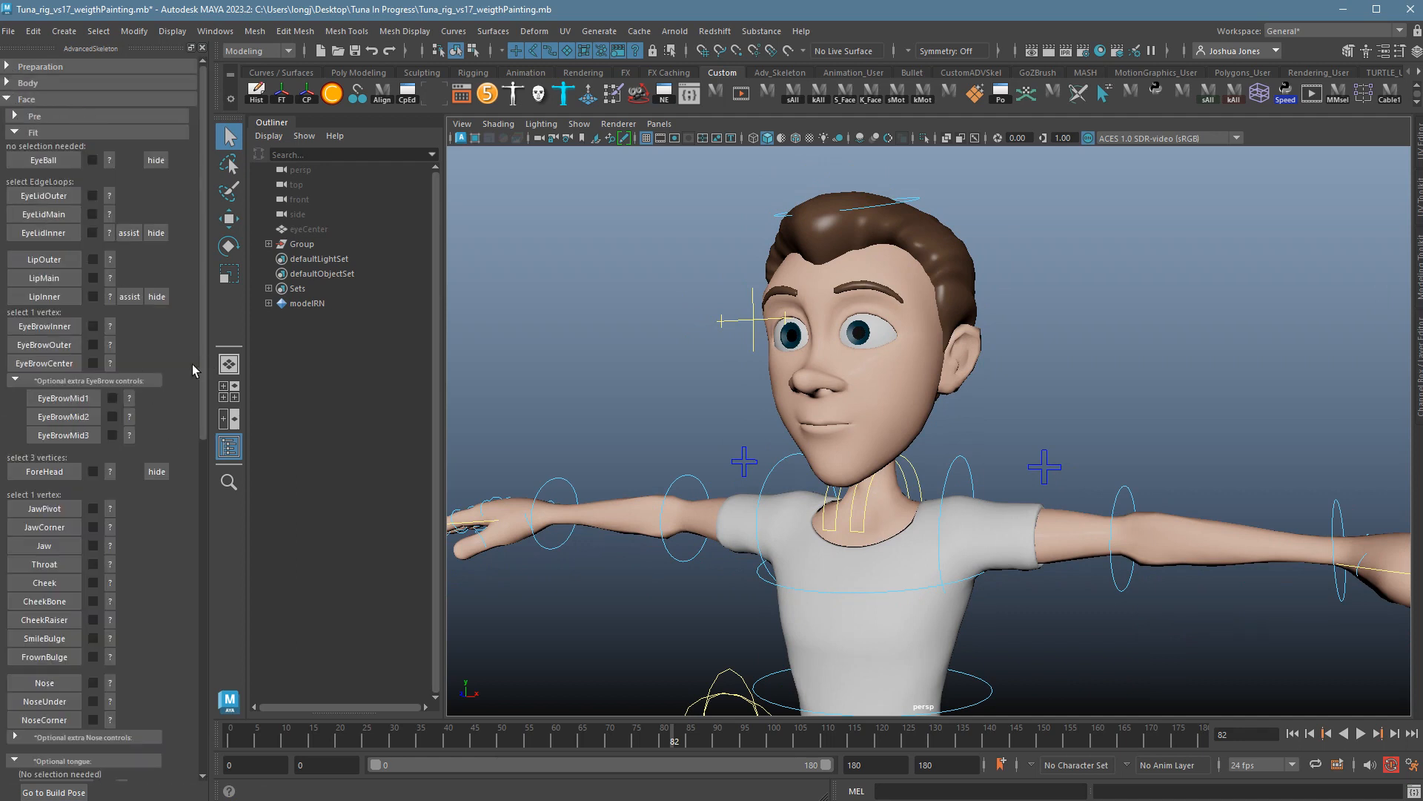
pyautogui.scroll(-12, 193, 364)
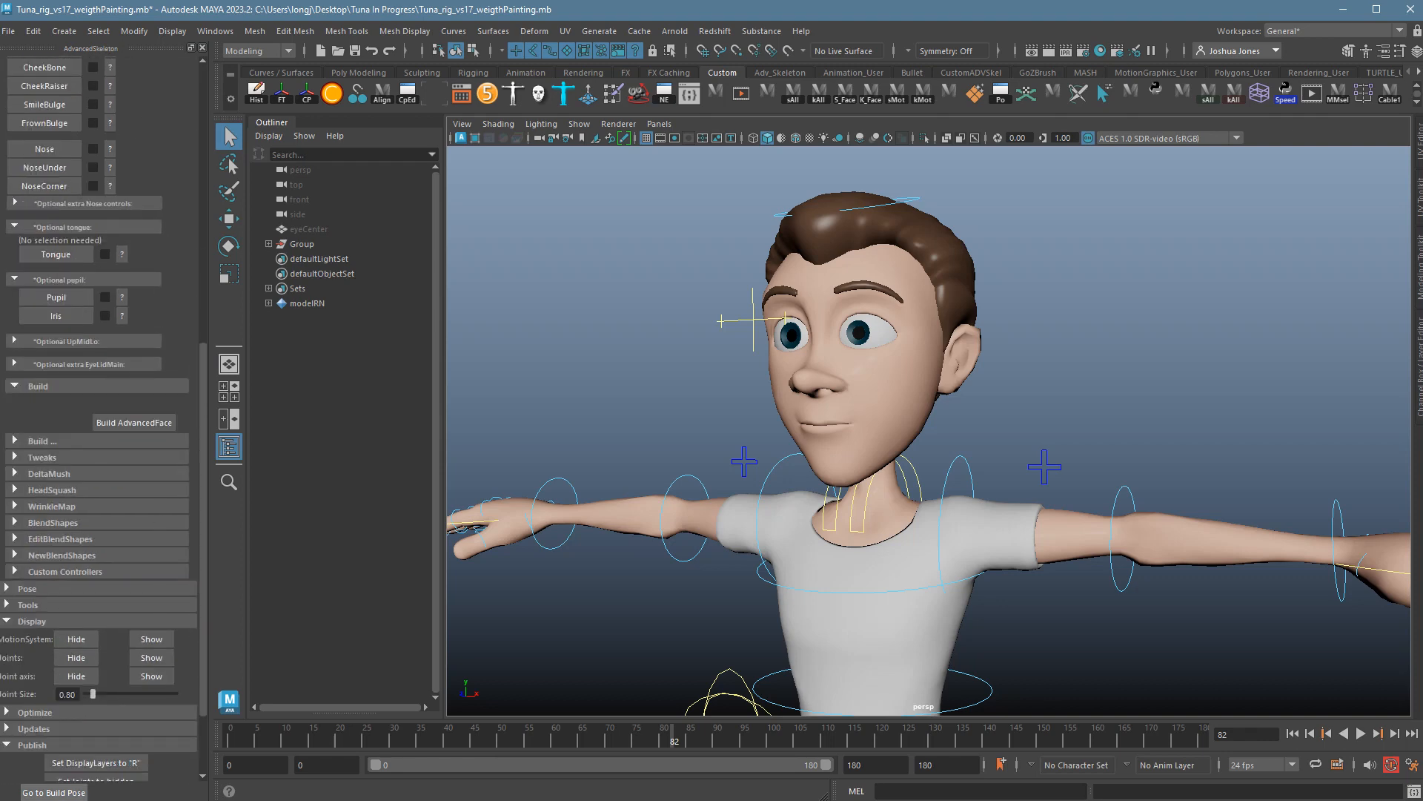
pyautogui.scroll(-5, 943, 438)
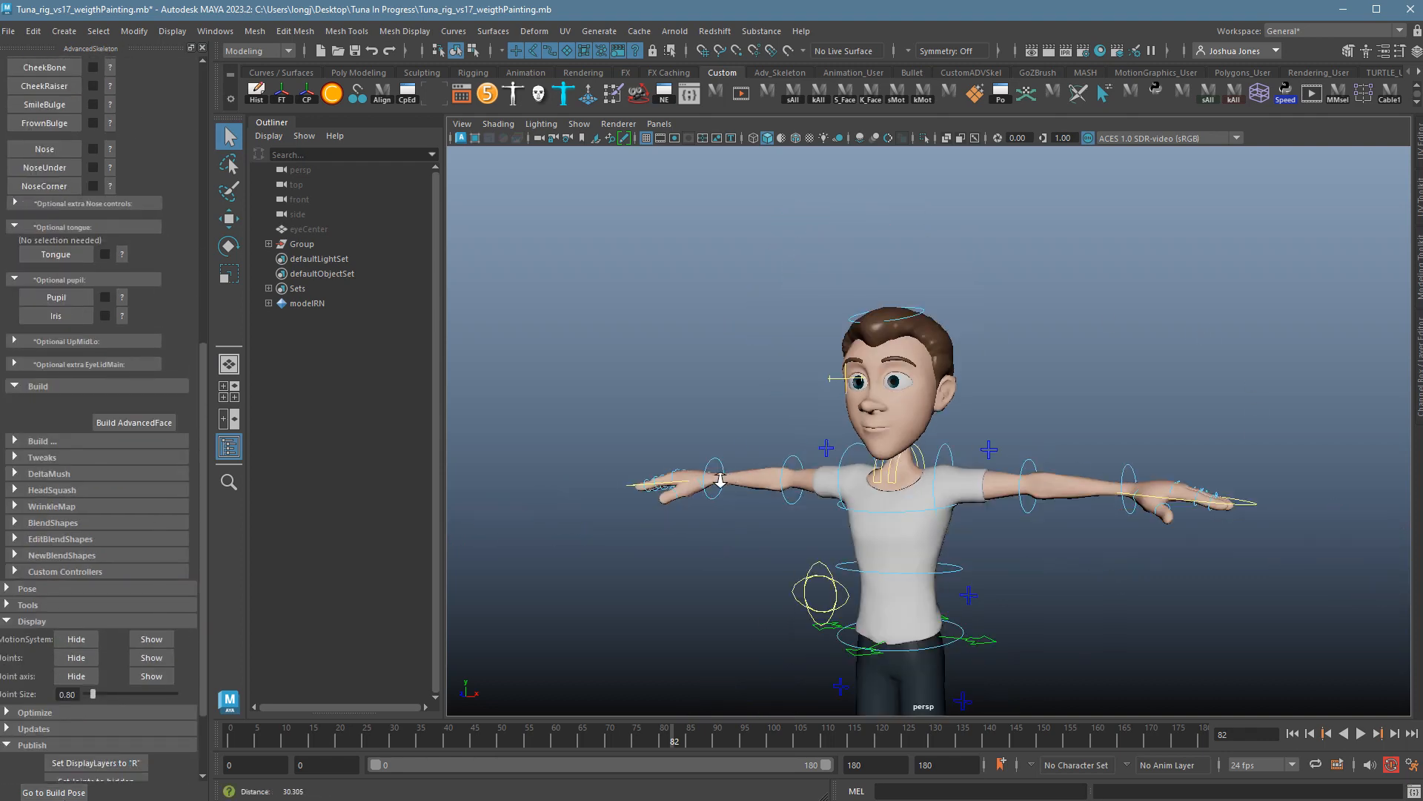
pyautogui.scroll(2, 828, 439)
# Test-move the RootX_M control with the Move tool, then undo the move.
pyautogui.click(970, 542)
pyautogui.press('w')
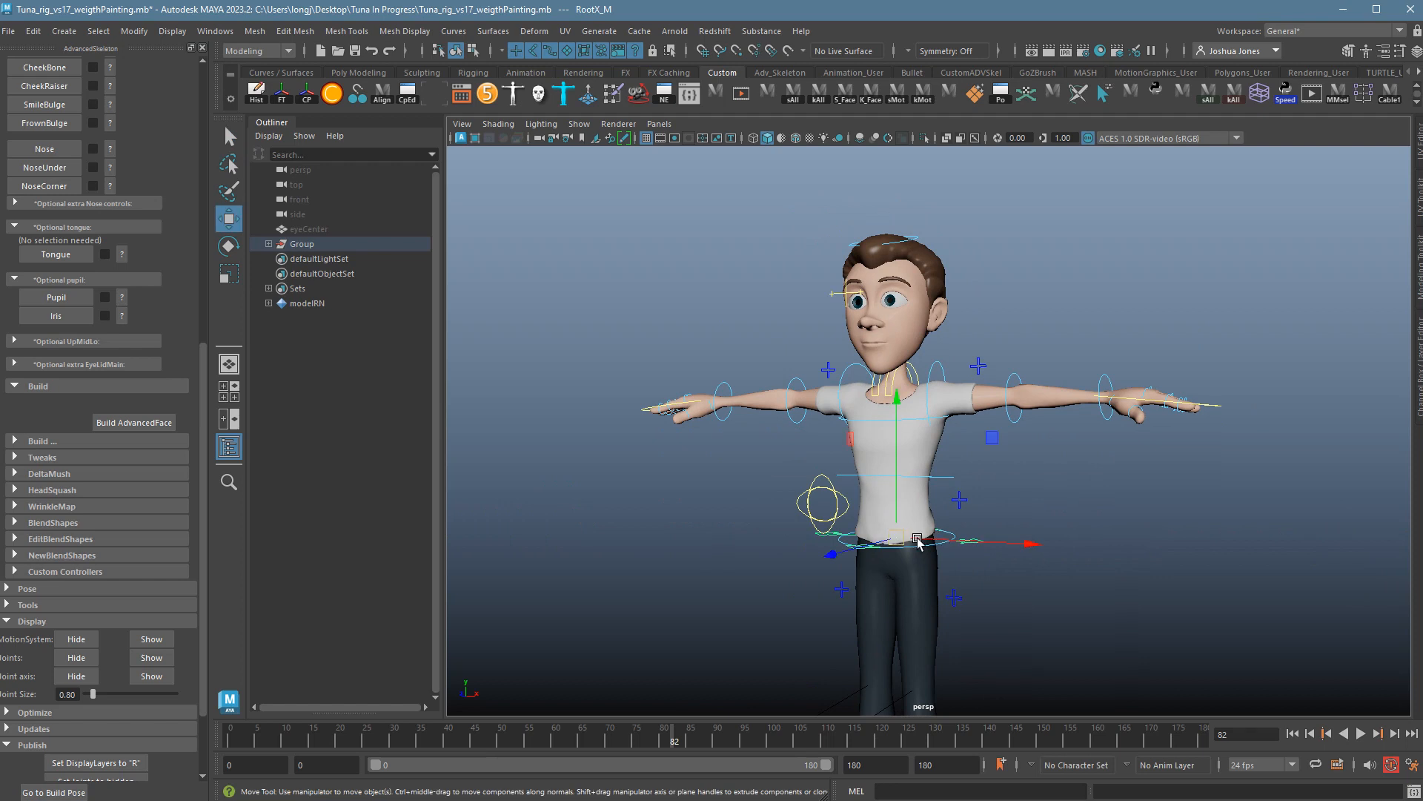
pyautogui.moveTo(898, 538)
pyautogui.mouseDown()
pyautogui.moveTo(973, 570)
pyautogui.moveTo(881, 533)
pyautogui.mouseUp()
pyautogui.hotkey('ctrl', 'z')
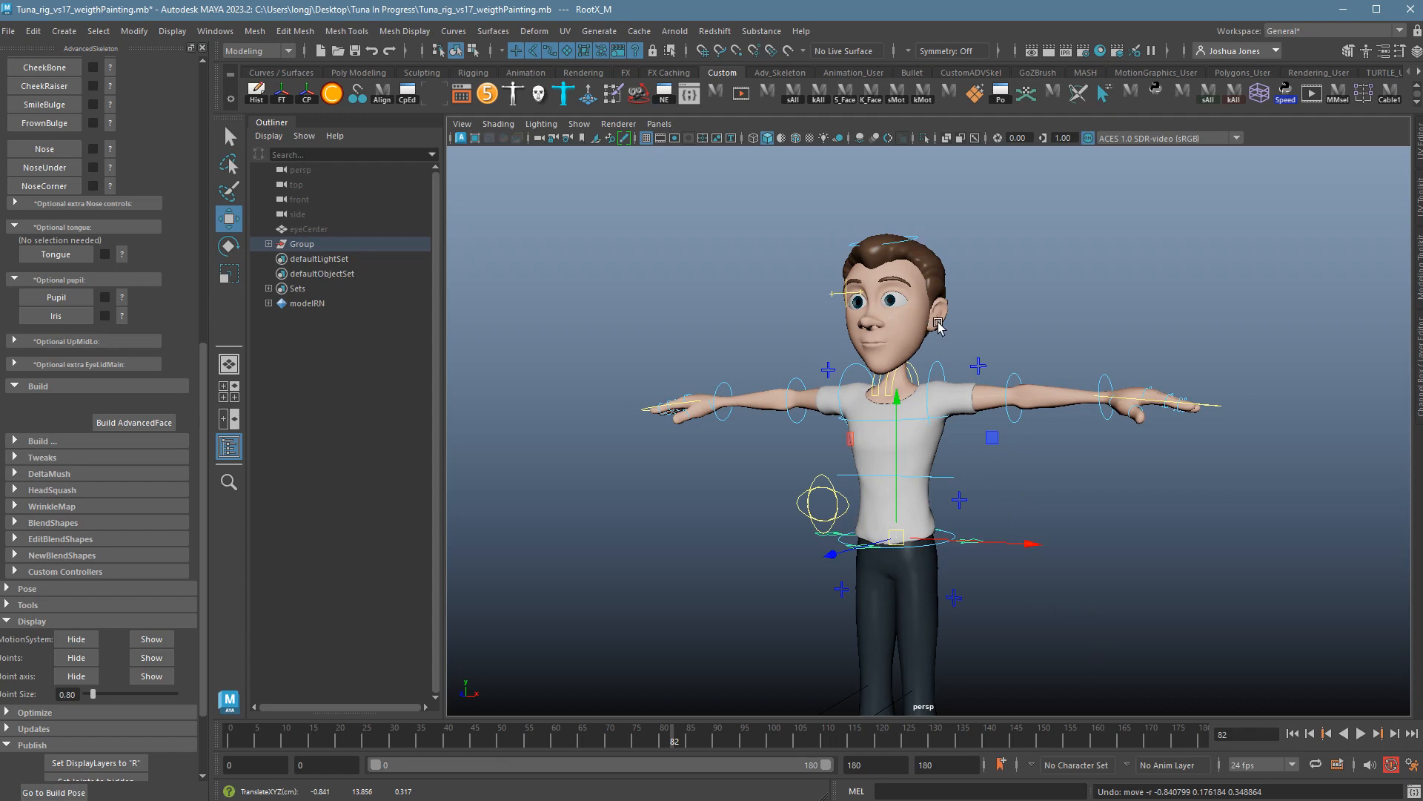
# Zoom in on the head and collapse the Face Fit section.
pyautogui.keyDown('alt'); pyautogui.moveTo(883, 338); pyautogui.dragTo(973, 344, button='right'); pyautogui.keyUp('alt')
pyautogui.keyDown('alt'); pyautogui.moveTo(973, 344); pyautogui.dragTo(953, 474, button='middle'); pyautogui.keyUp('alt')
pyautogui.keyDown('alt'); pyautogui.moveTo(968, 475); pyautogui.dragTo(1325, 490, button='right'); pyautogui.keyUp('alt')
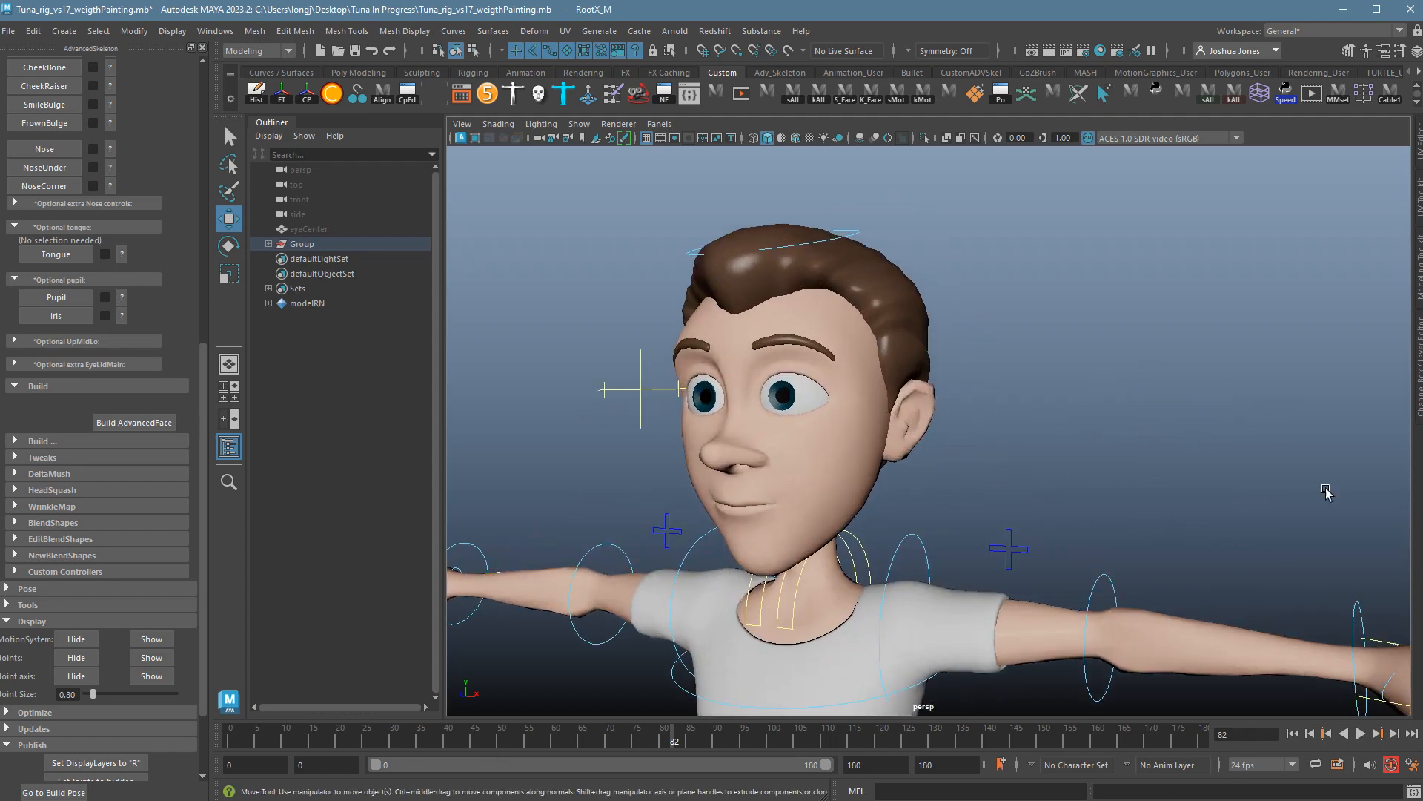
pyautogui.keyDown('alt'); pyautogui.moveTo(1068, 453); pyautogui.dragTo(1111, 465, button='middle'); pyautogui.keyUp('alt')
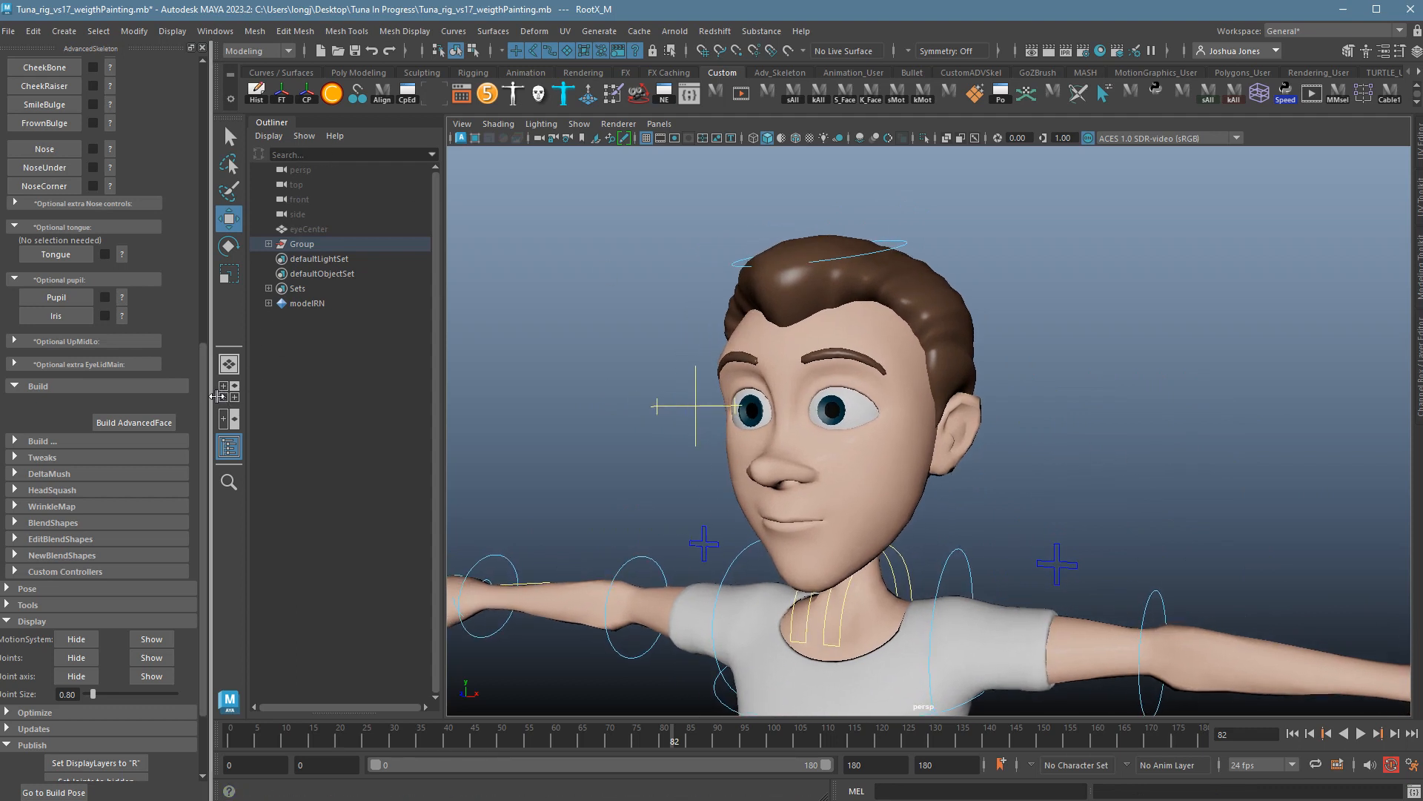
pyautogui.scroll(3, 208, 313)
pyautogui.moveTo(209, 313); pyautogui.dragTo(209, 106)
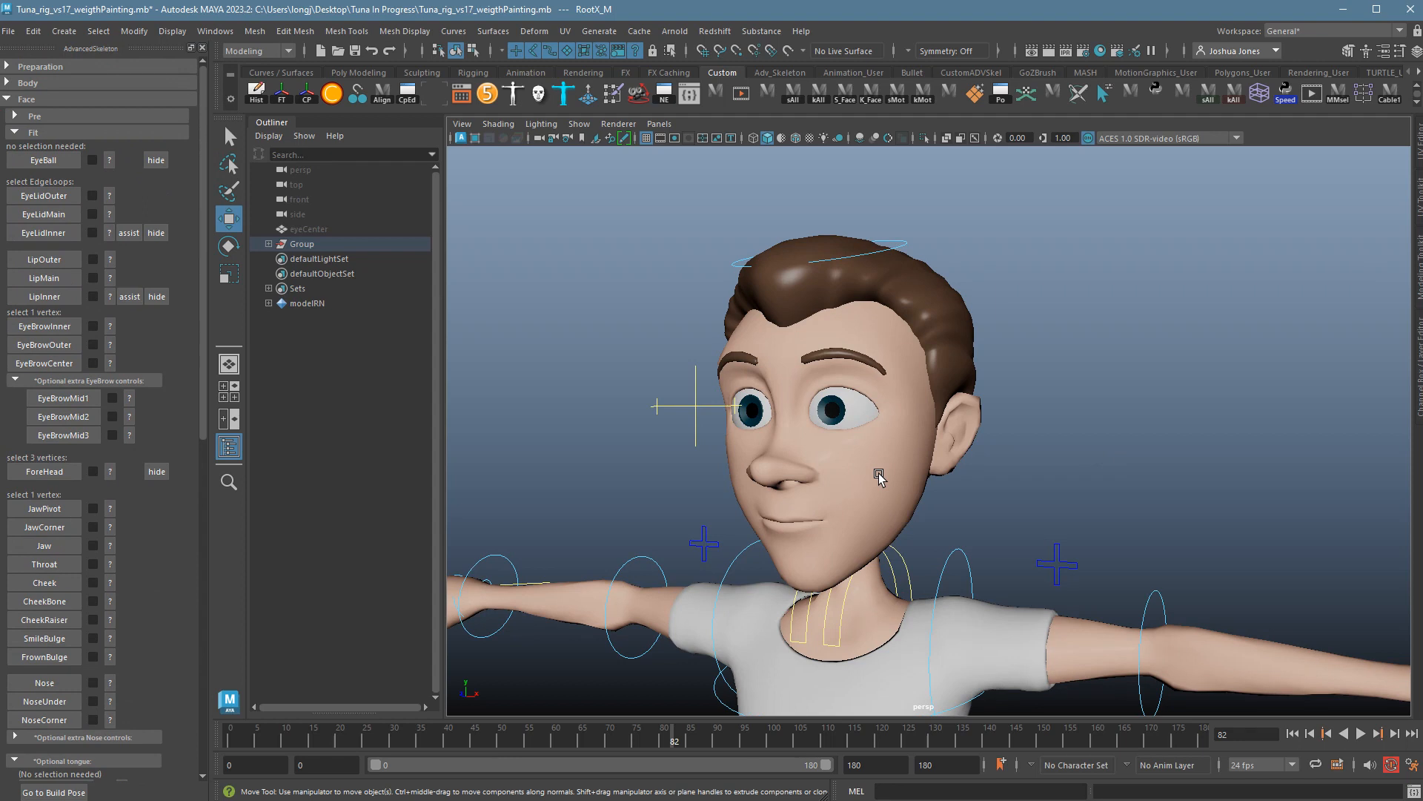
pyautogui.click(22, 134)
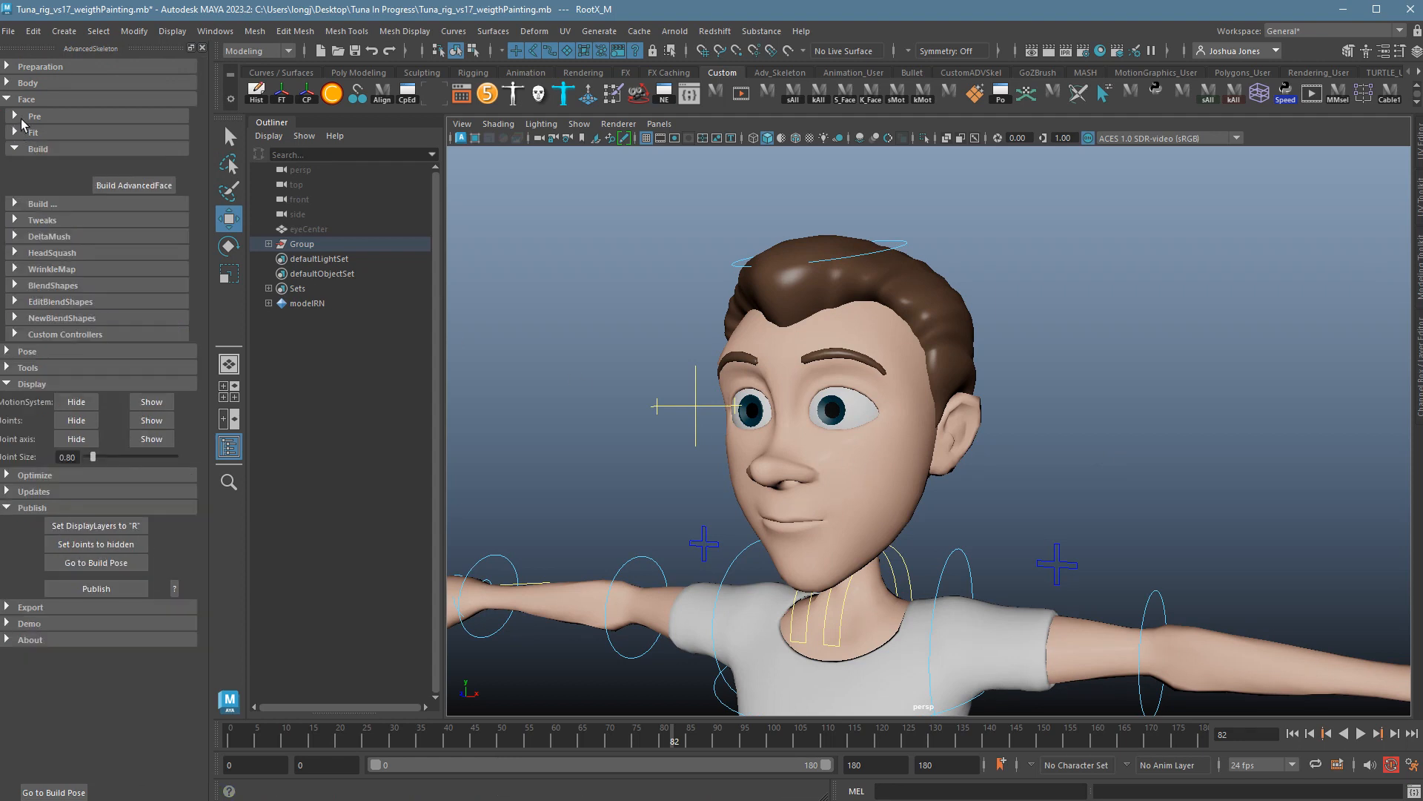
# Collapse Build, expand Face > Pre, and hide the Joints and MotionSystem displays.
pyautogui.click(31, 150)
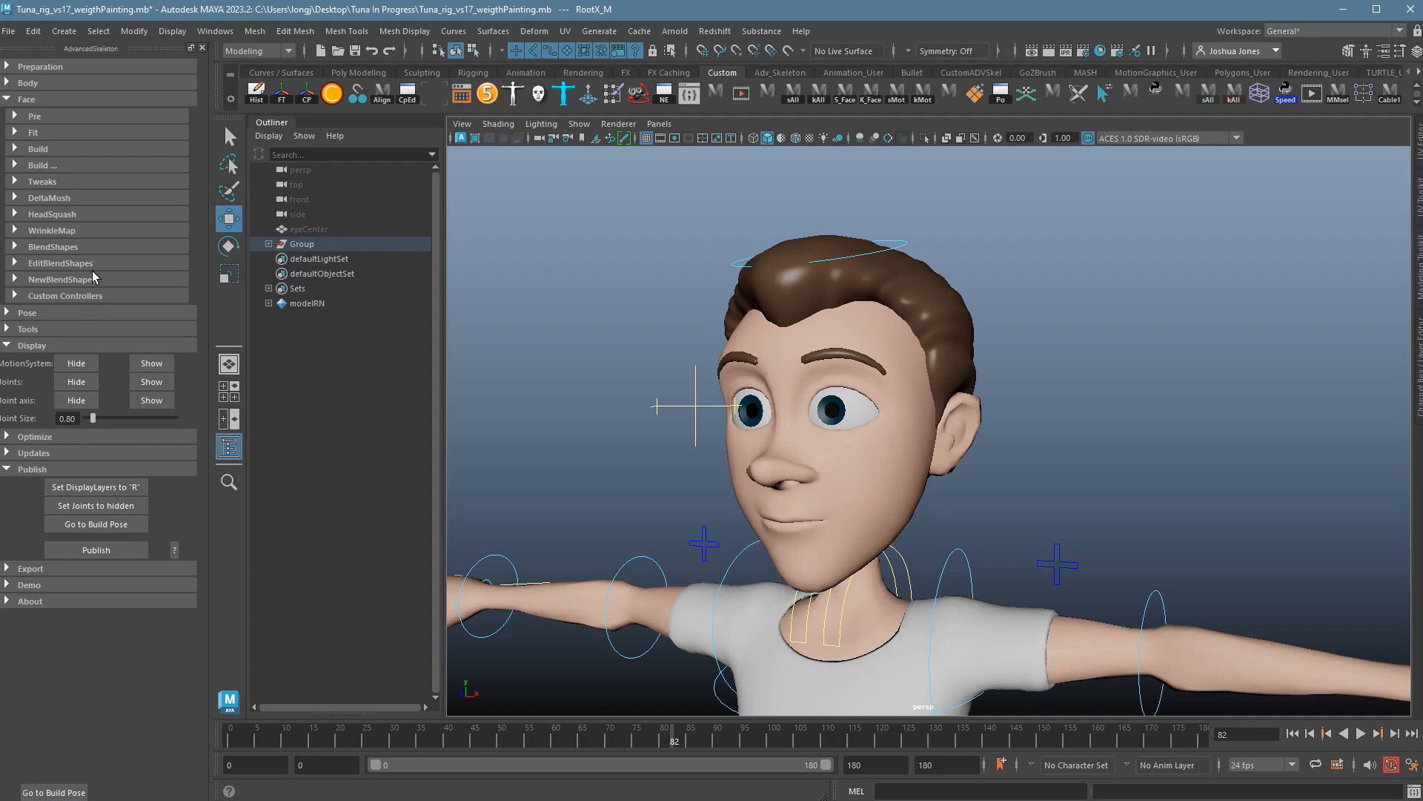
pyautogui.click(28, 118)
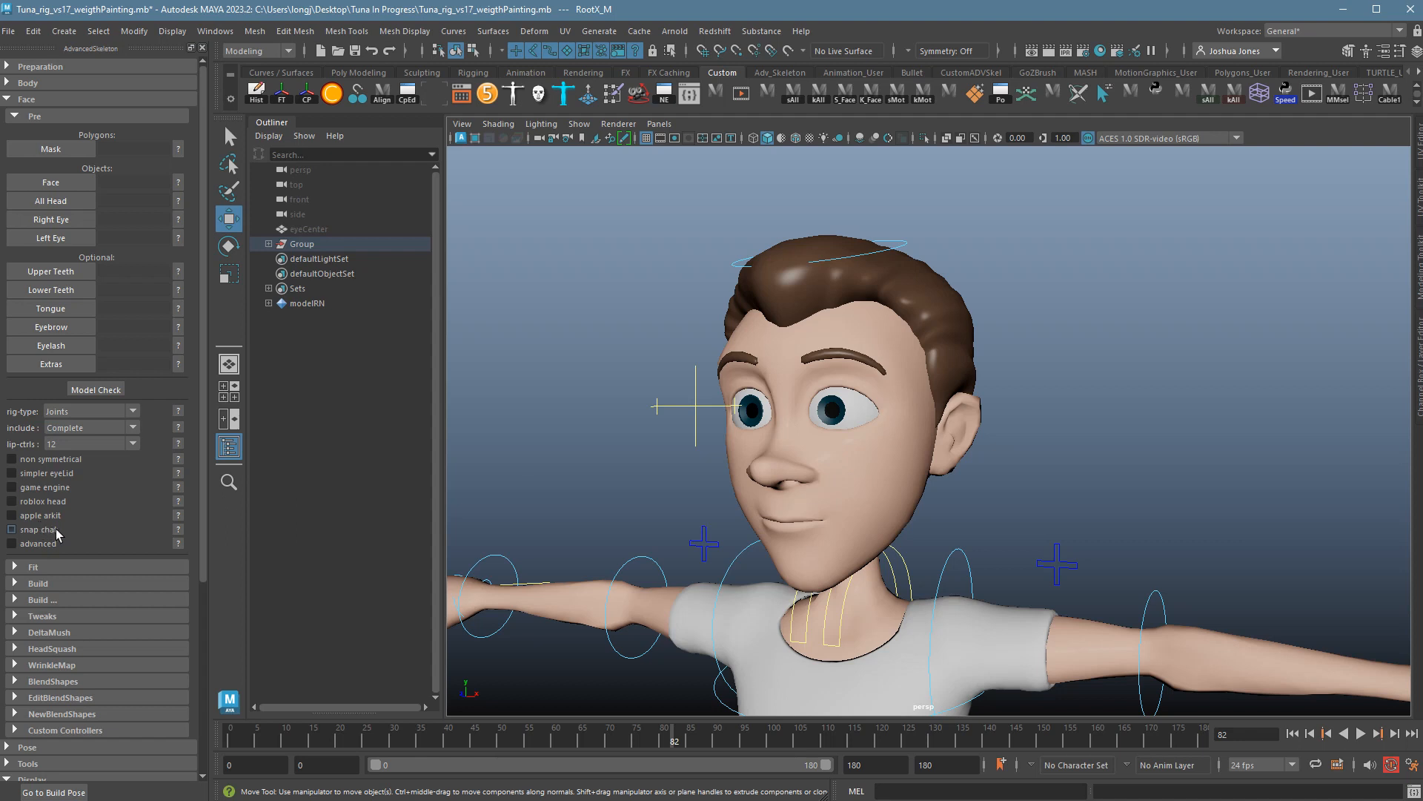
pyautogui.scroll(-5, 98, 542)
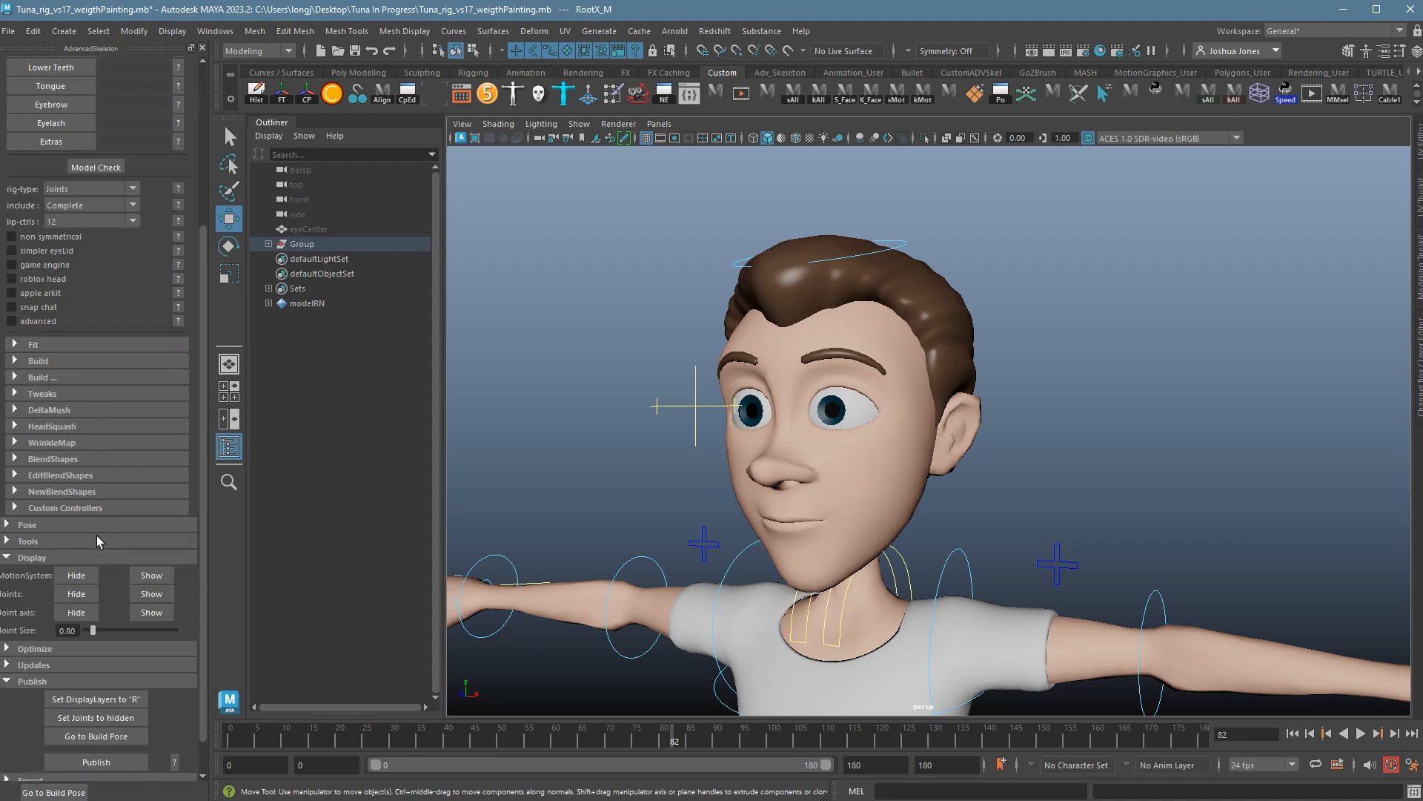
pyautogui.click(84, 602)
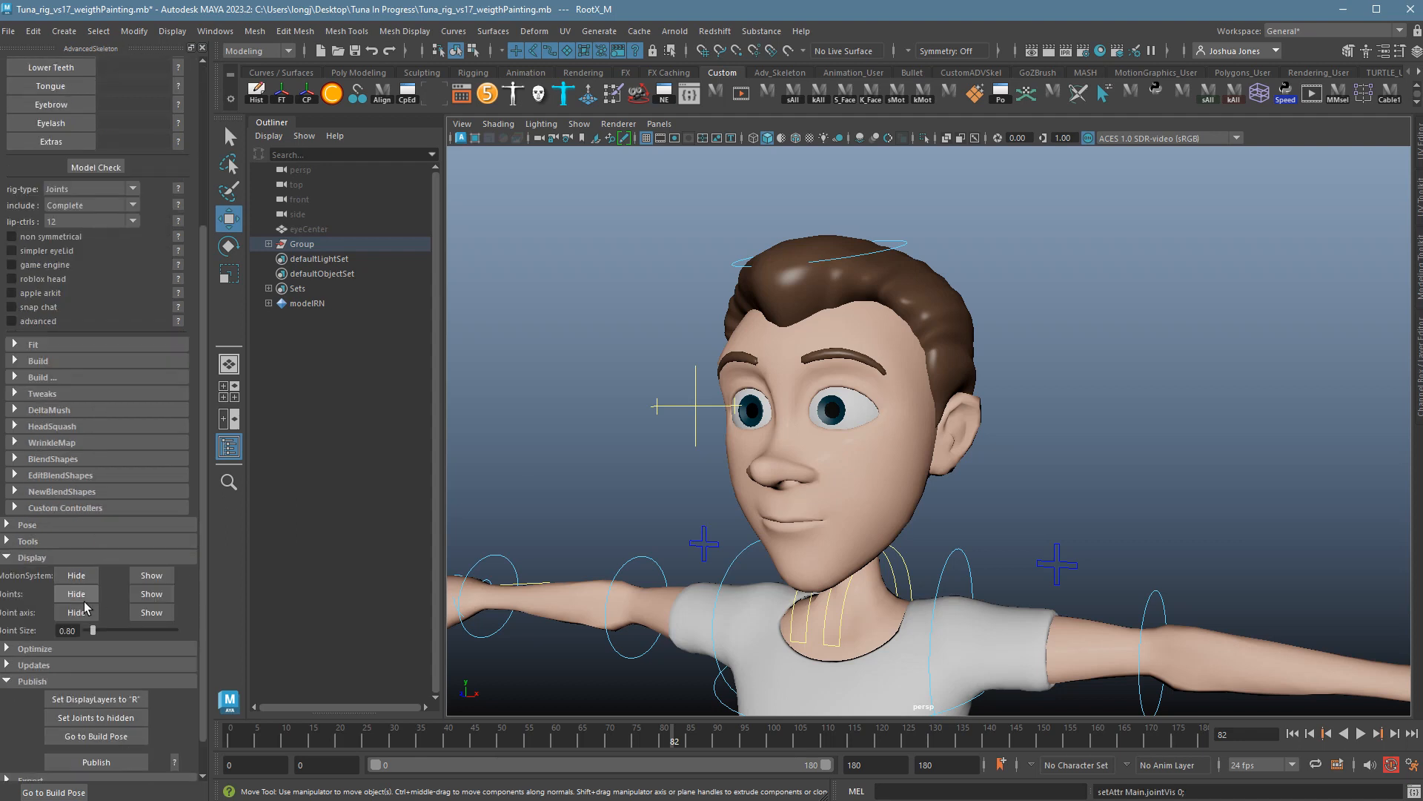
pyautogui.click(76, 576)
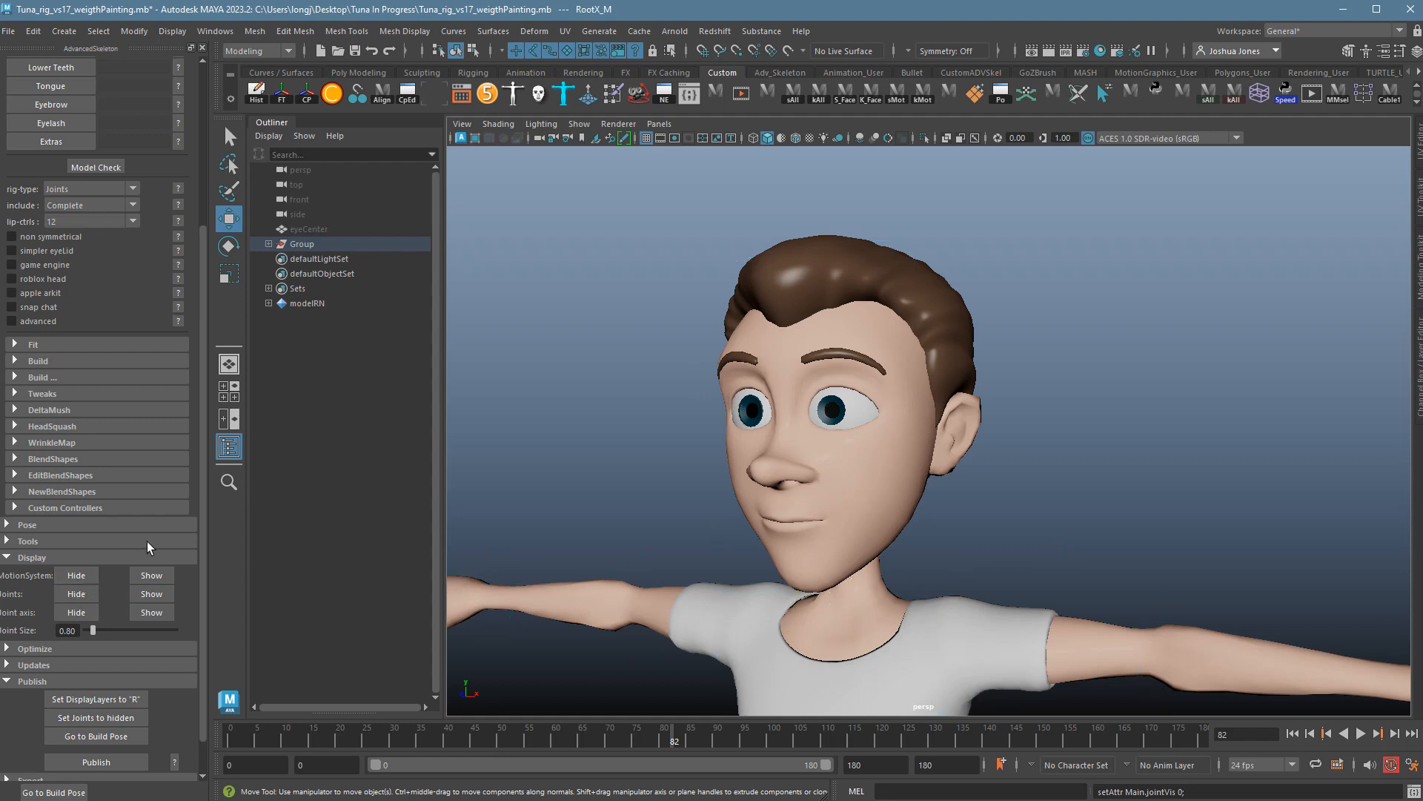
pyautogui.scroll(5, 207, 254)
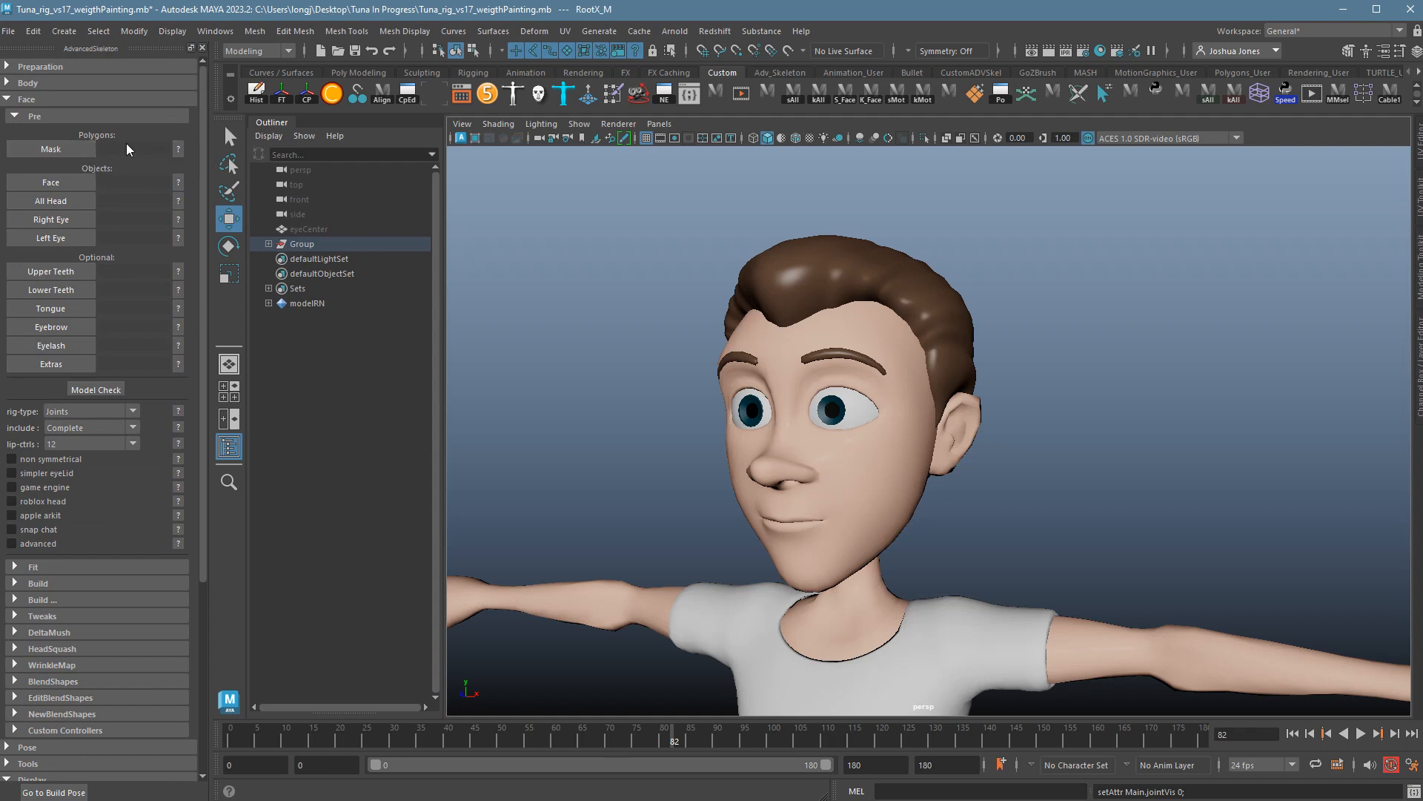
pyautogui.click(177, 149)
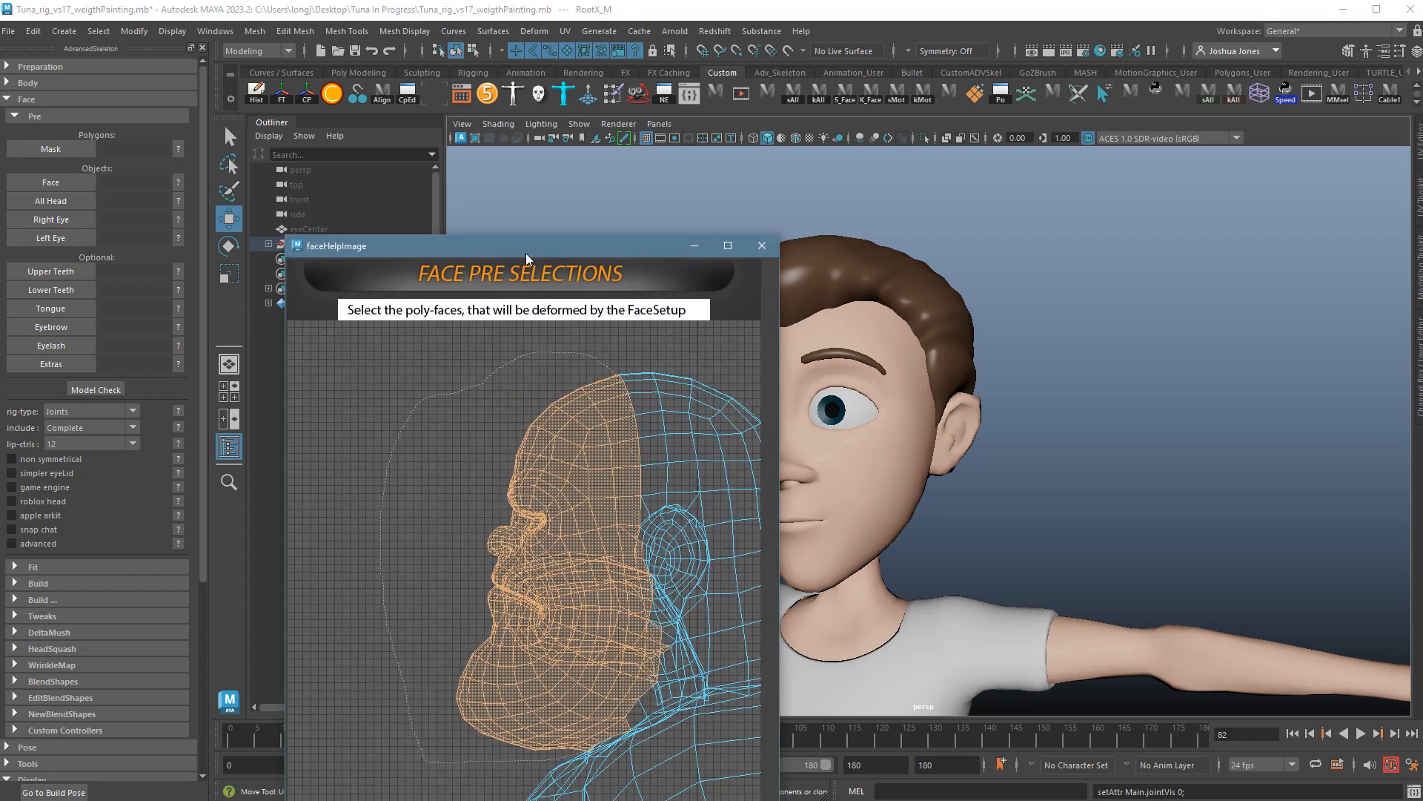
pyautogui.moveTo(526, 258); pyautogui.dragTo(619, 158)
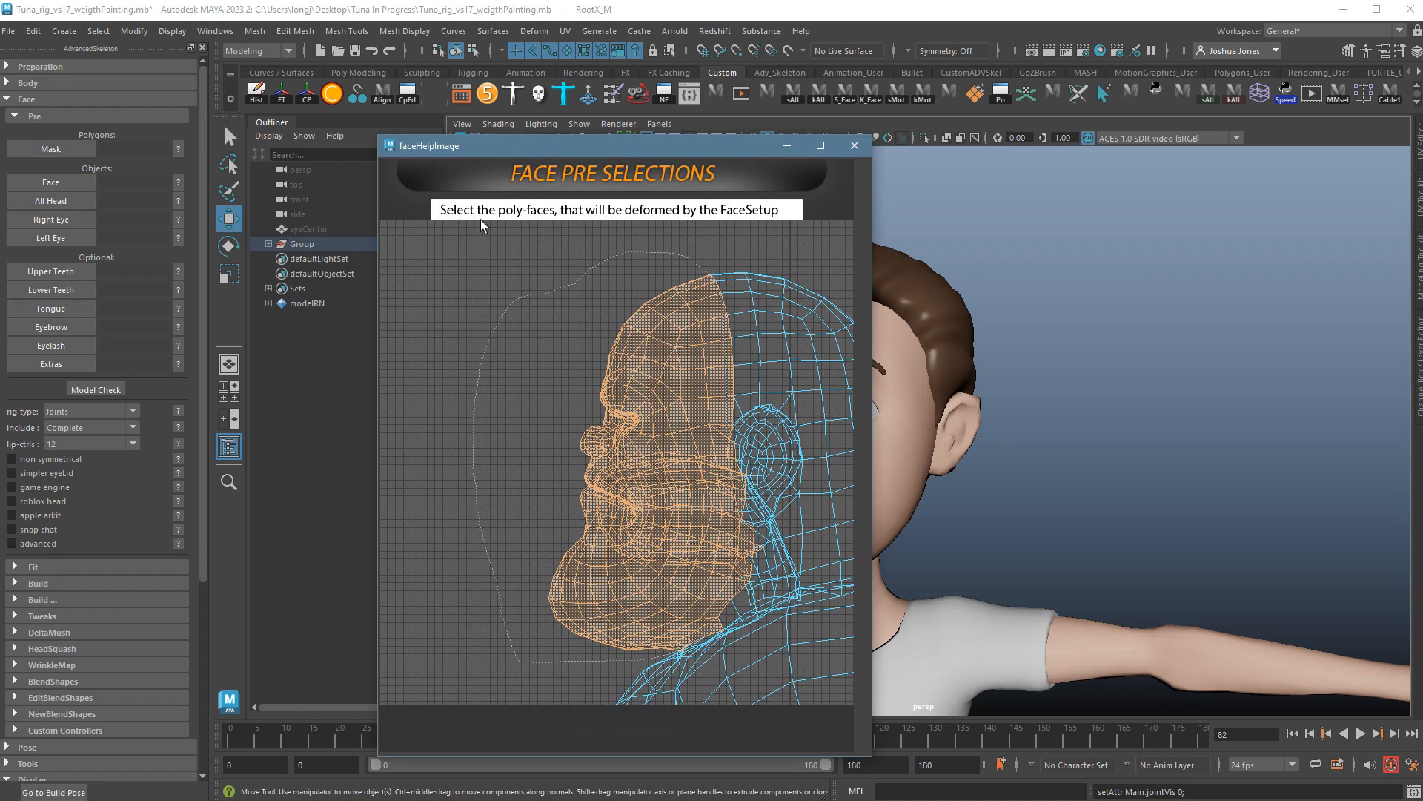
pyautogui.click(855, 146)
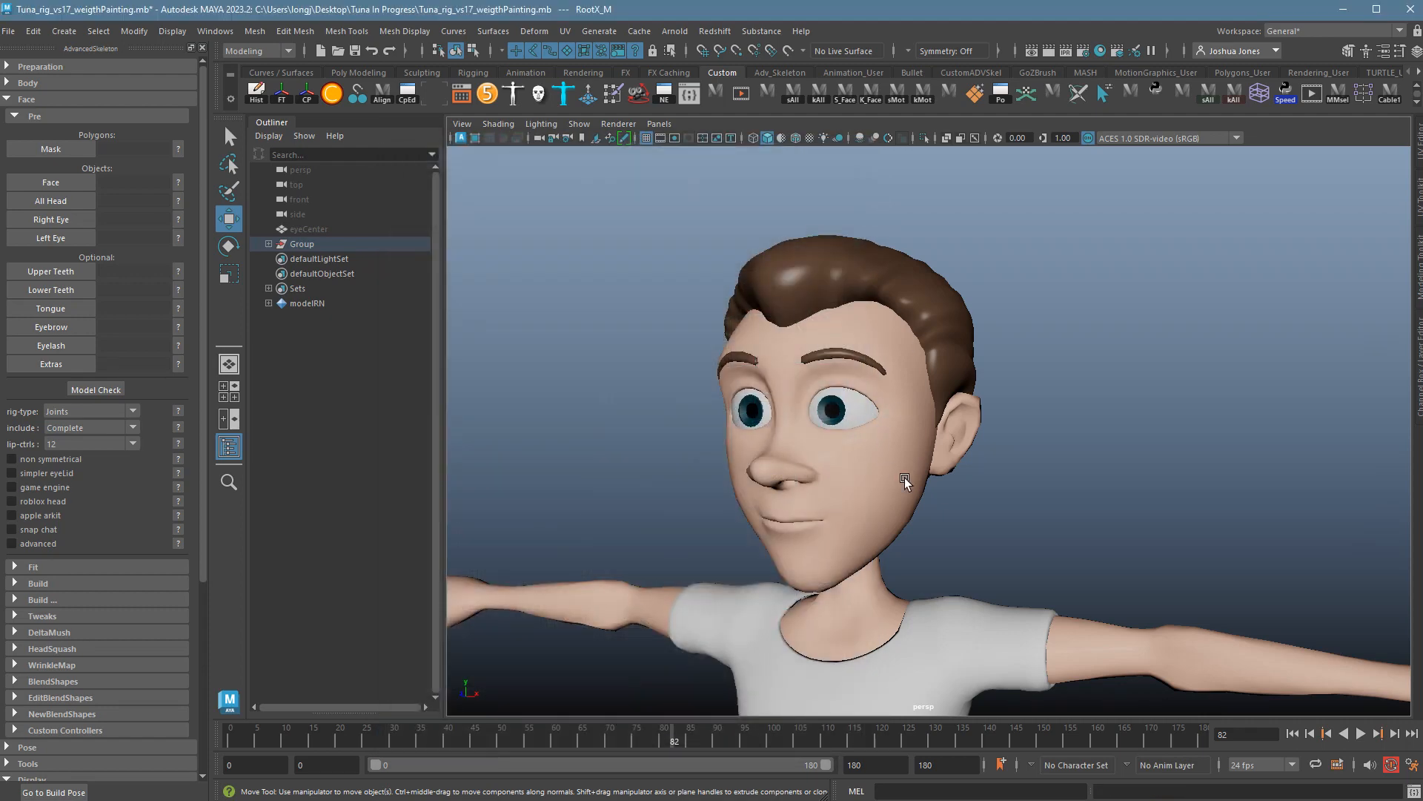
# Isolate the head mesh and zoom the maximised side view onto it.
pyautogui.click(902, 483)
pyautogui.keyDown('alt'); pyautogui.moveTo(902, 482); pyautogui.dragTo(1074, 509); pyautogui.keyUp('alt')
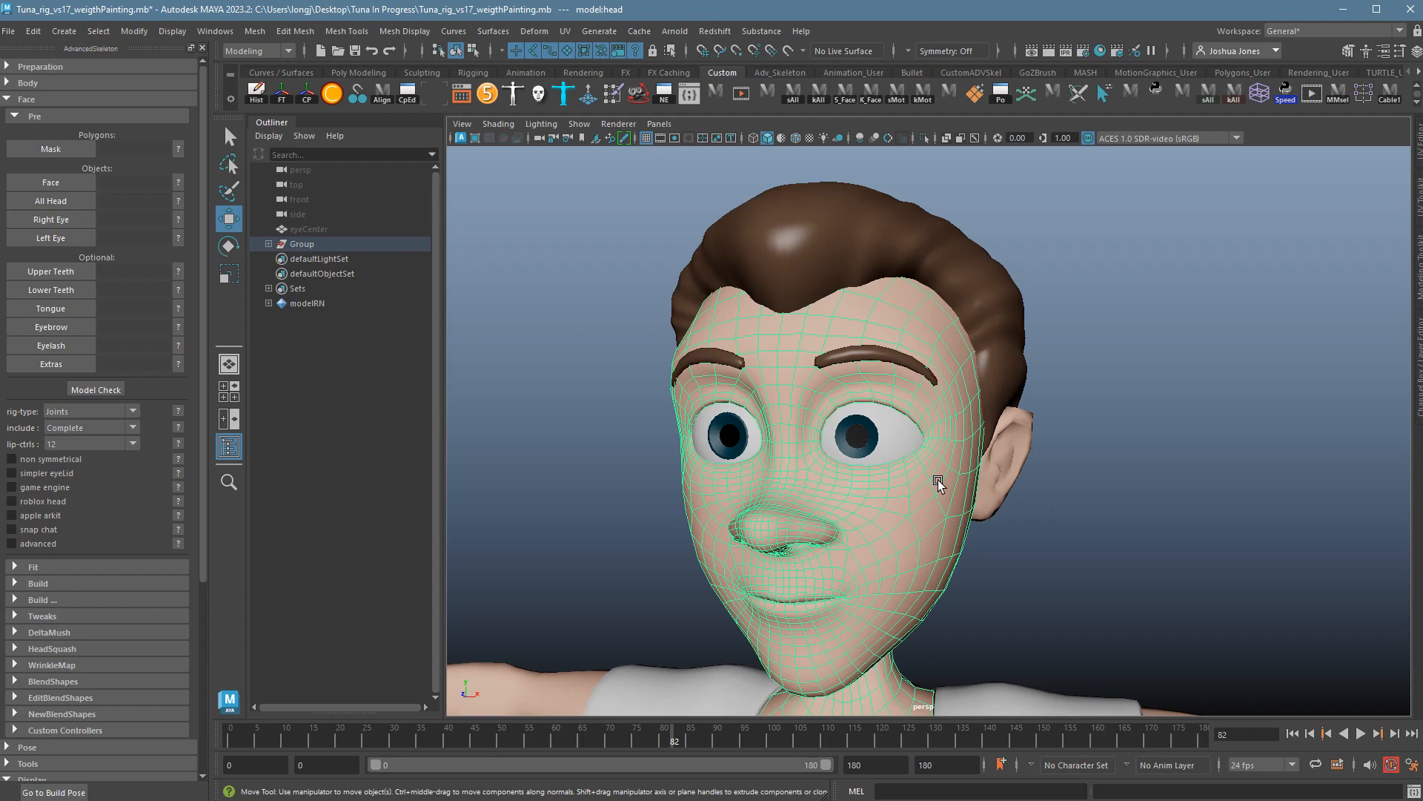
pyautogui.hotkey('alt', 'h')
pyautogui.keyDown('alt'); pyautogui.moveTo(1067, 525); pyautogui.dragTo(715, 393); pyautogui.keyUp('alt')
pyautogui.press('space')
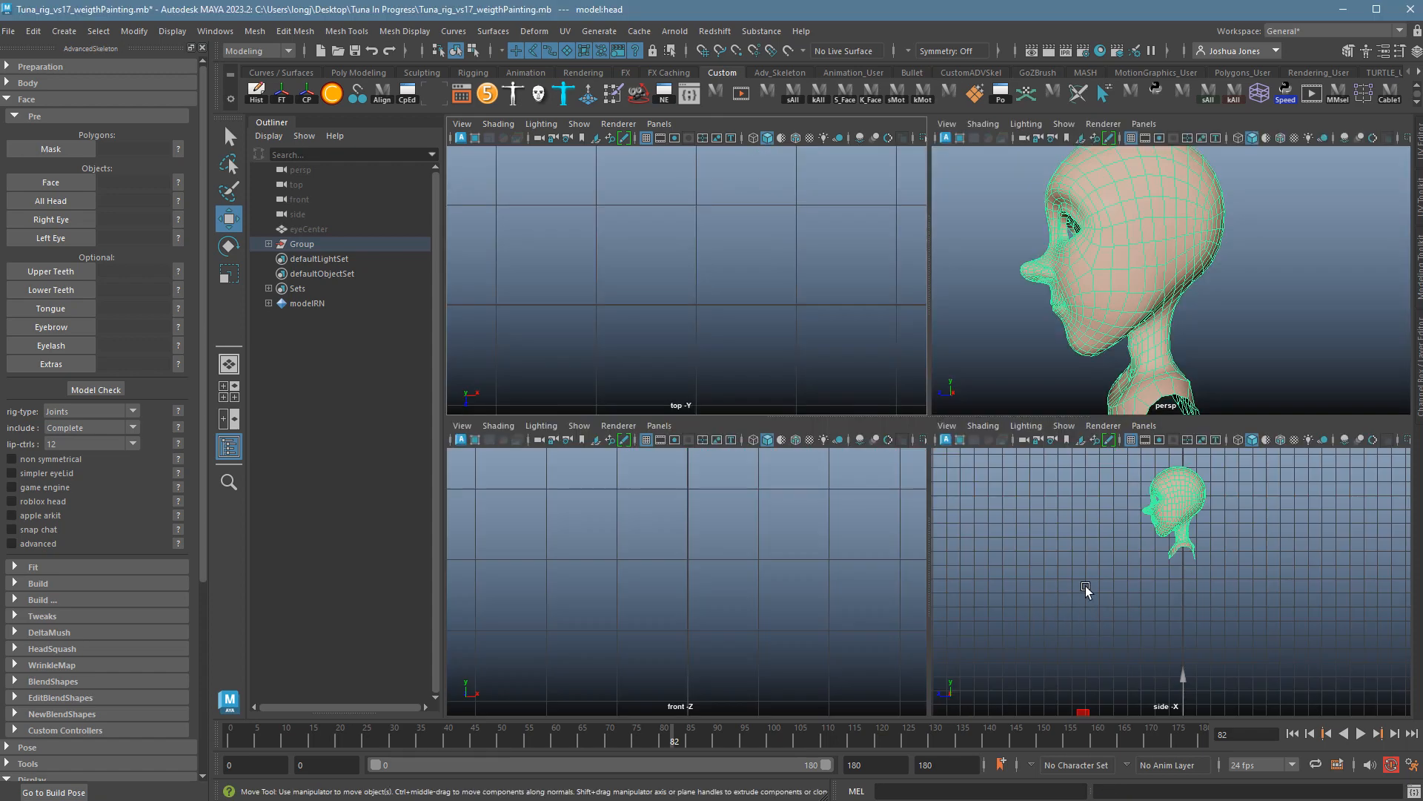
pyautogui.press('space')
pyautogui.keyDown('ctrl'); pyautogui.keyDown('alt'); pyautogui.moveTo(818, 196); pyautogui.dragTo(1090, 424); pyautogui.keyUp('alt'); pyautogui.keyUp('ctrl')
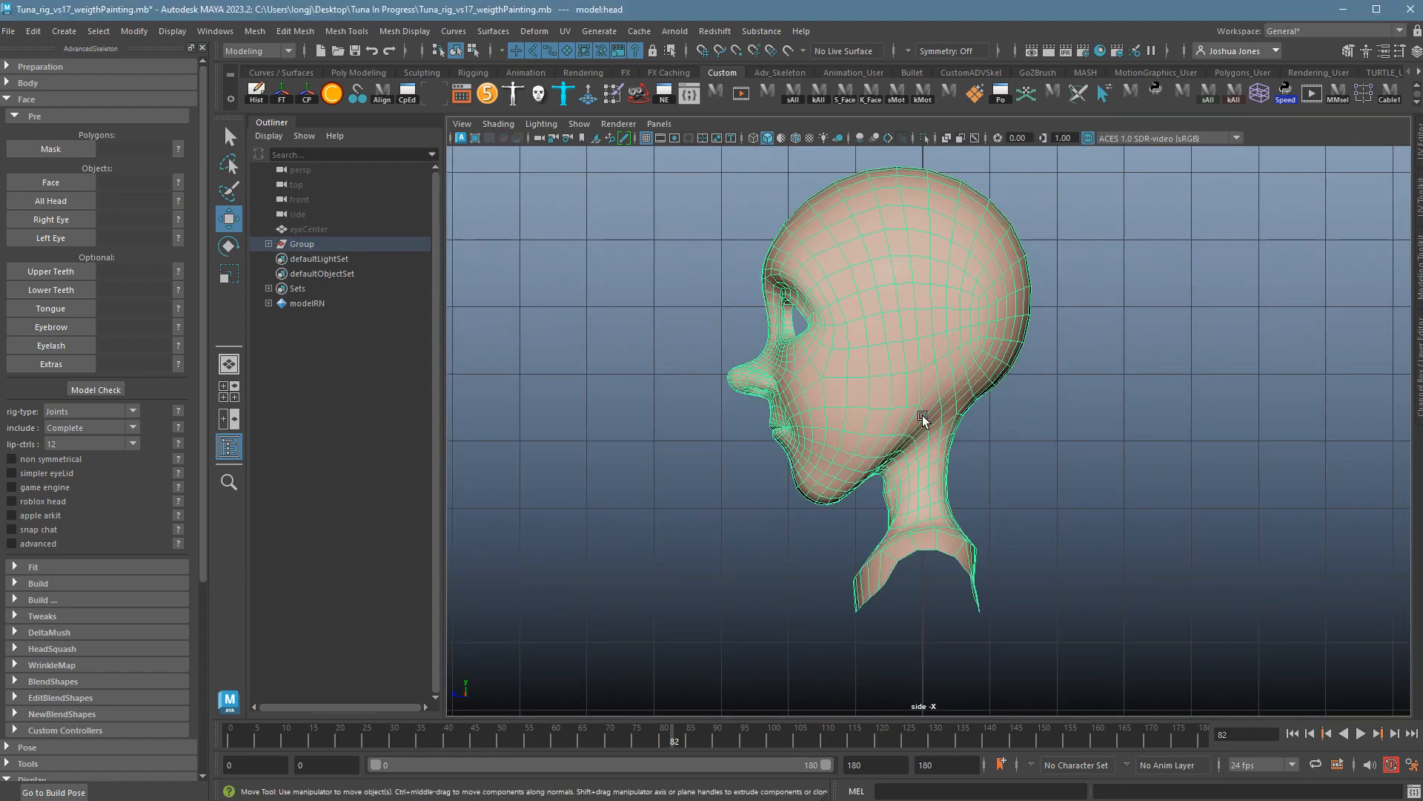
pyautogui.keyDown('alt'); pyautogui.moveTo(923, 416); pyautogui.dragTo(1039, 435, button='right'); pyautogui.keyUp('alt')
pyautogui.keyDown('alt'); pyautogui.moveTo(1018, 427); pyautogui.dragTo(1034, 511, button='middle'); pyautogui.keyUp('alt')
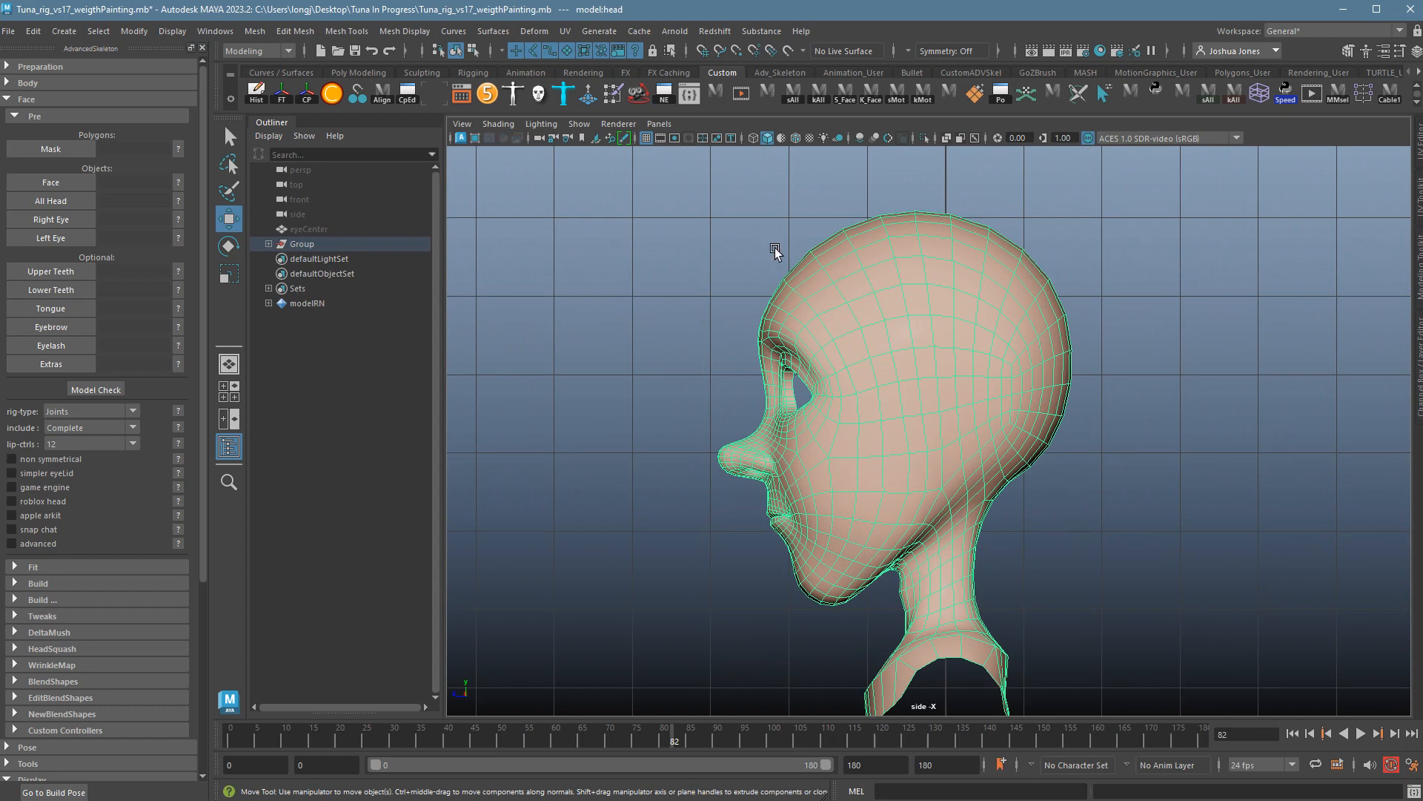
# Switch the head to Face selection mode and marquee-select the faces around the eye socket.
pyautogui.rightClick(895, 401)
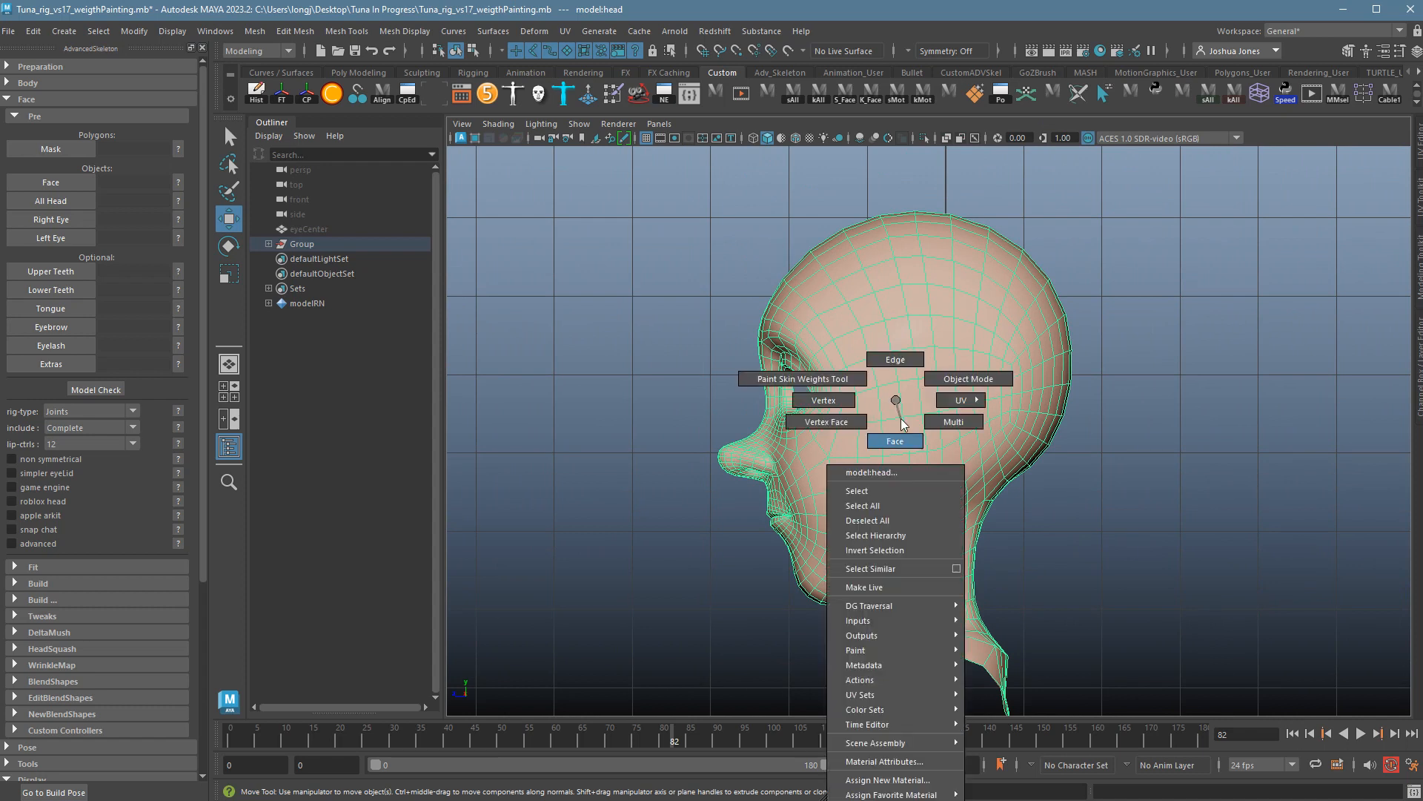
pyautogui.moveTo(903, 424); pyautogui.dragTo(895, 438, button='right')
pyautogui.moveTo(708, 274); pyautogui.dragTo(819, 530)
pyautogui.keyDown('shift'); pyautogui.moveTo(733, 645); pyautogui.dragTo(858, 499); pyautogui.keyUp('shift')
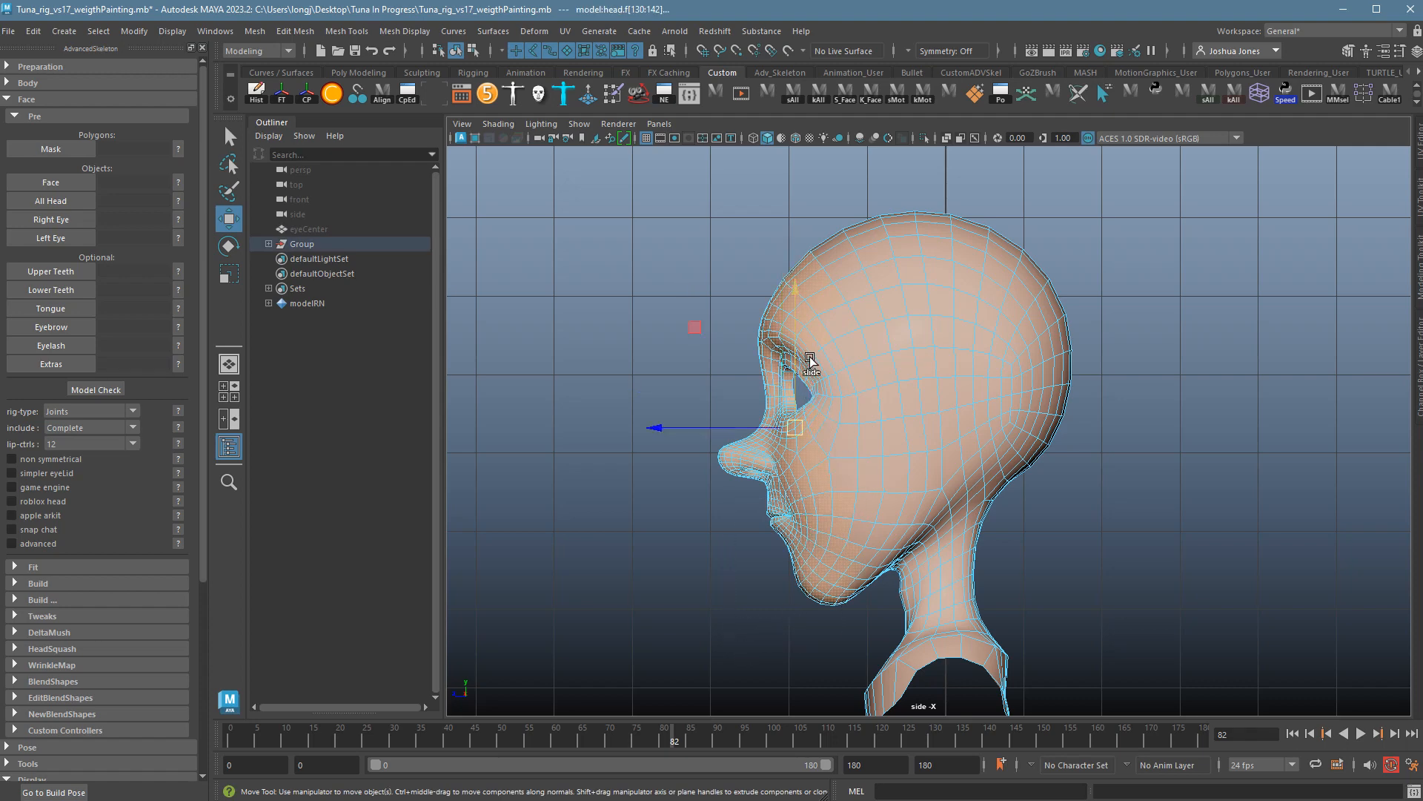
# In wireframe, add the front of the face and two neck faces to the selection.
pyautogui.press('4')
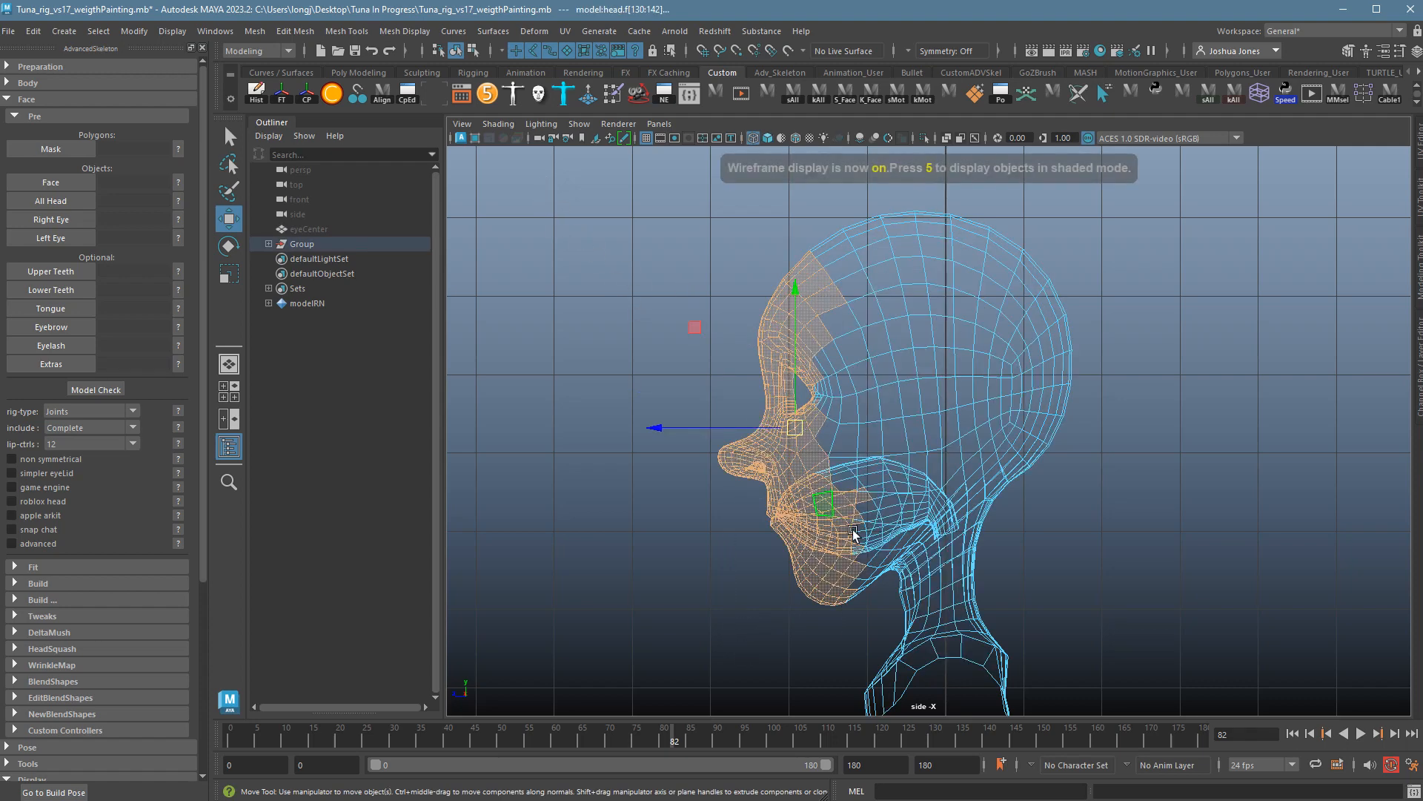
pyautogui.keyDown('shift'); pyautogui.moveTo(732, 642); pyautogui.dragTo(928, 609); pyautogui.keyUp('shift')
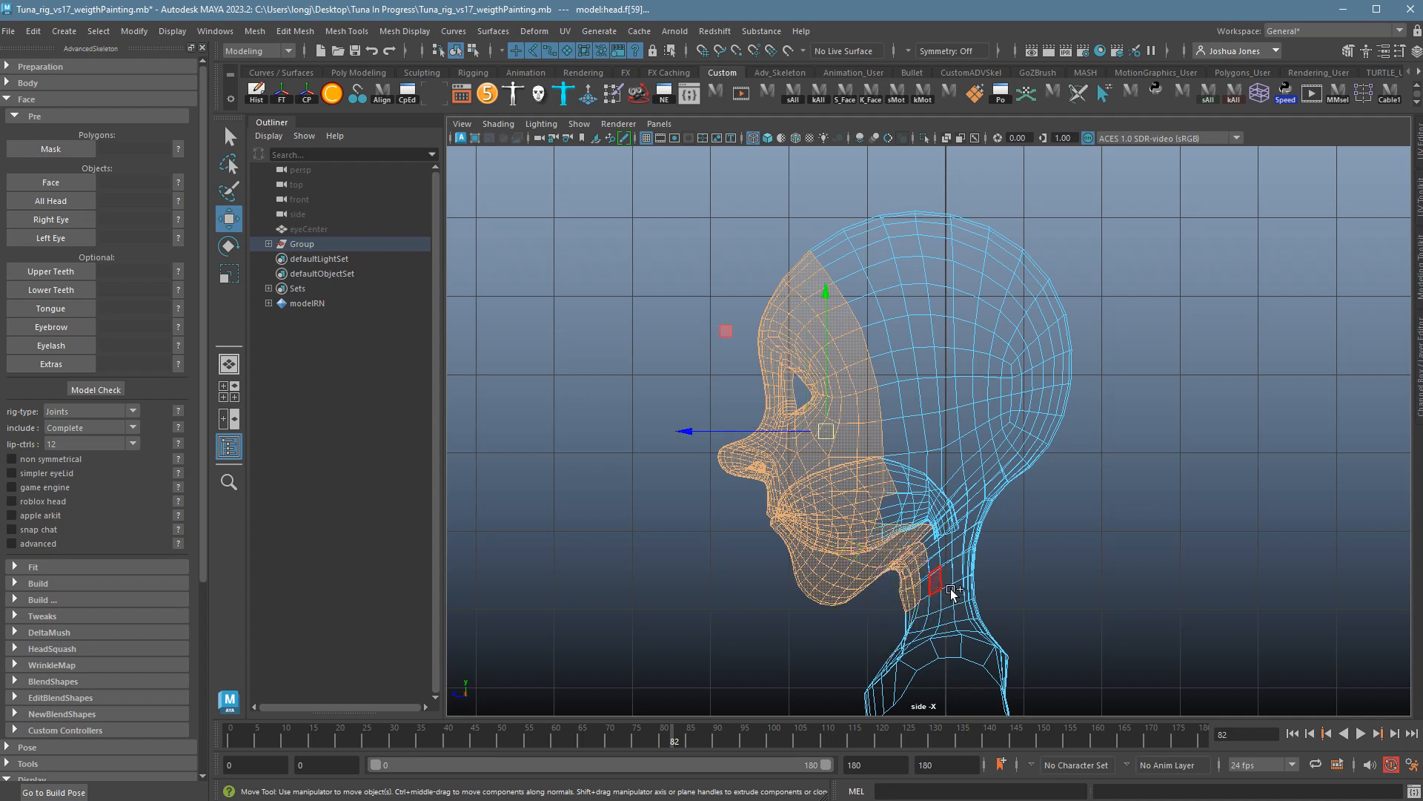
pyautogui.click(906, 600)
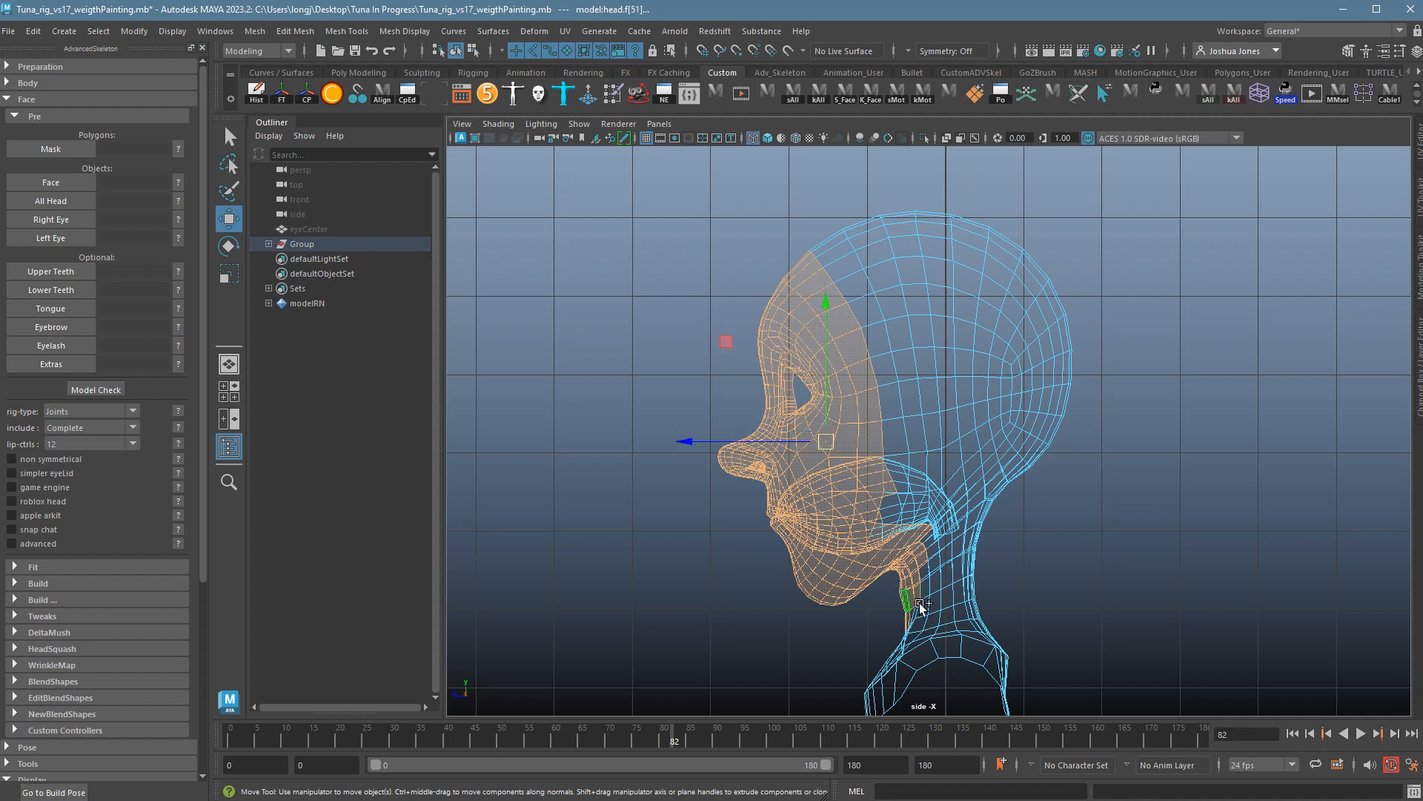
pyautogui.click(917, 573)
# Unhide the hair, eye and shirt meshes and add jaw faces to the selection.
pyautogui.hotkey('ctrl', 'shift', 'h')
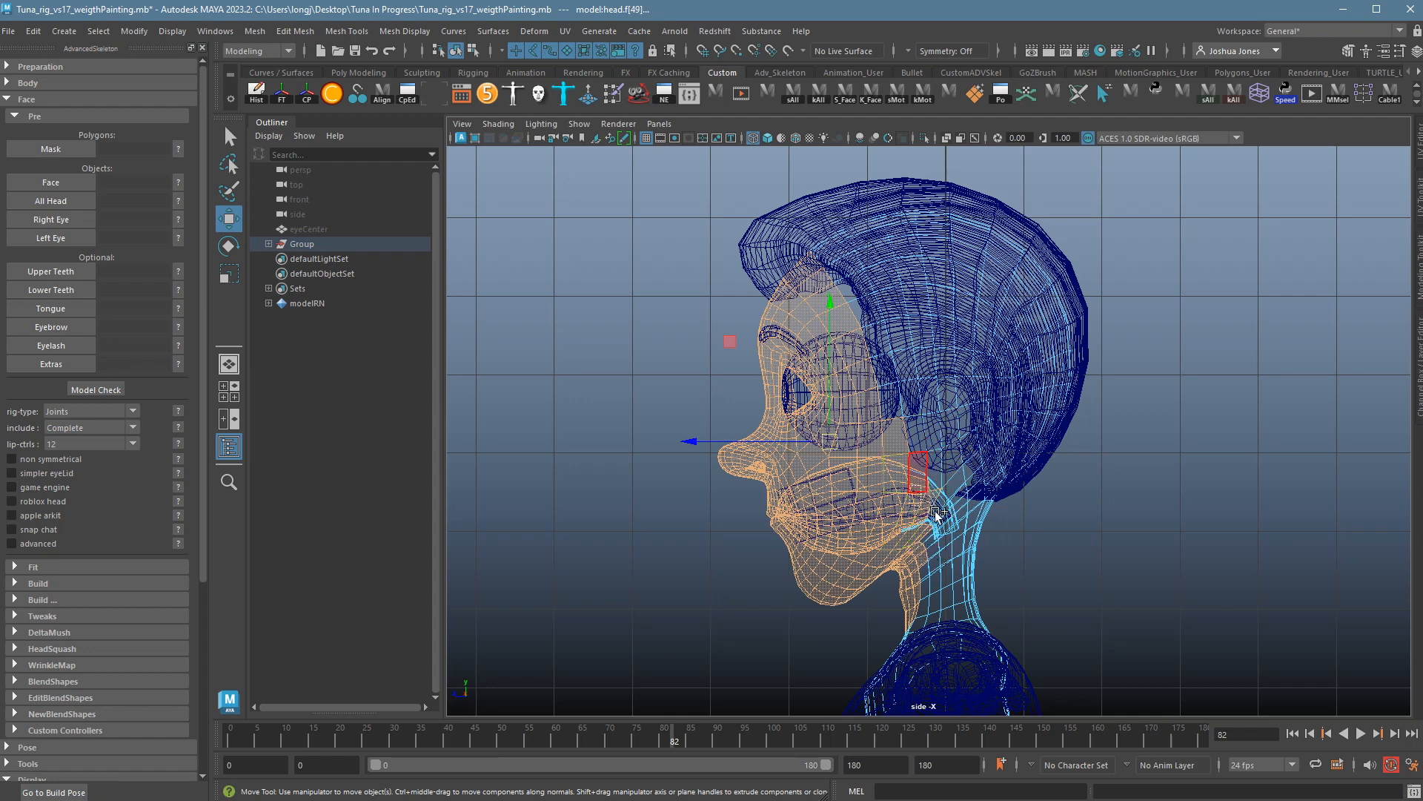
pyautogui.keyDown('shift'); pyautogui.moveTo(947, 522); pyautogui.dragTo(951, 525); pyautogui.keyUp('shift')
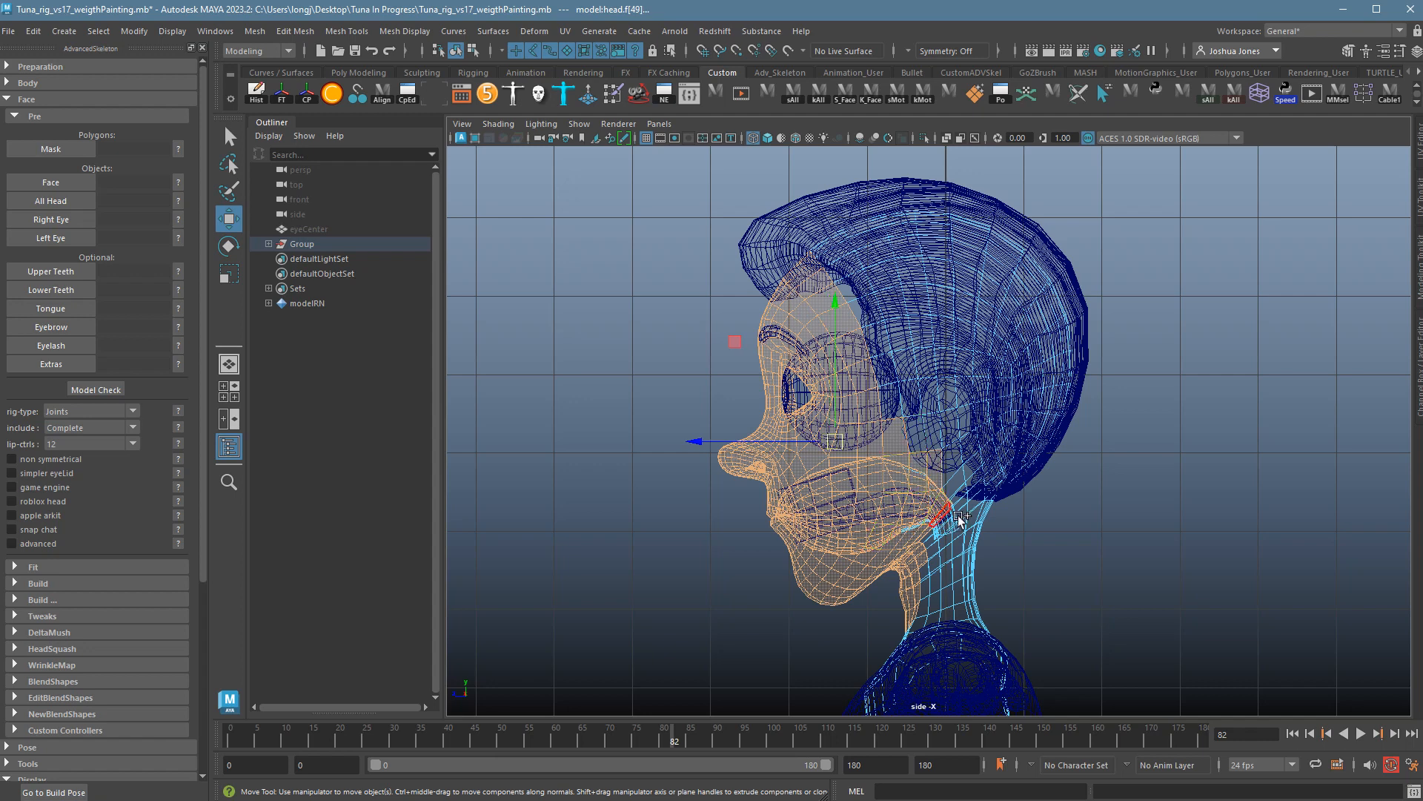
pyautogui.keyDown('shift'); pyautogui.moveTo(921, 433); pyautogui.dragTo(954, 458); pyautogui.keyUp('shift')
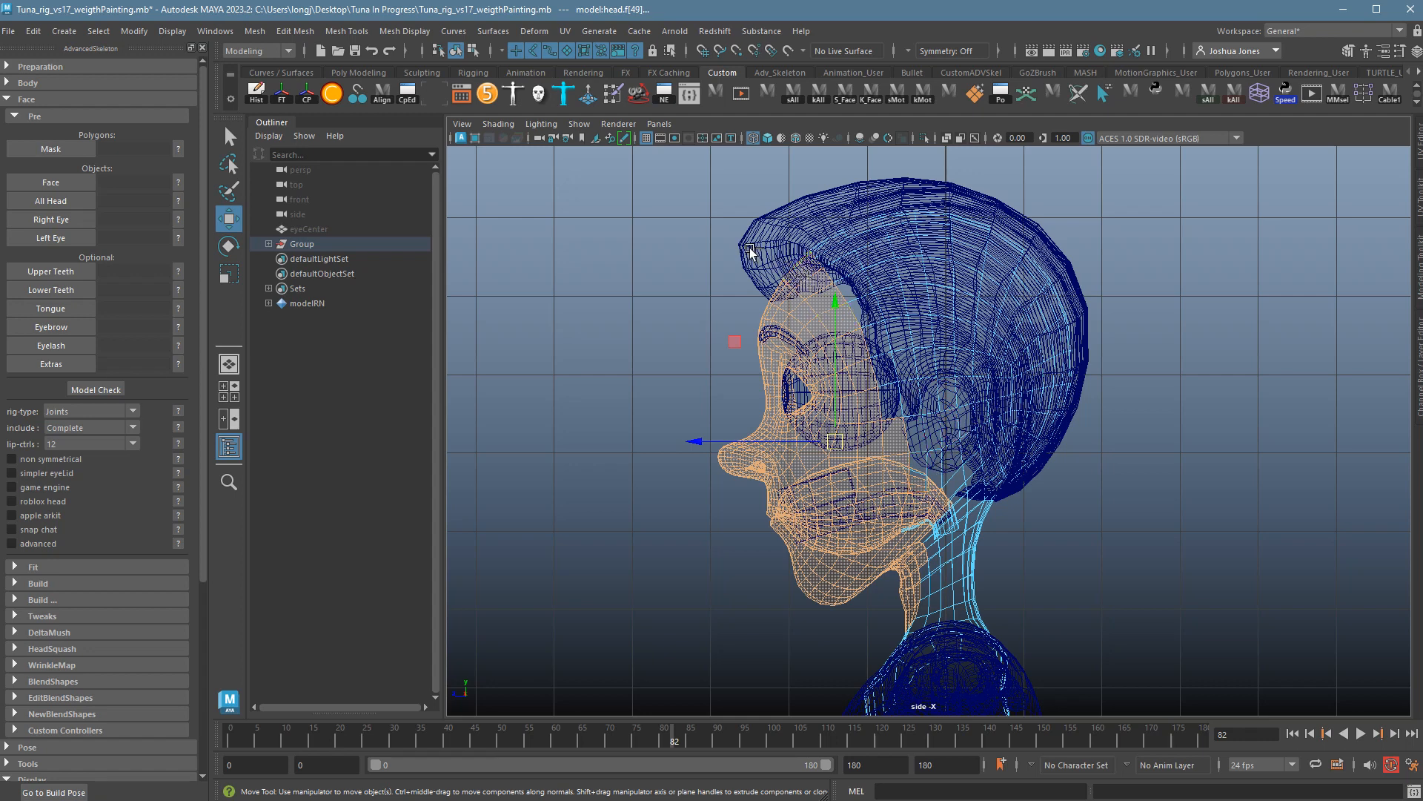
# Deselect the top forehead faces and add the neck faces behind the jaw.
pyautogui.keyDown('ctrl'); pyautogui.moveTo(763, 231); pyautogui.dragTo(850, 278); pyautogui.keyUp('ctrl')
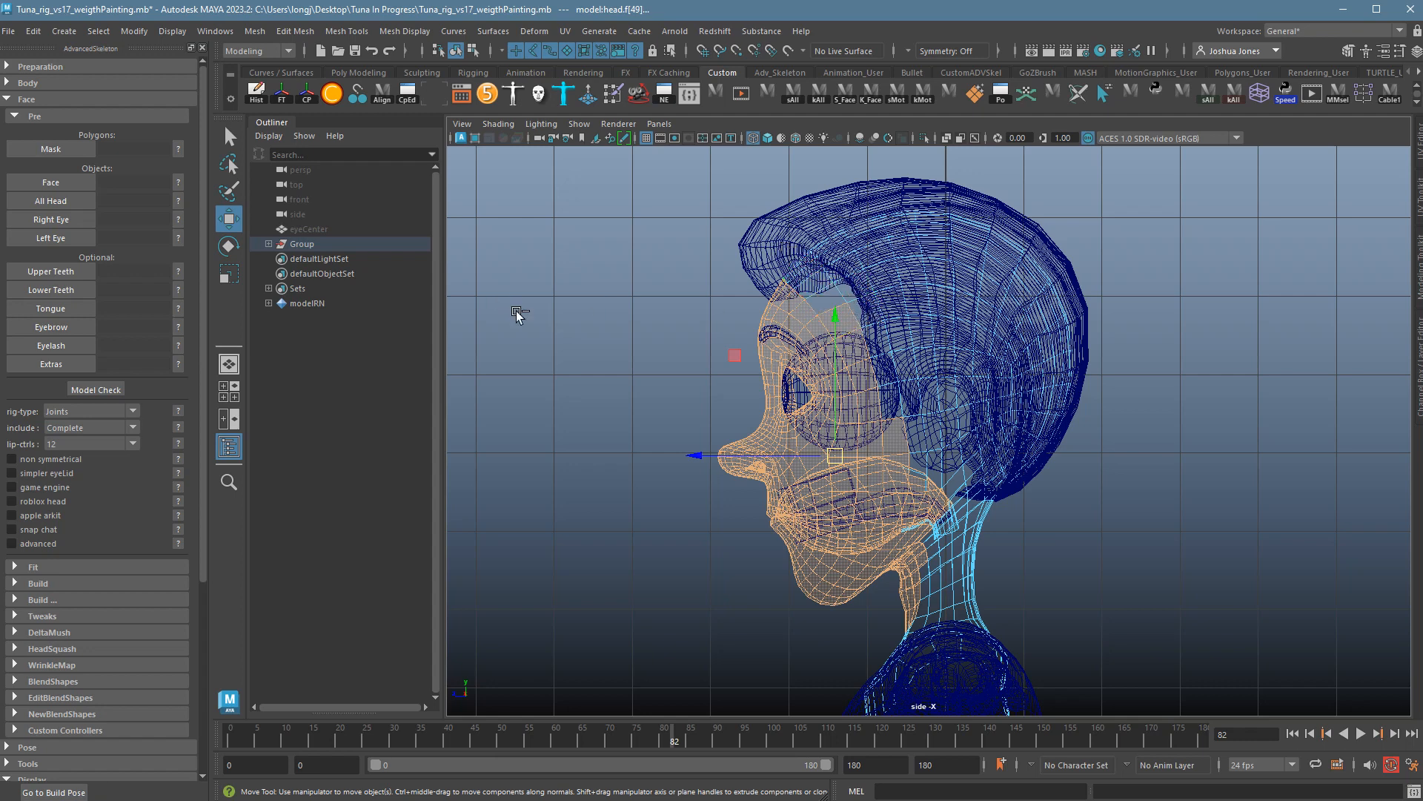
pyautogui.keyDown('ctrl'); pyautogui.moveTo(752, 264); pyautogui.dragTo(801, 300); pyautogui.keyUp('ctrl')
pyautogui.keyDown('ctrl'); pyautogui.moveTo(770, 269); pyautogui.dragTo(806, 343); pyautogui.keyUp('ctrl')
pyautogui.keyDown('ctrl'); pyautogui.keyDown('shift'); pyautogui.moveTo(881, 510); pyautogui.dragTo(965, 541); pyautogui.keyUp('shift'); pyautogui.keyUp('ctrl')
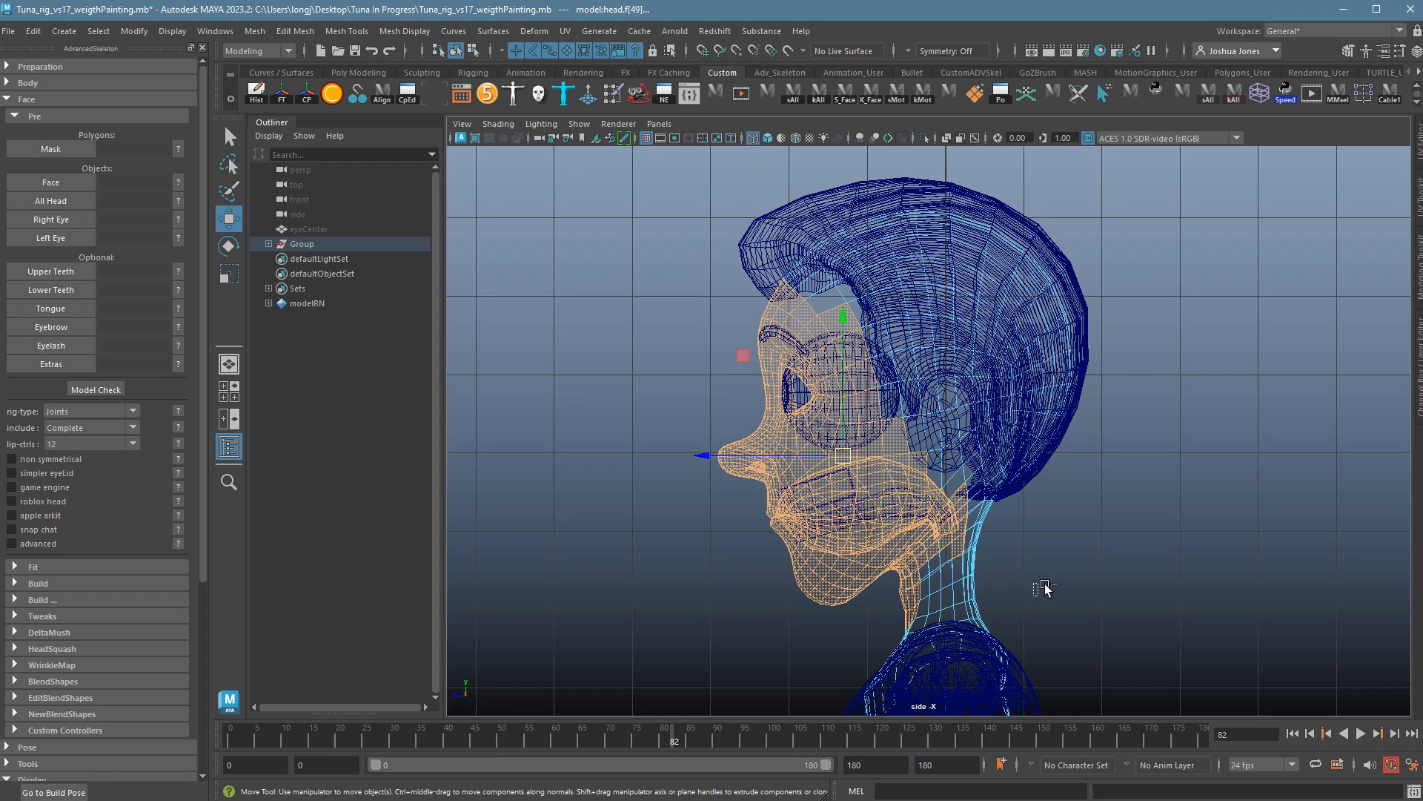
pyautogui.keyDown('ctrl'); pyautogui.keyDown('shift'); pyautogui.moveTo(1039, 595); pyautogui.dragTo(943, 437); pyautogui.keyUp('shift'); pyautogui.keyUp('ctrl')
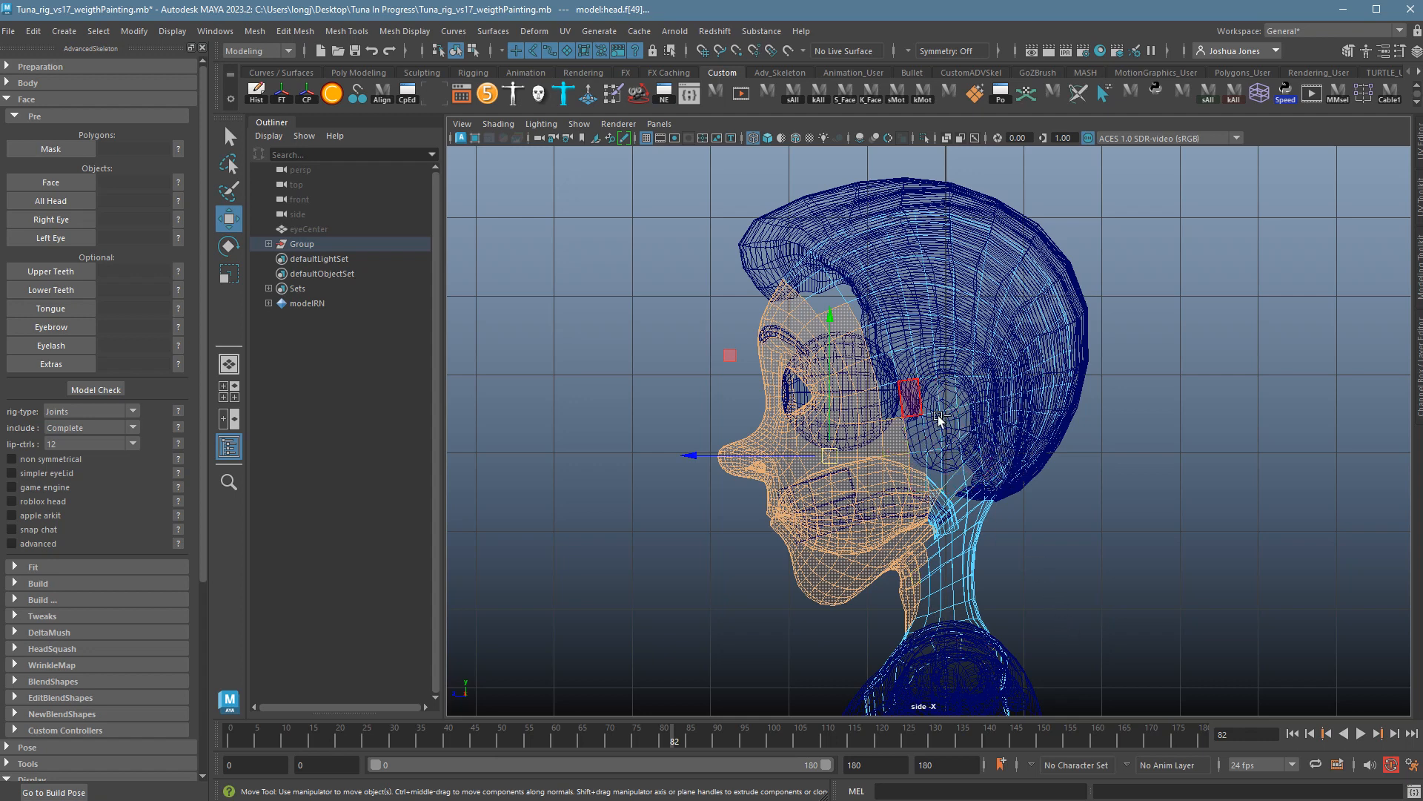
# Maximise the perspective view with textures off for plain grey shading.
pyautogui.press('5')
pyautogui.press('space')
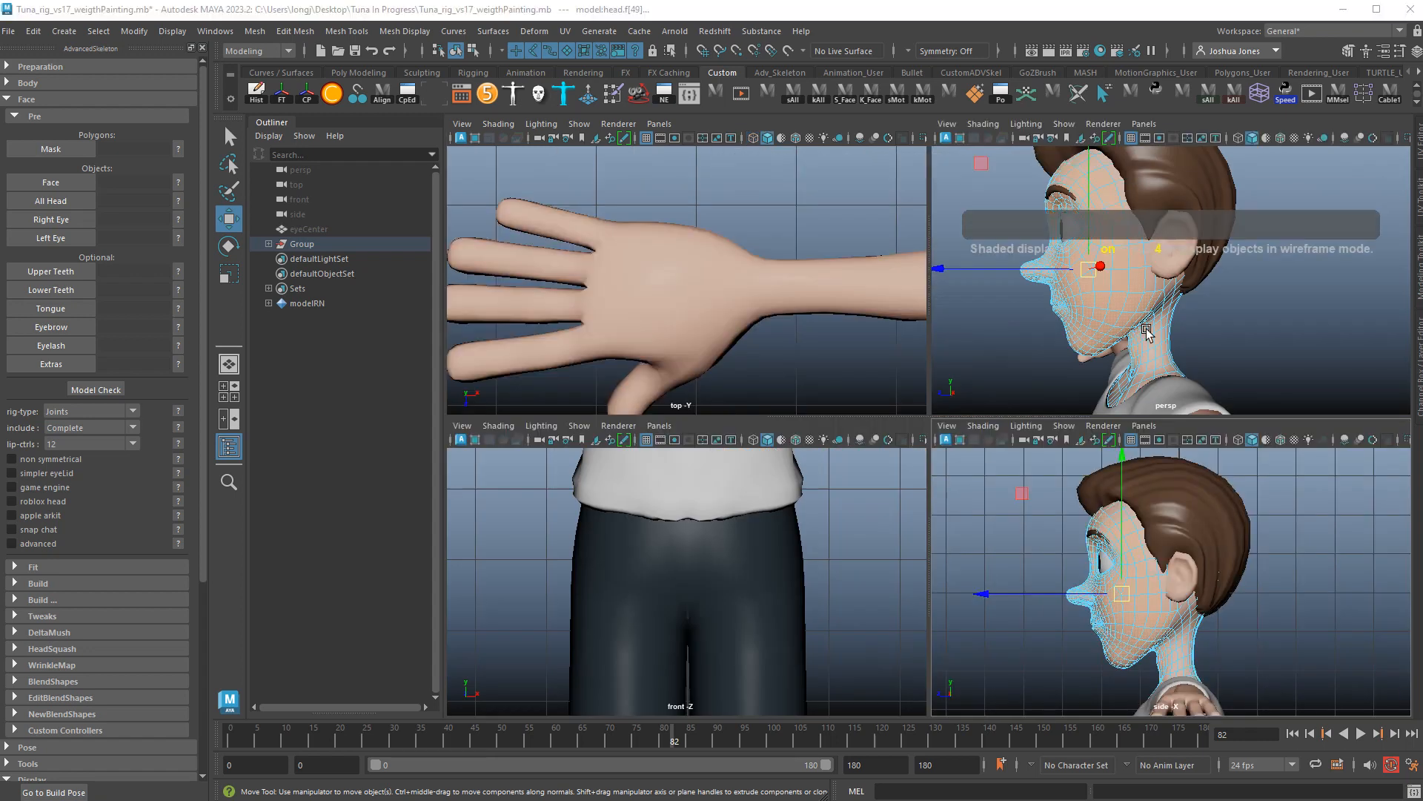
pyautogui.press('space')
pyautogui.keyDown('alt'); pyautogui.moveTo(876, 436); pyautogui.dragTo(952, 435); pyautogui.keyUp('alt')
pyautogui.click(510, 125)
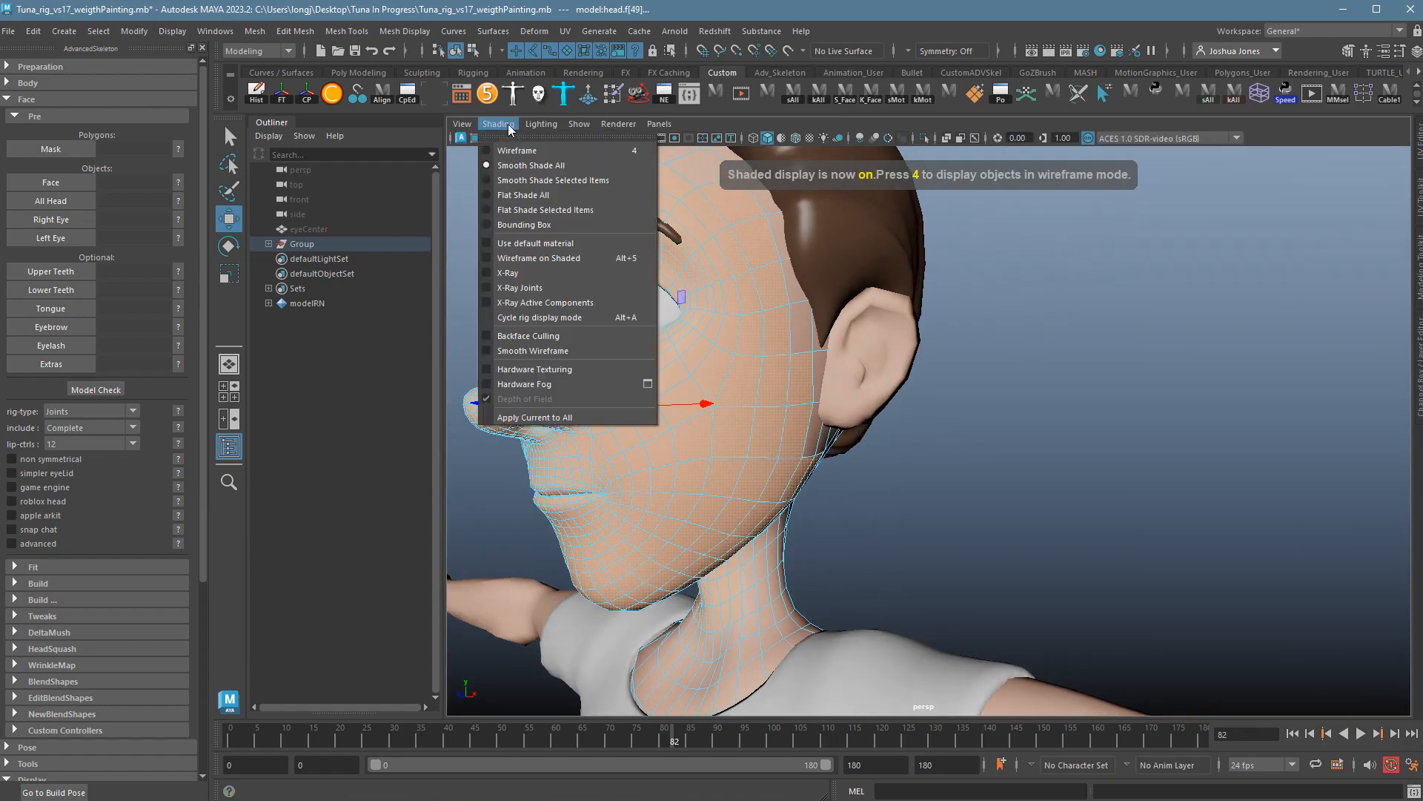
pyautogui.click(551, 251)
pyautogui.press('5')
# Add four jaw–neck border faces on the right side of the head.
pyautogui.moveTo(880, 524)
pyautogui.keyDown('alt'); pyautogui.mouseDown()
pyautogui.moveTo(1109, 623)
pyautogui.moveTo(1131, 648)
pyautogui.moveTo(1101, 659)
pyautogui.moveTo(1111, 670)
pyautogui.mouseUp(); pyautogui.keyUp('alt')
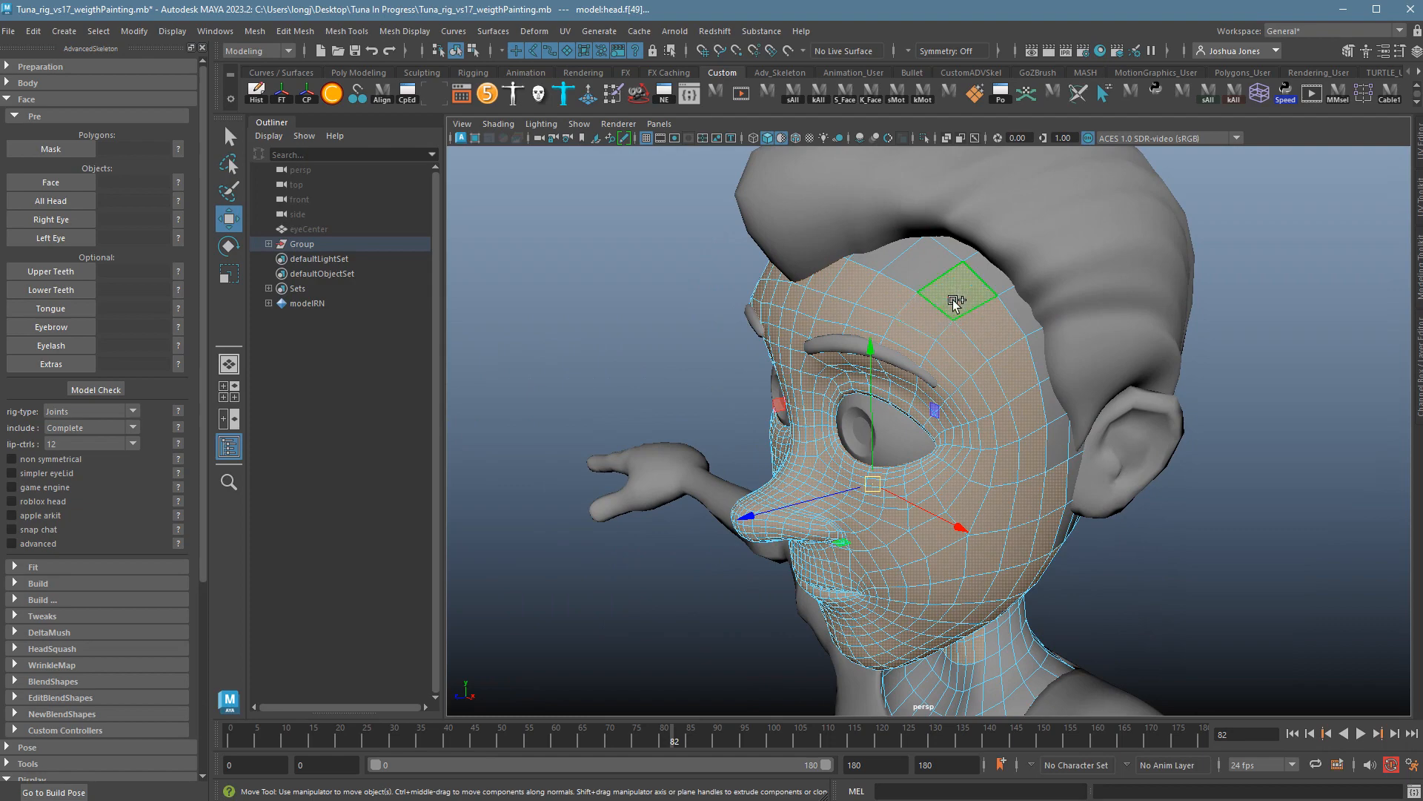
pyautogui.keyDown('alt'); pyautogui.moveTo(829, 282); pyautogui.dragTo(739, 247); pyautogui.keyUp('alt')
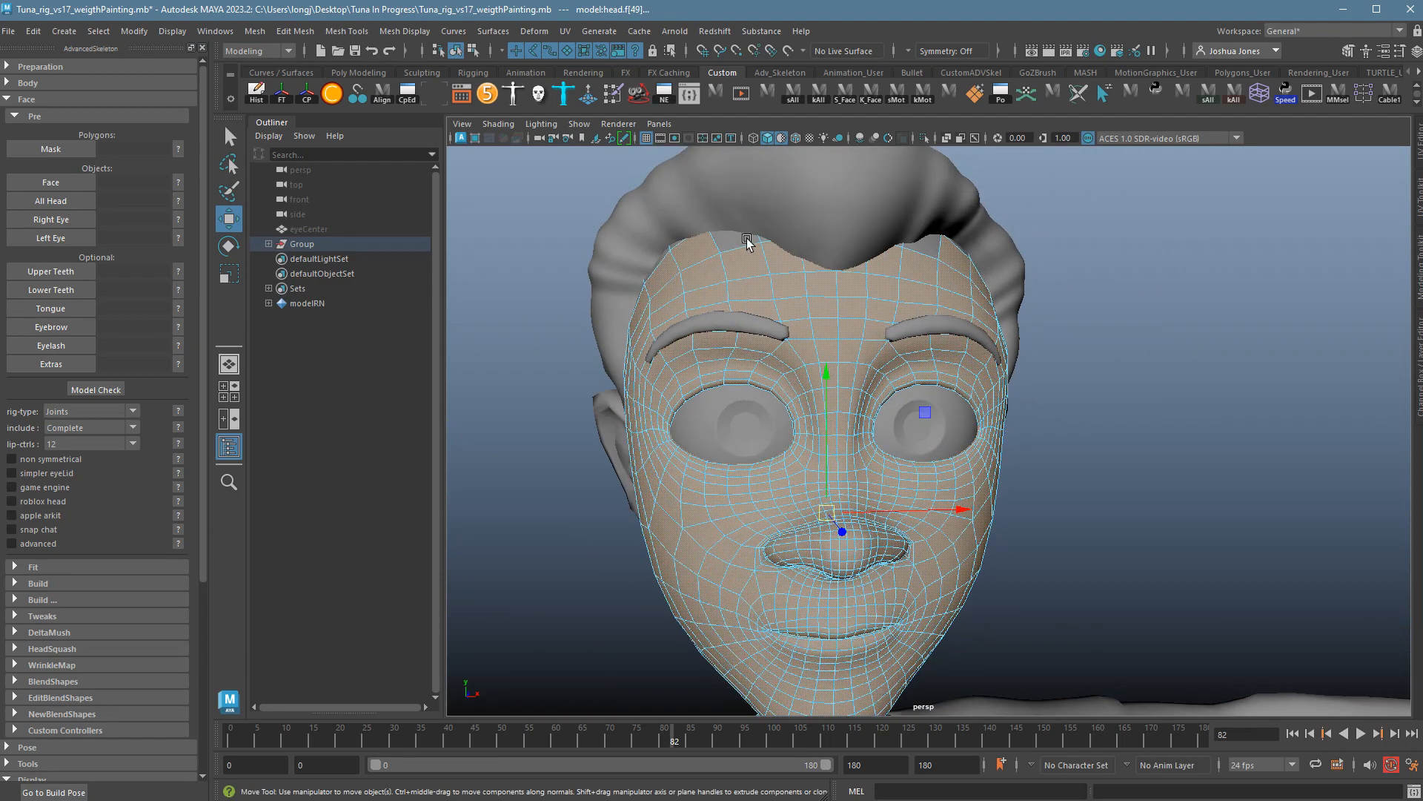
pyautogui.keyDown('alt'); pyautogui.moveTo(933, 275); pyautogui.dragTo(1166, 379); pyautogui.keyUp('alt')
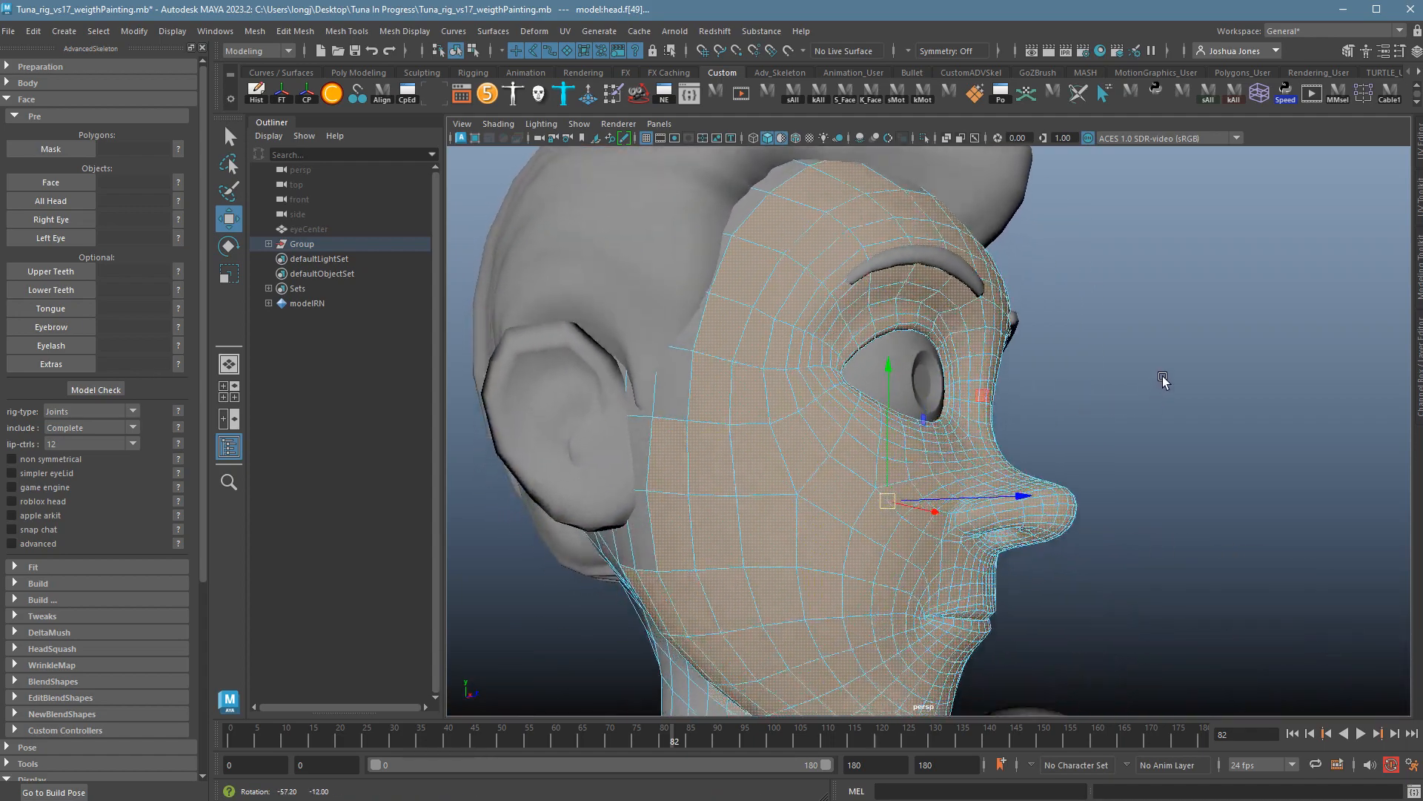
pyautogui.keyDown('alt'); pyautogui.moveTo(688, 398); pyautogui.dragTo(1081, 445); pyautogui.keyUp('alt')
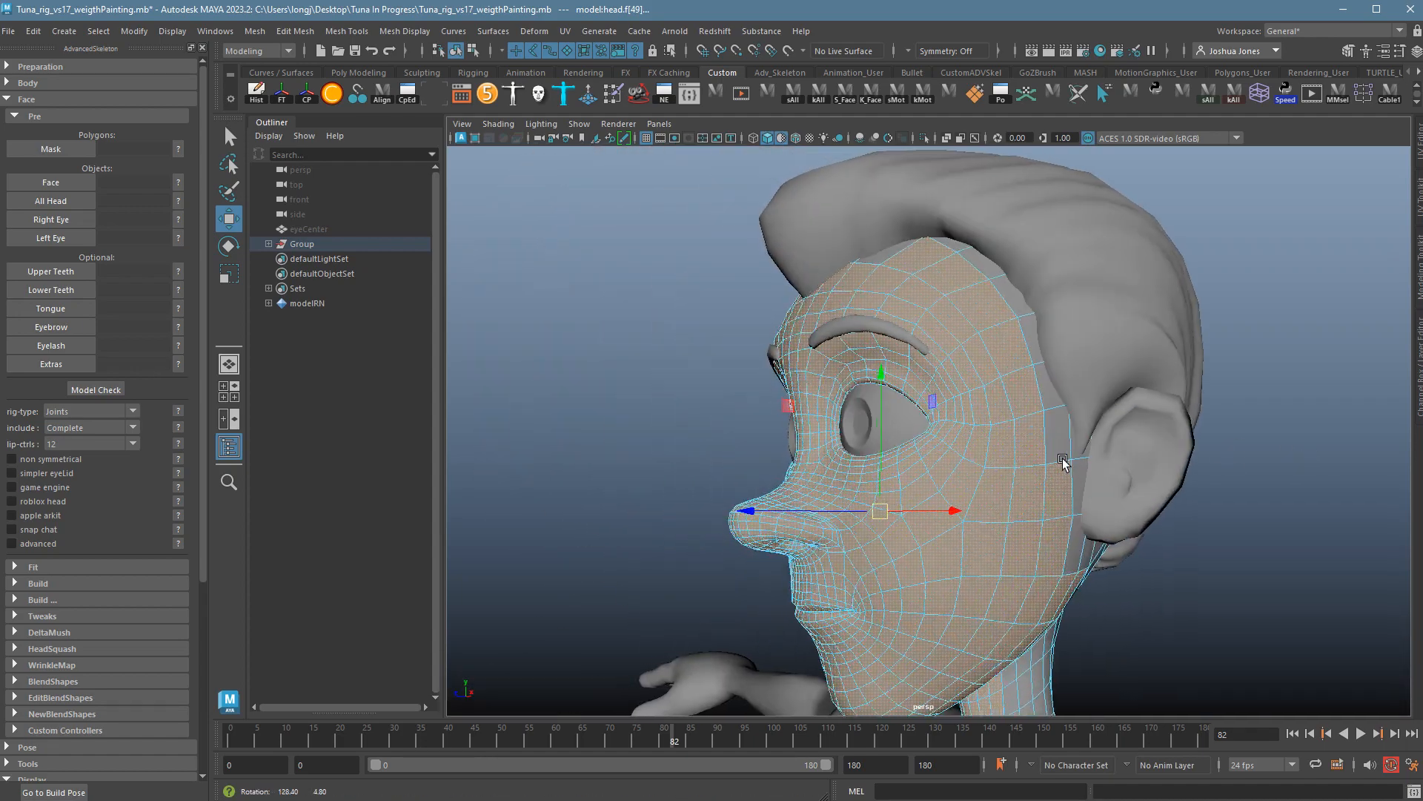
pyautogui.keyDown('alt'); pyautogui.moveTo(798, 543); pyautogui.dragTo(986, 486); pyautogui.keyUp('alt')
pyautogui.keyDown('shift'); pyautogui.click(970, 497); pyautogui.keyUp('shift')
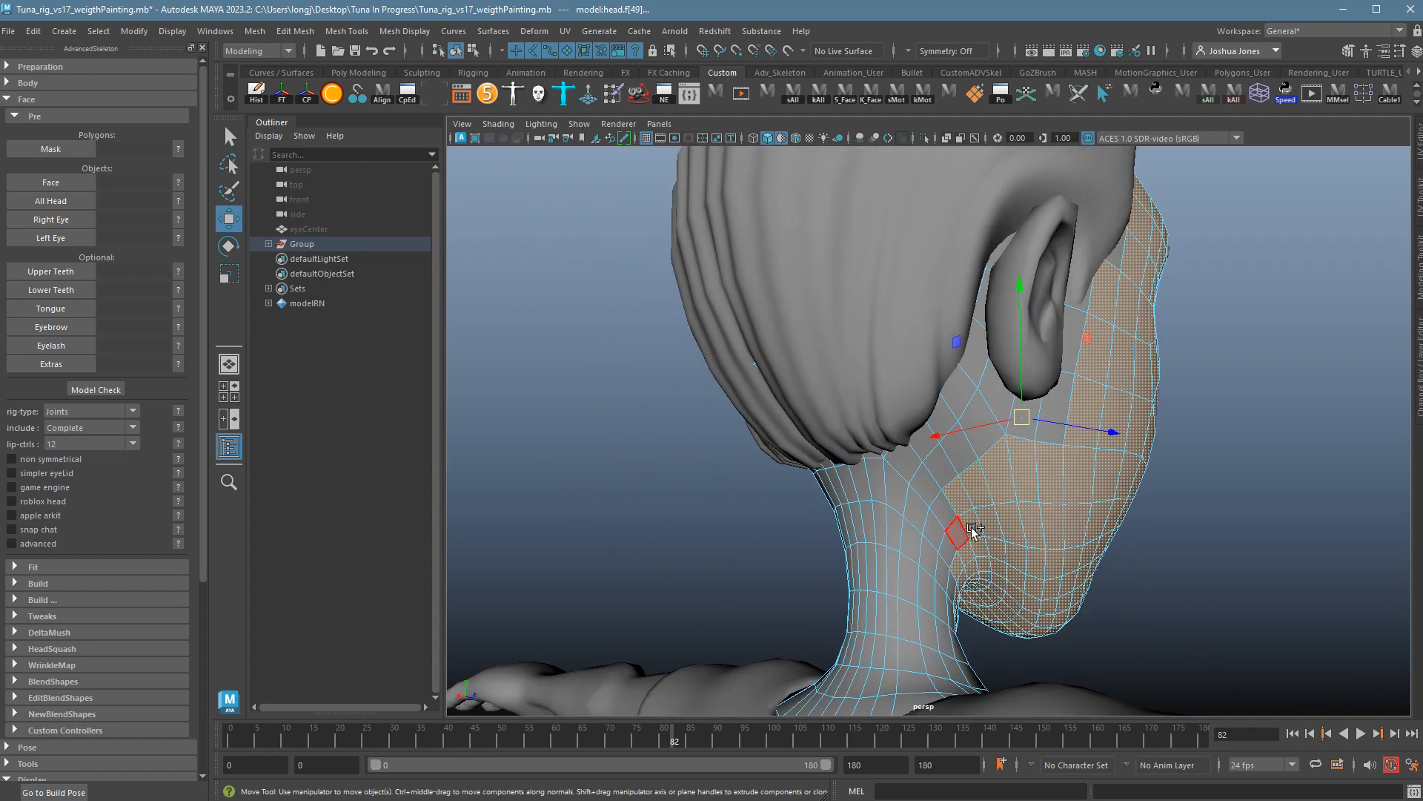
pyautogui.keyDown('shift'); pyautogui.click(966, 528); pyautogui.keyUp('shift')
pyautogui.keyDown('shift'); pyautogui.click(960, 553); pyautogui.keyUp('shift')
pyautogui.keyDown('shift'); pyautogui.click(953, 519); pyautogui.keyUp('shift')
# Add two jaw–neck faces on the other side and undo the accidental move.
pyautogui.keyDown('alt'); pyautogui.moveTo(1027, 539); pyautogui.dragTo(973, 487); pyautogui.keyUp('alt')
pyautogui.keyDown('shift'); pyautogui.click(1035, 482); pyautogui.keyUp('shift')
pyautogui.keyDown('shift'); pyautogui.click(1042, 521); pyautogui.keyUp('shift')
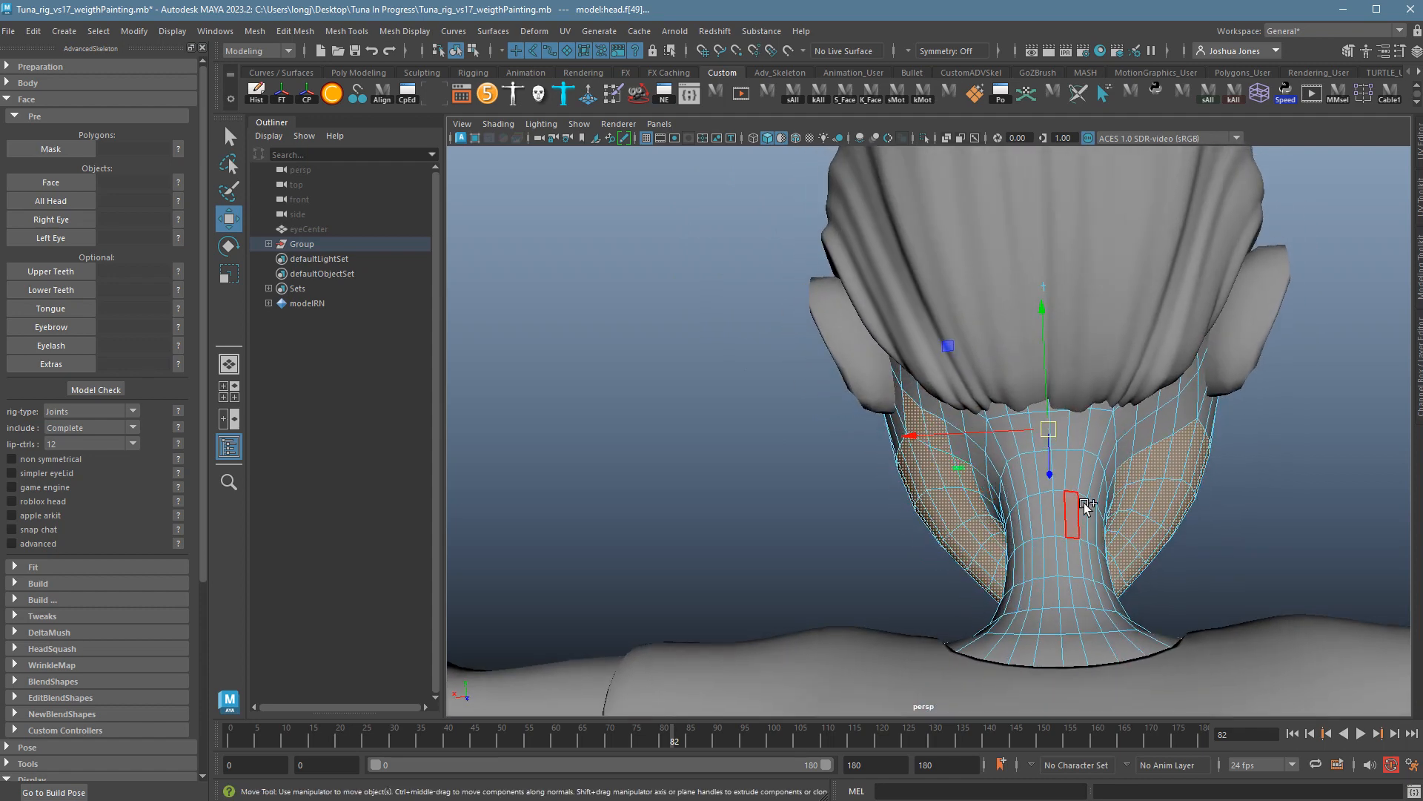
pyautogui.keyDown('alt'); pyautogui.moveTo(1150, 516); pyautogui.dragTo(1149, 506); pyautogui.keyUp('alt')
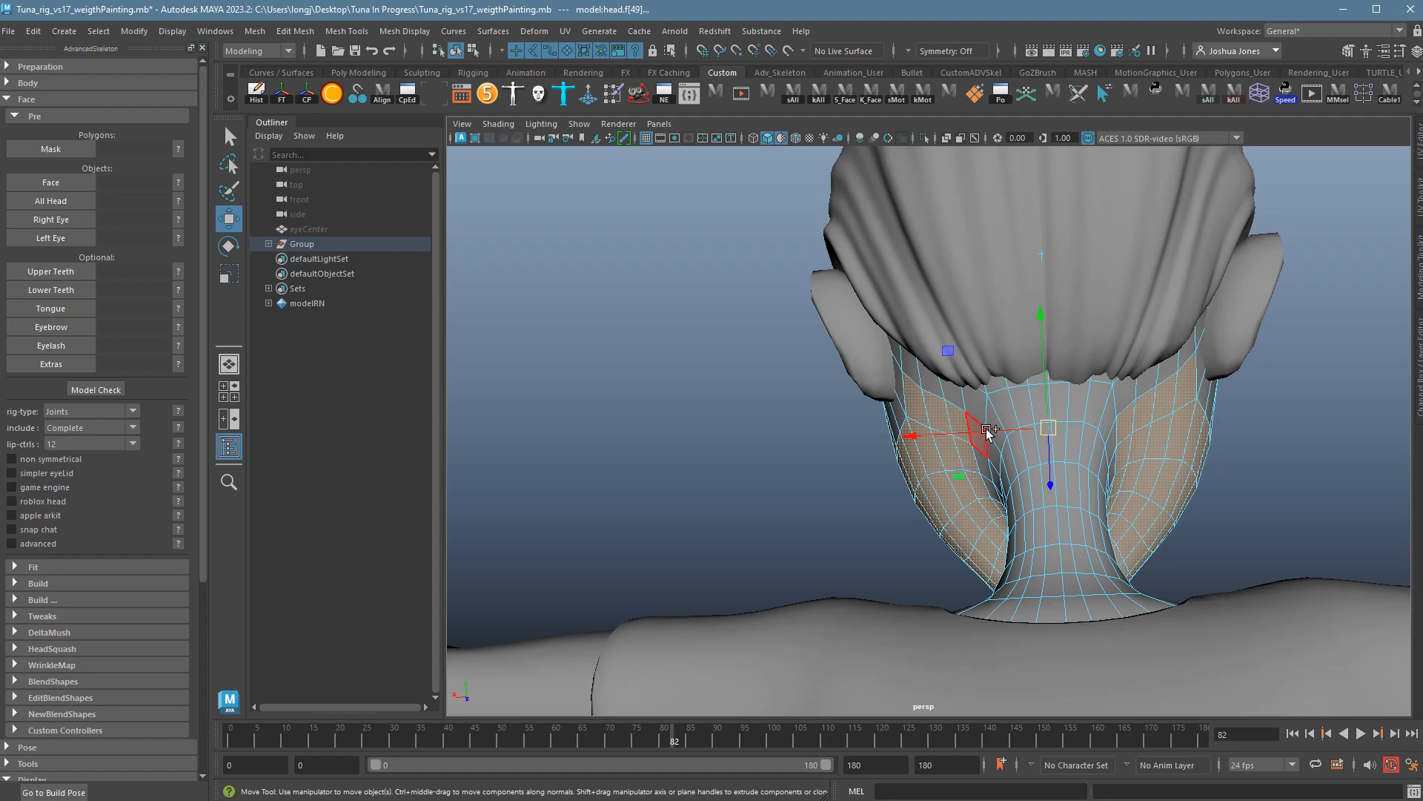
pyautogui.keyDown('ctrl'); pyautogui.keyDown('shift'); pyautogui.moveTo(986, 439); pyautogui.dragTo(1103, 547); pyautogui.keyUp('shift'); pyautogui.keyUp('ctrl')
pyautogui.hotkey('ctrl', 'z')
pyautogui.press('space')
pyautogui.press('space')
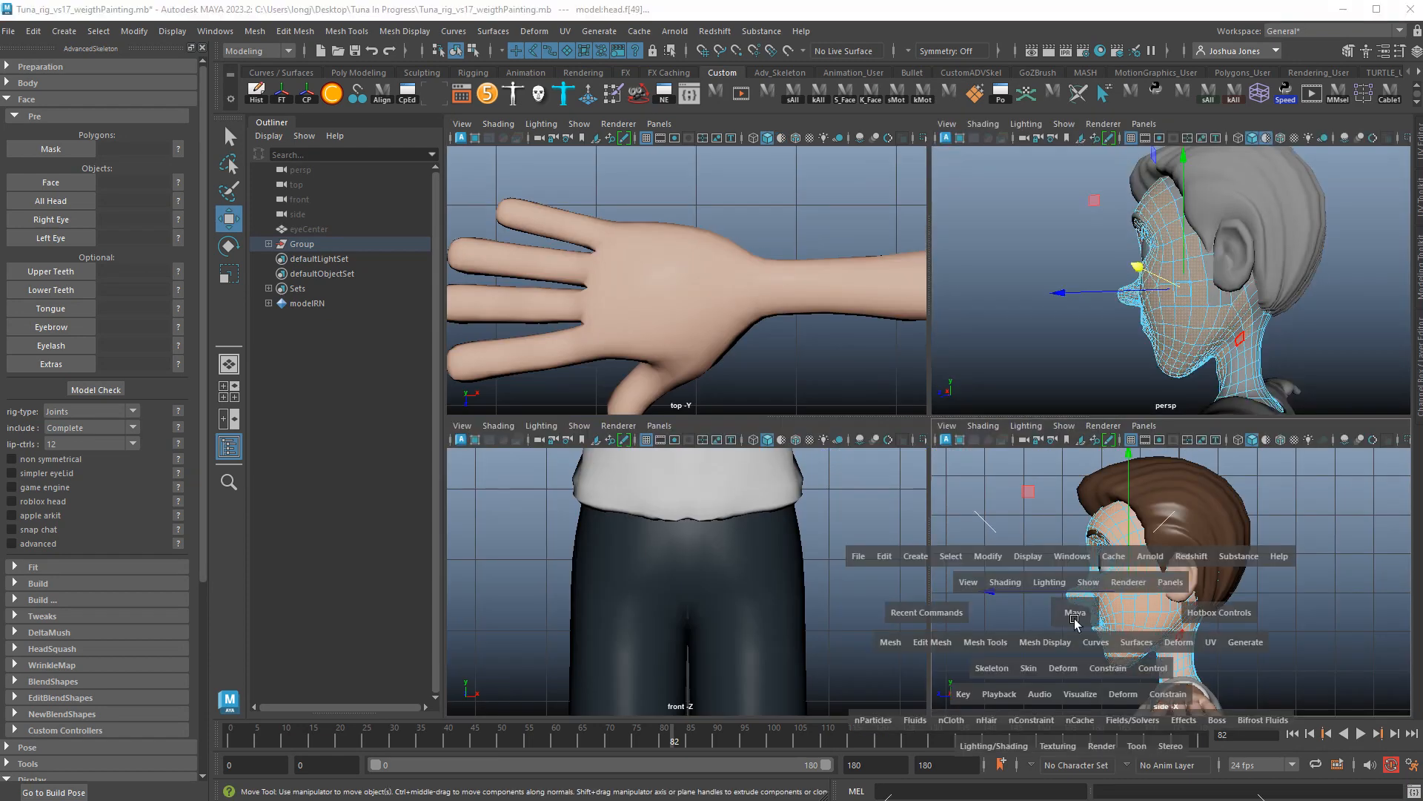
# In the wireframe side view, add the neck-edge faces below the jaw.
pyautogui.press('space')
pyautogui.press('4')
pyautogui.scroll(10, 988, 581)
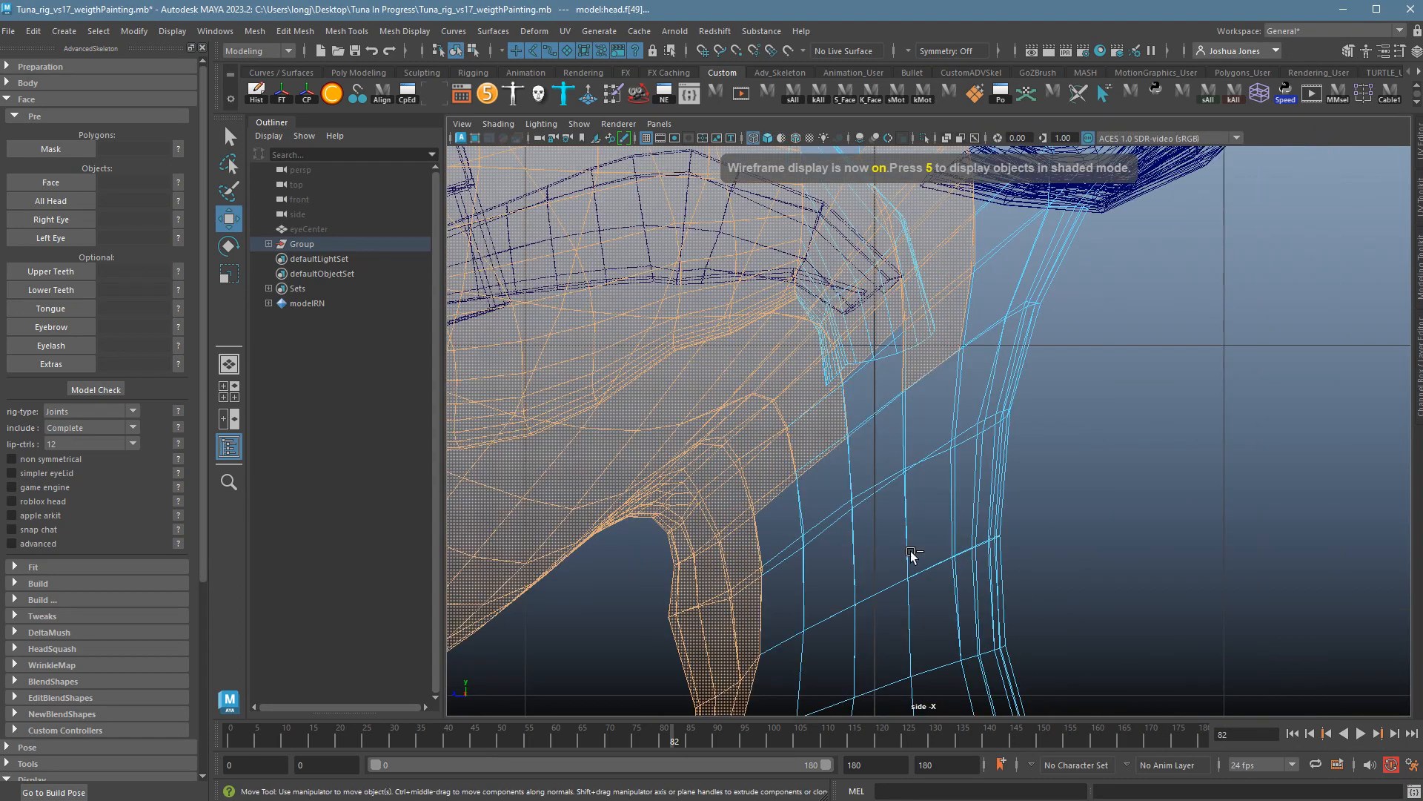
pyautogui.keyDown('ctrl'); pyautogui.keyDown('shift'); pyautogui.moveTo(735, 623); pyautogui.dragTo(891, 386); pyautogui.keyUp('shift'); pyautogui.keyUp('ctrl')
pyautogui.scroll(-6, 808, 533)
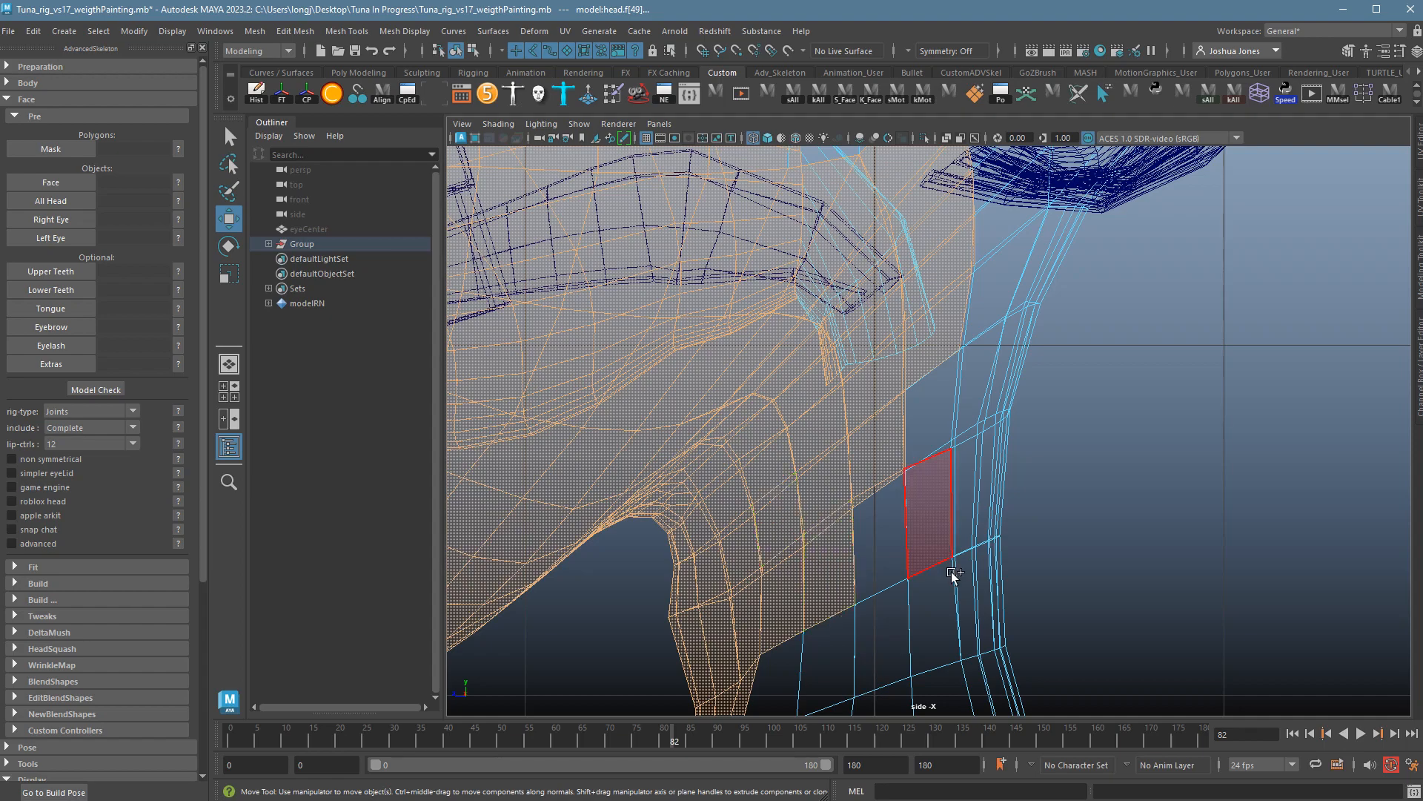
pyautogui.scroll(3, 773, 571)
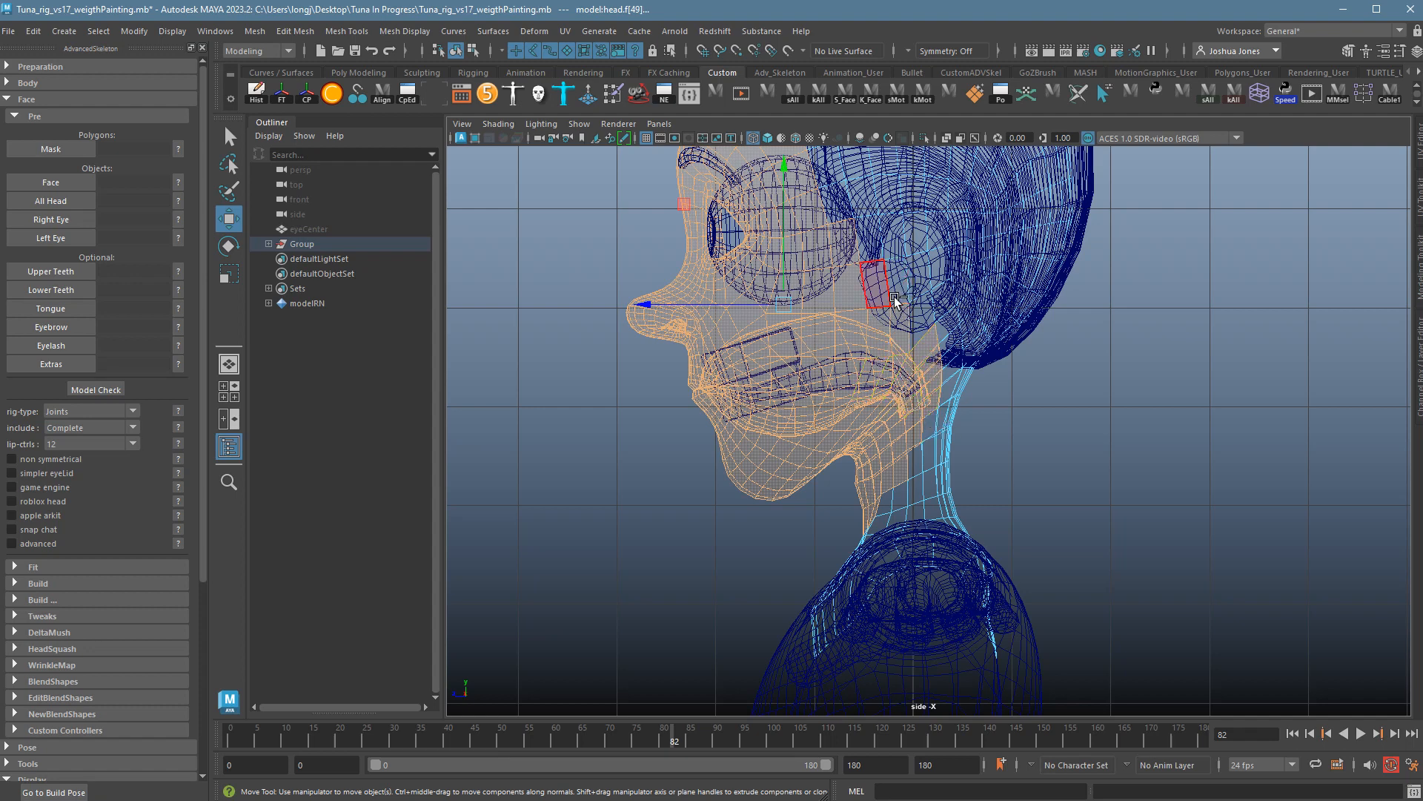
pyautogui.press('space')
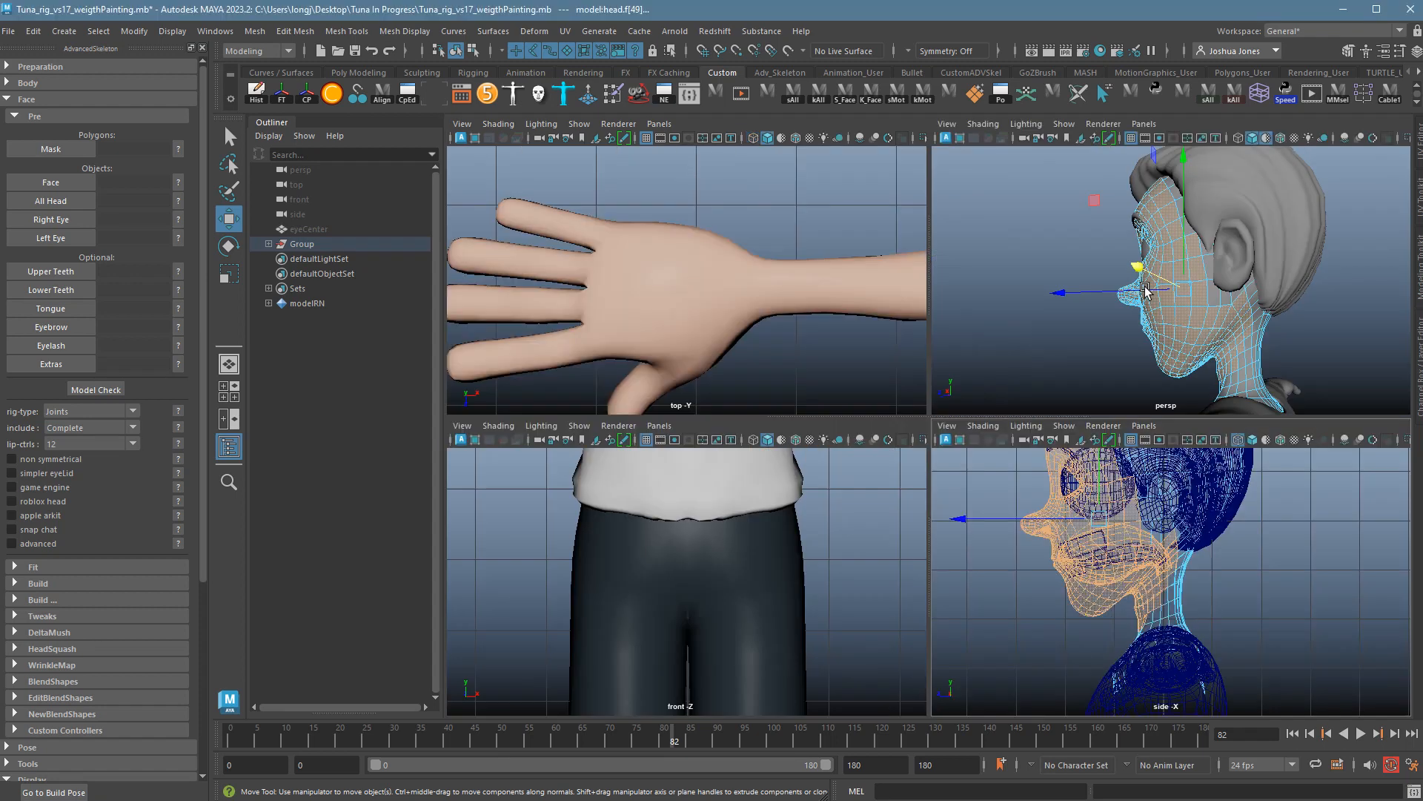
# Orbit the perspective view around the head to check the face selection from front, sides and back.
pyautogui.press('space')
pyautogui.keyDown('alt'); pyautogui.moveTo(1003, 430); pyautogui.dragTo(943, 478); pyautogui.keyUp('alt')
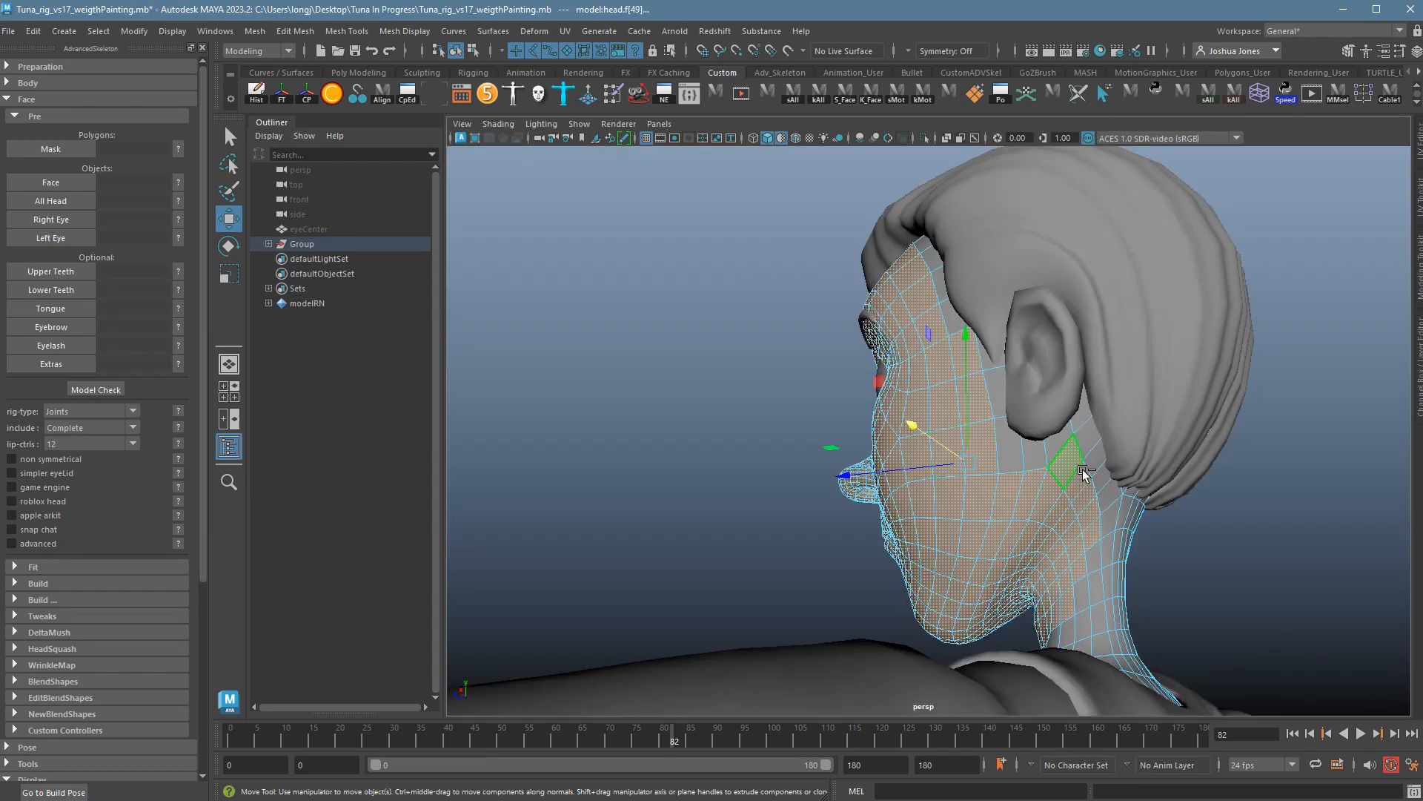
pyautogui.keyDown('alt'); pyautogui.moveTo(1087, 475); pyautogui.dragTo(1039, 550); pyautogui.keyUp('alt')
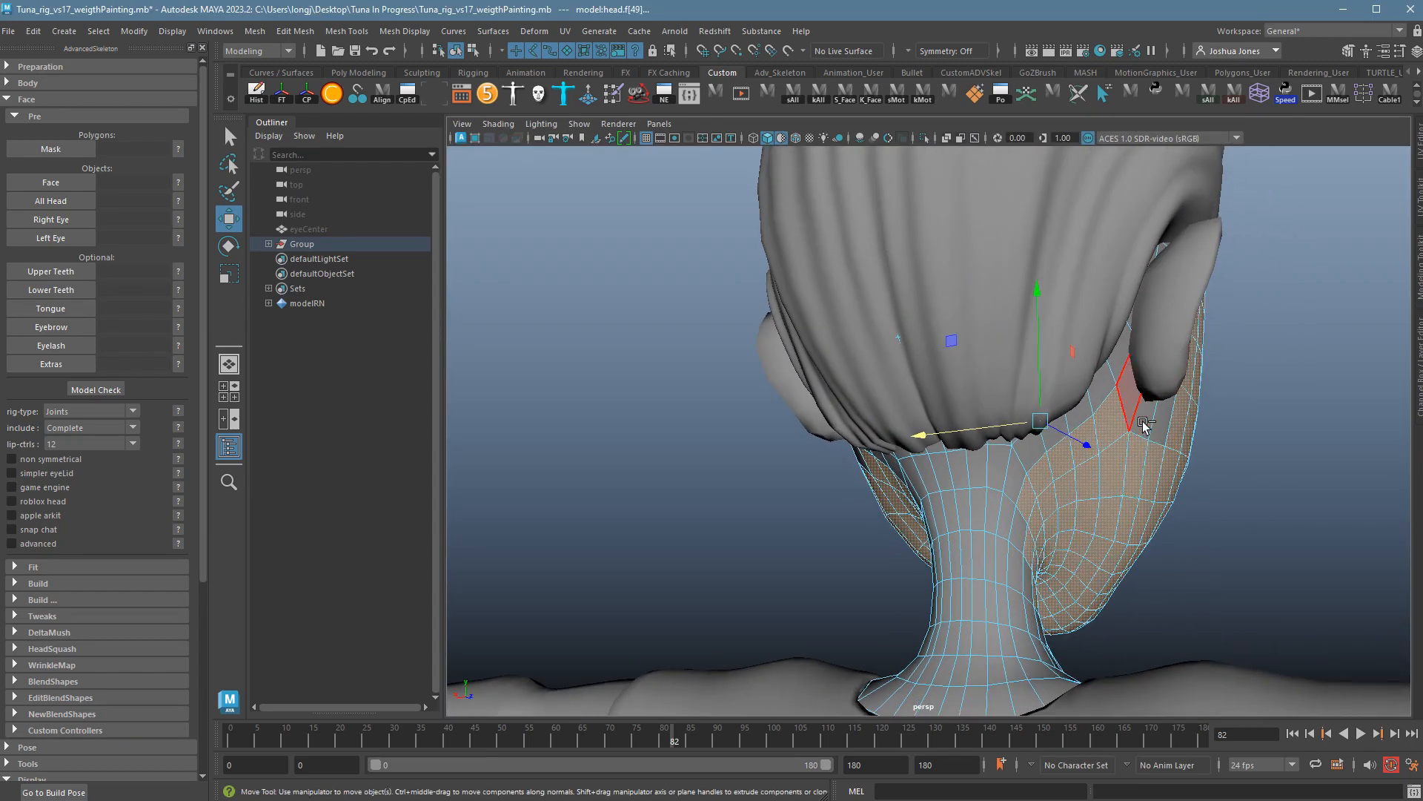
pyautogui.keyDown('alt'); pyautogui.moveTo(874, 531); pyautogui.dragTo(965, 513); pyautogui.keyUp('alt')
pyautogui.keyDown('alt'); pyautogui.moveTo(1188, 532); pyautogui.dragTo(1013, 536); pyautogui.keyUp('alt')
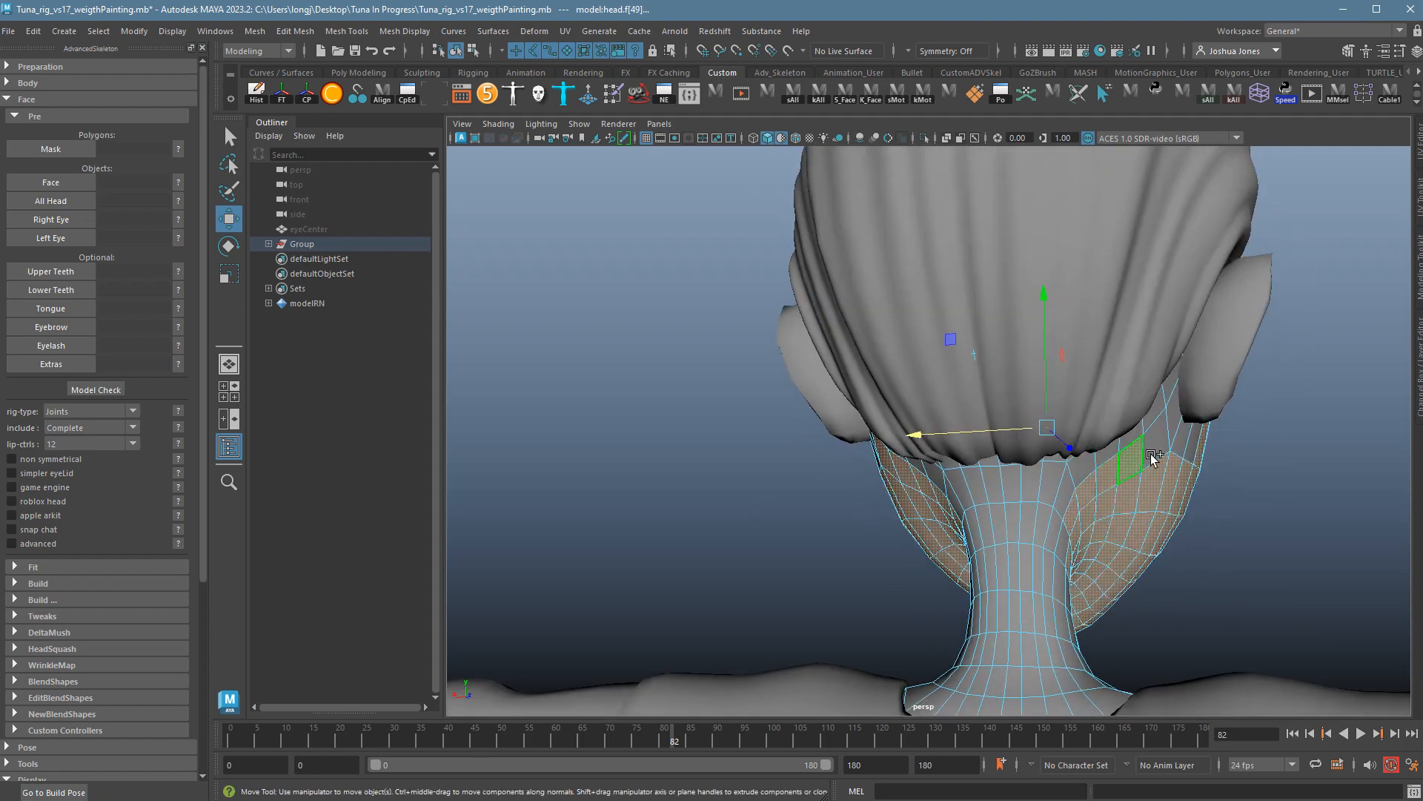
pyautogui.keyDown('alt'); pyautogui.moveTo(705, 590); pyautogui.dragTo(862, 591); pyautogui.keyUp('alt')
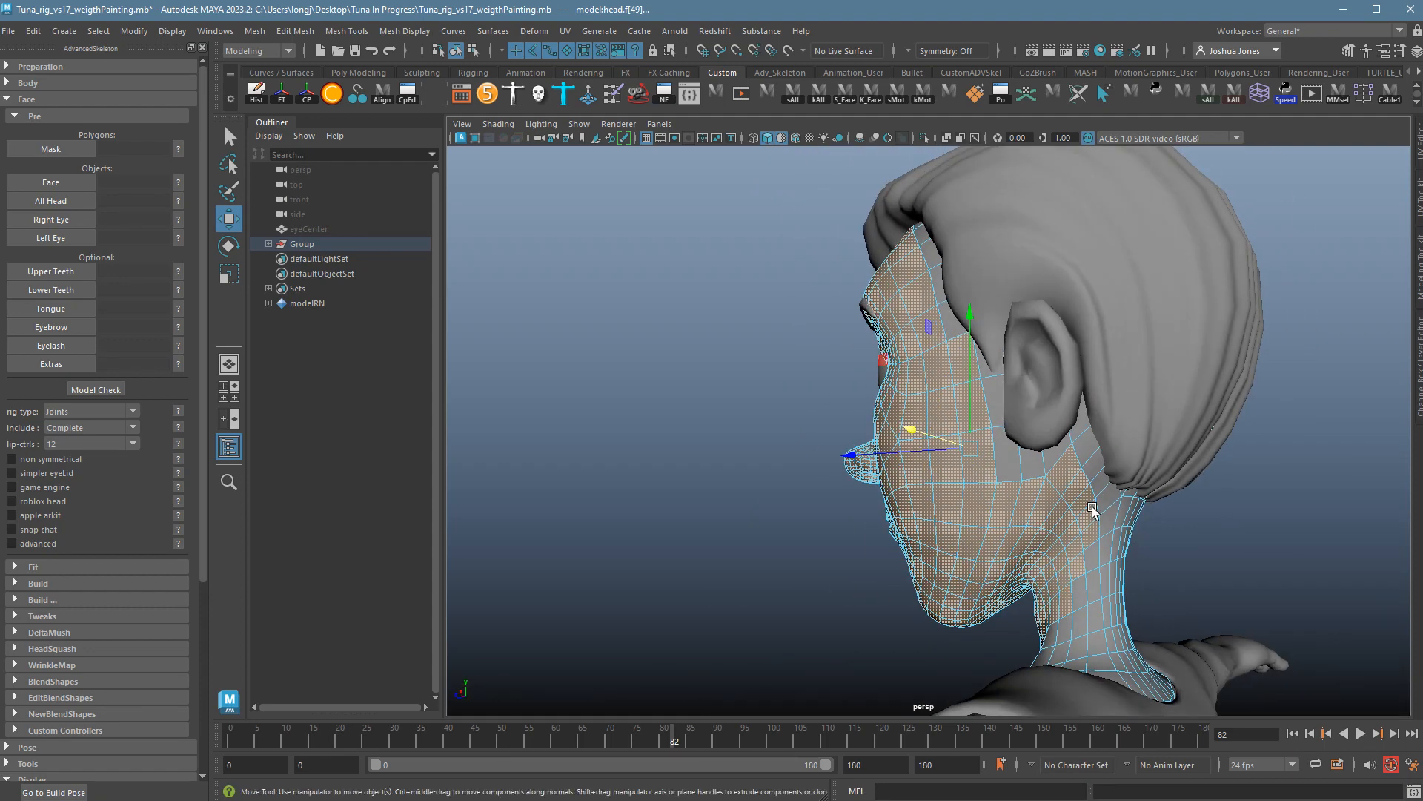
pyautogui.keyDown('alt'); pyautogui.moveTo(1087, 502); pyautogui.dragTo(1134, 475); pyautogui.keyUp('alt')
pyautogui.keyDown('alt'); pyautogui.moveTo(1079, 427); pyautogui.dragTo(1190, 480); pyautogui.keyUp('alt')
pyautogui.keyDown('alt'); pyautogui.moveTo(1112, 473); pyautogui.dragTo(885, 290, button='right'); pyautogui.keyUp('alt')
pyautogui.keyDown('alt'); pyautogui.moveTo(928, 295); pyautogui.dragTo(1111, 353); pyautogui.keyUp('alt')
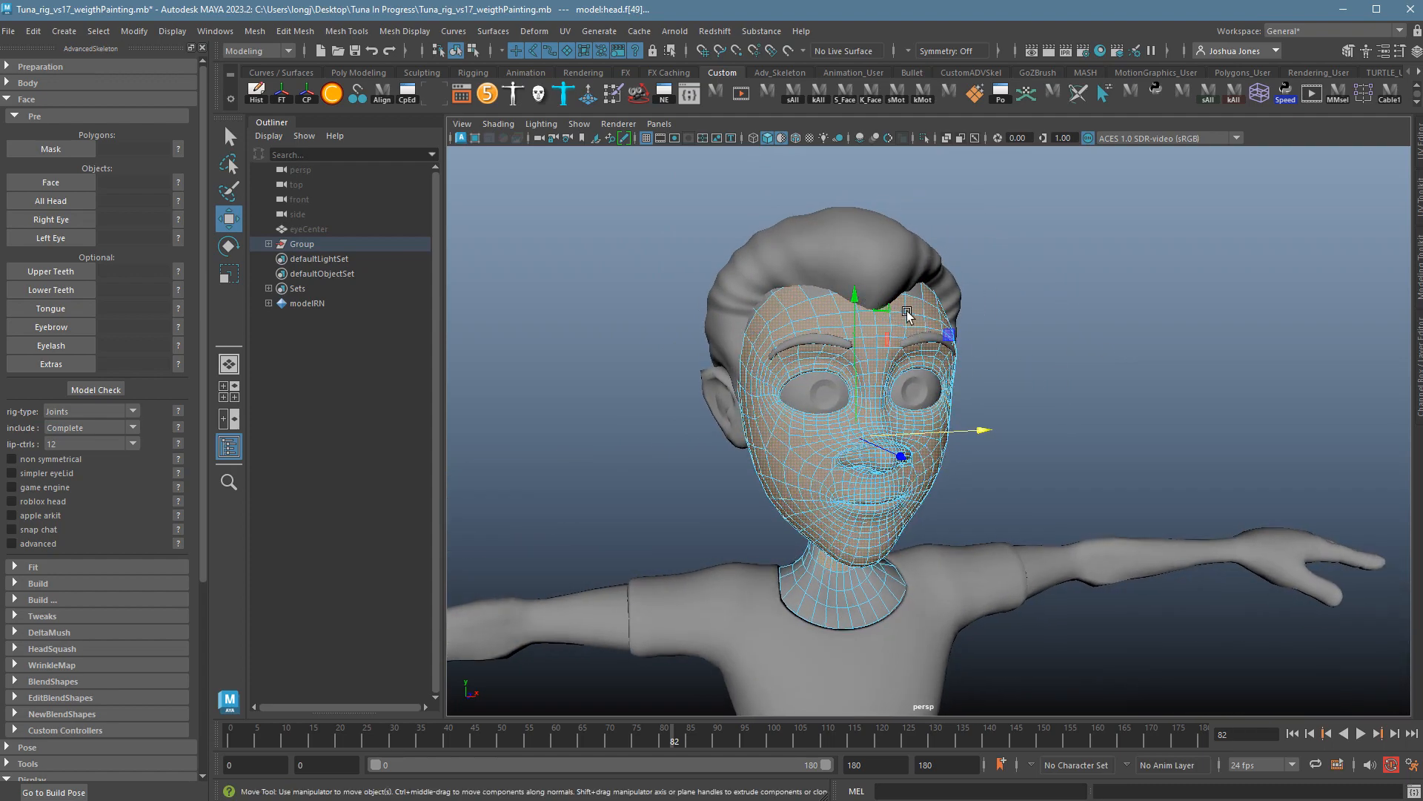
pyautogui.keyDown('alt'); pyautogui.moveTo(907, 314); pyautogui.dragTo(1020, 383); pyautogui.keyUp('alt')
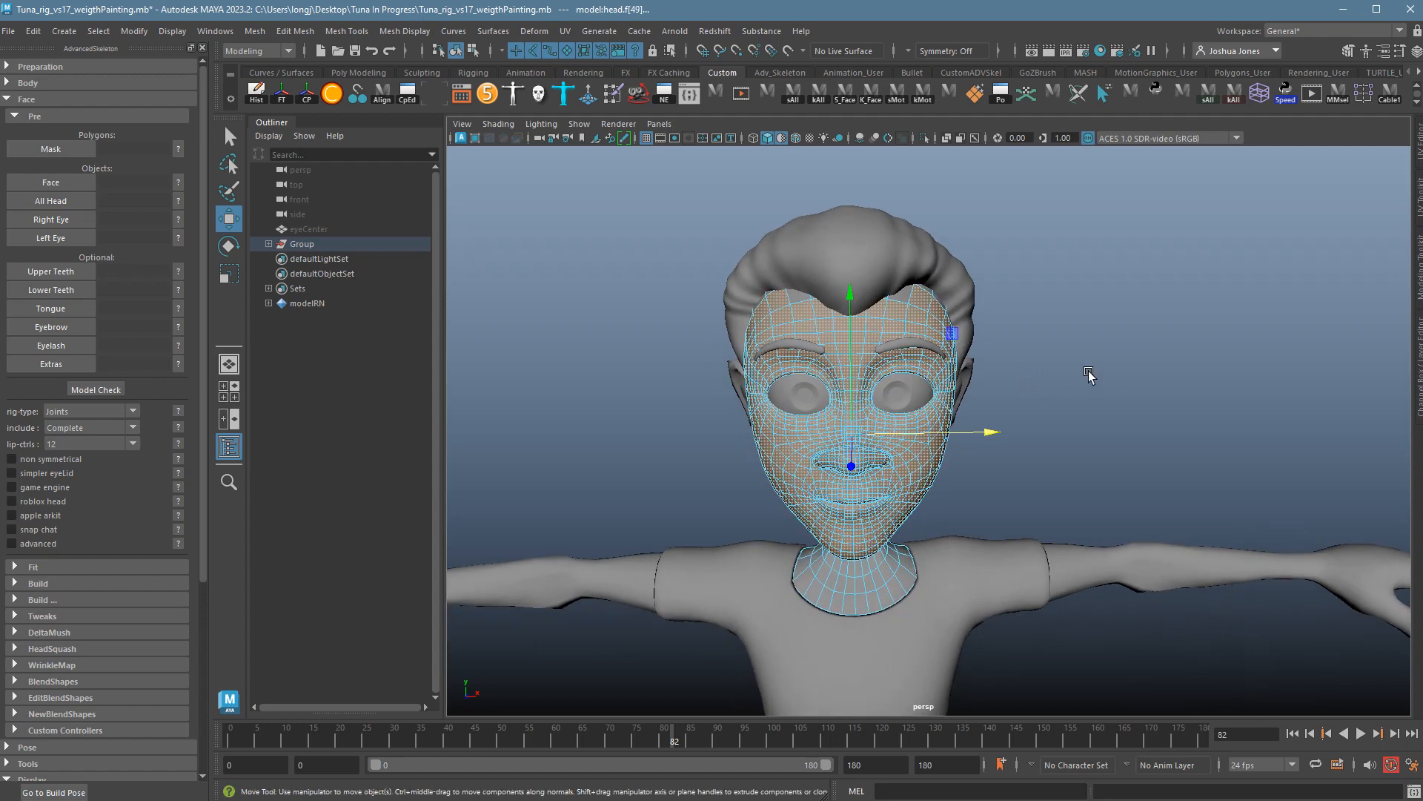
pyautogui.keyDown('alt'); pyautogui.moveTo(1088, 374); pyautogui.dragTo(1259, 422, button='right'); pyautogui.keyUp('alt')
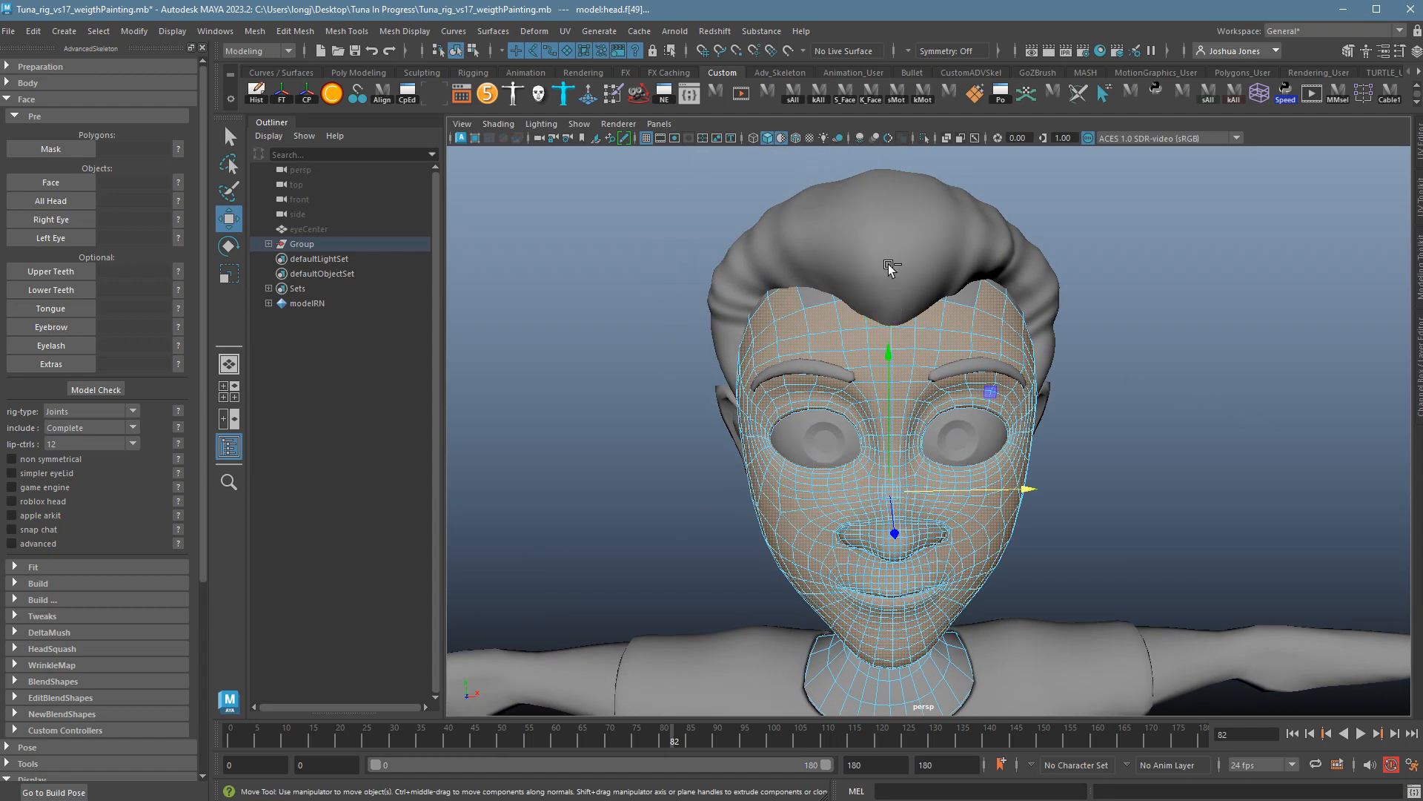
pyautogui.keyDown('alt'); pyautogui.moveTo(1200, 355); pyautogui.dragTo(1154, 350); pyautogui.keyUp('alt')
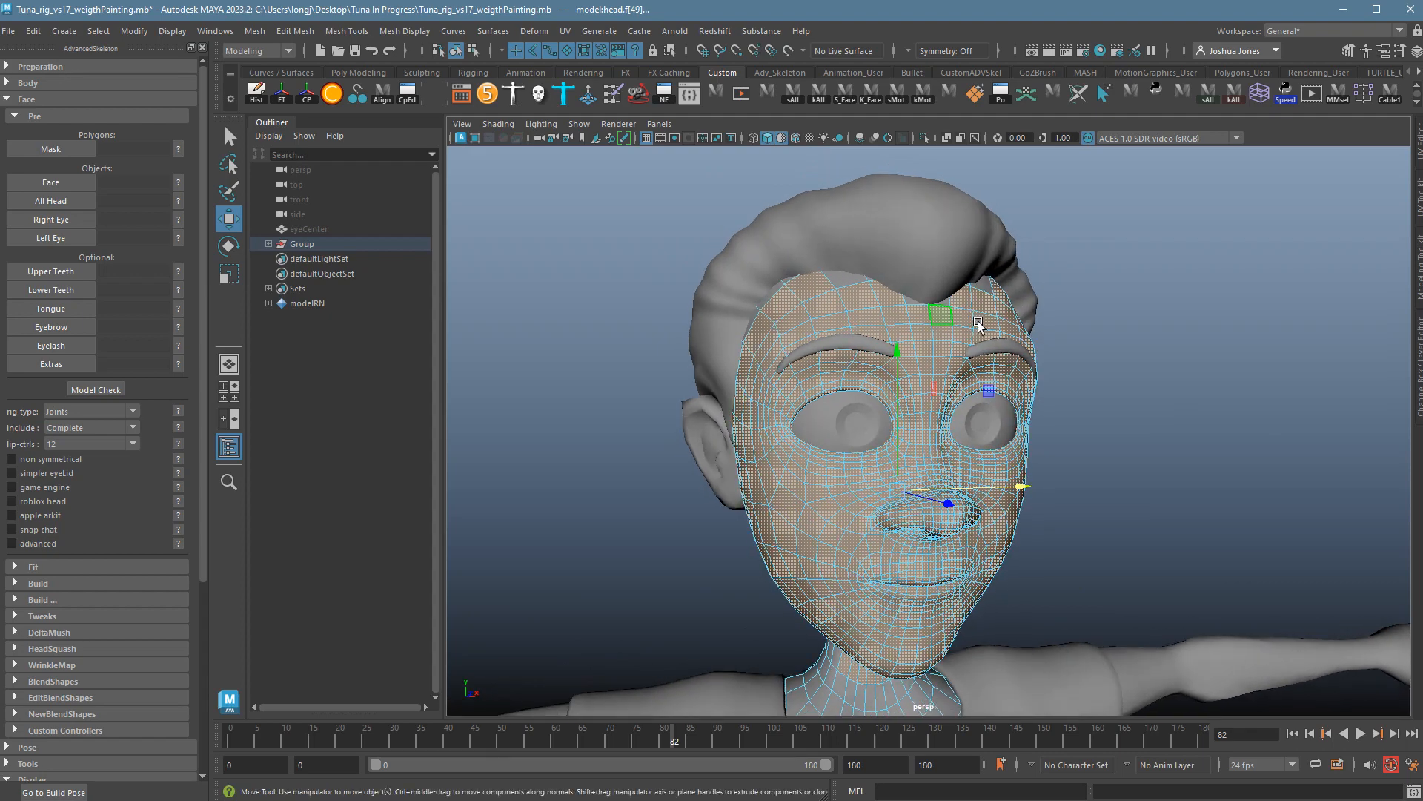
pyautogui.keyDown('alt'); pyautogui.moveTo(979, 325); pyautogui.dragTo(827, 370); pyautogui.keyUp('alt')
pyautogui.keyDown('alt'); pyautogui.moveTo(827, 370); pyautogui.dragTo(1026, 436, button='right'); pyautogui.keyUp('alt')
pyautogui.keyDown('alt'); pyautogui.moveTo(1026, 436); pyautogui.dragTo(997, 317, button='middle'); pyautogui.keyUp('alt')
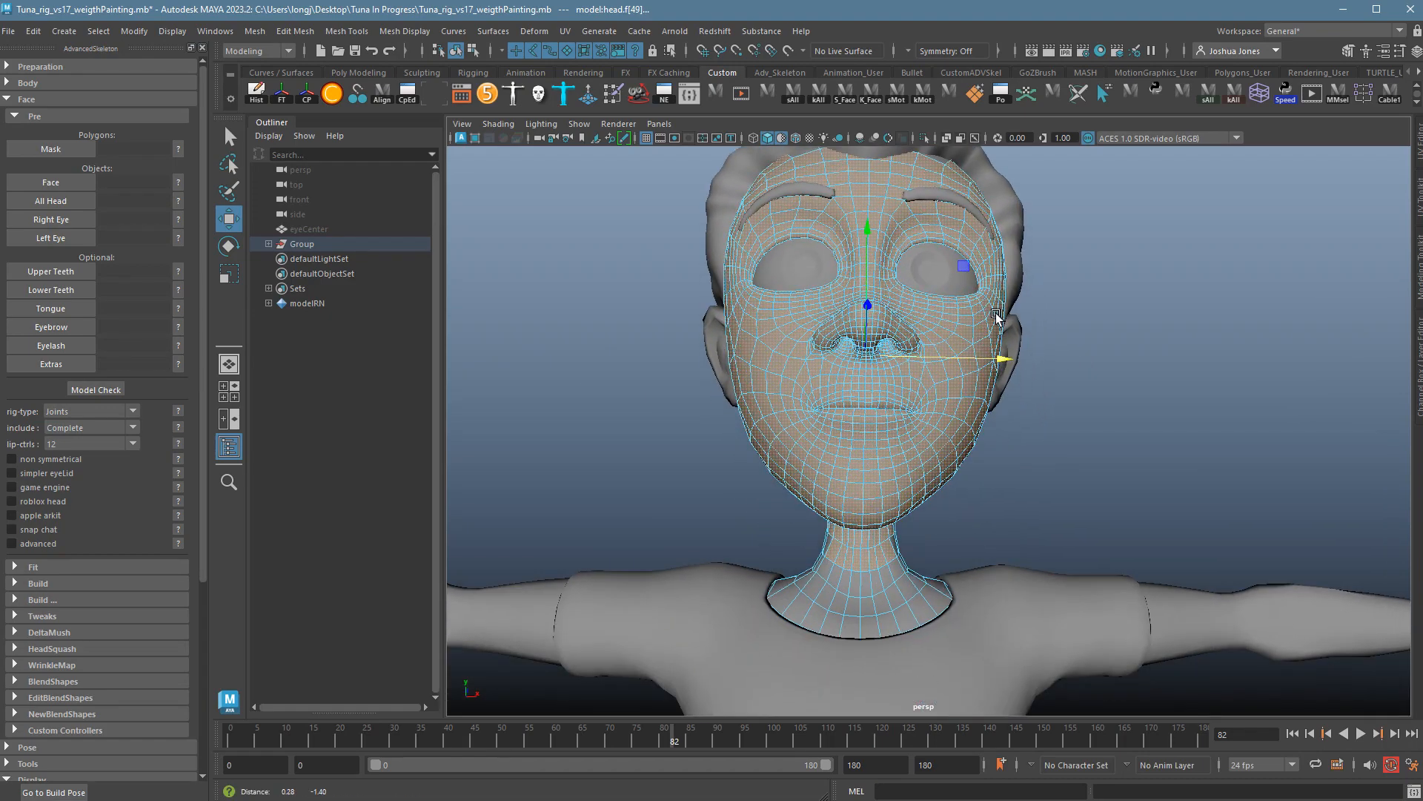
pyautogui.keyDown('alt'); pyautogui.moveTo(997, 317); pyautogui.dragTo(645, 394); pyautogui.keyUp('alt')
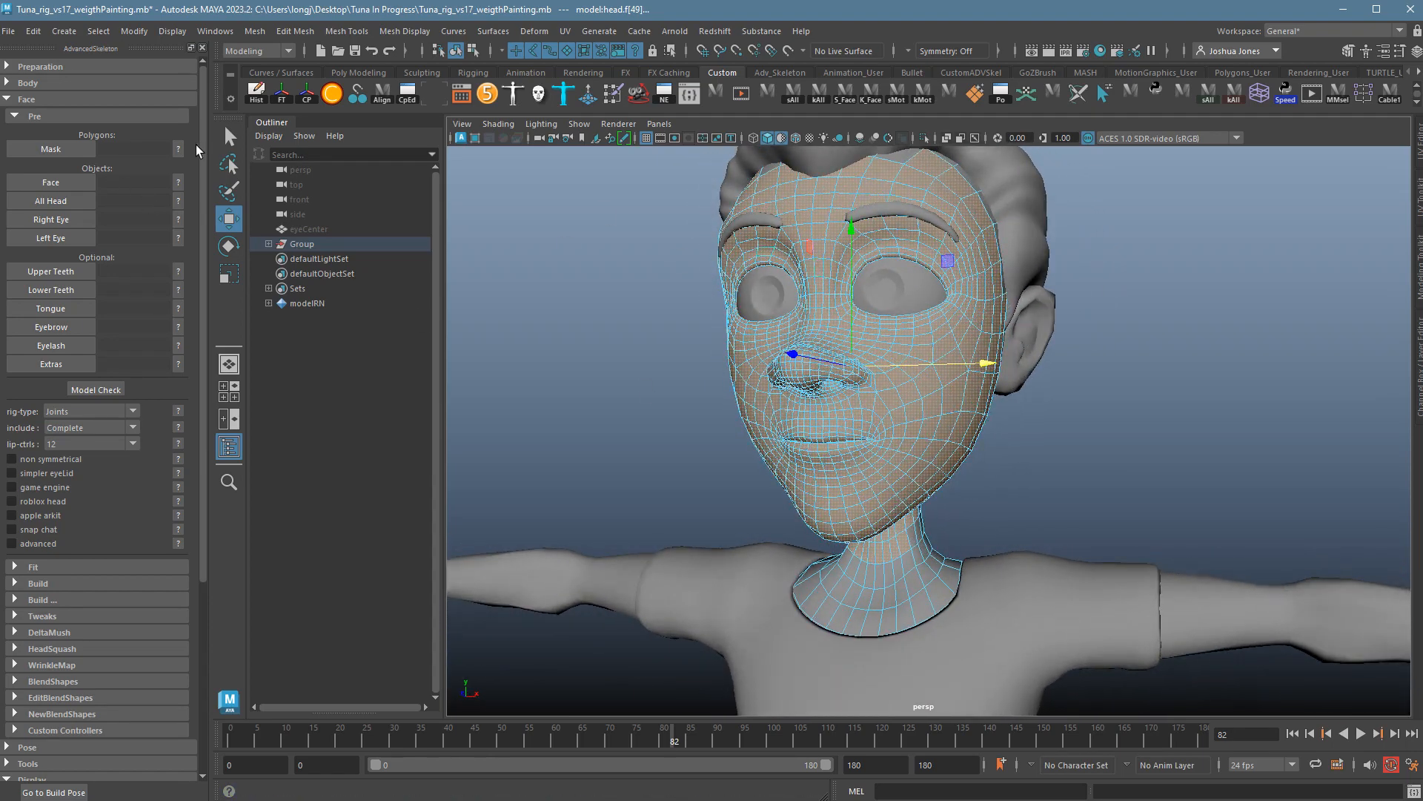
# Store the selected faces as the Mask, set model:head as Face, and show the All Head help.
pyautogui.click(87, 151)
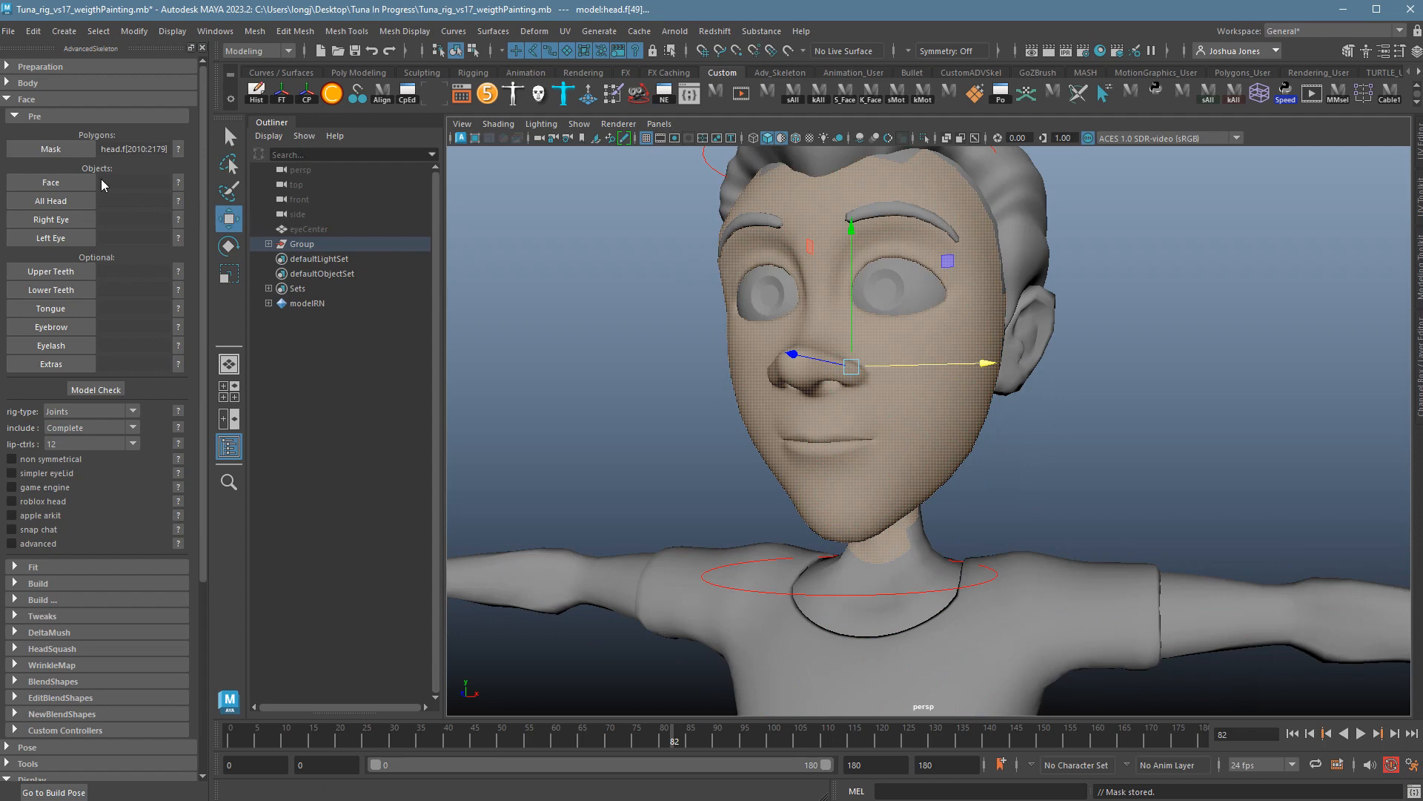
pyautogui.keyDown('alt'); pyautogui.moveTo(927, 370); pyautogui.dragTo(849, 327); pyautogui.keyUp('alt')
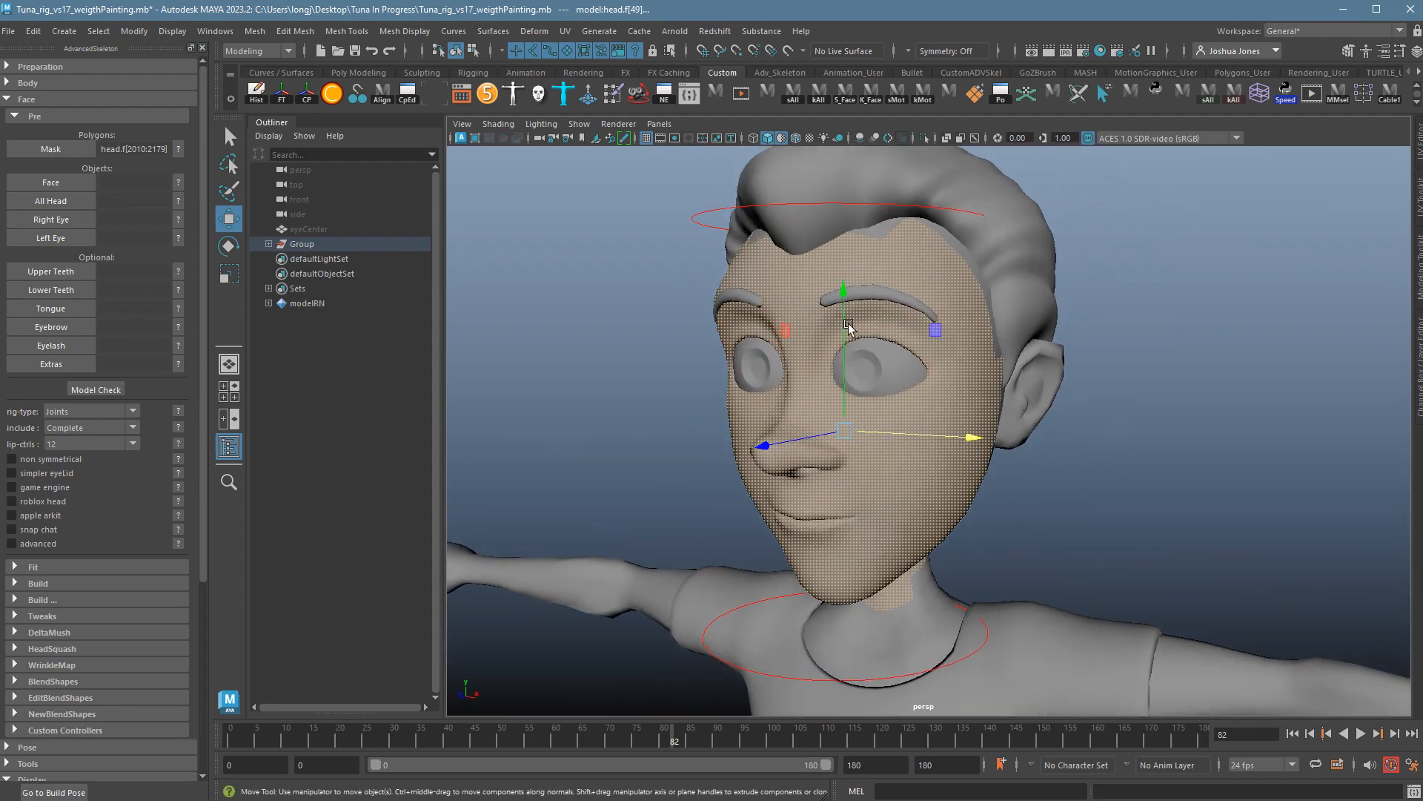
pyautogui.click(178, 182)
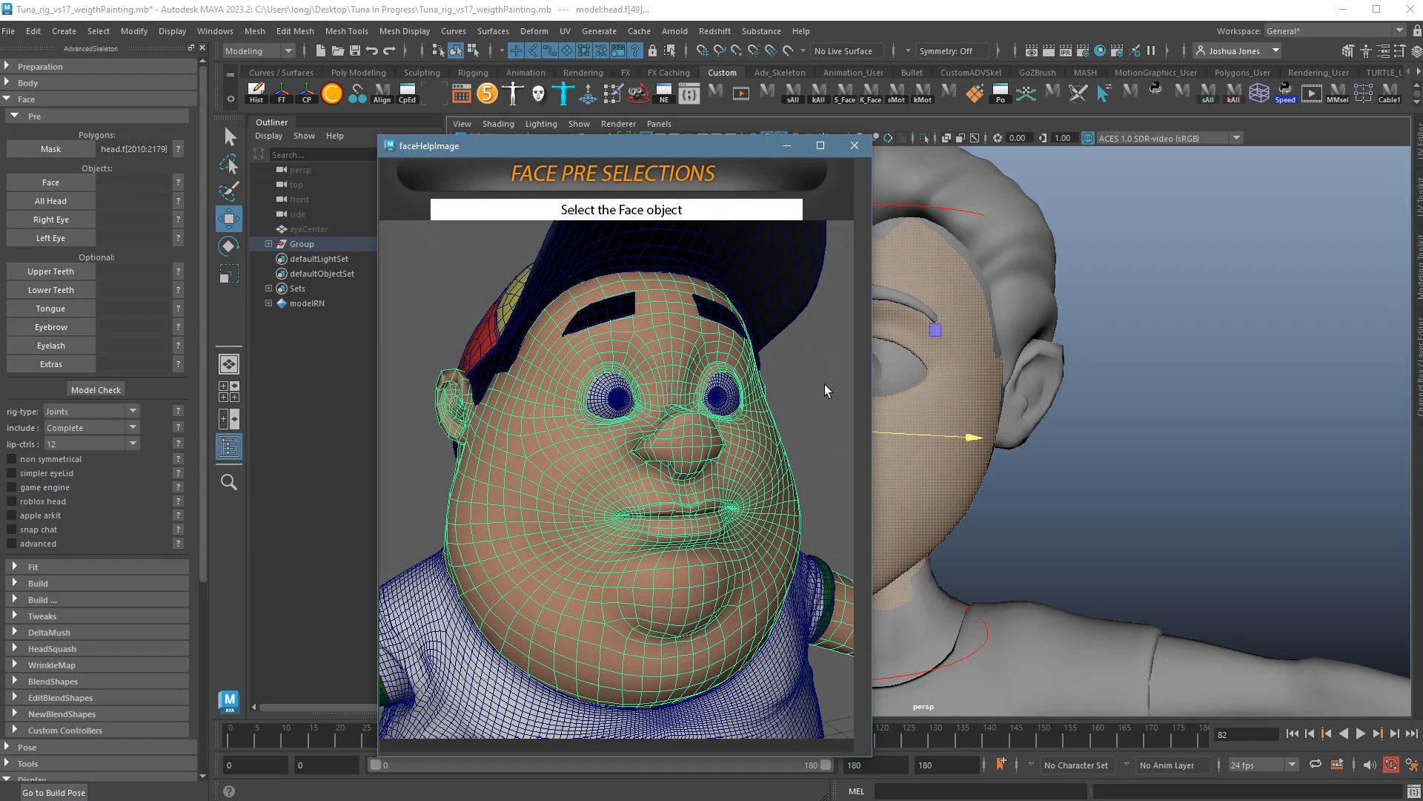
pyautogui.click(1023, 444)
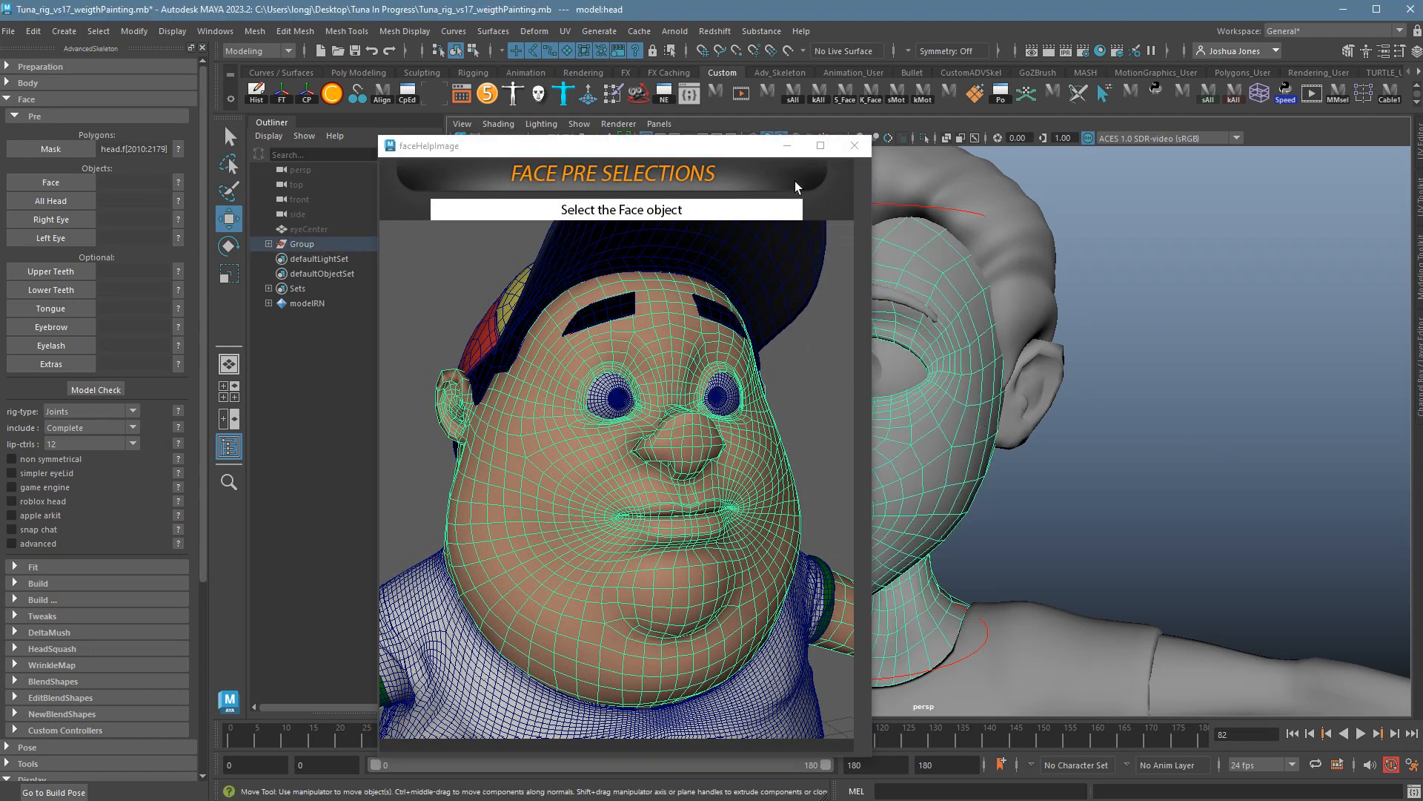
pyautogui.click(799, 167)
pyautogui.click(55, 183)
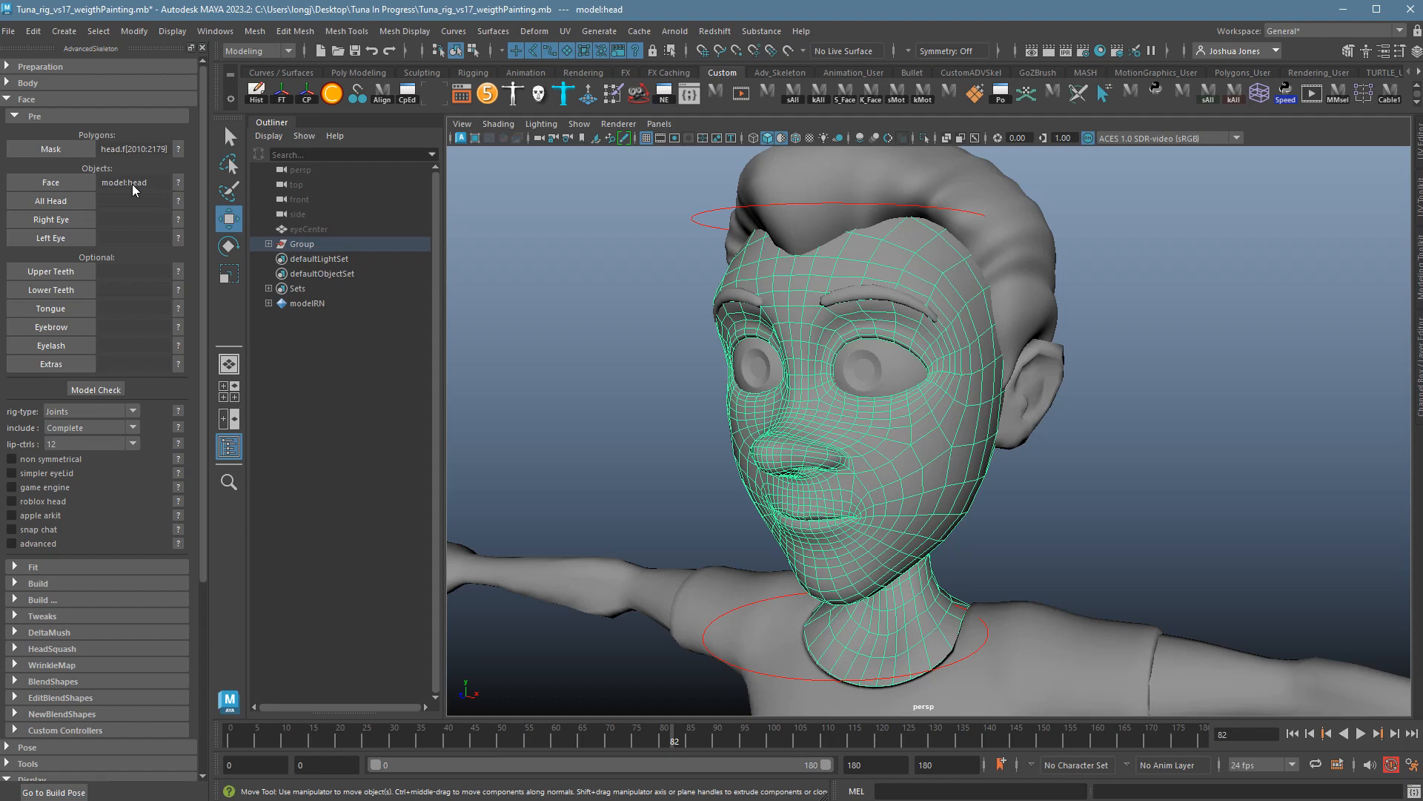
pyautogui.click(188, 207)
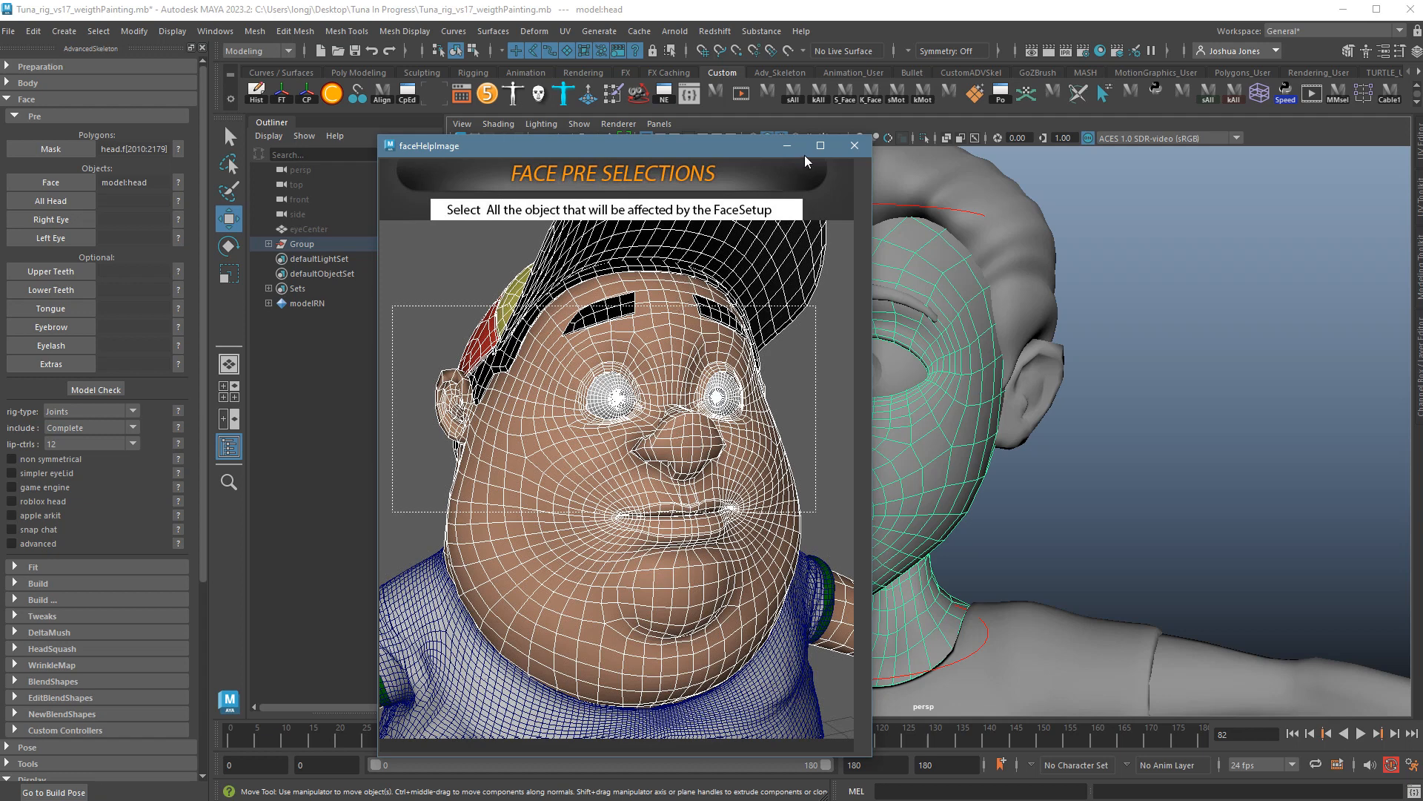
# Select the hair, head, eyes, brows and ears, check them in wireframe, and load them into All Head.
pyautogui.click(855, 146)
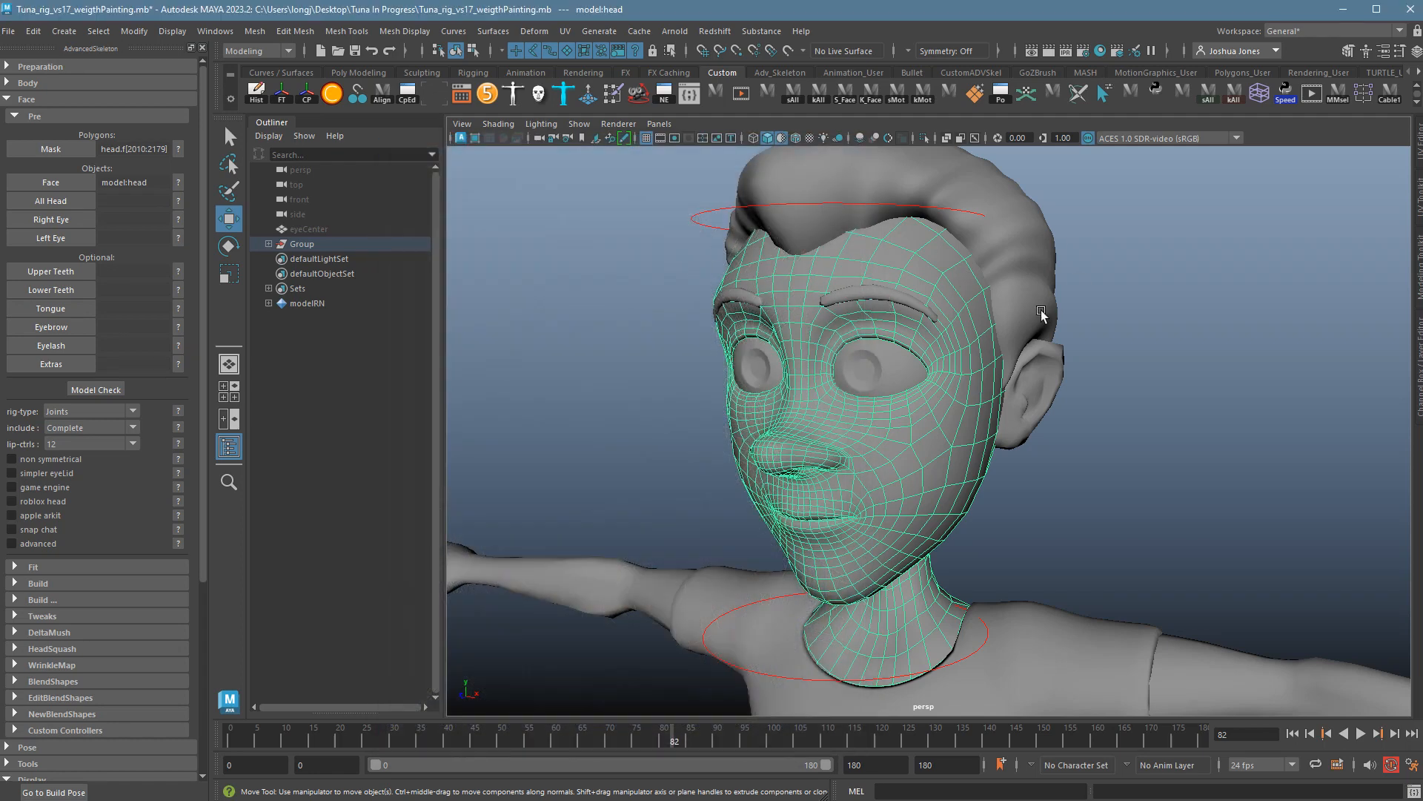
pyautogui.keyDown('alt'); pyautogui.moveTo(1232, 330); pyautogui.dragTo(966, 340, button='right'); pyautogui.keyUp('alt')
pyautogui.keyDown('alt'); pyautogui.moveTo(966, 339); pyautogui.dragTo(1010, 317); pyautogui.keyUp('alt')
pyautogui.moveTo(686, 257); pyautogui.dragTo(934, 413)
pyautogui.press('4')
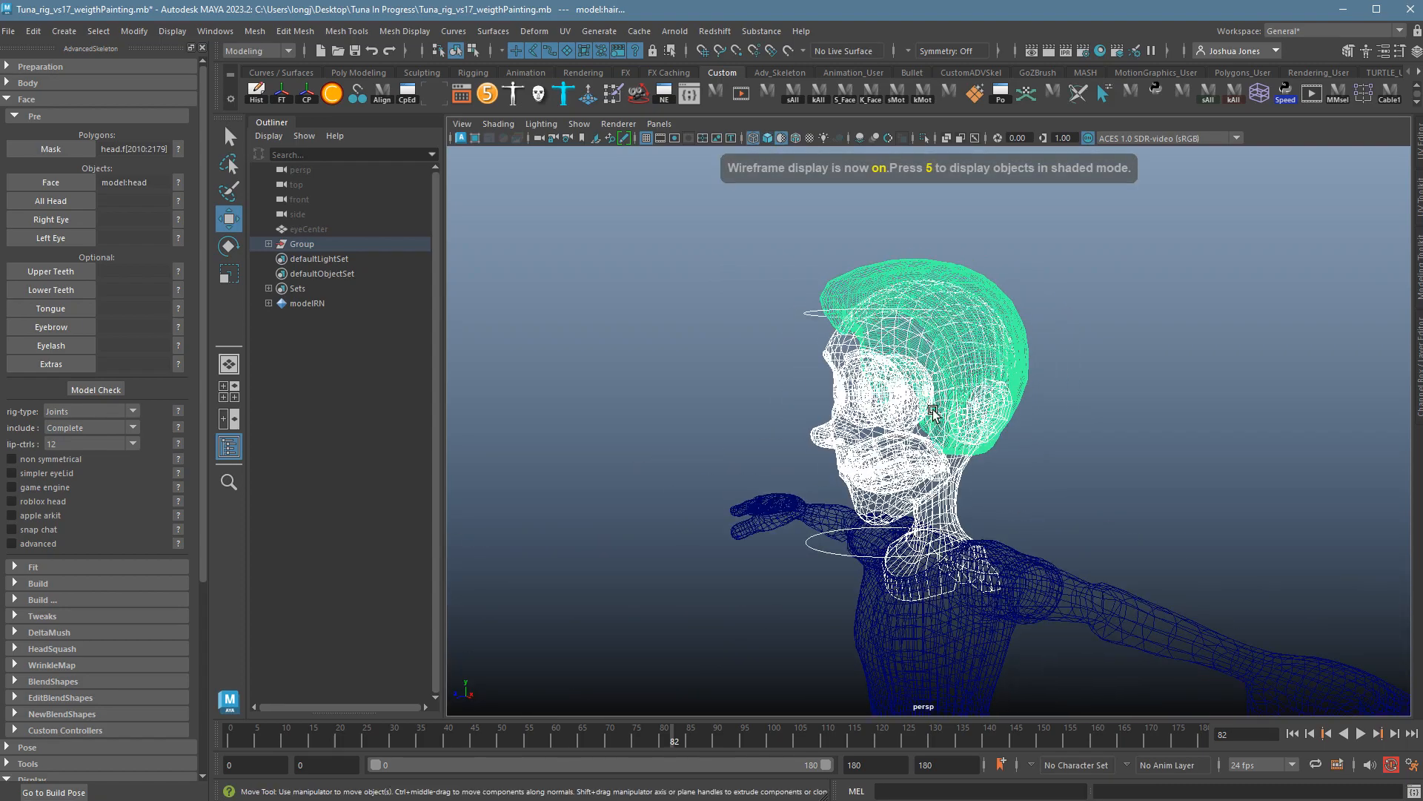
pyautogui.keyDown('alt'); pyautogui.moveTo(918, 476); pyautogui.dragTo(1010, 414); pyautogui.keyUp('alt')
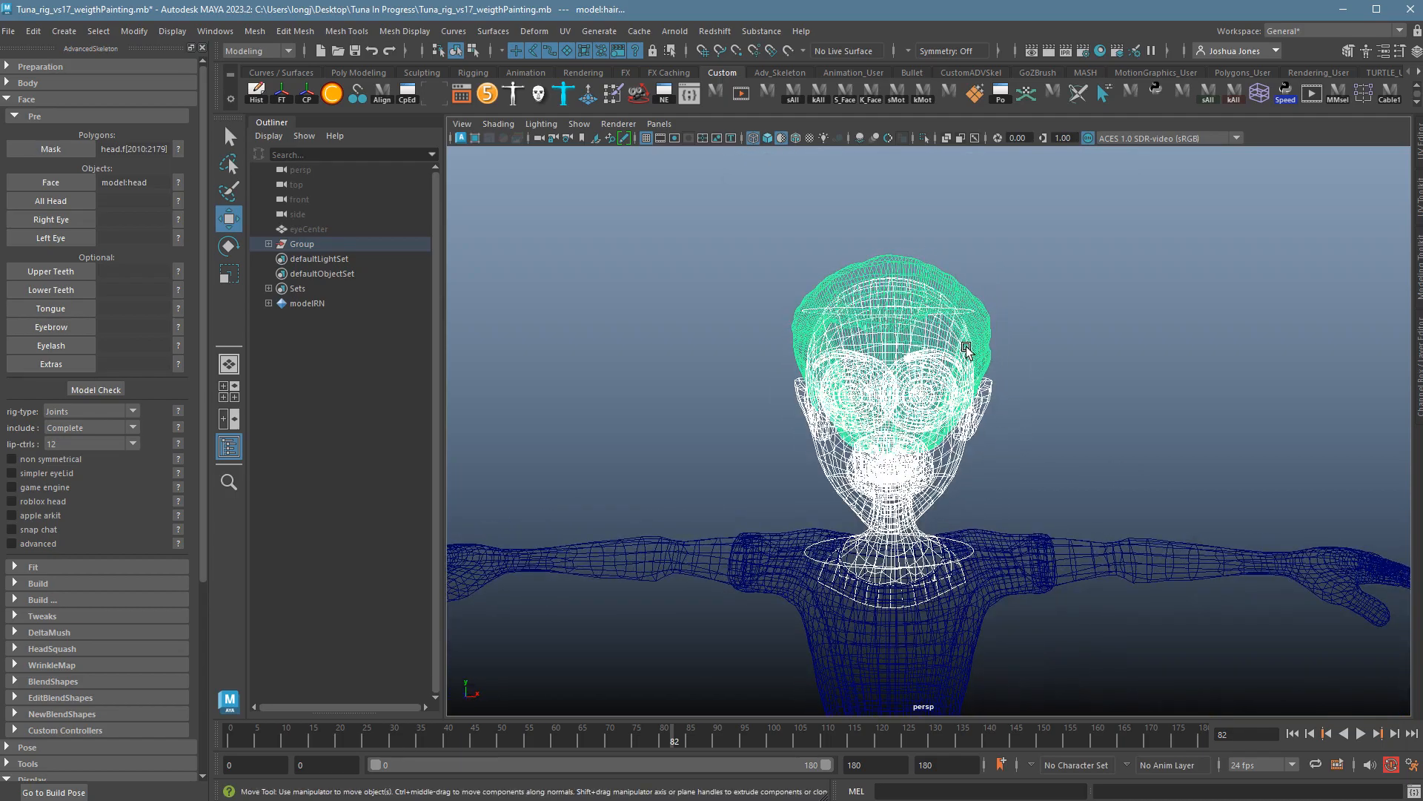
pyautogui.press('5')
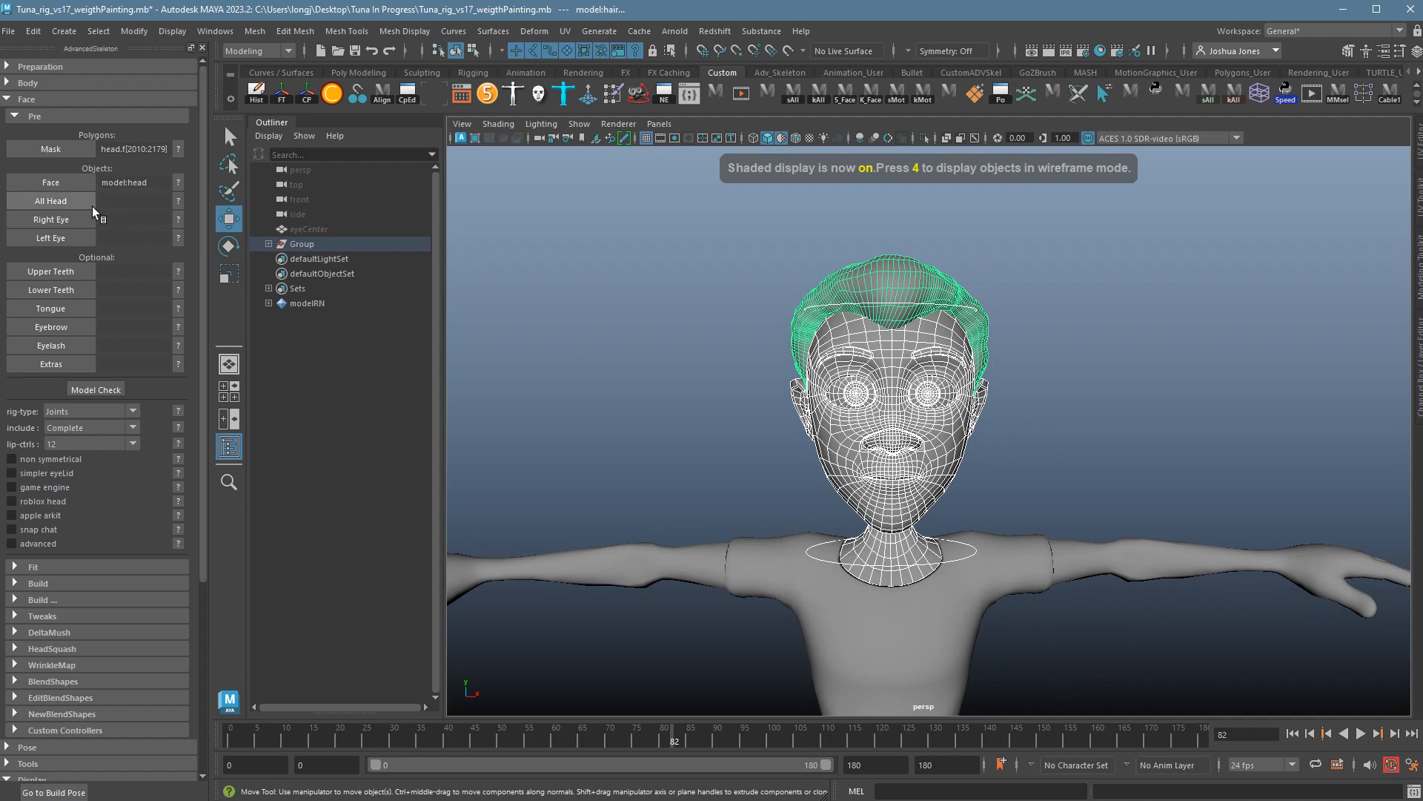
pyautogui.click(92, 206)
# Clear the head mesh selection and pick the right eyeball.
pyautogui.scroll(5, 1207, 375)
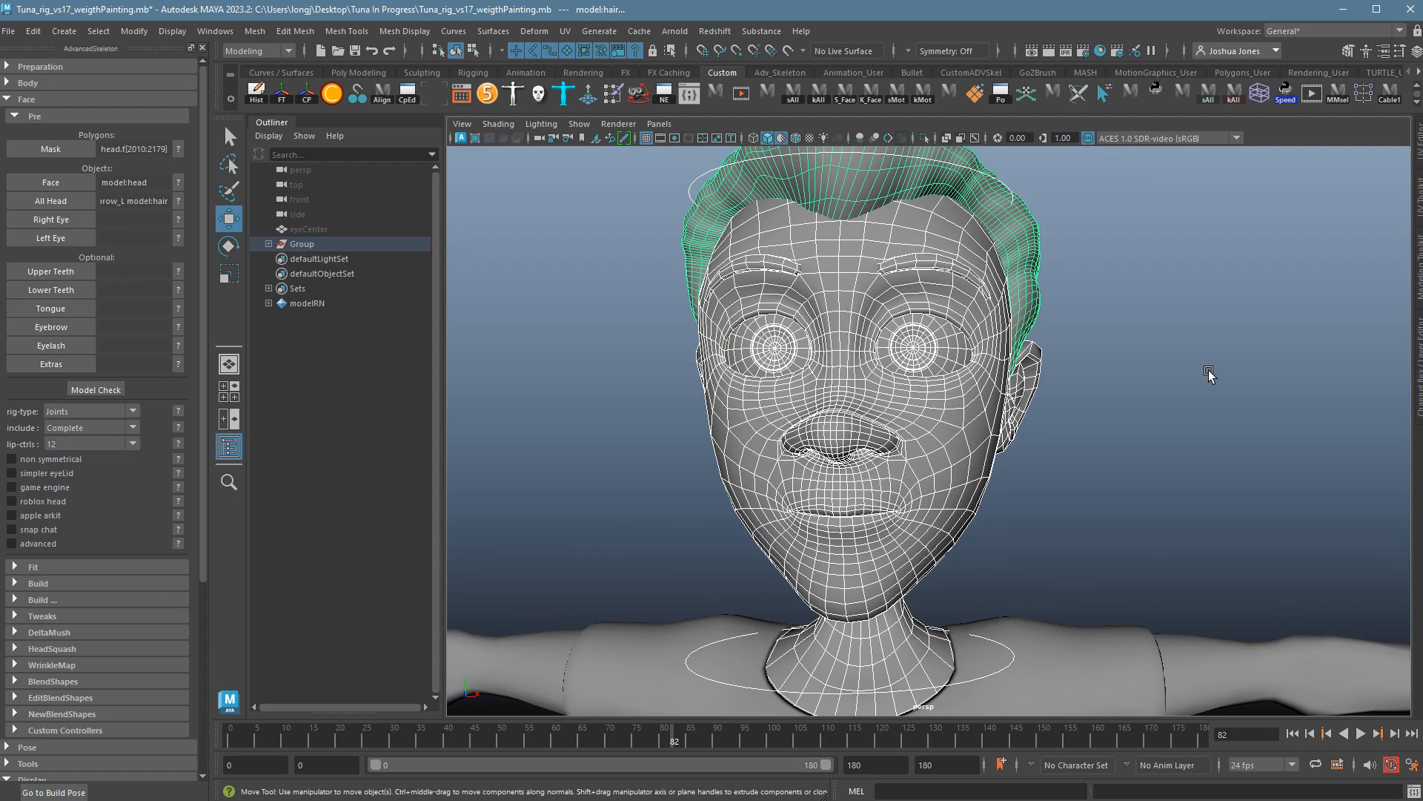
pyautogui.click(1207, 375)
pyautogui.click(790, 363)
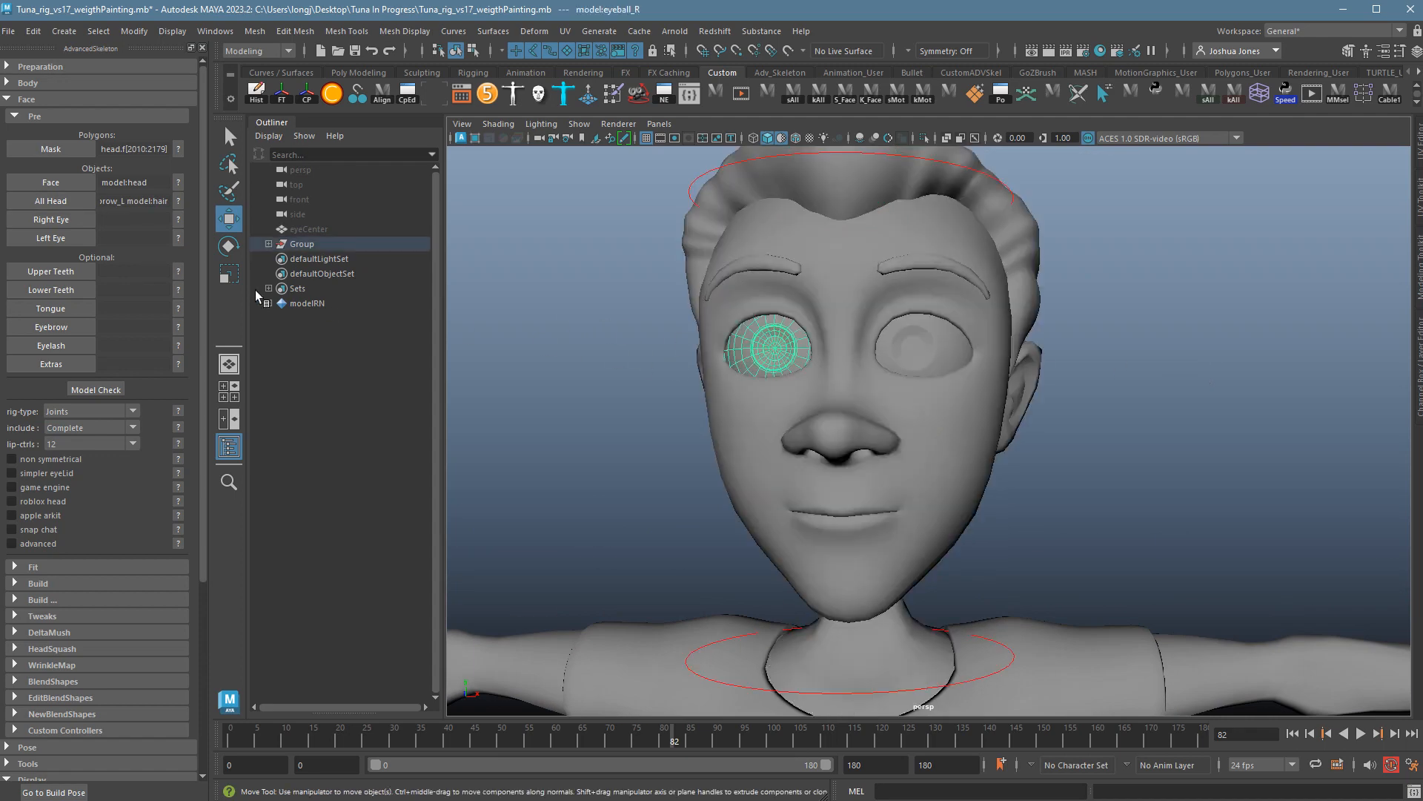
# Load model:eyeball_R into Right Eye and model:eyeball_L into Left Eye.
pyautogui.click(69, 221)
pyautogui.click(926, 359)
pyautogui.click(77, 243)
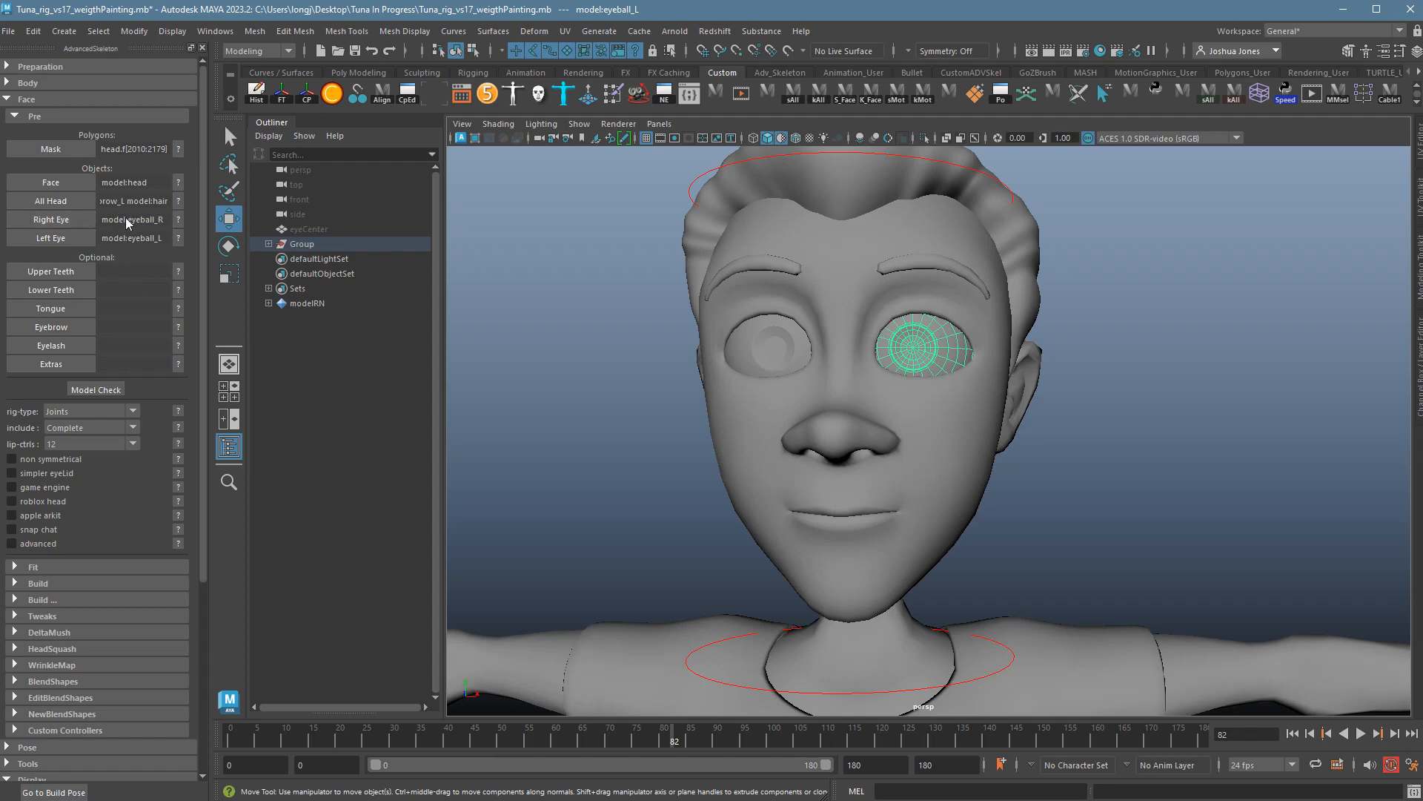
# Glance at the Right Eye help, then hide the head mesh with Ctrl+H to expose the mouth.
pyautogui.click(182, 223)
pyautogui.click(854, 147)
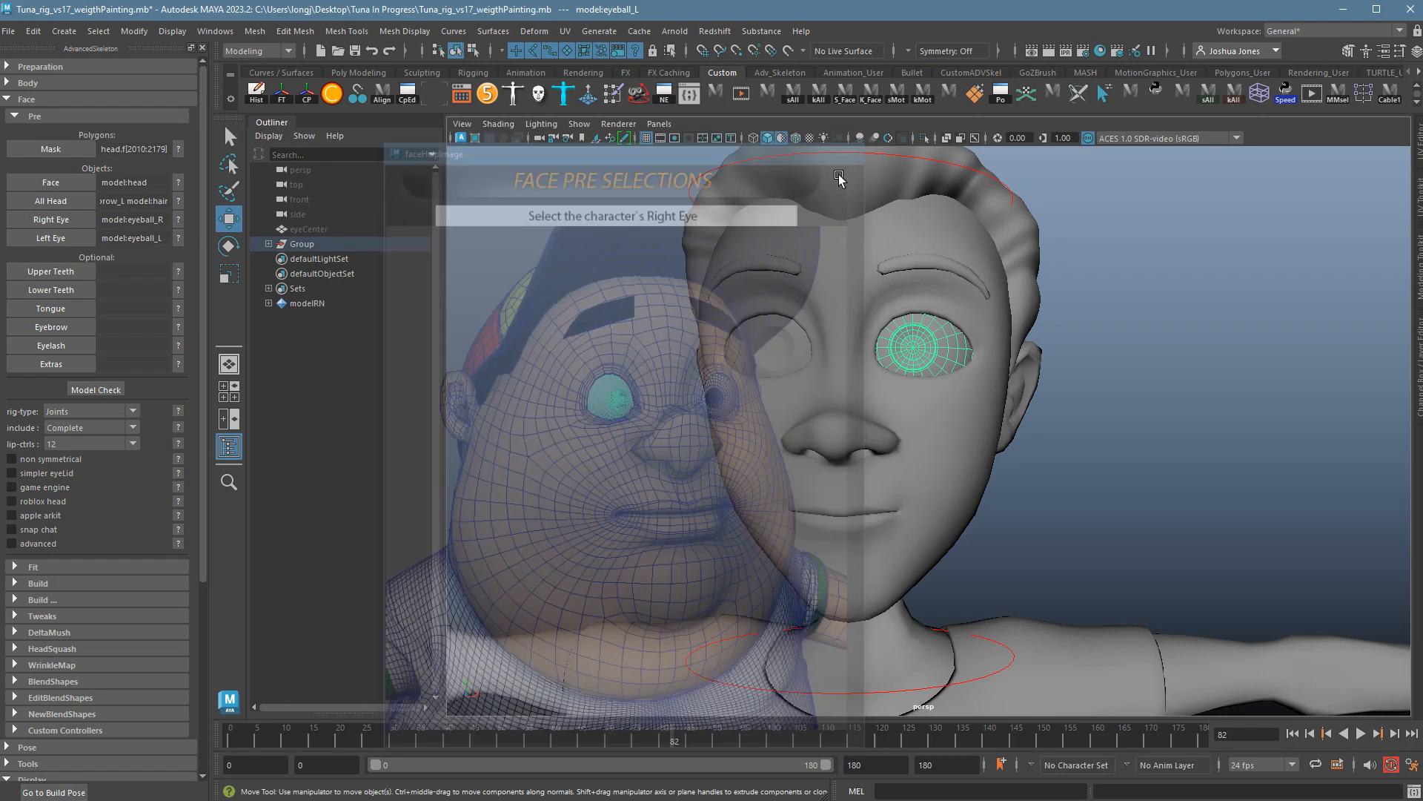
pyautogui.click(568, 258)
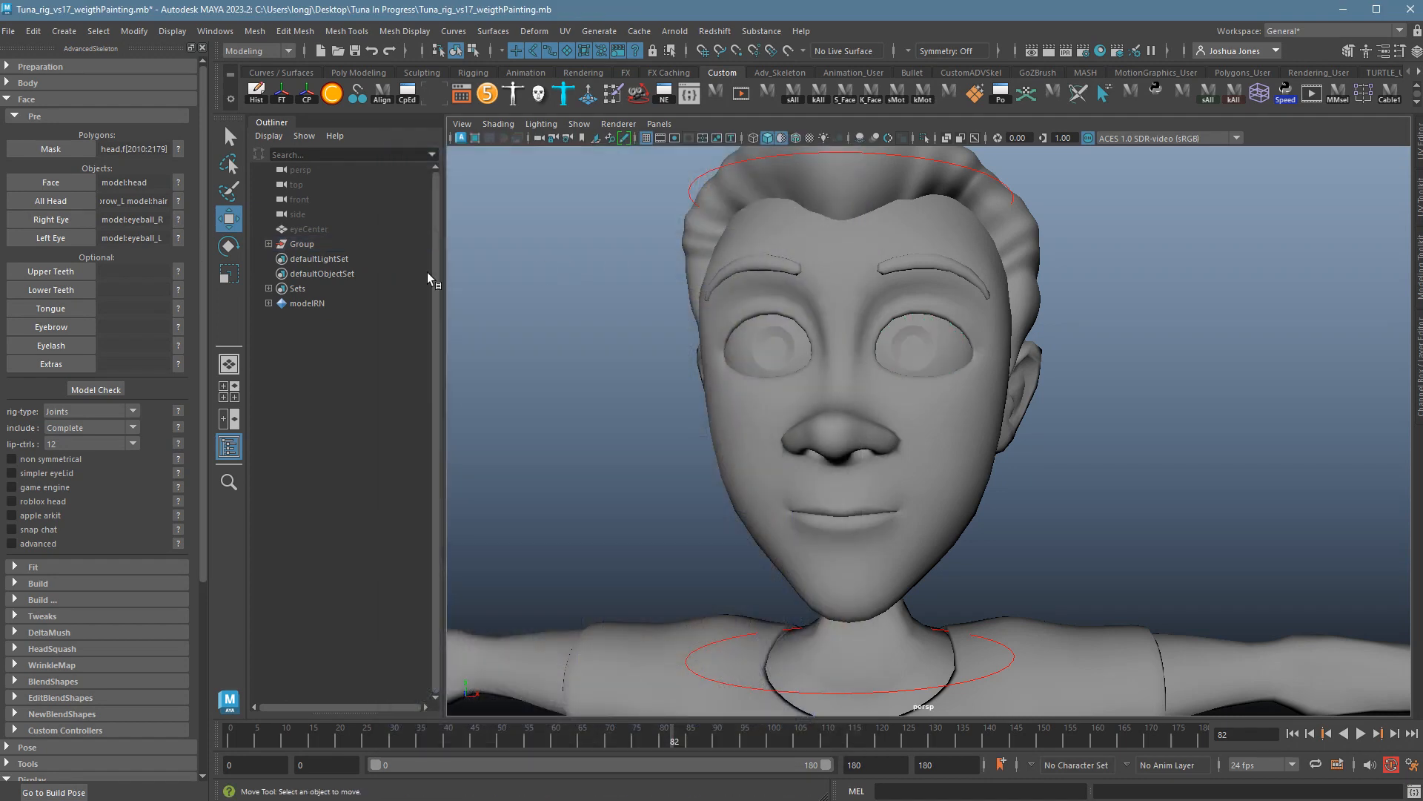
pyautogui.click(1001, 478)
pyautogui.hotkey('ctrl', 'h')
pyautogui.scroll(3, 998, 475)
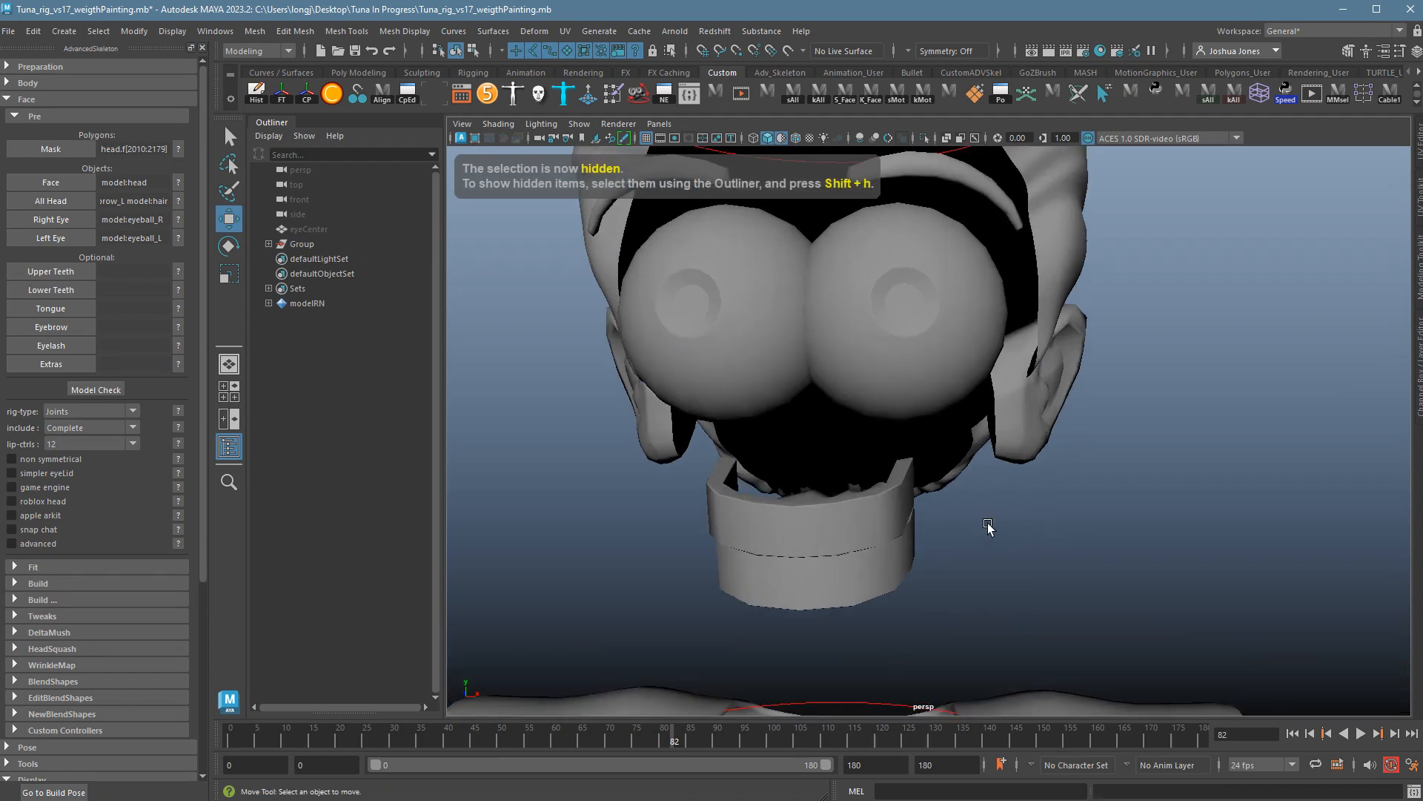
# Load the upper teeth into Upper Teeth and the lower teeth into Lower Teeth.
pyautogui.click(815, 519)
pyautogui.click(56, 273)
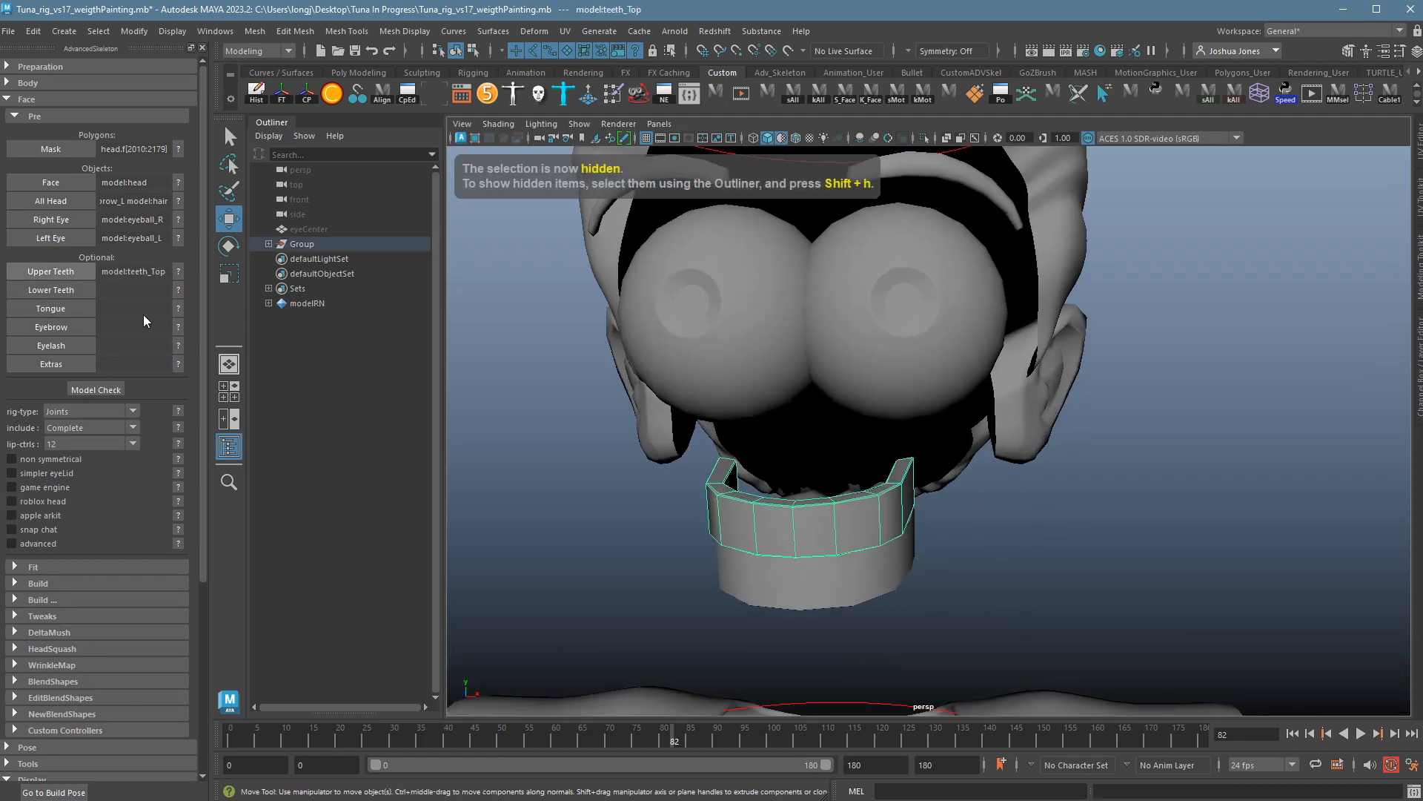
pyautogui.click(856, 596)
pyautogui.click(67, 295)
pyautogui.keyDown('alt'); pyautogui.moveTo(964, 534); pyautogui.dragTo(1109, 588); pyautogui.keyUp('alt')
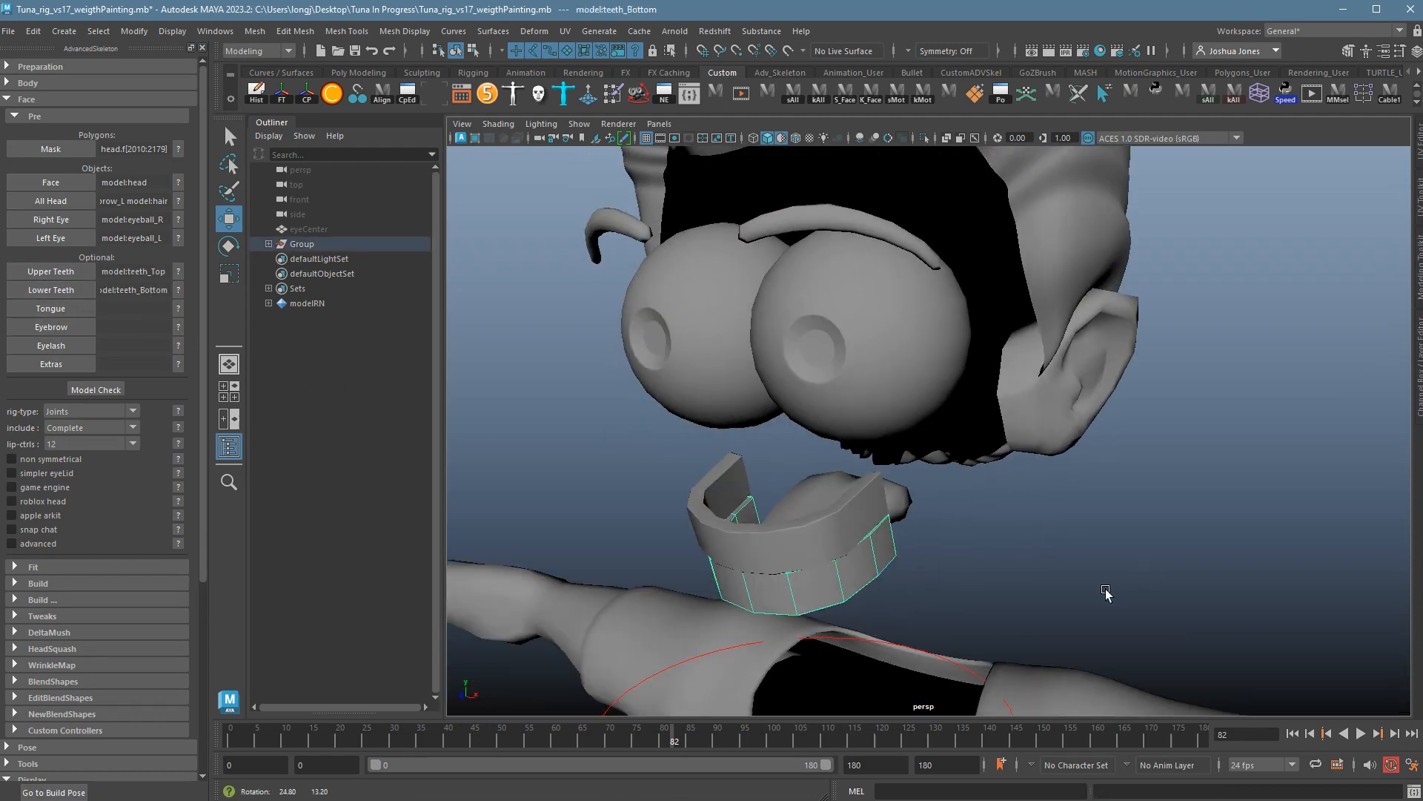
# Load the tongue into Tongue and both brow meshes into Eyebrow.
pyautogui.click(821, 496)
pyautogui.click(65, 310)
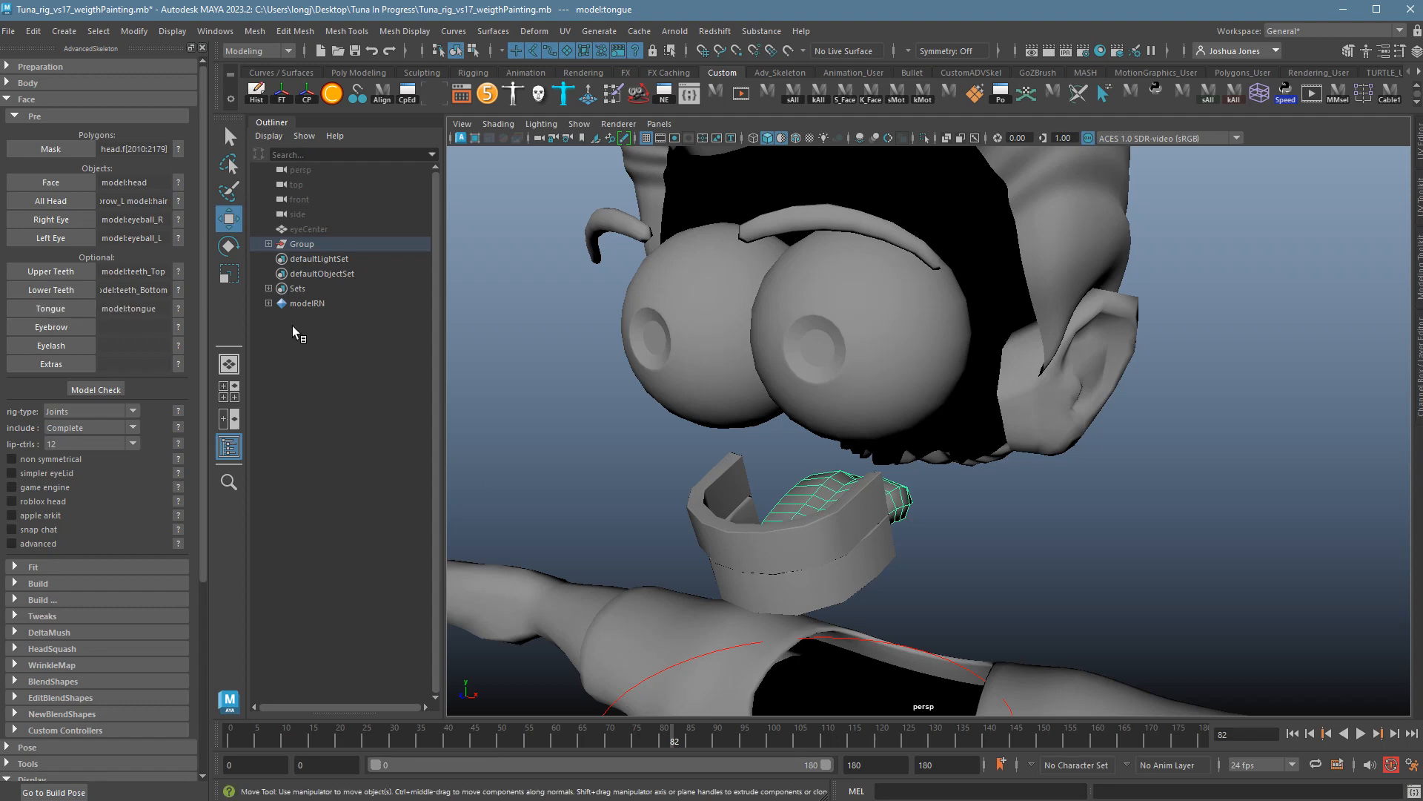
pyautogui.keyDown('alt'); pyautogui.moveTo(741, 410); pyautogui.dragTo(775, 384); pyautogui.keyUp('alt')
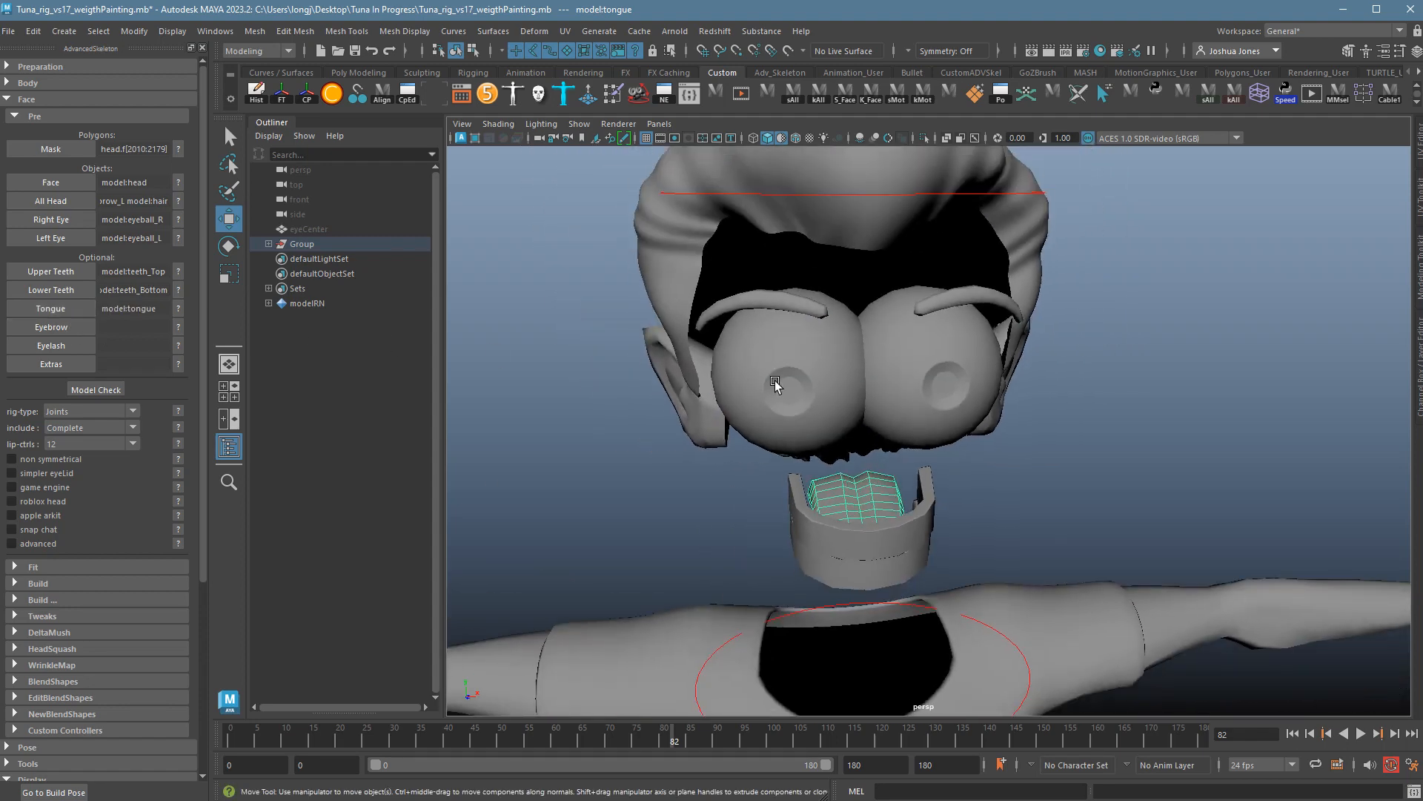
pyautogui.click(801, 313)
pyautogui.keyDown('shift'); pyautogui.click(964, 307); pyautogui.keyUp('shift')
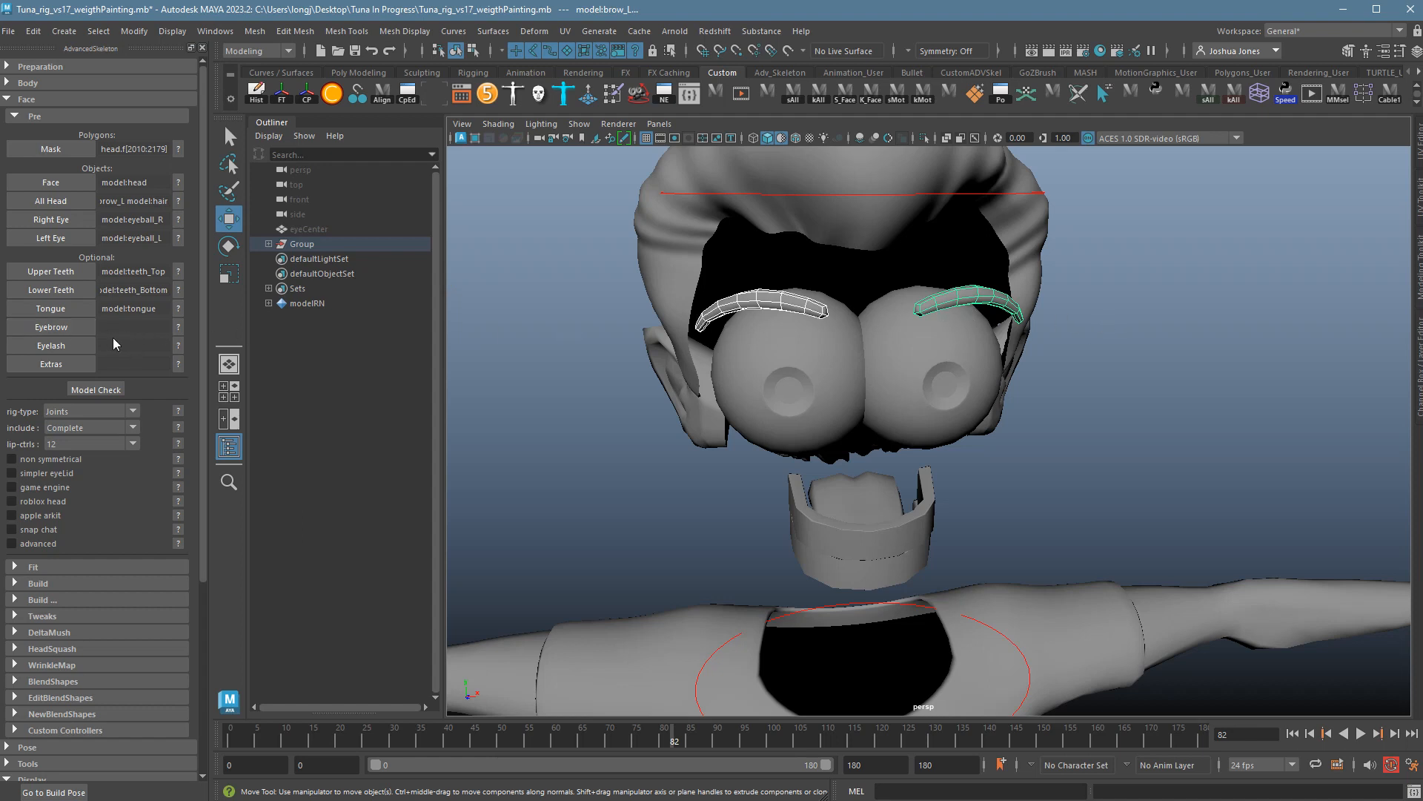
pyautogui.click(74, 331)
# Deselect the brows, unhide the head mesh and zoom in close on one eye.
pyautogui.click(590, 426)
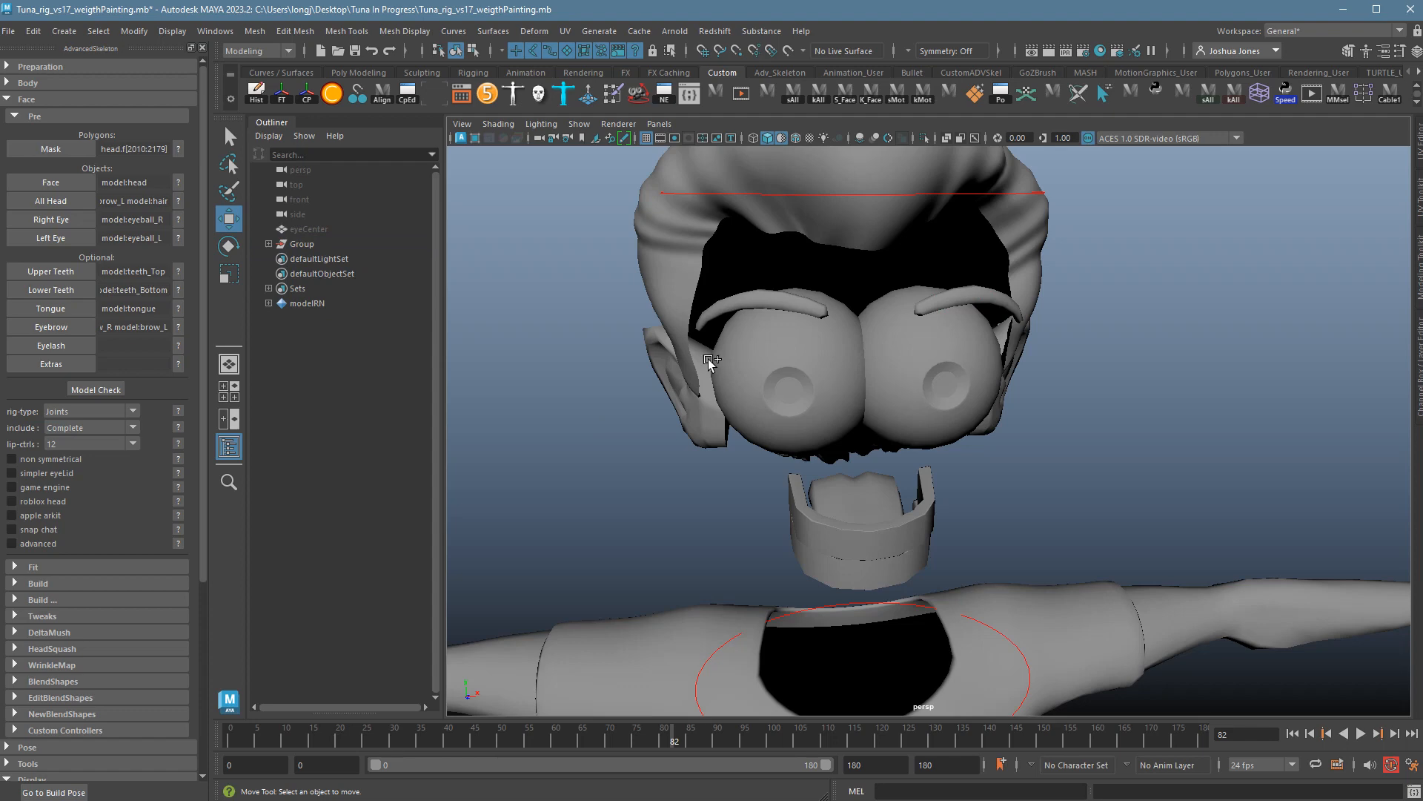
pyautogui.hotkey('ctrl', 'shift', 'h')
pyautogui.keyDown('alt'); pyautogui.moveTo(857, 391); pyautogui.dragTo(893, 410); pyautogui.keyUp('alt')
pyautogui.keyDown('alt'); pyautogui.moveTo(893, 410); pyautogui.dragTo(1156, 424, button='right'); pyautogui.keyUp('alt')
pyautogui.keyDown('alt'); pyautogui.moveTo(993, 378); pyautogui.dragTo(1258, 500, button='middle'); pyautogui.keyUp('alt')
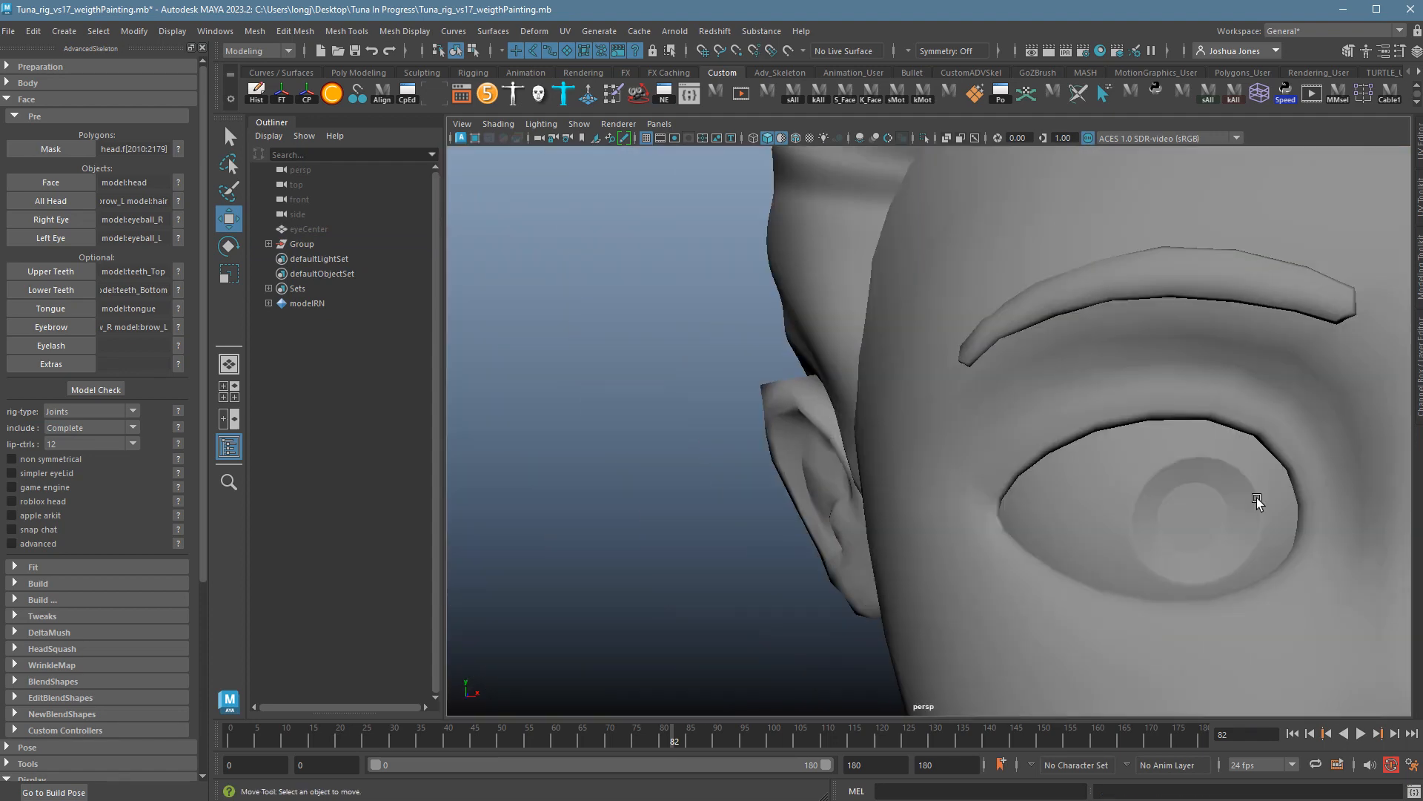
pyautogui.keyDown('alt'); pyautogui.moveTo(1256, 496); pyautogui.dragTo(1074, 443); pyautogui.keyUp('alt')
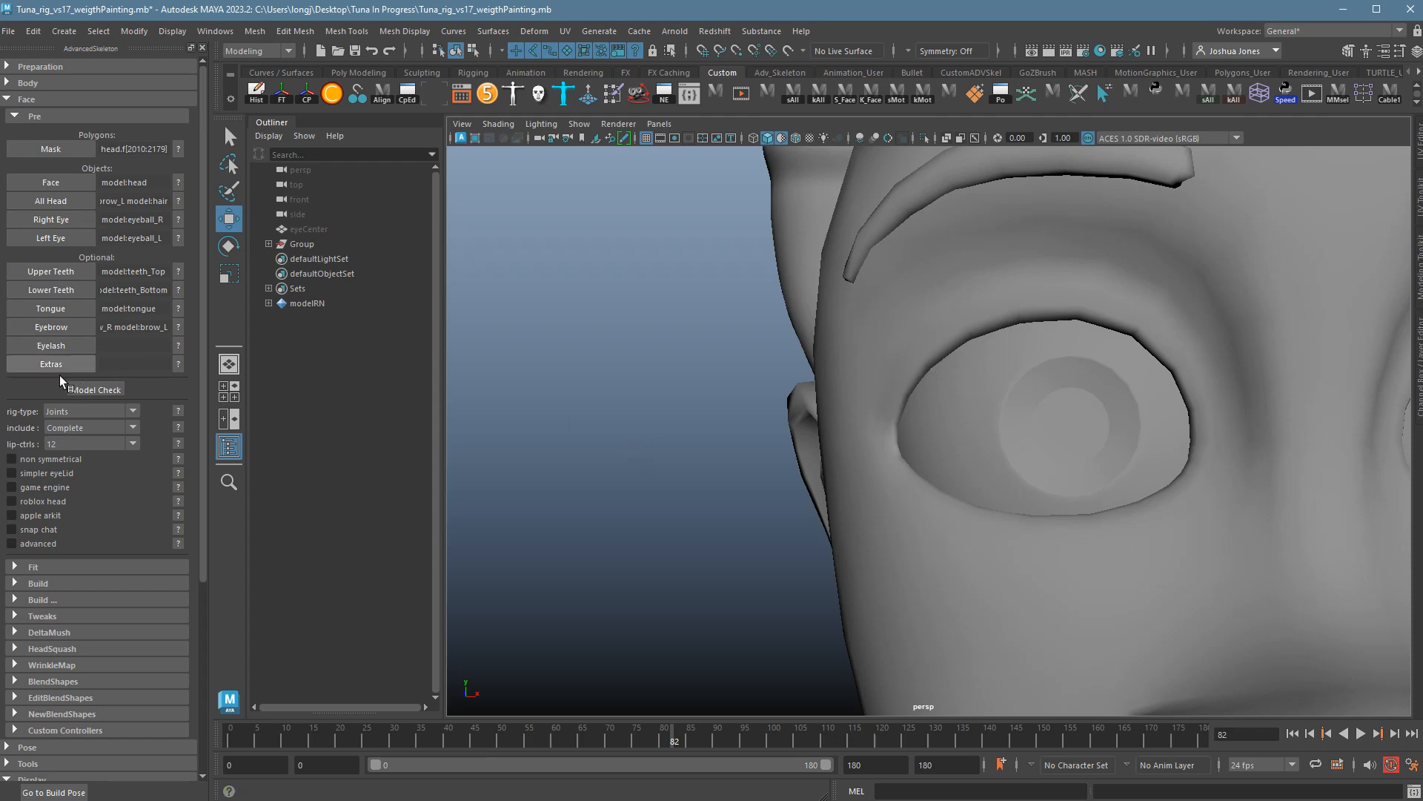
pyautogui.click(182, 368)
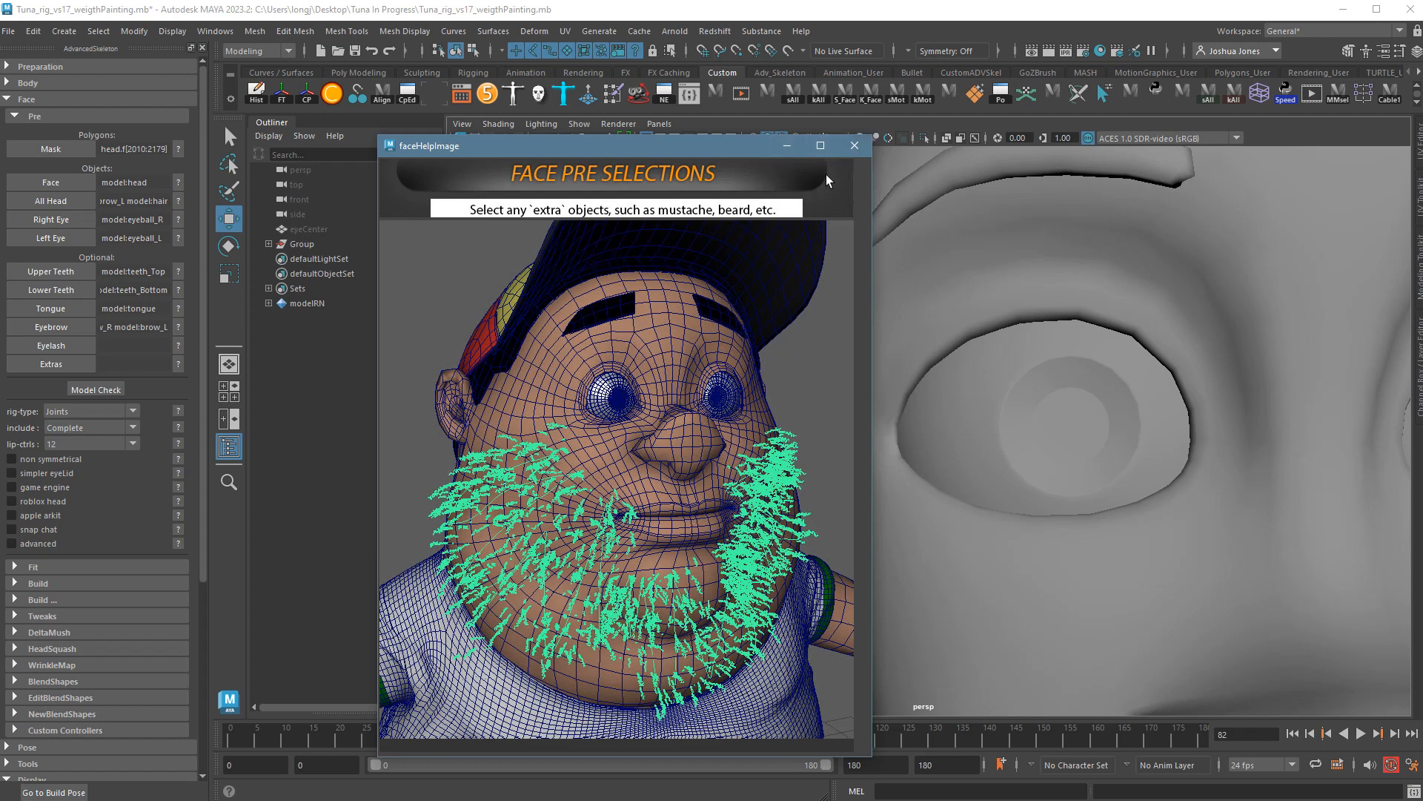
pyautogui.click(855, 146)
pyautogui.keyDown('alt'); pyautogui.moveTo(944, 398); pyautogui.dragTo(753, 350, button='right'); pyautogui.keyUp('alt')
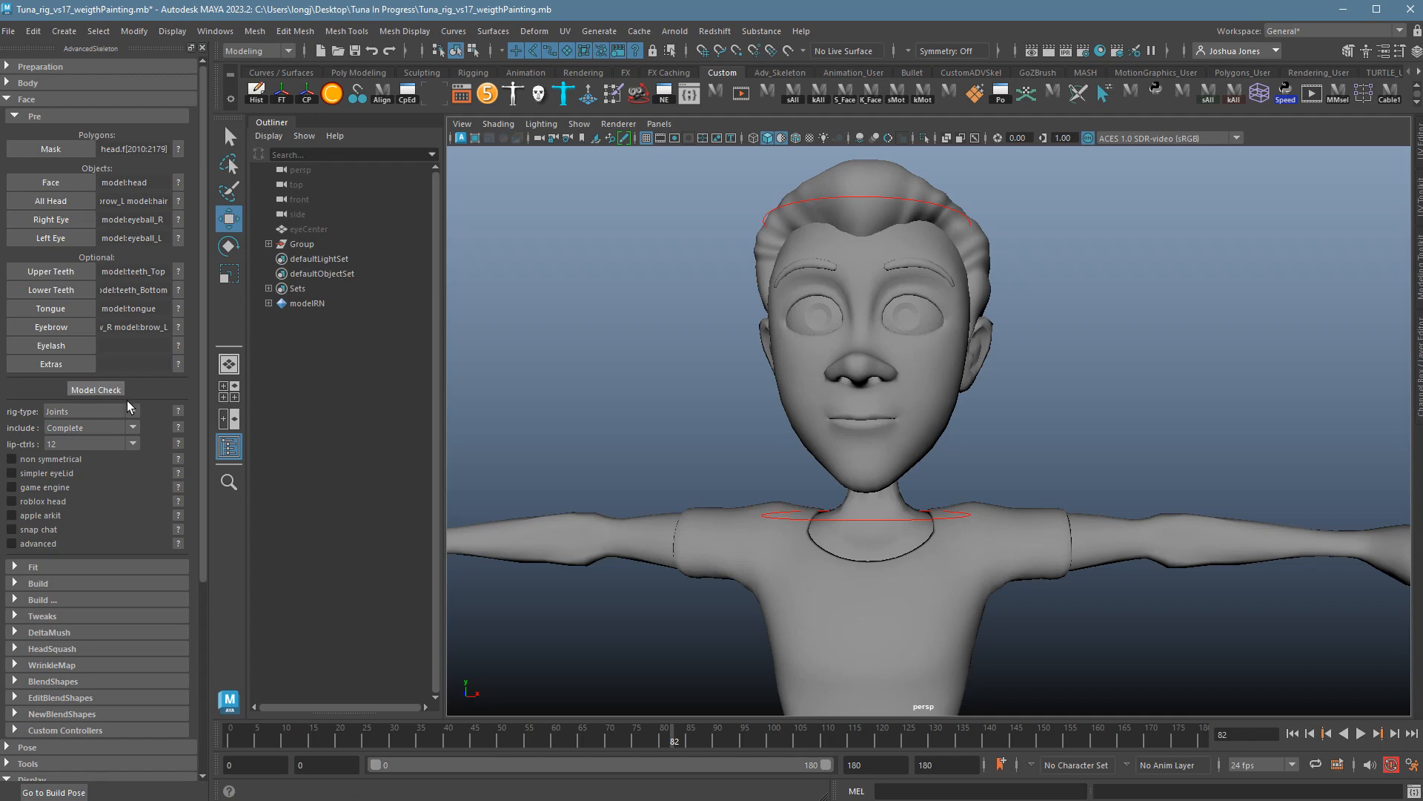
# Run Model Check on the head mesh, continue past the asymmetry warning, and reselect the head.
pyautogui.click(815, 409)
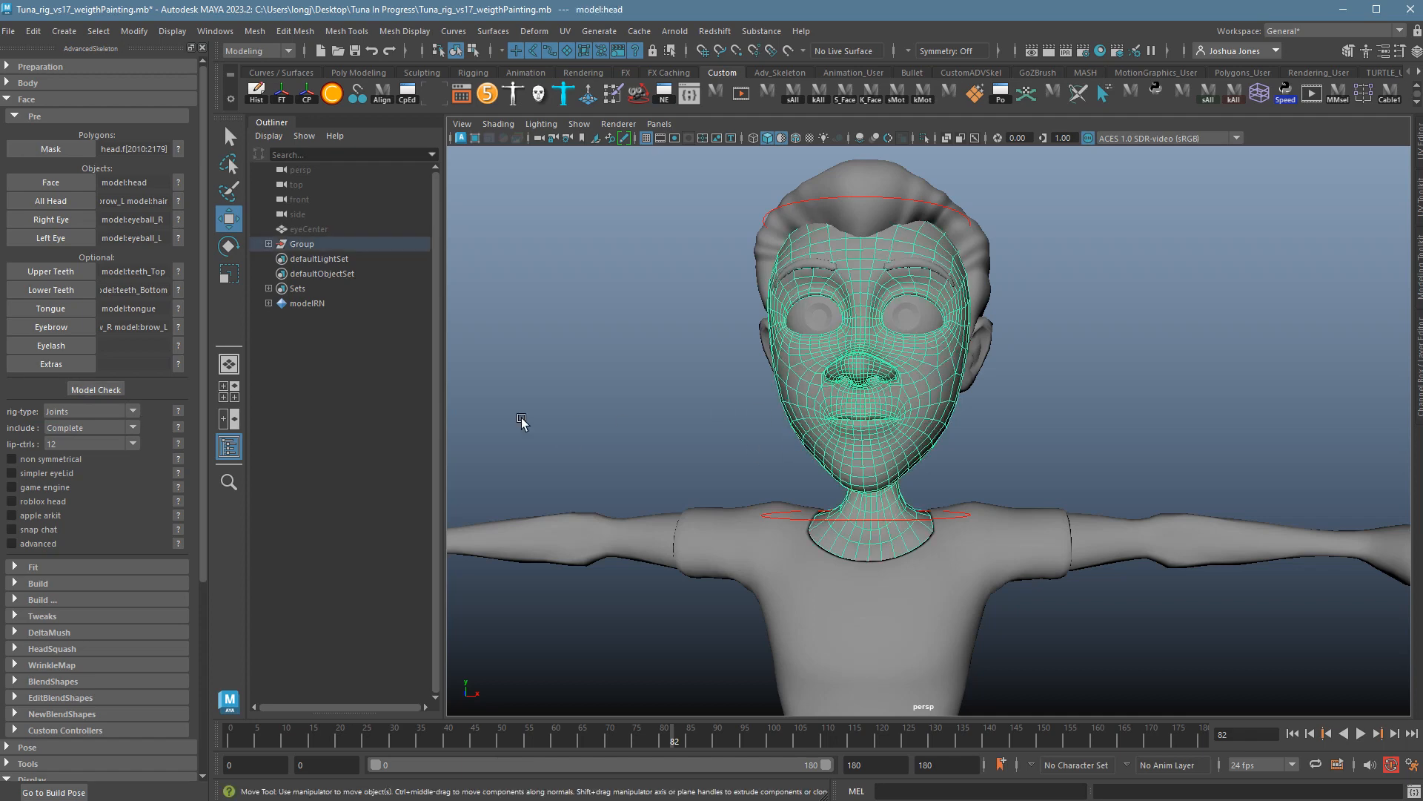
pyautogui.click(96, 389)
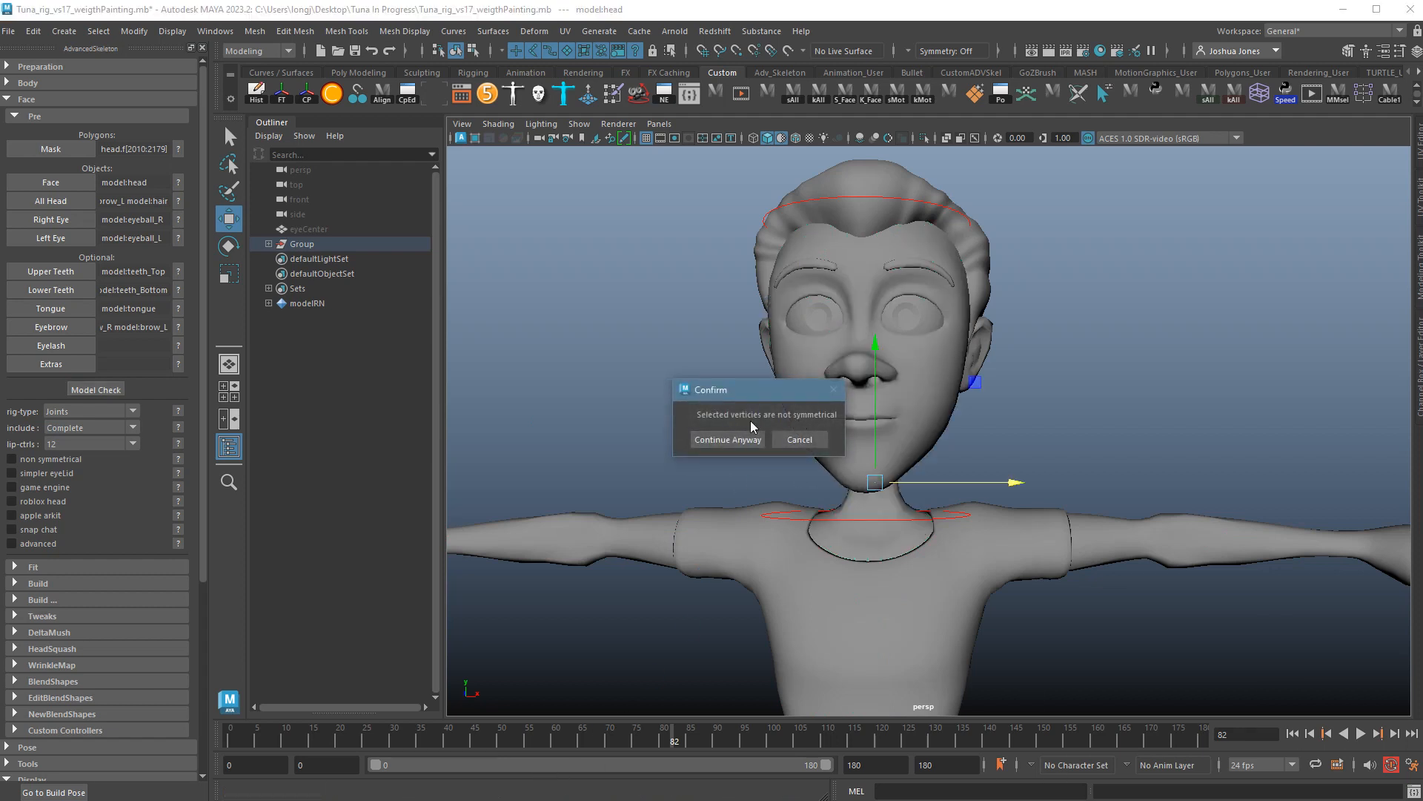
pyautogui.click(727, 439)
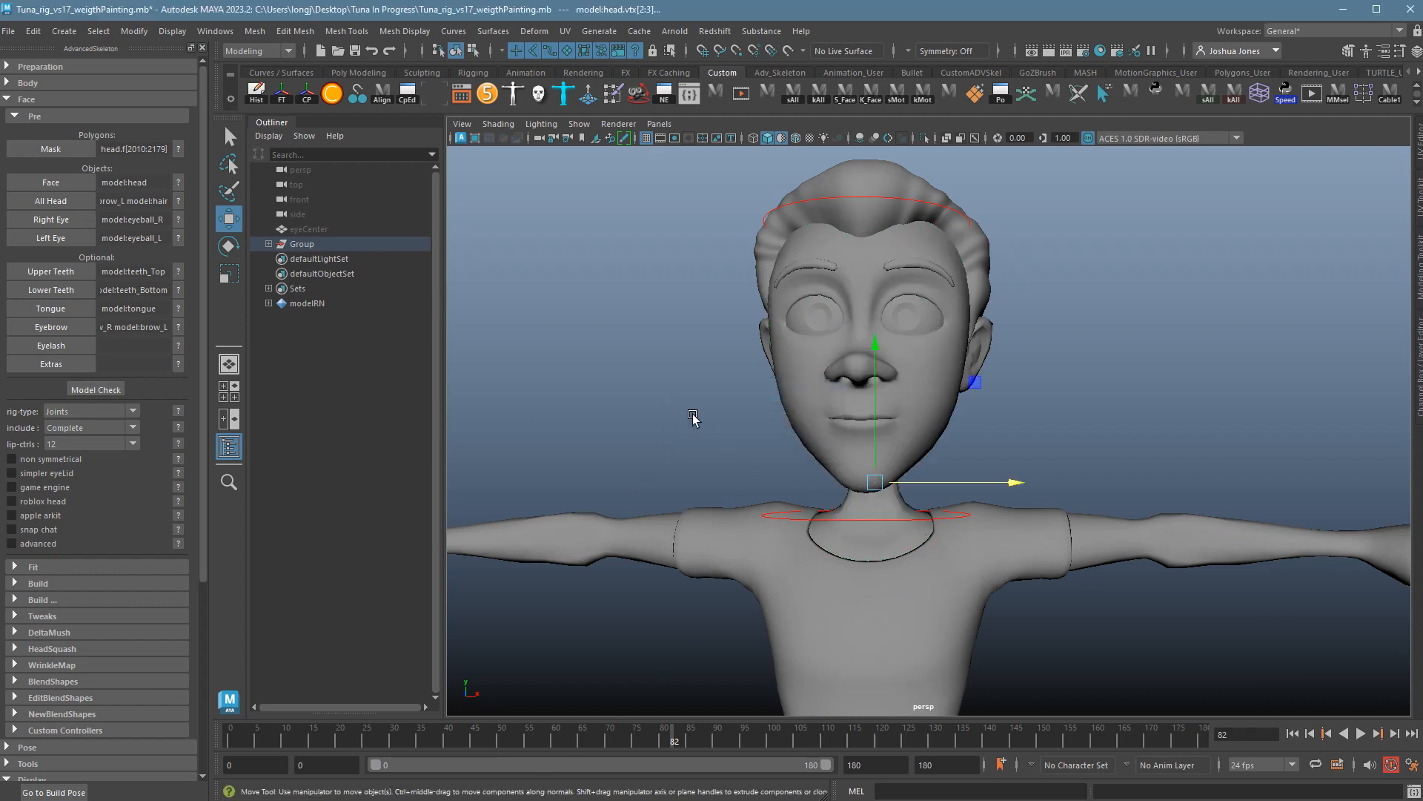
pyautogui.click(1032, 423)
pyautogui.click(941, 407)
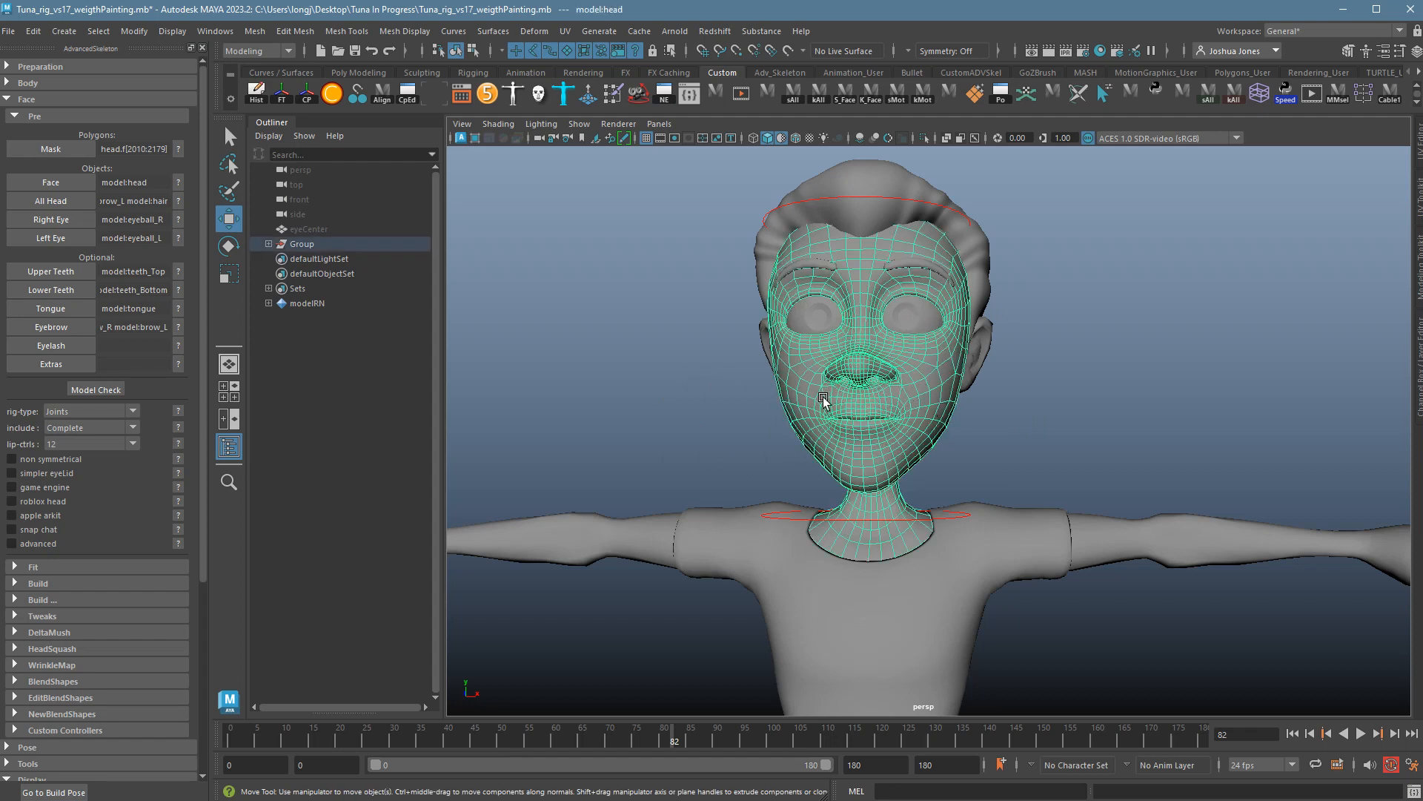
# Leave non-symmetrical off, set the face rig type to Mixed and keep include at Complete.
pyautogui.click(12, 460)
pyautogui.click(44, 463)
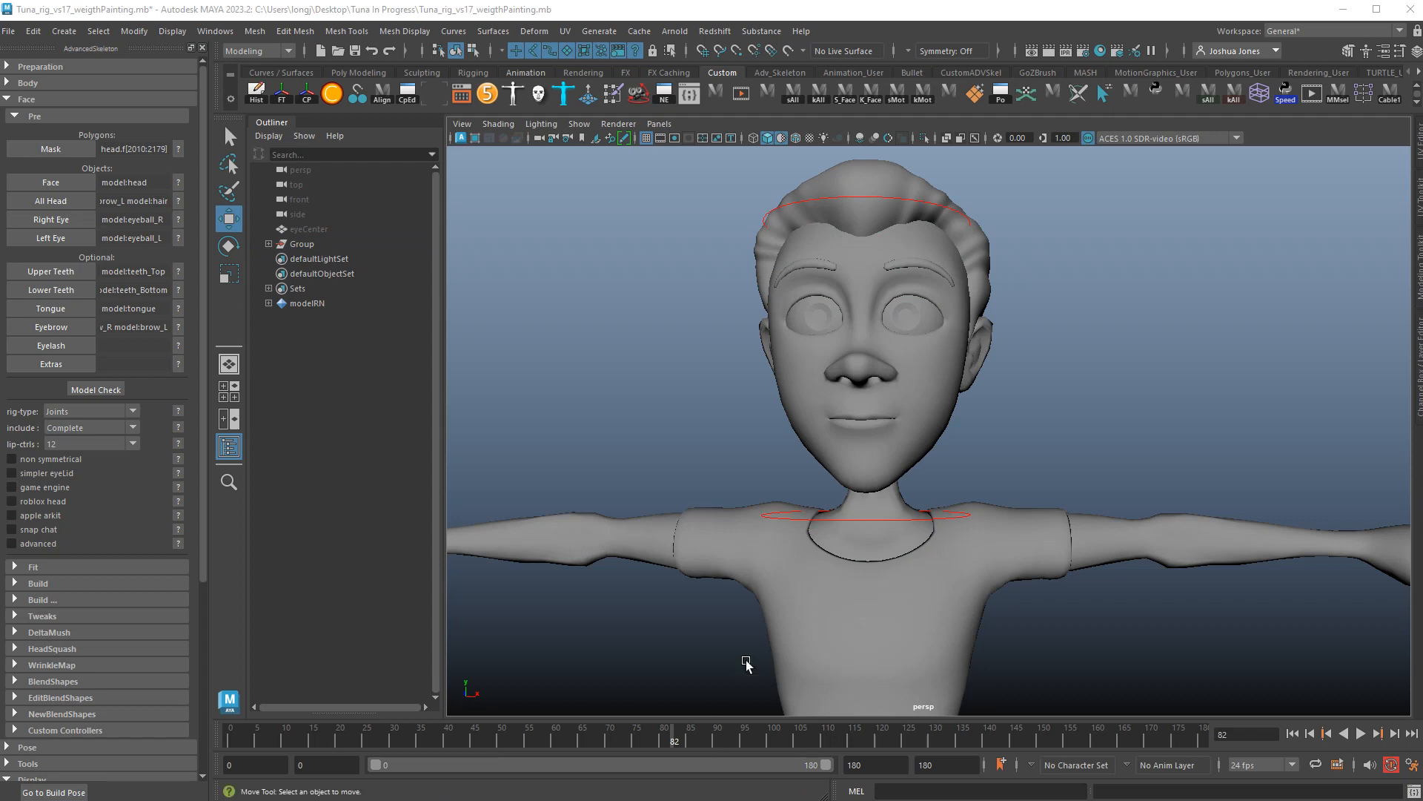
pyautogui.click(65, 412)
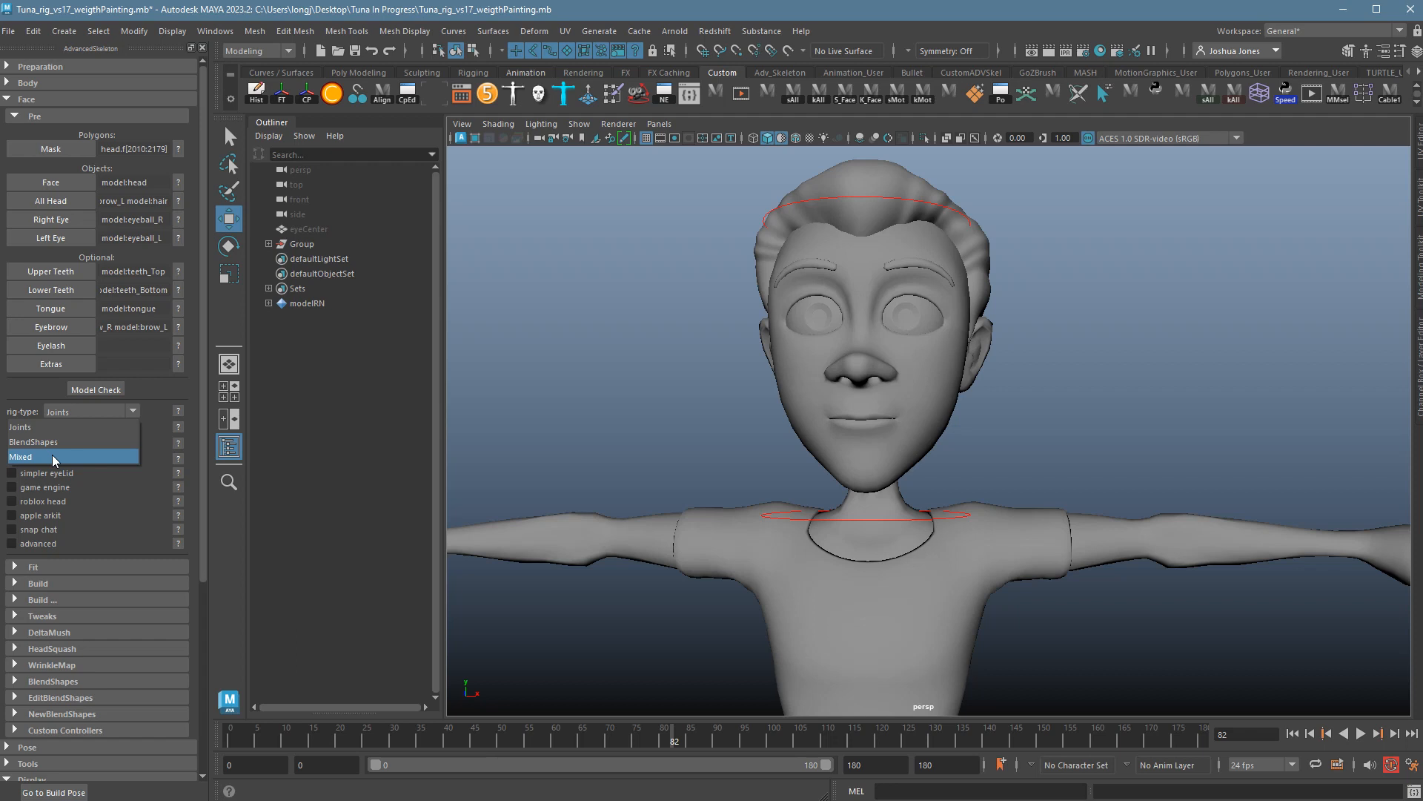
pyautogui.click(56, 456)
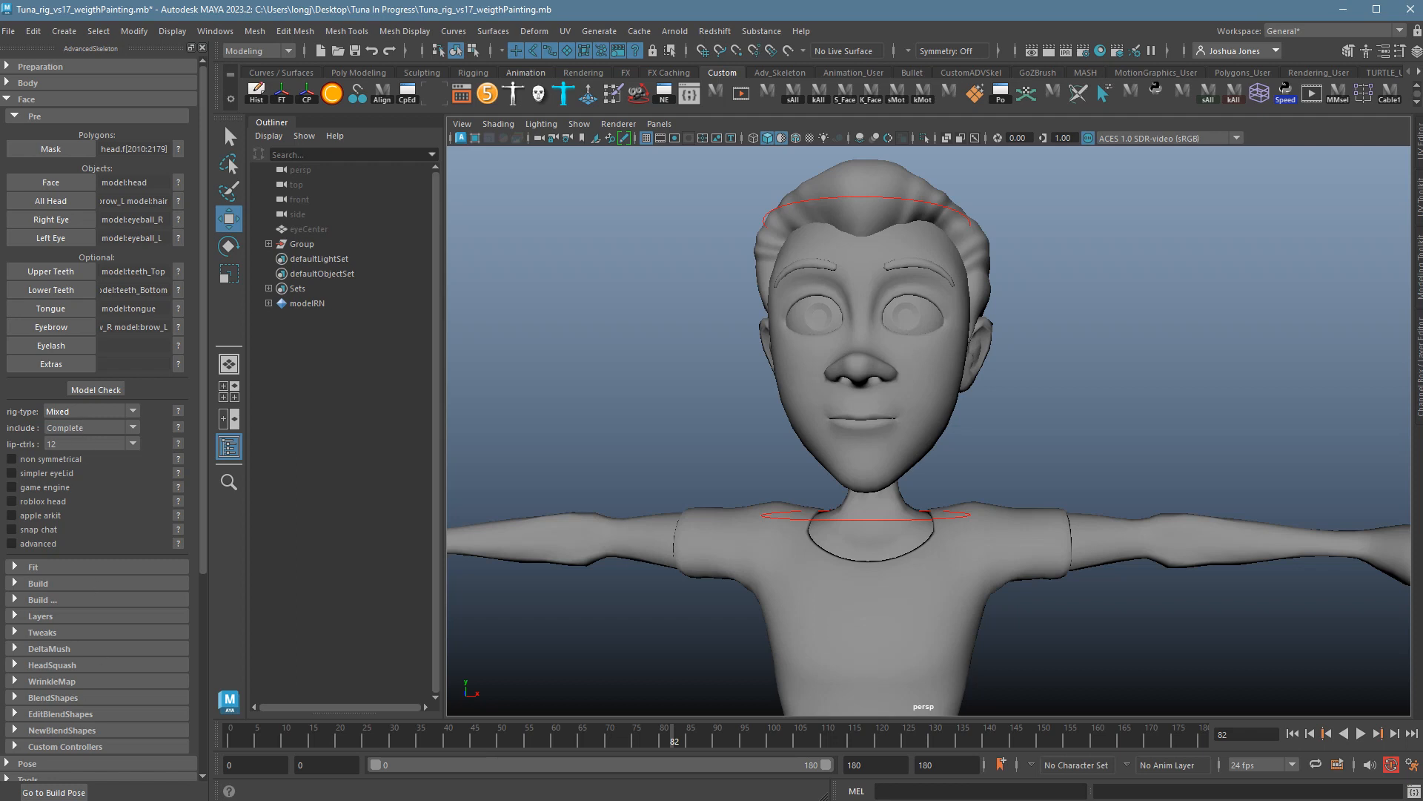
pyautogui.click(68, 429)
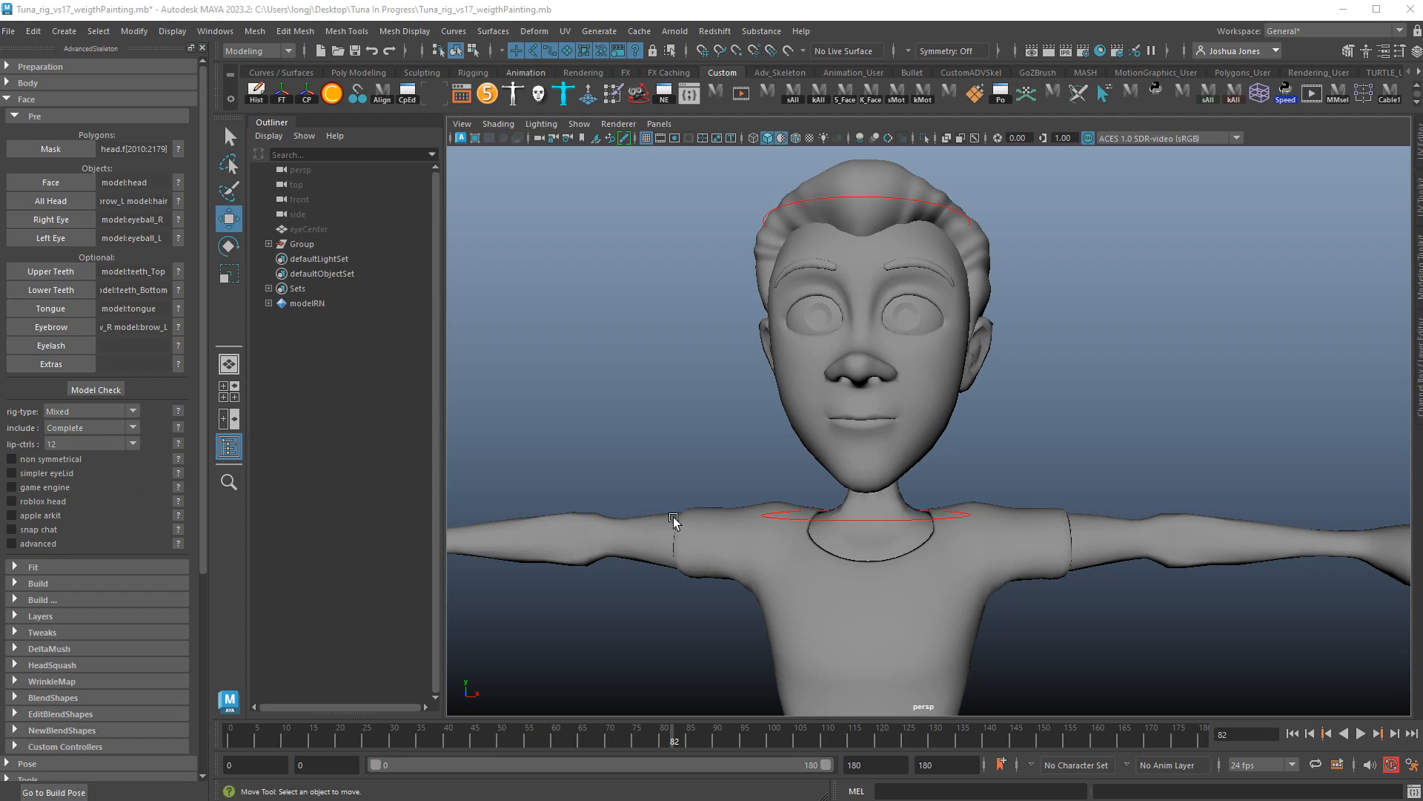
pyautogui.click(77, 429)
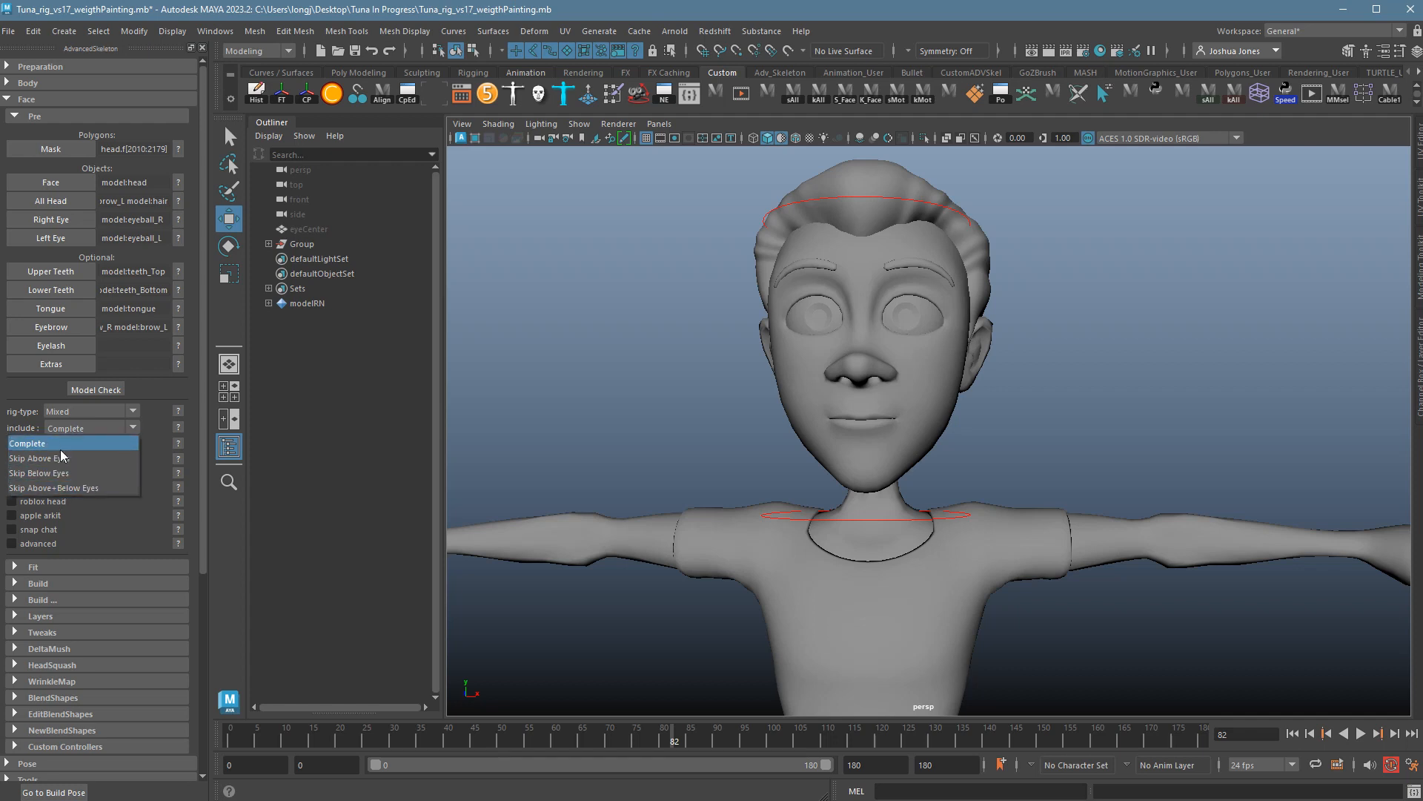
pyautogui.click(92, 430)
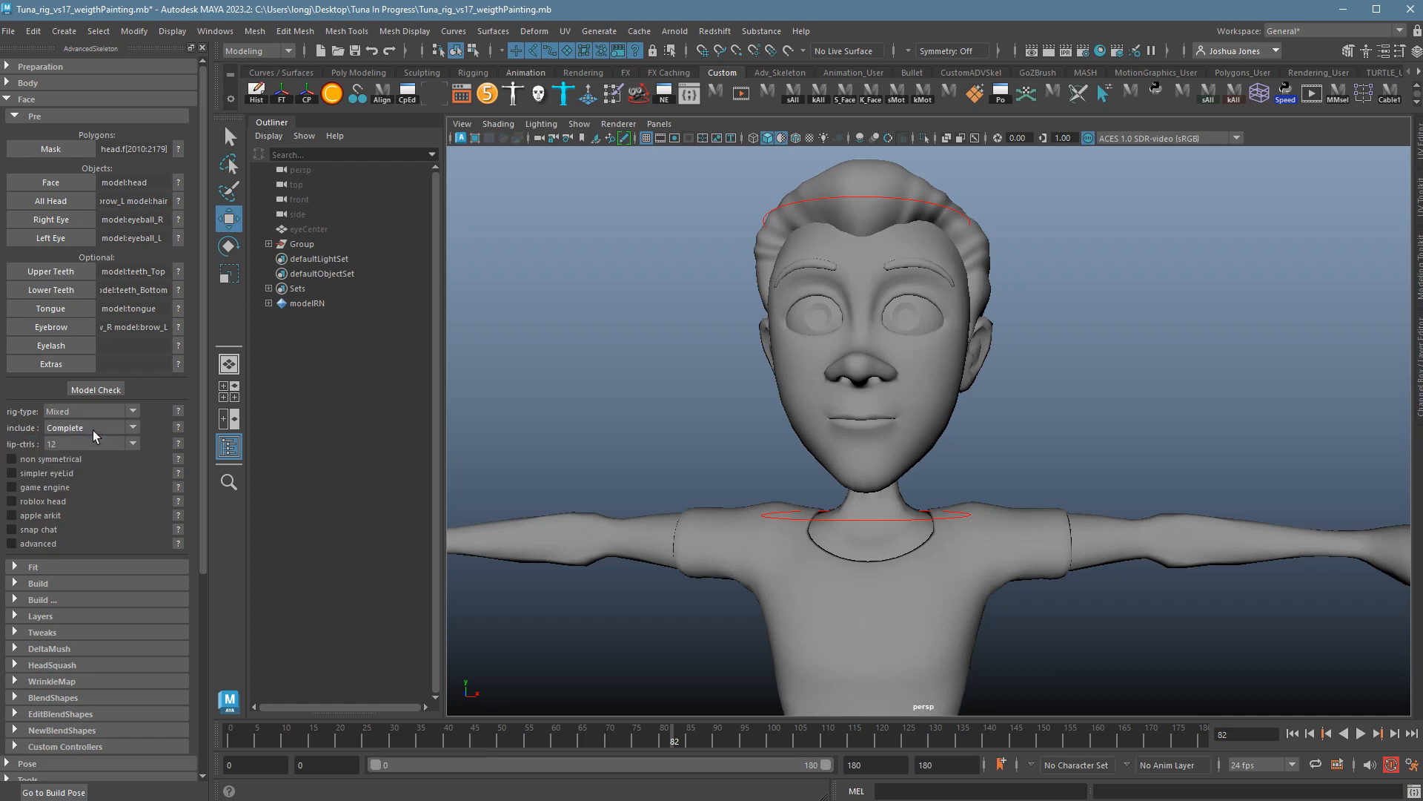
# Keep lip-ctrls at 12 and show the lip controller help.
pyautogui.click(74, 445)
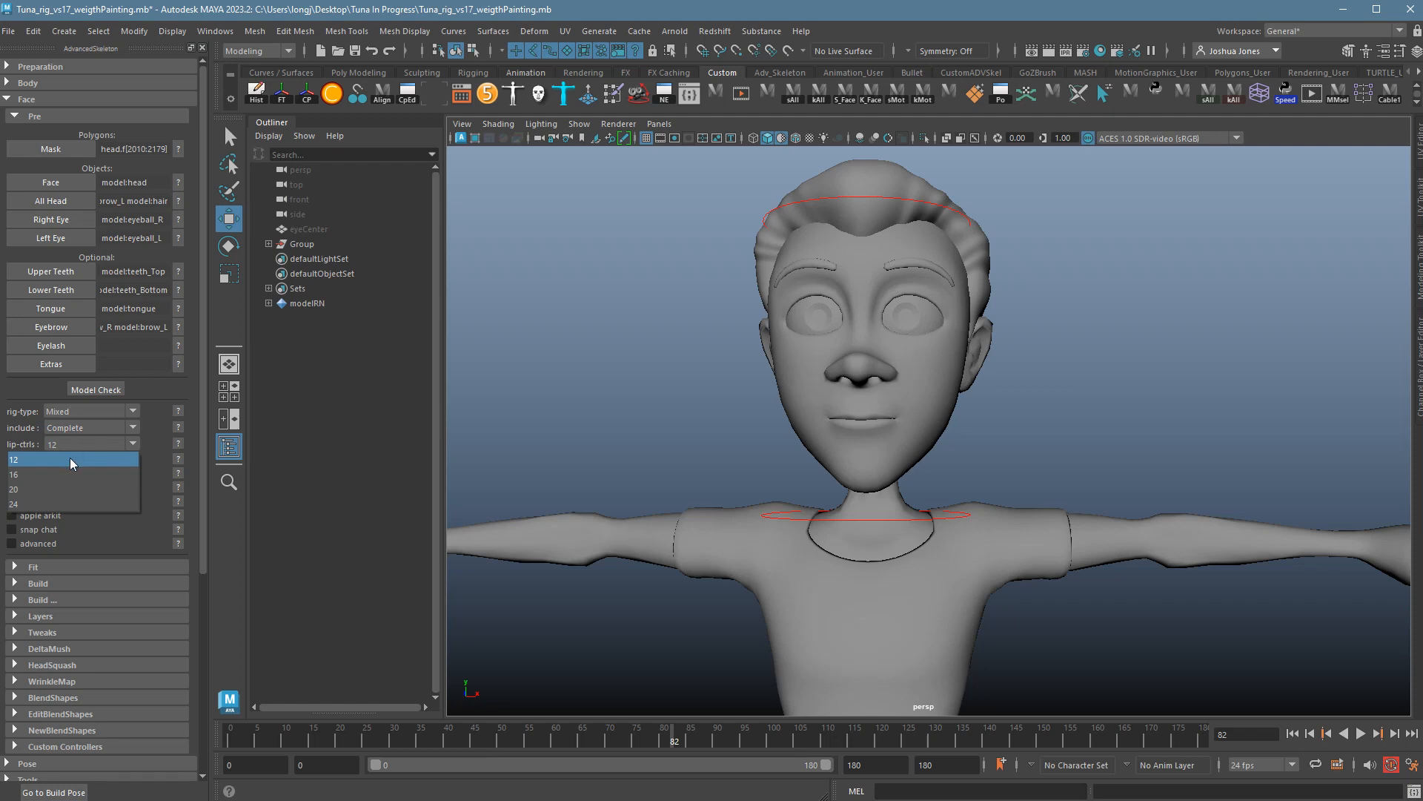
pyautogui.click(70, 458)
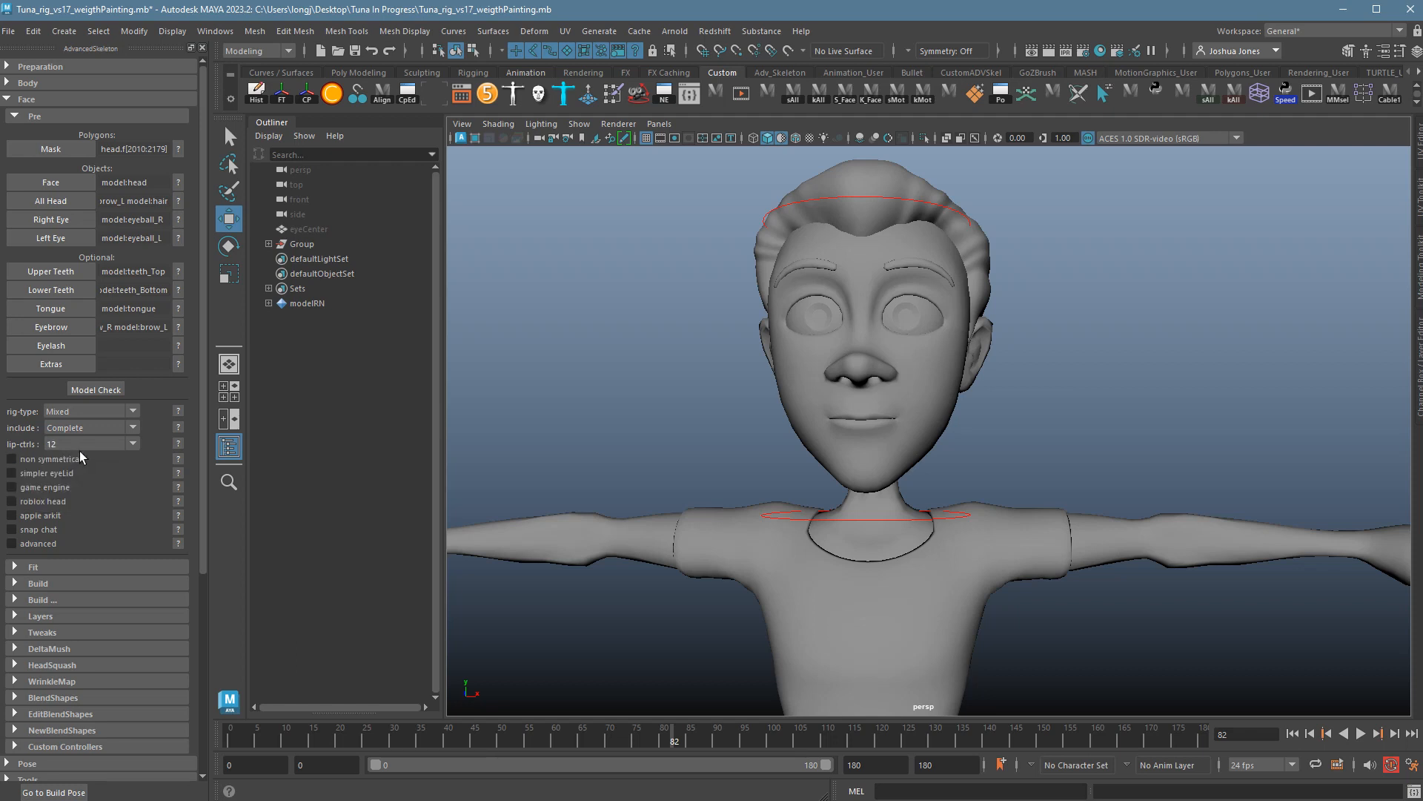
pyautogui.click(74, 445)
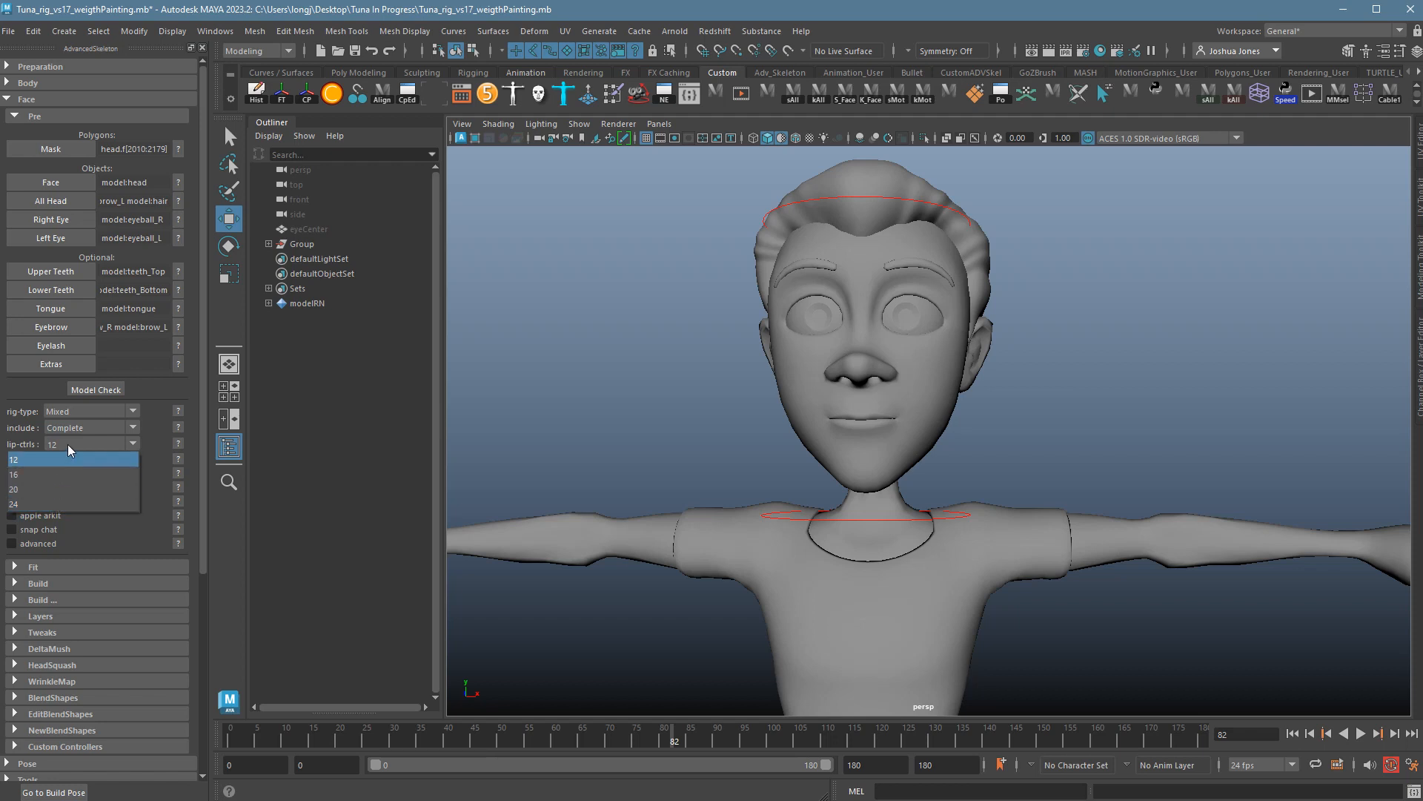
pyautogui.click(72, 447)
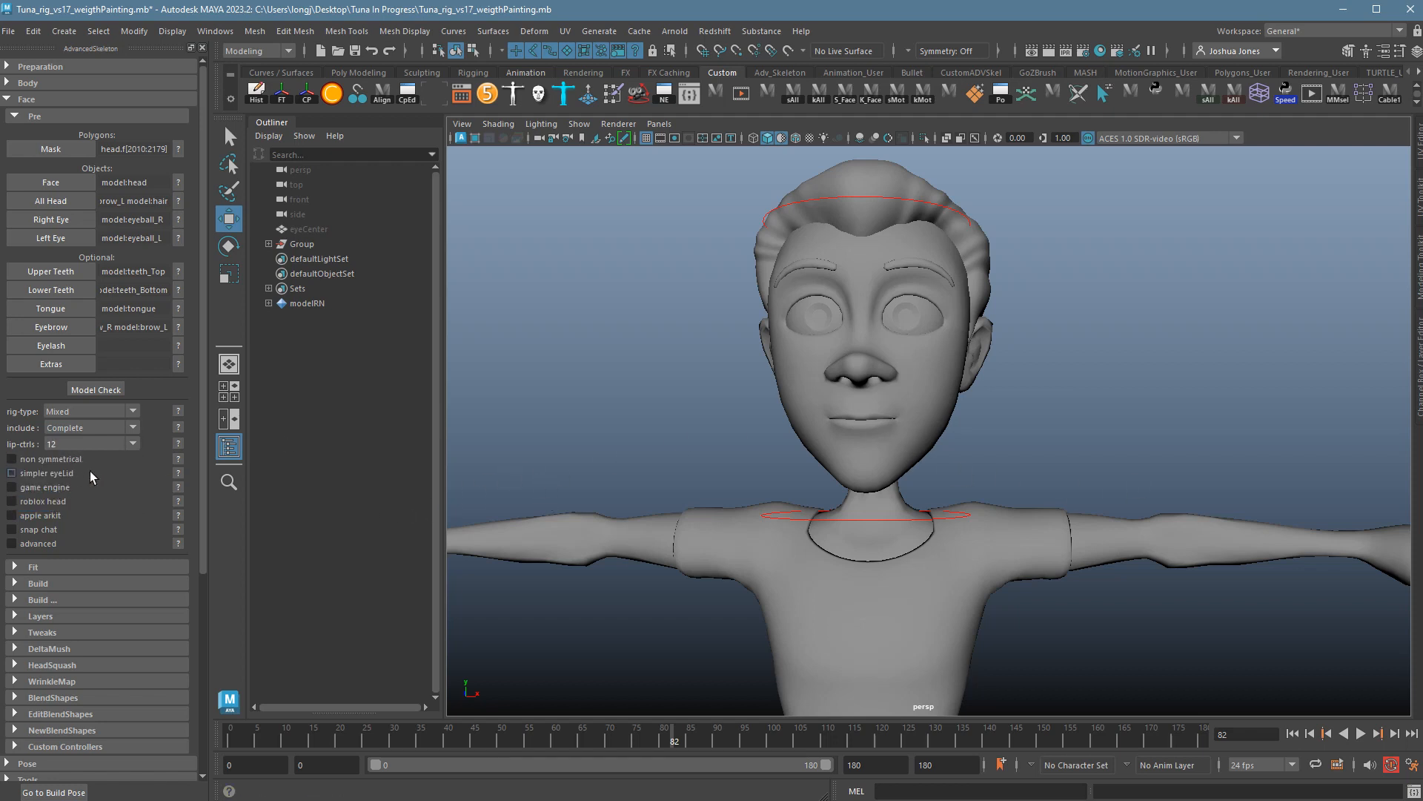
pyautogui.click(182, 447)
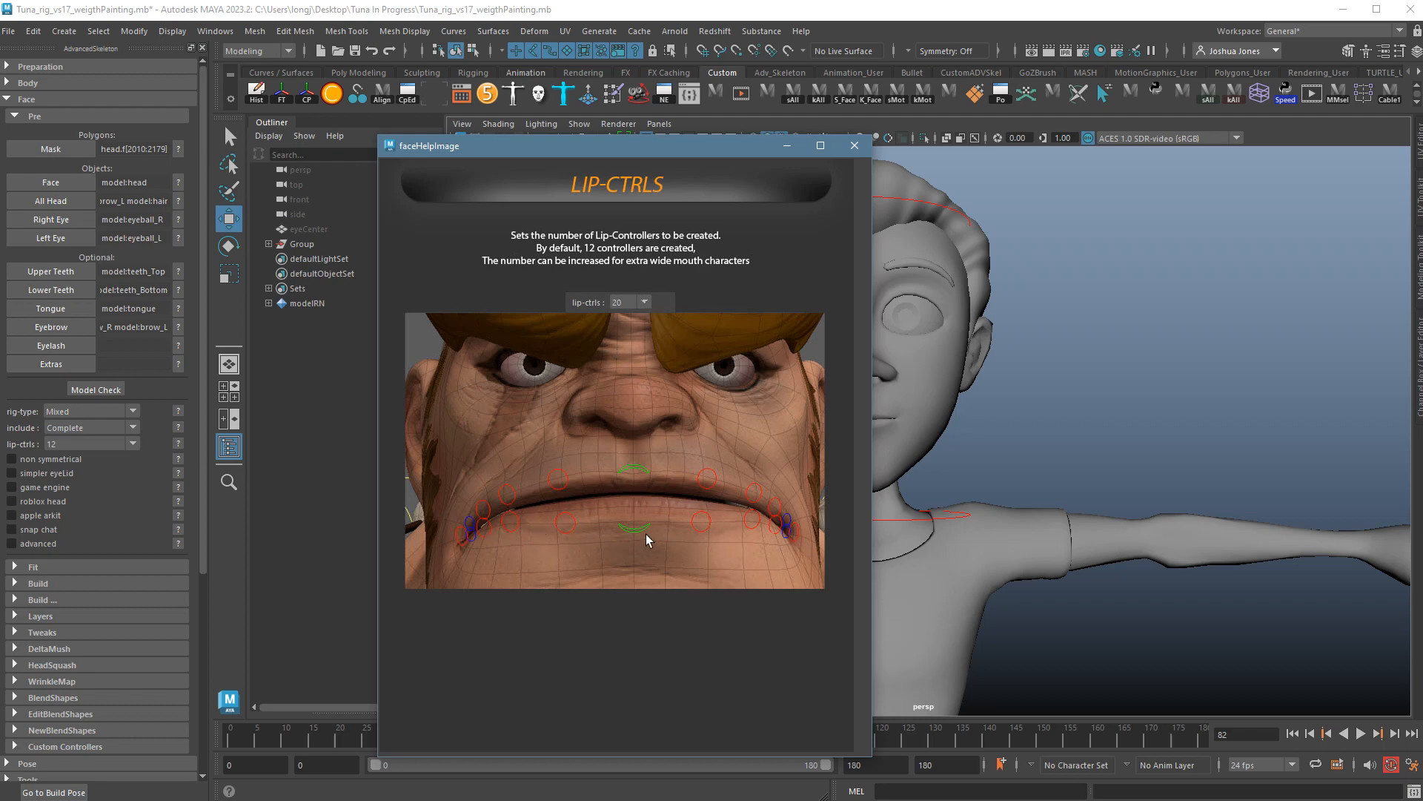
# Review the lip-ctrls, simpler eyelid and game engine help pages.
pyautogui.click(853, 151)
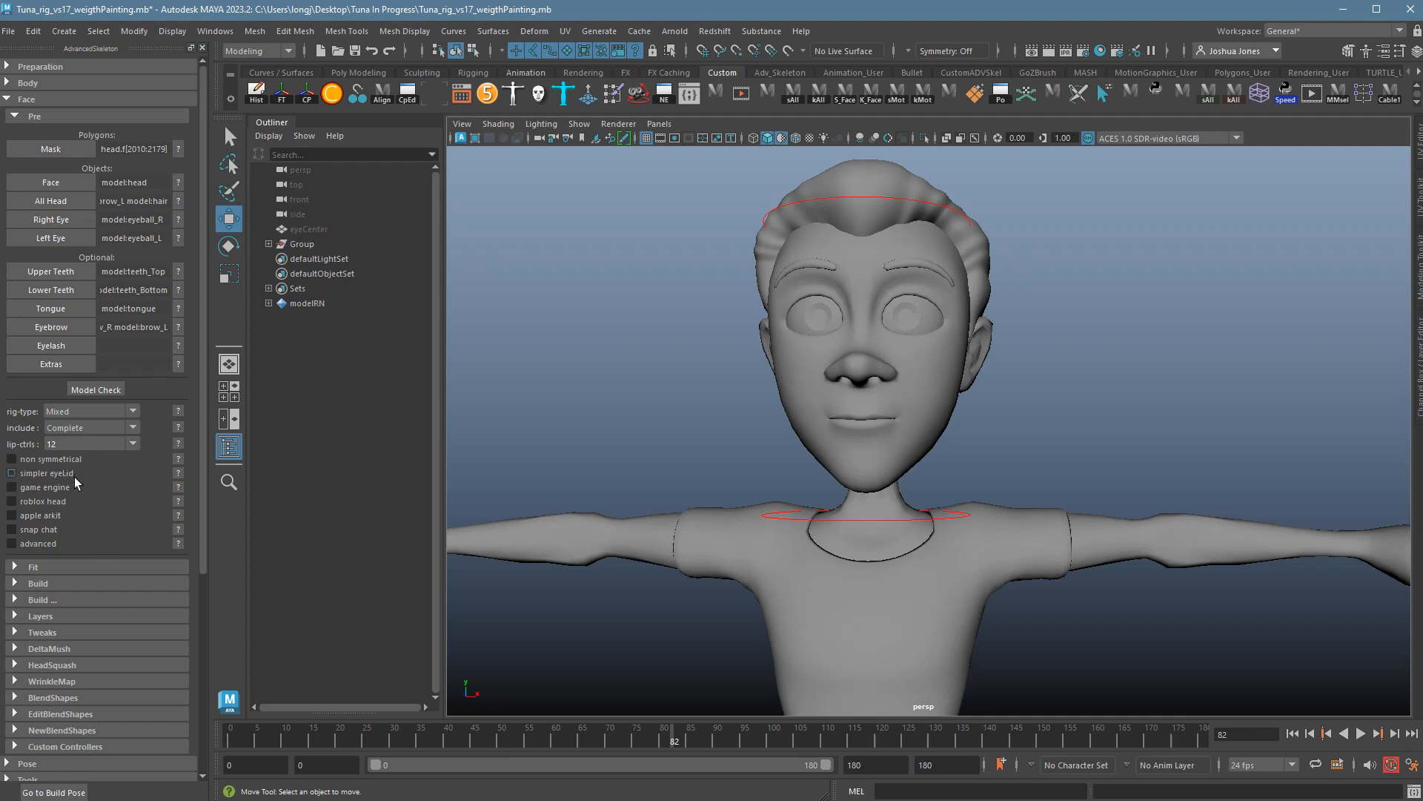
pyautogui.click(180, 478)
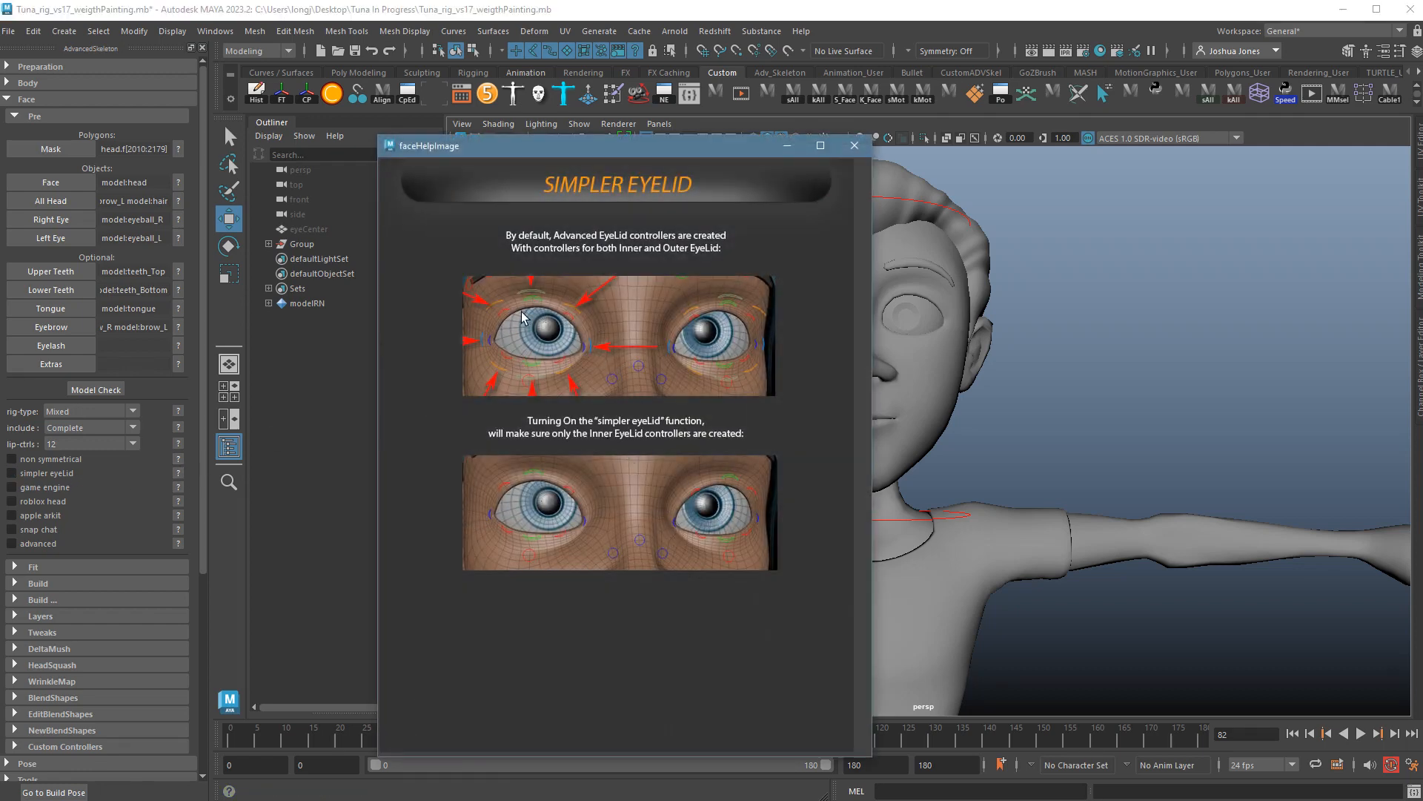
pyautogui.click(855, 145)
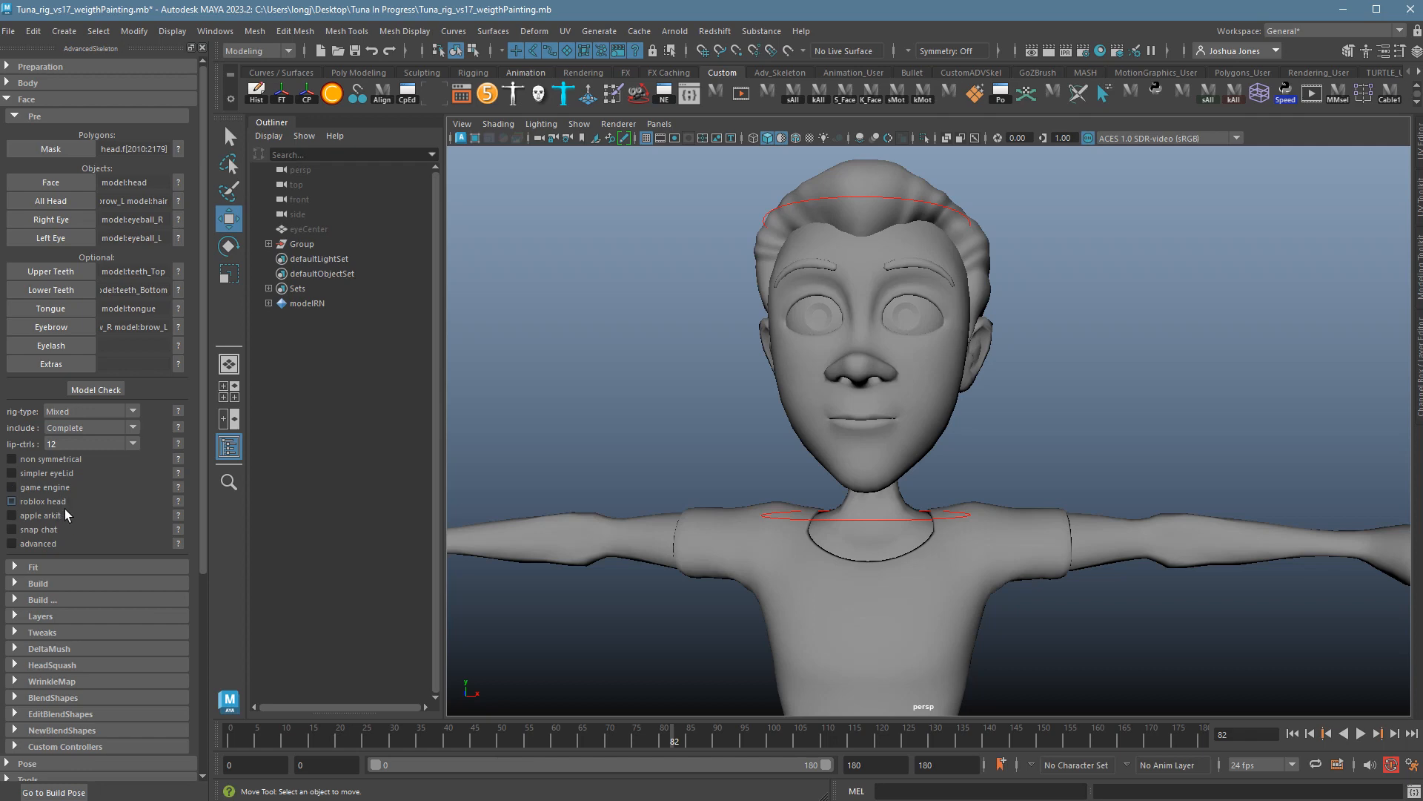
pyautogui.click(179, 487)
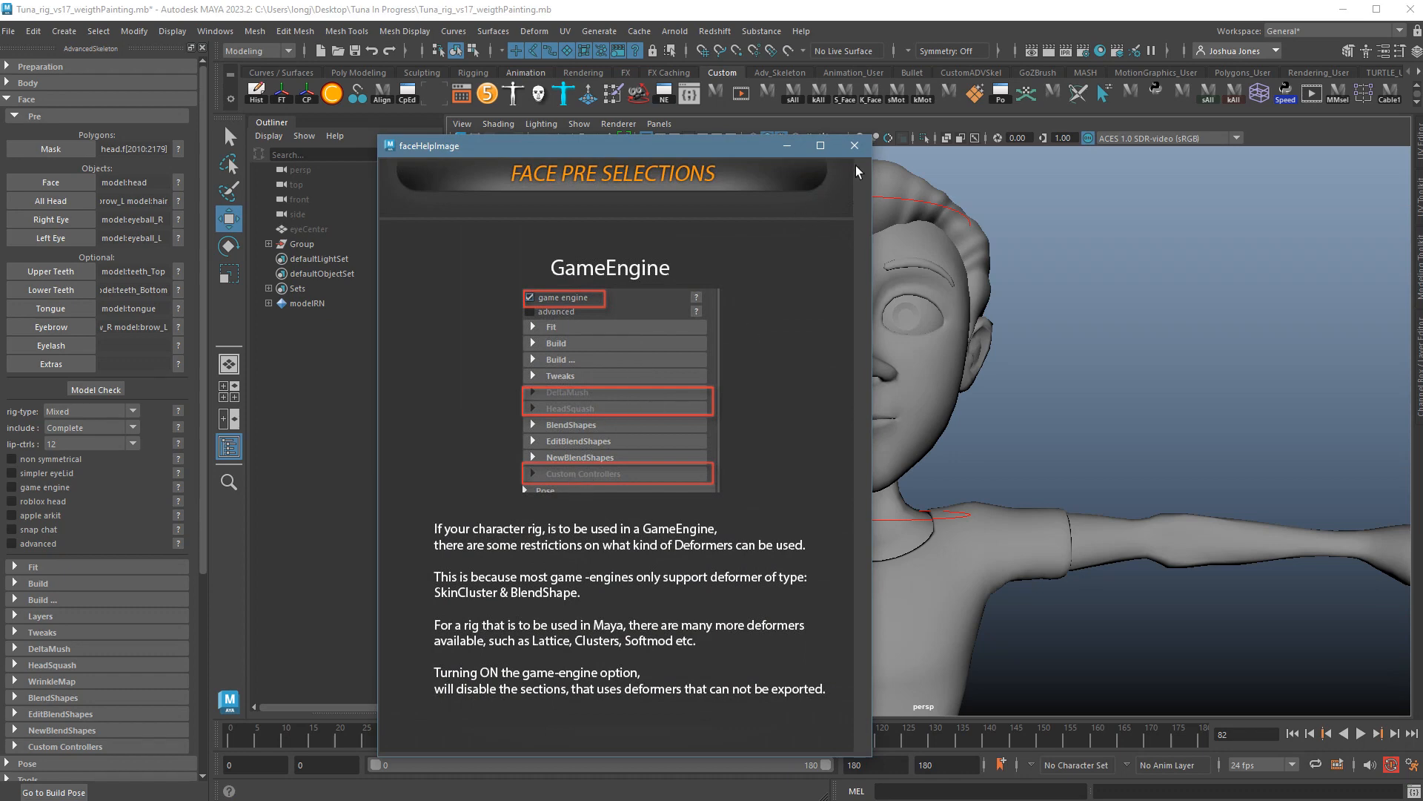
pyautogui.click(854, 145)
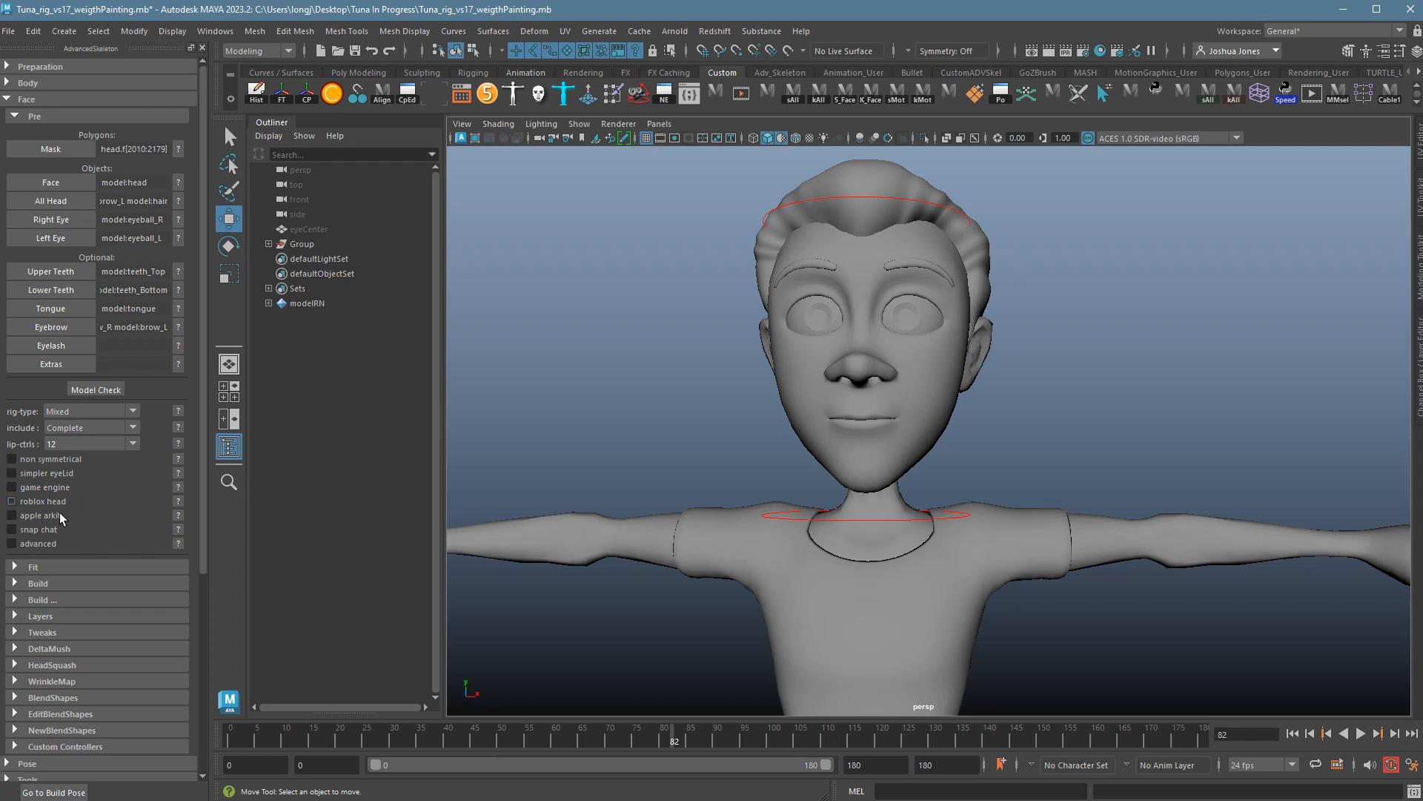
# Read the advanced option help, then turn on the advanced face setup.
pyautogui.click(179, 543)
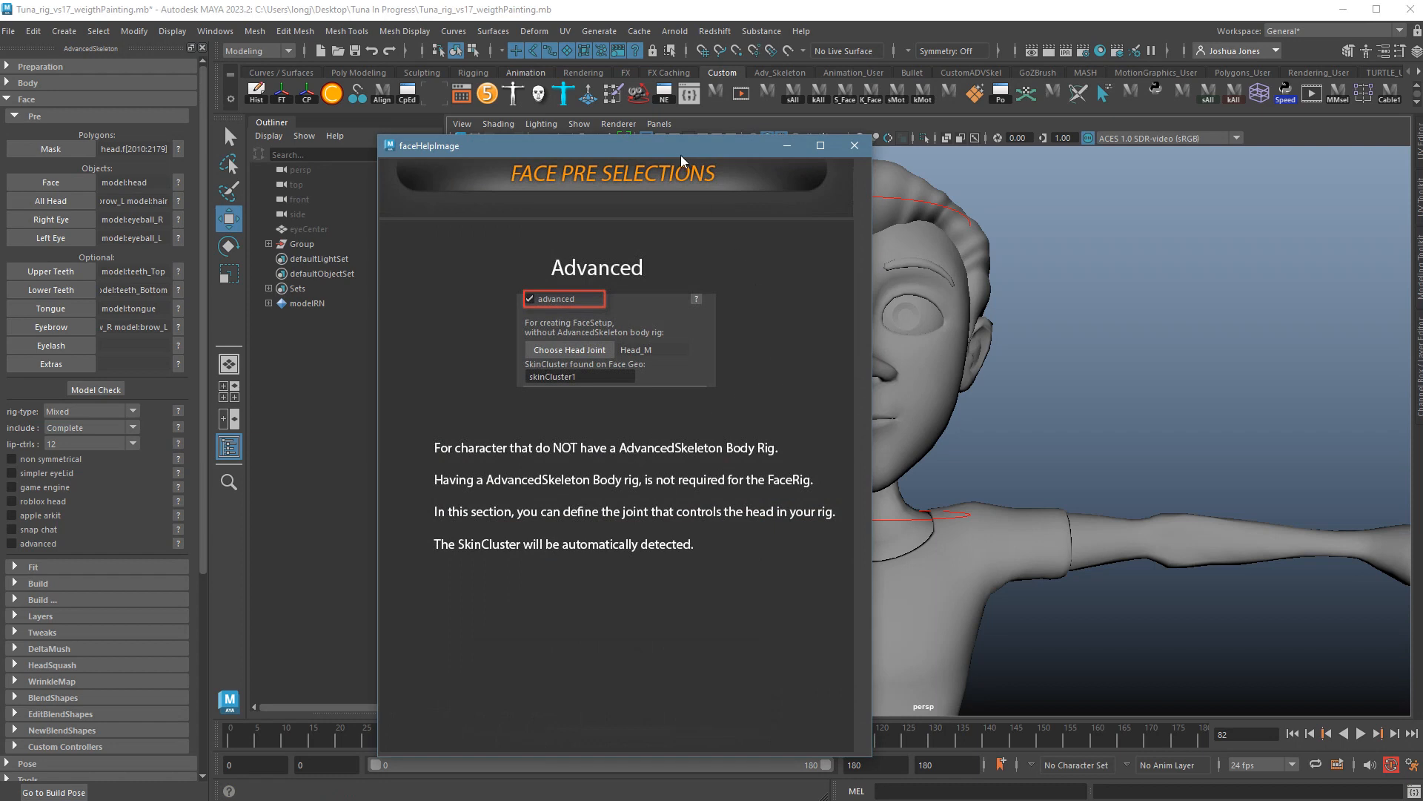
pyautogui.moveTo(680, 154); pyautogui.dragTo(598, 126)
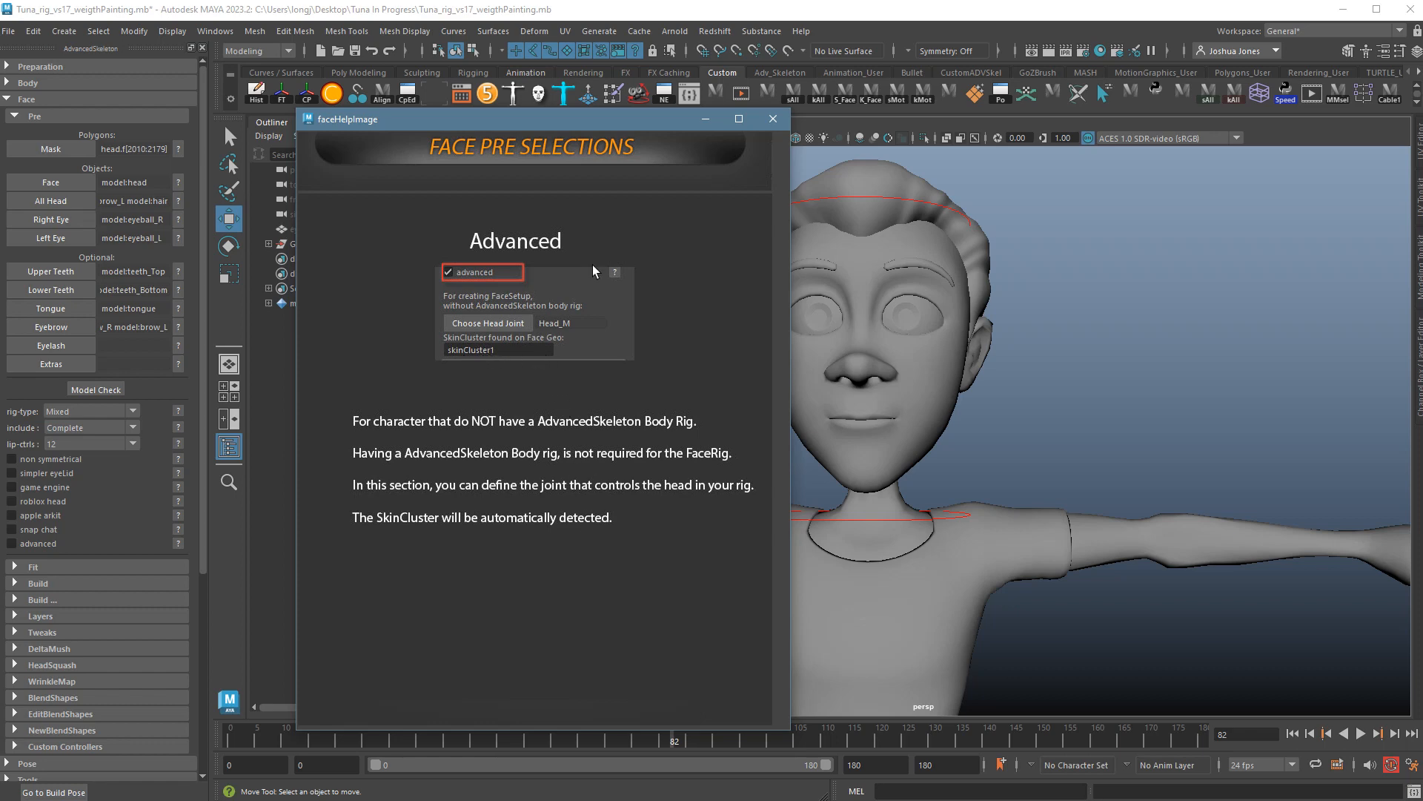
pyautogui.click(772, 120)
pyautogui.click(33, 547)
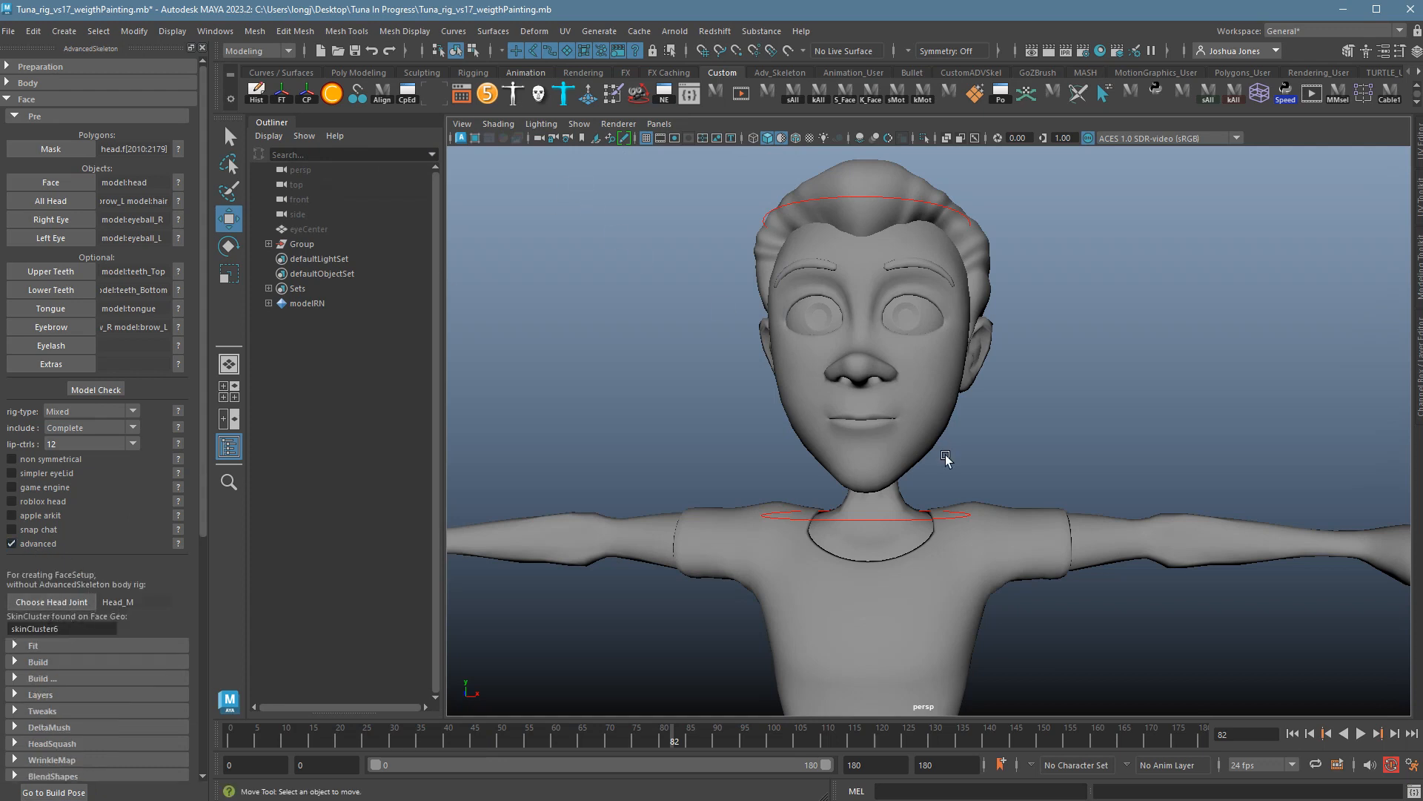
# Switch to the Rigging menu set and place a joint inside the head in side view.
pyautogui.press('space')
pyautogui.press('space')
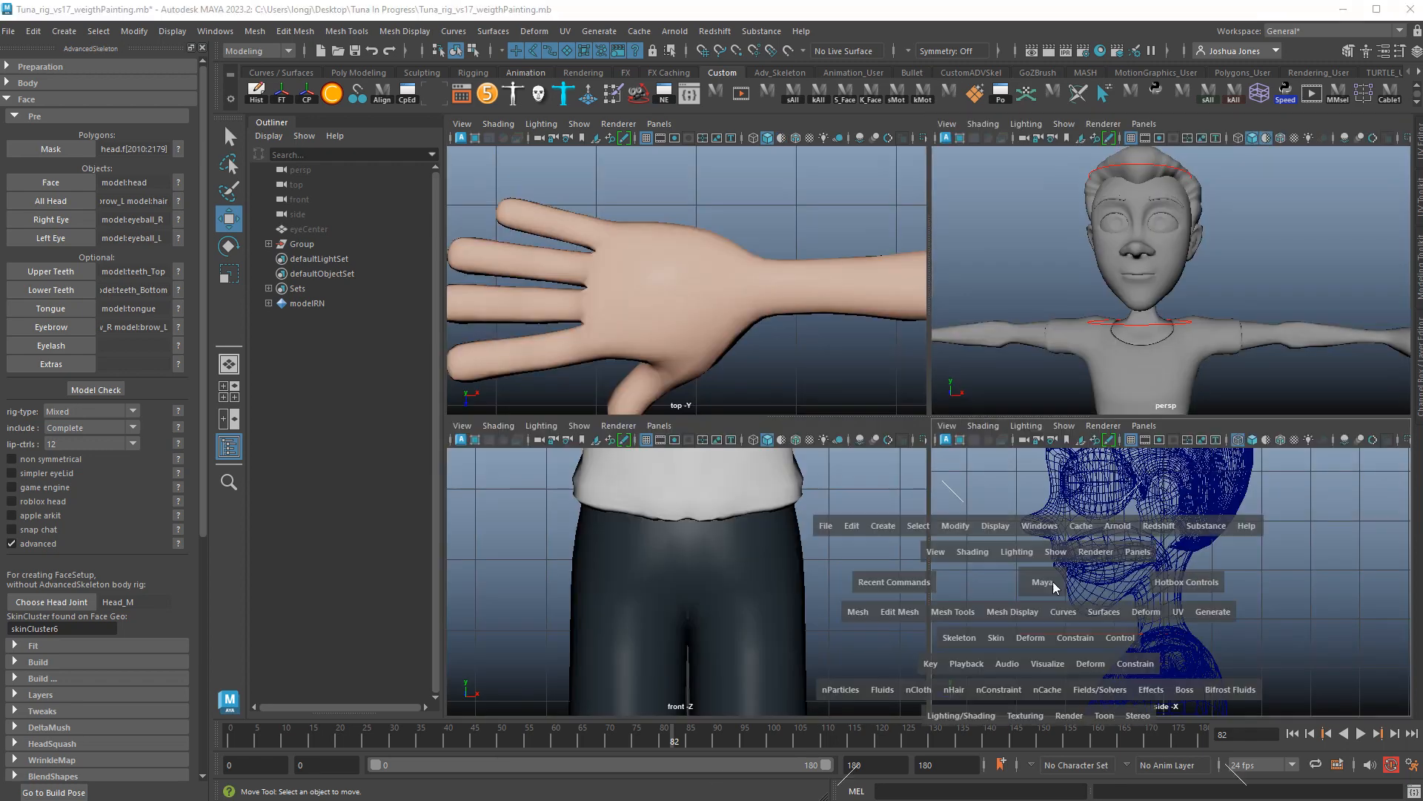
pyautogui.press('f')
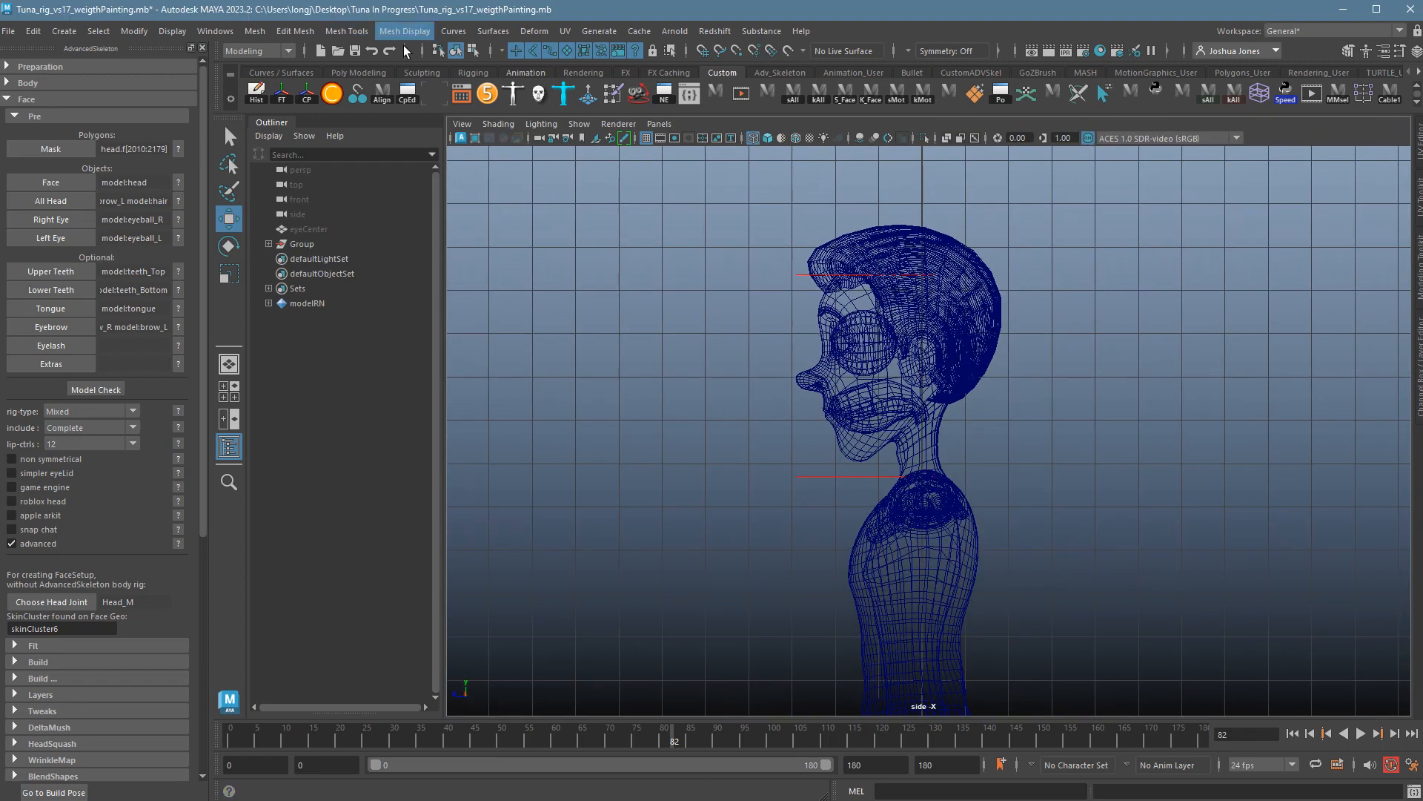
pyautogui.click(258, 50)
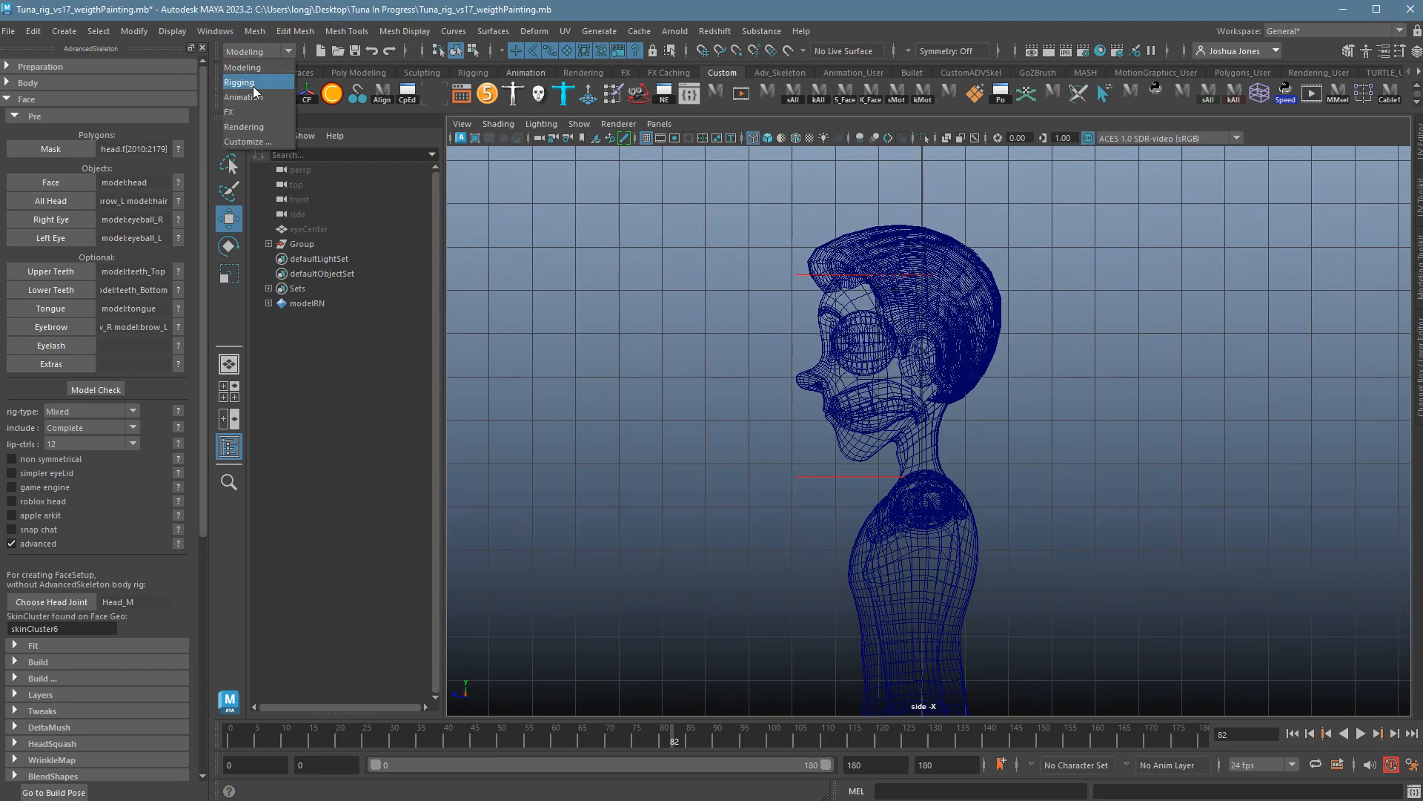
pyautogui.click(252, 80)
pyautogui.click(260, 31)
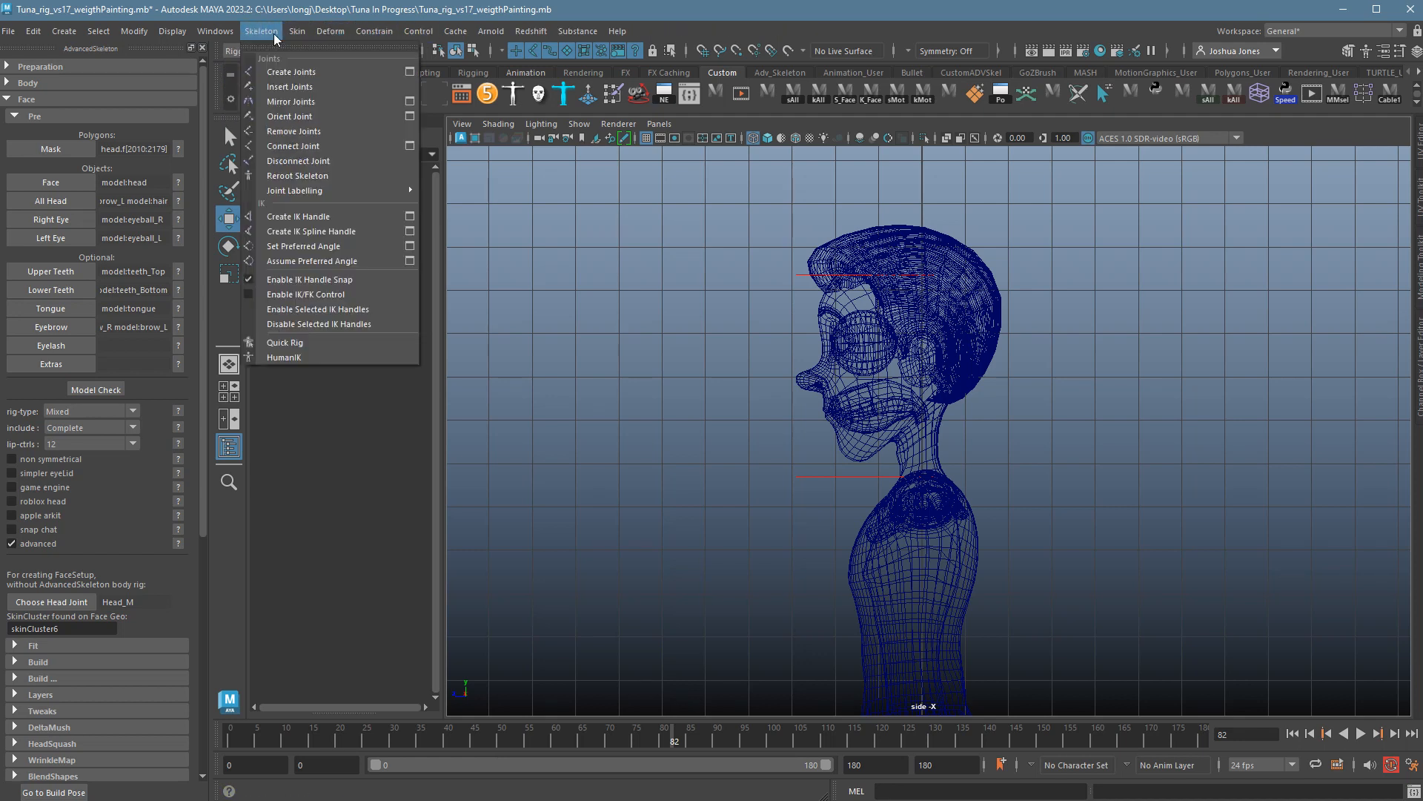
pyautogui.click(296, 75)
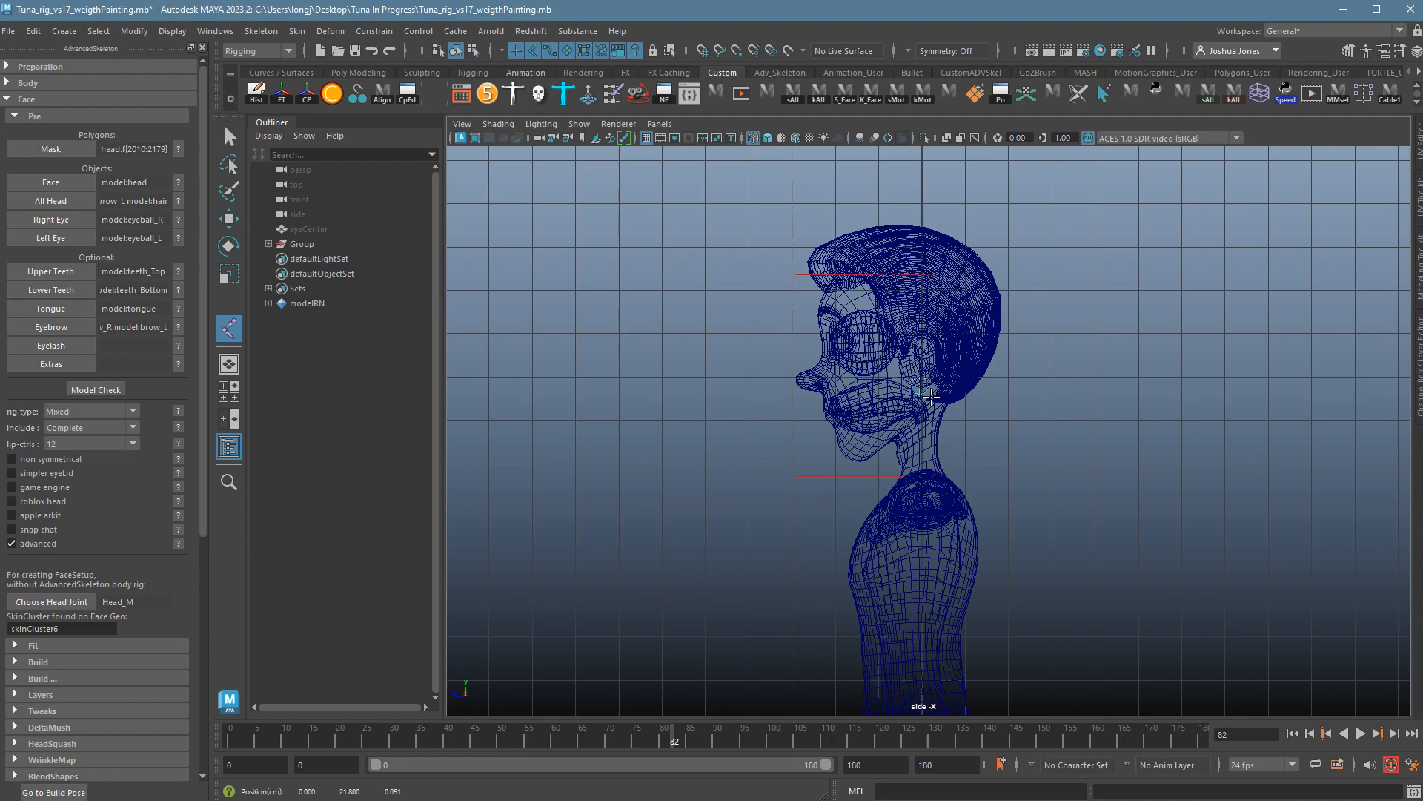
pyautogui.click(926, 394)
# Check the new joint's placement in the front and side views using wireframe.
pyautogui.press('space')
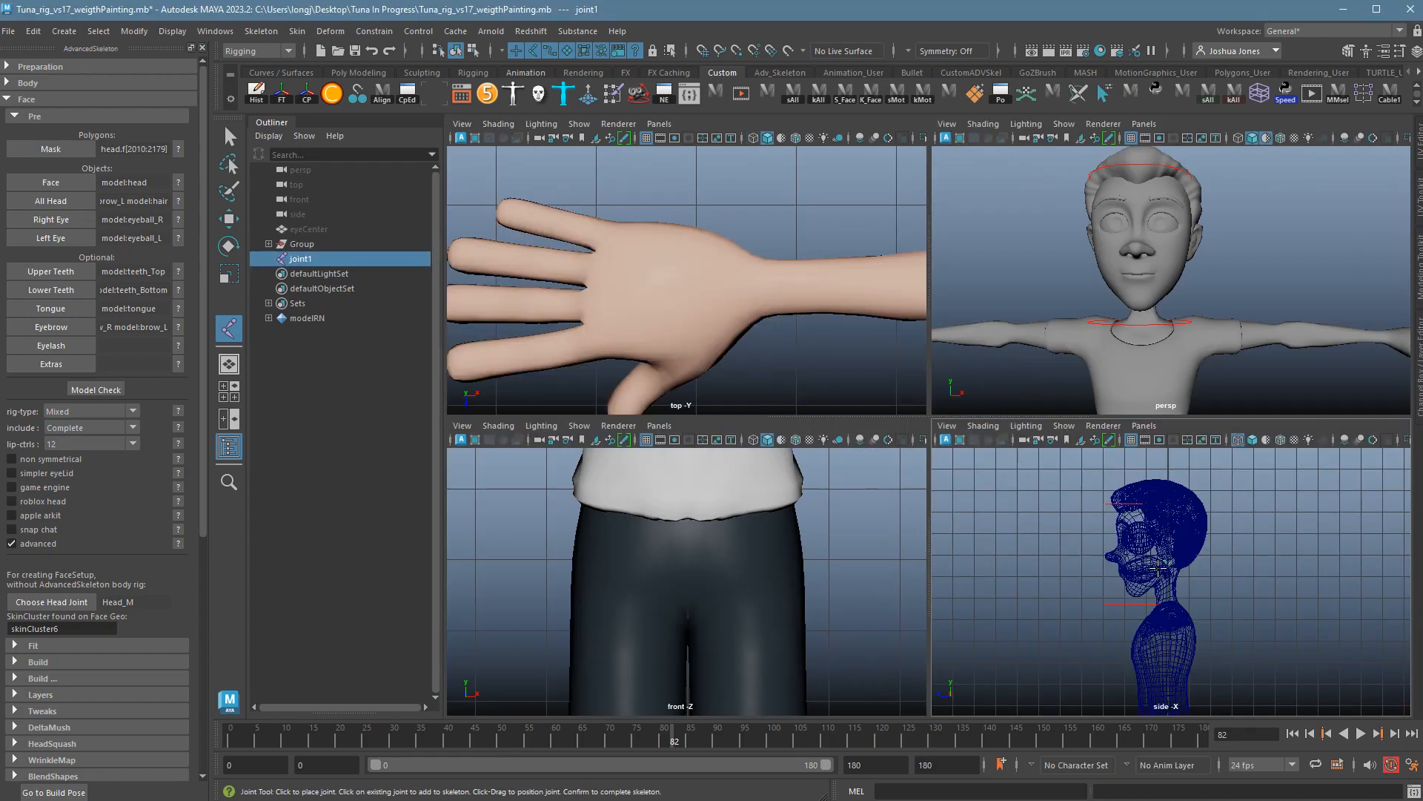
pyautogui.press('space')
pyautogui.press('f')
pyautogui.press('4')
pyautogui.keyDown('alt'); pyautogui.moveTo(909, 512); pyautogui.dragTo(945, 436, button='right'); pyautogui.keyUp('alt')
pyautogui.press('space')
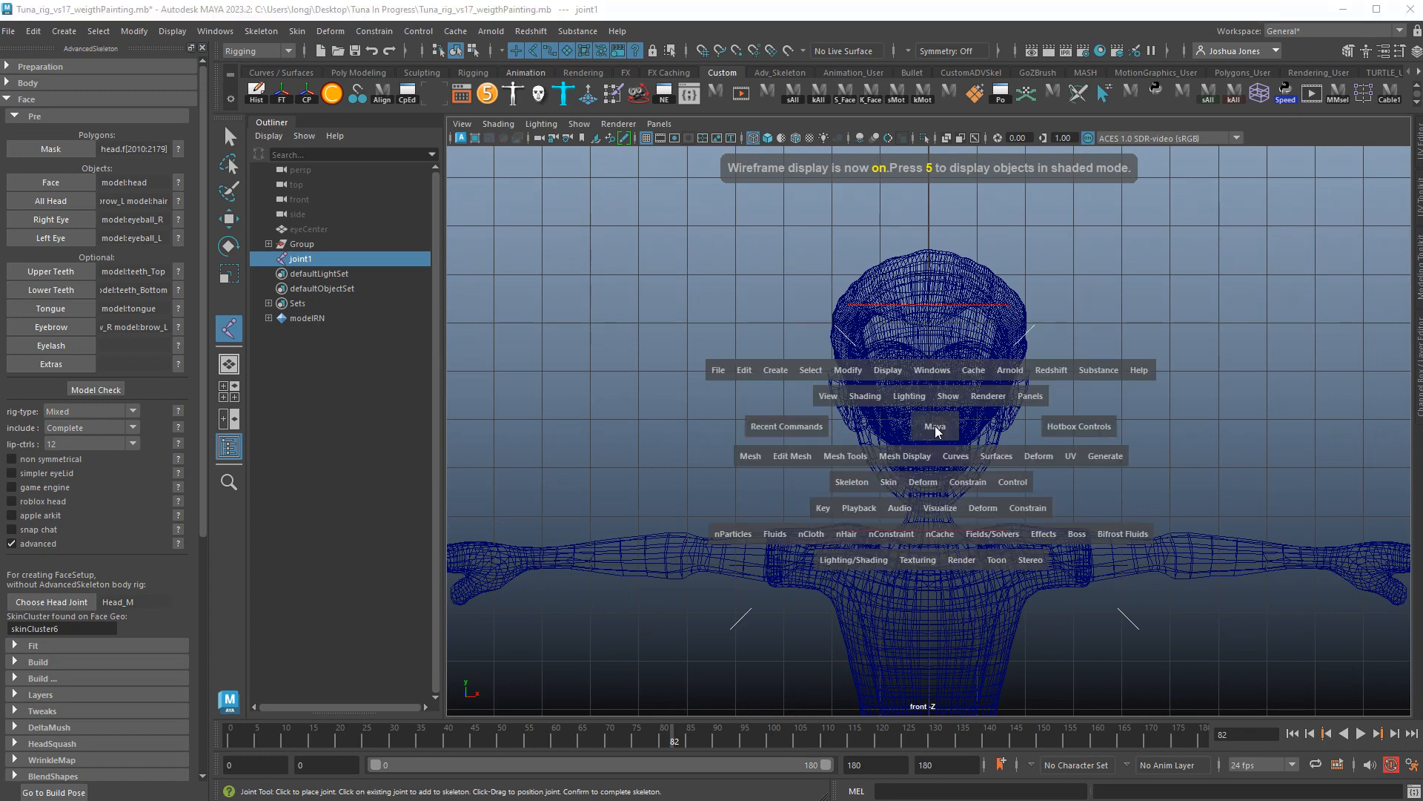
pyautogui.press('space')
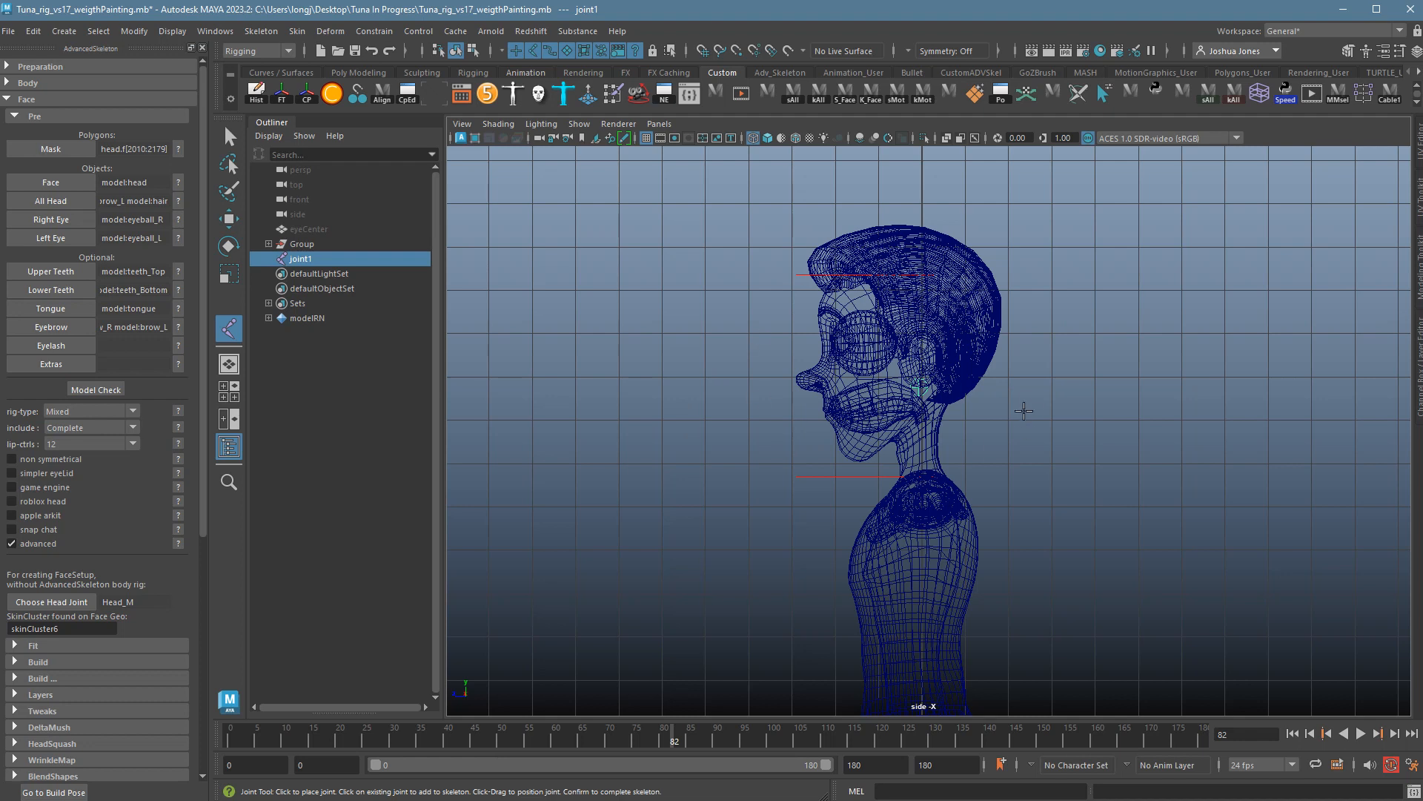
# Return to the Select Tool, uncheck advanced, and open Tuna_rig_vs18_faceRig_vs01_pre.mb.
pyautogui.press('q')
pyautogui.moveTo(769, 246); pyautogui.dragTo(1093, 472)
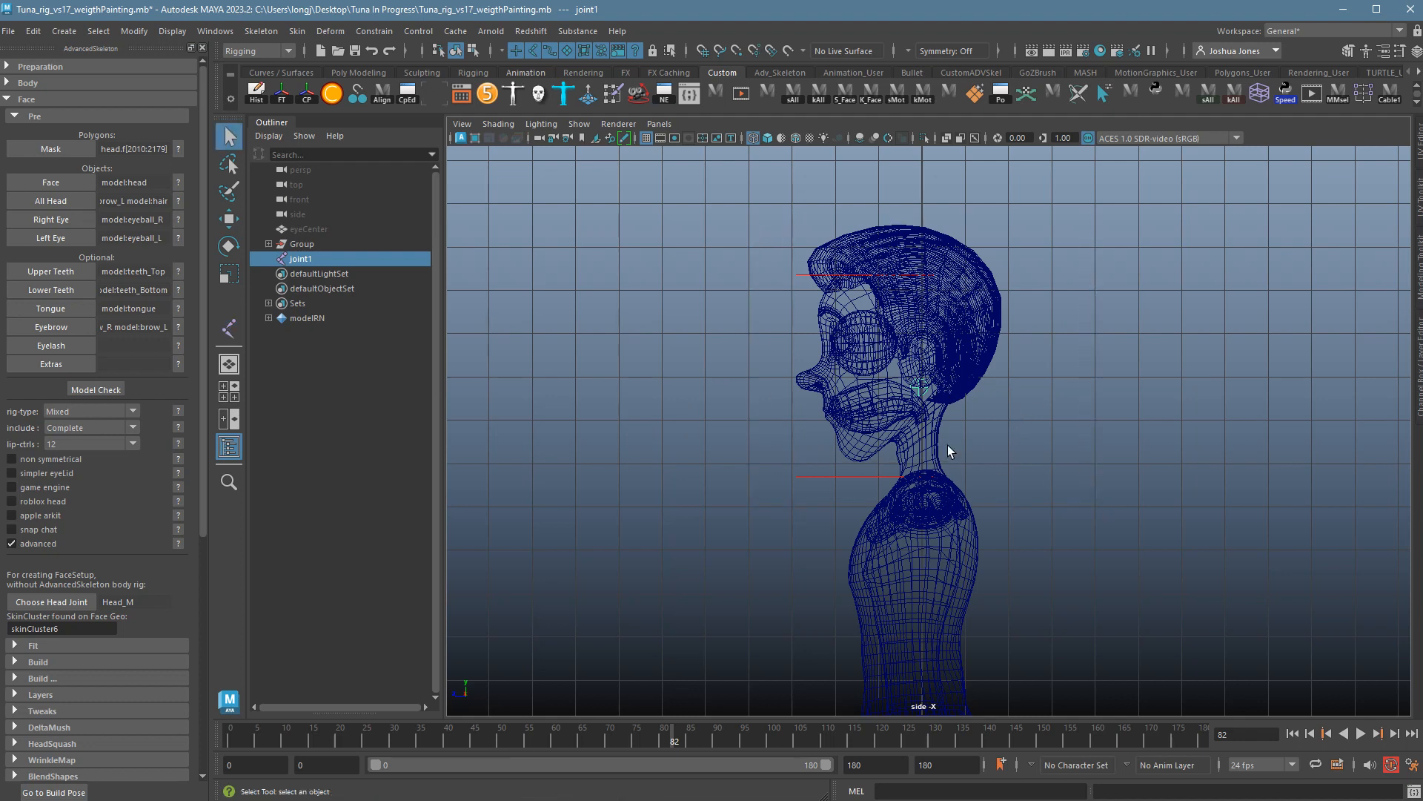
pyautogui.click(31, 545)
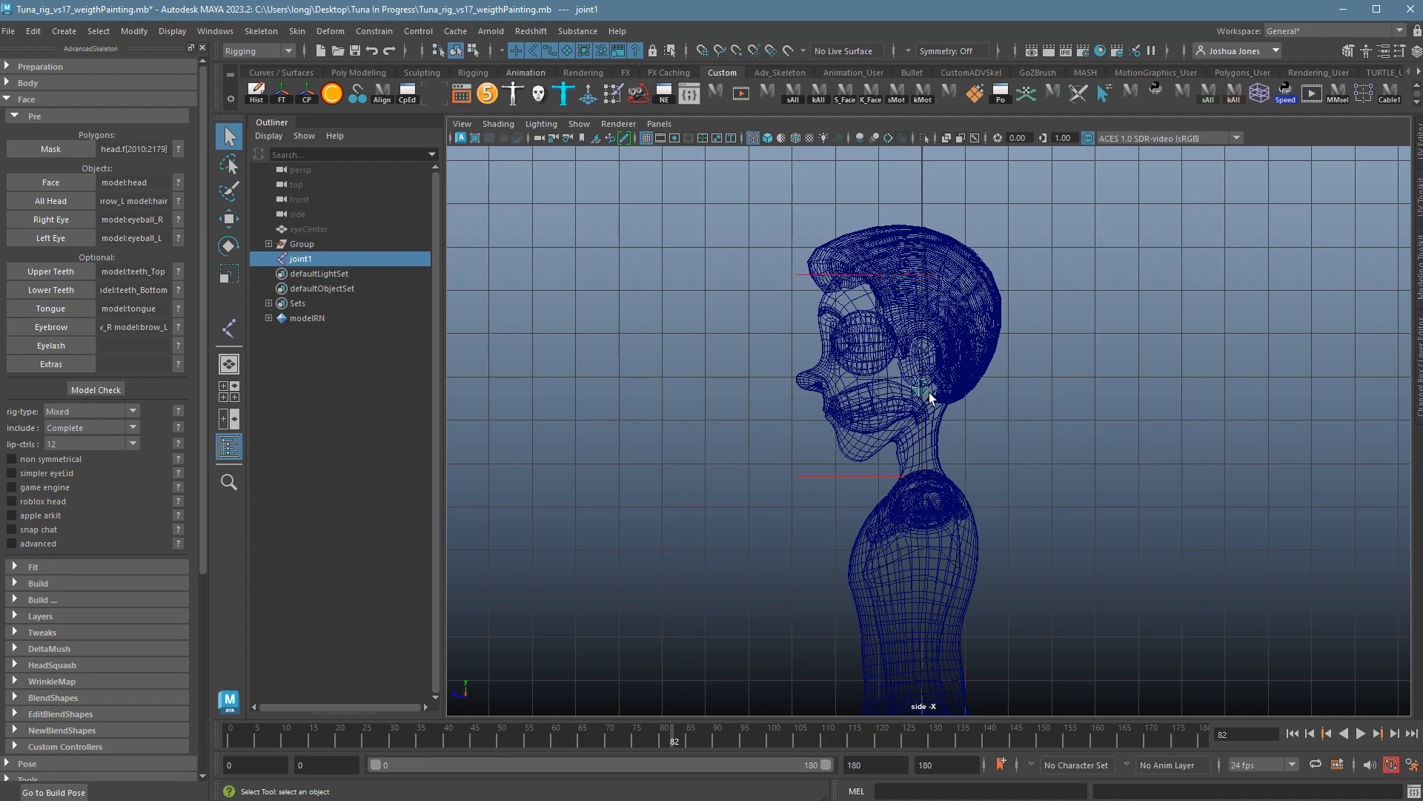
pyautogui.press('space')
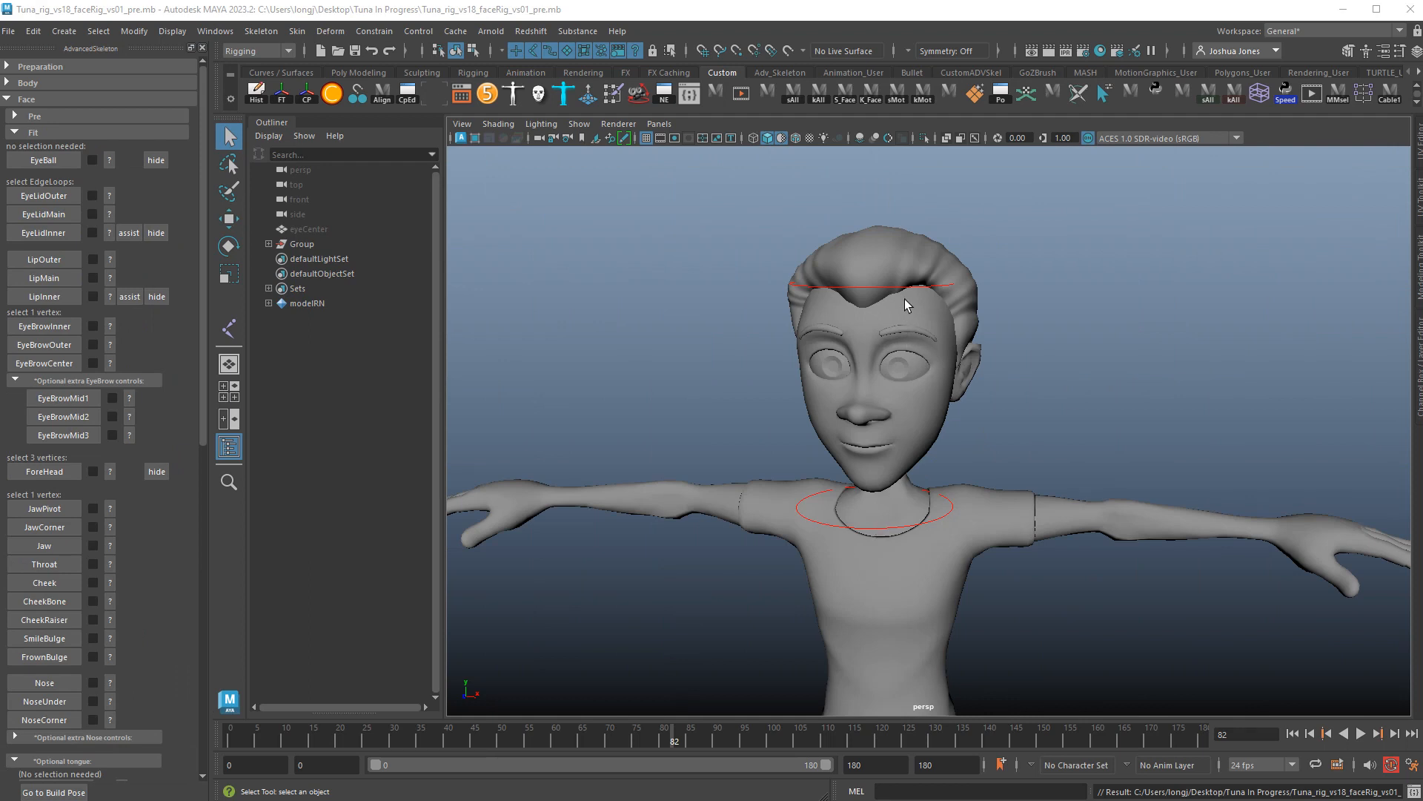
# Toggle the Pre section and view the EyeBall fit placement help image.
pyautogui.click(52, 117)
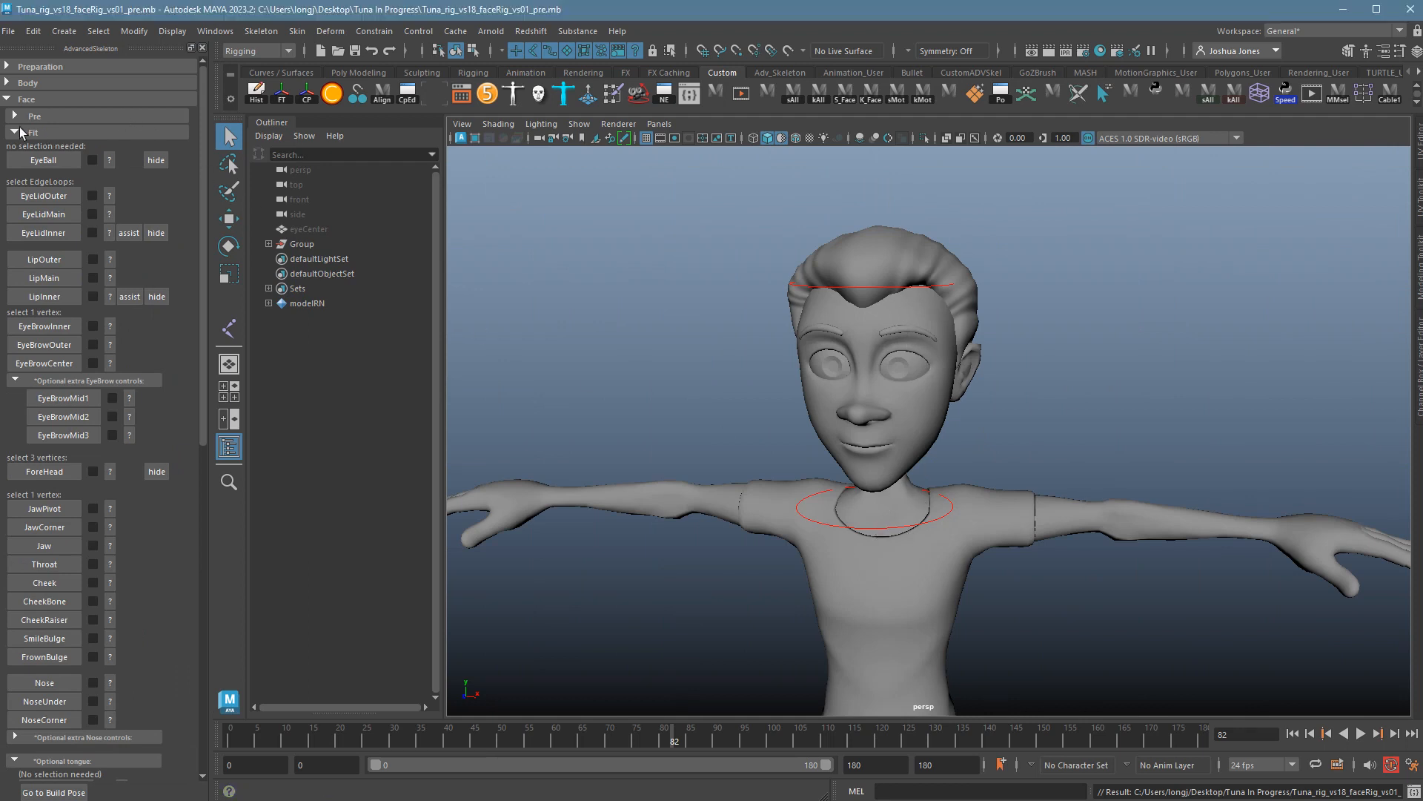
pyautogui.click(20, 119)
pyautogui.click(112, 165)
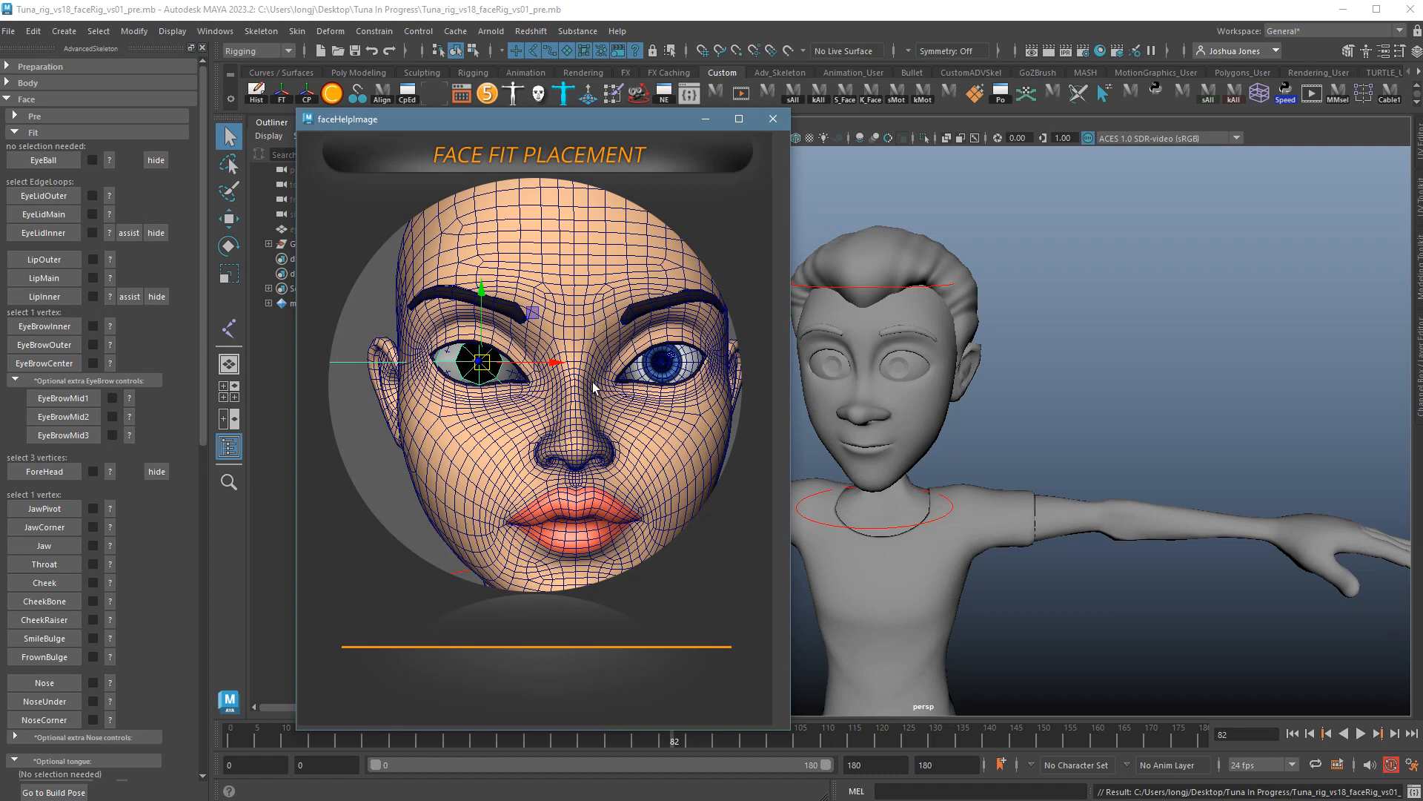
pyautogui.click(772, 118)
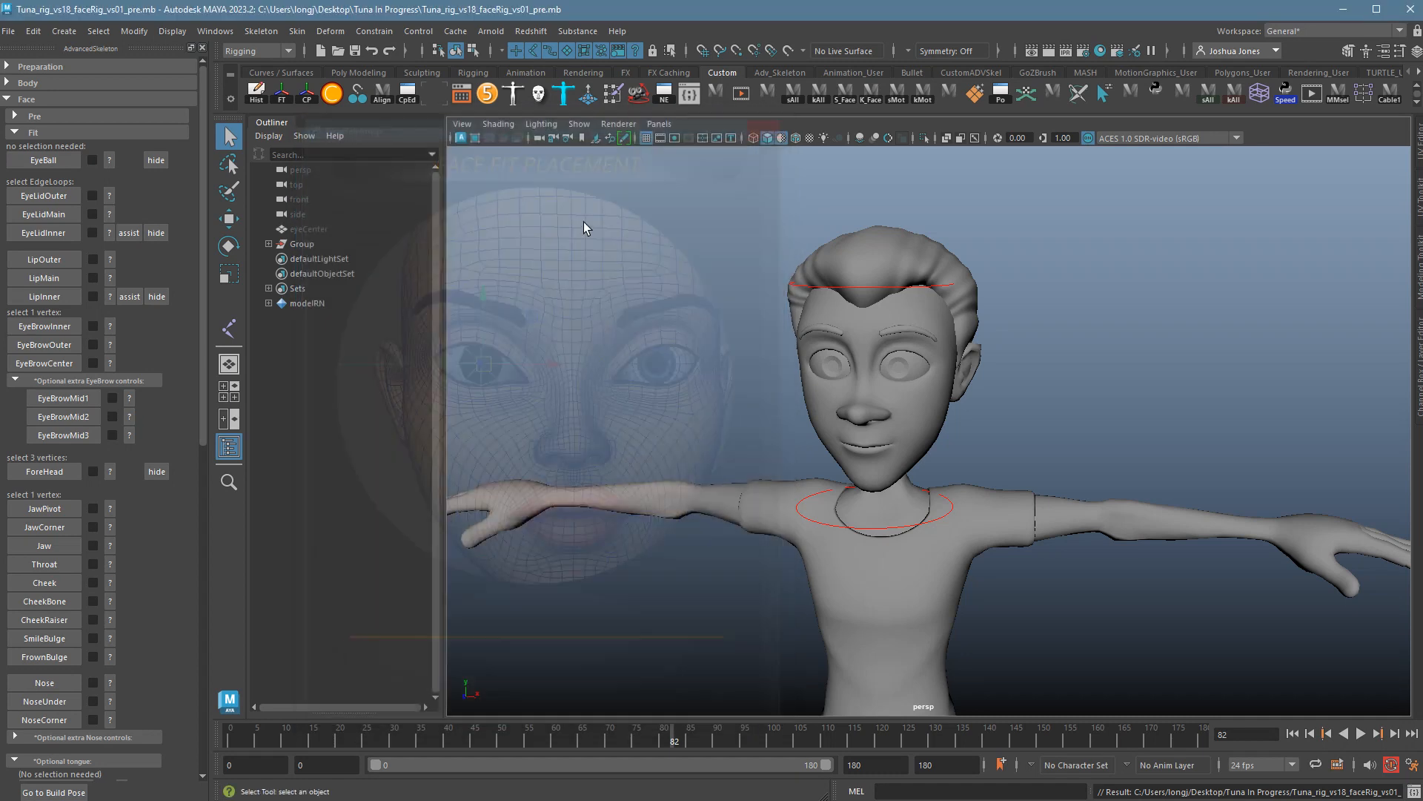
pyautogui.click(116, 511)
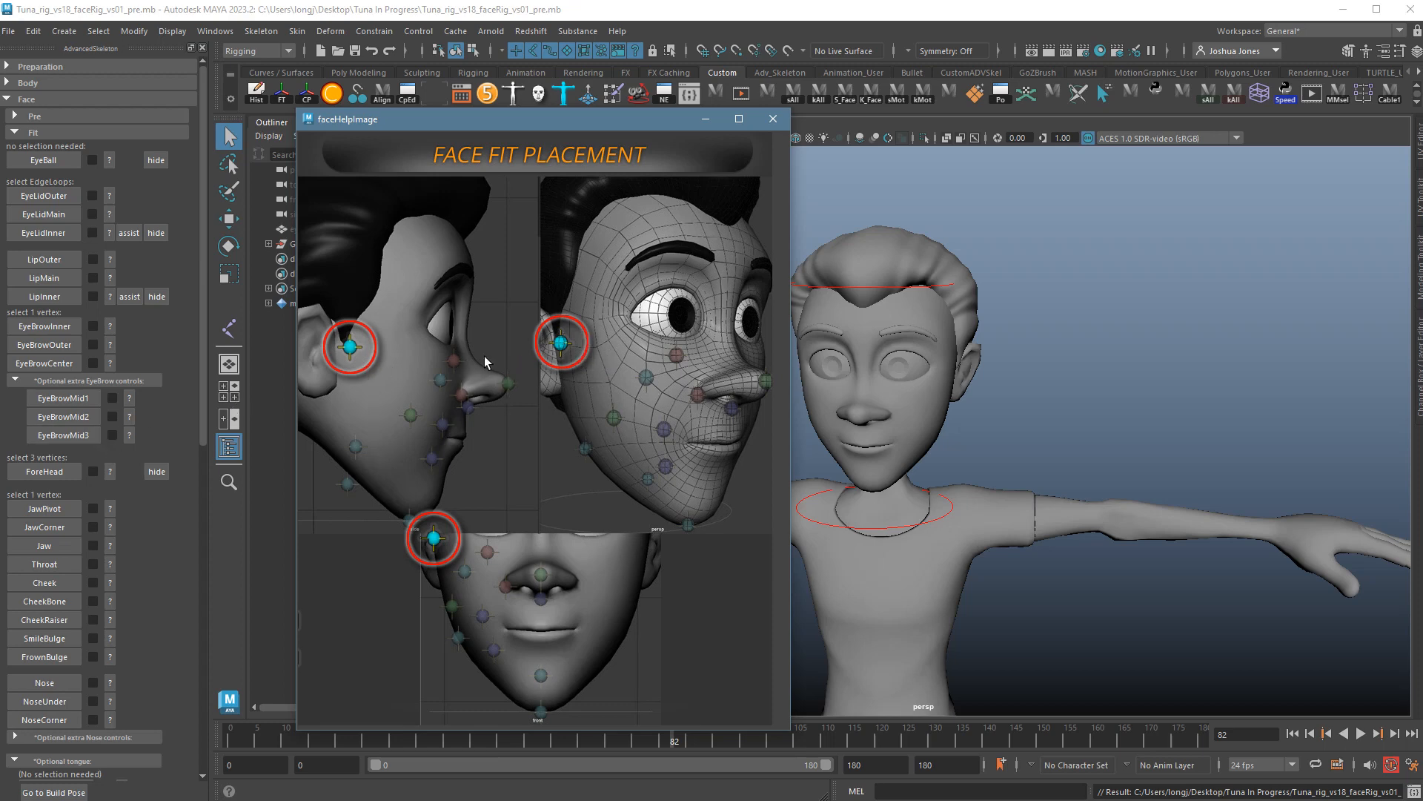
pyautogui.click(783, 123)
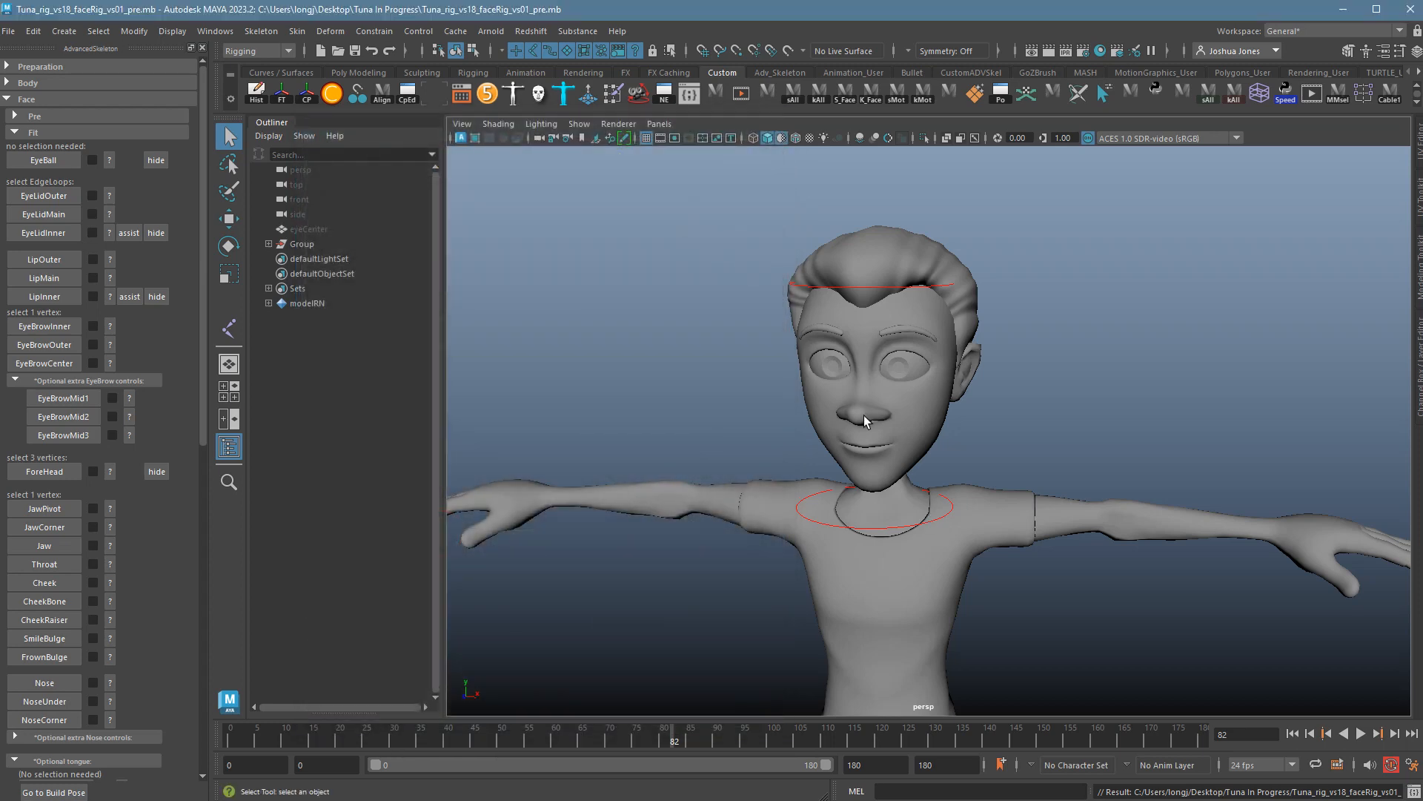
# Frame the head, enable Wireframe on Shaded, and reopen the EyeBall help.
pyautogui.keyDown('alt'); pyautogui.moveTo(864, 415); pyautogui.dragTo(1026, 458); pyautogui.keyUp('alt')
pyautogui.keyDown('alt'); pyautogui.moveTo(1026, 457); pyautogui.dragTo(1068, 454, button='right'); pyautogui.keyUp('alt')
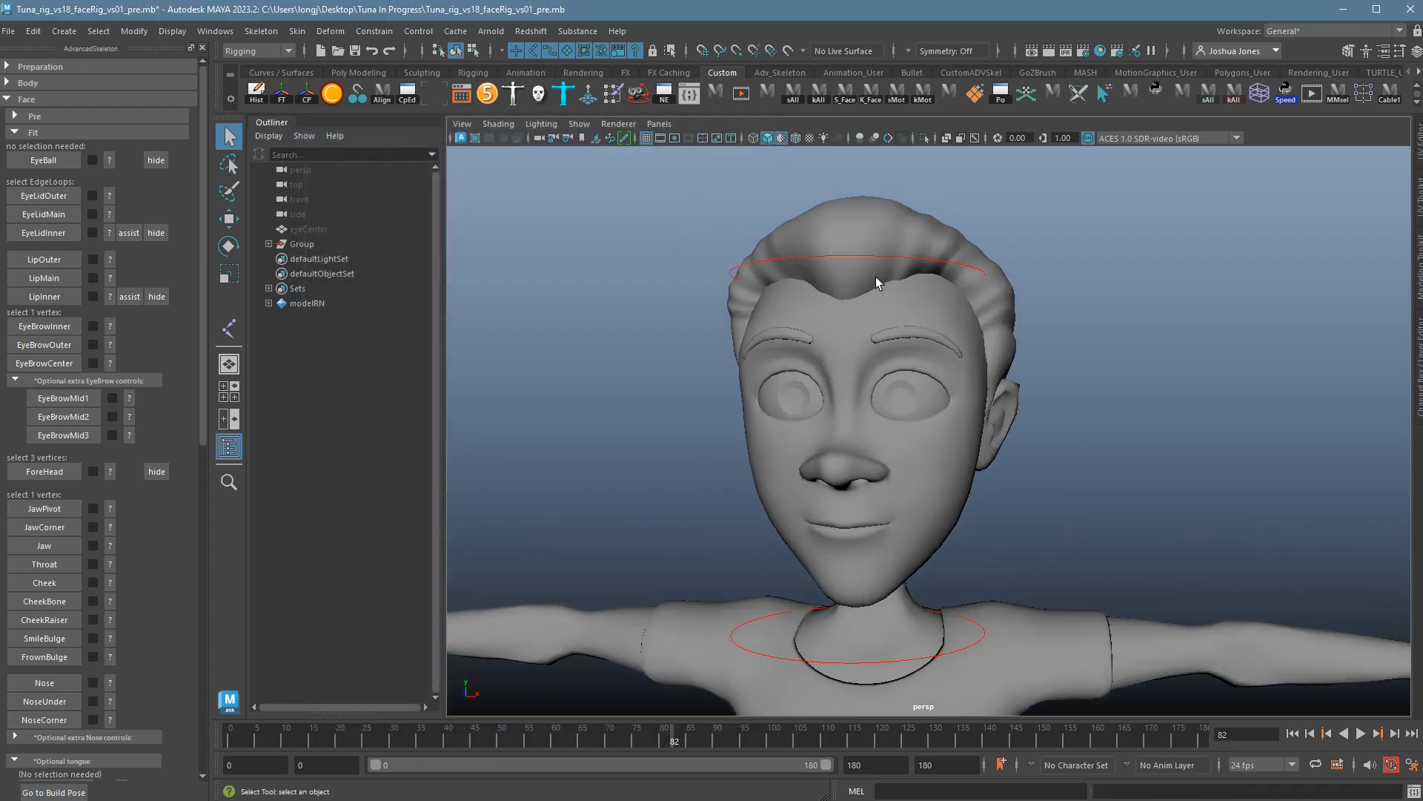
pyautogui.keyDown('alt'); pyautogui.moveTo(875, 278); pyautogui.dragTo(838, 192); pyautogui.keyUp('alt')
pyautogui.click(797, 139)
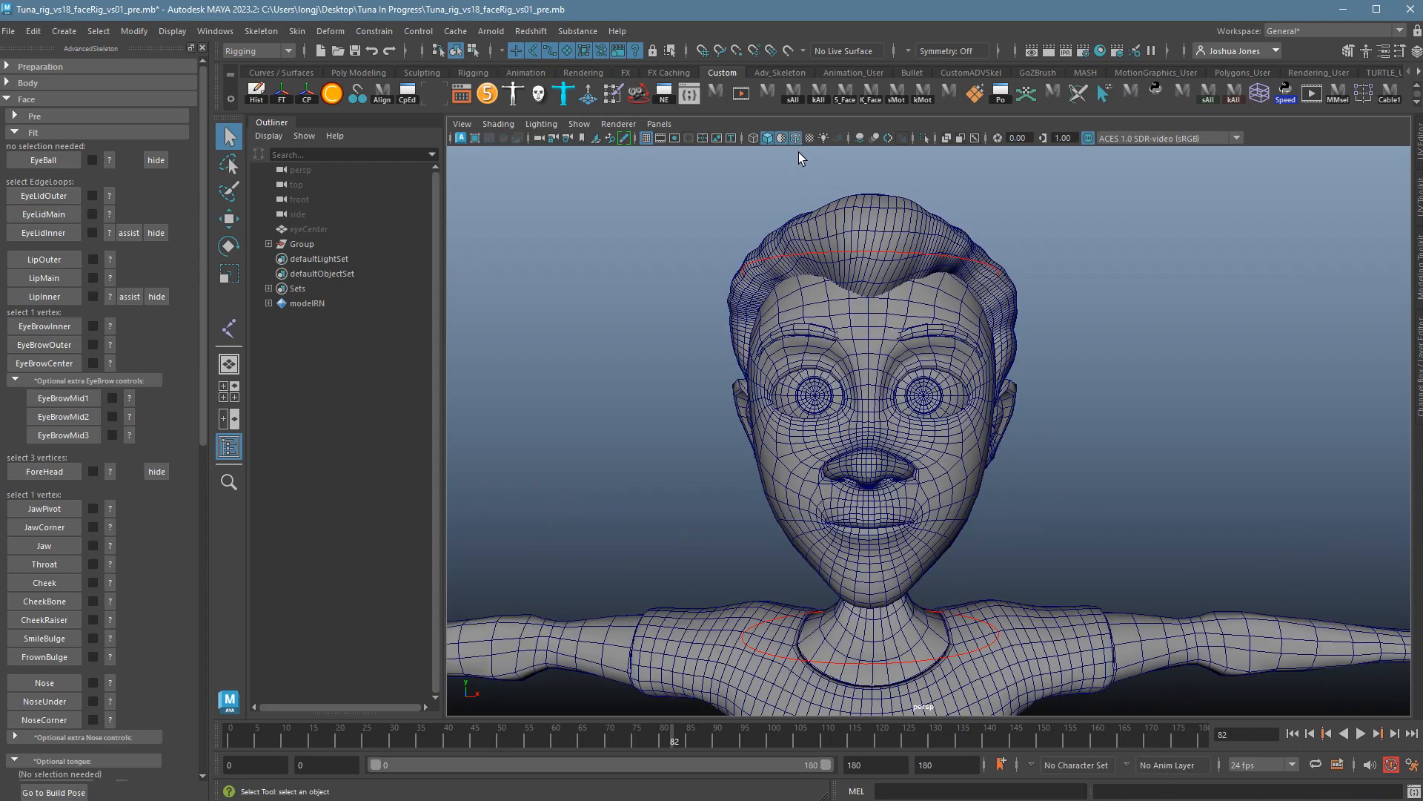
pyautogui.moveTo(839, 400)
pyautogui.keyDown('alt'); pyautogui.mouseDown()
pyautogui.moveTo(937, 398)
pyautogui.moveTo(741, 398)
pyautogui.moveTo(835, 397)
pyautogui.moveTo(906, 445)
pyautogui.moveTo(943, 436)
pyautogui.moveTo(886, 442)
pyautogui.moveTo(896, 459)
pyautogui.moveTo(905, 431)
pyautogui.mouseUp(); pyautogui.keyUp('alt')
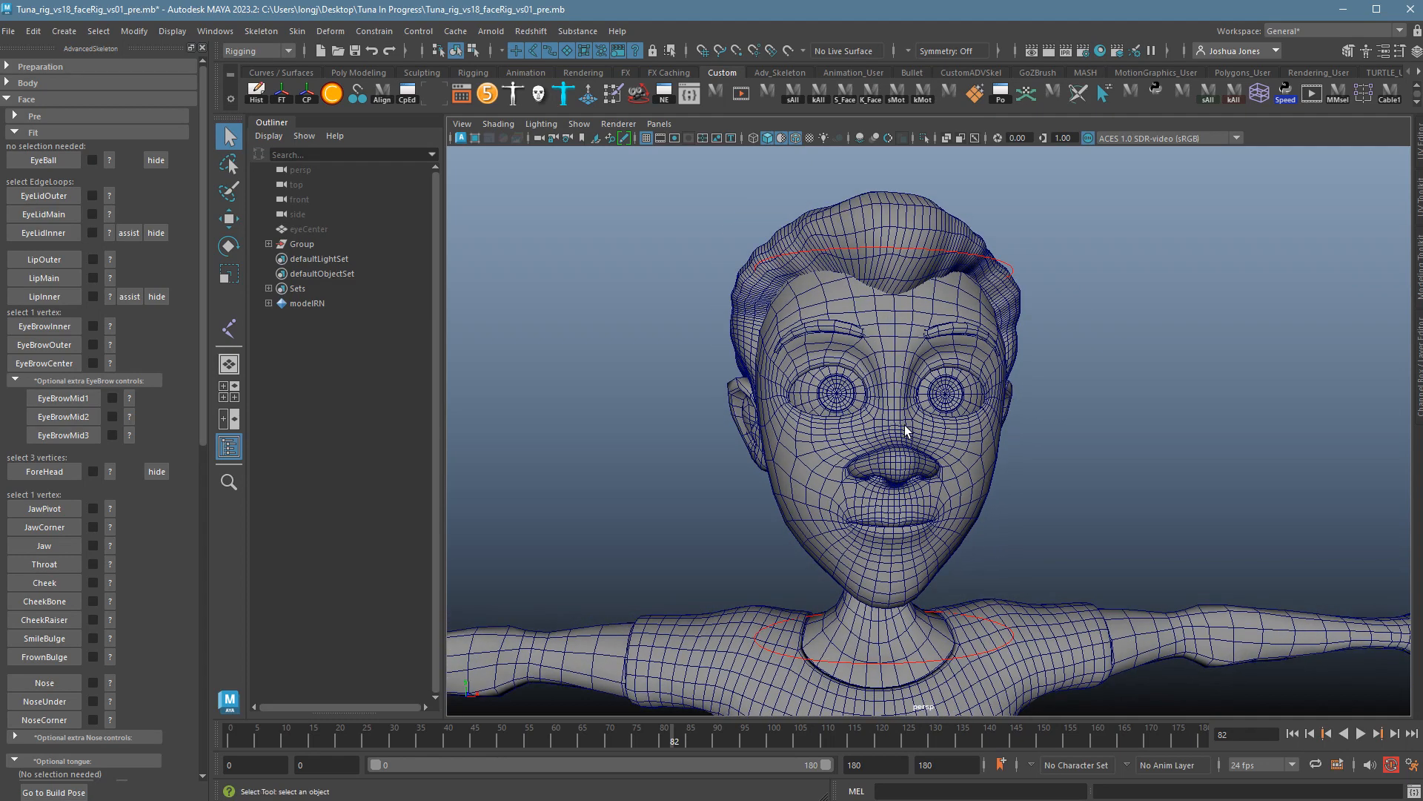
pyautogui.click(111, 162)
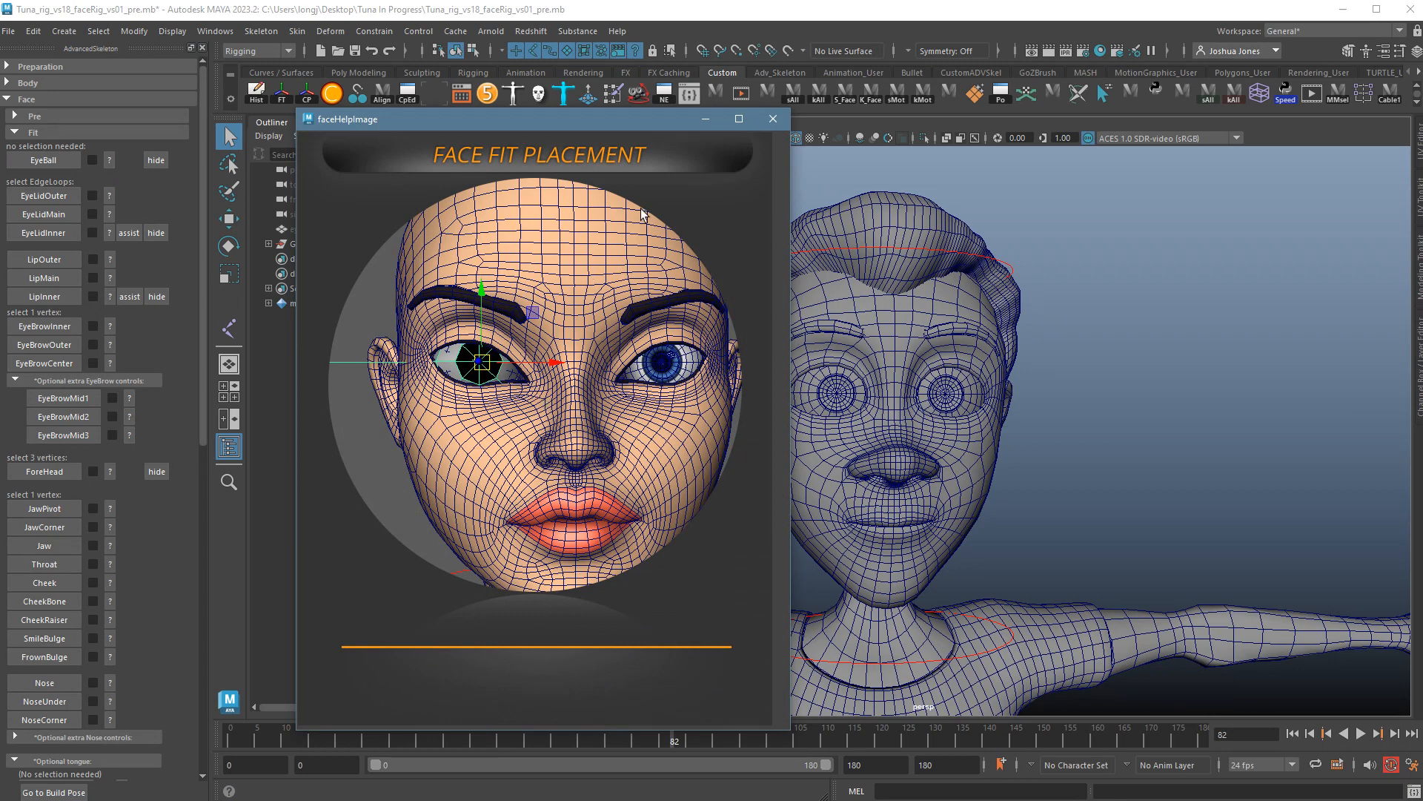
# Start the EyeBall fit, confirming replacement of the body-setup eyes.
pyautogui.click(773, 118)
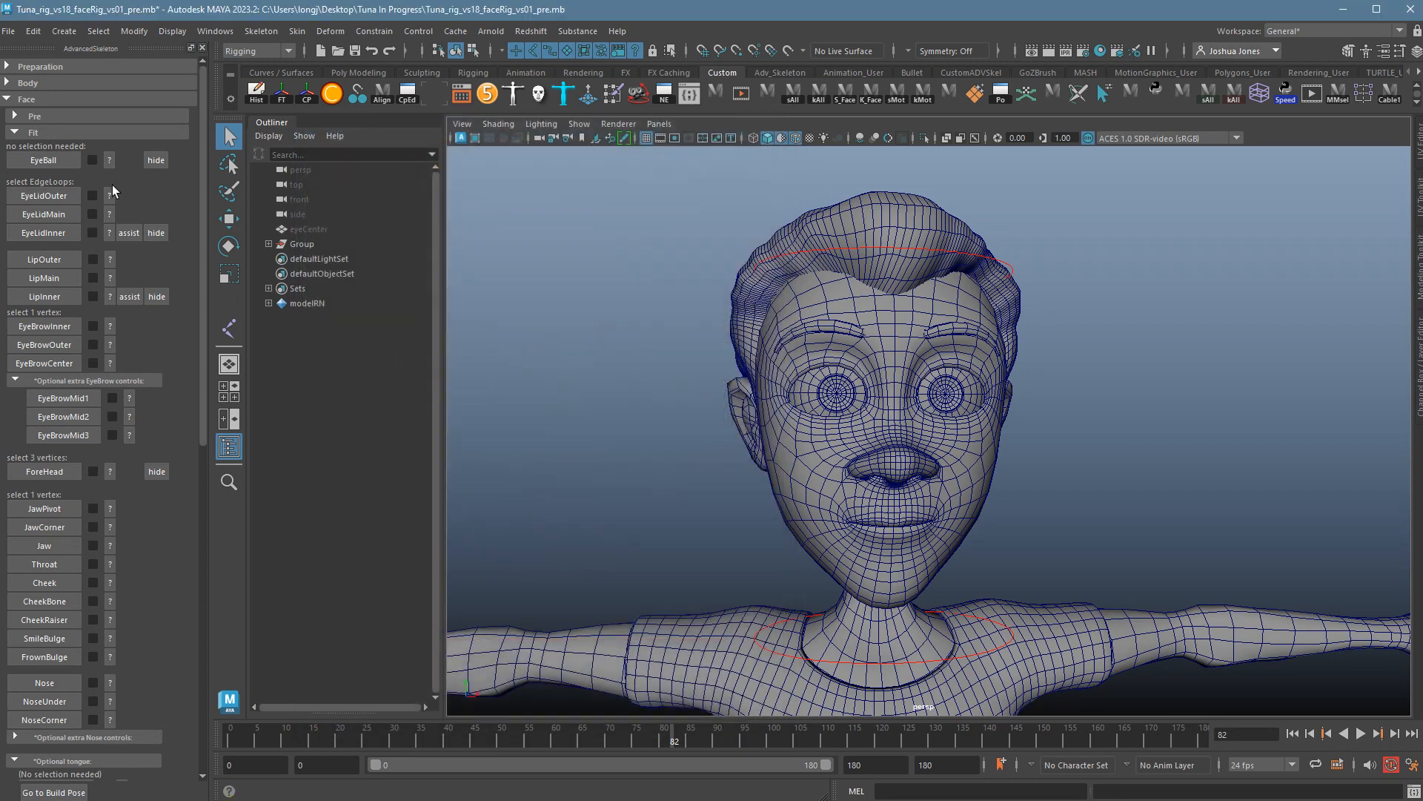
pyautogui.click(39, 165)
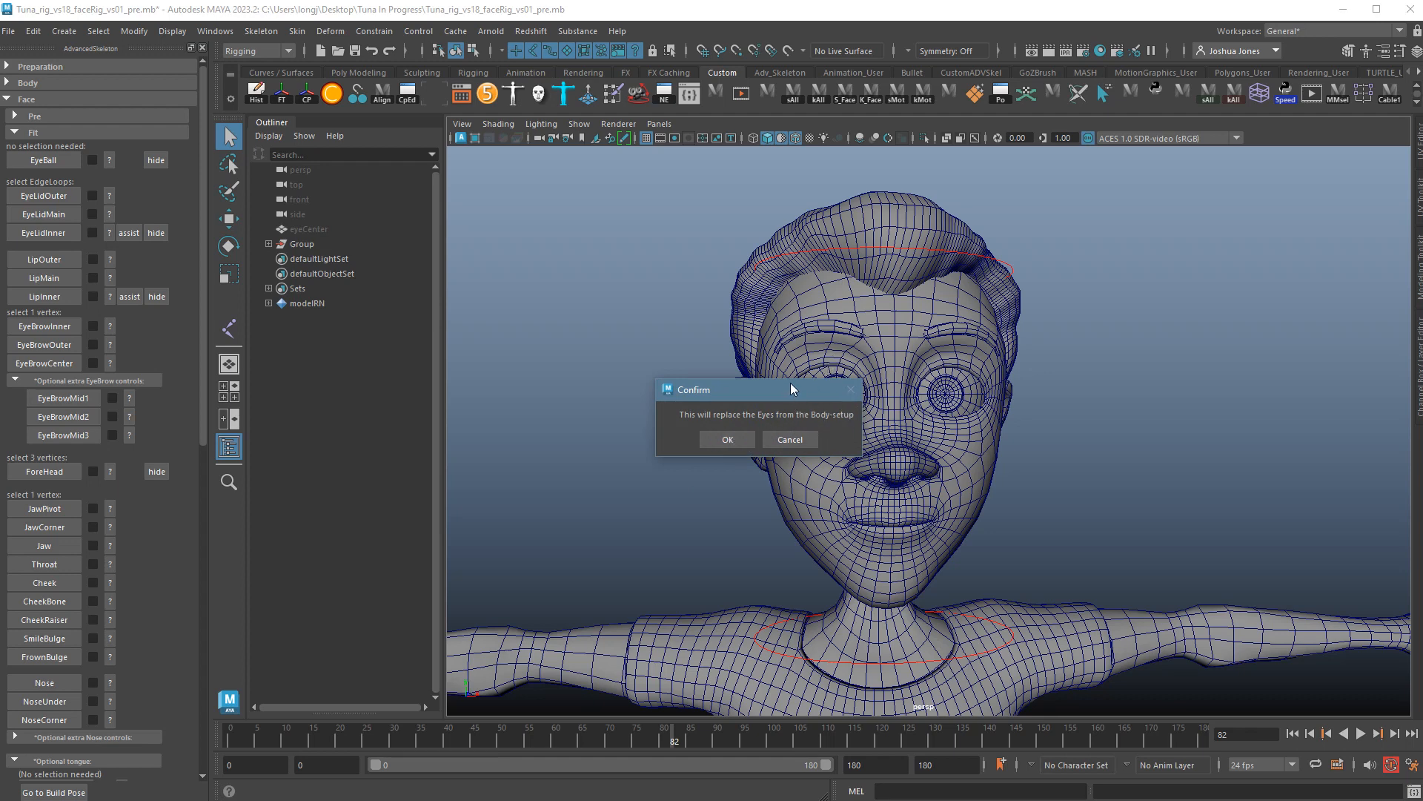
pyautogui.click(724, 438)
# Rotate the FitEyeBall sphere slightly to match the eye, checking it in wireframe.
pyautogui.moveTo(1081, 536)
pyautogui.keyDown('alt'); pyautogui.mouseDown()
pyautogui.moveTo(1045, 548)
pyautogui.moveTo(1081, 547)
pyautogui.mouseUp(); pyautogui.keyUp('alt')
pyautogui.keyDown('alt'); pyautogui.moveTo(1081, 547); pyautogui.dragTo(1102, 519, button='right'); pyautogui.keyUp('alt')
pyautogui.keyDown('alt'); pyautogui.moveTo(1101, 518); pyautogui.dragTo(1096, 531); pyautogui.keyUp('alt')
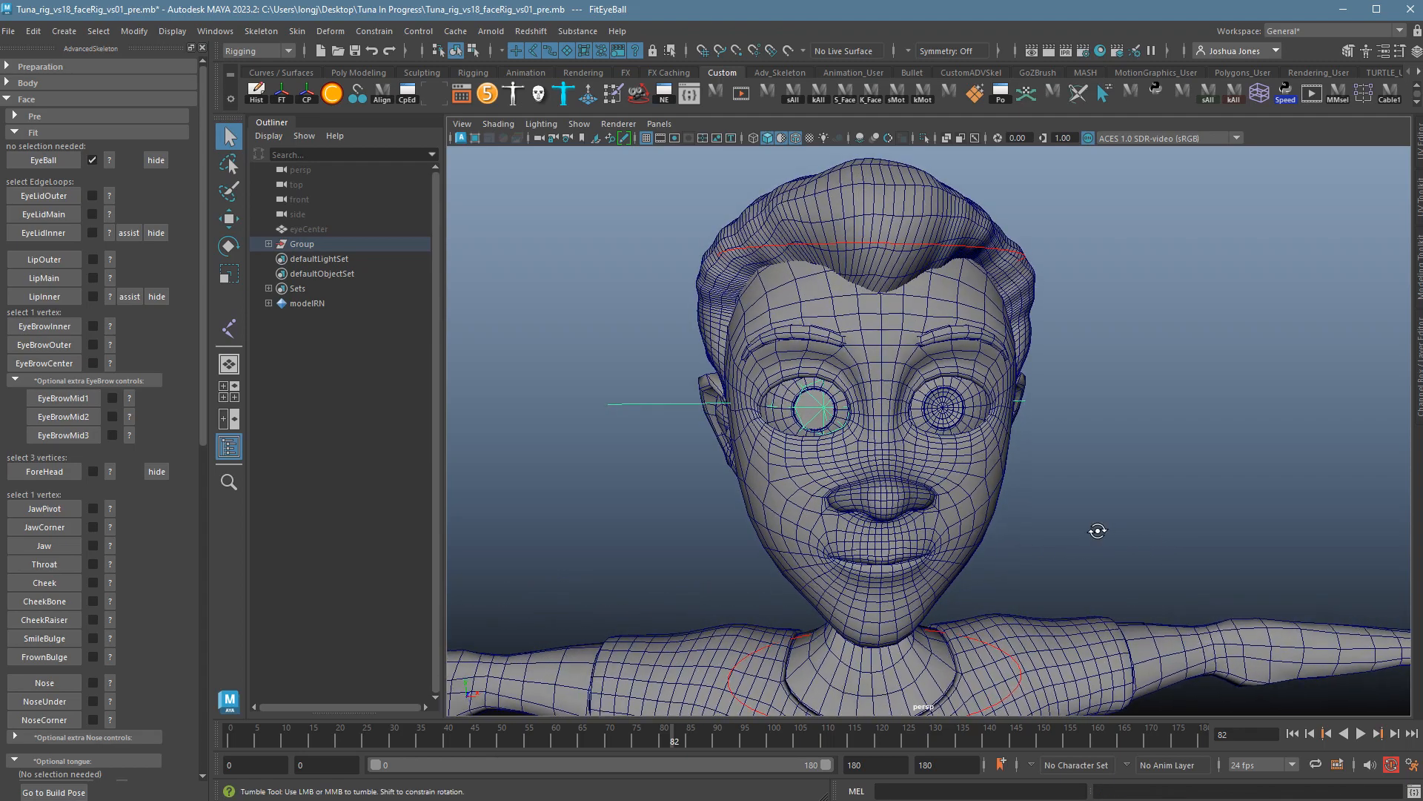
pyautogui.keyDown('alt'); pyautogui.moveTo(1096, 531); pyautogui.dragTo(1292, 531, button='right'); pyautogui.keyUp('alt')
pyautogui.keyDown('alt'); pyautogui.moveTo(1174, 514); pyautogui.dragTo(1210, 557, button='middle'); pyautogui.keyUp('alt')
pyautogui.keyDown('alt'); pyautogui.moveTo(1070, 533); pyautogui.dragTo(1041, 566); pyautogui.keyUp('alt')
pyautogui.press('4')
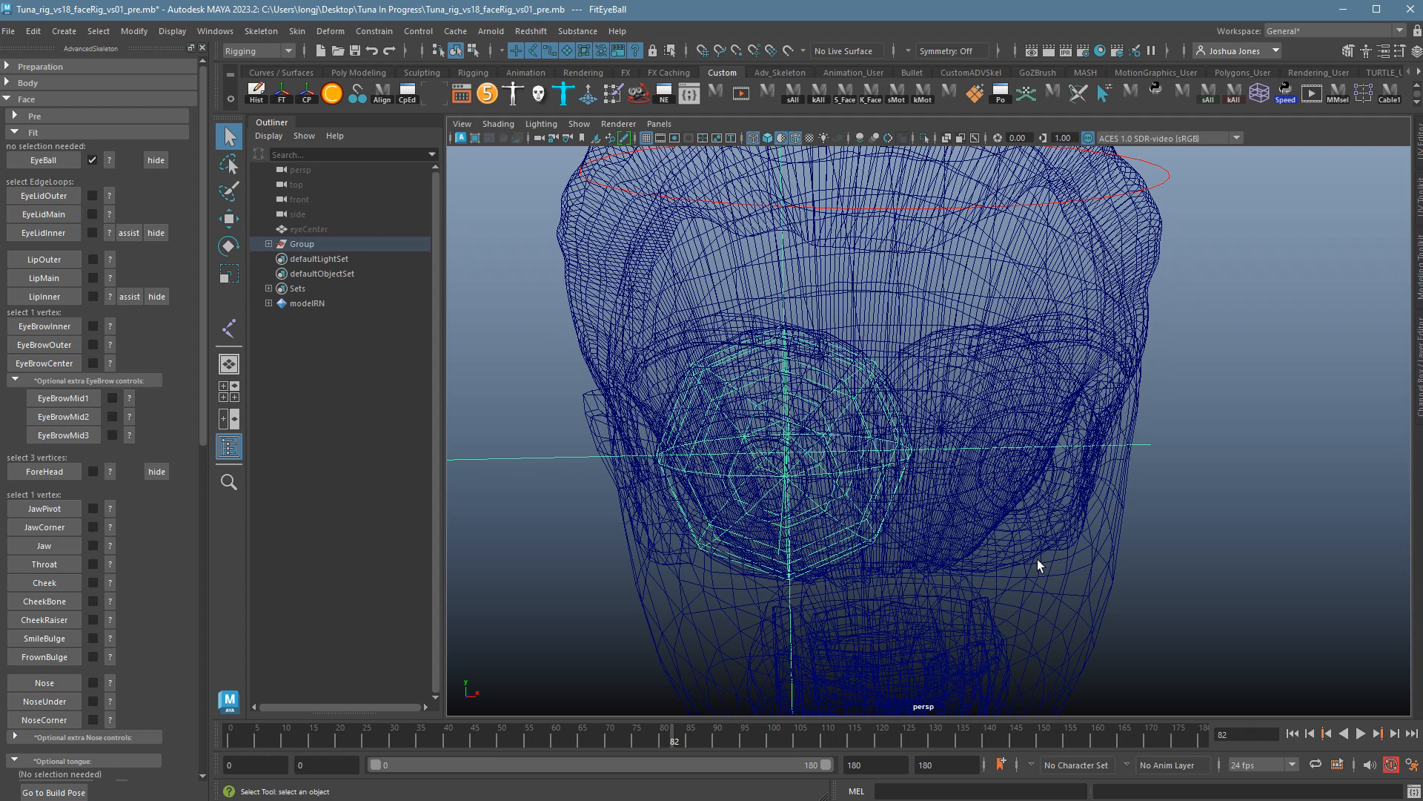
pyautogui.press('5')
pyautogui.press('e')
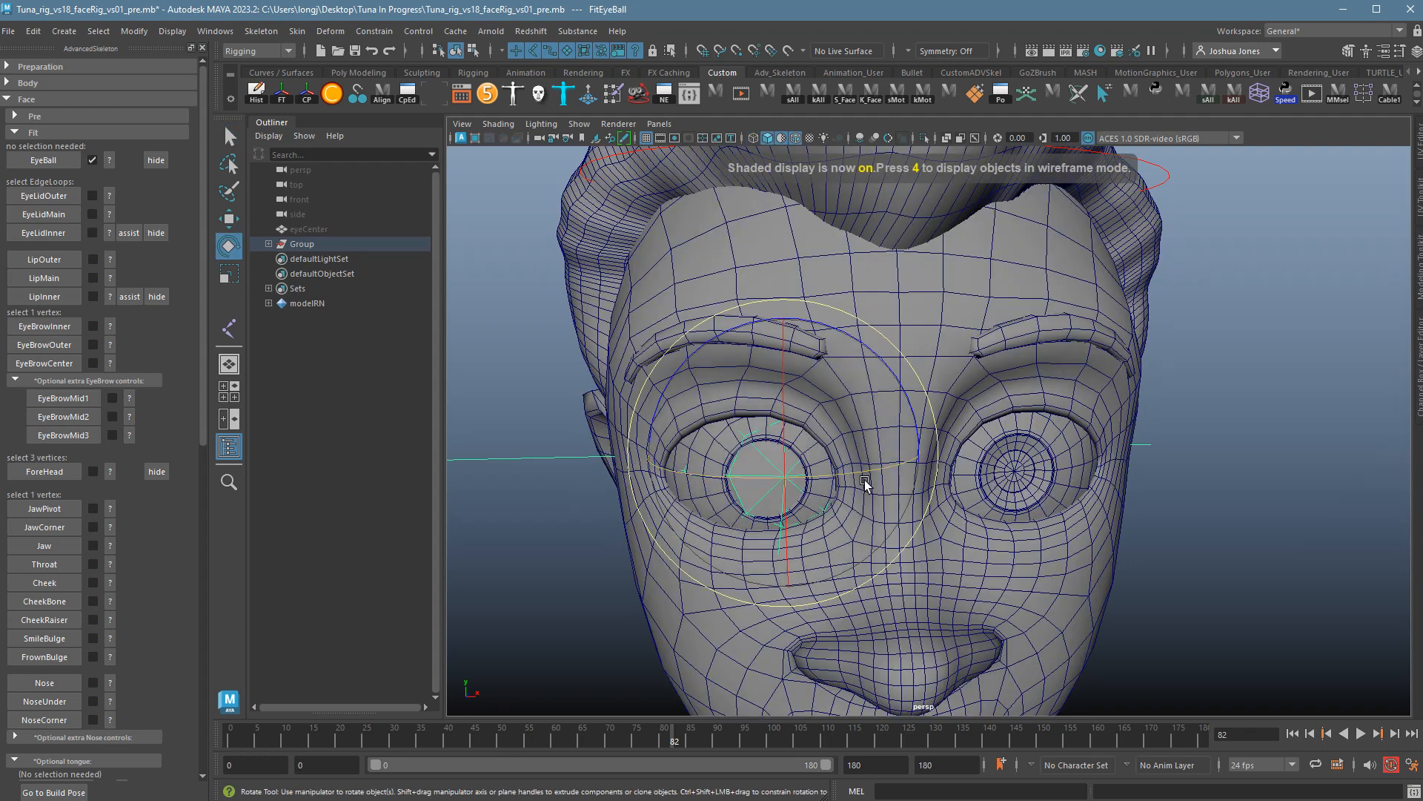
pyautogui.moveTo(864, 479)
pyautogui.mouseDown()
pyautogui.moveTo(848, 479)
pyautogui.moveTo(856, 521)
pyautogui.moveTo(860, 502)
pyautogui.moveTo(820, 477)
pyautogui.moveTo(841, 511)
pyautogui.moveTo(889, 500)
pyautogui.moveTo(867, 506)
pyautogui.mouseUp()
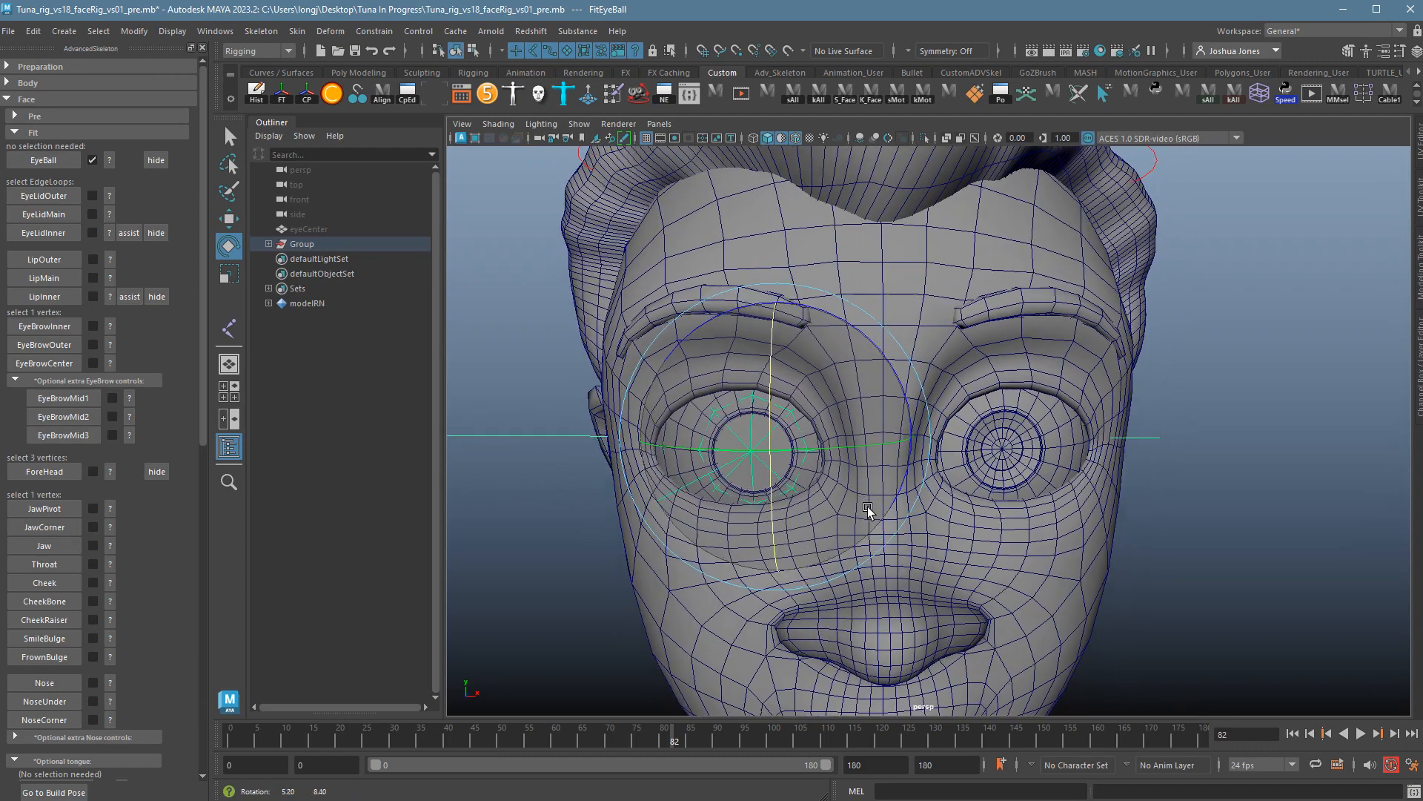
# Hide the eye fit sphere, then select and deselect eyeCenter.
pyautogui.click(545, 342)
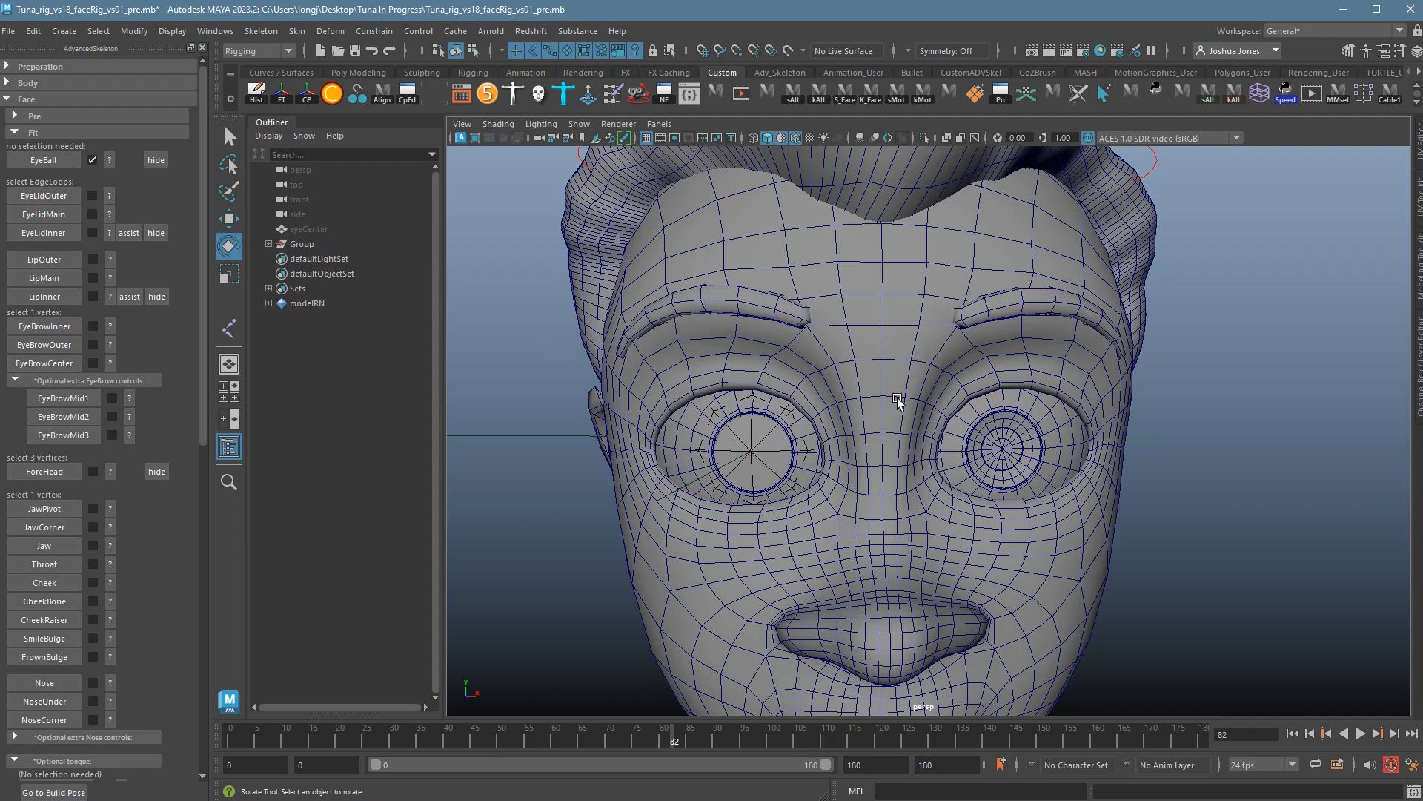
pyautogui.scroll(3, 899, 402)
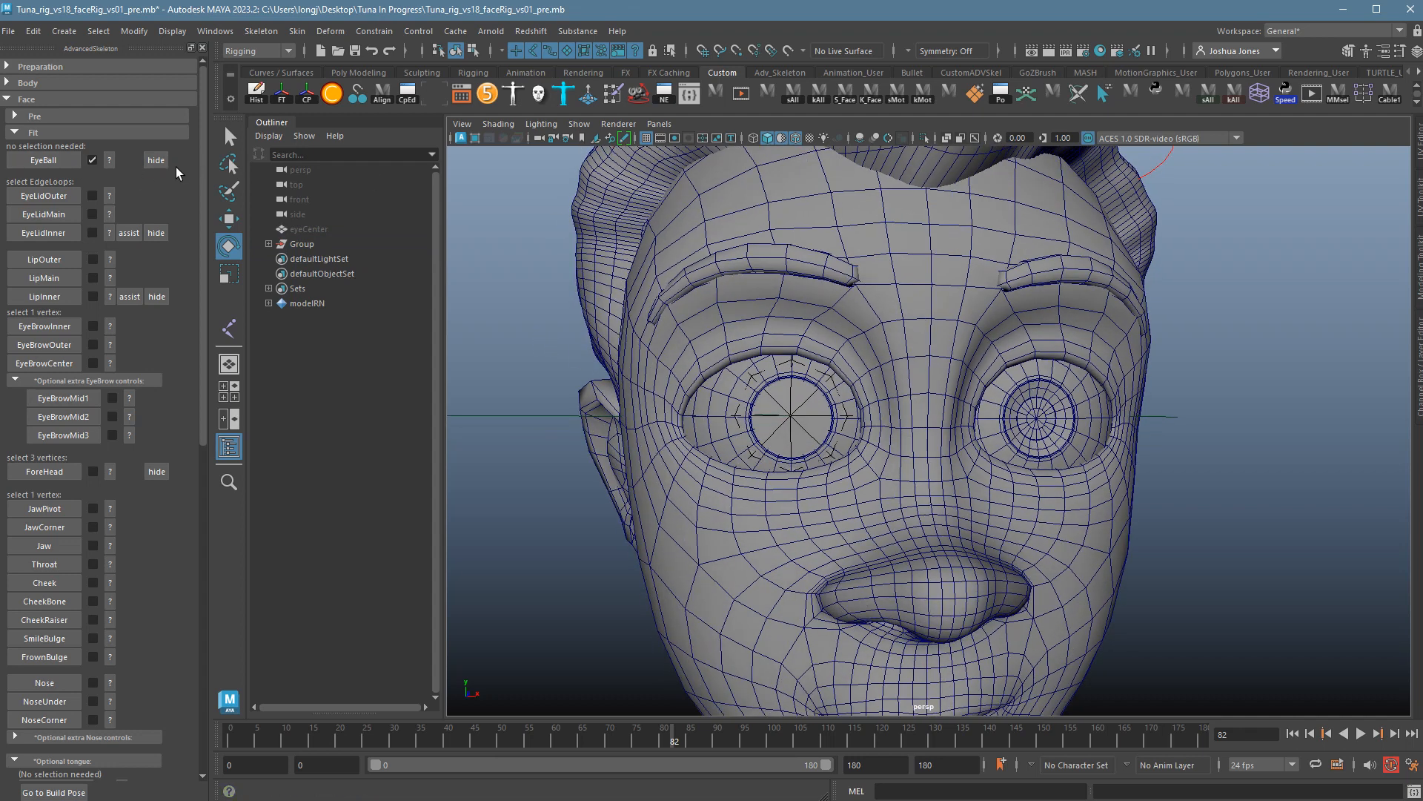
pyautogui.click(165, 162)
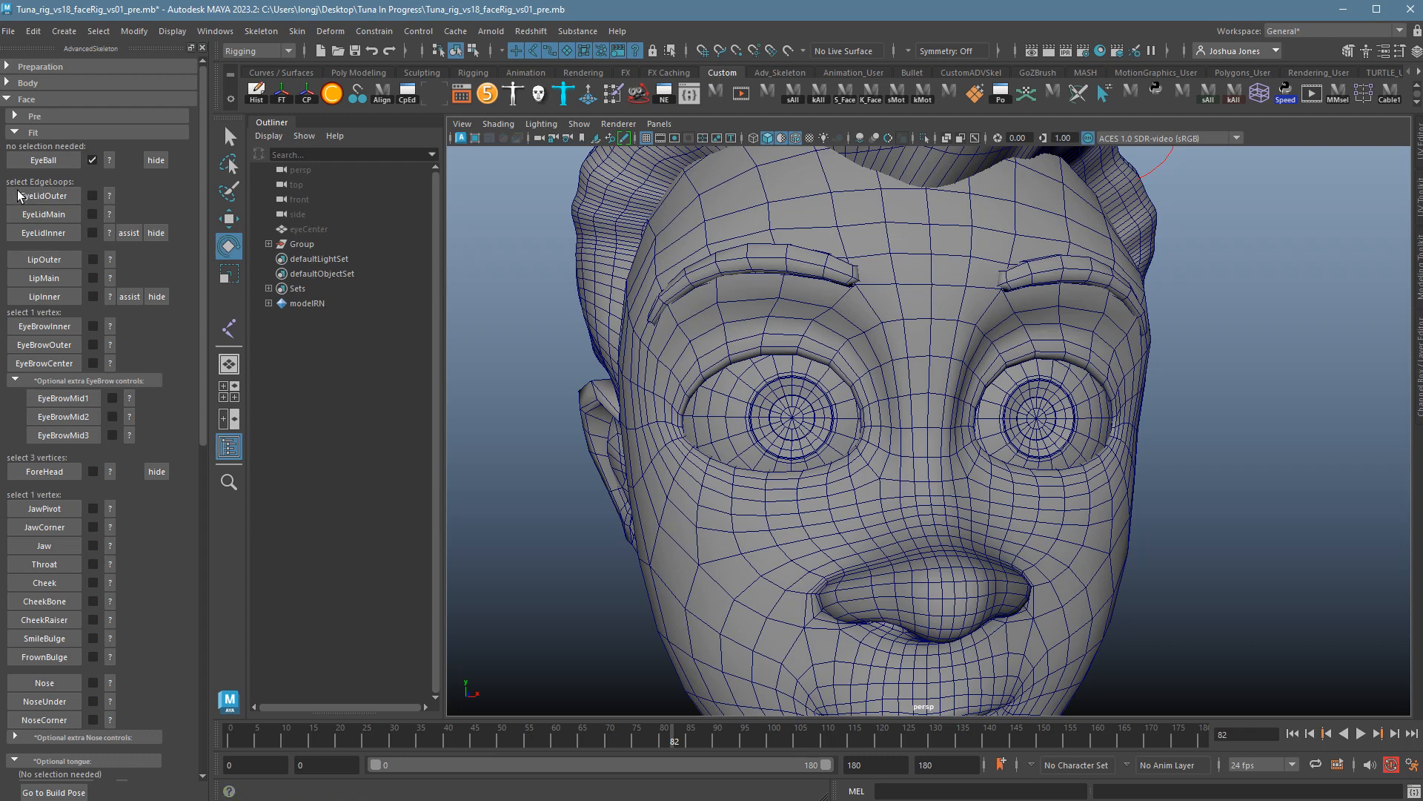
pyautogui.click(317, 231)
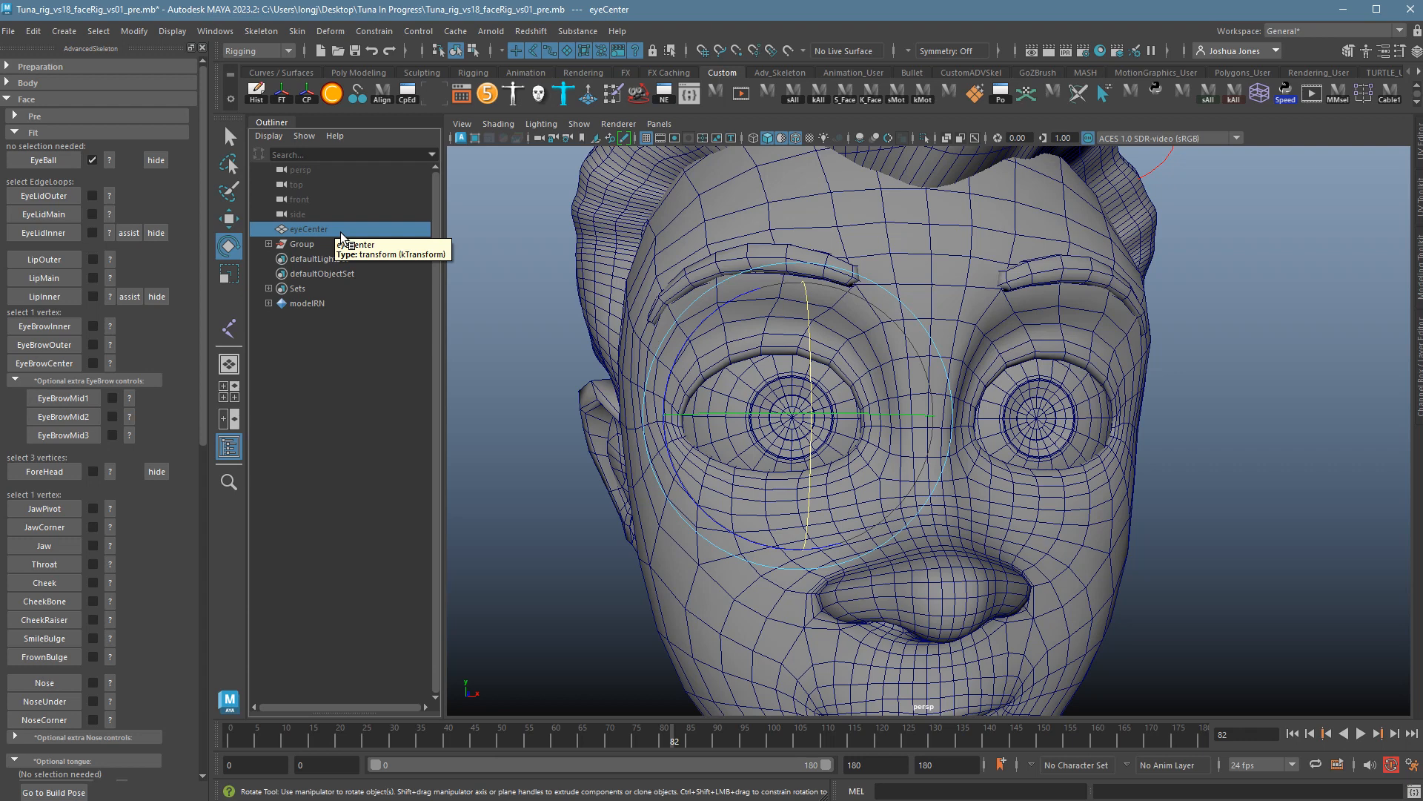
pyautogui.click(514, 200)
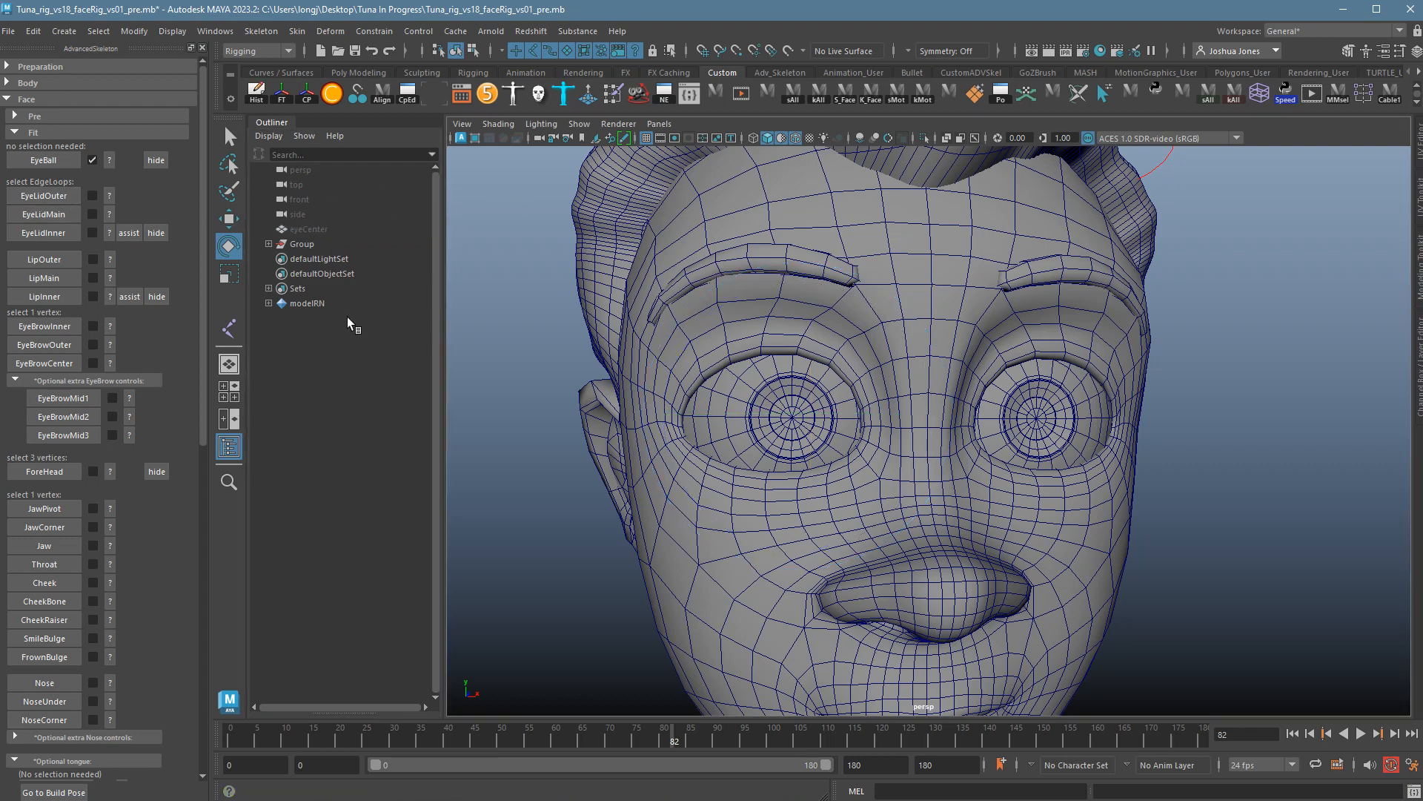
# Study the outer eyelid loop help and show the channel and layer panel.
pyautogui.scroll(5, 786, 427)
pyautogui.scroll(-5, 1047, 359)
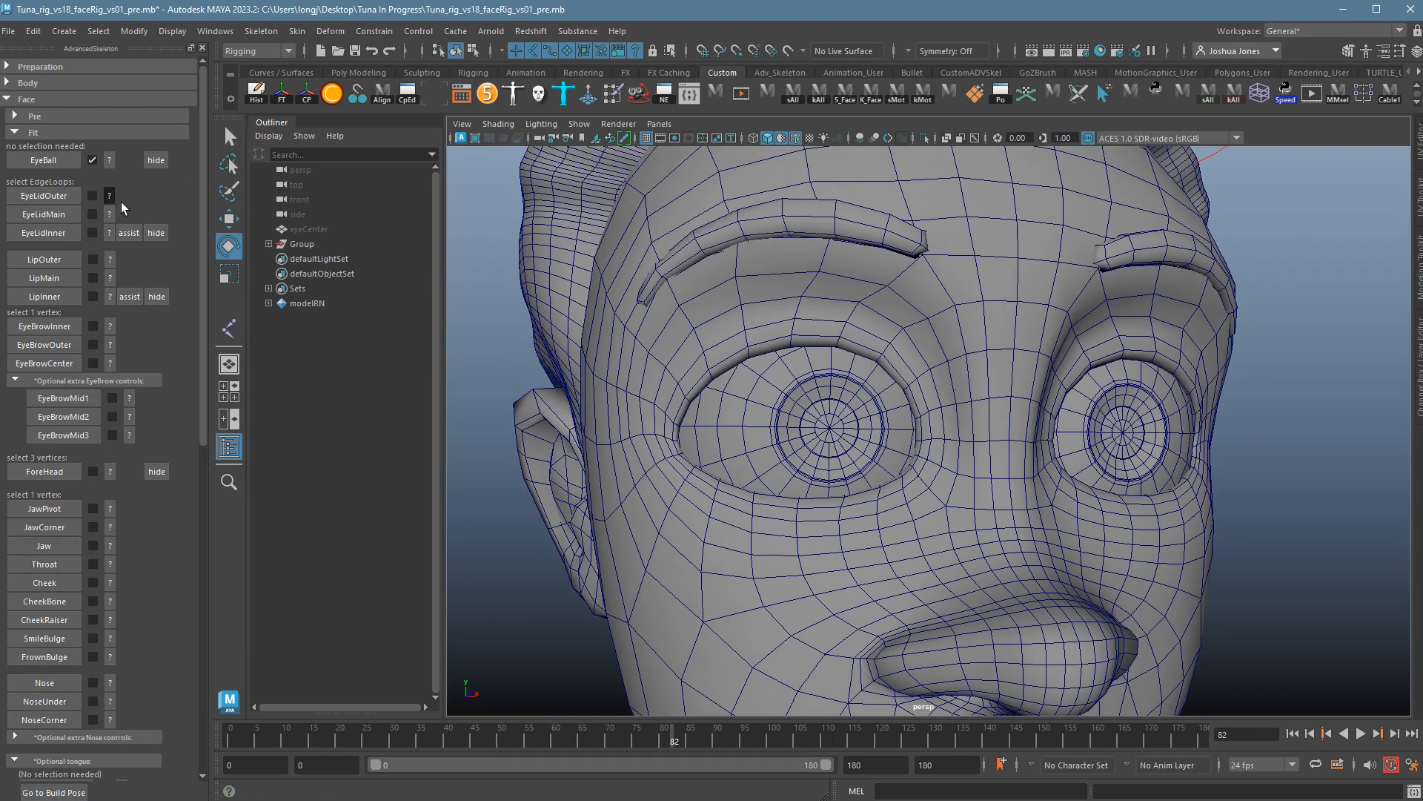
pyautogui.click(109, 196)
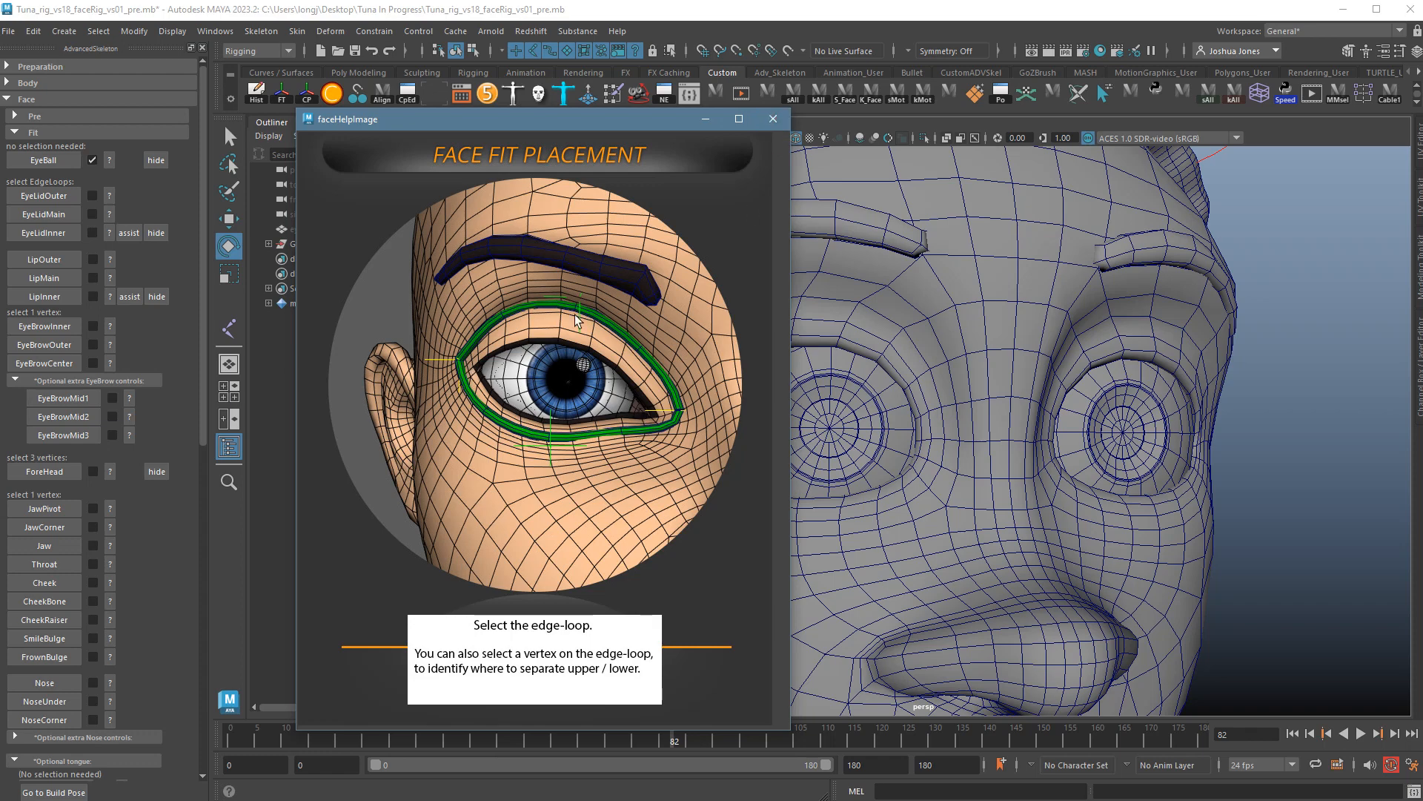
pyautogui.click(771, 120)
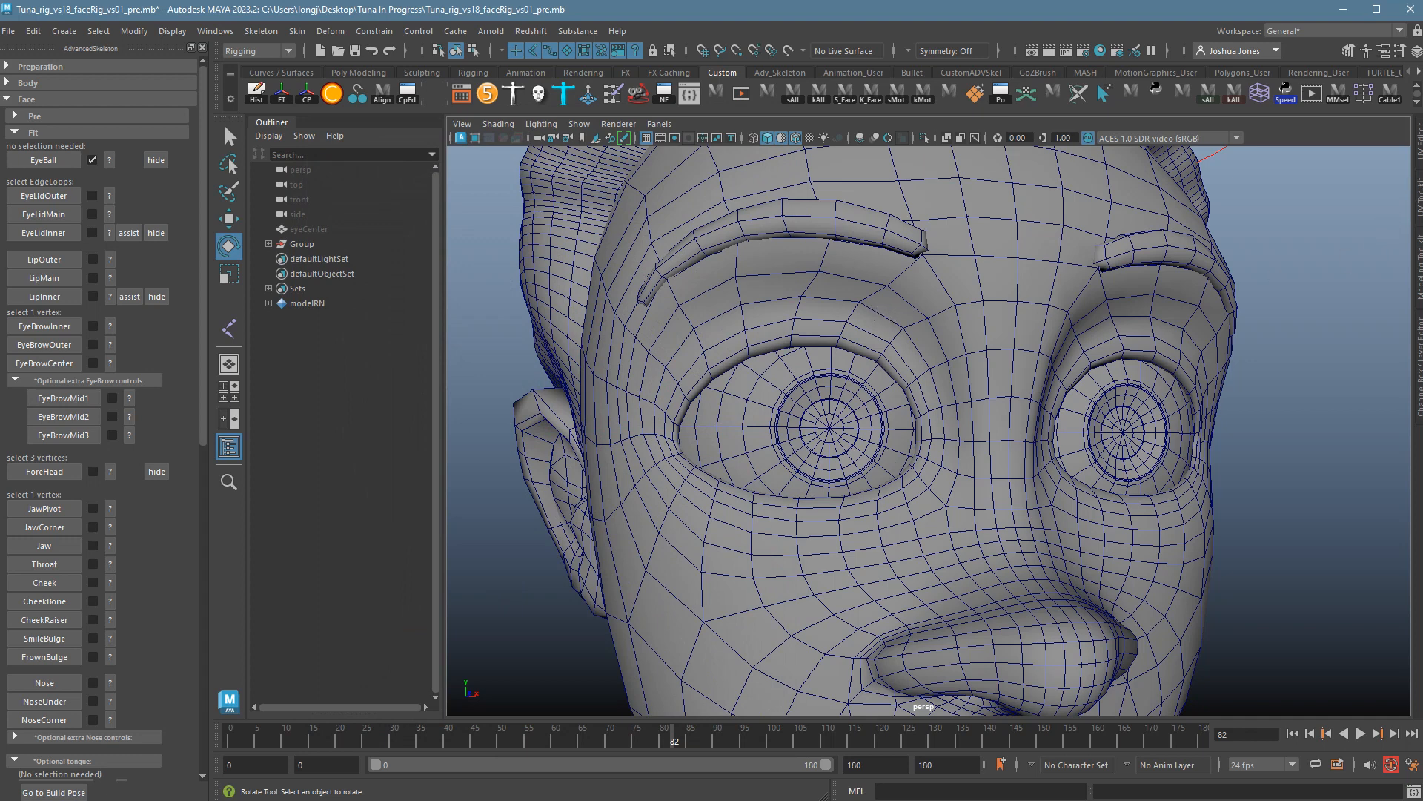
pyautogui.click(1421, 368)
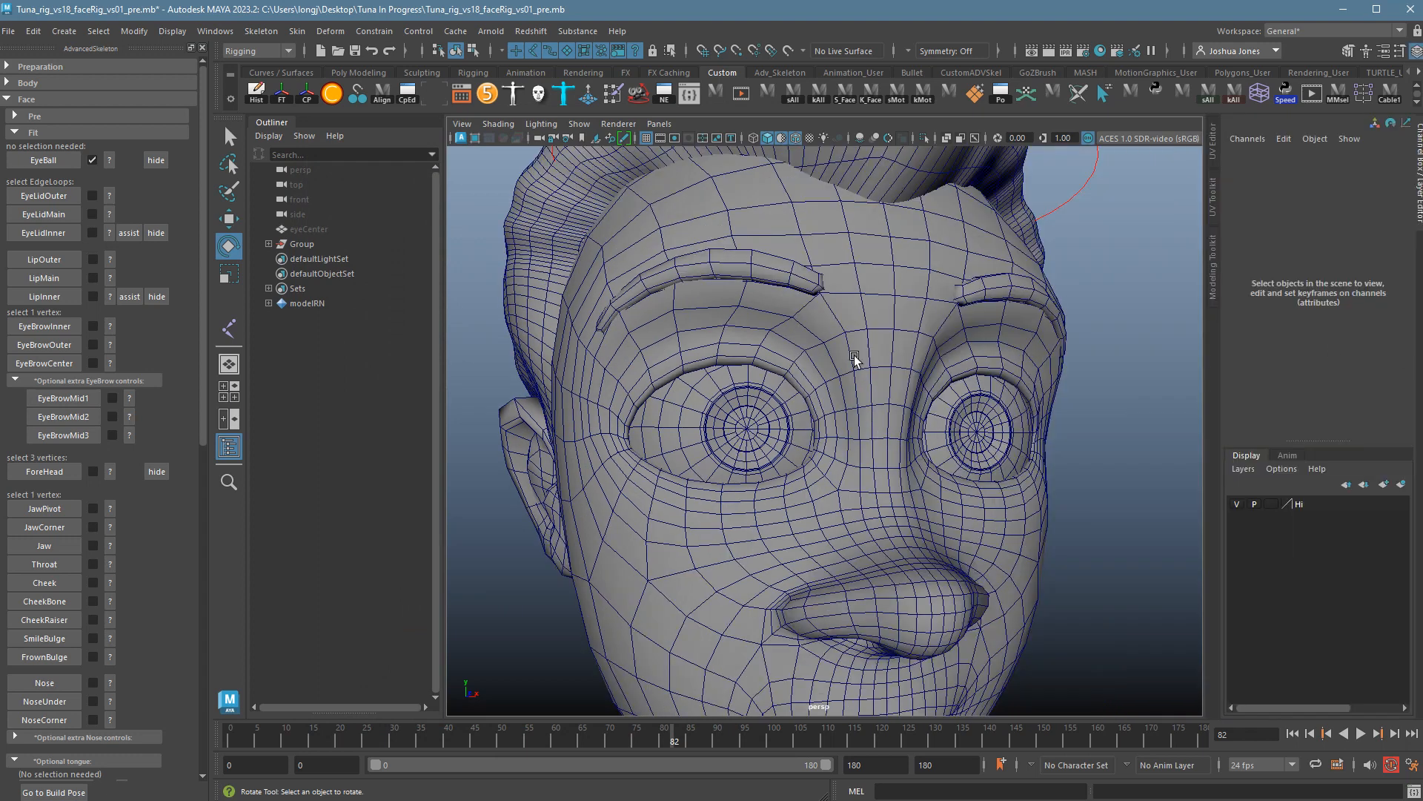
pyautogui.click(115, 200)
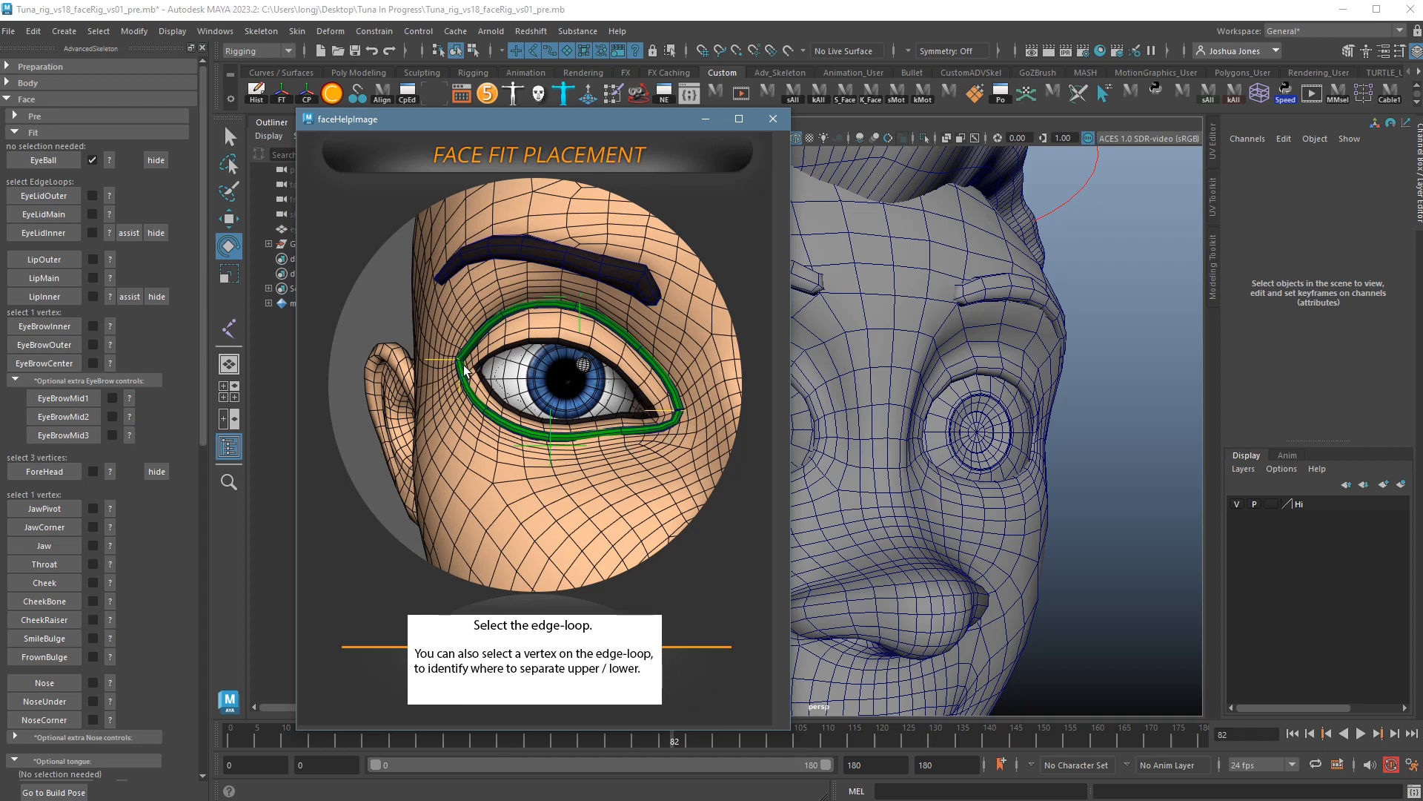
pyautogui.click(774, 120)
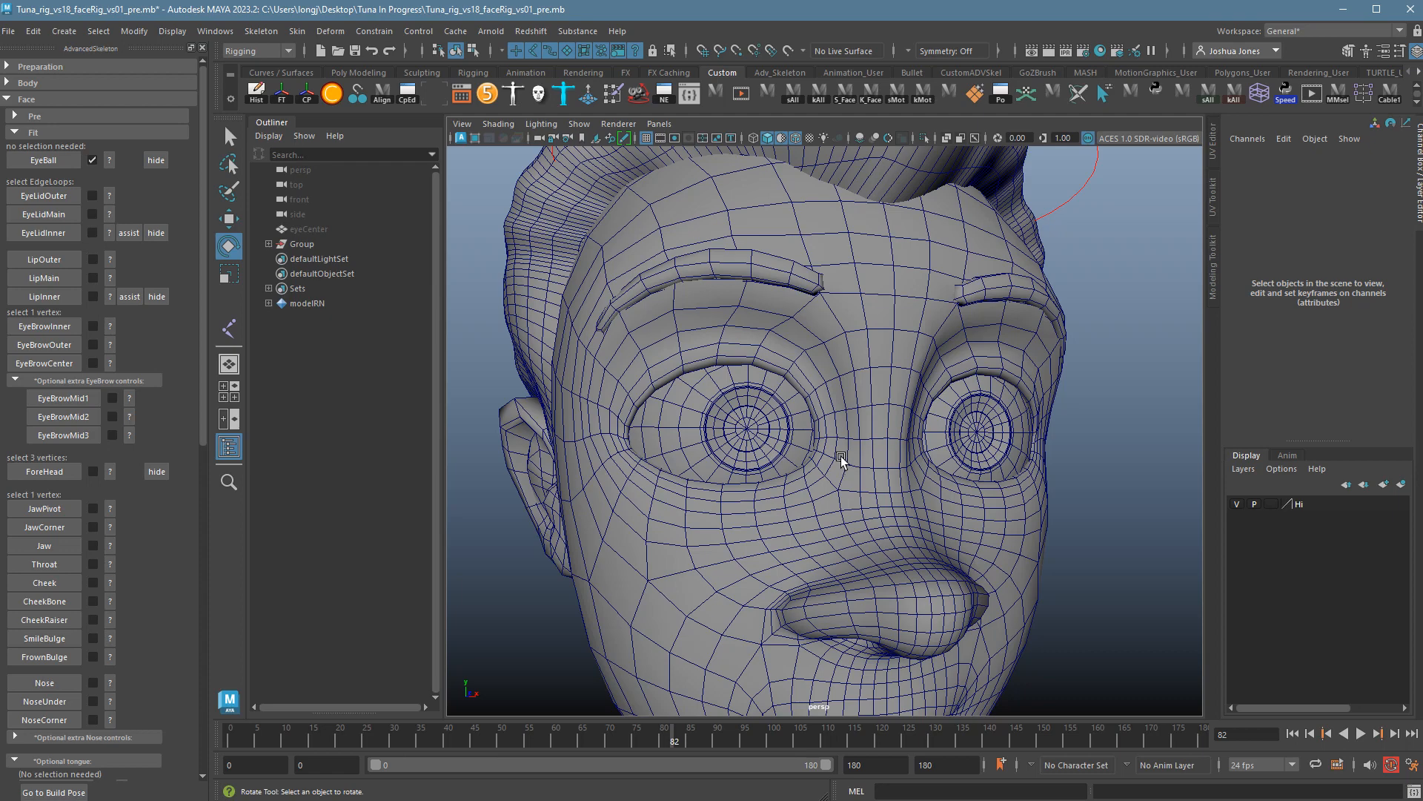
# Dolly in on the face and select the head mesh.
pyautogui.keyDown('alt'); pyautogui.moveTo(743, 492); pyautogui.dragTo(803, 496, button='right'); pyautogui.keyUp('alt')
pyautogui.keyDown('alt'); pyautogui.moveTo(804, 496); pyautogui.dragTo(847, 483, button='middle'); pyautogui.keyUp('alt')
pyautogui.click(829, 511)
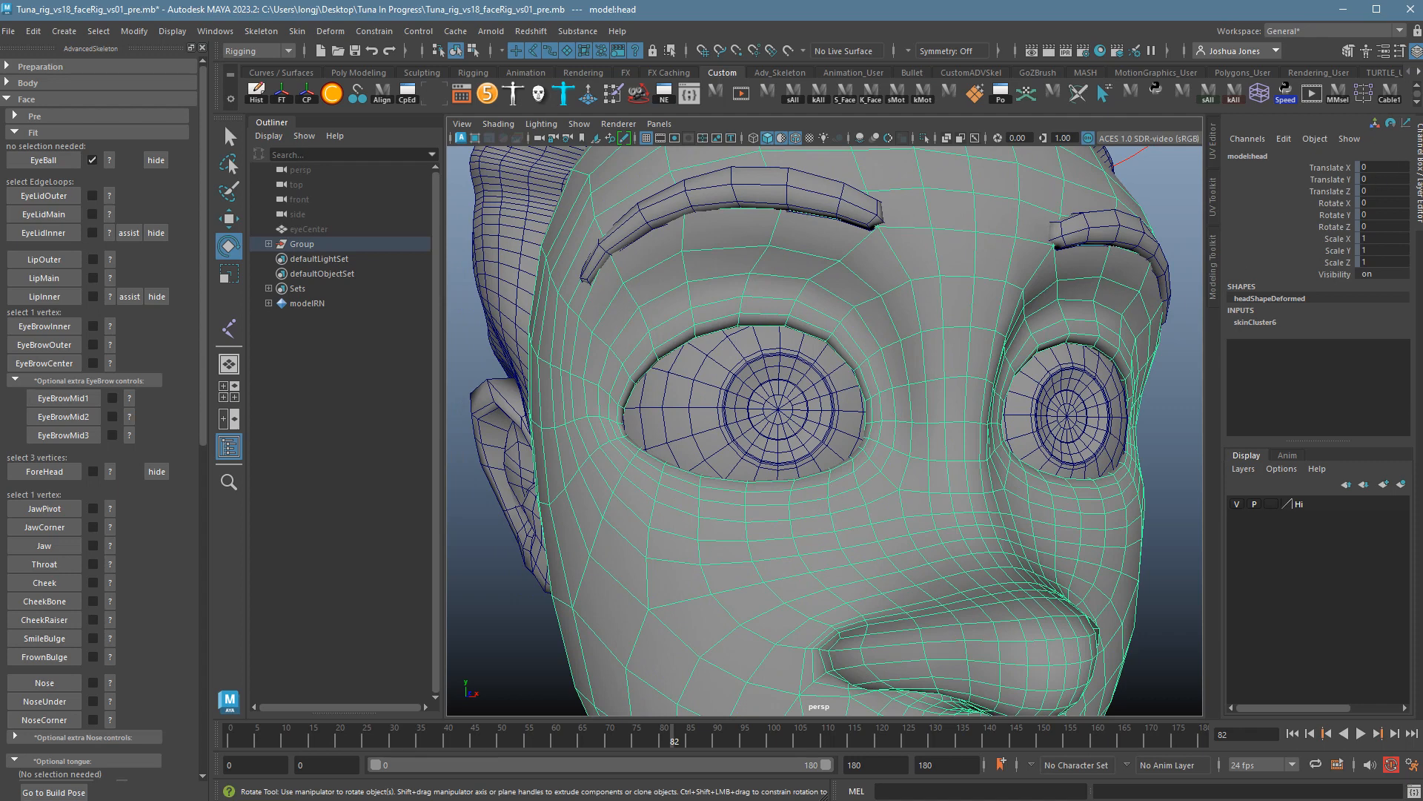
# Collapse the Channel Box, open Modeling Toolkit and enable Multi-Component editing on the head.
pyautogui.click(1417, 165)
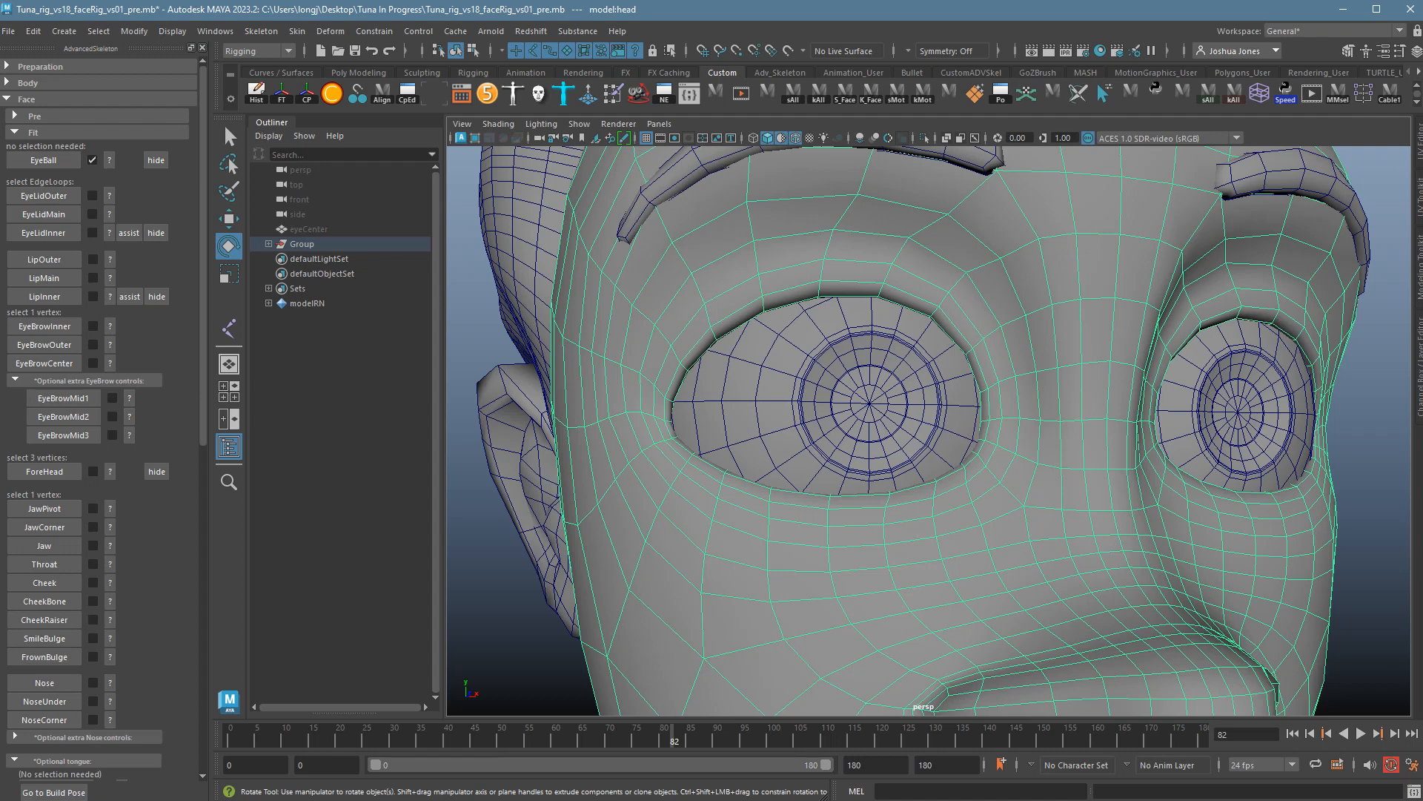
pyautogui.click(1419, 267)
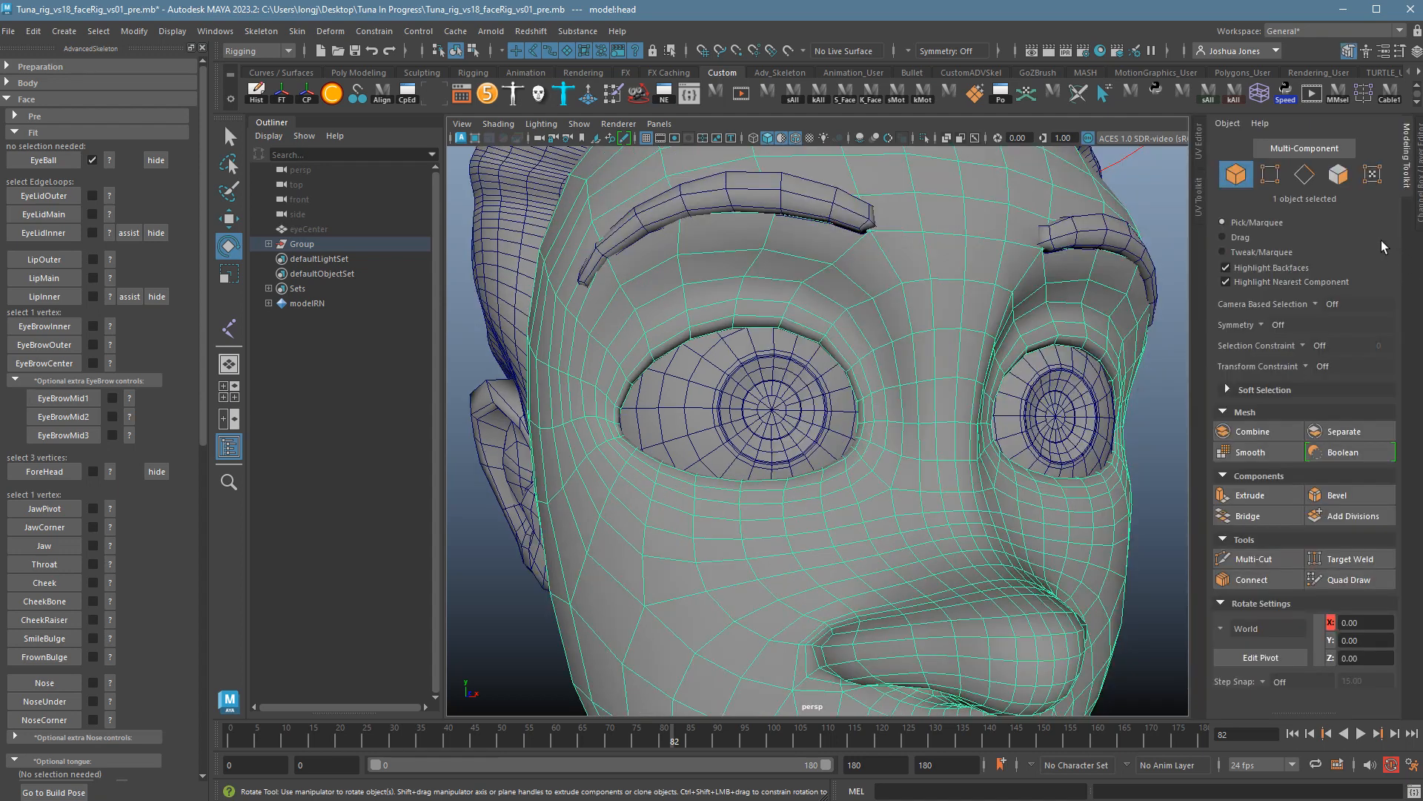
pyautogui.click(1307, 152)
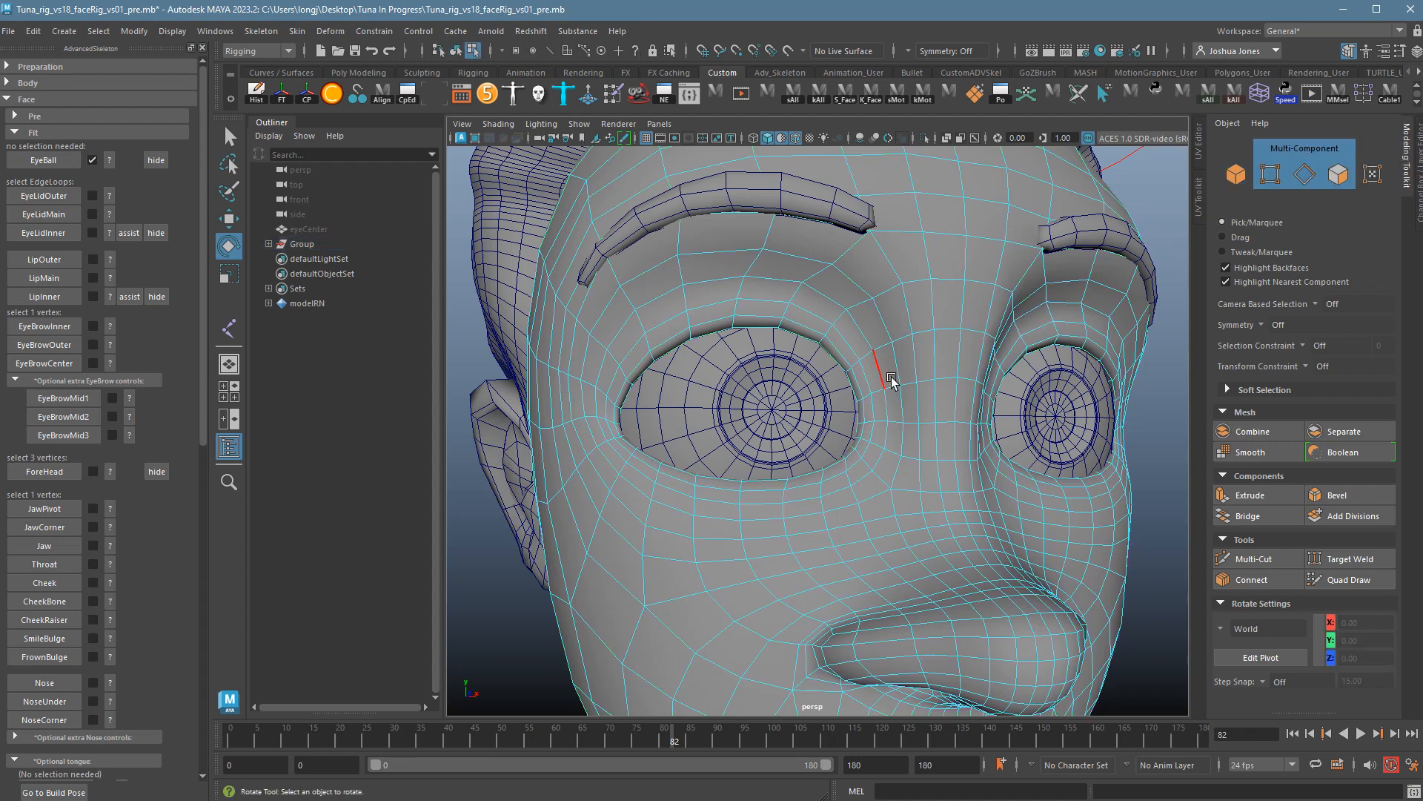
# Zoom in on the left eye and bring up the EyeLidOuter placement help.
pyautogui.scroll(6, 892, 381)
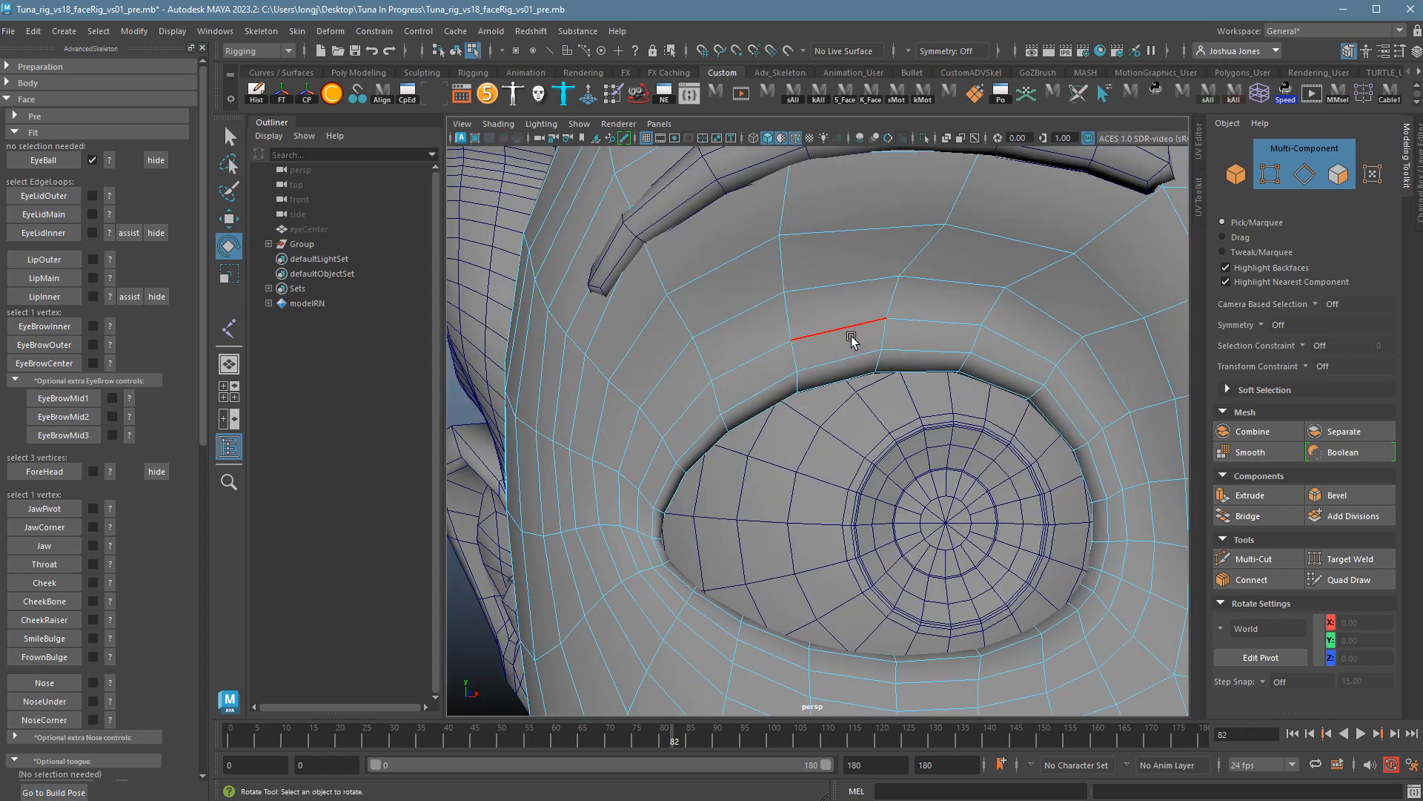
pyautogui.scroll(-2, 949, 393)
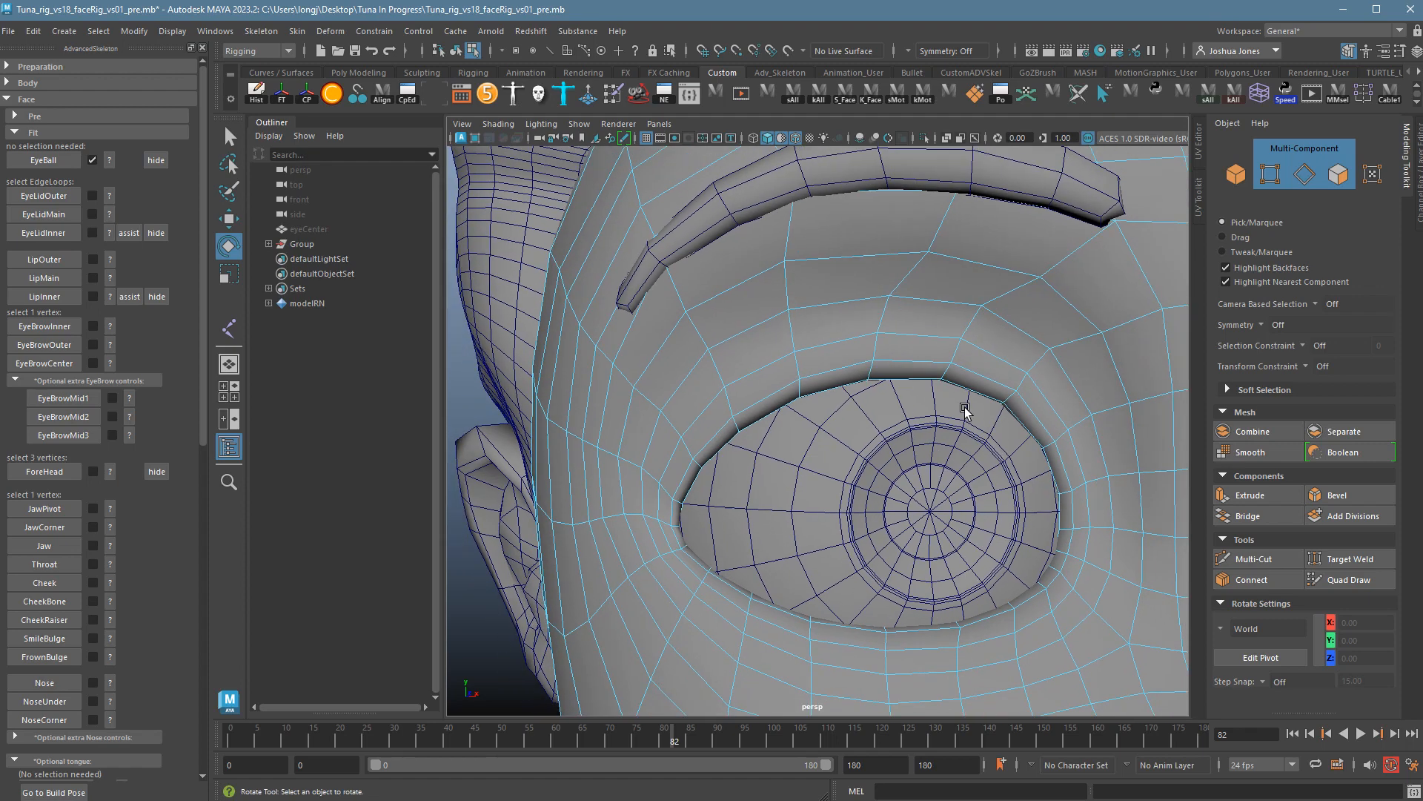
pyautogui.keyDown('alt'); pyautogui.moveTo(966, 408); pyautogui.dragTo(926, 361, button='middle'); pyautogui.keyUp('alt')
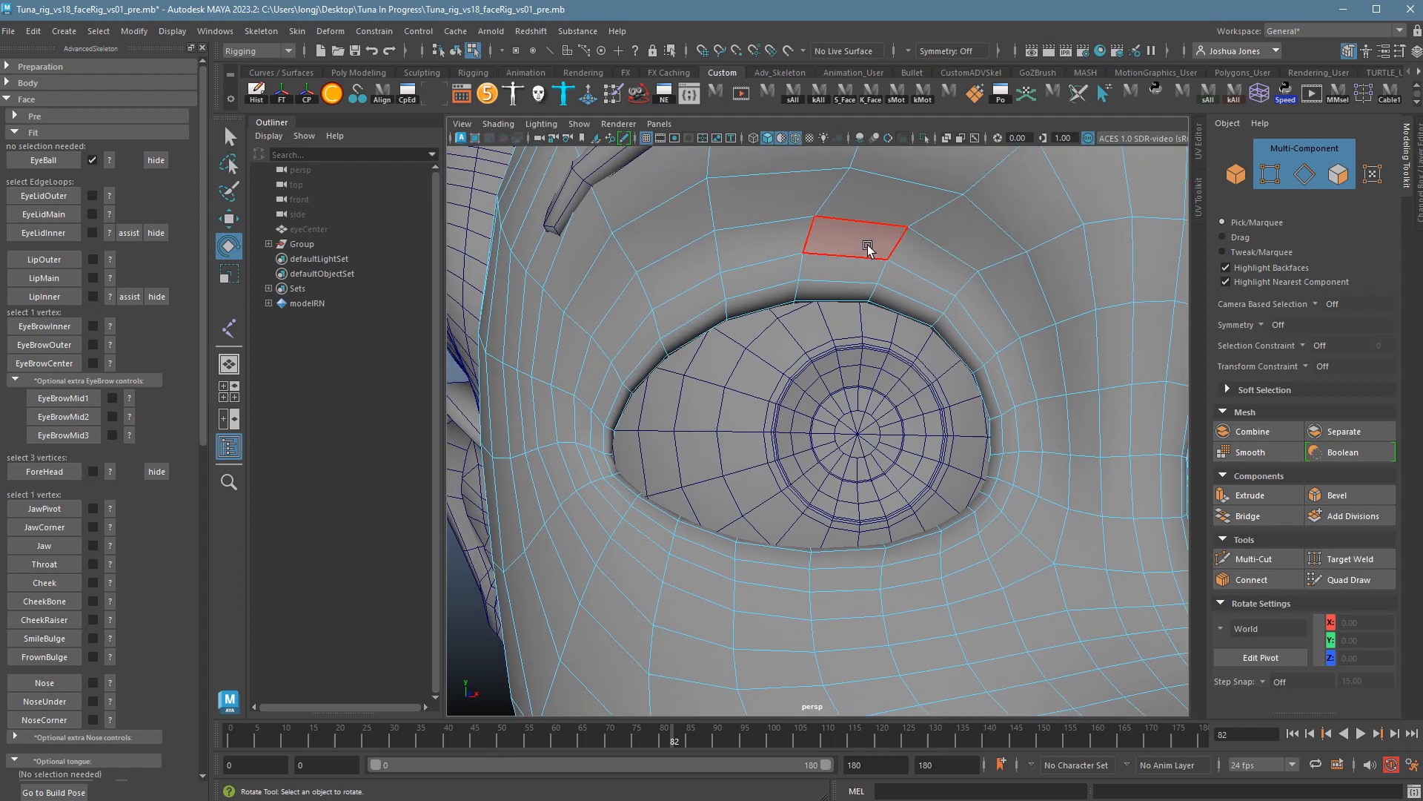
pyautogui.click(112, 200)
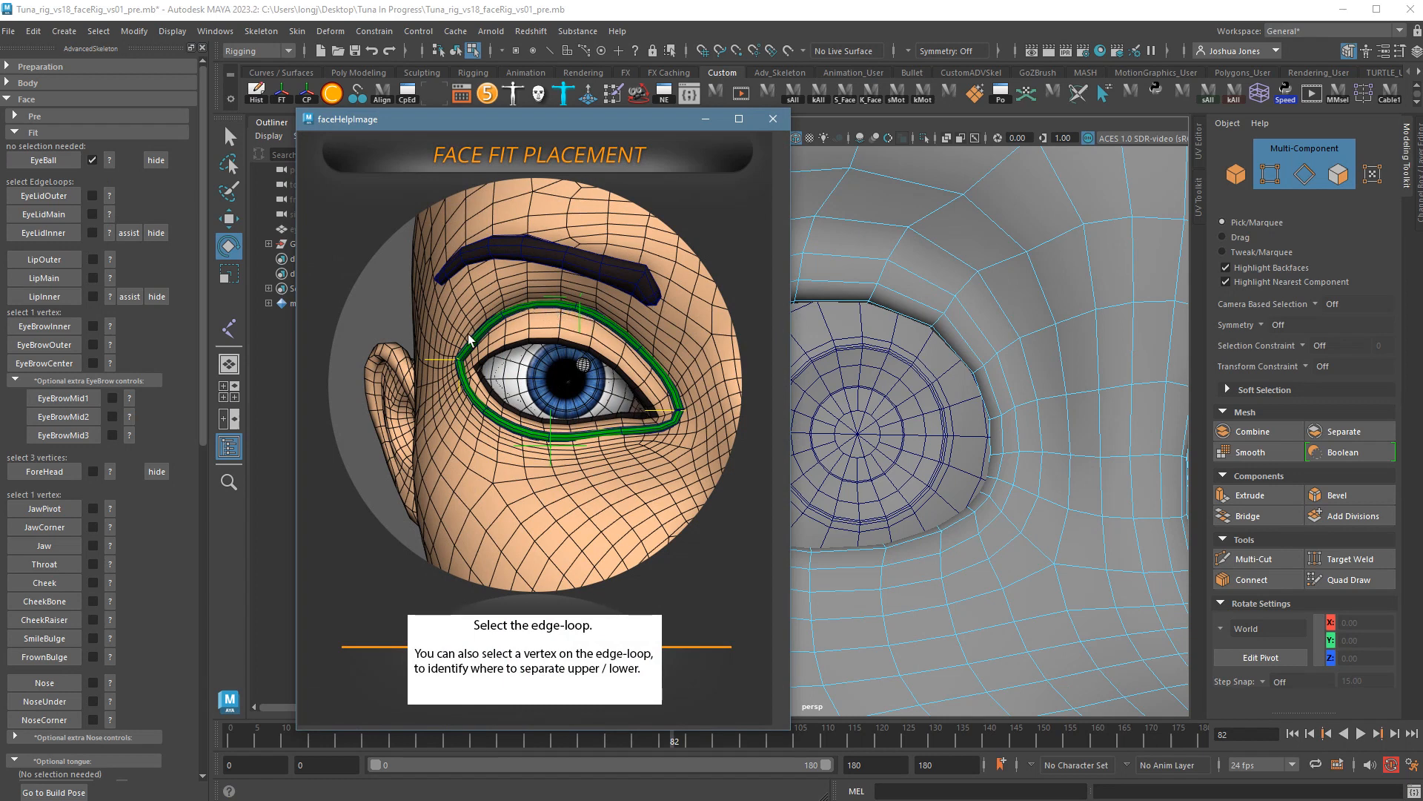
# Close the help and select the edge loop circling above the left eye.
pyautogui.click(773, 119)
pyautogui.keyDown('alt'); pyautogui.moveTo(1004, 355); pyautogui.dragTo(968, 275); pyautogui.keyUp('alt')
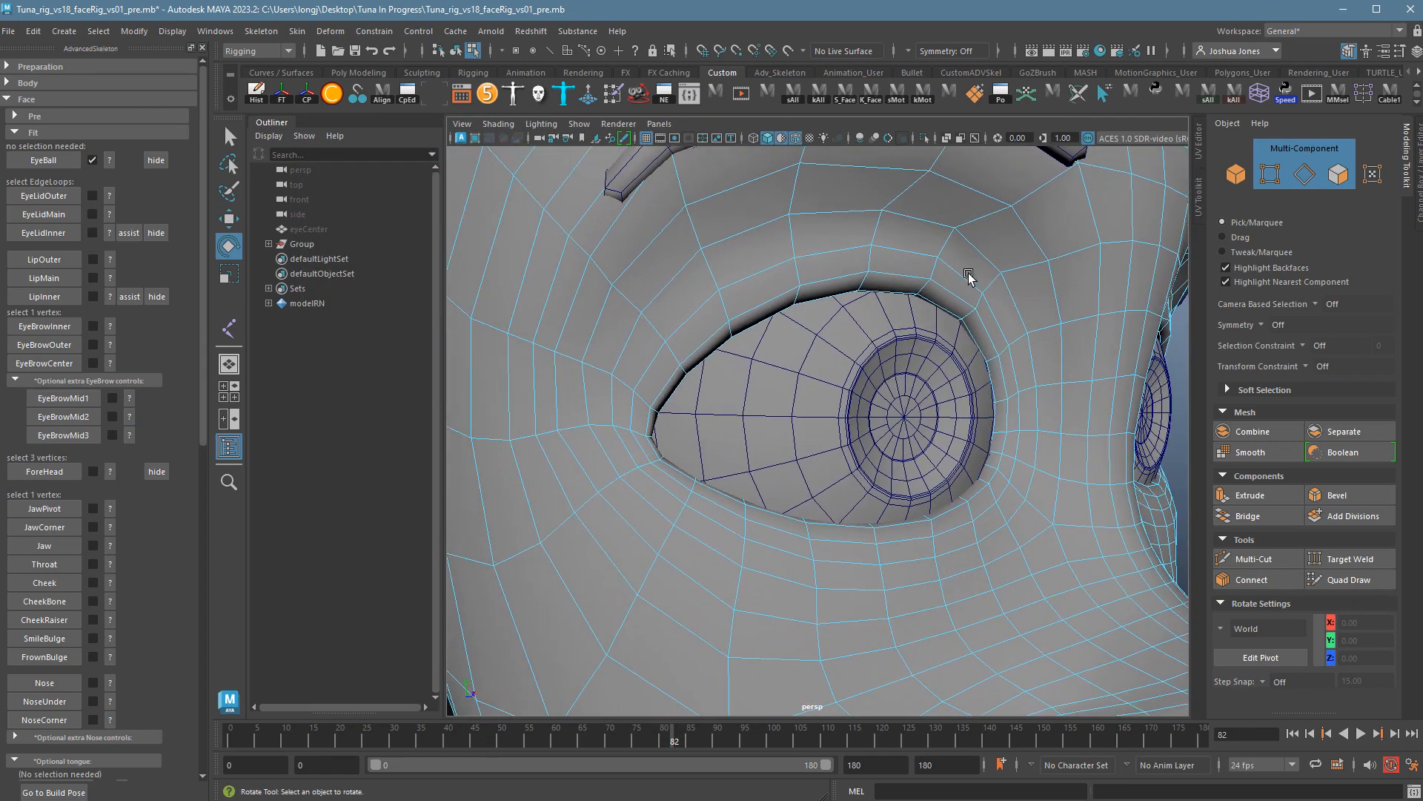
pyautogui.doubleClick(937, 225)
pyautogui.keyDown('alt'); pyautogui.moveTo(1101, 413); pyautogui.dragTo(1060, 401); pyautogui.keyUp('alt')
pyautogui.keyDown('alt'); pyautogui.moveTo(1060, 400); pyautogui.dragTo(1023, 409, button='right'); pyautogui.keyUp('alt')
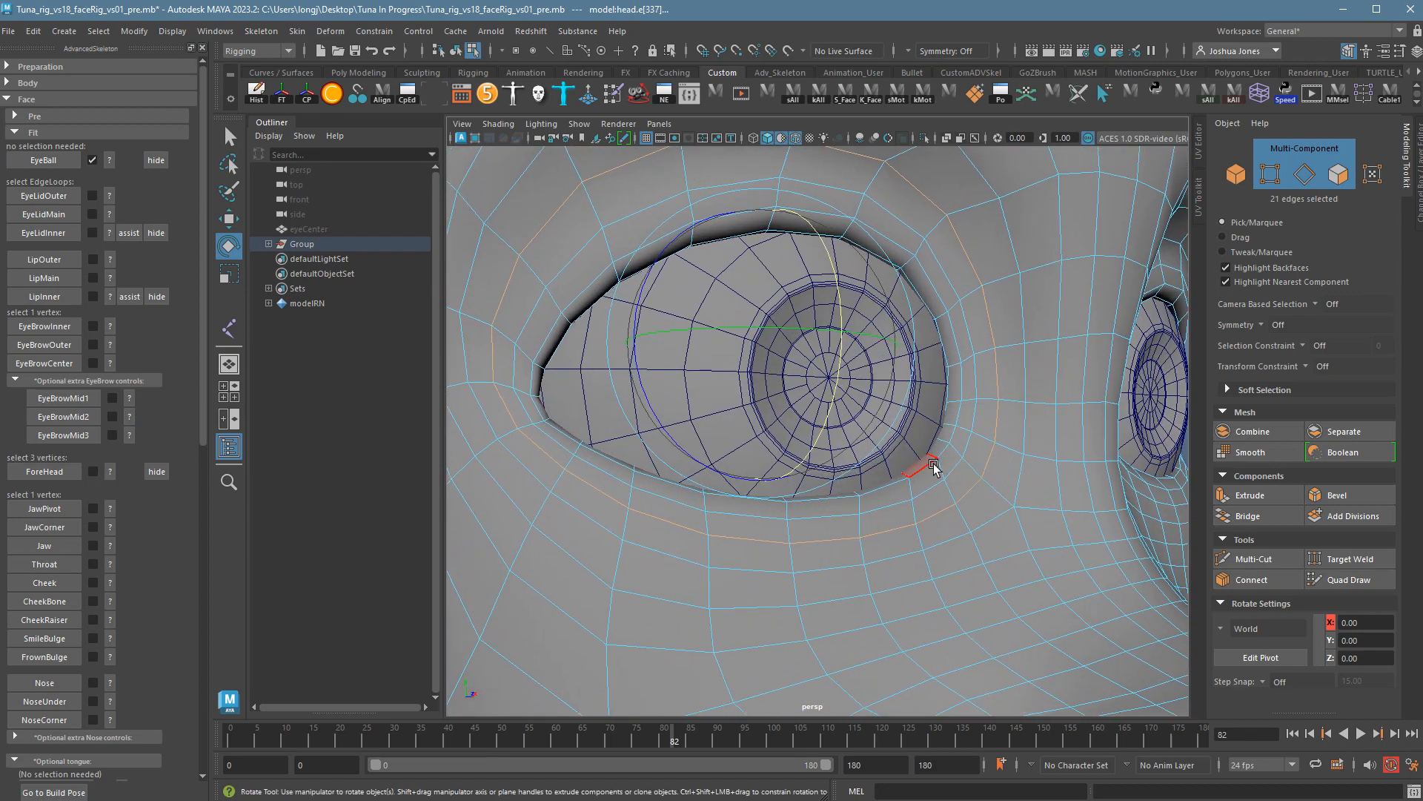
pyautogui.keyDown('alt'); pyautogui.moveTo(941, 447); pyautogui.dragTo(985, 454, button='right'); pyautogui.keyUp('alt')
pyautogui.keyDown('alt'); pyautogui.moveTo(985, 455); pyautogui.dragTo(976, 458); pyautogui.keyUp('alt')
pyautogui.keyDown('alt'); pyautogui.moveTo(976, 457); pyautogui.dragTo(1022, 478, button='right'); pyautogui.keyUp('alt')
pyautogui.keyDown('alt'); pyautogui.moveTo(1022, 478); pyautogui.dragTo(996, 475); pyautogui.keyUp('alt')
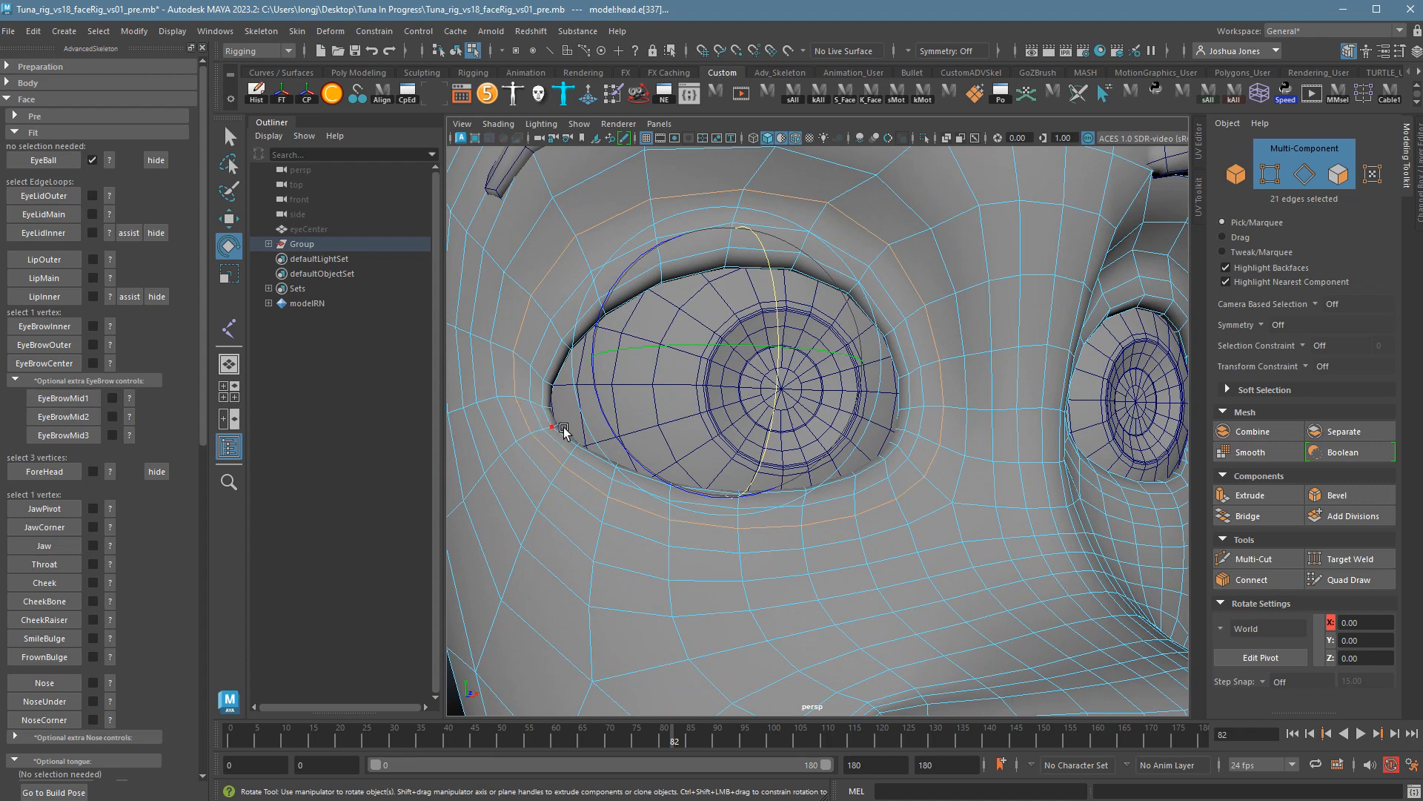
# Add both eye-corner vertices and create the FaceFitEyeLidOuter curve with EyeLidOuter.
pyautogui.keyDown('shift'); pyautogui.click(529, 402); pyautogui.keyUp('shift')
pyautogui.keyDown('alt'); pyautogui.moveTo(948, 582); pyautogui.dragTo(943, 581); pyautogui.keyUp('alt')
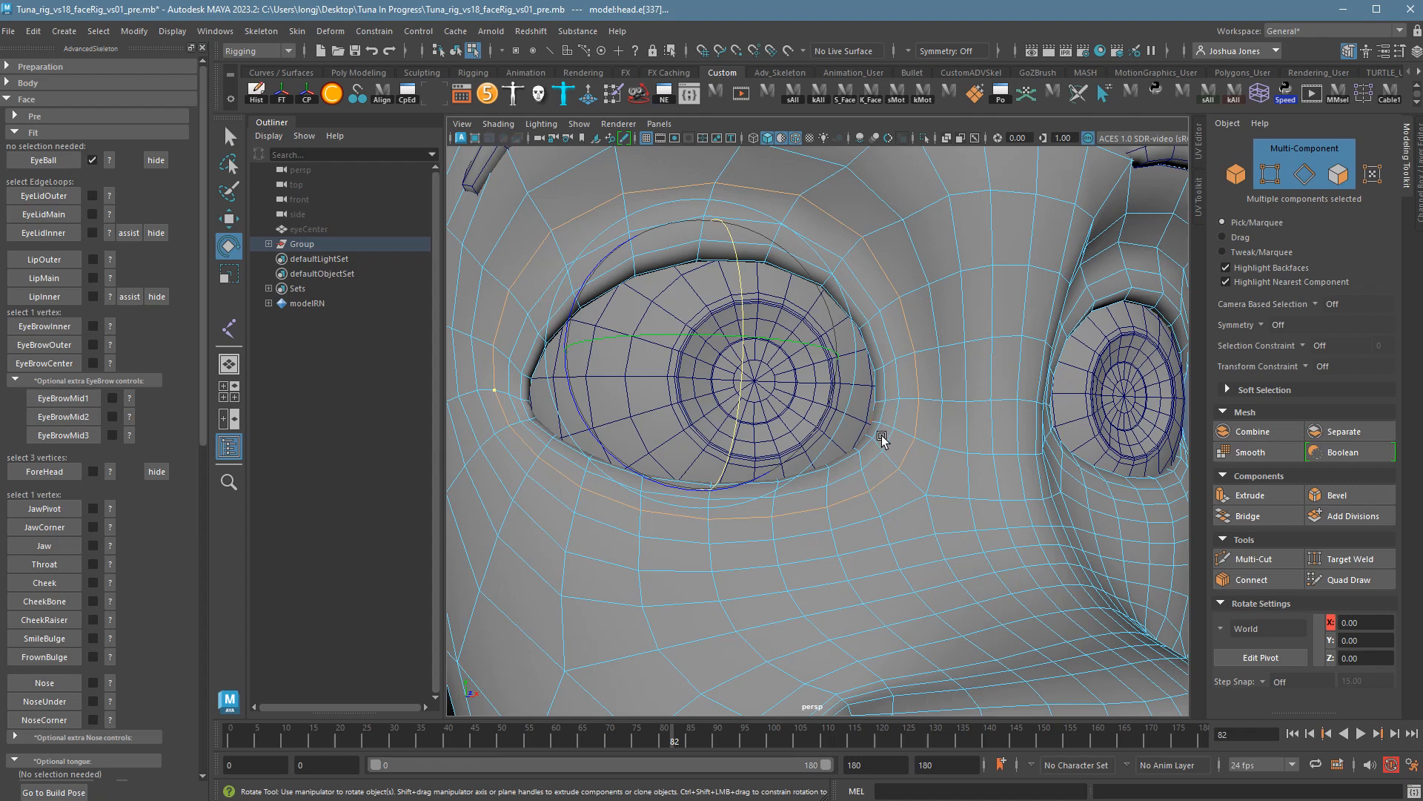
pyautogui.keyDown('shift'); pyautogui.click(936, 404); pyautogui.keyUp('shift')
pyautogui.scroll(-5, 944, 444)
pyautogui.scroll(4, 954, 472)
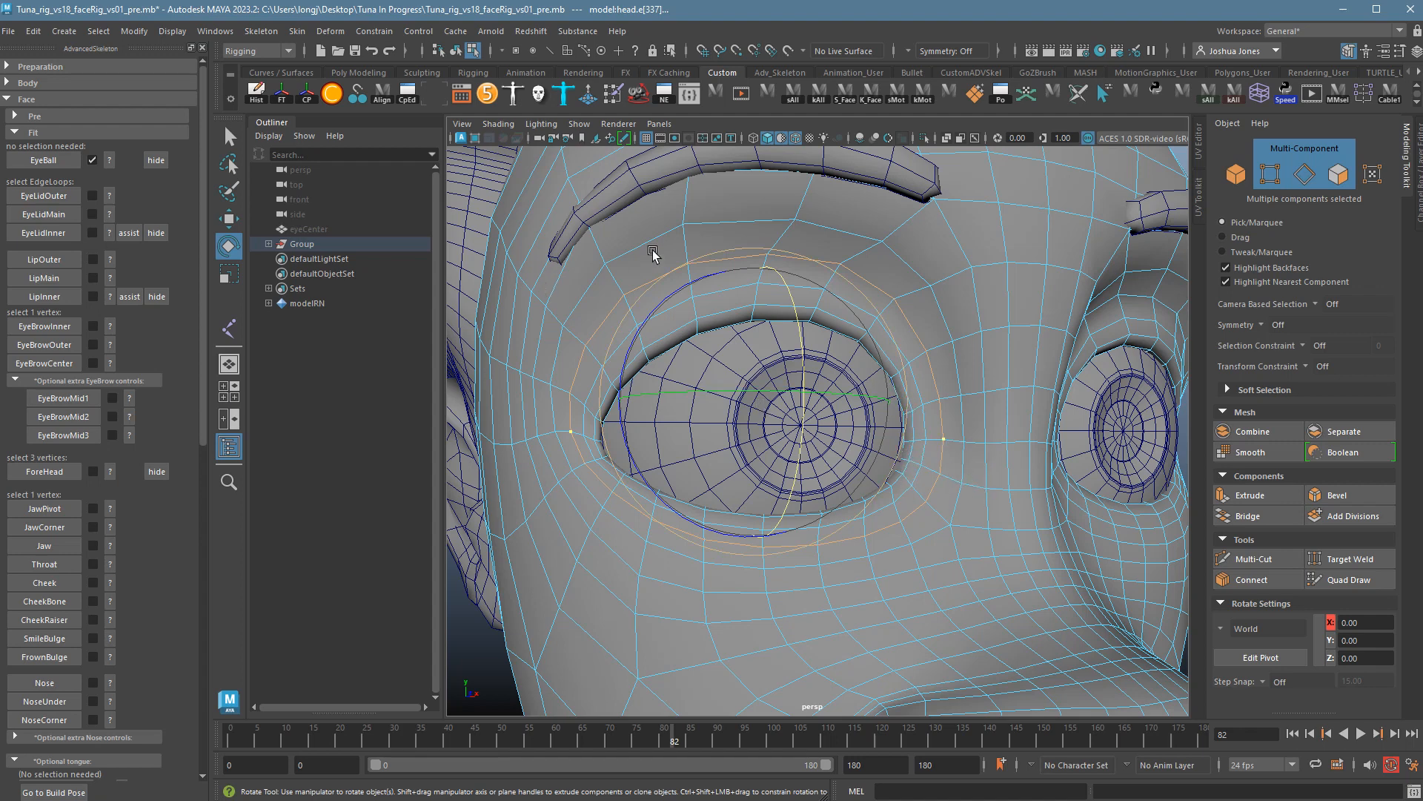
pyautogui.click(53, 202)
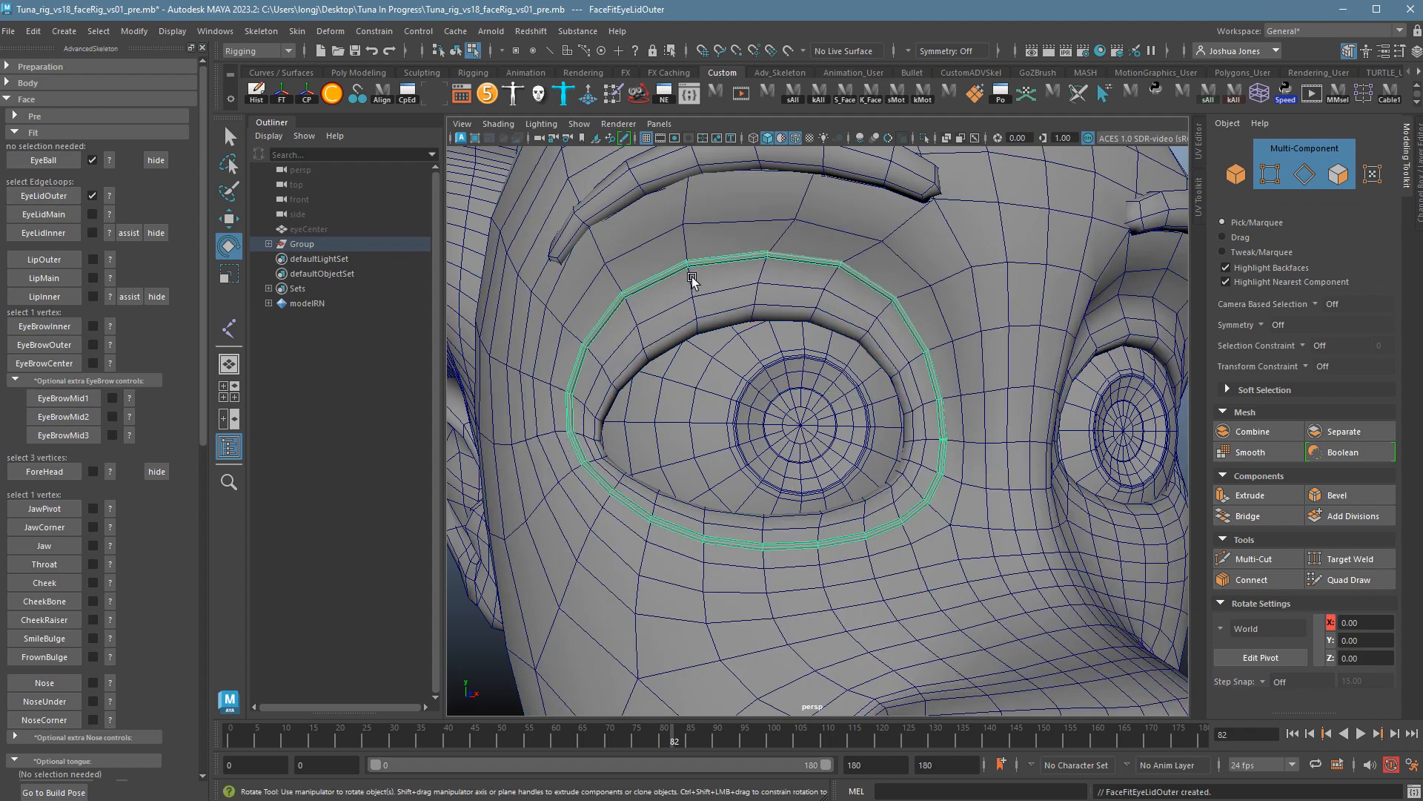
# Inspect the new outer eyelid curve, frame it with F, and show the EyeLidMain help.
pyautogui.keyDown('alt'); pyautogui.moveTo(968, 412); pyautogui.dragTo(905, 468); pyautogui.keyUp('alt')
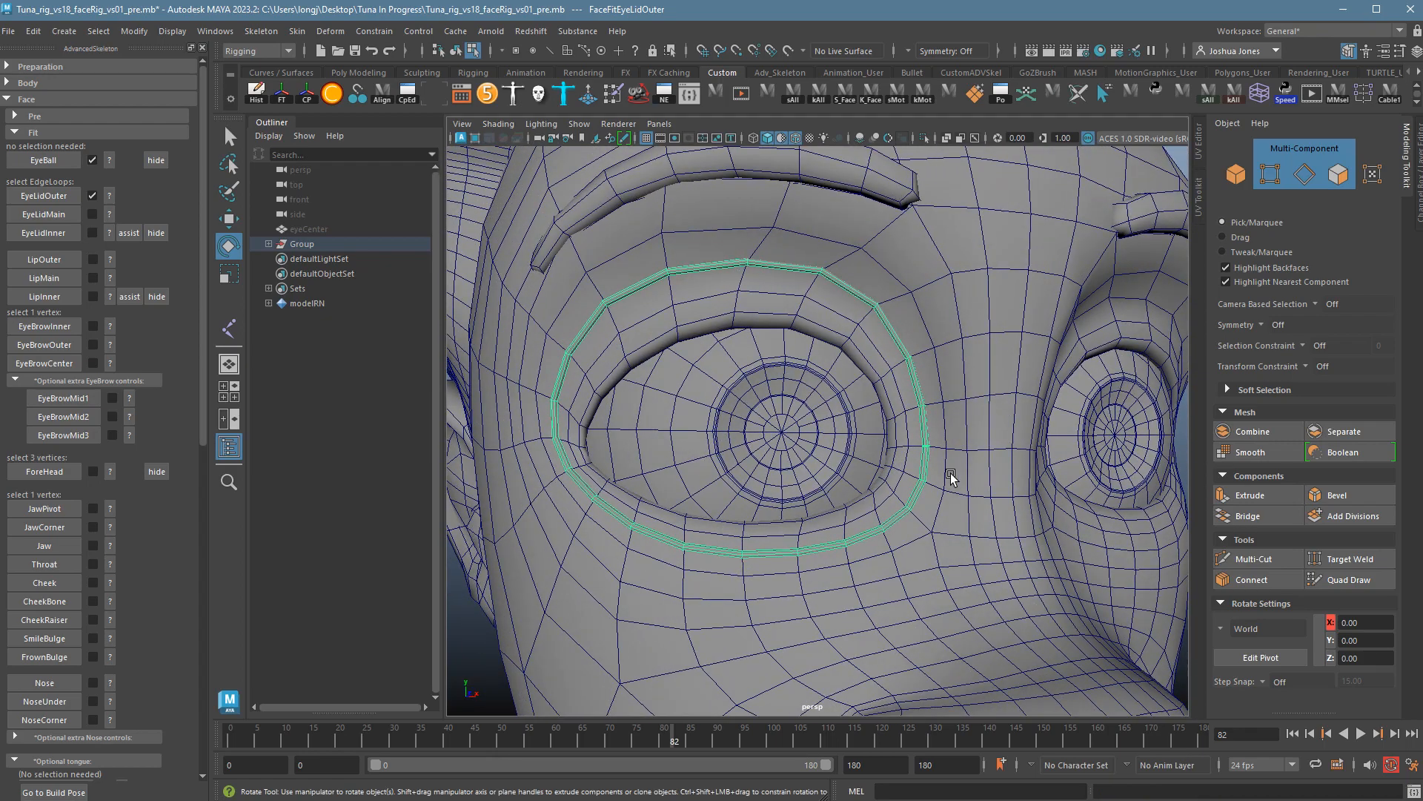
pyautogui.keyDown('alt'); pyautogui.moveTo(963, 479); pyautogui.dragTo(1068, 482, button='right'); pyautogui.keyUp('alt')
pyautogui.keyDown('alt'); pyautogui.moveTo(1068, 483); pyautogui.dragTo(635, 493); pyautogui.keyUp('alt')
pyautogui.press('f')
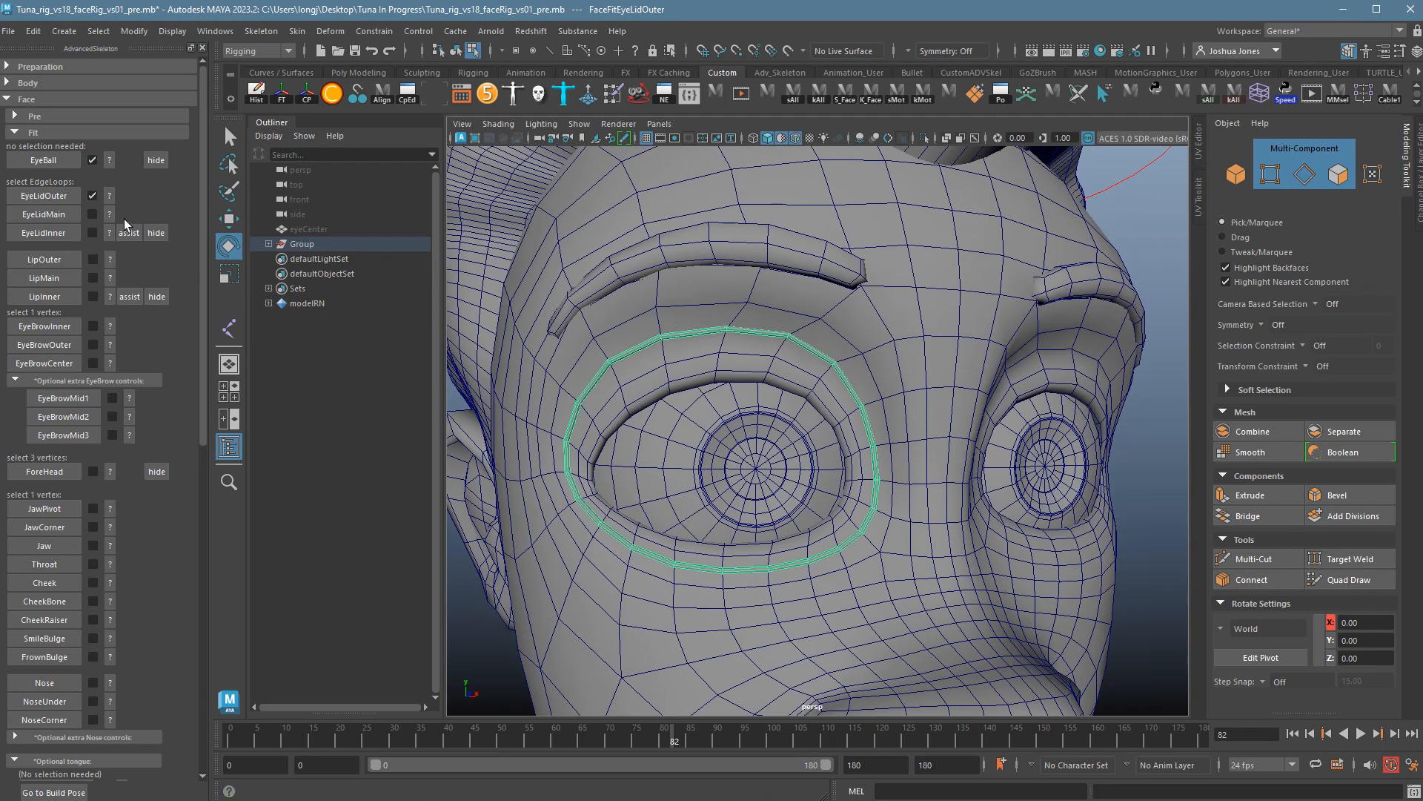
pyautogui.click(109, 214)
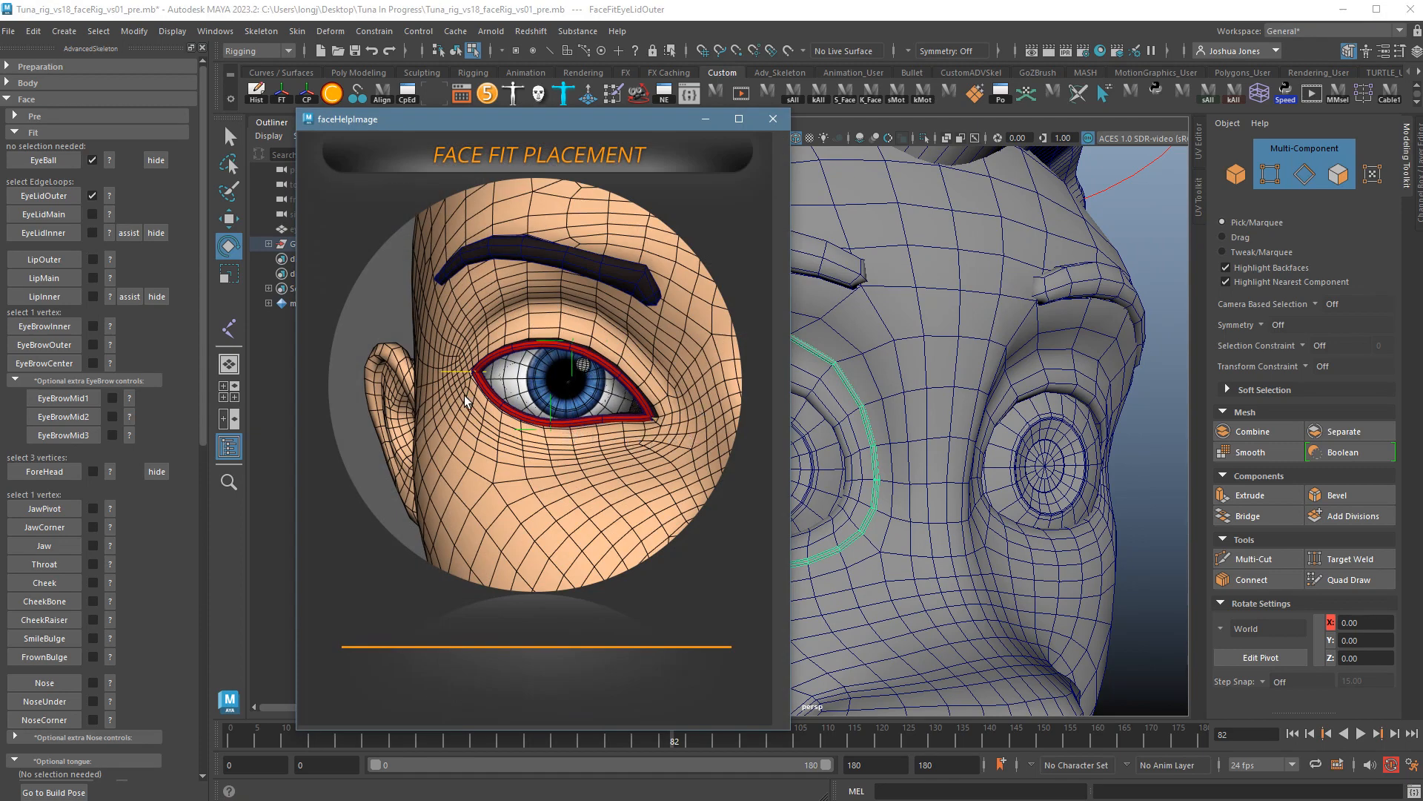
# Close the help and select the eyelid rim edge loop in Edge mode.
pyautogui.click(762, 123)
pyautogui.scroll(8, 772, 407)
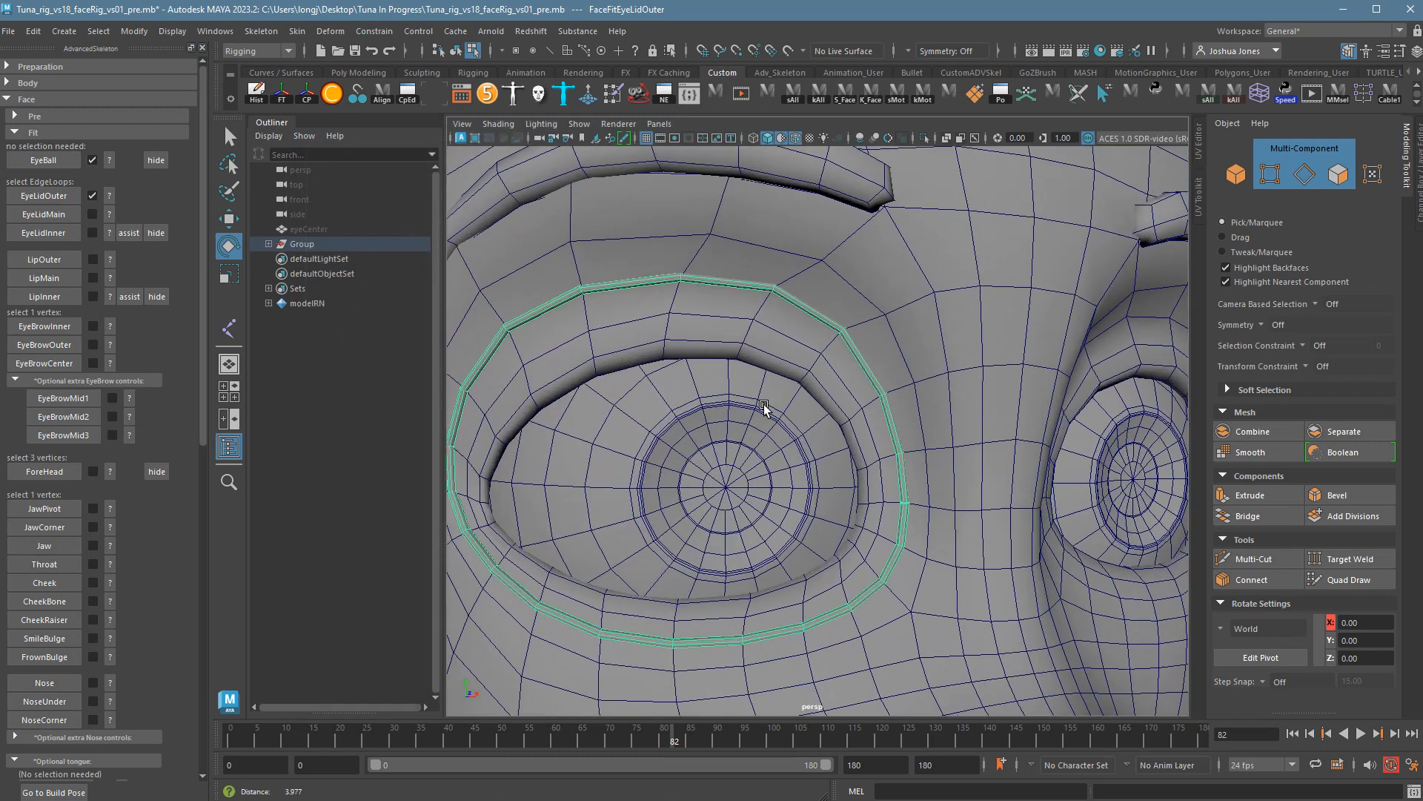
pyautogui.moveTo(759, 319); pyautogui.dragTo(782, 342, button='right')
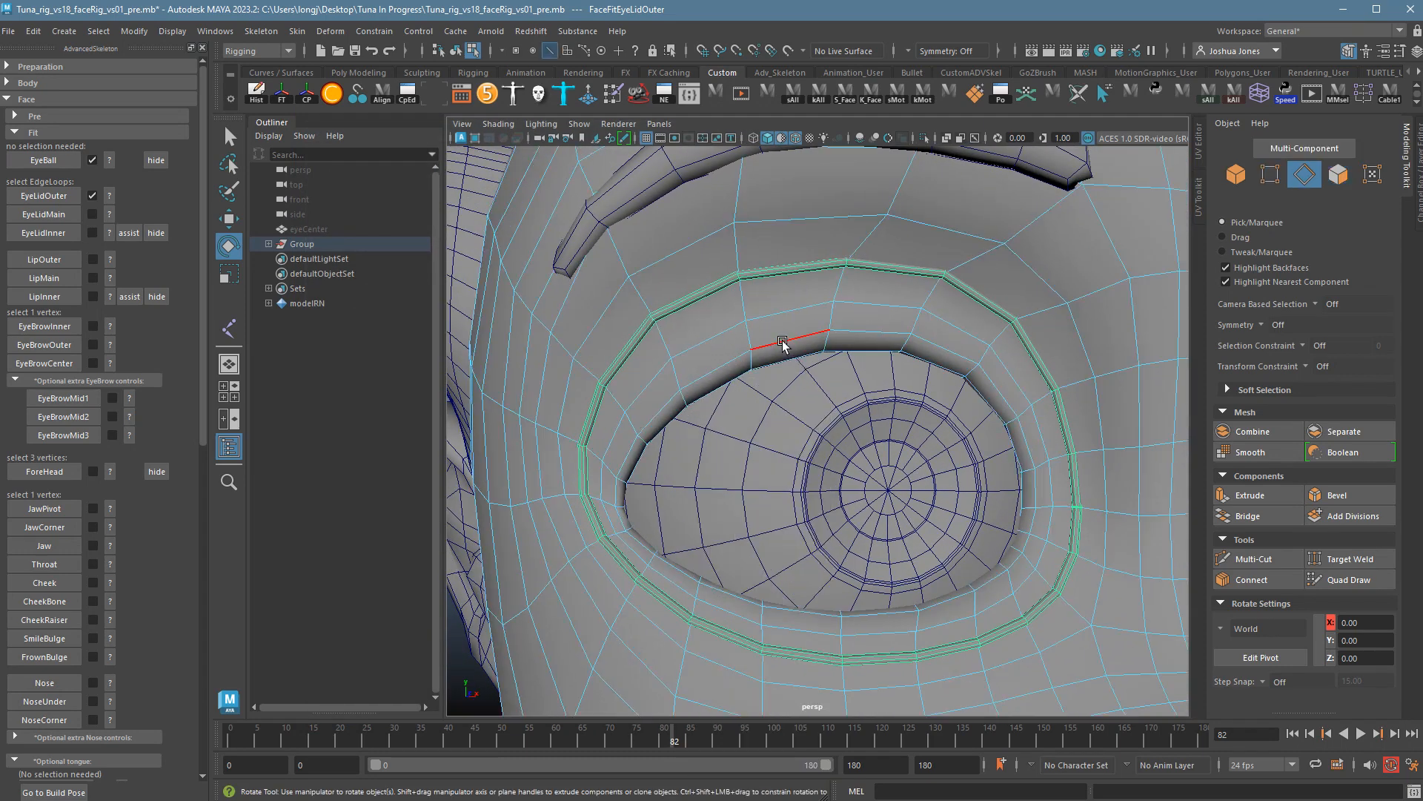
pyautogui.doubleClick(783, 341)
pyautogui.keyDown('alt'); pyautogui.moveTo(783, 341); pyautogui.dragTo(892, 455); pyautogui.keyUp('alt')
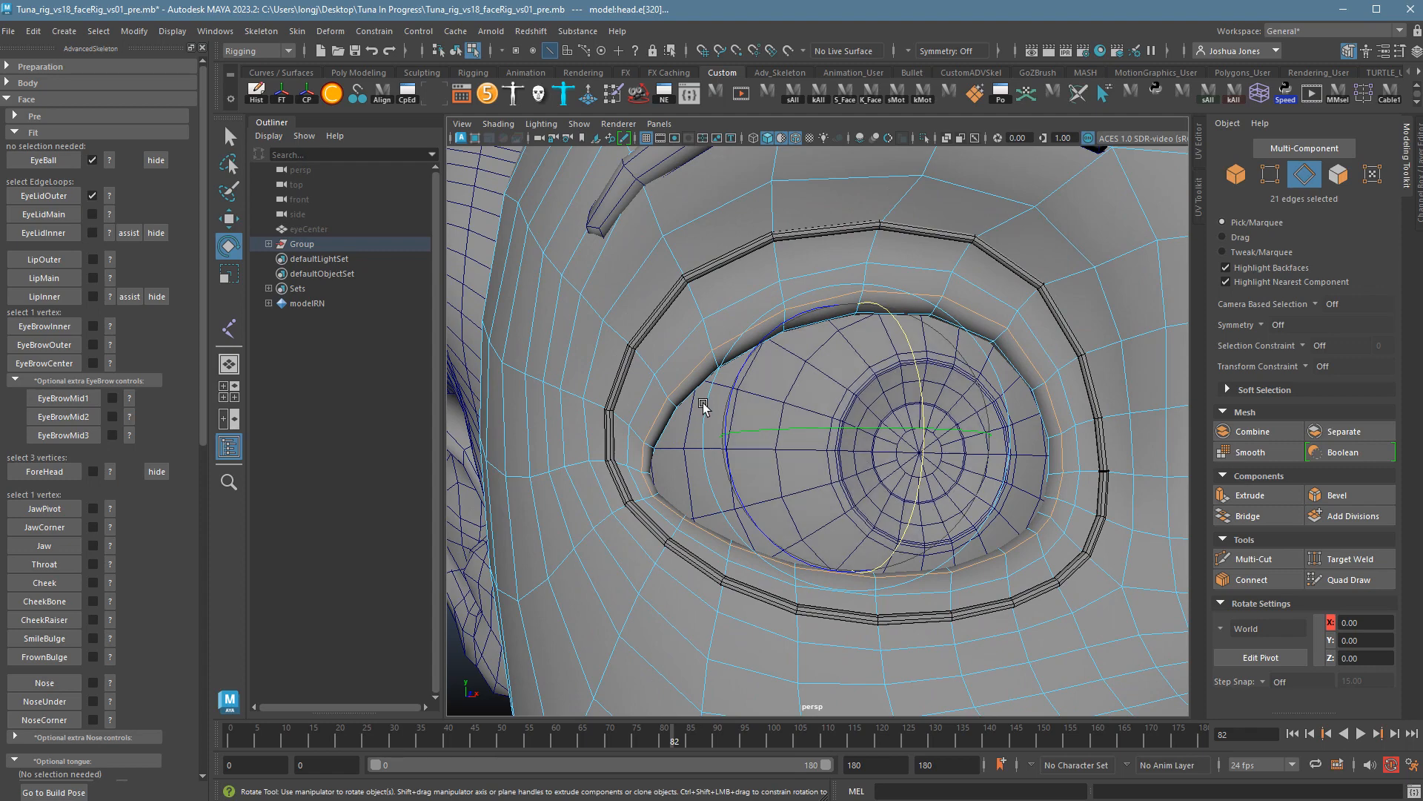
pyautogui.keyDown('alt'); pyautogui.moveTo(753, 390); pyautogui.dragTo(986, 445); pyautogui.keyUp('alt')
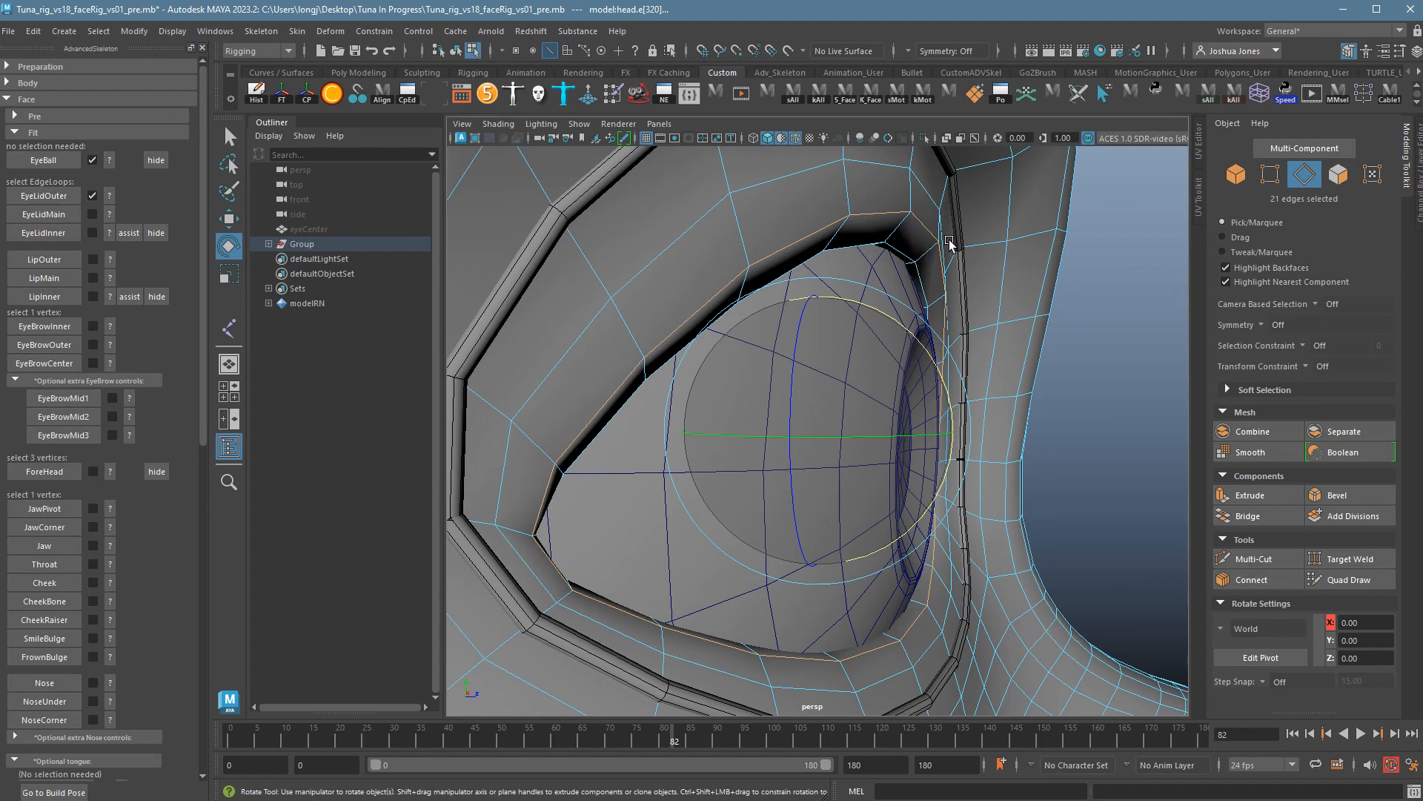
pyautogui.keyDown('alt'); pyautogui.moveTo(963, 264); pyautogui.dragTo(1103, 442); pyautogui.keyUp('alt')
pyautogui.scroll(2, 934, 454)
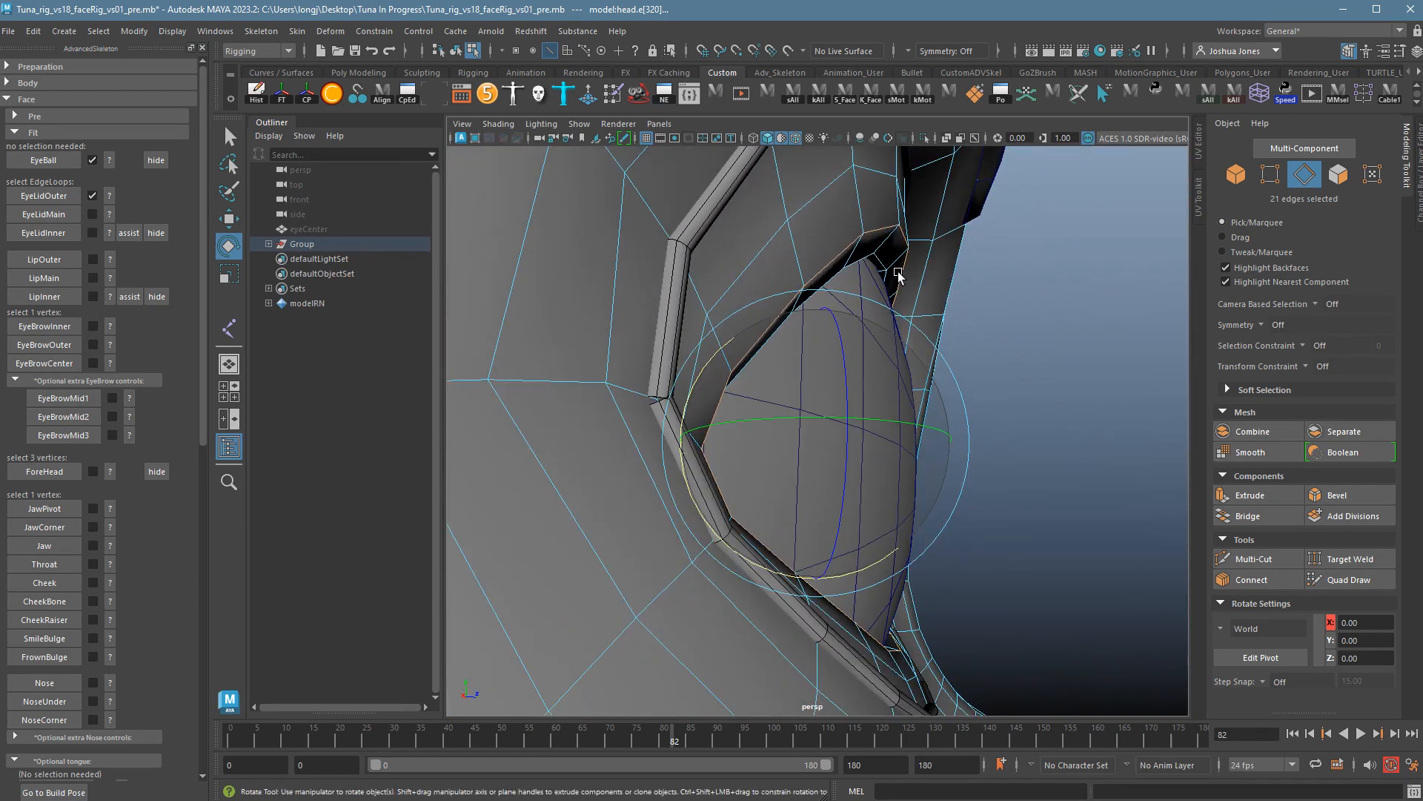
pyautogui.keyDown('alt'); pyautogui.moveTo(1027, 384); pyautogui.dragTo(848, 389); pyautogui.keyUp('alt')
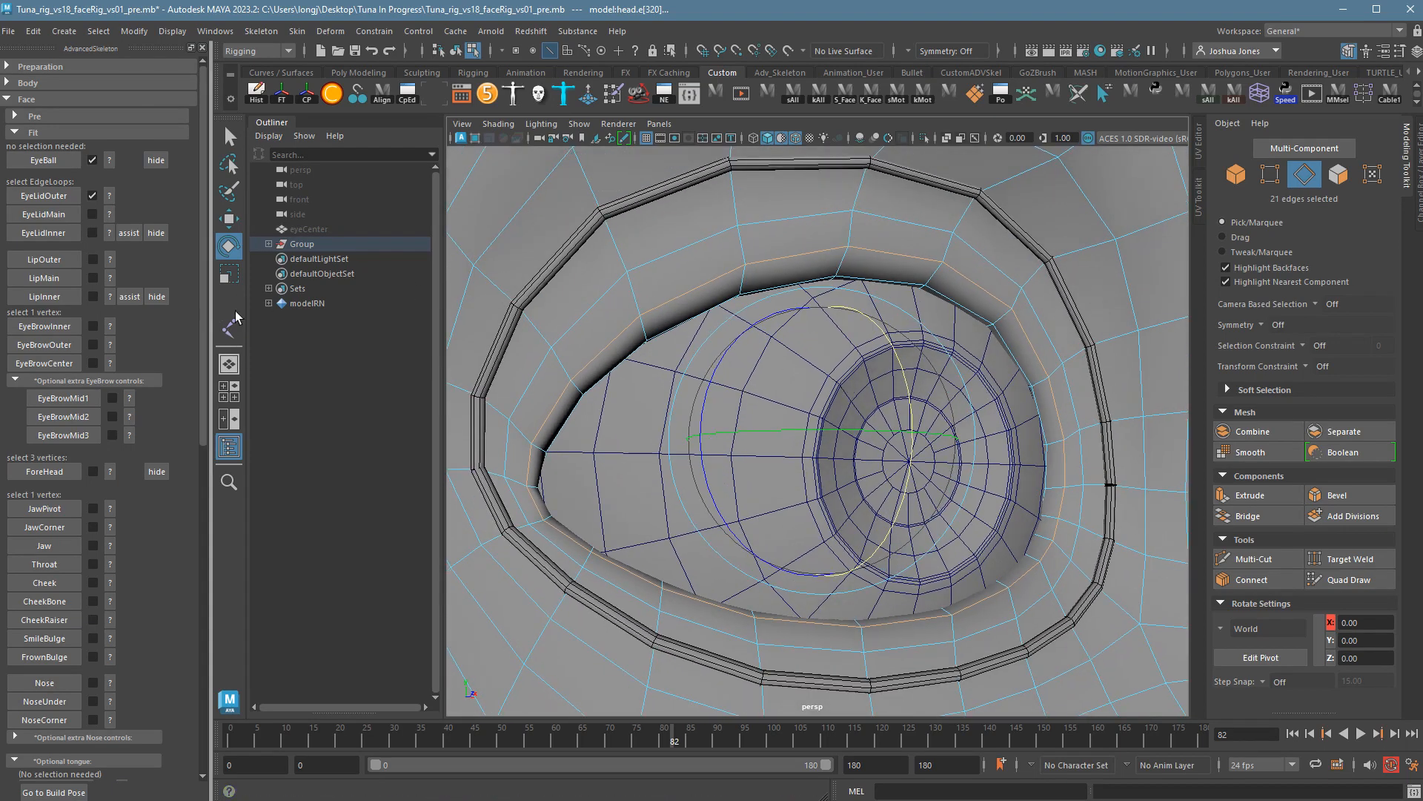
# Add the inner eye-corner vertex in Multi-Component mode and create the FaceFitEyeLidMain curve.
pyautogui.click(1342, 152)
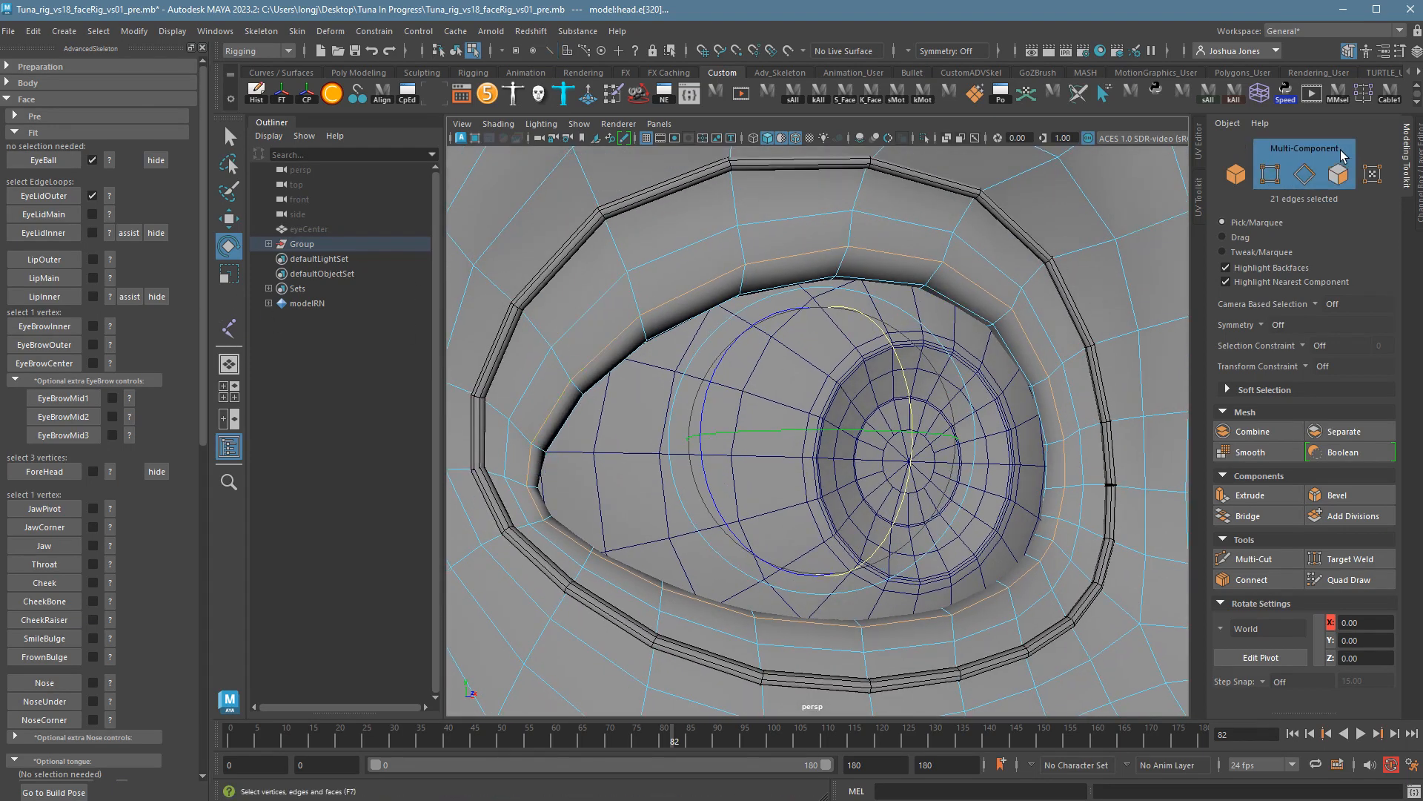
pyautogui.keyDown('shift'); pyautogui.click(541, 491); pyautogui.keyUp('shift')
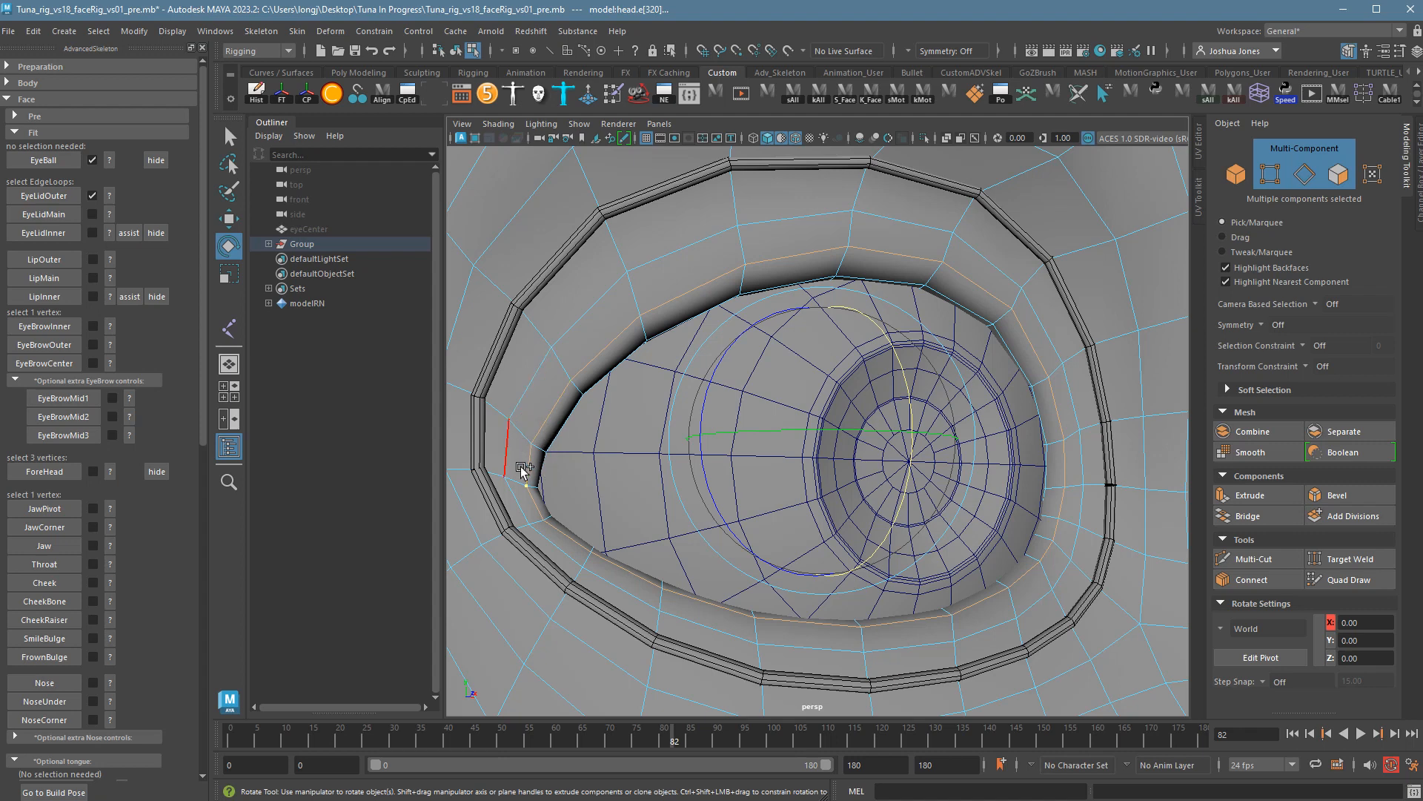
pyautogui.keyDown('alt'); pyautogui.moveTo(997, 502); pyautogui.dragTo(1058, 505); pyautogui.keyUp('alt')
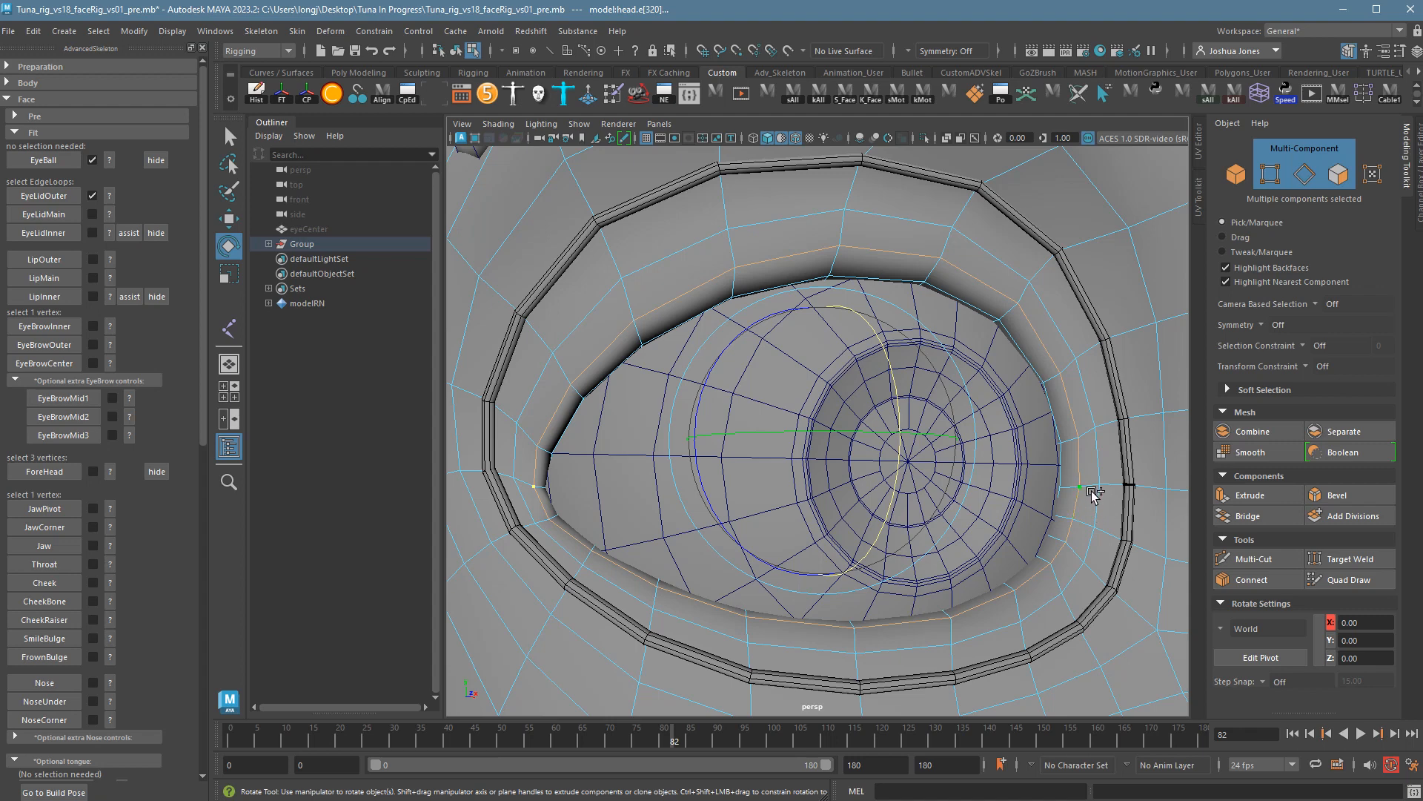
pyautogui.keyDown('alt'); pyautogui.moveTo(1036, 499); pyautogui.dragTo(1055, 513); pyautogui.keyUp('alt')
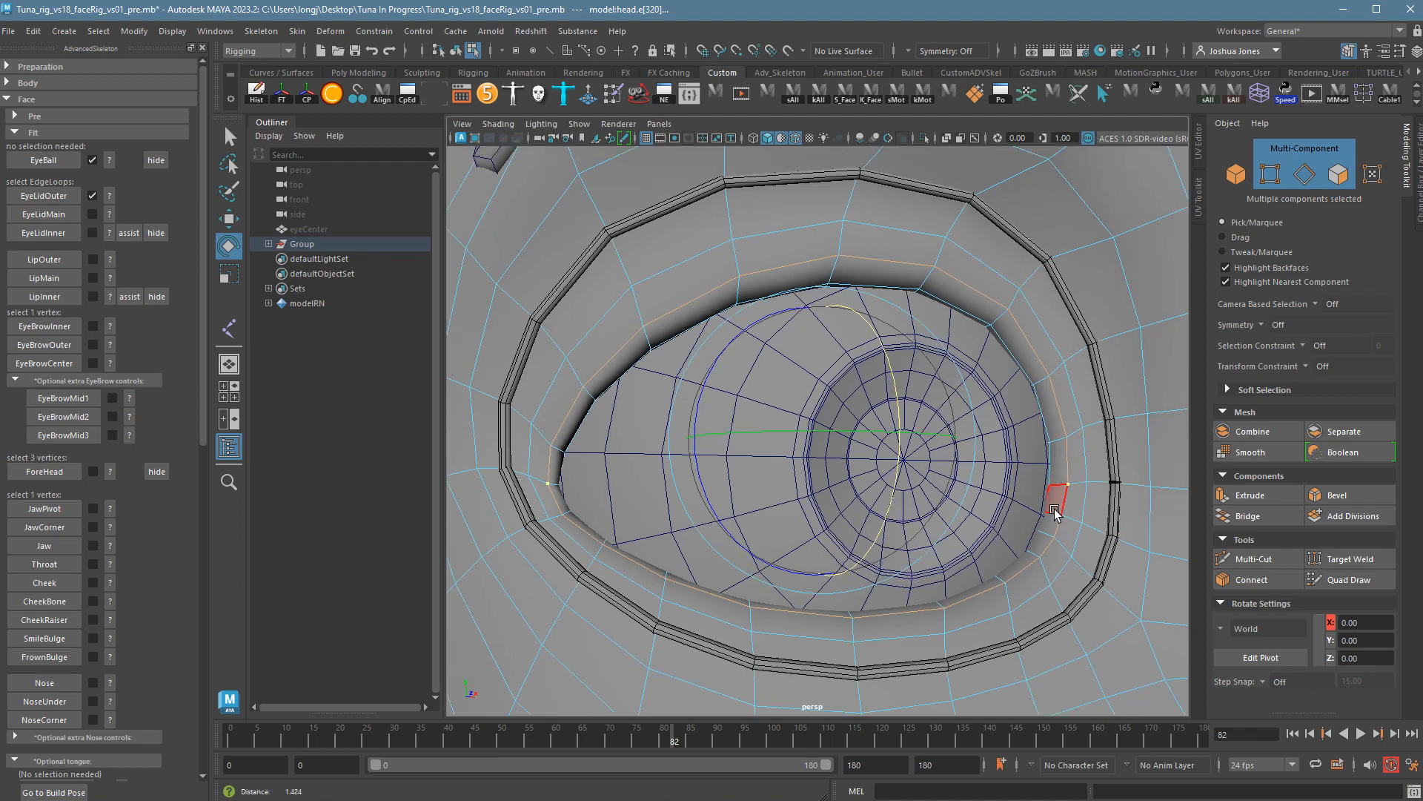
pyautogui.keyDown('alt'); pyautogui.moveTo(1055, 510); pyautogui.dragTo(1026, 500, button='right'); pyautogui.keyUp('alt')
pyautogui.click(78, 219)
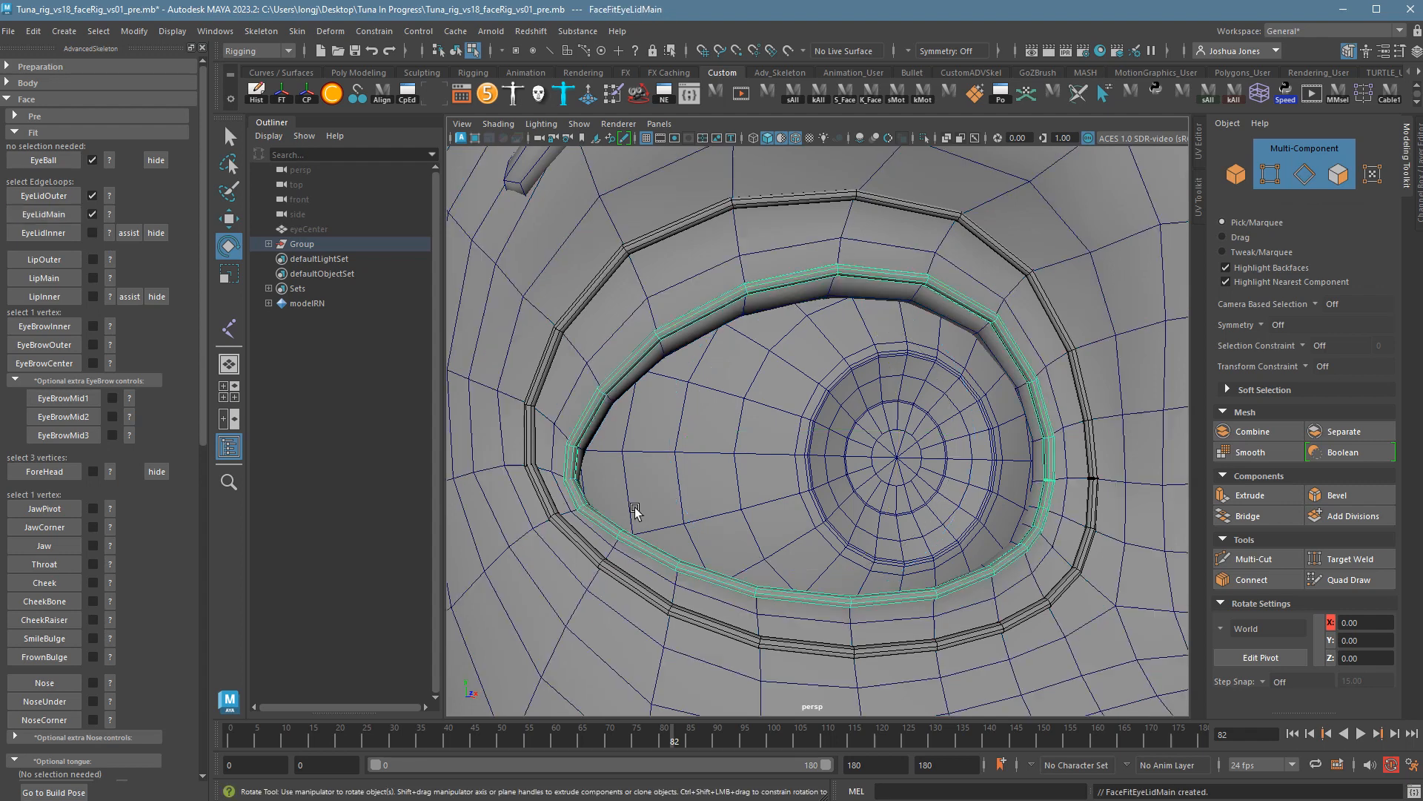
# Show the EyeLidInner placement help explaining the assist that peels the skin open.
pyautogui.keyDown('alt'); pyautogui.moveTo(1119, 578); pyautogui.dragTo(1084, 582); pyautogui.keyUp('alt')
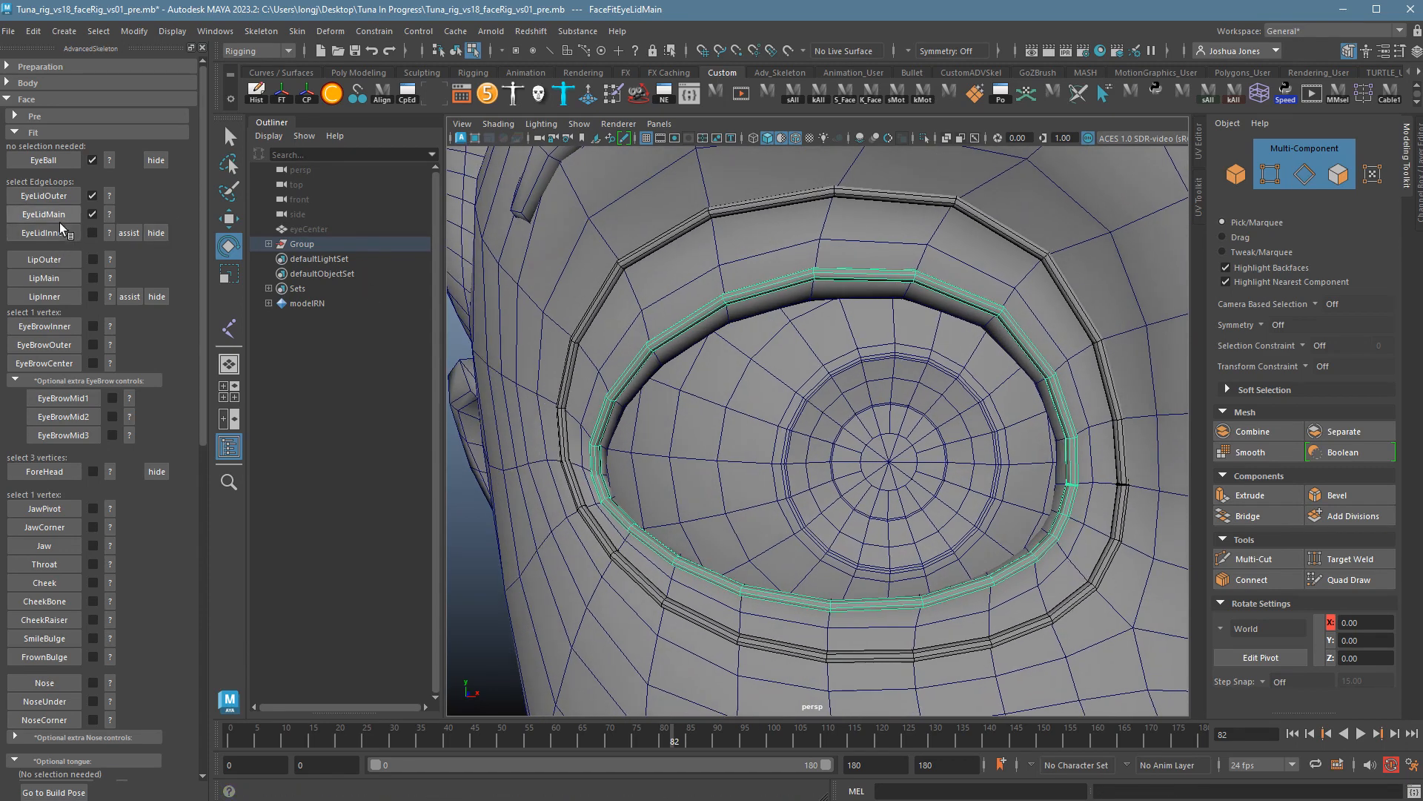
pyautogui.click(109, 233)
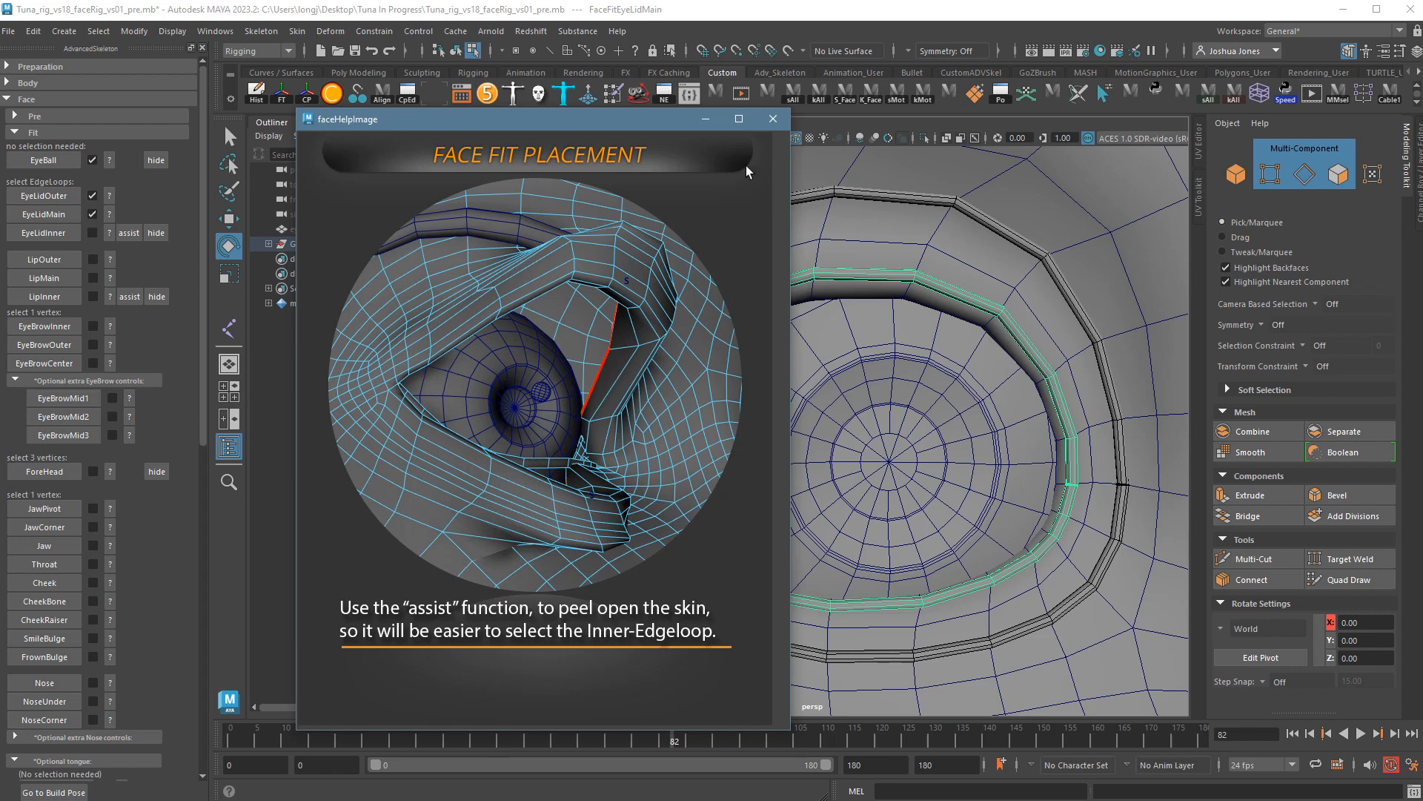
# Close the help image and hide the eye geometry with Ctrl+H.
pyautogui.click(774, 119)
pyautogui.keyDown('alt'); pyautogui.moveTo(898, 451); pyautogui.dragTo(939, 456); pyautogui.keyUp('alt')
pyautogui.press('q')
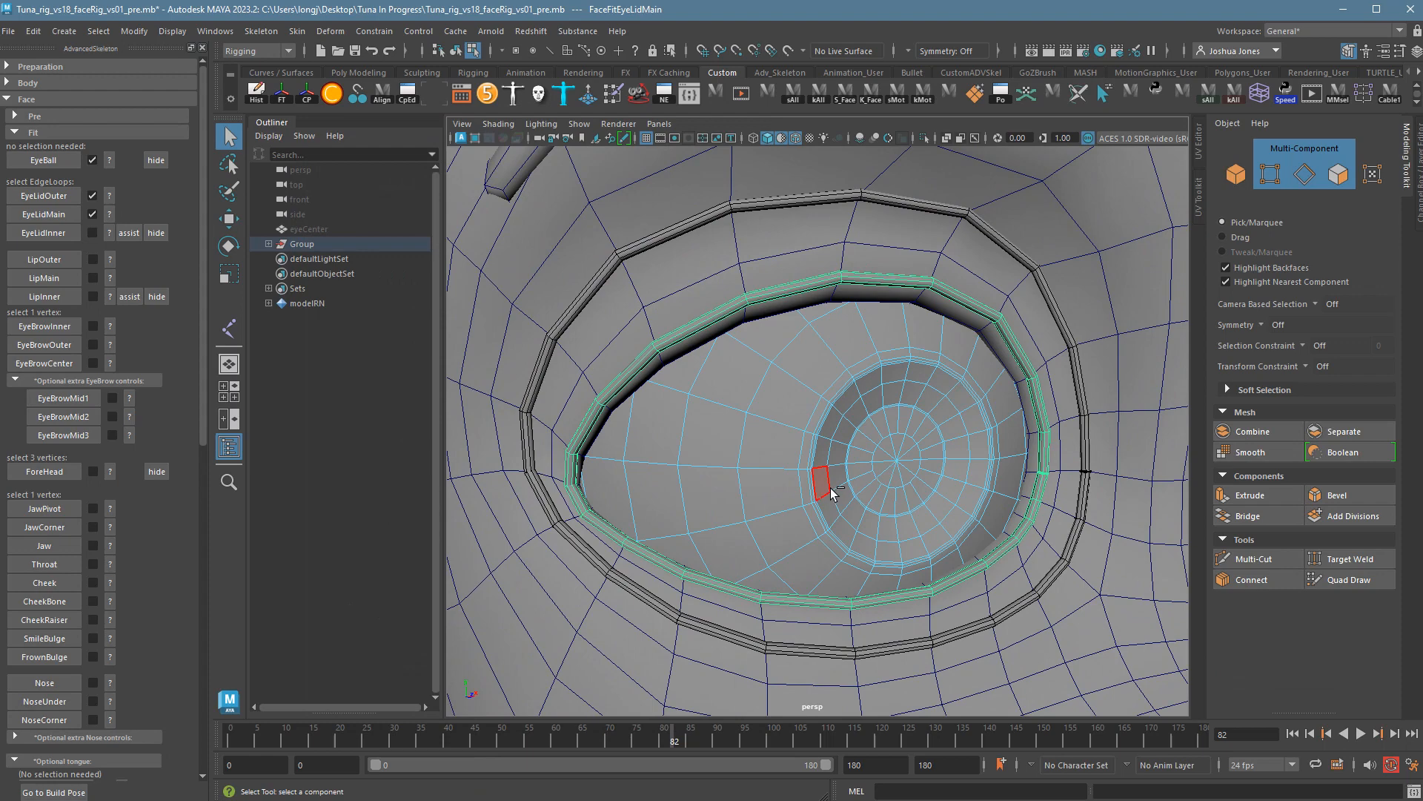
pyautogui.moveTo(831, 488); pyautogui.dragTo(852, 468, button='right')
pyautogui.hotkey('ctrl', 'h')
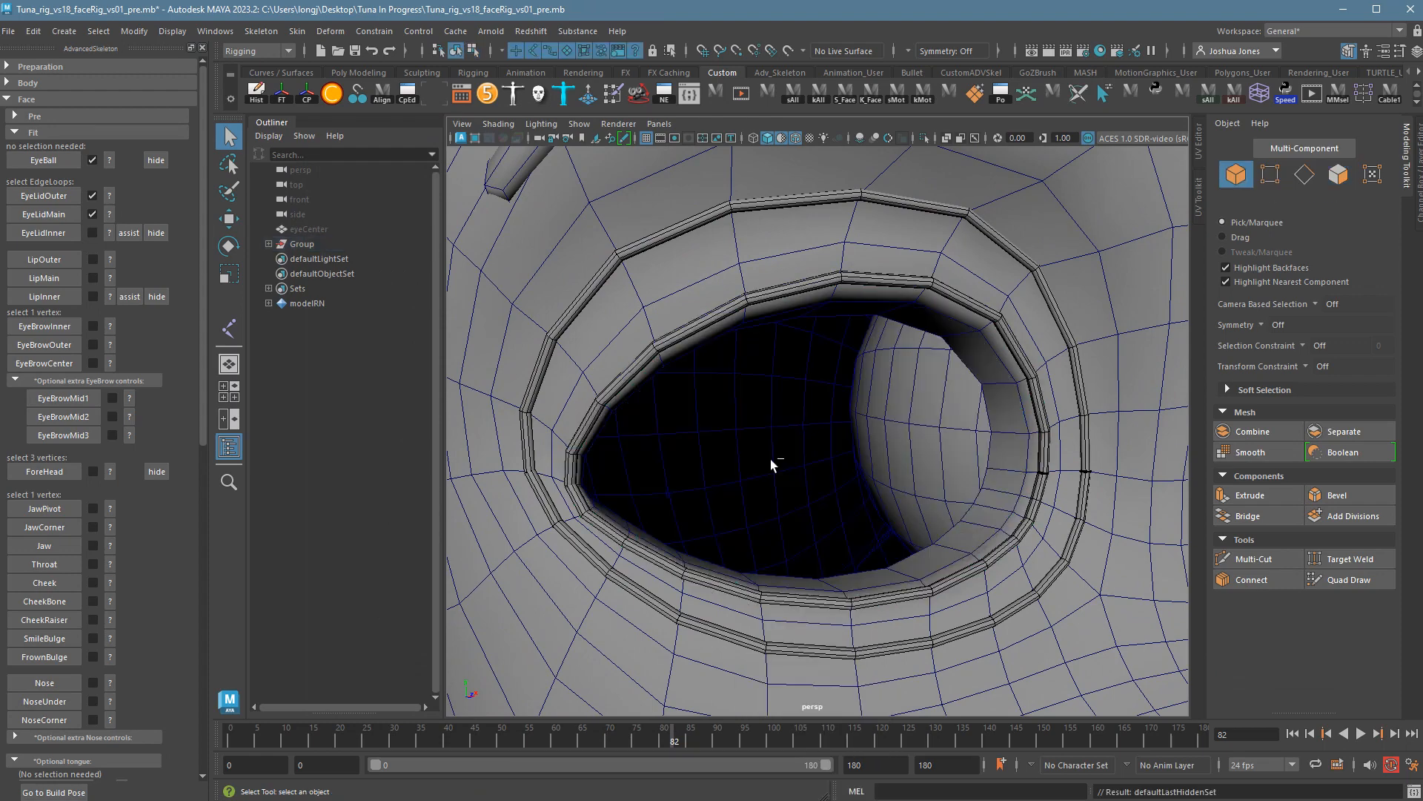
# Inspect the empty eye socket up close, then select the eyeball.
pyautogui.keyDown('alt'); pyautogui.moveTo(892, 506); pyautogui.dragTo(959, 514); pyautogui.keyUp('alt')
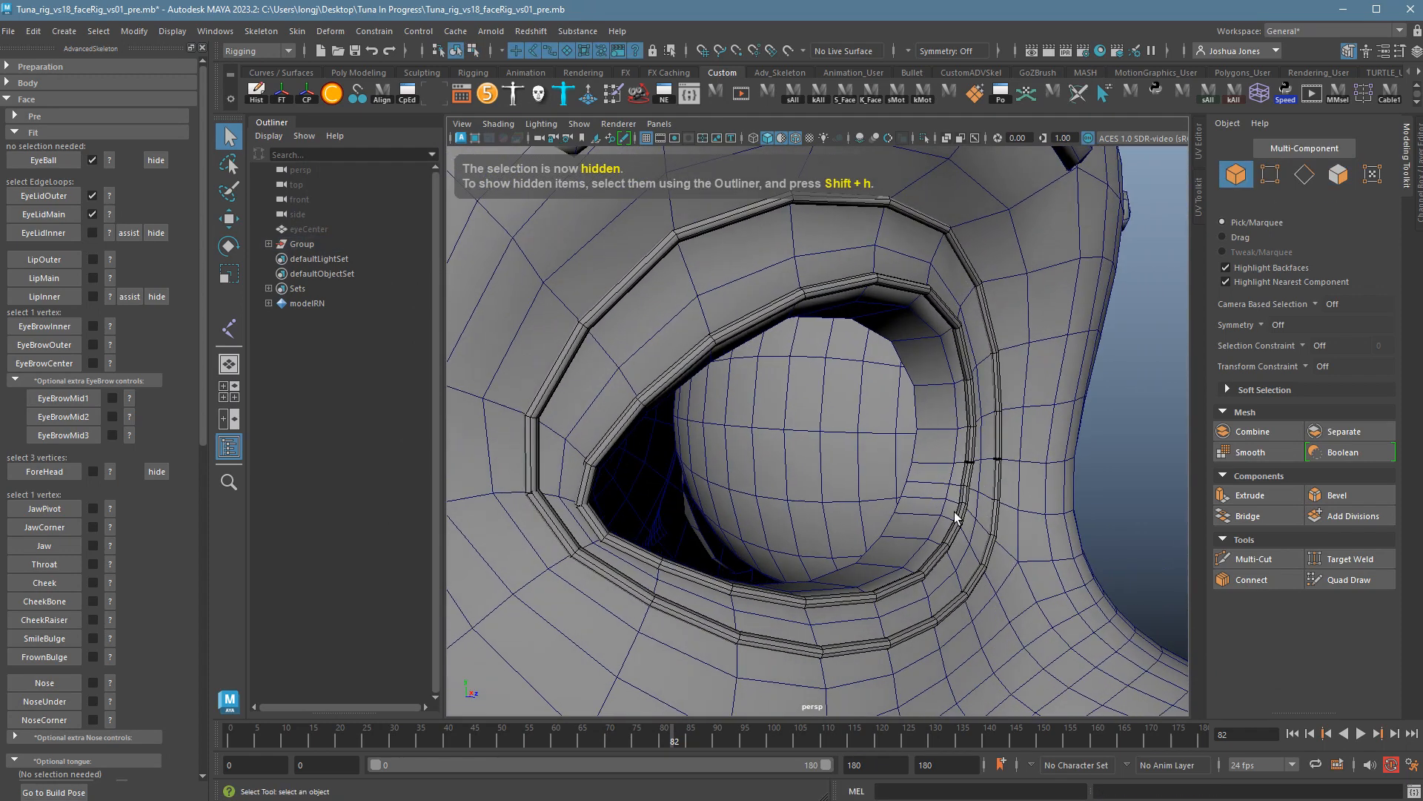
pyautogui.keyDown('alt'); pyautogui.moveTo(959, 515); pyautogui.dragTo(1118, 562, button='right'); pyautogui.keyUp('alt')
pyautogui.keyDown('alt'); pyautogui.moveTo(1118, 562); pyautogui.dragTo(1022, 546); pyautogui.keyUp('alt')
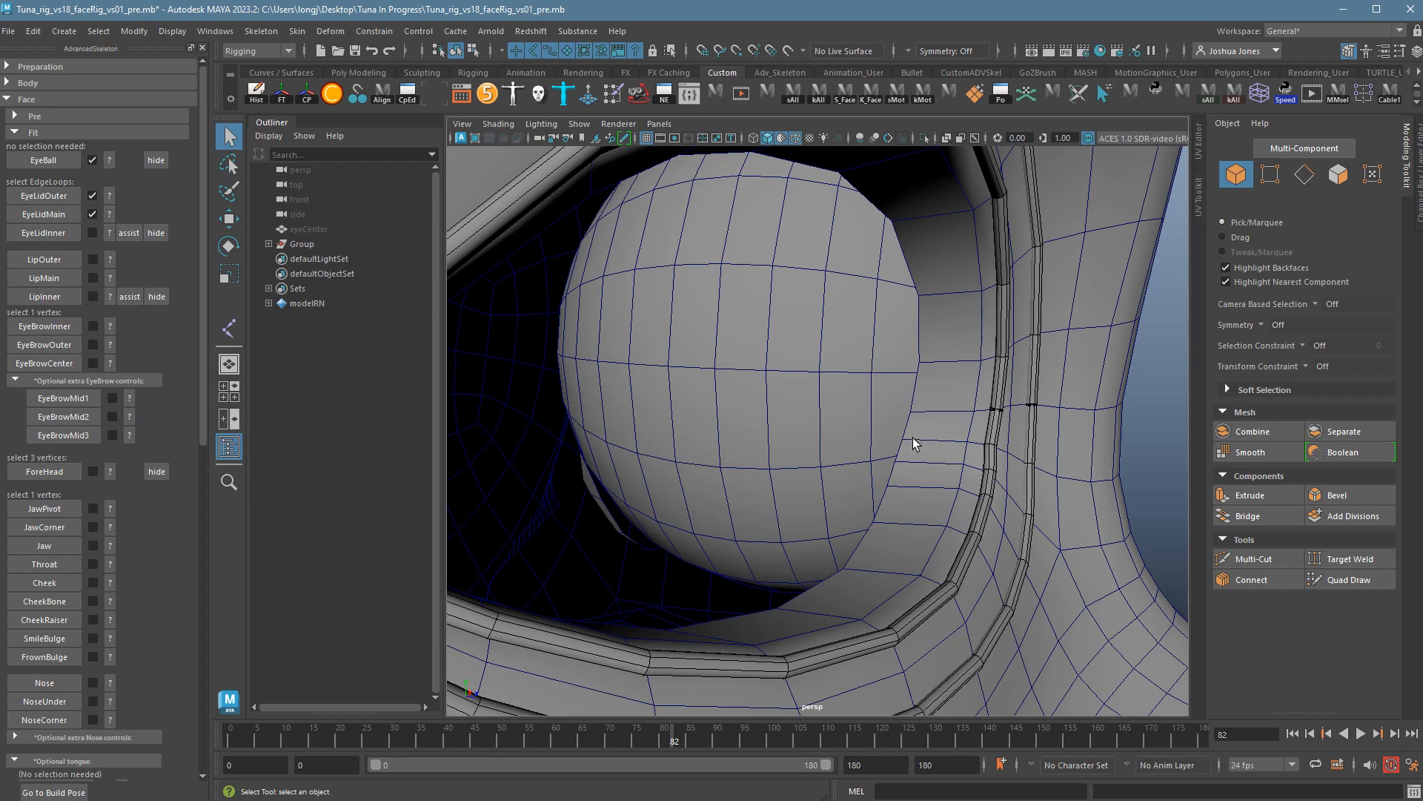
pyautogui.keyDown('alt'); pyautogui.moveTo(965, 444); pyautogui.dragTo(994, 453); pyautogui.keyUp('alt')
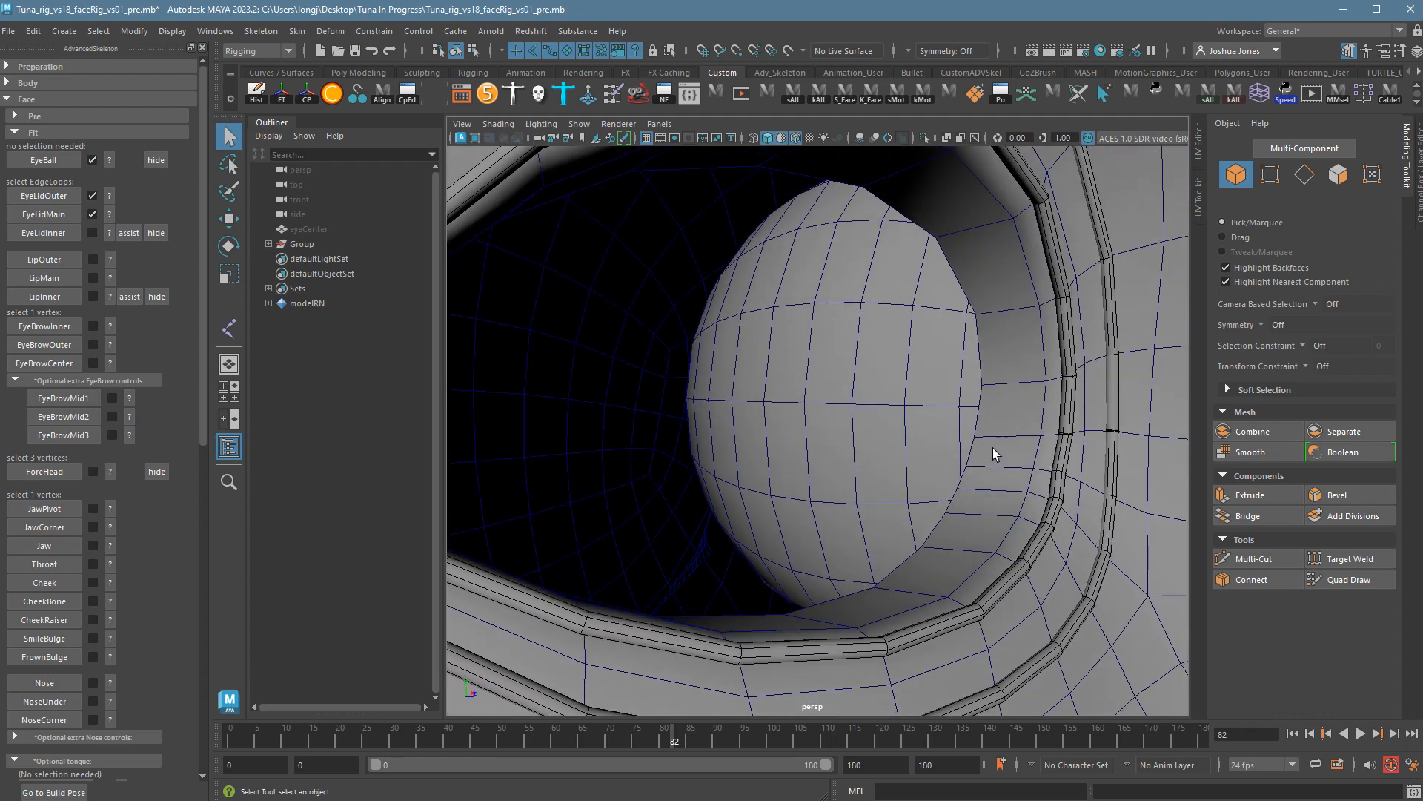
pyautogui.click(879, 445)
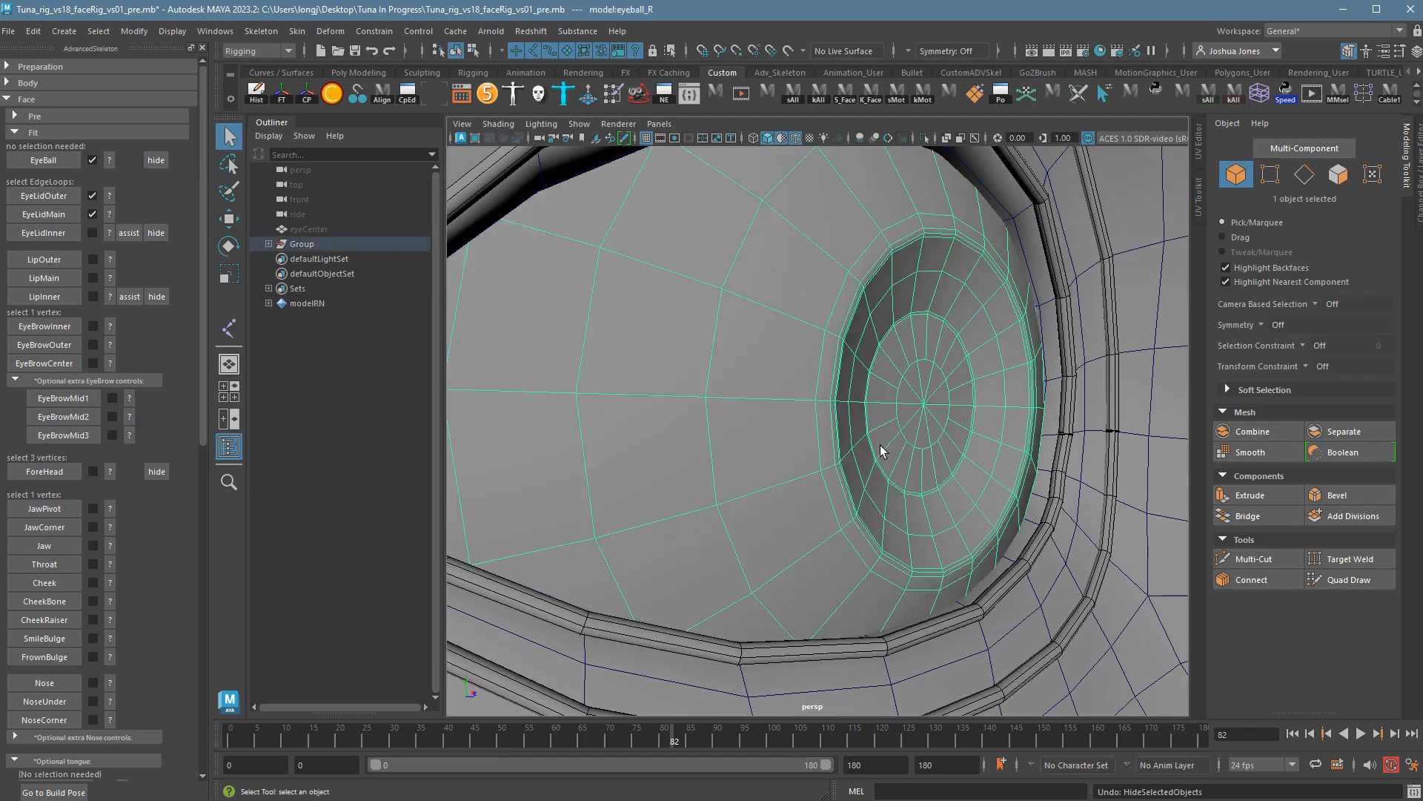
pyautogui.keyDown('alt'); pyautogui.moveTo(982, 481); pyautogui.dragTo(771, 481); pyautogui.keyUp('alt')
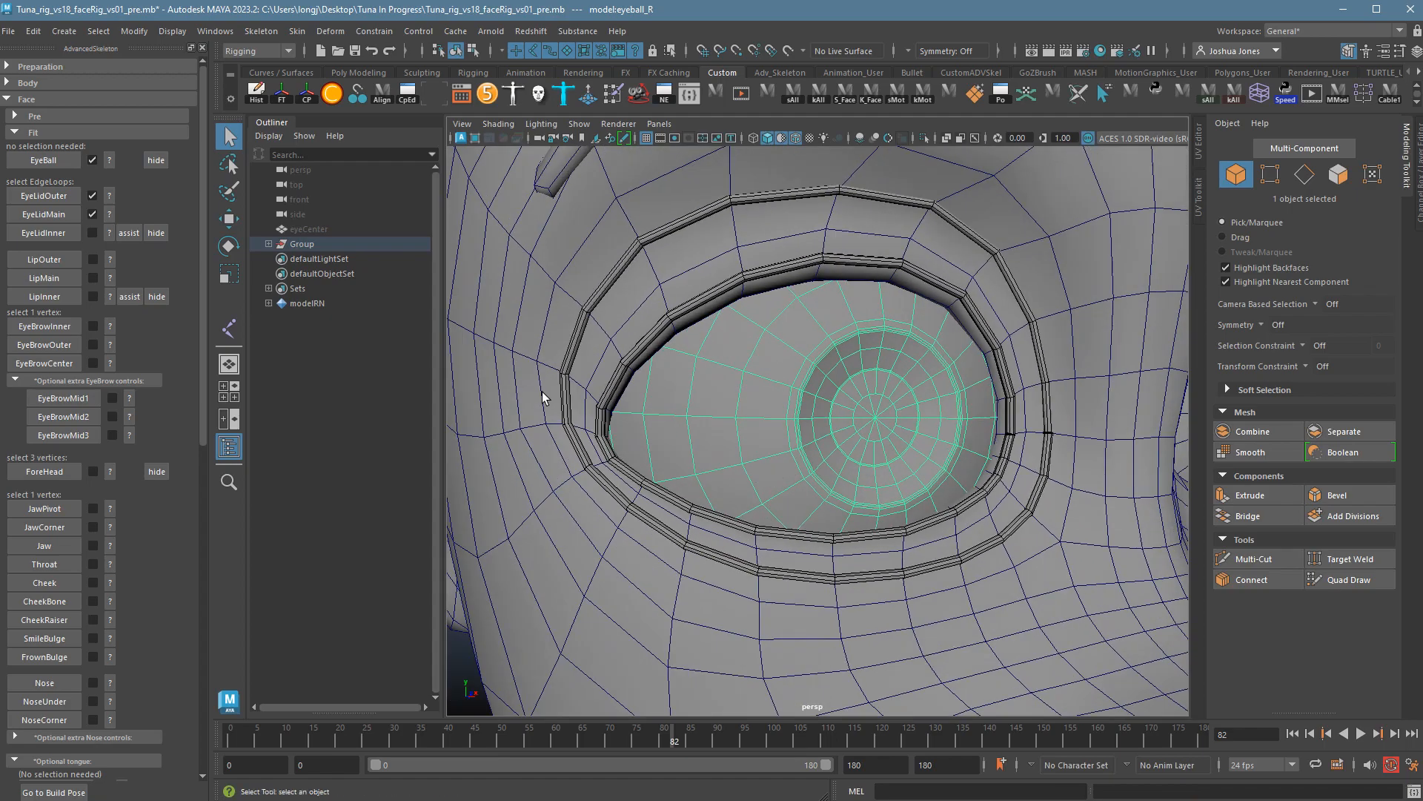
# Peel the eyelids open with the EyeLidInner assist and select the 21-edge inner loop.
pyautogui.click(132, 241)
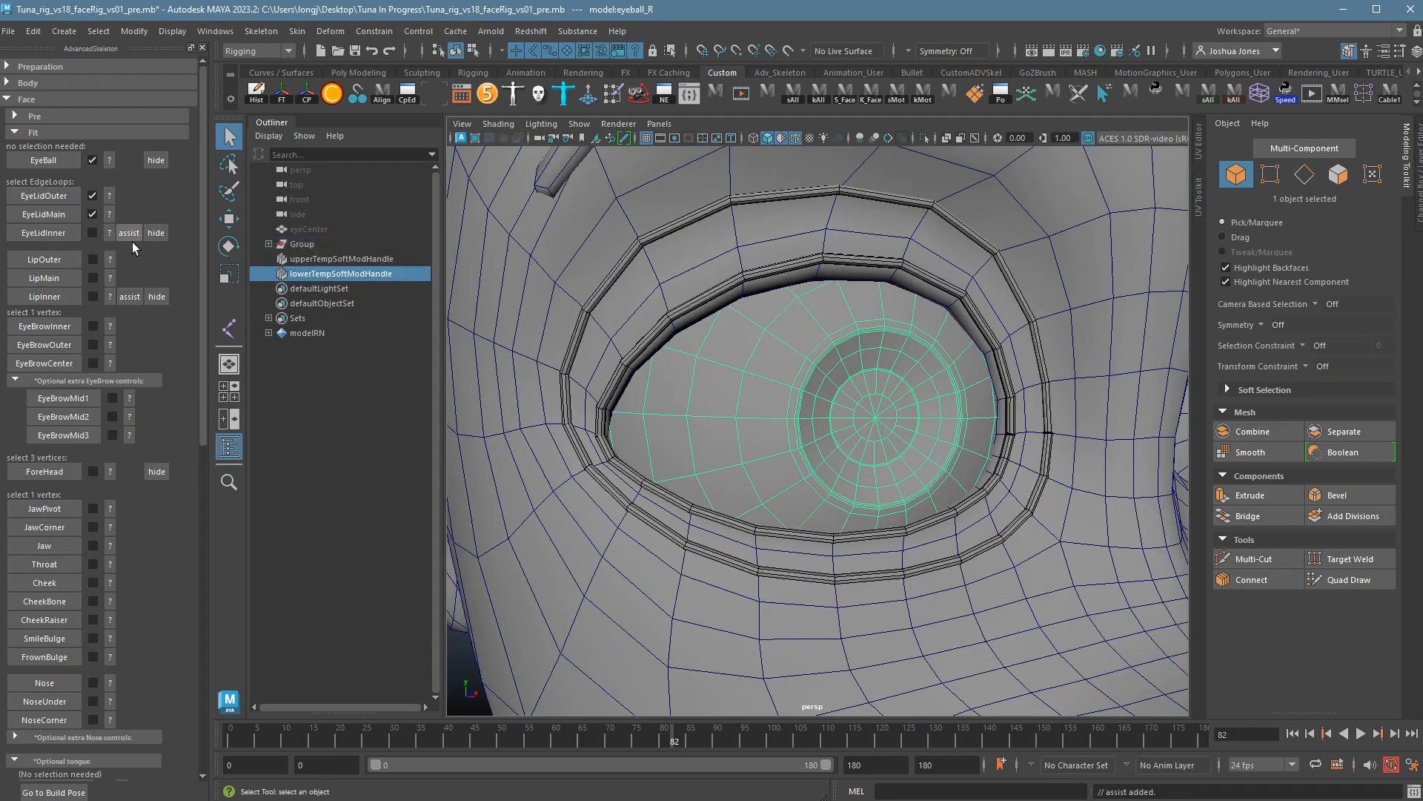
pyautogui.keyDown('alt'); pyautogui.moveTo(992, 514); pyautogui.dragTo(1051, 529); pyautogui.keyUp('alt')
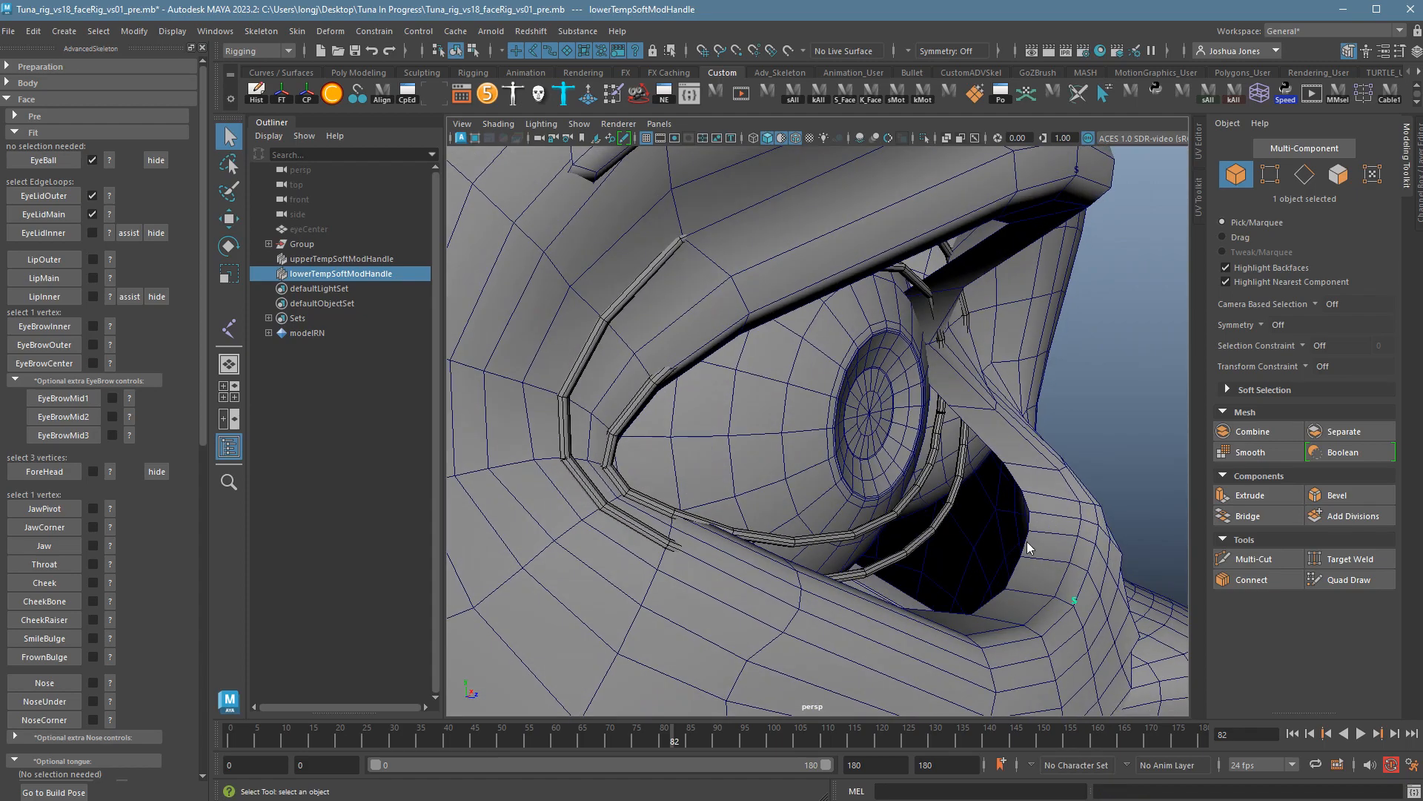
pyautogui.moveTo(1027, 543); pyautogui.dragTo(1029, 512, button='right')
pyautogui.doubleClick(1038, 546)
pyautogui.moveTo(1038, 545)
pyautogui.keyDown('alt'); pyautogui.mouseDown()
pyautogui.moveTo(1046, 561)
pyautogui.moveTo(1012, 549)
pyautogui.mouseUp(); pyautogui.keyUp('alt')
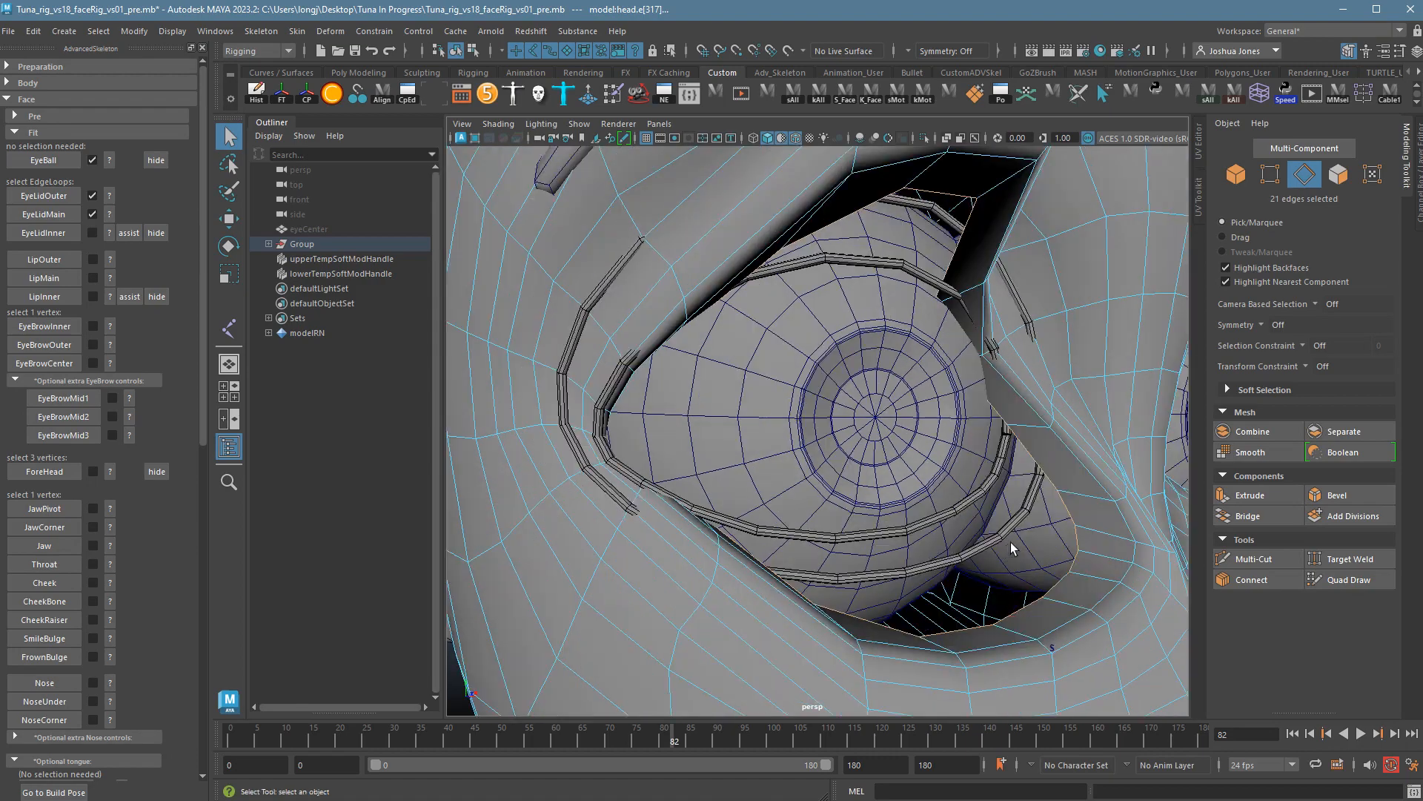
pyautogui.moveTo(1080, 496)
pyautogui.keyDown('alt'); pyautogui.mouseDown()
pyautogui.moveTo(1074, 511)
pyautogui.moveTo(1087, 508)
pyautogui.moveTo(1048, 477)
pyautogui.moveTo(1106, 492)
pyautogui.moveTo(1090, 496)
pyautogui.mouseUp(); pyautogui.keyUp('alt')
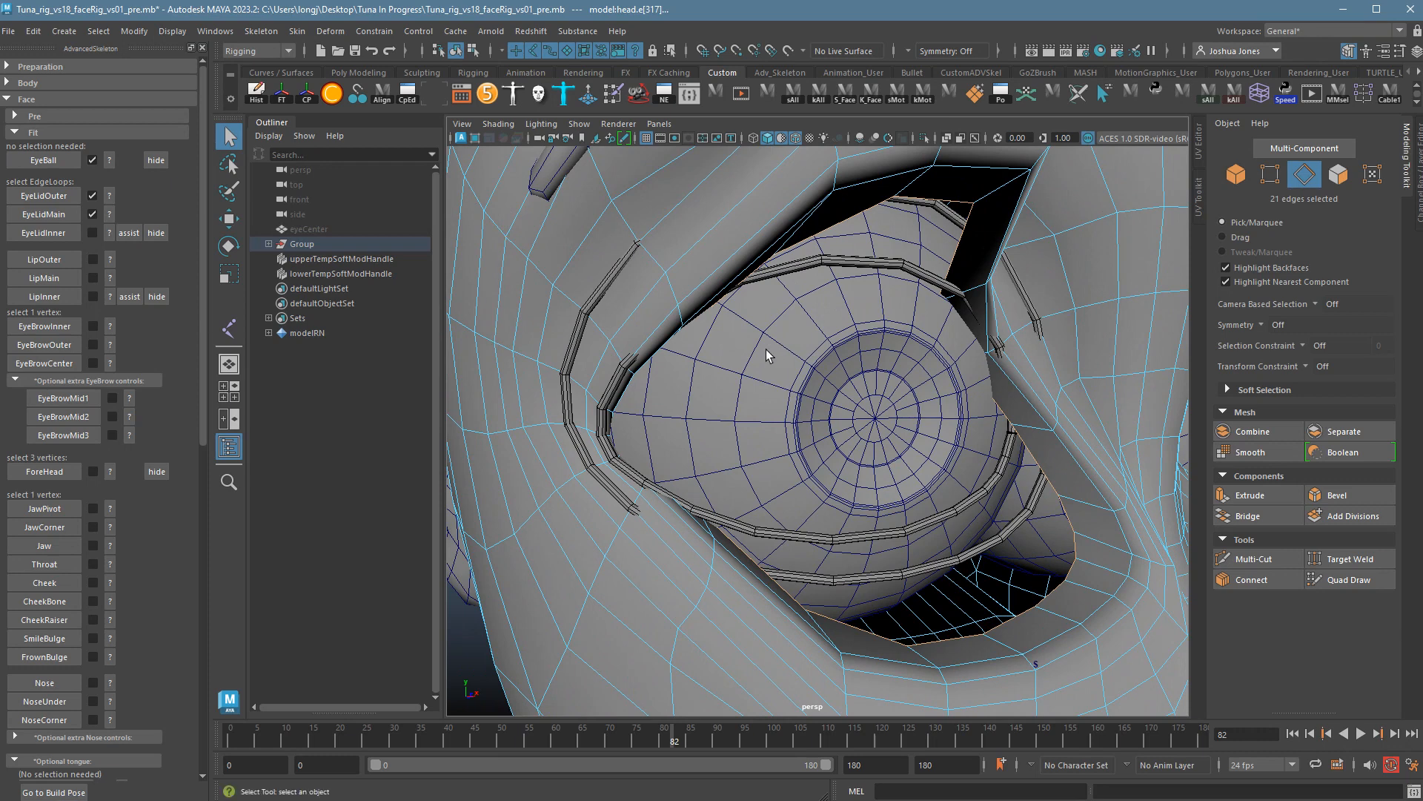
# Remove the eyelid assist so the lids rest normally, and hide the eyeball.
pyautogui.click(164, 237)
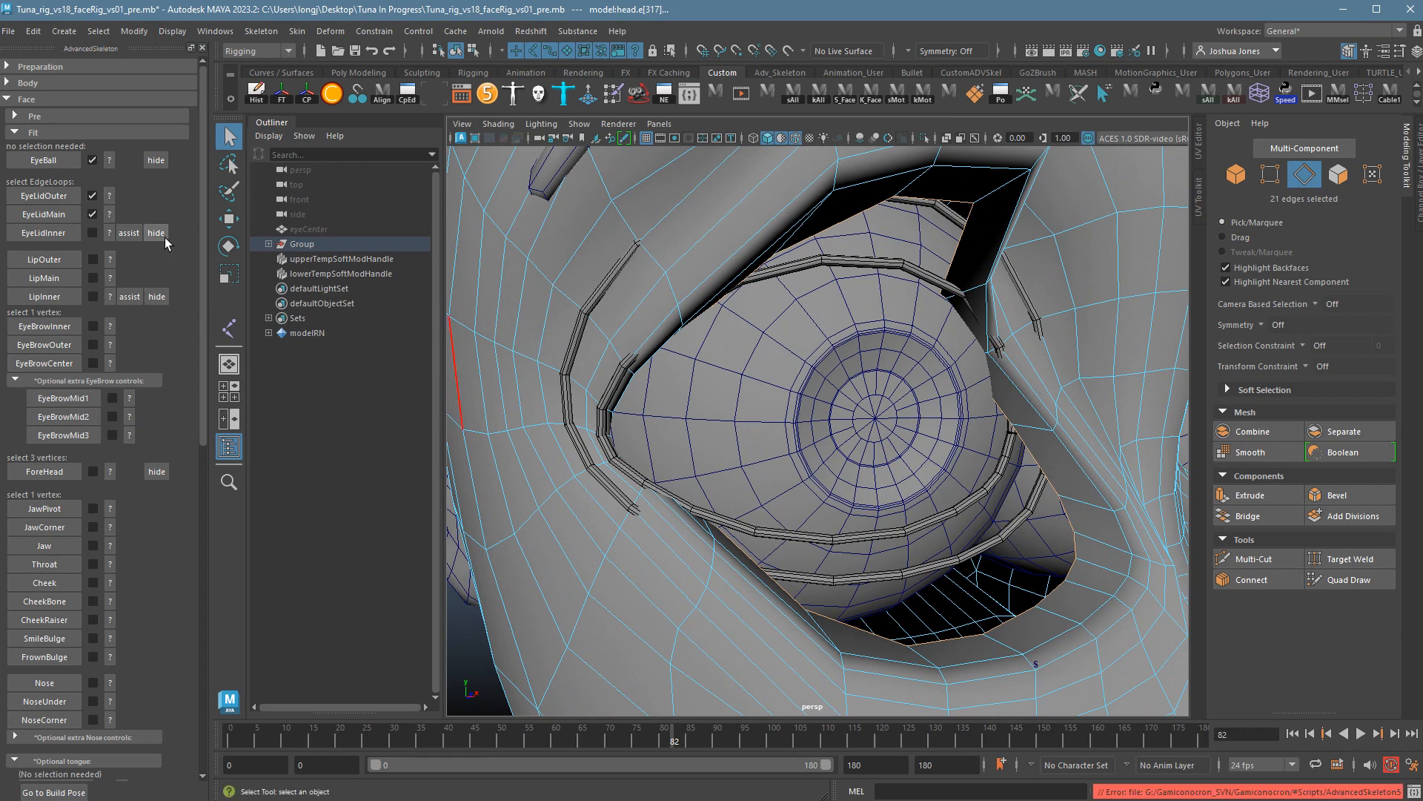
pyautogui.click(138, 236)
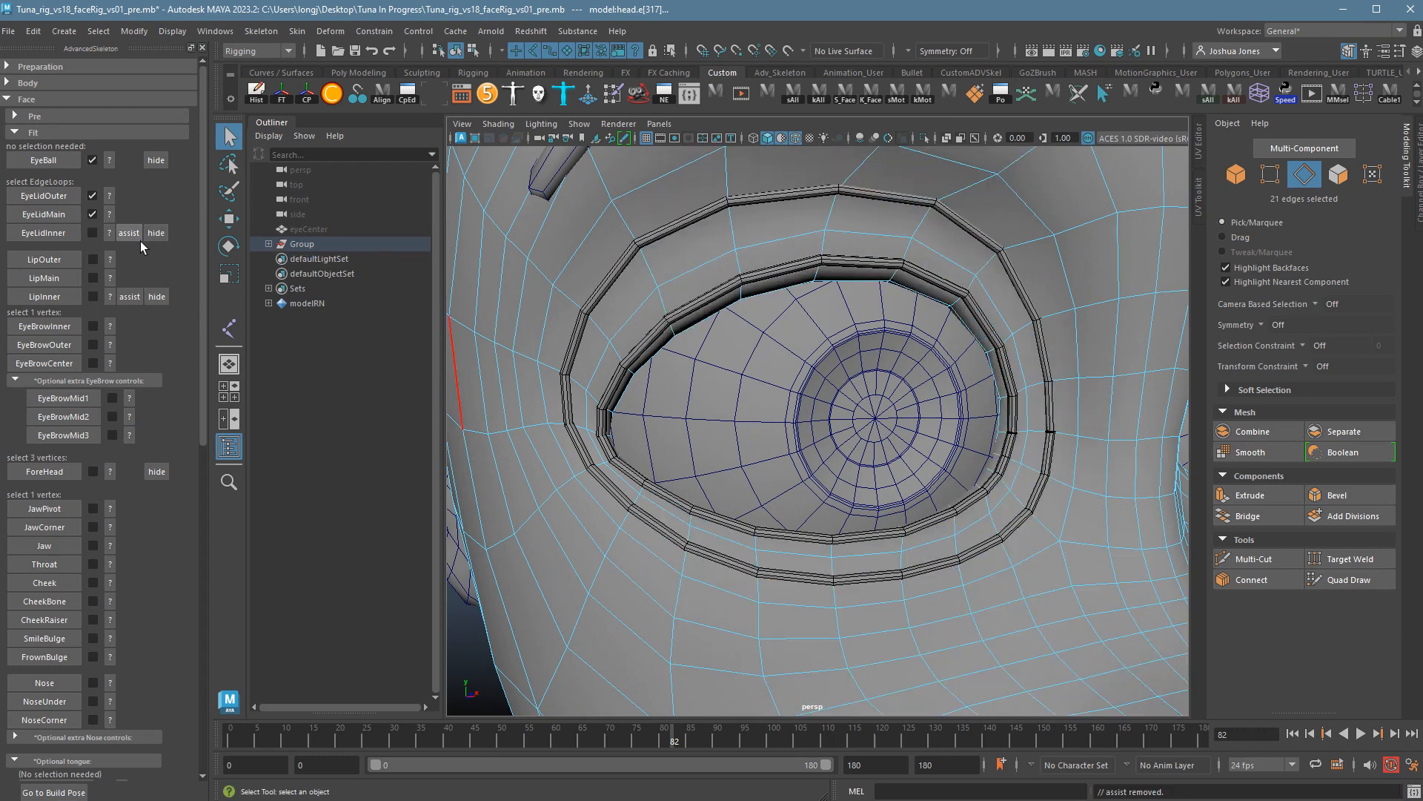
pyautogui.click(162, 241)
pyautogui.moveTo(748, 406); pyautogui.dragTo(986, 468, button='right')
pyautogui.hotkey('ctrl', 'h')
# Select the inner eyelid edge loop and correct it in Multi-Component mode.
pyautogui.click(980, 472)
pyautogui.doubleClick(980, 472)
pyautogui.keyDown('alt'); pyautogui.moveTo(1028, 489); pyautogui.dragTo(1009, 468); pyautogui.keyUp('alt')
pyautogui.click(1293, 150)
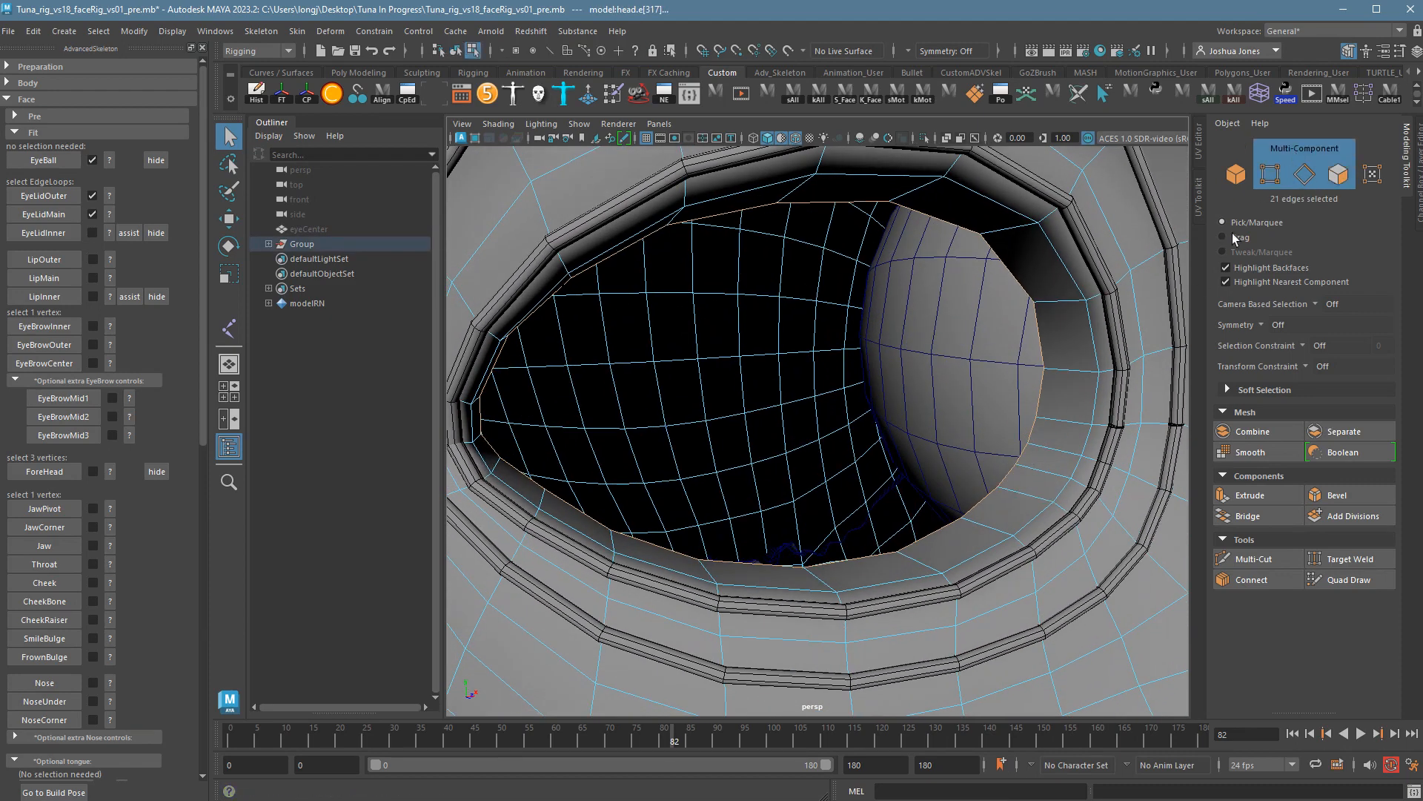
pyautogui.keyDown('ctrl'); pyautogui.click(1045, 426); pyautogui.keyUp('ctrl')
pyautogui.keyDown('alt'); pyautogui.moveTo(1045, 426); pyautogui.dragTo(1048, 461); pyautogui.keyUp('alt')
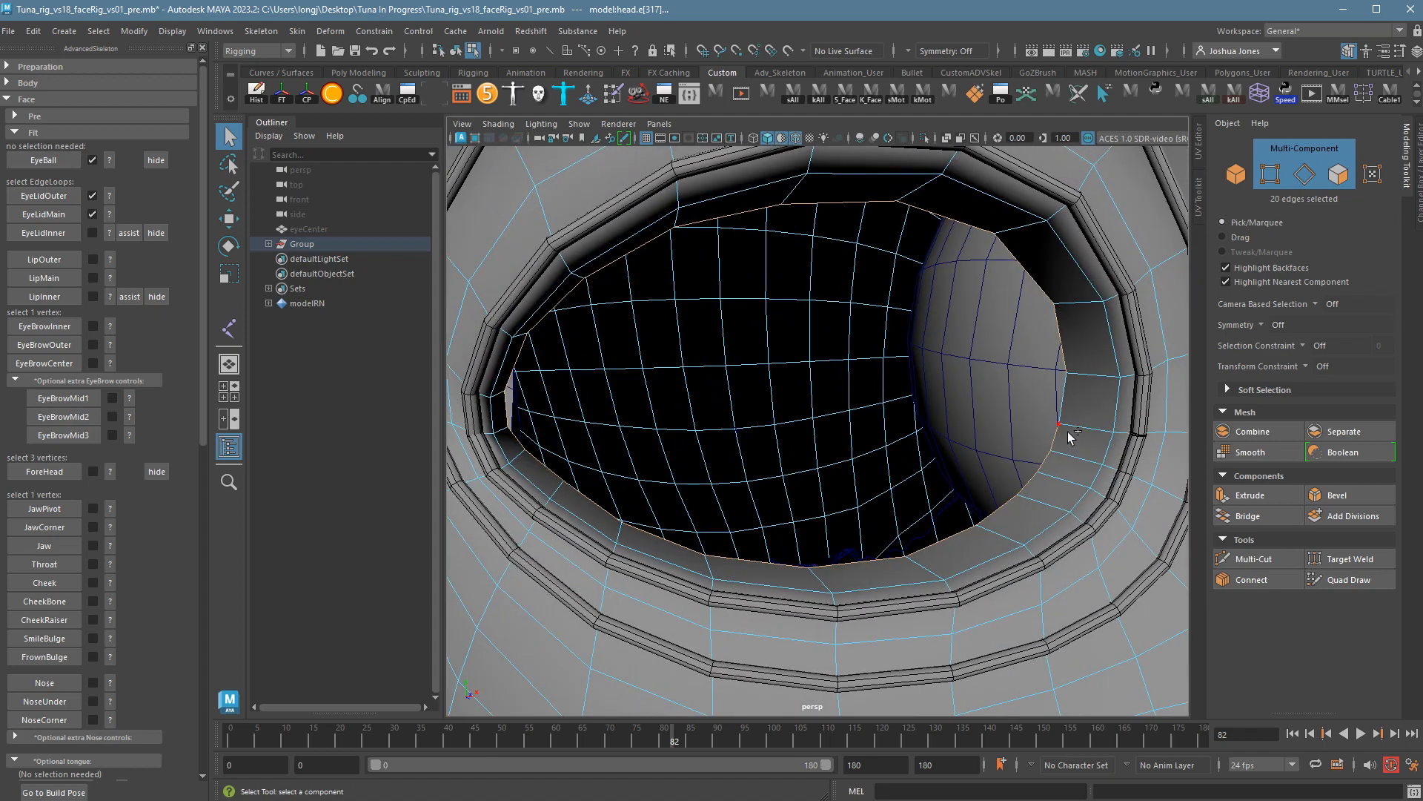
pyautogui.keyDown('shift'); pyautogui.click(1070, 437); pyautogui.keyUp('shift')
pyautogui.keyDown('alt'); pyautogui.moveTo(953, 455); pyautogui.dragTo(845, 436); pyautogui.keyUp('alt')
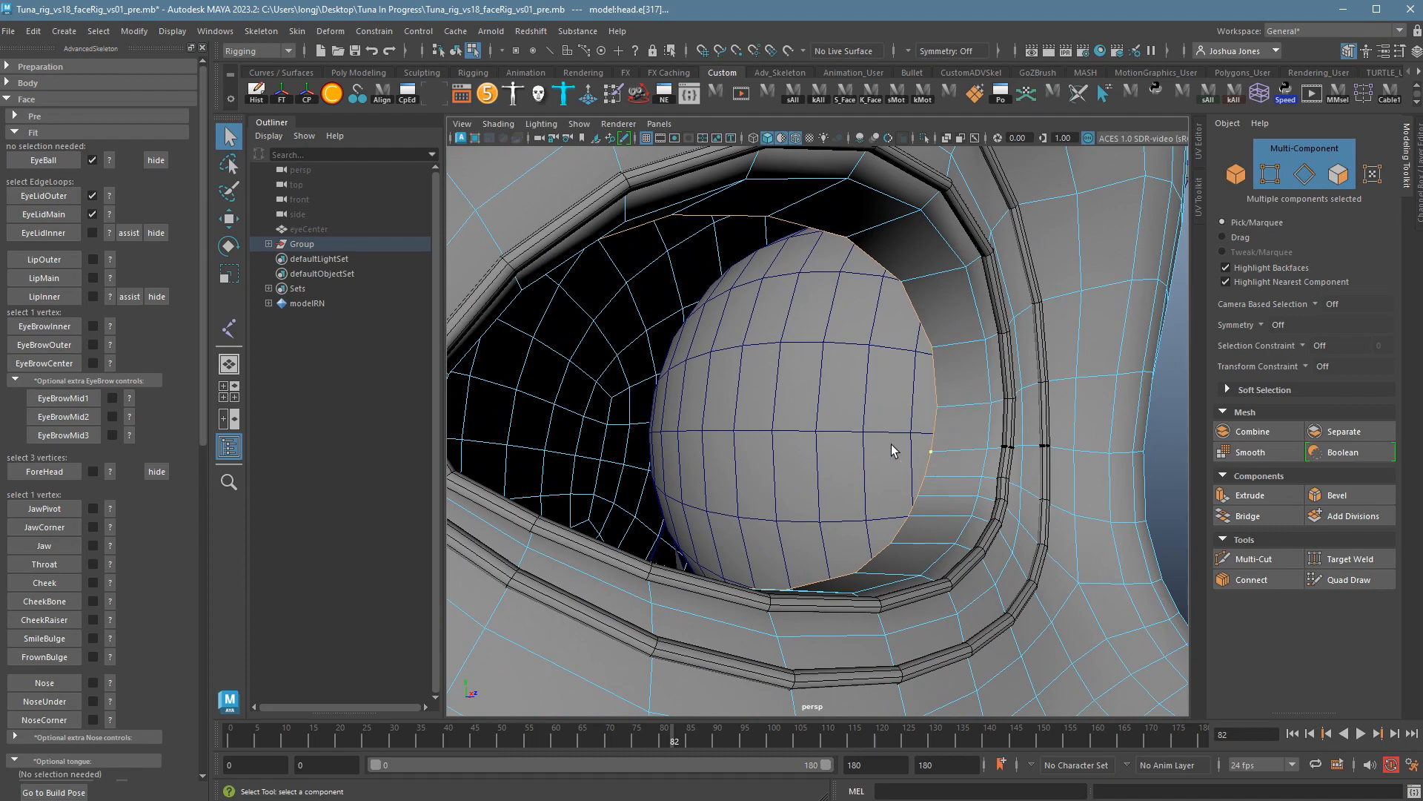
# Frame the inner eyelid loop and check the socket, keeping the eyeball hidden.
pyautogui.keyDown('alt'); pyautogui.moveTo(792, 461); pyautogui.dragTo(845, 471); pyautogui.keyUp('alt')
pyautogui.scroll(3, 845, 471)
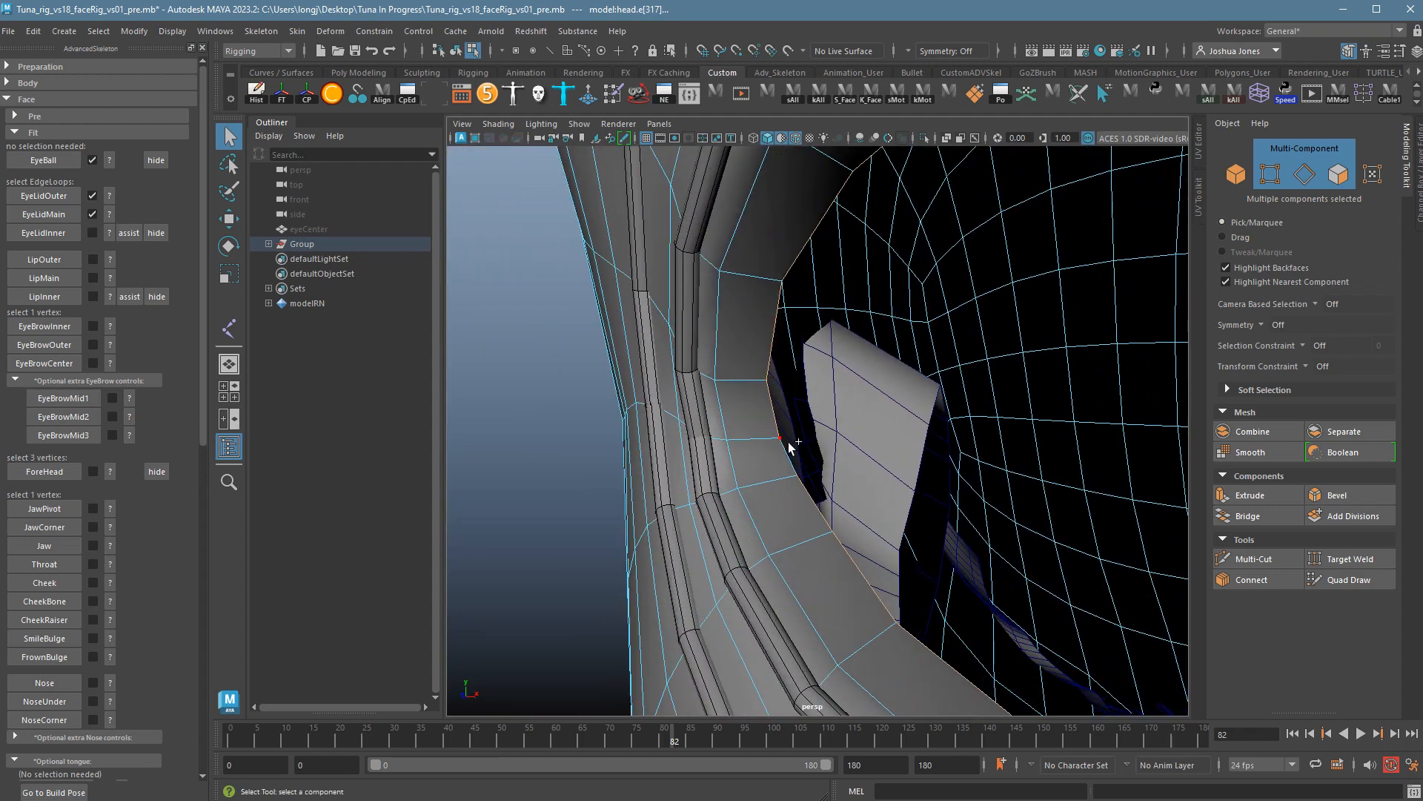
pyautogui.press('f')
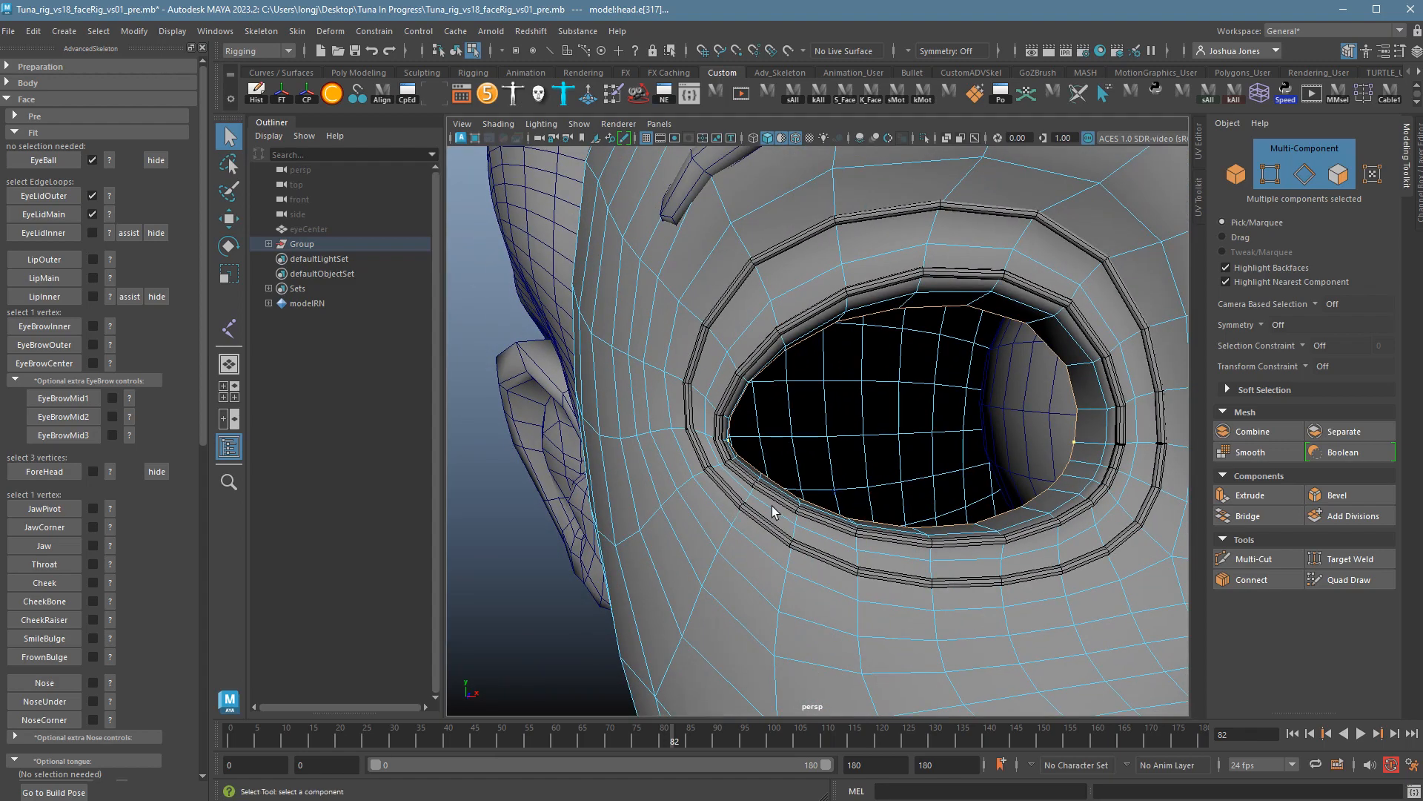
pyautogui.keyDown('alt'); pyautogui.moveTo(771, 506); pyautogui.dragTo(1295, 559, button='right'); pyautogui.keyUp('alt')
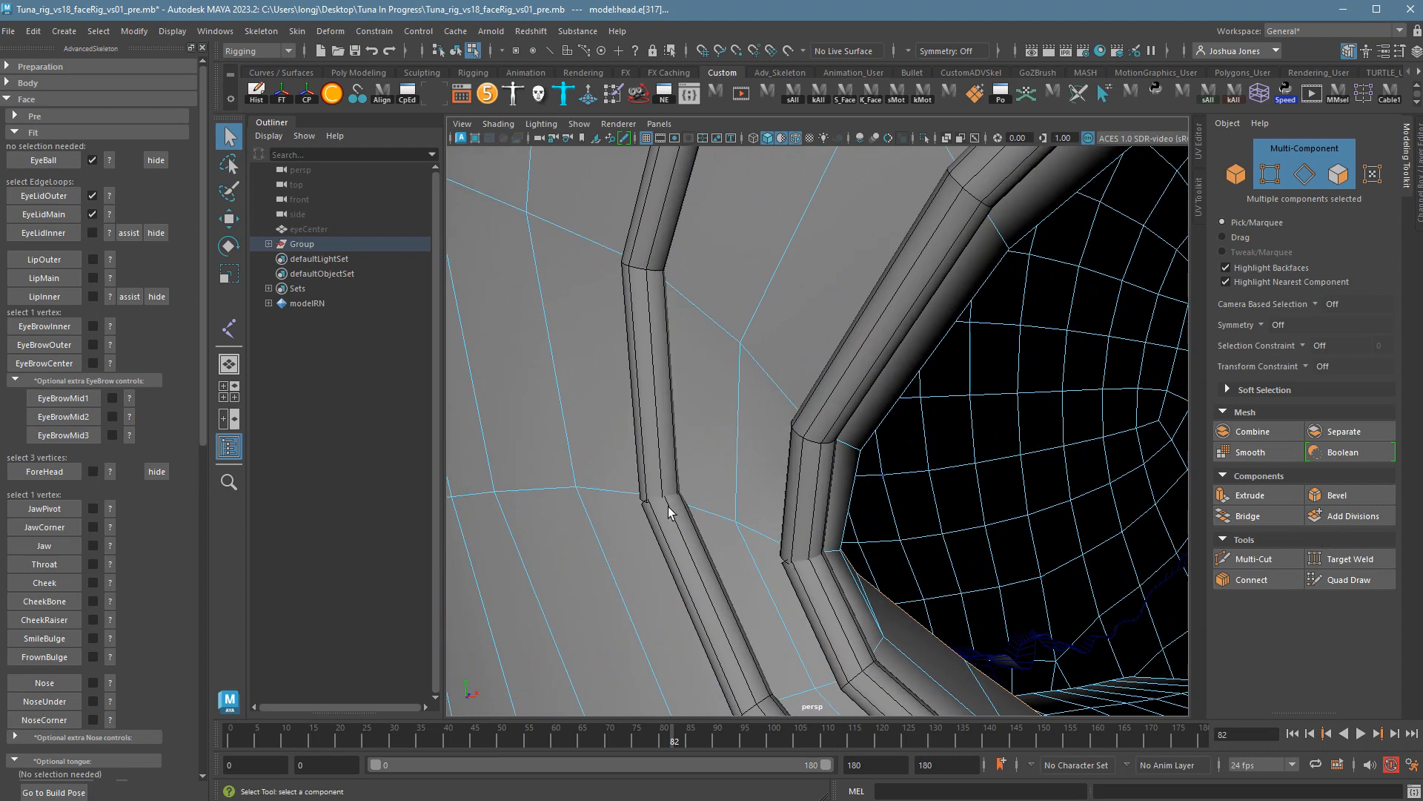
pyautogui.keyDown('alt'); pyautogui.moveTo(791, 566); pyautogui.dragTo(1023, 549, button='right'); pyautogui.keyUp('alt')
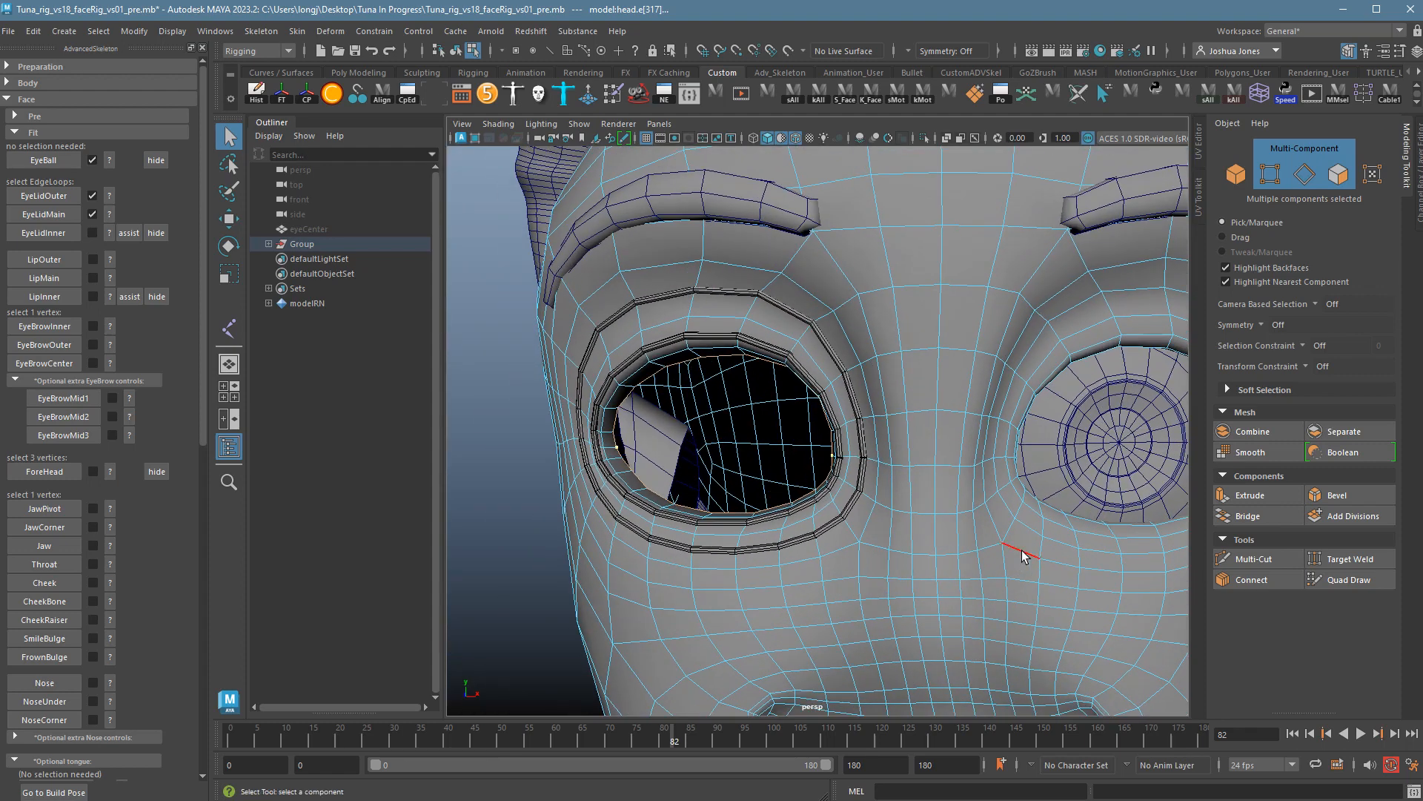
pyautogui.hotkey('ctrl', 'shift', 'h')
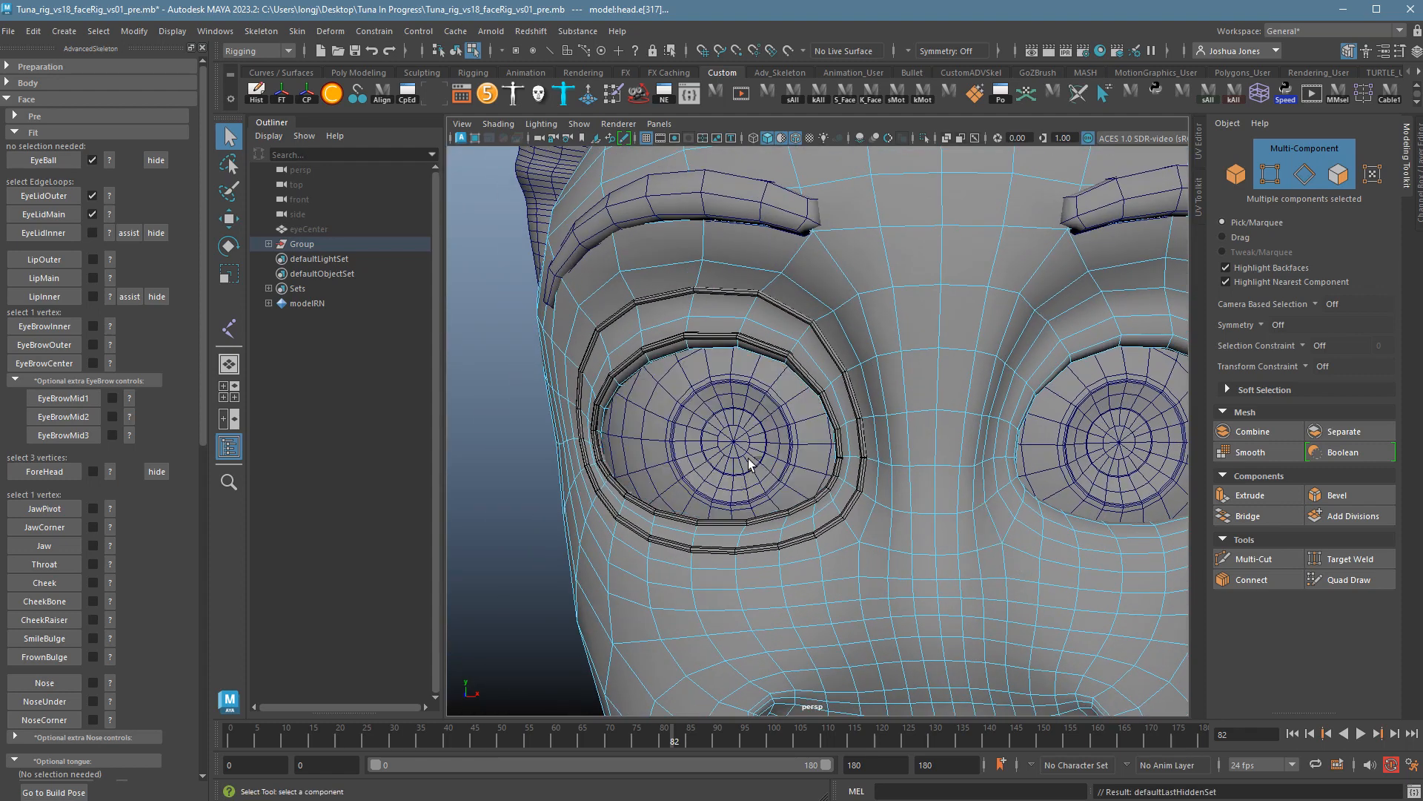
pyautogui.hotkey('ctrl', 'z')
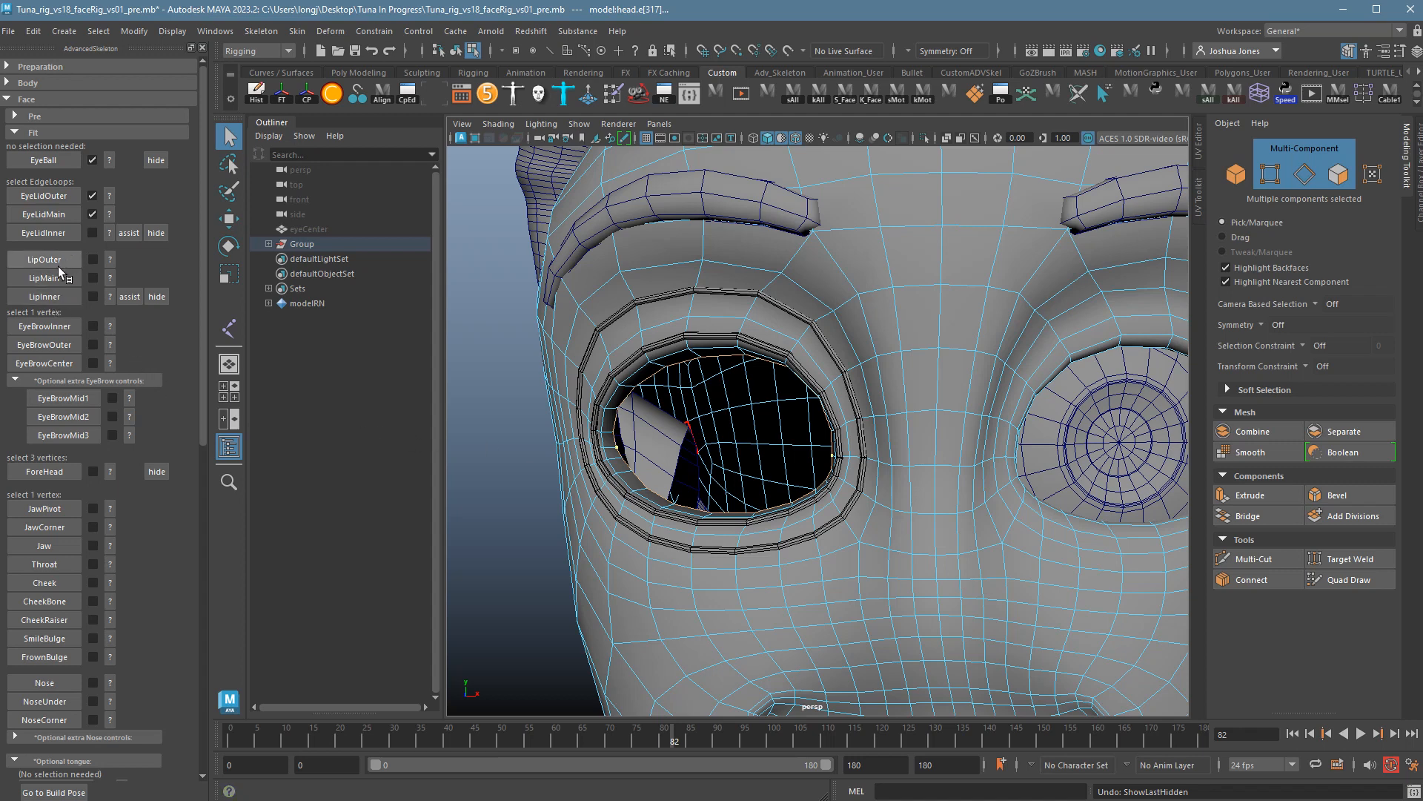
# Create the EyeLidInner fit loop and clear the selection.
pyautogui.click(60, 234)
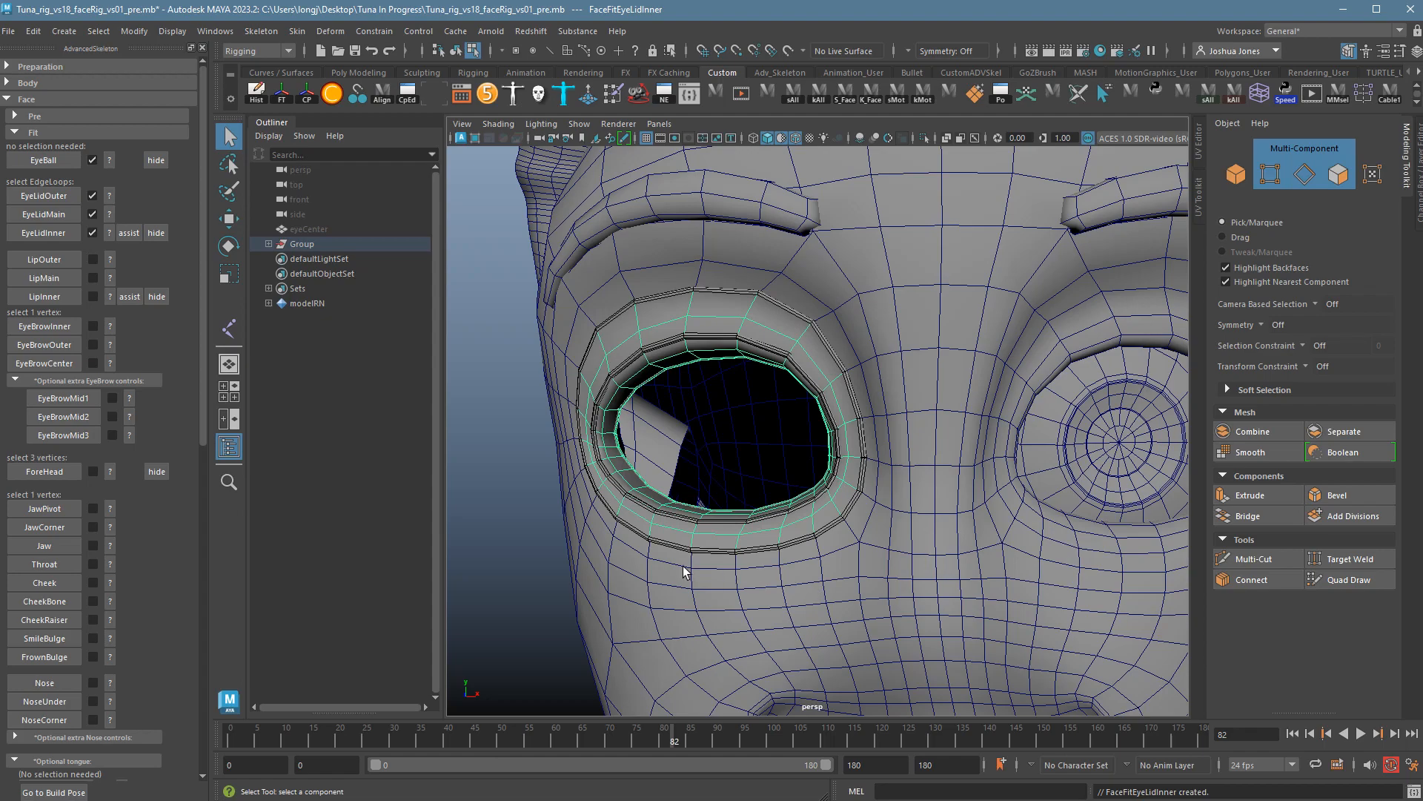
pyautogui.keyDown('alt'); pyautogui.moveTo(688, 574); pyautogui.dragTo(897, 586); pyautogui.keyUp('alt')
pyautogui.click(1111, 520)
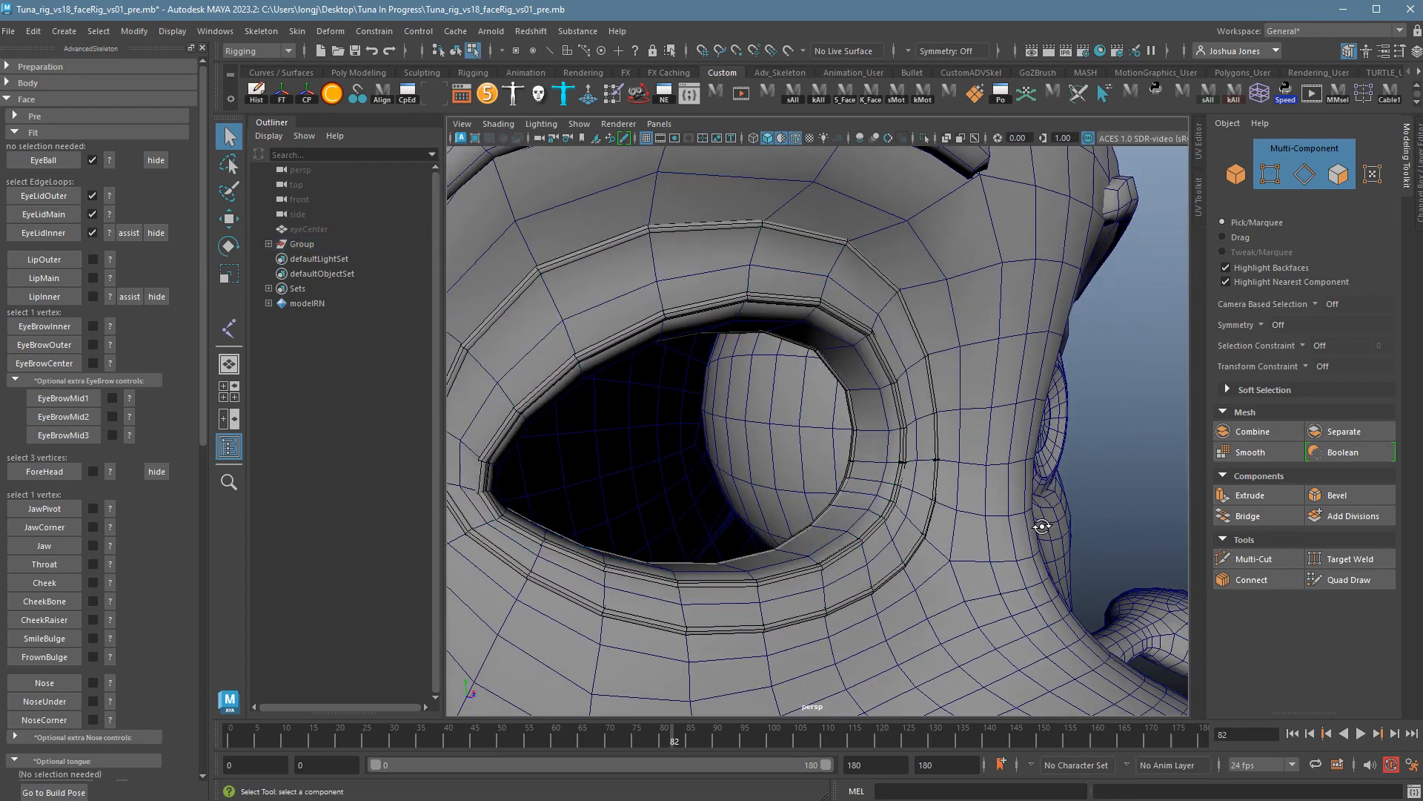
pyautogui.keyDown('alt'); pyautogui.moveTo(1044, 527); pyautogui.dragTo(1031, 510); pyautogui.keyUp('alt')
# Turn on textured shading, unhide the eyeball, and show the LipOuter placement guide.
pyautogui.click(500, 125)
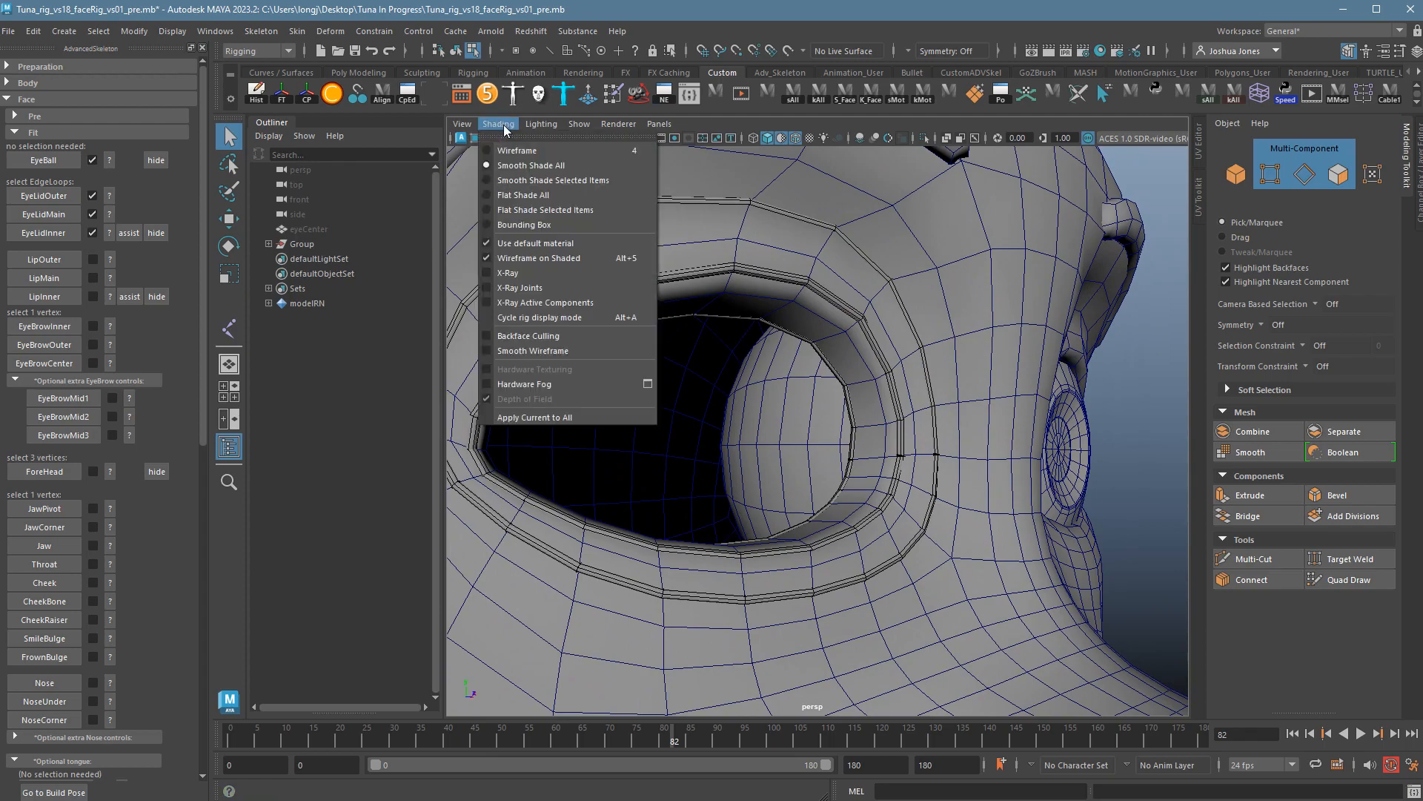
pyautogui.click(542, 243)
pyautogui.keyDown('alt'); pyautogui.moveTo(544, 256); pyautogui.dragTo(958, 524); pyautogui.keyUp('alt')
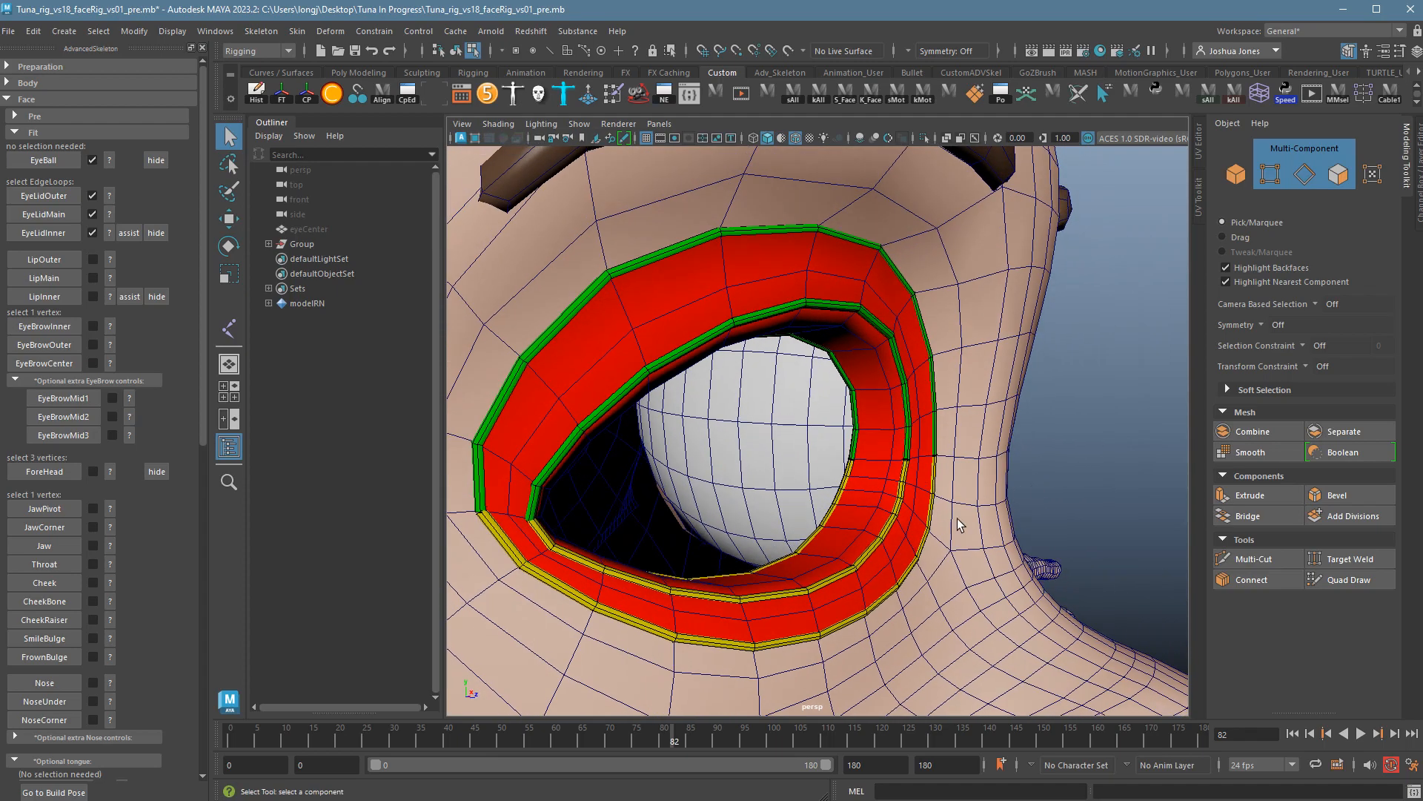
pyautogui.keyDown('alt'); pyautogui.moveTo(898, 413); pyautogui.dragTo(923, 450); pyautogui.keyUp('alt')
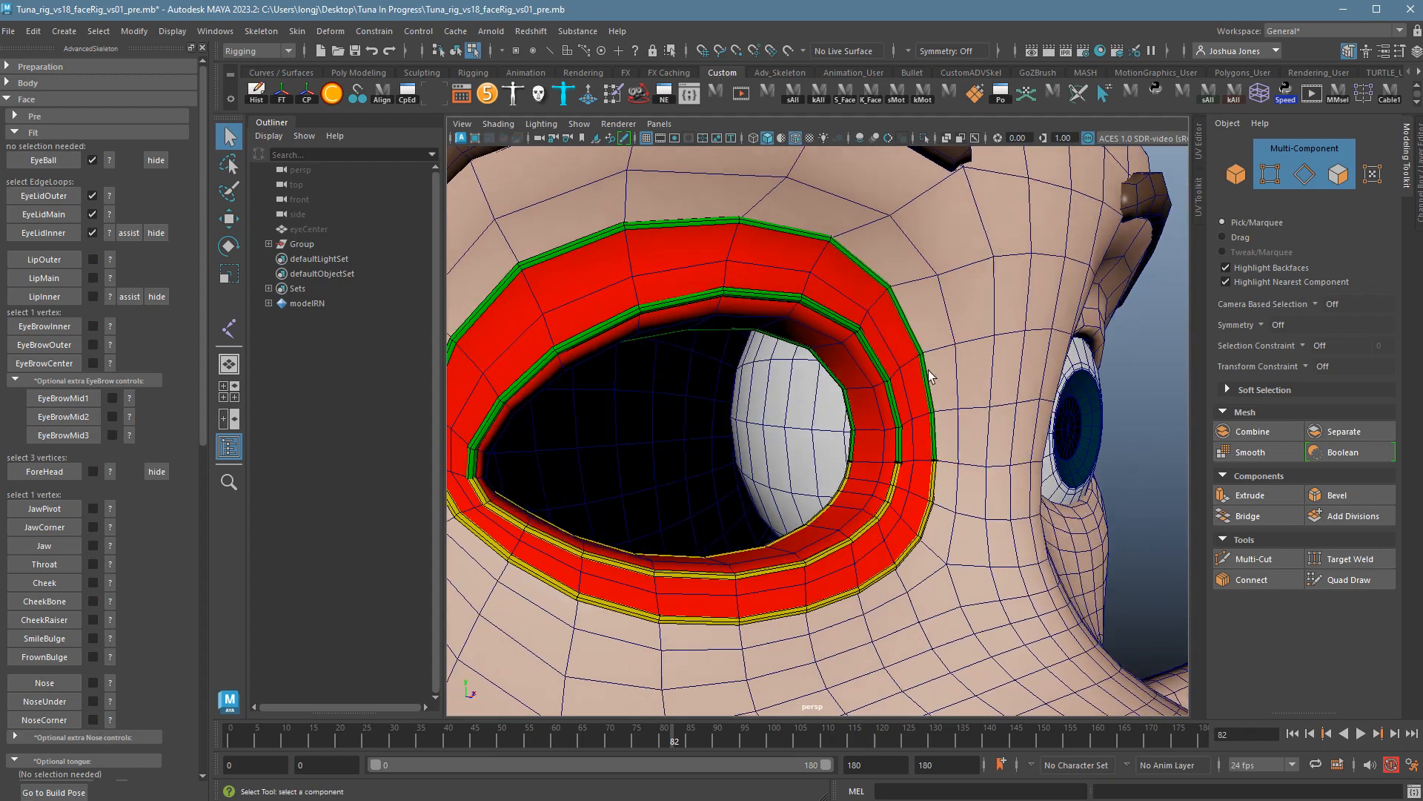
pyautogui.keyDown('alt'); pyautogui.moveTo(929, 371); pyautogui.dragTo(878, 403, button='right'); pyautogui.keyUp('alt')
pyautogui.keyDown('alt'); pyautogui.moveTo(878, 403); pyautogui.dragTo(849, 408); pyautogui.keyUp('alt')
pyautogui.keyDown('alt'); pyautogui.moveTo(849, 408); pyautogui.dragTo(938, 425, button='right'); pyautogui.keyUp('alt')
pyautogui.keyDown('alt'); pyautogui.moveTo(938, 425); pyautogui.dragTo(969, 414, button='middle'); pyautogui.keyUp('alt')
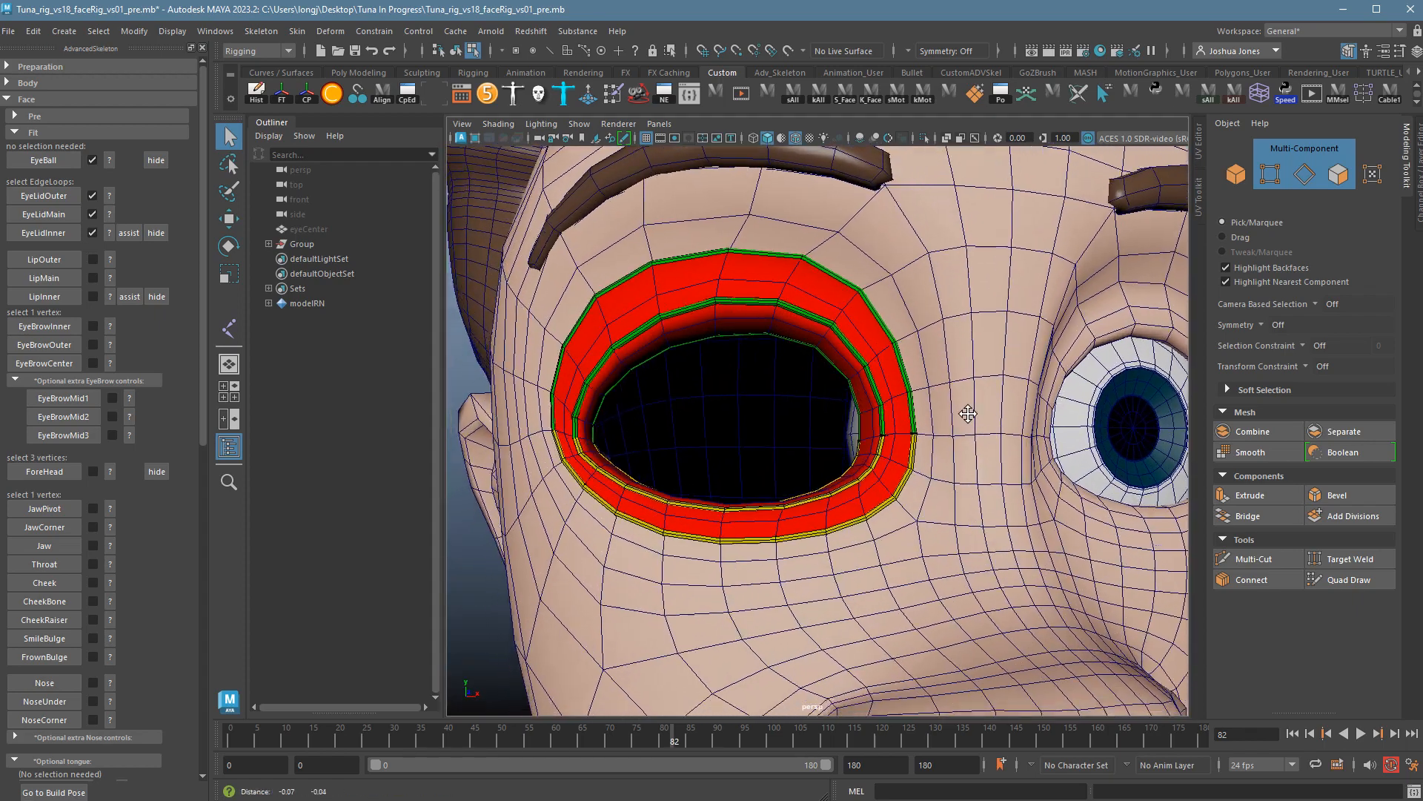
pyautogui.keyDown('alt'); pyautogui.moveTo(969, 413); pyautogui.dragTo(901, 504); pyautogui.keyUp('alt')
pyautogui.hotkey('ctrl', 'shift', 'h')
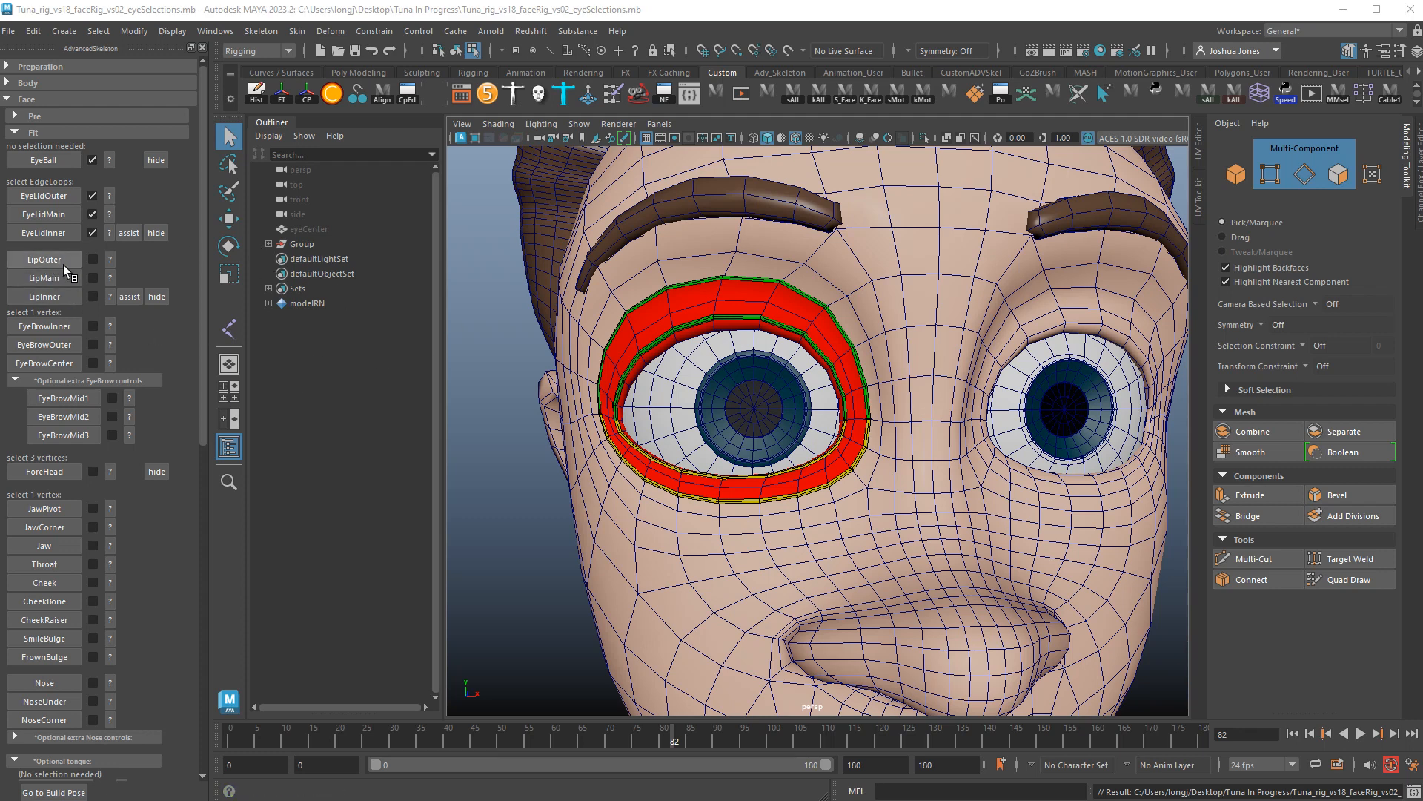
pyautogui.click(113, 261)
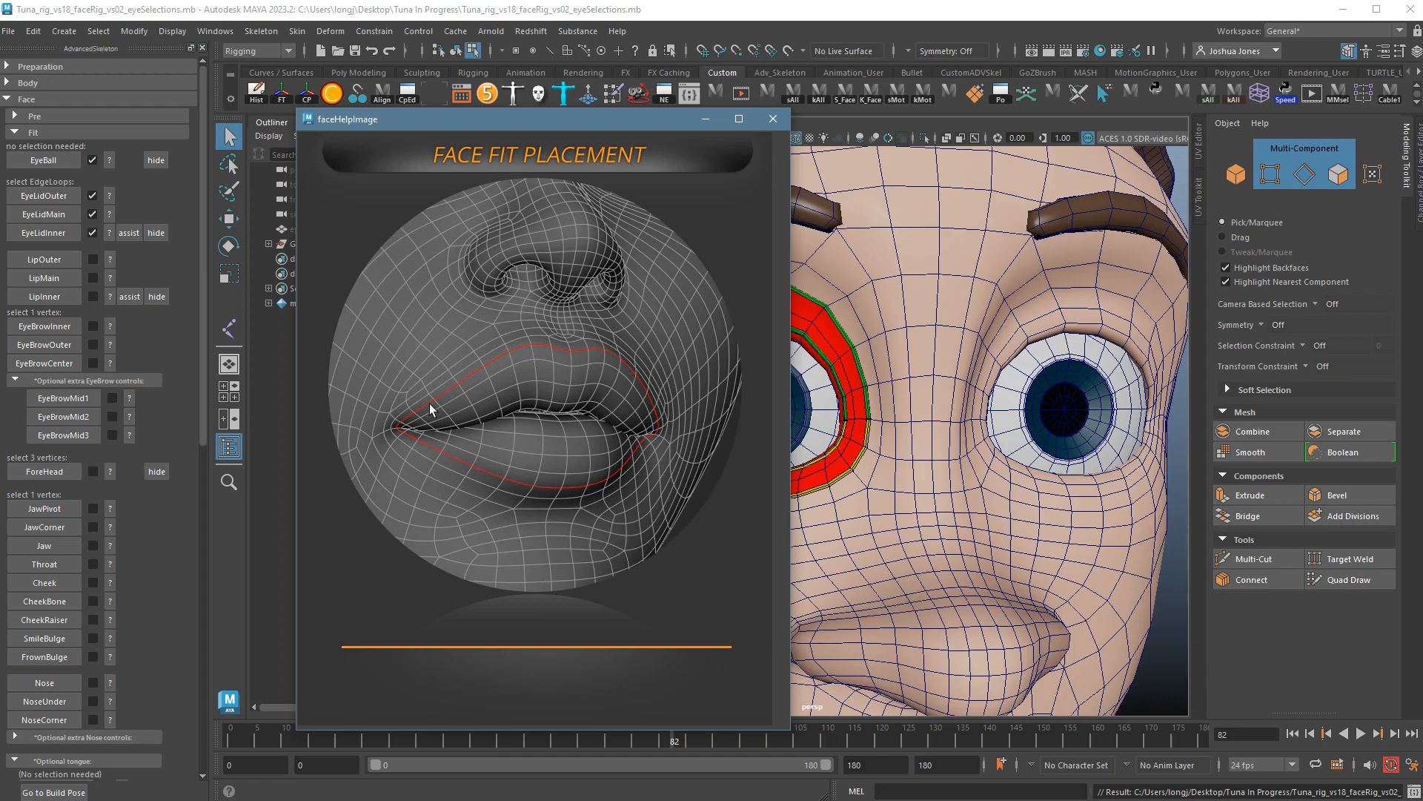
# Close the guide, frame the mouth and switch the mesh to Edge selection.
pyautogui.click(773, 119)
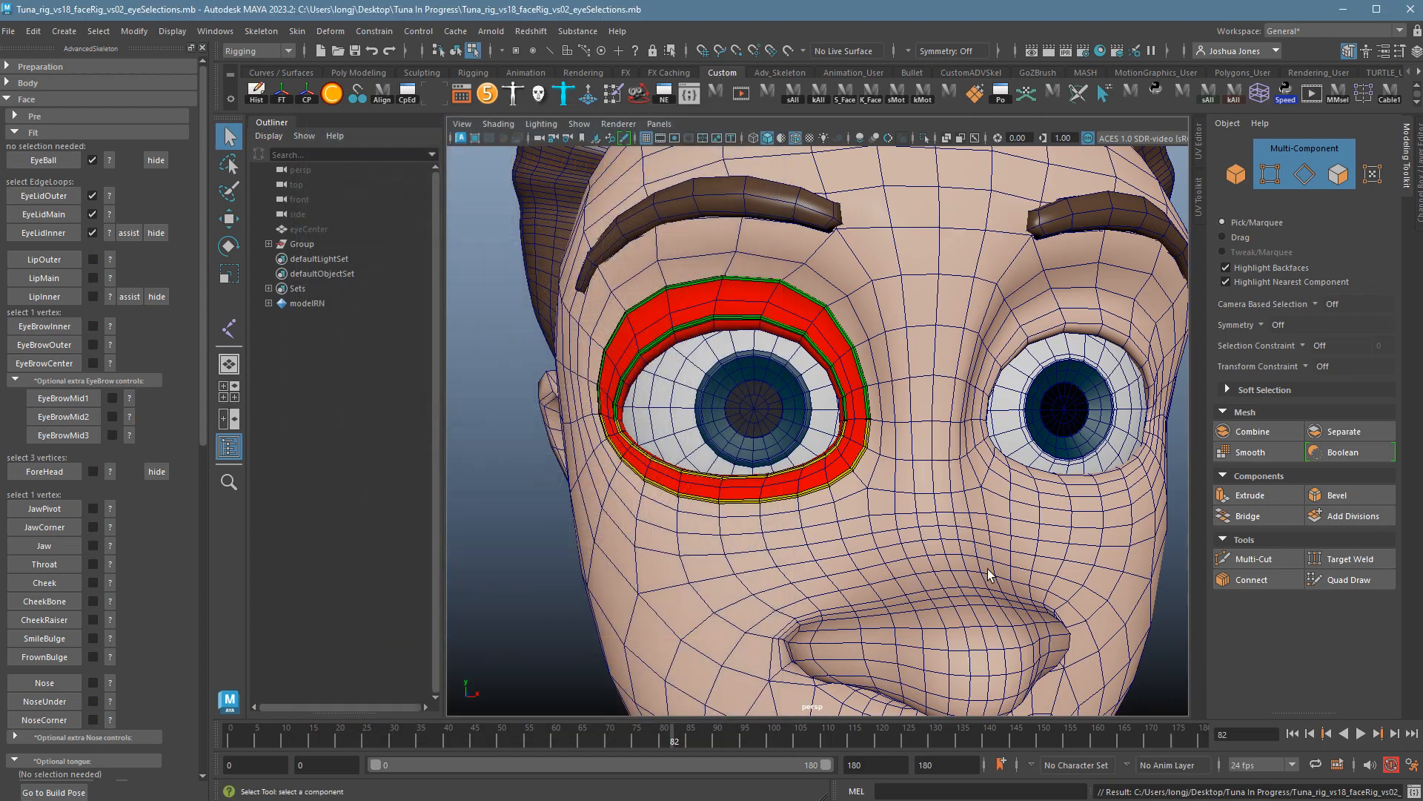
pyautogui.keyDown('alt'); pyautogui.moveTo(1001, 593); pyautogui.dragTo(970, 389, button='middle'); pyautogui.keyUp('alt')
pyautogui.keyDown('alt'); pyautogui.moveTo(960, 400); pyautogui.dragTo(970, 381); pyautogui.keyUp('alt')
pyautogui.keyDown('alt'); pyautogui.moveTo(970, 381); pyautogui.dragTo(1077, 448, button='right'); pyautogui.keyUp('alt')
pyautogui.keyDown('alt'); pyautogui.moveTo(1077, 448); pyautogui.dragTo(1074, 334, button='middle'); pyautogui.keyUp('alt')
pyautogui.keyDown('alt'); pyautogui.moveTo(1027, 430); pyautogui.dragTo(990, 477); pyautogui.keyUp('alt')
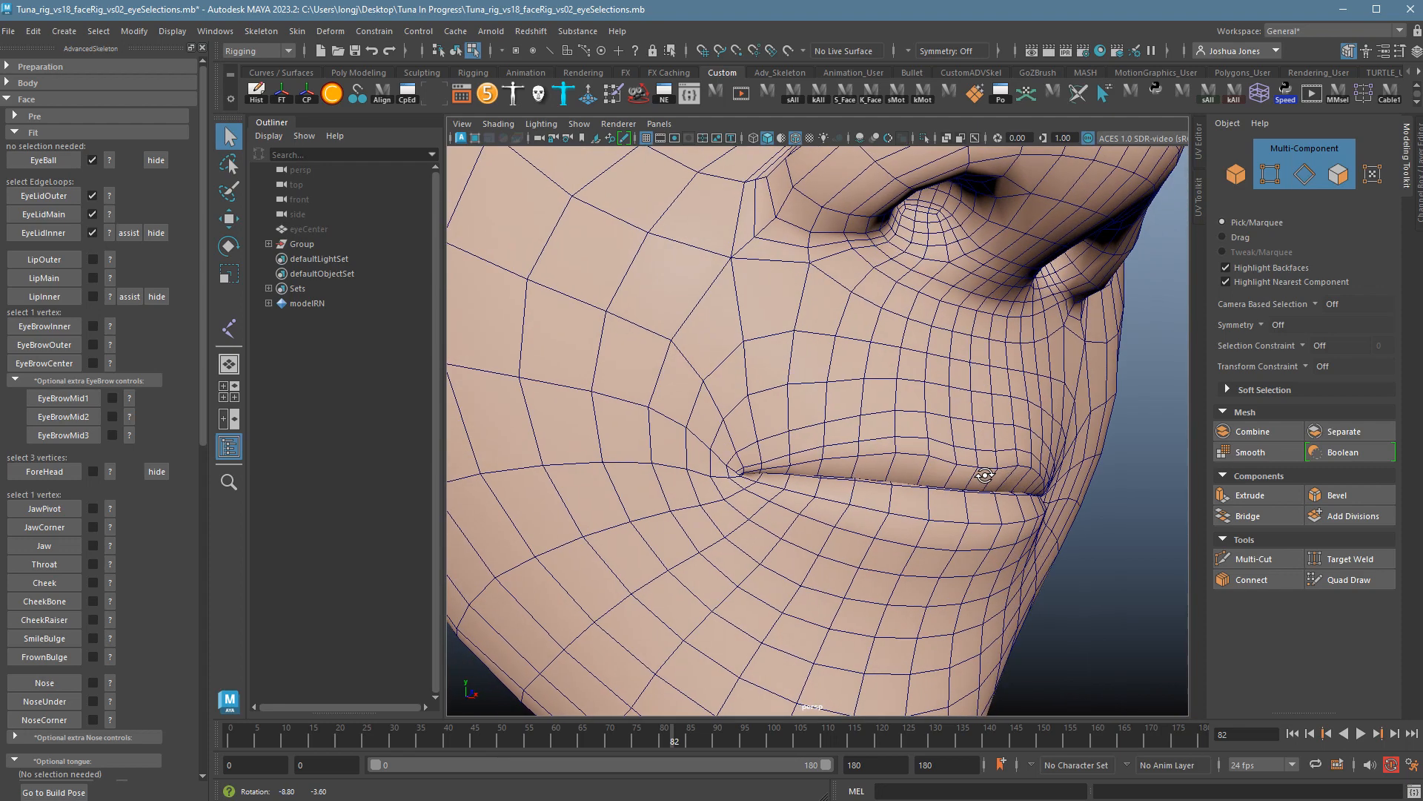
pyautogui.rightClick(930, 448)
pyautogui.click(937, 429)
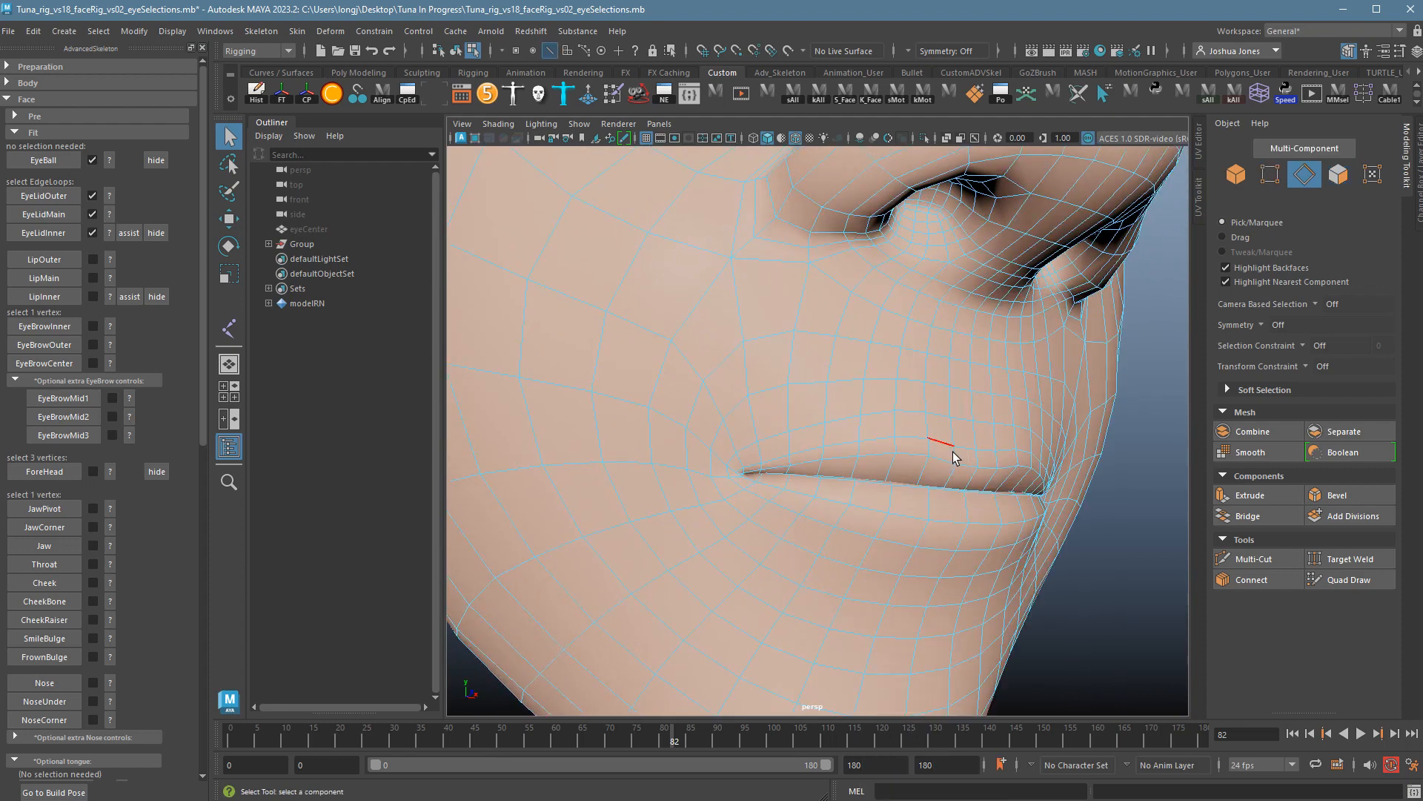
pyautogui.click(954, 452)
# Select the edge loop just outside the lips and create the FaceFitLipOuter curve.
pyautogui.keyDown('alt'); pyautogui.moveTo(954, 452); pyautogui.dragTo(1004, 559); pyautogui.keyUp('alt')
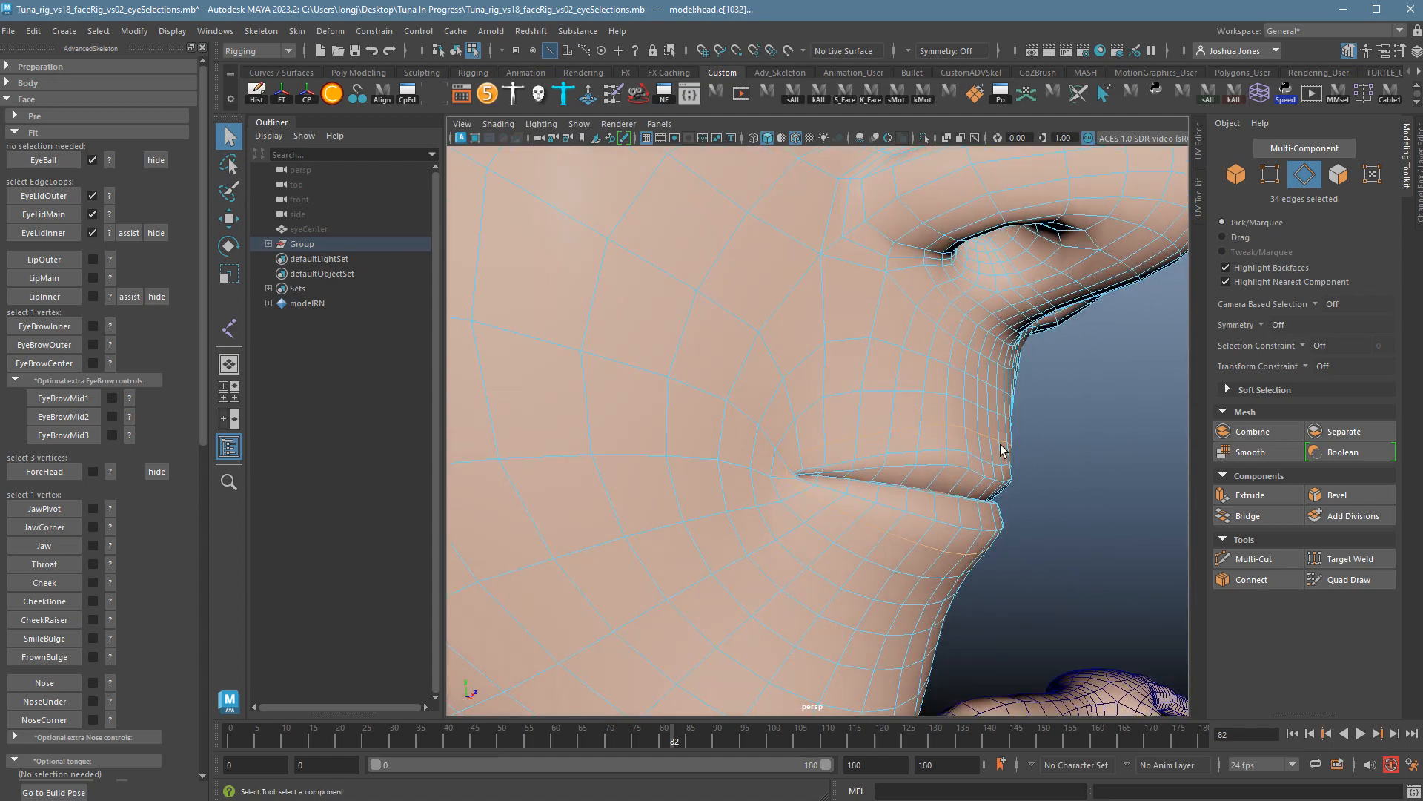
pyautogui.keyDown('alt'); pyautogui.moveTo(1102, 482); pyautogui.dragTo(1102, 546); pyautogui.keyUp('alt')
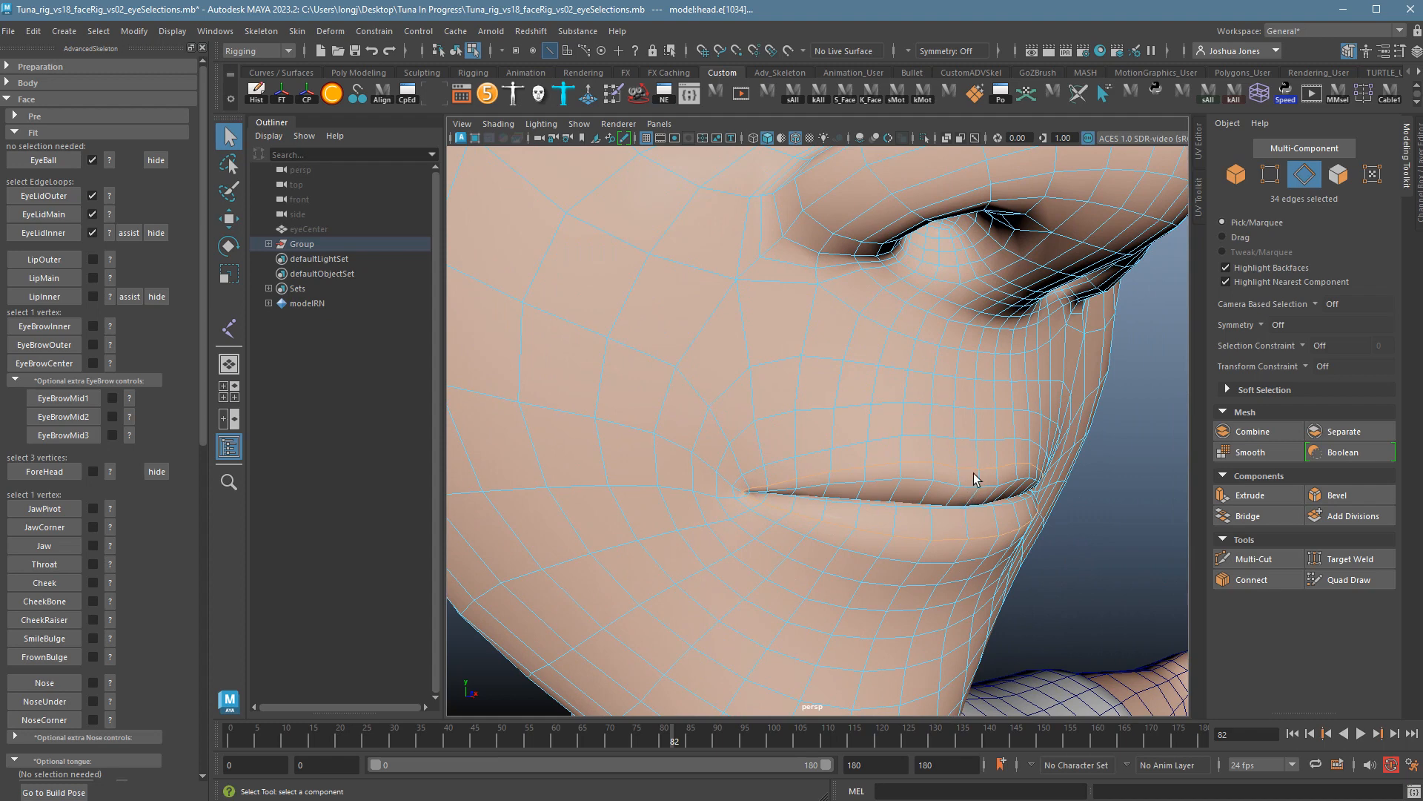
pyautogui.doubleClick(946, 567)
pyautogui.click(73, 261)
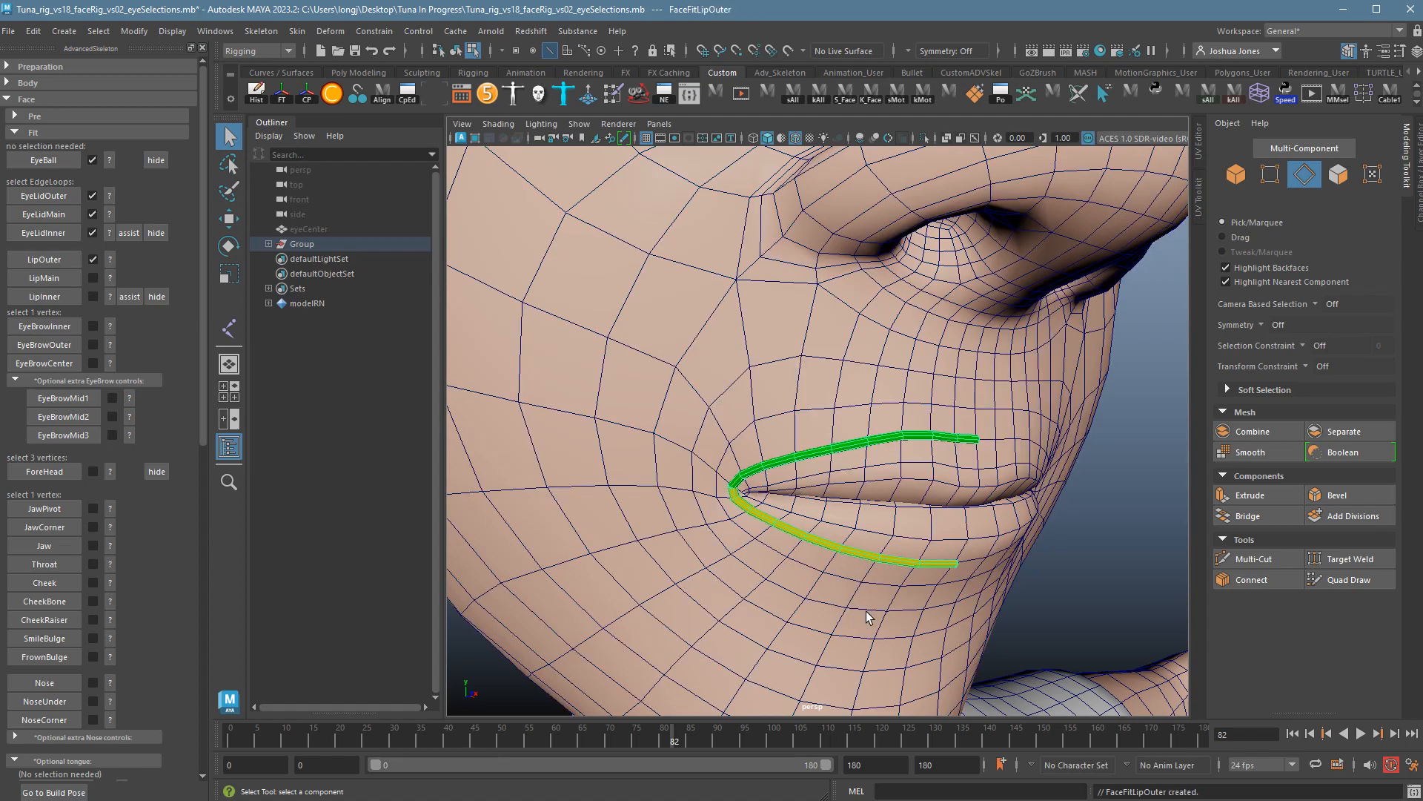
# Review the LipMain placement guide, then reframe the mouth from the front.
pyautogui.keyDown('alt'); pyautogui.moveTo(1161, 642); pyautogui.dragTo(1060, 640); pyautogui.keyUp('alt')
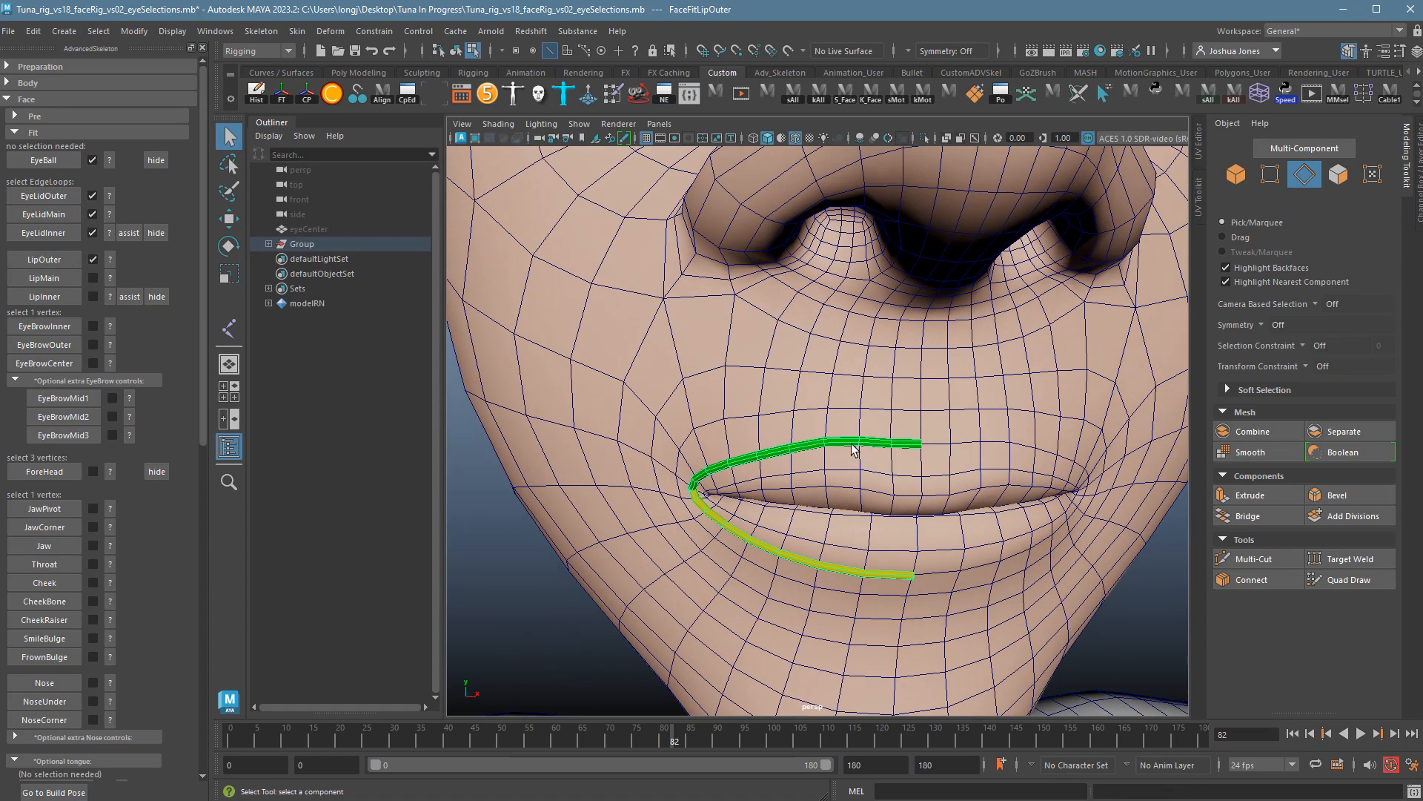
pyautogui.moveTo(918, 524)
pyautogui.keyDown('alt'); pyautogui.mouseDown()
pyautogui.moveTo(954, 514)
pyautogui.moveTo(930, 510)
pyautogui.mouseUp(); pyautogui.keyUp('alt')
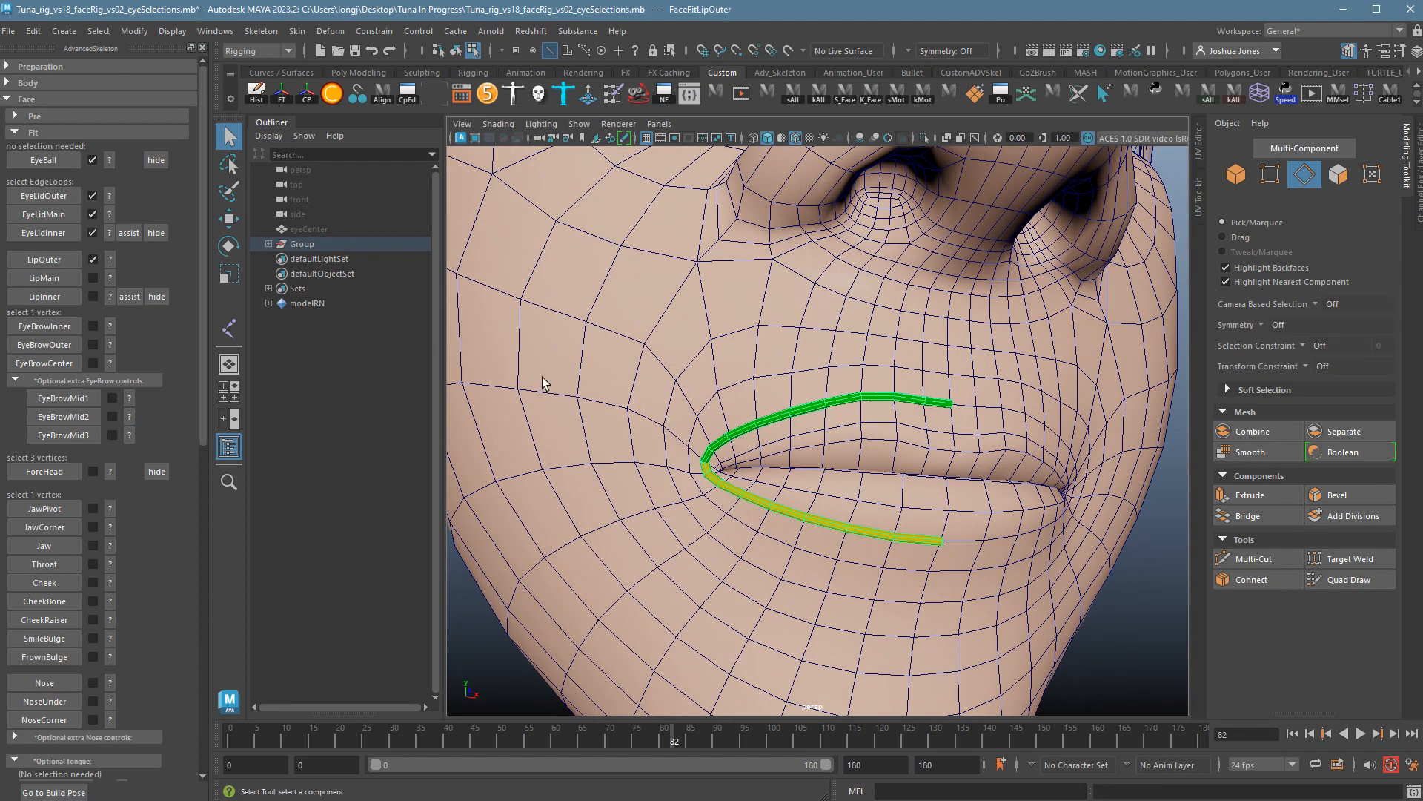
pyautogui.click(111, 279)
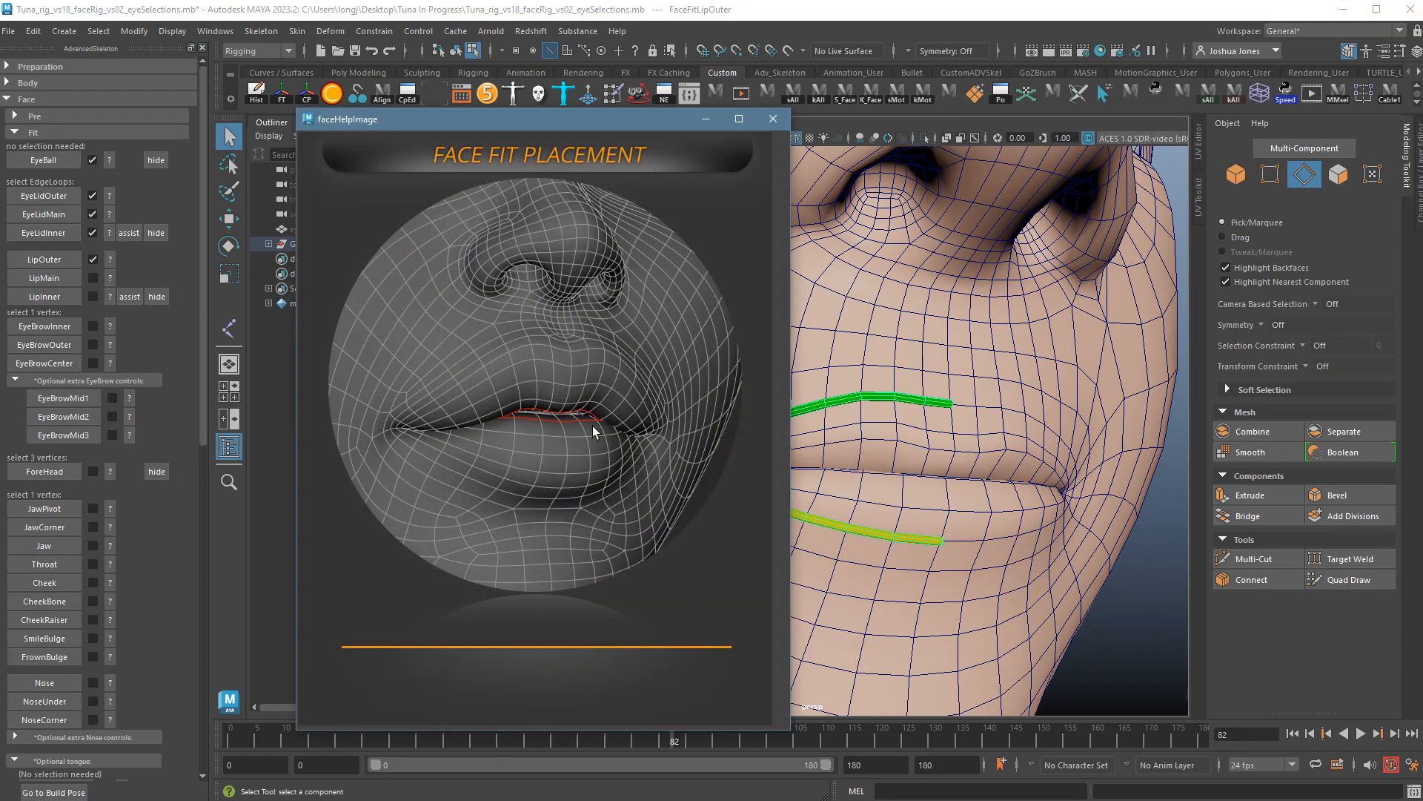
pyautogui.click(774, 120)
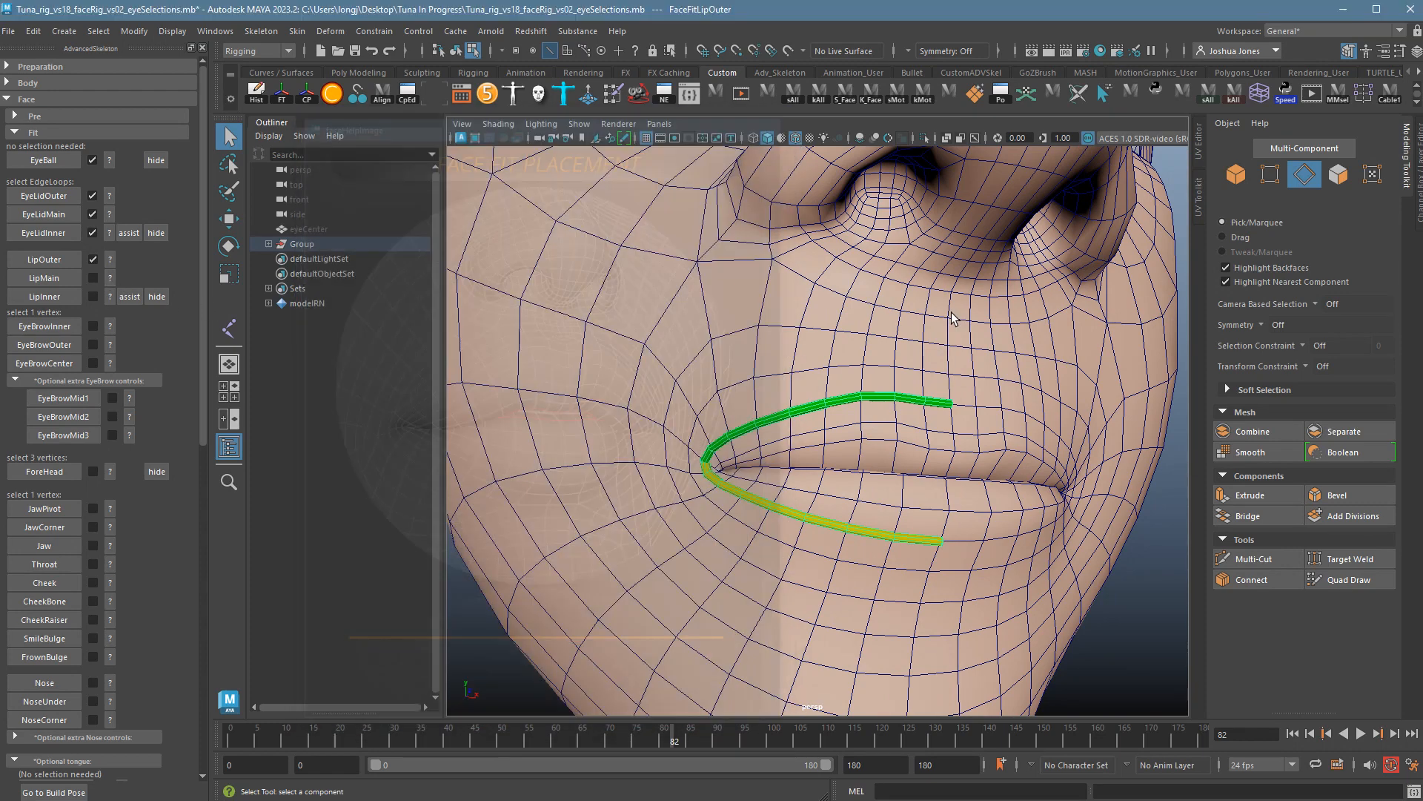
pyautogui.keyDown('alt'); pyautogui.moveTo(1075, 556); pyautogui.dragTo(909, 549); pyautogui.keyUp('alt')
pyautogui.scroll(2, 1012, 569)
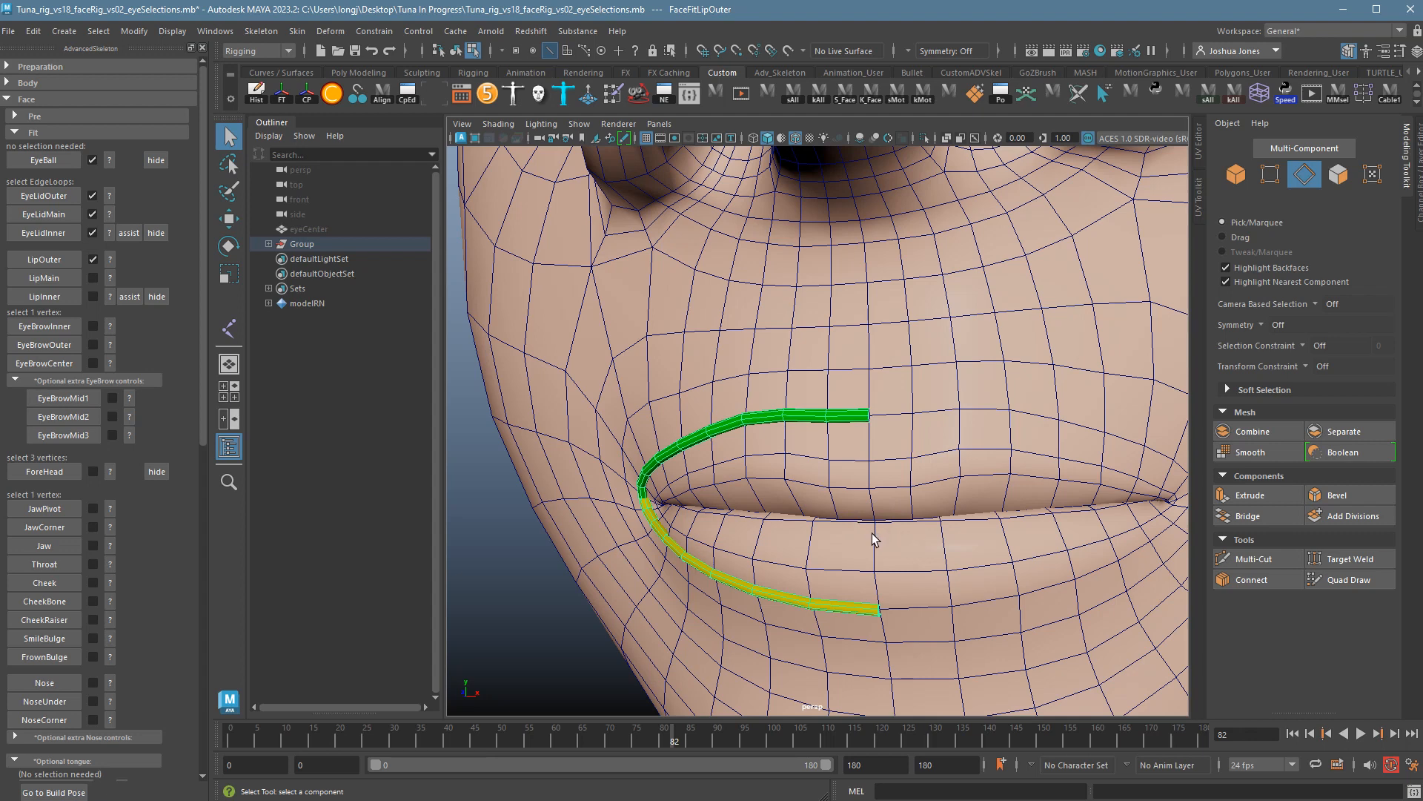
pyautogui.keyDown('alt'); pyautogui.moveTo(872, 532); pyautogui.dragTo(892, 553); pyautogui.keyUp('alt')
pyautogui.moveTo(885, 552); pyautogui.dragTo(888, 512, button='right')
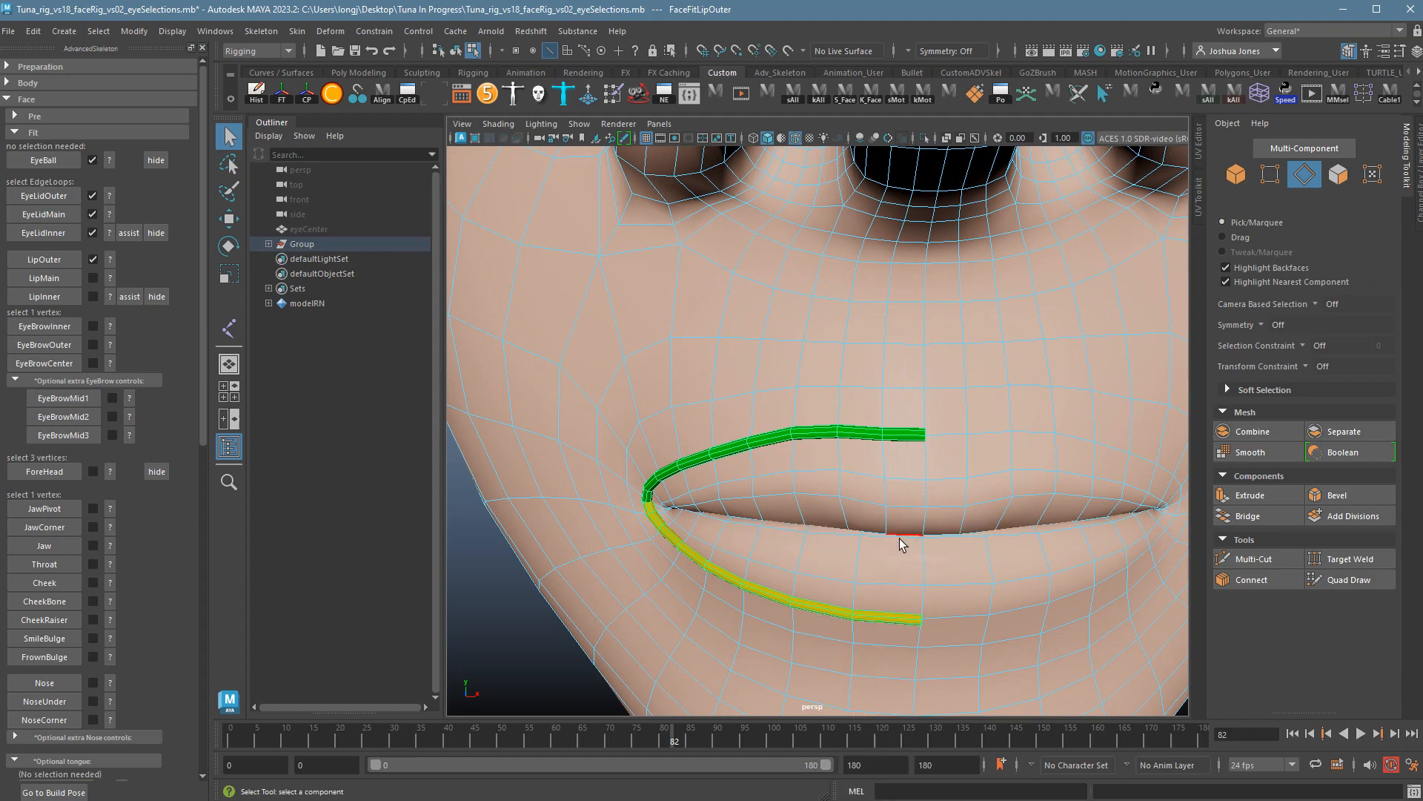
# Select the full edge loop along the lip seam and switch the model to plain grey default material.
pyautogui.click(897, 537)
pyautogui.doubleClick(869, 538)
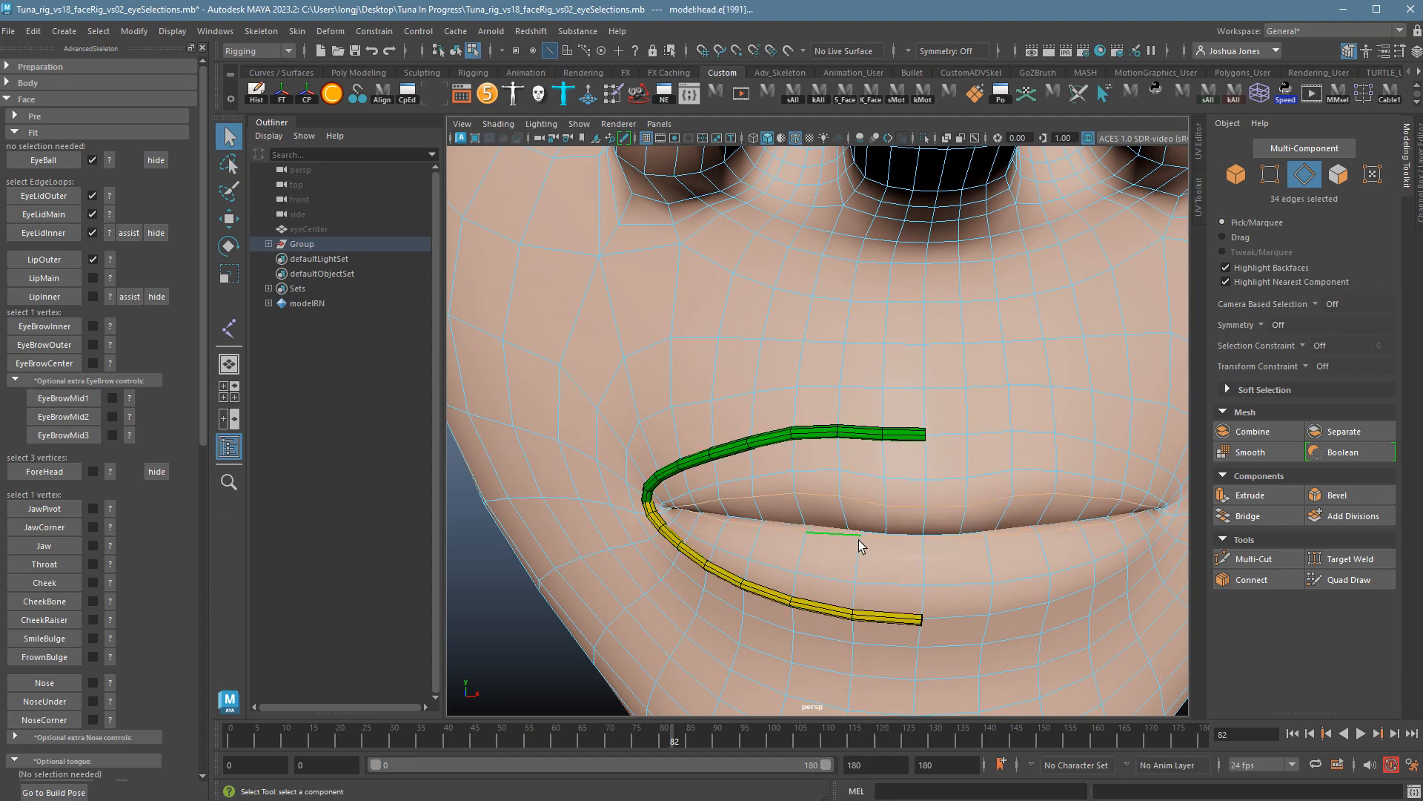
pyautogui.keyDown('alt'); pyautogui.moveTo(971, 618); pyautogui.dragTo(1004, 620); pyautogui.keyUp('alt')
pyautogui.press('4')
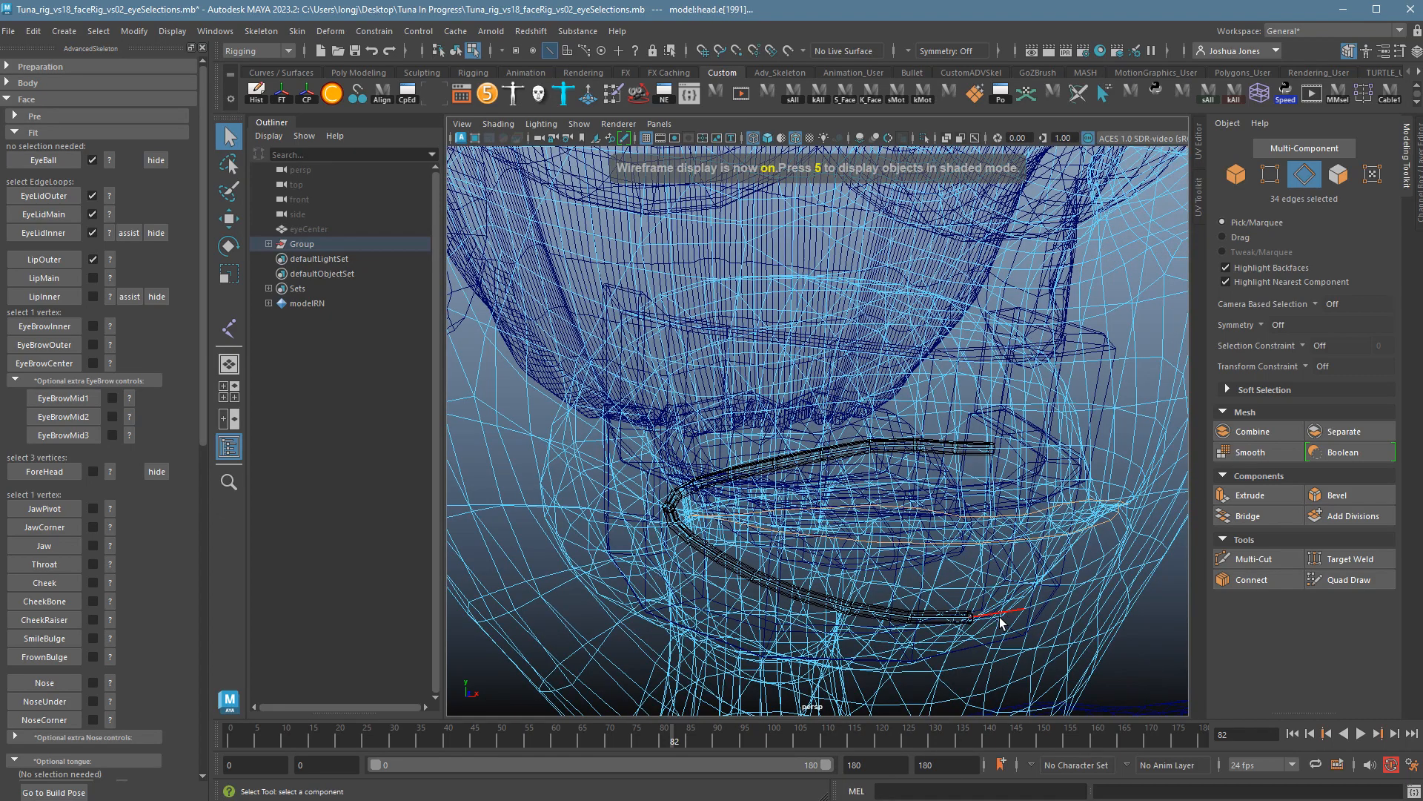
pyautogui.press('5')
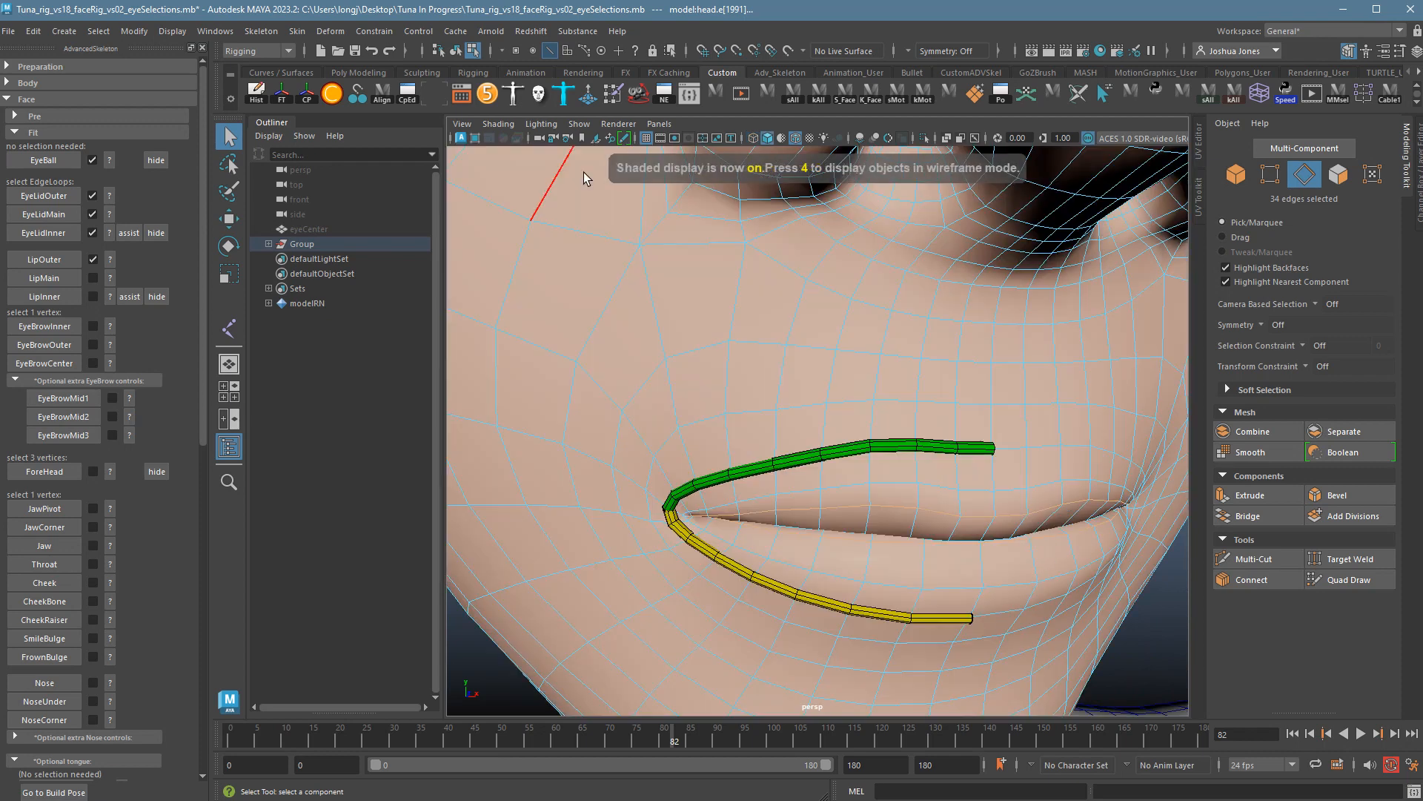
pyautogui.click(498, 124)
pyautogui.click(524, 243)
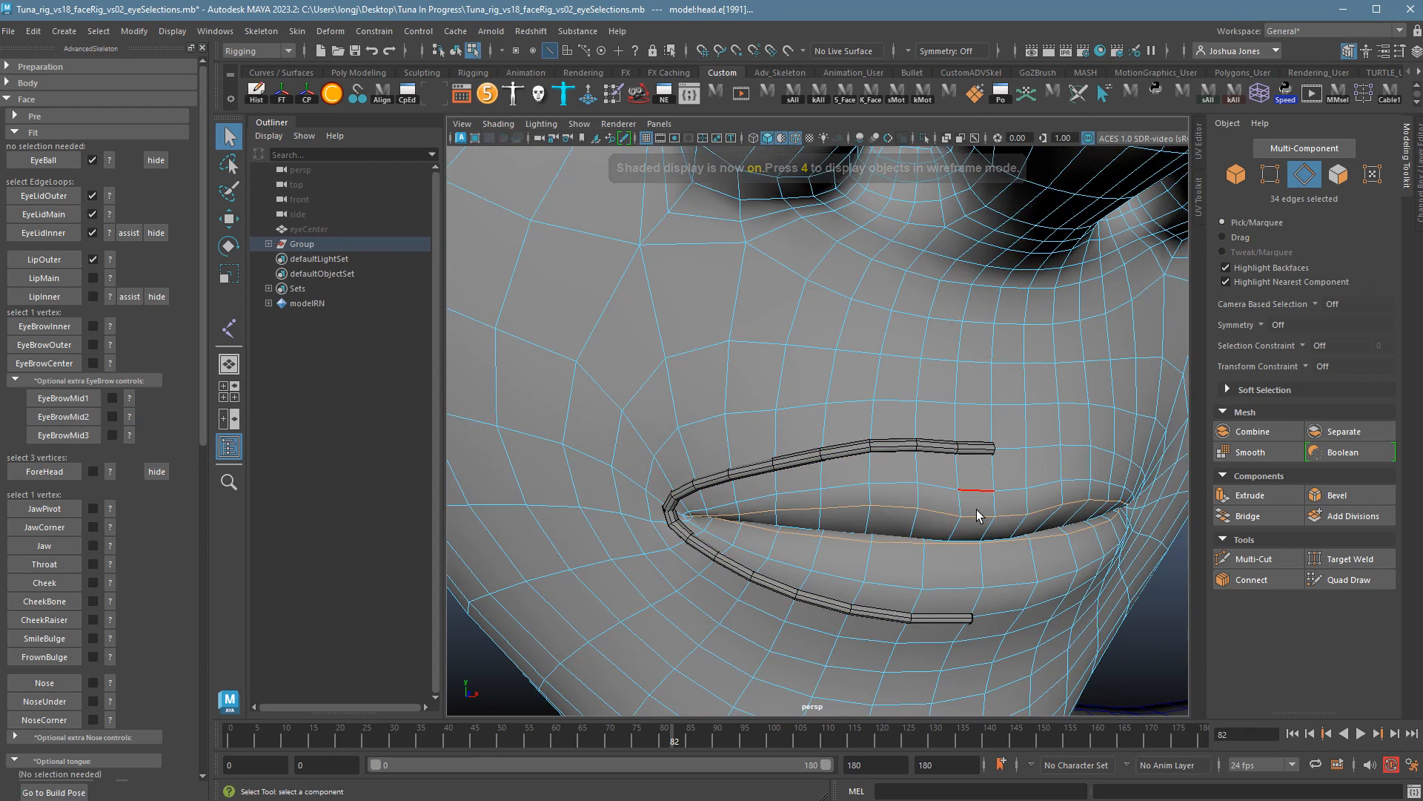
# Orbit and zoom in close on the lips to inspect the selected loop in shaded view.
pyautogui.scroll(6, 1160, 527)
pyautogui.keyDown('alt'); pyautogui.moveTo(1012, 518); pyautogui.dragTo(1033, 525); pyautogui.keyUp('alt')
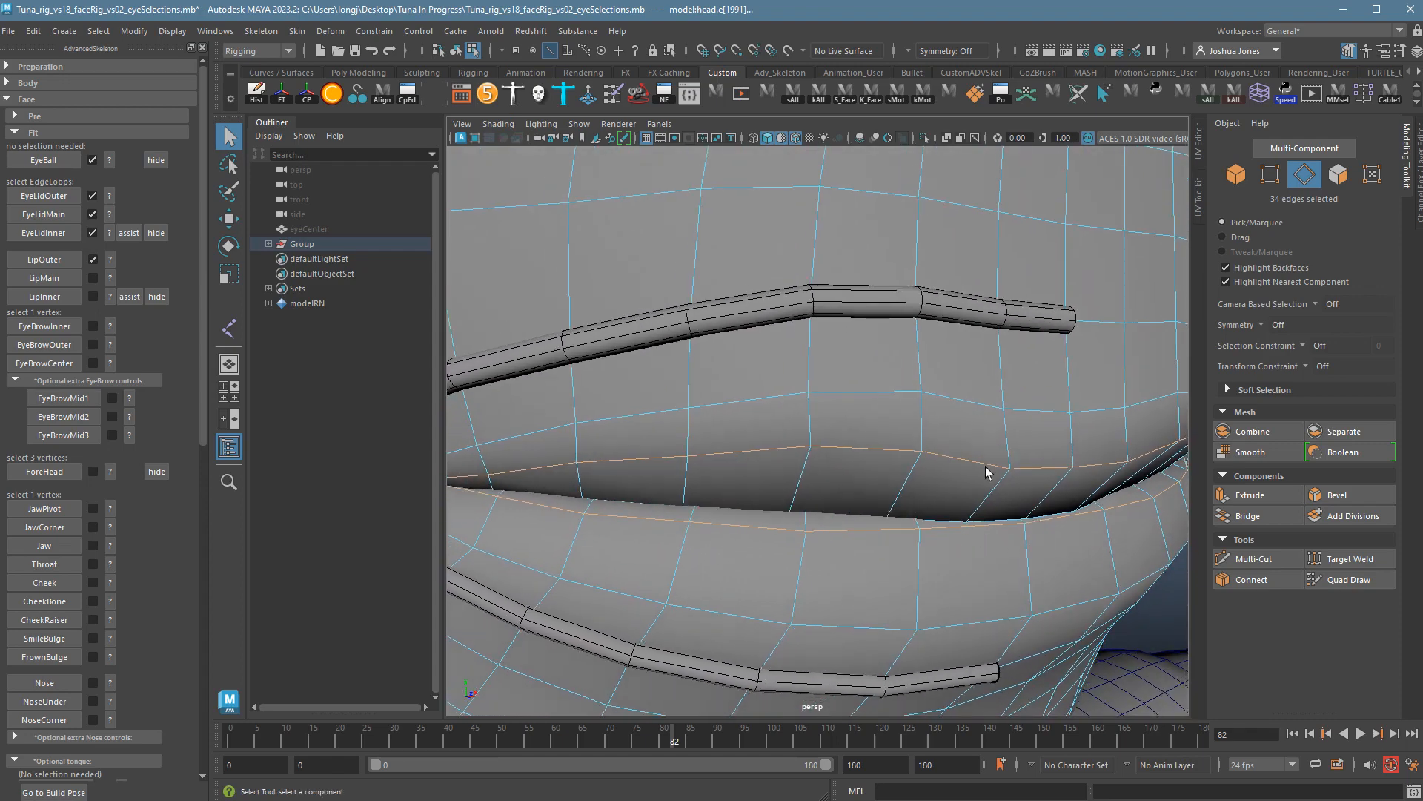
pyautogui.scroll(-5, 963, 509)
pyautogui.moveTo(934, 508)
pyautogui.keyDown('alt'); pyautogui.mouseDown()
pyautogui.moveTo(979, 502)
pyautogui.moveTo(899, 497)
pyautogui.moveTo(905, 483)
pyautogui.moveTo(931, 490)
pyautogui.moveTo(917, 502)
pyautogui.mouseUp(); pyautogui.keyUp('alt')
pyautogui.keyDown('alt'); pyautogui.moveTo(844, 520); pyautogui.dragTo(984, 530, button='right'); pyautogui.keyUp('alt')
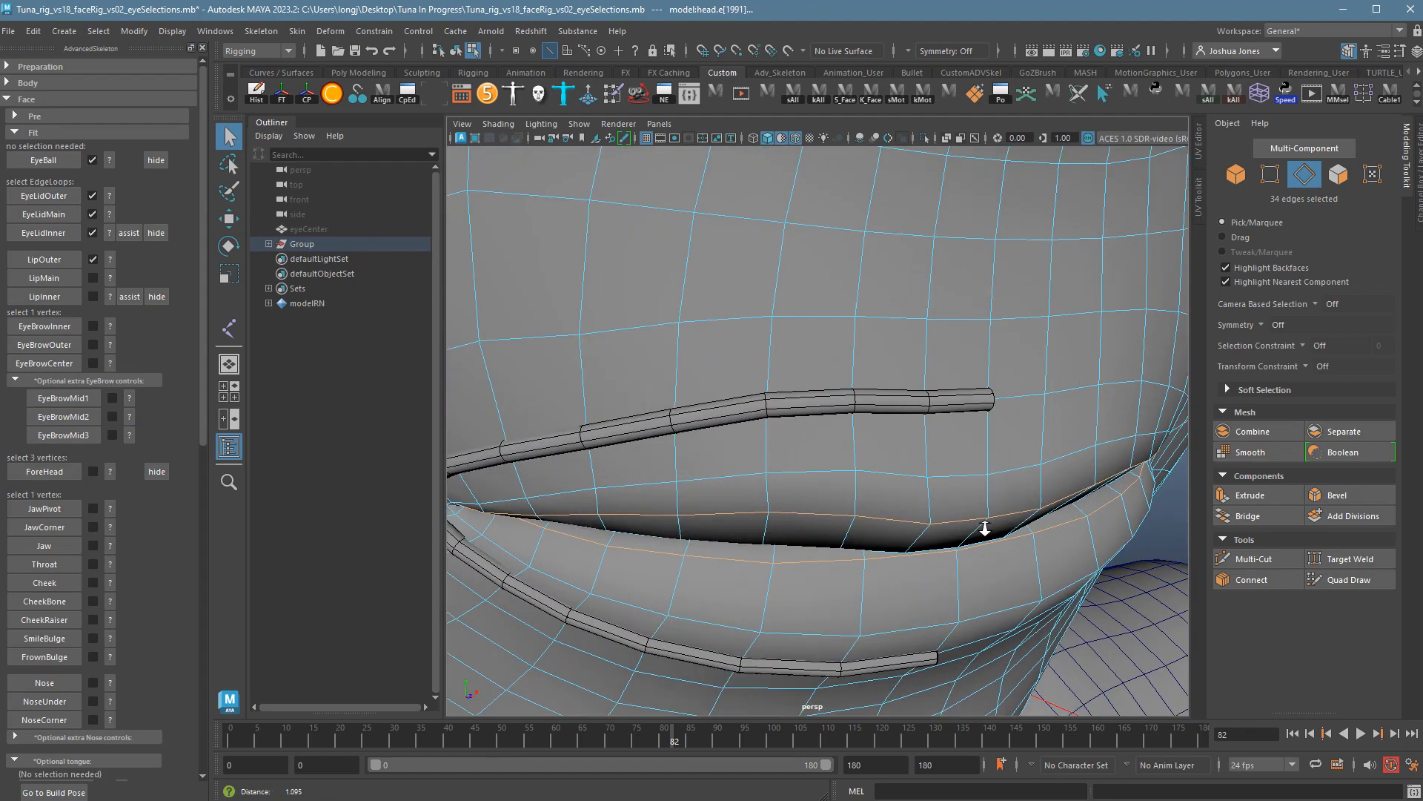
pyautogui.keyDown('alt'); pyautogui.moveTo(1006, 508); pyautogui.dragTo(1030, 475, button='middle'); pyautogui.keyUp('alt')
pyautogui.keyDown('alt'); pyautogui.moveTo(955, 511); pyautogui.dragTo(992, 483); pyautogui.keyUp('alt')
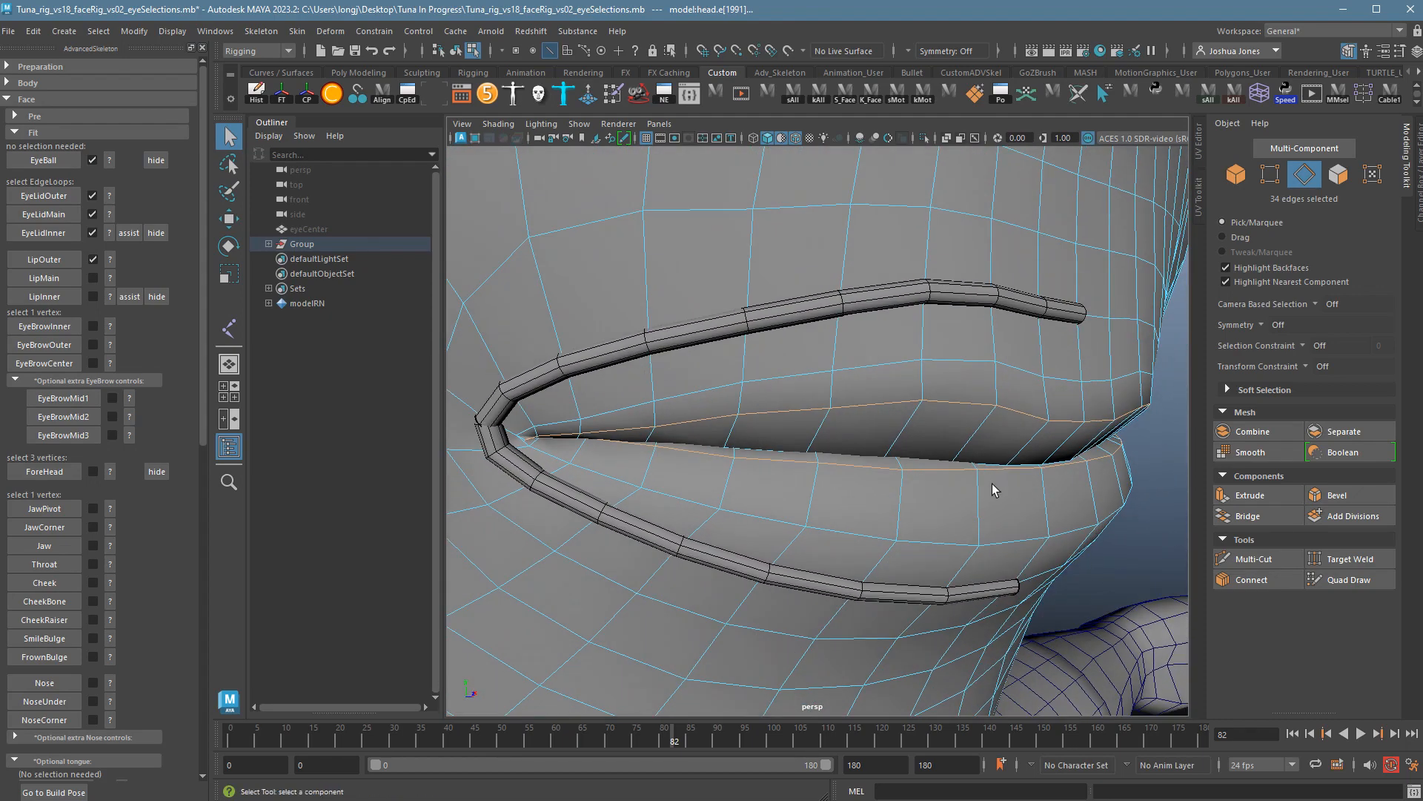
pyautogui.keyDown('alt'); pyautogui.moveTo(795, 486); pyautogui.dragTo(918, 503, button='right'); pyautogui.keyUp('alt')
pyautogui.keyDown('alt'); pyautogui.moveTo(773, 491); pyautogui.dragTo(768, 502); pyautogui.keyUp('alt')
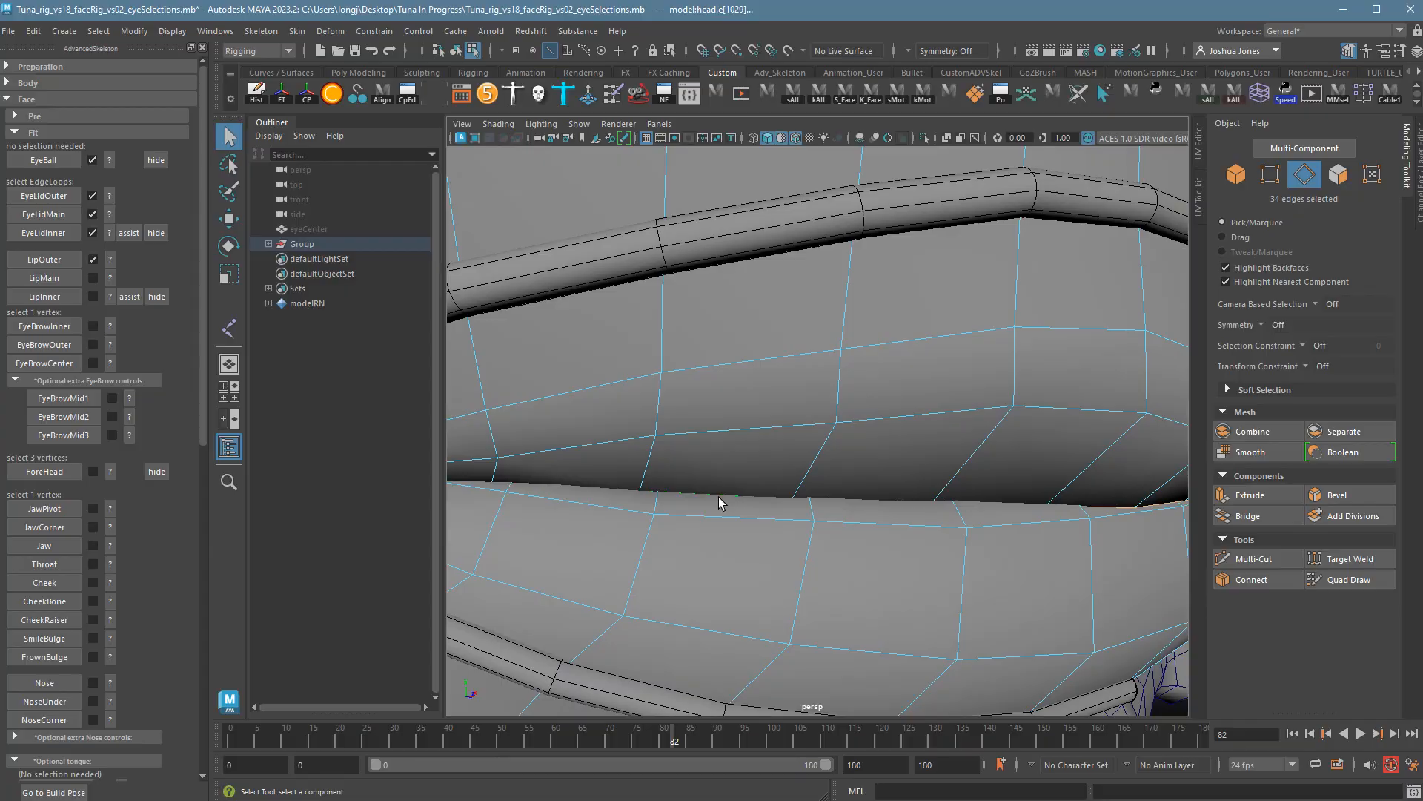
# Check the lip edge loop from several angles in wireframe, then return to shaded display.
pyautogui.press('4')
pyautogui.keyDown('alt'); pyautogui.moveTo(719, 503); pyautogui.dragTo(958, 599); pyautogui.keyUp('alt')
pyautogui.scroll(-10, 957, 599)
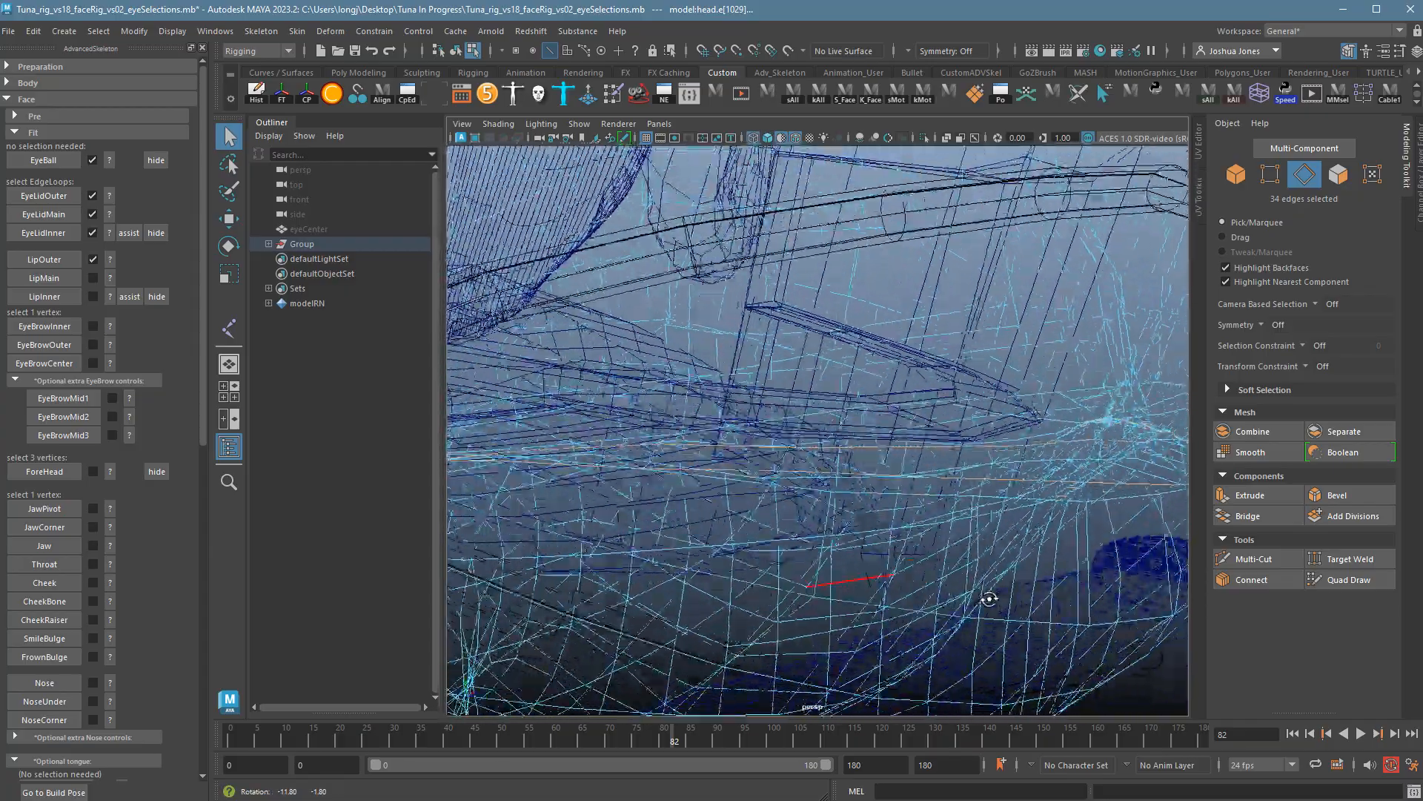
pyautogui.keyDown('alt'); pyautogui.moveTo(1028, 455); pyautogui.dragTo(943, 482); pyautogui.keyUp('alt')
pyautogui.keyDown('alt'); pyautogui.moveTo(944, 482); pyautogui.dragTo(797, 474, button='right'); pyautogui.keyUp('alt')
pyautogui.keyDown('alt'); pyautogui.moveTo(797, 475); pyautogui.dragTo(767, 459); pyautogui.keyUp('alt')
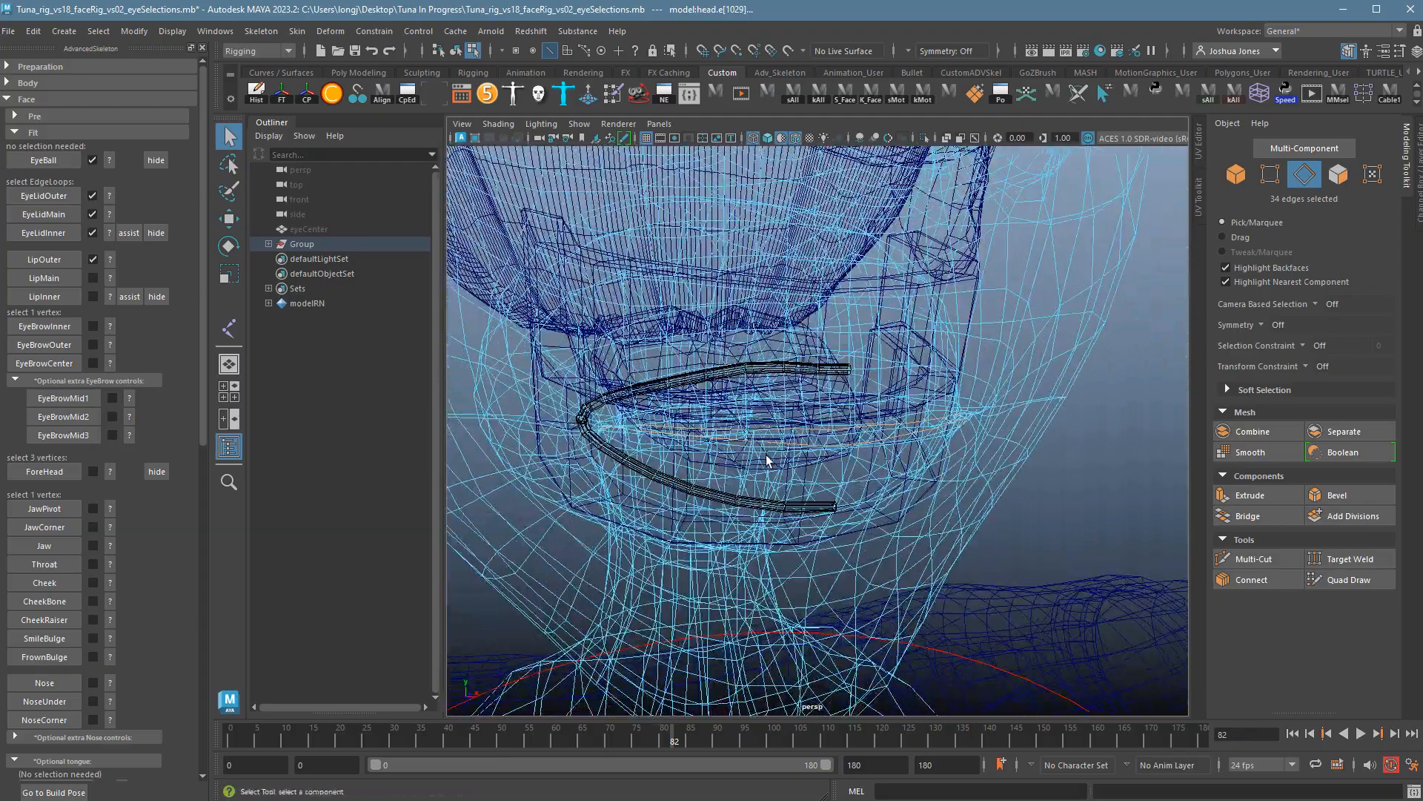
pyautogui.press('5')
pyautogui.keyDown('alt'); pyautogui.moveTo(886, 502); pyautogui.dragTo(881, 501); pyautogui.keyUp('alt')
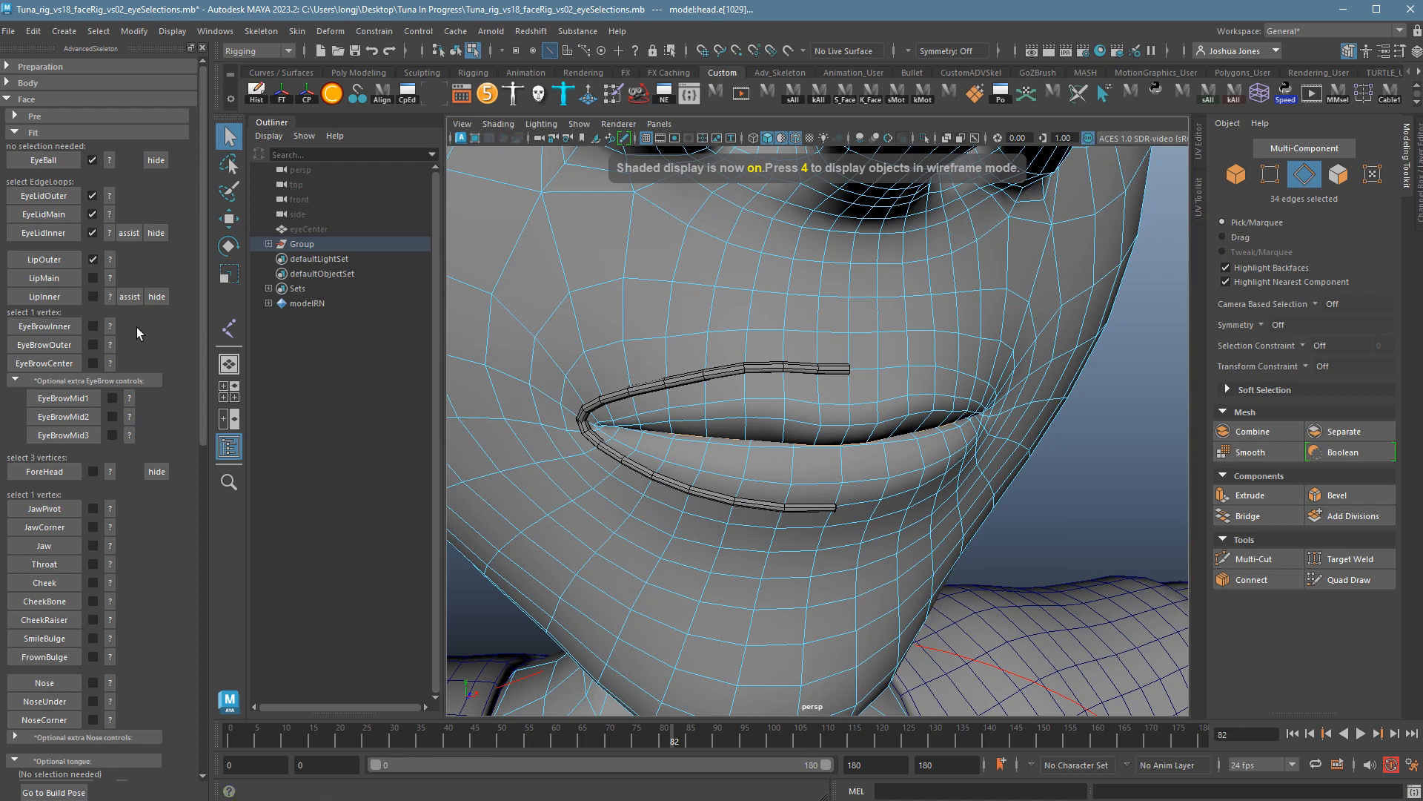
# Fit the FaceFitLipMain curve with LipMain, restore the skin texture, and open the inner-lip placement guide.
pyautogui.click(57, 284)
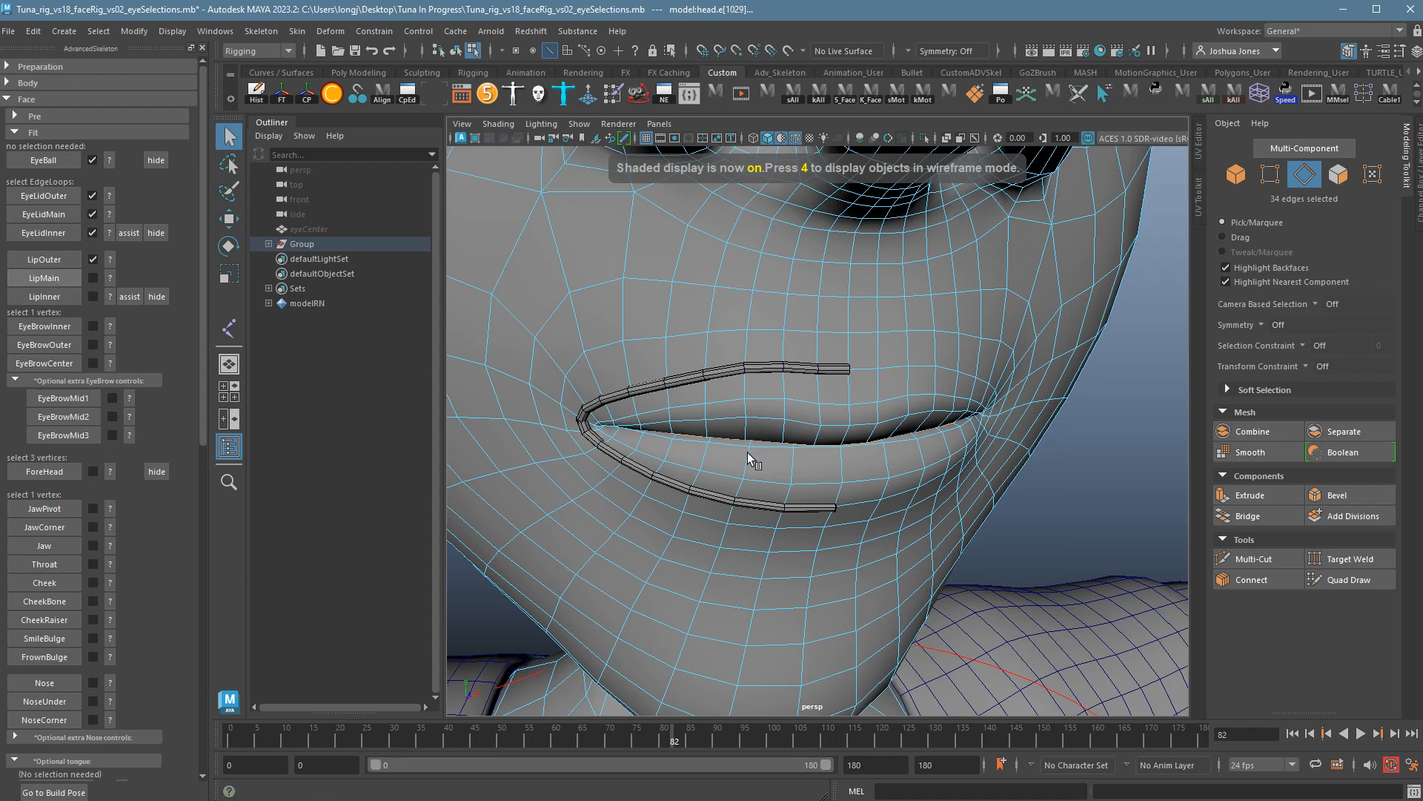
pyautogui.keyDown('alt'); pyautogui.moveTo(834, 449); pyautogui.dragTo(792, 441); pyautogui.keyUp('alt')
pyautogui.click(498, 124)
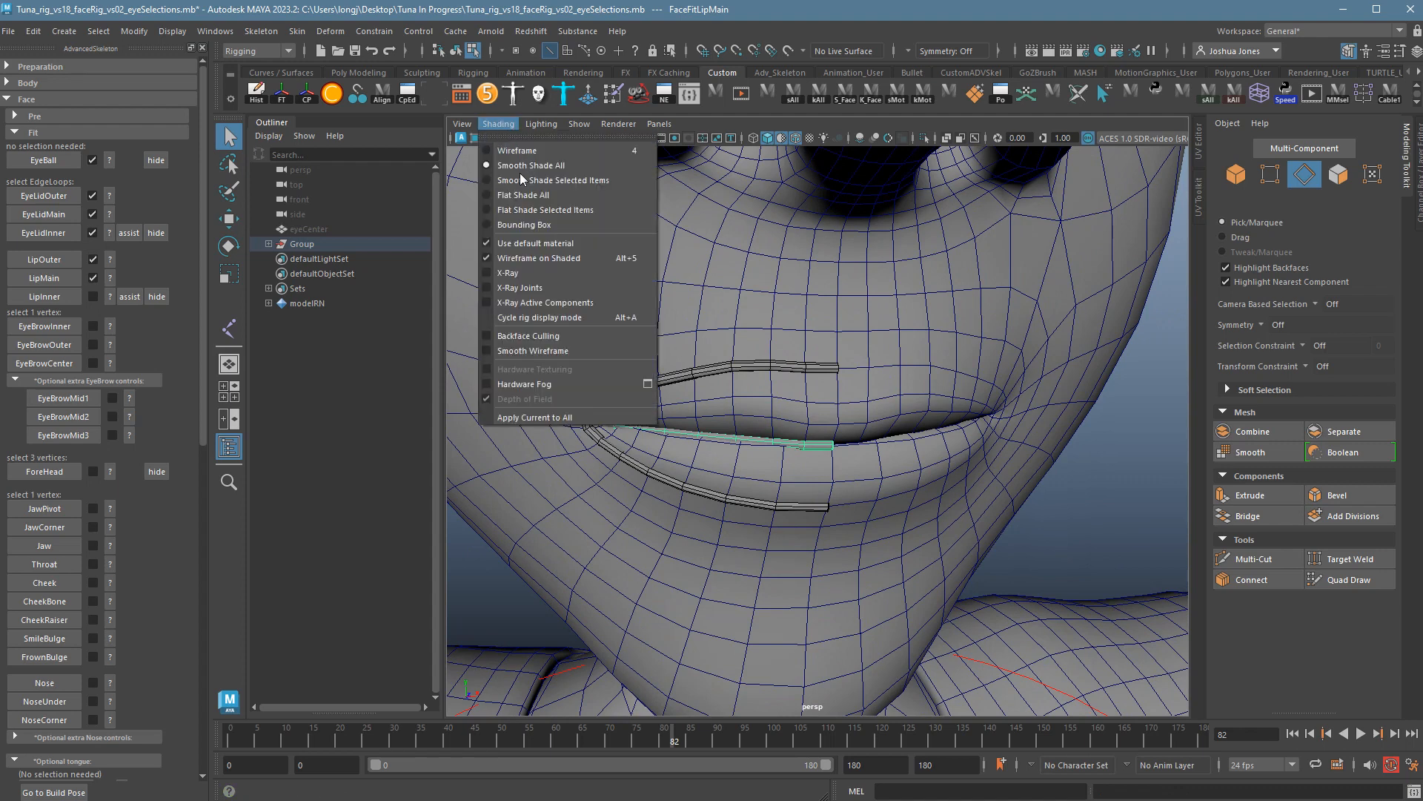
pyautogui.click(535, 244)
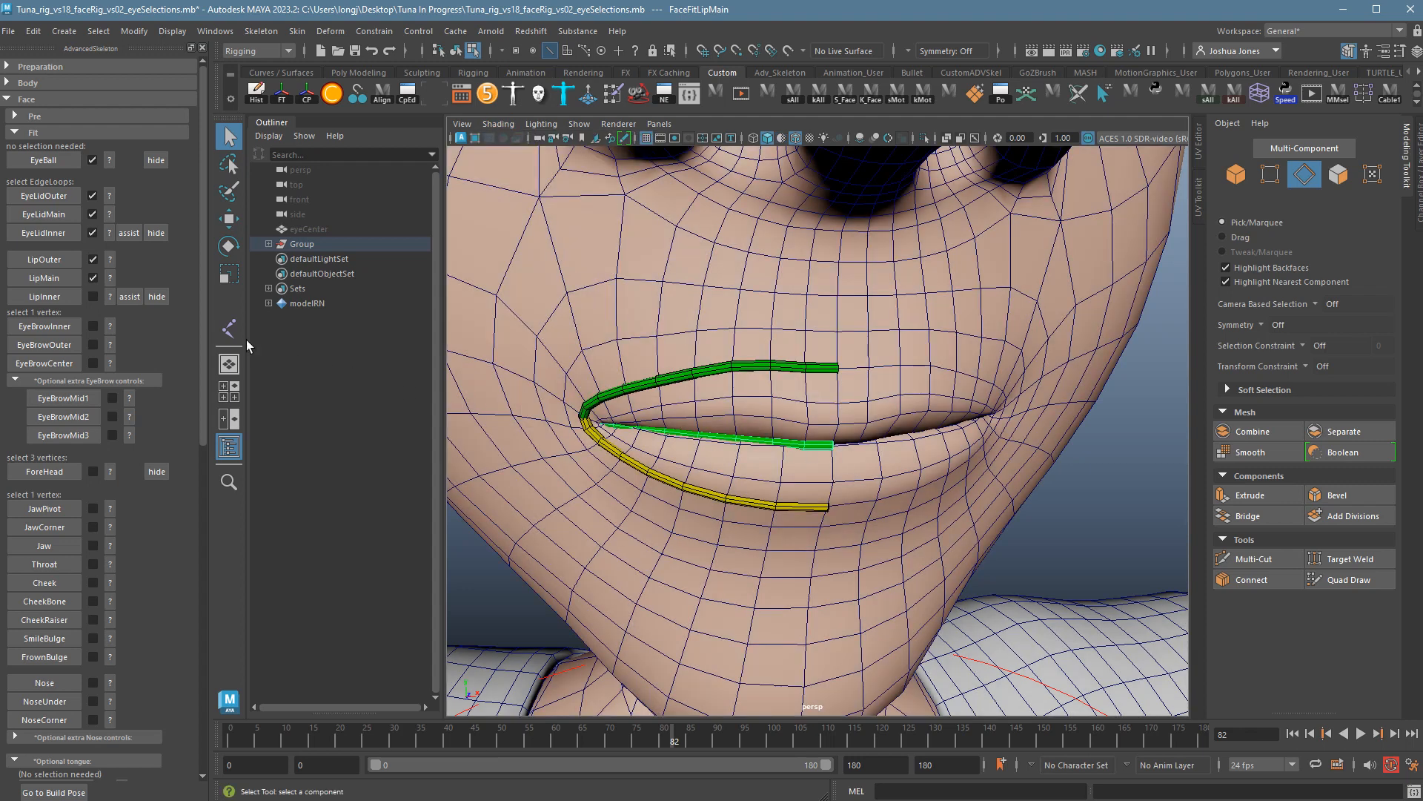
pyautogui.click(112, 295)
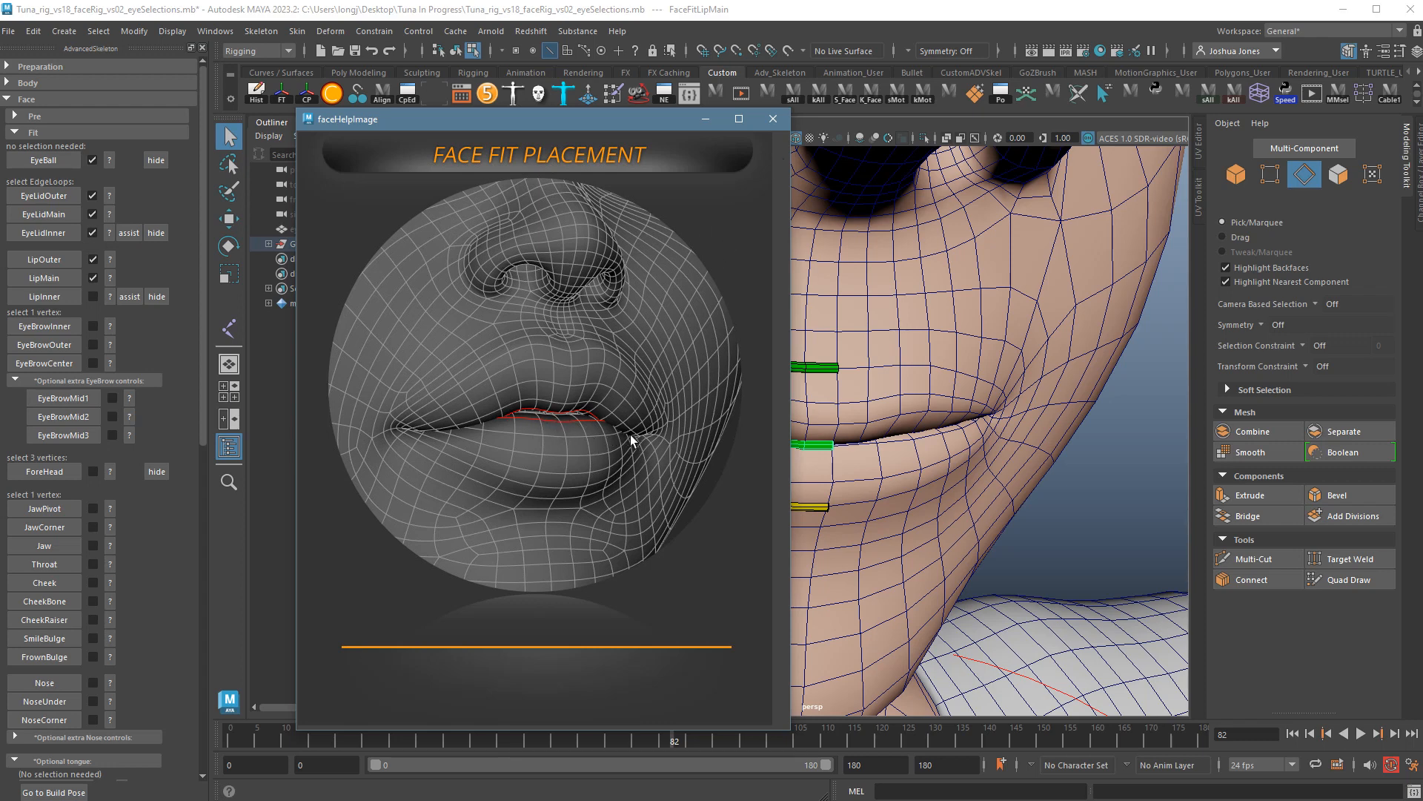
# Close the lip help image, then view and close the LipInner placement guide.
pyautogui.click(773, 118)
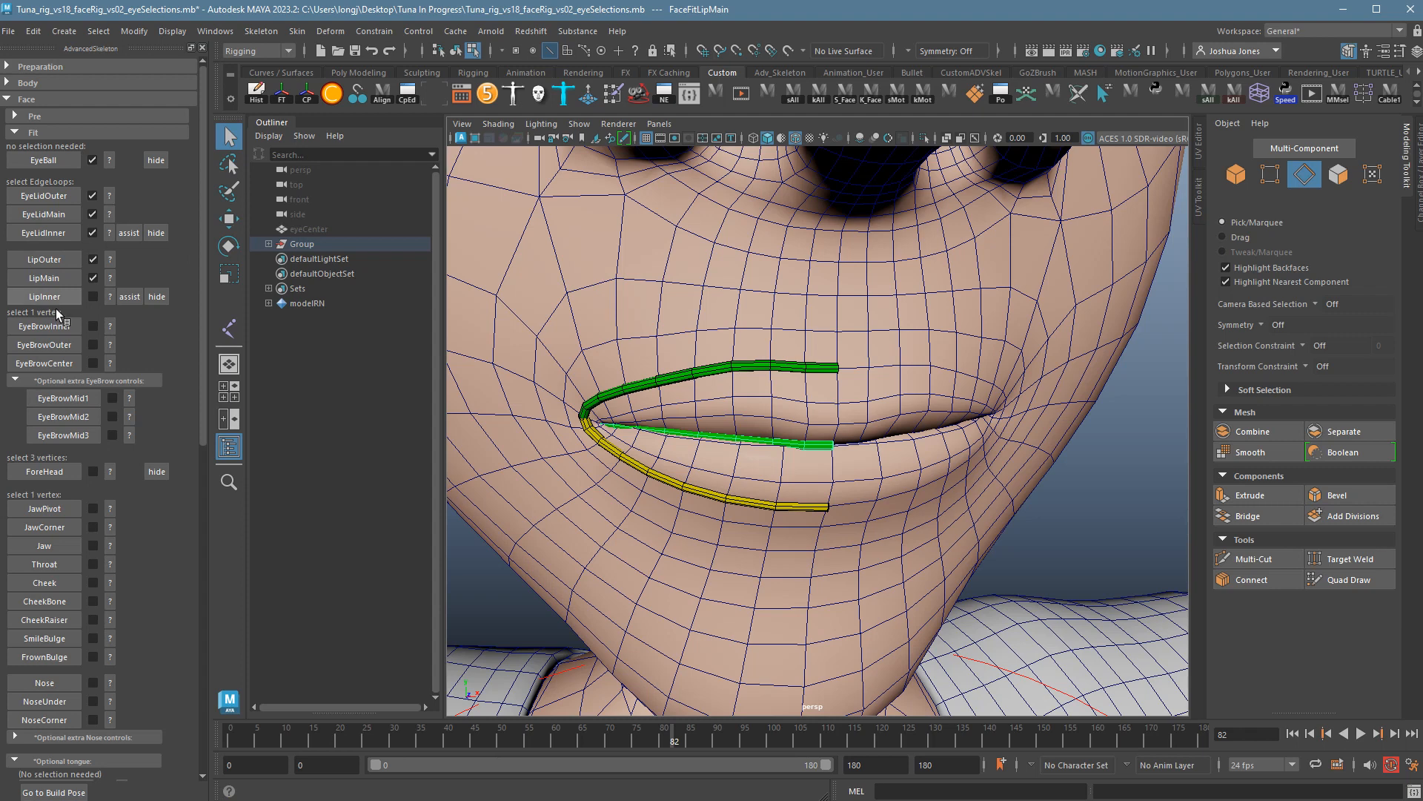
pyautogui.click(115, 298)
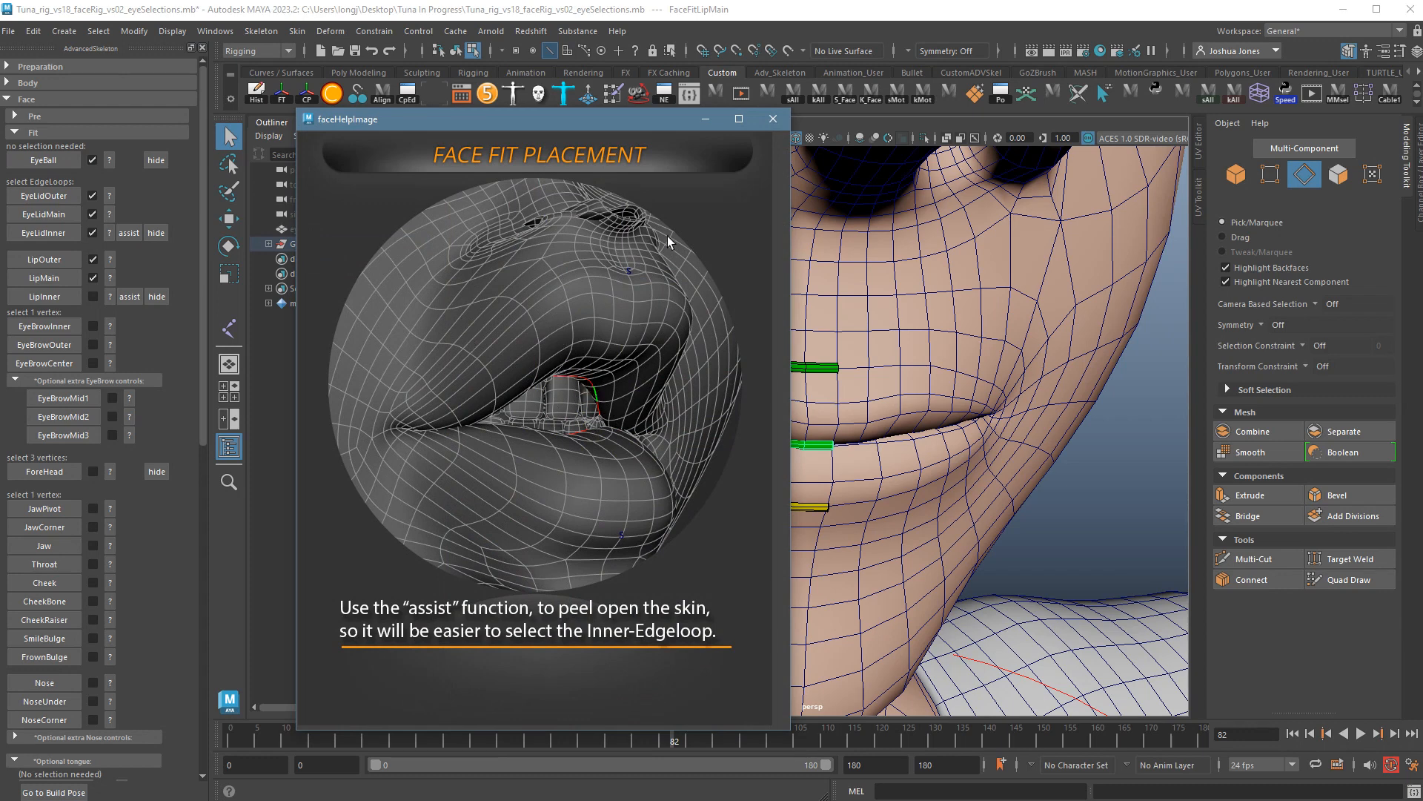
pyautogui.click(762, 121)
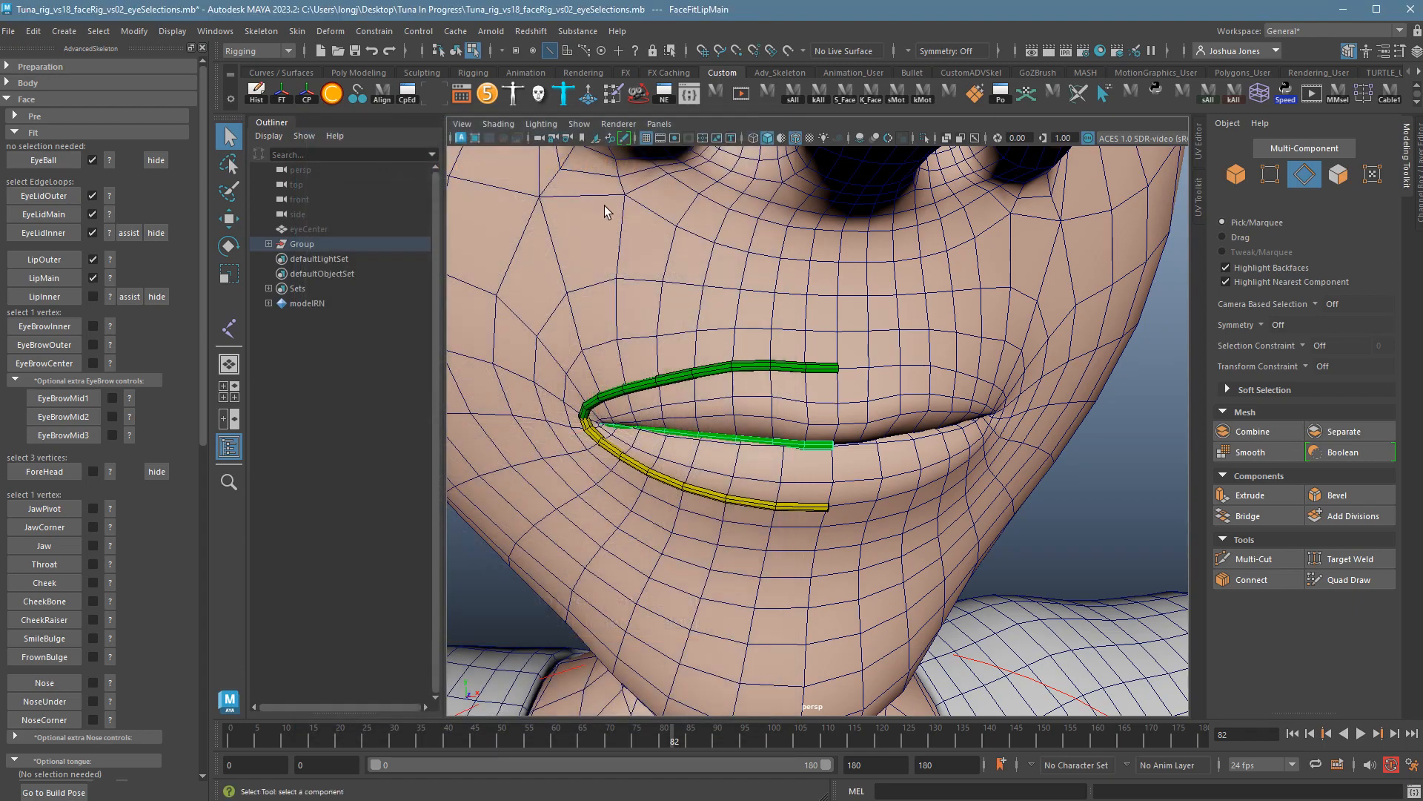
# Peel the lips open and double-click the inner lip edge loop in Edge mode.
pyautogui.click(134, 303)
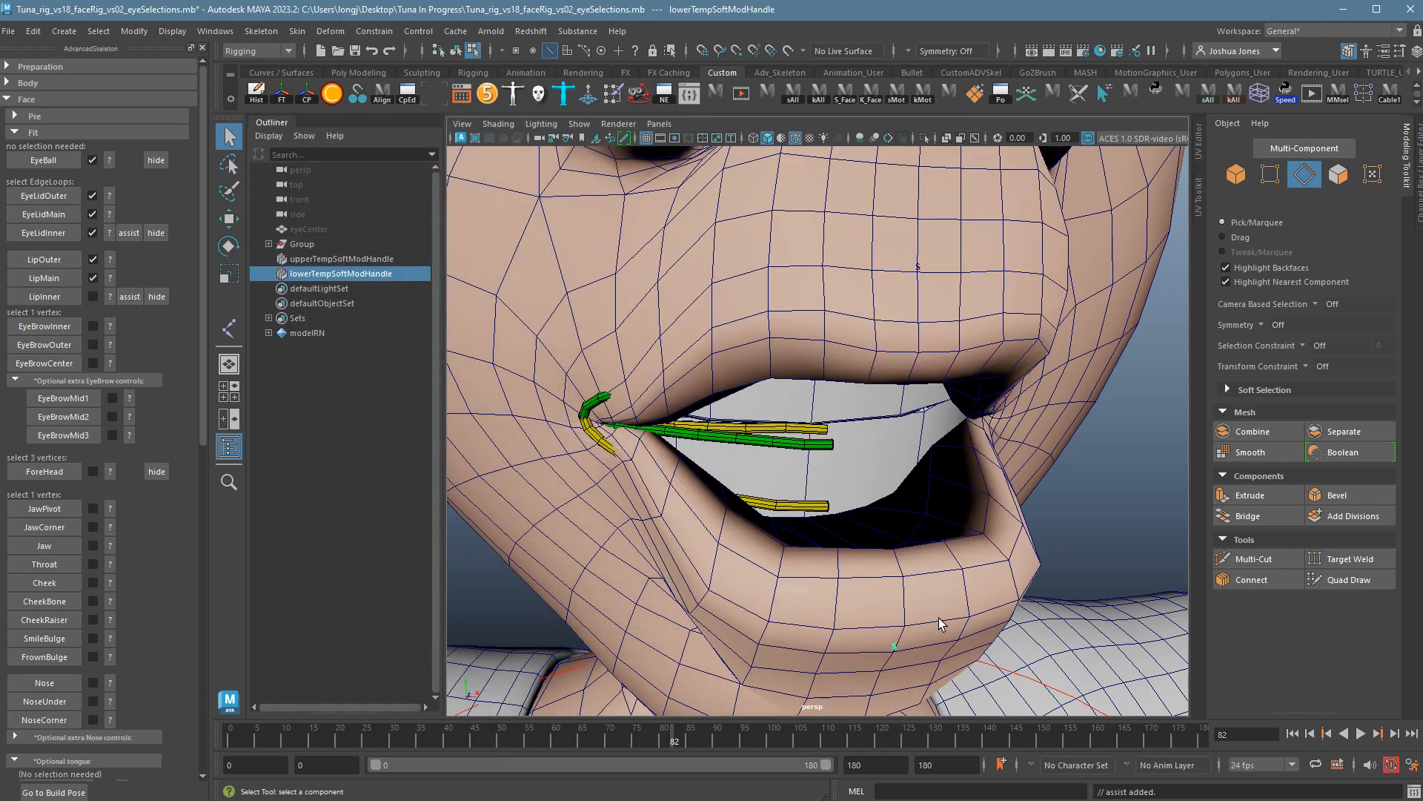
pyautogui.keyDown('alt'); pyautogui.moveTo(940, 617); pyautogui.dragTo(1048, 554); pyautogui.keyUp('alt')
pyautogui.moveTo(1036, 540); pyautogui.dragTo(1029, 506, button='right')
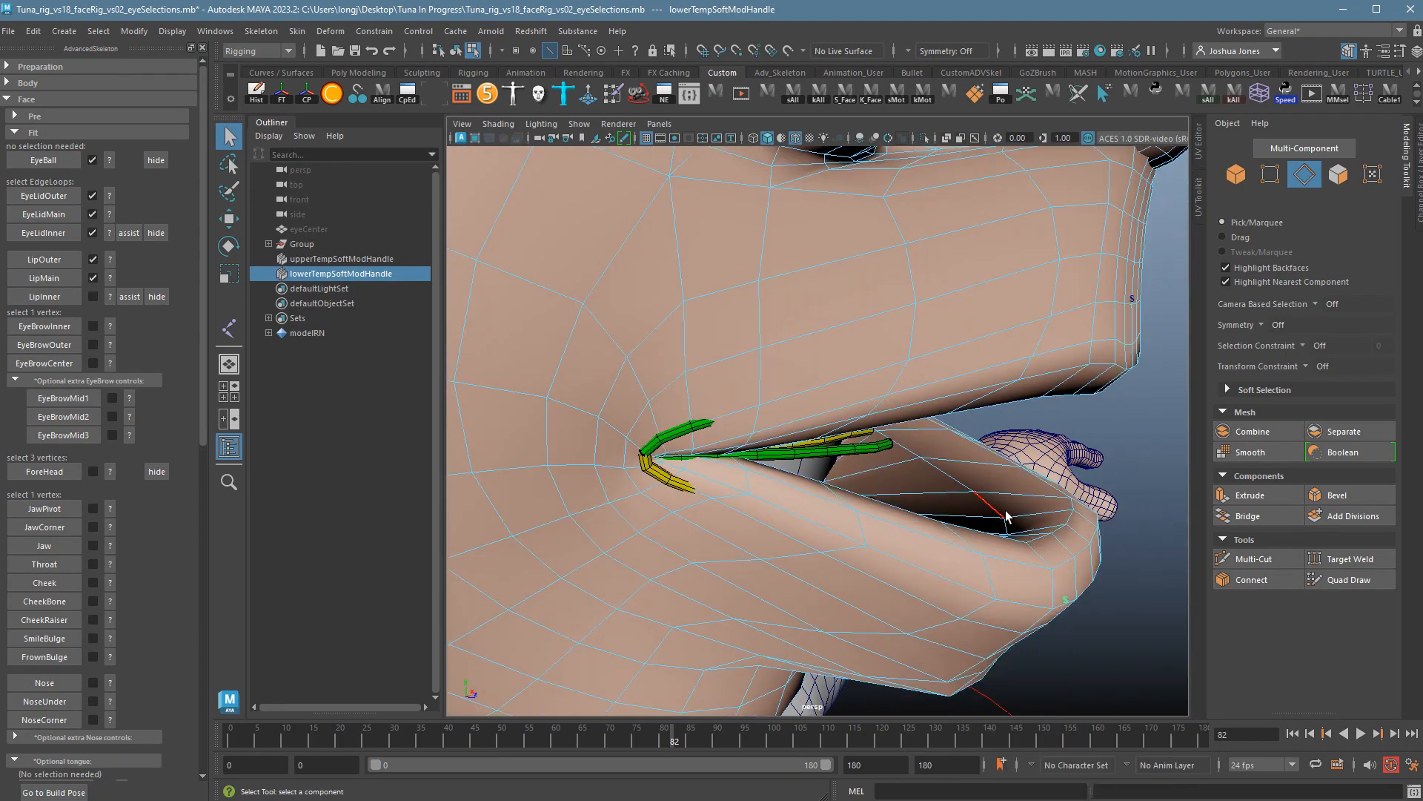
pyautogui.doubleClick(1005, 518)
pyautogui.keyDown('alt'); pyautogui.moveTo(1006, 518); pyautogui.dragTo(1025, 548); pyautogui.keyUp('alt')
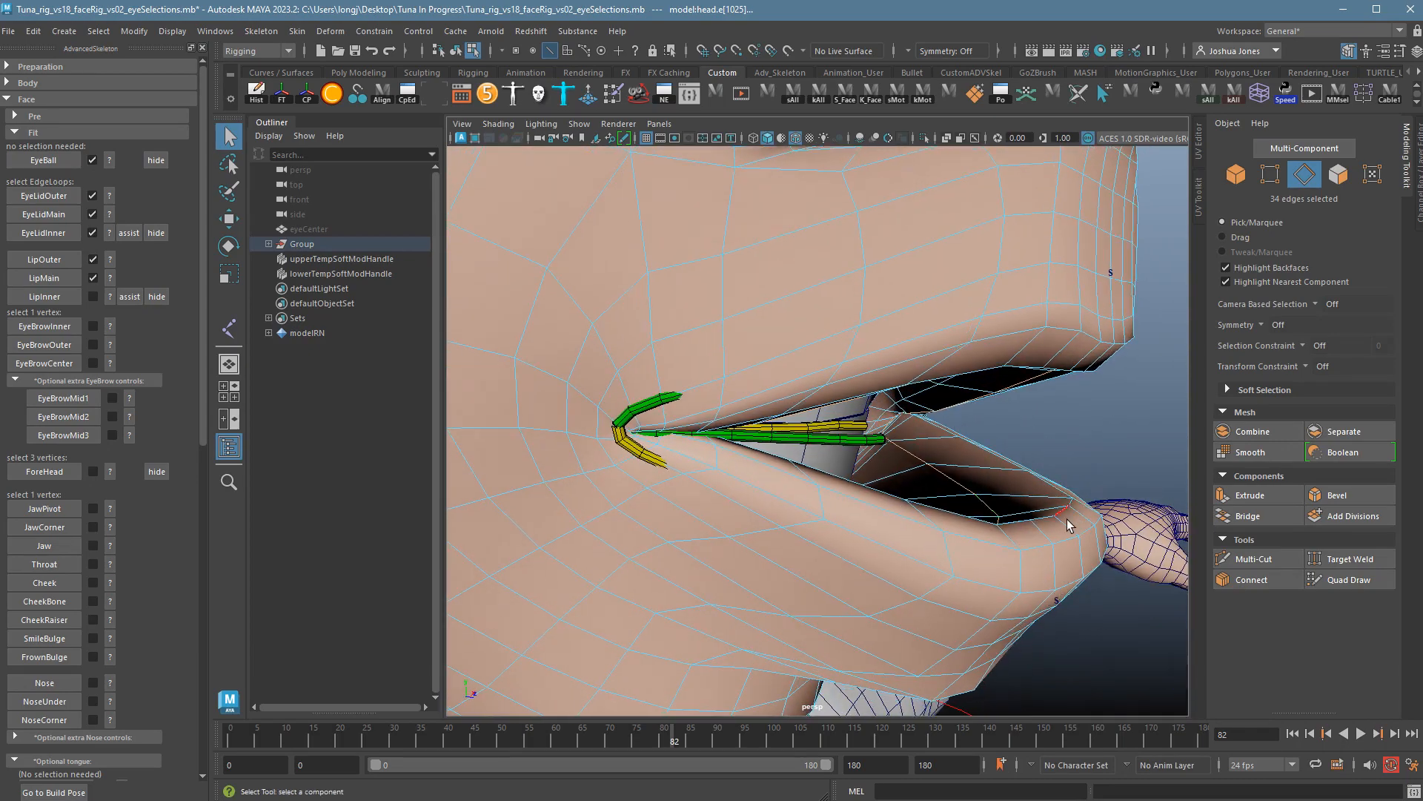
pyautogui.keyDown('alt'); pyautogui.moveTo(1082, 428); pyautogui.dragTo(1013, 499); pyautogui.keyUp('alt')
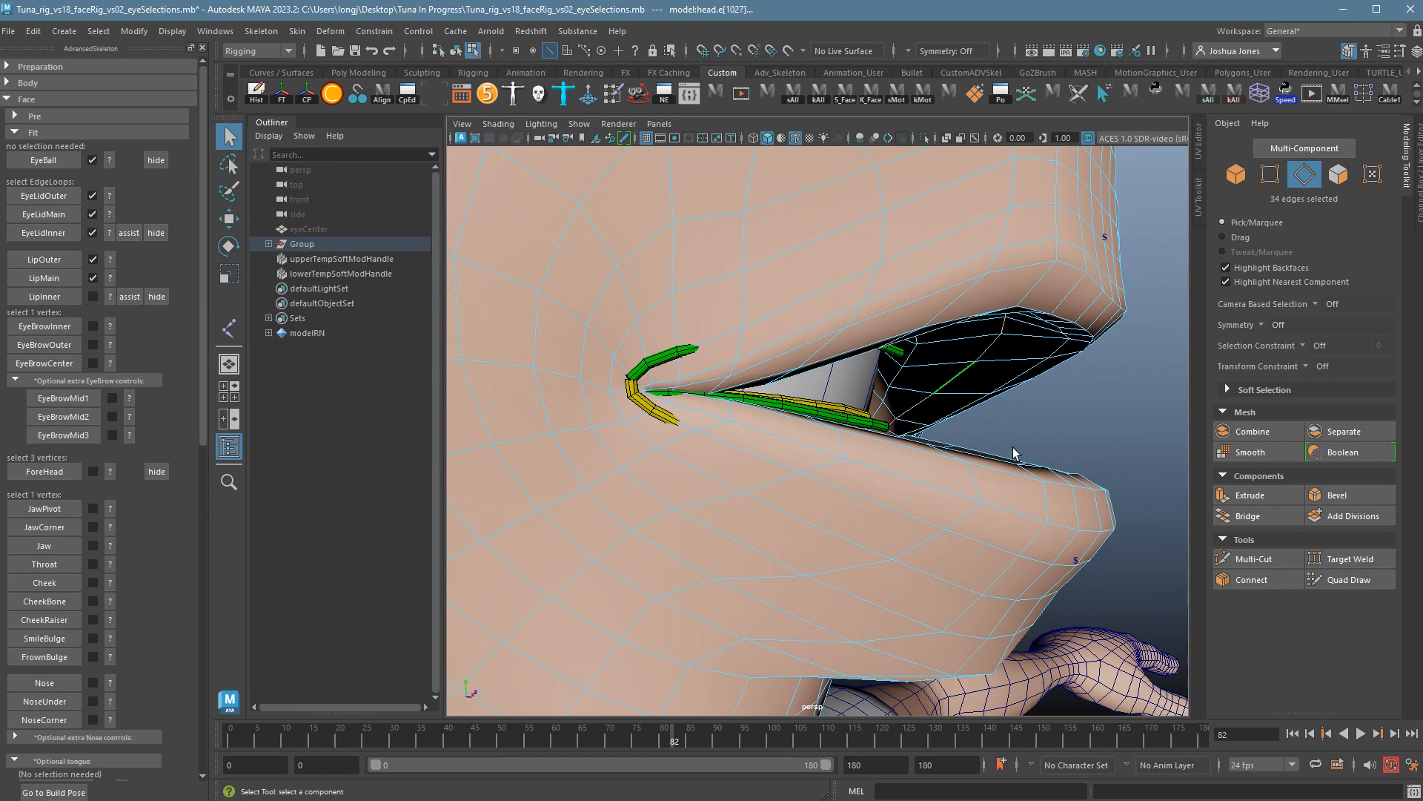
pyautogui.keyDown('alt'); pyautogui.moveTo(1013, 447); pyautogui.dragTo(859, 582); pyautogui.keyUp('alt')
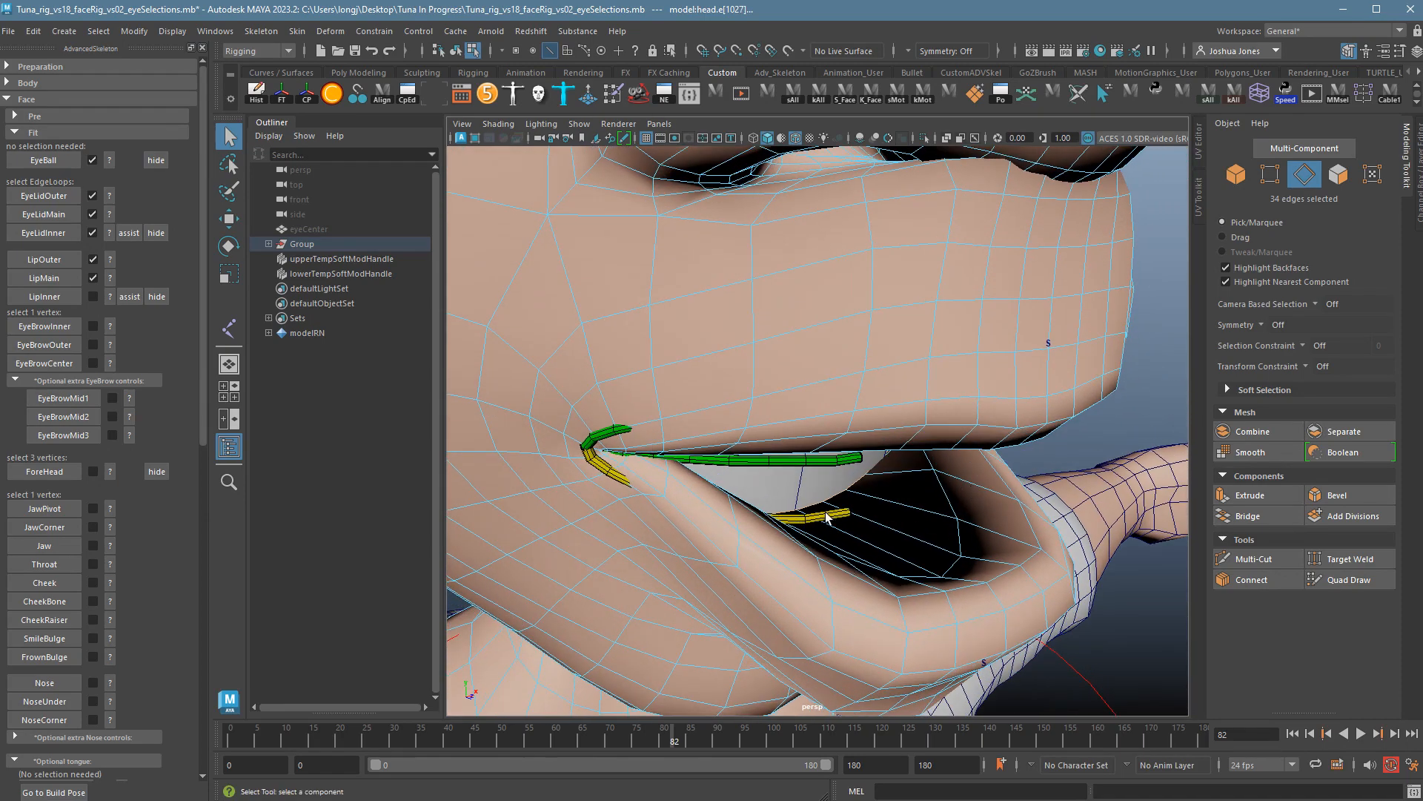
pyautogui.keyDown('alt'); pyautogui.moveTo(827, 517); pyautogui.dragTo(947, 548); pyautogui.keyUp('alt')
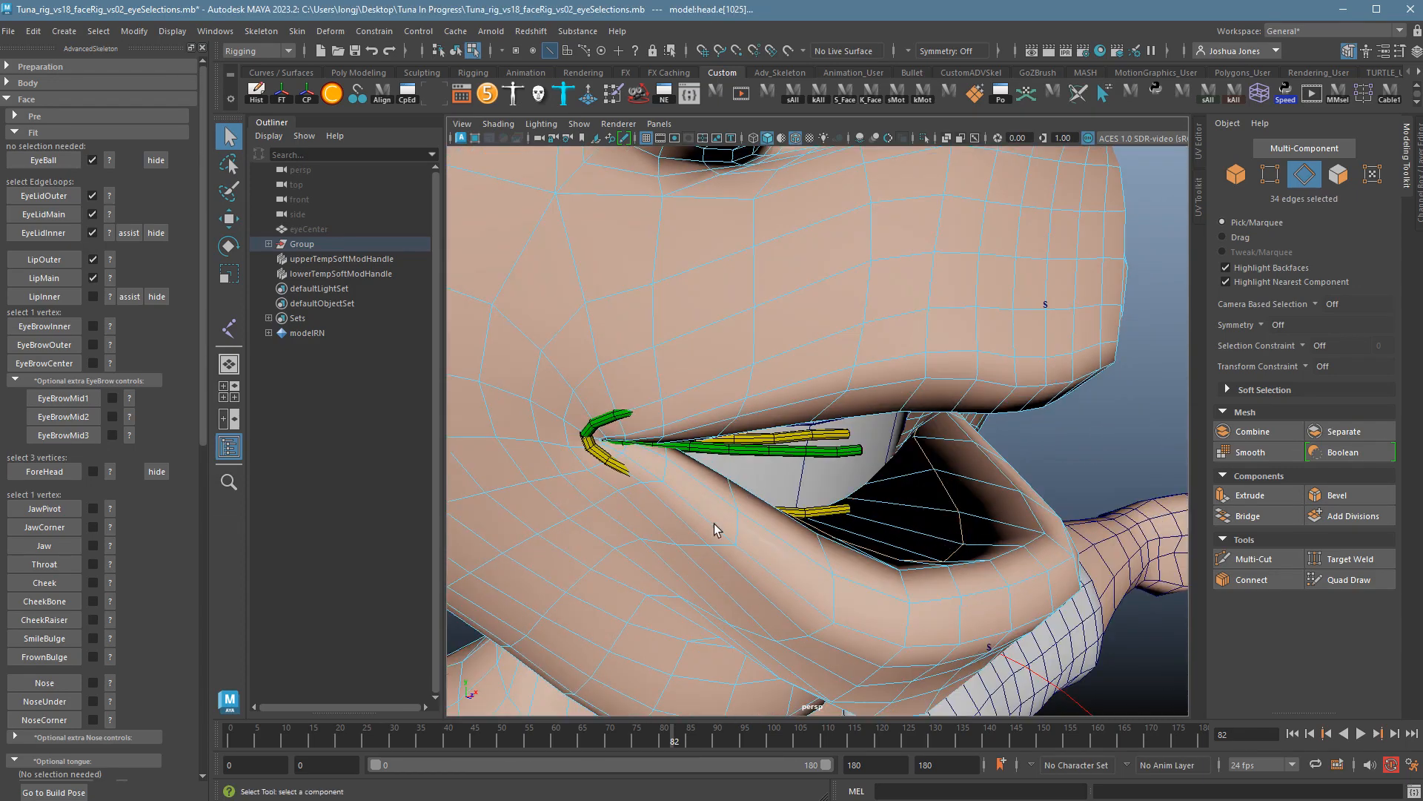
# Assign the selected inner loop as LipInner and frame the mouth from the front.
pyautogui.click(66, 302)
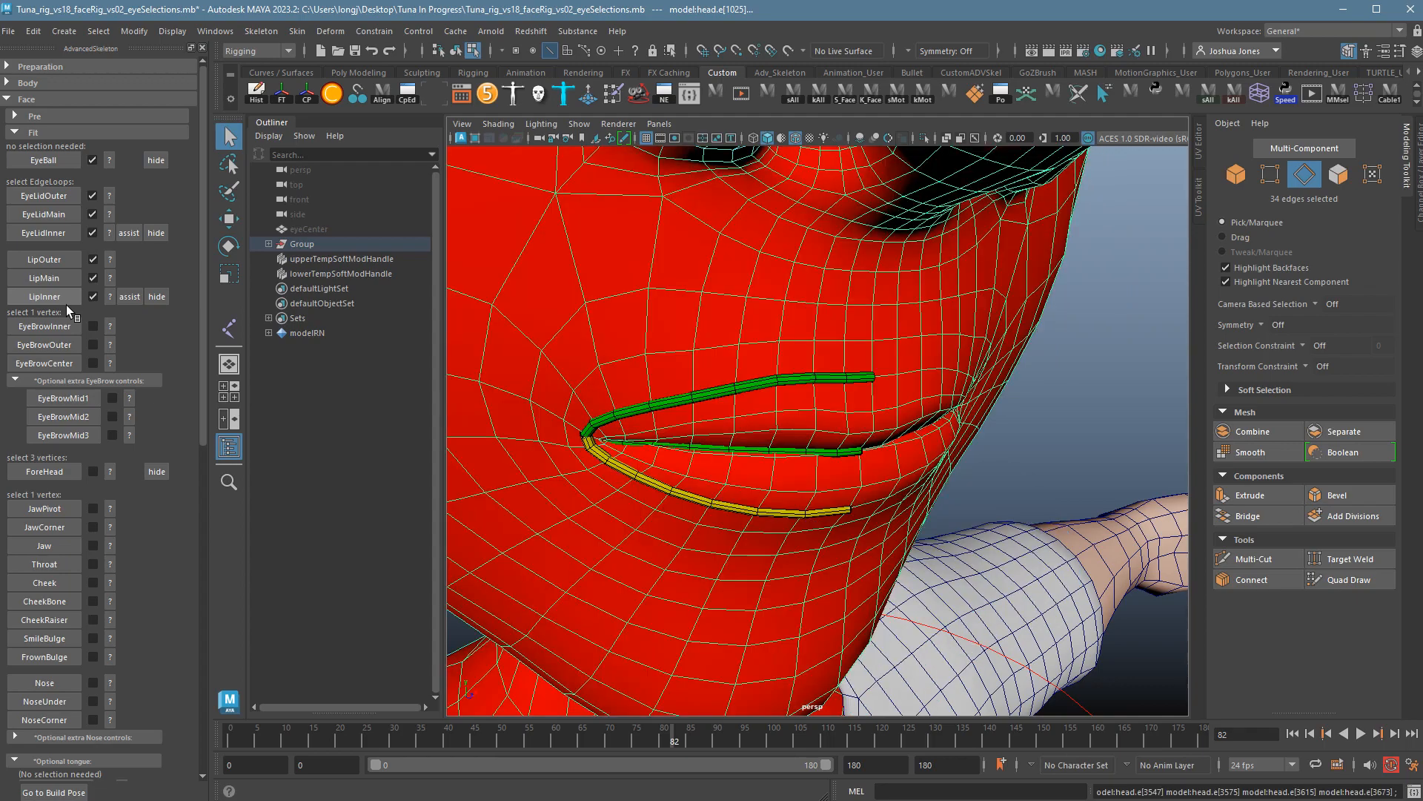
pyautogui.keyDown('alt'); pyautogui.moveTo(733, 564); pyautogui.dragTo(842, 559); pyautogui.keyUp('alt')
pyautogui.keyDown('alt'); pyautogui.moveTo(602, 521); pyautogui.dragTo(568, 518); pyautogui.keyUp('alt')
pyautogui.keyDown('alt'); pyautogui.moveTo(568, 518); pyautogui.dragTo(681, 519, button='right'); pyautogui.keyUp('alt')
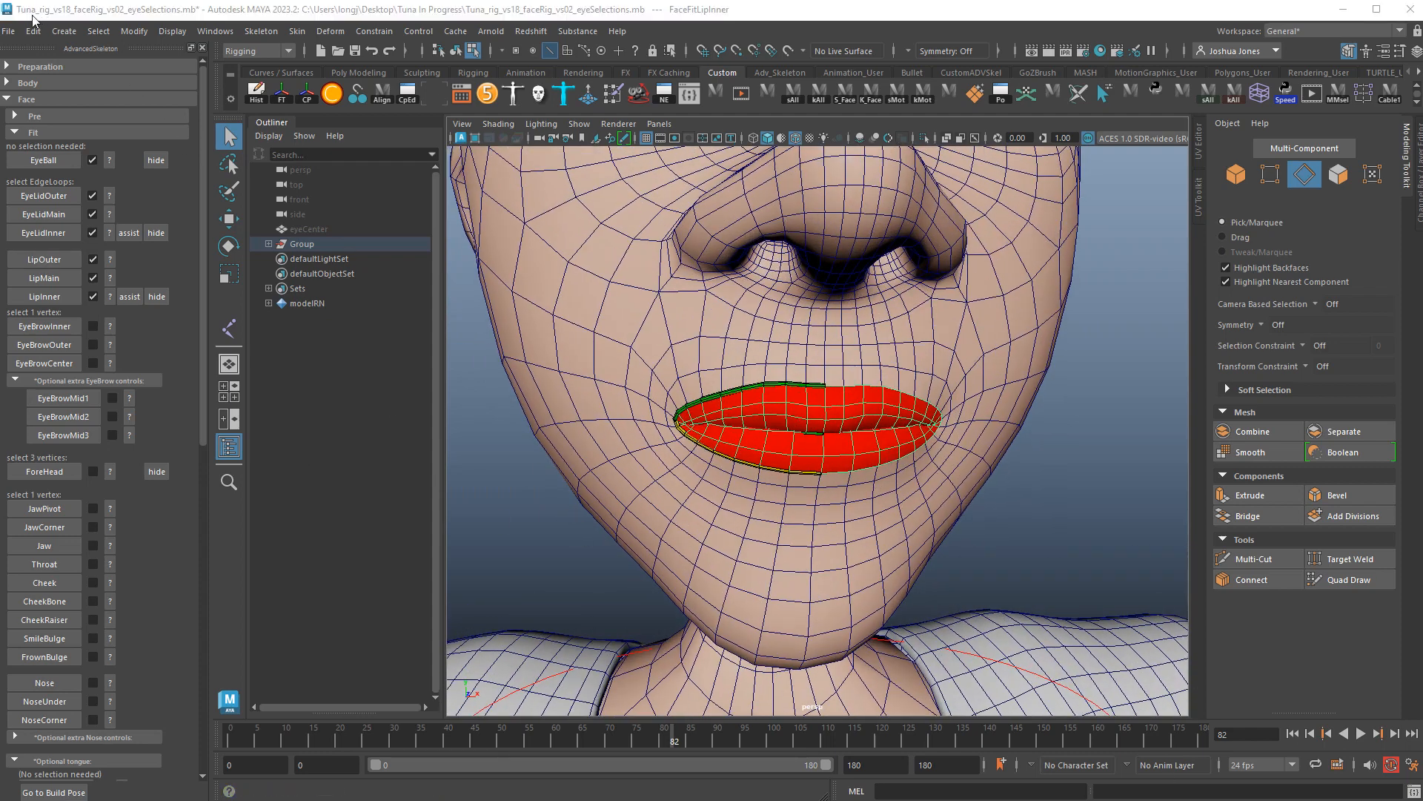
pyautogui.click(8, 31)
# Replace the file-name suffix with 'lips' and save as Tuna_rig_vs18_faceRig_vs03_lips.mb.
pyautogui.click(37, 108)
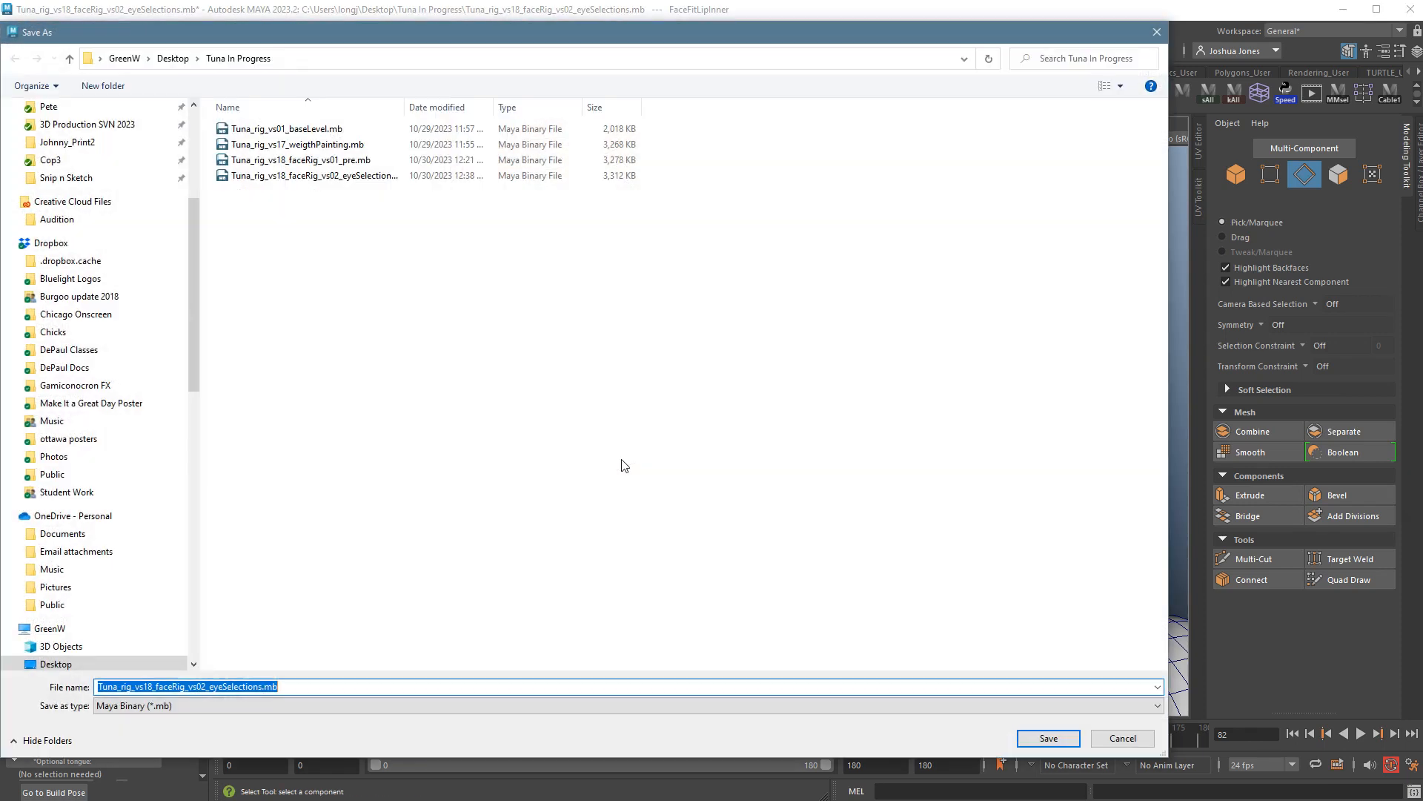
pyautogui.click(207, 686)
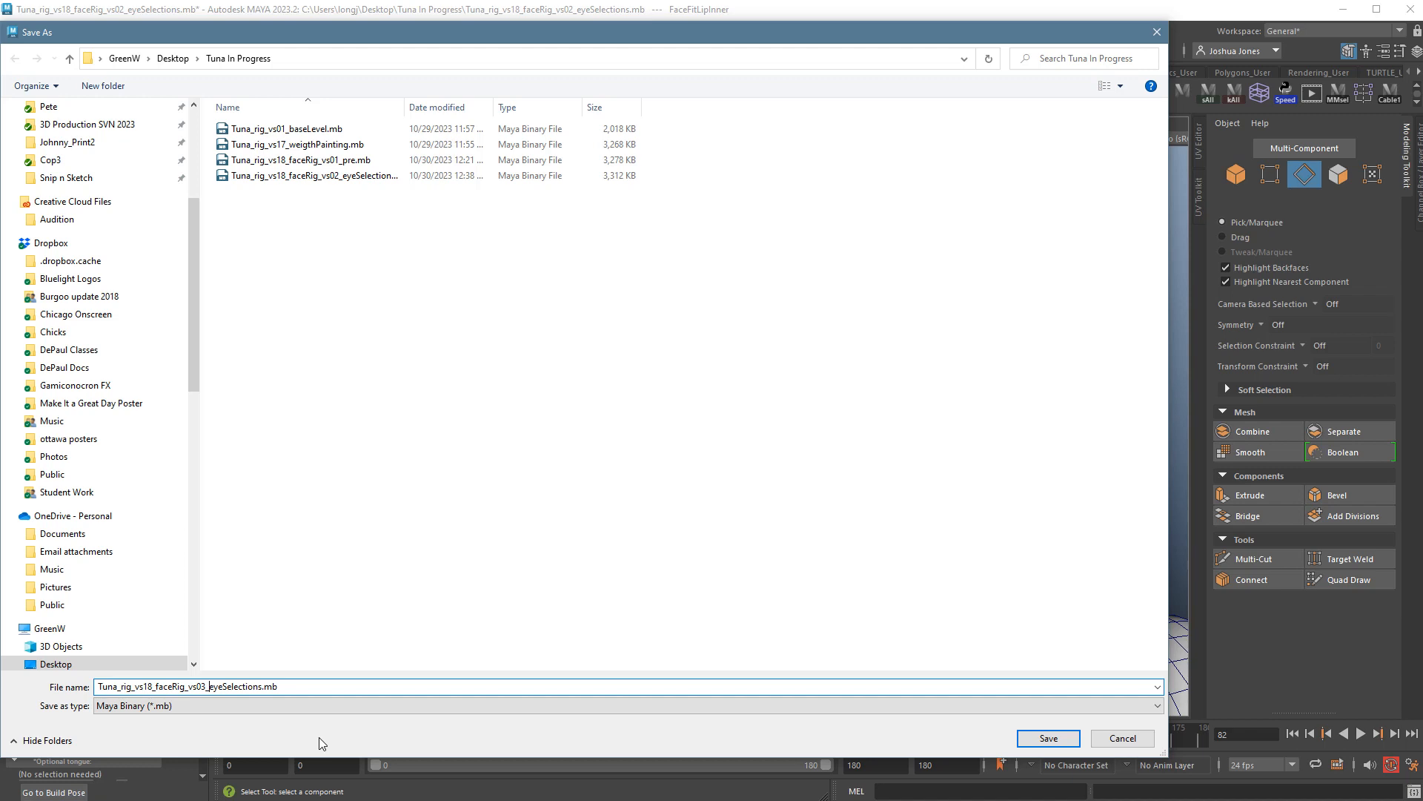
pyautogui.press('Delete')
pyautogui.press('Delete')
pyautogui.press('Delete')
pyautogui.press('Delete')
pyautogui.press('Delete')
pyautogui.press('Delete')
pyautogui.press('Delete')
pyautogui.press('Delete')
pyautogui.press('Delete')
pyautogui.press('Delete')
pyautogui.press('Delete')
pyautogui.press('Delete')
pyautogui.press('Delete')
pyautogui.write('lips')
pyautogui.press('Return')
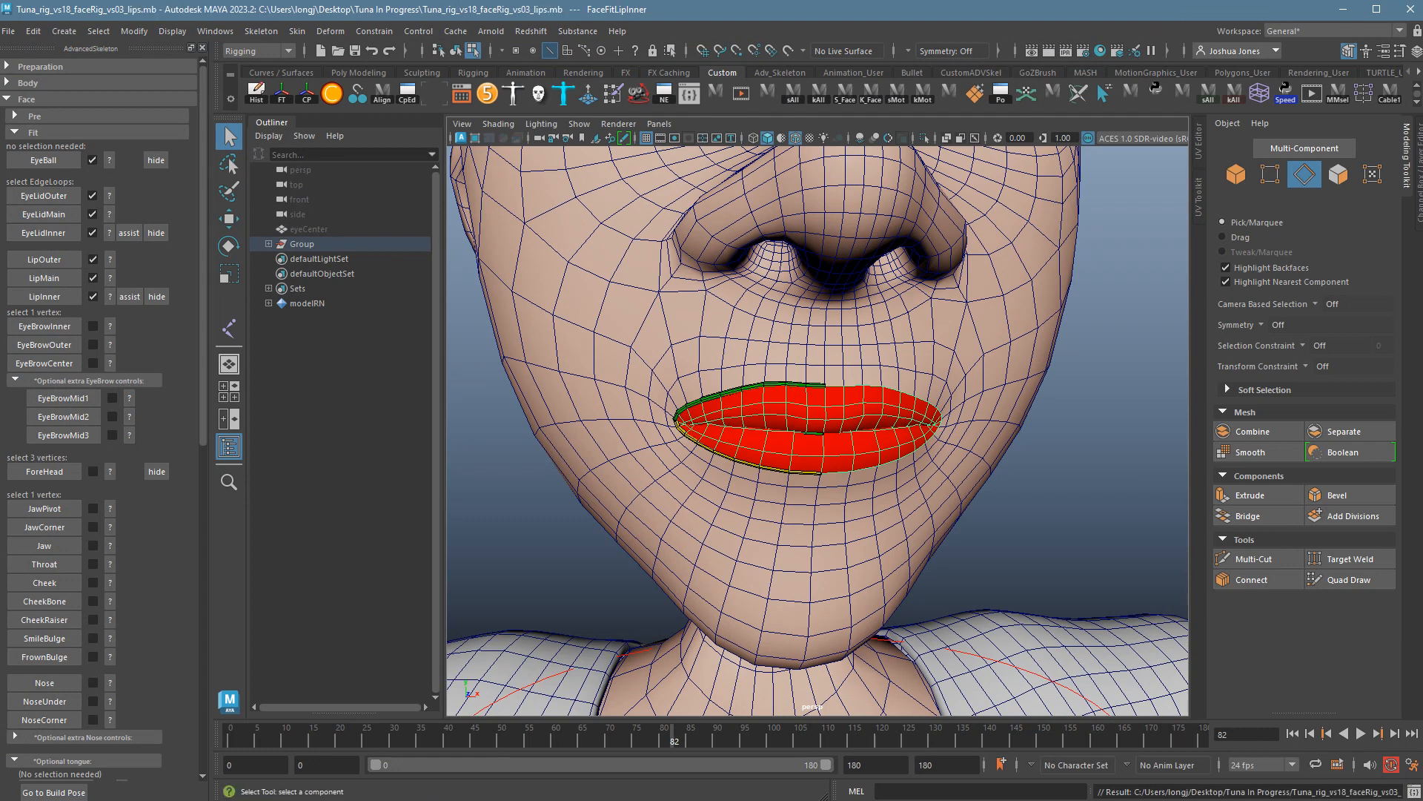
# Bring the eyes into view and open the EyeBrowInner placement guide.
pyautogui.keyDown('alt'); pyautogui.moveTo(838, 357); pyautogui.dragTo(839, 738, button='middle'); pyautogui.keyUp('alt')
pyautogui.keyDown('alt'); pyautogui.moveTo(1001, 482); pyautogui.dragTo(963, 474, button='right'); pyautogui.keyUp('alt')
pyautogui.keyDown('alt'); pyautogui.moveTo(962, 473); pyautogui.dragTo(921, 492); pyautogui.keyUp('alt')
pyautogui.scroll(2, 975, 493)
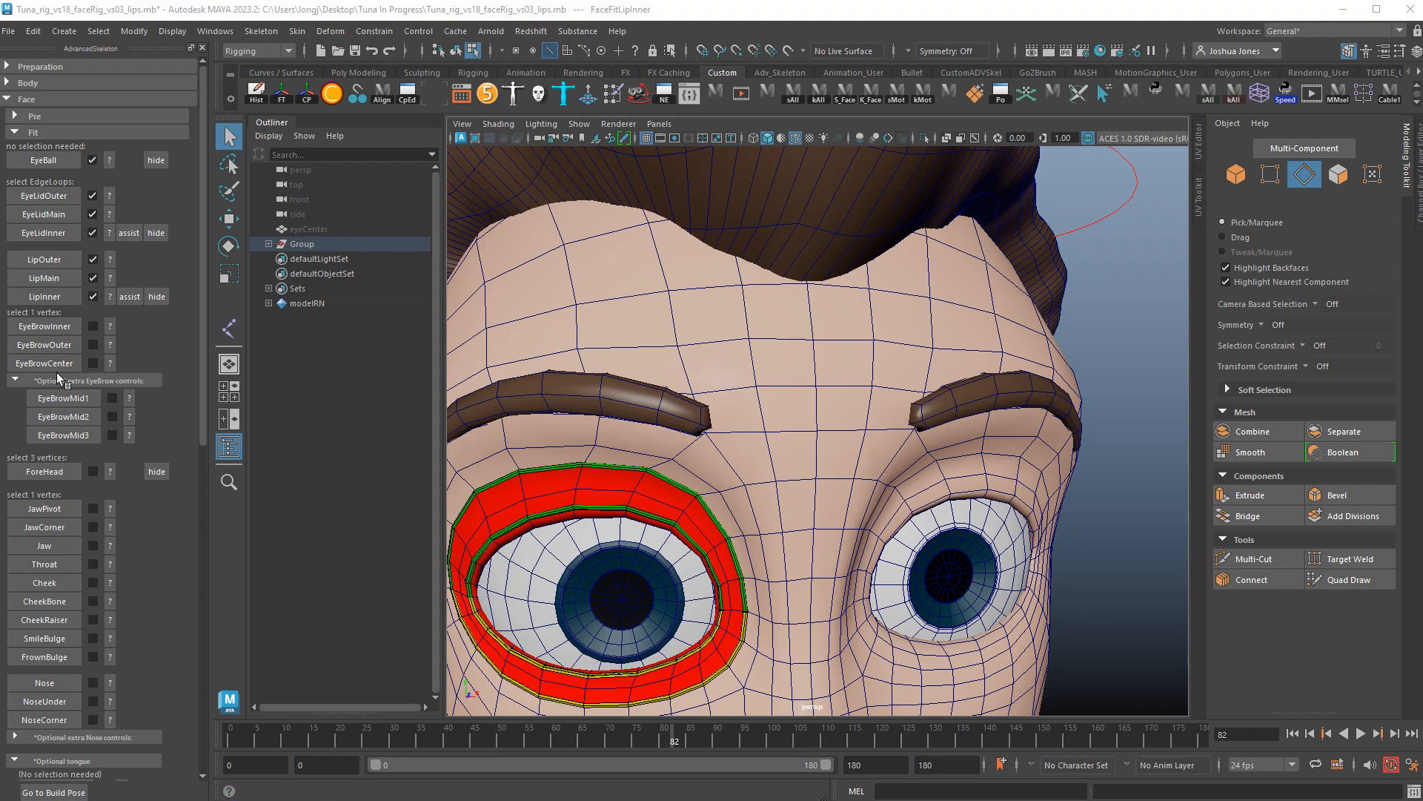
pyautogui.moveTo(859, 429)
pyautogui.keyDown('alt'); pyautogui.mouseDown()
pyautogui.moveTo(815, 423)
pyautogui.moveTo(835, 417)
pyautogui.mouseUp(); pyautogui.keyUp('alt')
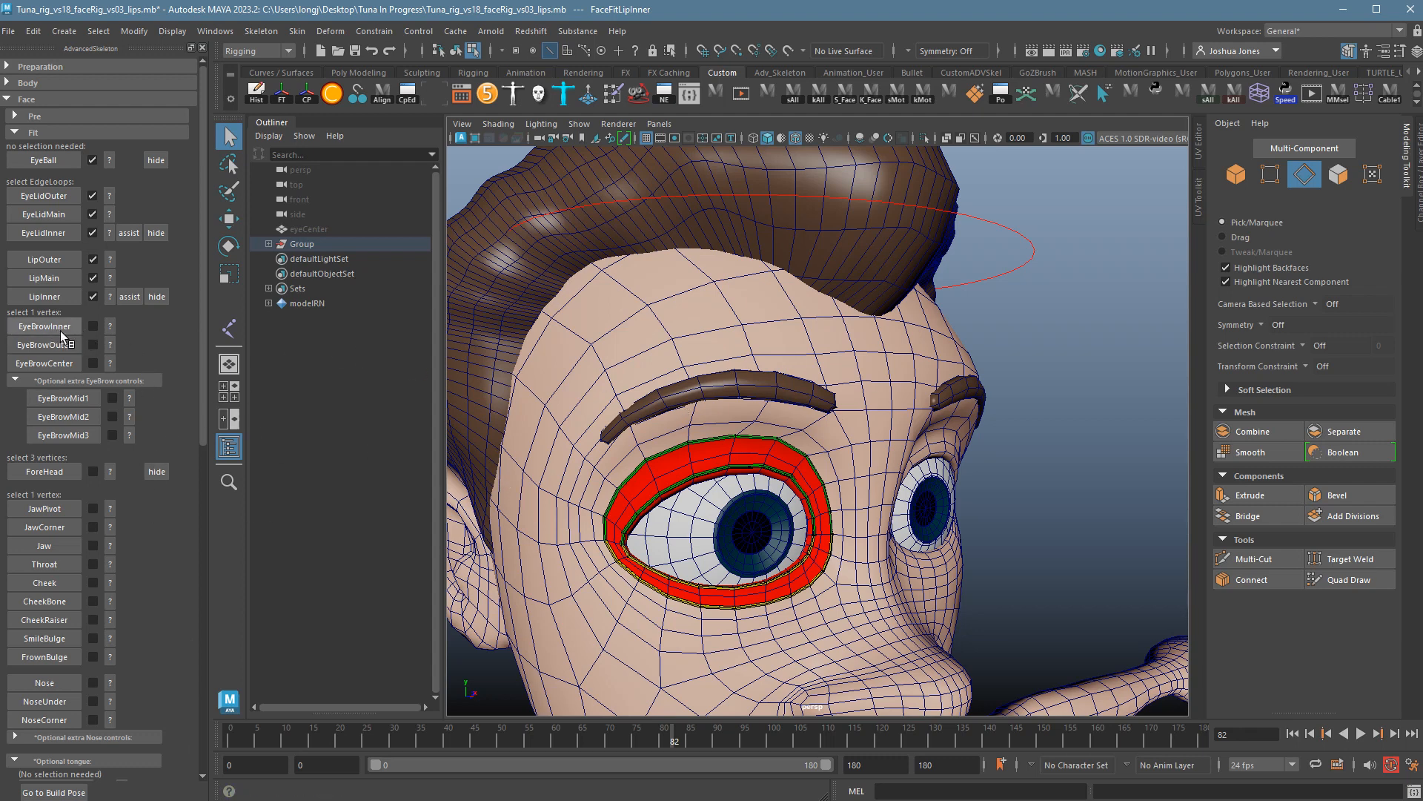
pyautogui.click(112, 328)
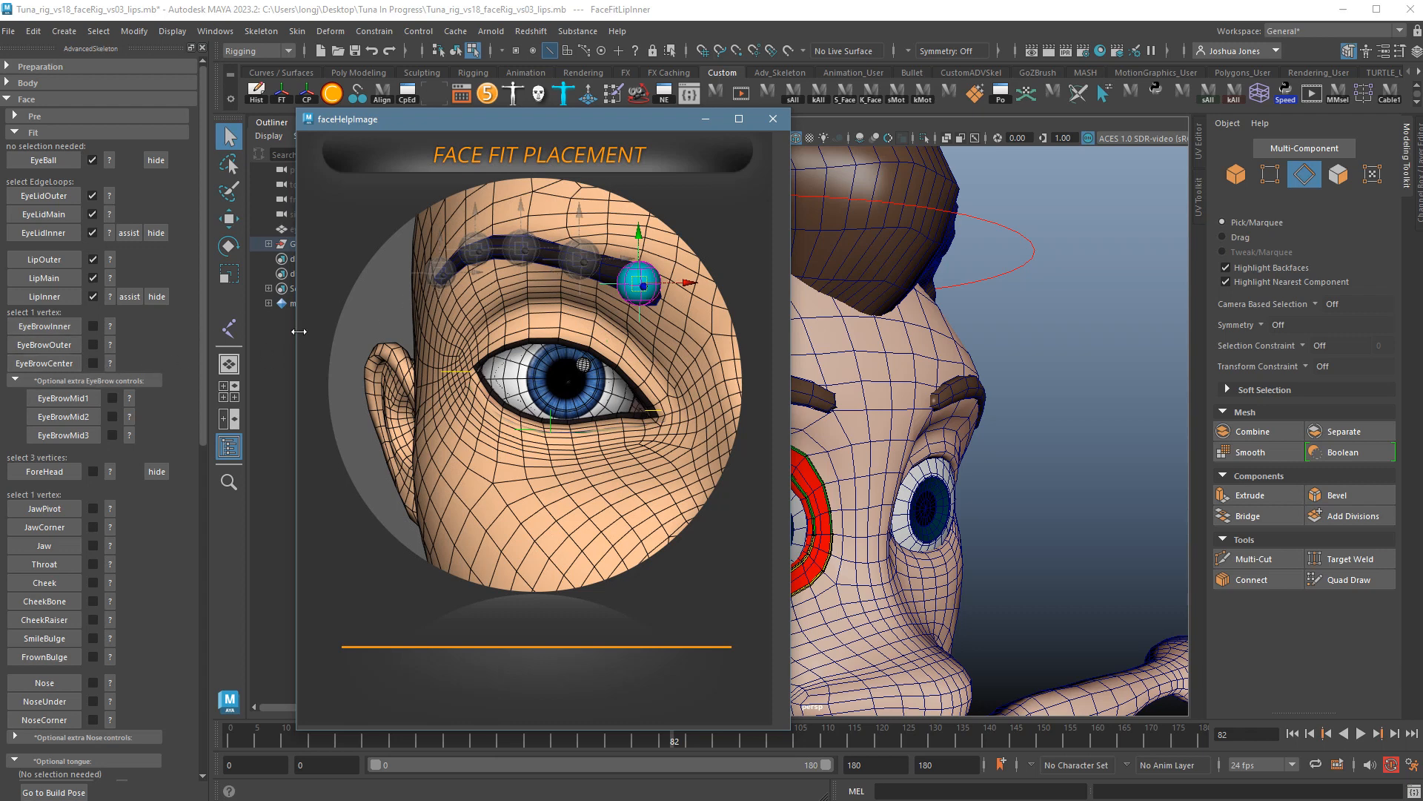
# Close the guide, switch to Object Mode and select the brow_R eyebrow mesh.
pyautogui.click(773, 119)
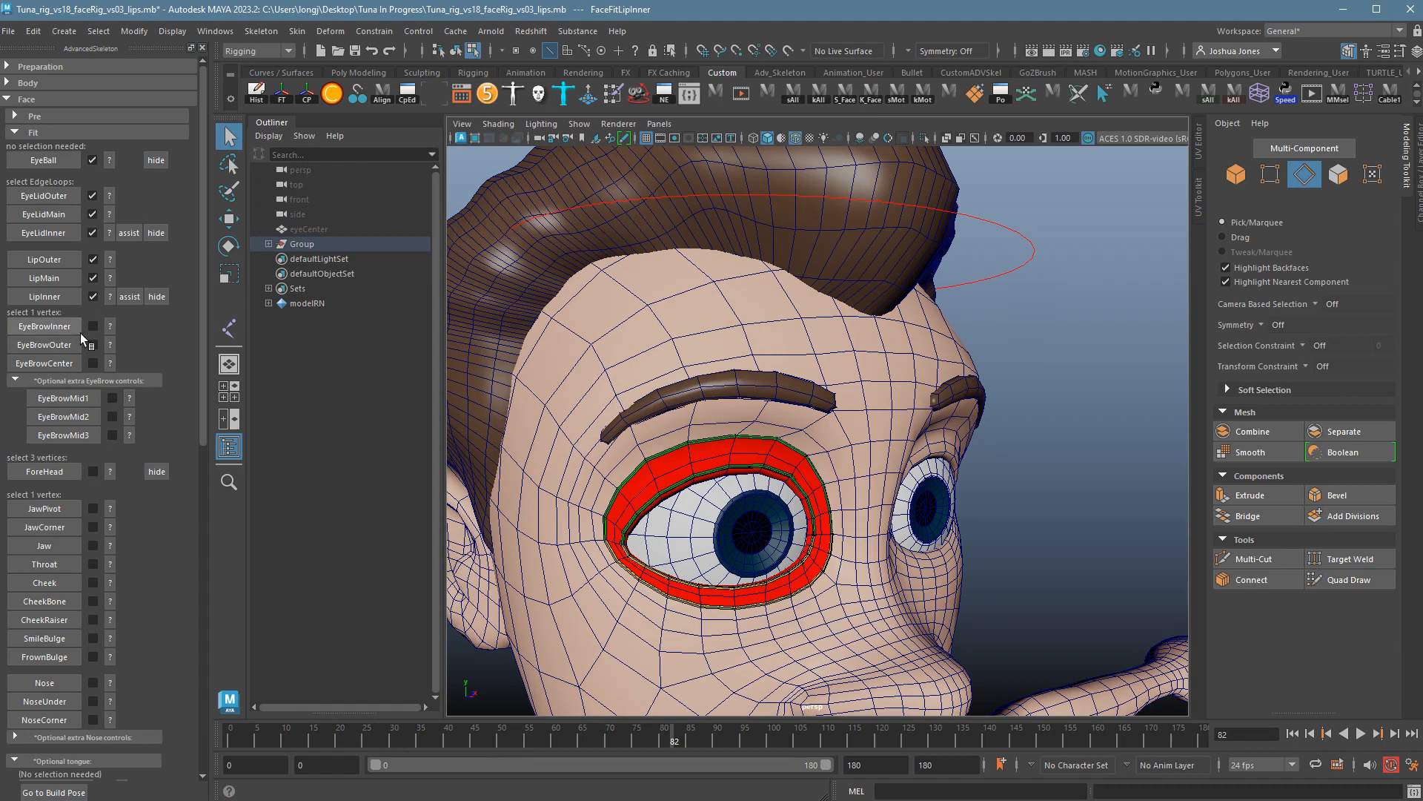
pyautogui.keyDown('alt'); pyautogui.moveTo(758, 391); pyautogui.dragTo(734, 387); pyautogui.keyUp('alt')
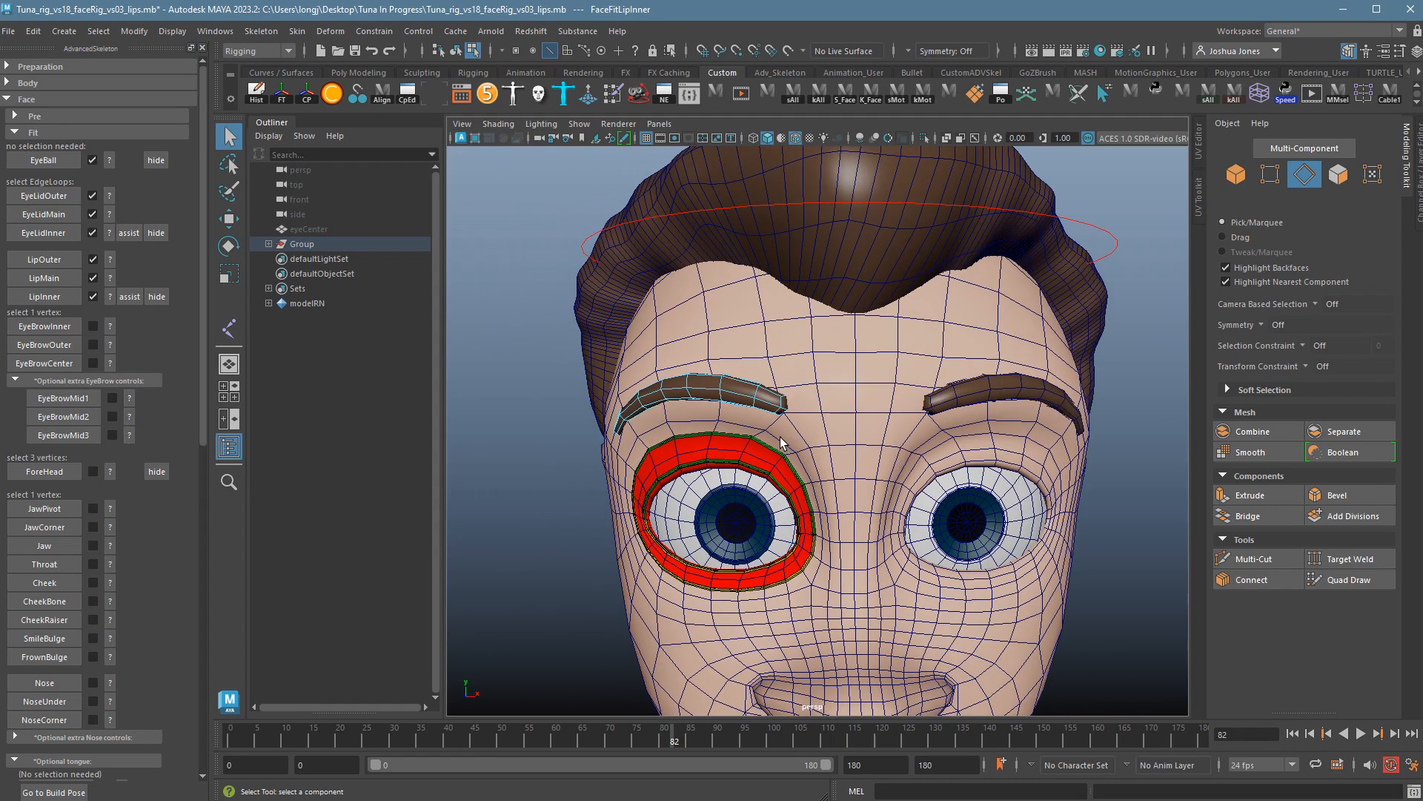
pyautogui.rightClick(734, 387)
pyautogui.moveTo(737, 389); pyautogui.dragTo(774, 370, button='right')
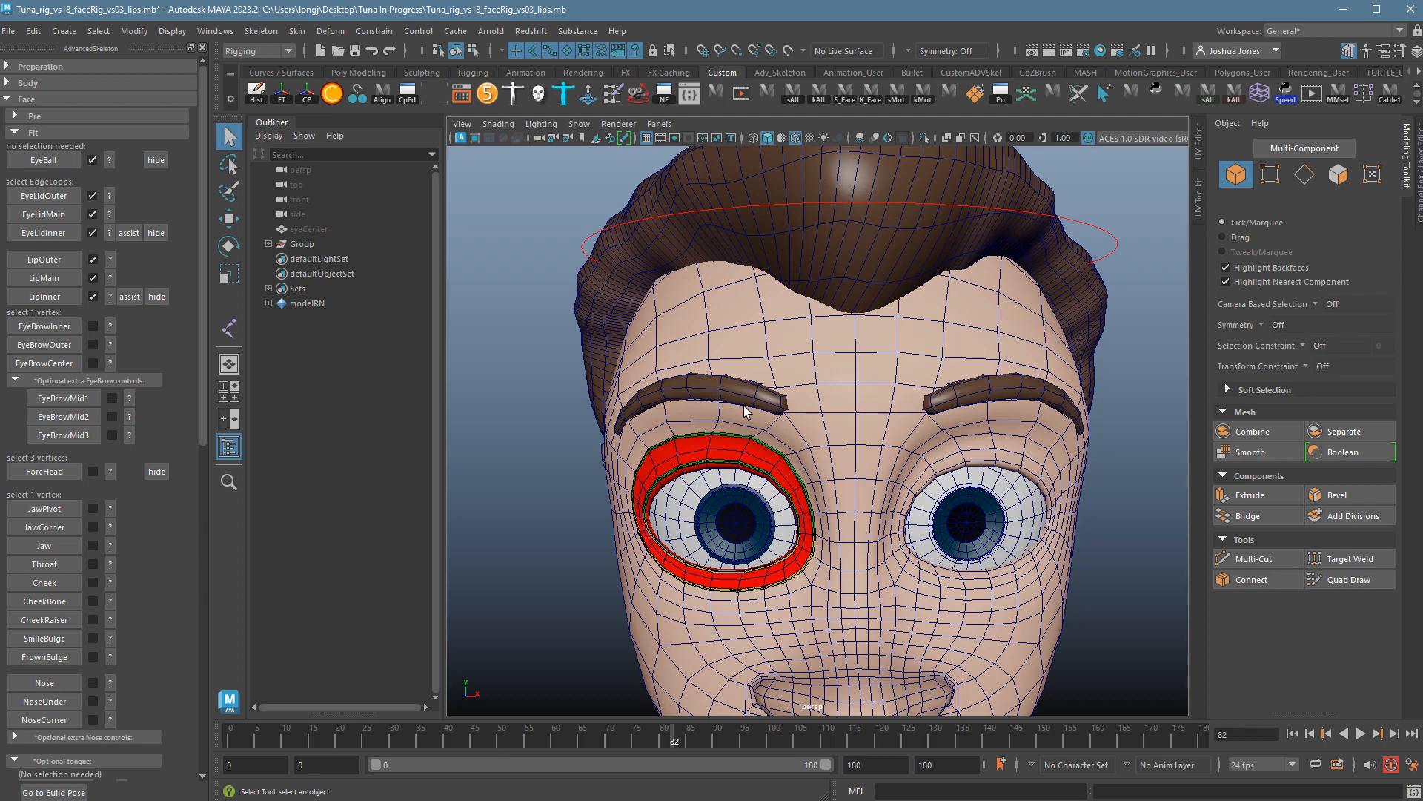
pyautogui.keyDown('alt'); pyautogui.moveTo(704, 395); pyautogui.dragTo(919, 424, button='right'); pyautogui.keyUp('alt')
pyautogui.keyDown('alt'); pyautogui.moveTo(919, 424); pyautogui.dragTo(1006, 470, button='middle'); pyautogui.keyUp('alt')
pyautogui.click(868, 438)
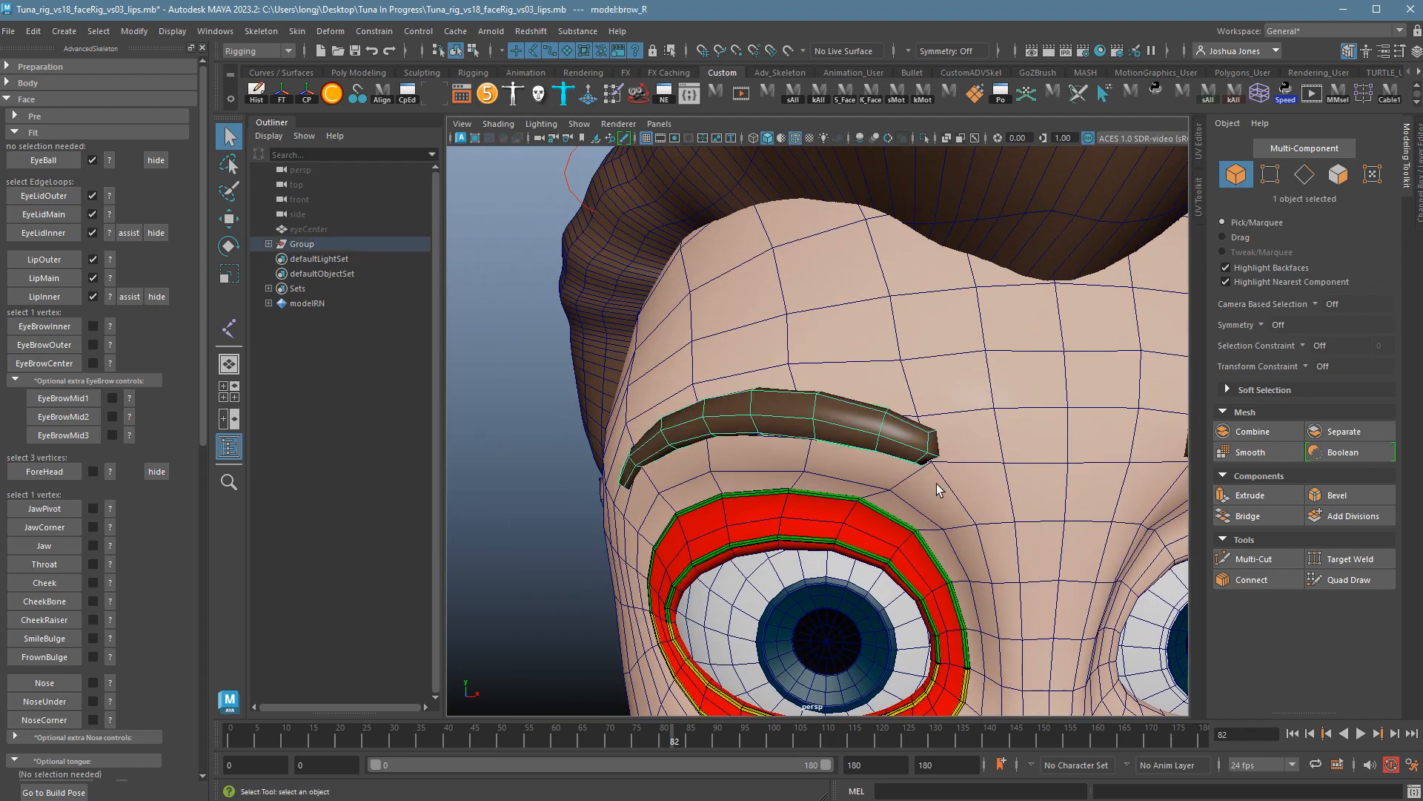
# Pick the brow's inner-tip vertex in wireframe and place the EyeBrowInner marker there.
pyautogui.keyDown('alt'); pyautogui.moveTo(940, 486); pyautogui.dragTo(927, 486); pyautogui.keyUp('alt')
pyautogui.keyDown('alt'); pyautogui.moveTo(944, 487); pyautogui.dragTo(1018, 491, button='right'); pyautogui.keyUp('alt')
pyautogui.moveTo(941, 443)
pyautogui.mouseDown(button='right')
pyautogui.moveTo(893, 430)
pyautogui.moveTo(905, 453)
pyautogui.mouseUp(button='right')
pyautogui.press('4')
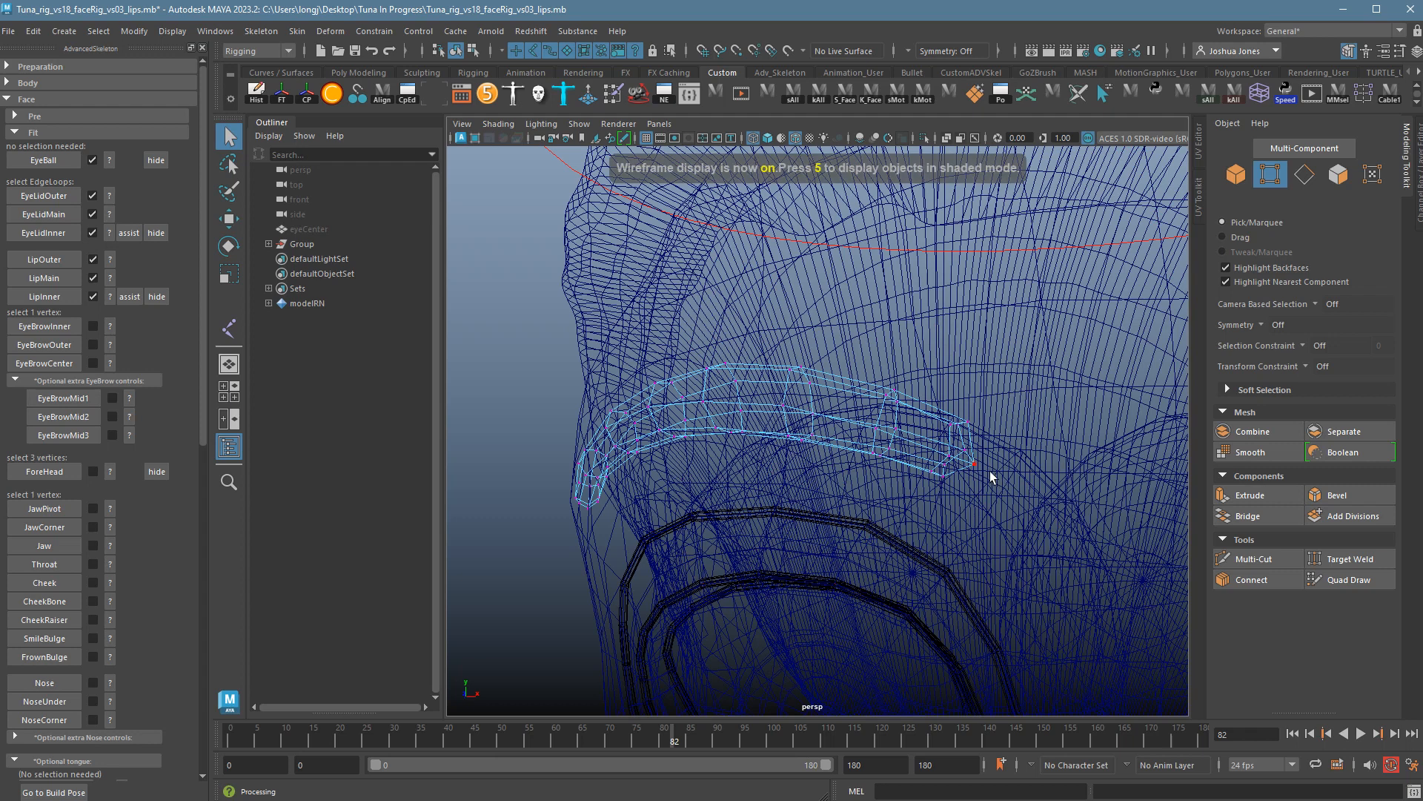
pyautogui.click(987, 470)
pyautogui.press('5')
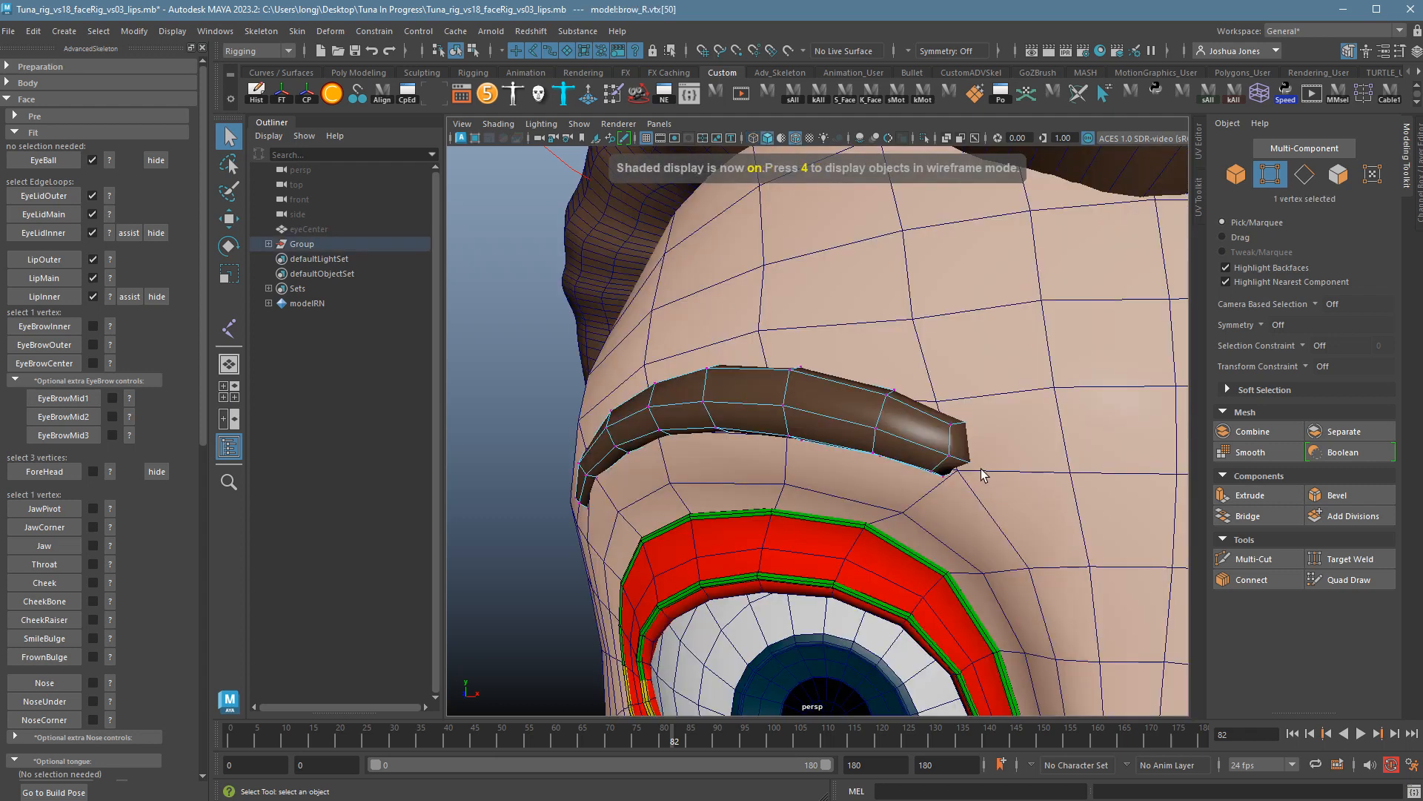
pyautogui.keyDown('alt'); pyautogui.moveTo(957, 484); pyautogui.dragTo(979, 488); pyautogui.keyUp('alt')
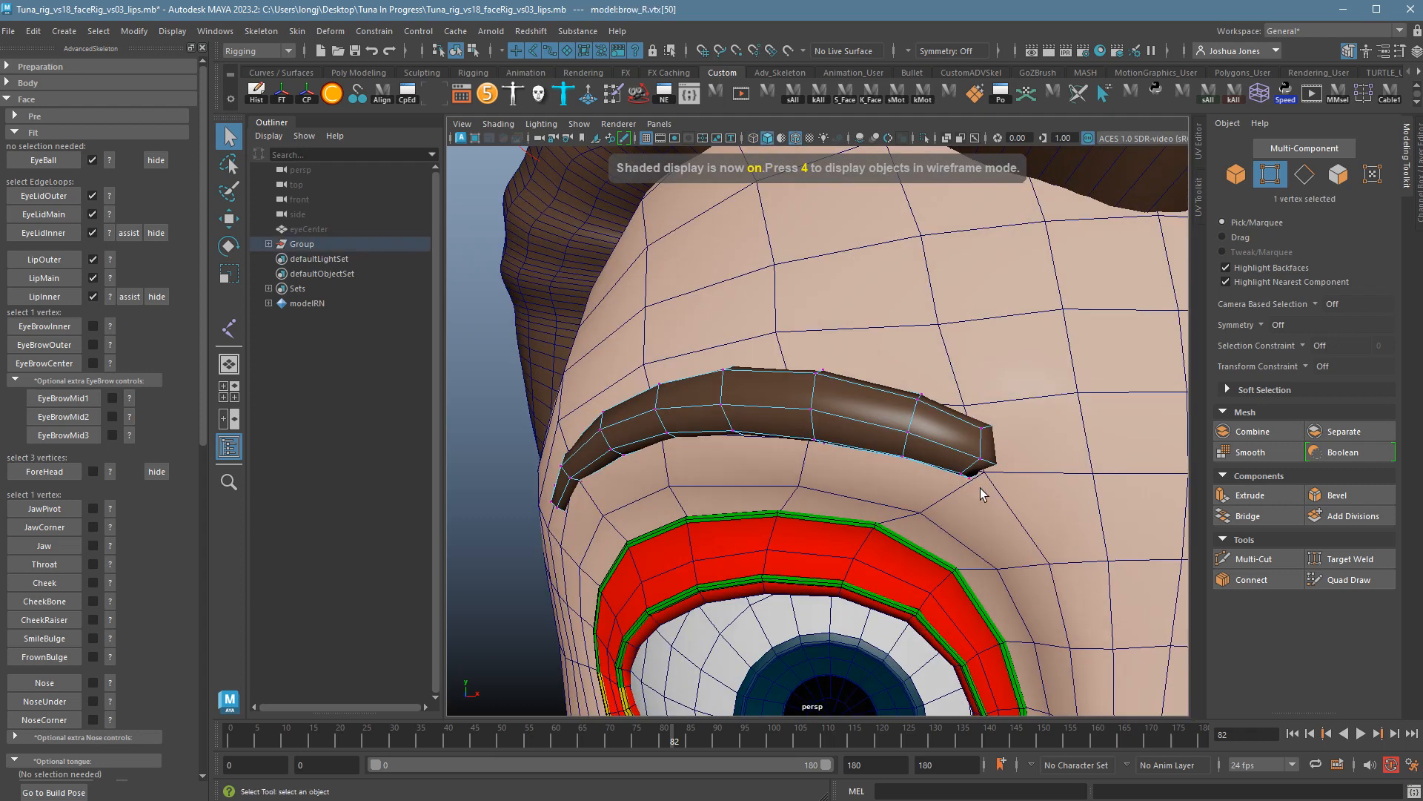
pyautogui.click(65, 326)
pyautogui.keyDown('alt'); pyautogui.moveTo(771, 451); pyautogui.dragTo(902, 441); pyautogui.keyUp('alt')
pyautogui.keyDown('alt'); pyautogui.moveTo(748, 407); pyautogui.dragTo(761, 405); pyautogui.keyUp('alt')
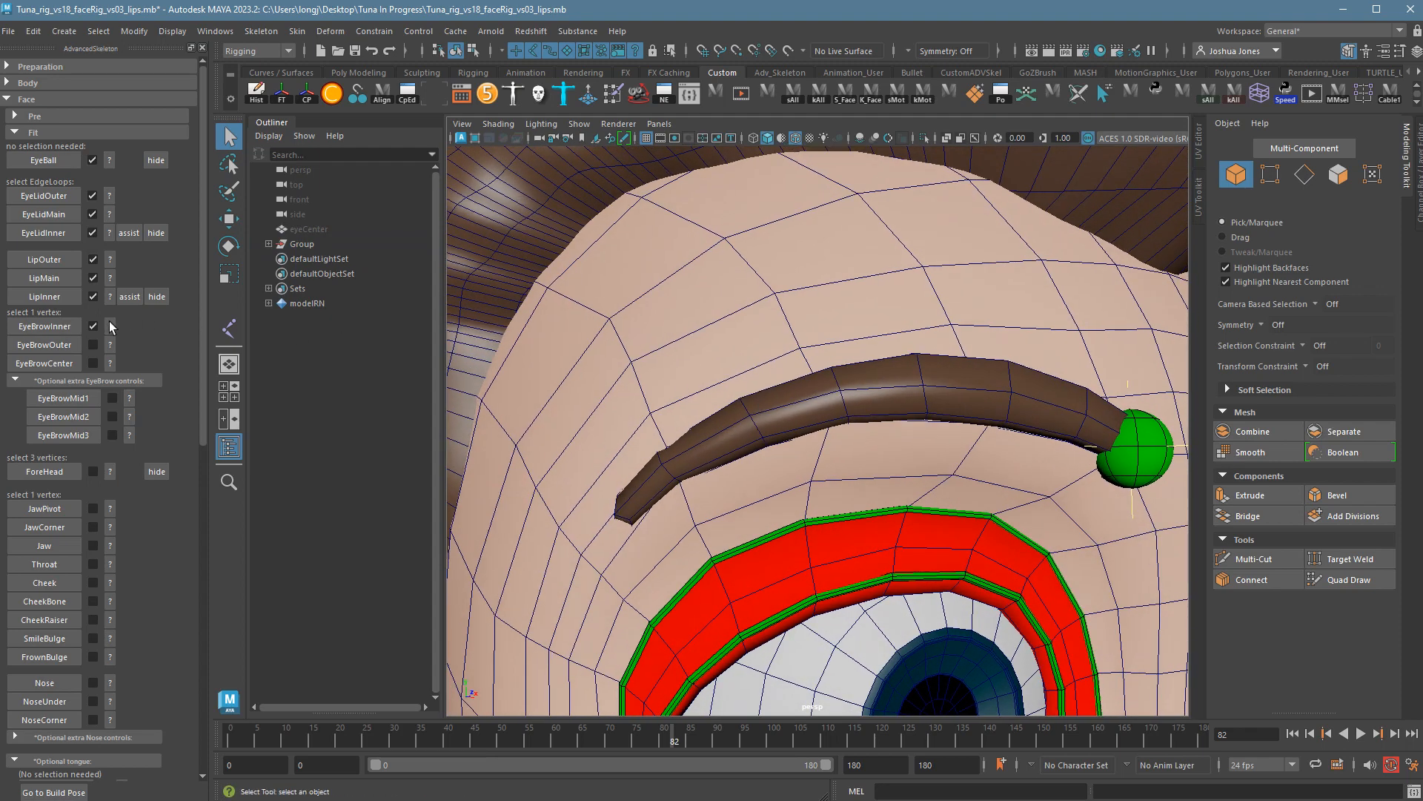
# Check the EyeBrowOuter guide, then place EyeBrowOuter on the brow's outer-tip vertex.
pyautogui.click(110, 346)
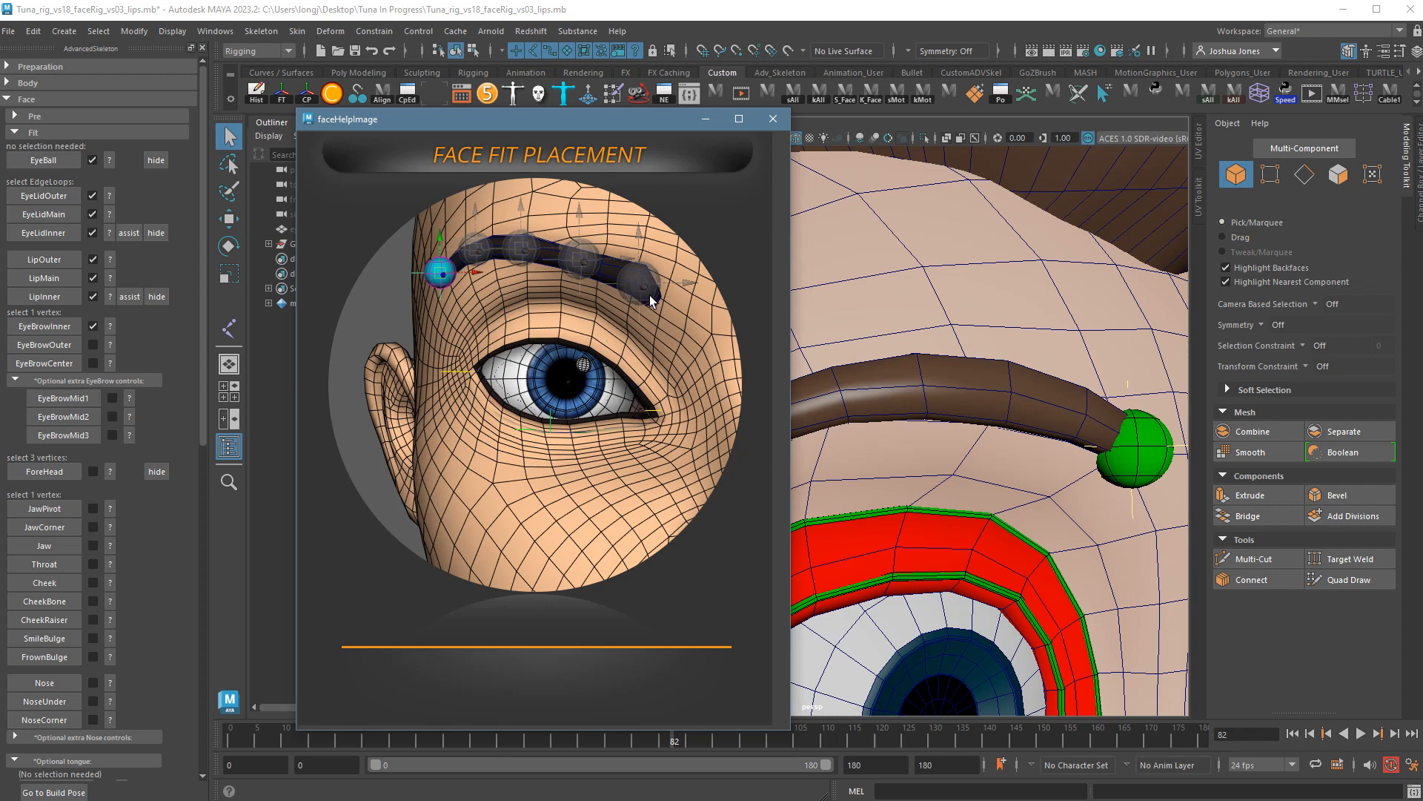
pyautogui.click(773, 118)
pyautogui.keyDown('alt'); pyautogui.moveTo(1141, 416); pyautogui.dragTo(807, 447); pyautogui.keyUp('alt')
pyautogui.click(703, 504)
pyautogui.keyDown('alt'); pyautogui.moveTo(715, 493); pyautogui.dragTo(765, 472); pyautogui.keyUp('alt')
pyautogui.rightClick(765, 470)
pyautogui.moveTo(766, 470)
pyautogui.mouseDown(button='right')
pyautogui.moveTo(763, 444)
pyautogui.moveTo(748, 479)
pyautogui.mouseUp(button='right')
pyautogui.click(749, 481)
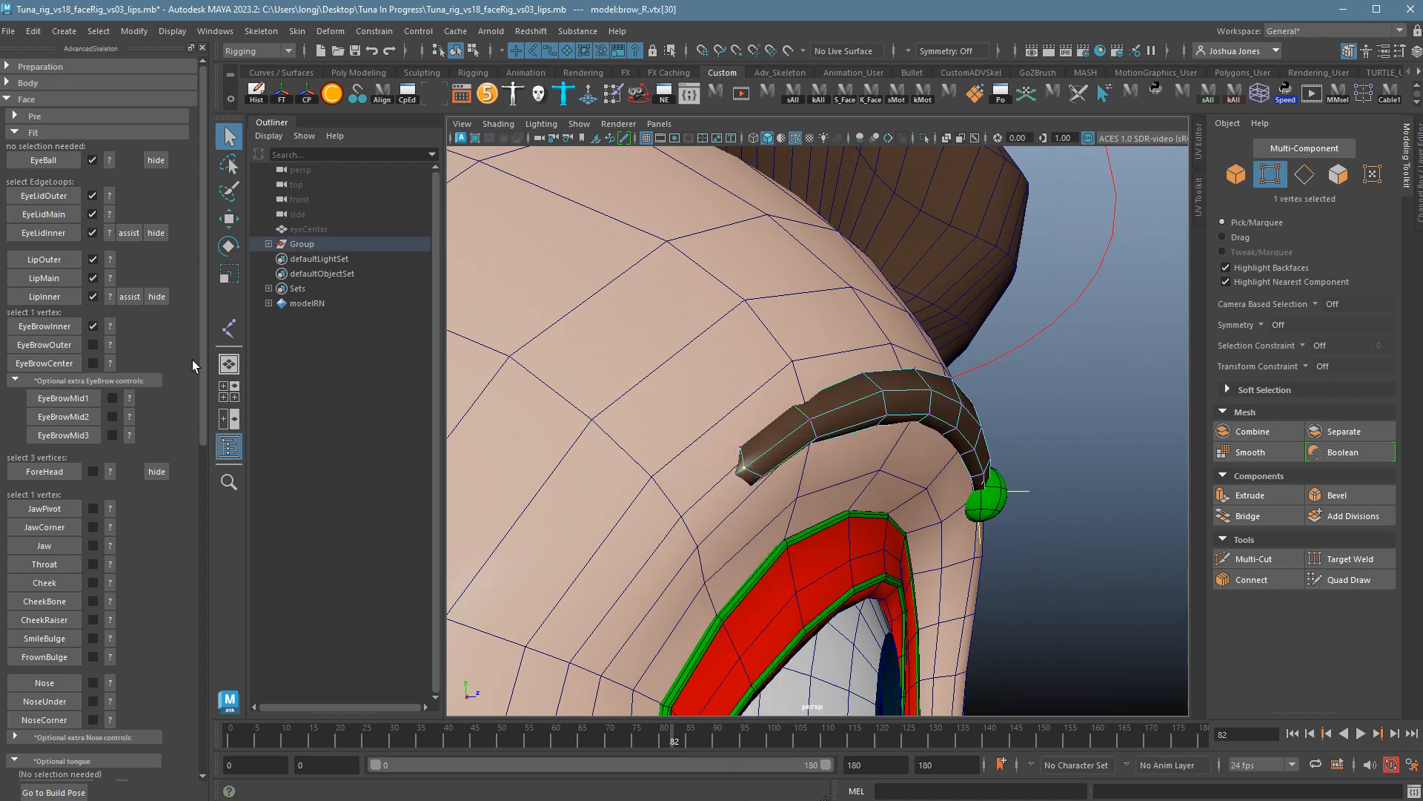
pyautogui.click(74, 345)
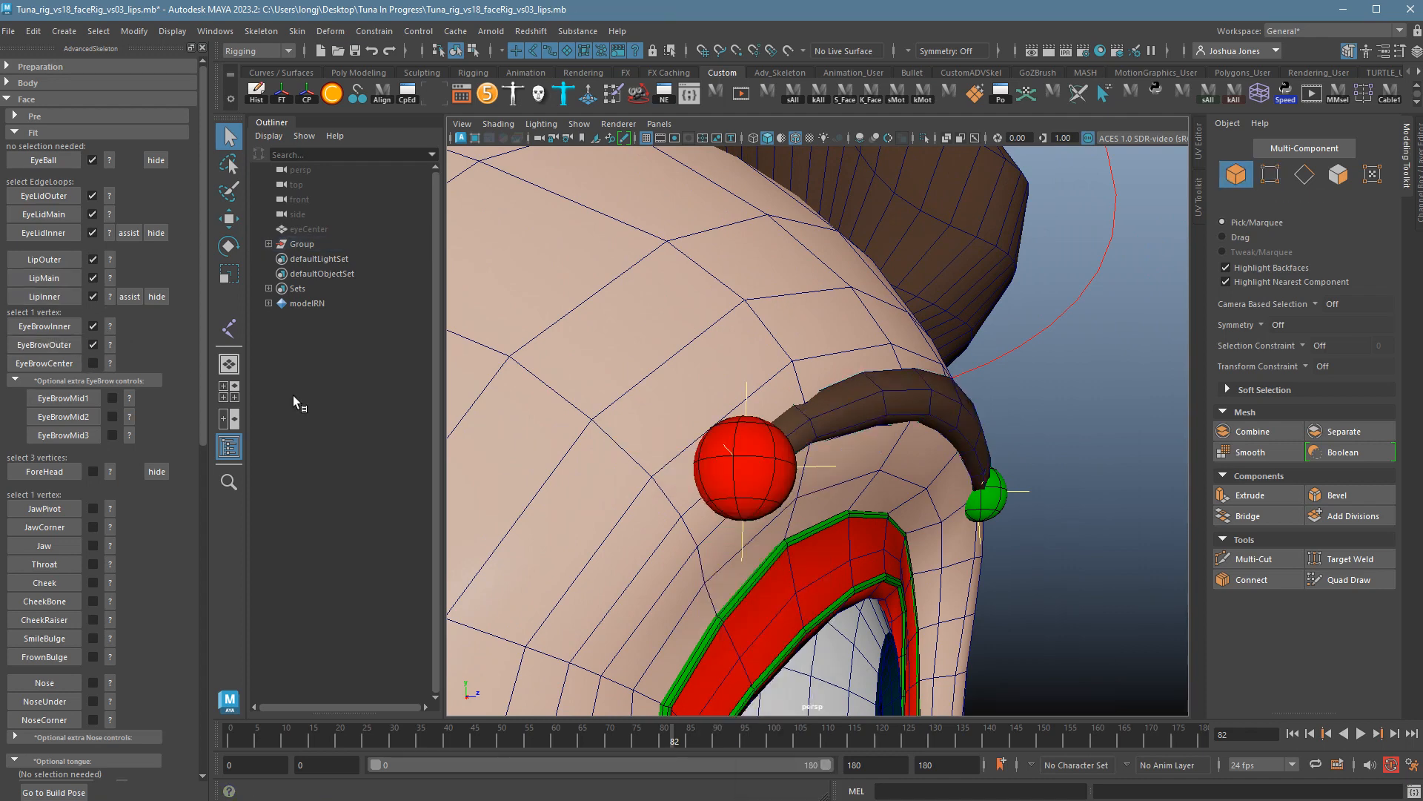
# Delete the misplaced EyeBrowInner marker and confirm with OK.
pyautogui.keyDown('alt'); pyautogui.moveTo(815, 482); pyautogui.dragTo(741, 543); pyautogui.keyUp('alt')
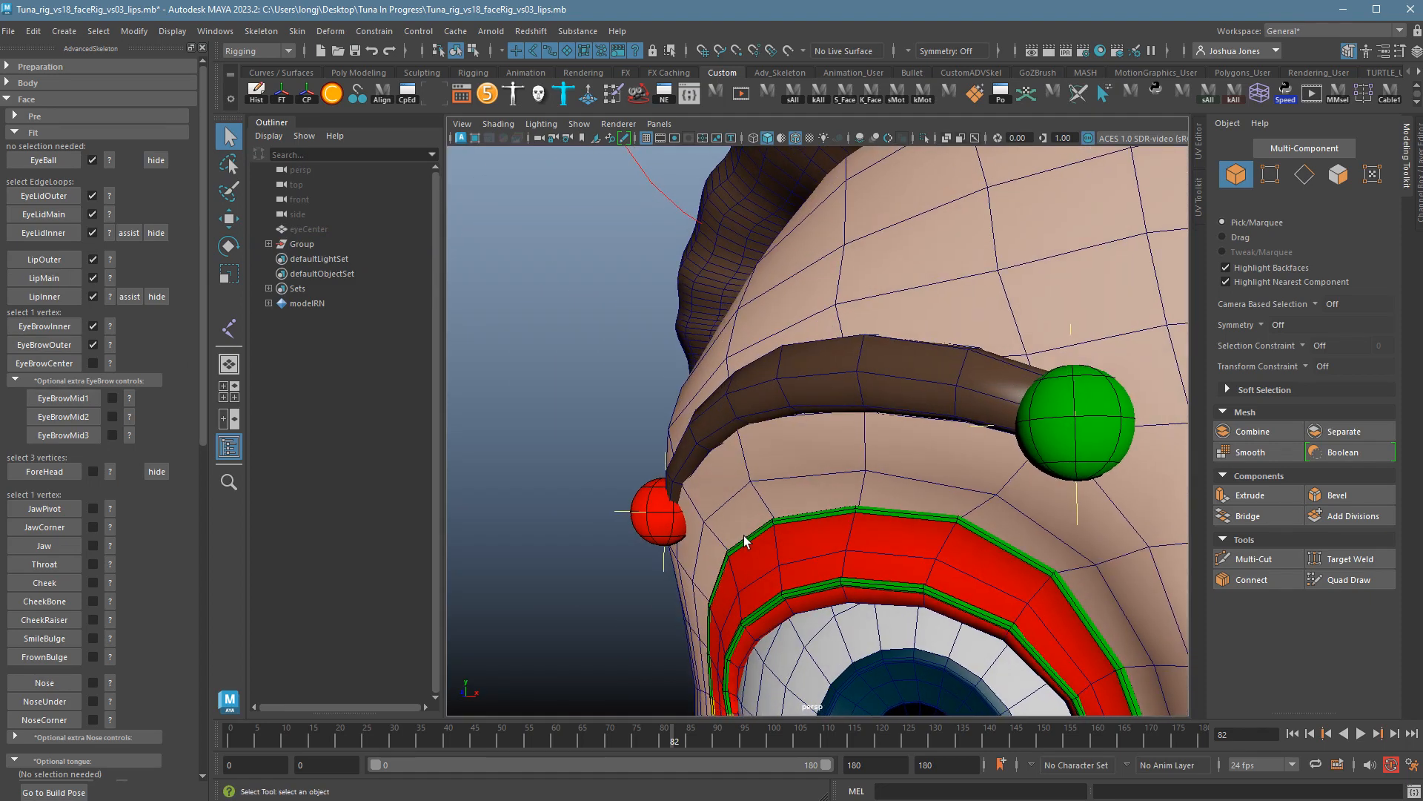
pyautogui.click(94, 327)
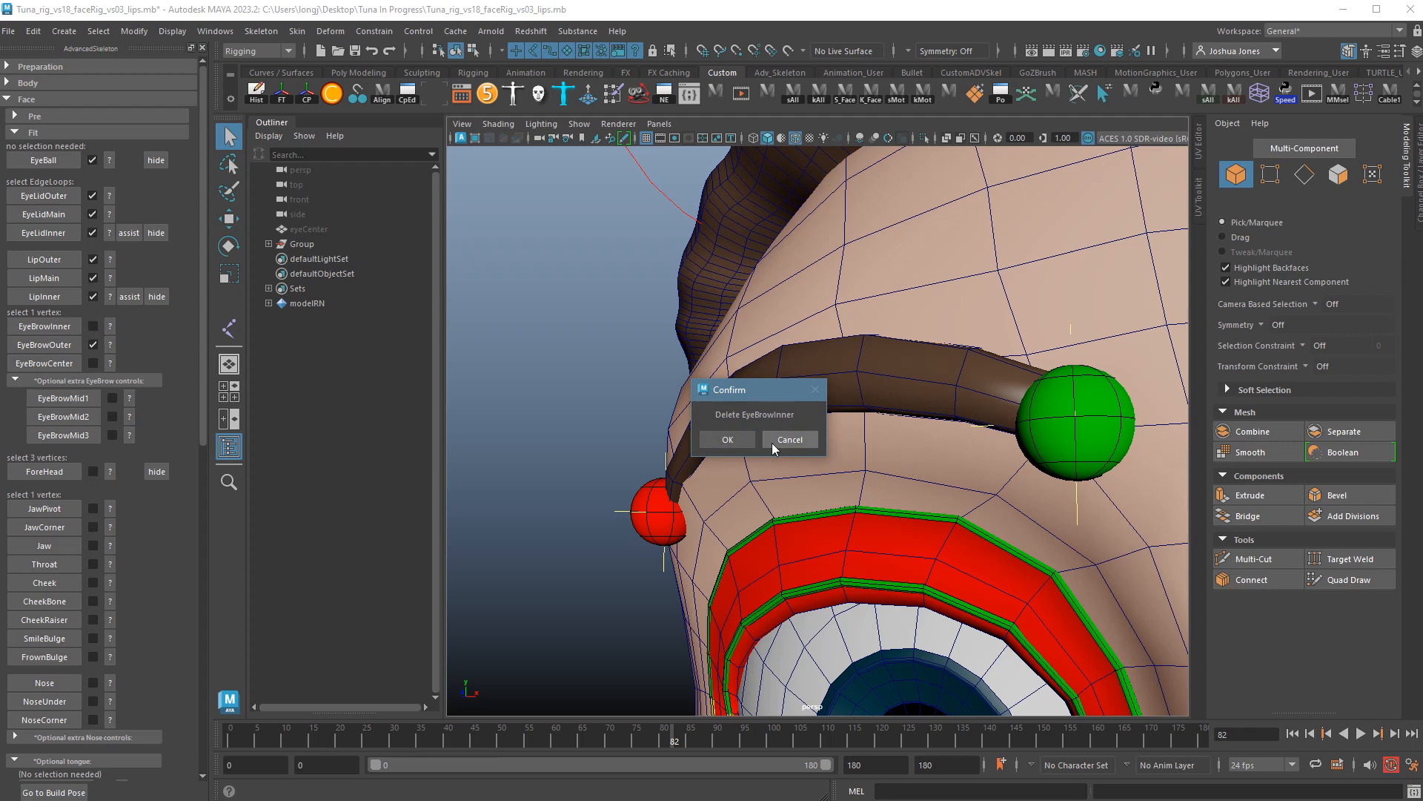
pyautogui.click(727, 439)
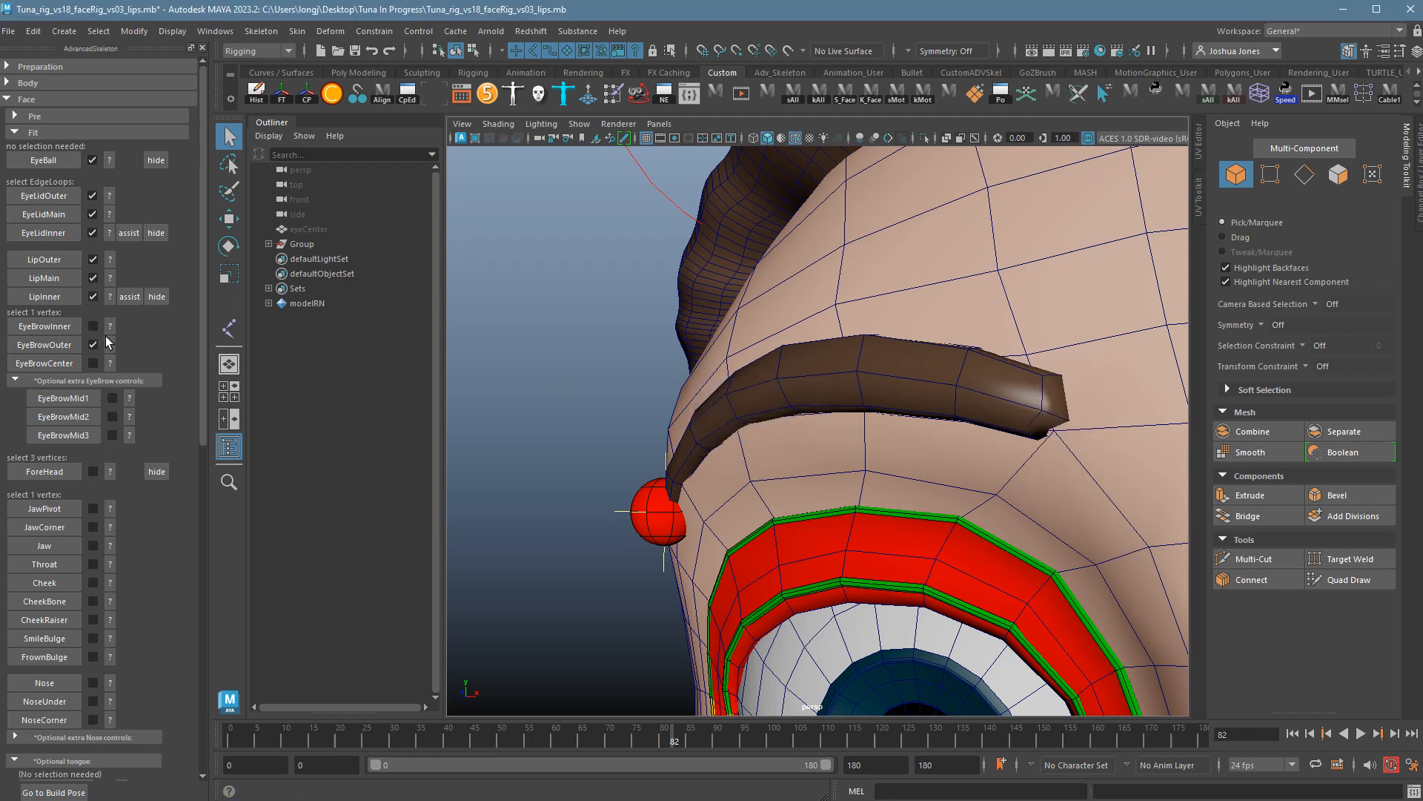
# Place a new EyeBrowInner marker on the brow's inner vertex.
pyautogui.moveTo(1046, 392); pyautogui.dragTo(979, 397, button='right')
pyautogui.click(1032, 431)
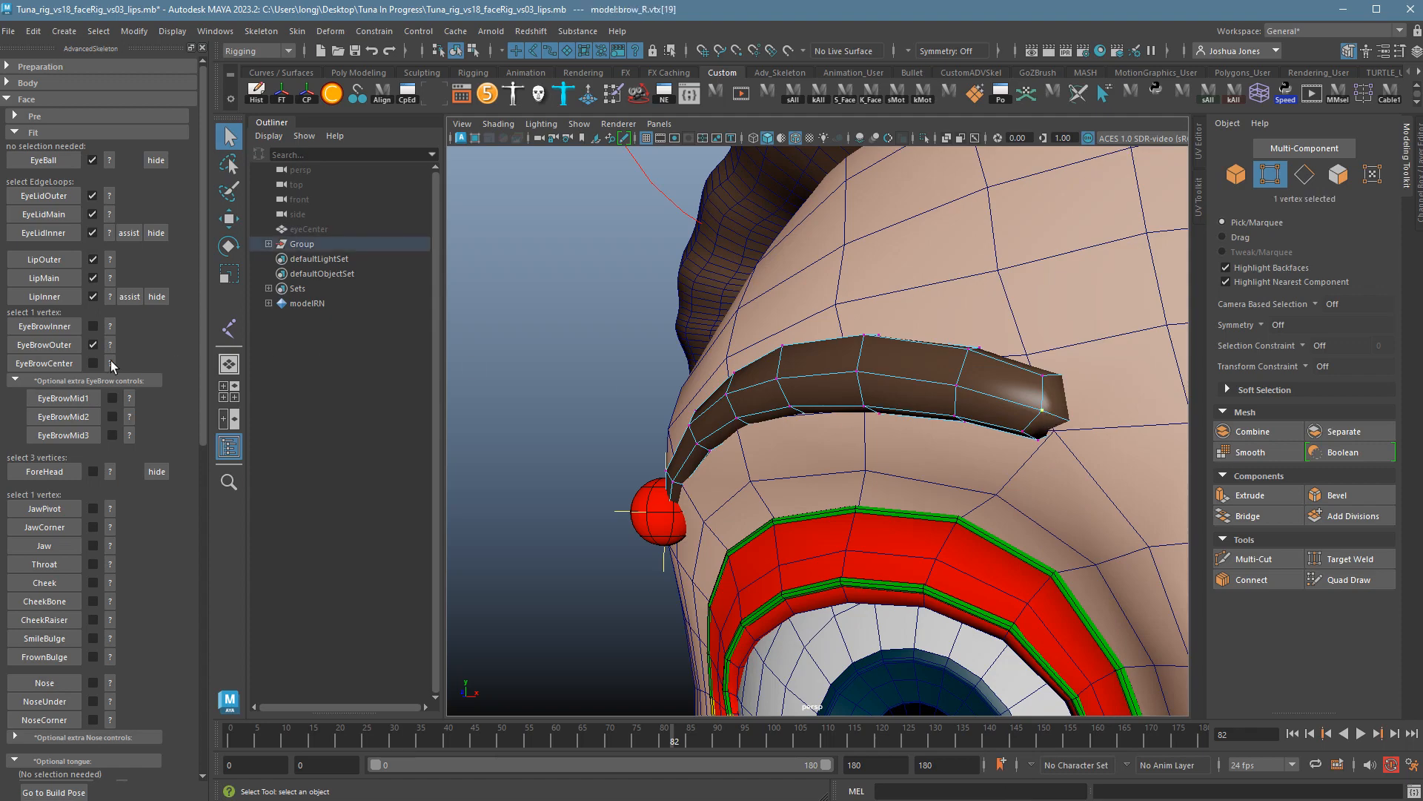
pyautogui.click(73, 332)
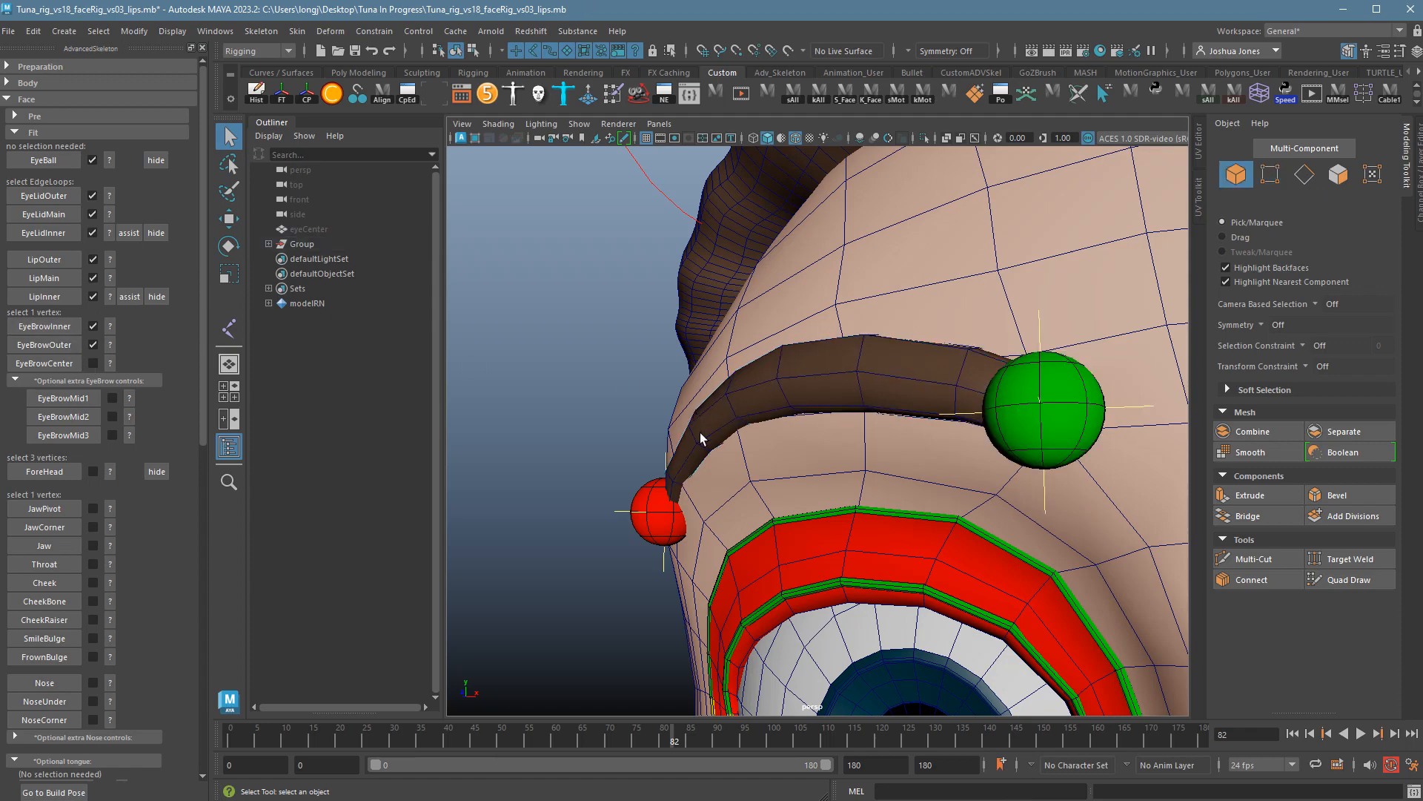
# Place the EyeBrowCenter marker on the middle brow vertex and open the extra-marker guide.
pyautogui.keyDown('alt'); pyautogui.moveTo(700, 437); pyautogui.dragTo(889, 388); pyautogui.keyUp('alt')
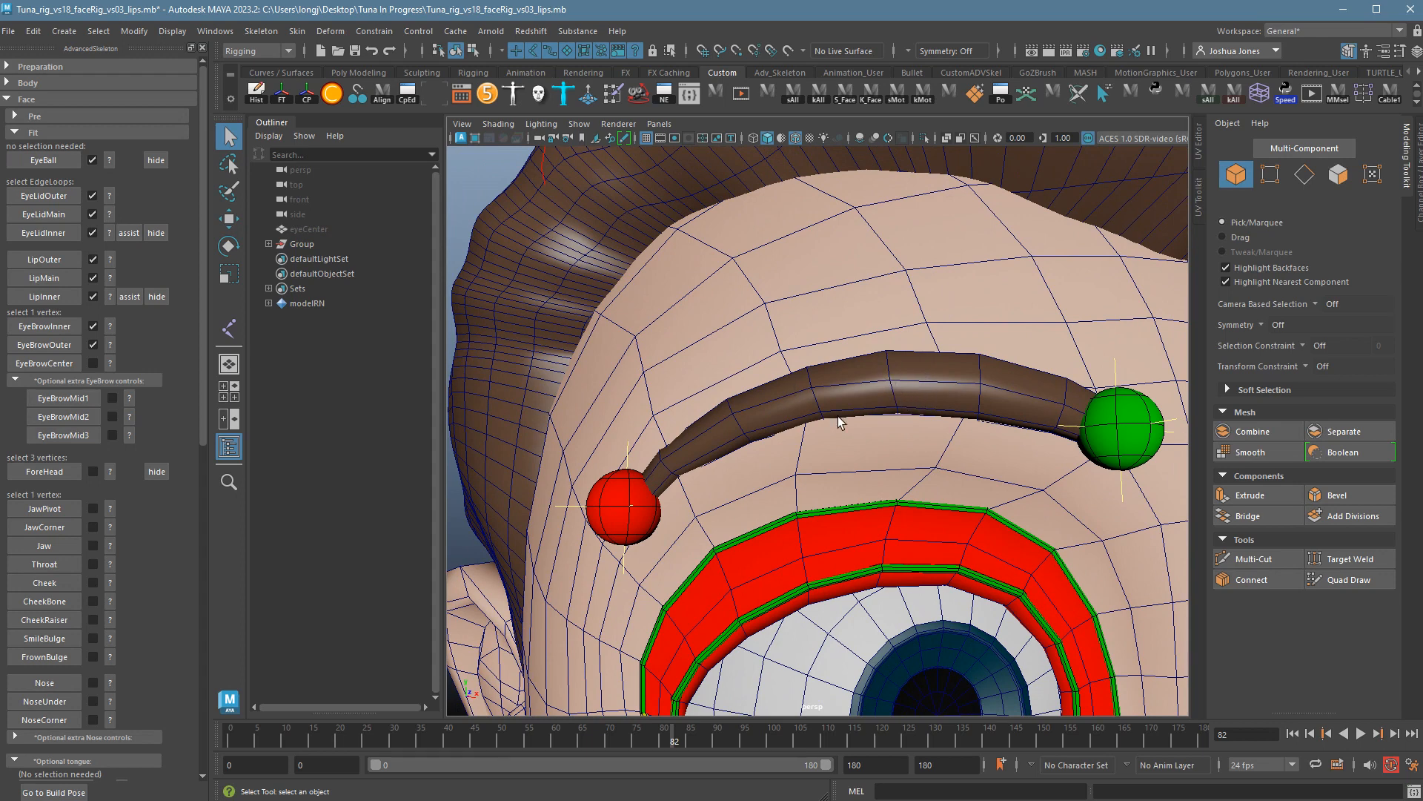
pyautogui.click(861, 381)
pyautogui.moveTo(858, 376); pyautogui.dragTo(808, 378, button='right')
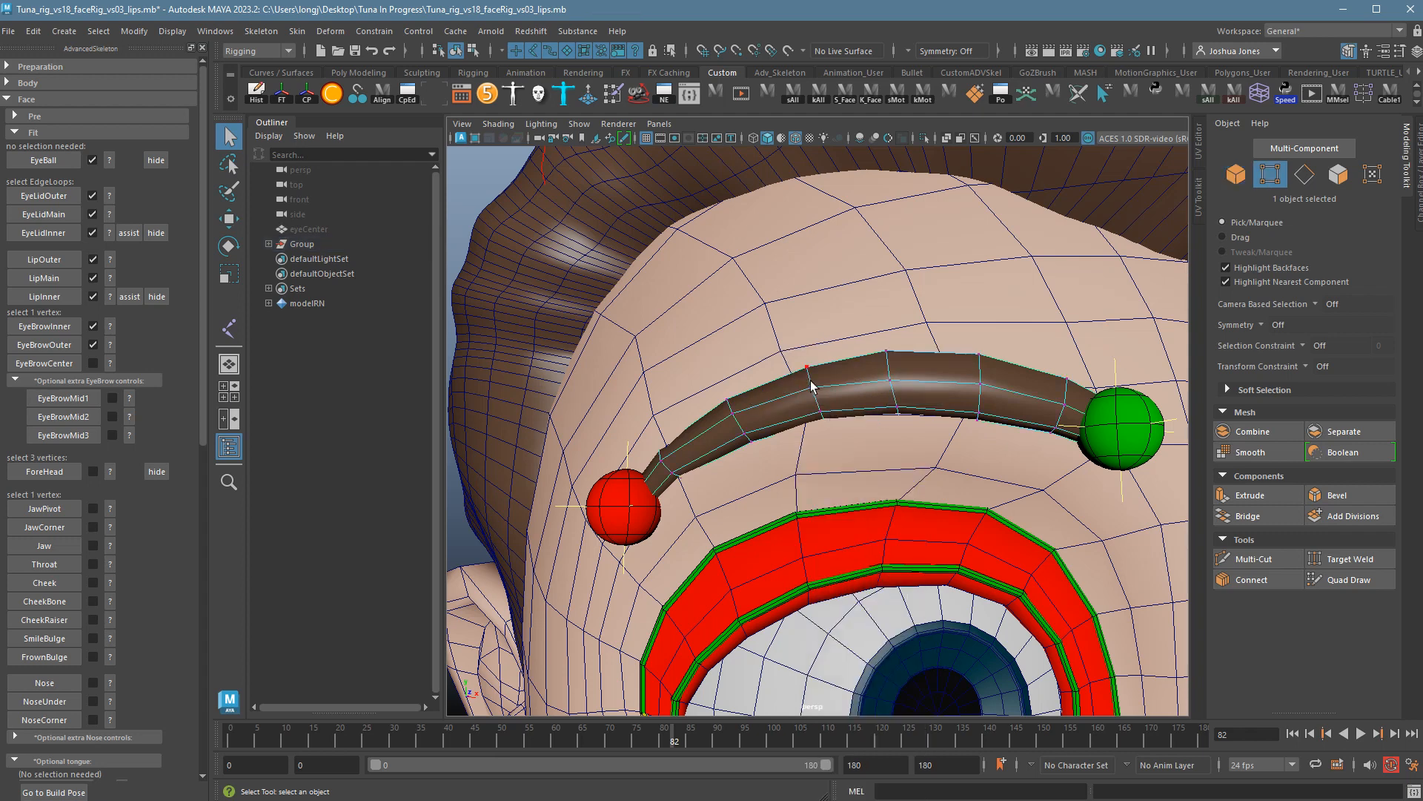
pyautogui.click(900, 392)
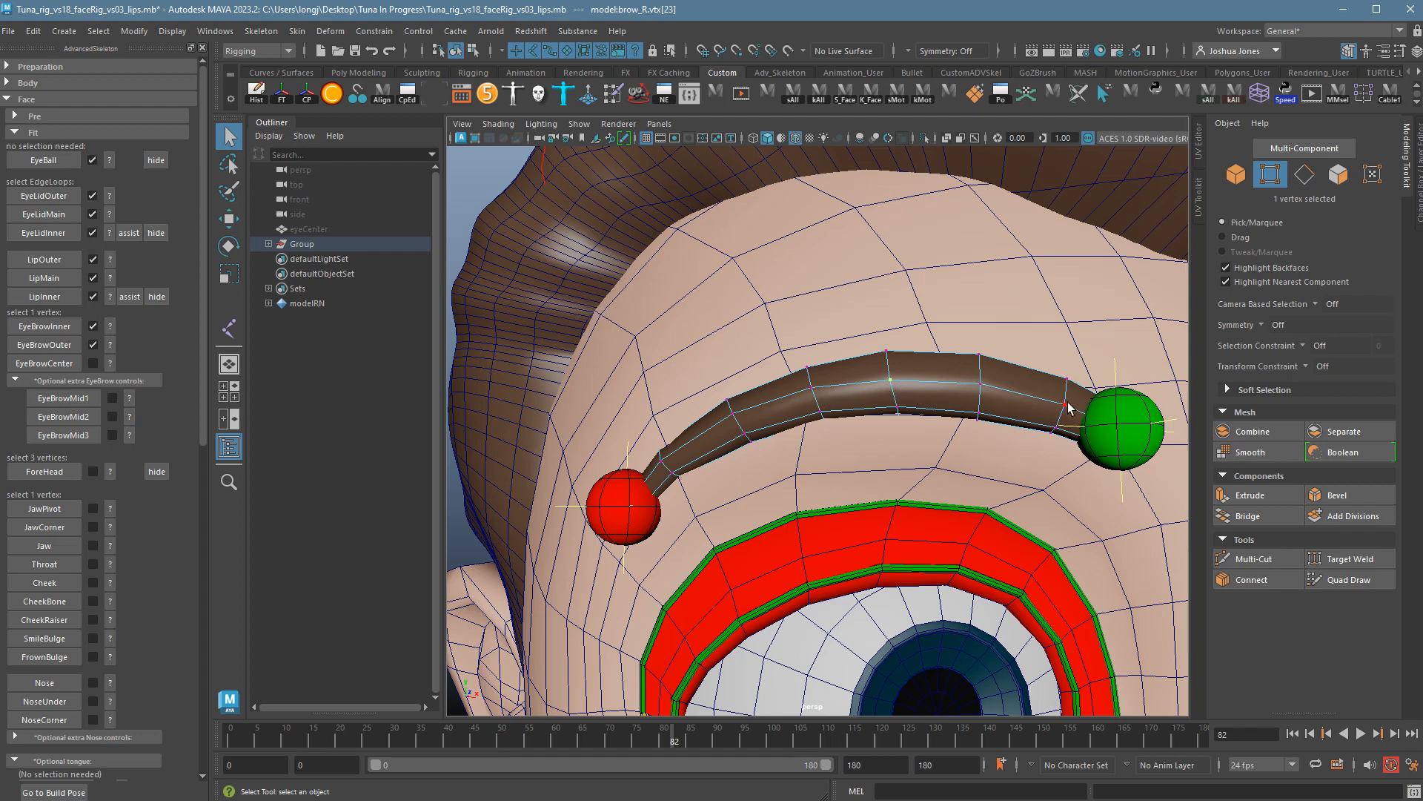
pyautogui.click(64, 369)
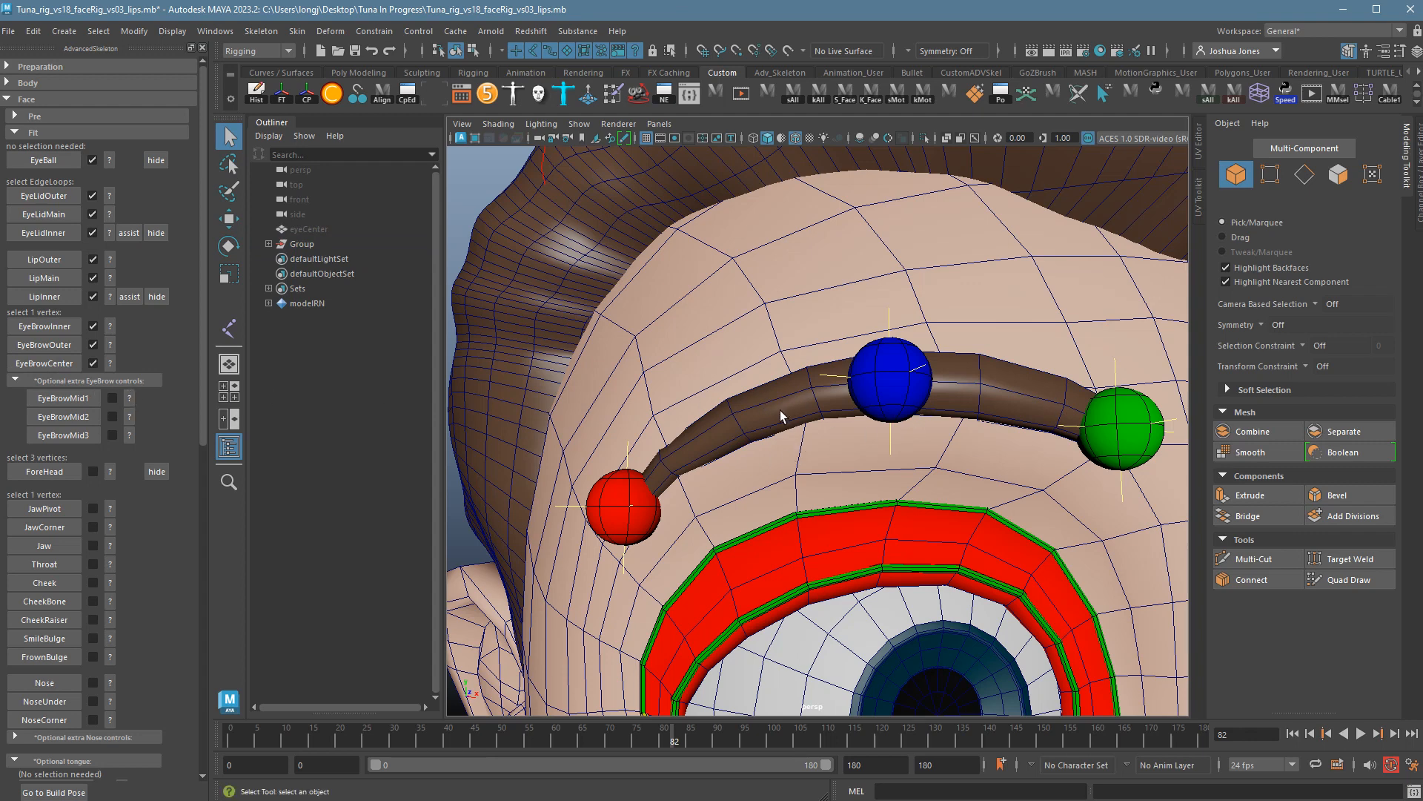
pyautogui.click(130, 398)
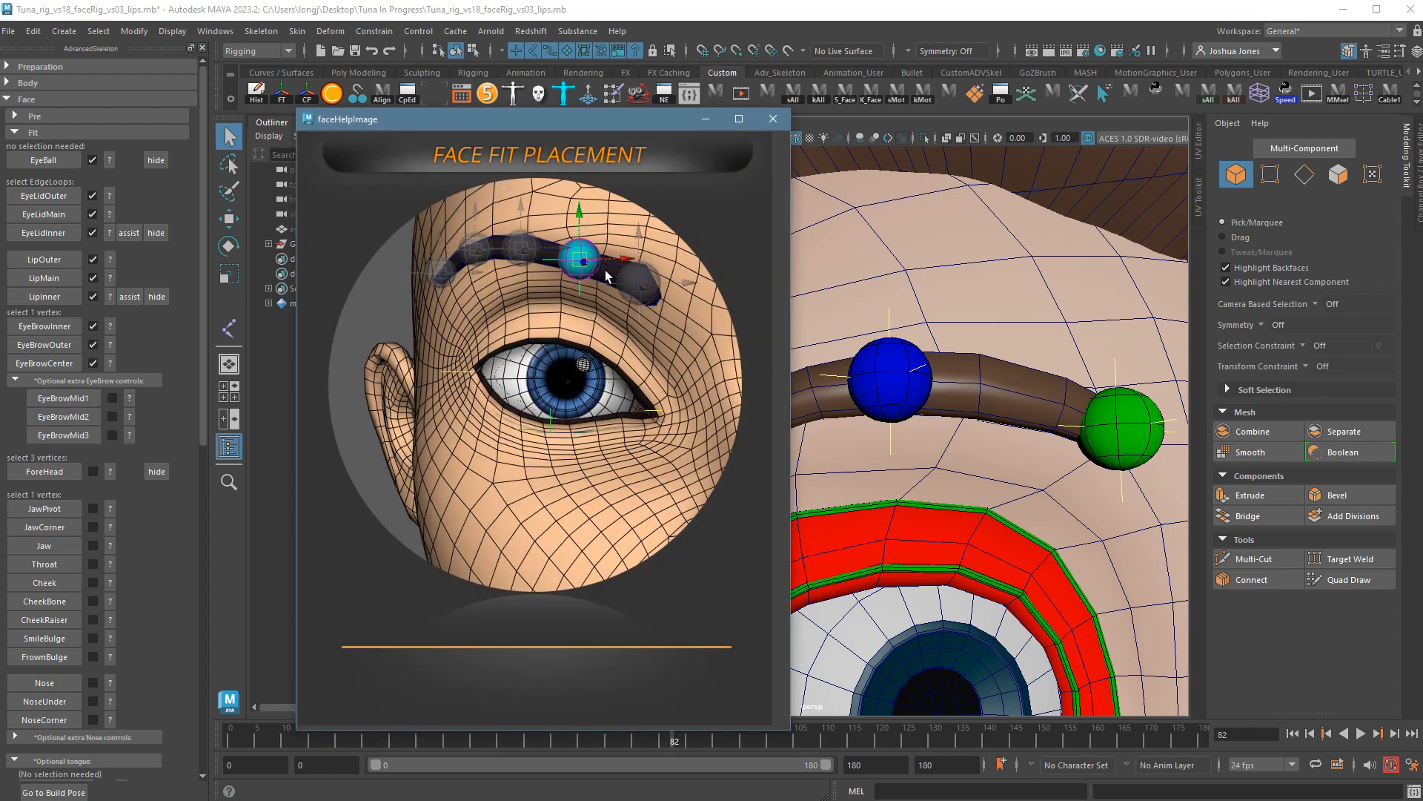
# Review the placement guides for the additional mid-brow markers.
pyautogui.click(774, 119)
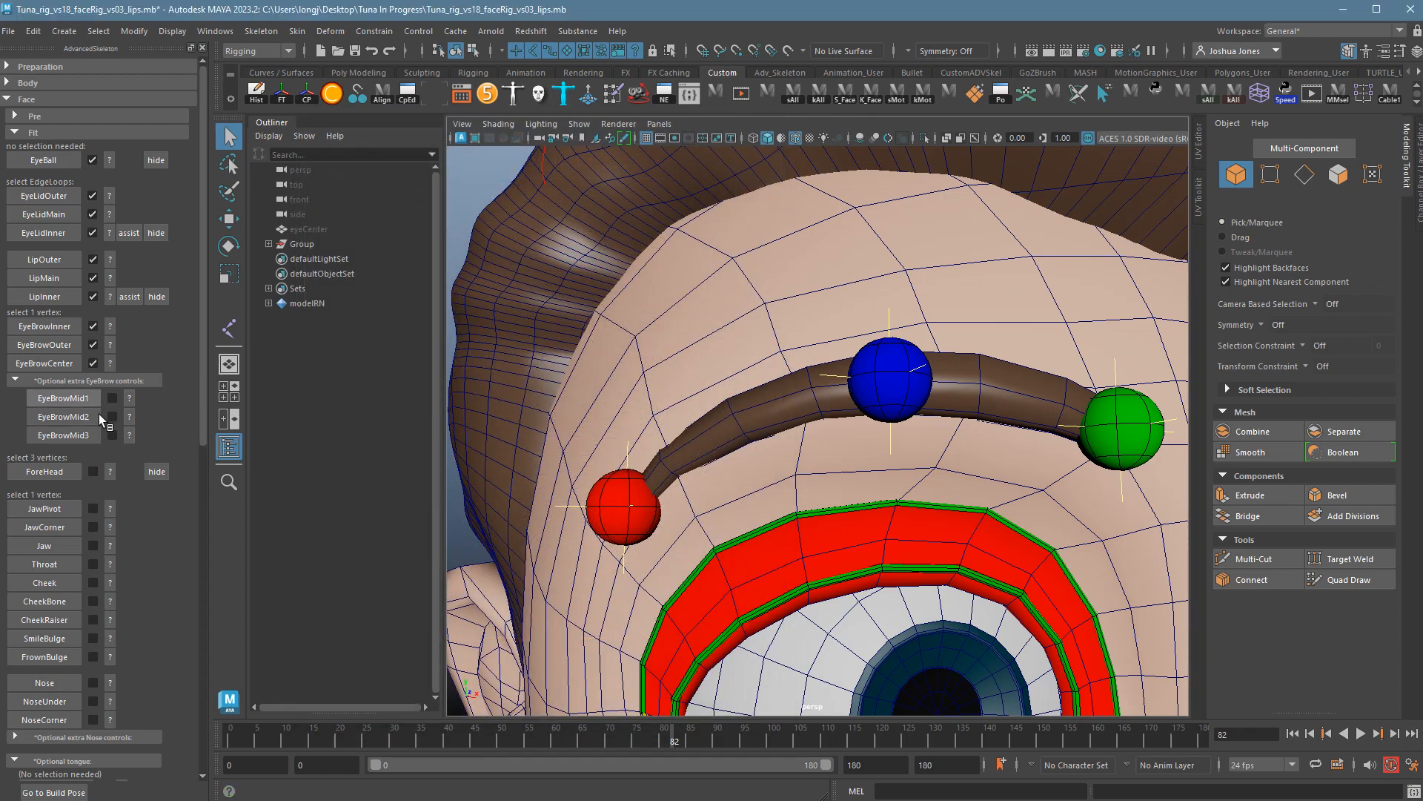
pyautogui.click(130, 417)
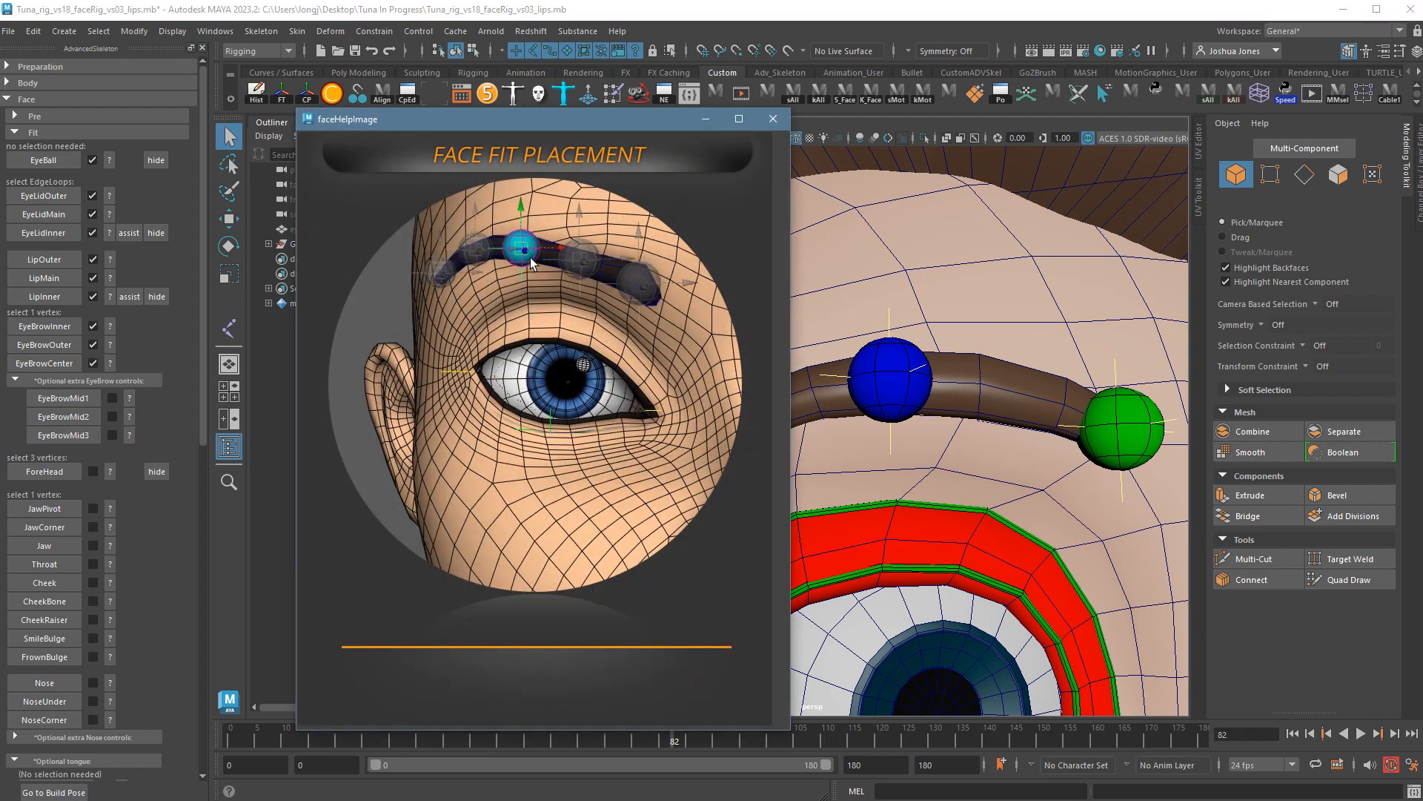
pyautogui.click(774, 119)
pyautogui.click(130, 435)
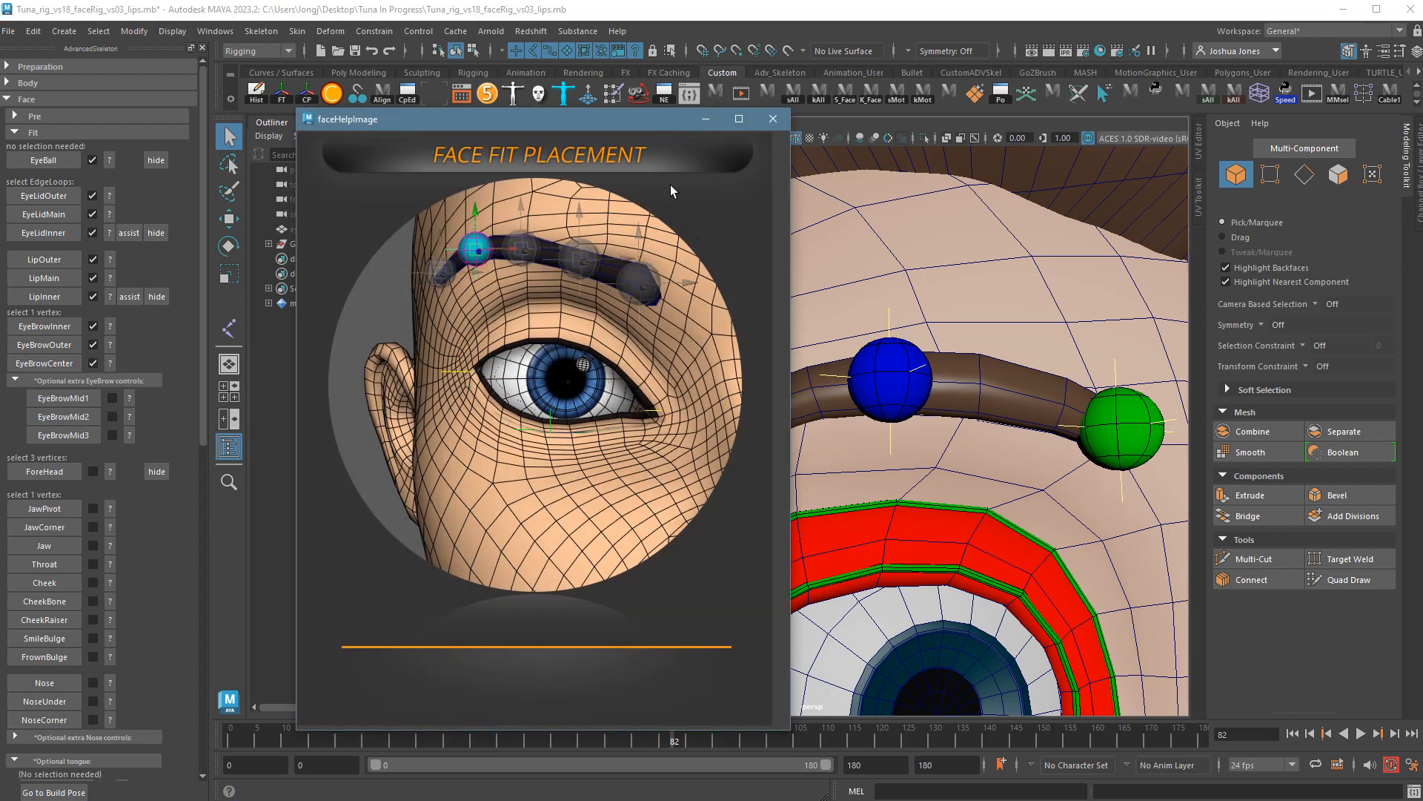
pyautogui.click(772, 120)
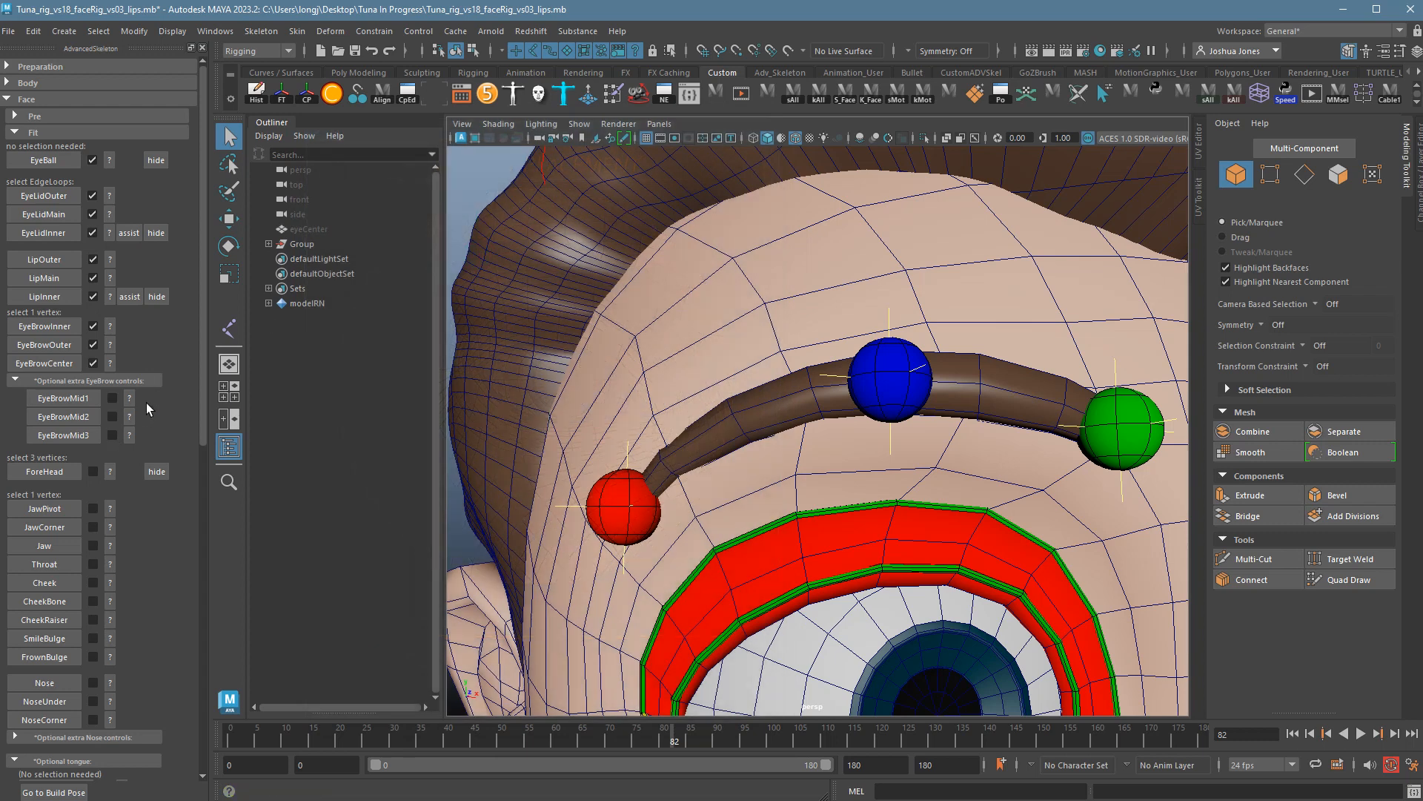
# Place EyeBrowMid1 on a brow vertex between the centre and inner markers.
pyautogui.click(1007, 398)
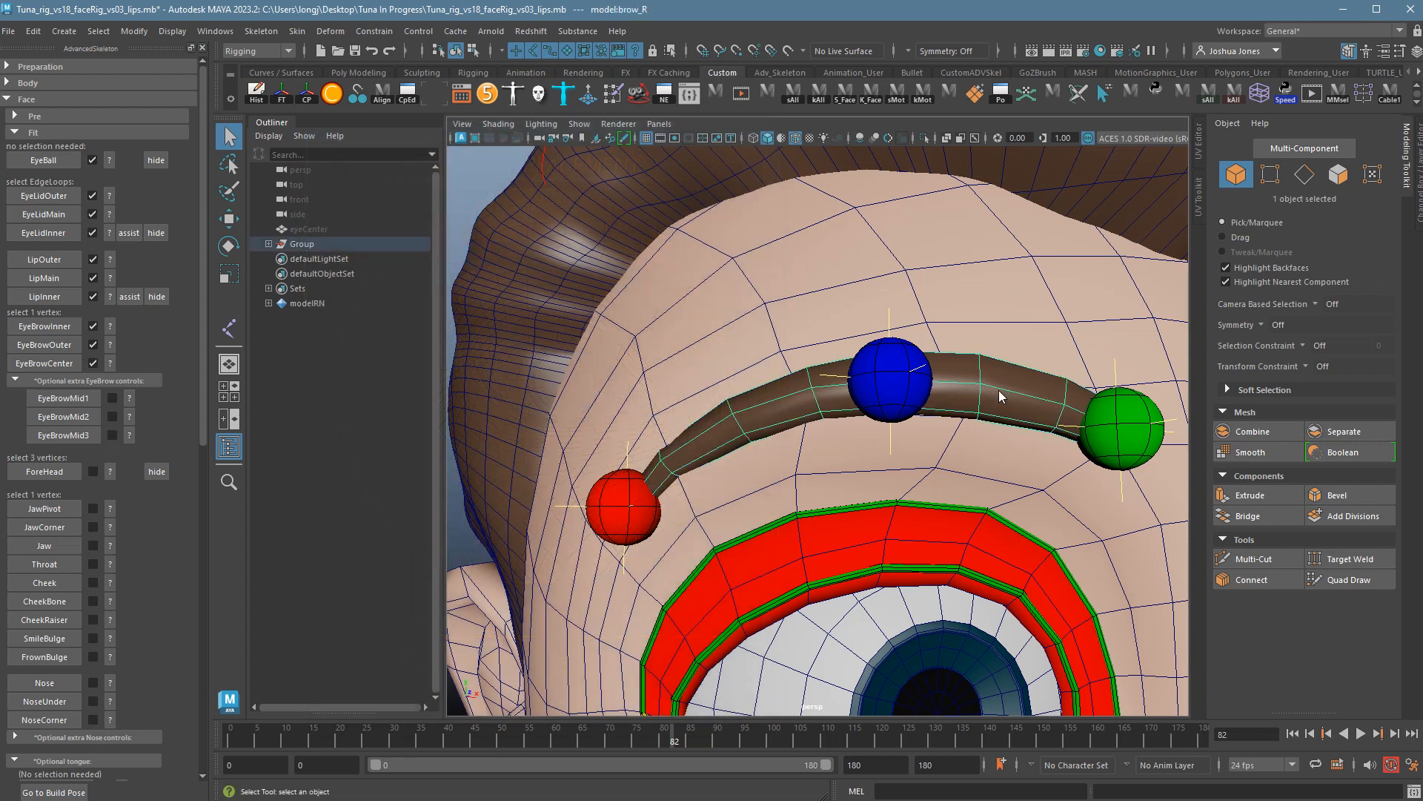
pyautogui.moveTo(999, 390); pyautogui.dragTo(951, 393, button='right')
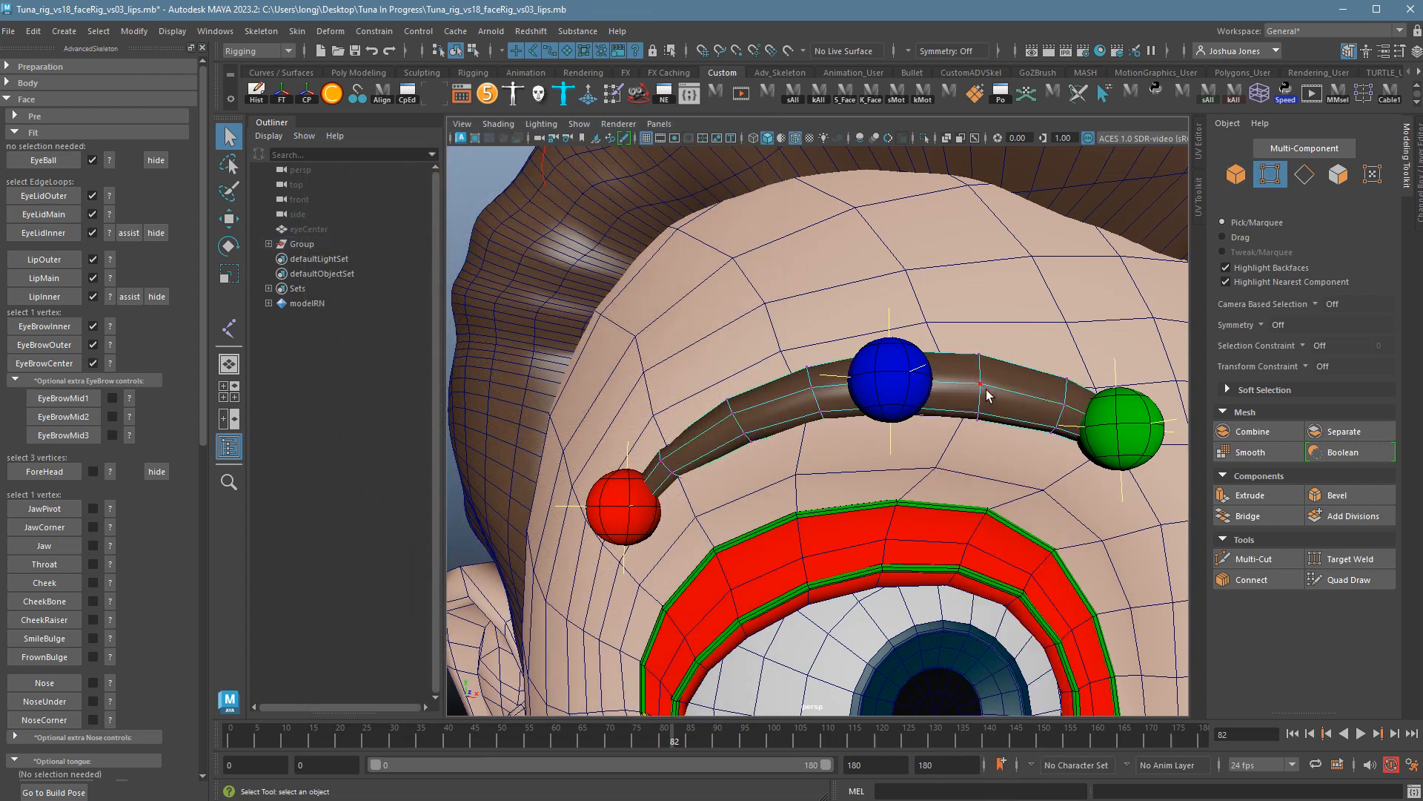
pyautogui.click(996, 401)
pyautogui.keyDown('alt'); pyautogui.moveTo(996, 400); pyautogui.dragTo(1030, 431); pyautogui.keyUp('alt')
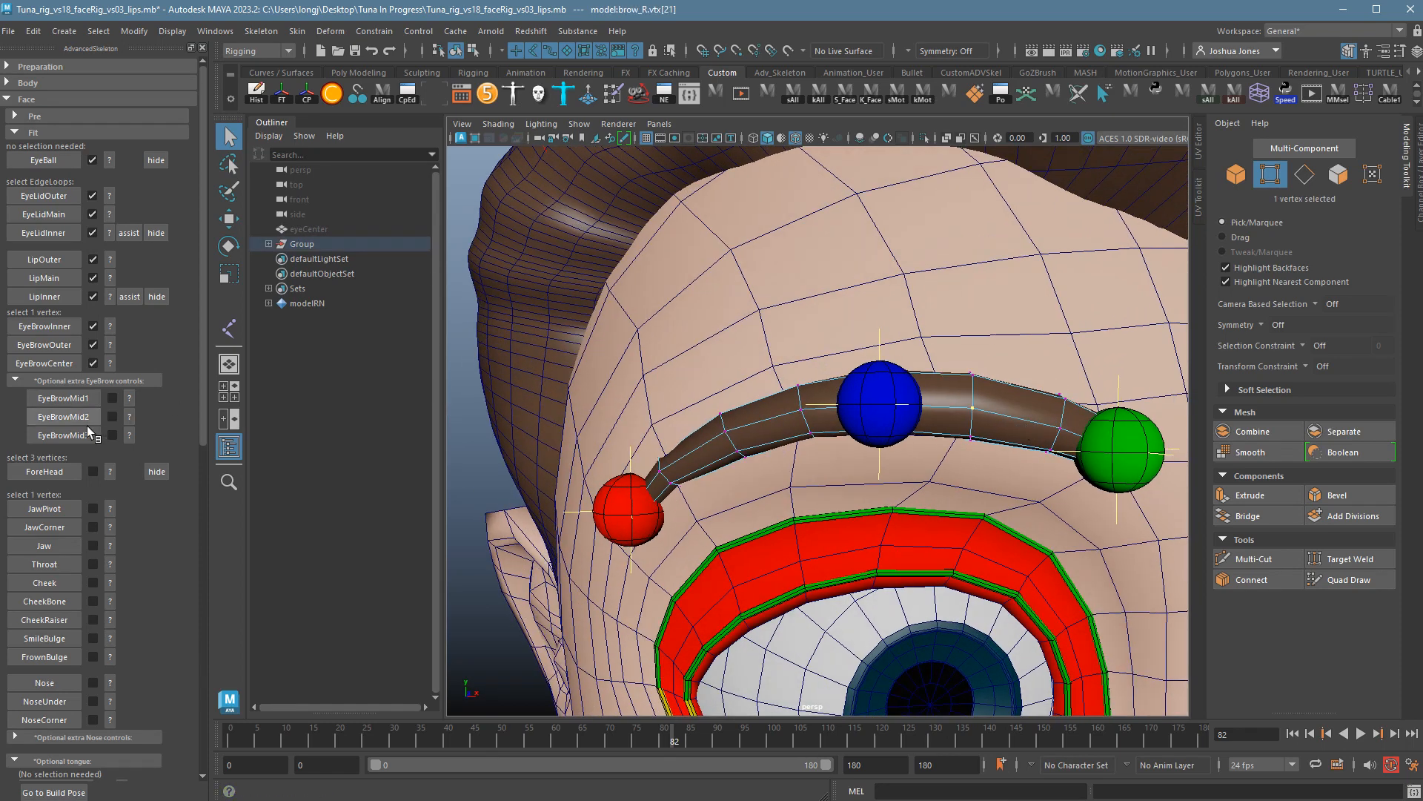
pyautogui.click(63, 399)
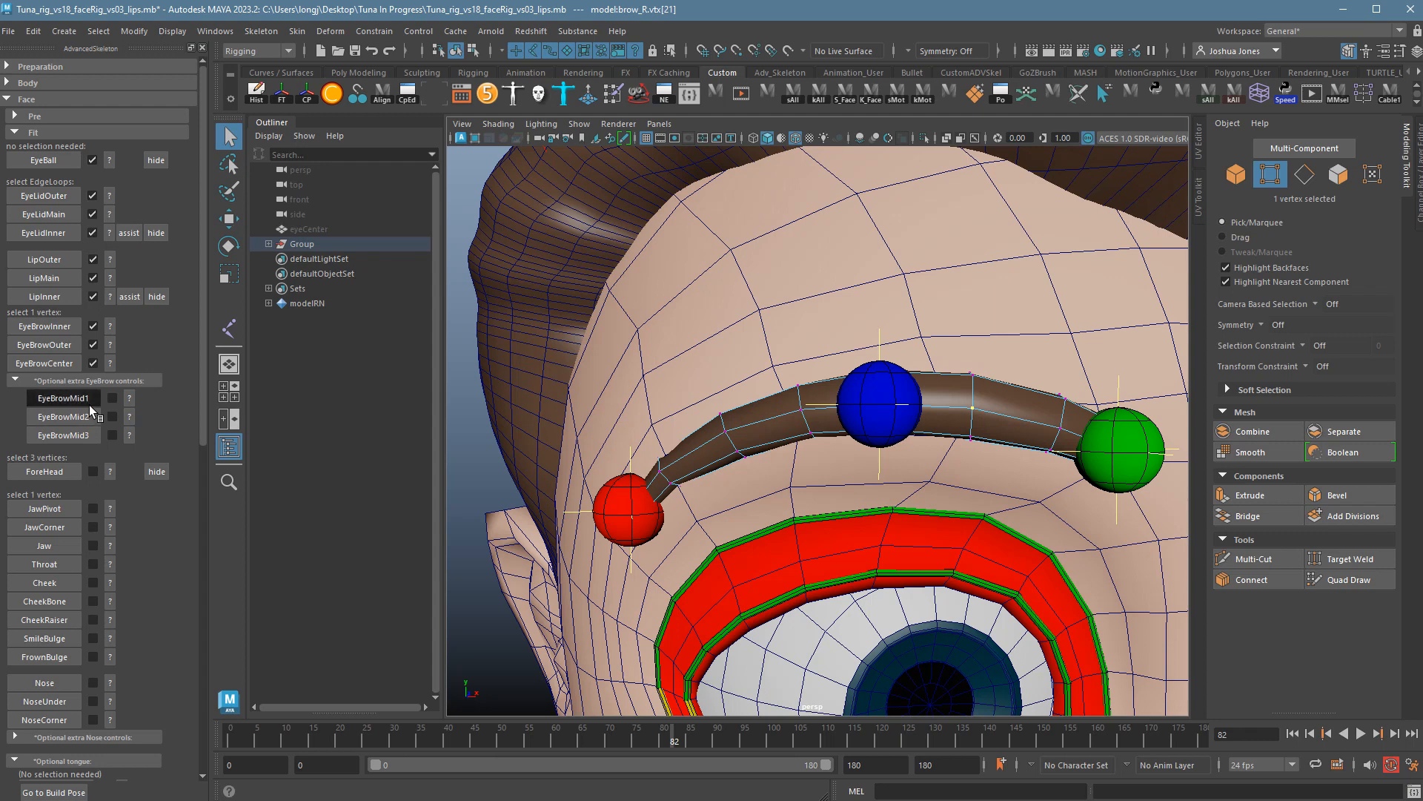
# Recheck the mid-brow and EyeBrowCenter guides, reframe the face and select the head mesh.
pyautogui.keyDown('alt'); pyautogui.moveTo(815, 477); pyautogui.dragTo(856, 472); pyautogui.keyUp('alt')
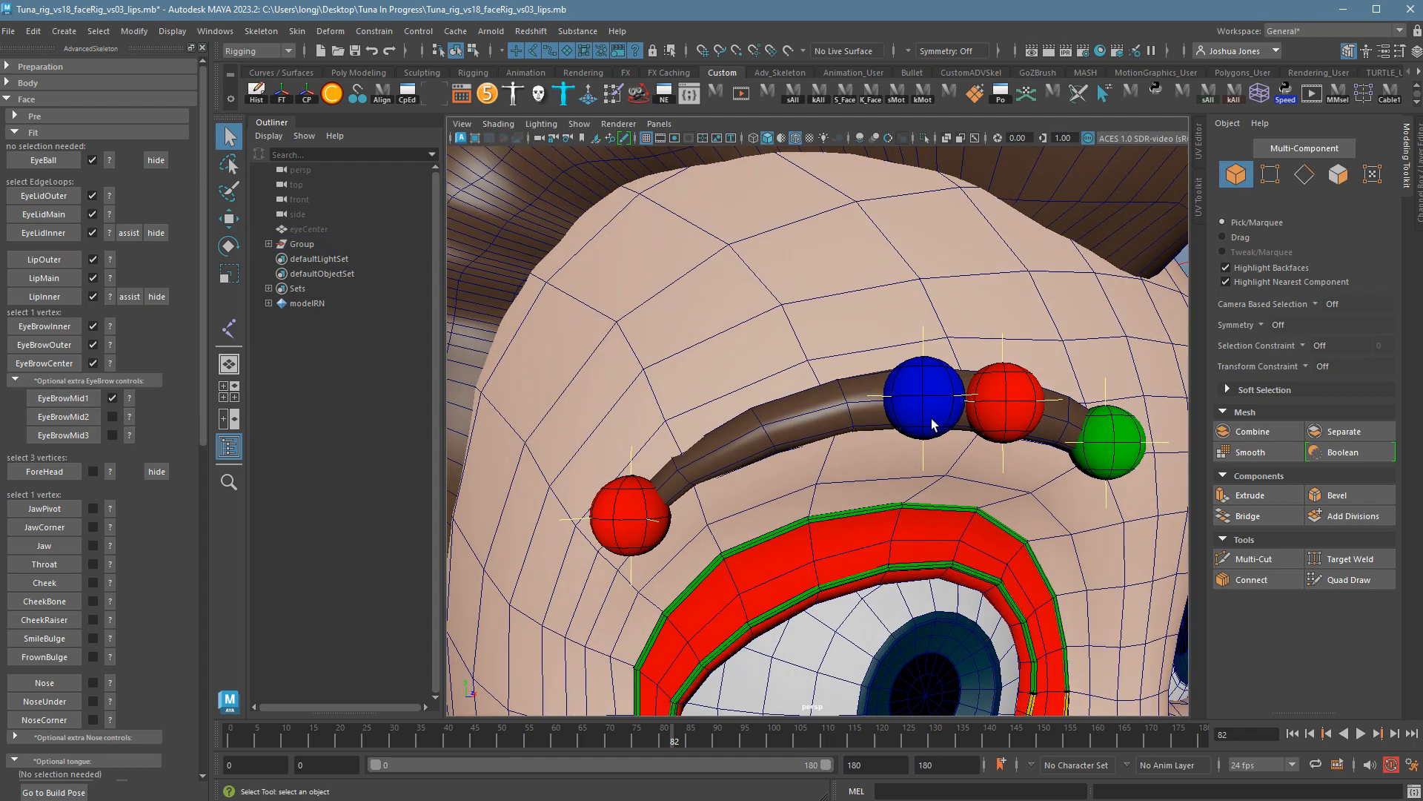
pyautogui.click(814, 436)
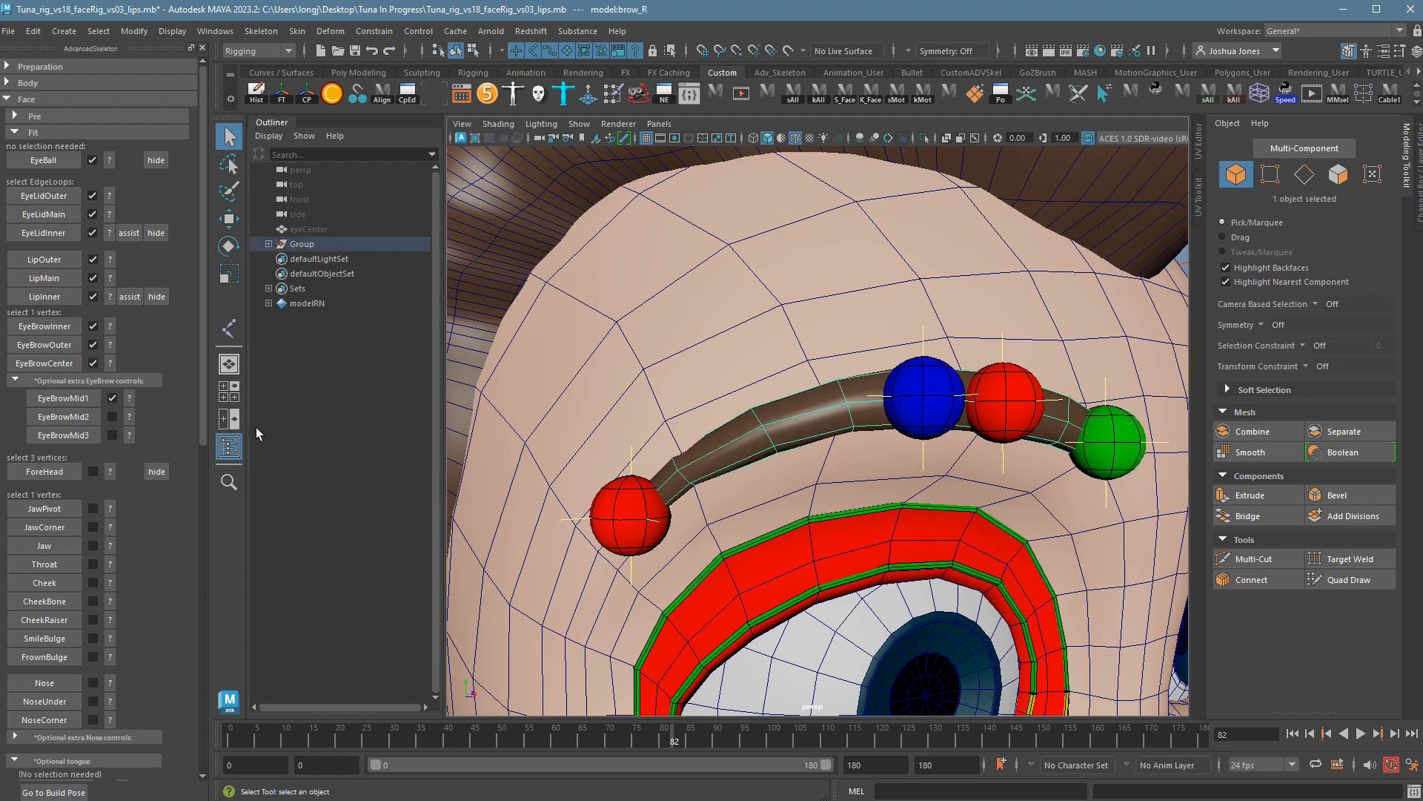
pyautogui.click(129, 417)
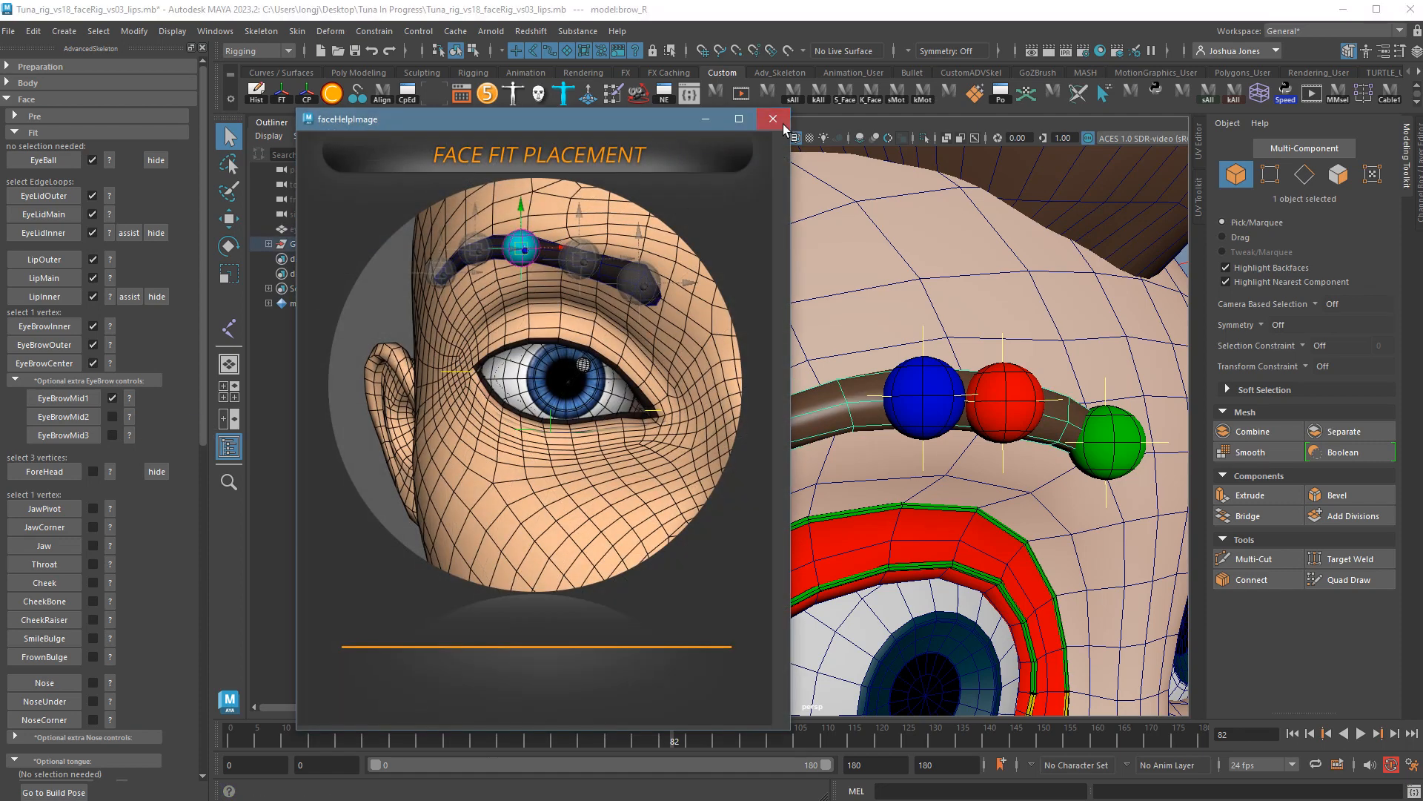
pyautogui.click(783, 123)
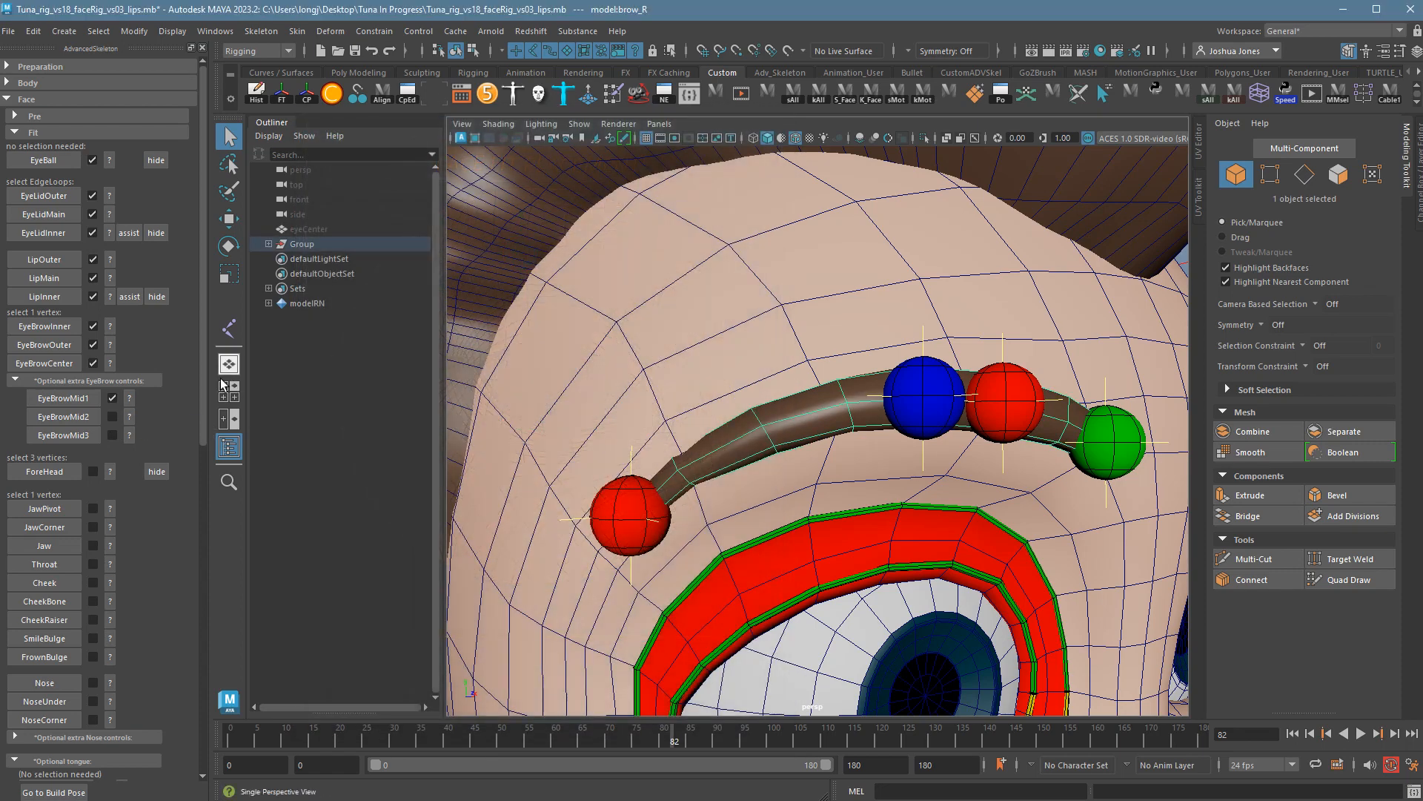
pyautogui.click(117, 367)
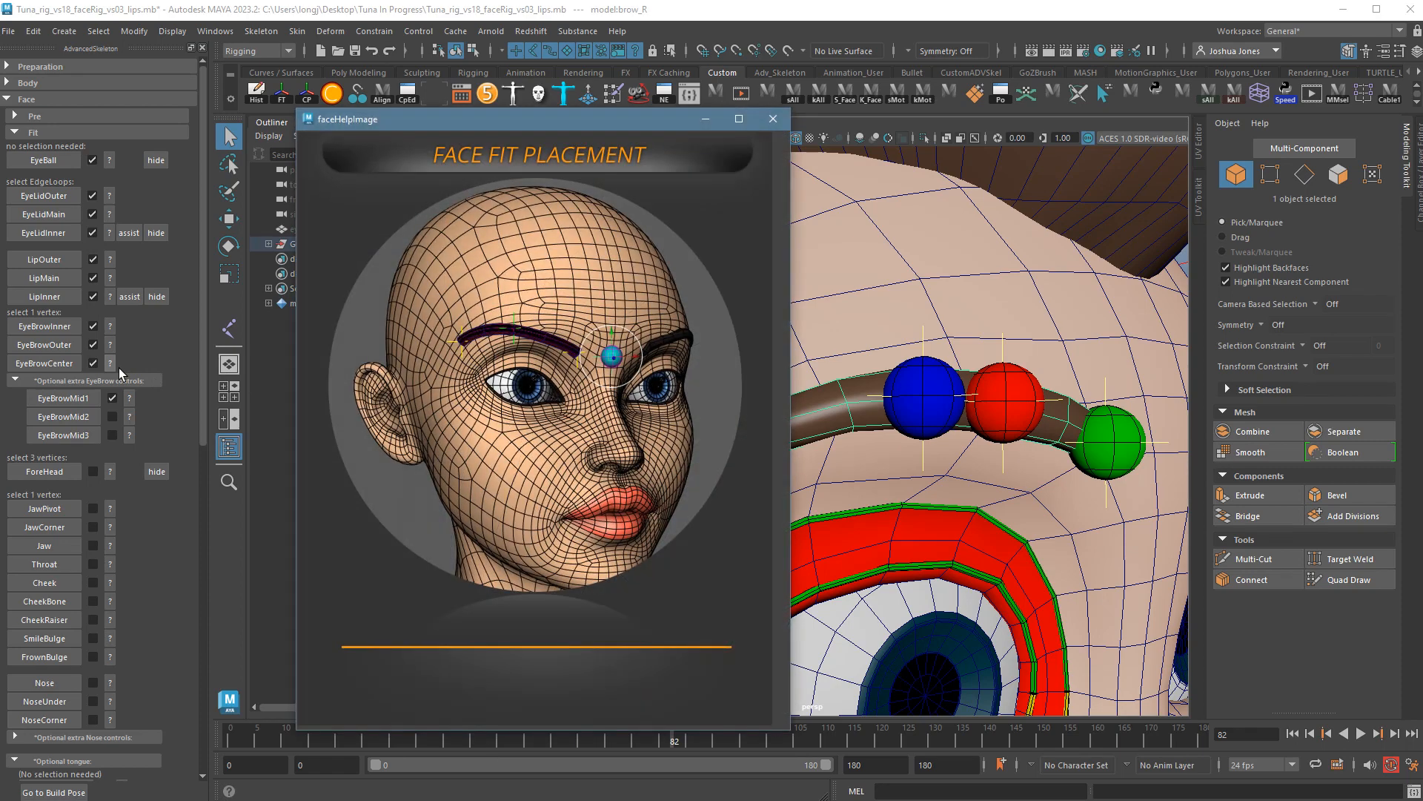
pyautogui.click(773, 118)
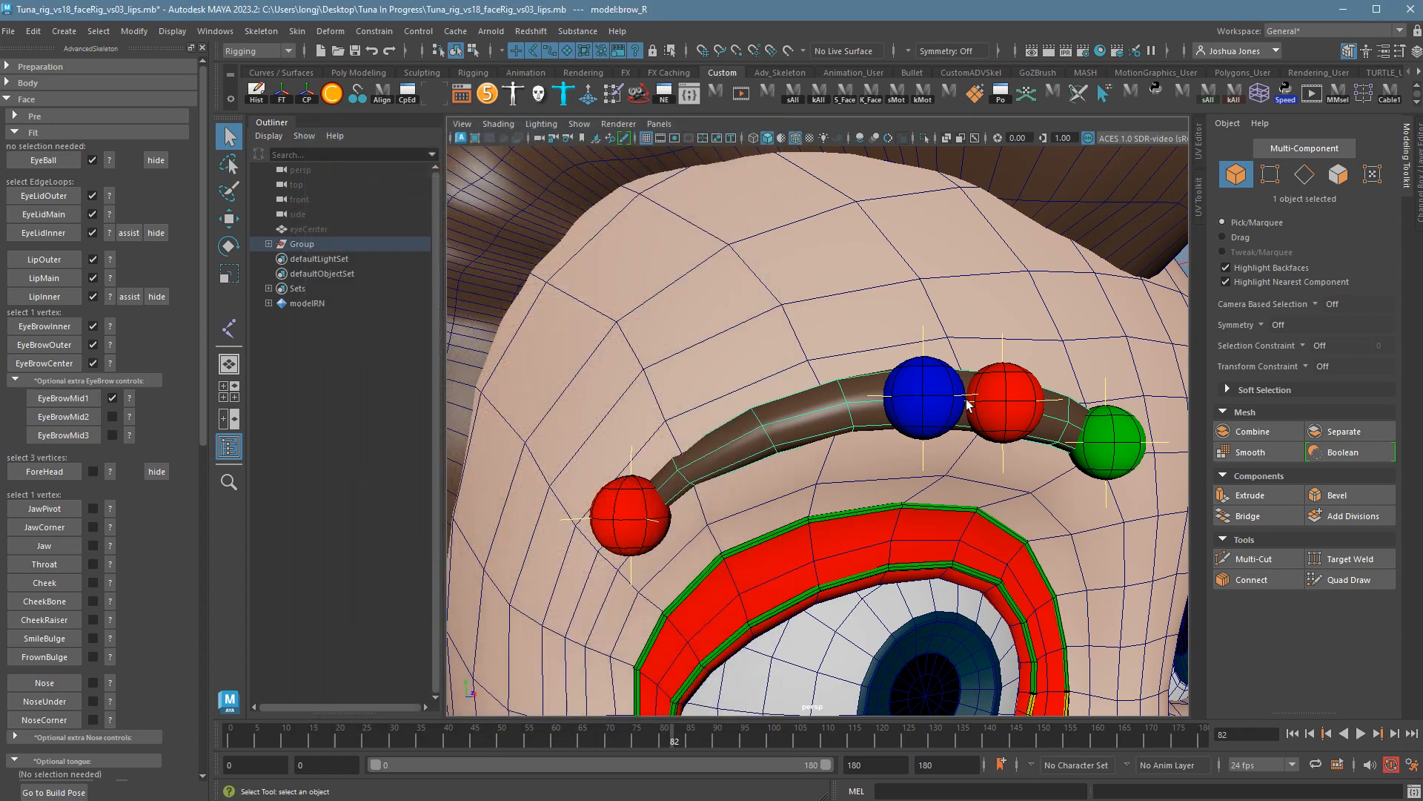
pyautogui.keyDown('alt'); pyautogui.moveTo(1157, 486); pyautogui.dragTo(1103, 488); pyautogui.keyUp('alt')
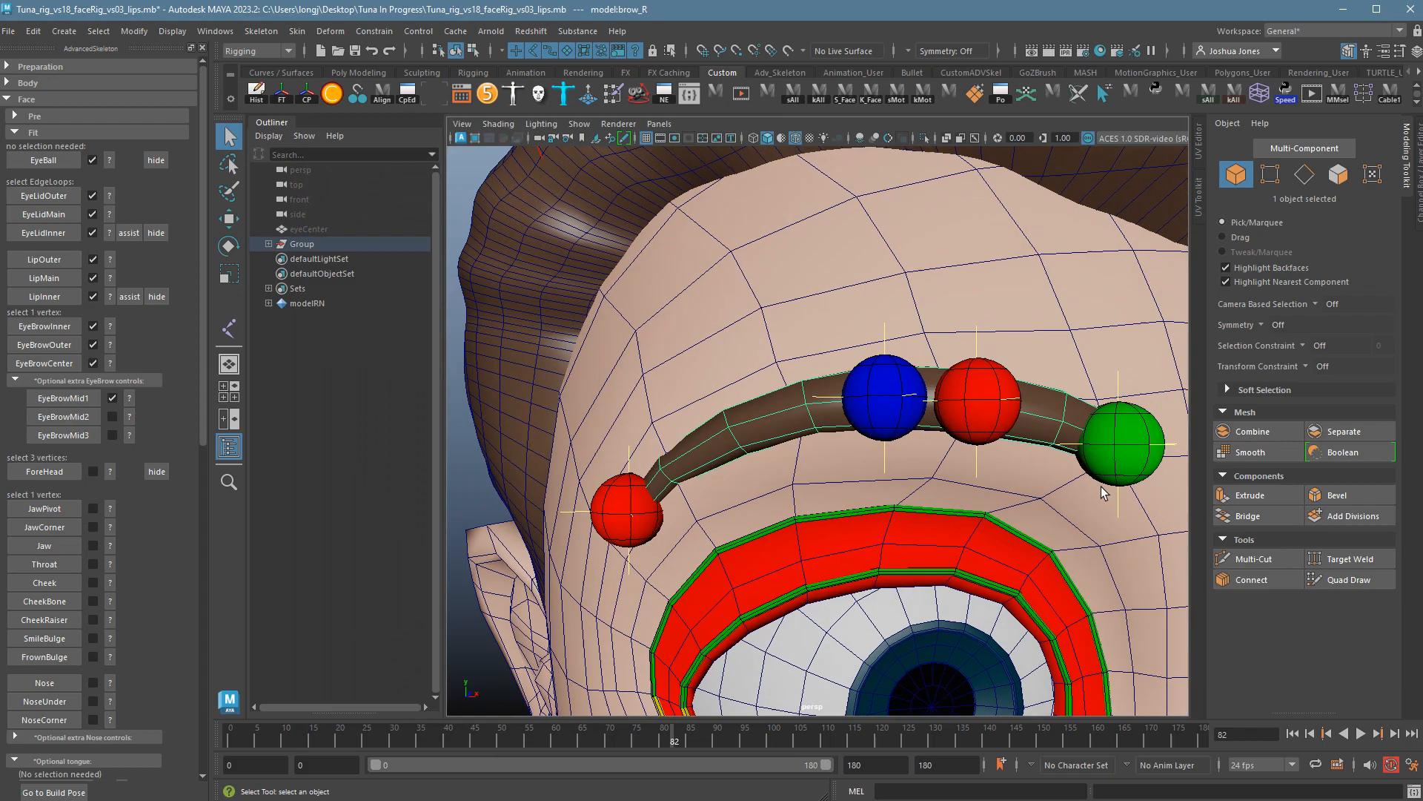
pyautogui.scroll(-3, 1090, 478)
pyautogui.keyDown('alt'); pyautogui.moveTo(1076, 468); pyautogui.dragTo(876, 468, button='middle'); pyautogui.keyUp('alt')
pyautogui.keyDown('alt'); pyautogui.moveTo(876, 468); pyautogui.dragTo(890, 475); pyautogui.keyUp('alt')
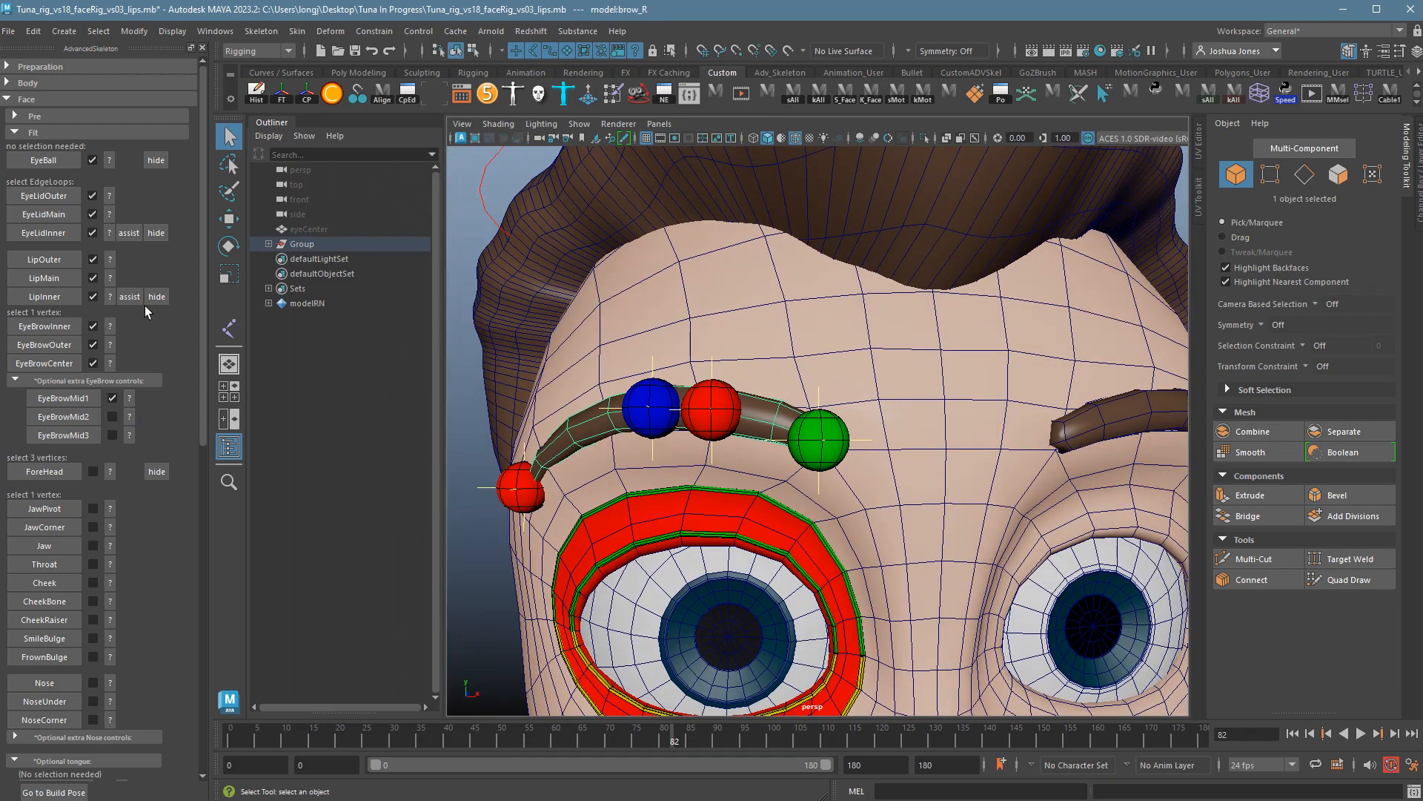
pyautogui.click(954, 441)
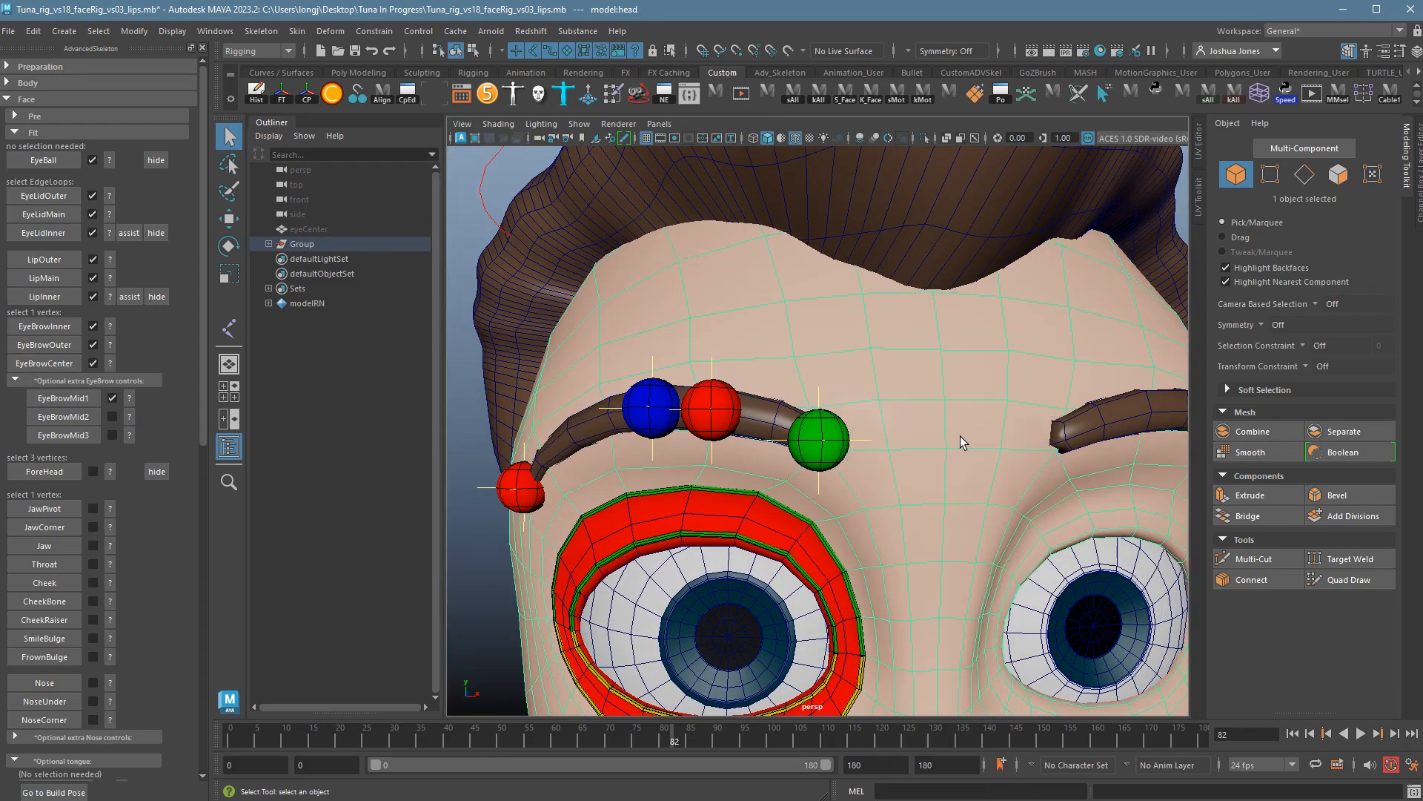
# After reviewing the EyeBrowCenter guide, select the head vertex on the forehead between the brows.
pyautogui.click(111, 364)
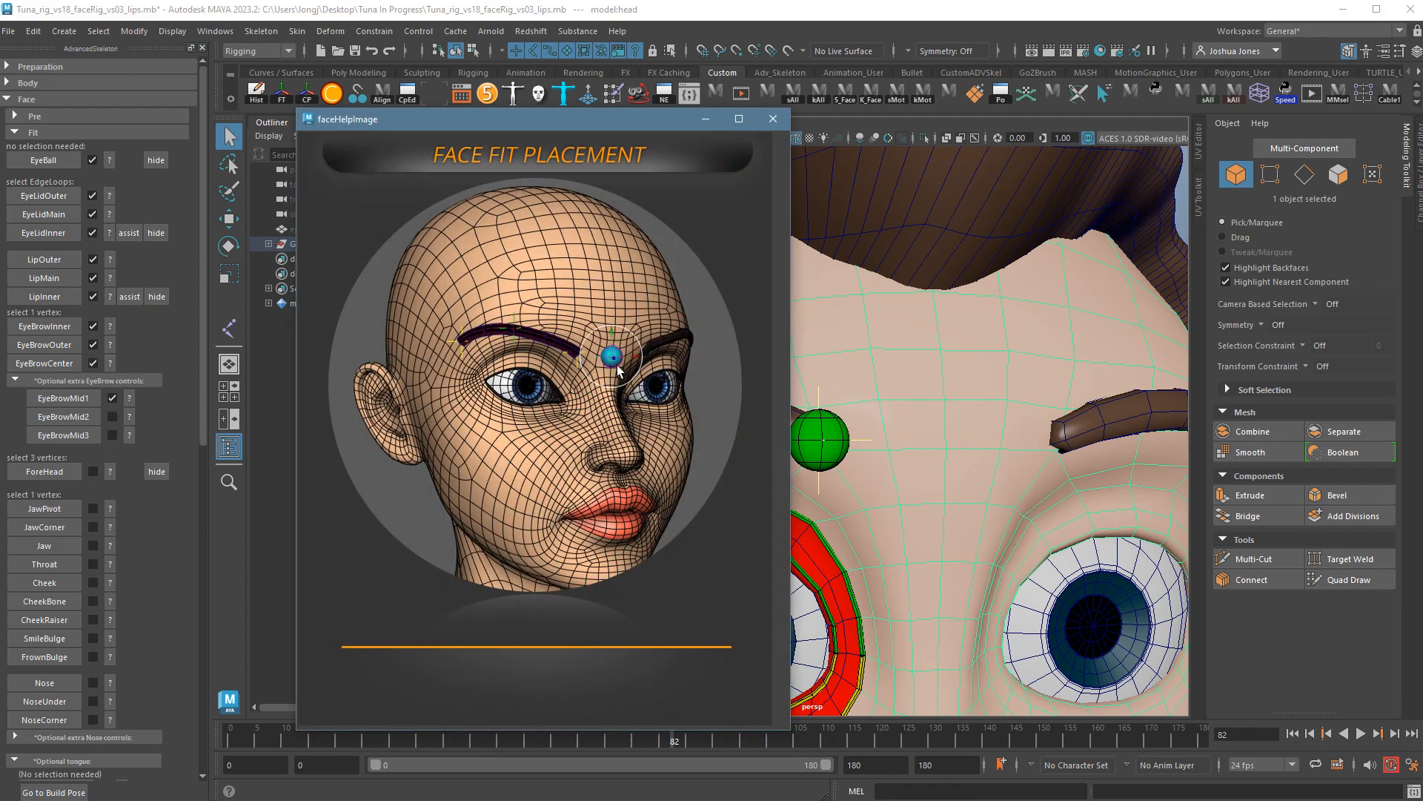
pyautogui.click(773, 119)
pyautogui.rightClick(941, 479)
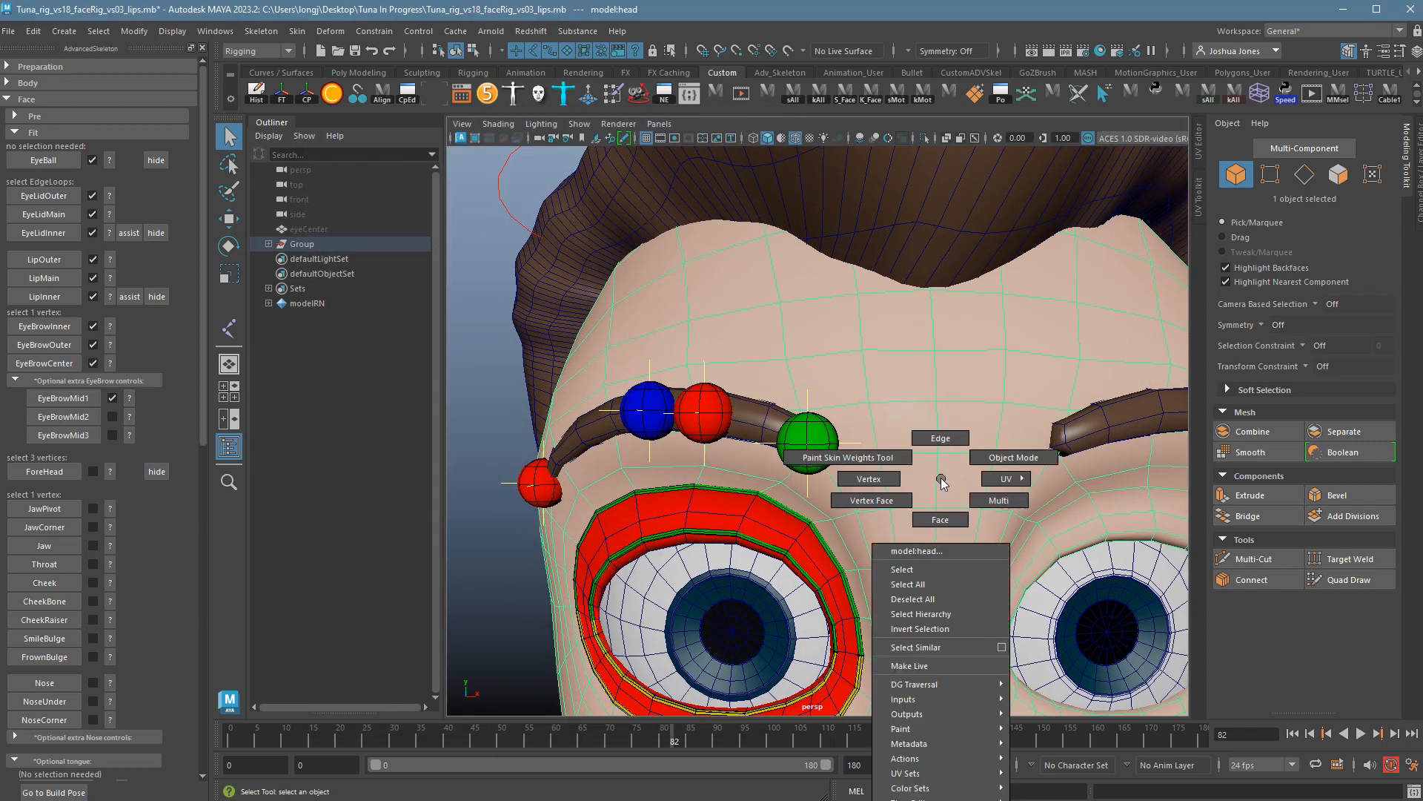
pyautogui.click(869, 479)
pyautogui.scroll(-3, 897, 464)
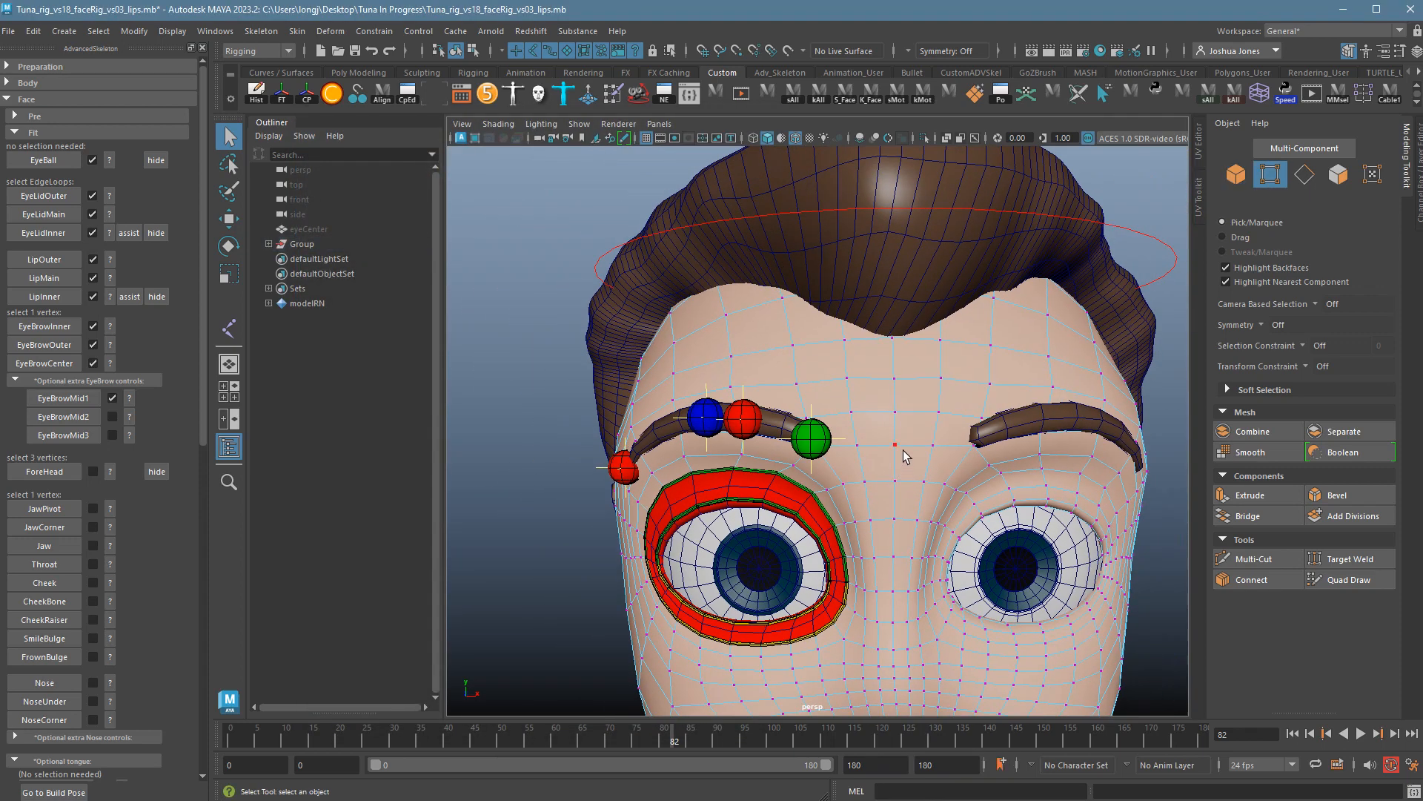
pyautogui.click(903, 451)
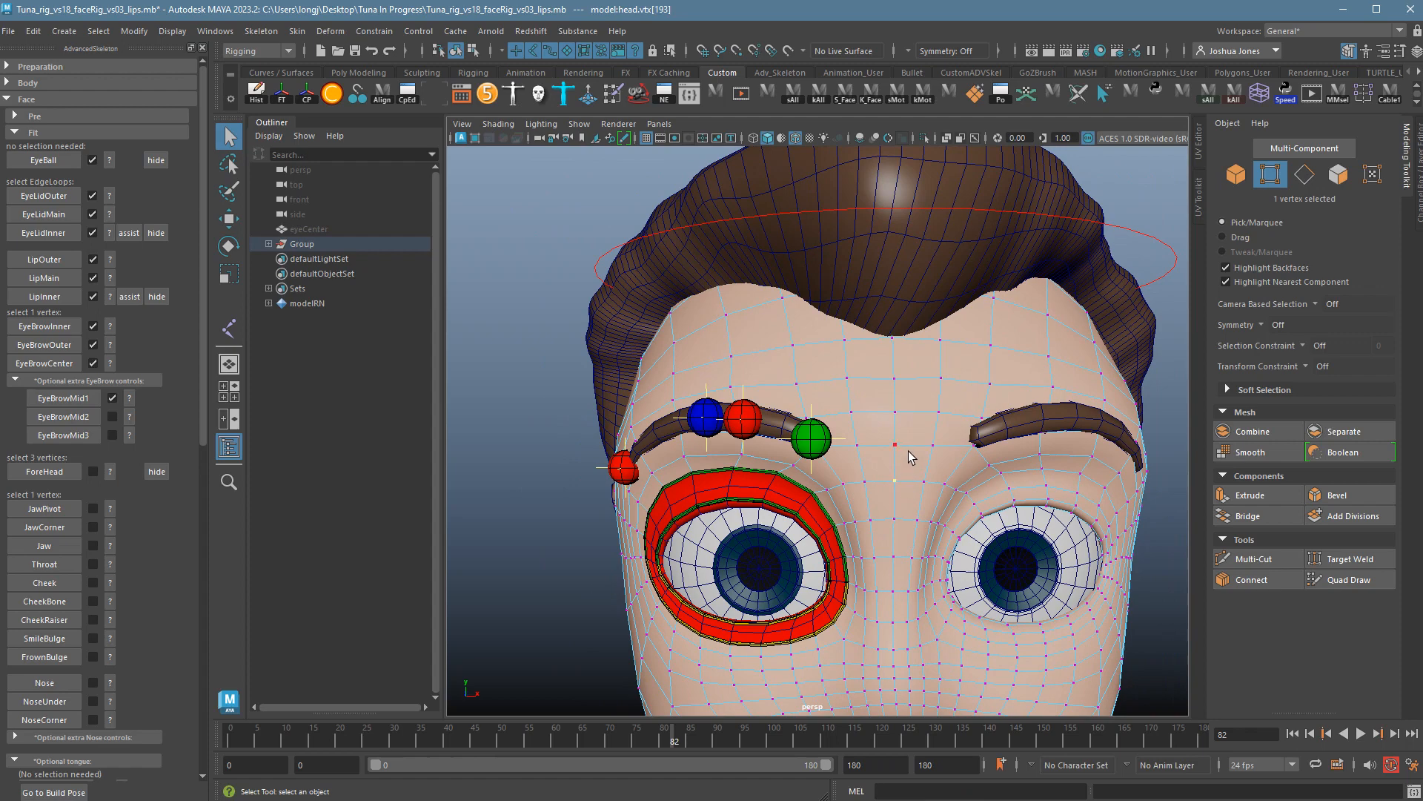
pyautogui.keyDown('alt'); pyautogui.moveTo(904, 455); pyautogui.dragTo(850, 456); pyautogui.keyUp('alt')
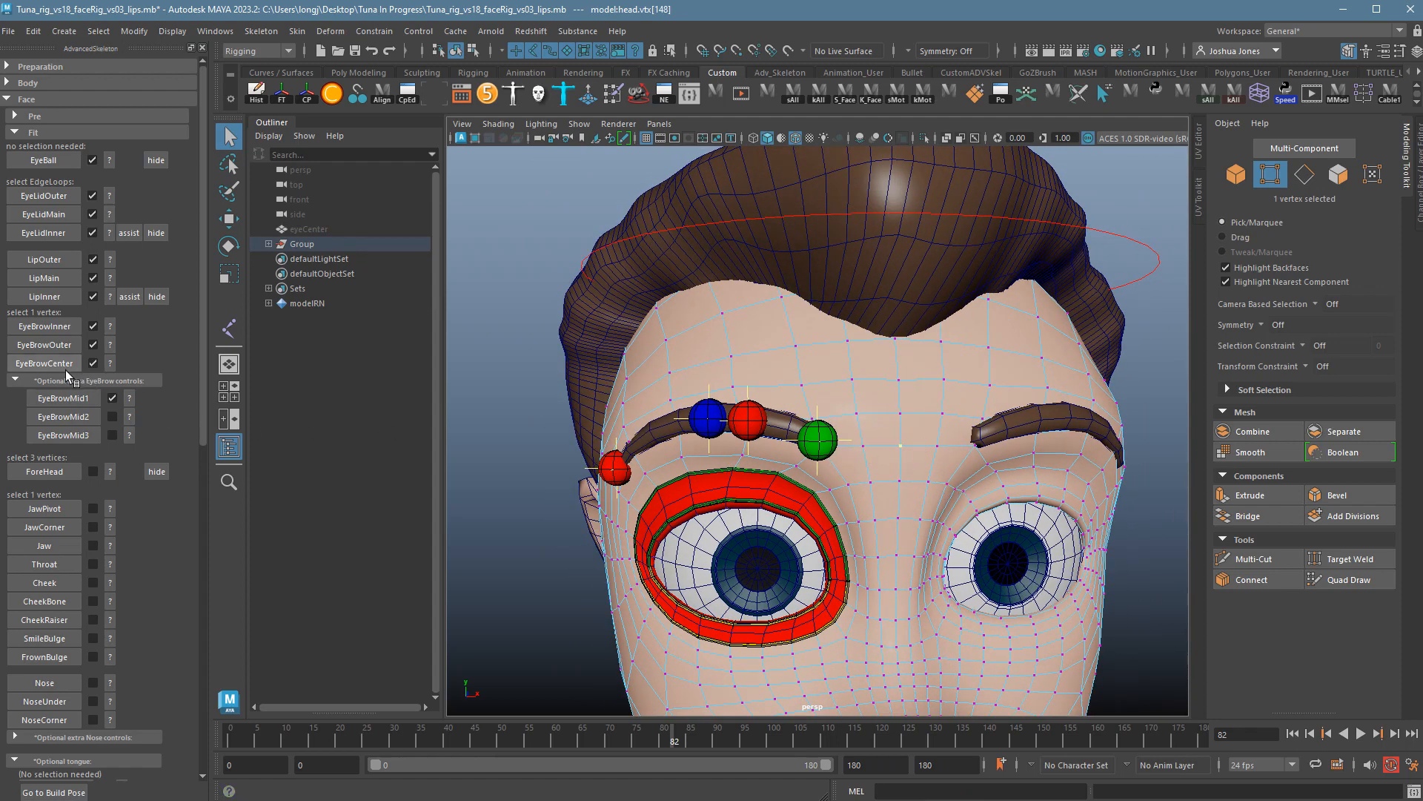
# Delete EyeBrowCenter and recreate it at that vertex, then zoom in and reselect the eyebrow.
pyautogui.click(92, 363)
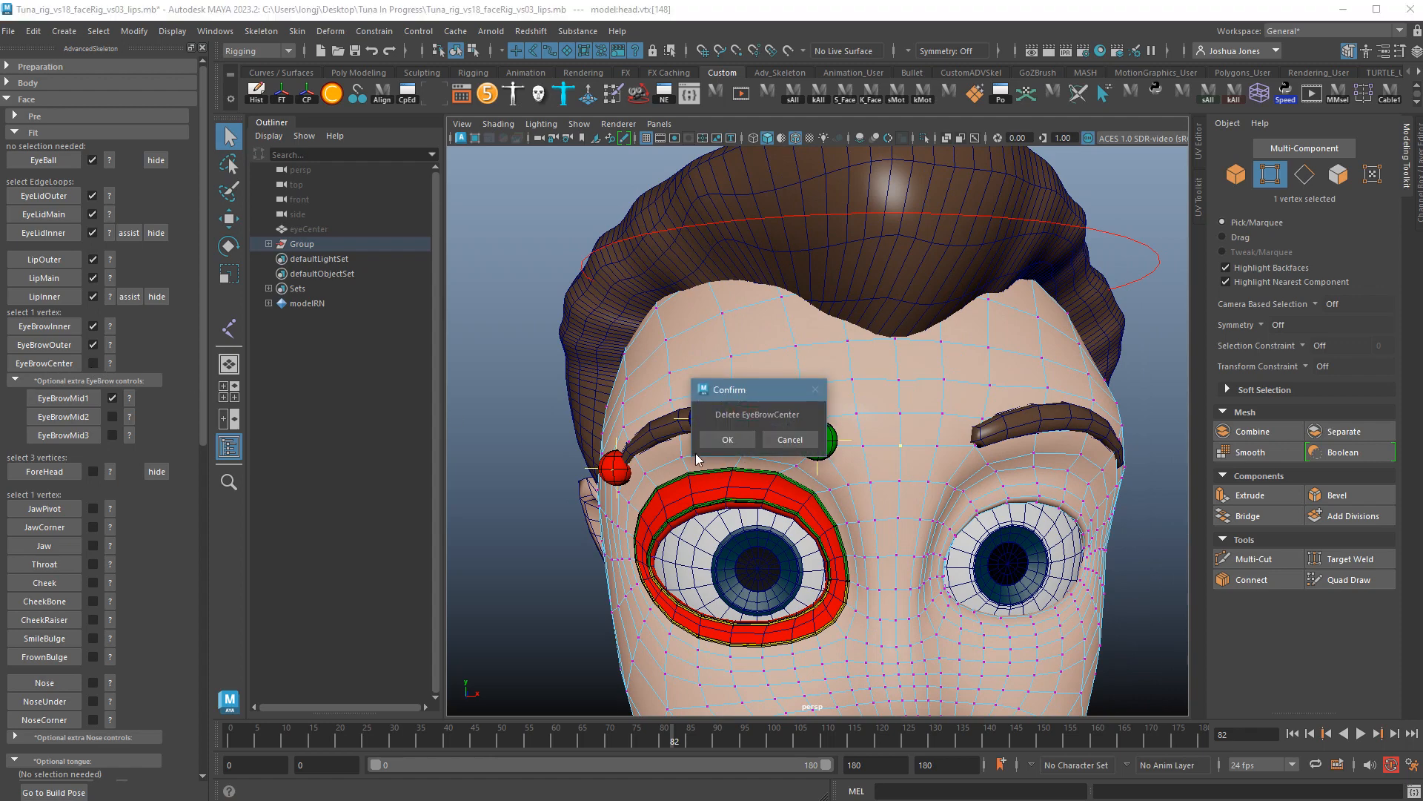
pyautogui.click(728, 440)
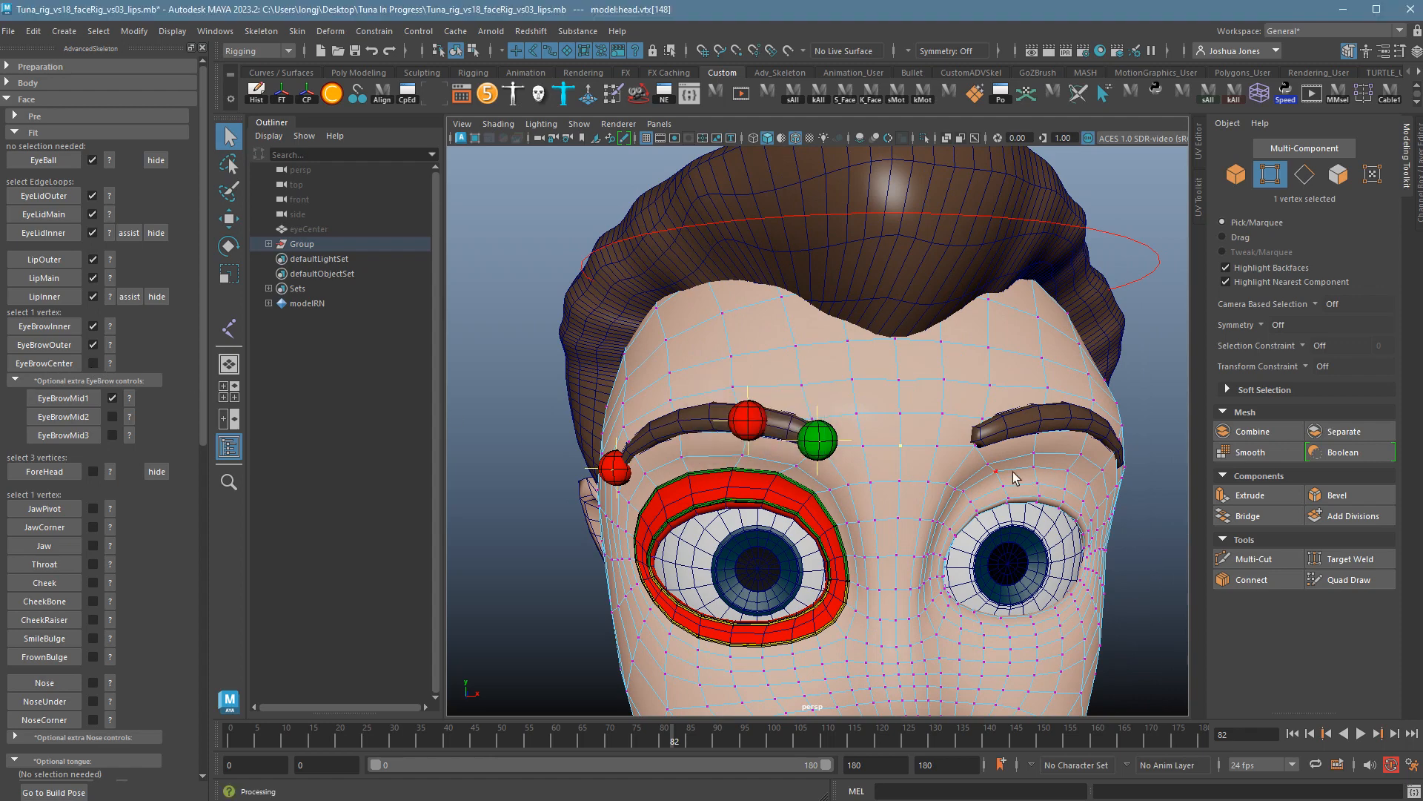
pyautogui.click(55, 369)
pyautogui.keyDown('alt'); pyautogui.moveTo(871, 519); pyautogui.dragTo(957, 523); pyautogui.keyUp('alt')
pyautogui.keyDown('alt'); pyautogui.moveTo(956, 524); pyautogui.dragTo(1016, 529, button='right'); pyautogui.keyUp('alt')
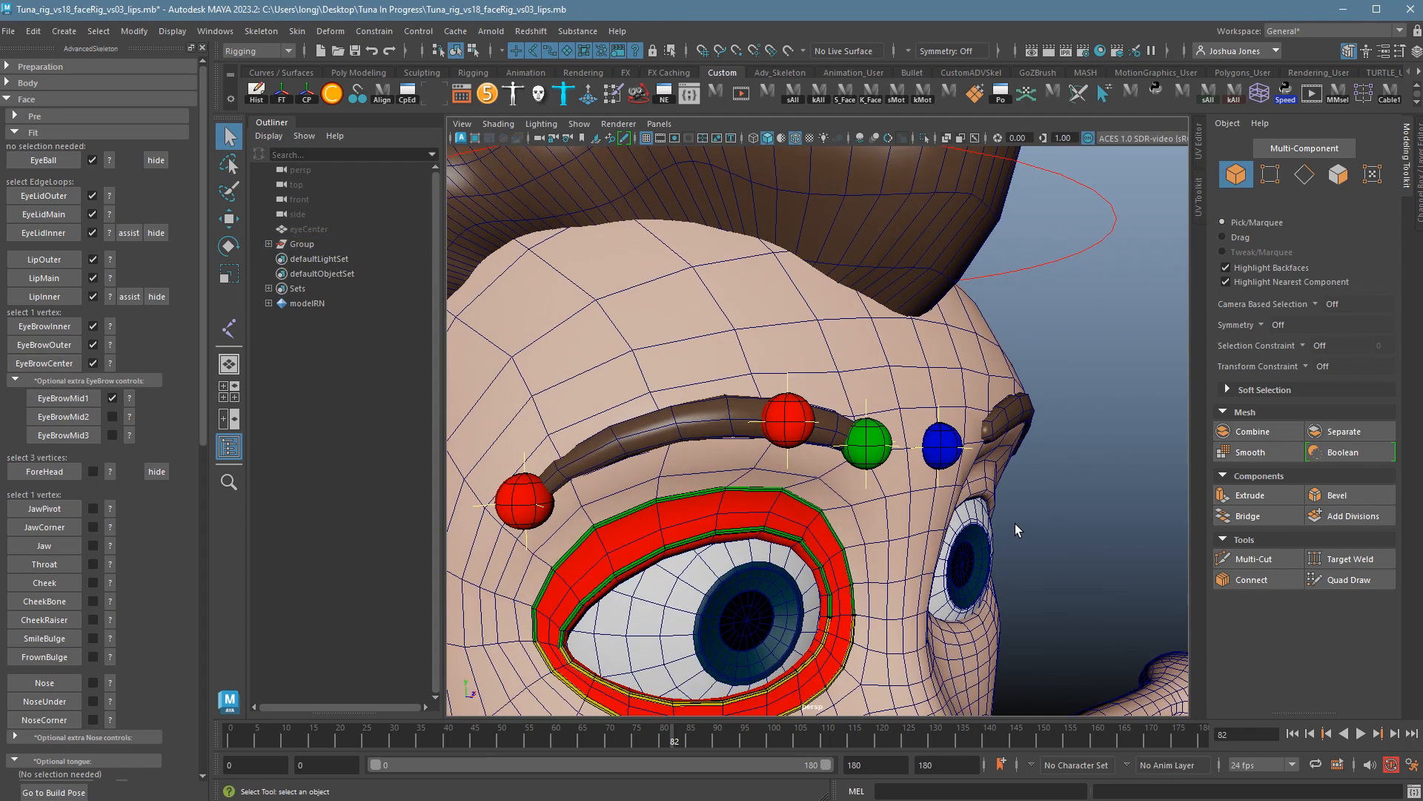
pyautogui.keyDown('alt'); pyautogui.moveTo(1016, 529); pyautogui.dragTo(1134, 543, button='middle'); pyautogui.keyUp('alt')
pyautogui.keyDown('alt'); pyautogui.moveTo(1012, 540); pyautogui.dragTo(983, 528); pyautogui.keyUp('alt')
pyautogui.click(835, 442)
pyautogui.moveTo(828, 433); pyautogui.dragTo(777, 438, button='right')
# Place the EyeBrowMid2 marker on a picked brow vertex.
pyautogui.click(829, 438)
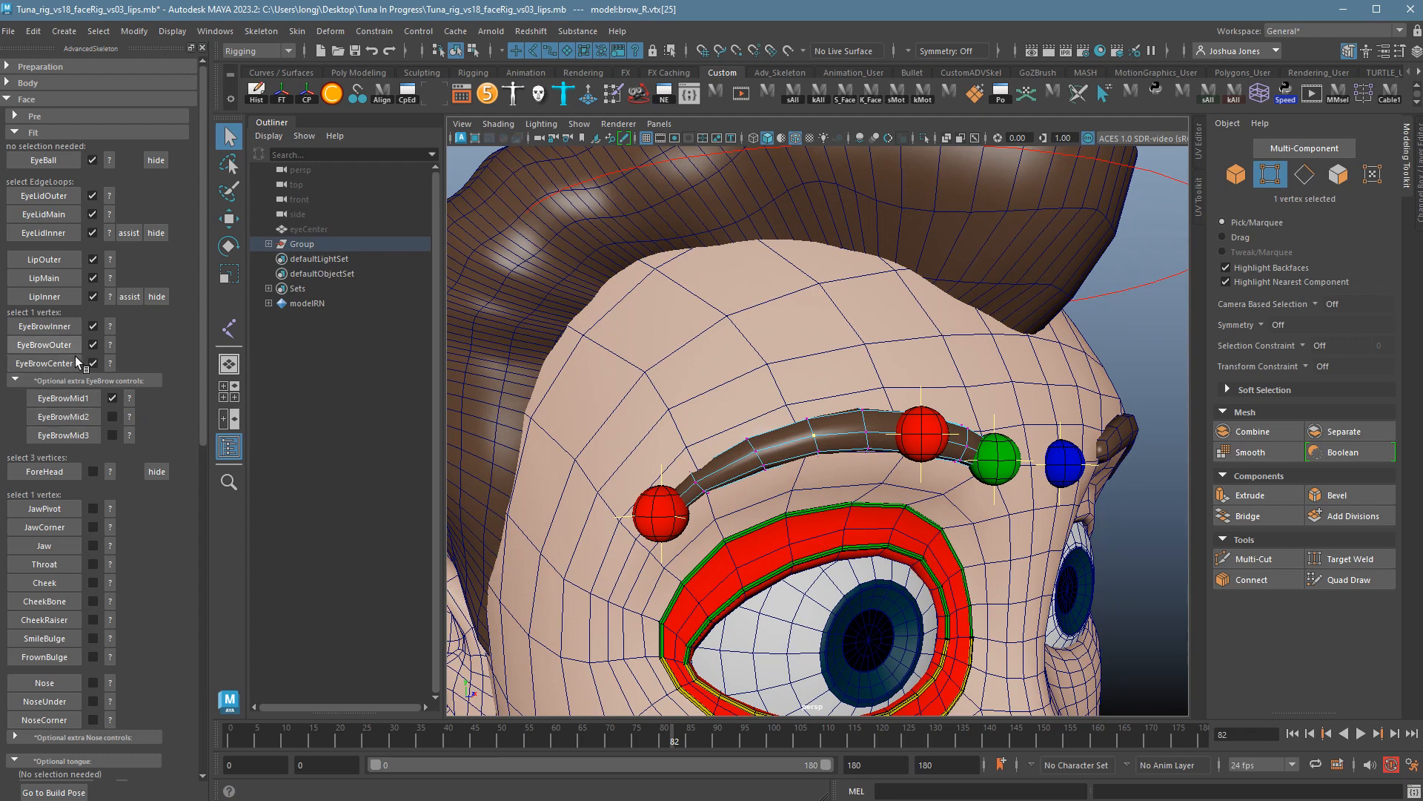
pyautogui.click(46, 416)
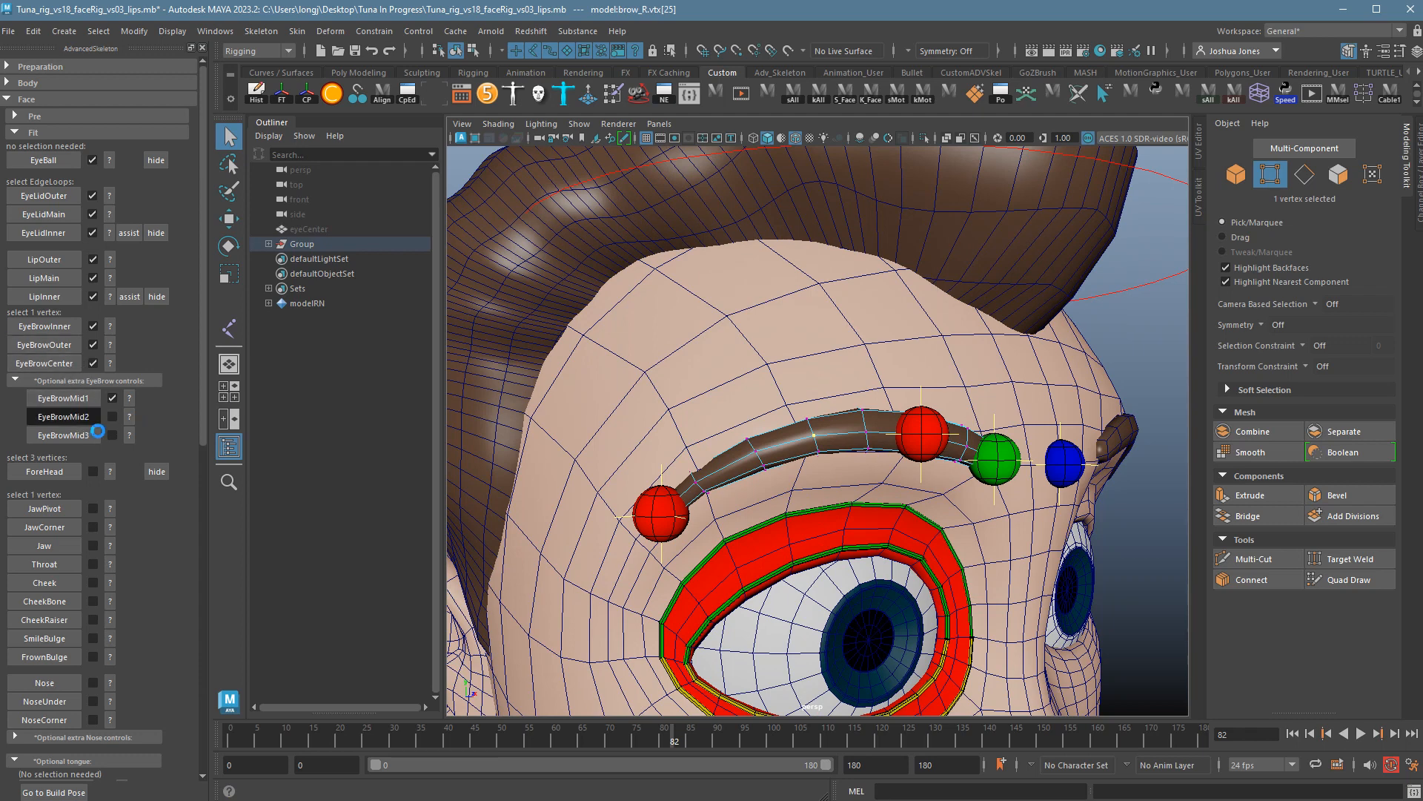
pyautogui.moveTo(755, 480)
pyautogui.mouseDown(button='right')
pyautogui.moveTo(760, 458)
pyautogui.moveTo(769, 466)
pyautogui.mouseUp(button='right')
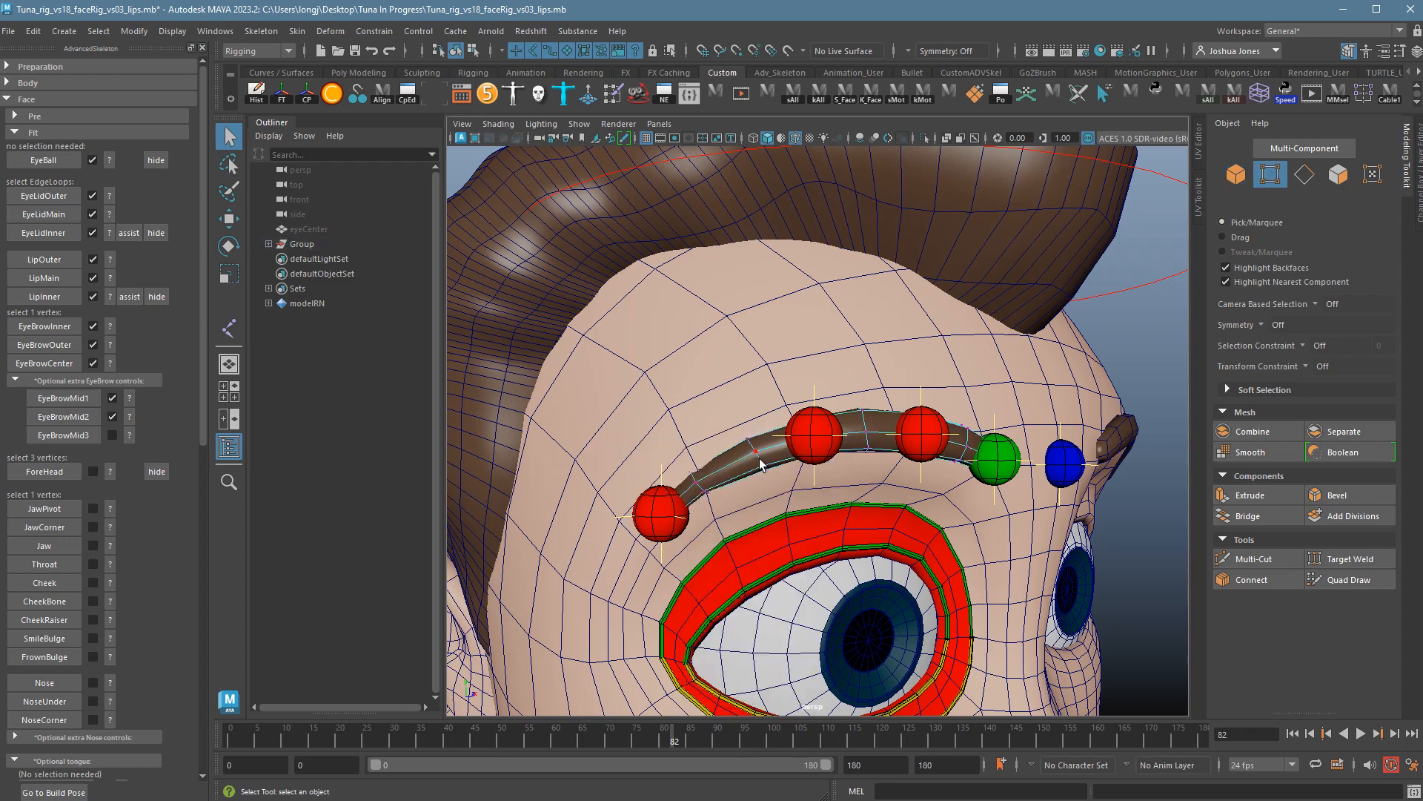
# Place EyeBrowMid3 on a vertex near the outer brow and view the whole brow.
pyautogui.keyDown('alt'); pyautogui.moveTo(893, 503); pyautogui.dragTo(916, 506); pyautogui.keyUp('alt')
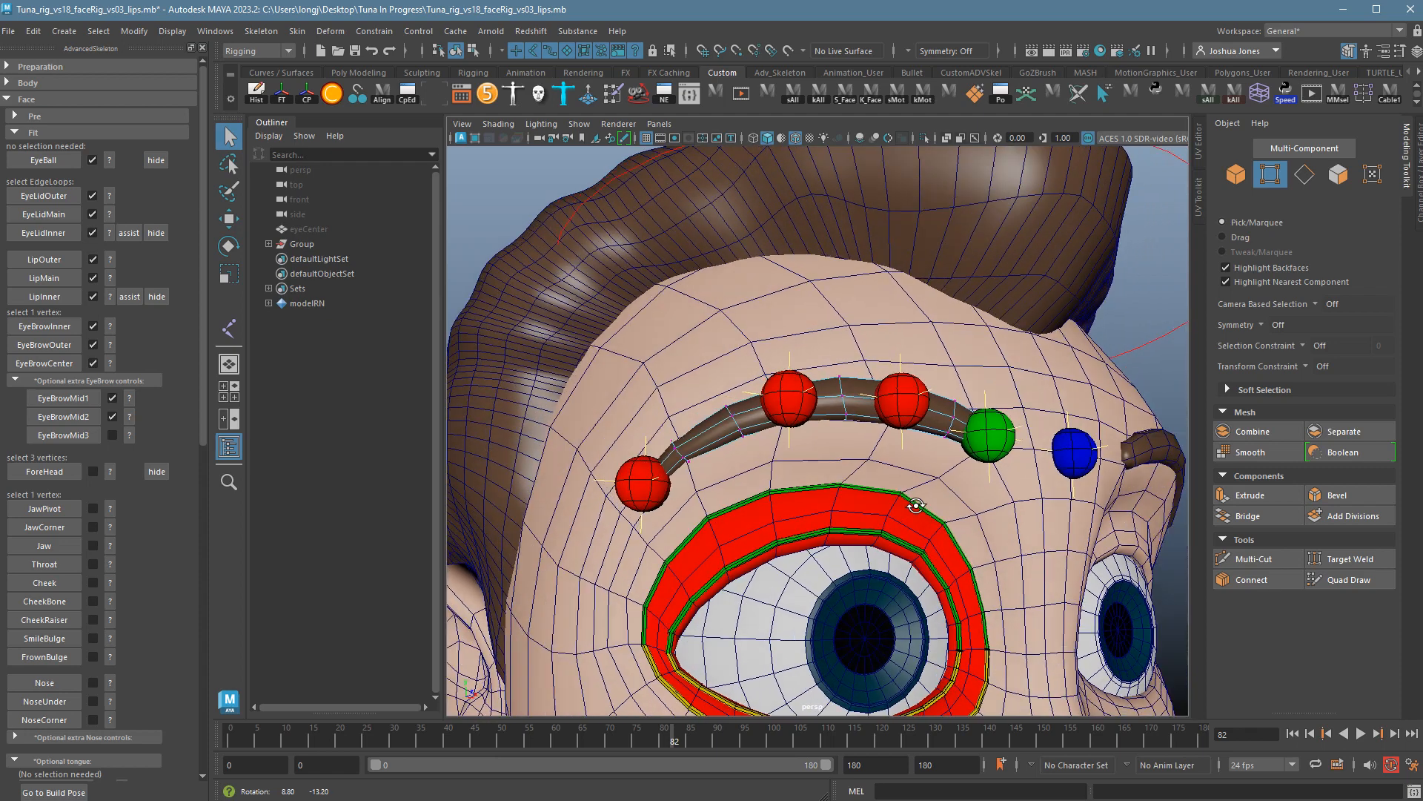
pyautogui.click(685, 458)
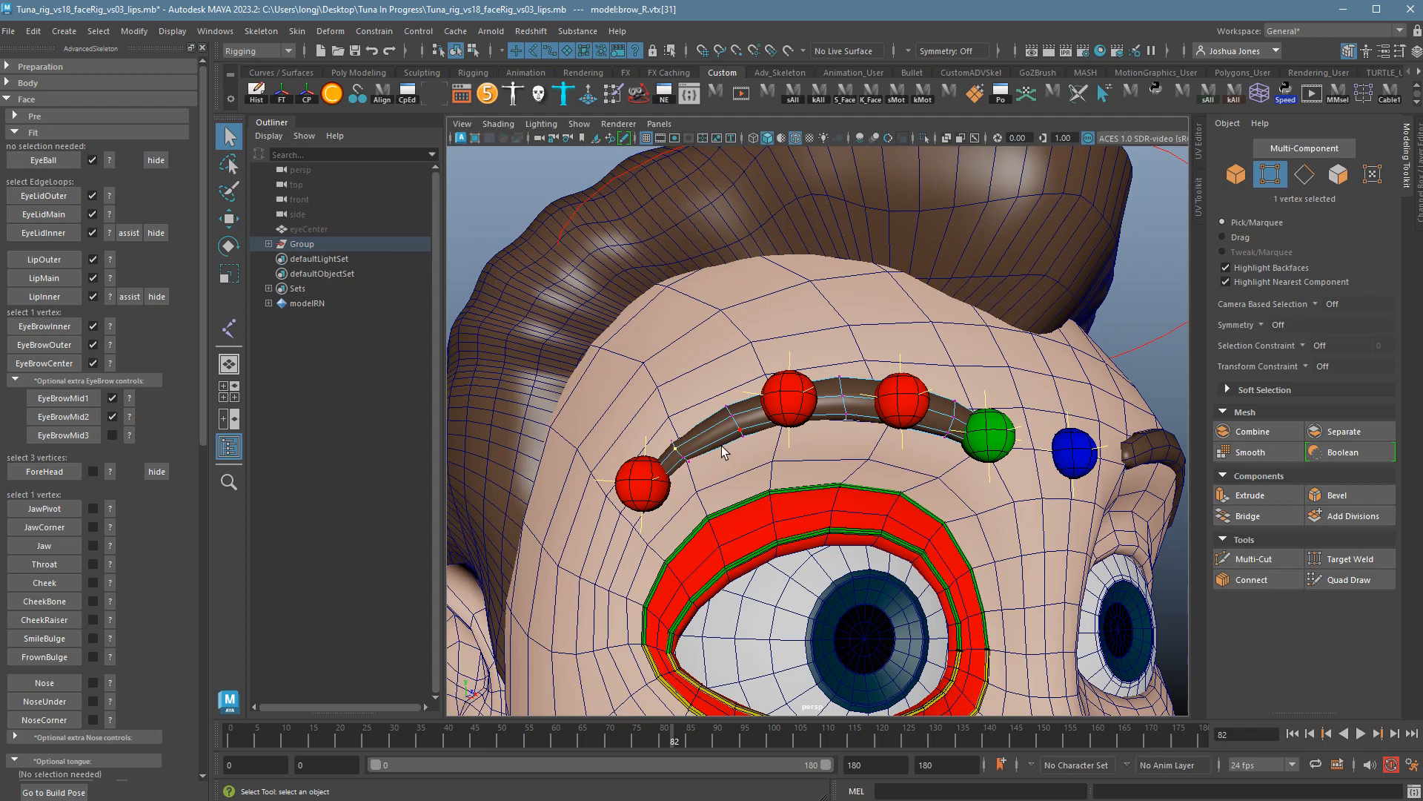
pyautogui.click(83, 438)
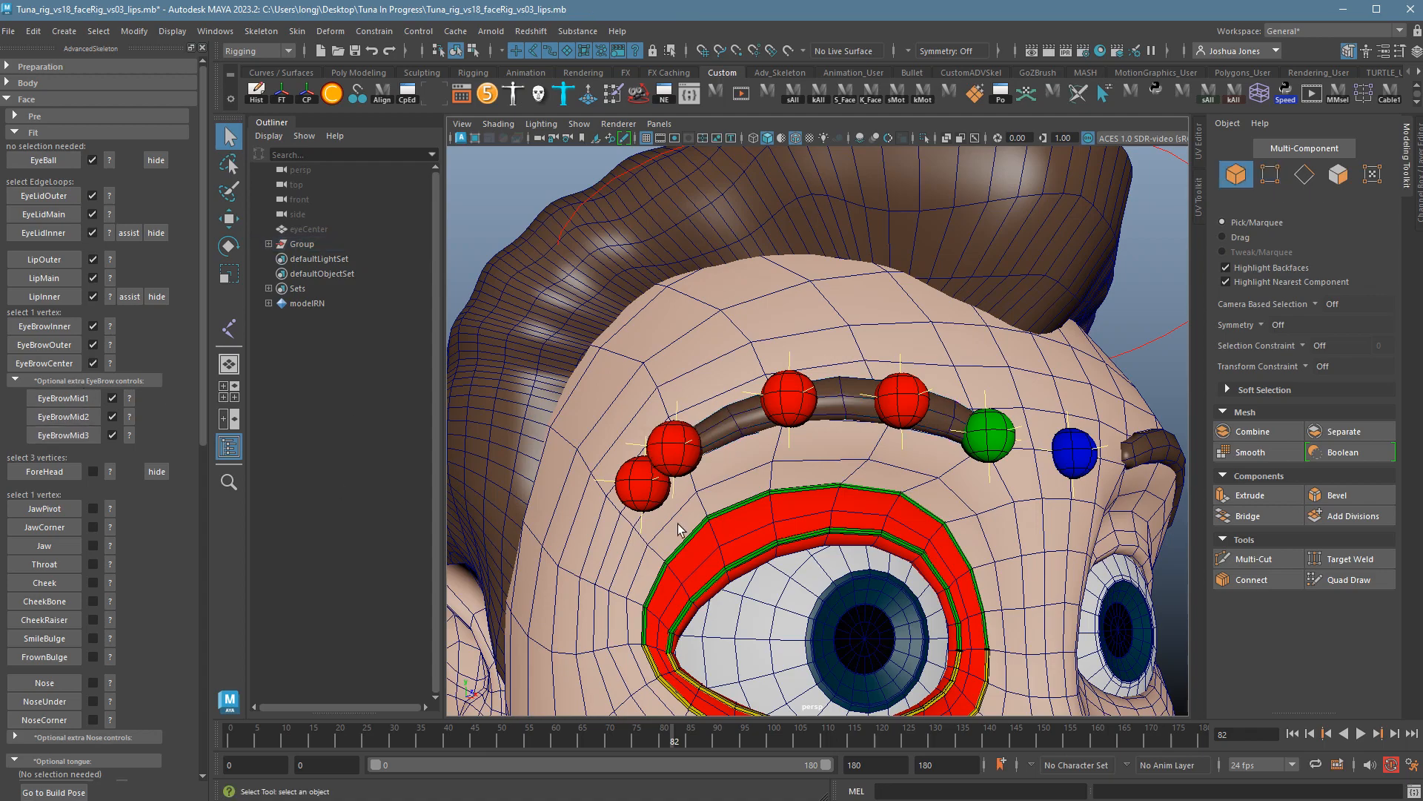
pyautogui.scroll(-5, 746, 512)
pyautogui.keyDown('alt'); pyautogui.moveTo(746, 512); pyautogui.dragTo(873, 482); pyautogui.keyUp('alt')
pyautogui.scroll(5, 682, 512)
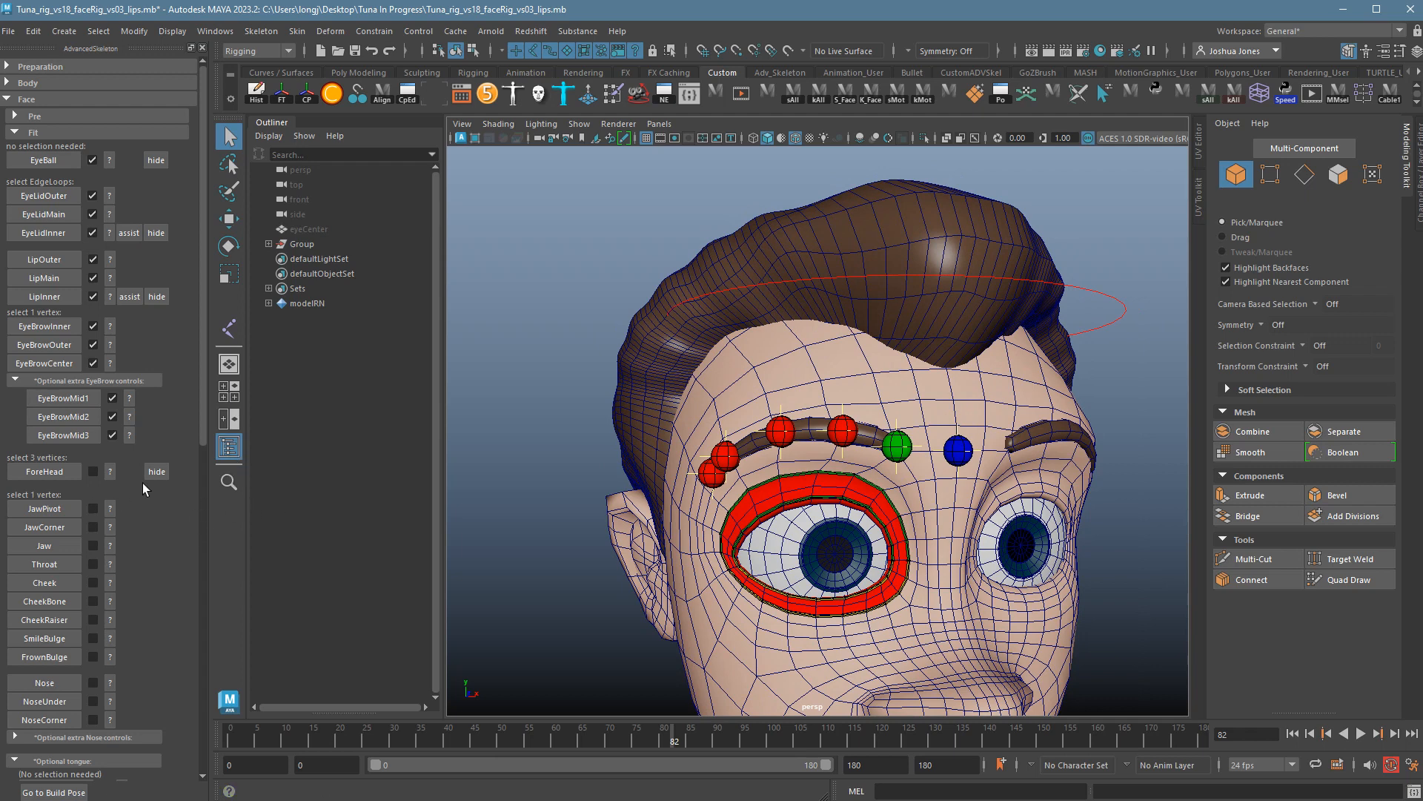
# Review the ForeHead placement guide, then select the head and switch it to vertex mode.
pyautogui.click(116, 476)
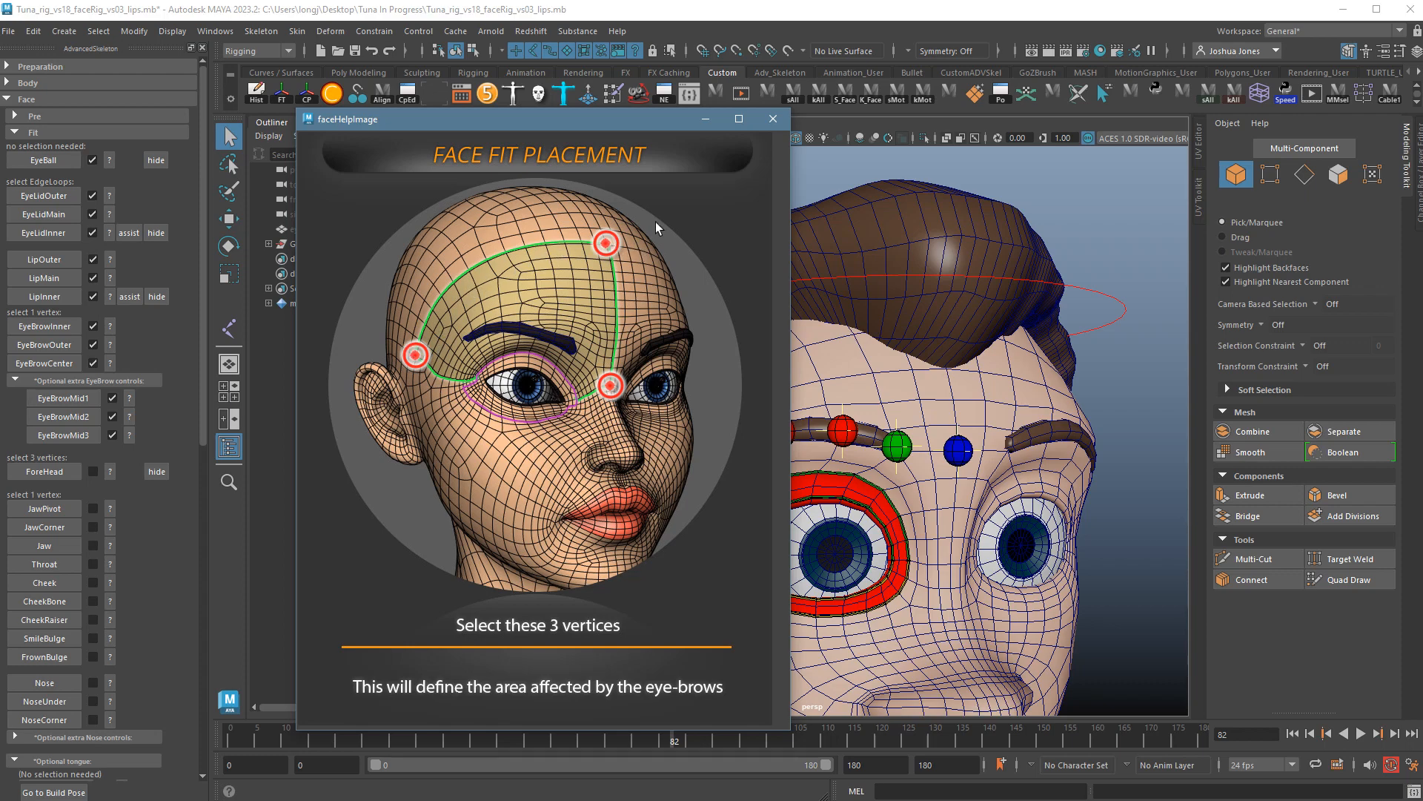
pyautogui.click(771, 118)
pyautogui.keyDown('alt'); pyautogui.moveTo(771, 403); pyautogui.dragTo(848, 382); pyautogui.keyUp('alt')
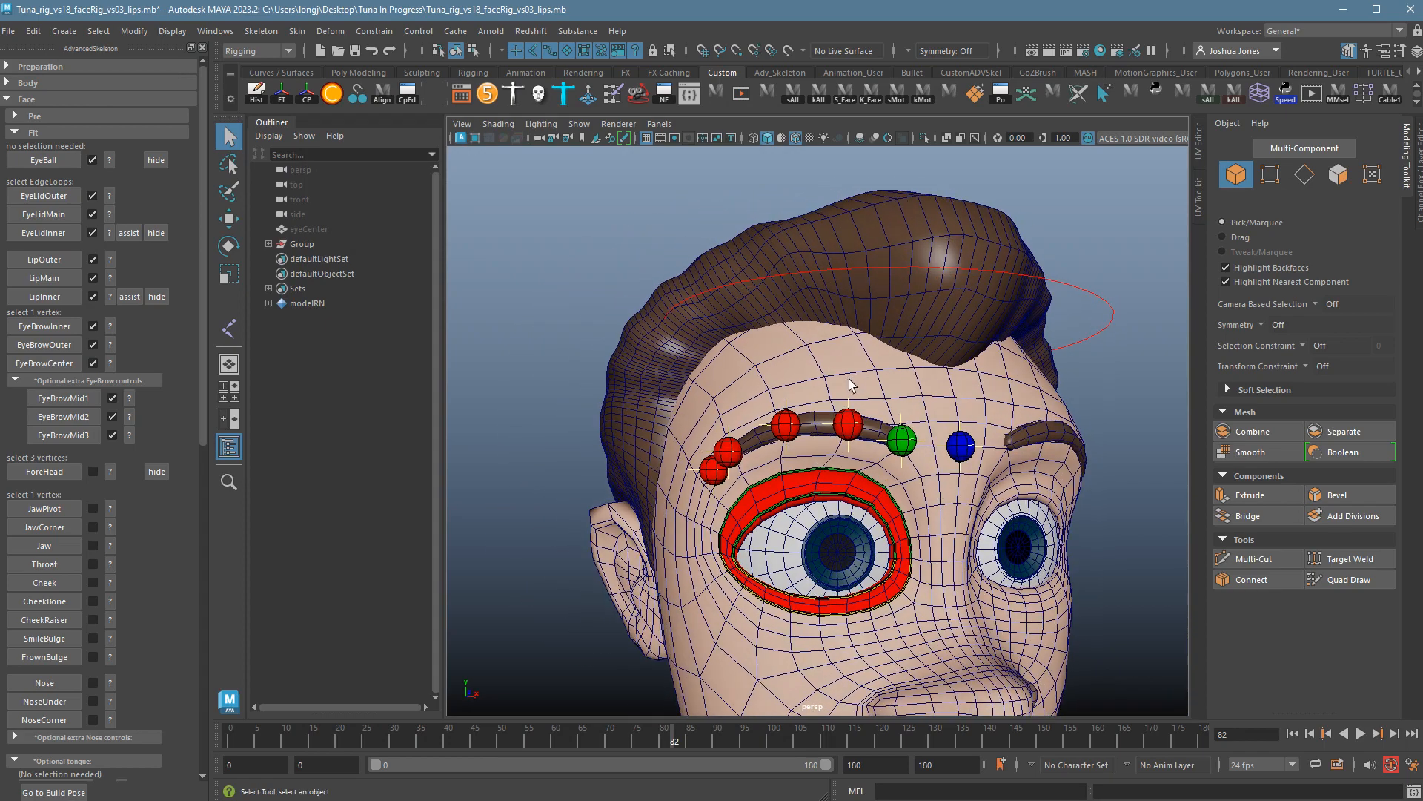
pyautogui.click(857, 394)
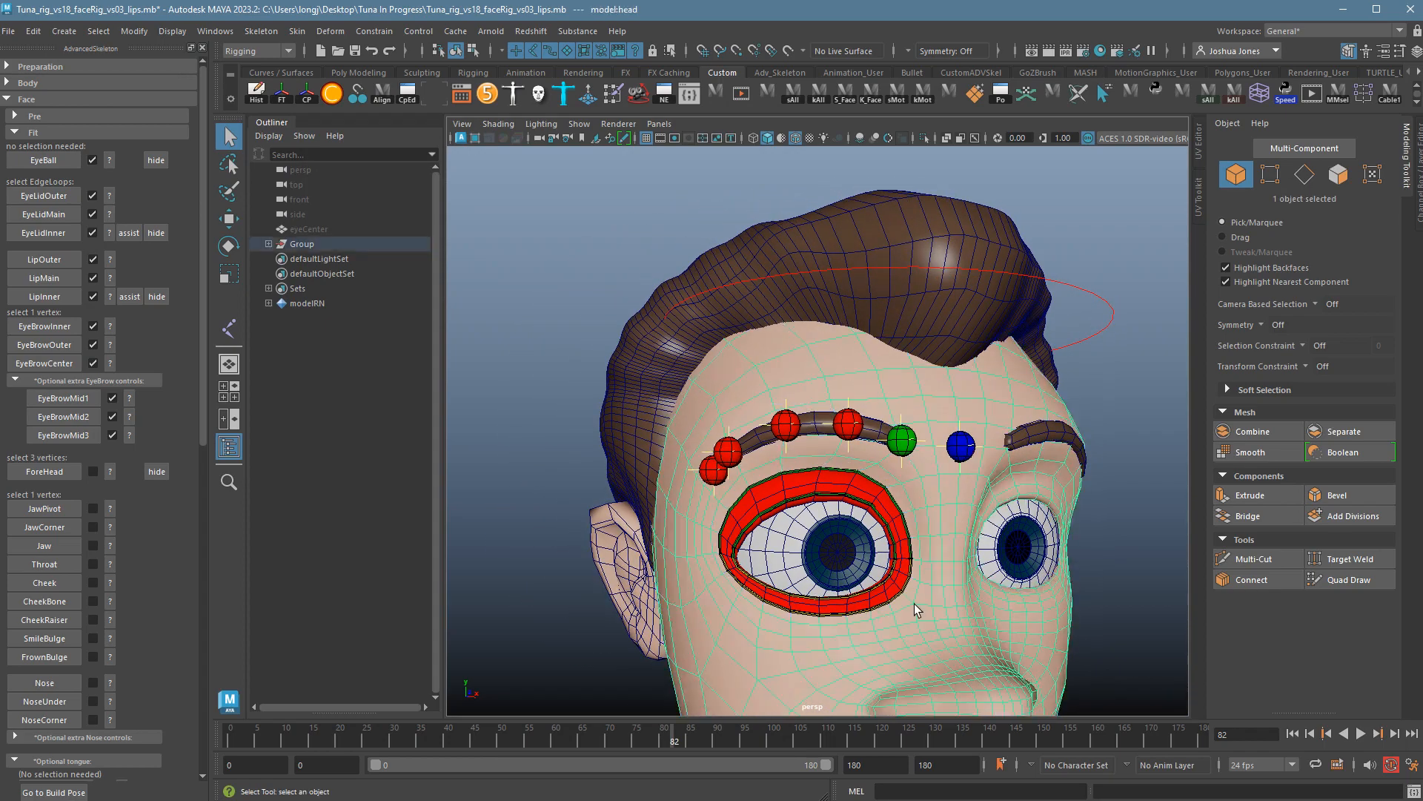
pyautogui.keyDown('alt'); pyautogui.moveTo(962, 573); pyautogui.dragTo(960, 524, button='middle'); pyautogui.keyUp('alt')
pyautogui.moveTo(964, 477); pyautogui.dragTo(920, 481, button='right')
pyautogui.keyDown('alt'); pyautogui.moveTo(964, 489); pyautogui.dragTo(995, 533); pyautogui.keyUp('alt')
# Select three vertices: beside the outer eye, on the cheek, and on the forehead.
pyautogui.click(962, 520)
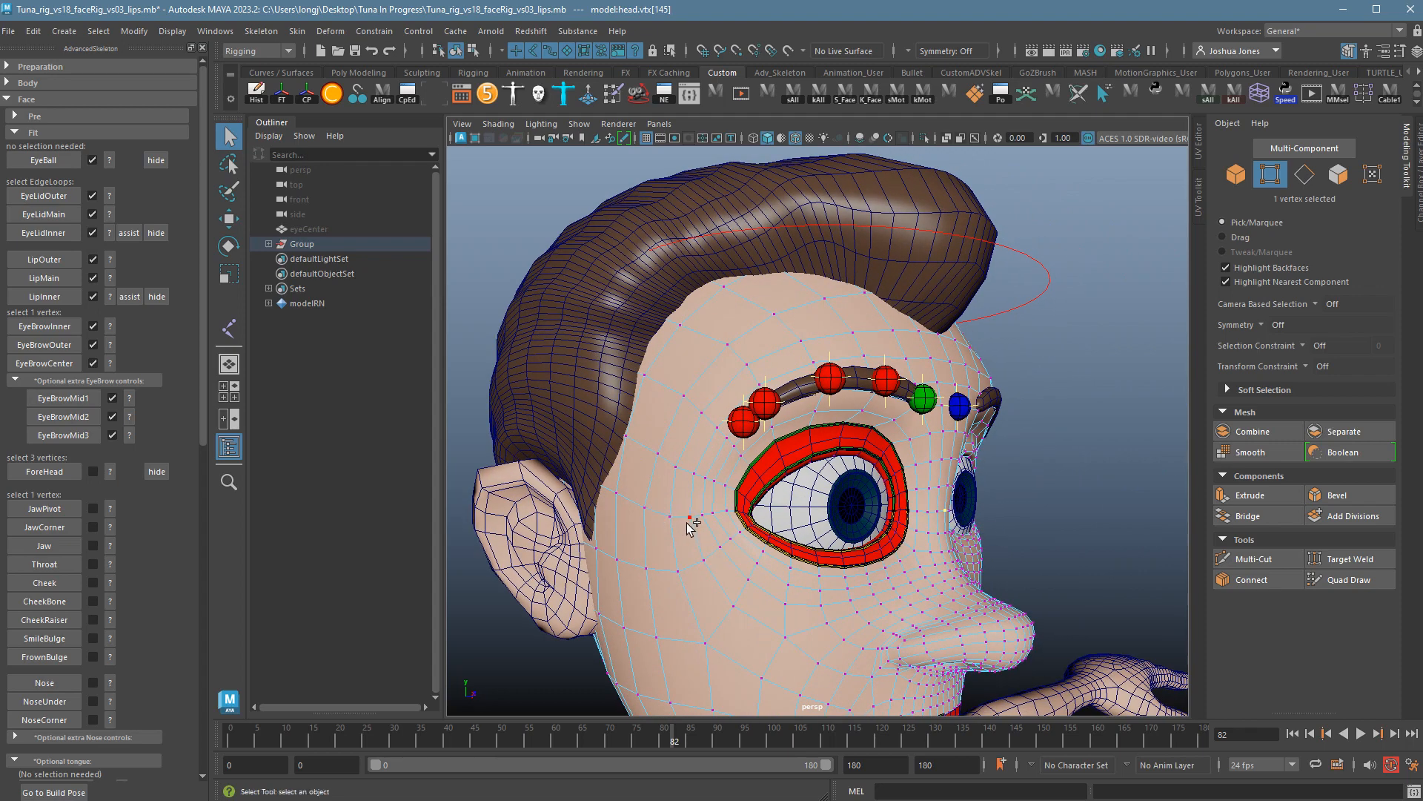
pyautogui.keyDown('shift'); pyautogui.click(647, 510); pyautogui.keyUp('shift')
pyautogui.keyDown('alt'); pyautogui.moveTo(680, 527); pyautogui.dragTo(693, 574); pyautogui.keyUp('alt')
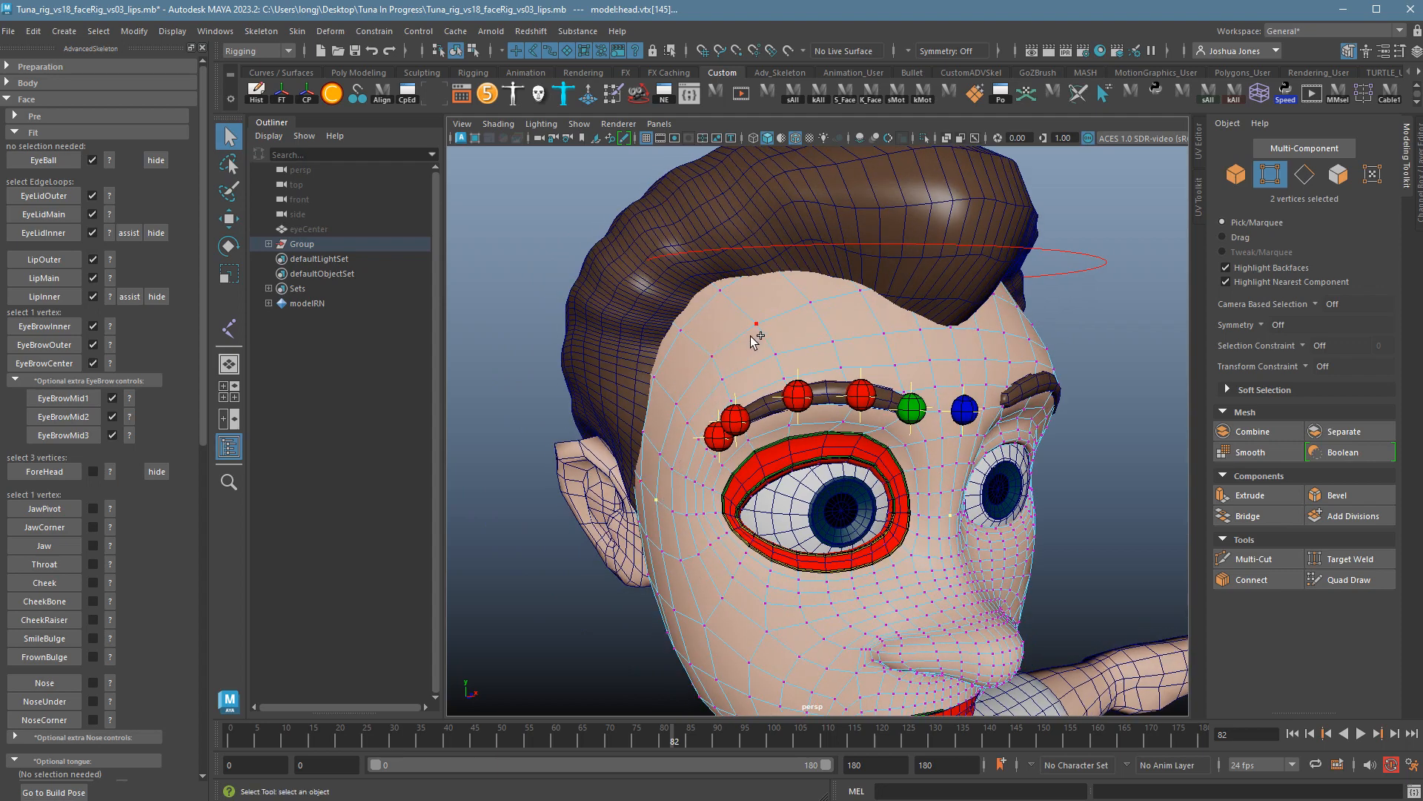
pyautogui.keyDown('alt'); pyautogui.moveTo(967, 331); pyautogui.dragTo(897, 302); pyautogui.keyUp('alt')
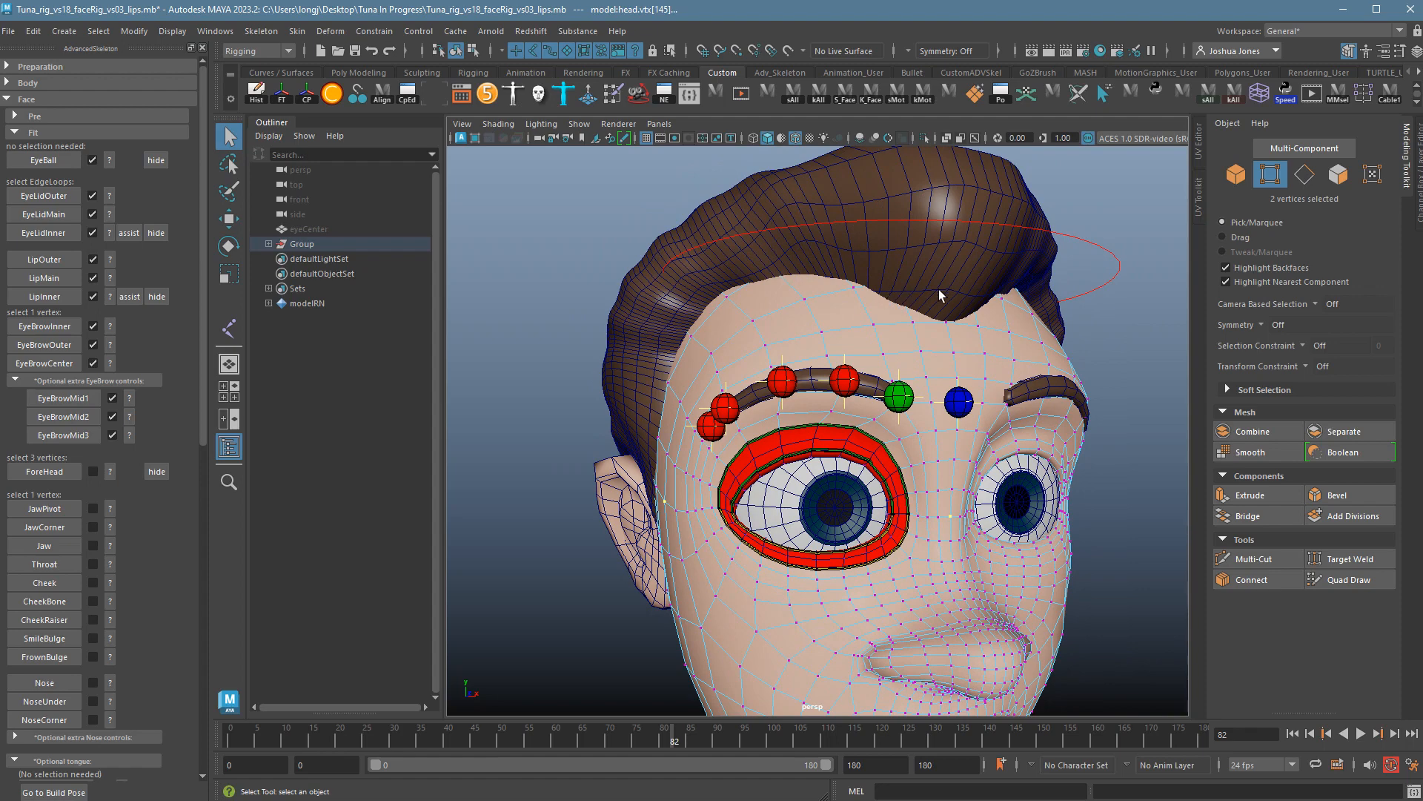
pyautogui.keyDown('shift'); pyautogui.click(954, 327); pyautogui.keyUp('shift')
pyautogui.keyDown('alt'); pyautogui.moveTo(960, 370); pyautogui.dragTo(975, 374); pyautogui.keyUp('alt')
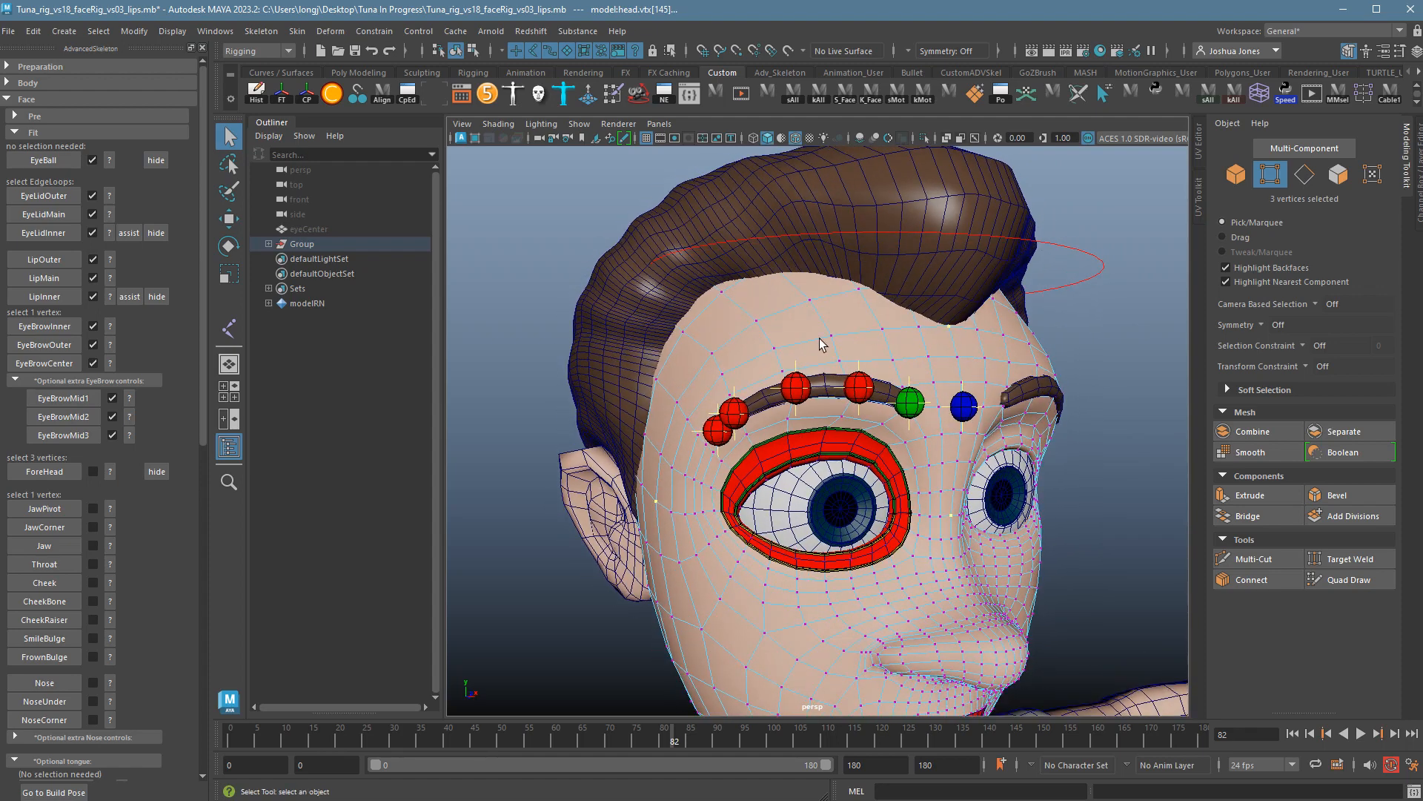
pyautogui.moveTo(973, 525)
pyautogui.keyDown('alt'); pyautogui.mouseDown()
pyautogui.moveTo(945, 525)
pyautogui.moveTo(978, 521)
pyautogui.mouseUp(); pyautogui.keyUp('alt')
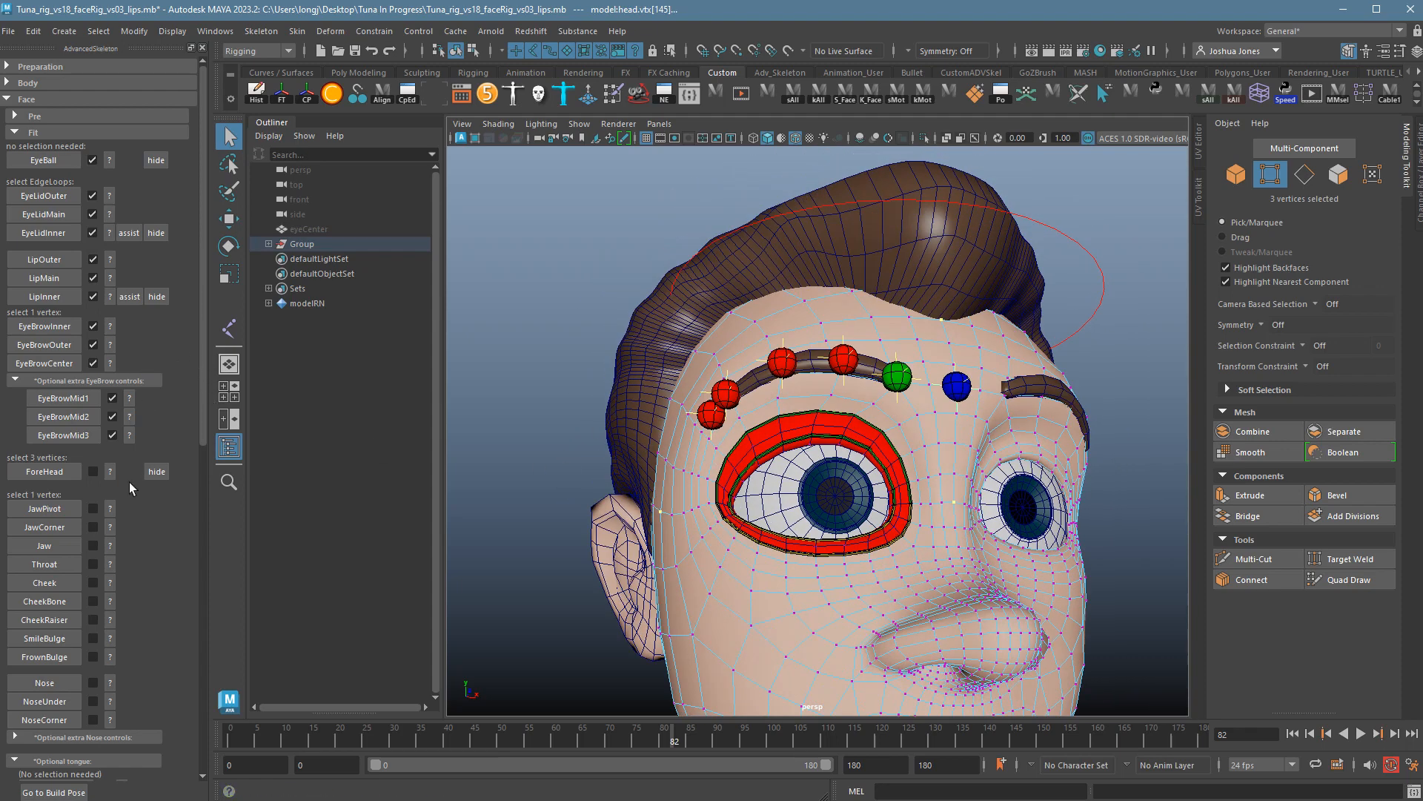
# Recheck the ForeHead guide and create the ForeHead fit from the three selected vertices.
pyautogui.click(111, 473)
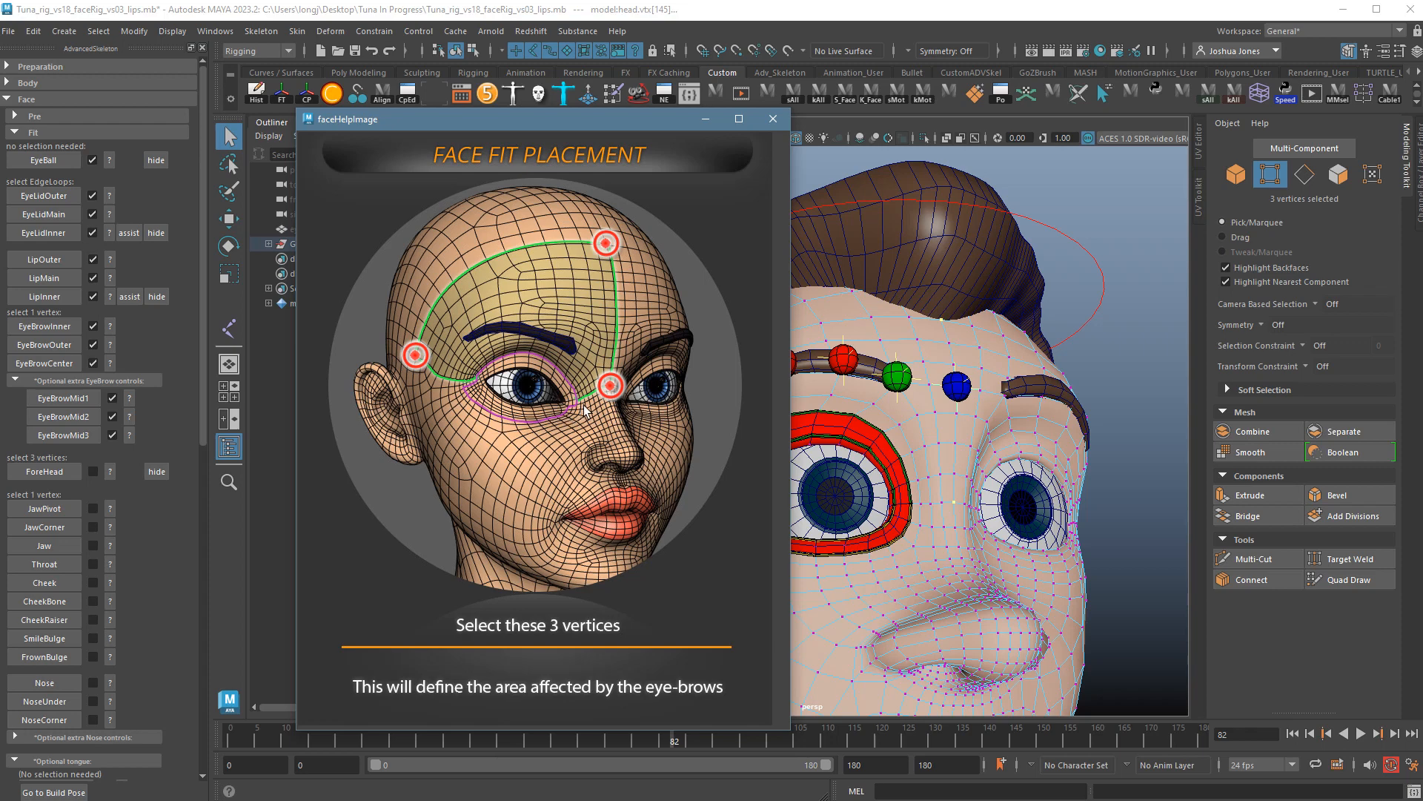
pyautogui.click(773, 119)
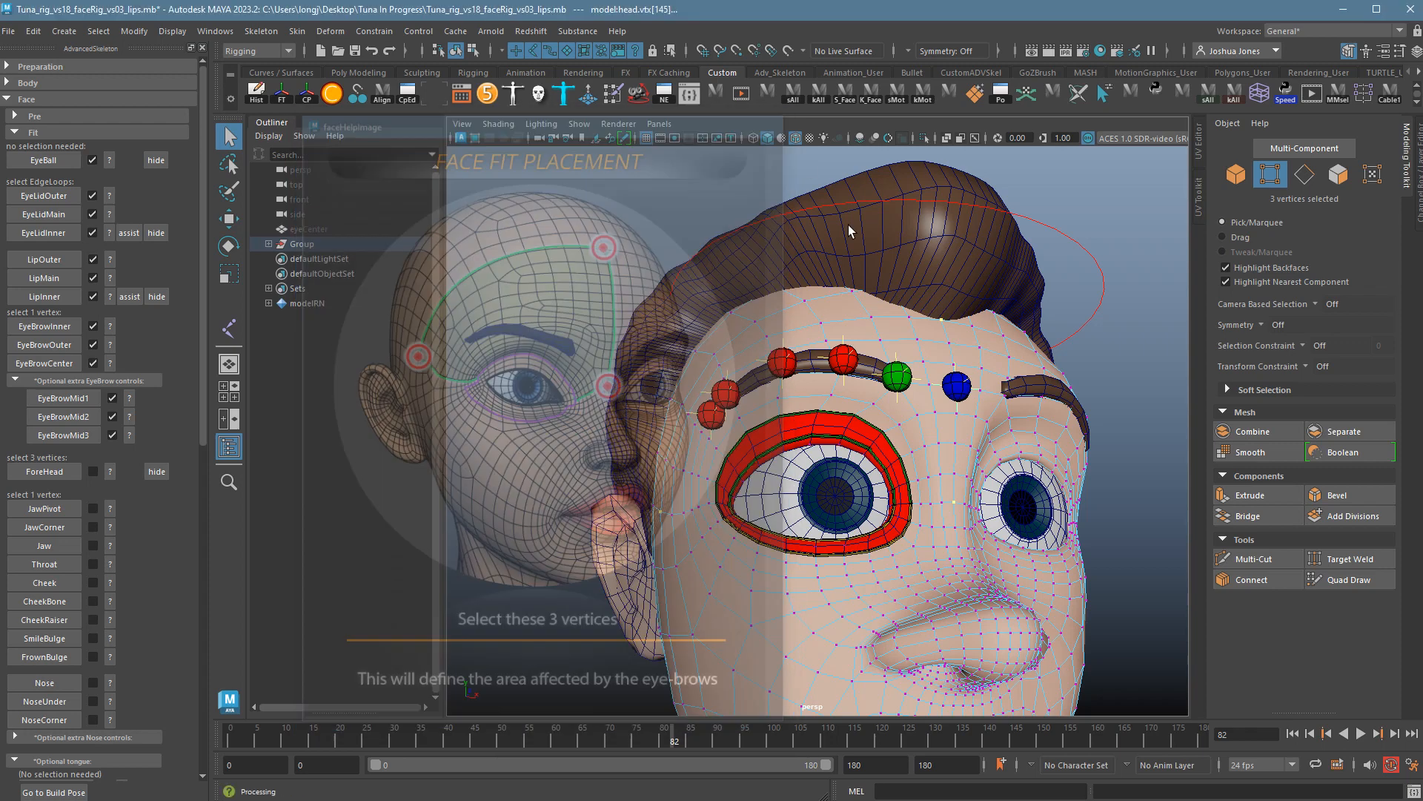
pyautogui.keyDown('alt'); pyautogui.moveTo(886, 385); pyautogui.dragTo(976, 490); pyautogui.keyUp('alt')
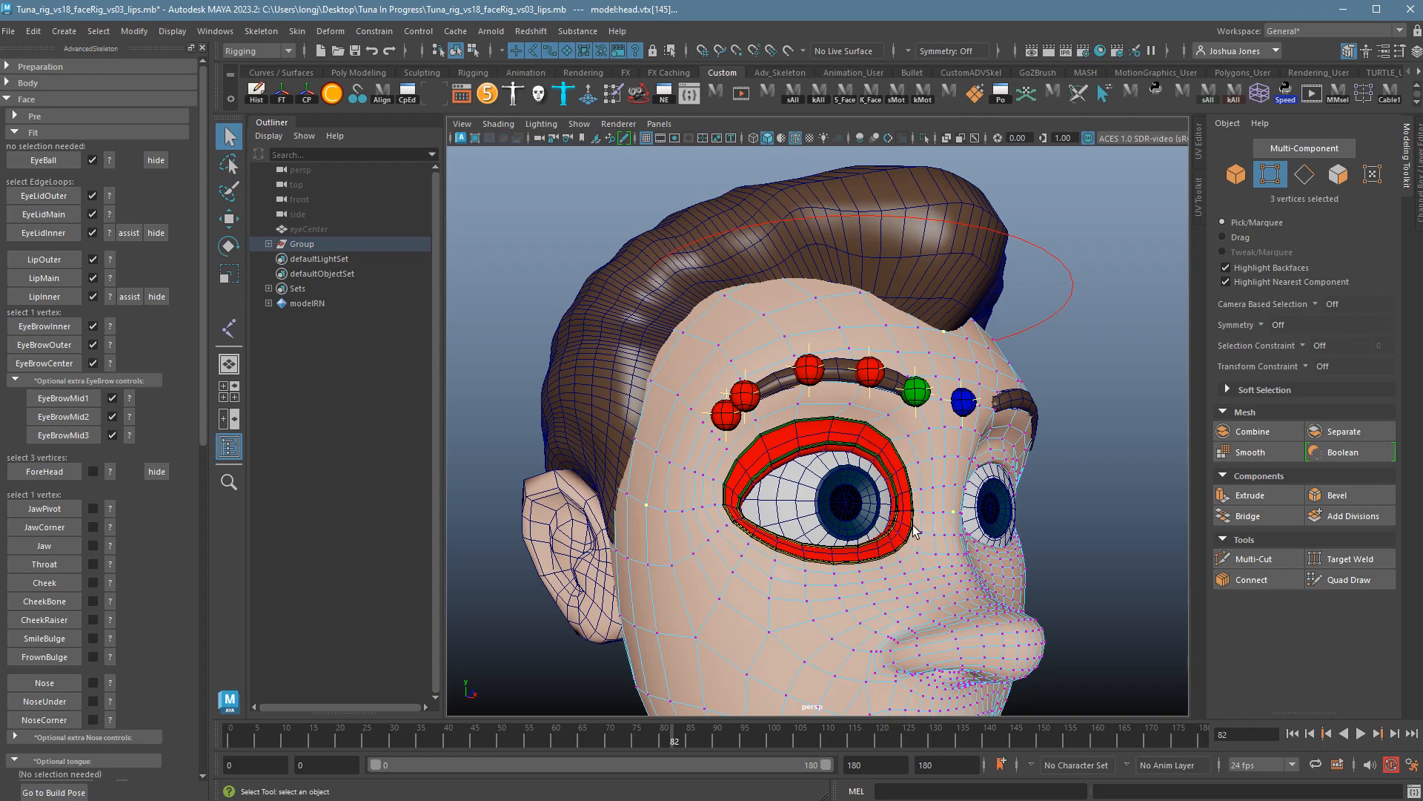
pyautogui.moveTo(909, 535)
pyautogui.keyDown('alt'); pyautogui.mouseDown(button='right')
pyautogui.moveTo(1071, 590)
pyautogui.moveTo(908, 561)
pyautogui.mouseUp(button='right'); pyautogui.keyUp('alt')
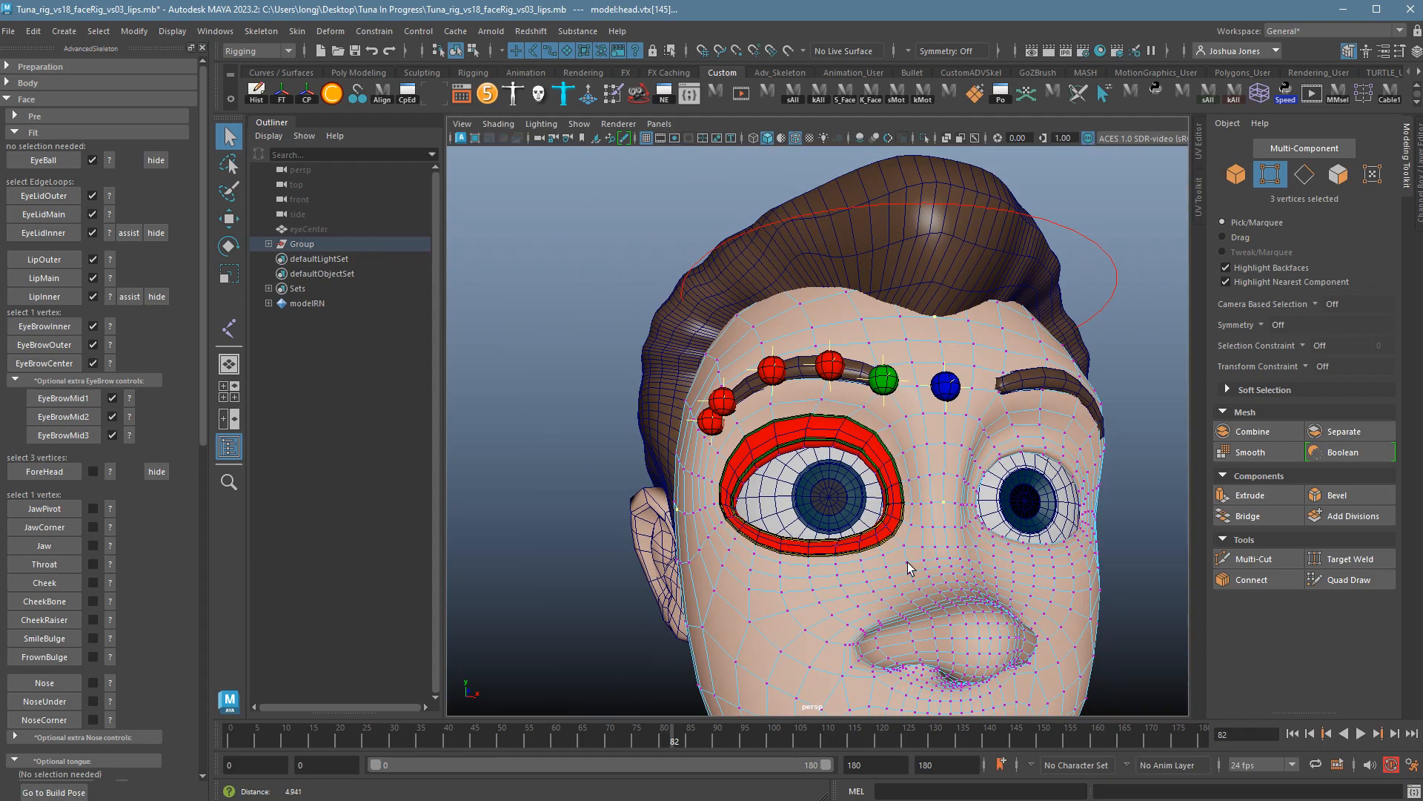
pyautogui.keyDown('alt'); pyautogui.moveTo(908, 561); pyautogui.dragTo(925, 571); pyautogui.keyUp('alt')
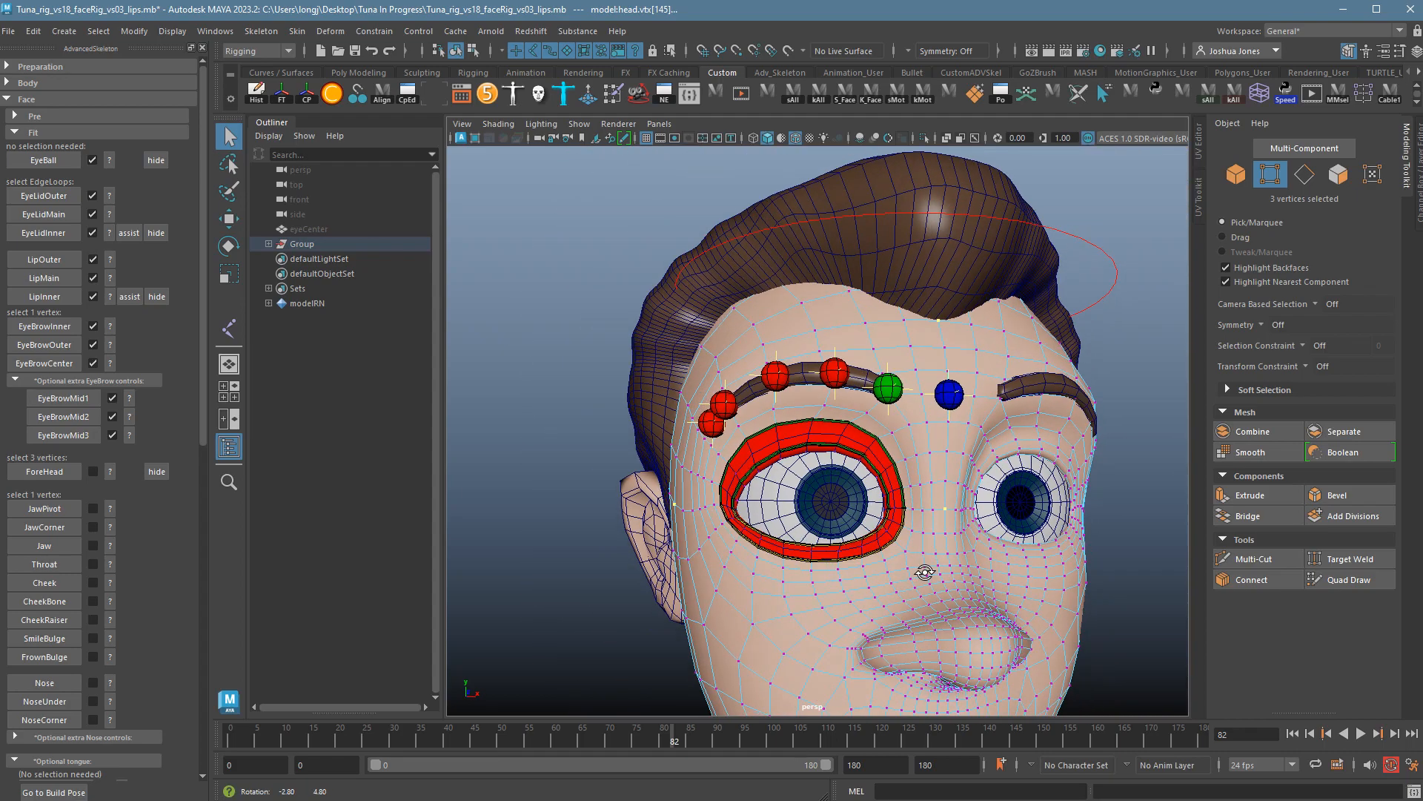
pyautogui.click(48, 478)
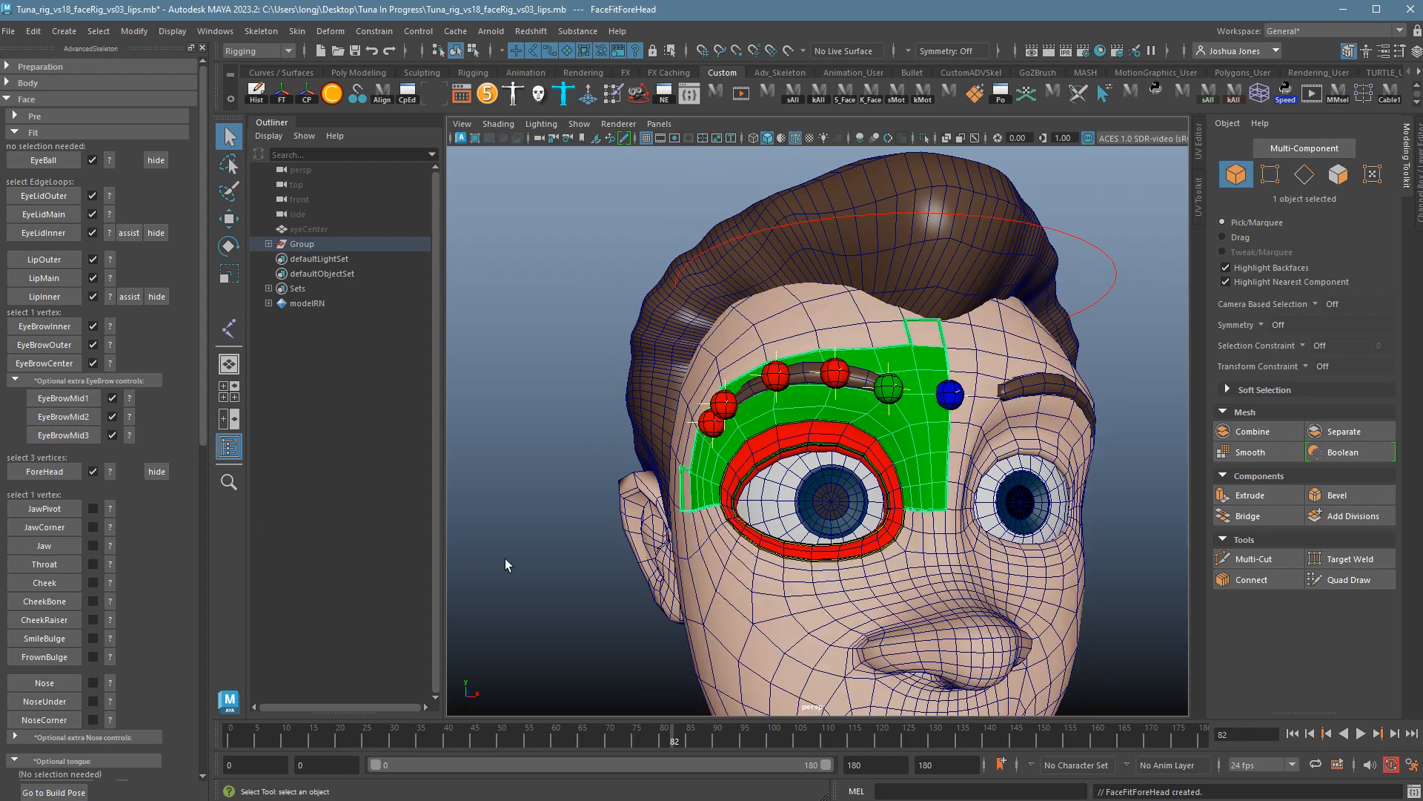
# Uncheck ForeHead and confirm OK to remove the green forehead patch, then reselect the head.
pyautogui.keyDown('alt'); pyautogui.moveTo(532, 559); pyautogui.dragTo(742, 504); pyautogui.keyUp('alt')
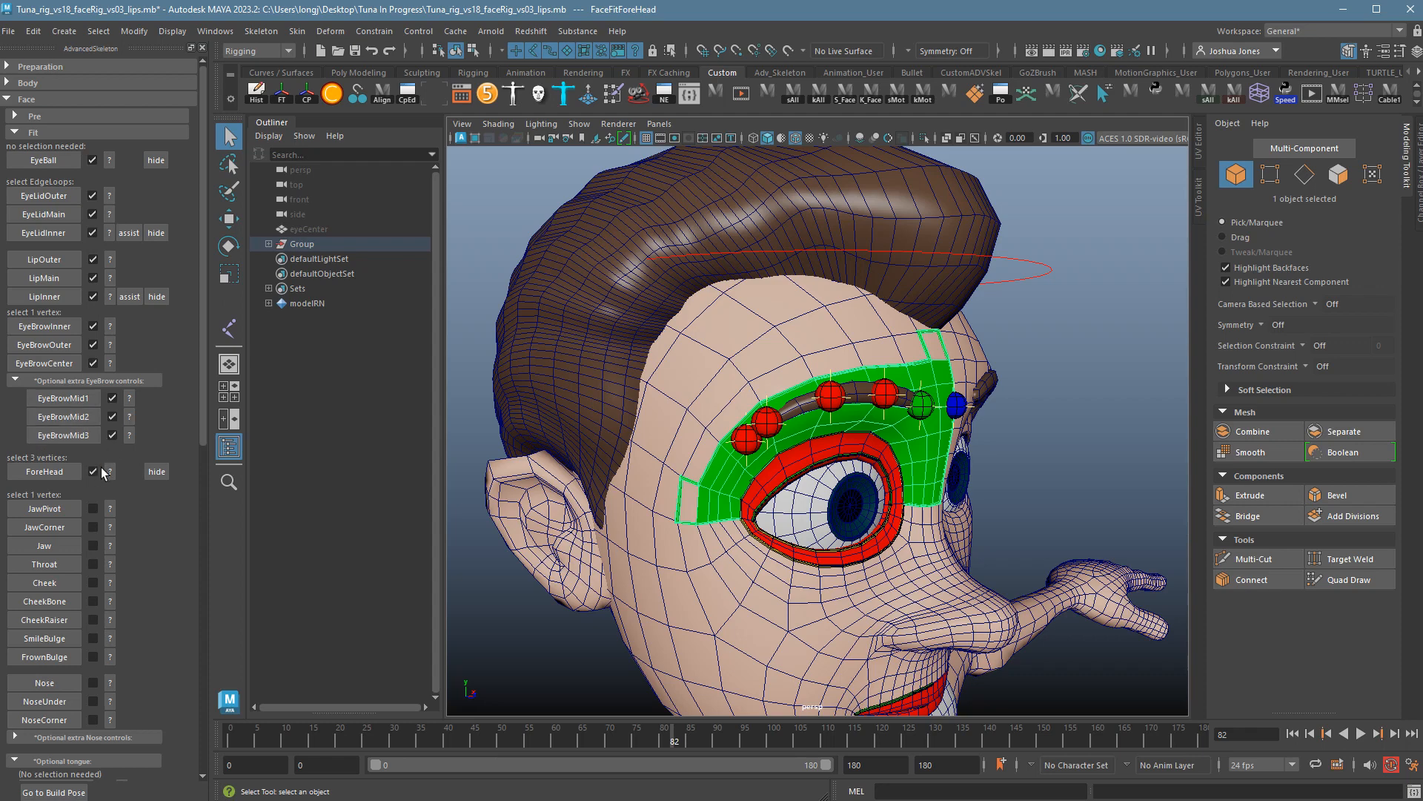
pyautogui.click(92, 472)
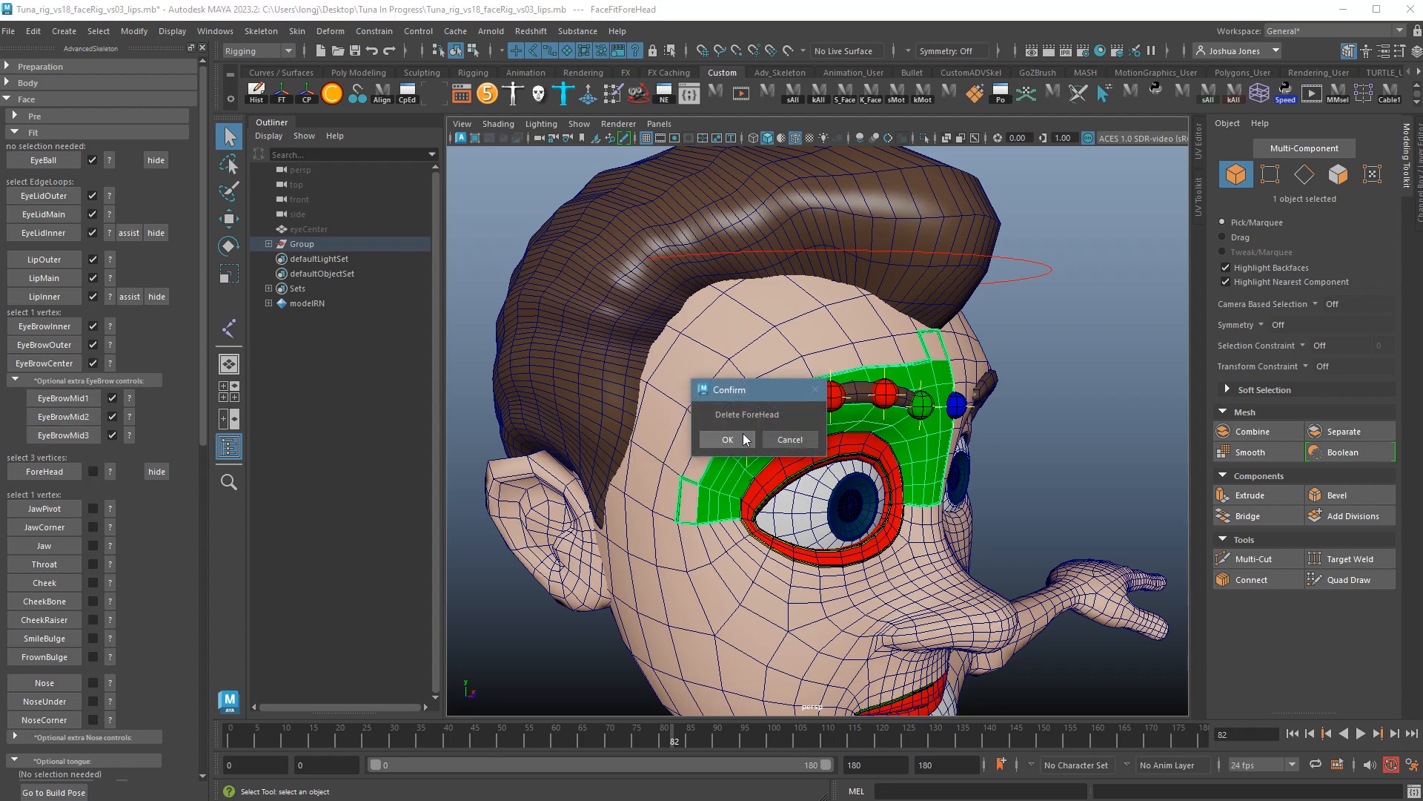
pyautogui.click(728, 442)
pyautogui.click(803, 379)
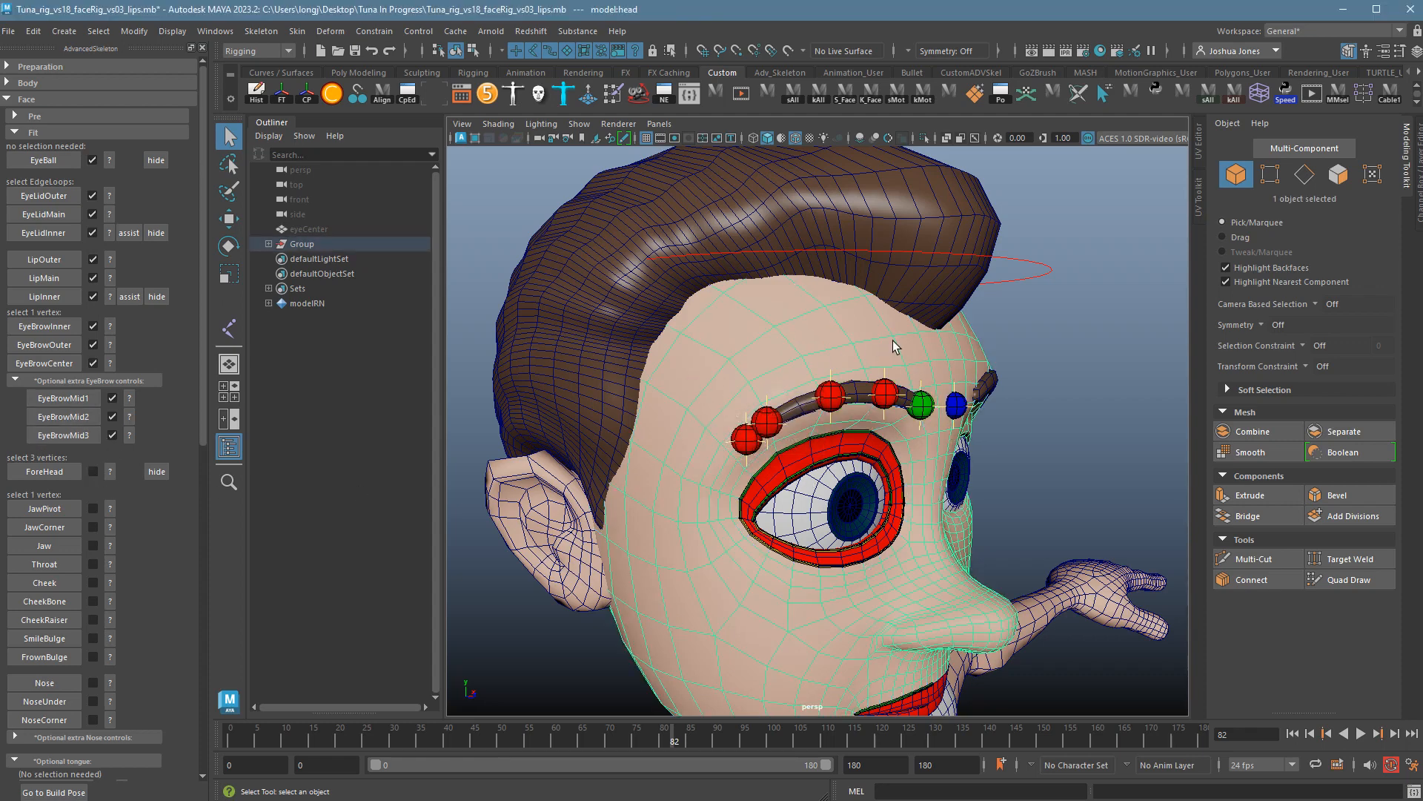
# Put the head in vertex mode and pick a forehead vertex, using wireframe to see through.
pyautogui.press('4')
pyautogui.press('5')
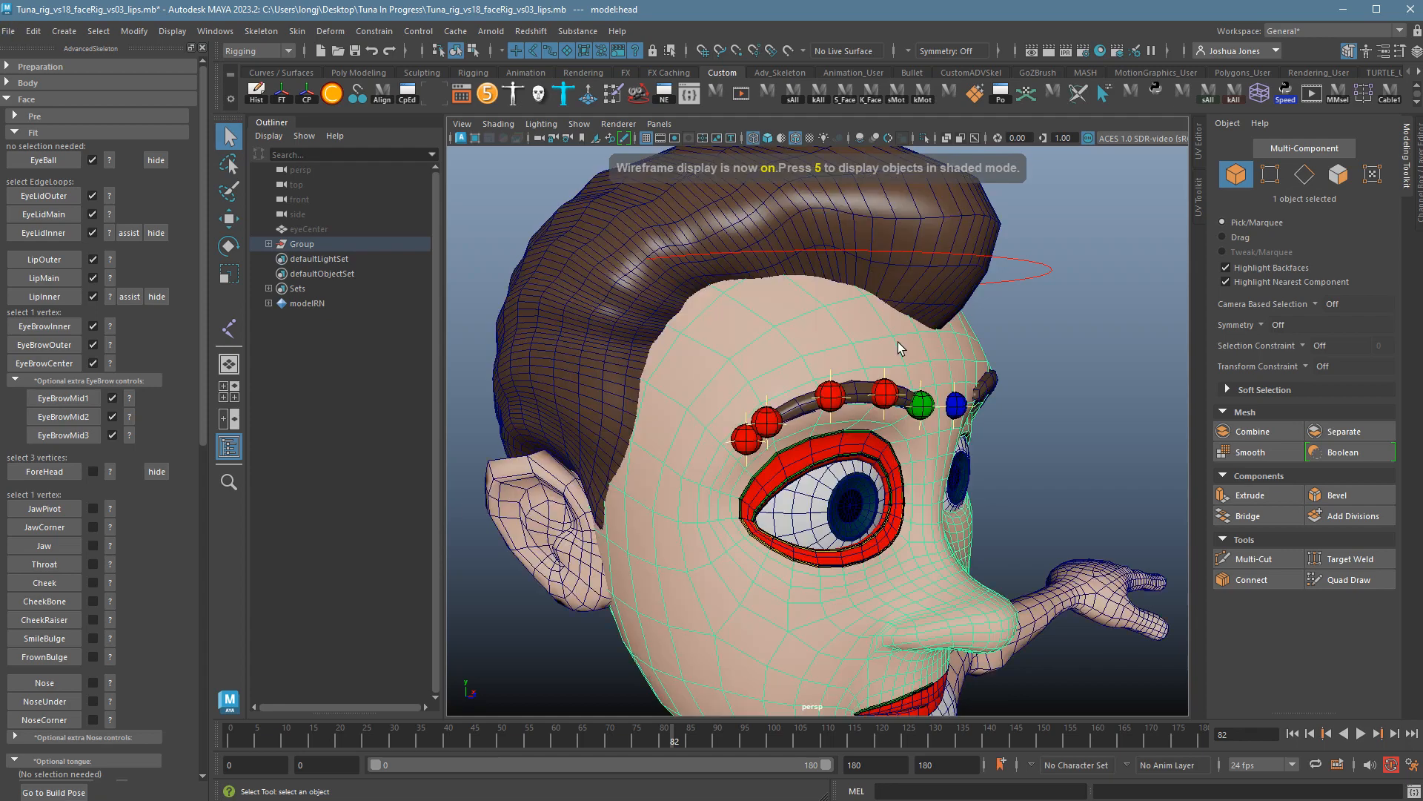
pyautogui.keyDown('alt'); pyautogui.moveTo(898, 348); pyautogui.dragTo(961, 356, button='right'); pyautogui.keyUp('alt')
pyautogui.moveTo(961, 356)
pyautogui.keyDown('alt'); pyautogui.mouseDown()
pyautogui.moveTo(963, 371)
pyautogui.moveTo(991, 371)
pyautogui.moveTo(980, 361)
pyautogui.mouseUp(); pyautogui.keyUp('alt')
pyautogui.moveTo(980, 361); pyautogui.dragTo(947, 357, button='right')
pyautogui.click(982, 344)
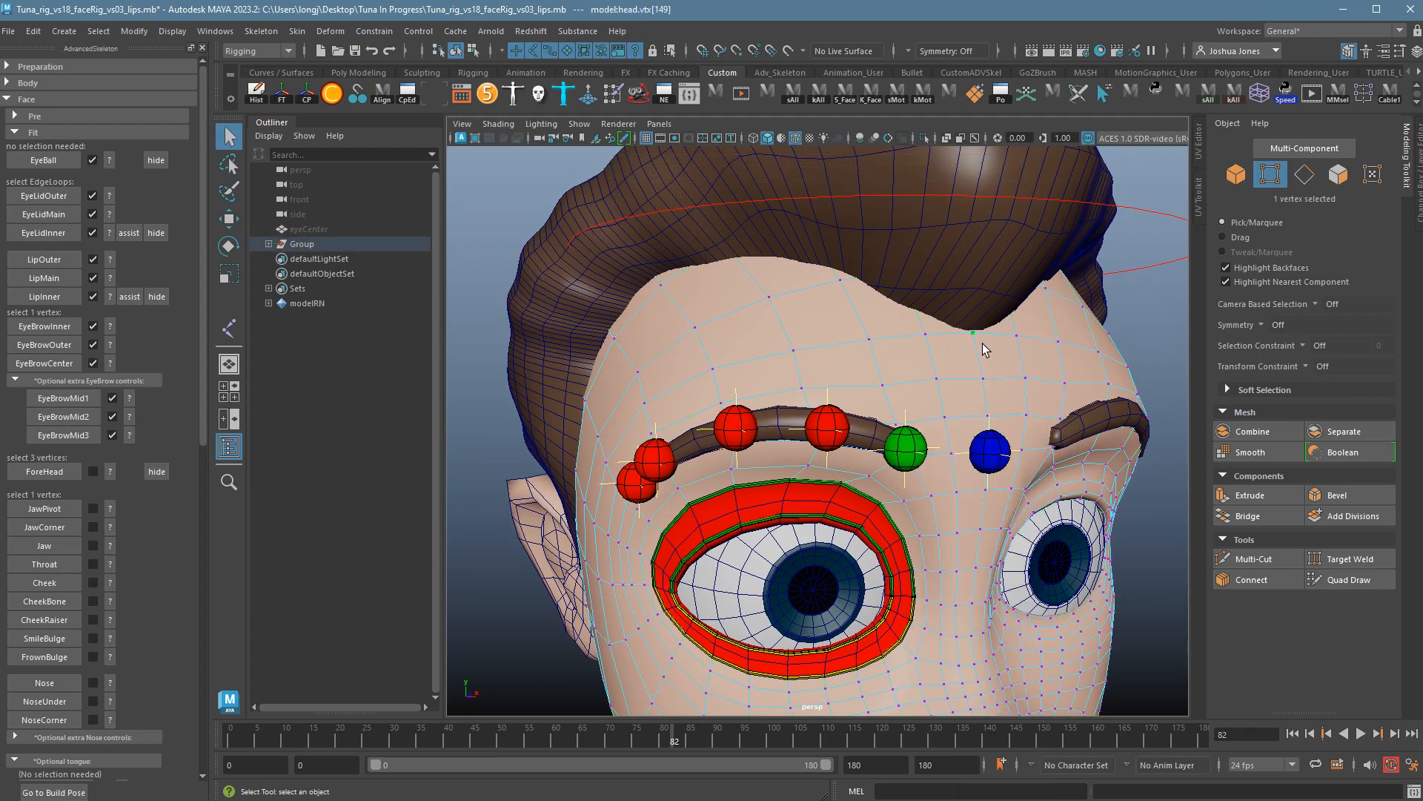
pyautogui.press('4')
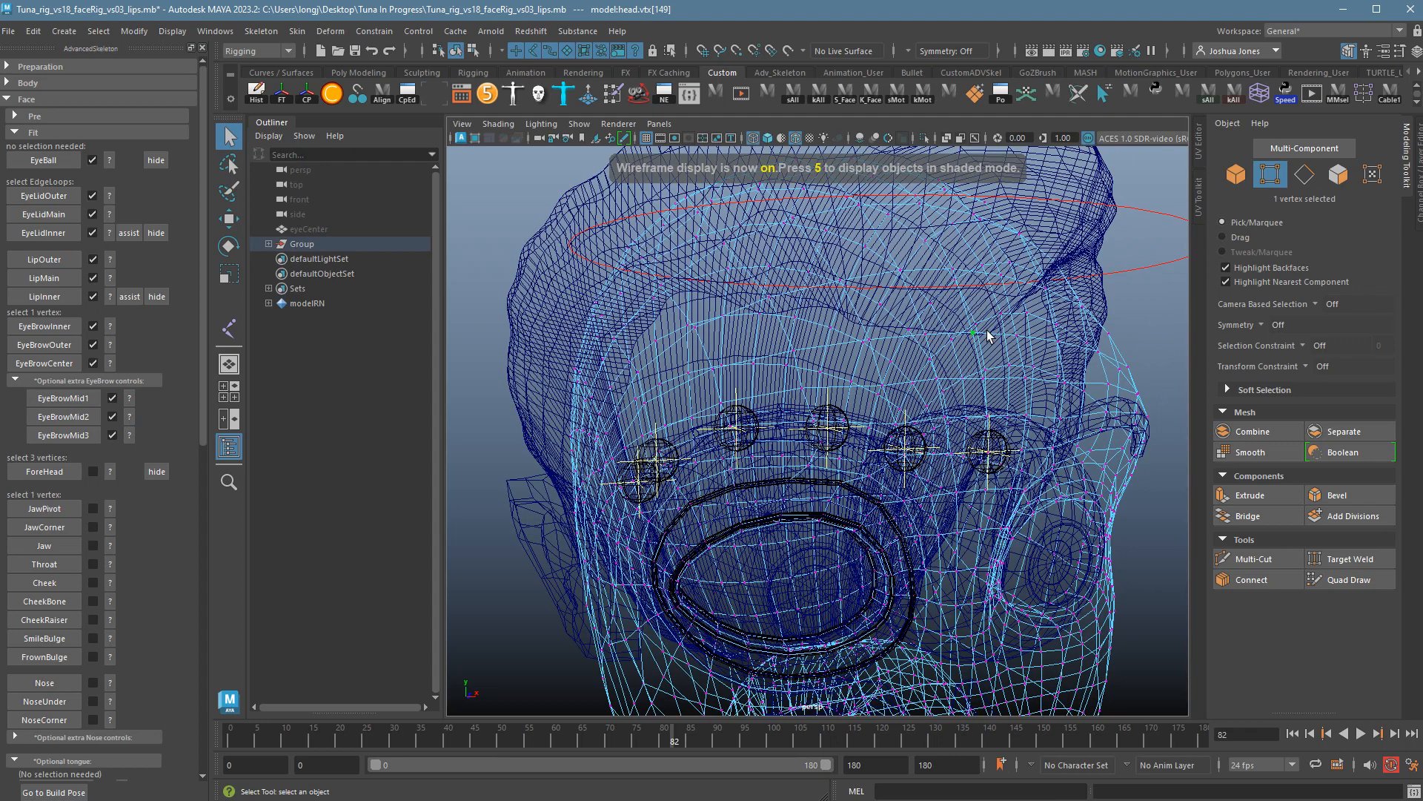
pyautogui.click(986, 336)
pyautogui.press('5')
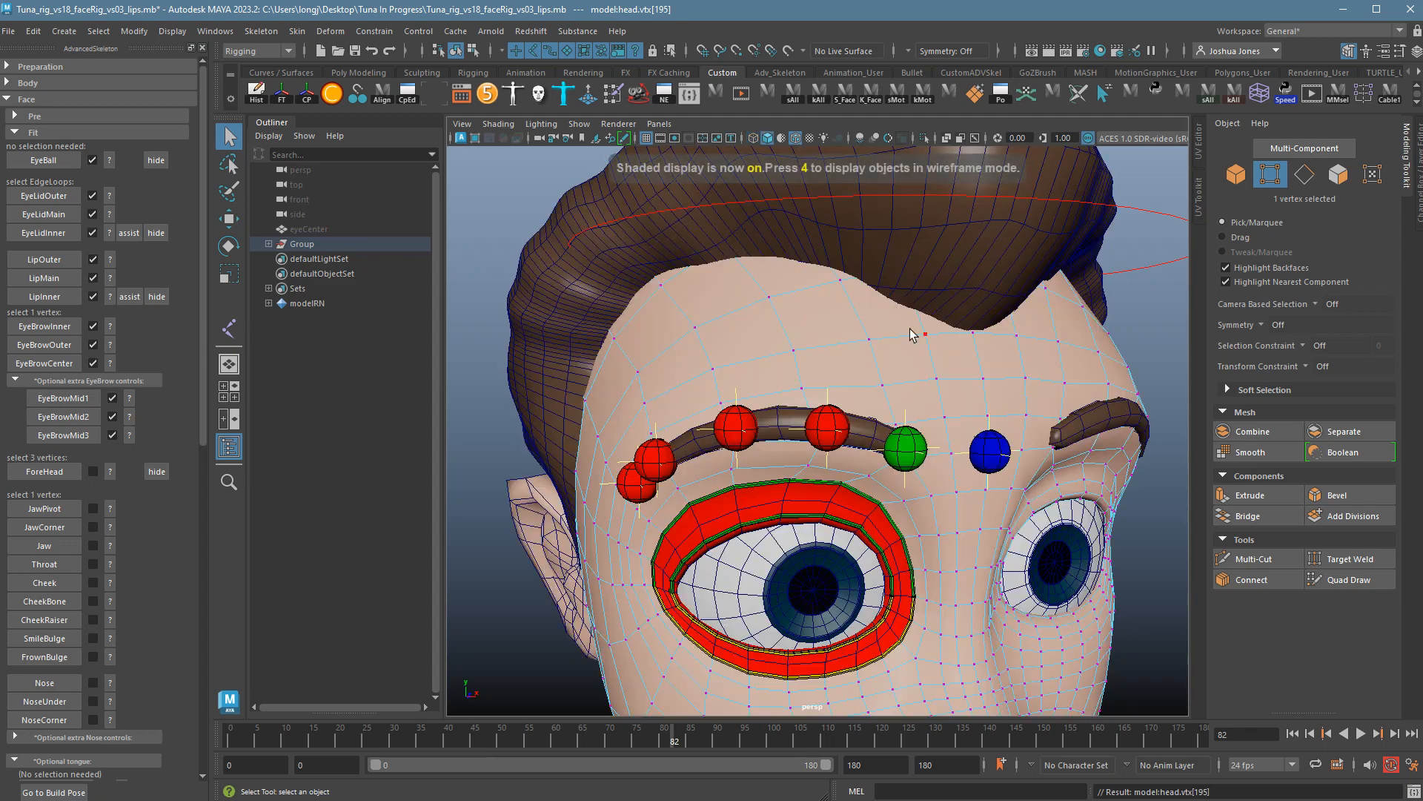
# Add a vertex beside the eye and one near the nose bridge, then create the ForeHead fit.
pyautogui.moveTo(860, 356)
pyautogui.keyDown('alt'); pyautogui.mouseDown()
pyautogui.moveTo(807, 401)
pyautogui.moveTo(820, 430)
pyautogui.mouseUp(); pyautogui.keyUp('alt')
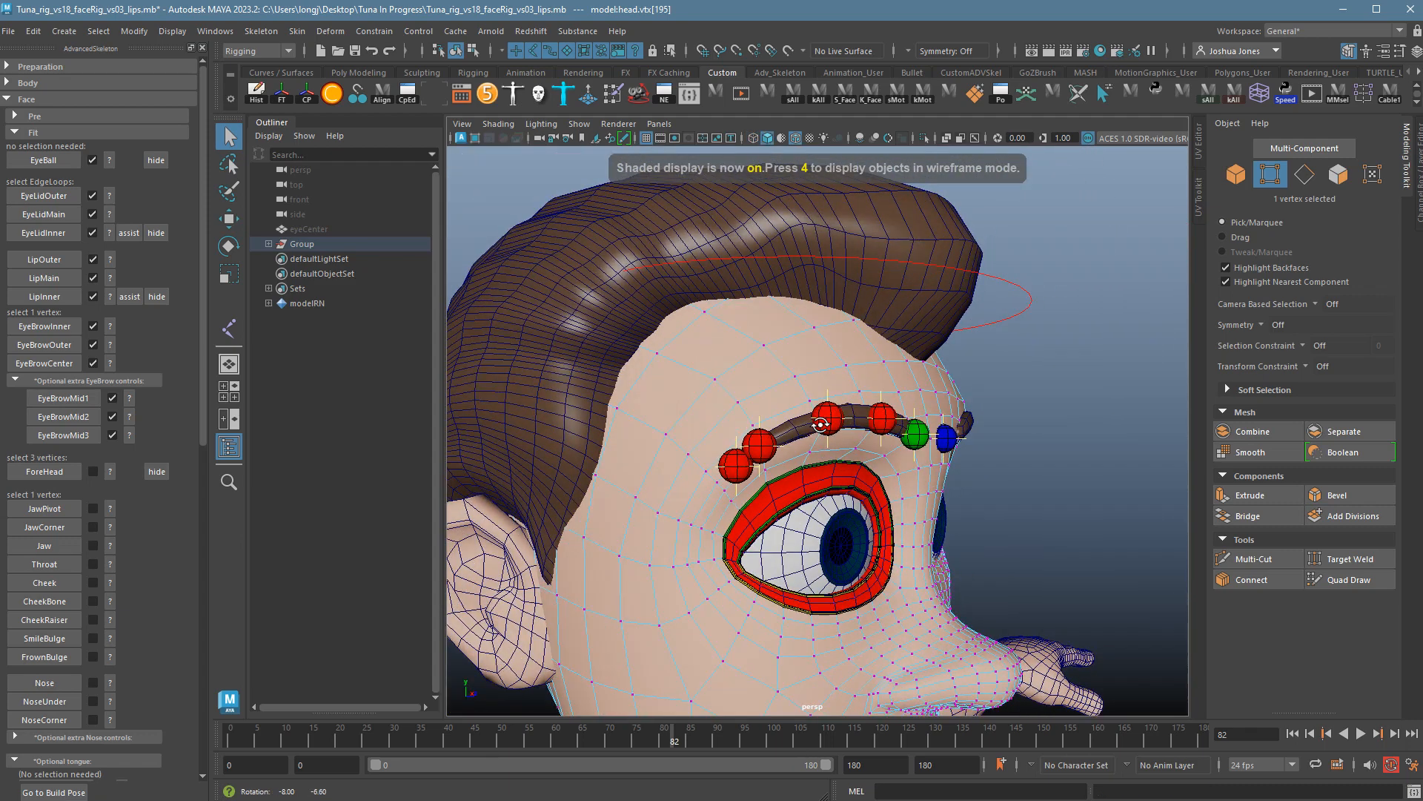
pyautogui.keyDown('shift'); pyautogui.click(629, 568); pyautogui.keyUp('shift')
pyautogui.keyDown('alt'); pyautogui.moveTo(631, 571); pyautogui.dragTo(938, 590); pyautogui.keyUp('alt')
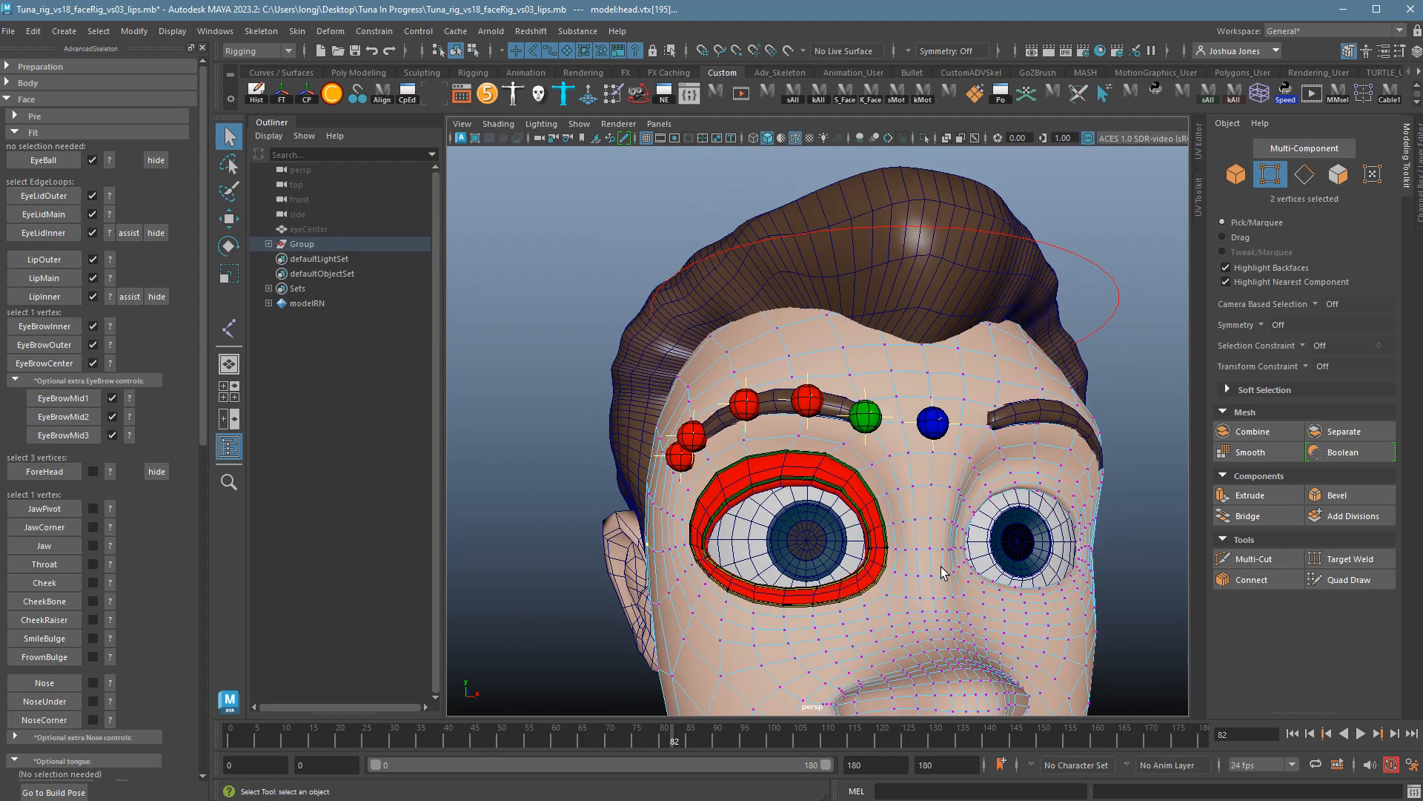
pyautogui.keyDown('shift'); pyautogui.click(956, 539); pyautogui.keyUp('shift')
pyautogui.click(79, 478)
# Orbit around the head to inspect the new forehead surface from side and front.
pyautogui.keyDown('alt'); pyautogui.moveTo(606, 490); pyautogui.dragTo(622, 508); pyautogui.keyUp('alt')
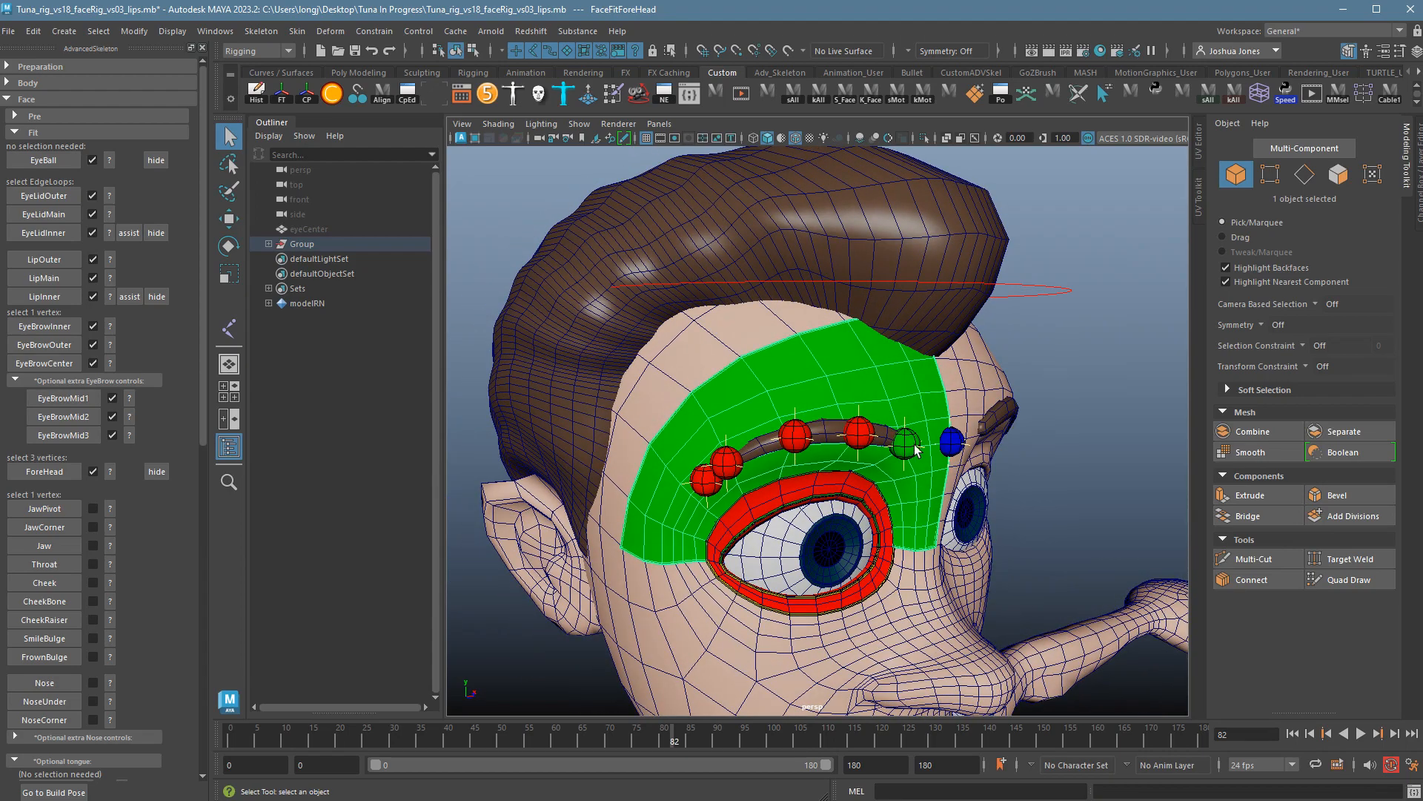
pyautogui.keyDown('alt'); pyautogui.moveTo(916, 450); pyautogui.dragTo(667, 548); pyautogui.keyUp('alt')
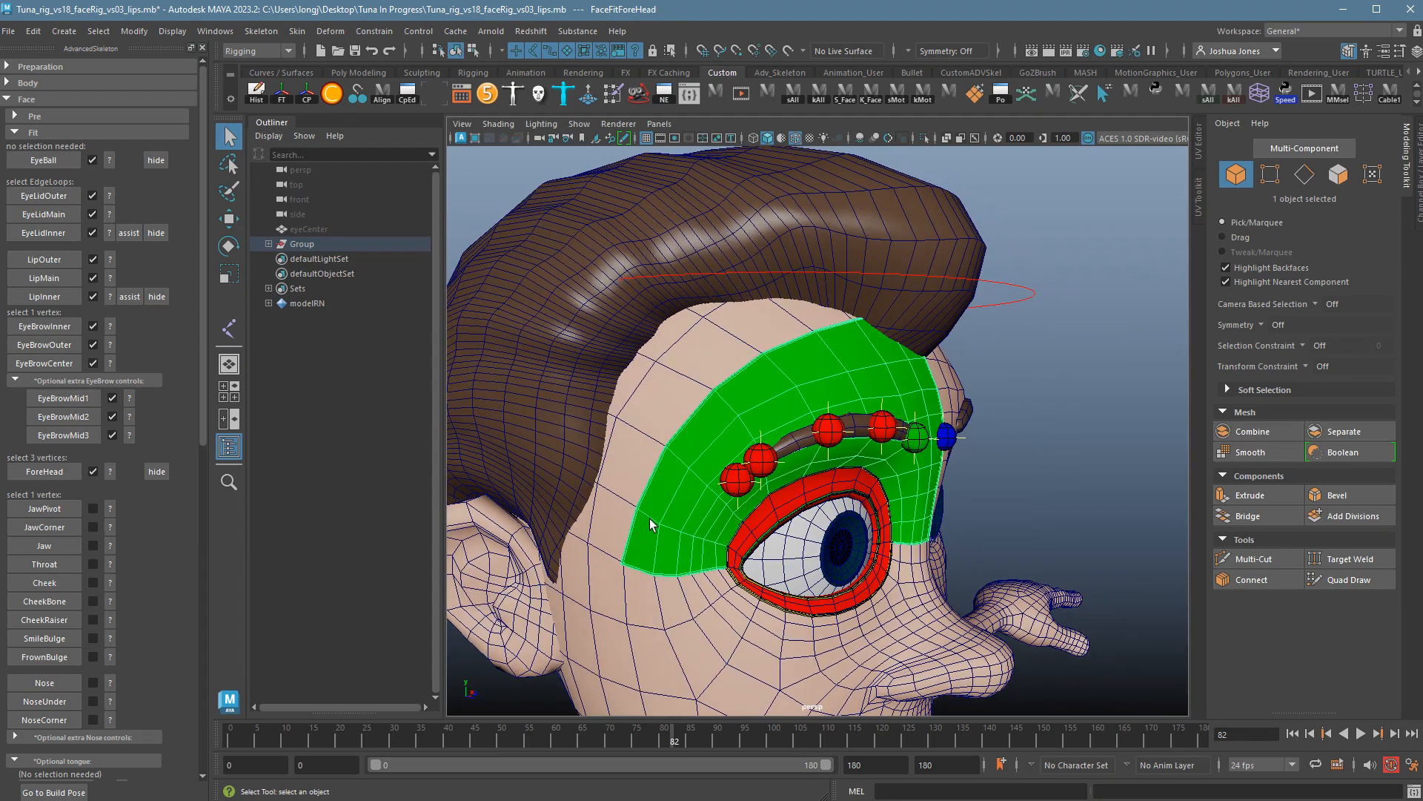
pyautogui.moveTo(929, 330)
pyautogui.keyDown('alt'); pyautogui.mouseDown()
pyautogui.moveTo(861, 356)
pyautogui.moveTo(903, 333)
pyautogui.mouseUp(); pyautogui.keyUp('alt')
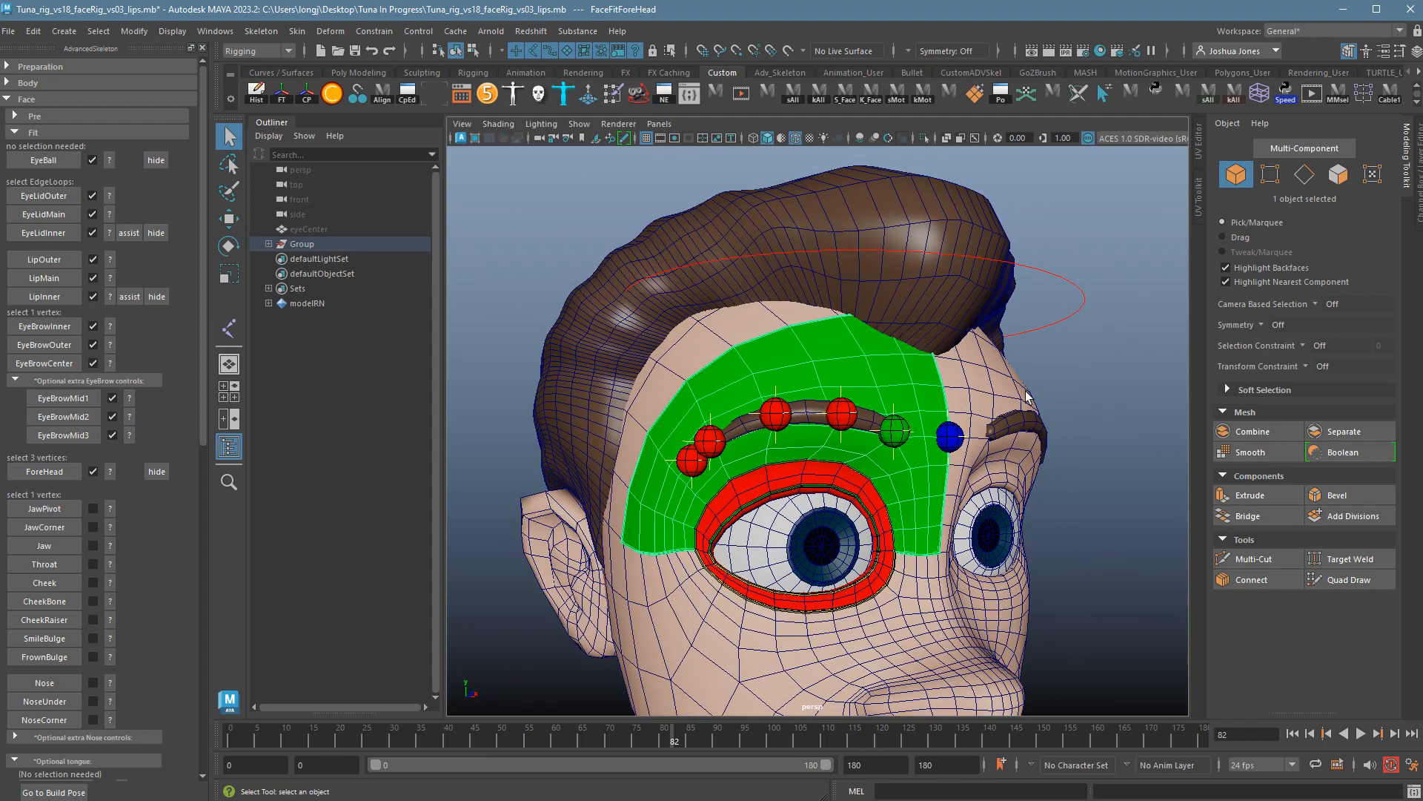
pyautogui.keyDown('alt'); pyautogui.moveTo(1027, 398); pyautogui.dragTo(785, 363, button='right'); pyautogui.keyUp('alt')
pyautogui.keyDown('alt'); pyautogui.moveTo(784, 363); pyautogui.dragTo(925, 374); pyautogui.keyUp('alt')
pyautogui.keyDown('alt'); pyautogui.moveTo(810, 364); pyautogui.dragTo(1057, 448, button='right'); pyautogui.keyUp('alt')
pyautogui.keyDown('alt'); pyautogui.moveTo(1057, 447); pyautogui.dragTo(994, 443); pyautogui.keyUp('alt')
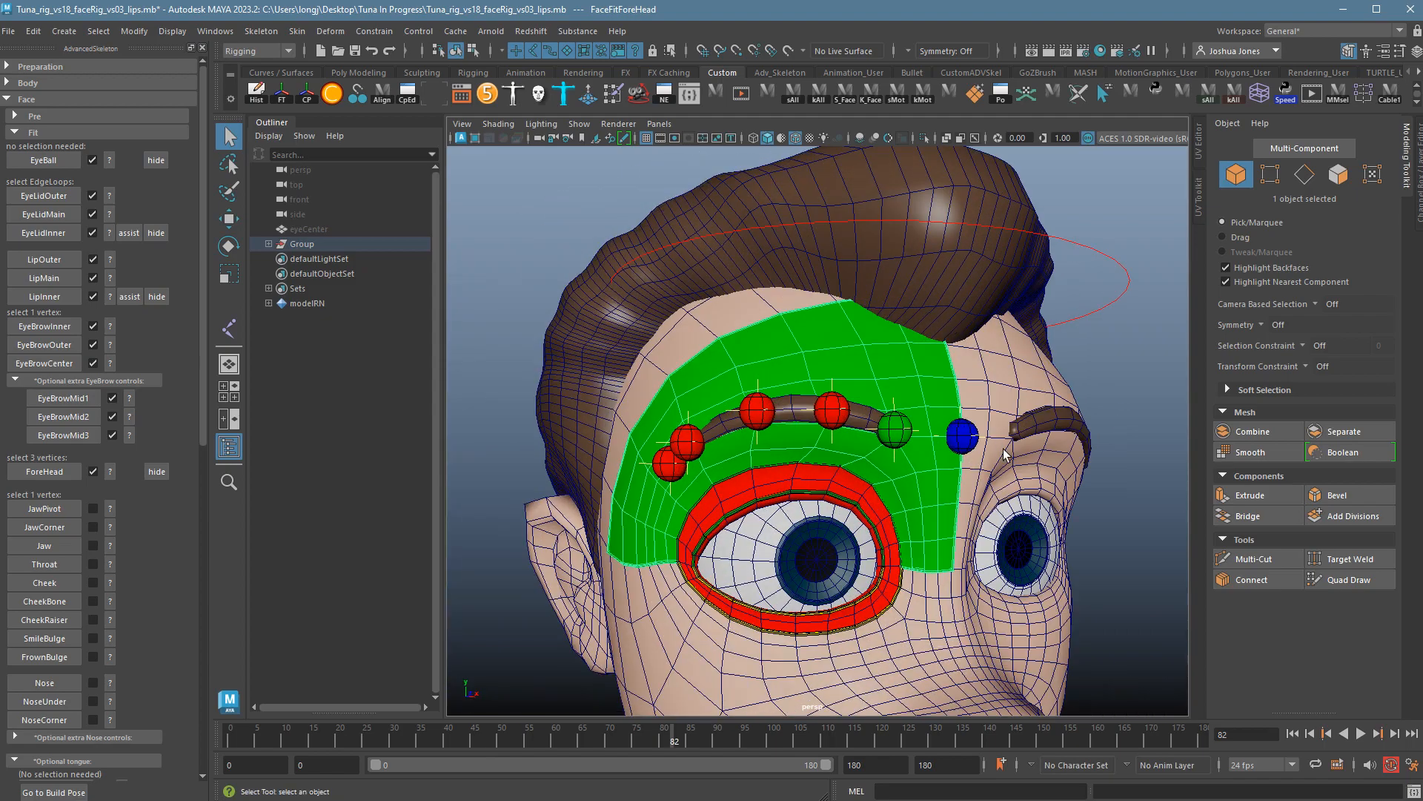
pyautogui.keyDown('alt'); pyautogui.moveTo(1012, 449); pyautogui.dragTo(908, 496, button='right'); pyautogui.keyUp('alt')
pyautogui.keyDown('alt'); pyautogui.moveTo(908, 508); pyautogui.dragTo(908, 448, button='middle'); pyautogui.keyUp('alt')
pyautogui.keyDown('alt'); pyautogui.moveTo(906, 449); pyautogui.dragTo(672, 451, button='right'); pyautogui.keyUp('alt')
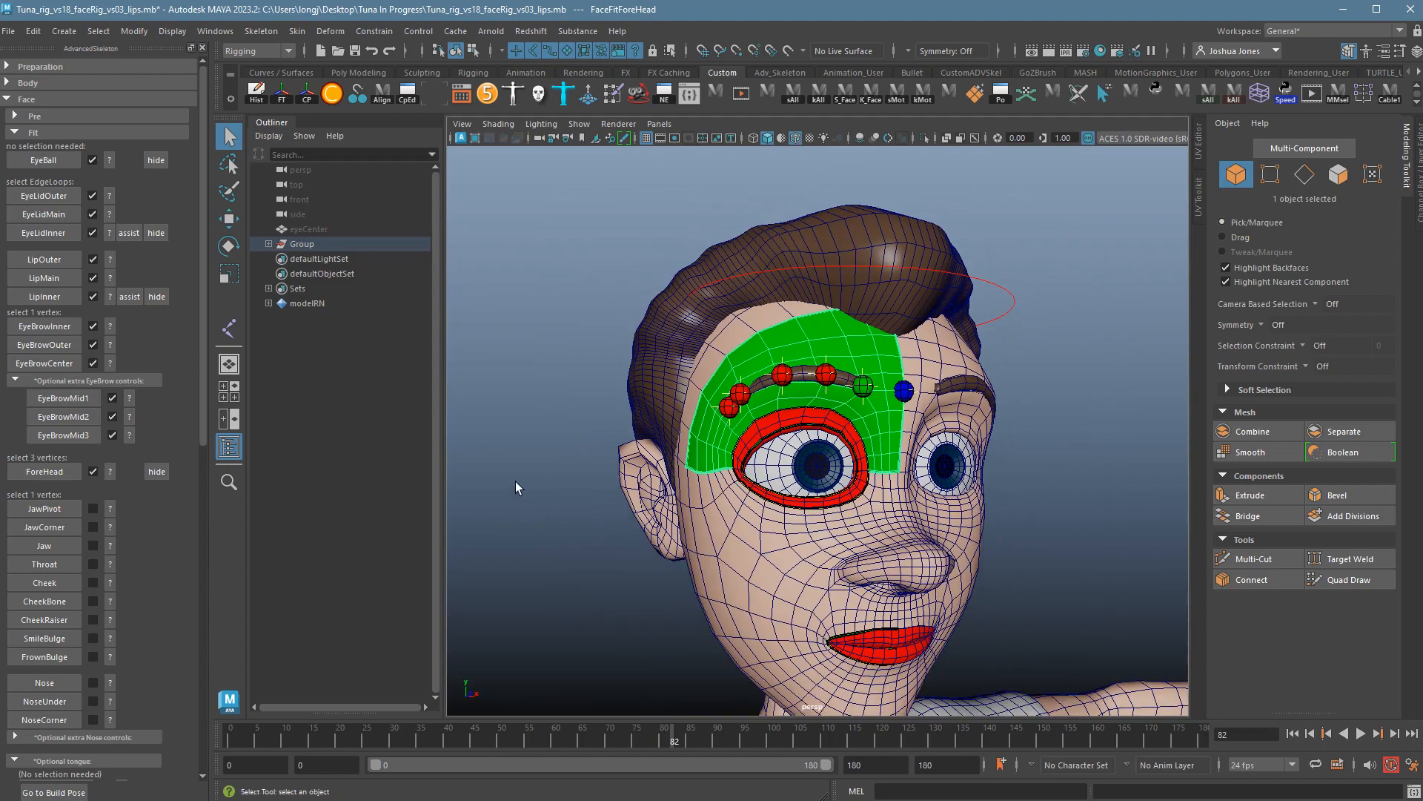
# Save the scene as Tuna_rig_vs18_faceRig_vs04_forehead.mb using Save Scene As.
pyautogui.click(9, 30)
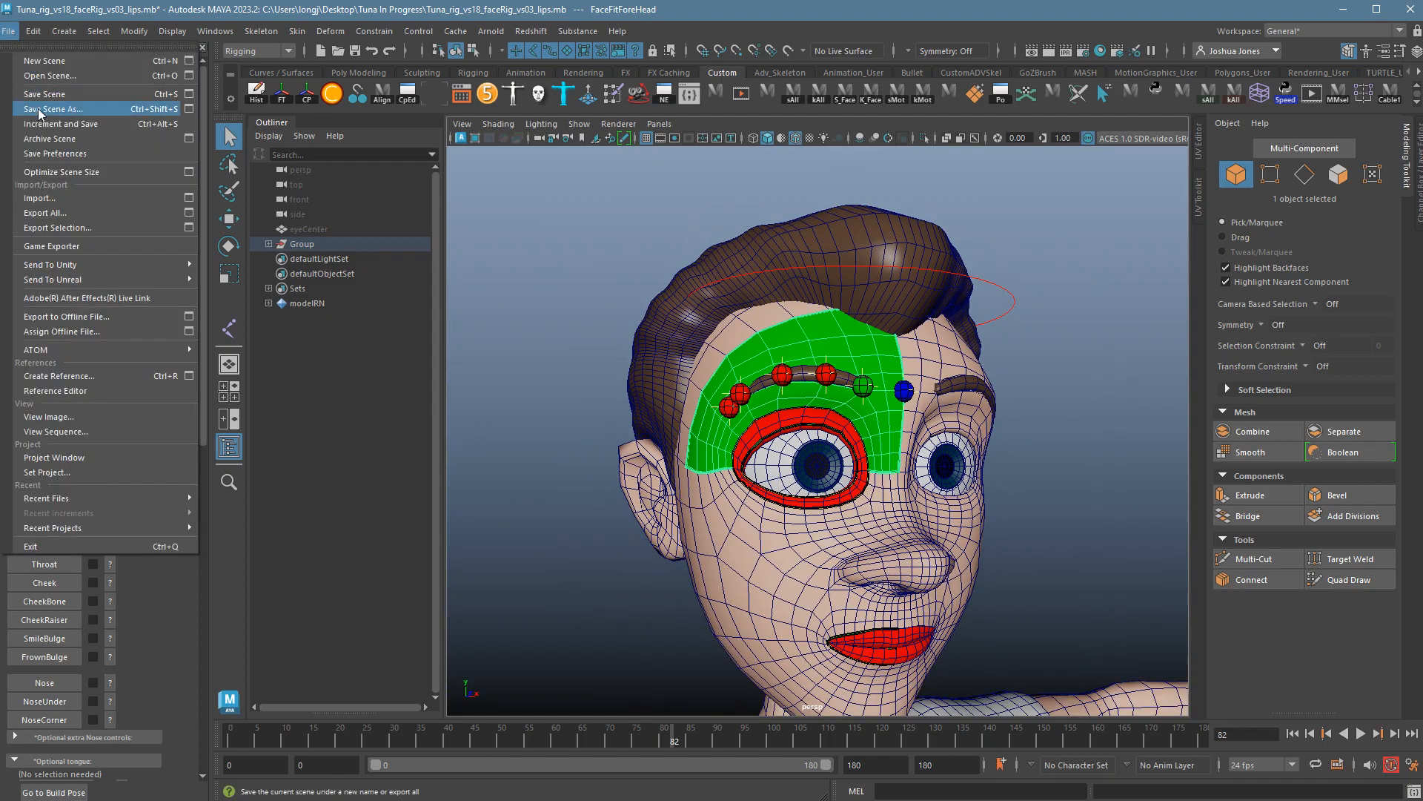
pyautogui.click(39, 111)
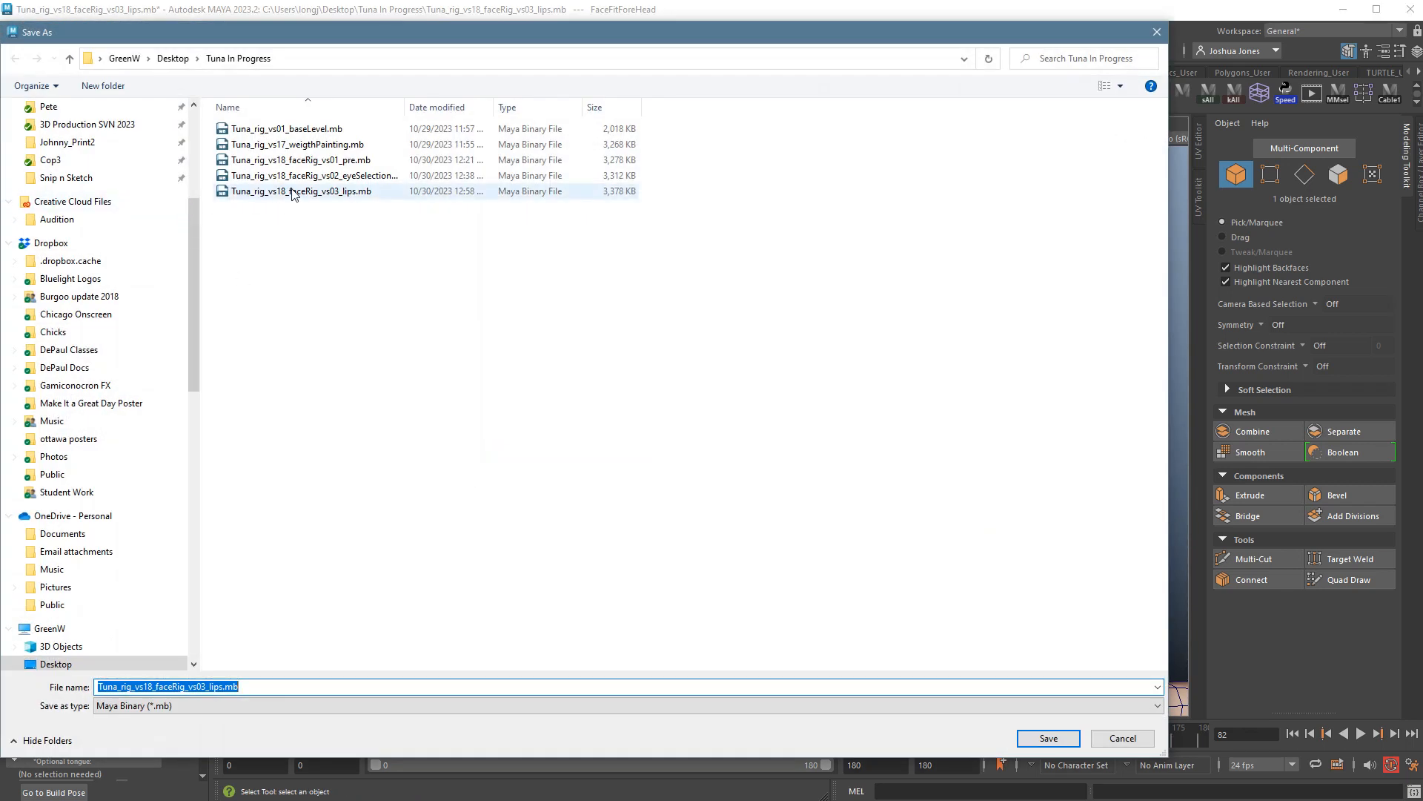
pyautogui.click(294, 191)
pyautogui.doubleClick(210, 688)
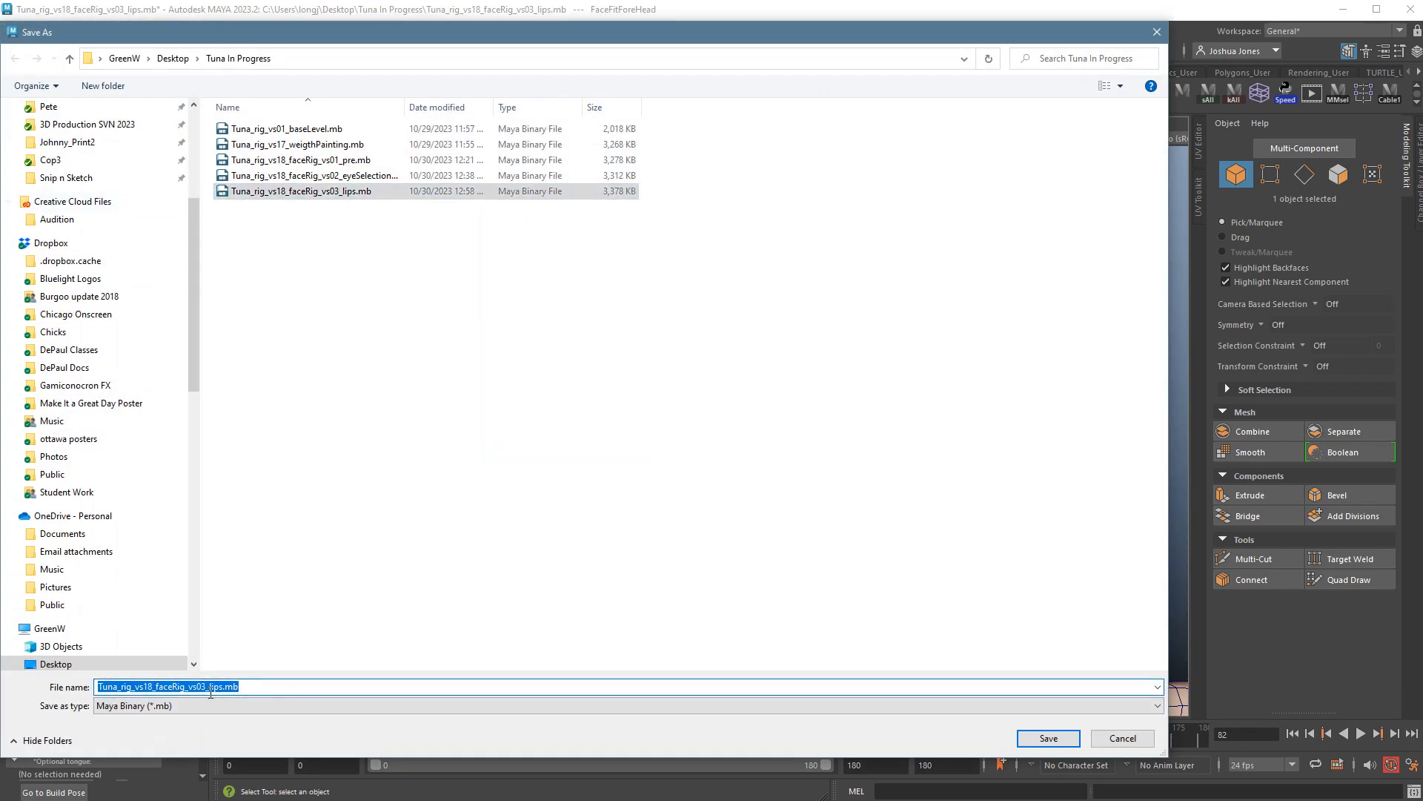
pyautogui.moveTo(210, 692); pyautogui.dragTo(221, 695)
pyautogui.click(208, 693)
pyautogui.write('4')
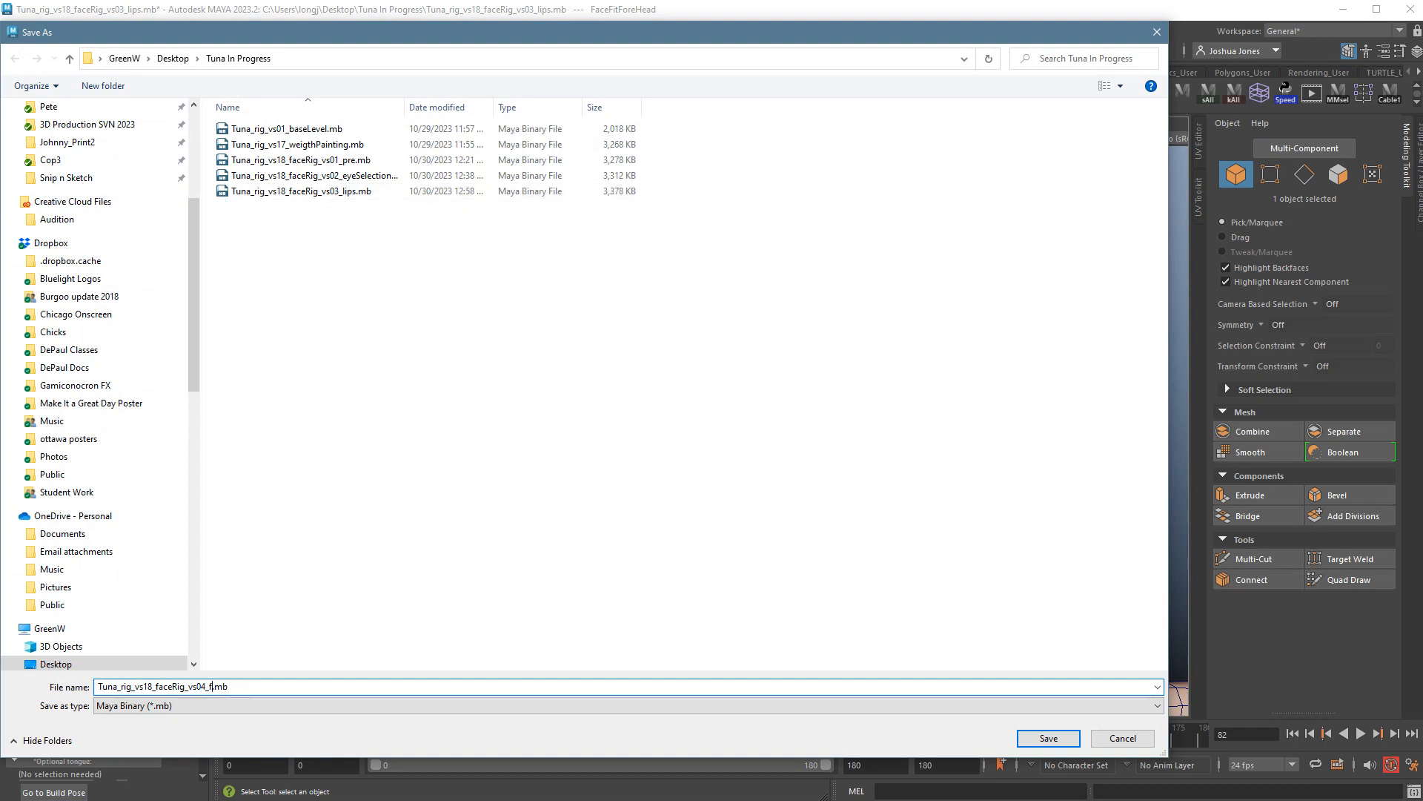
pyautogui.press('Return')
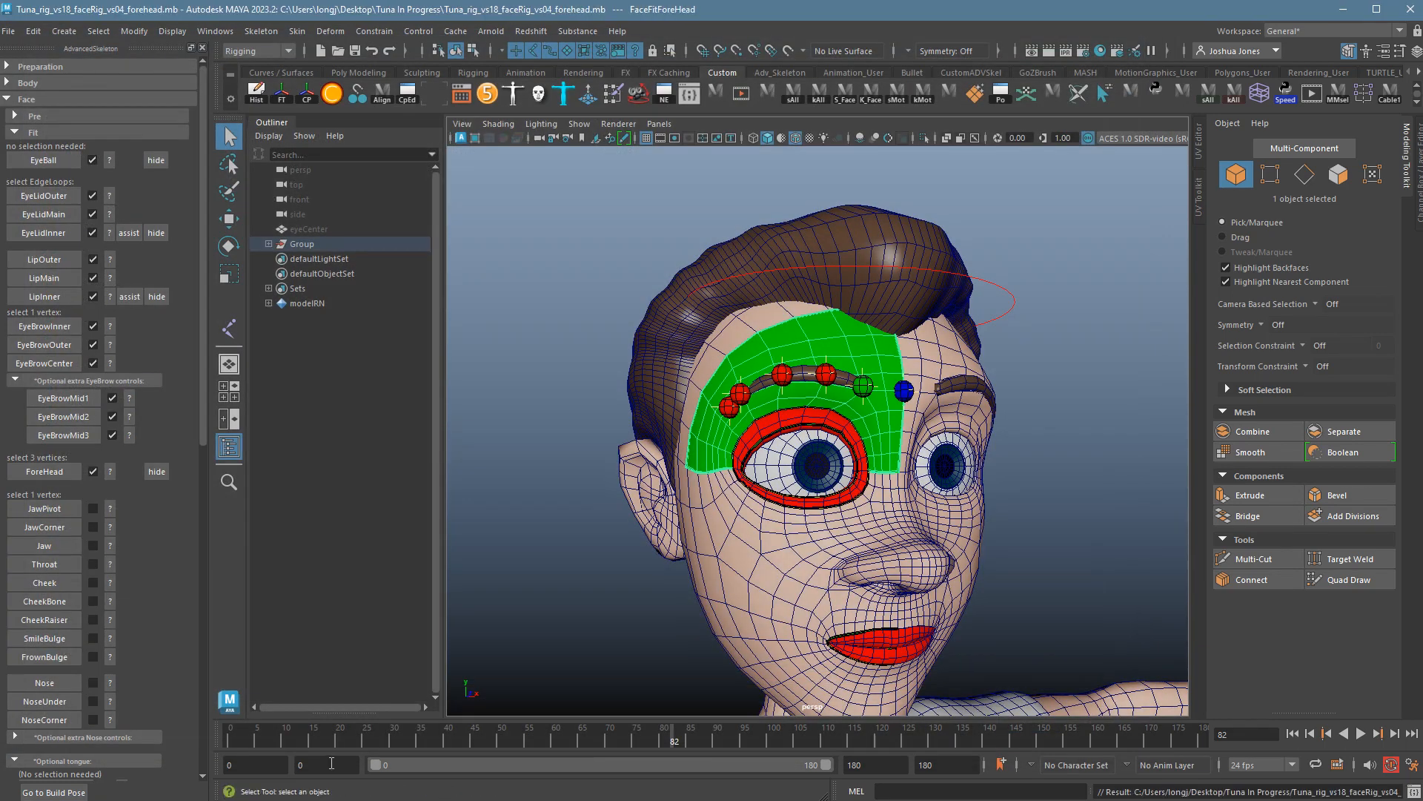
# Review the JawPivot placement guide.
pyautogui.keyDown('alt'); pyautogui.moveTo(1026, 486); pyautogui.dragTo(1039, 550); pyautogui.keyUp('alt')
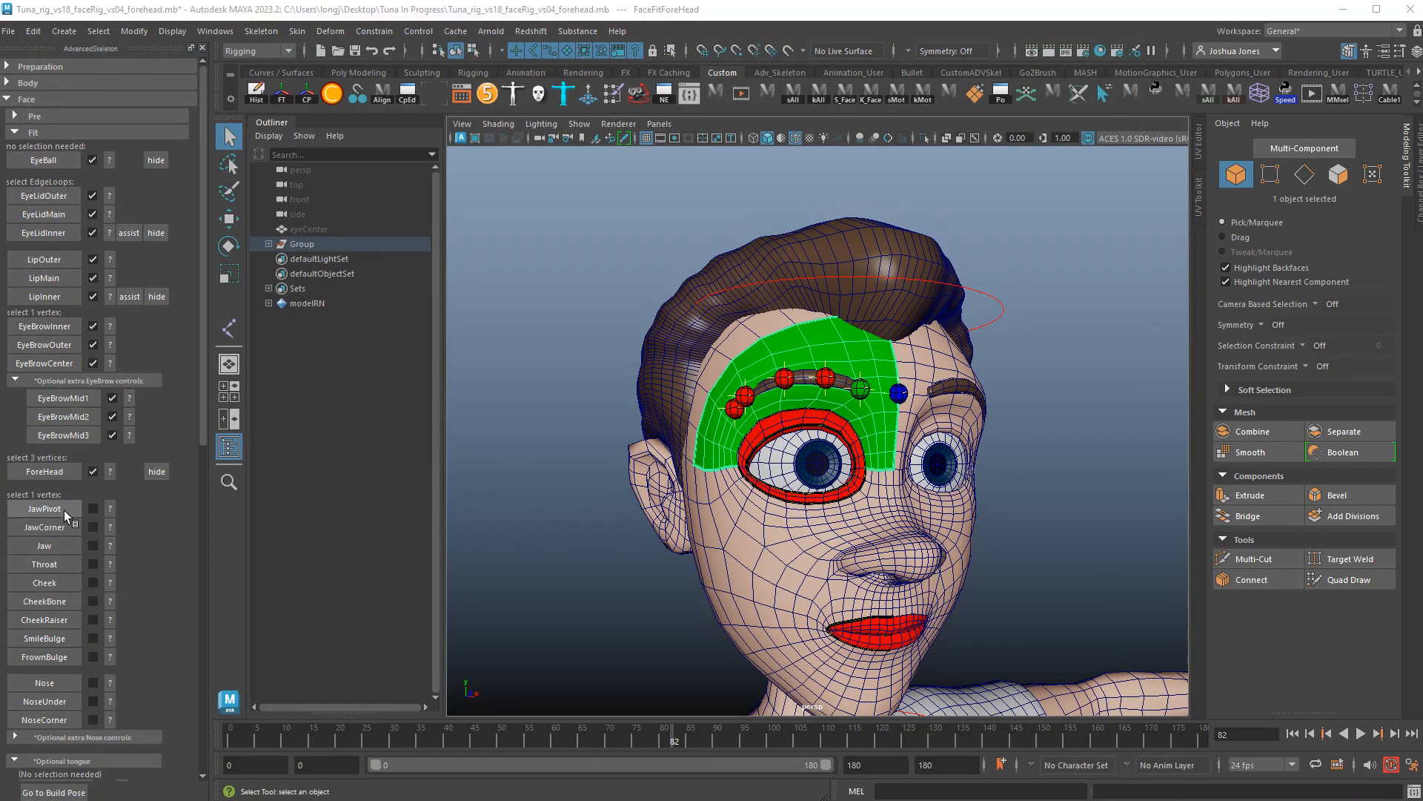
pyautogui.scroll(-2, 131, 528)
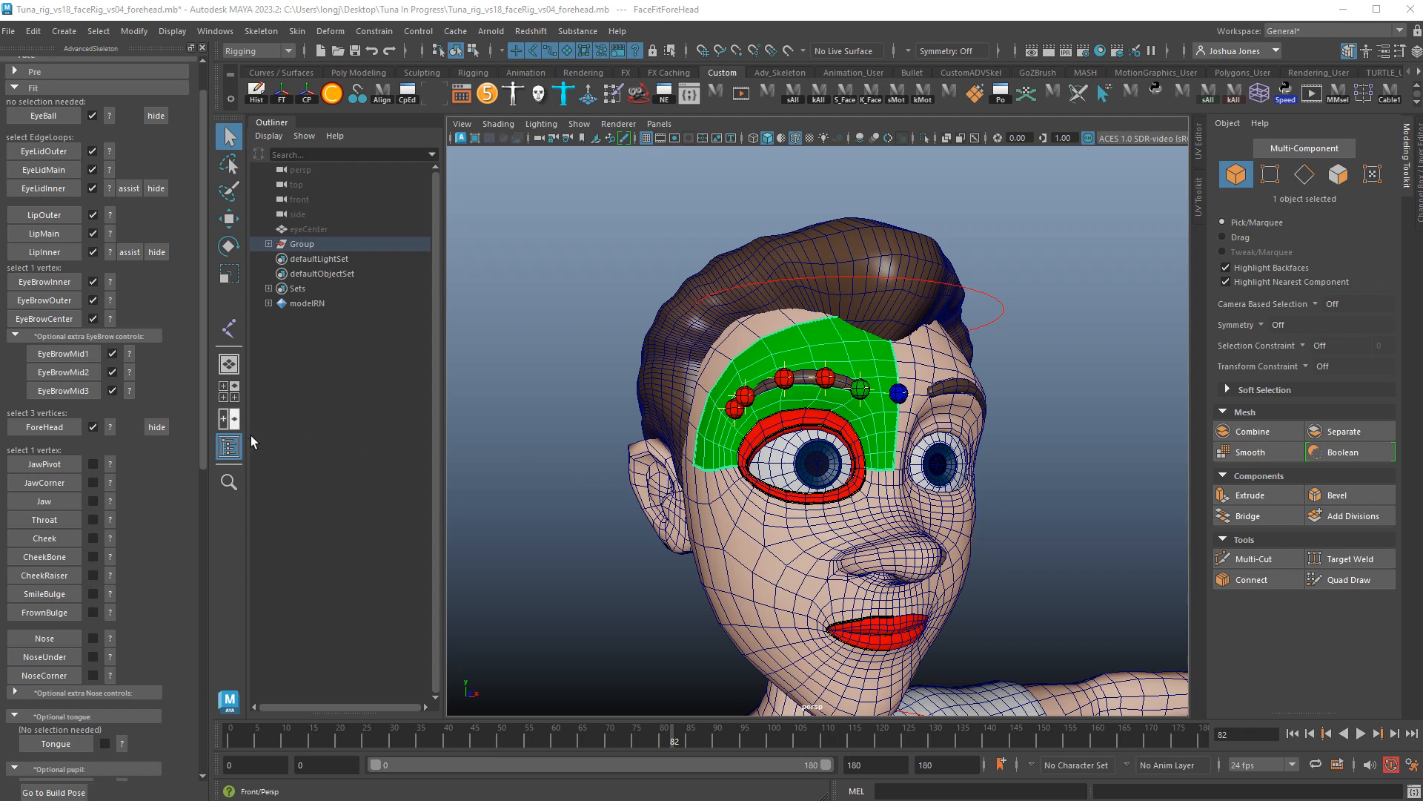
pyautogui.click(115, 468)
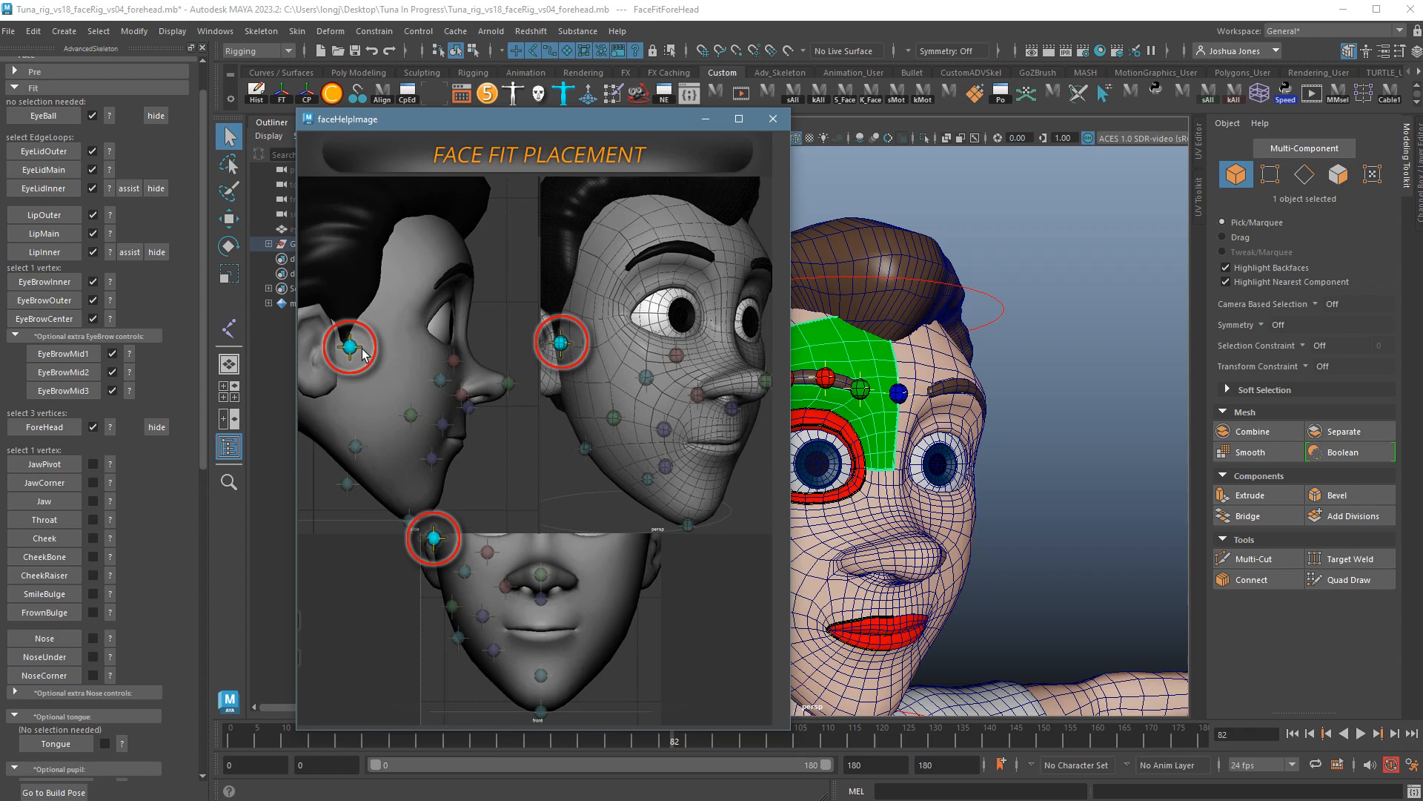
pyautogui.click(773, 119)
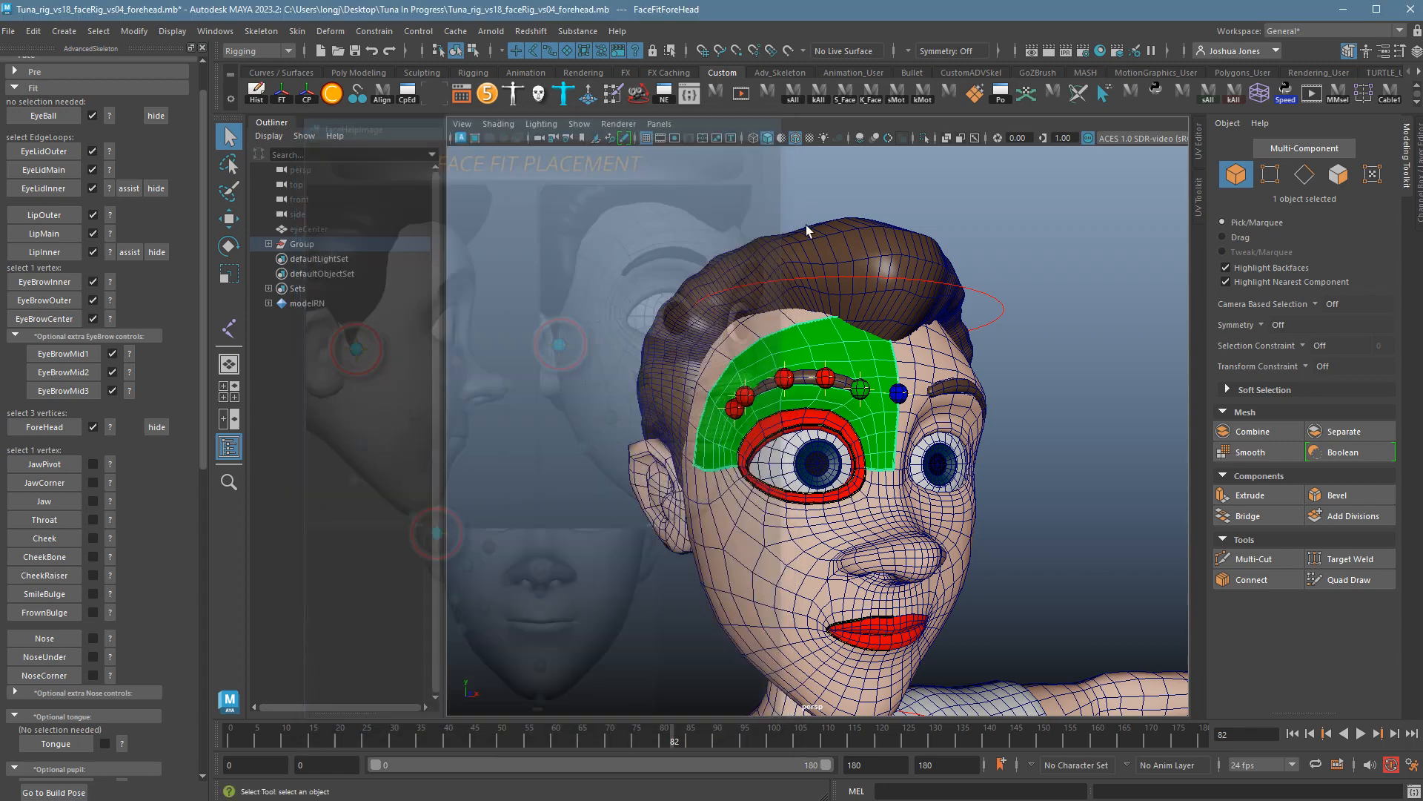
# In a side view, put the head in vertex mode and pick the vertex in front of the ear.
pyautogui.keyDown('alt'); pyautogui.moveTo(735, 467); pyautogui.dragTo(812, 488); pyautogui.keyUp('alt')
pyautogui.keyDown('alt'); pyautogui.moveTo(811, 487); pyautogui.dragTo(822, 496, button='right'); pyautogui.keyUp('alt')
pyautogui.keyDown('alt'); pyautogui.moveTo(822, 496); pyautogui.dragTo(917, 473); pyautogui.keyUp('alt')
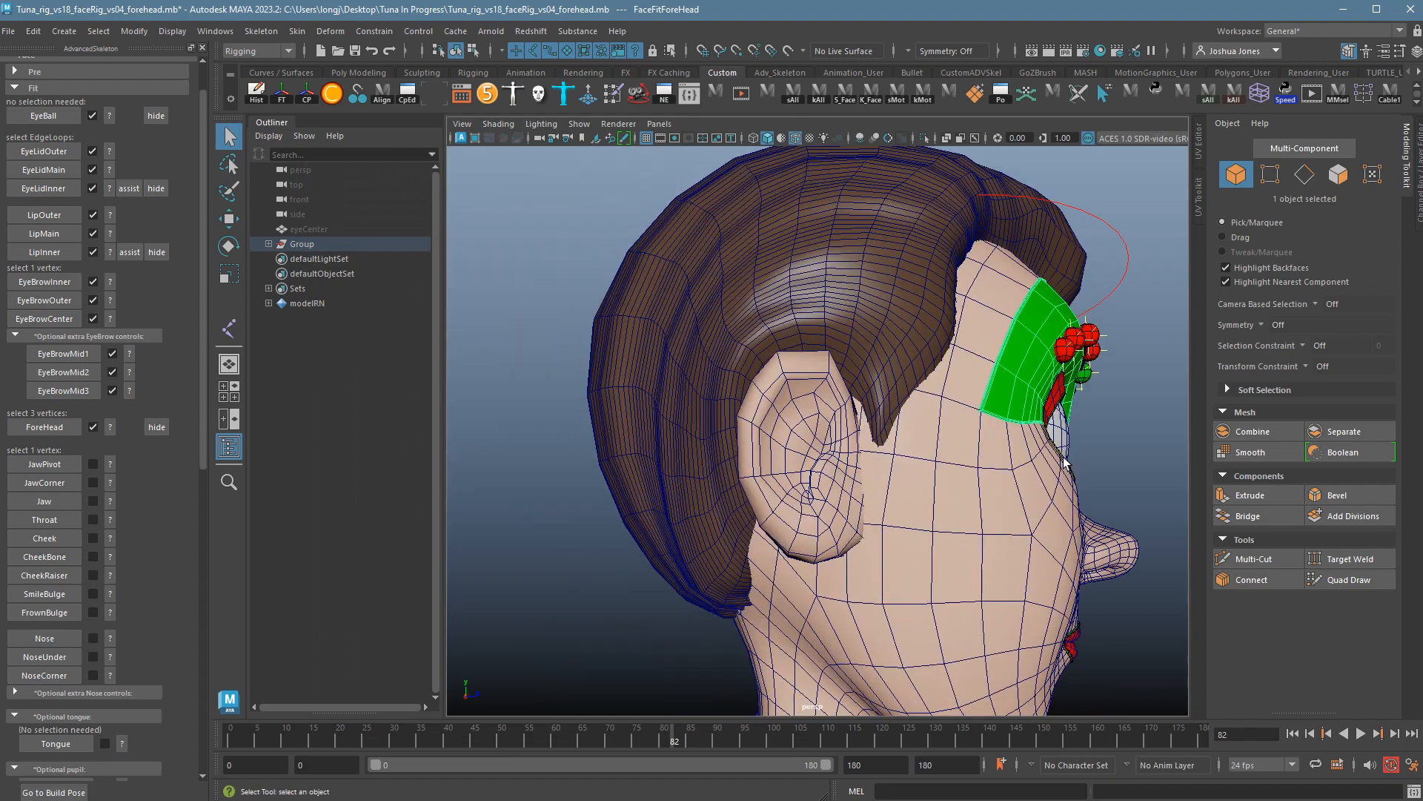
pyautogui.click(918, 473)
pyautogui.moveTo(912, 460); pyautogui.dragTo(847, 460, button='right')
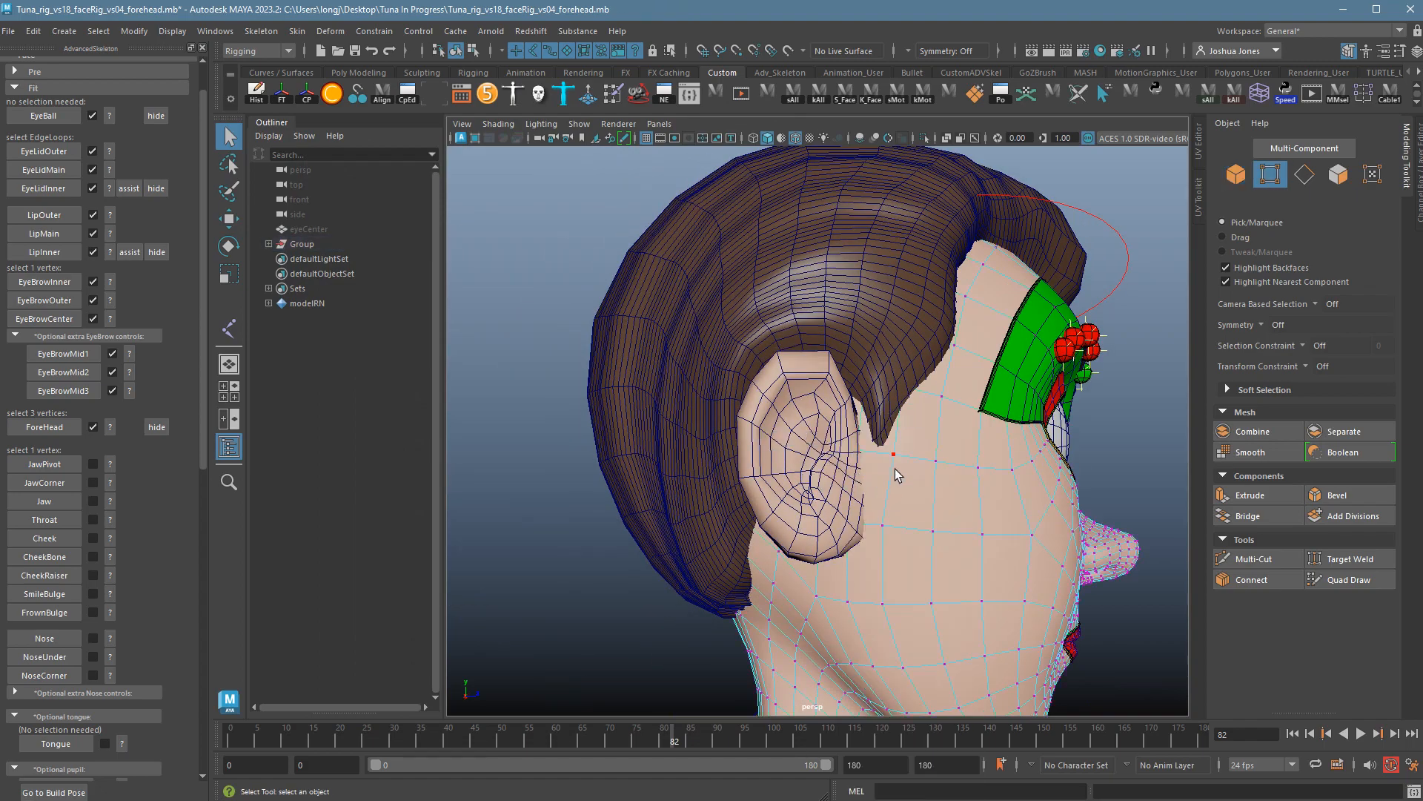
pyautogui.click(899, 469)
# Recheck the guide and place the JawPivot marker at the chosen vertex.
pyautogui.keyDown('alt'); pyautogui.moveTo(986, 529); pyautogui.dragTo(953, 534); pyautogui.keyUp('alt')
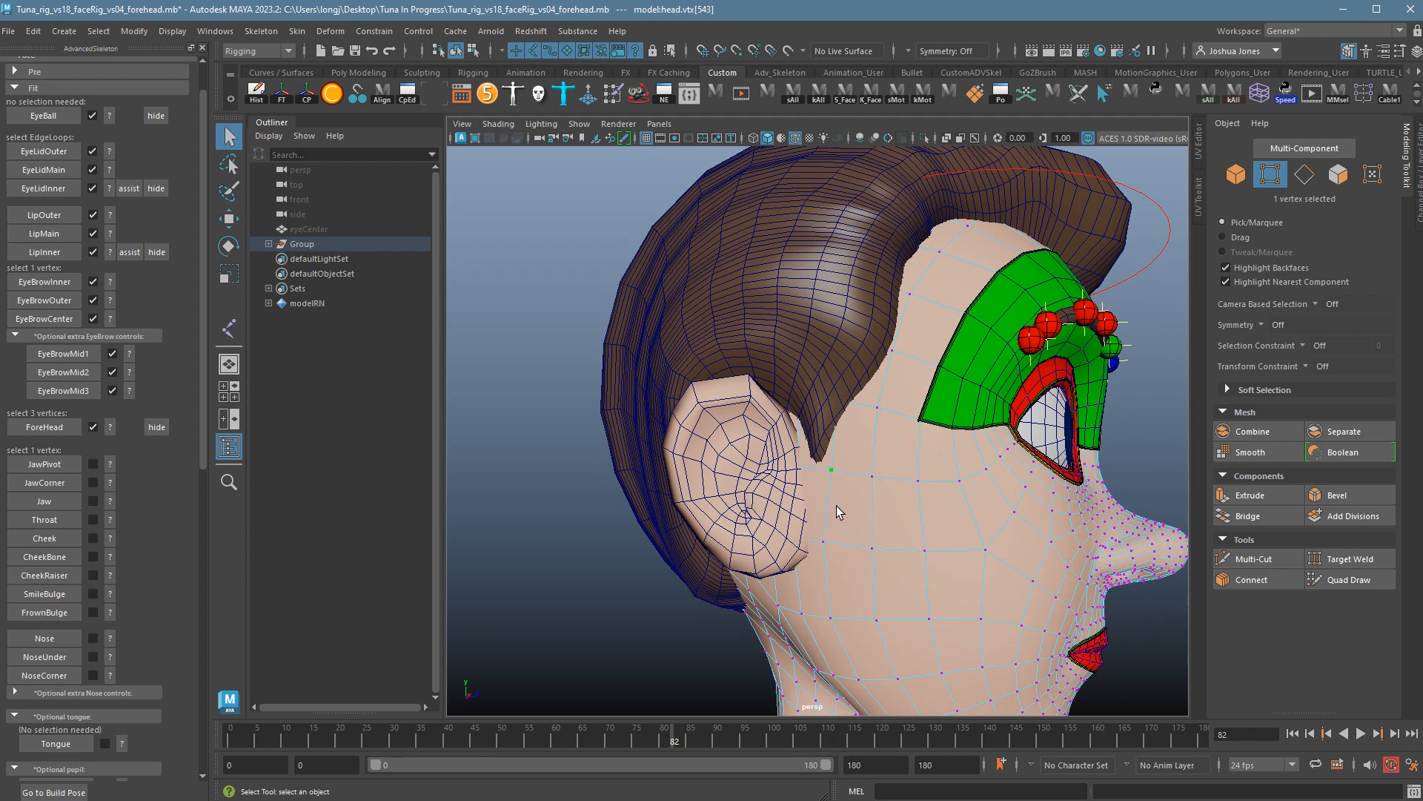
pyautogui.click(110, 464)
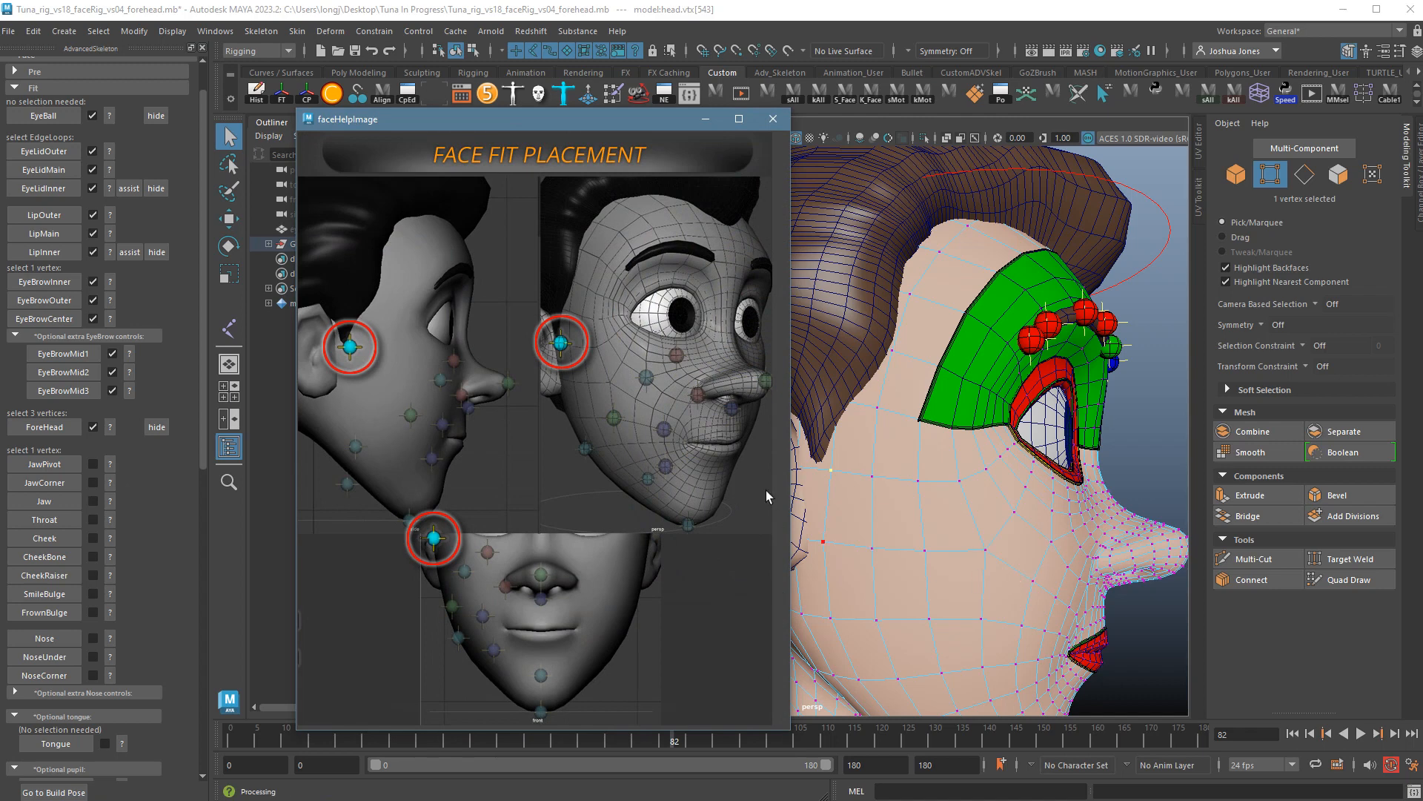
pyautogui.click(773, 120)
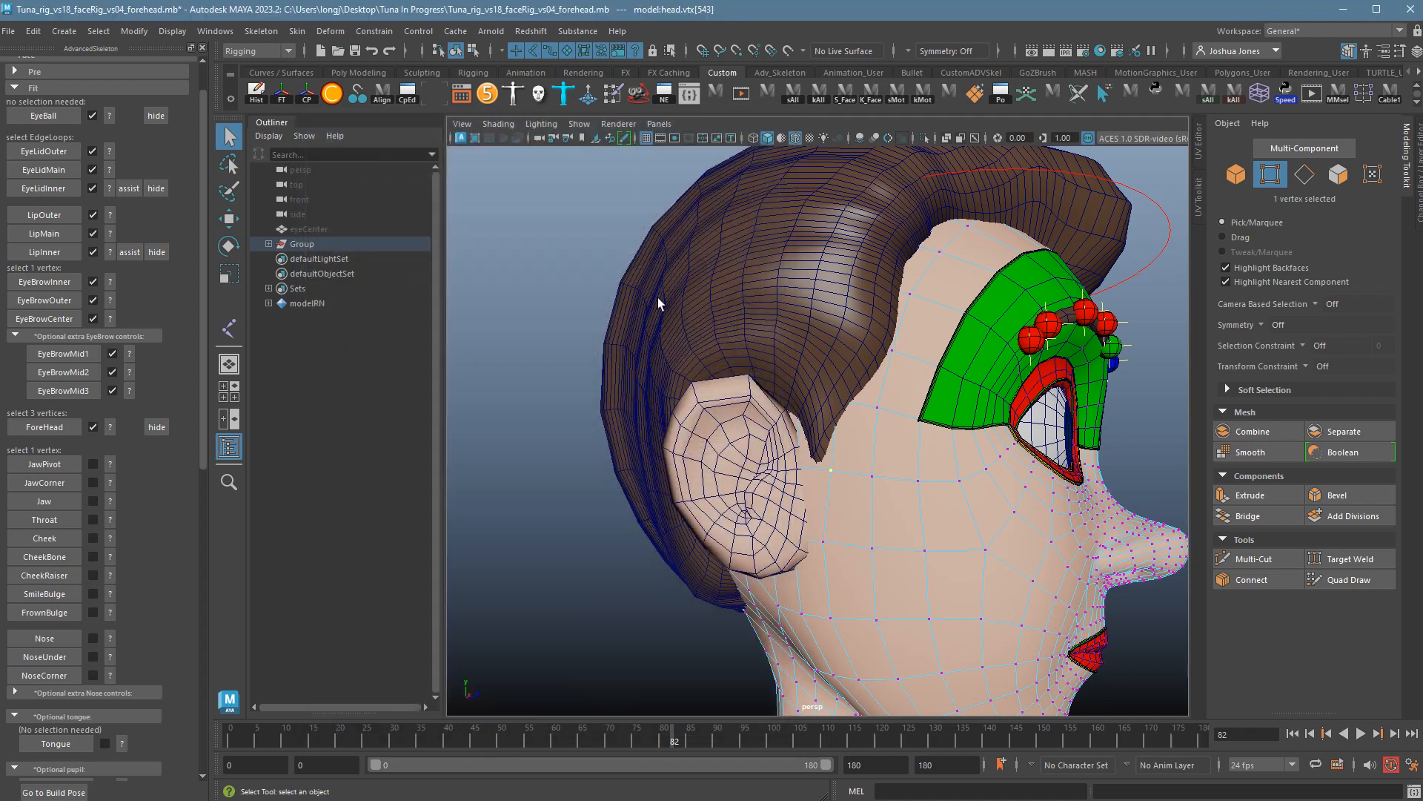
pyautogui.click(51, 467)
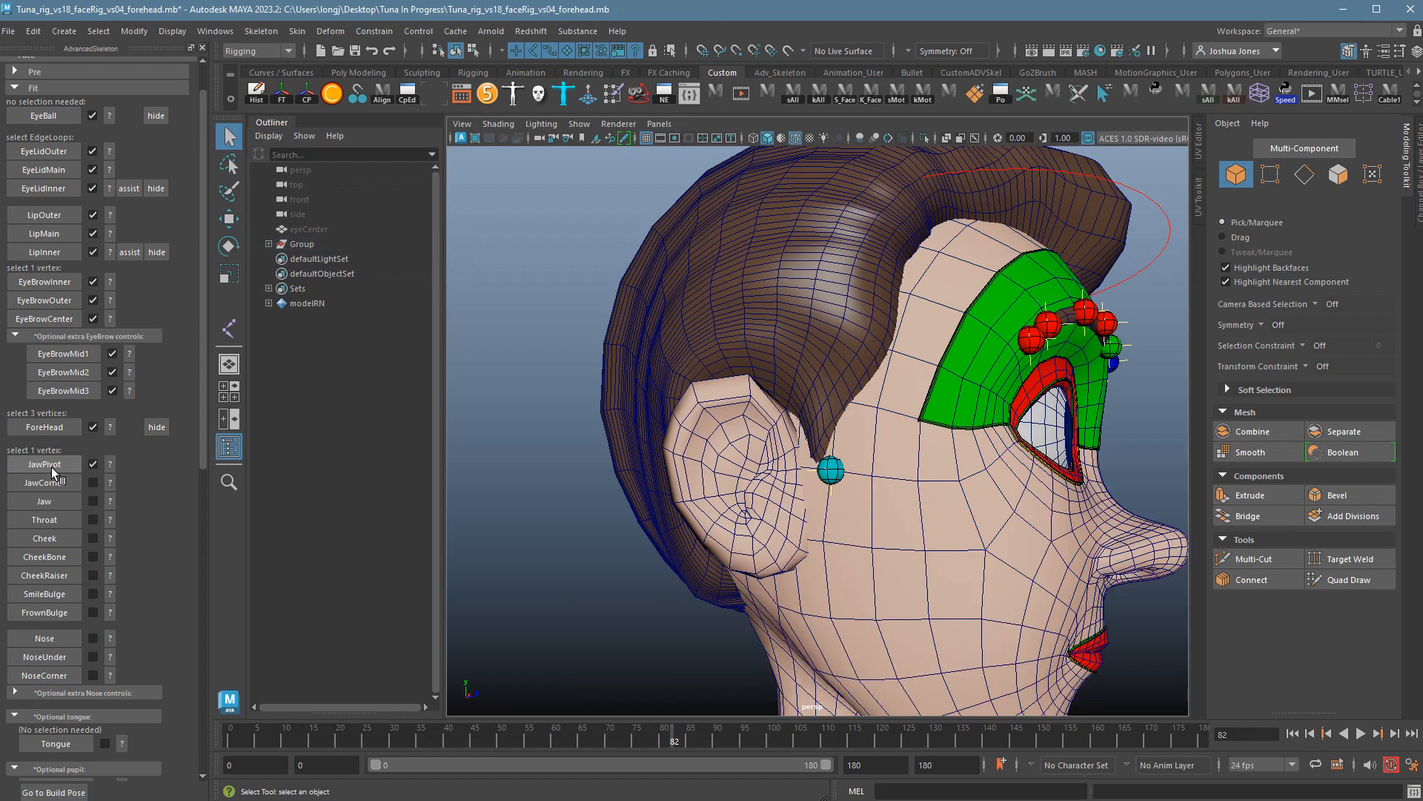
pyautogui.moveTo(819, 614)
pyautogui.keyDown('alt'); pyautogui.mouseDown()
pyautogui.moveTo(852, 619)
pyautogui.moveTo(797, 614)
pyautogui.mouseUp(); pyautogui.keyUp('alt')
# Review the JawCorner placement guide and select the head, orbiting to view the jaw.
pyautogui.click(110, 482)
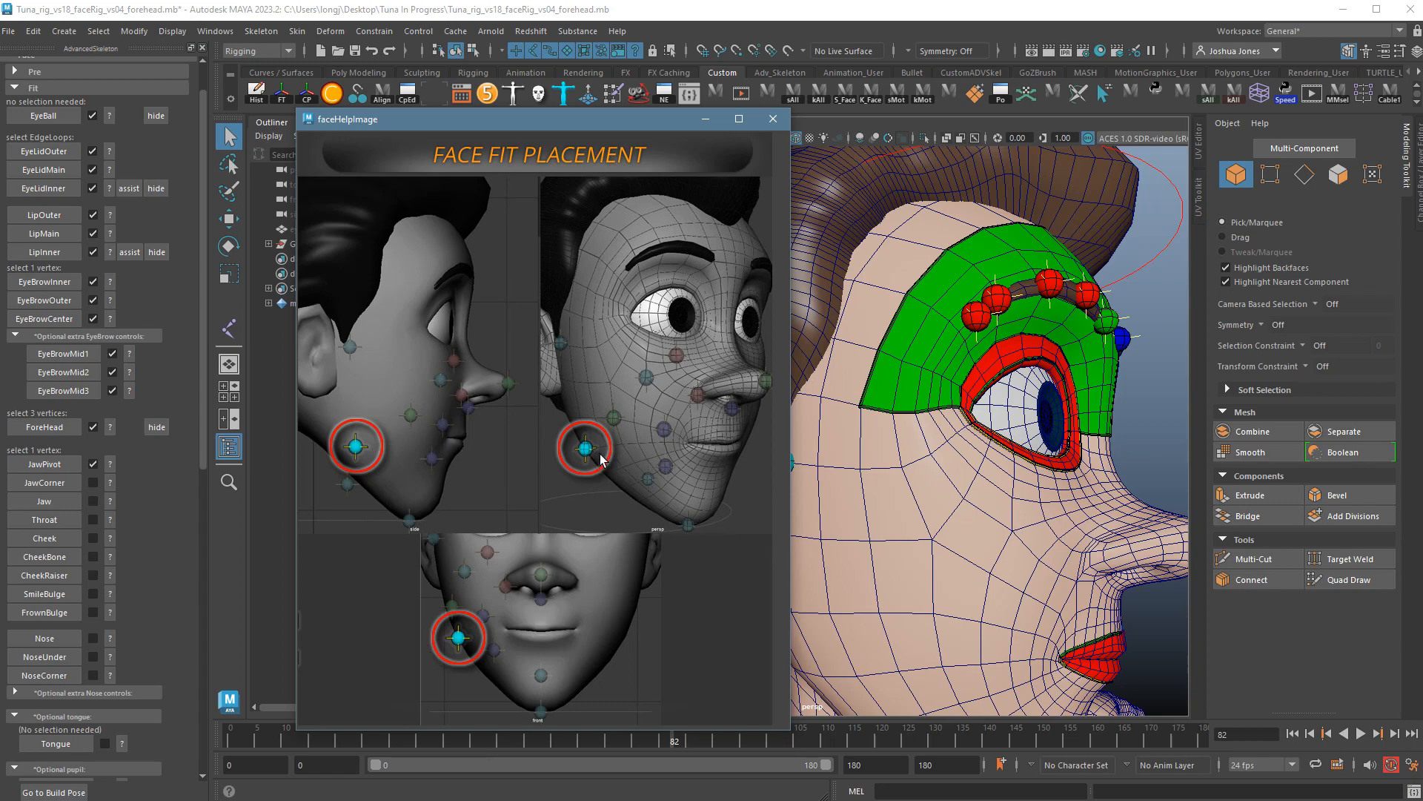
pyautogui.click(775, 125)
pyautogui.keyDown('alt'); pyautogui.moveTo(875, 445); pyautogui.dragTo(776, 448, button='right'); pyautogui.keyUp('alt')
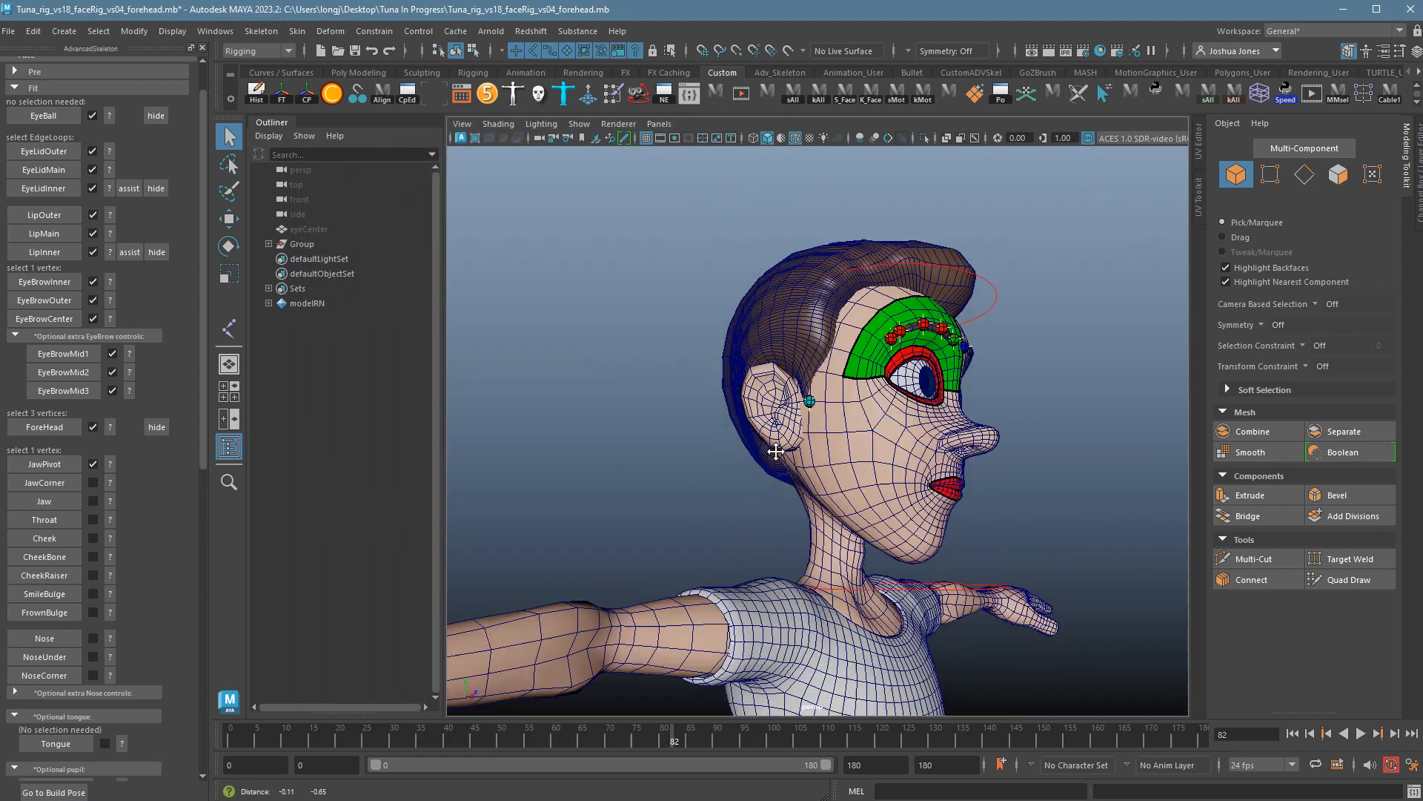
pyautogui.keyDown('alt'); pyautogui.moveTo(775, 448); pyautogui.dragTo(786, 353, button='middle'); pyautogui.keyUp('alt')
pyautogui.keyDown('alt'); pyautogui.moveTo(823, 400); pyautogui.dragTo(901, 430, button='right'); pyautogui.keyUp('alt')
pyautogui.click(848, 442)
pyautogui.keyDown('alt'); pyautogui.moveTo(849, 448); pyautogui.dragTo(1038, 562); pyautogui.keyUp('alt')
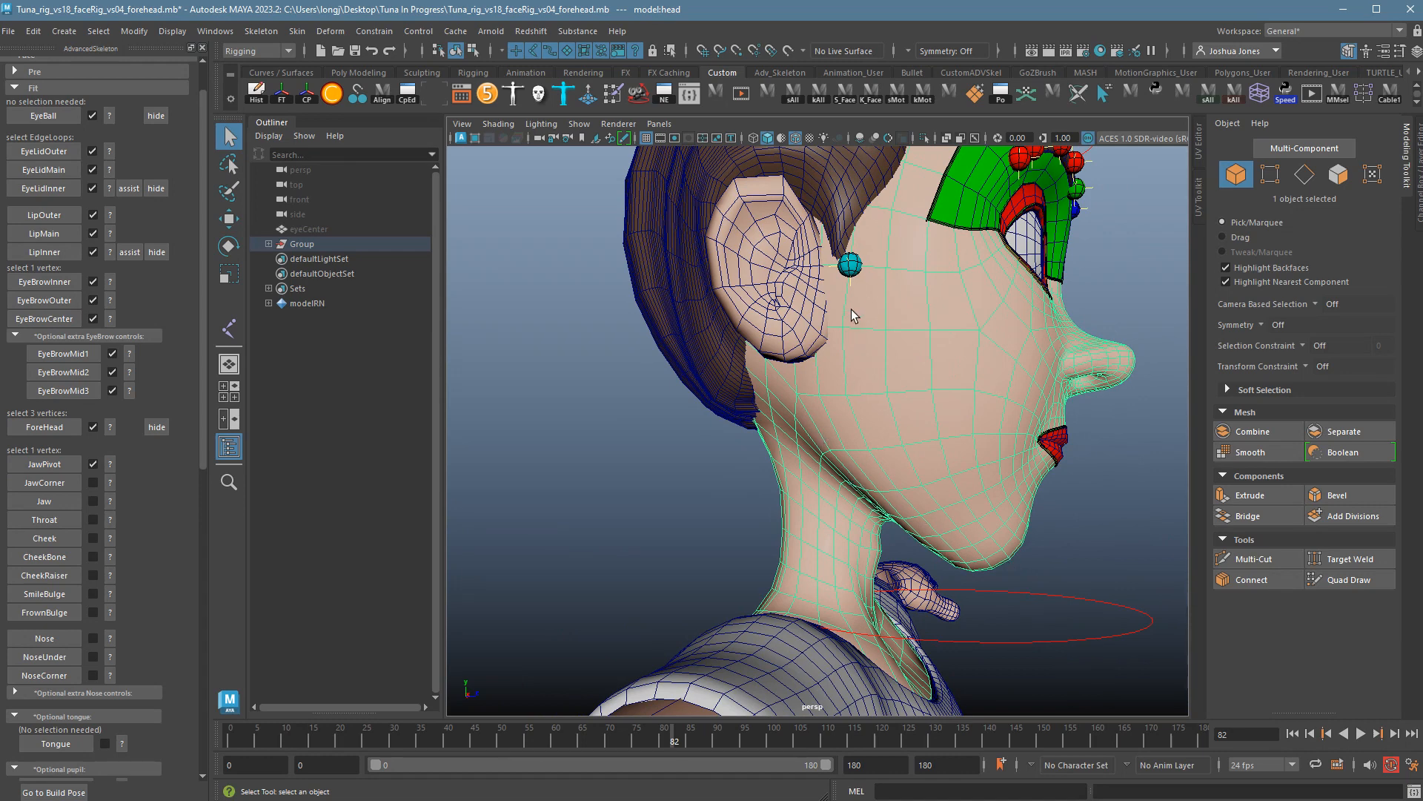
pyautogui.keyDown('alt'); pyautogui.moveTo(917, 501); pyautogui.dragTo(886, 454); pyautogui.keyUp('alt')
pyautogui.keyDown('alt'); pyautogui.moveTo(927, 539); pyautogui.dragTo(865, 499); pyautogui.keyUp('alt')
# Pick the jaw-corner vertex in vertex mode and place the JawCorner marker there.
pyautogui.rightClick(797, 412)
pyautogui.moveTo(797, 410); pyautogui.dragTo(744, 410, button='right')
pyautogui.keyDown('alt'); pyautogui.moveTo(751, 415); pyautogui.dragTo(810, 511); pyautogui.keyUp('alt')
pyautogui.click(834, 444)
pyautogui.click(923, 461)
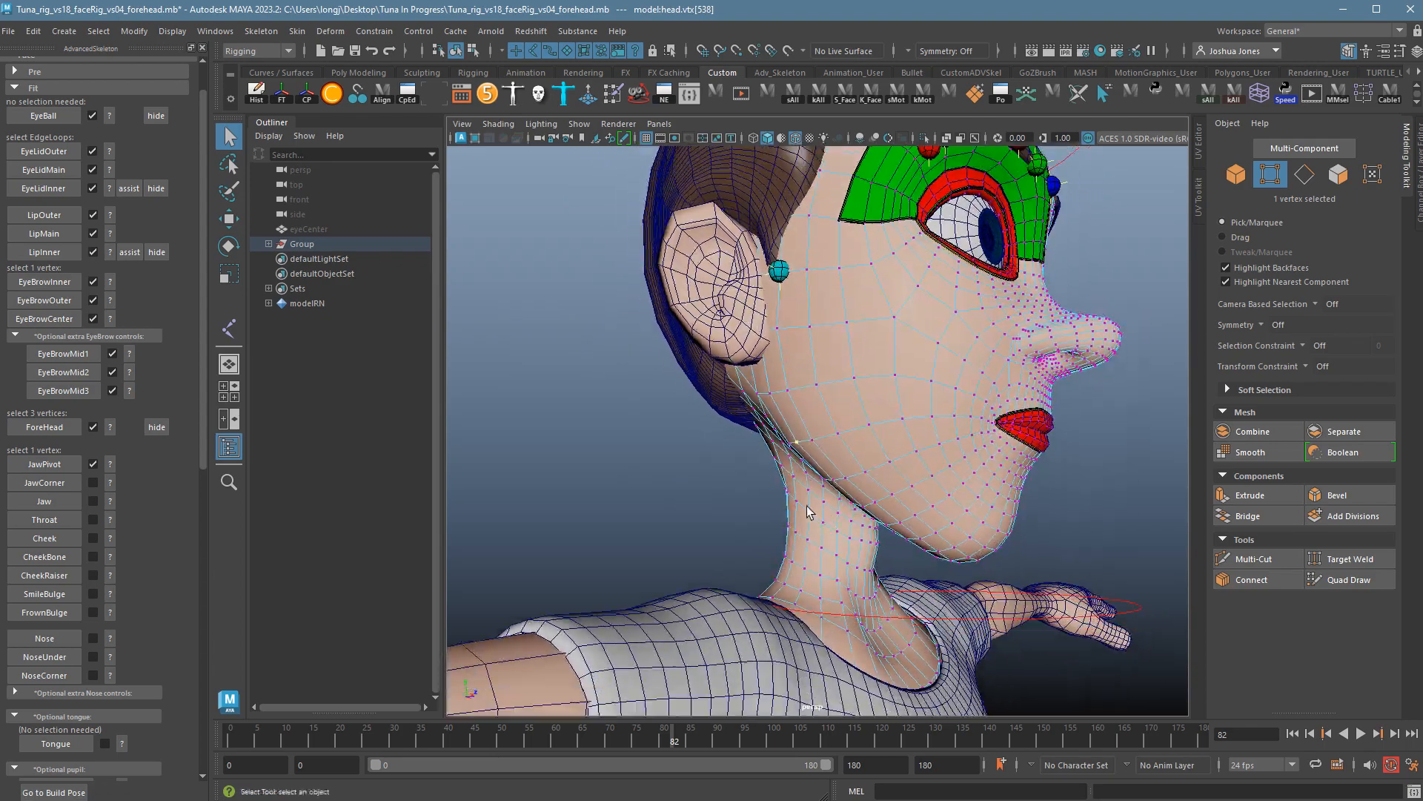
pyautogui.click(65, 488)
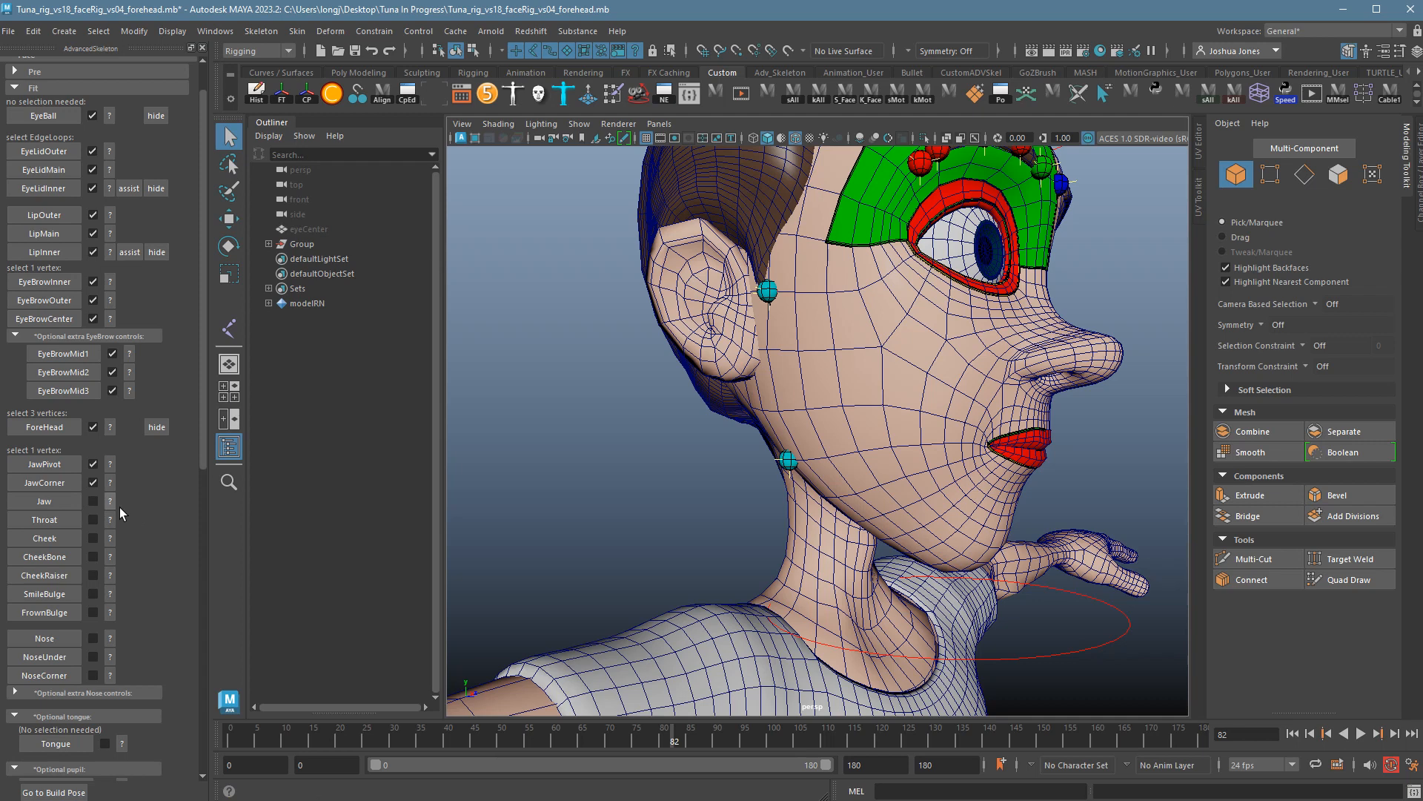
pyautogui.click(110, 502)
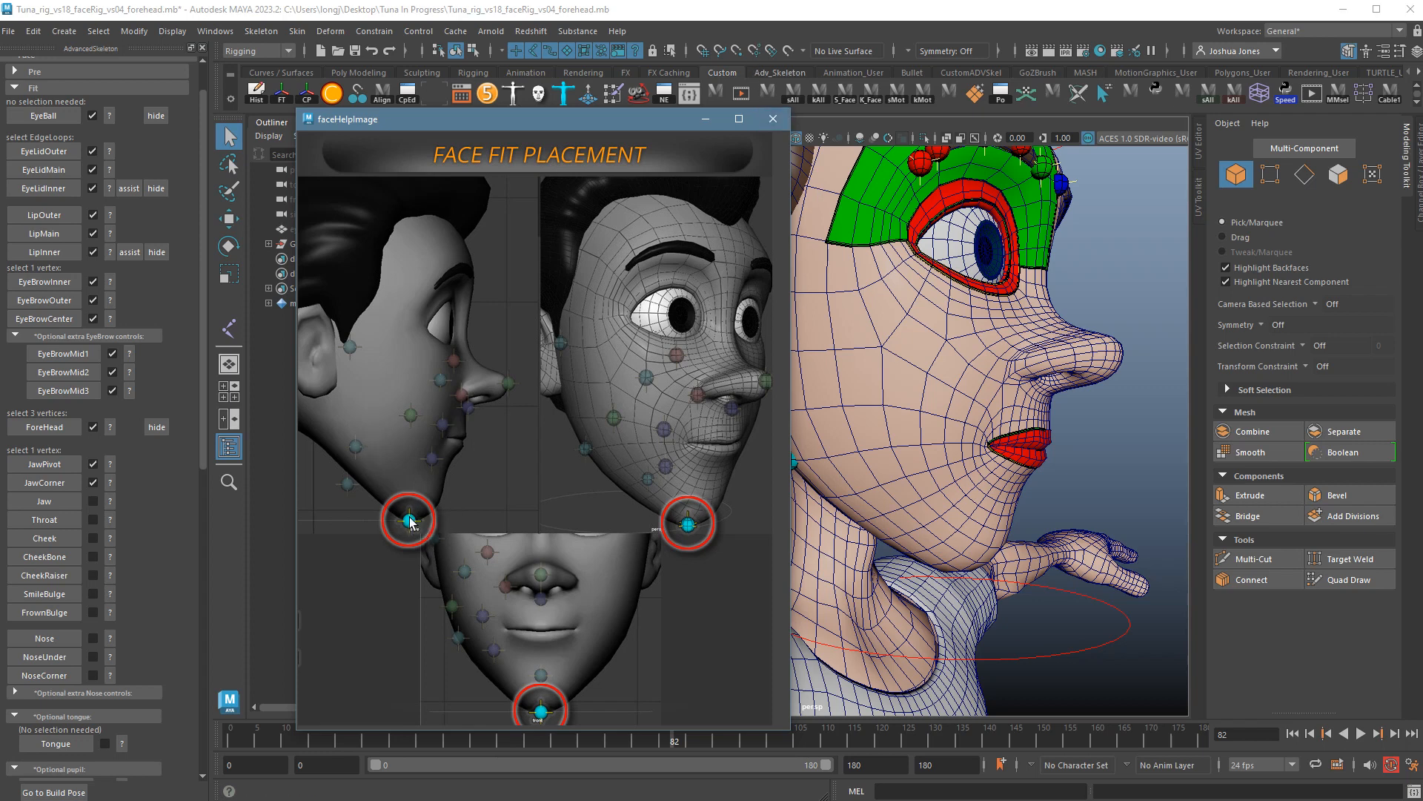
# Put the head in vertex mode and select the chin vertex, stepping to its neighbour.
pyautogui.click(773, 119)
pyautogui.keyDown('alt'); pyautogui.moveTo(1062, 535); pyautogui.dragTo(923, 445); pyautogui.keyUp('alt')
pyautogui.click(847, 438)
pyautogui.moveTo(839, 432); pyautogui.dragTo(793, 432, button='right')
pyautogui.click(854, 451)
pyautogui.keyDown('alt'); pyautogui.moveTo(1049, 544); pyautogui.dragTo(1079, 545); pyautogui.keyUp('alt')
pyautogui.press('Left')
pyautogui.keyDown('alt'); pyautogui.moveTo(853, 612); pyautogui.dragTo(718, 635); pyautogui.keyUp('alt')
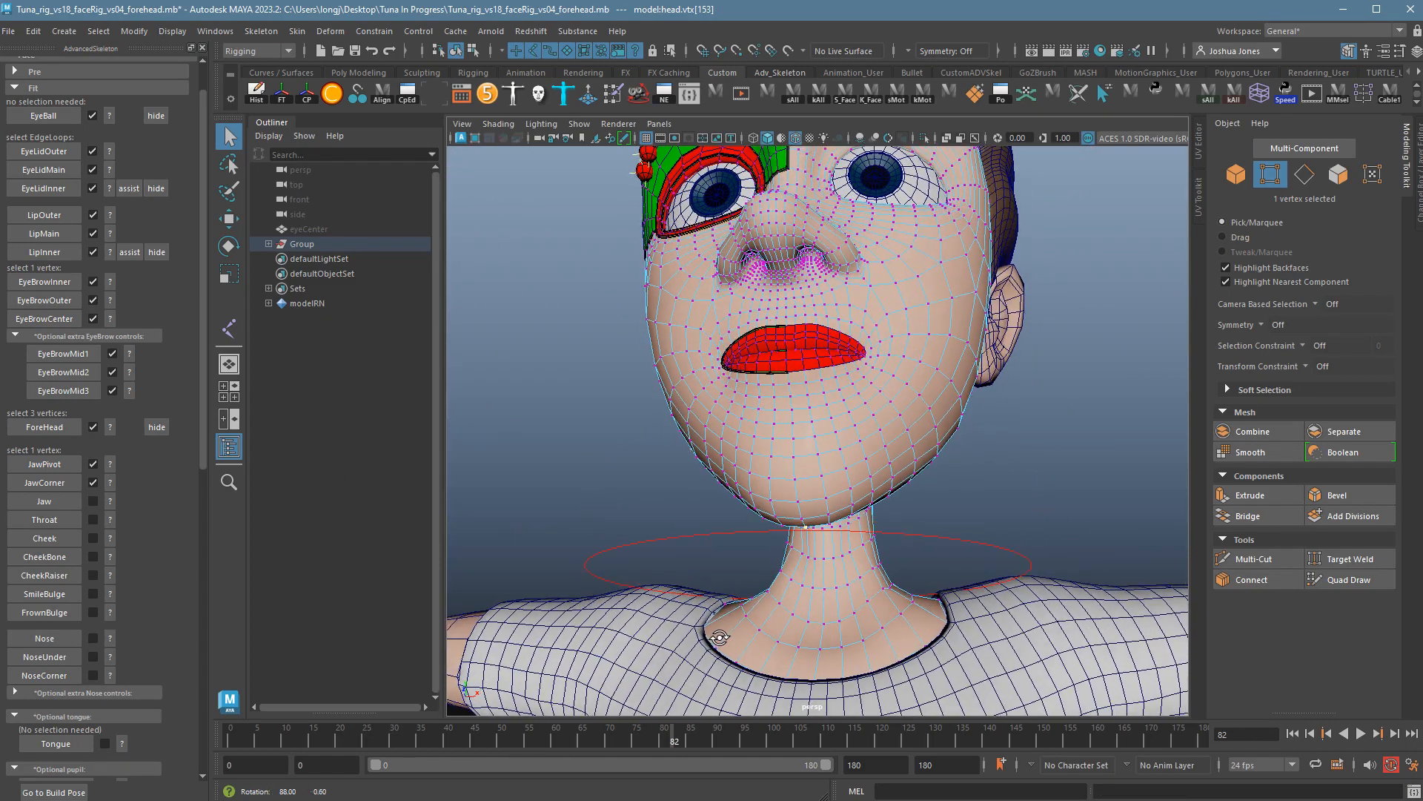
# Place the Jaw marker and confirm OK to replace the body-setup jaw.
pyautogui.click(60, 503)
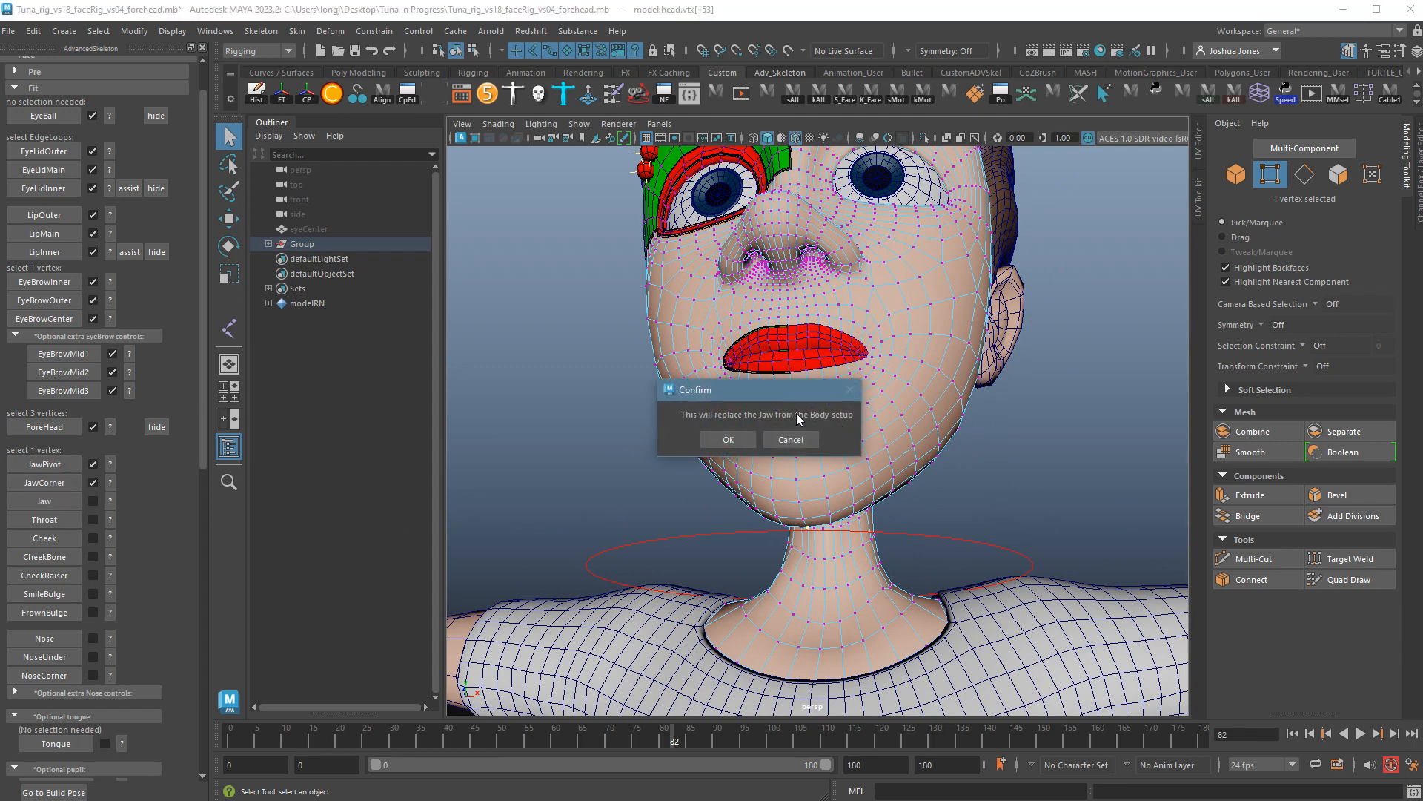
pyautogui.click(729, 440)
pyautogui.keyDown('alt'); pyautogui.moveTo(727, 452); pyautogui.dragTo(805, 490); pyautogui.keyUp('alt')
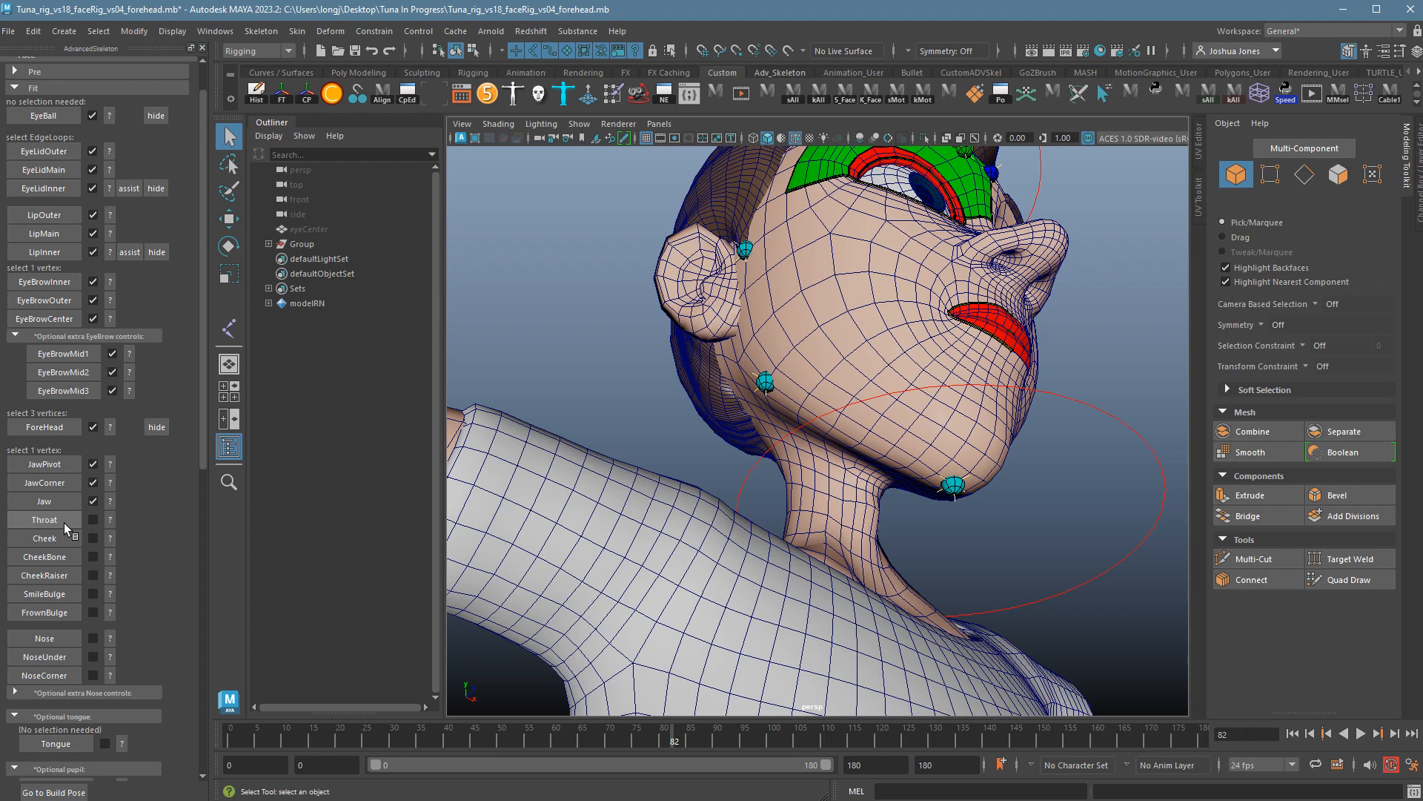
pyautogui.click(109, 520)
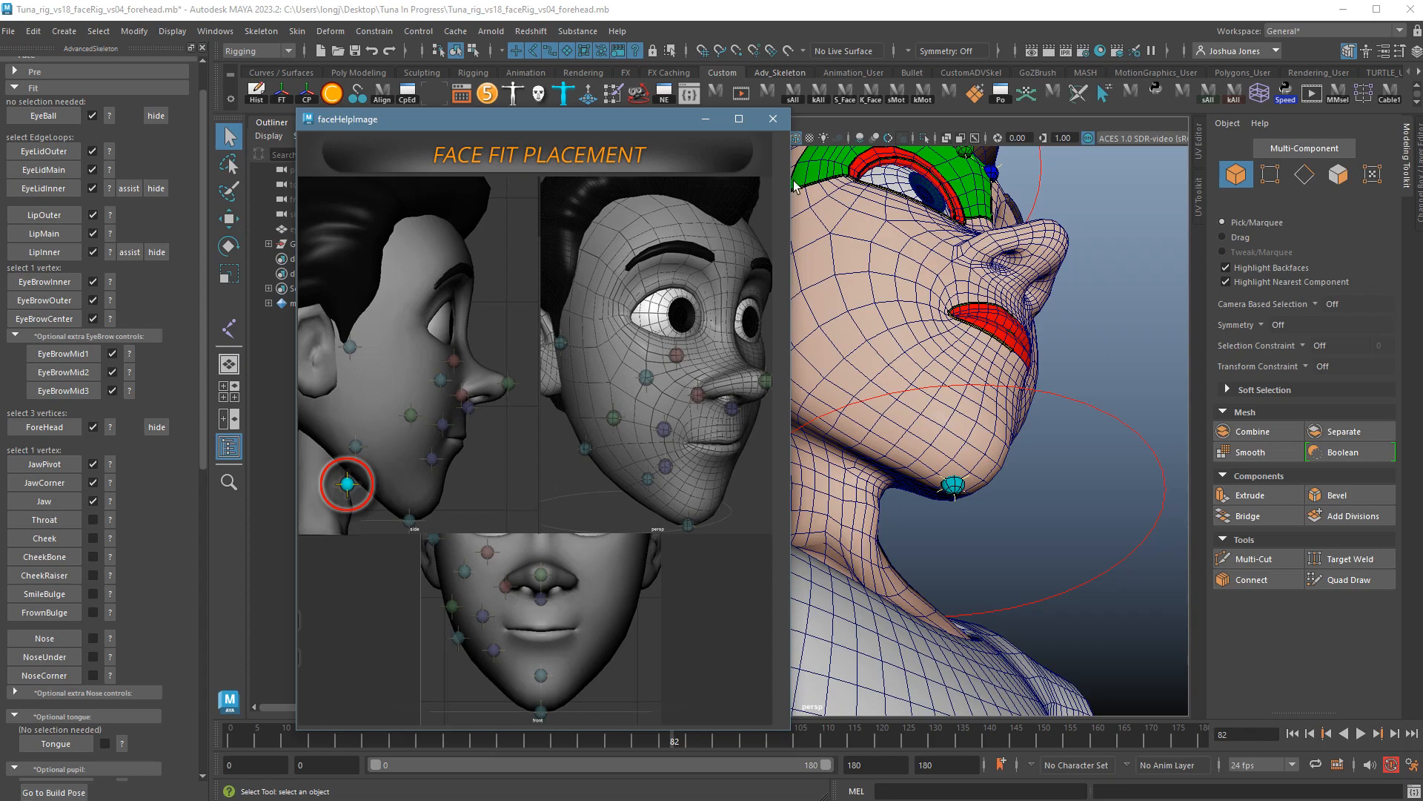
# Select the vertex under the chin in vertex mode and place the Throat marker on the neck.
pyautogui.click(779, 125)
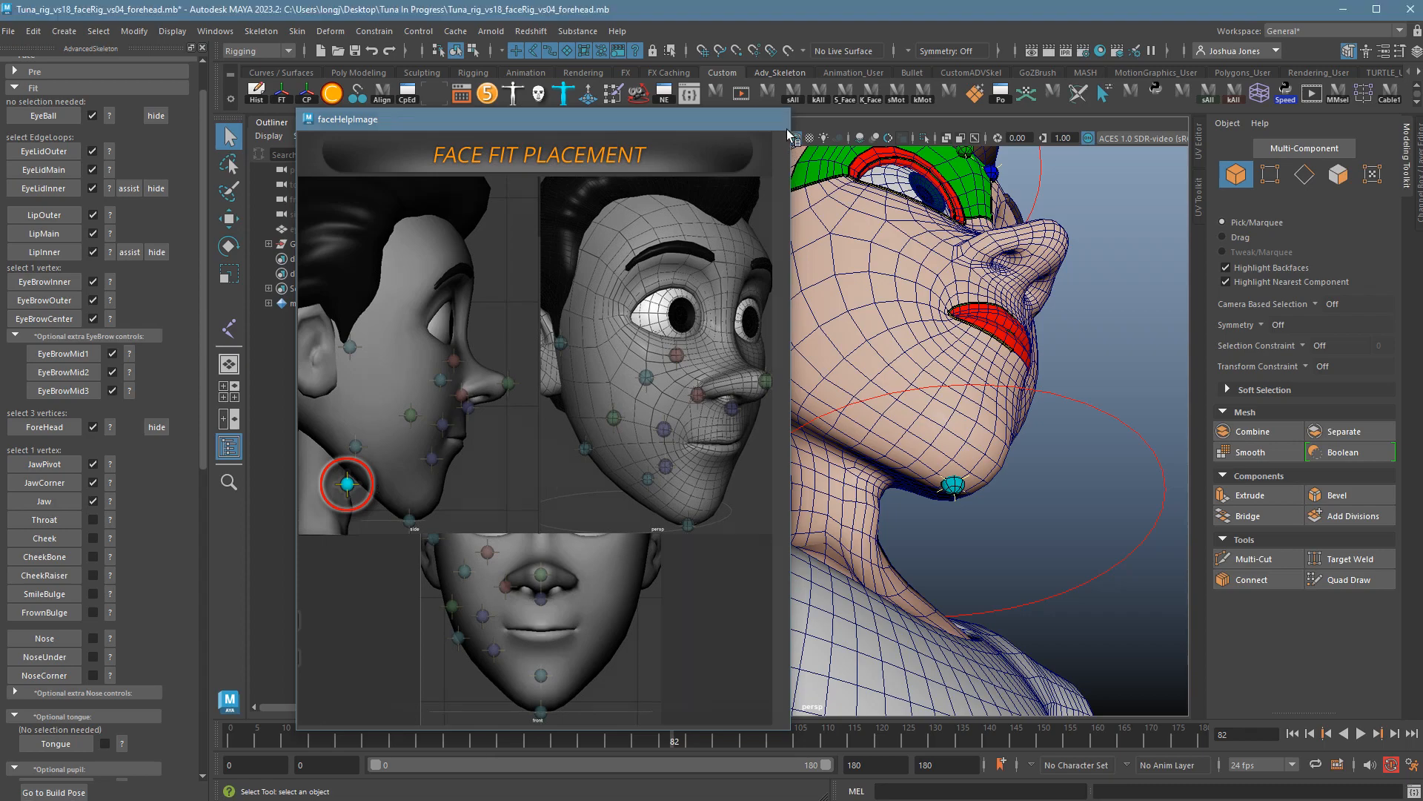
pyautogui.keyDown('alt'); pyautogui.moveTo(990, 434); pyautogui.dragTo(926, 435); pyautogui.keyUp('alt')
pyautogui.click(858, 507)
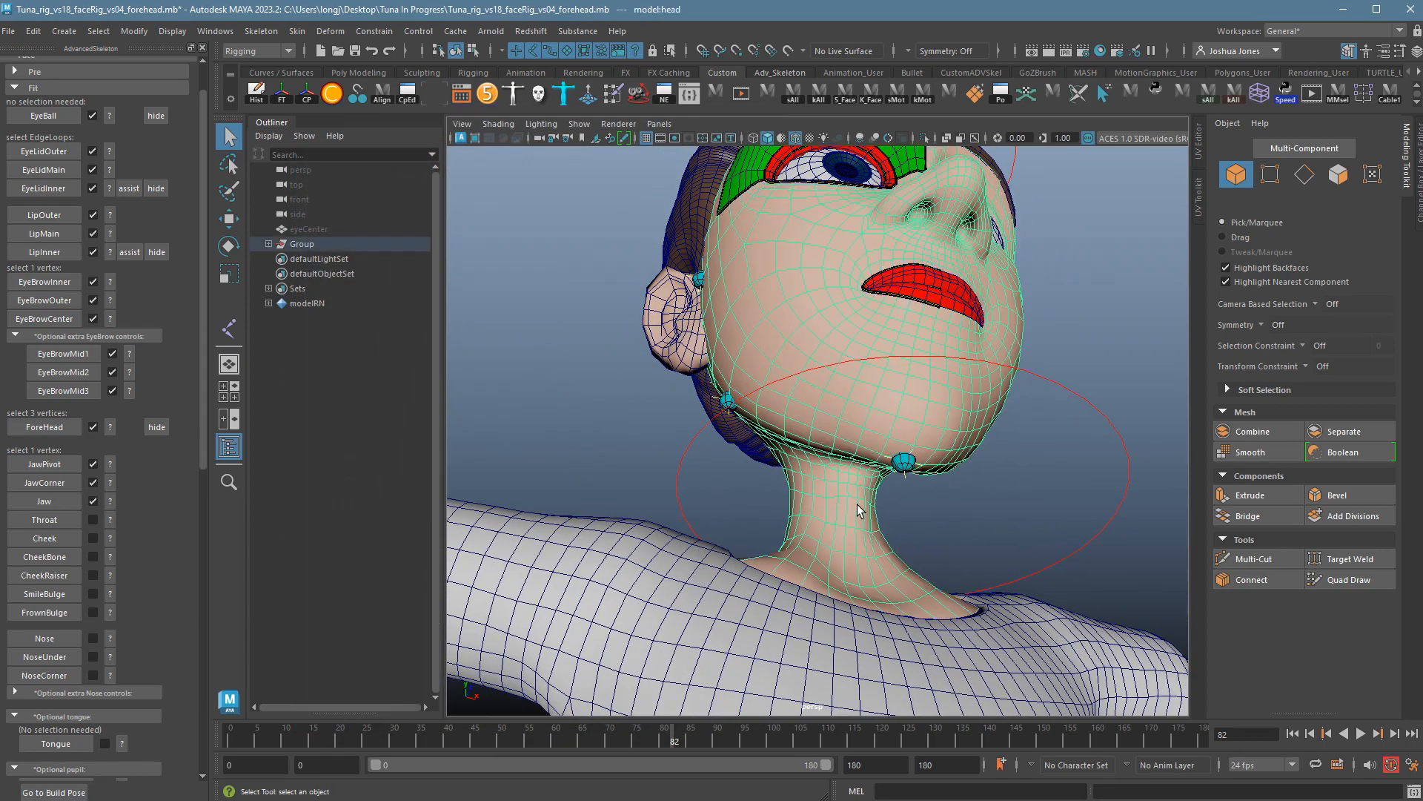
pyautogui.press('f')
pyautogui.moveTo(889, 510); pyautogui.dragTo(808, 507, button='right')
pyautogui.keyDown('alt'); pyautogui.moveTo(809, 511); pyautogui.dragTo(888, 517); pyautogui.keyUp('alt')
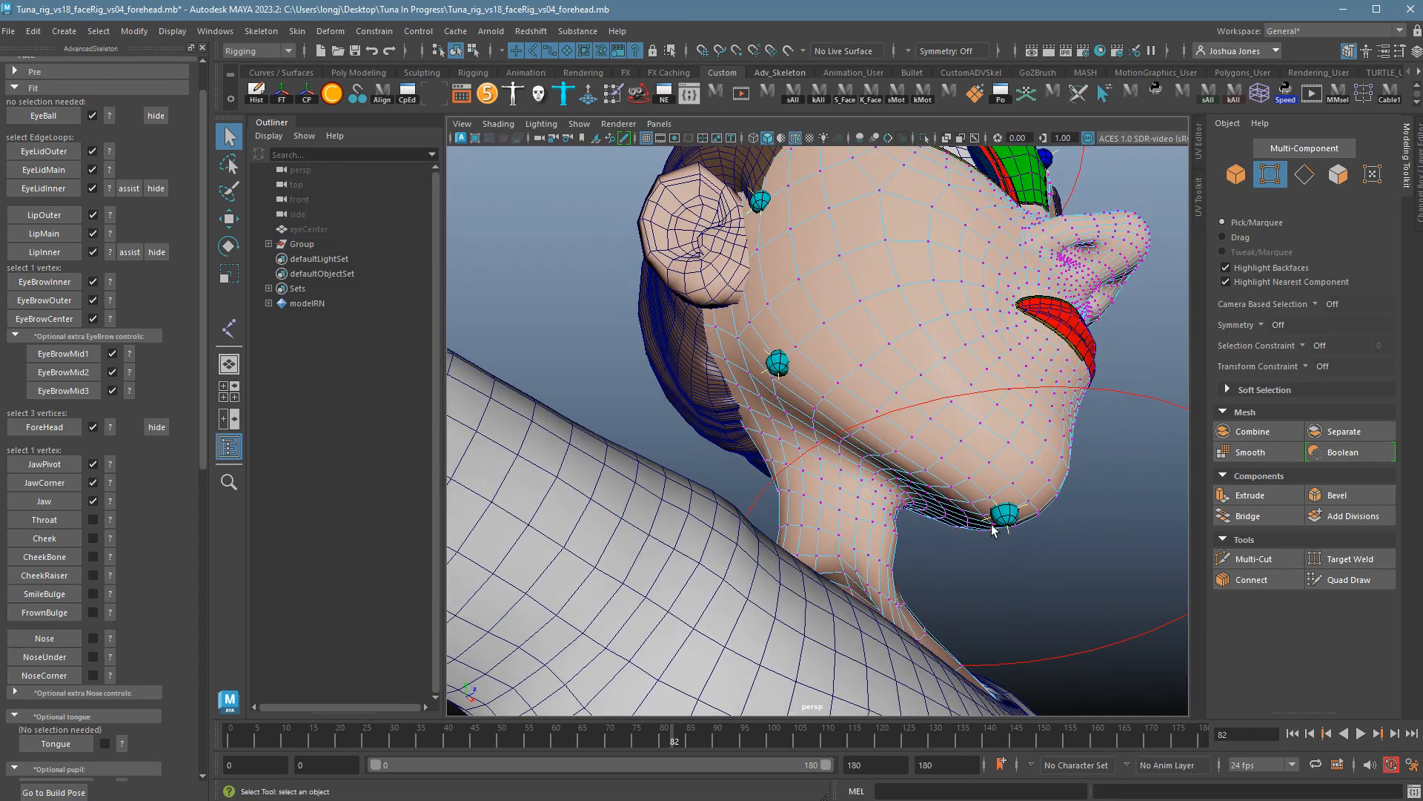
pyautogui.click(902, 509)
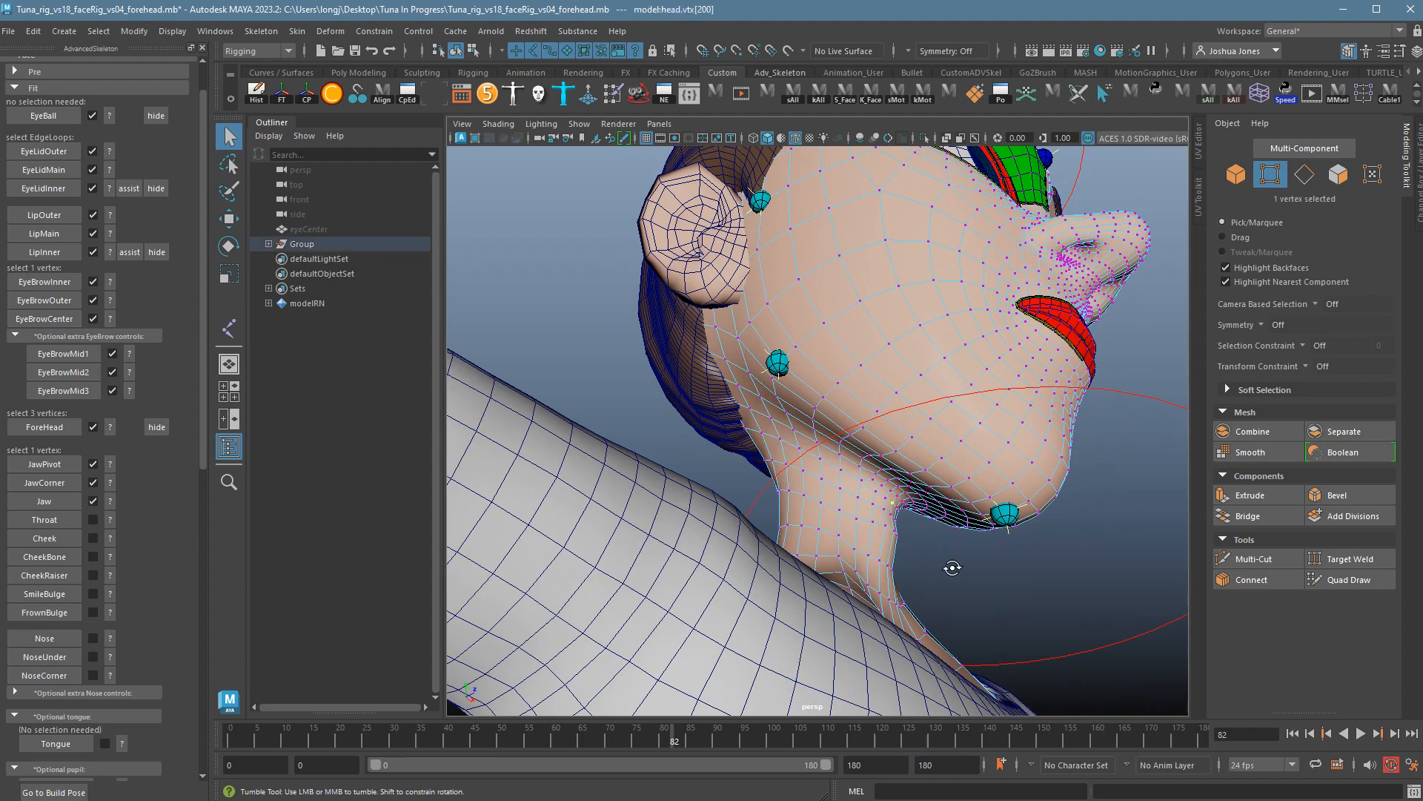
pyautogui.keyDown('alt'); pyautogui.moveTo(949, 566); pyautogui.dragTo(898, 560); pyautogui.keyUp('alt')
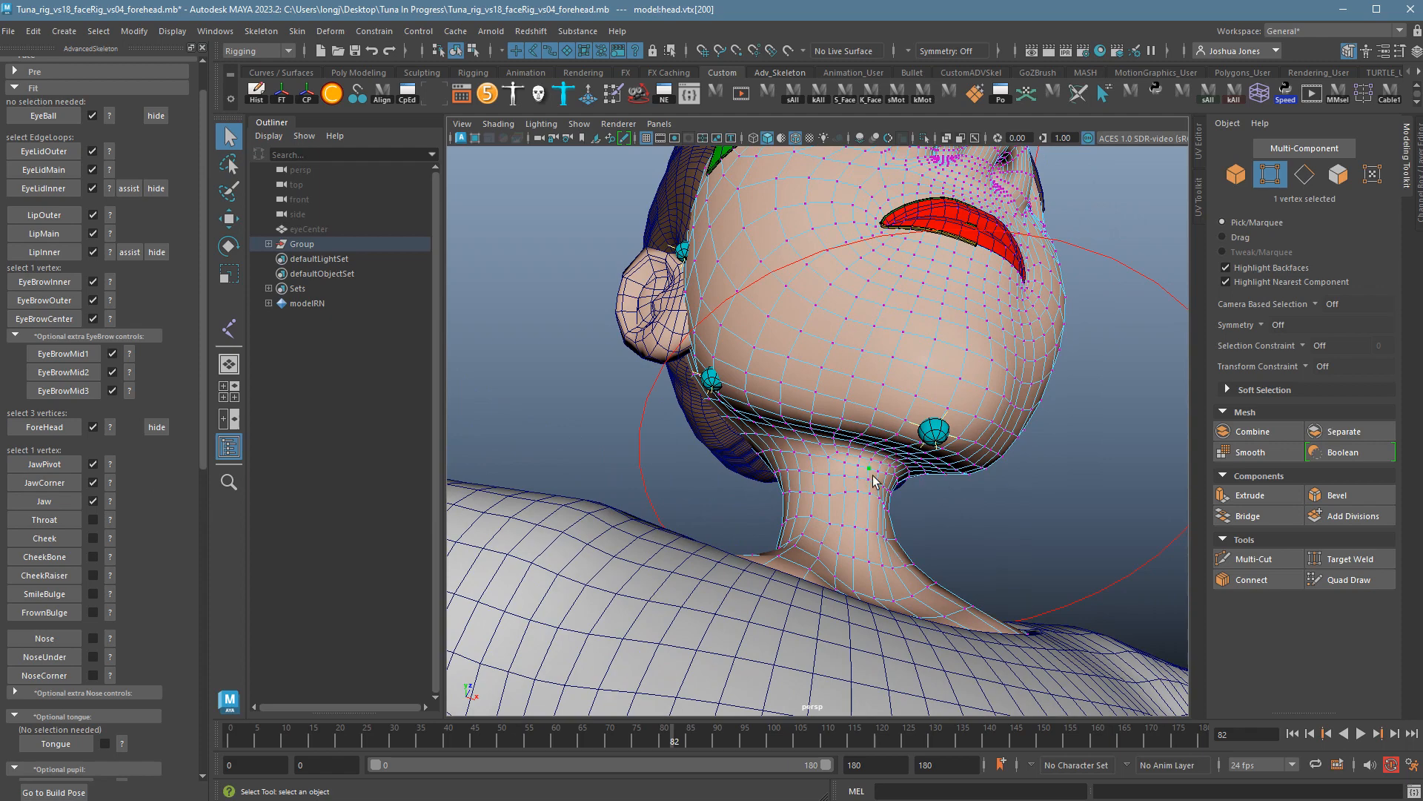
pyautogui.moveTo(888, 493)
pyautogui.keyDown('alt'); pyautogui.mouseDown()
pyautogui.moveTo(893, 482)
pyautogui.moveTo(905, 501)
pyautogui.mouseUp(); pyautogui.keyUp('alt')
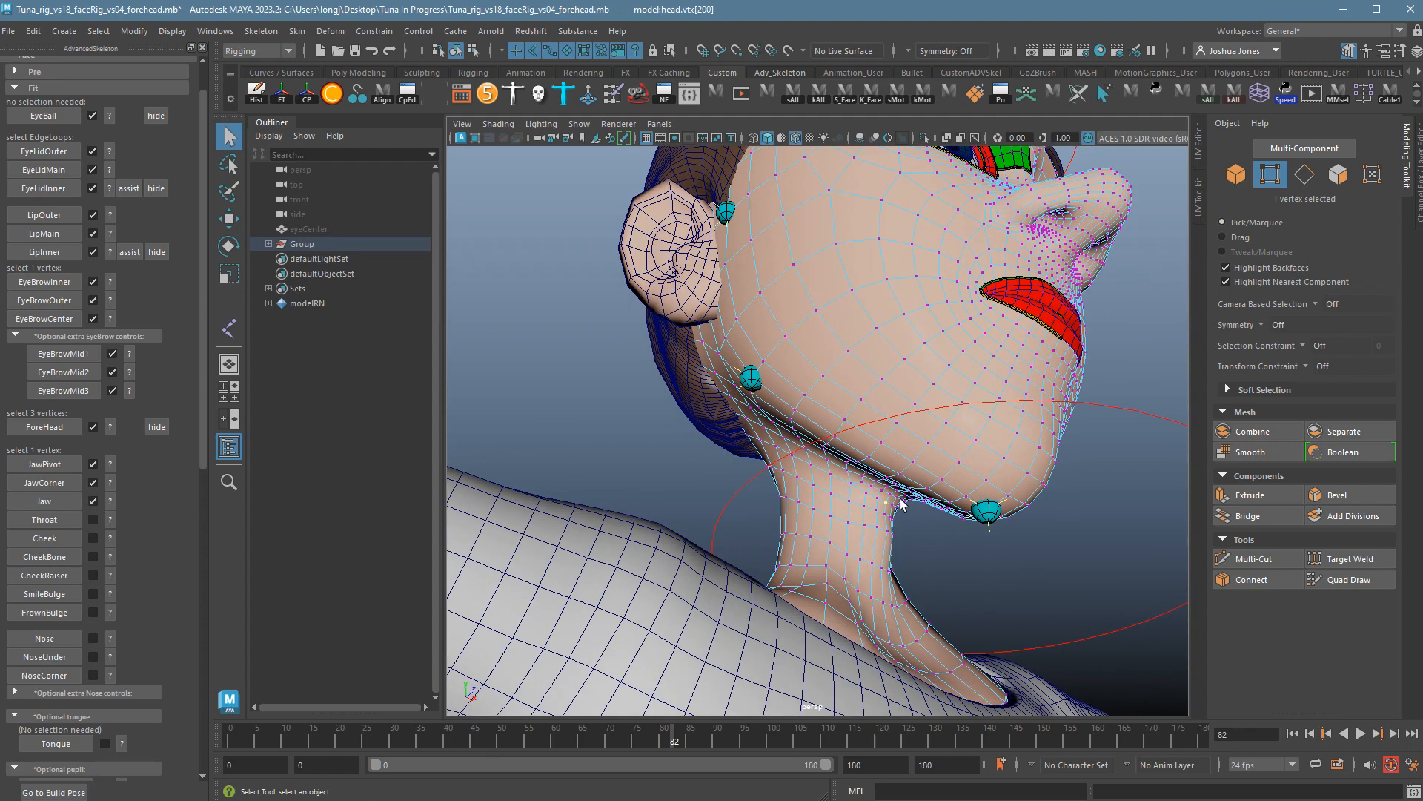
pyautogui.click(73, 520)
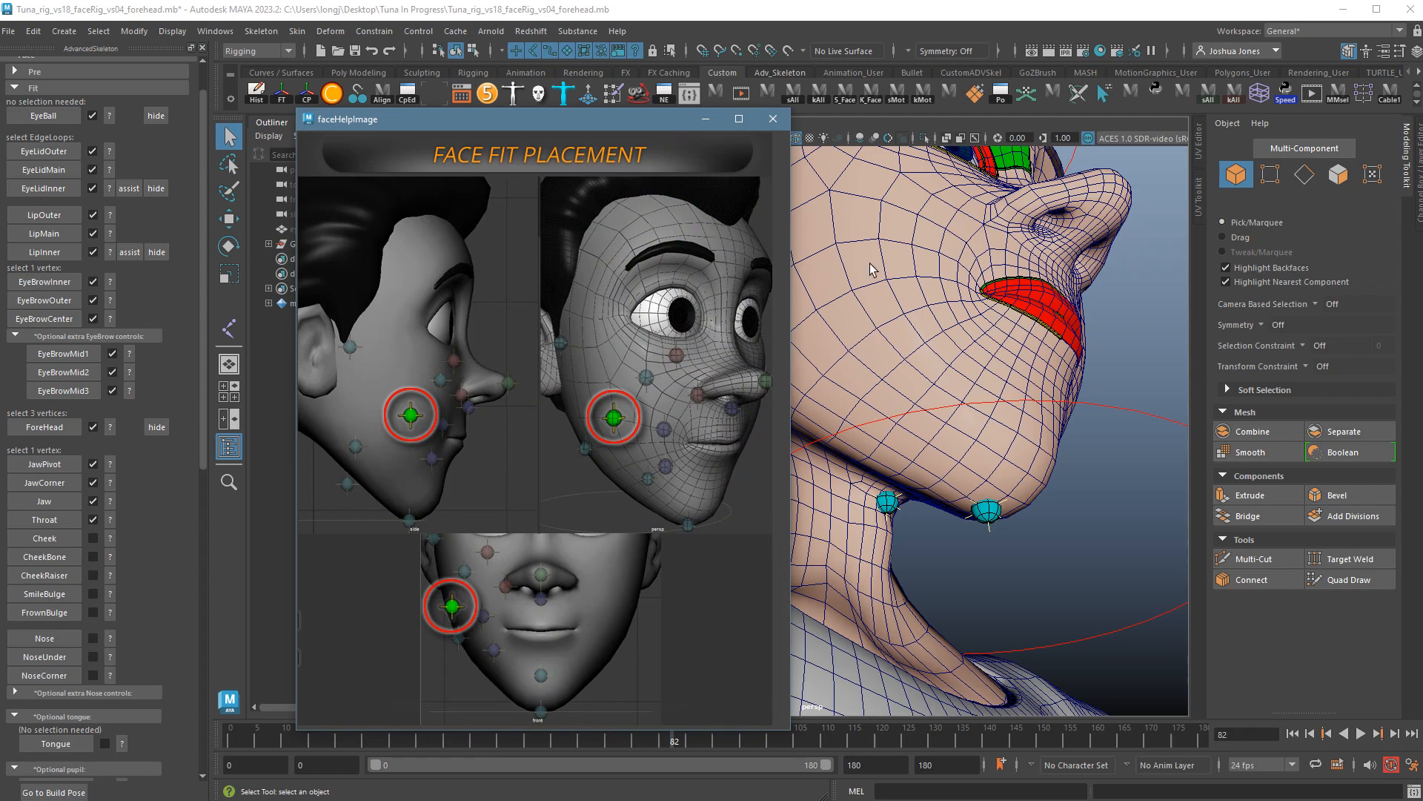
# Put the head back in vertex mode and choose a suitable cheek vertex.
pyautogui.keyDown('alt'); pyautogui.moveTo(1026, 398); pyautogui.dragTo(982, 448); pyautogui.keyUp('alt')
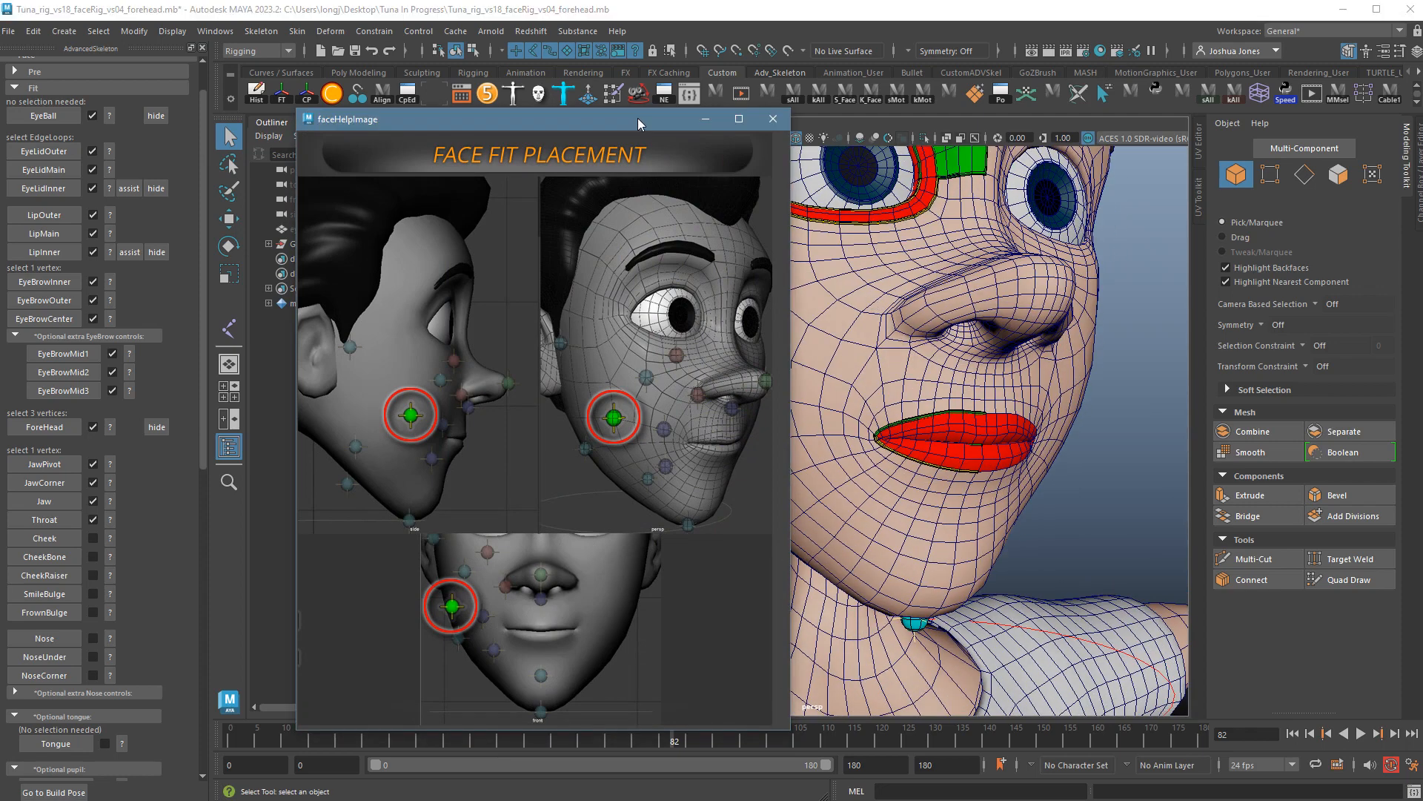
pyautogui.moveTo(638, 118); pyautogui.dragTo(575, 162)
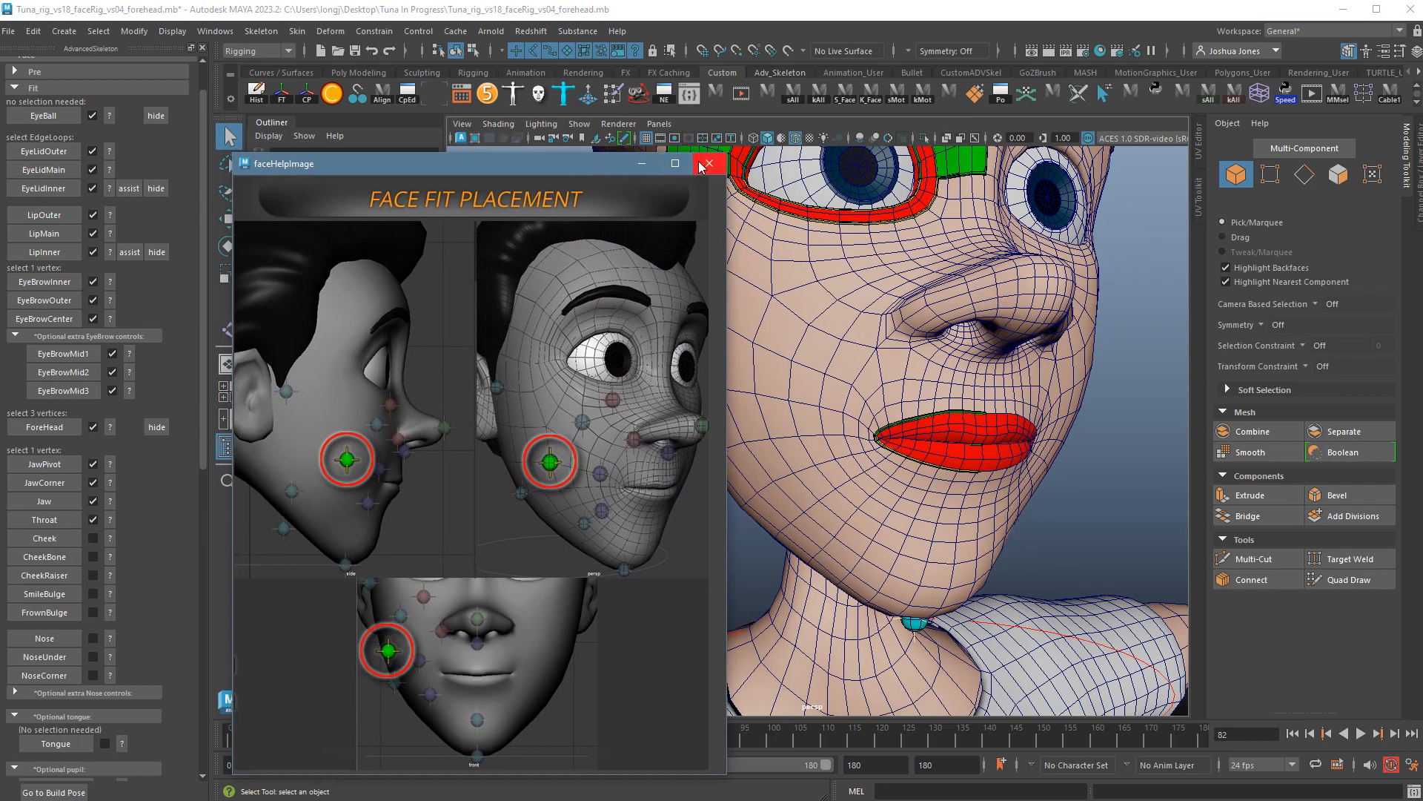
pyautogui.click(708, 165)
pyautogui.keyDown('alt'); pyautogui.moveTo(915, 449); pyautogui.dragTo(909, 454); pyautogui.keyUp('alt')
pyautogui.keyDown('alt'); pyautogui.moveTo(909, 453); pyautogui.dragTo(802, 454, button='right'); pyautogui.keyUp('alt')
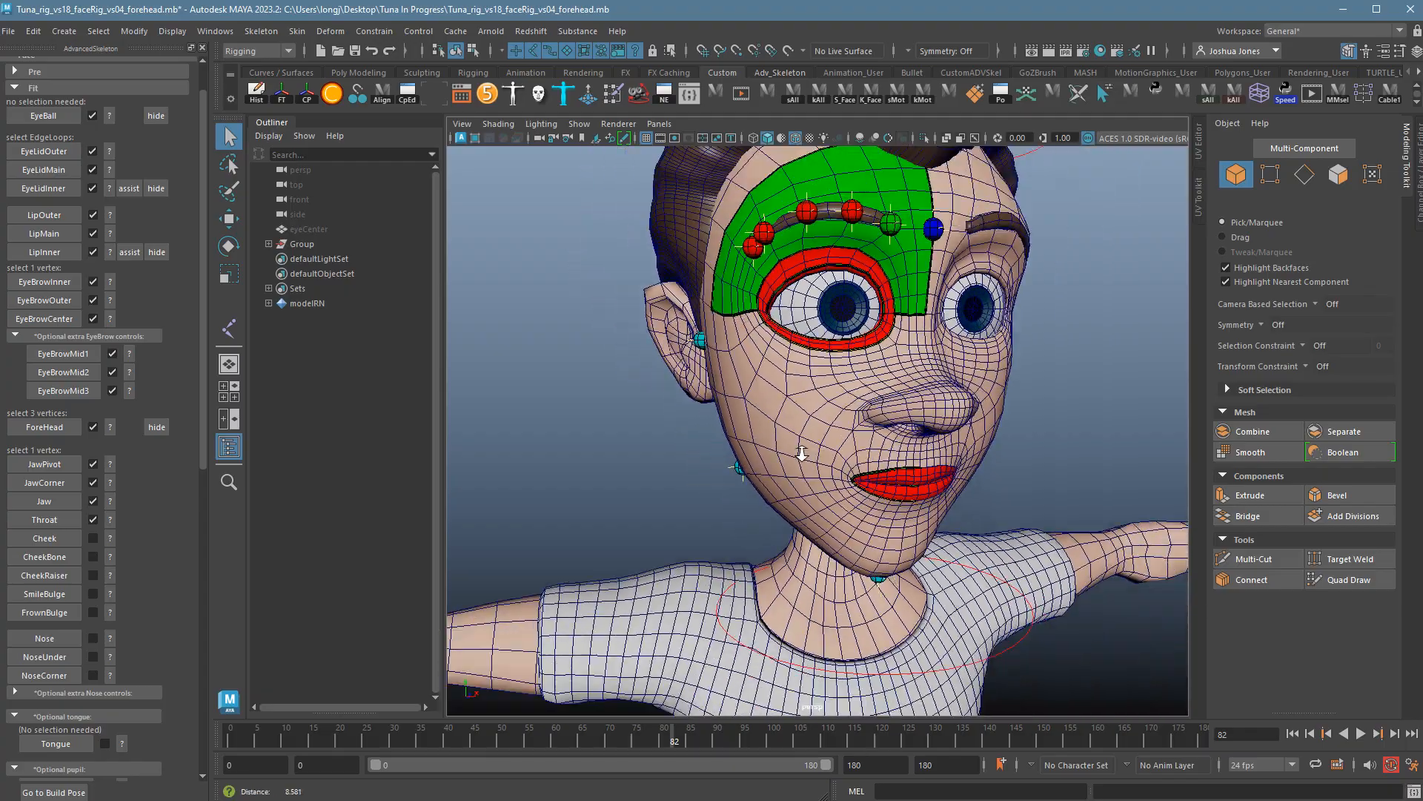
pyautogui.moveTo(801, 453)
pyautogui.keyDown('alt'); pyautogui.mouseDown()
pyautogui.moveTo(812, 464)
pyautogui.moveTo(803, 407)
pyautogui.moveTo(822, 467)
pyautogui.mouseUp(); pyautogui.keyUp('alt')
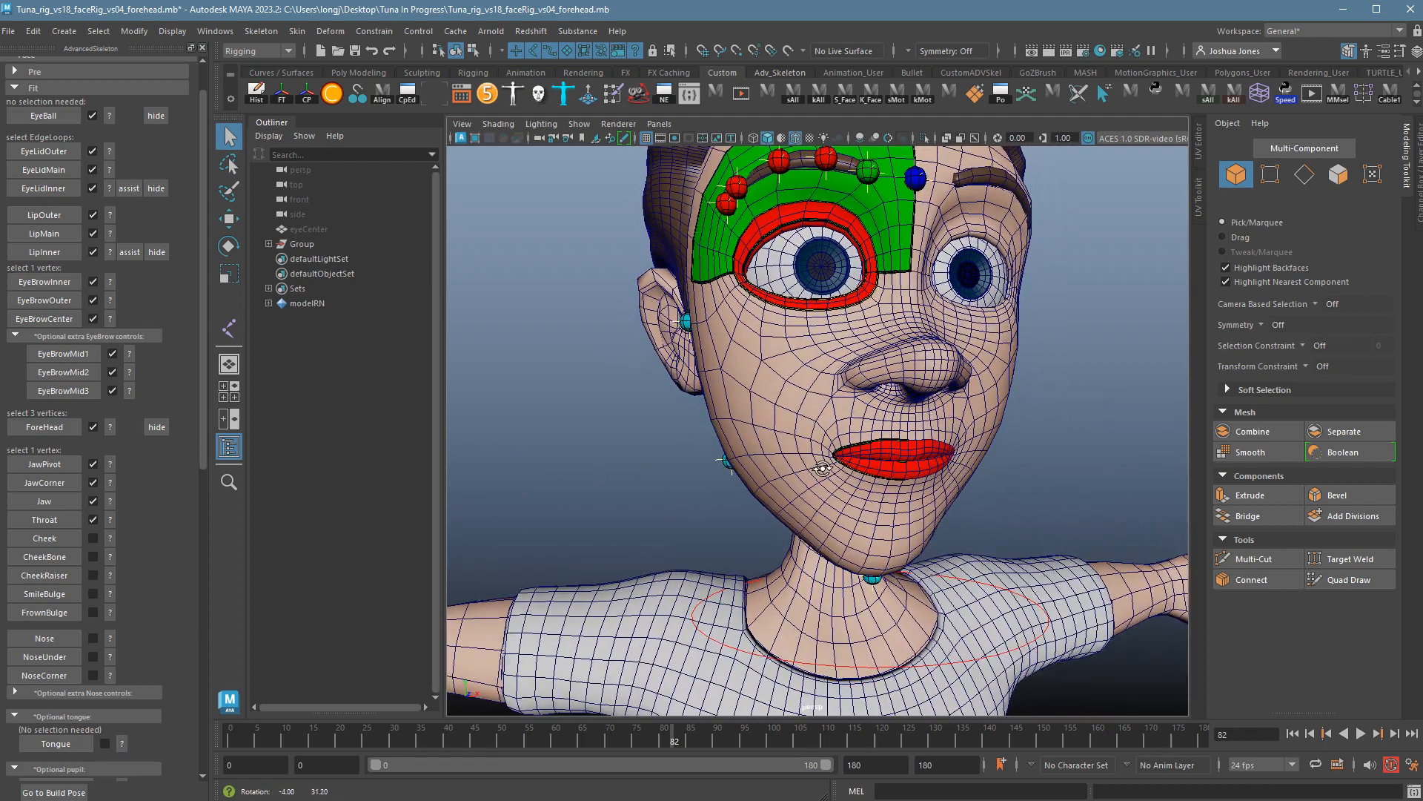
pyautogui.click(768, 436)
pyautogui.moveTo(760, 430); pyautogui.dragTo(708, 438, button='right')
pyautogui.keyDown('alt'); pyautogui.moveTo(790, 555); pyautogui.dragTo(819, 438); pyautogui.keyUp('alt')
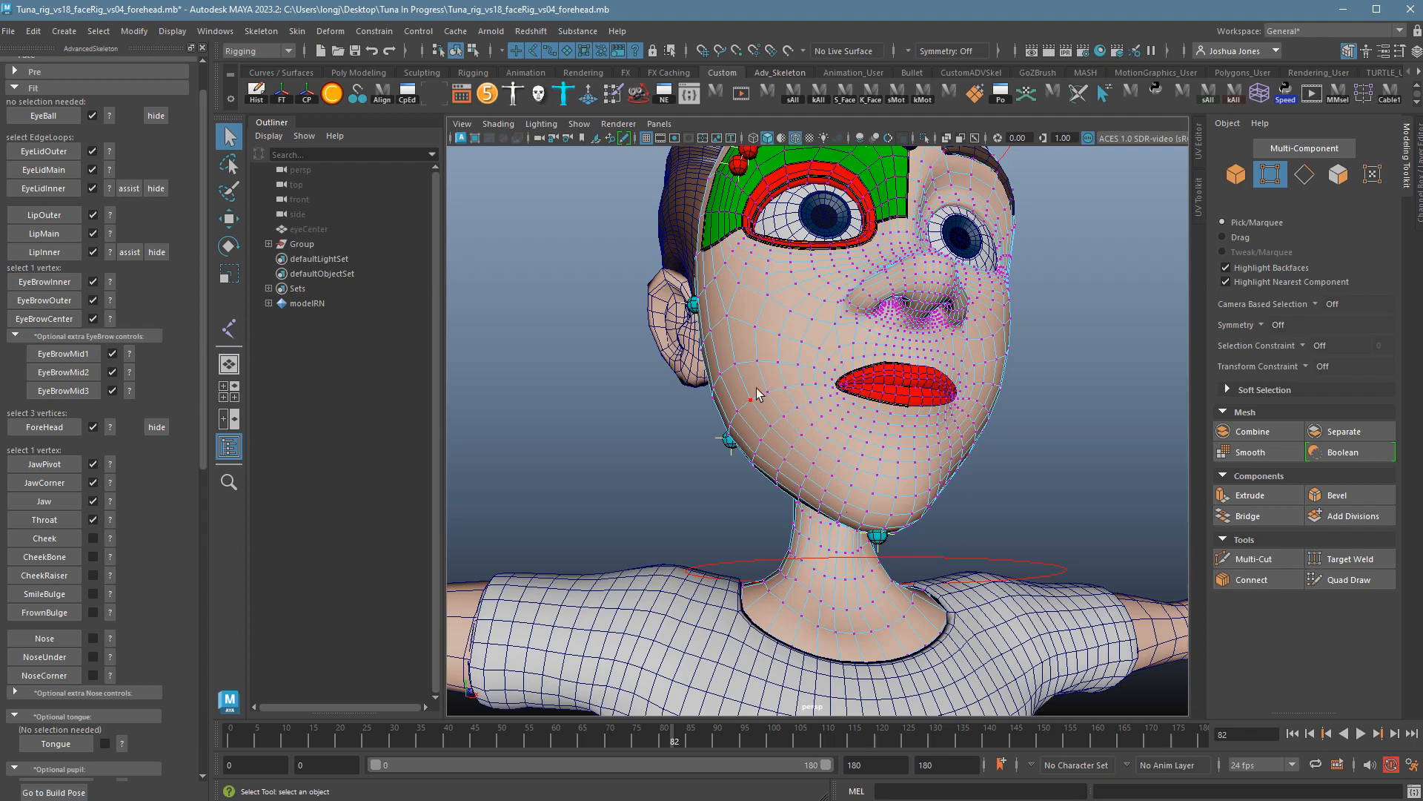
pyautogui.click(770, 371)
pyautogui.keyDown('alt'); pyautogui.moveTo(770, 371); pyautogui.dragTo(848, 514); pyautogui.keyUp('alt')
pyautogui.click(857, 473)
pyautogui.keyDown('alt'); pyautogui.moveTo(772, 486); pyautogui.dragTo(901, 470); pyautogui.keyUp('alt')
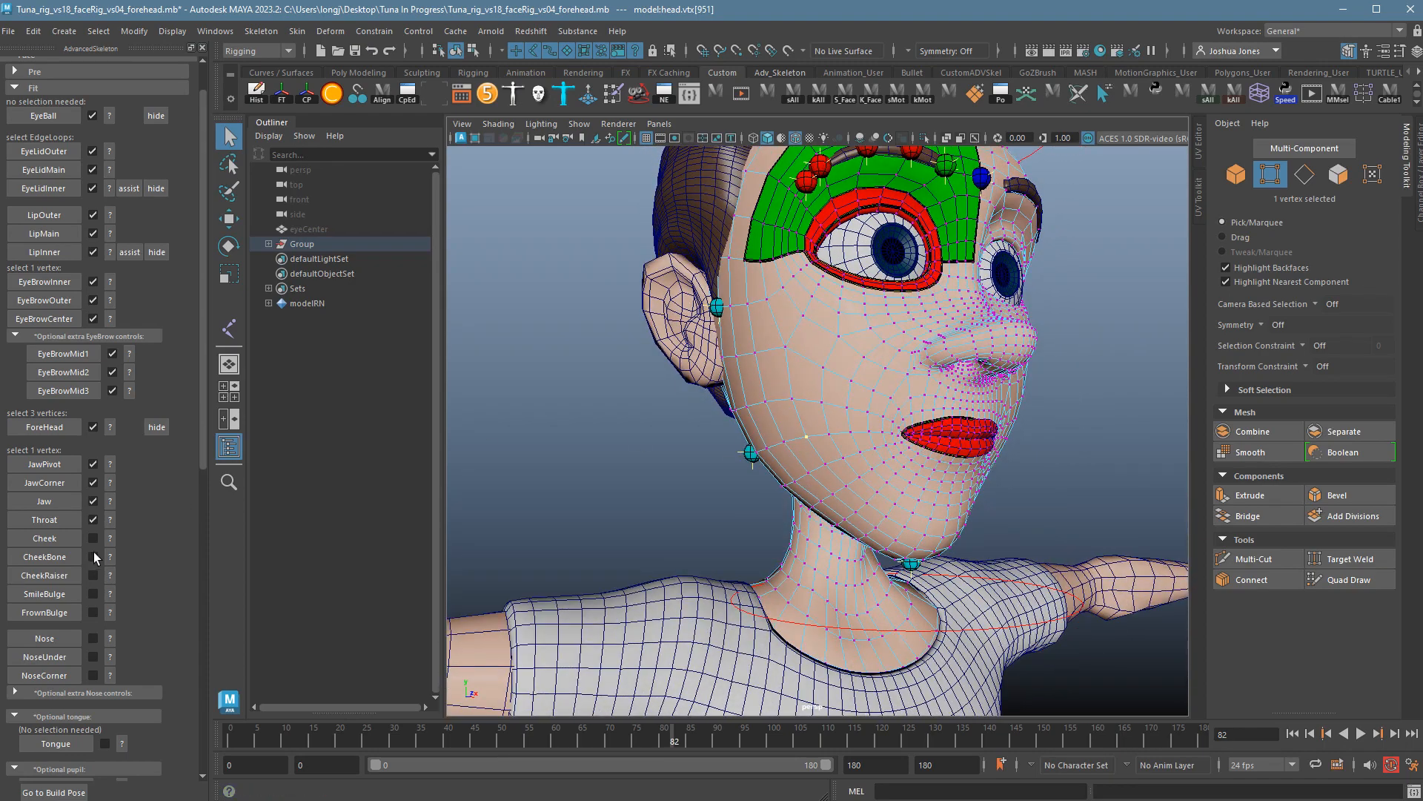
# Check the Cheek guide and place the green Cheek marker on the chosen vertex.
pyautogui.click(110, 539)
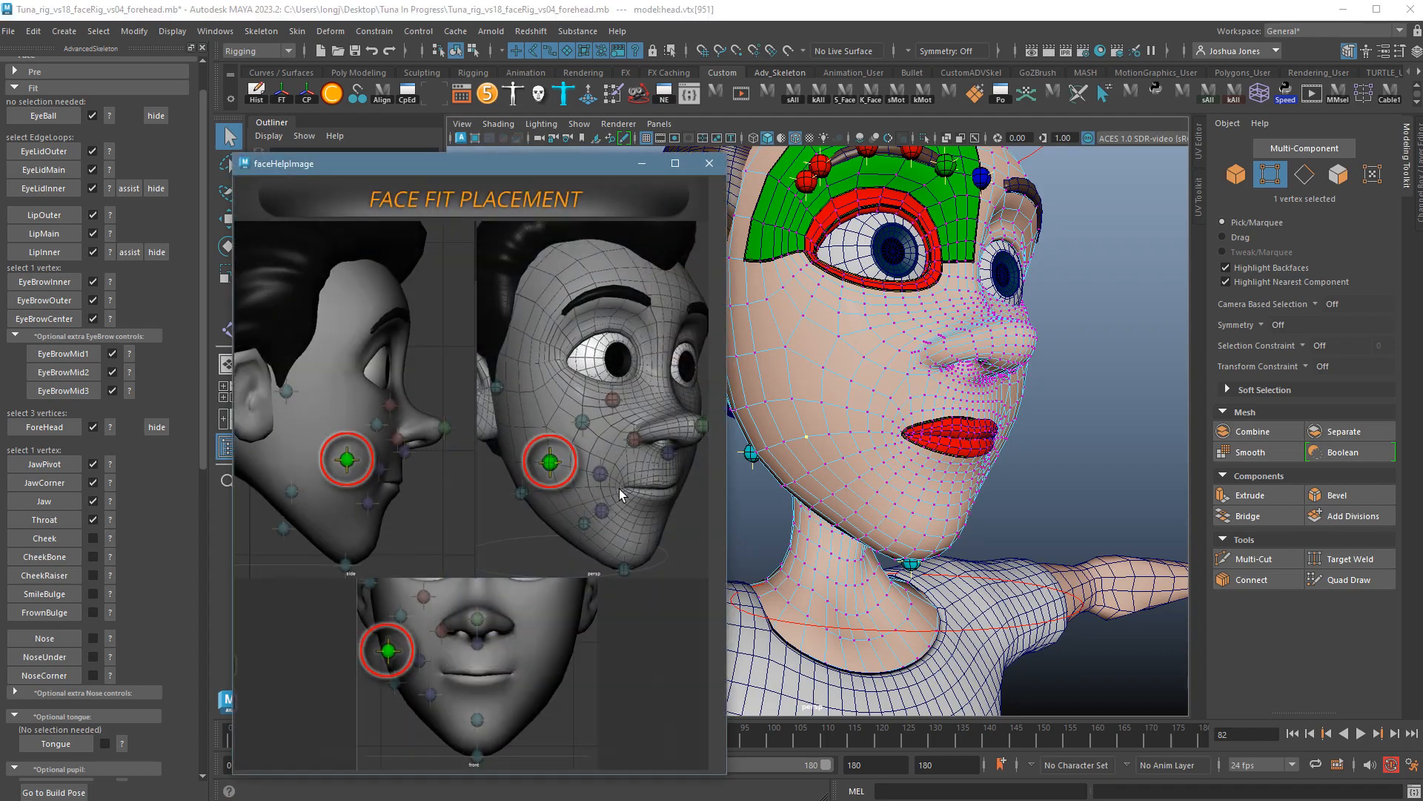
pyautogui.click(709, 164)
pyautogui.moveTo(876, 408)
pyautogui.keyDown('alt'); pyautogui.mouseDown()
pyautogui.moveTo(820, 420)
pyautogui.moveTo(889, 420)
pyautogui.mouseUp(); pyautogui.keyUp('alt')
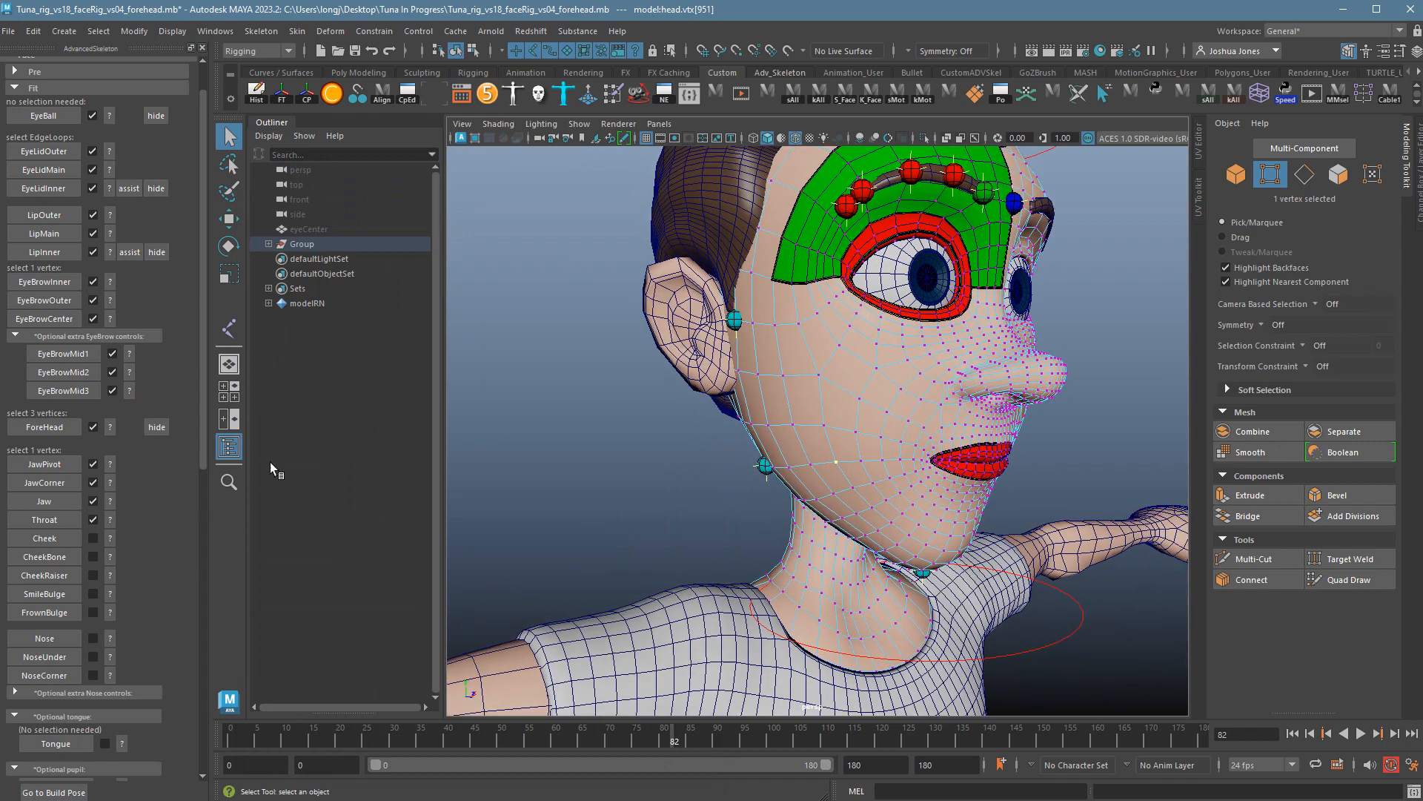
pyautogui.click(68, 540)
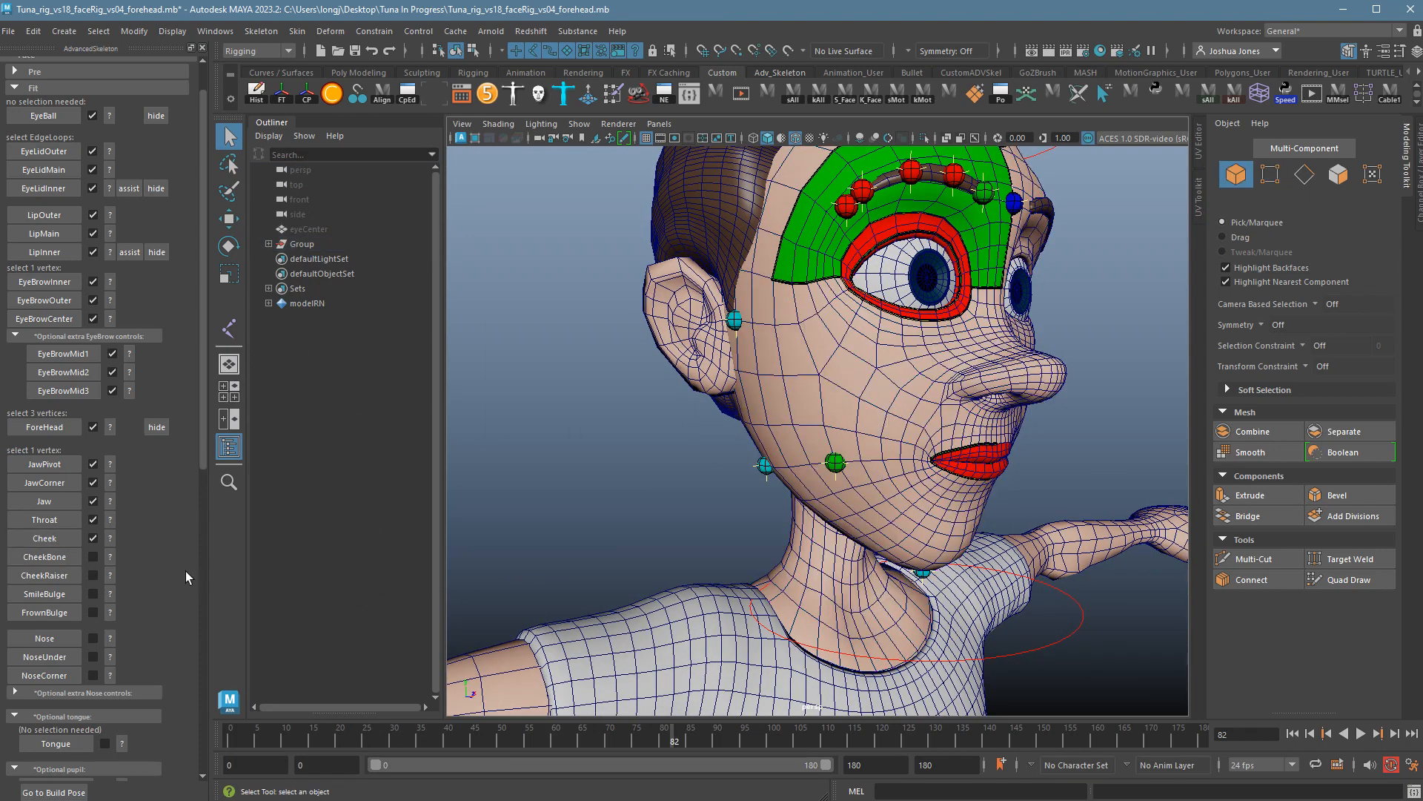
pyautogui.click(112, 561)
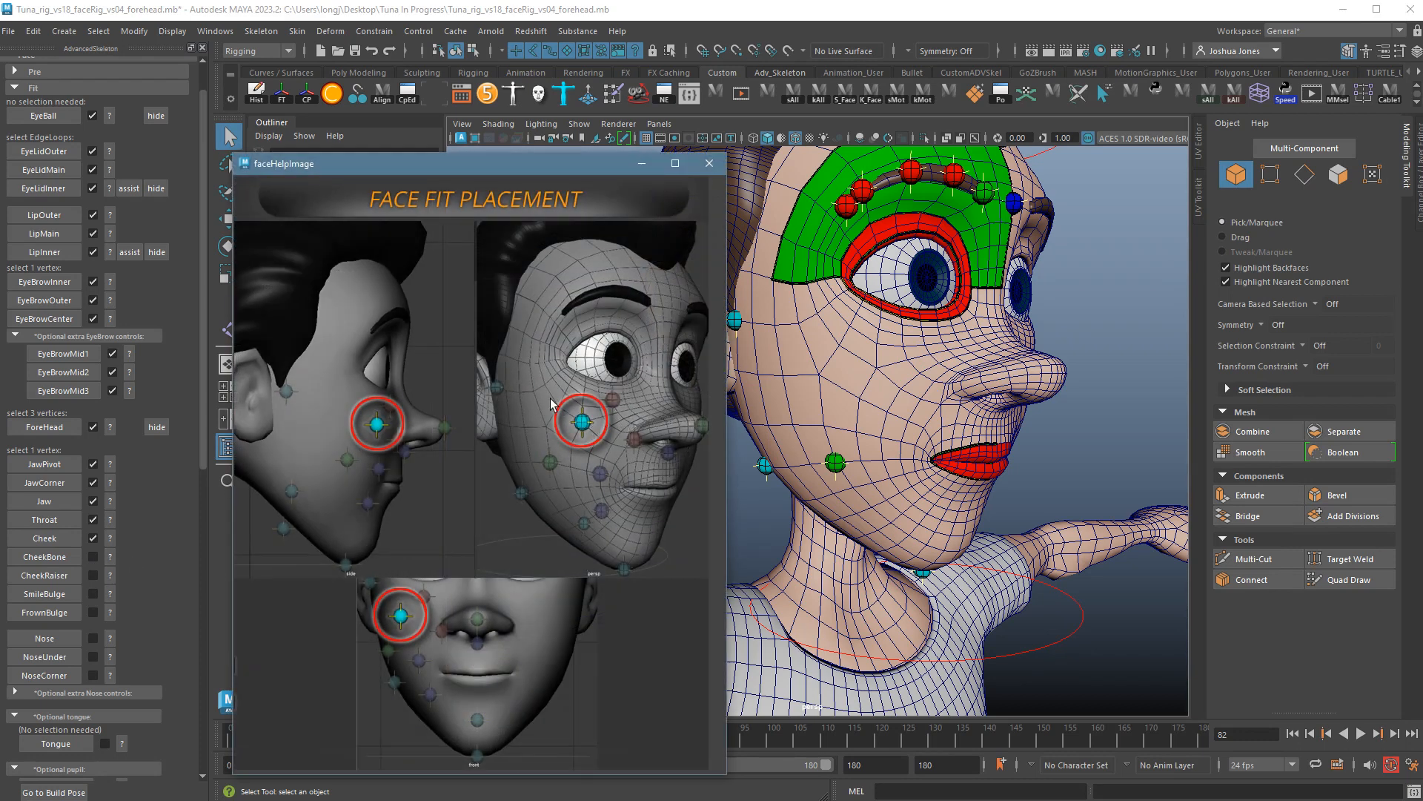
# Select an upper-cheek vertex below the eye and place the CheekBone marker there.
pyautogui.click(709, 164)
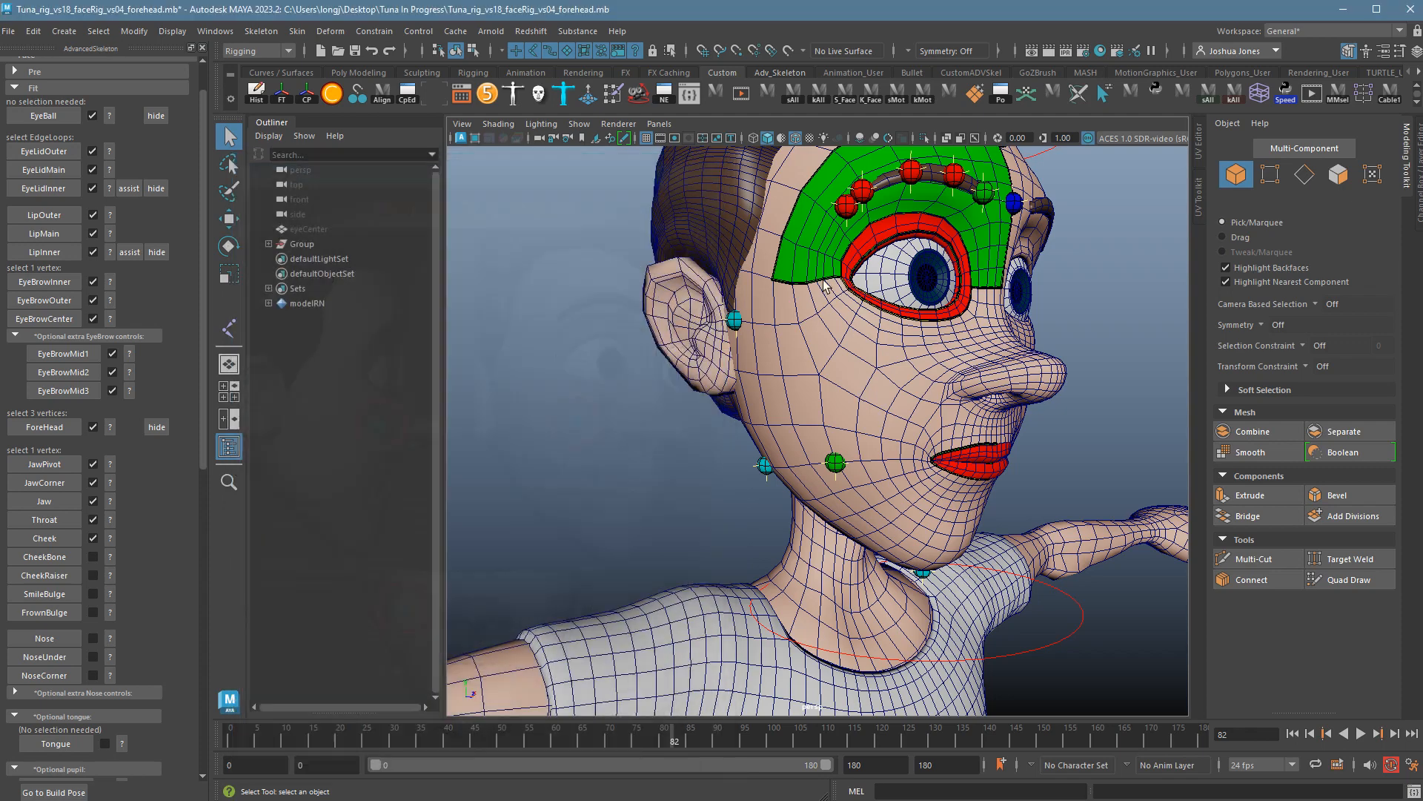
pyautogui.click(887, 352)
pyautogui.rightClick(884, 354)
pyautogui.moveTo(835, 348); pyautogui.dragTo(816, 354, button='right')
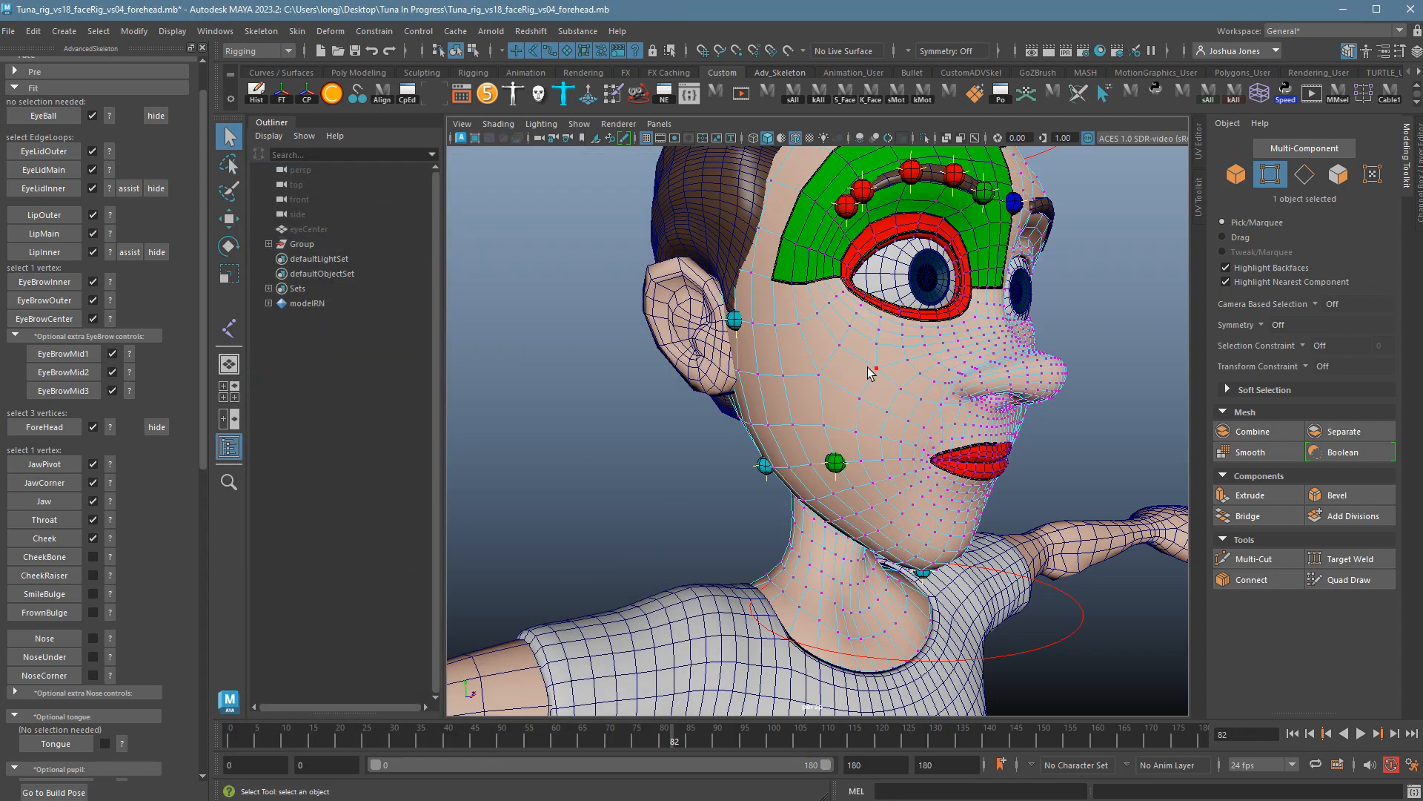
pyautogui.click(885, 374)
pyautogui.keyDown('alt'); pyautogui.moveTo(886, 378); pyautogui.dragTo(739, 431); pyautogui.keyUp('alt')
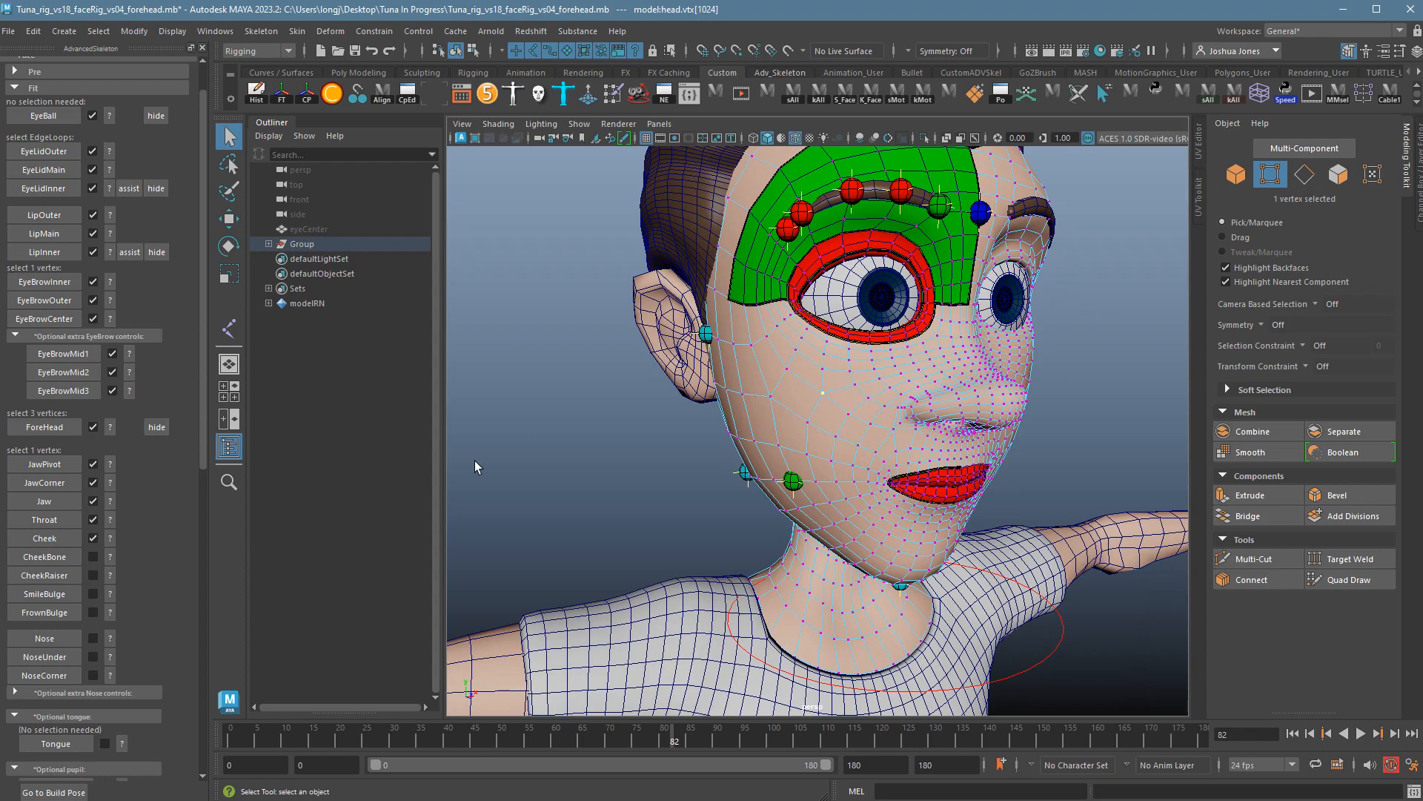
pyautogui.click(64, 562)
pyautogui.keyDown('alt'); pyautogui.moveTo(741, 545); pyautogui.dragTo(681, 532); pyautogui.keyUp('alt')
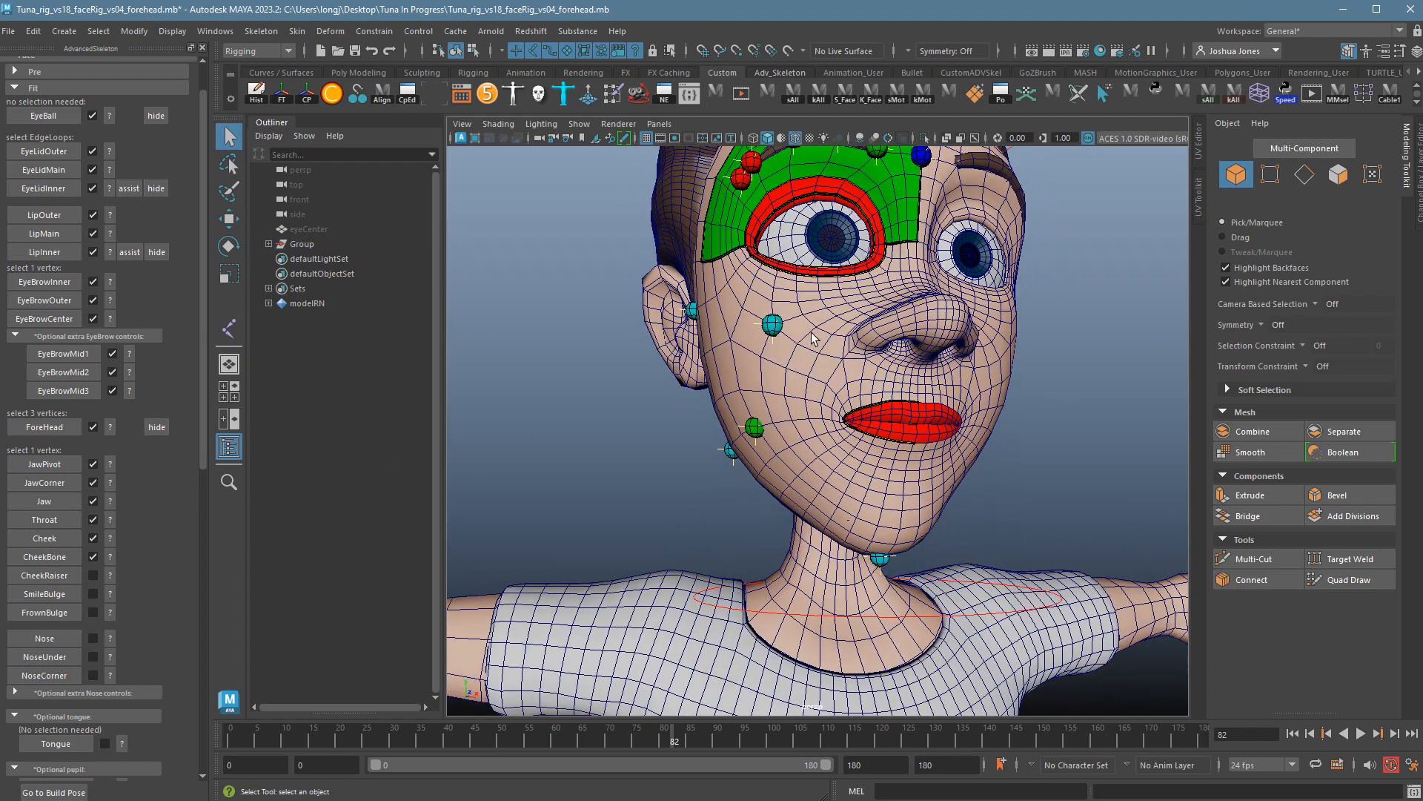
pyautogui.keyDown('alt'); pyautogui.moveTo(814, 338); pyautogui.dragTo(819, 326); pyautogui.keyUp('alt')
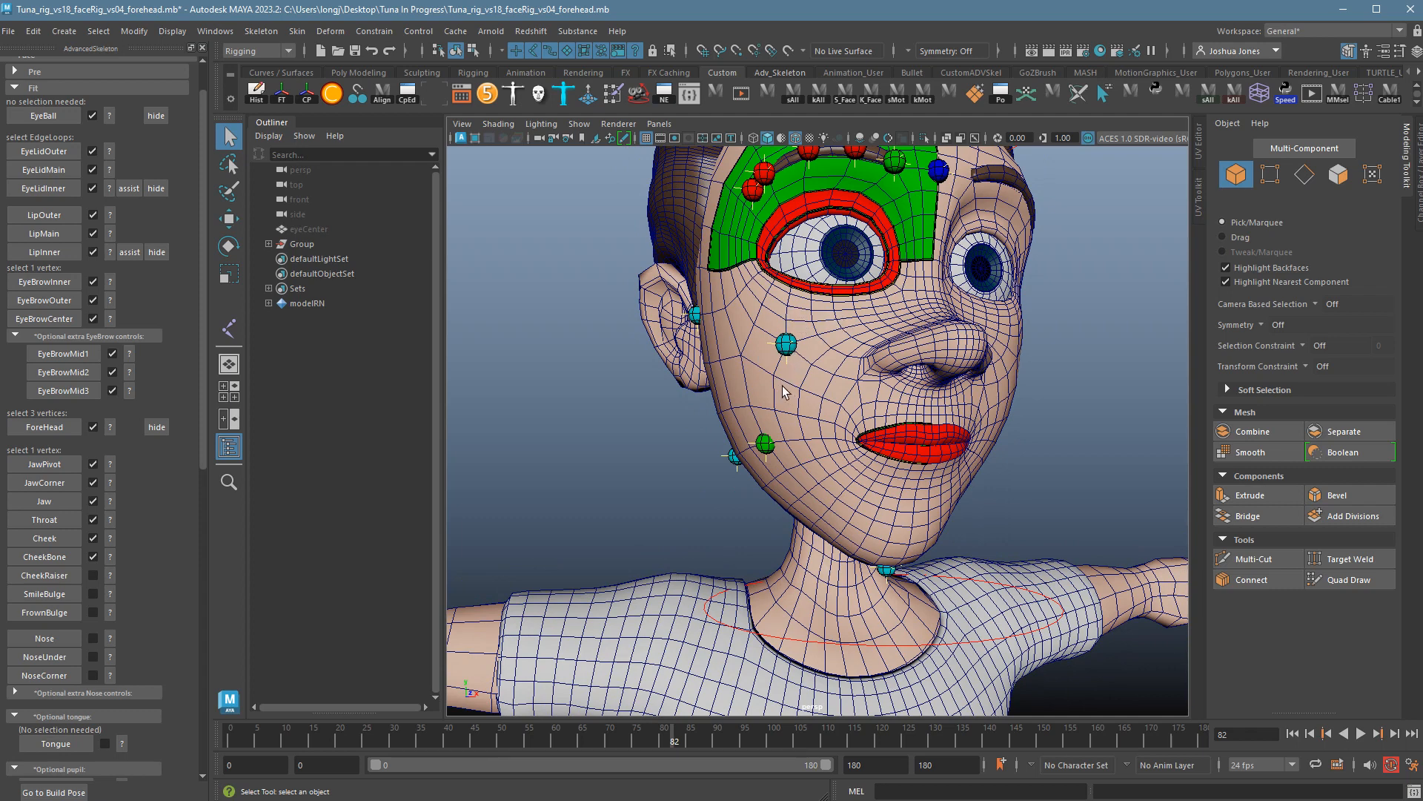
# Place the CheekRaiser marker on a cheek vertex just under the eye, above the CheekBone marker.
pyautogui.click(117, 577)
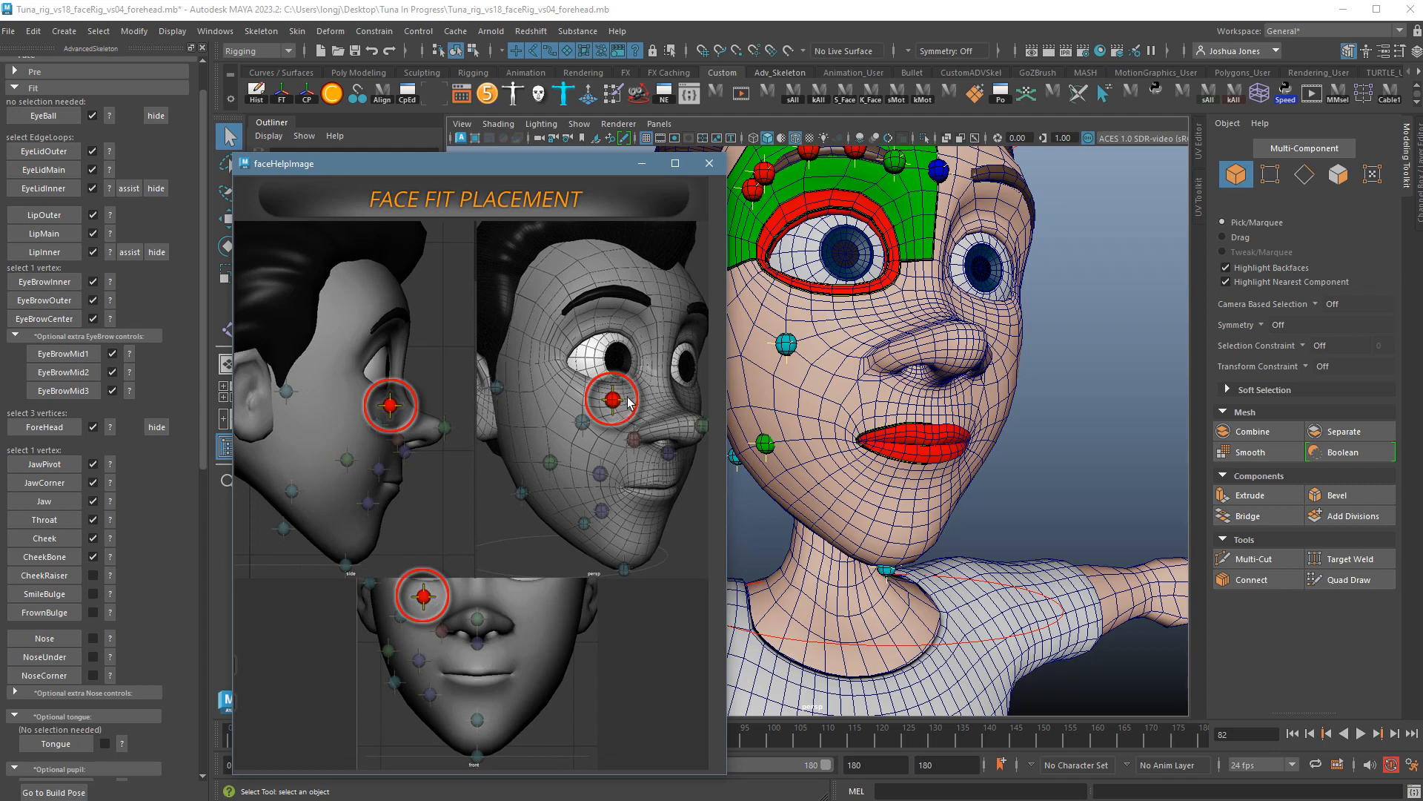
pyautogui.click(709, 166)
pyautogui.keyDown('alt'); pyautogui.moveTo(854, 346); pyautogui.dragTo(830, 345); pyautogui.keyUp('alt')
pyautogui.moveTo(775, 347); pyautogui.dragTo(743, 335, button='right')
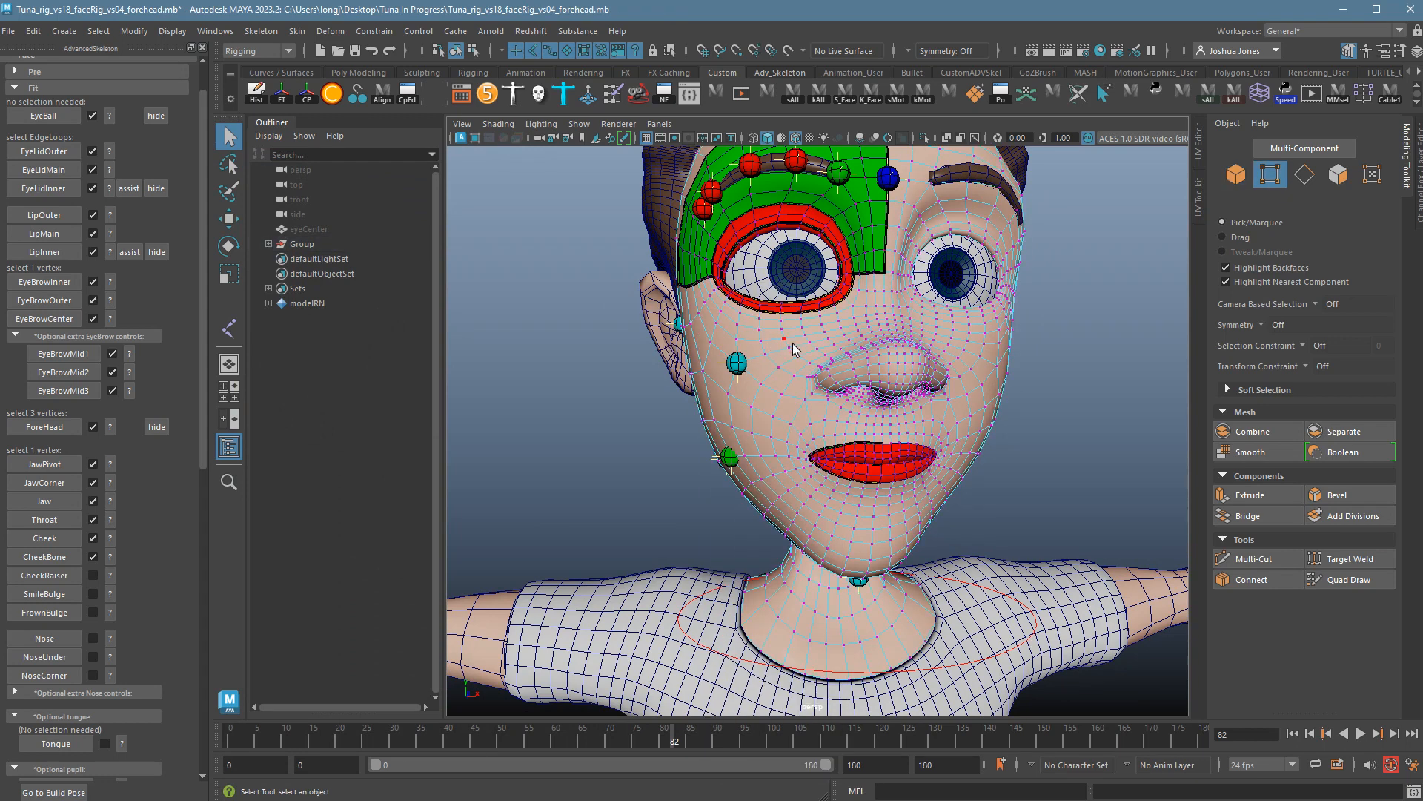
pyautogui.click(794, 344)
pyautogui.keyDown('alt'); pyautogui.moveTo(793, 344); pyautogui.dragTo(817, 428); pyautogui.keyUp('alt')
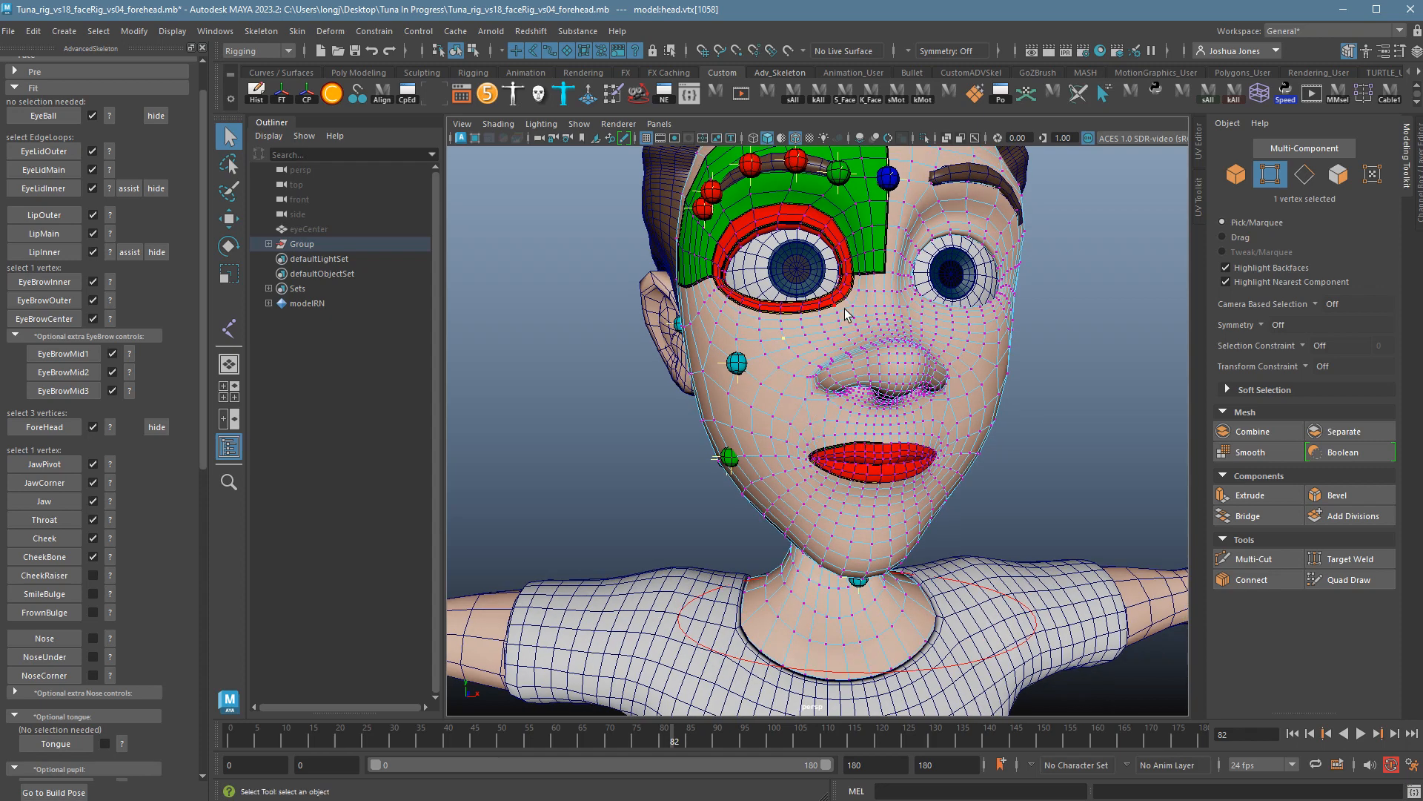
pyautogui.keyDown('alt'); pyautogui.moveTo(815, 345); pyautogui.dragTo(810, 391); pyautogui.keyUp('alt')
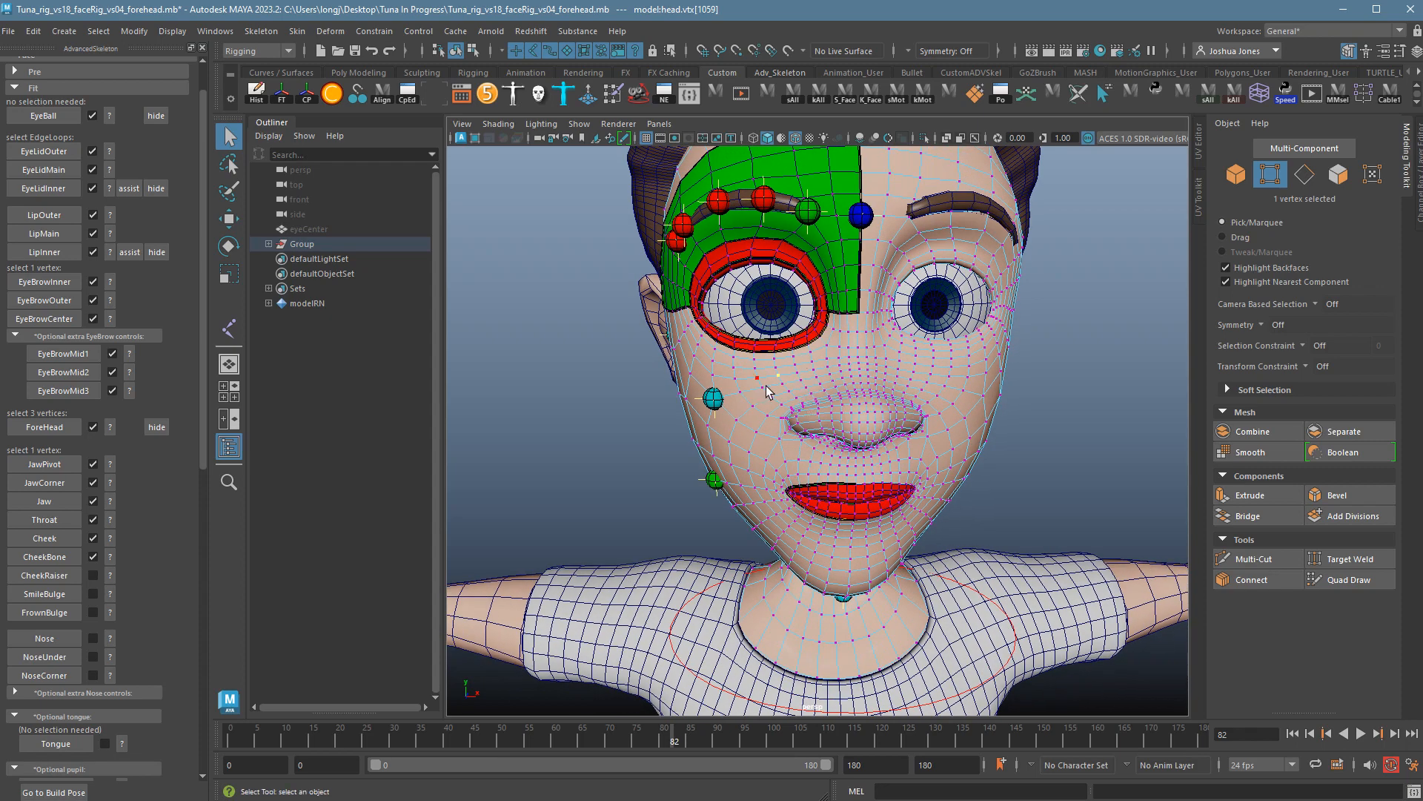
pyautogui.click(67, 581)
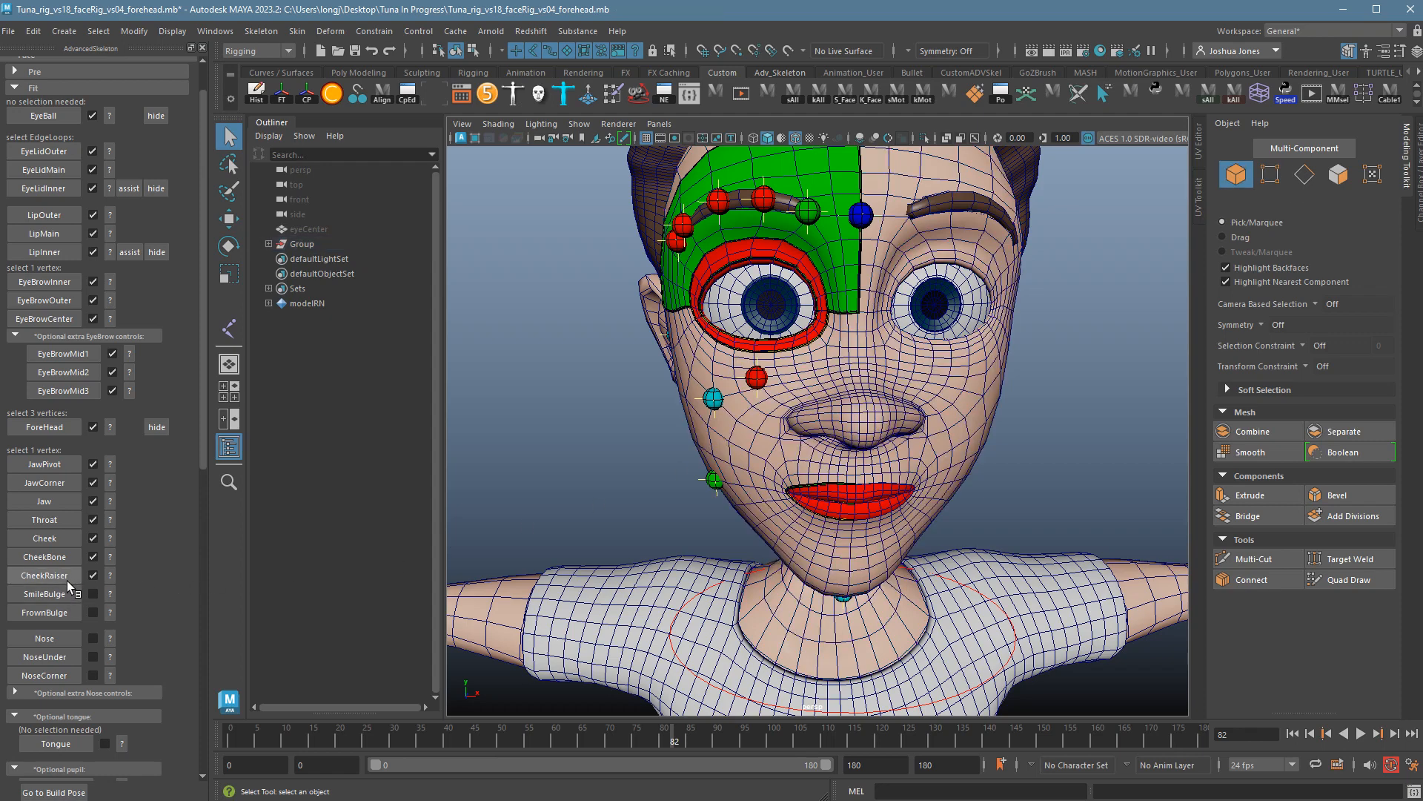
pyautogui.keyDown('alt'); pyautogui.moveTo(786, 314); pyautogui.dragTo(591, 503); pyautogui.keyUp('alt')
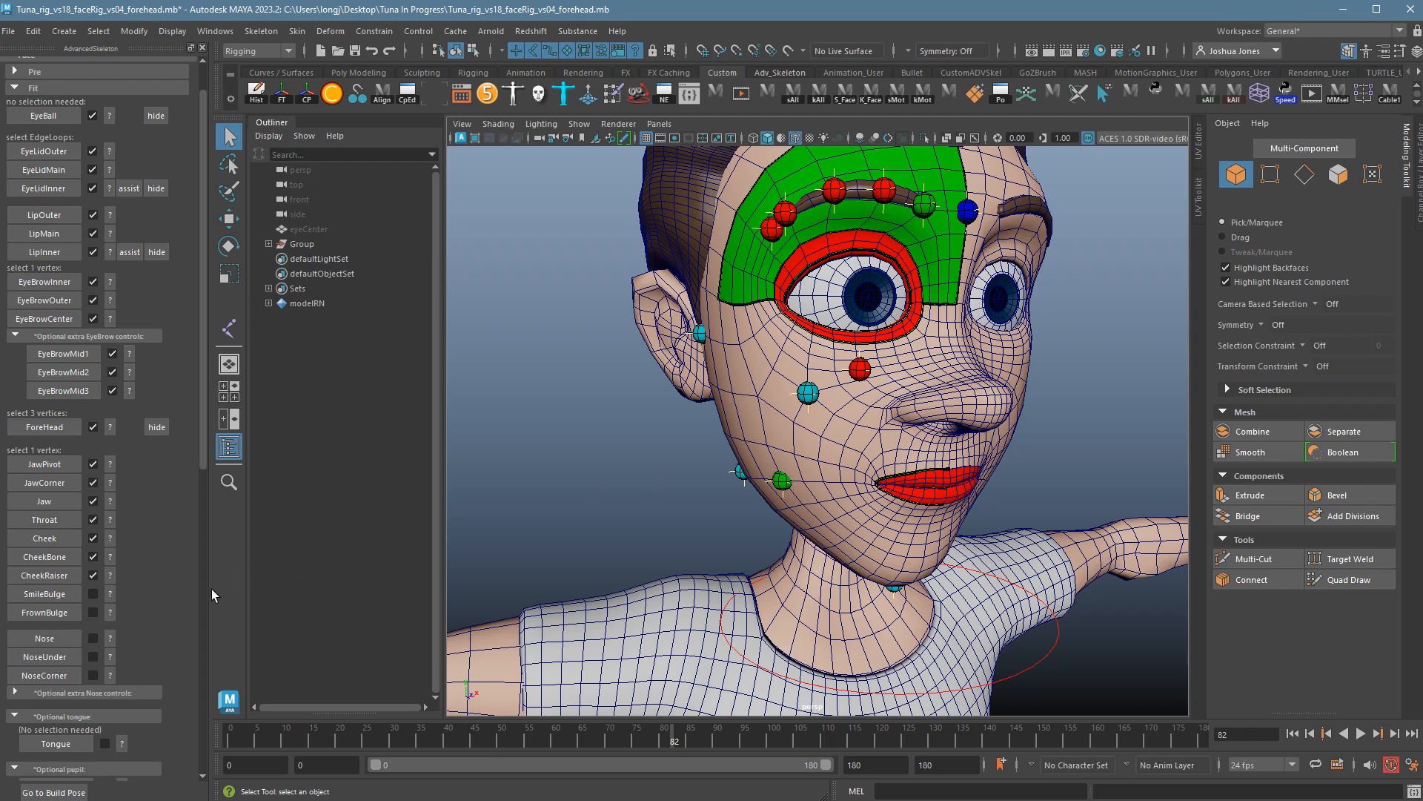
# Review the SmileBulge placement guide and switch the head to vertex selection.
pyautogui.click(110, 595)
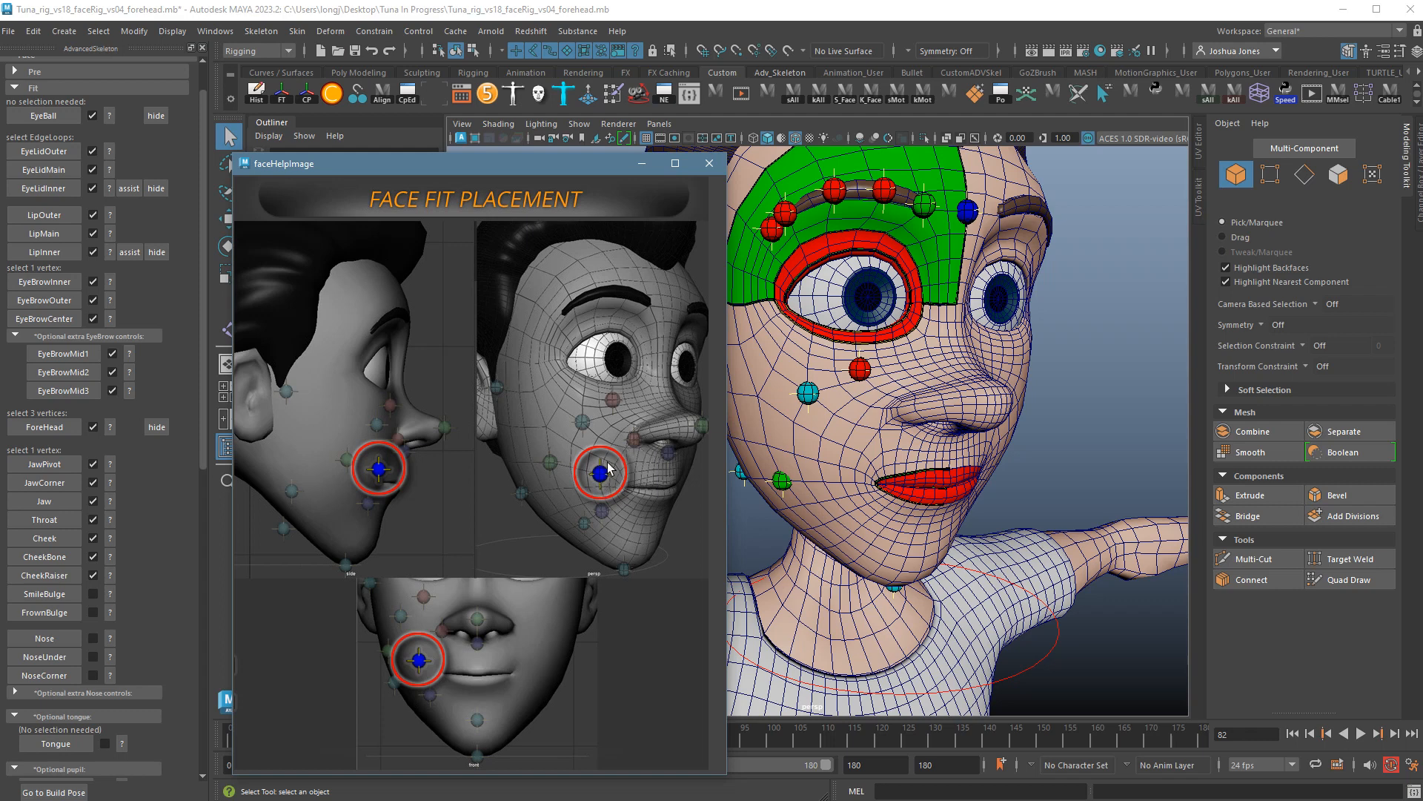
pyautogui.click(709, 163)
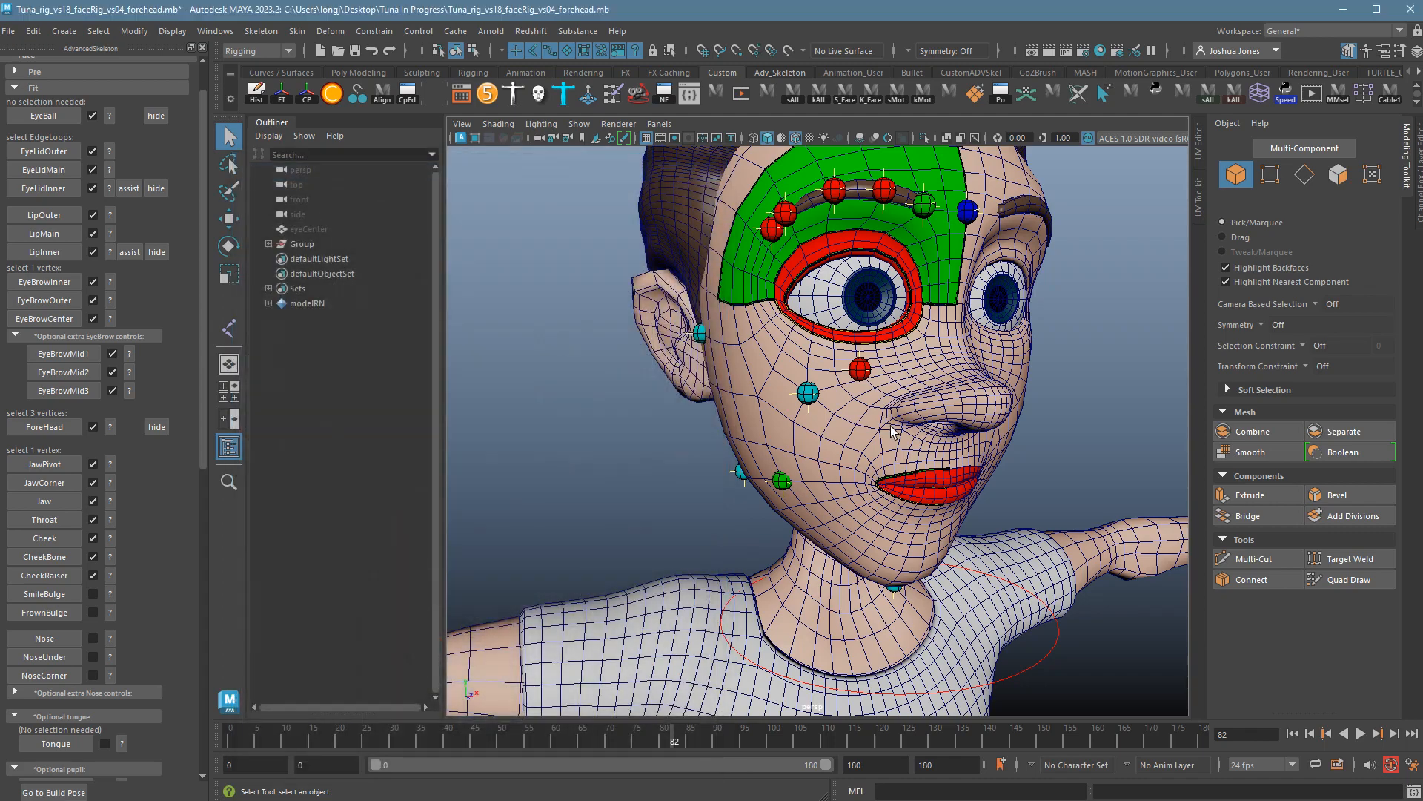
pyautogui.scroll(10, 942, 442)
pyautogui.keyDown('alt'); pyautogui.moveTo(941, 442); pyautogui.dragTo(955, 440); pyautogui.keyUp('alt')
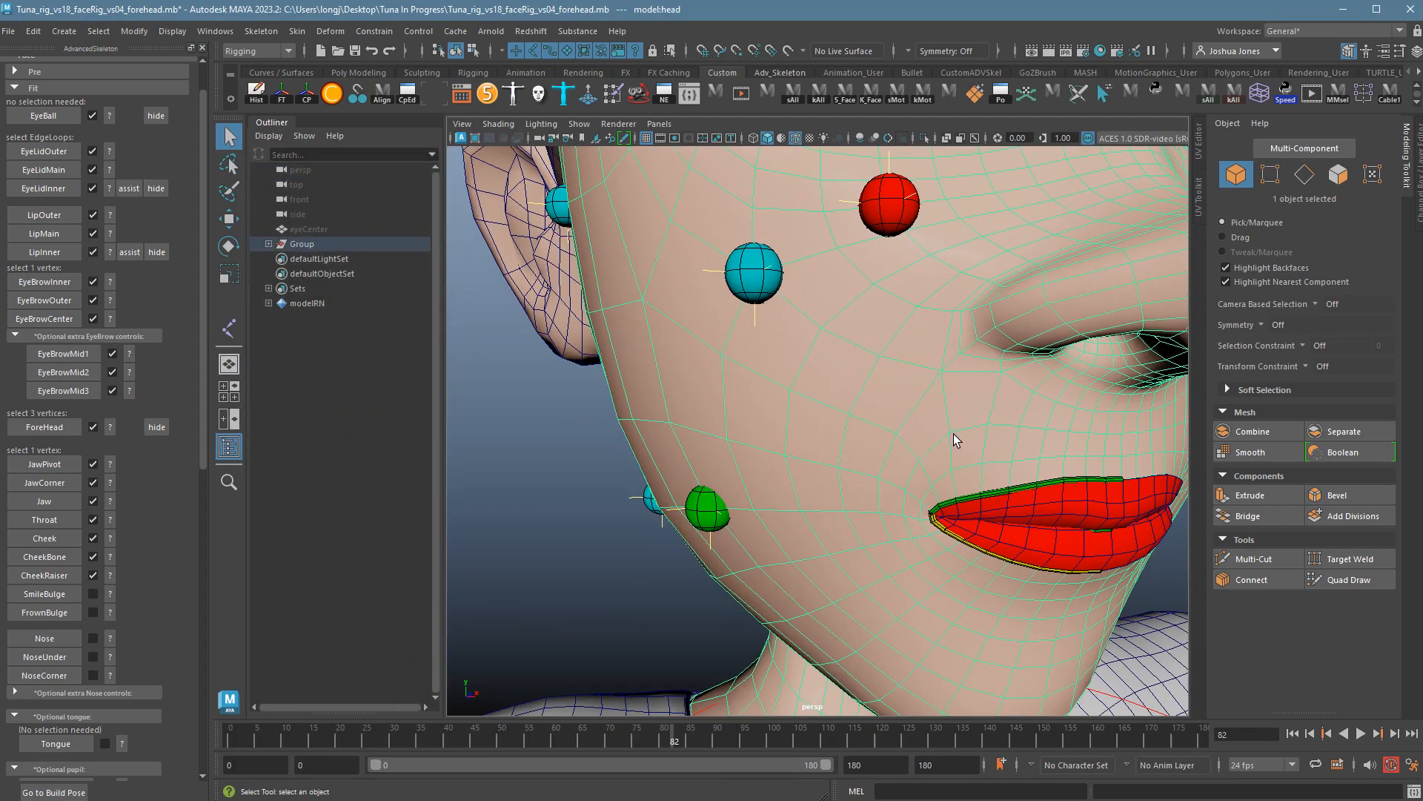
pyautogui.moveTo(947, 429); pyautogui.dragTo(905, 430, button='right')
pyautogui.keyDown('alt'); pyautogui.moveTo(936, 475); pyautogui.dragTo(926, 461); pyautogui.keyUp('alt')
pyautogui.keyDown('alt'); pyautogui.moveTo(926, 461); pyautogui.dragTo(784, 438, button='right'); pyautogui.keyUp('alt')
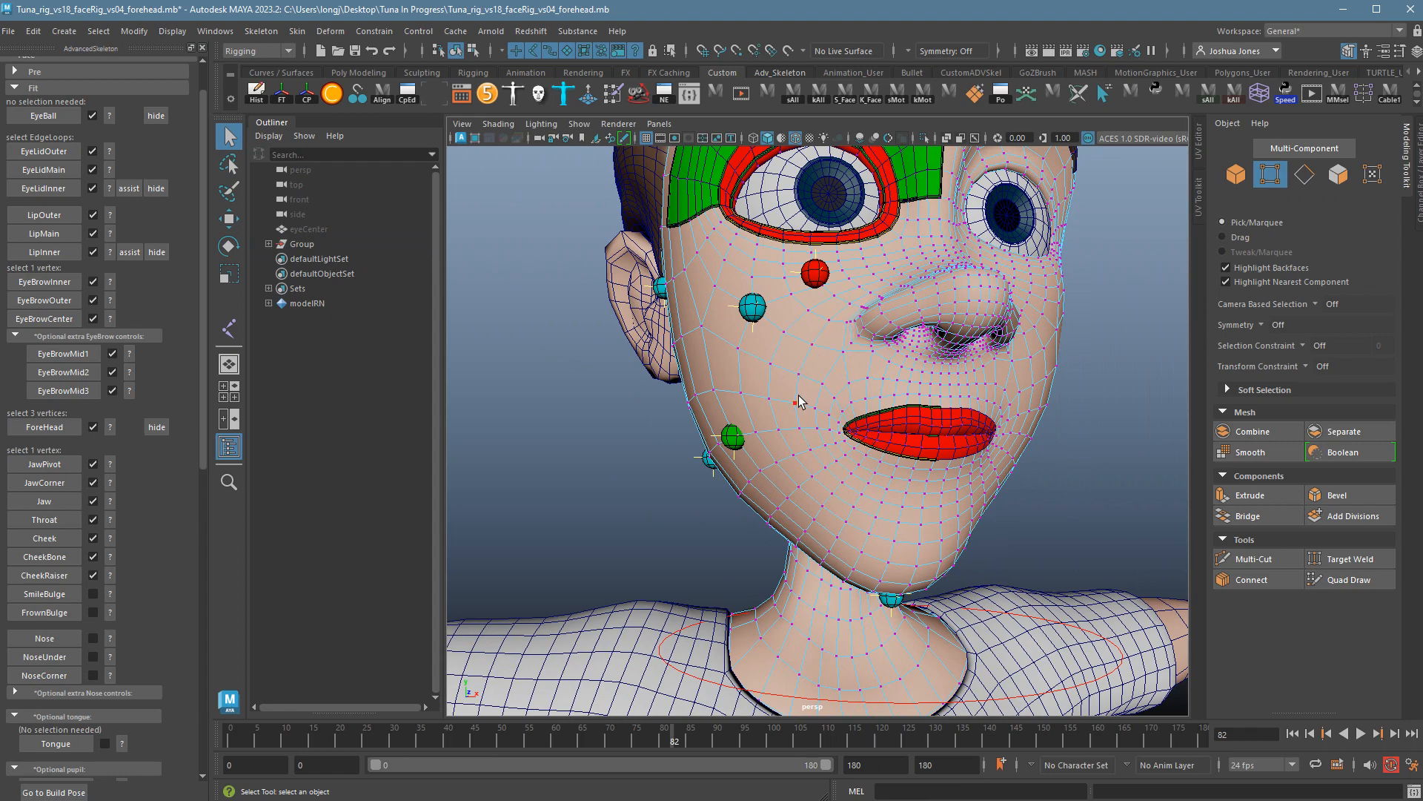
# Pick a vertex beside the mouth corner and place the SmileBulge marker there.
pyautogui.click(784, 418)
pyautogui.keyDown('alt'); pyautogui.moveTo(784, 417); pyautogui.dragTo(824, 448); pyautogui.keyUp('alt')
pyautogui.click(828, 445)
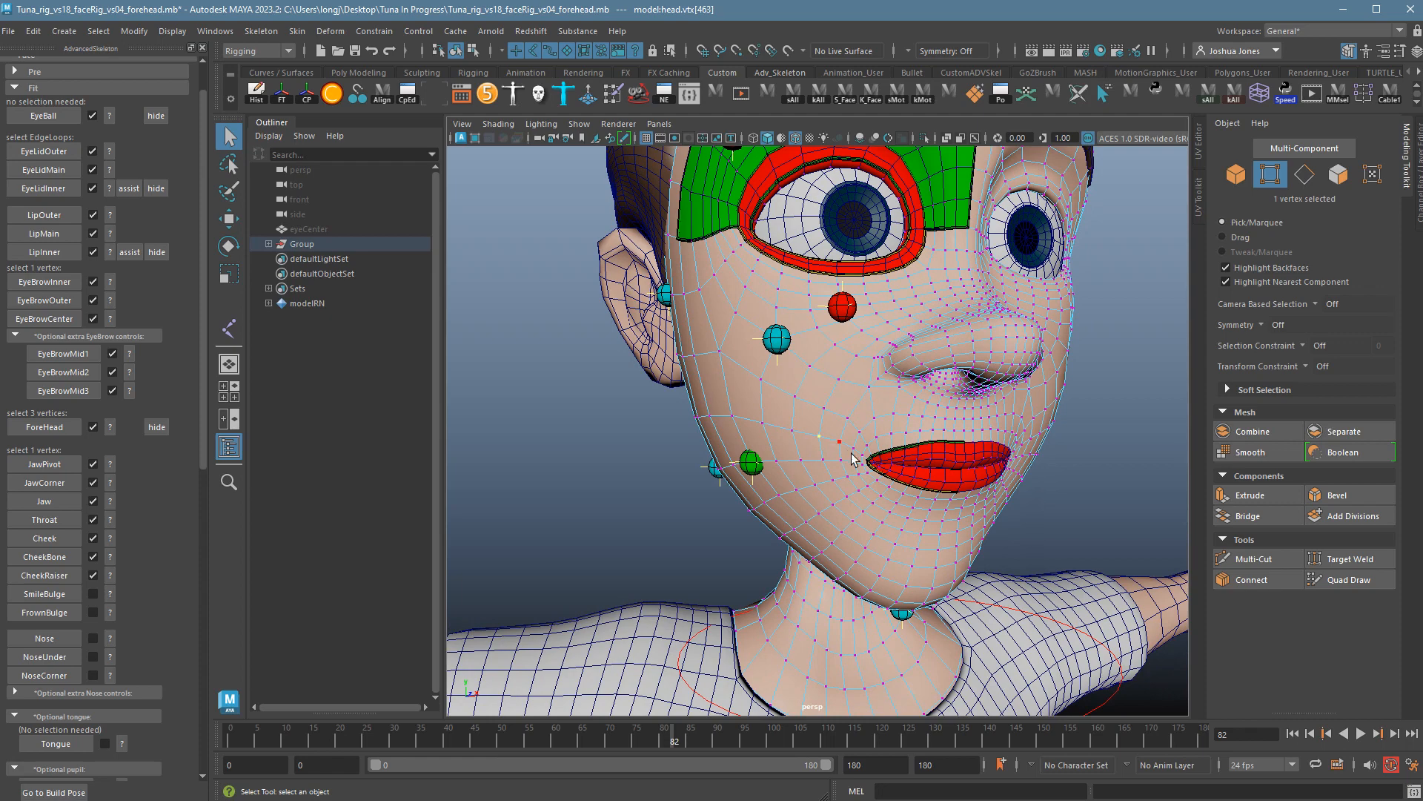
pyautogui.keyDown('alt'); pyautogui.moveTo(899, 472); pyautogui.dragTo(813, 450); pyautogui.keyUp('alt')
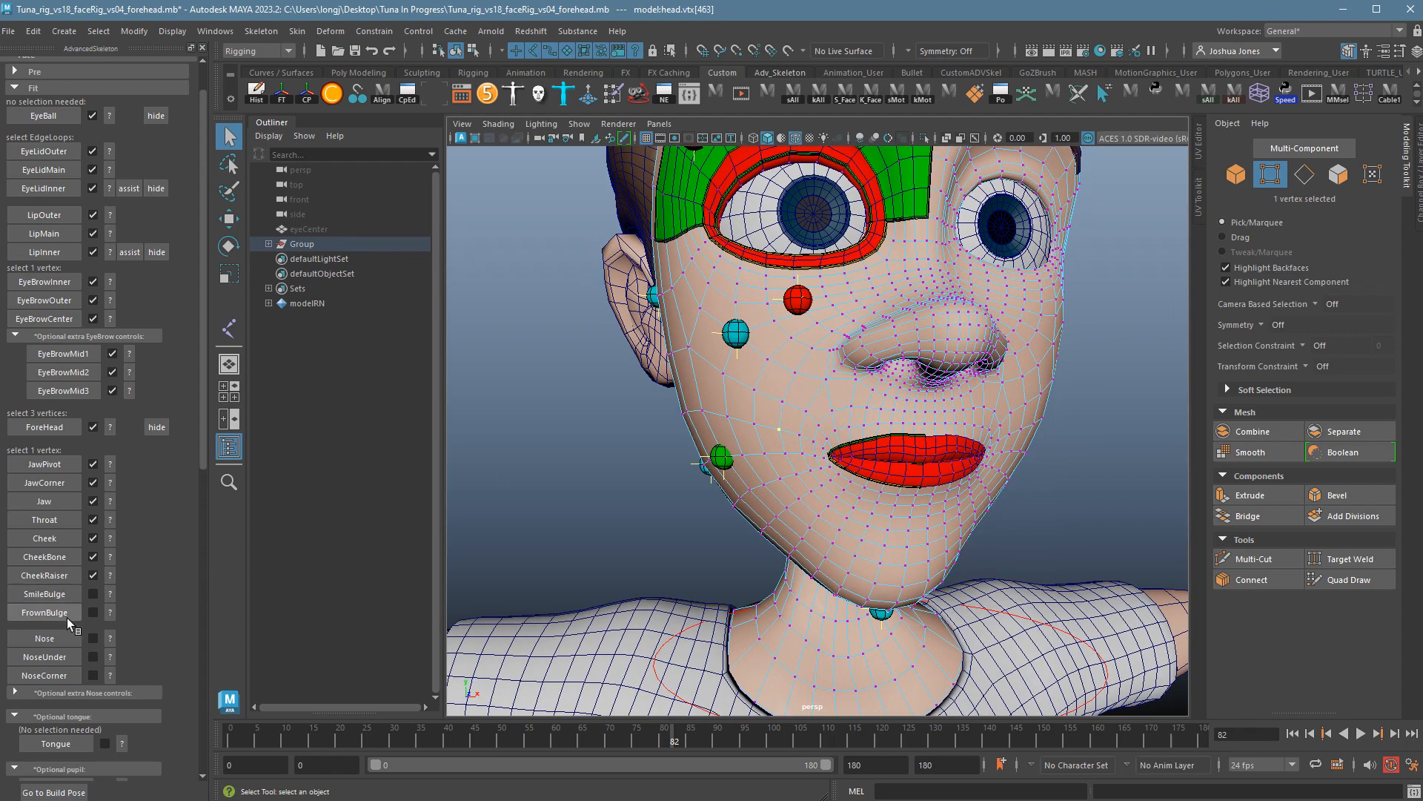
pyautogui.click(44, 593)
pyautogui.keyDown('alt'); pyautogui.moveTo(741, 616); pyautogui.dragTo(830, 445); pyautogui.keyUp('alt')
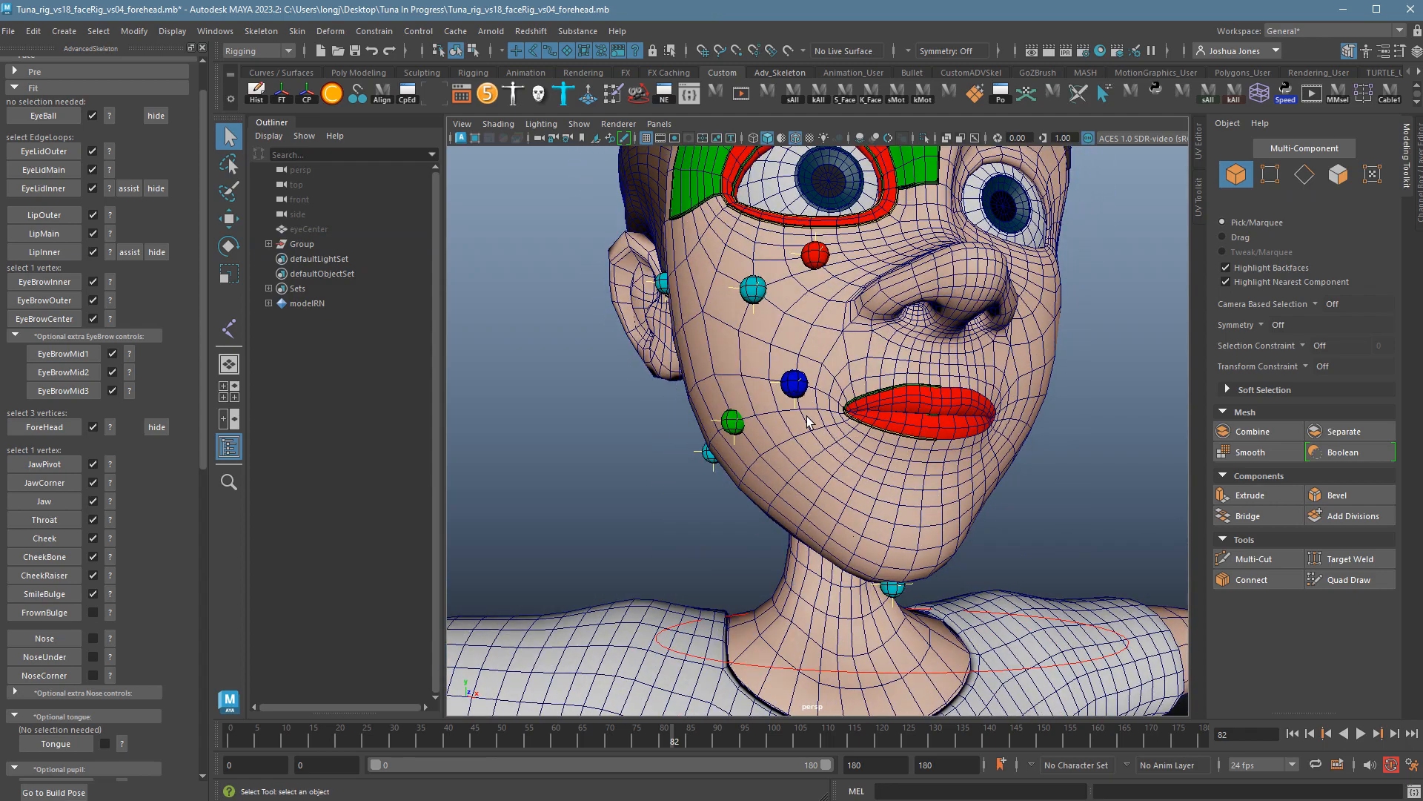
pyautogui.keyDown('alt'); pyautogui.moveTo(934, 445); pyautogui.dragTo(728, 474); pyautogui.keyUp('alt')
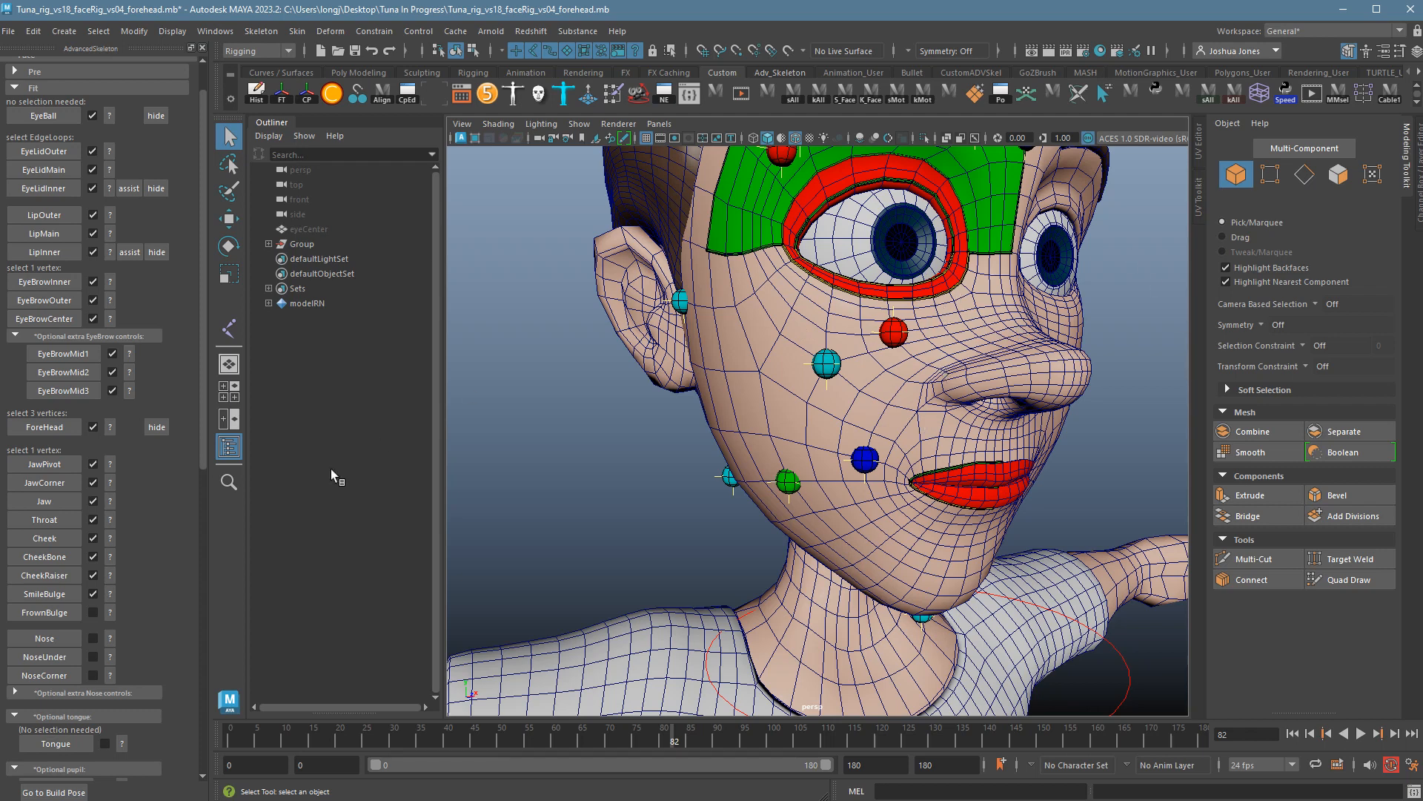
# Review the FrownBulge placement guide and put the head in vertex selection mode.
pyautogui.click(111, 619)
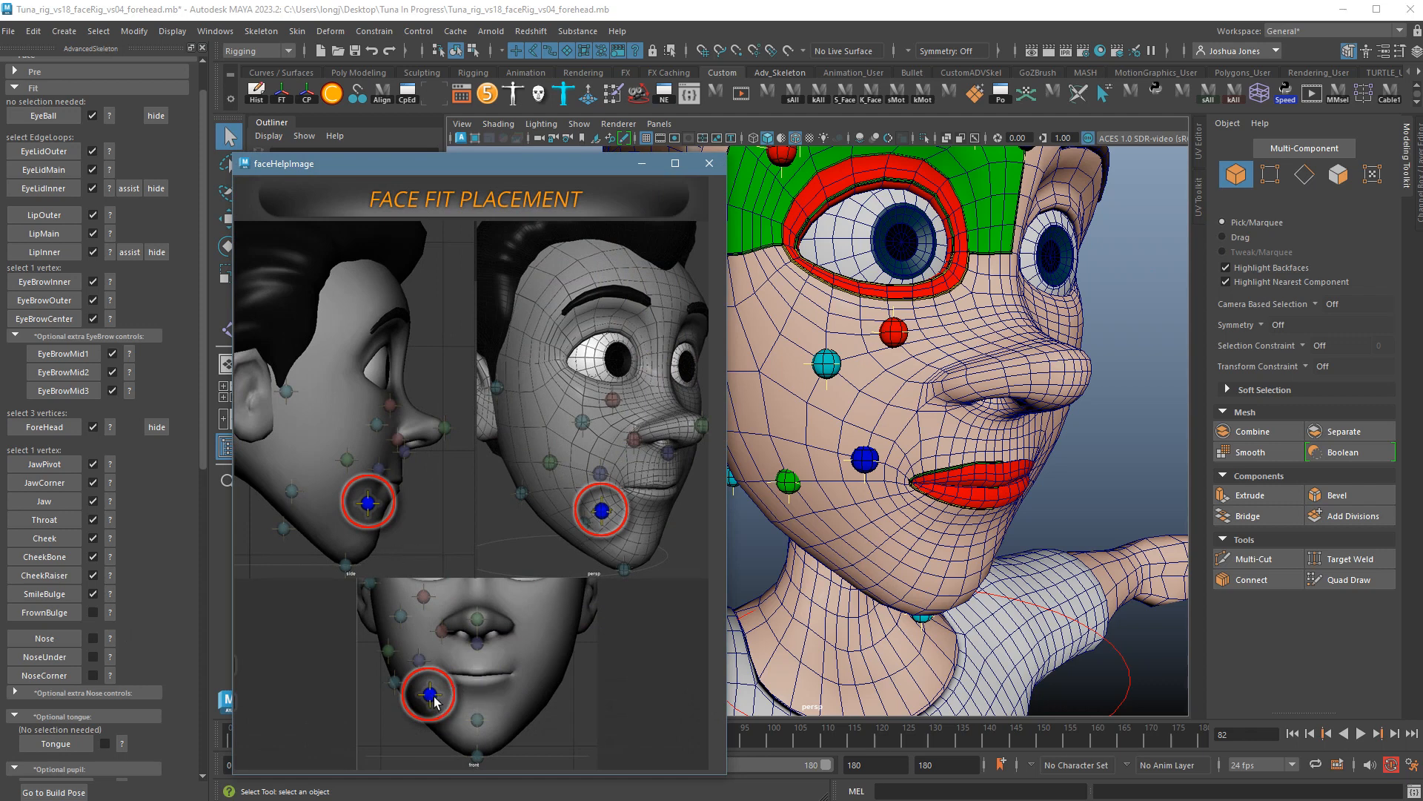
pyautogui.click(709, 163)
pyautogui.keyDown('alt'); pyautogui.moveTo(909, 500); pyautogui.dragTo(844, 456); pyautogui.keyUp('alt')
pyautogui.click(844, 455)
pyautogui.moveTo(837, 448); pyautogui.dragTo(791, 451, button='right')
pyautogui.keyDown('alt'); pyautogui.moveTo(832, 460); pyautogui.dragTo(888, 490); pyautogui.keyUp('alt')
pyautogui.keyDown('alt'); pyautogui.moveTo(972, 527); pyautogui.dragTo(1002, 529); pyautogui.keyUp('alt')
pyautogui.keyDown('alt'); pyautogui.moveTo(1002, 530); pyautogui.dragTo(1098, 535, button='right'); pyautogui.keyUp('alt')
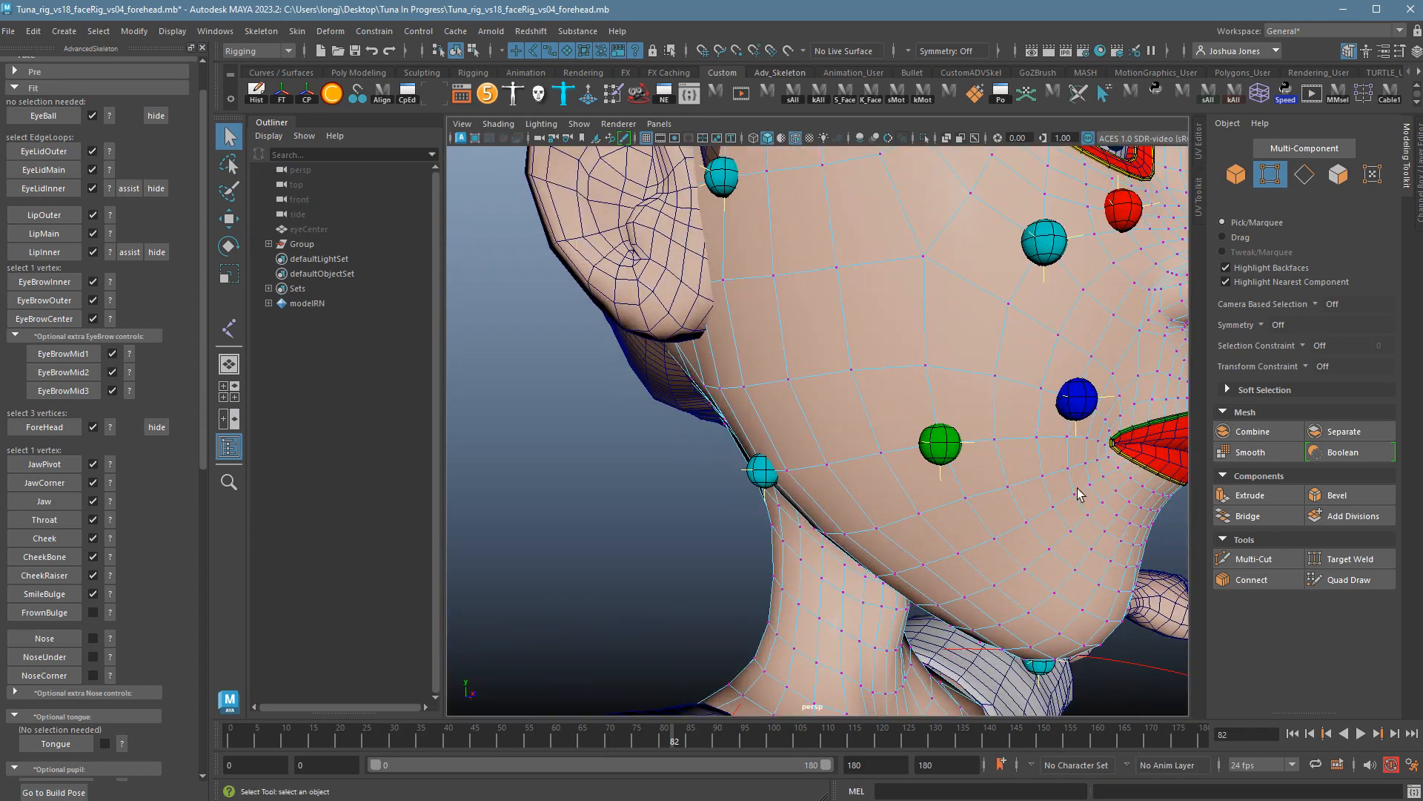
pyautogui.keyDown('alt'); pyautogui.moveTo(1065, 448); pyautogui.dragTo(980, 472, button='right'); pyautogui.keyUp('alt')
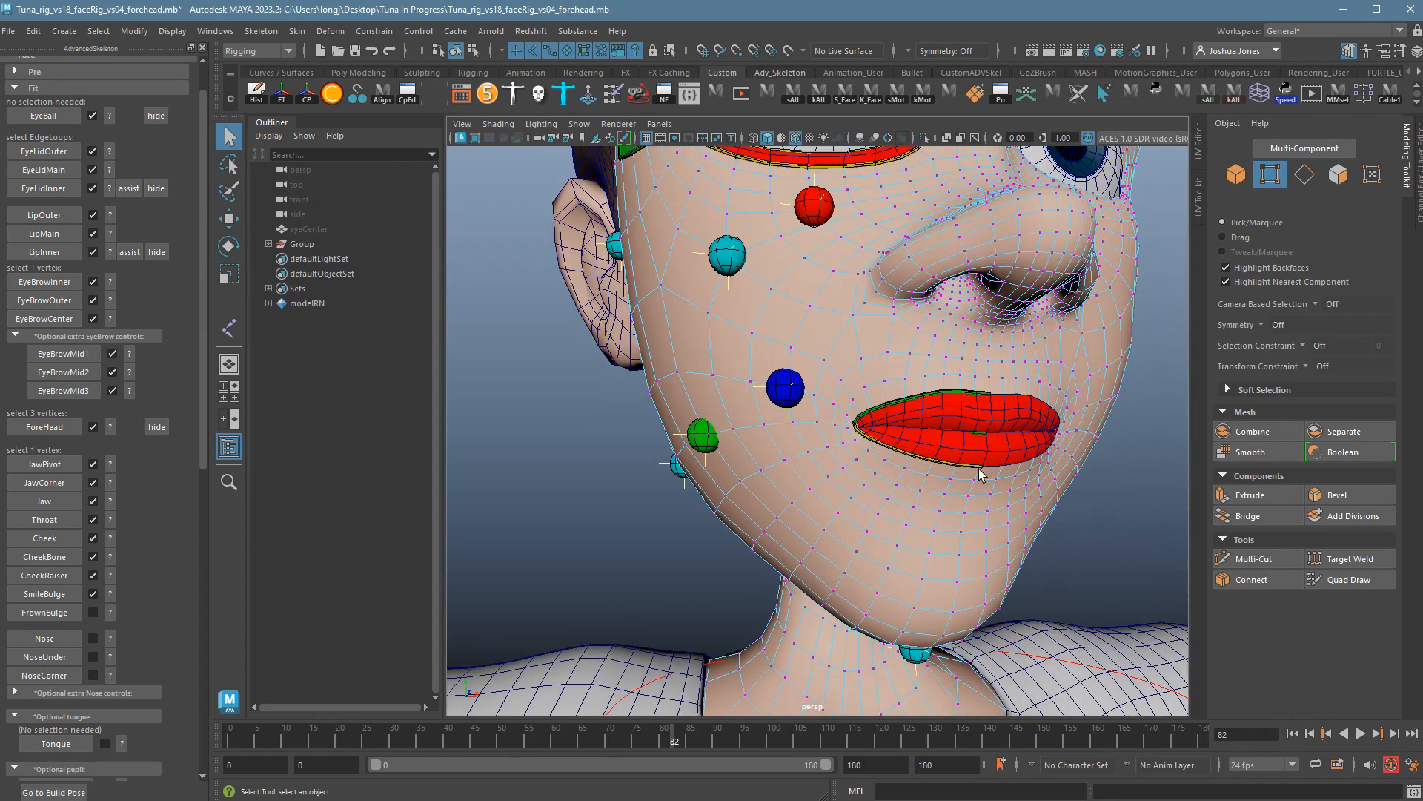
# Select a vertex below the mouth corner and place the FrownBulge marker on it.
pyautogui.click(820, 500)
pyautogui.keyDown('alt'); pyautogui.moveTo(852, 513); pyautogui.dragTo(836, 546); pyautogui.keyUp('alt')
pyautogui.click(745, 508)
pyautogui.keyDown('alt'); pyautogui.moveTo(1134, 609); pyautogui.dragTo(1140, 594); pyautogui.keyUp('alt')
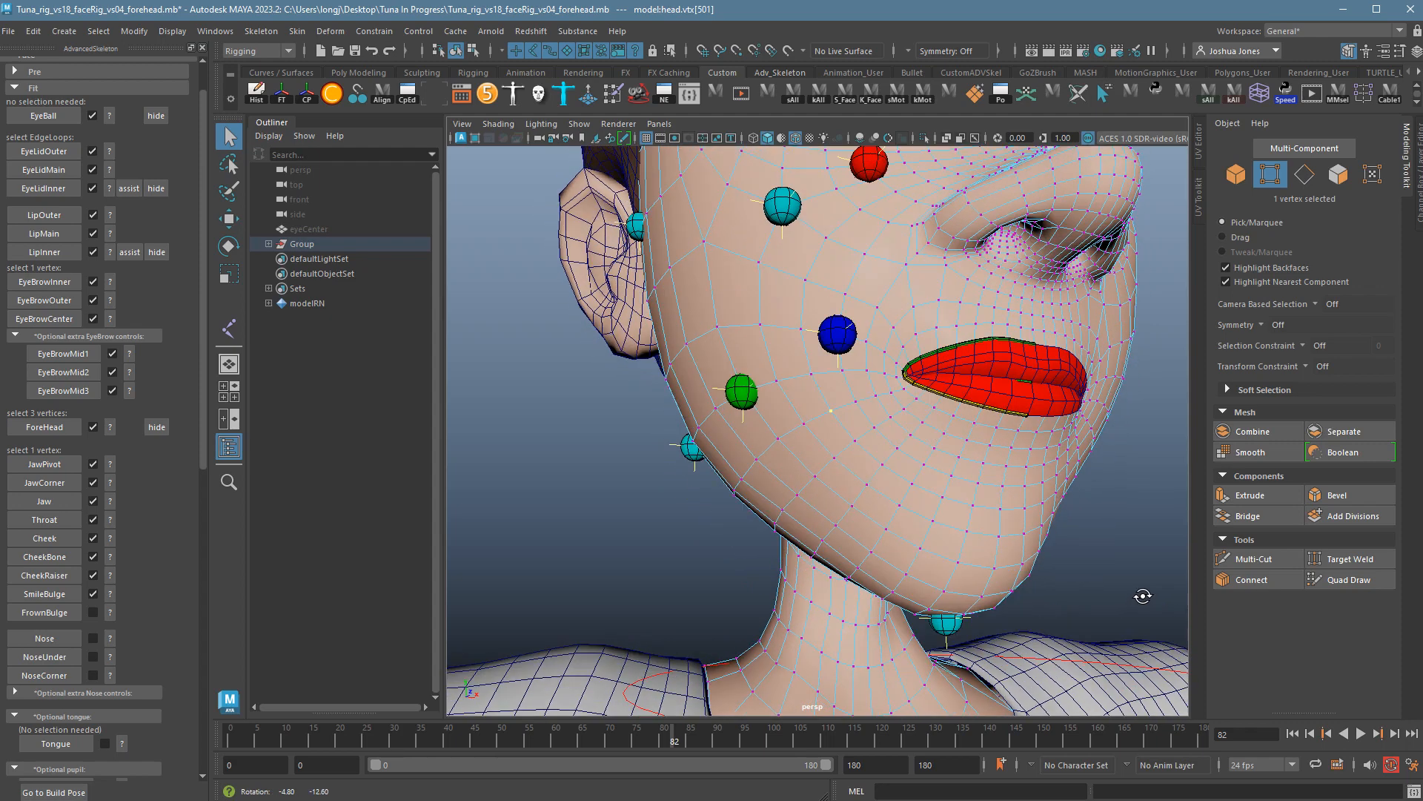
pyautogui.click(116, 616)
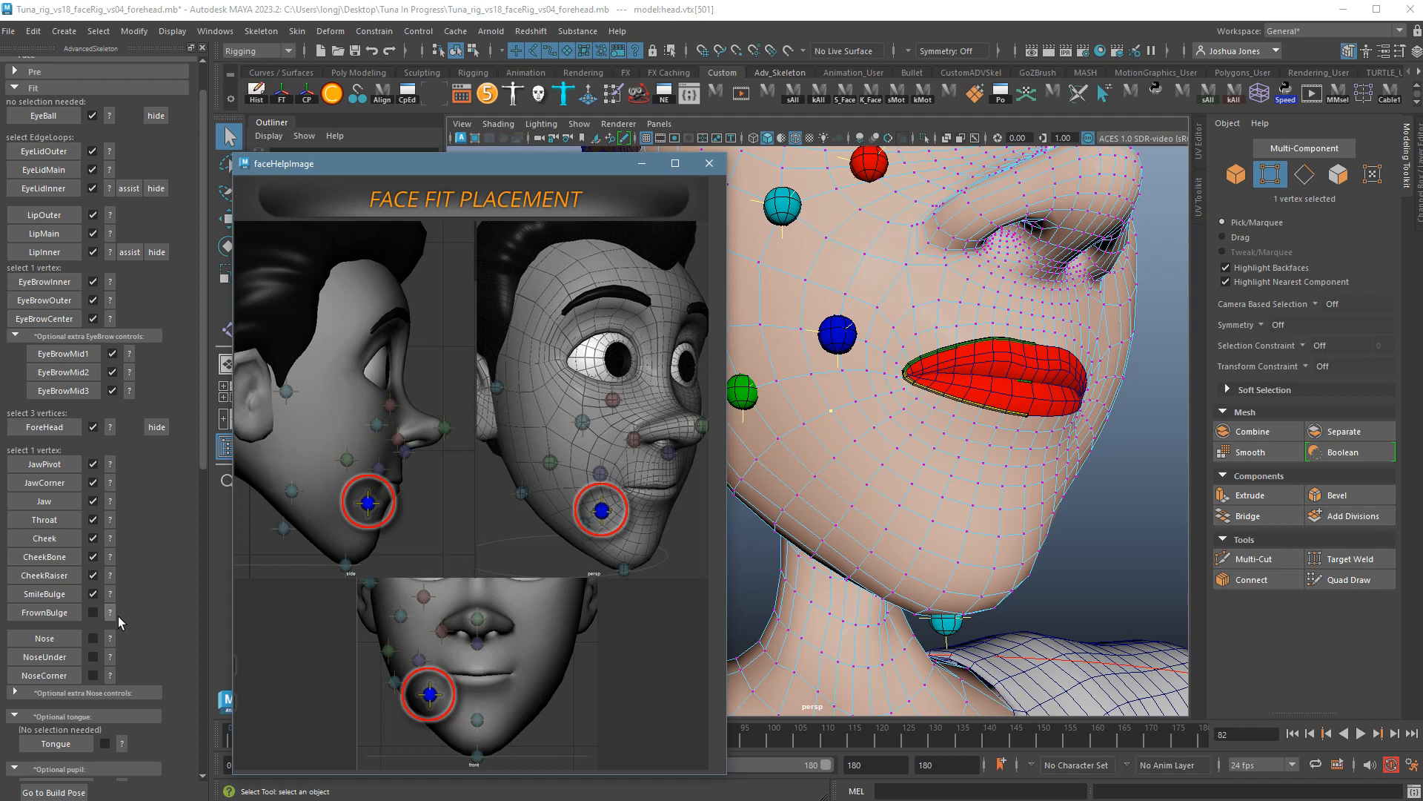
pyautogui.click(708, 164)
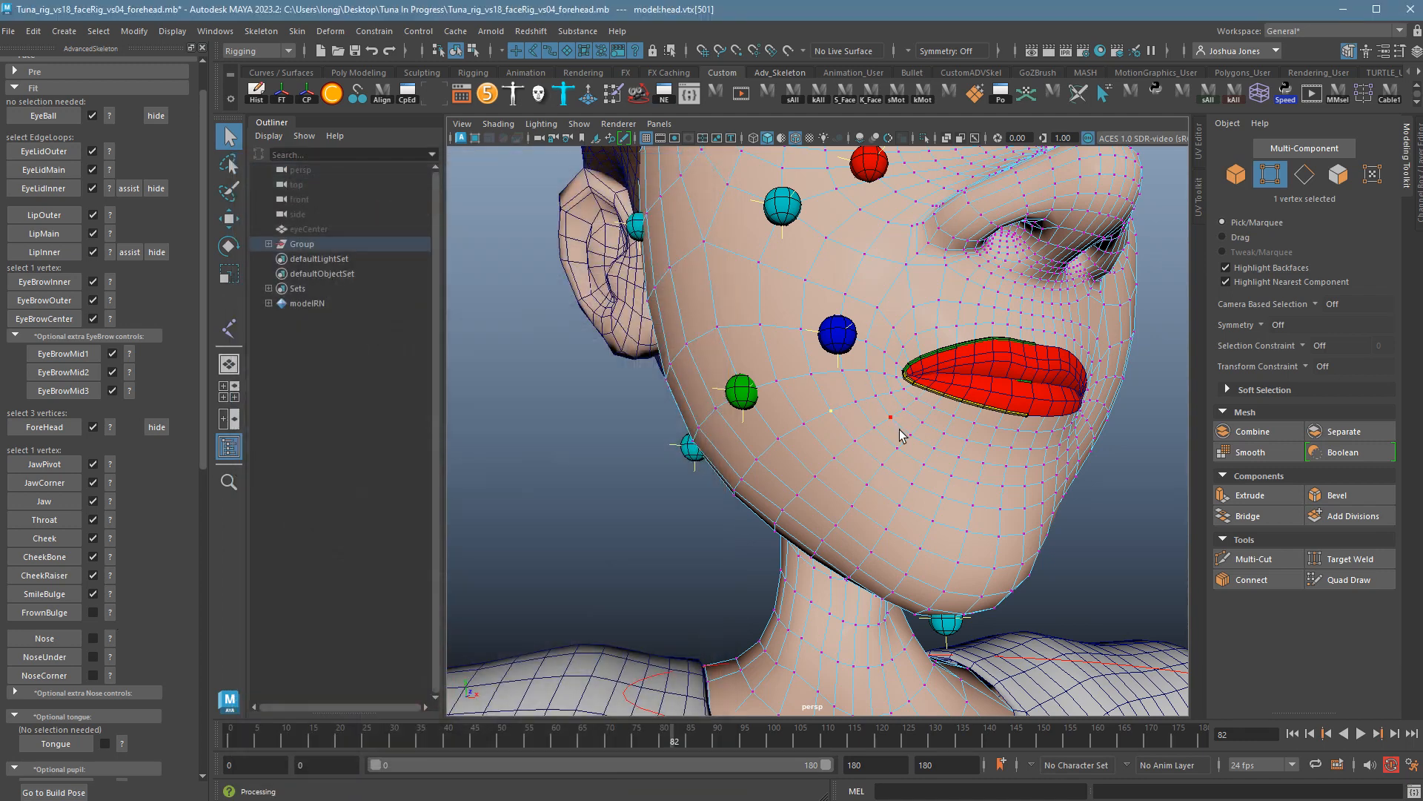
pyautogui.keyDown('alt'); pyautogui.moveTo(860, 452); pyautogui.dragTo(842, 524); pyautogui.keyUp('alt')
pyautogui.click(44, 612)
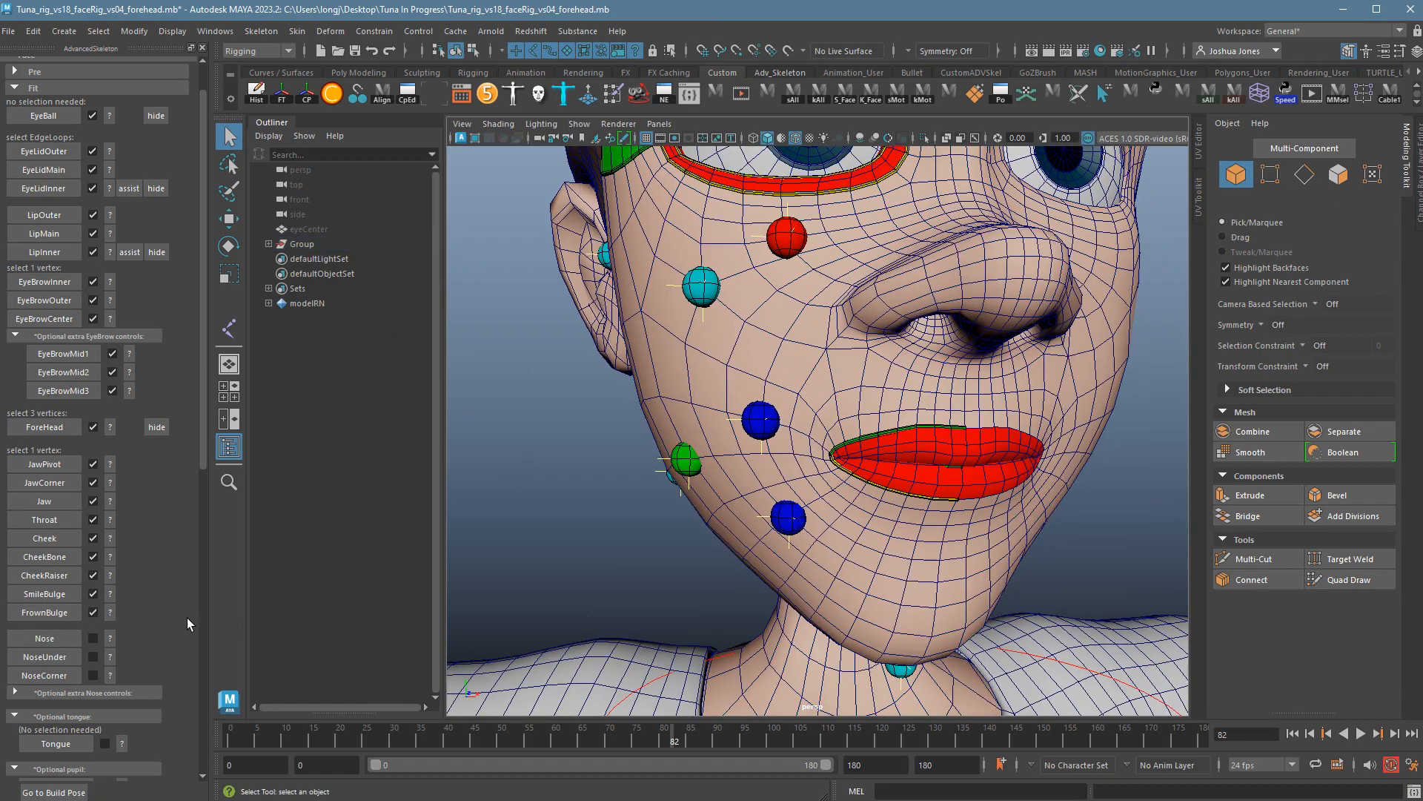
pyautogui.keyDown('alt'); pyautogui.moveTo(997, 593); pyautogui.dragTo(927, 570); pyautogui.keyUp('alt')
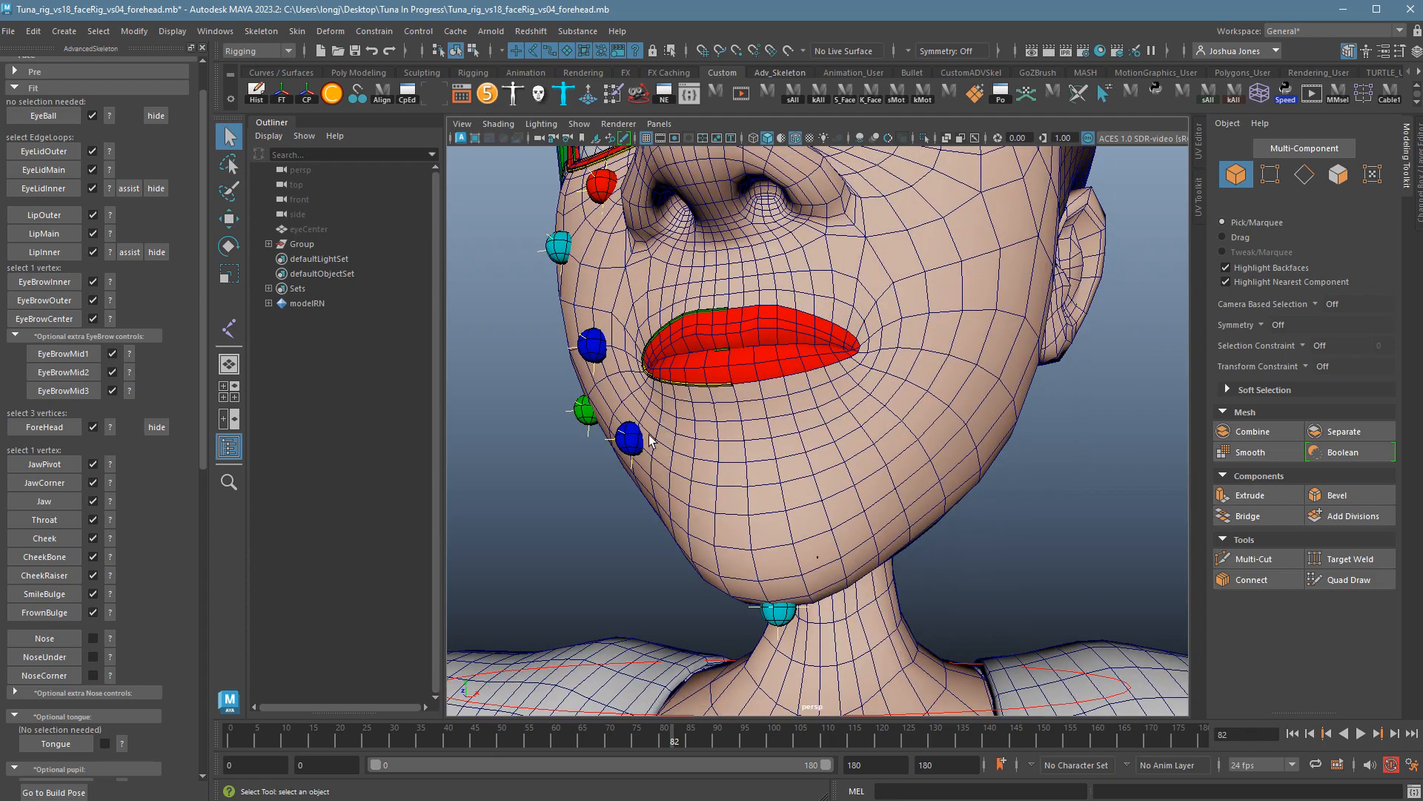
pyautogui.keyDown('alt'); pyautogui.moveTo(652, 436); pyautogui.dragTo(236, 608); pyautogui.keyUp('alt')
# Review the placement guides for the Nose, NoseUnder and NoseCorner markers.
pyautogui.click(117, 641)
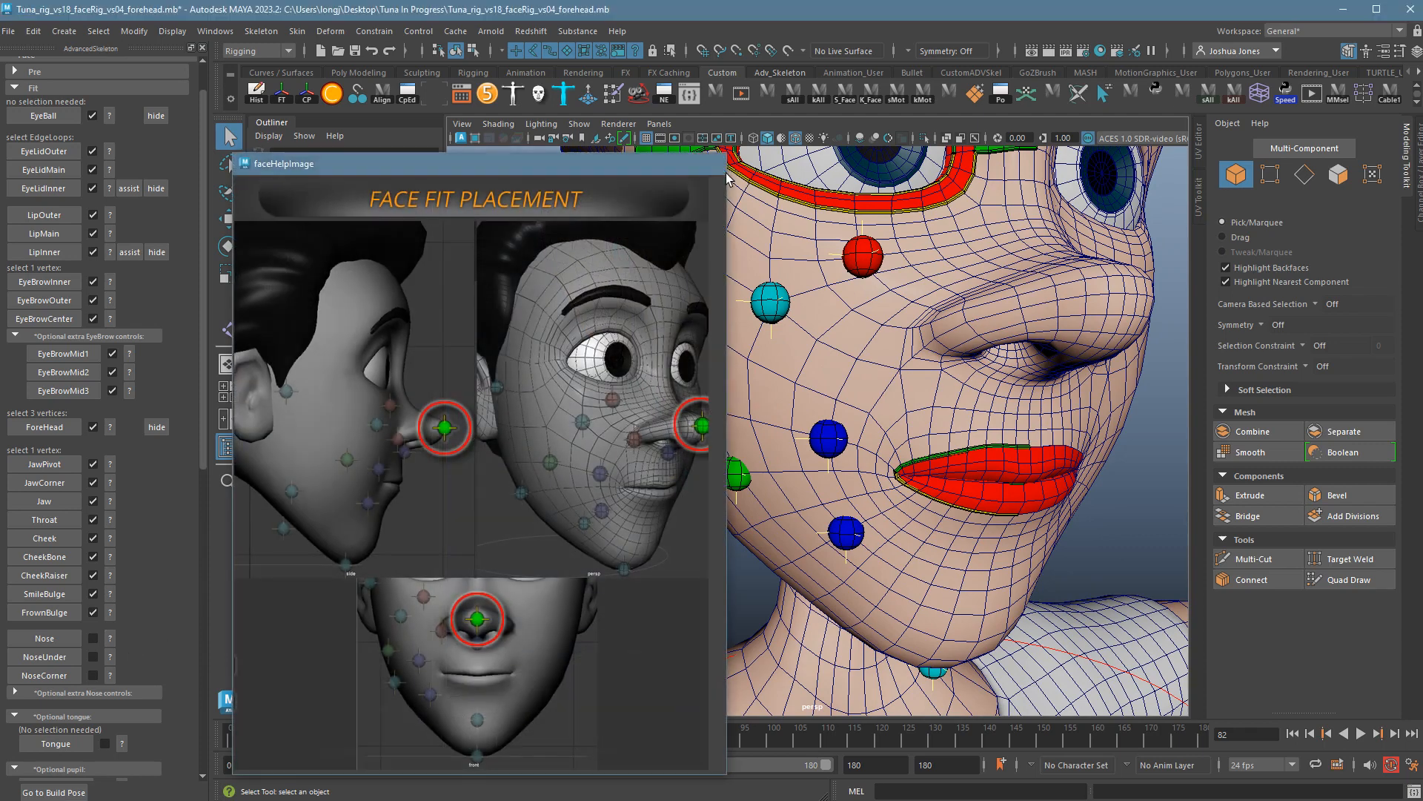
pyautogui.click(709, 163)
pyautogui.click(111, 657)
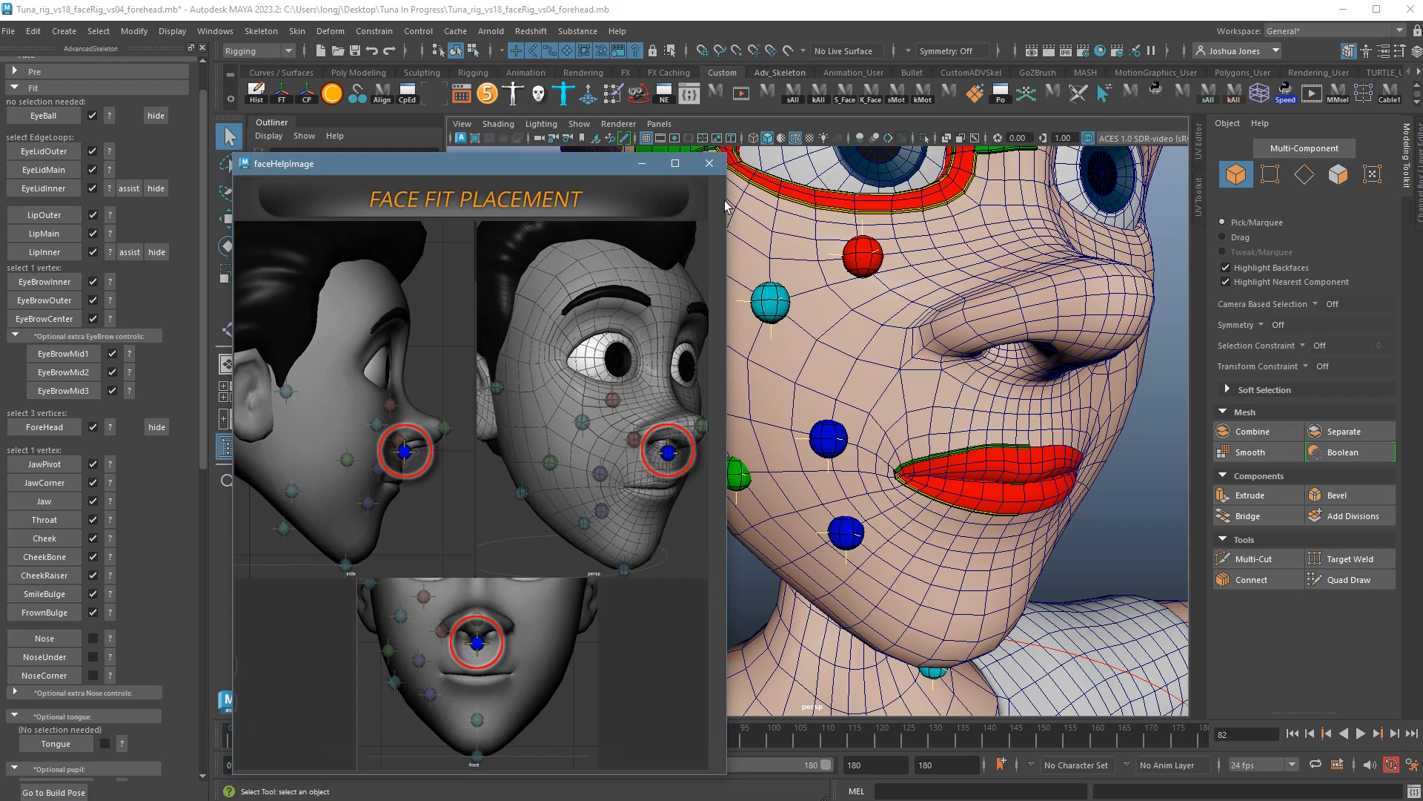
pyautogui.click(710, 164)
pyautogui.click(110, 675)
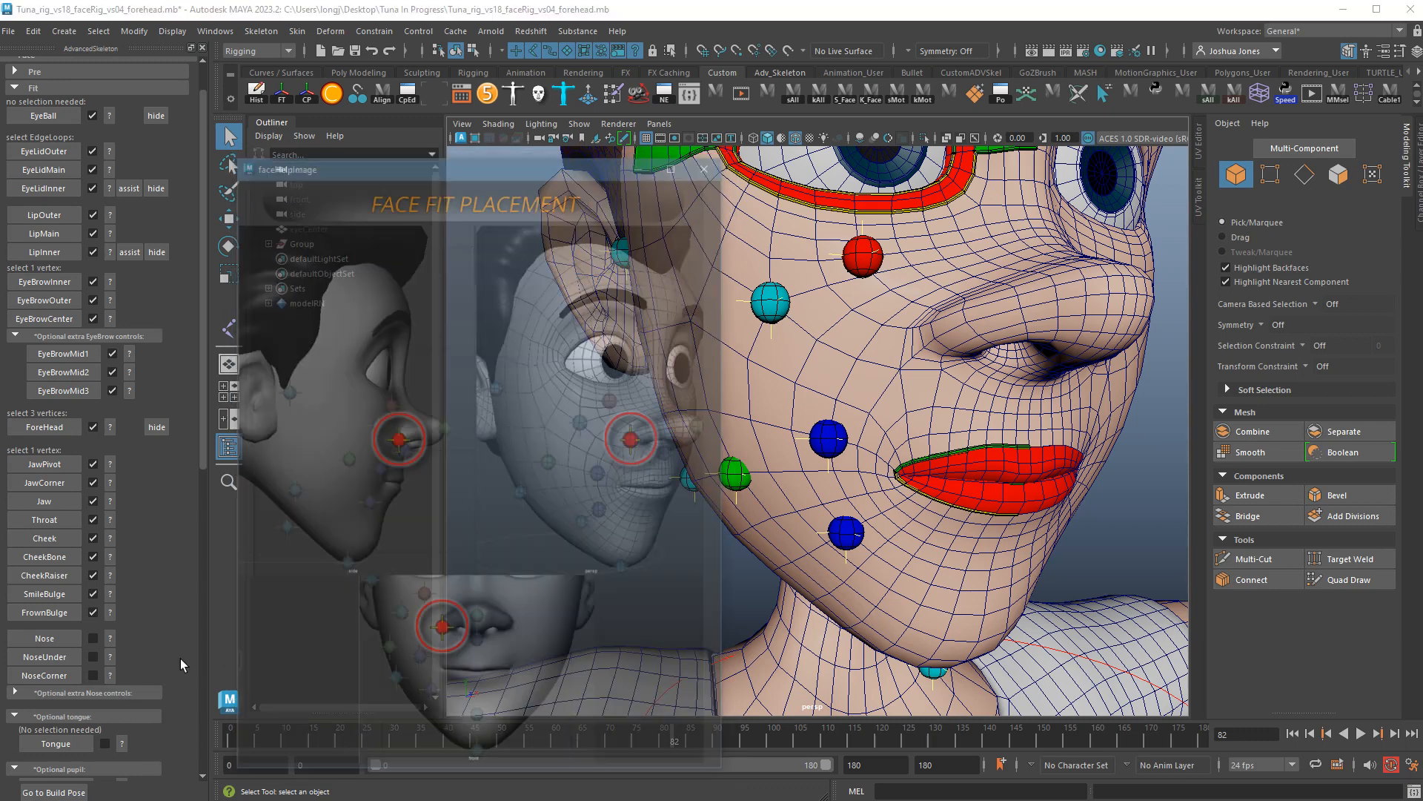
pyautogui.click(709, 163)
# Place the NoseCorner marker on a vertex beside the nostril.
pyautogui.moveTo(1052, 475)
pyautogui.keyDown('alt'); pyautogui.mouseDown()
pyautogui.moveTo(1081, 486)
pyautogui.moveTo(1067, 496)
pyautogui.mouseUp(); pyautogui.keyUp('alt')
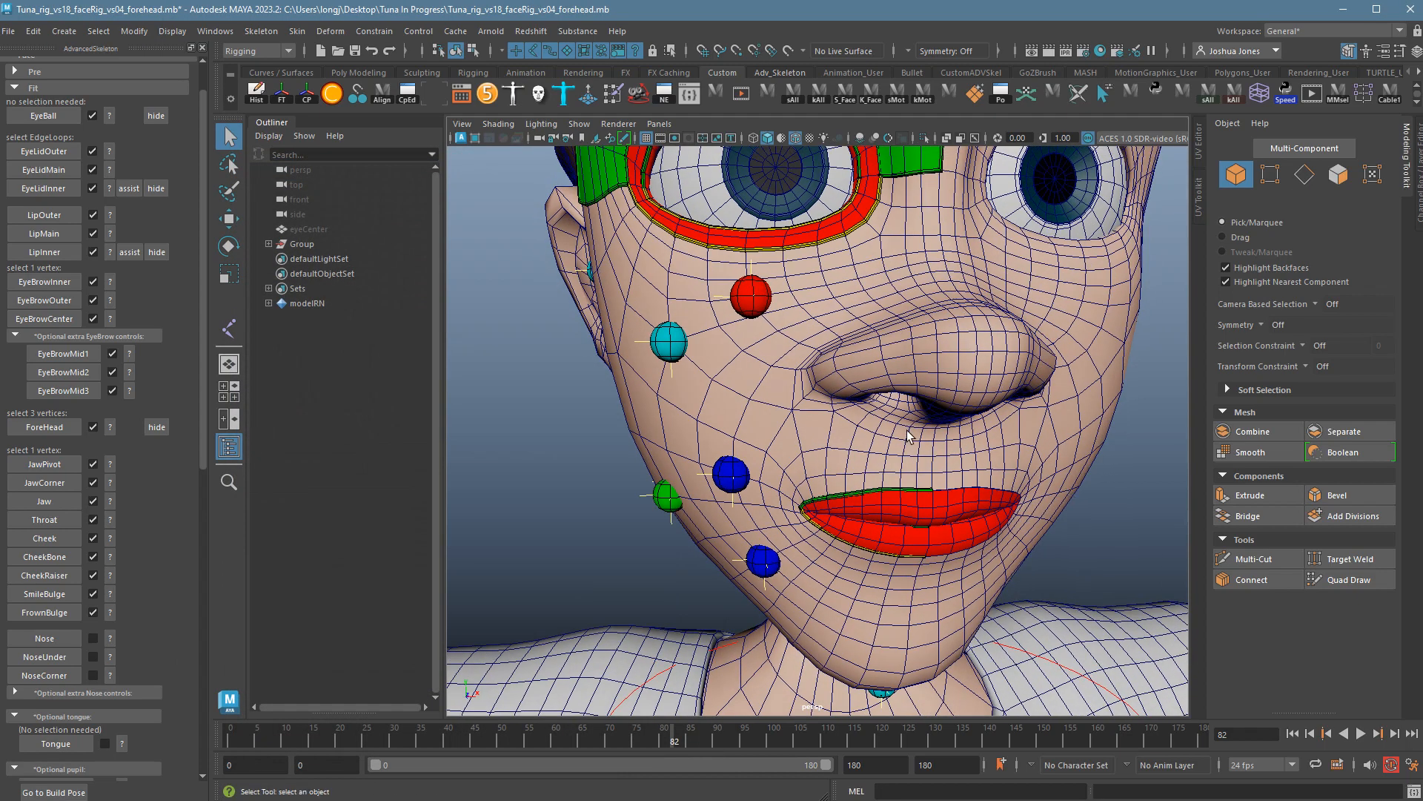
pyautogui.click(873, 403)
pyautogui.rightClick(873, 404)
pyautogui.click(819, 404)
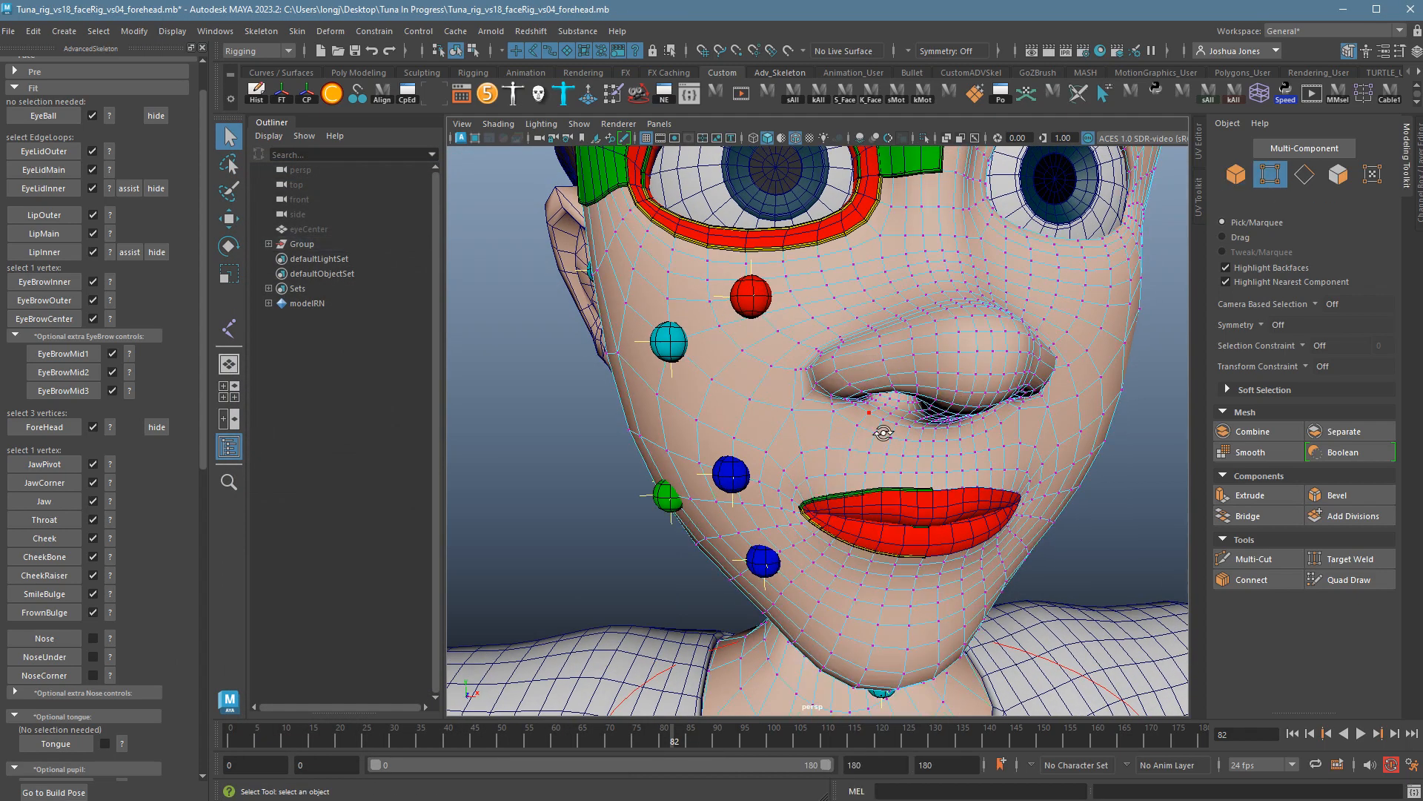
pyautogui.keyDown('alt'); pyautogui.moveTo(819, 404); pyautogui.dragTo(964, 543); pyautogui.keyUp('alt')
pyautogui.click(994, 390)
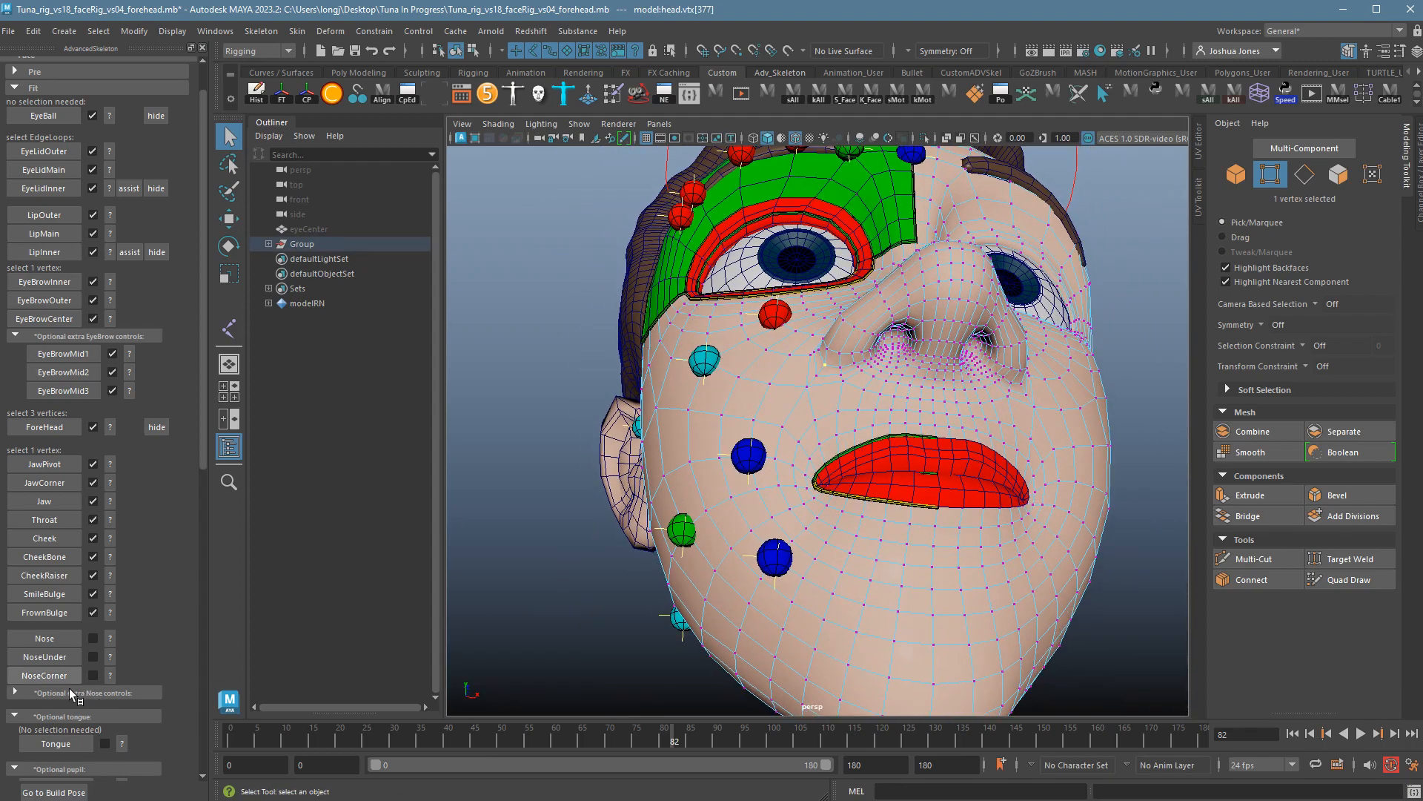
pyautogui.click(45, 675)
# Place the NoseUnder marker on a single vertex below the nose.
pyautogui.moveTo(941, 344); pyautogui.dragTo(881, 345, button='right')
pyautogui.keyDown('alt'); pyautogui.moveTo(952, 356); pyautogui.dragTo(970, 405); pyautogui.keyUp('alt')
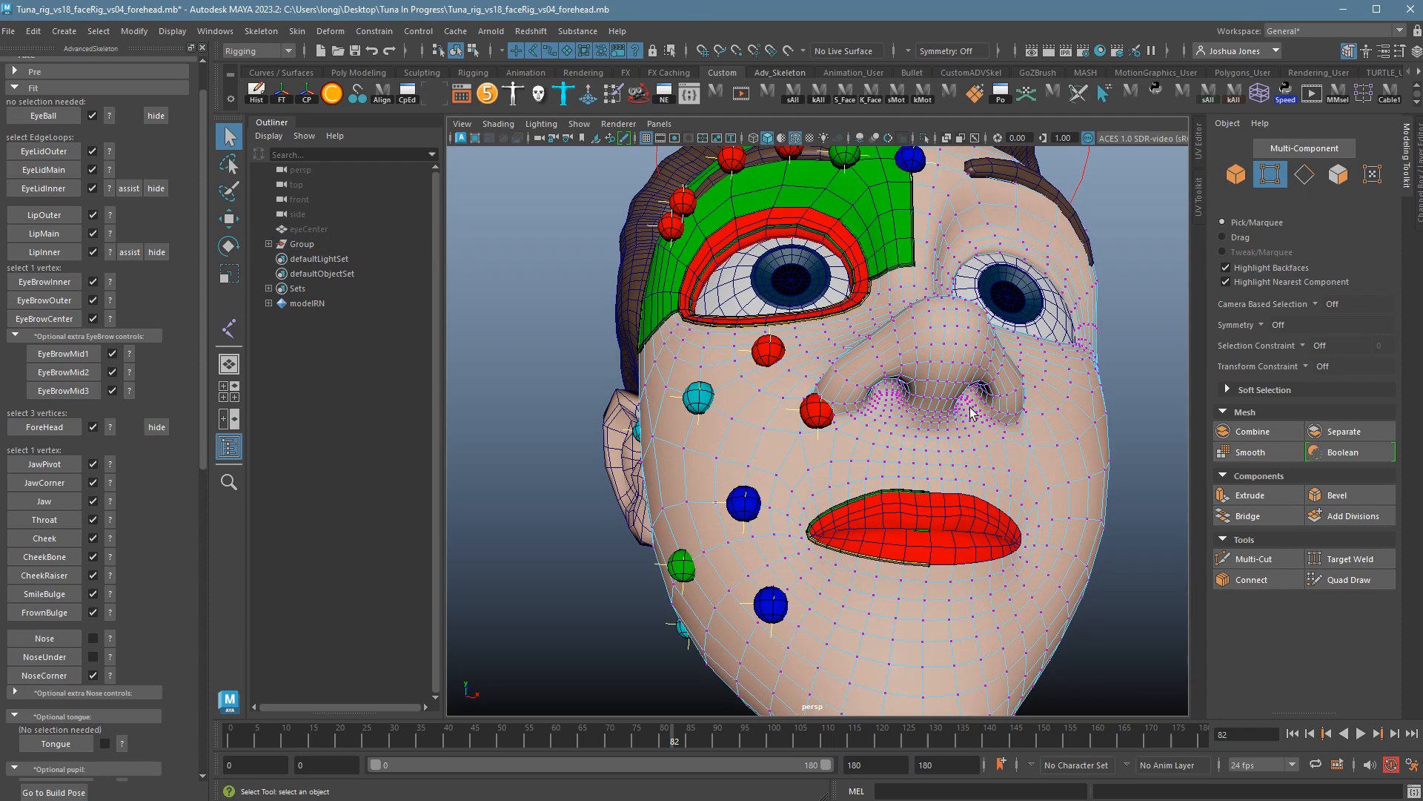
pyautogui.doubleClick(939, 439)
pyautogui.click(939, 441)
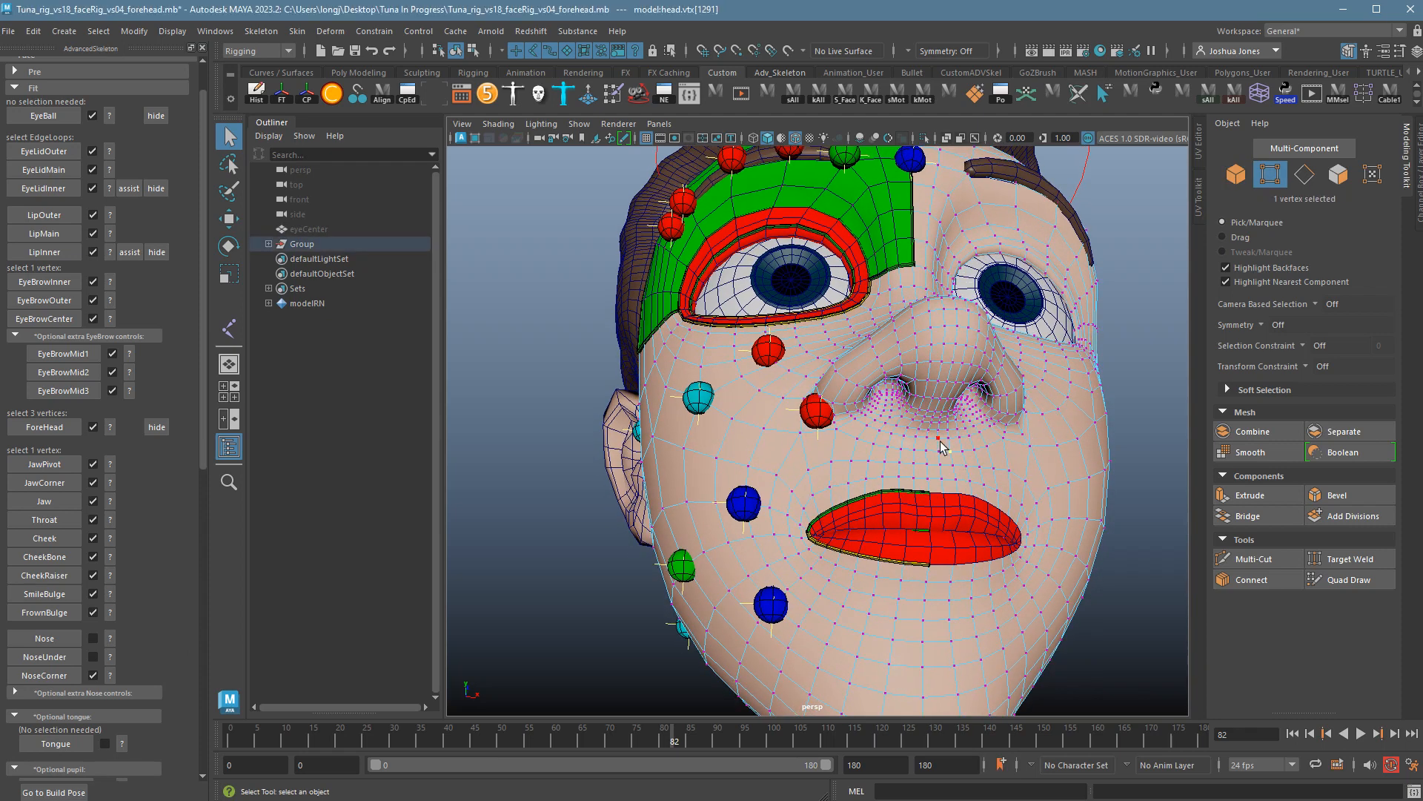
pyautogui.keyDown('alt'); pyautogui.moveTo(938, 445); pyautogui.dragTo(1060, 578); pyautogui.keyUp('alt')
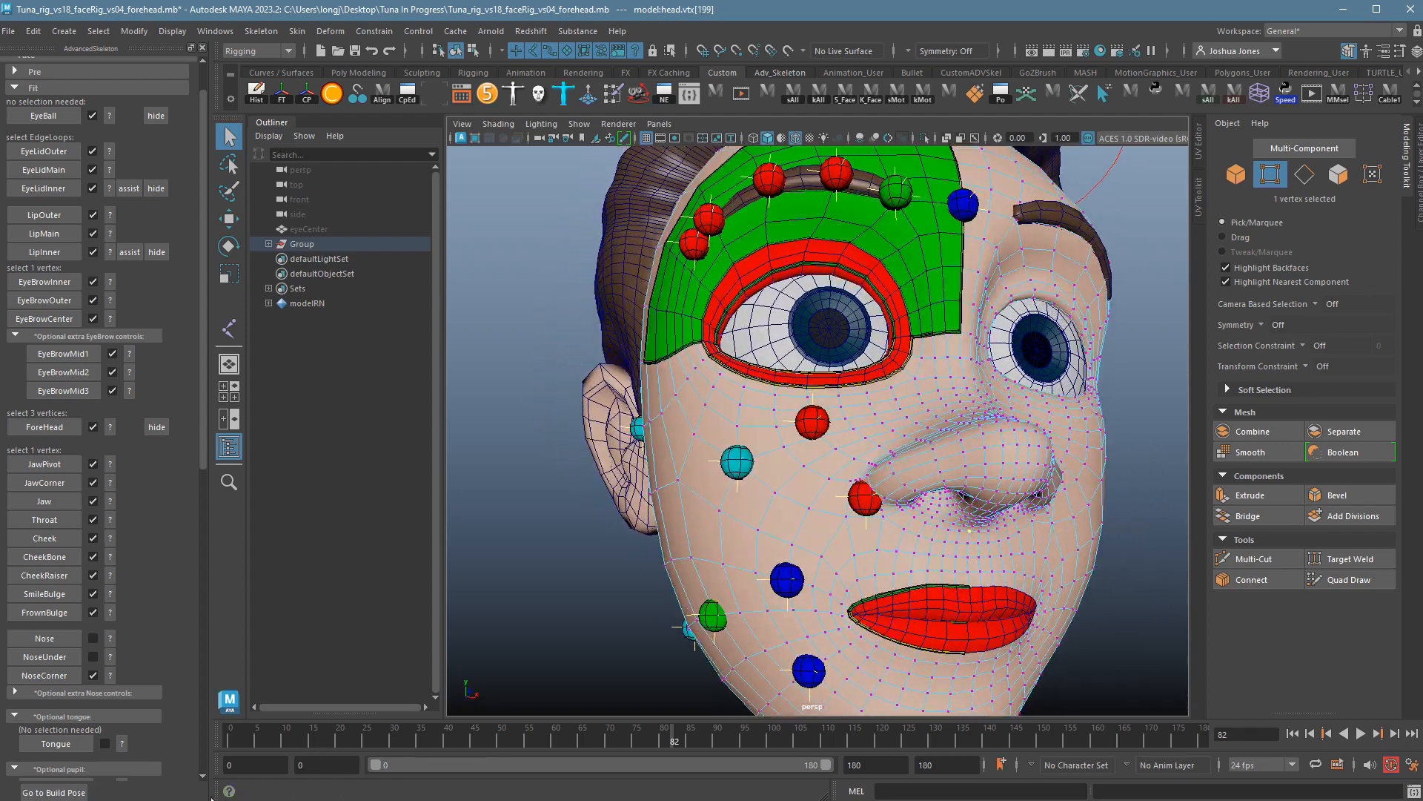
pyautogui.click(63, 661)
# Place the Nose marker on the nose-tip vertex.
pyautogui.moveTo(1053, 444); pyautogui.dragTo(971, 438, button='right')
pyautogui.moveTo(1023, 475)
pyautogui.keyDown('alt'); pyautogui.mouseDown()
pyautogui.moveTo(1058, 494)
pyautogui.moveTo(1038, 498)
pyautogui.mouseUp(); pyautogui.keyUp('alt')
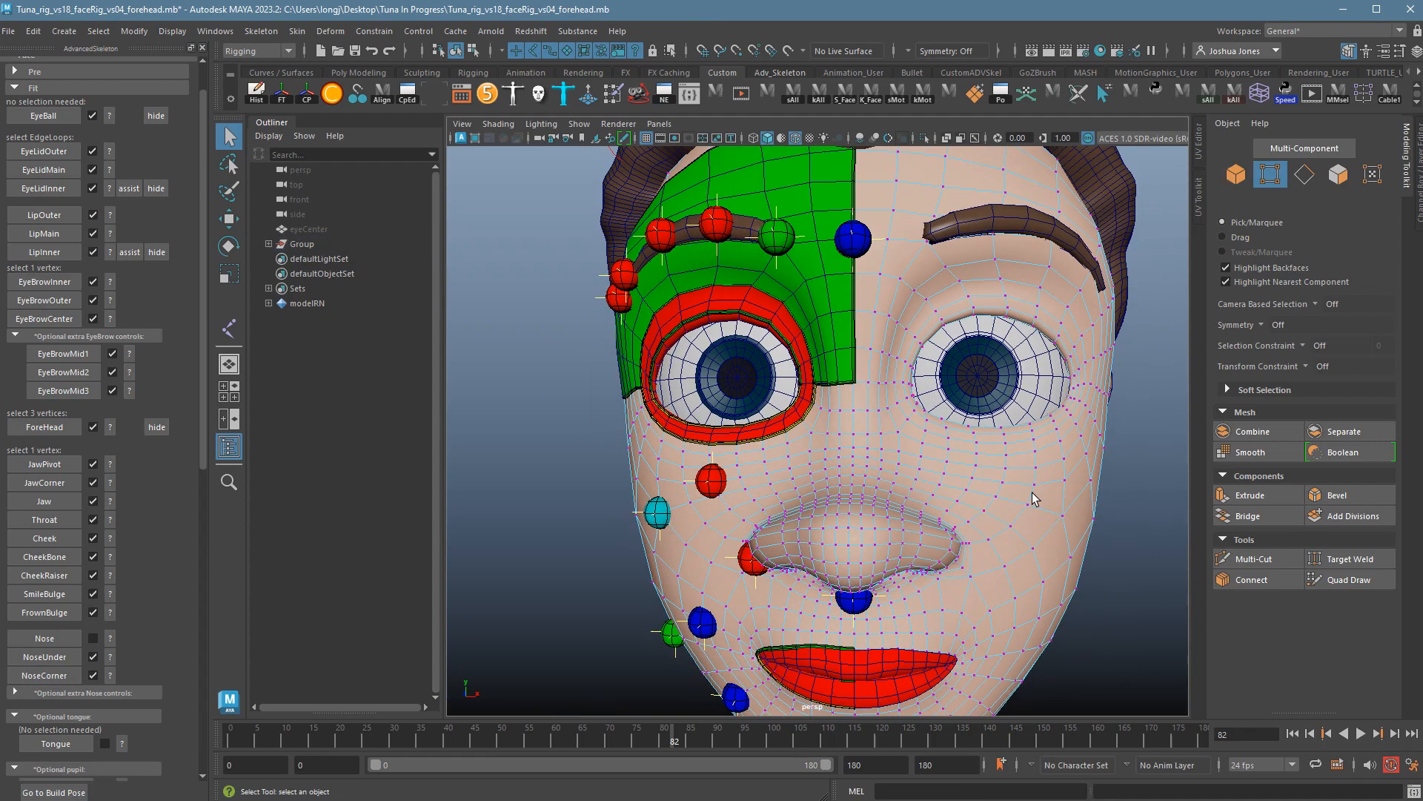
pyautogui.click(856, 559)
pyautogui.keyDown('alt'); pyautogui.moveTo(856, 560); pyautogui.dragTo(1042, 607); pyautogui.keyUp('alt')
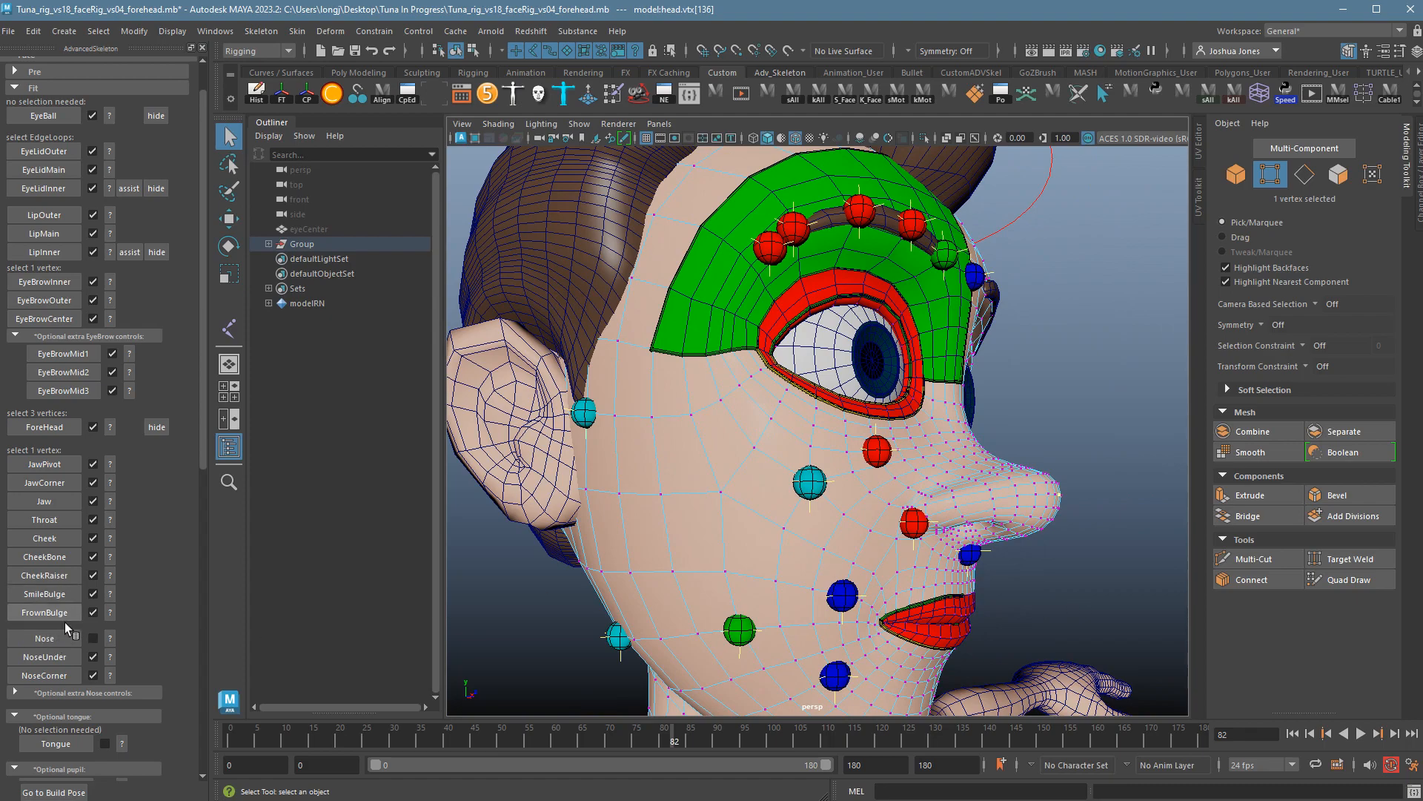
pyautogui.click(44, 638)
pyautogui.keyDown('alt'); pyautogui.moveTo(966, 566); pyautogui.dragTo(988, 566); pyautogui.keyUp('alt')
pyautogui.keyDown('alt'); pyautogui.moveTo(988, 566); pyautogui.dragTo(860, 560, button='right'); pyautogui.keyUp('alt')
pyautogui.keyDown('alt'); pyautogui.moveTo(860, 559); pyautogui.dragTo(674, 532); pyautogui.keyUp('alt')
pyautogui.keyDown('alt'); pyautogui.moveTo(674, 533); pyautogui.dragTo(814, 553, button='right'); pyautogui.keyUp('alt')
pyautogui.keyDown('alt'); pyautogui.moveTo(814, 553); pyautogui.dragTo(816, 534, button='middle'); pyautogui.keyUp('alt')
pyautogui.keyDown('alt'); pyautogui.moveTo(817, 534); pyautogui.dragTo(762, 532, button='right'); pyautogui.keyUp('alt')
pyautogui.keyDown('alt'); pyautogui.moveTo(762, 532); pyautogui.dragTo(753, 542); pyautogui.keyUp('alt')
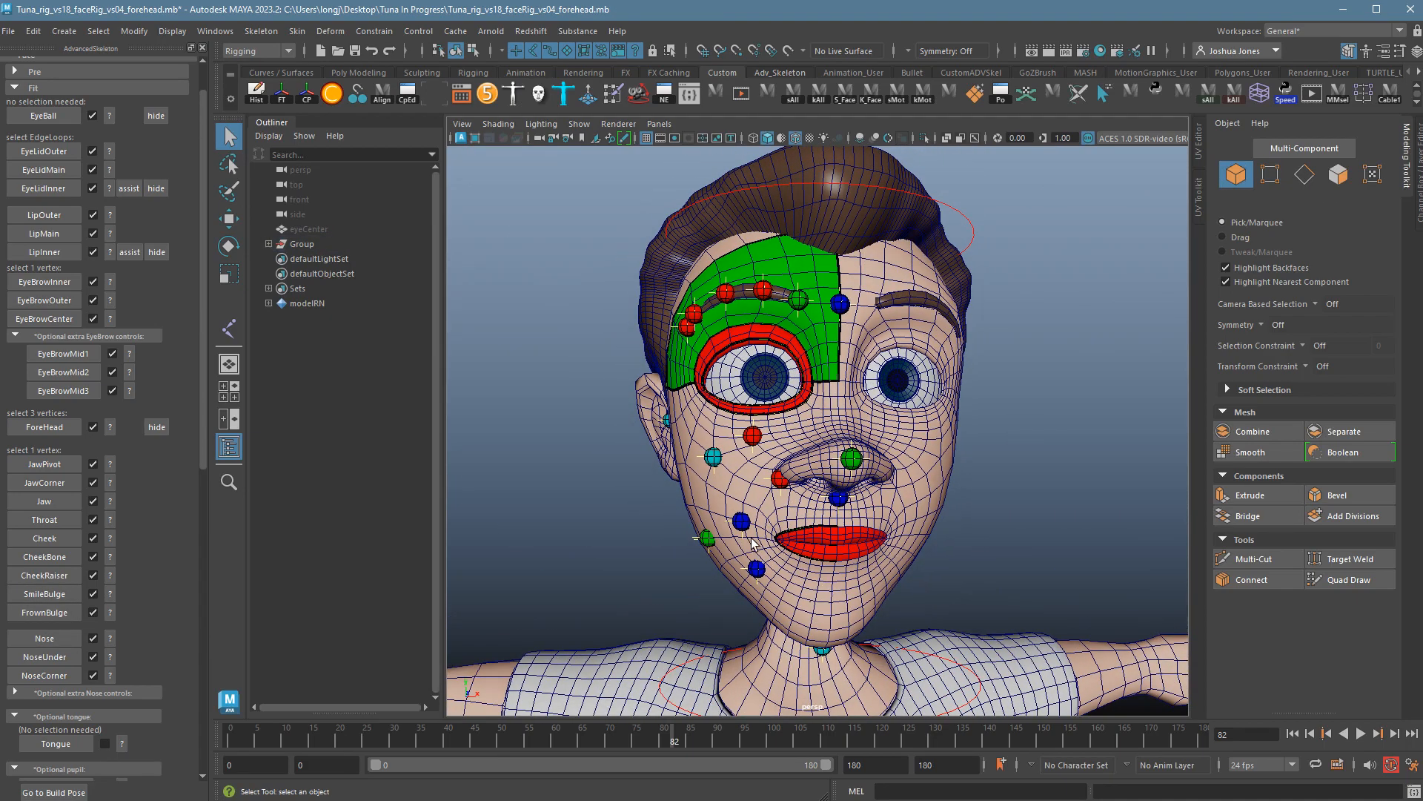
# Save the scene as Tuna_rig_vs18_faceRig_vs05_jaw.mb.
pyautogui.click(9, 30)
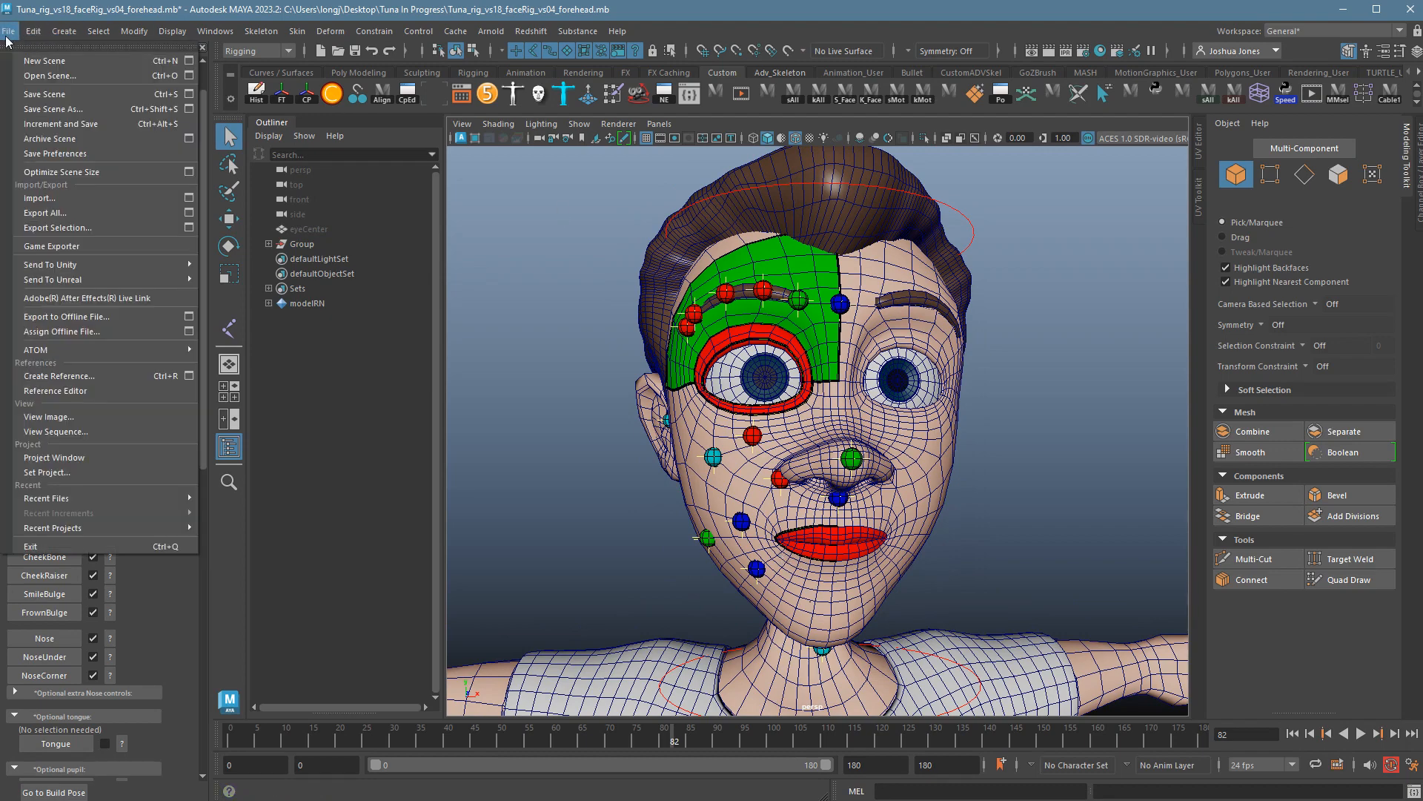
pyautogui.click(74, 110)
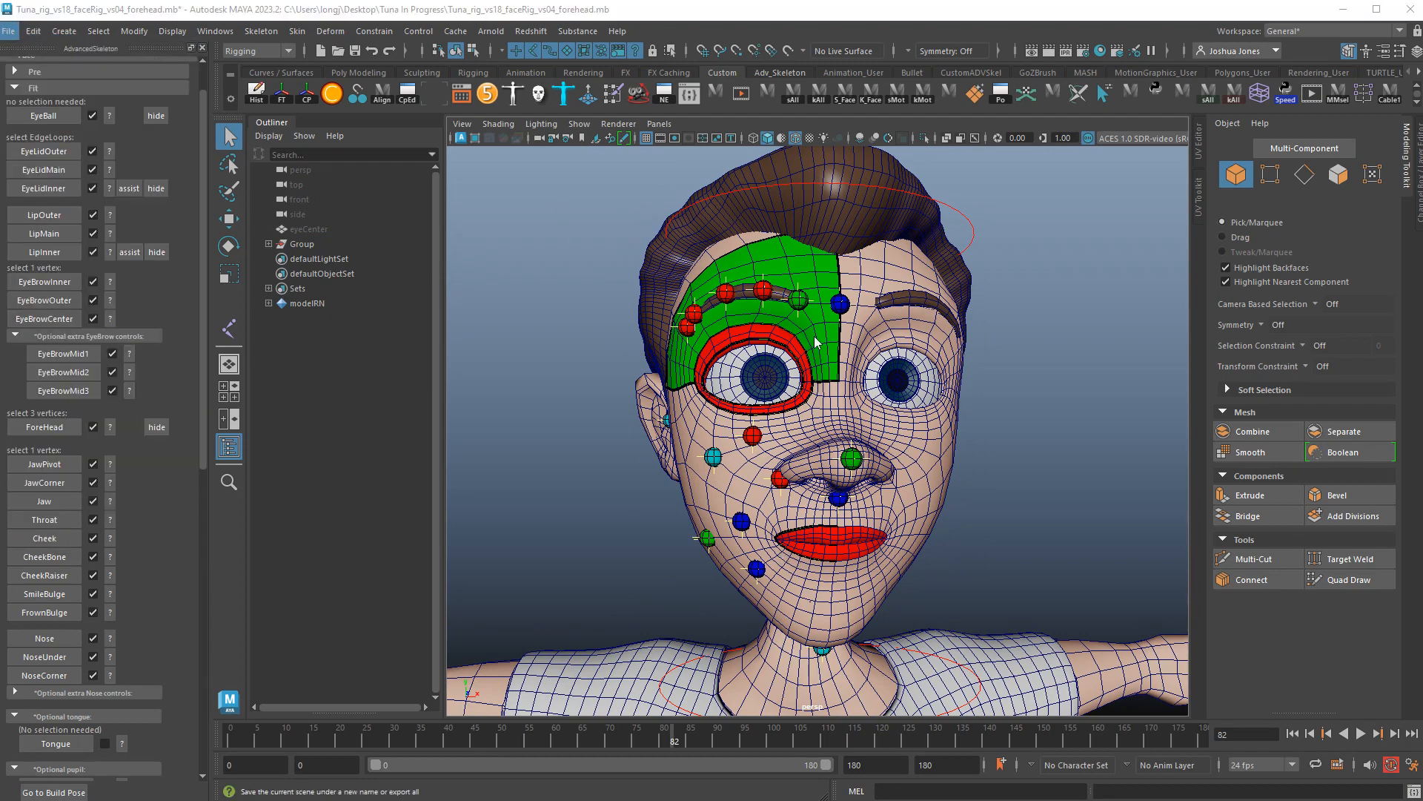
pyautogui.moveTo(200, 689); pyautogui.dragTo(221, 690)
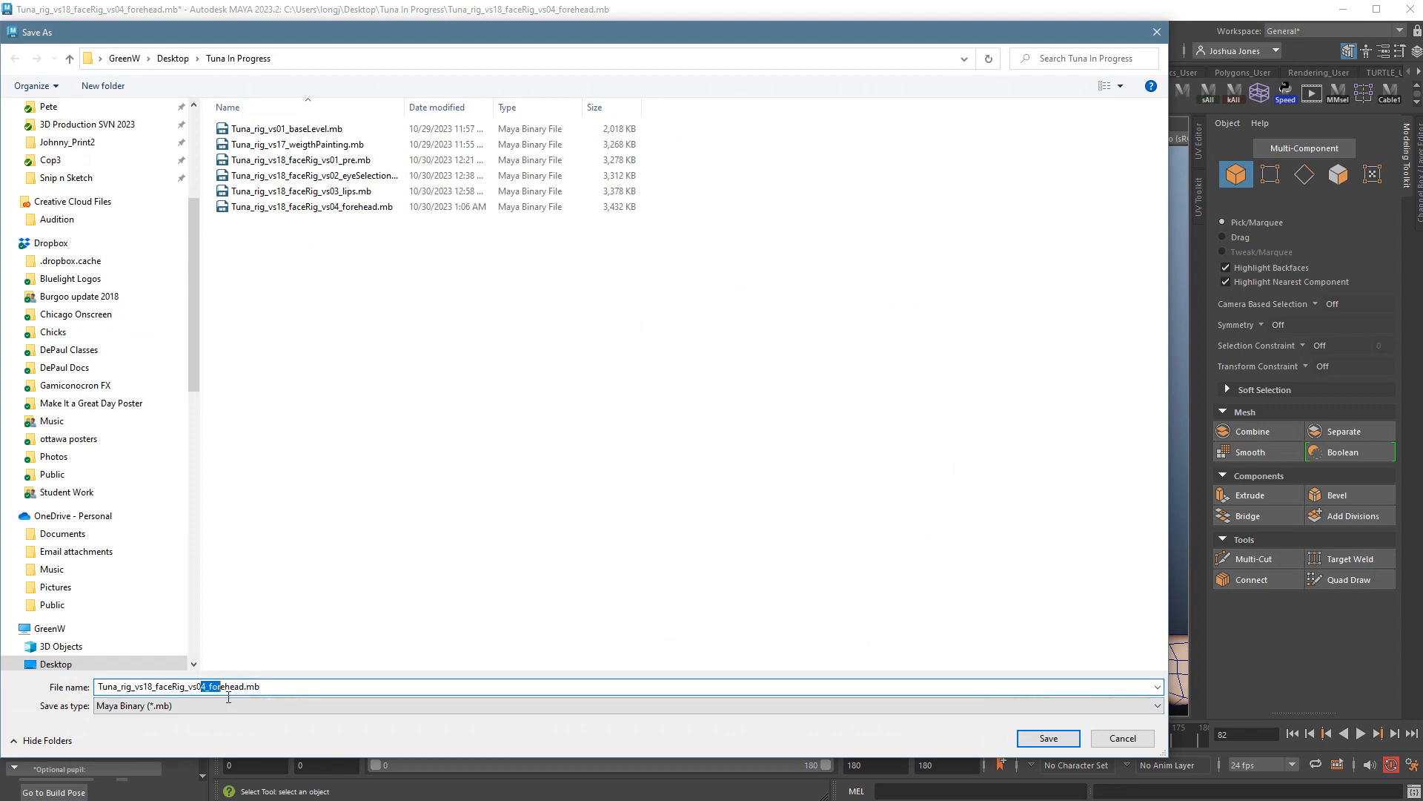
pyautogui.write('5')
pyautogui.press('Return')
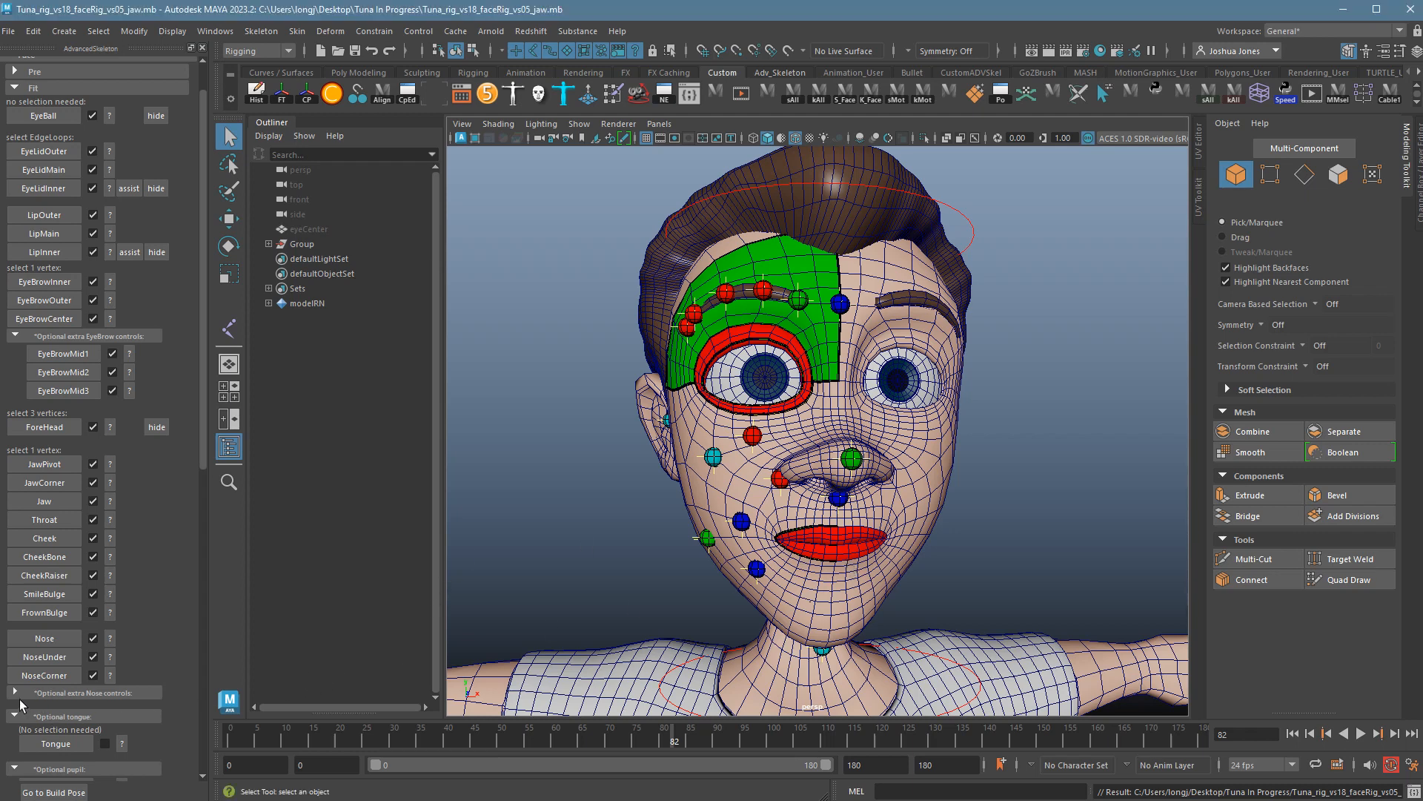
# Expand the optional extra nose controls and review the NoseSide placement reference.
pyautogui.click(16, 692)
pyautogui.scroll(-3, 110, 677)
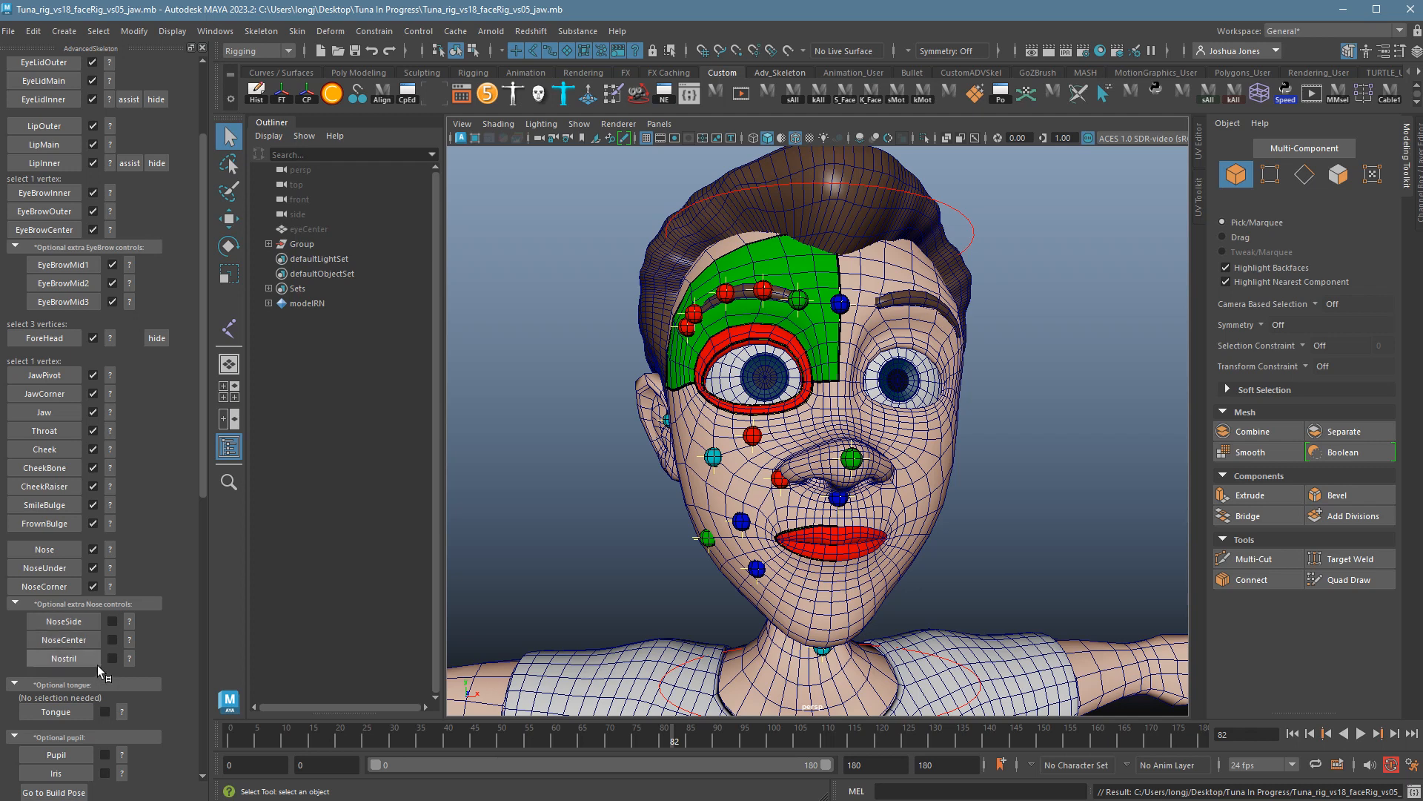
pyautogui.click(129, 621)
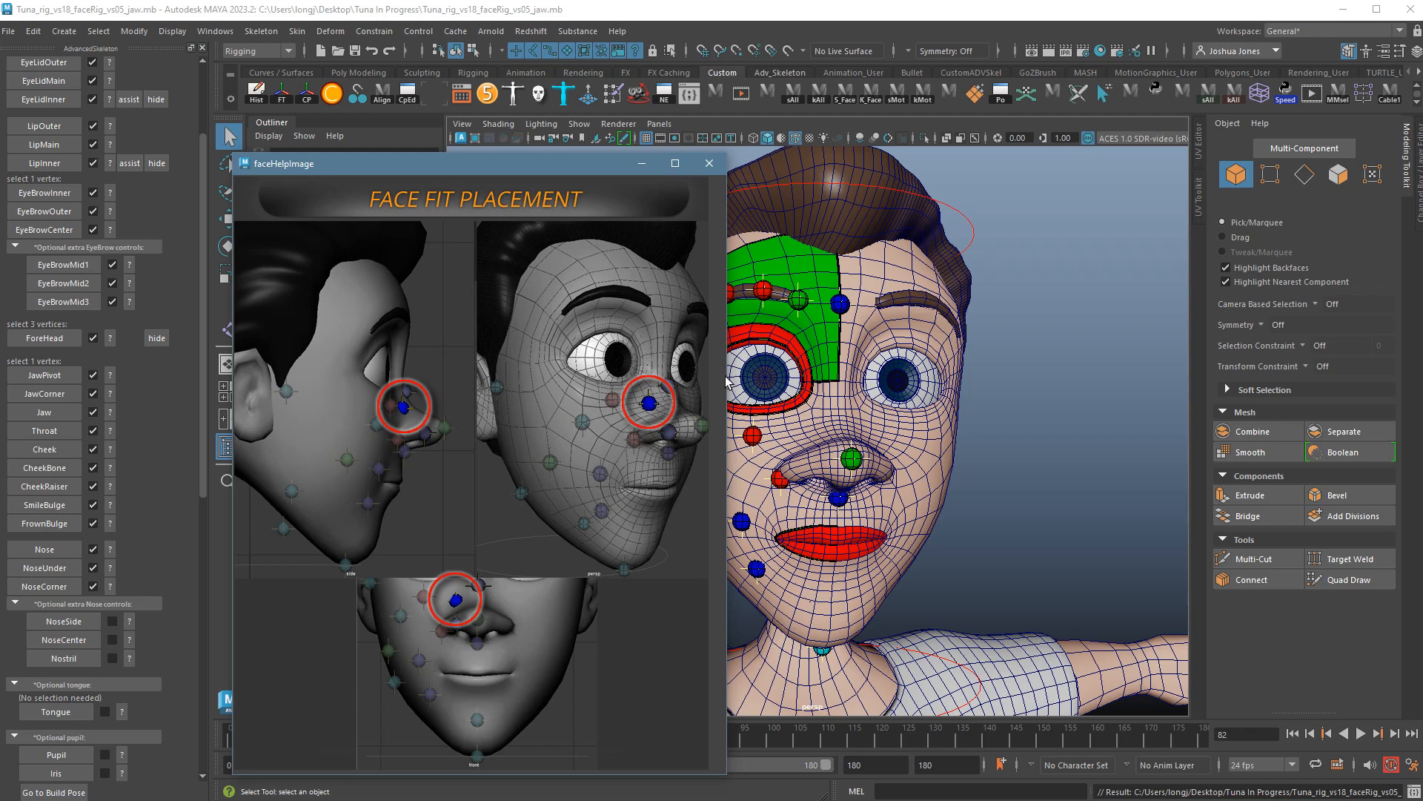
pyautogui.click(704, 170)
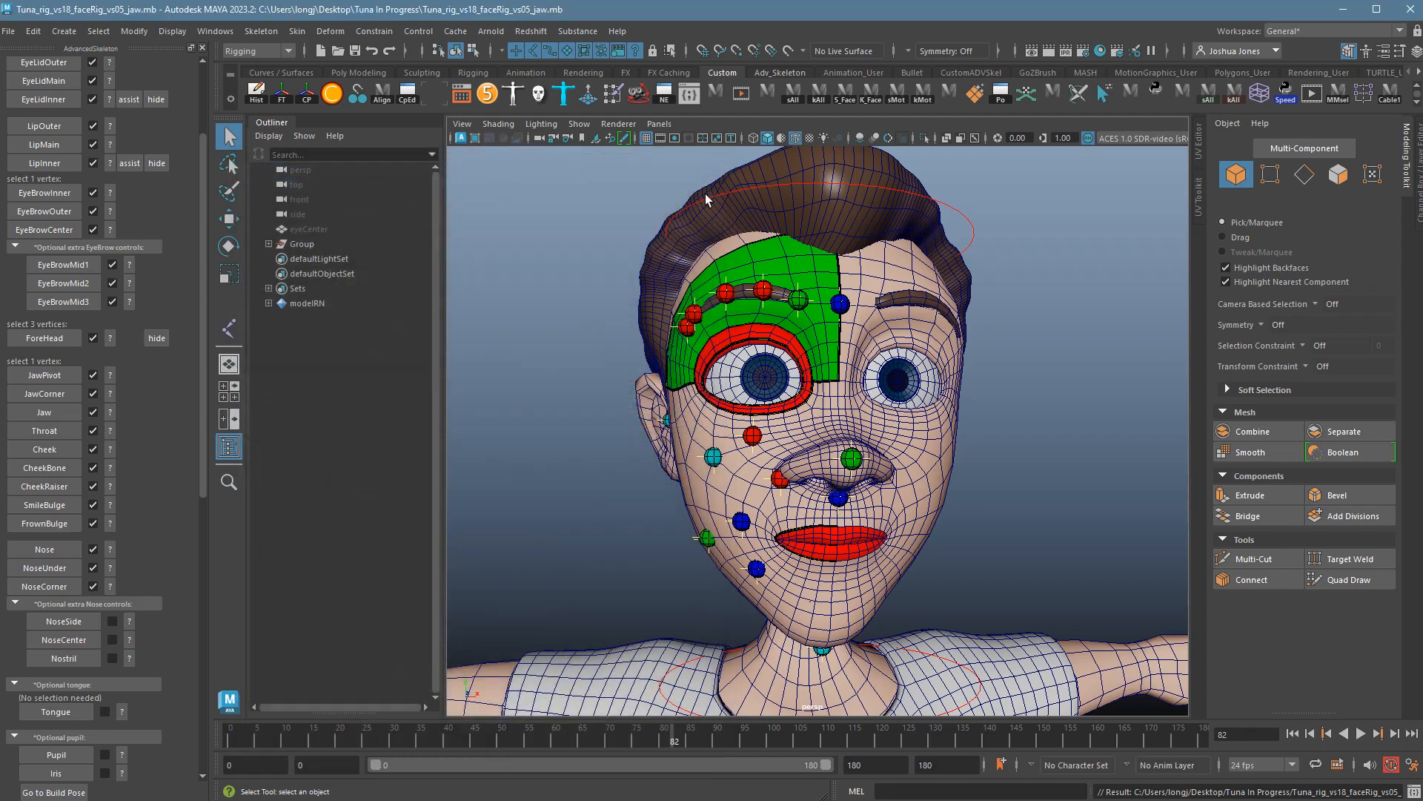
pyautogui.click(878, 427)
pyautogui.keyDown('alt'); pyautogui.moveTo(812, 440); pyautogui.dragTo(924, 454, button='right'); pyautogui.keyUp('alt')
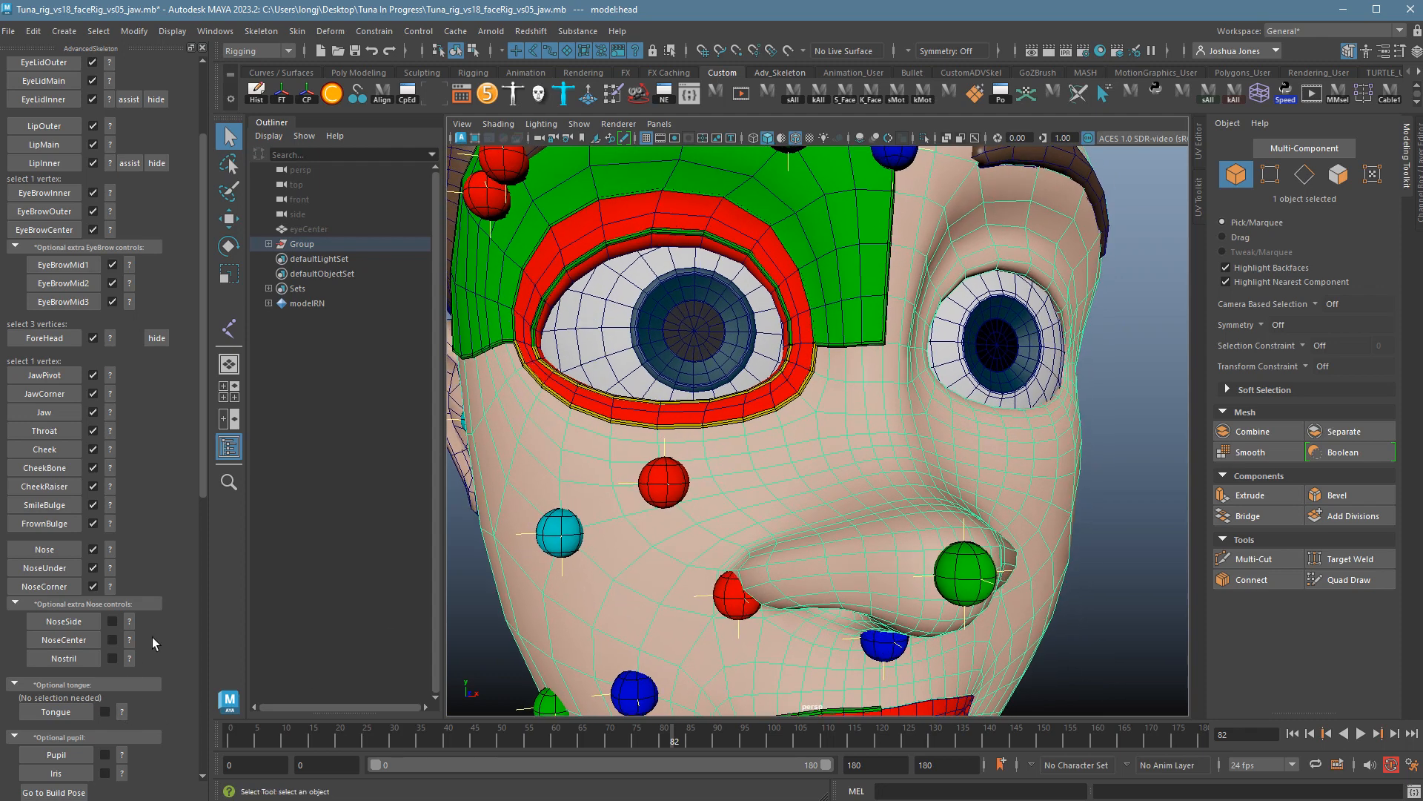
pyautogui.click(132, 625)
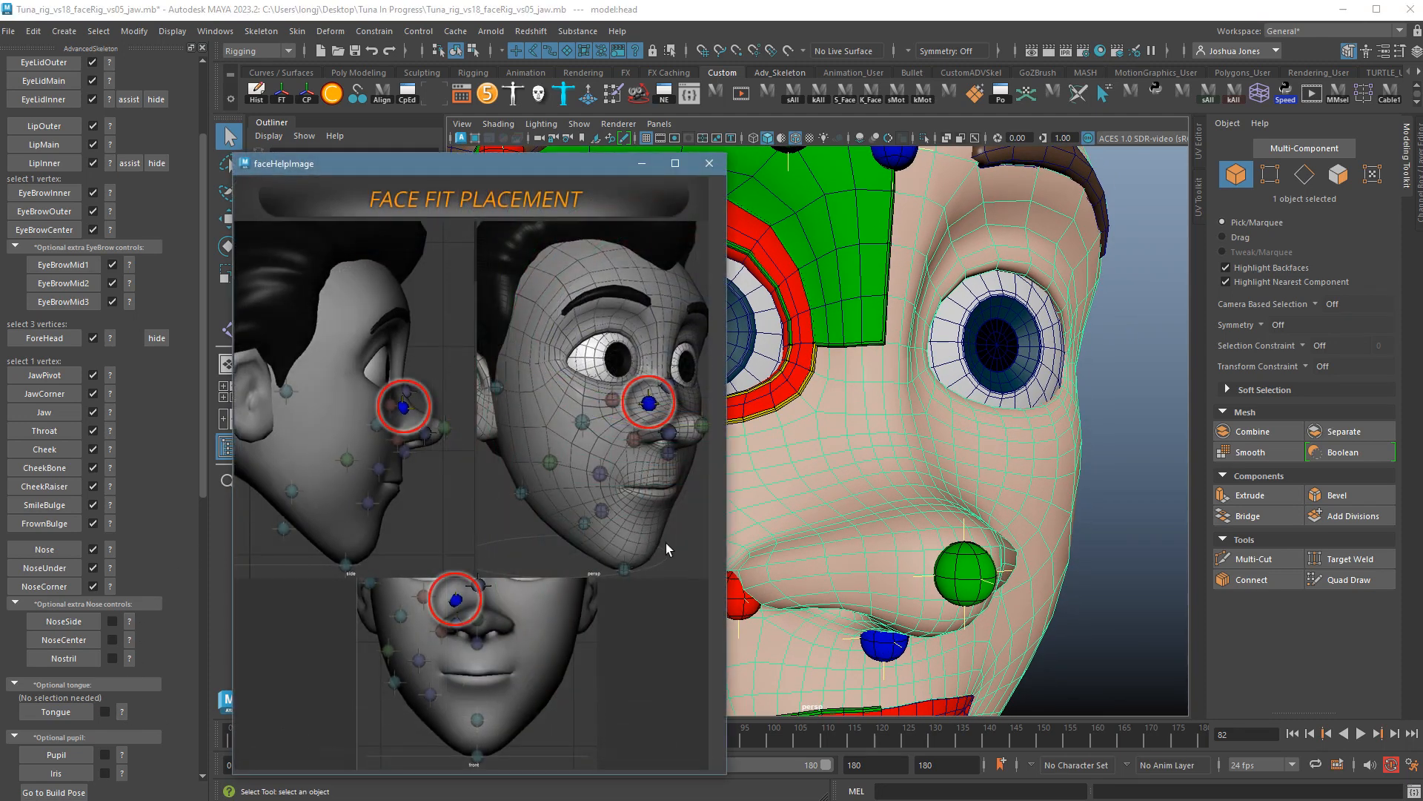
pyautogui.click(709, 164)
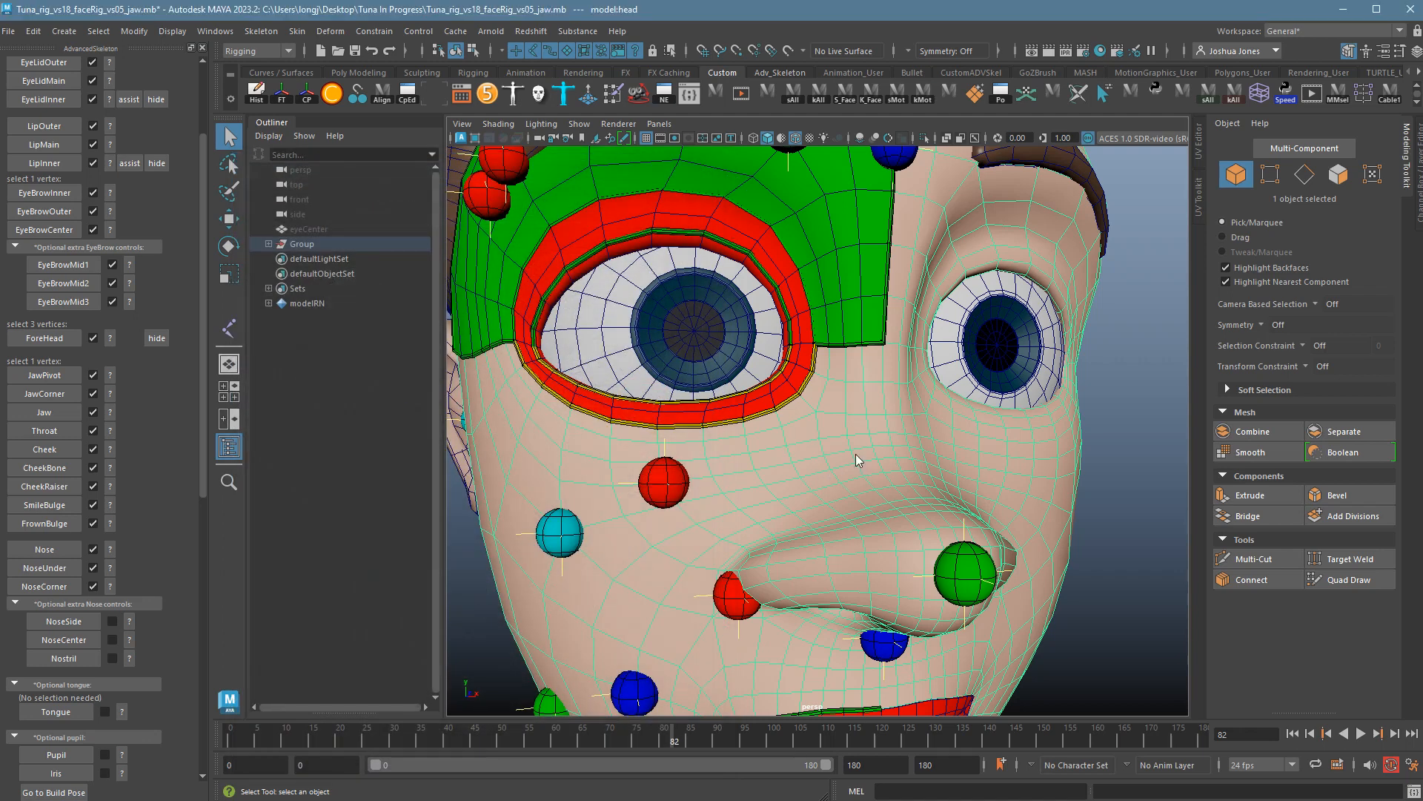
# Place the NoseSide marker on a vertex beside the nose bridge.
pyautogui.rightClick(855, 454)
pyautogui.click(801, 454)
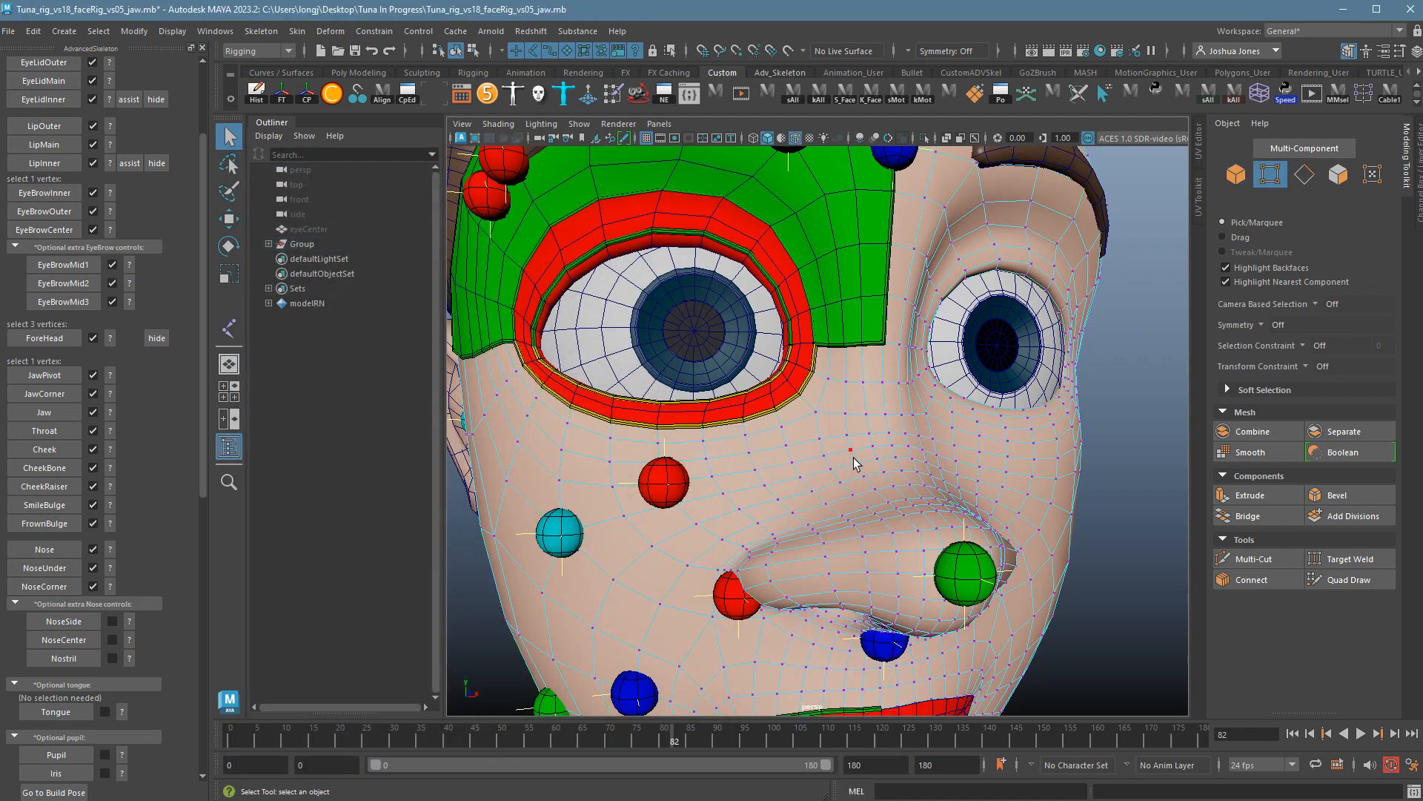
pyautogui.click(849, 453)
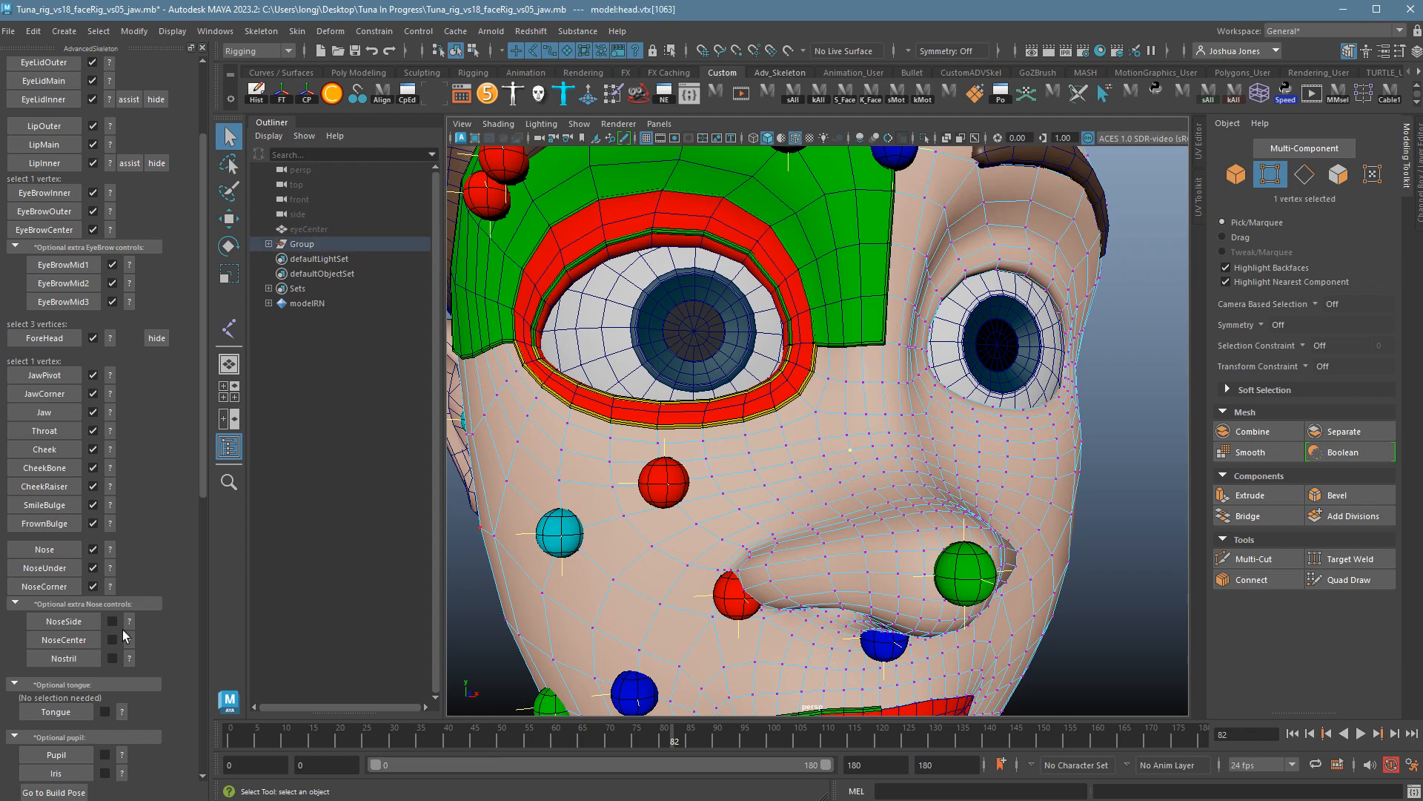
pyautogui.click(74, 625)
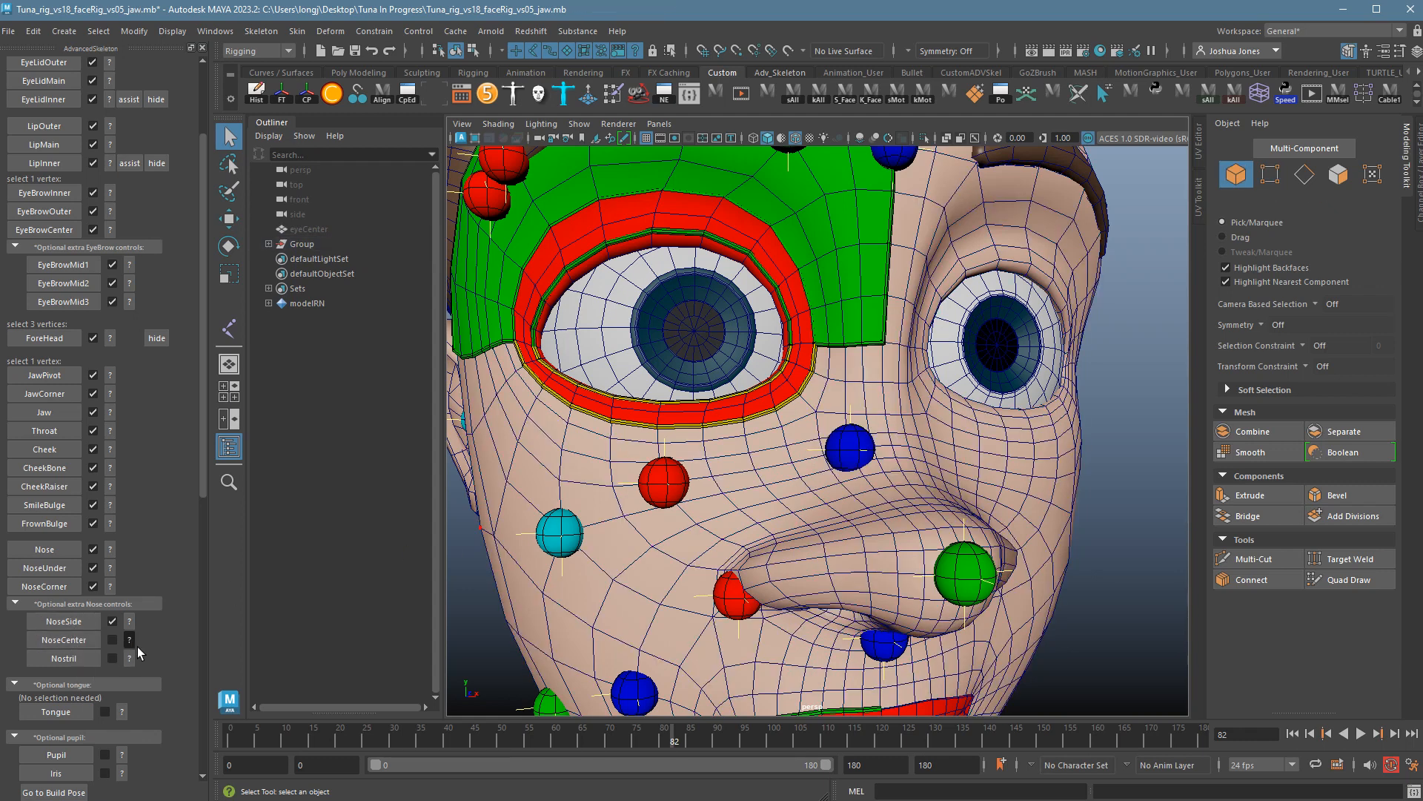
# Place the NoseCenter marker on the vertex at the nose centre.
pyautogui.click(131, 642)
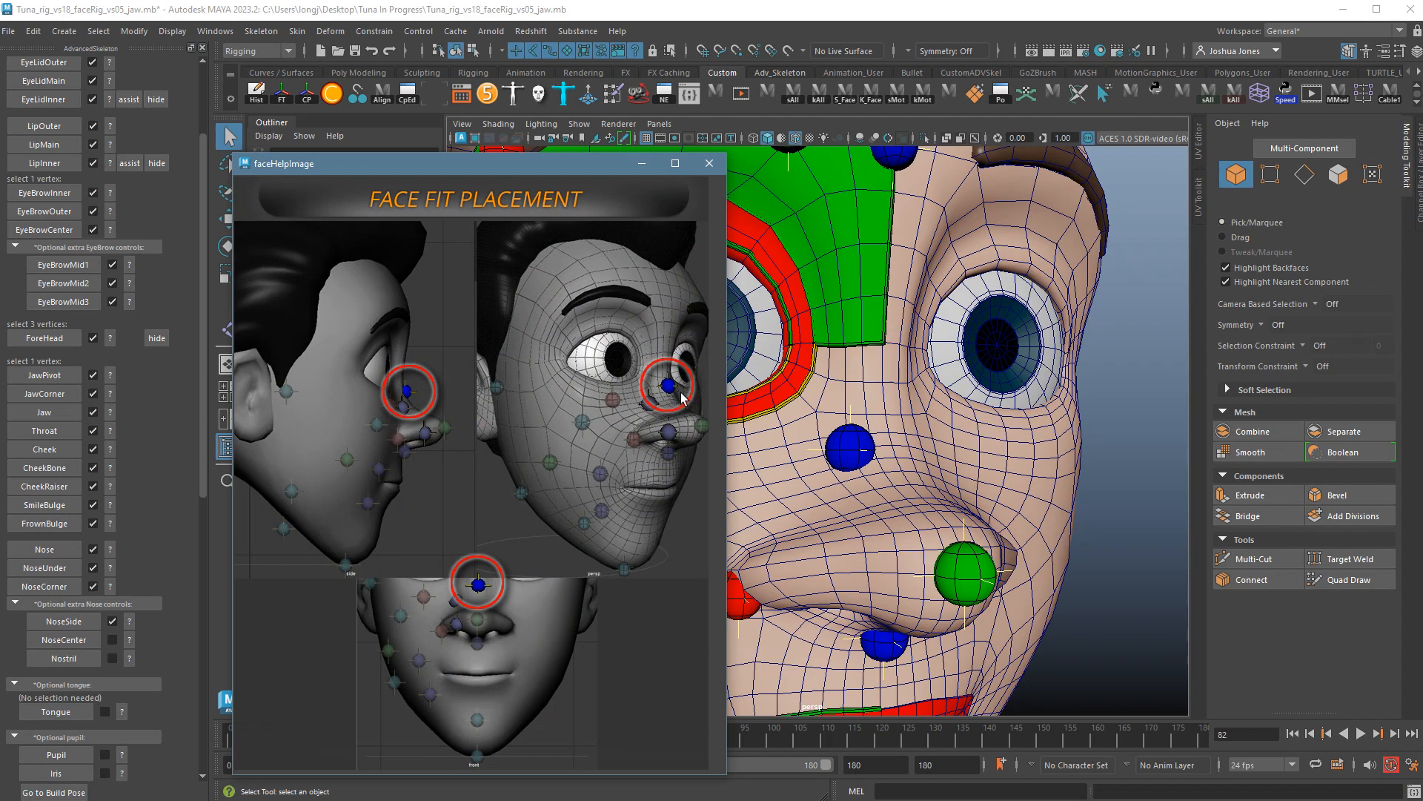
pyautogui.click(710, 163)
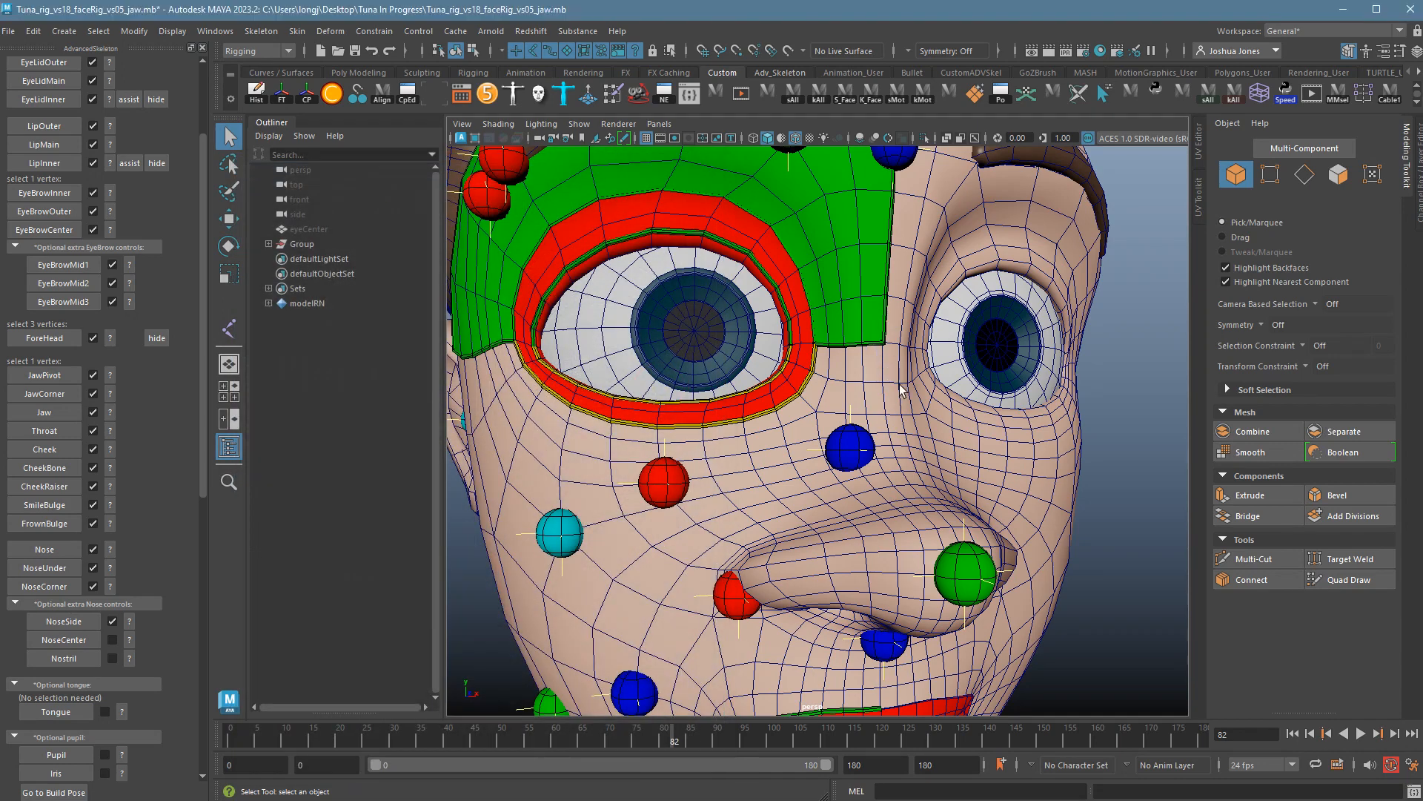
pyautogui.moveTo(853, 395); pyautogui.dragTo(884, 423, button='right')
pyautogui.keyDown('alt'); pyautogui.moveTo(884, 422); pyautogui.dragTo(967, 475); pyautogui.keyUp('alt')
pyautogui.click(845, 428)
pyautogui.click(74, 640)
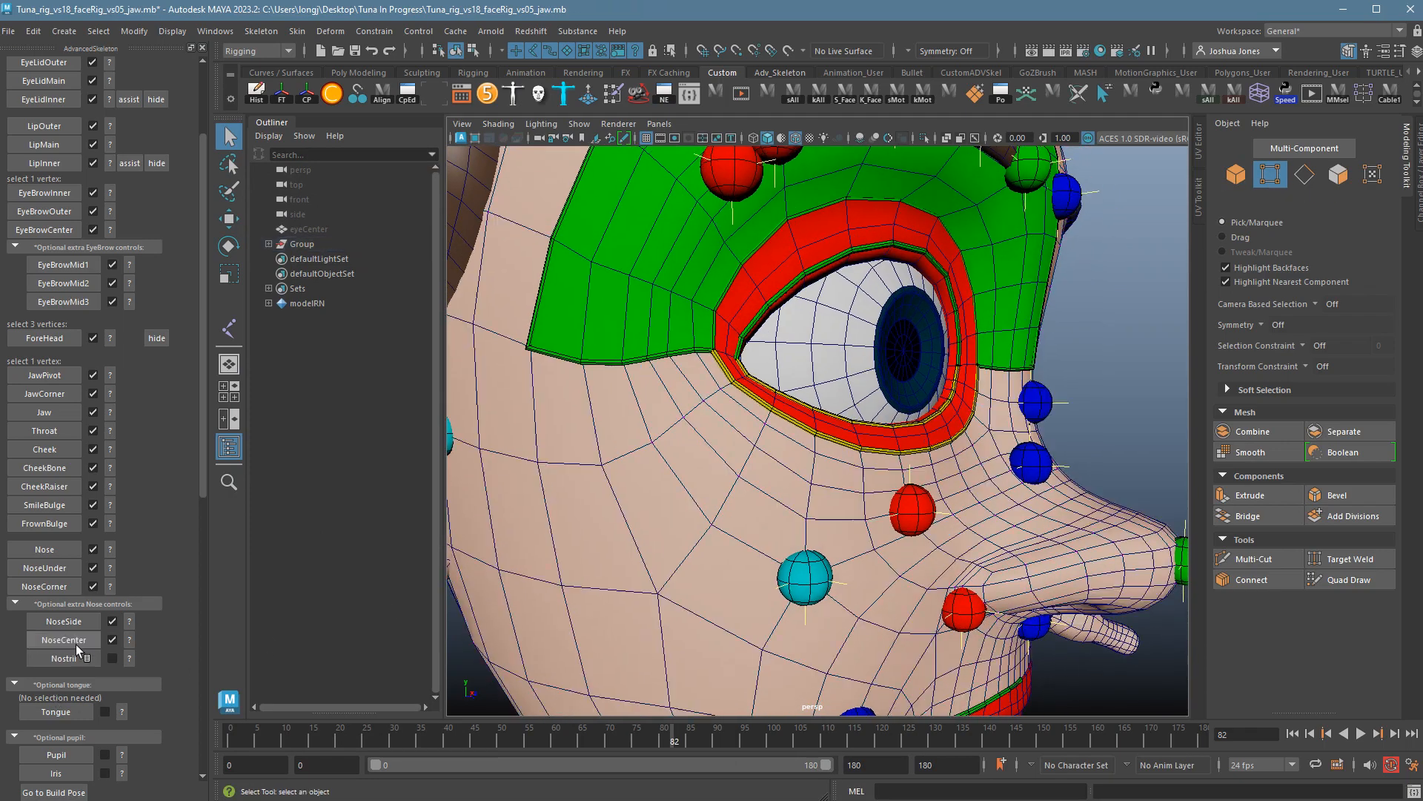
# Place the Nostril marker on a vertex at the nostril.
pyautogui.click(132, 659)
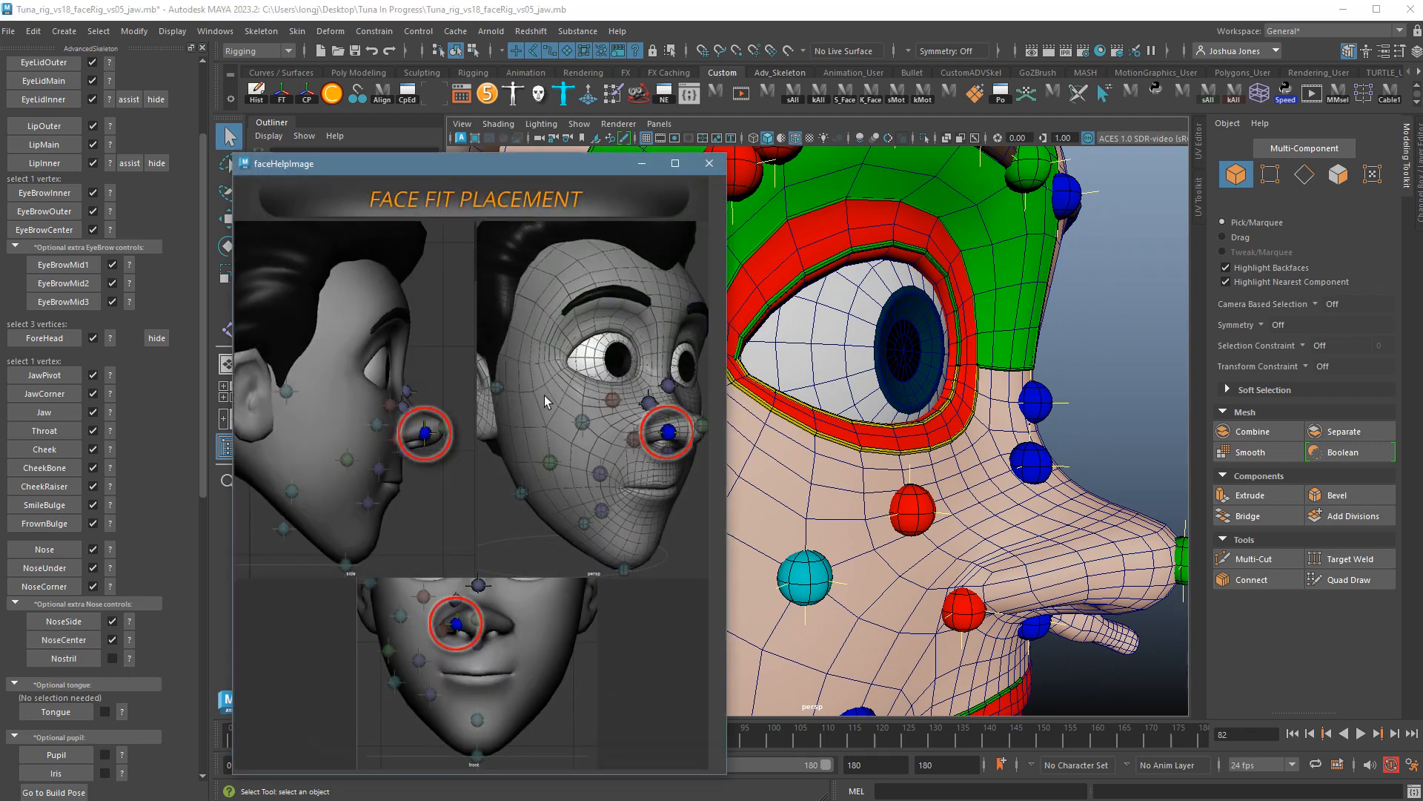
pyautogui.click(713, 169)
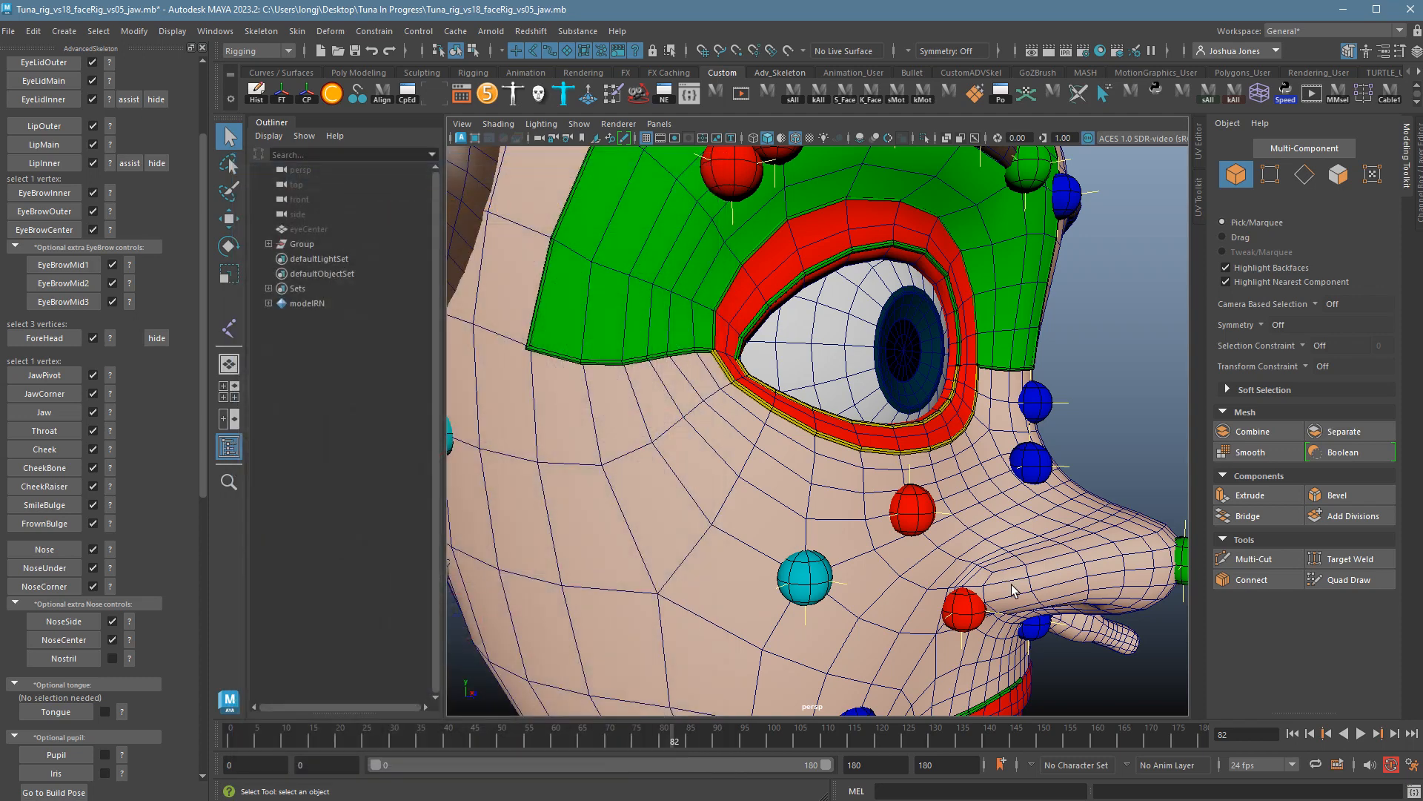
pyautogui.rightClick(1079, 554)
pyautogui.moveTo(1079, 586); pyautogui.dragTo(1007, 555, button='right')
pyautogui.keyDown('alt'); pyautogui.moveTo(1035, 637); pyautogui.dragTo(1054, 575); pyautogui.keyUp('alt')
pyautogui.click(1095, 481)
pyautogui.keyDown('alt'); pyautogui.moveTo(1094, 480); pyautogui.dragTo(925, 393); pyautogui.keyUp('alt')
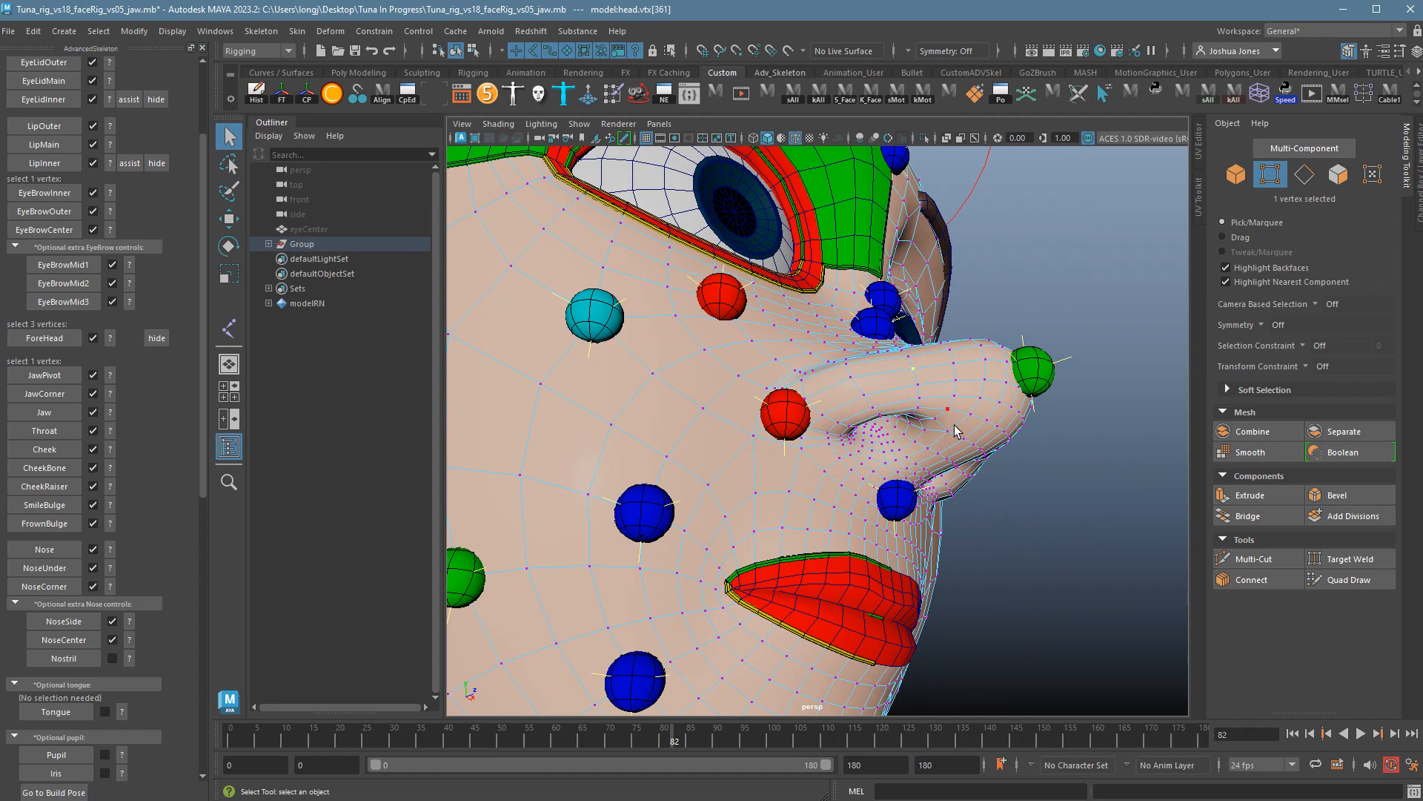
pyautogui.keyDown('alt'); pyautogui.moveTo(970, 486); pyautogui.dragTo(959, 442); pyautogui.keyUp('alt')
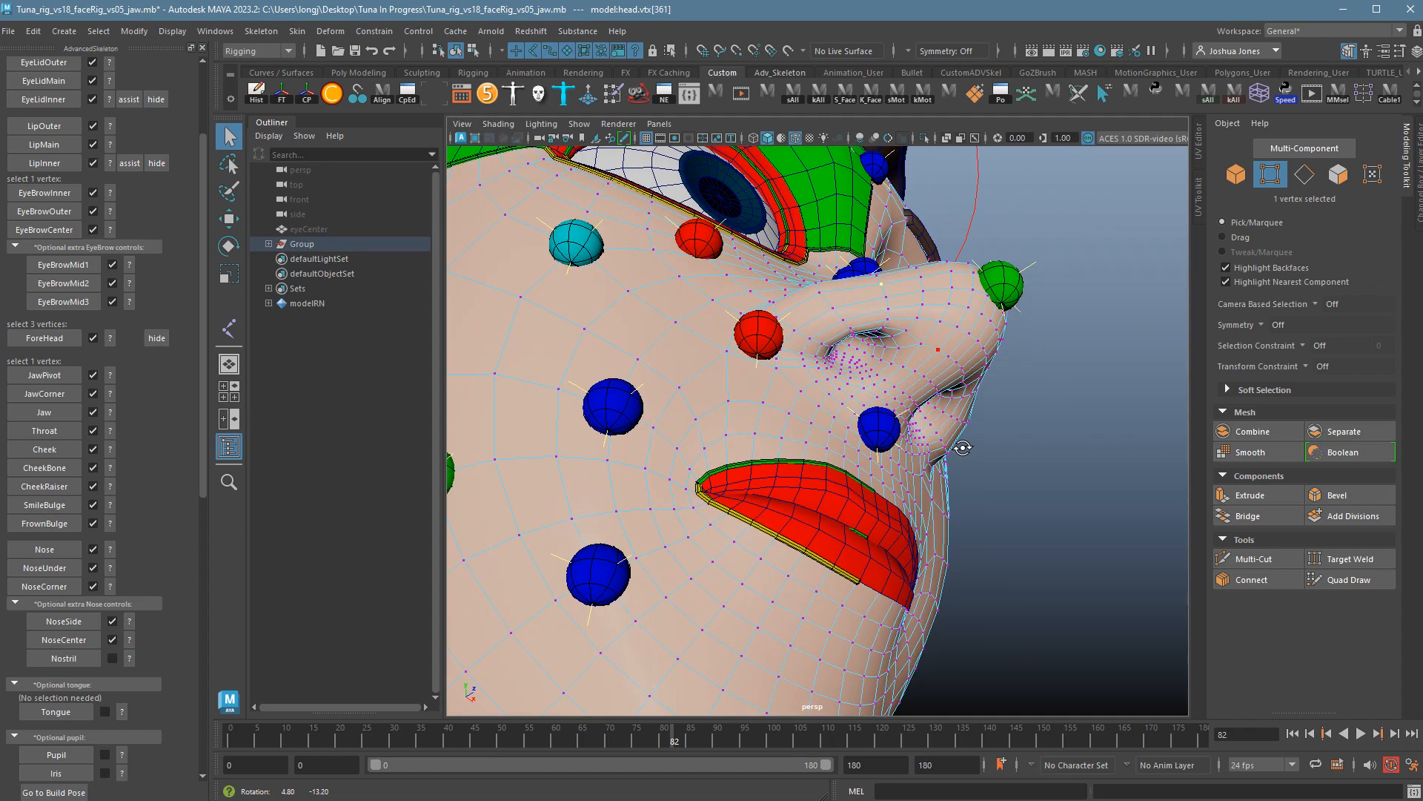
pyautogui.click(77, 657)
pyautogui.keyDown('alt'); pyautogui.moveTo(923, 385); pyautogui.dragTo(846, 462); pyautogui.keyUp('alt')
# Return the head to object mode and add the Tongue fit marker.
pyautogui.rightClick(866, 437)
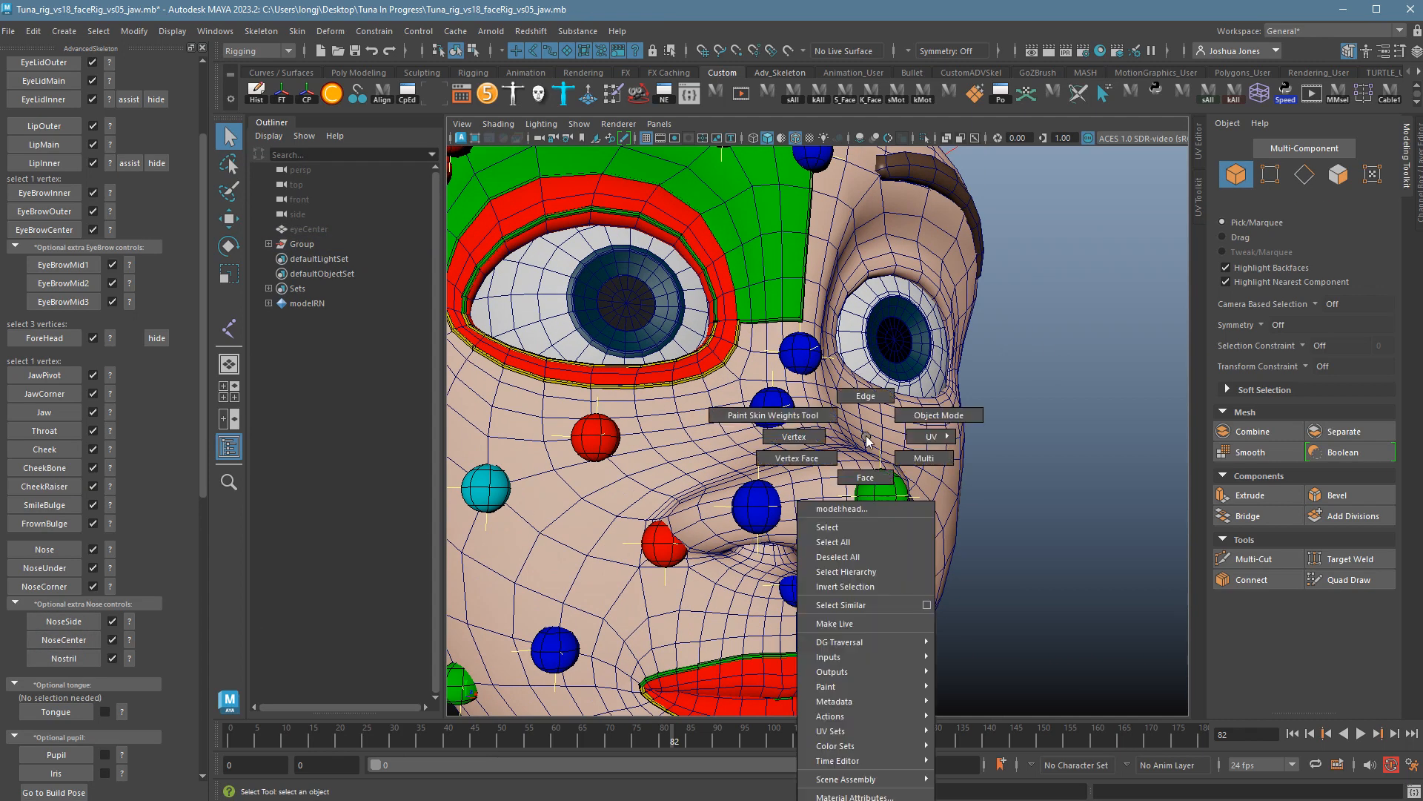
pyautogui.moveTo(866, 436); pyautogui.dragTo(939, 415, button='right')
pyautogui.keyDown('alt'); pyautogui.moveTo(1027, 447); pyautogui.dragTo(851, 493, button='right'); pyautogui.keyUp('alt')
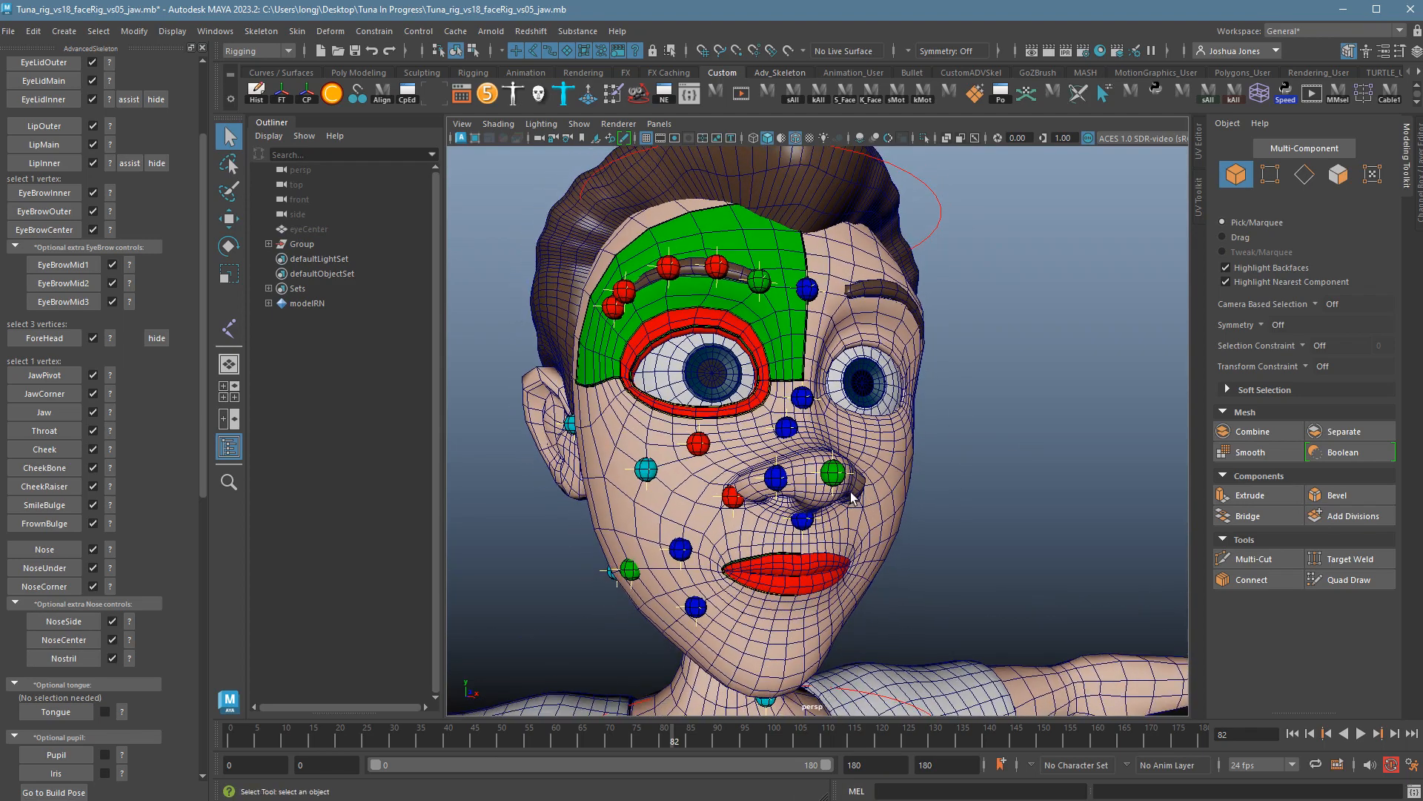
pyautogui.keyDown('alt'); pyautogui.moveTo(851, 492); pyautogui.dragTo(858, 476, button='middle'); pyautogui.keyUp('alt')
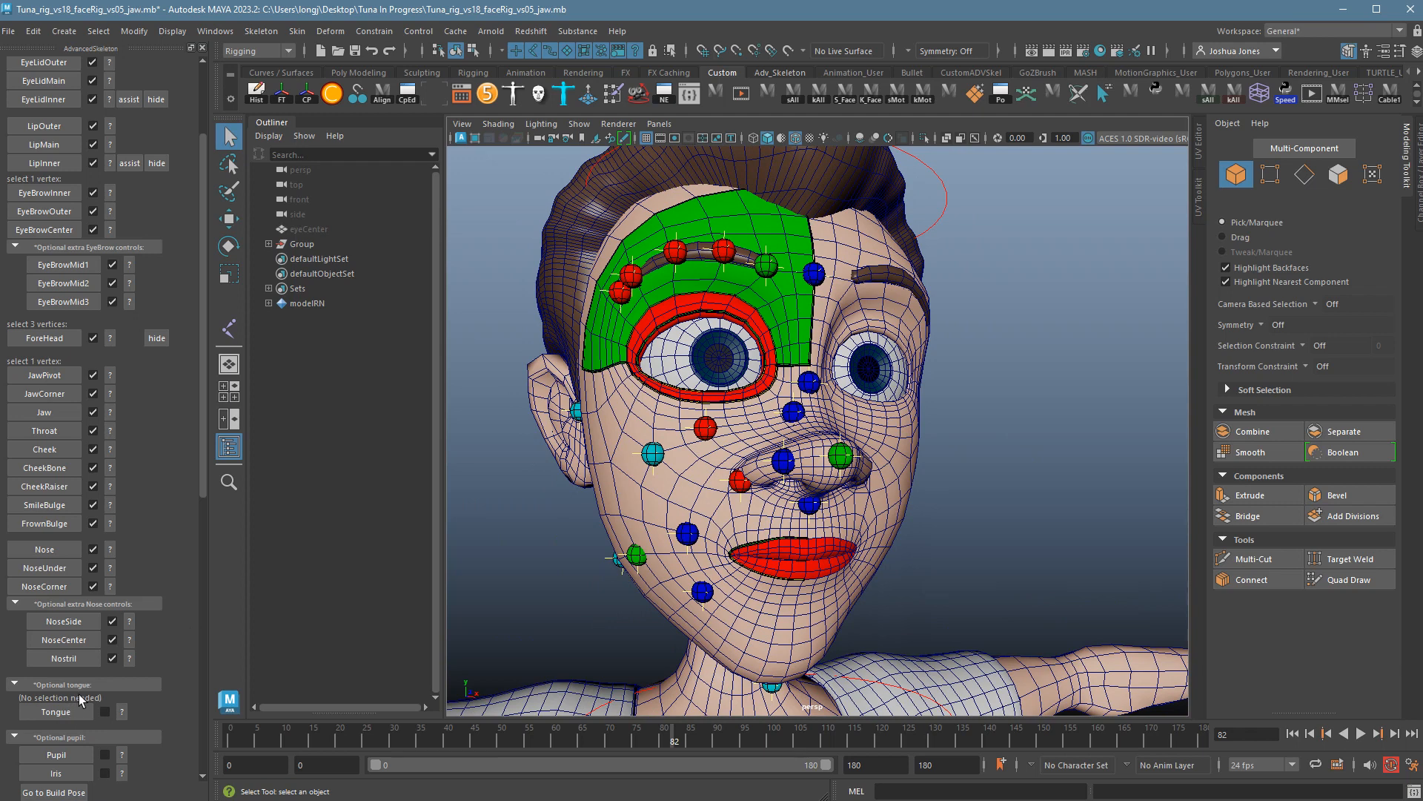
pyautogui.click(82, 718)
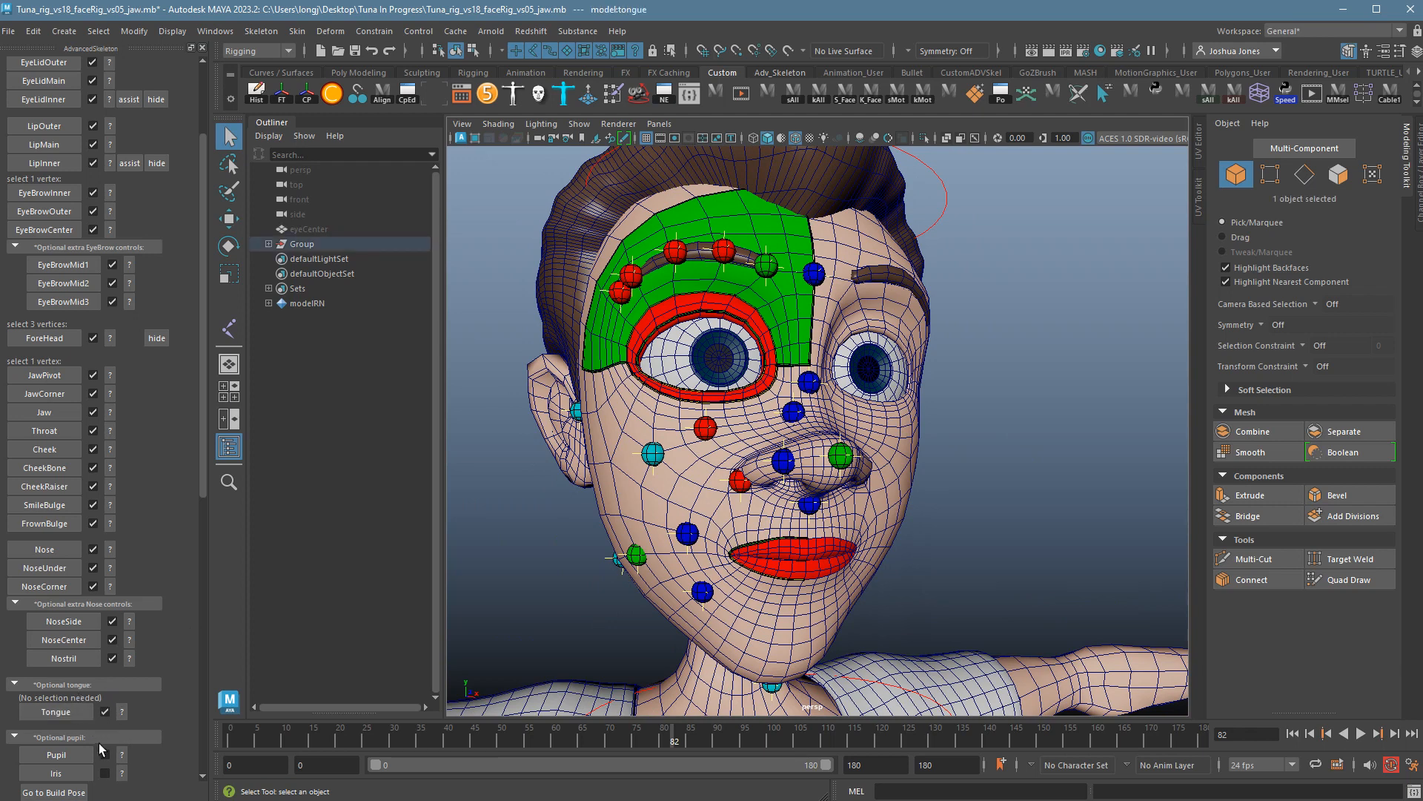
pyautogui.scroll(-2, 156, 728)
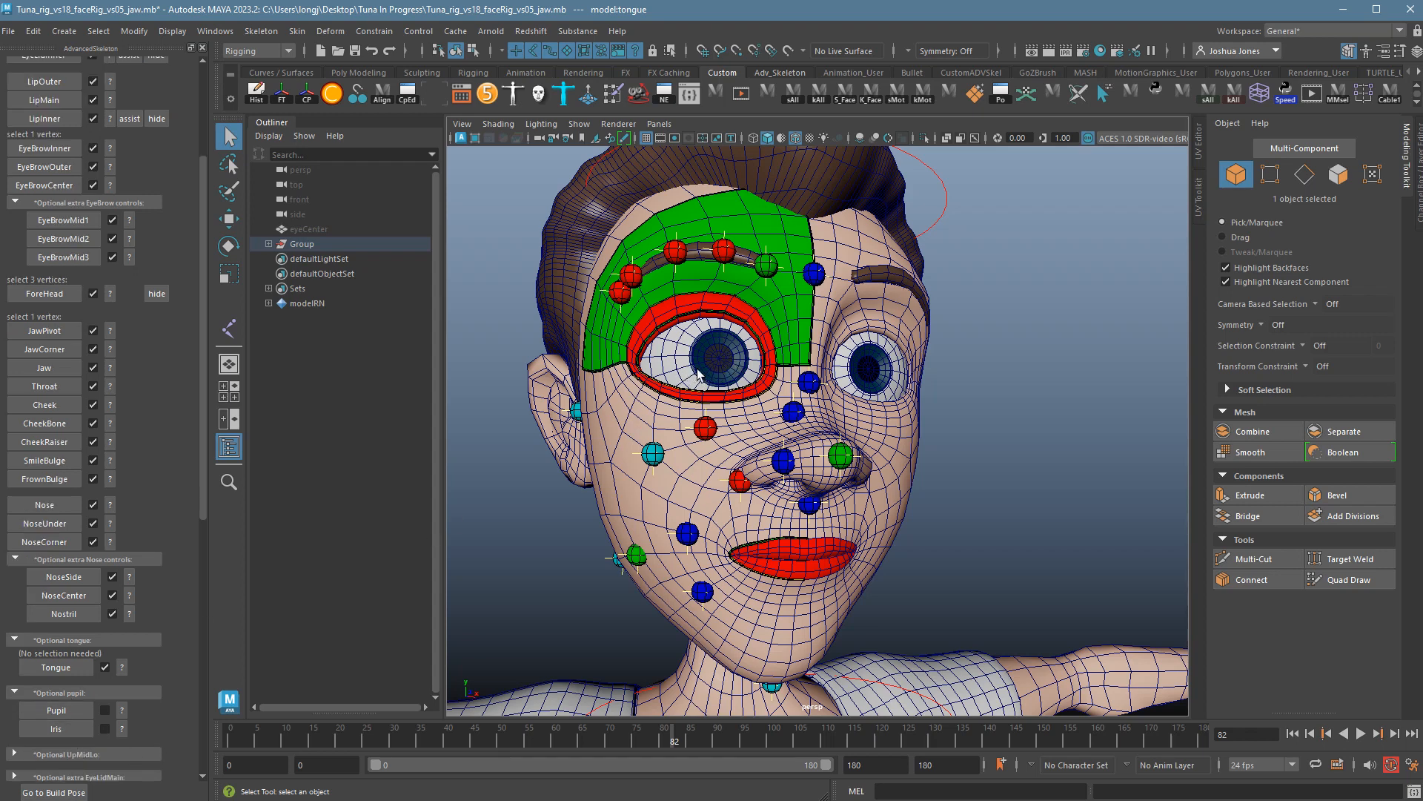
# Create the Pupil fit from the pupil-border edge loop on the right eyeball.
pyautogui.click(123, 711)
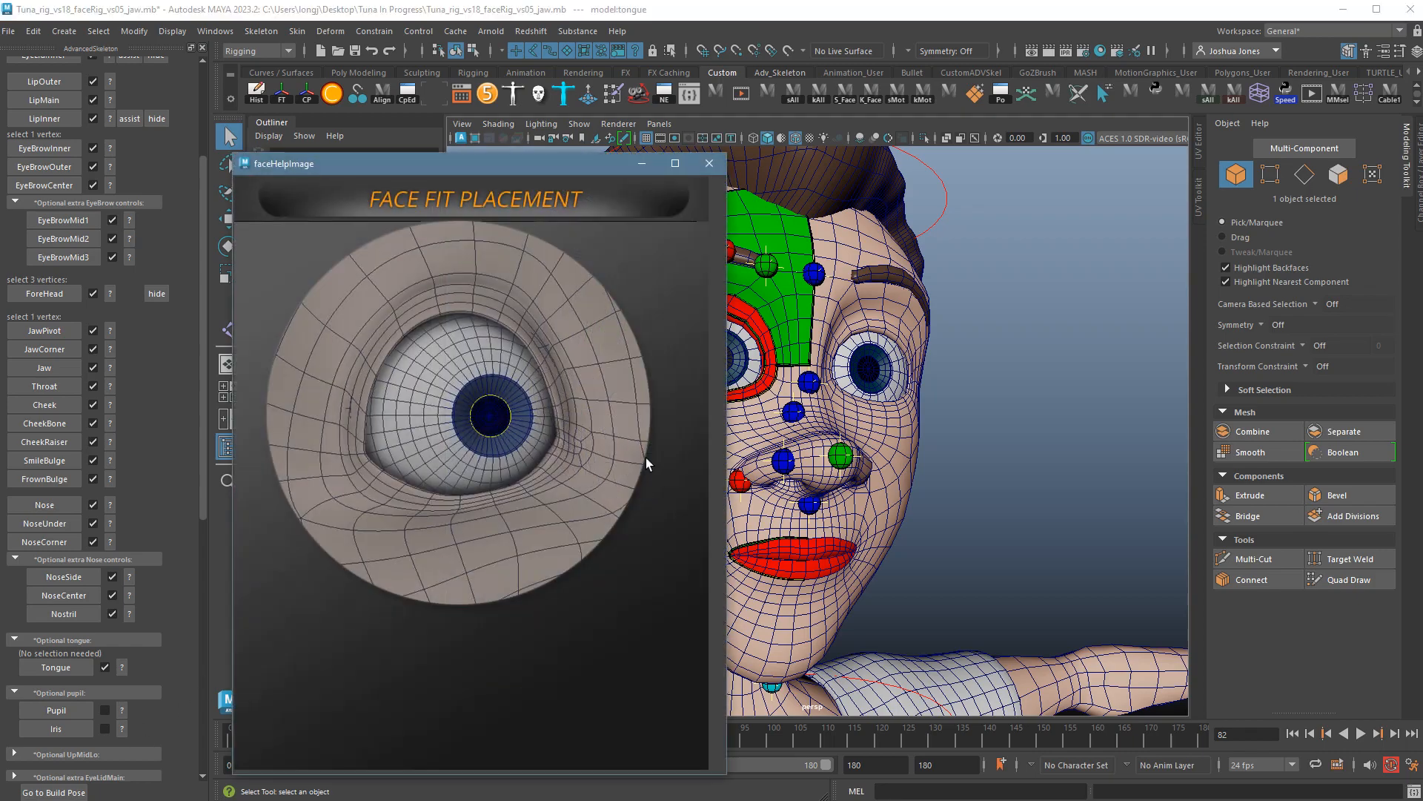
pyautogui.click(708, 165)
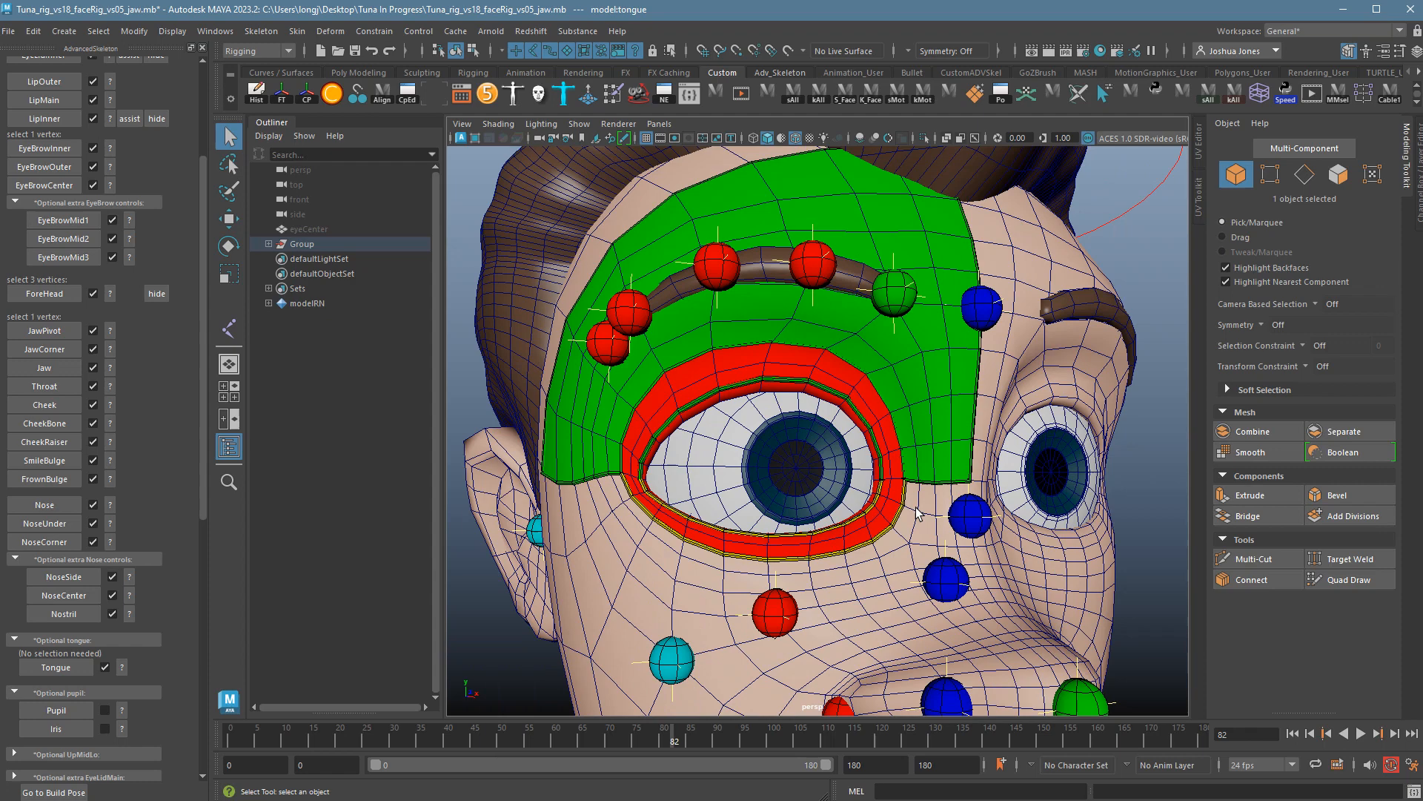
pyautogui.click(747, 466)
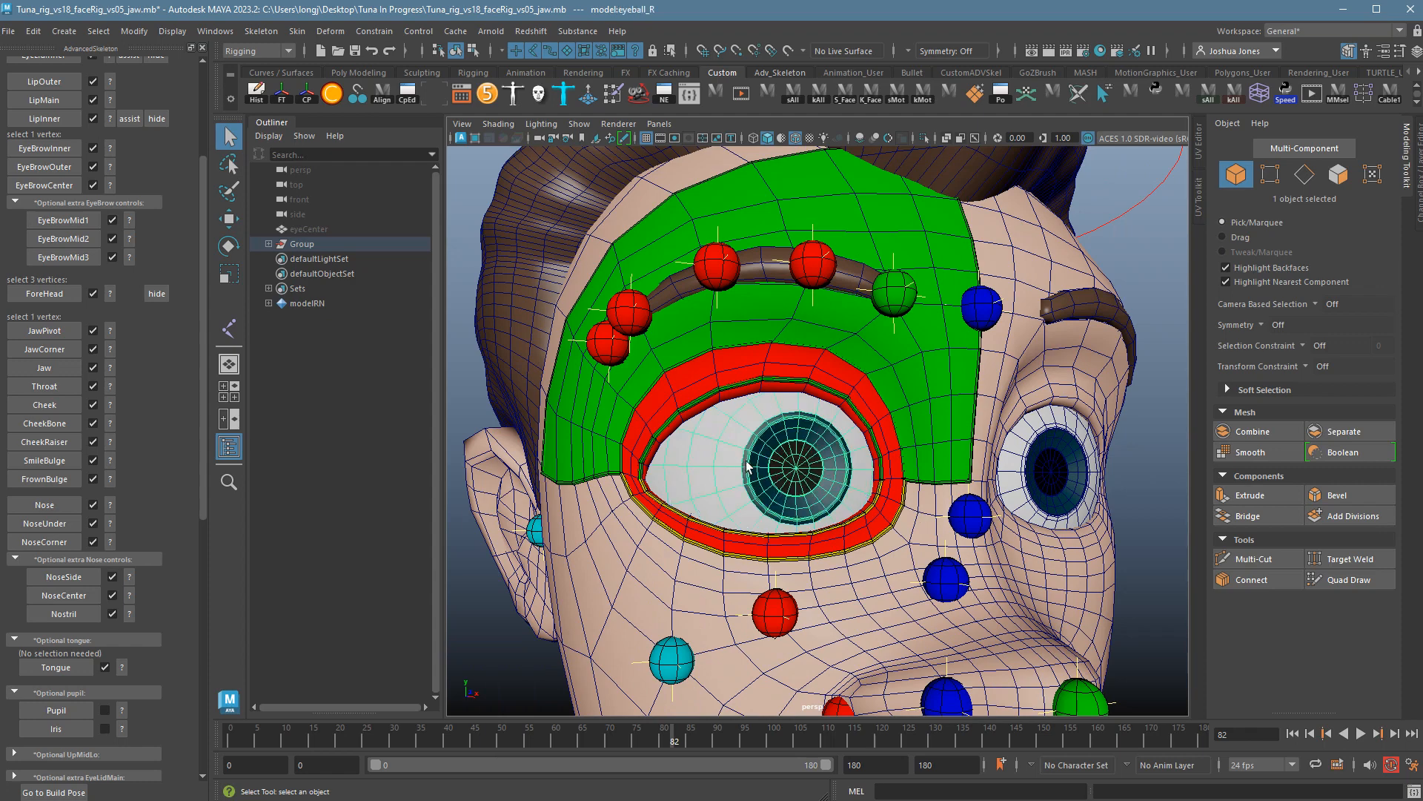
pyautogui.moveTo(747, 466); pyautogui.dragTo(744, 437, button='right')
pyautogui.keyDown('alt'); pyautogui.moveTo(742, 490); pyautogui.dragTo(937, 508, button='right'); pyautogui.keyUp('alt')
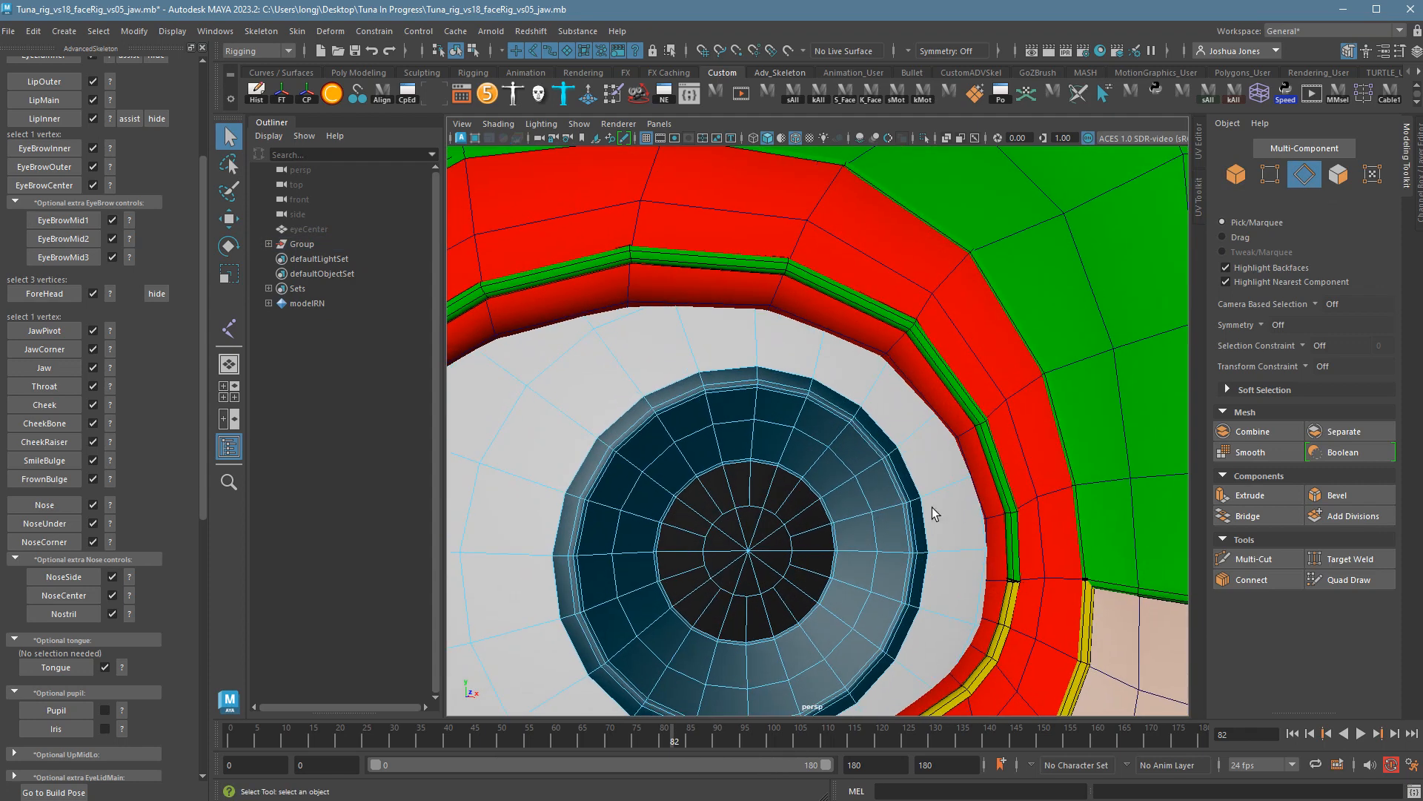
pyautogui.click(814, 501)
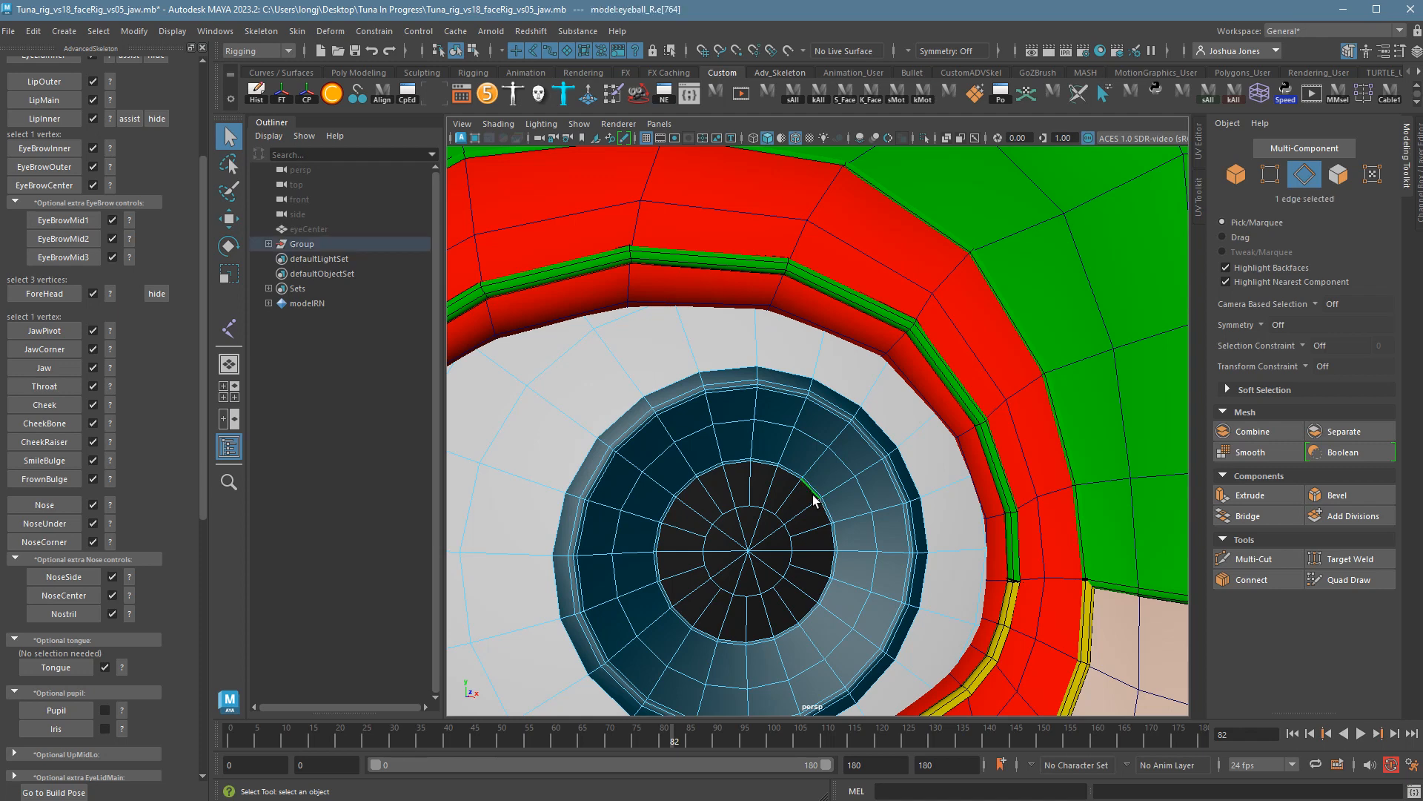
pyautogui.doubleClick(814, 500)
pyautogui.click(65, 710)
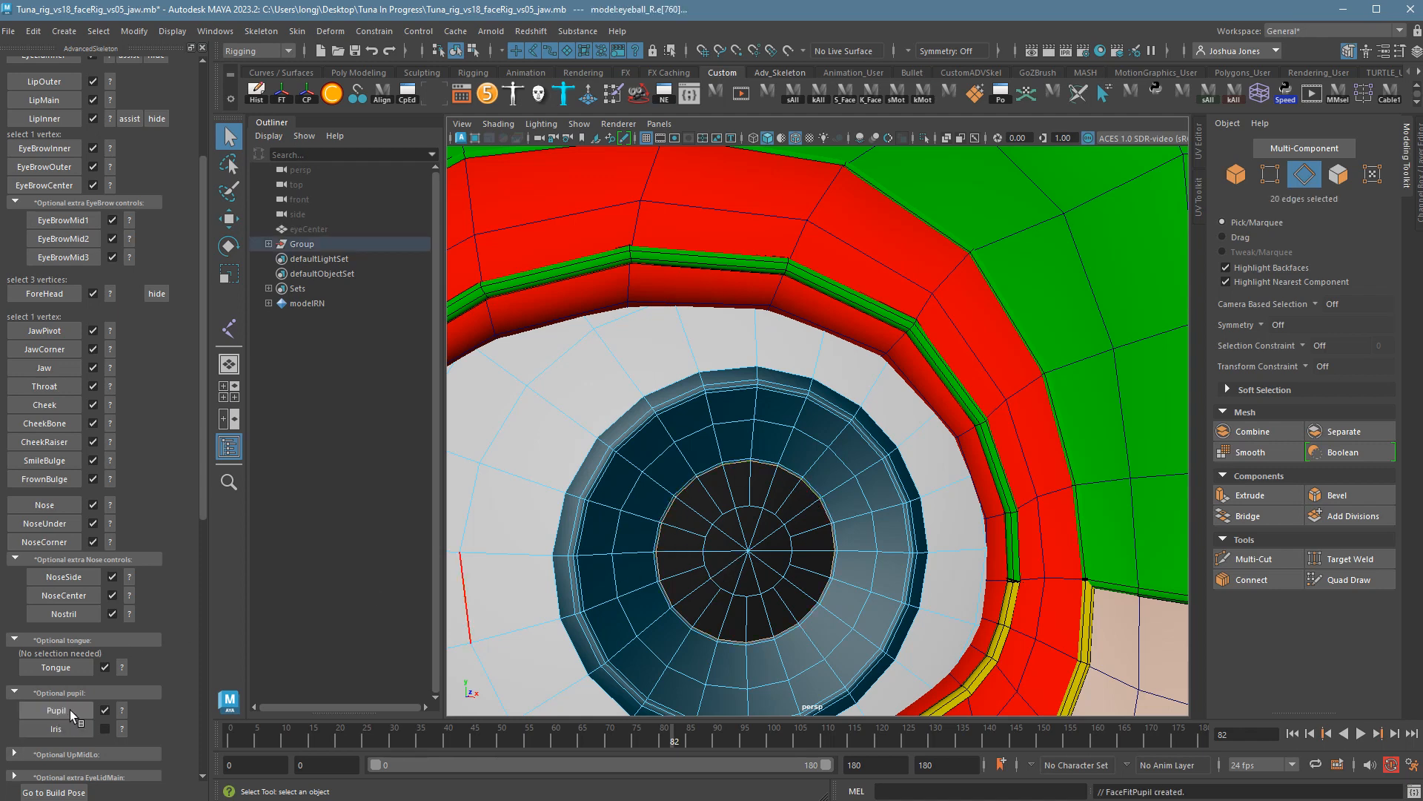
# Create the Iris fit from the iris edge loop on the right eyeball.
pyautogui.click(124, 732)
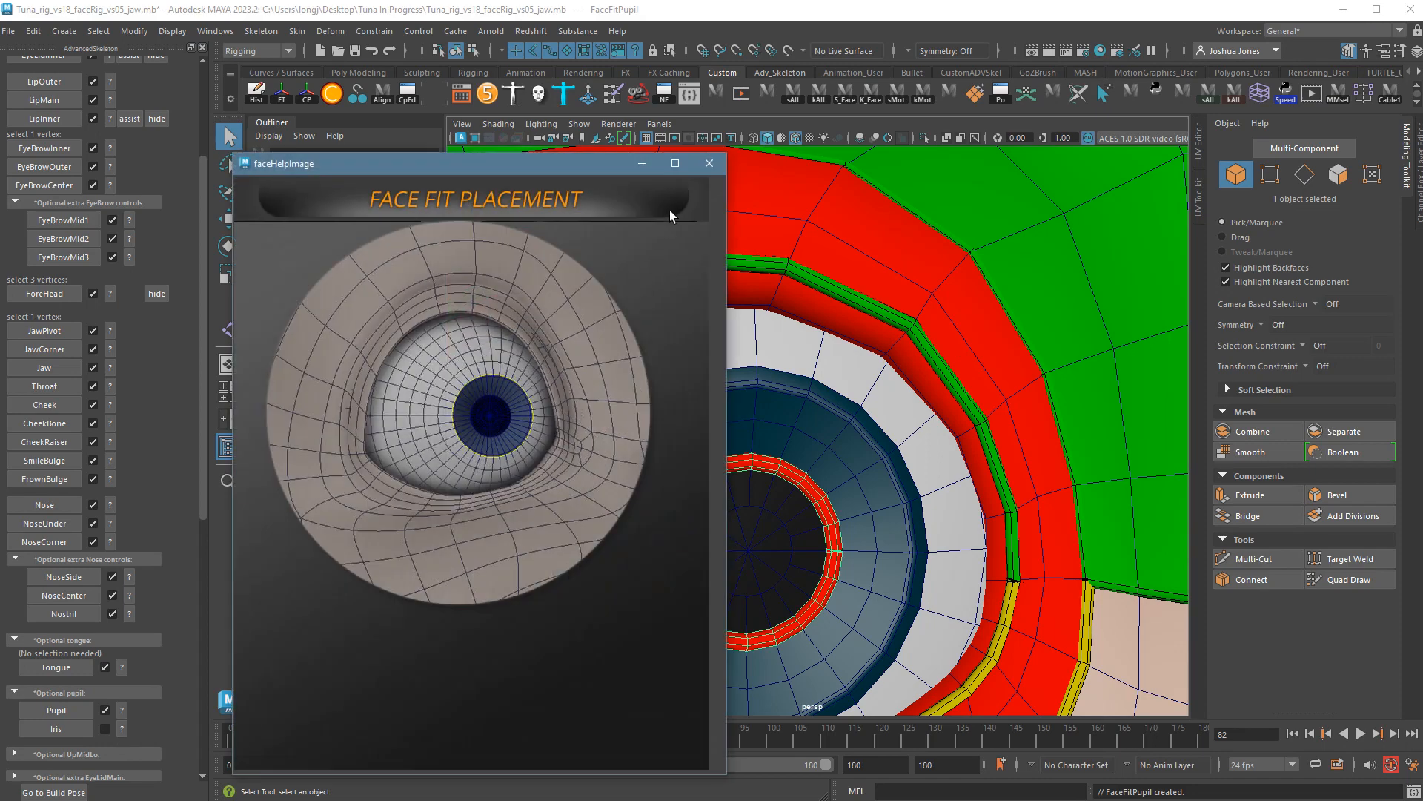
pyautogui.click(709, 164)
pyautogui.keyDown('alt'); pyautogui.moveTo(763, 443); pyautogui.dragTo(808, 436, button='middle'); pyautogui.keyUp('alt')
pyautogui.keyDown('alt'); pyautogui.moveTo(808, 436); pyautogui.dragTo(721, 399, button='right'); pyautogui.keyUp('alt')
pyautogui.click(733, 435)
pyautogui.doubleClick(714, 415)
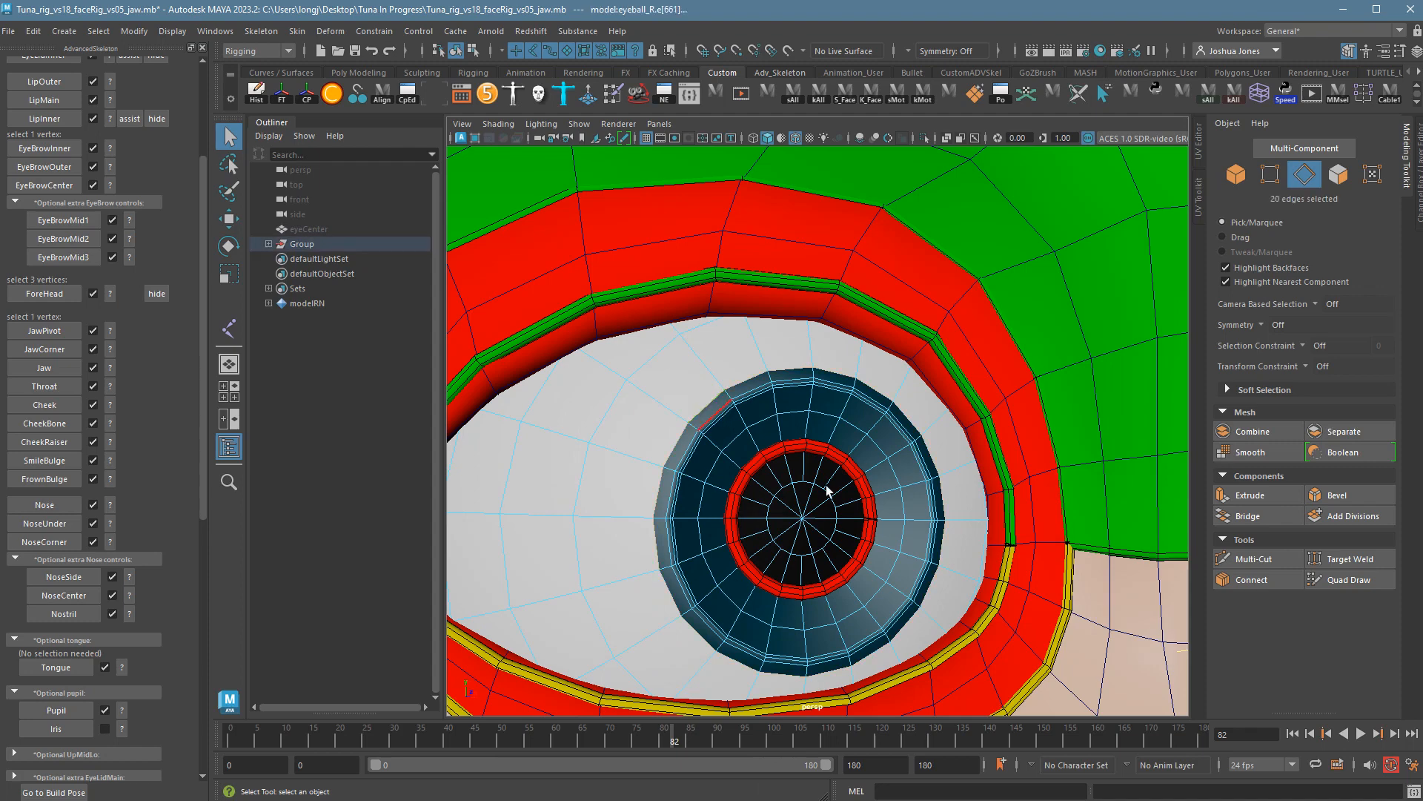
pyautogui.keyDown('alt'); pyautogui.moveTo(828, 490); pyautogui.dragTo(893, 486); pyautogui.keyUp('alt')
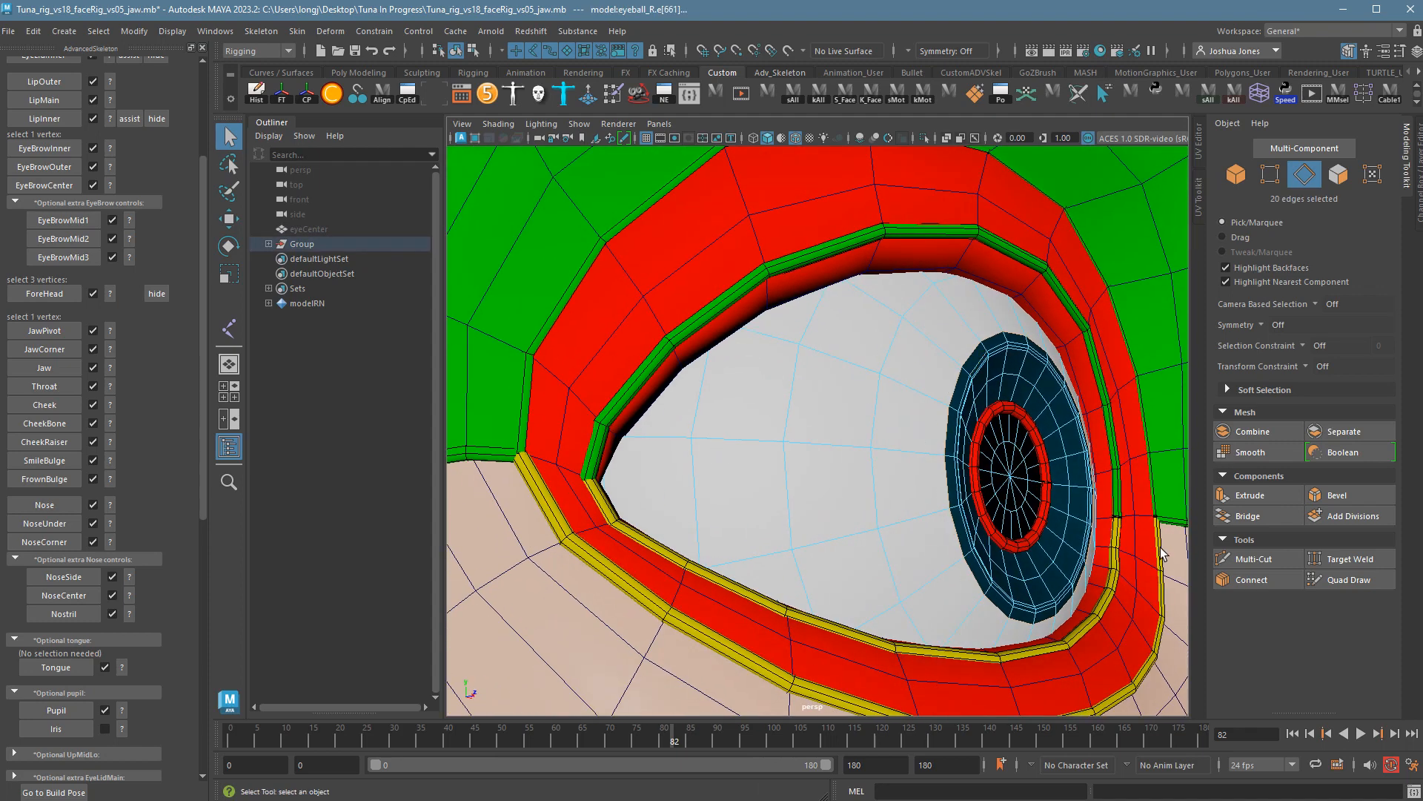
pyautogui.keyDown('alt'); pyautogui.moveTo(1109, 458); pyautogui.dragTo(1038, 458); pyautogui.keyUp('alt')
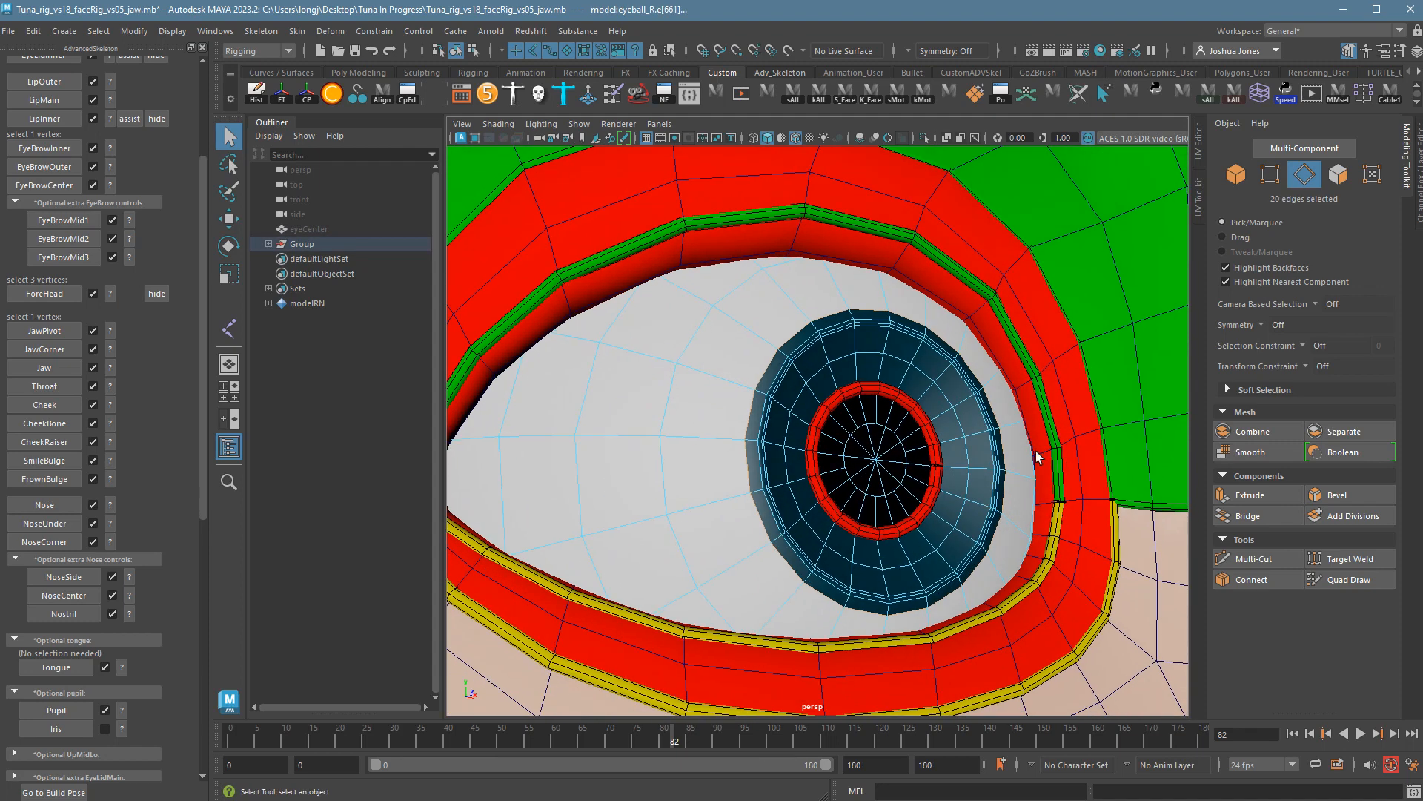
pyautogui.click(40, 732)
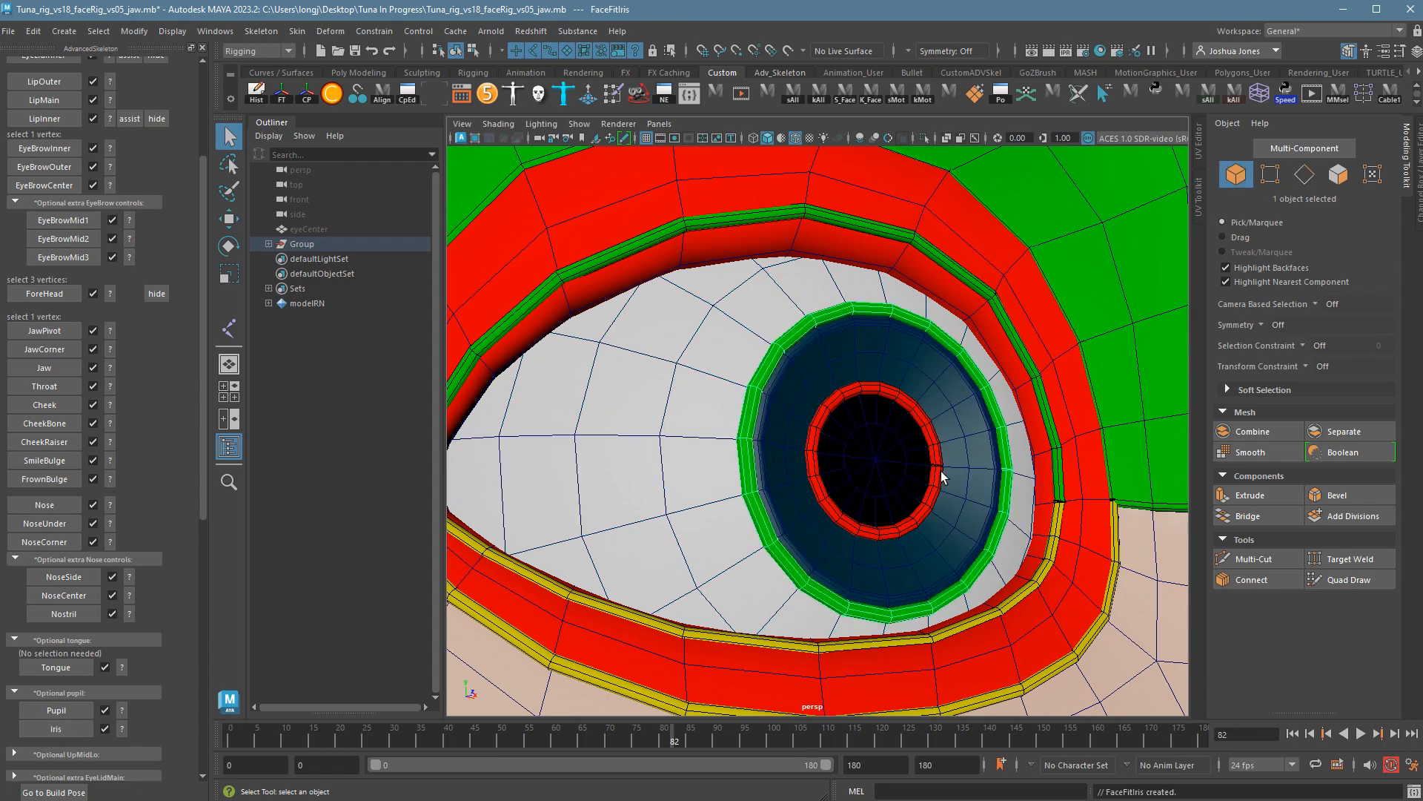
pyautogui.keyDown('alt'); pyautogui.moveTo(1043, 484); pyautogui.dragTo(759, 506, button='right'); pyautogui.keyUp('alt')
pyautogui.keyDown('alt'); pyautogui.moveTo(759, 506); pyautogui.dragTo(725, 521); pyautogui.keyUp('alt')
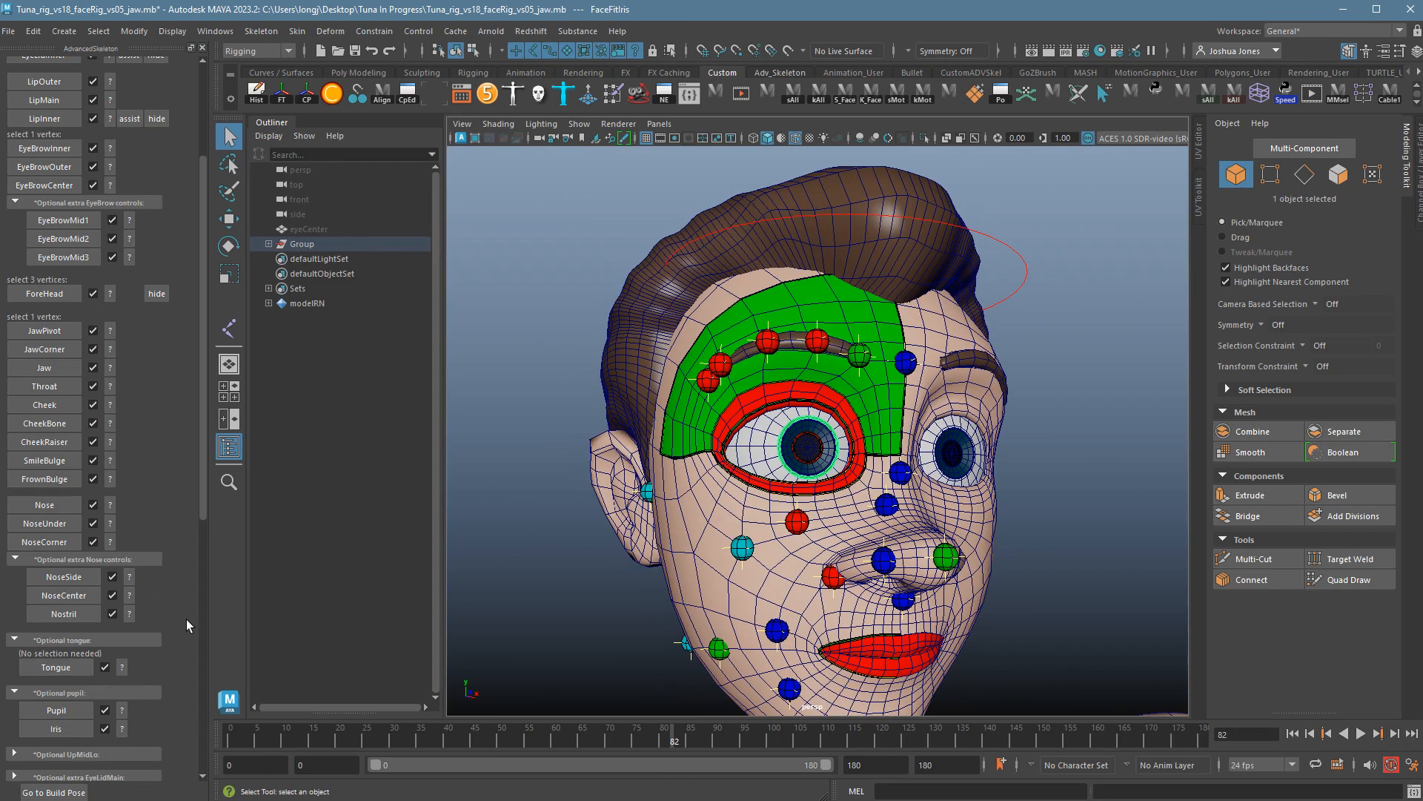
# Expand Optional UpMidLo, read its help, and create the UpMidLo guide lines.
pyautogui.scroll(-3, 185, 620)
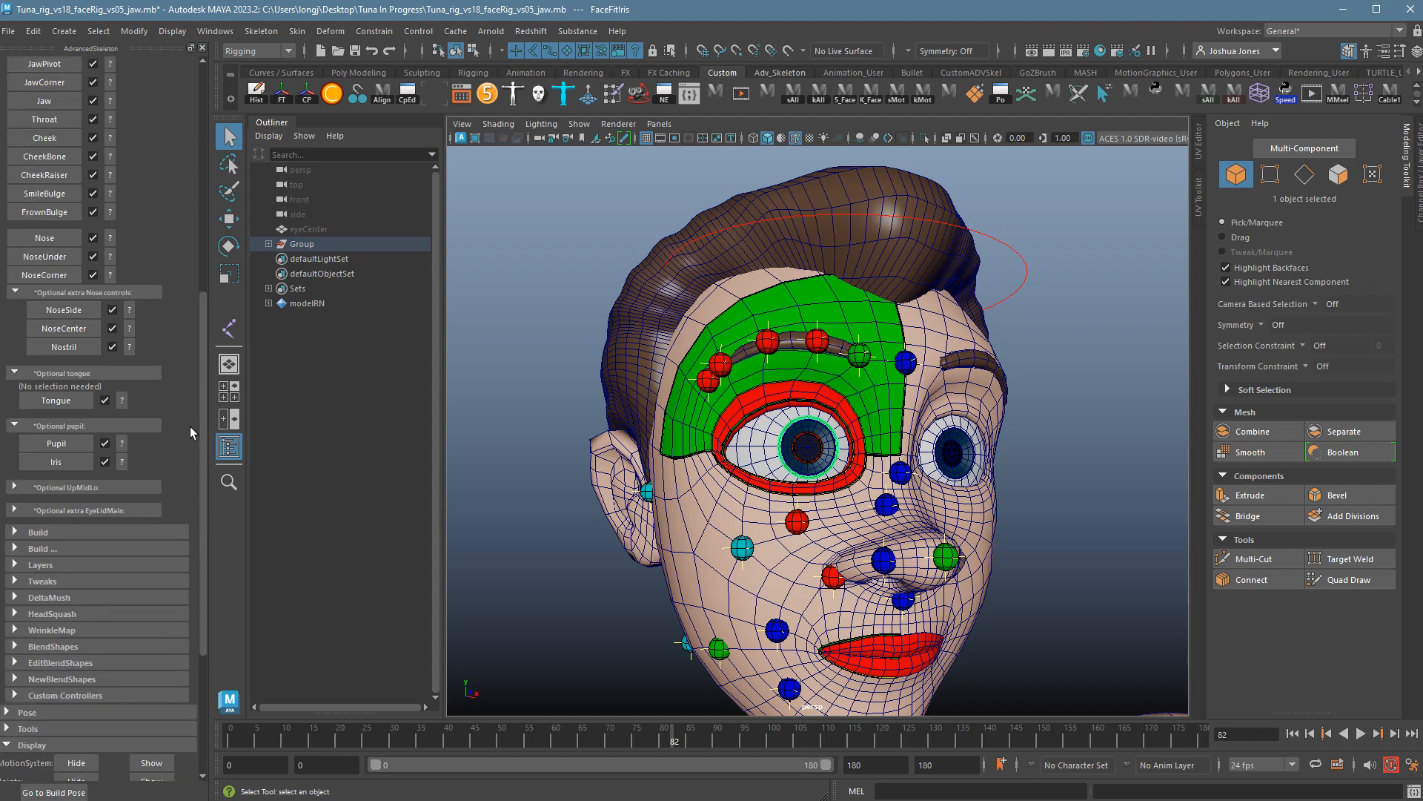
pyautogui.click(113, 496)
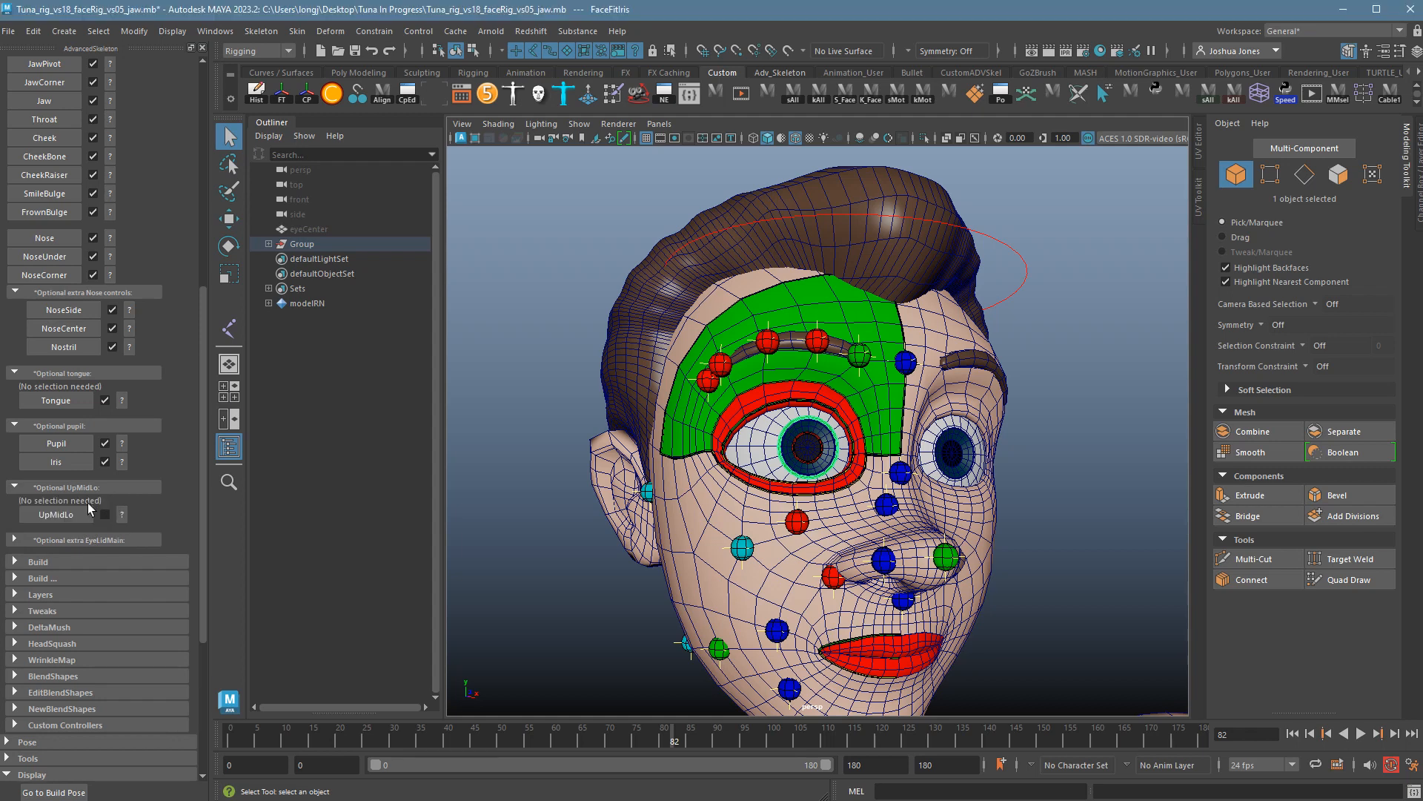
pyautogui.click(122, 514)
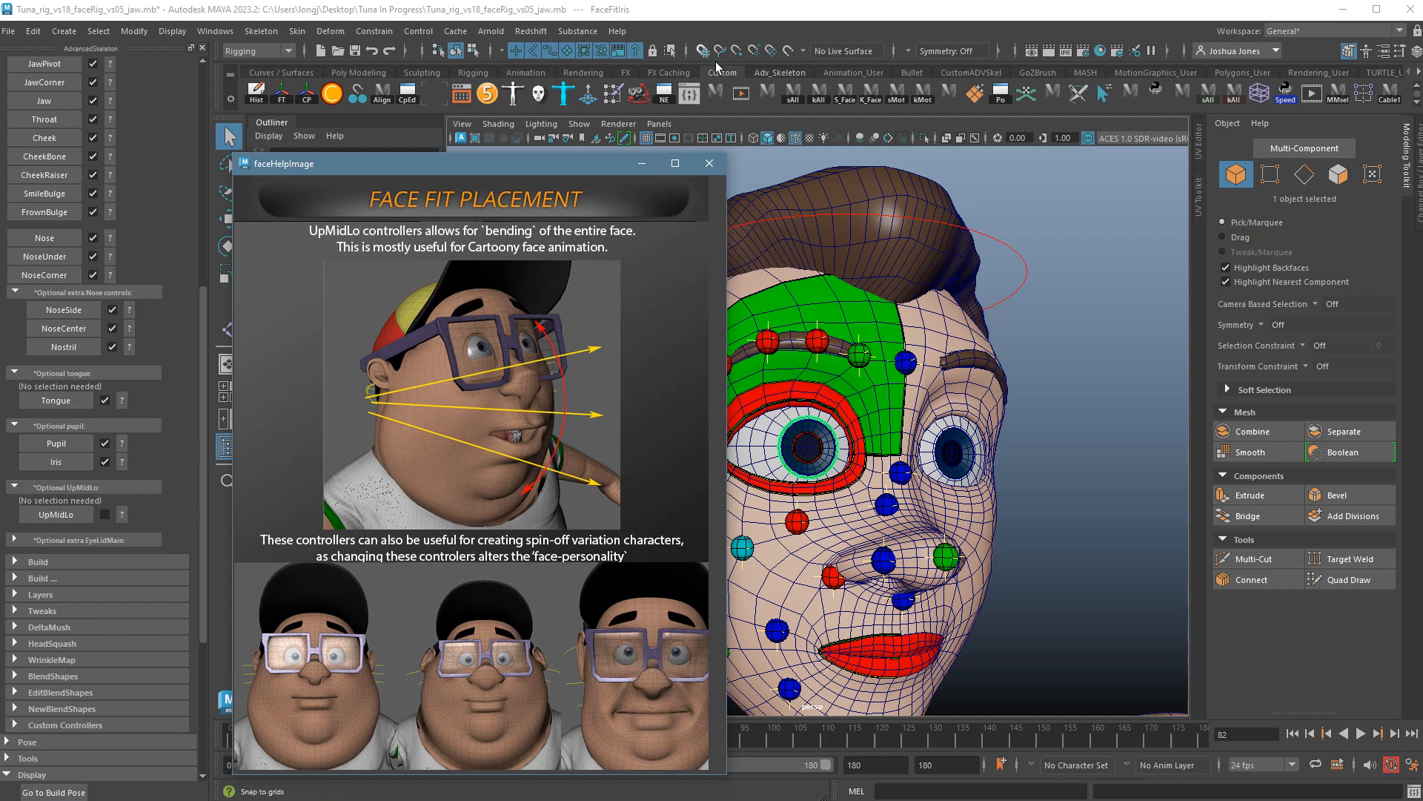
pyautogui.click(709, 163)
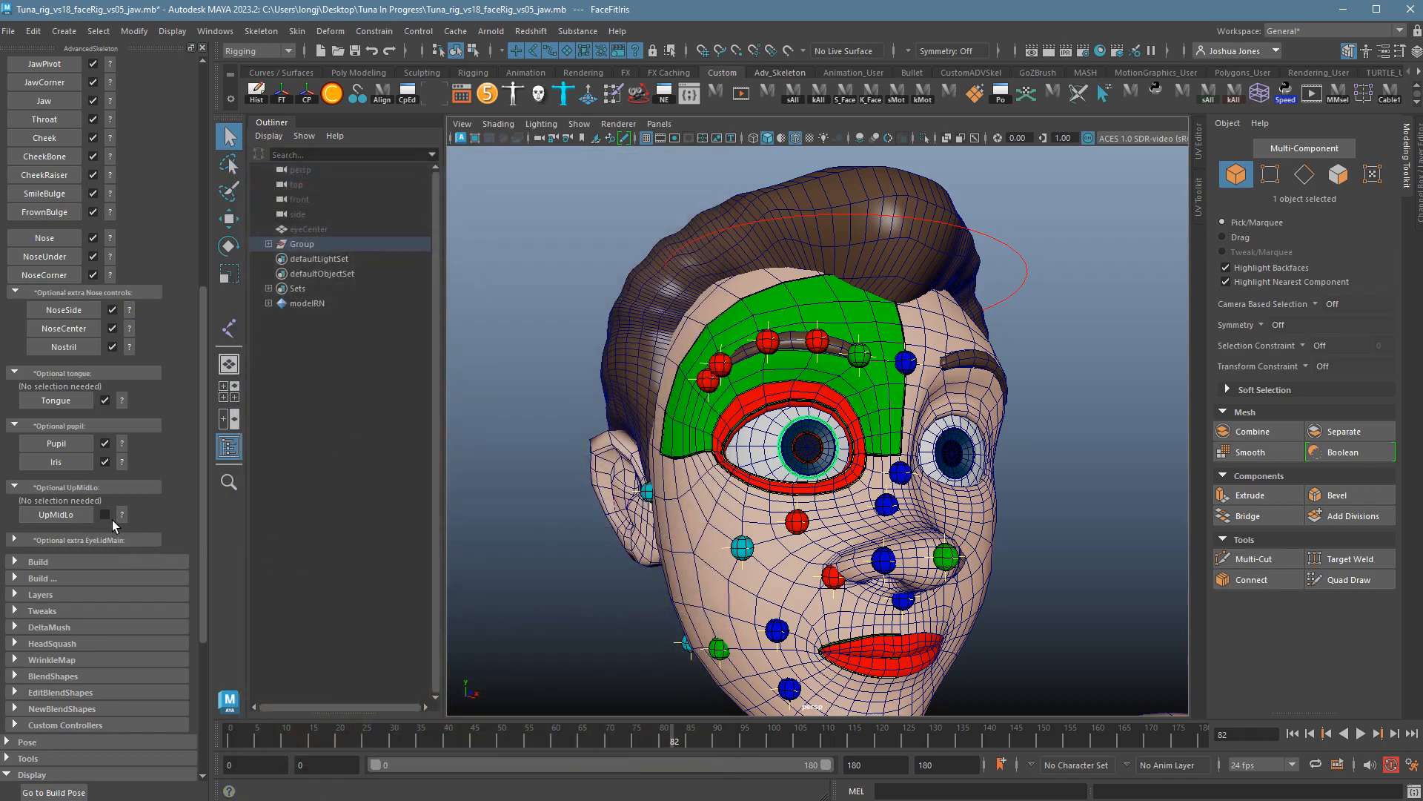
pyautogui.click(68, 519)
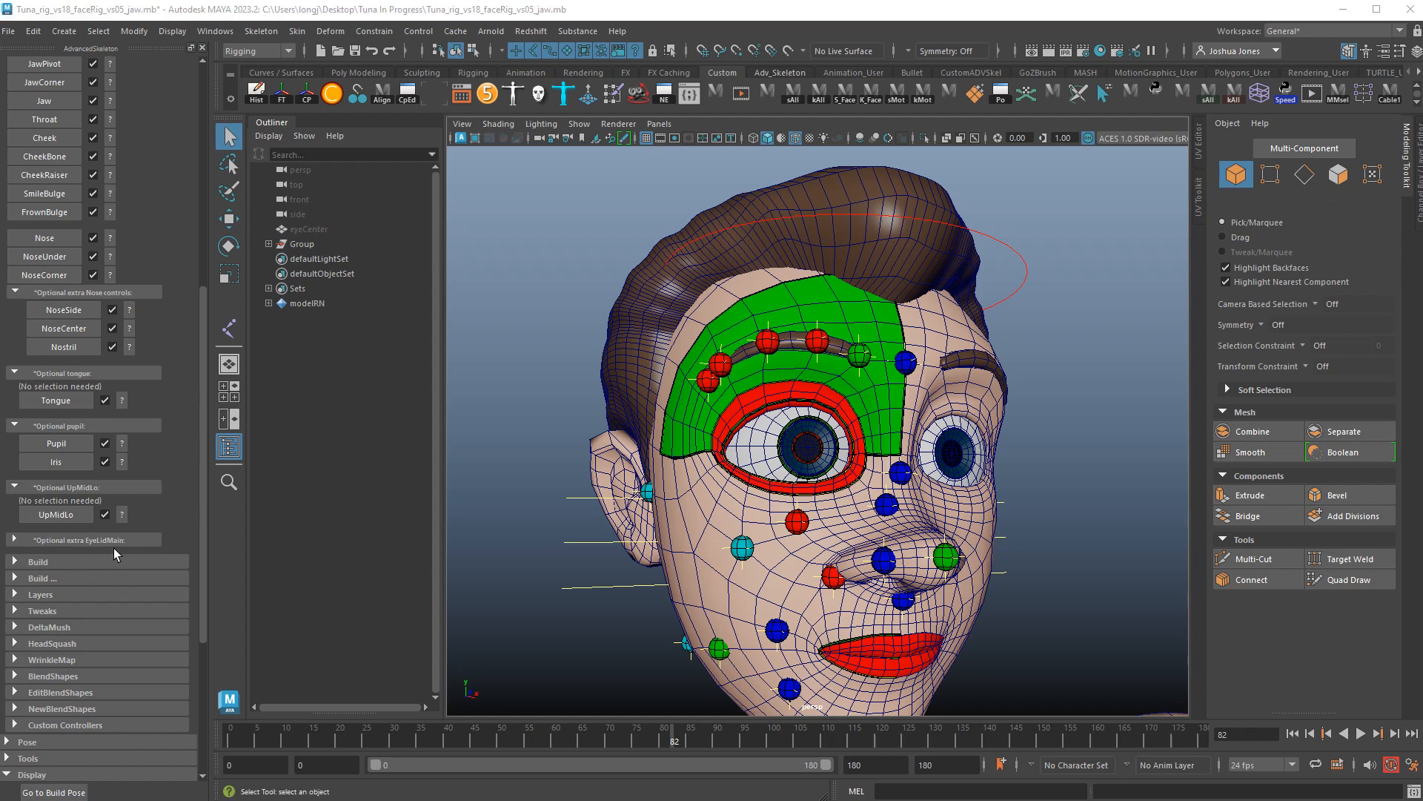
# Expand Optional extra EyeLidMain and review the EyeLidMain2 help for high-polycount models.
pyautogui.click(89, 544)
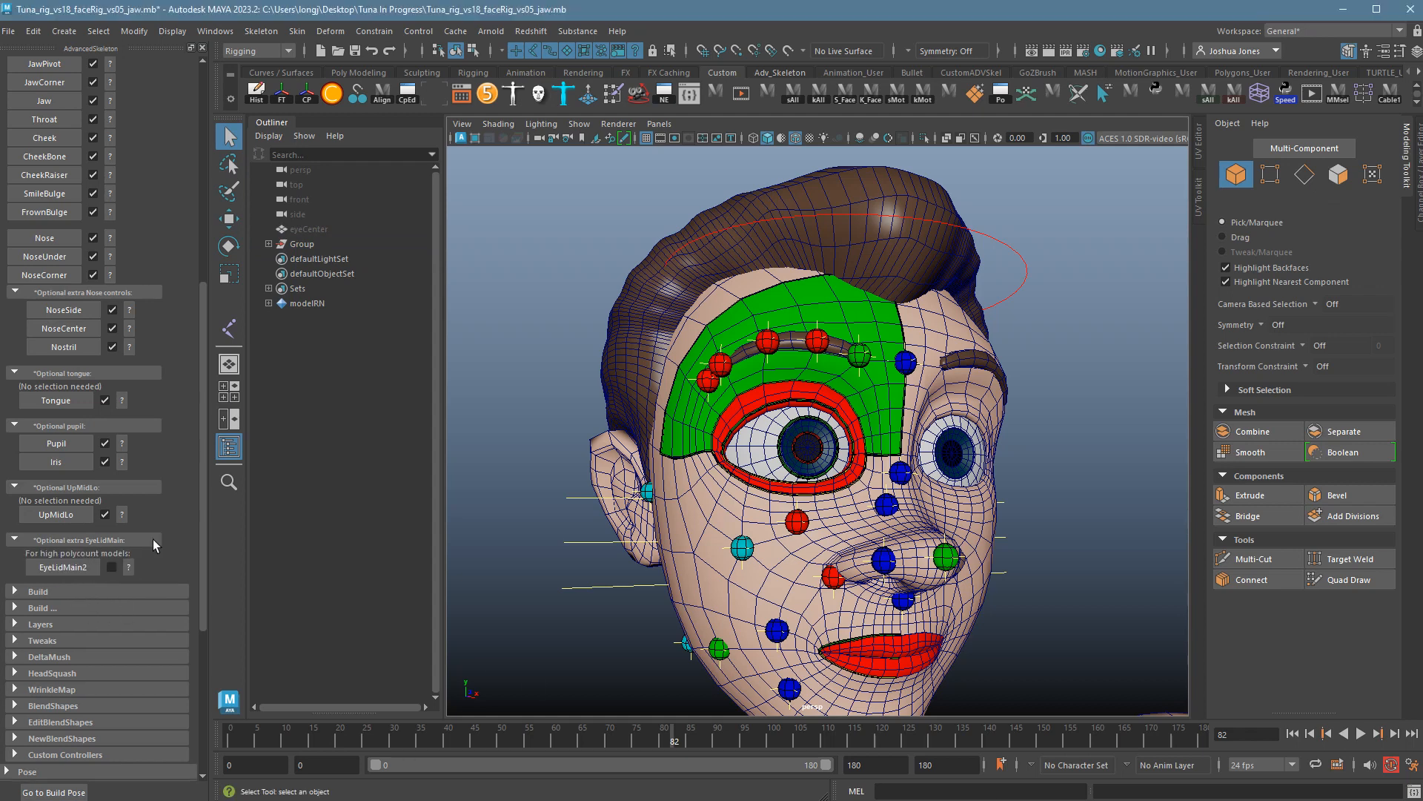
pyautogui.click(135, 574)
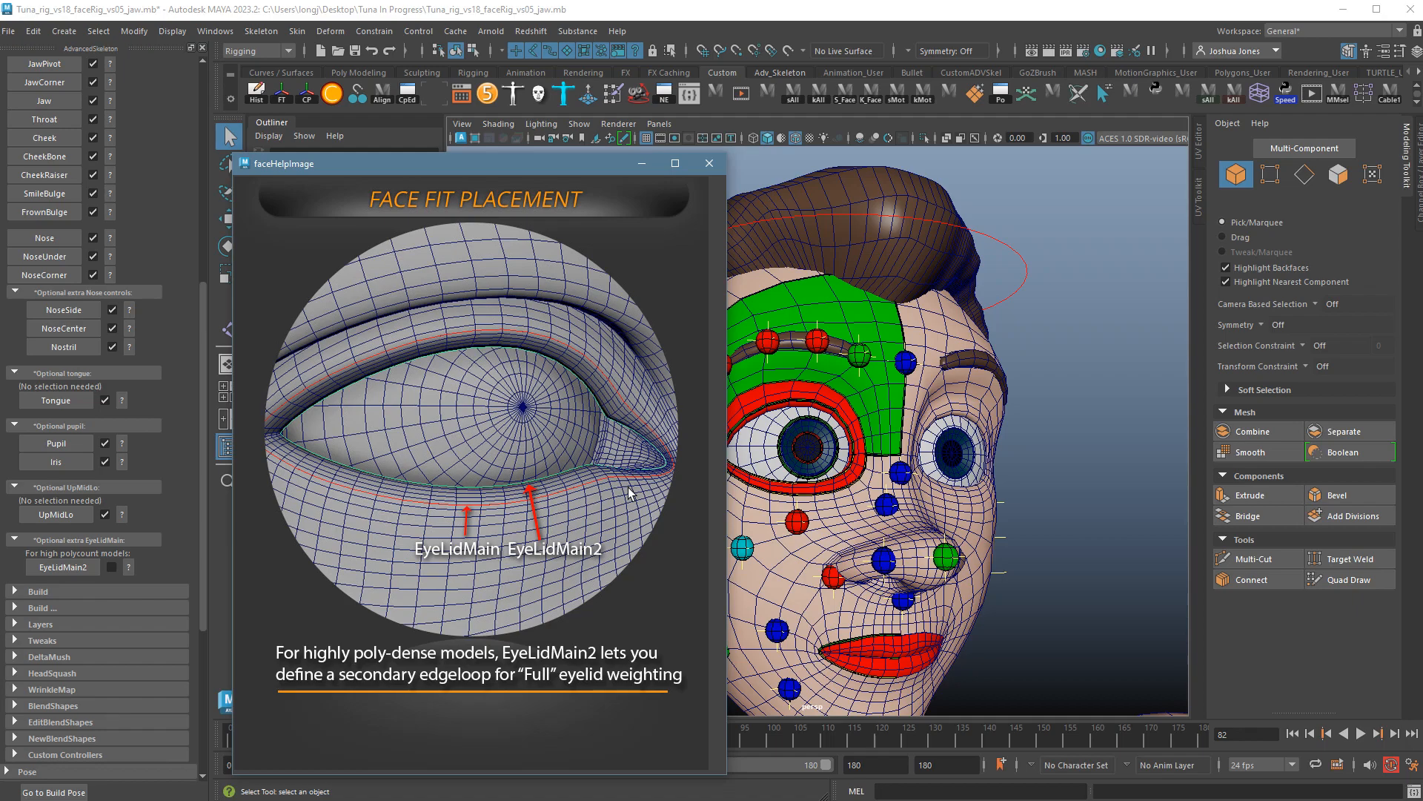
pyautogui.click(711, 174)
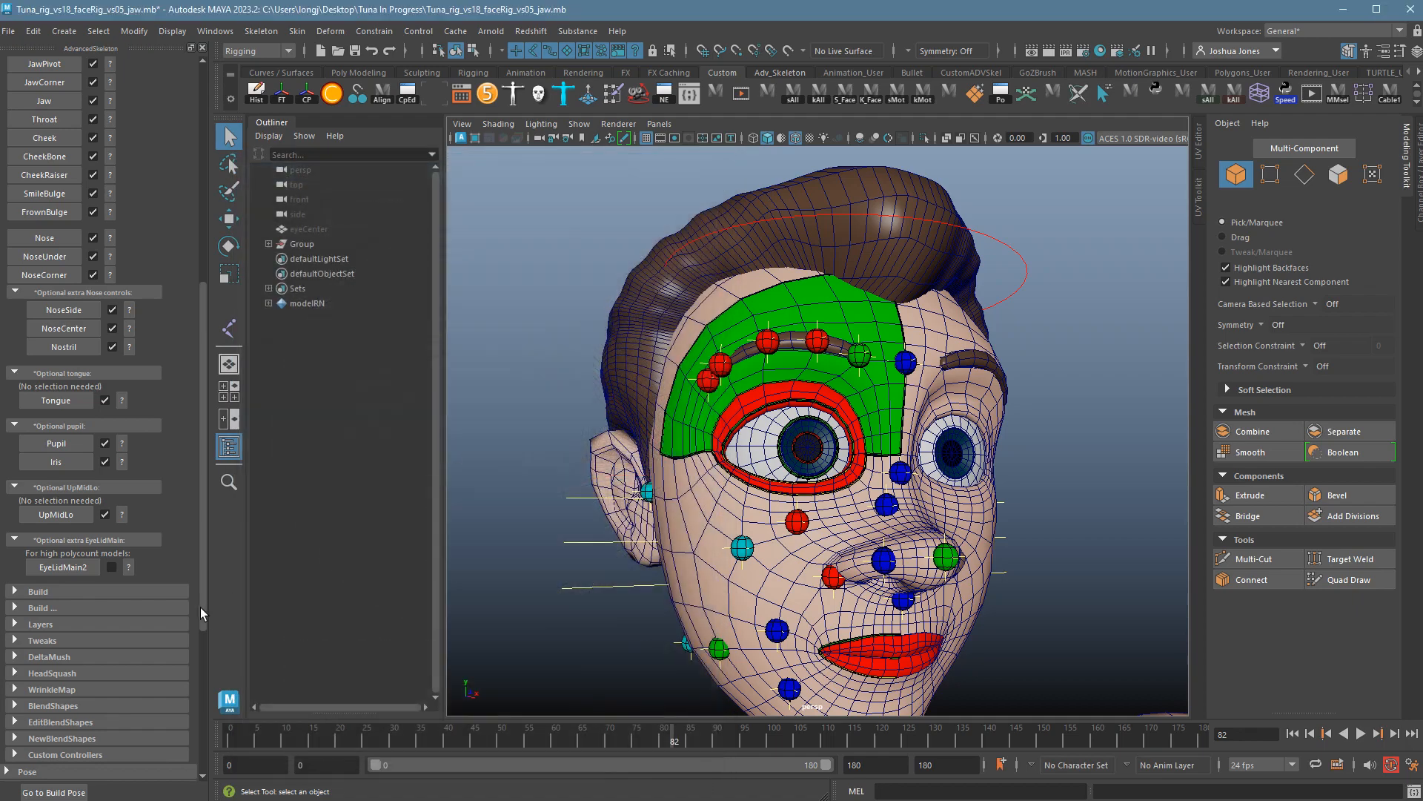
pyautogui.keyDown('alt'); pyautogui.moveTo(995, 517); pyautogui.dragTo(867, 524); pyautogui.keyUp('alt')
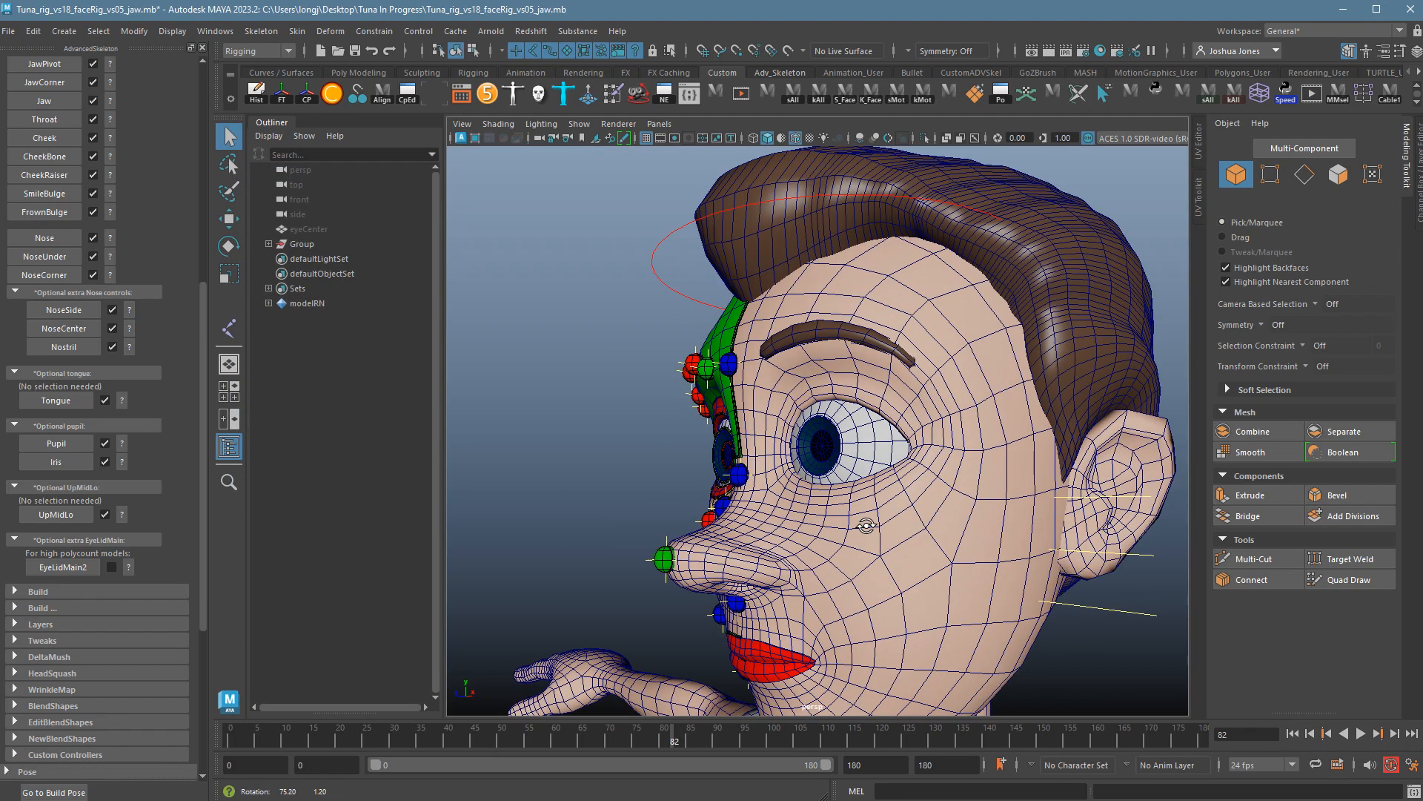
pyautogui.keyDown('alt'); pyautogui.moveTo(868, 524); pyautogui.dragTo(1194, 568, button='right'); pyautogui.keyUp('alt')
pyautogui.keyDown('alt'); pyautogui.moveTo(884, 583); pyautogui.dragTo(858, 582); pyautogui.keyUp('alt')
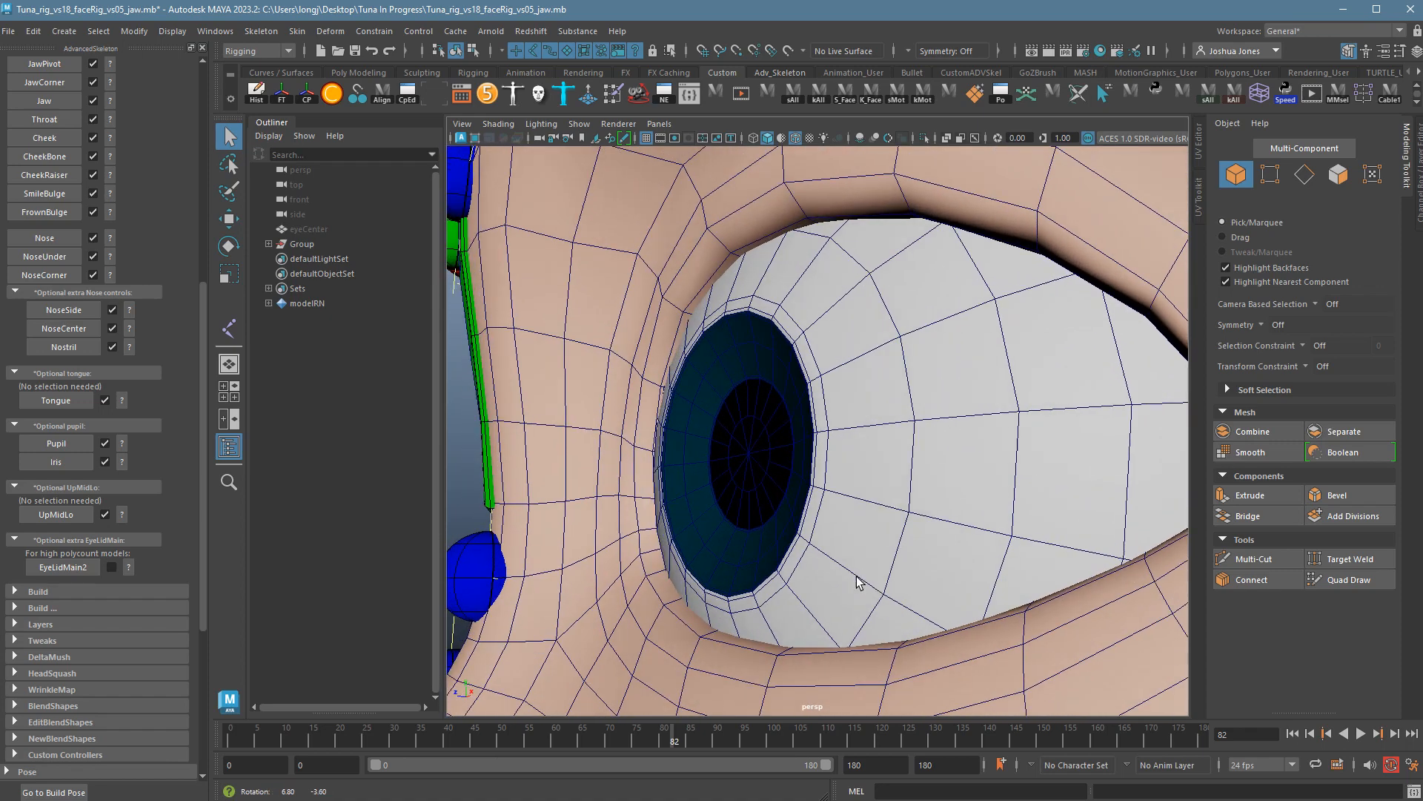
pyautogui.keyDown('alt'); pyautogui.moveTo(717, 314); pyautogui.dragTo(723, 308); pyautogui.keyUp('alt')
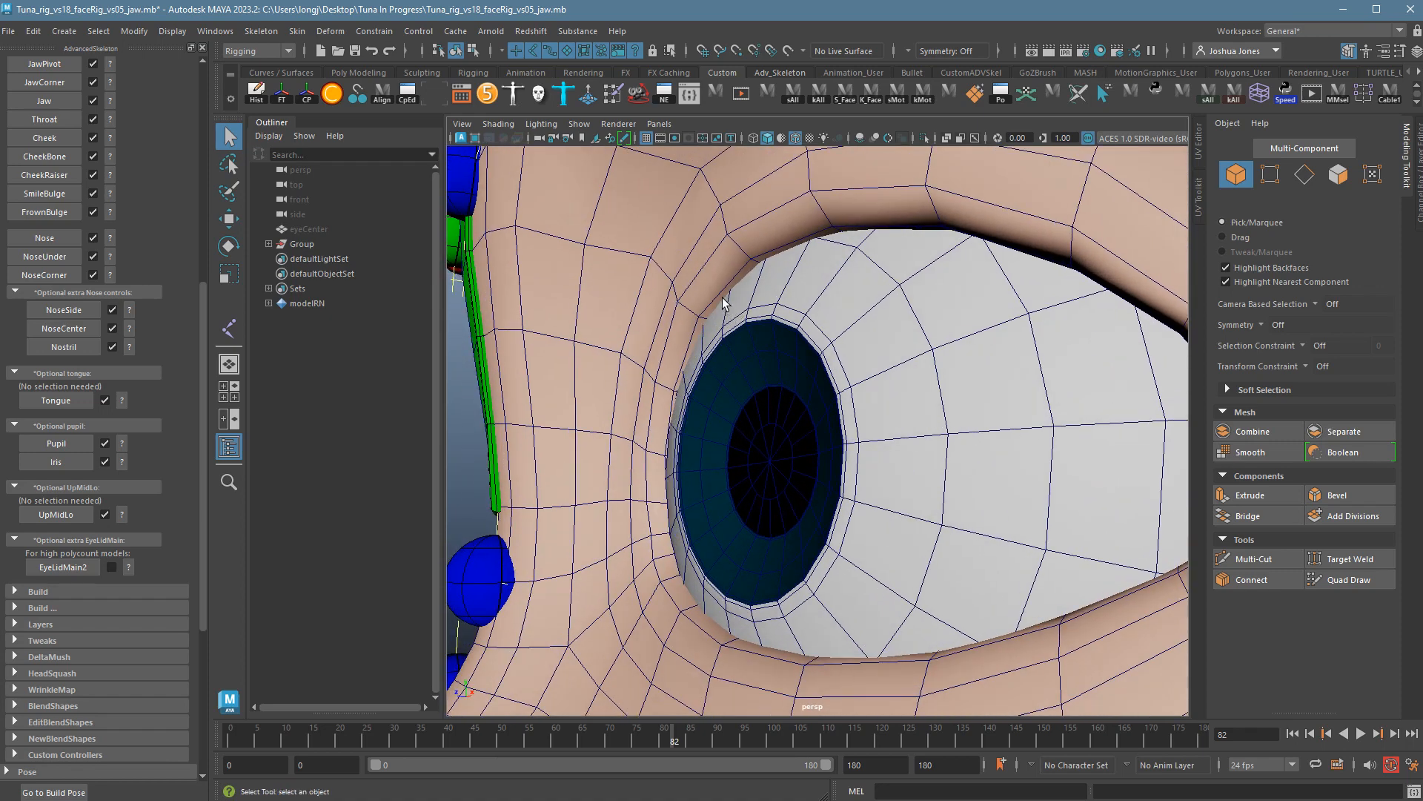
pyautogui.click(718, 296)
pyautogui.rightClick(714, 291)
pyautogui.moveTo(715, 275); pyautogui.dragTo(714, 267, button='right')
pyautogui.doubleClick(730, 298)
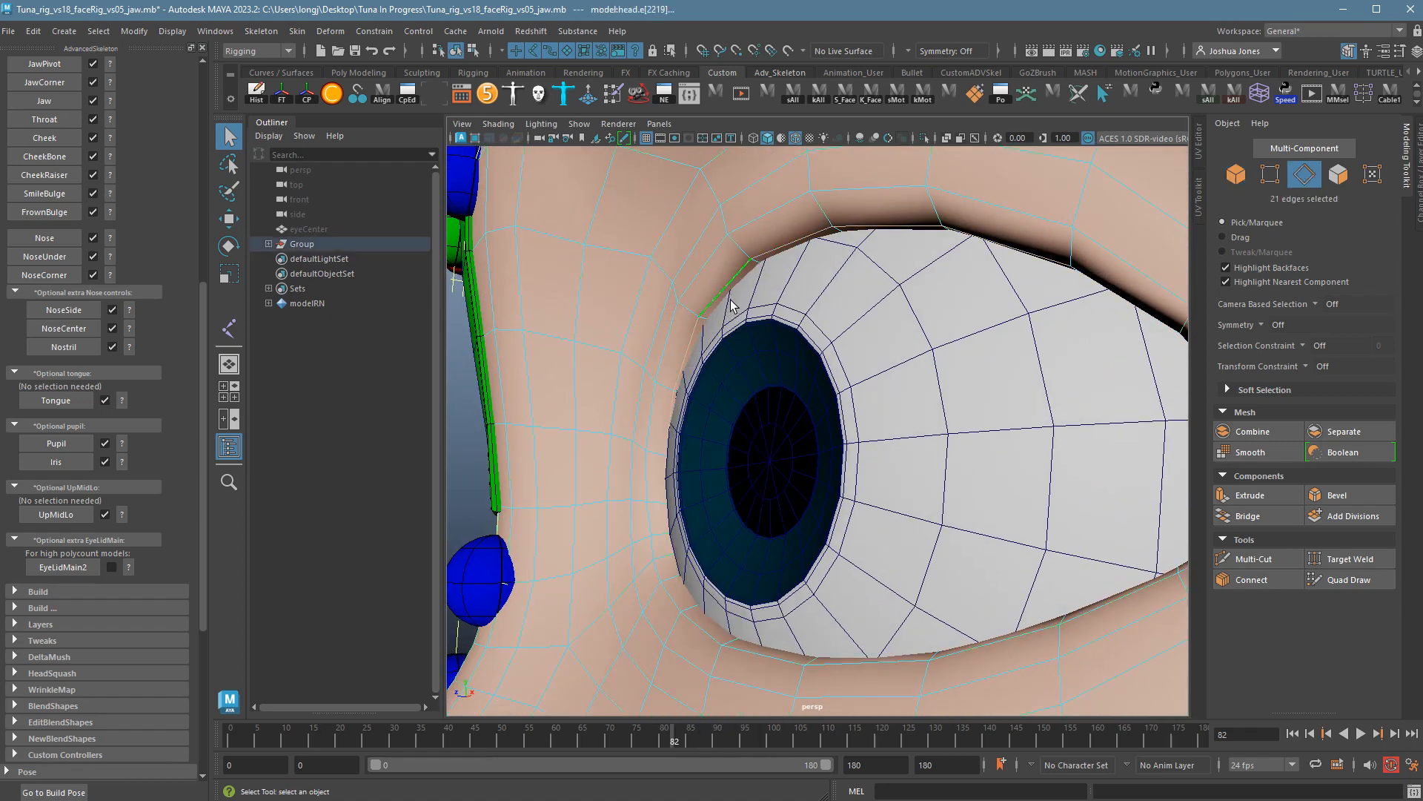
pyautogui.keyDown('alt'); pyautogui.moveTo(750, 328); pyautogui.dragTo(770, 330); pyautogui.keyUp('alt')
pyautogui.keyDown('alt'); pyautogui.moveTo(839, 586); pyautogui.dragTo(997, 567); pyautogui.keyUp('alt')
pyautogui.keyDown('alt'); pyautogui.moveTo(997, 567); pyautogui.dragTo(1027, 538, button='right'); pyautogui.keyUp('alt')
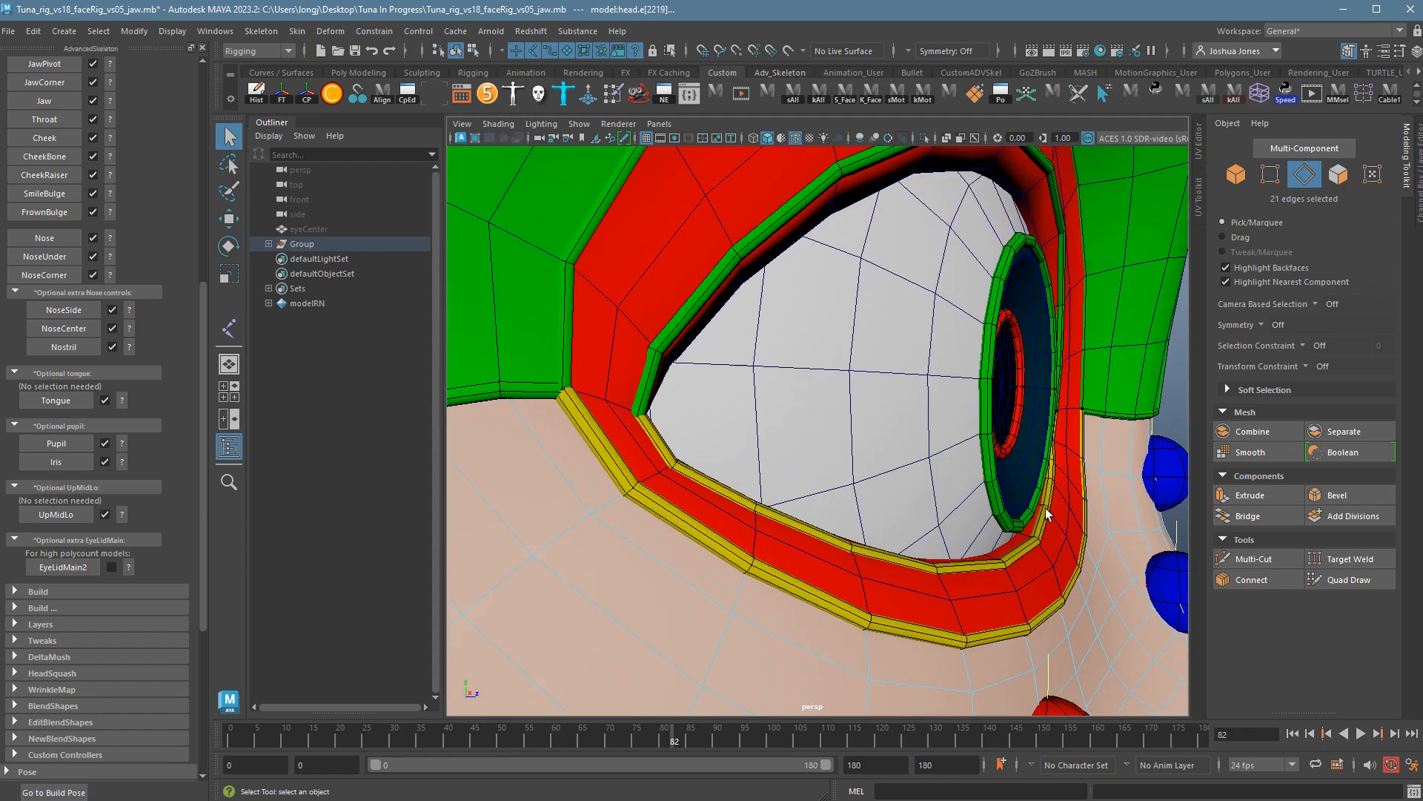
pyautogui.keyDown('alt'); pyautogui.moveTo(1027, 538); pyautogui.dragTo(1040, 540); pyautogui.keyUp('alt')
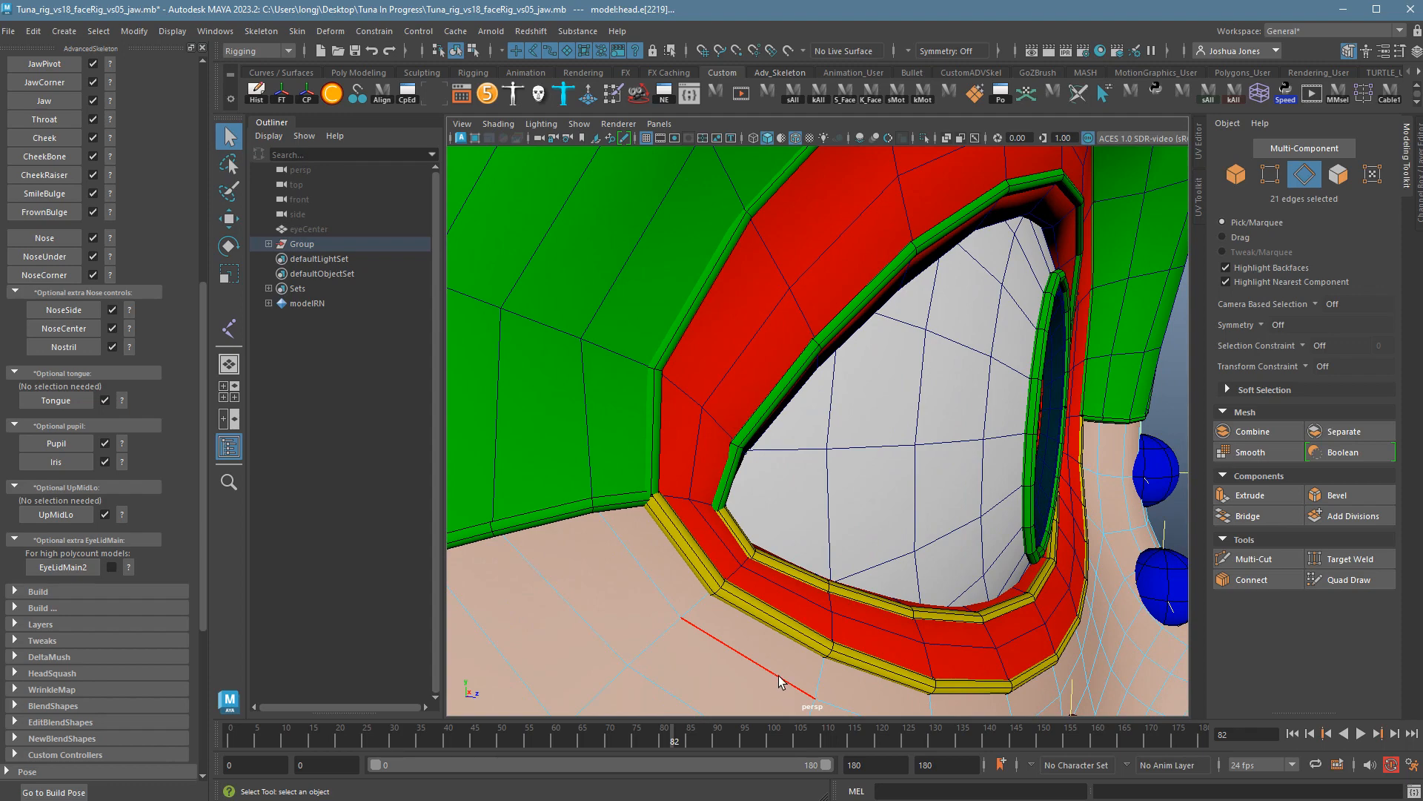
pyautogui.moveTo(768, 655); pyautogui.dragTo(810, 558, button='right')
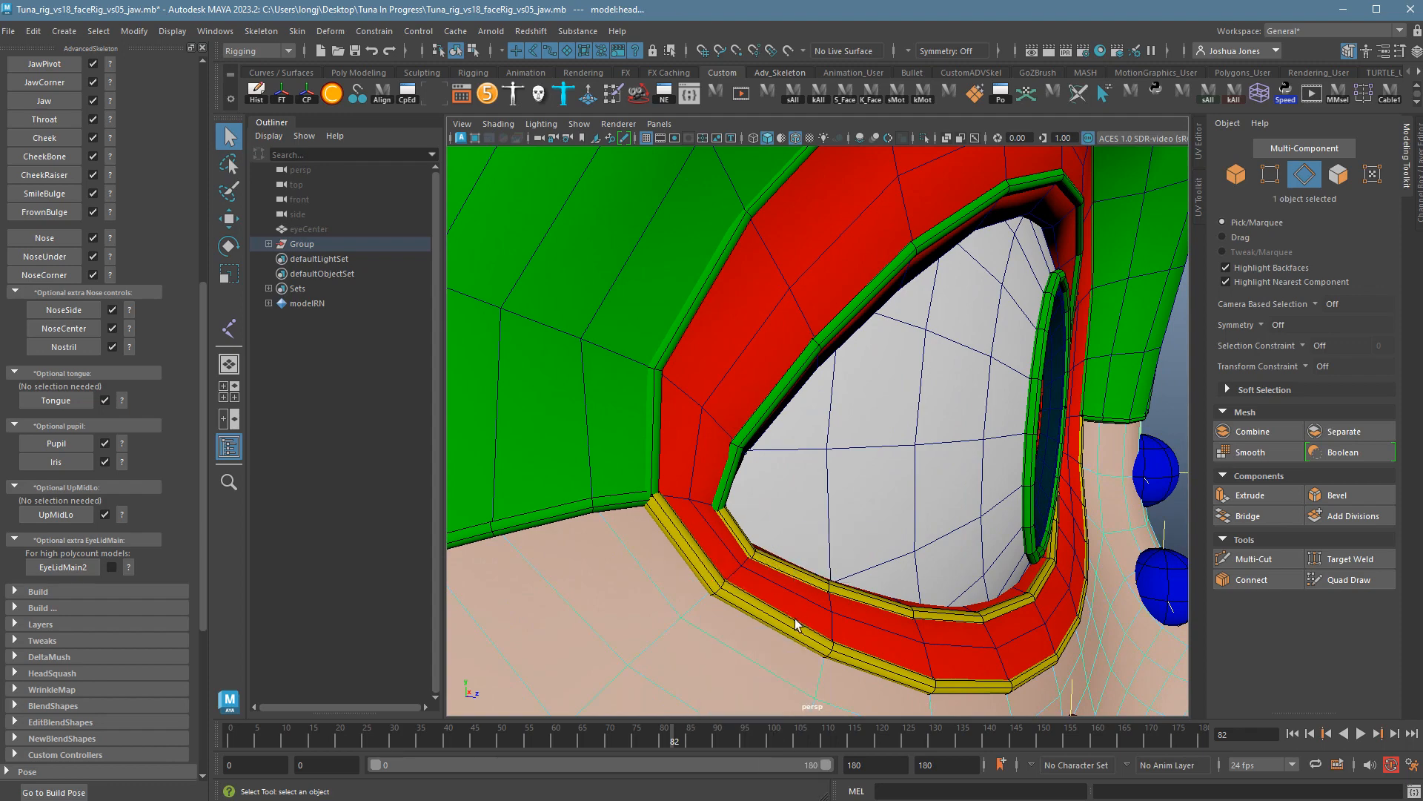
pyautogui.keyDown('alt'); pyautogui.moveTo(878, 655); pyautogui.dragTo(1009, 665, button='right'); pyautogui.keyUp('alt')
pyautogui.keyDown('alt'); pyautogui.moveTo(1009, 666); pyautogui.dragTo(960, 594, button='middle'); pyautogui.keyUp('alt')
pyautogui.keyDown('alt'); pyautogui.moveTo(959, 594); pyautogui.dragTo(949, 585); pyautogui.keyUp('alt')
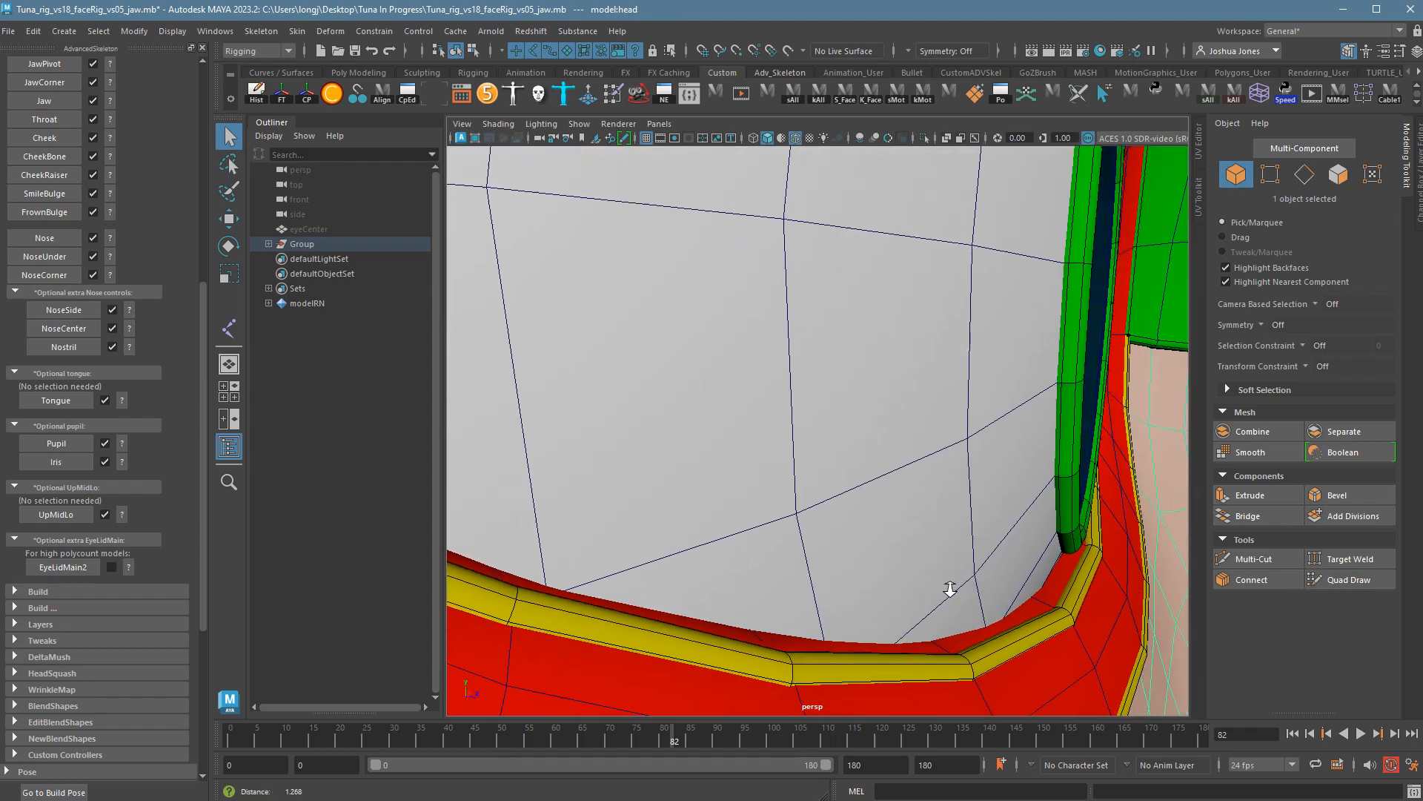
pyautogui.press('4')
pyautogui.press('5')
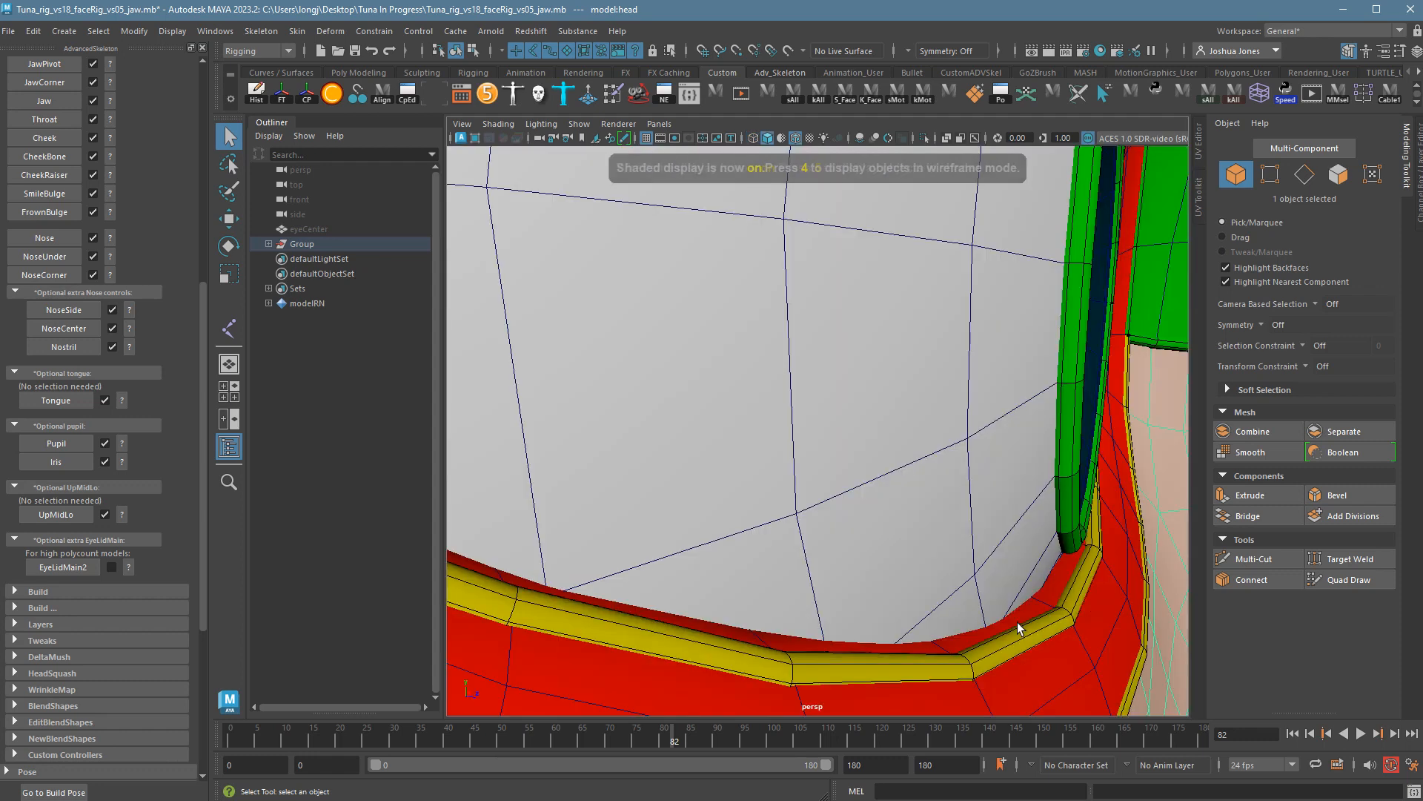
pyautogui.keyDown('alt'); pyautogui.moveTo(1023, 619); pyautogui.dragTo(1087, 614); pyautogui.keyUp('alt')
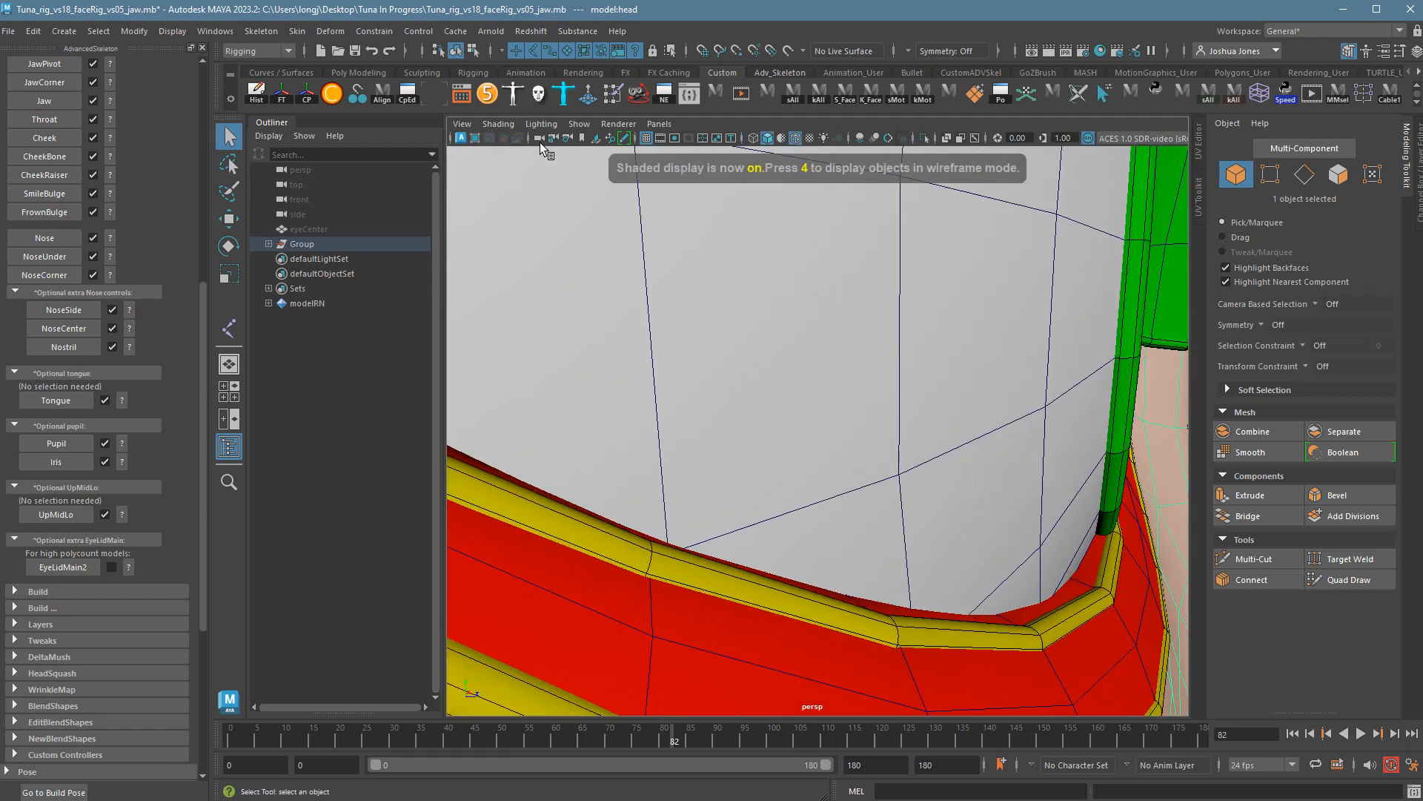
pyautogui.keyDown('alt'); pyautogui.moveTo(1151, 557); pyautogui.dragTo(875, 521, button='right'); pyautogui.keyUp('alt')
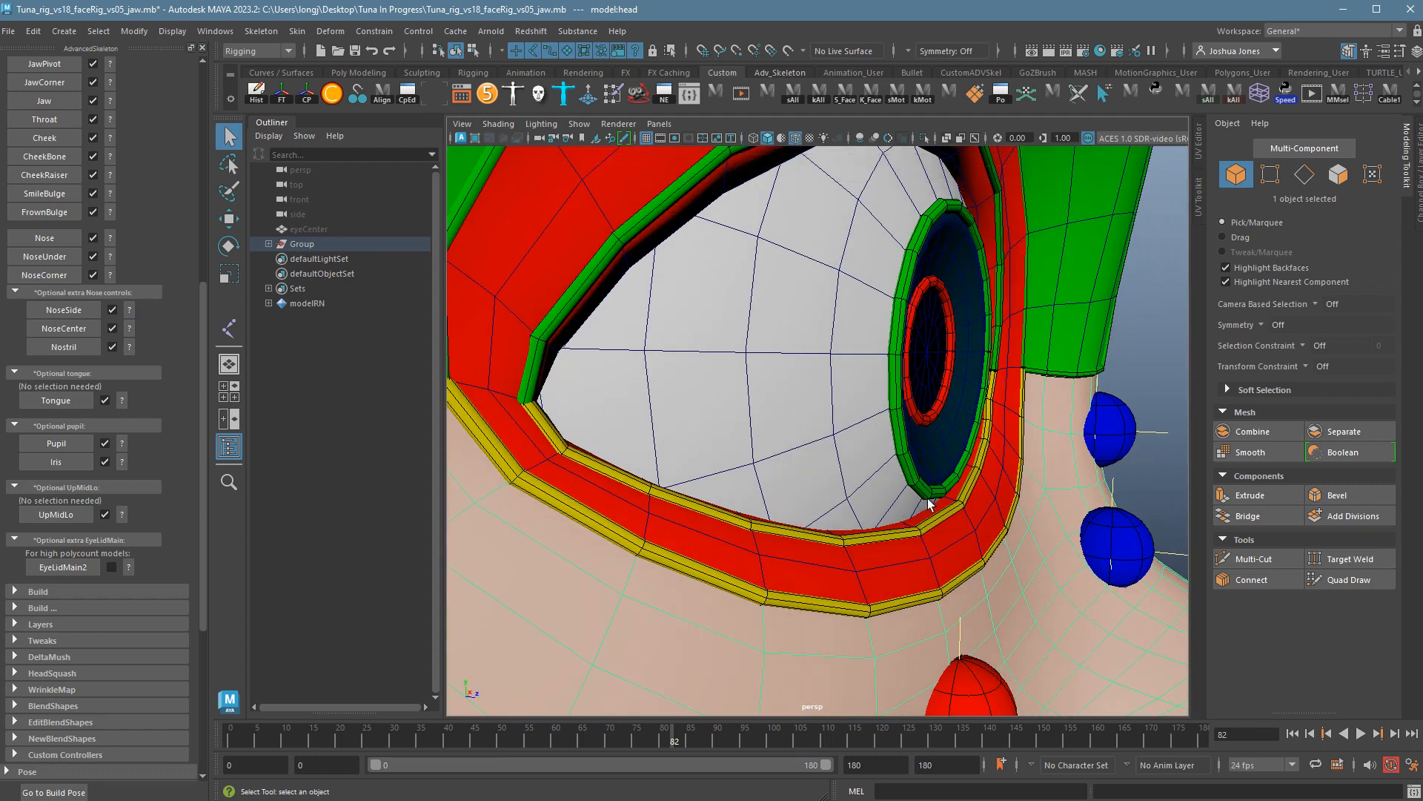
pyautogui.scroll(10, 129, 214)
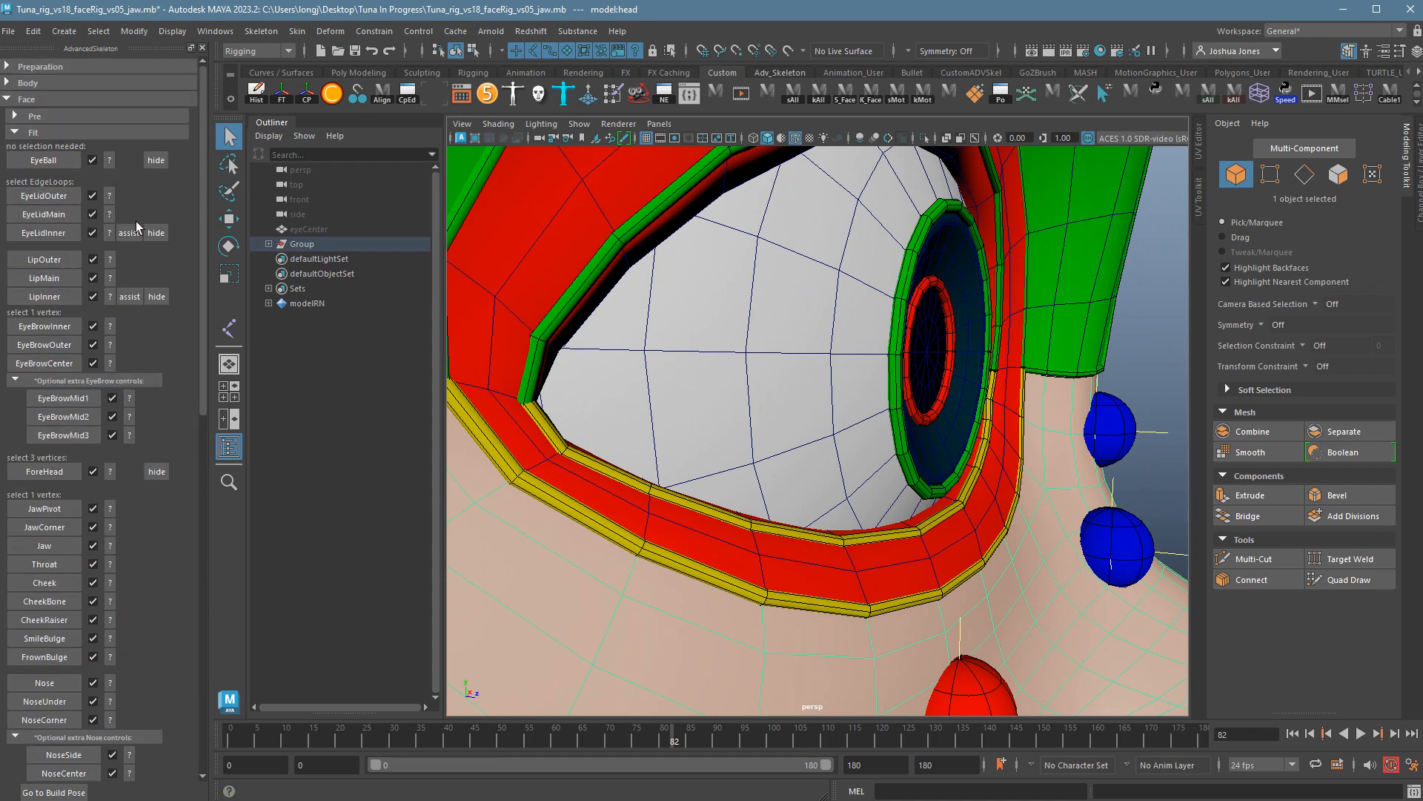
# Toggle the temporary inner-eyelid assist handles on and off while orbiting toward a frontal view.
pyautogui.click(138, 236)
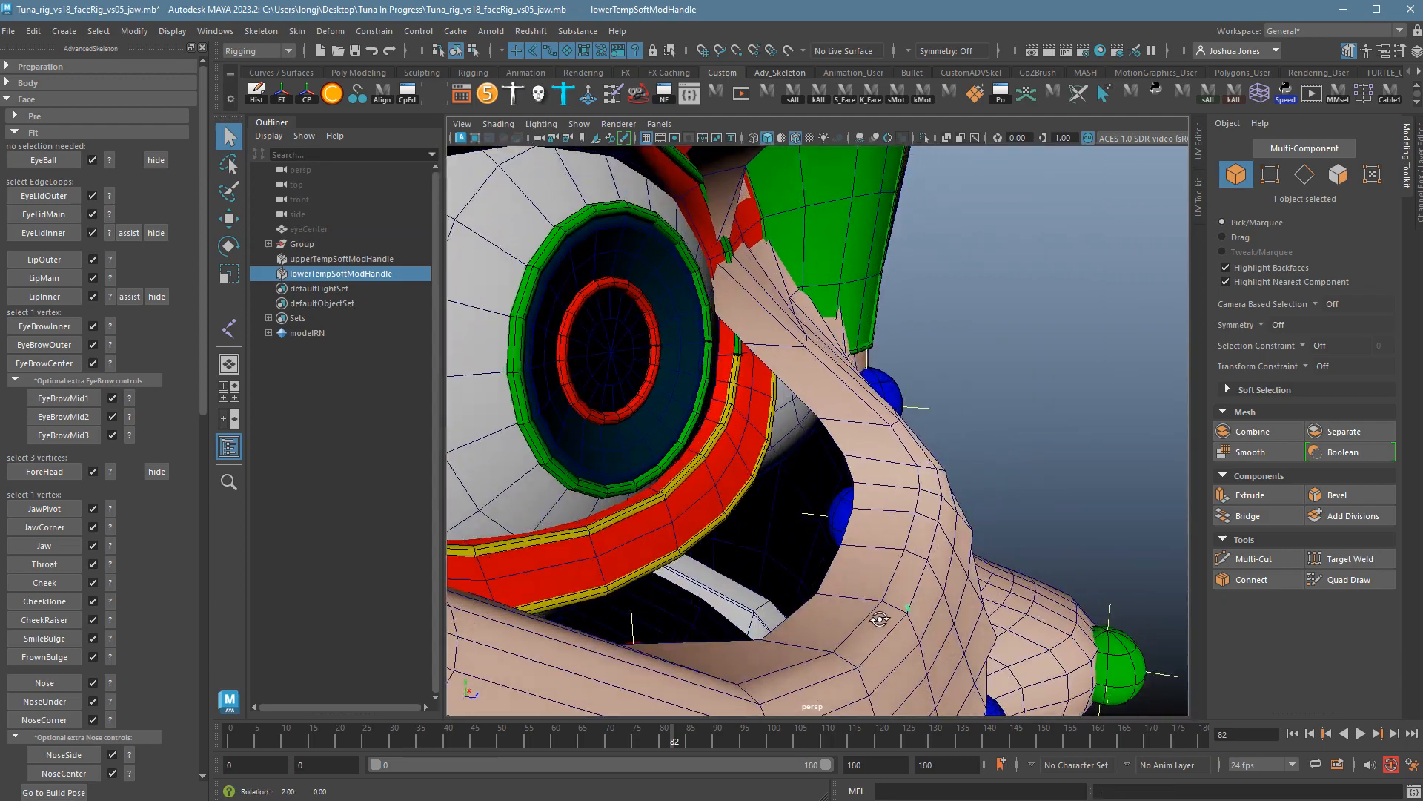
pyautogui.keyDown('alt'); pyautogui.moveTo(879, 618); pyautogui.dragTo(839, 602); pyautogui.keyUp('alt')
pyautogui.keyDown('alt'); pyautogui.moveTo(808, 467); pyautogui.dragTo(899, 591, button='middle'); pyautogui.keyUp('alt')
pyautogui.keyDown('alt'); pyautogui.moveTo(900, 591); pyautogui.dragTo(853, 578); pyautogui.keyUp('alt')
pyautogui.click(138, 237)
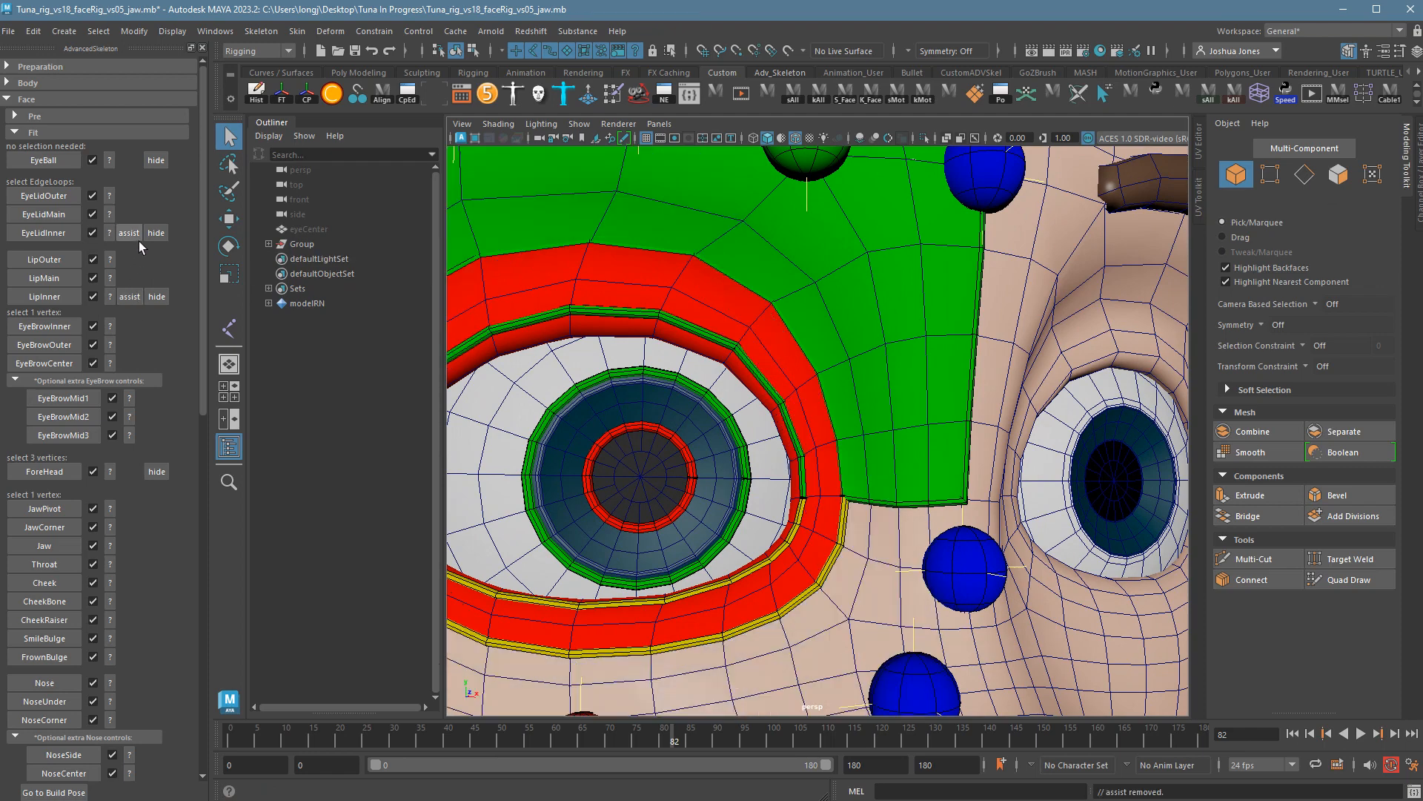
pyautogui.keyDown('alt'); pyautogui.moveTo(1019, 535); pyautogui.dragTo(1037, 529, button='middle'); pyautogui.keyUp('alt')
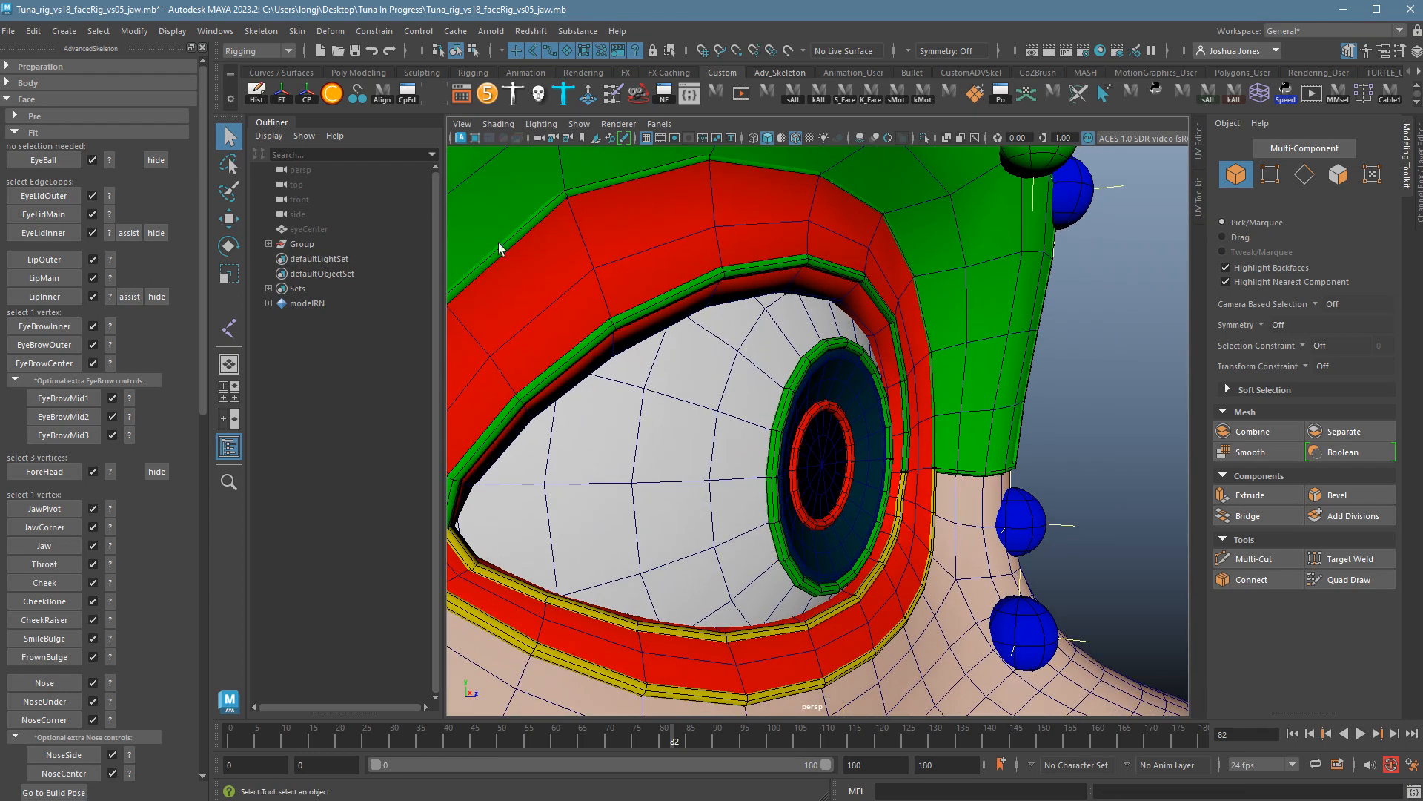
# With X-Ray on, select the head's 21-edge eyelid loop in Edge mode, then return to shaded display.
pyautogui.click(503, 126)
pyautogui.click(560, 273)
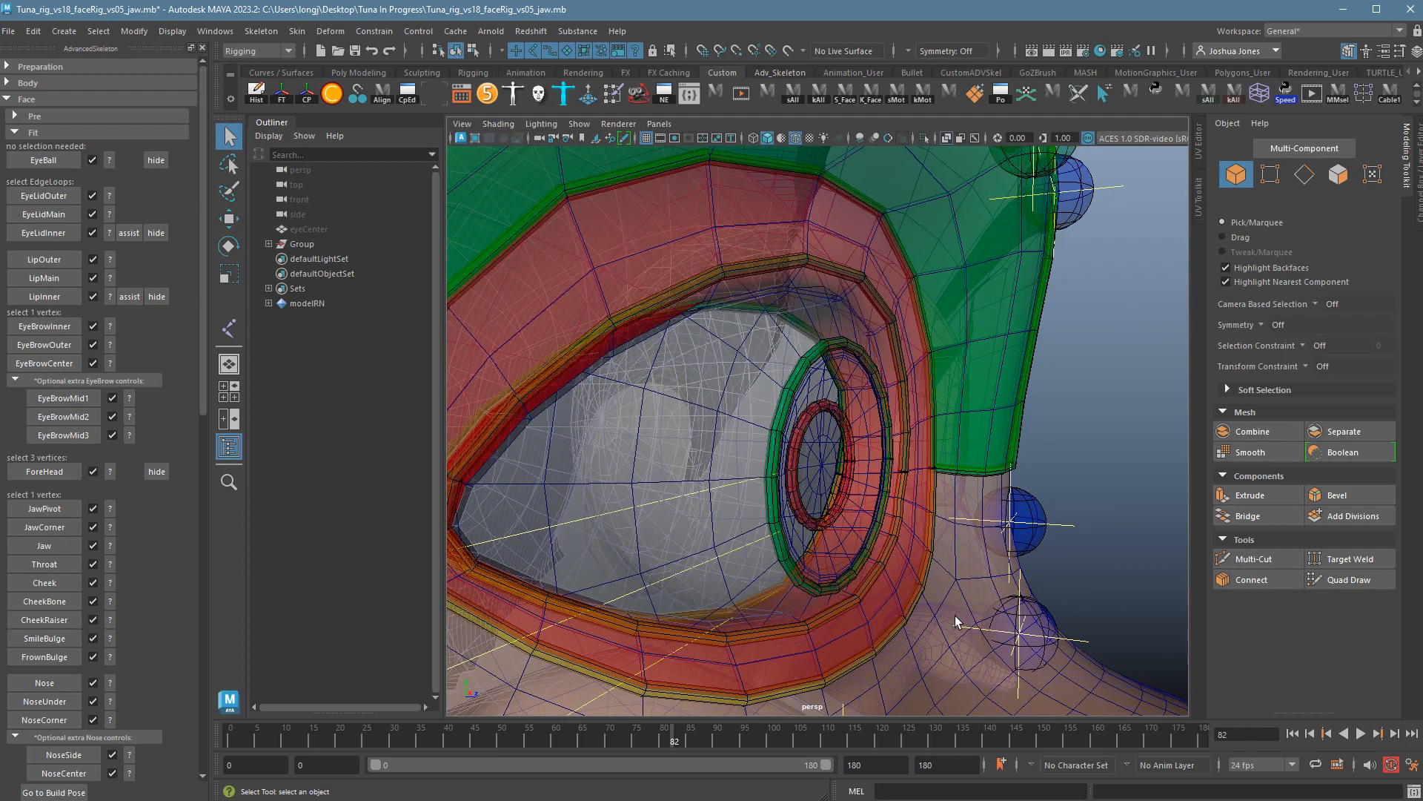
pyautogui.moveTo(949, 612)
pyautogui.keyDown('alt'); pyautogui.mouseDown()
pyautogui.moveTo(966, 625)
pyautogui.moveTo(941, 626)
pyautogui.mouseUp(); pyautogui.keyUp('alt')
pyautogui.click(926, 645)
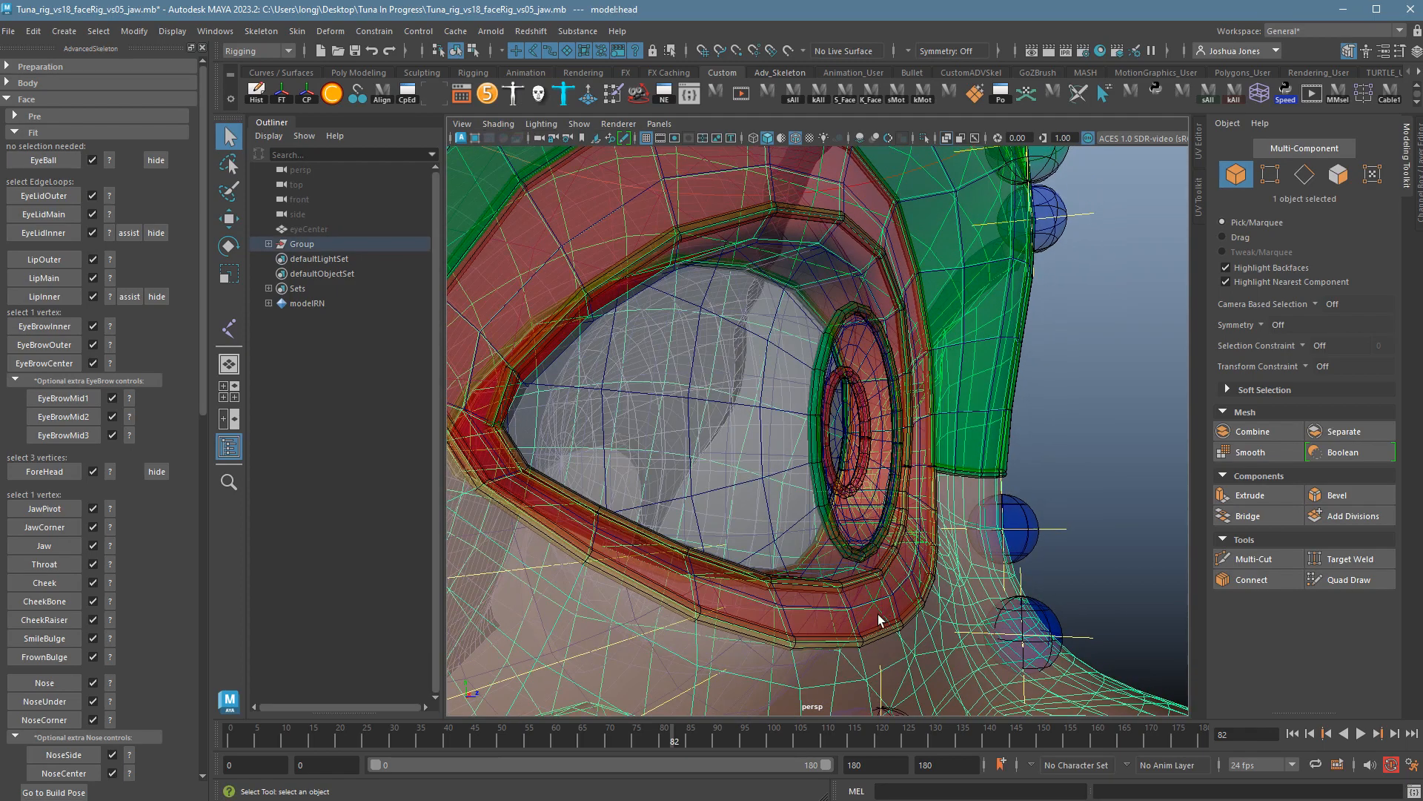
pyautogui.keyDown('alt'); pyautogui.moveTo(853, 632); pyautogui.dragTo(874, 622); pyautogui.keyUp('alt')
pyautogui.moveTo(874, 615); pyautogui.dragTo(875, 553, button='right')
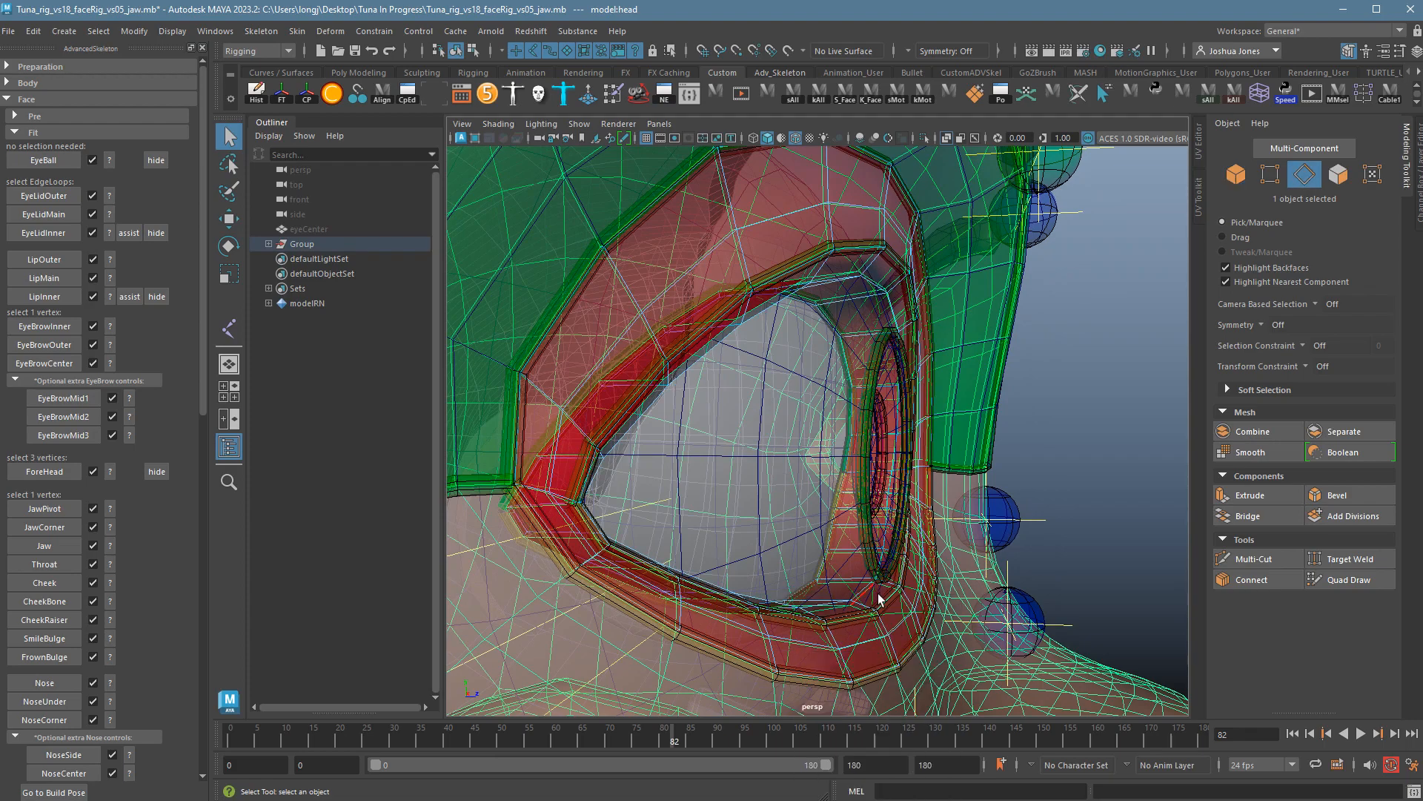
pyautogui.doubleClick(877, 595)
pyautogui.moveTo(893, 603)
pyautogui.keyDown('alt'); pyautogui.mouseDown()
pyautogui.moveTo(875, 638)
pyautogui.moveTo(872, 605)
pyautogui.mouseUp(); pyautogui.keyUp('alt')
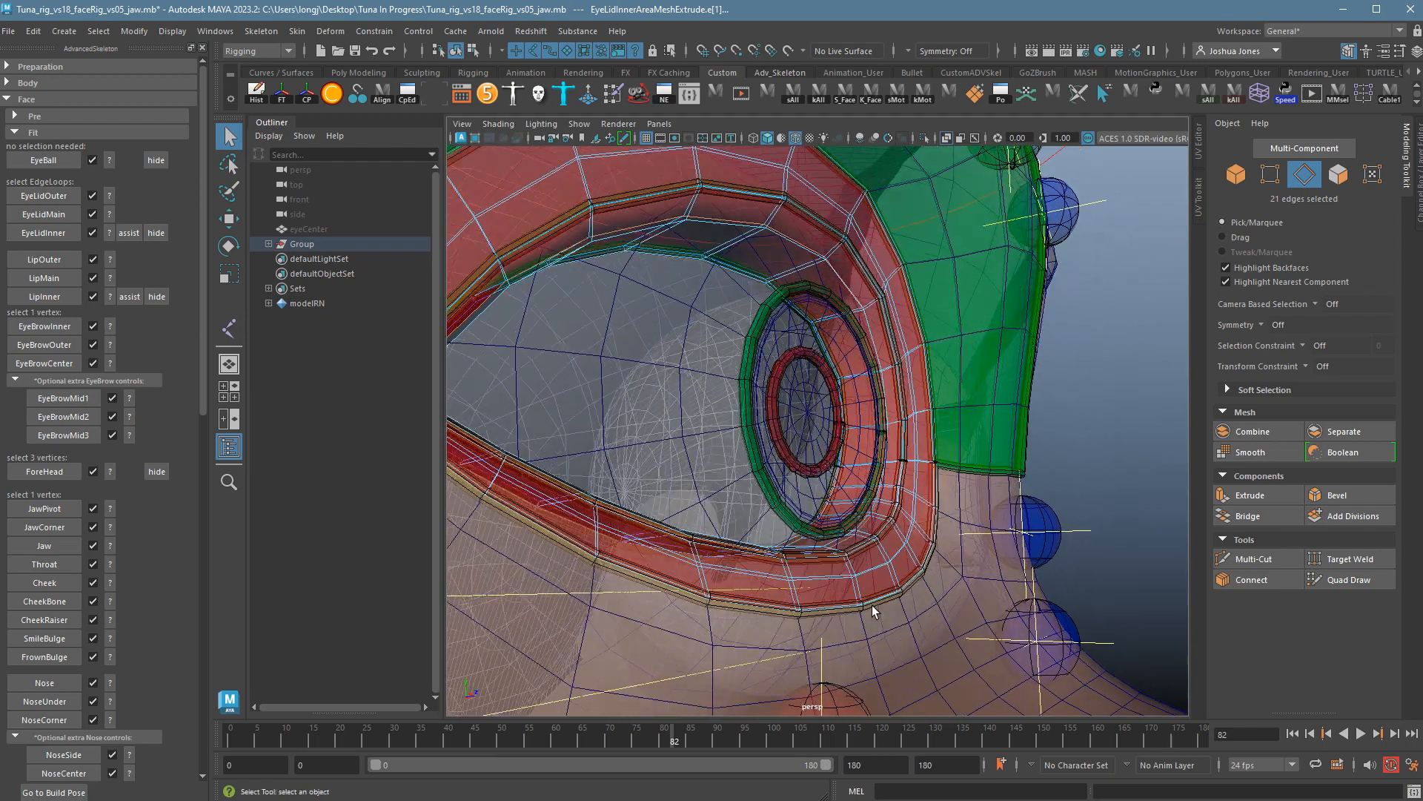
pyautogui.press('5')
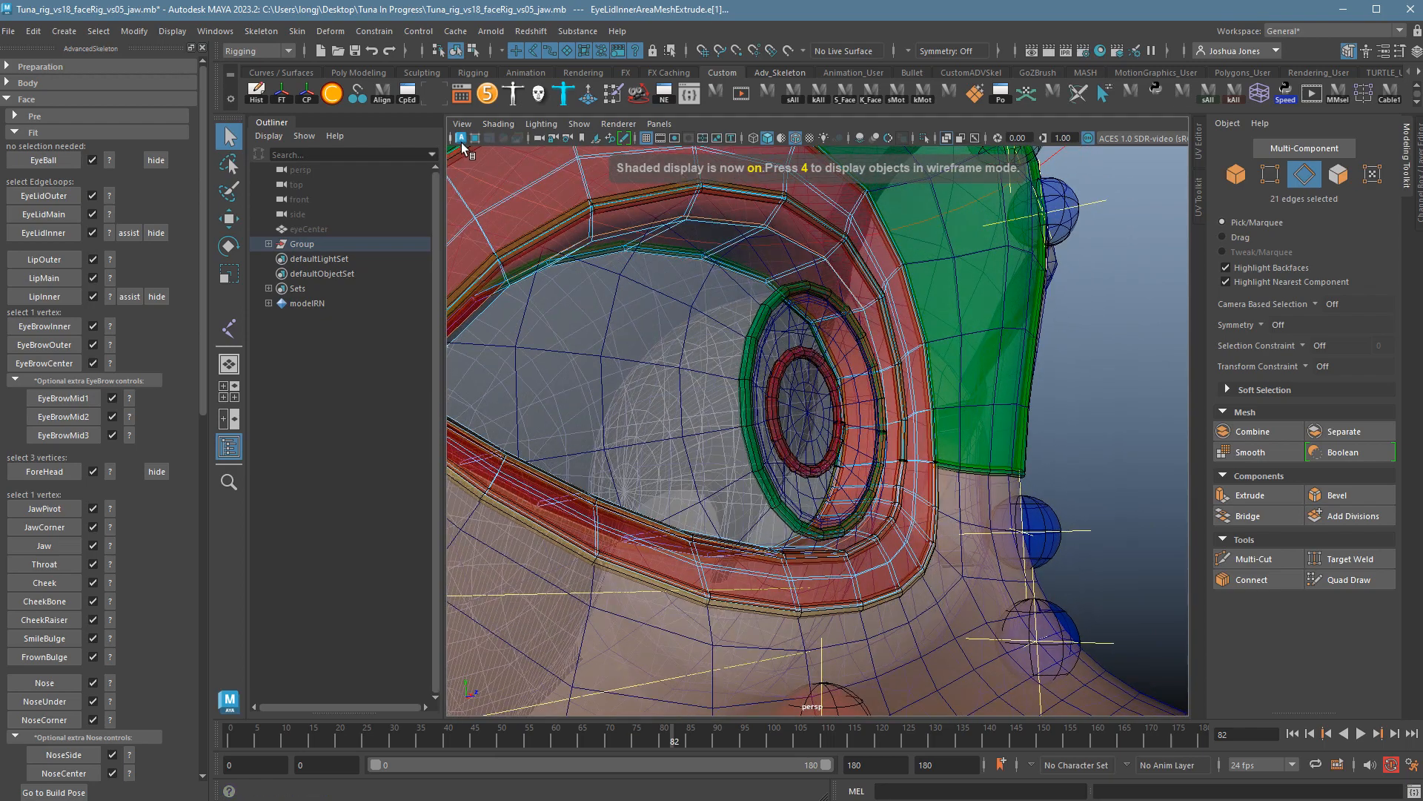
# Turn off X-Ray and create the EyeLidMain2 fit edgeloop from the selected eyelid edges.
pyautogui.click(498, 124)
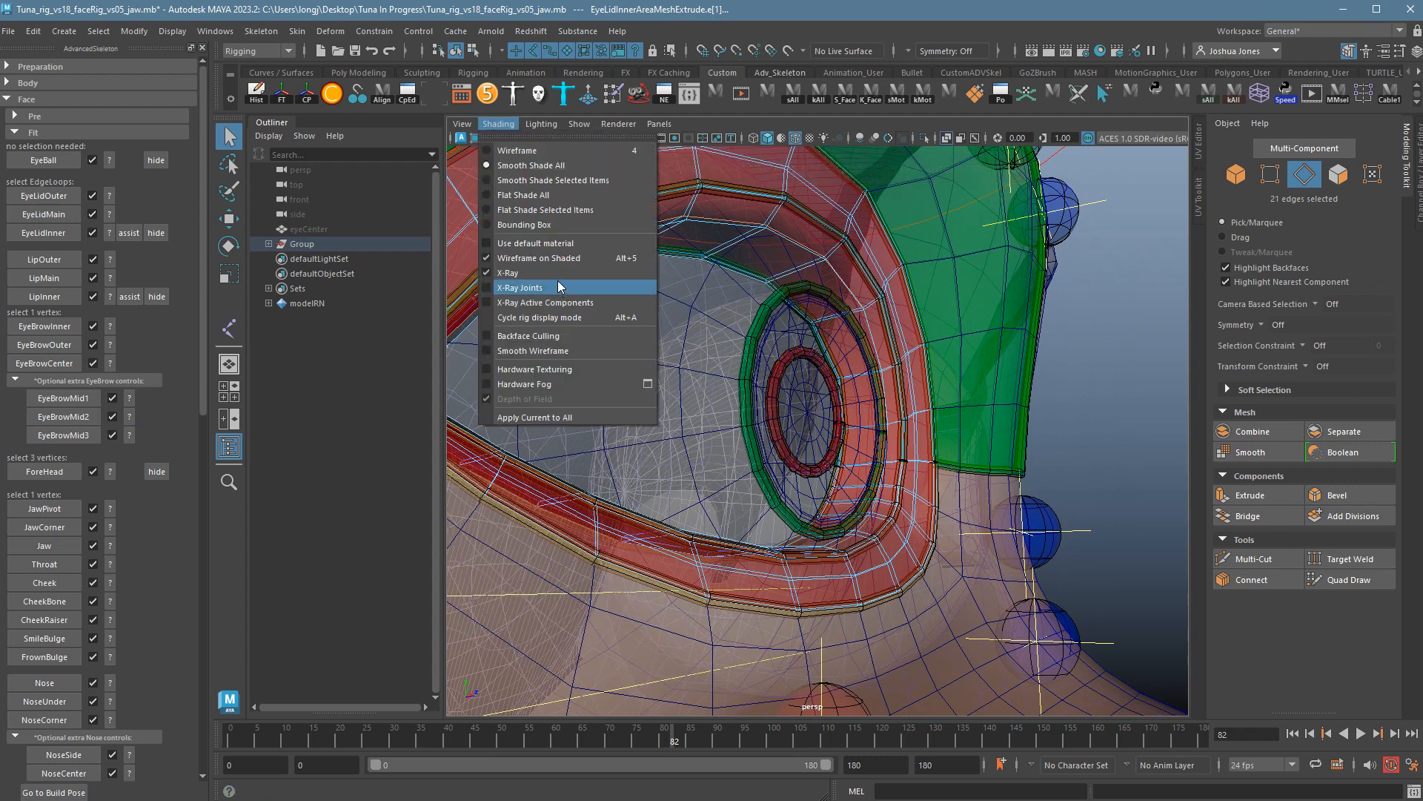
pyautogui.click(562, 275)
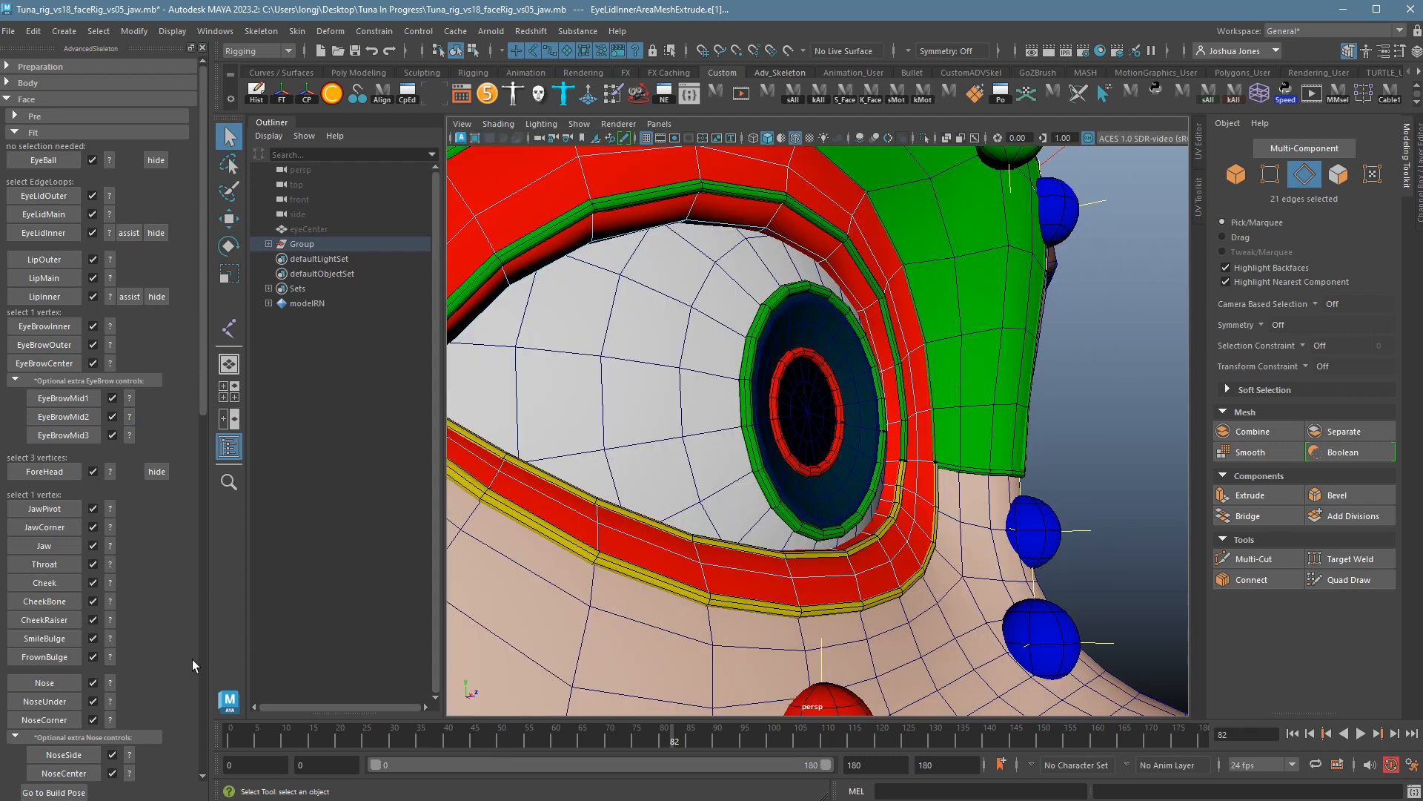
pyautogui.scroll(-9, 195, 660)
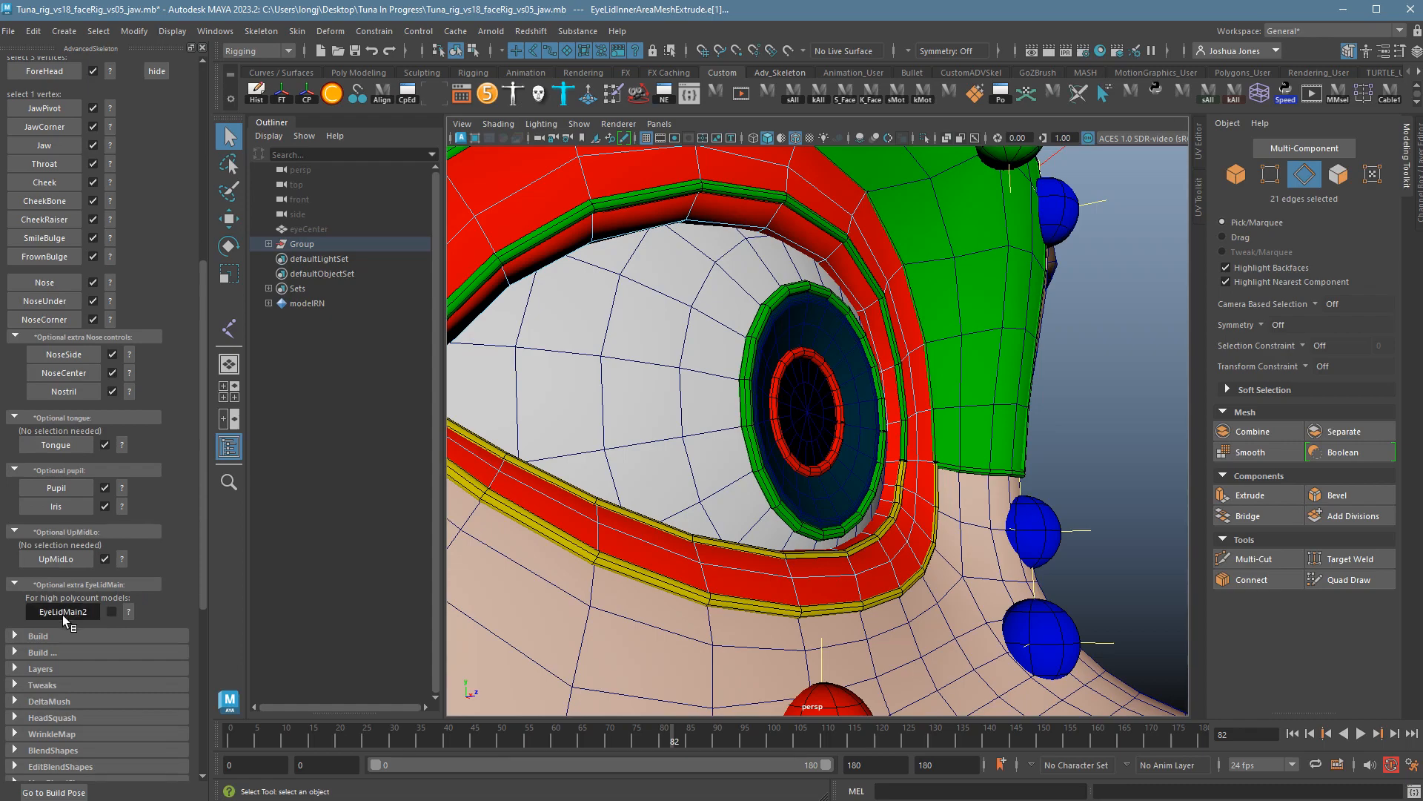
pyautogui.click(62, 613)
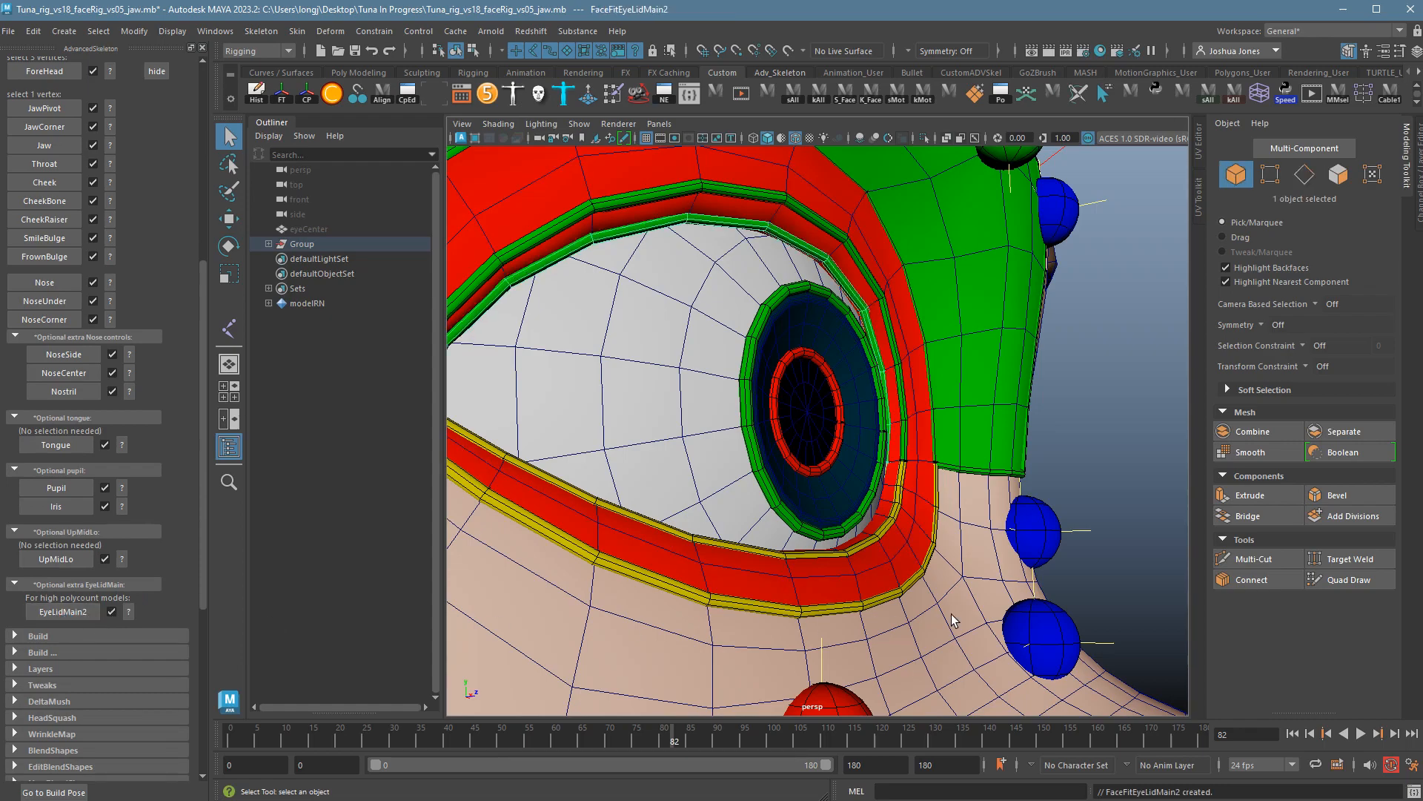
# Orbit and zoom out to view the whole face with the new eyelid band.
pyautogui.keyDown('alt'); pyautogui.moveTo(950, 614); pyautogui.dragTo(871, 635); pyautogui.keyUp('alt')
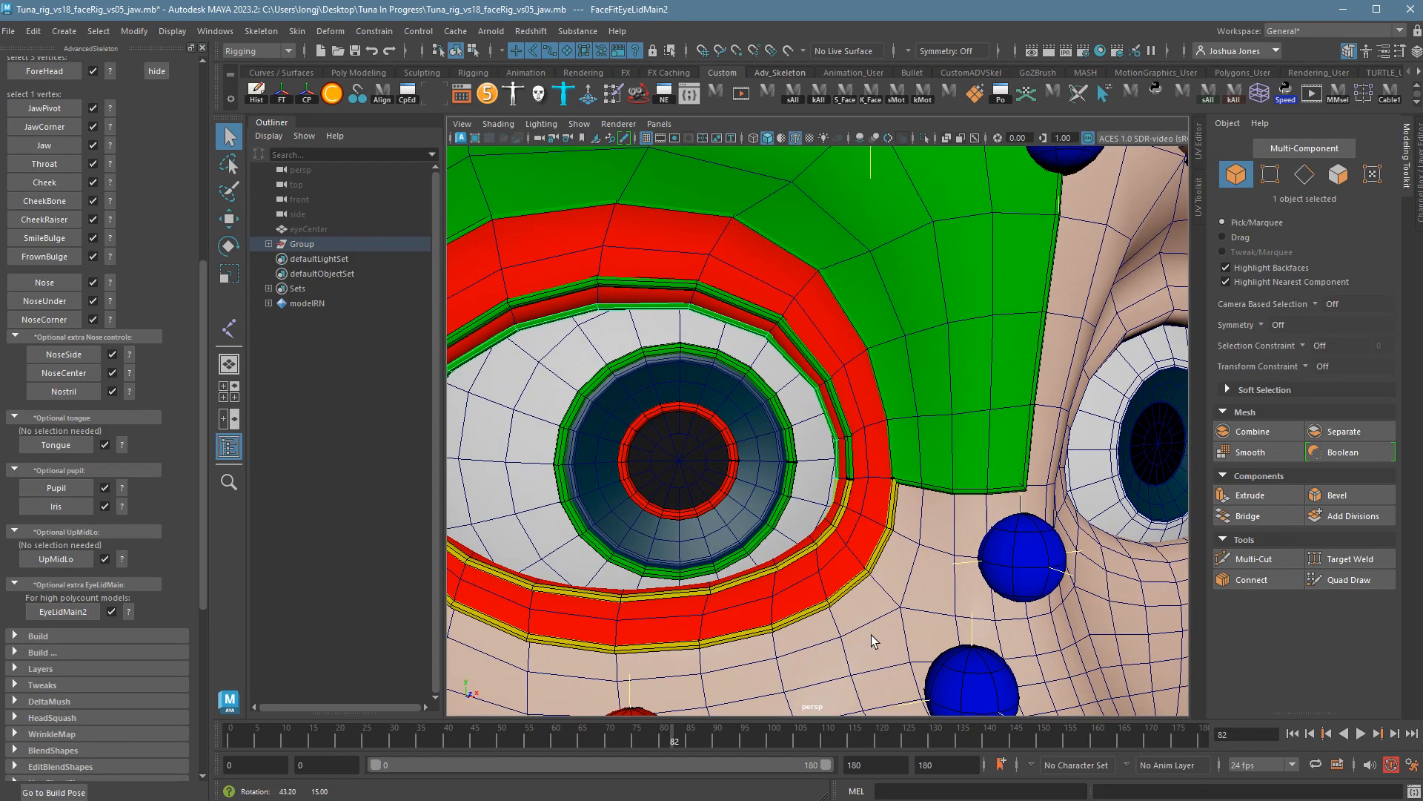
pyautogui.keyDown('alt'); pyautogui.moveTo(789, 515); pyautogui.dragTo(881, 545); pyautogui.keyUp('alt')
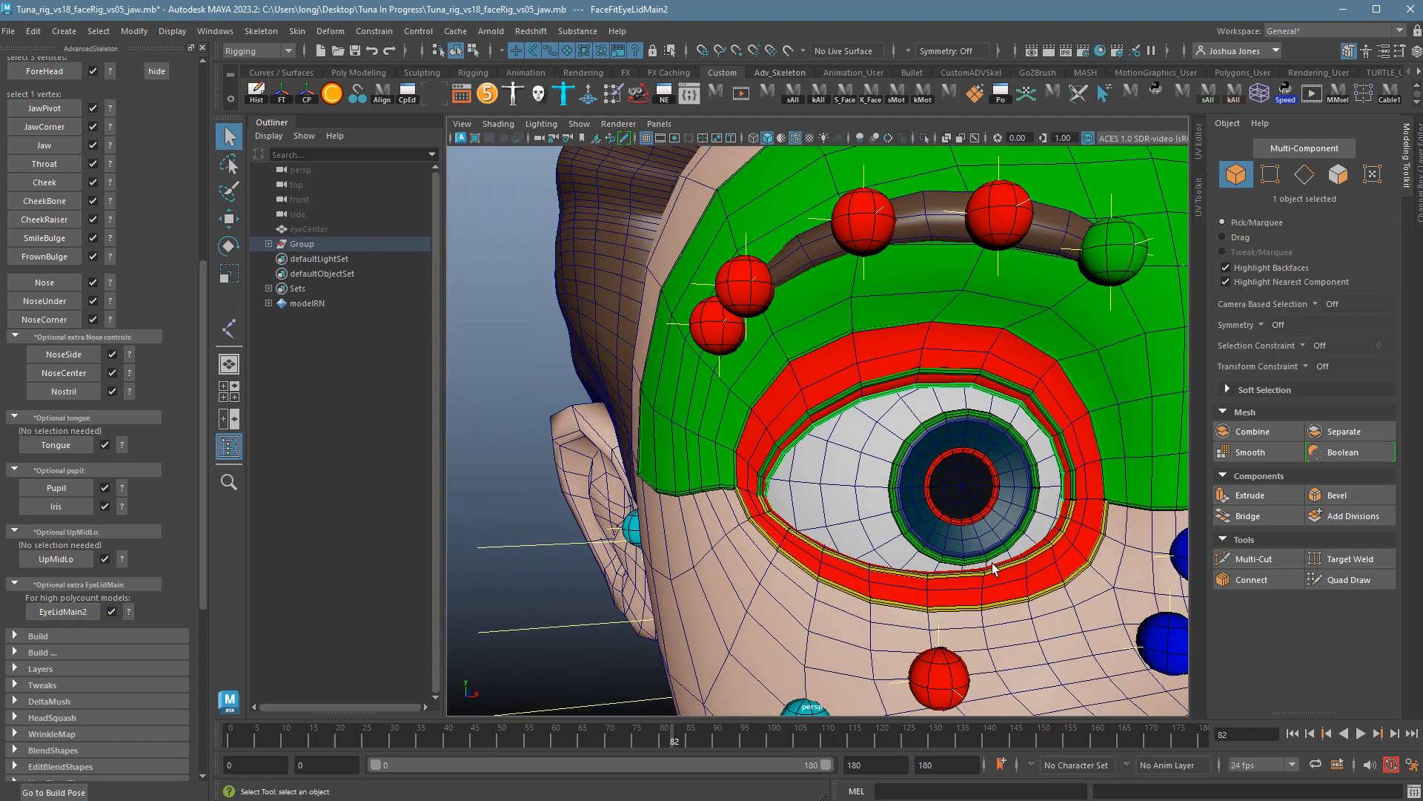
pyautogui.scroll(-5, 994, 569)
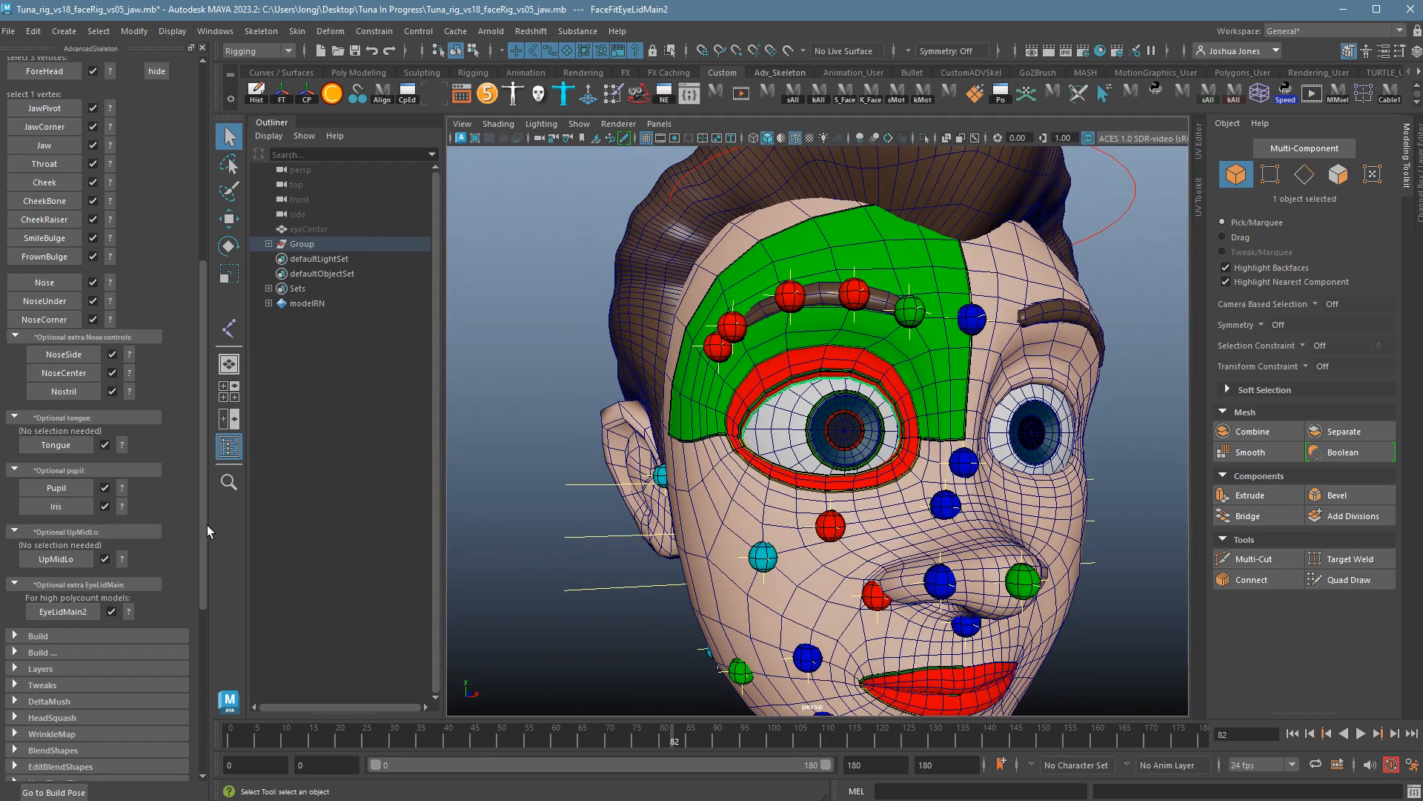
pyautogui.scroll(8, 211, 387)
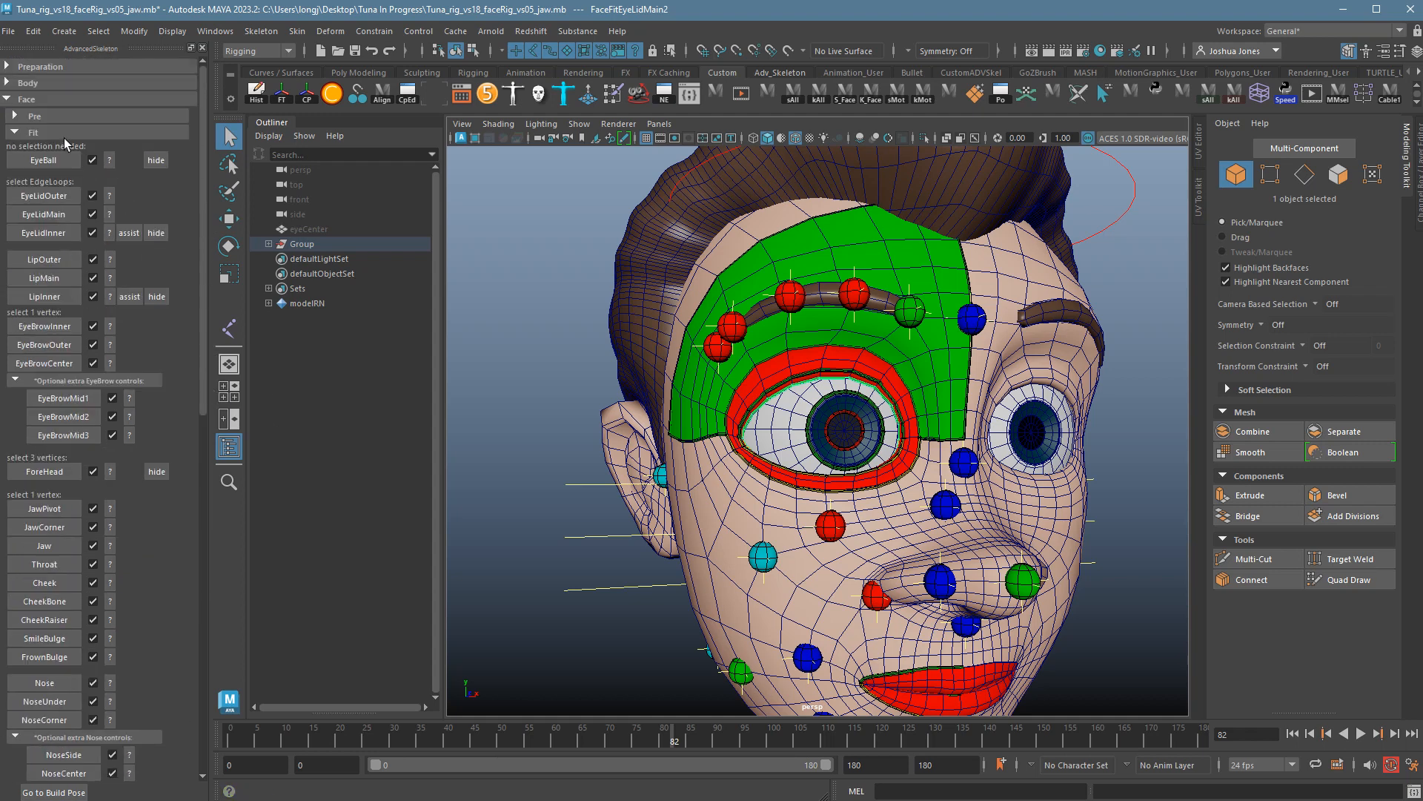
# Collapse the Fit section and expand Build to reveal the Build AdvancedFace step.
pyautogui.click(29, 135)
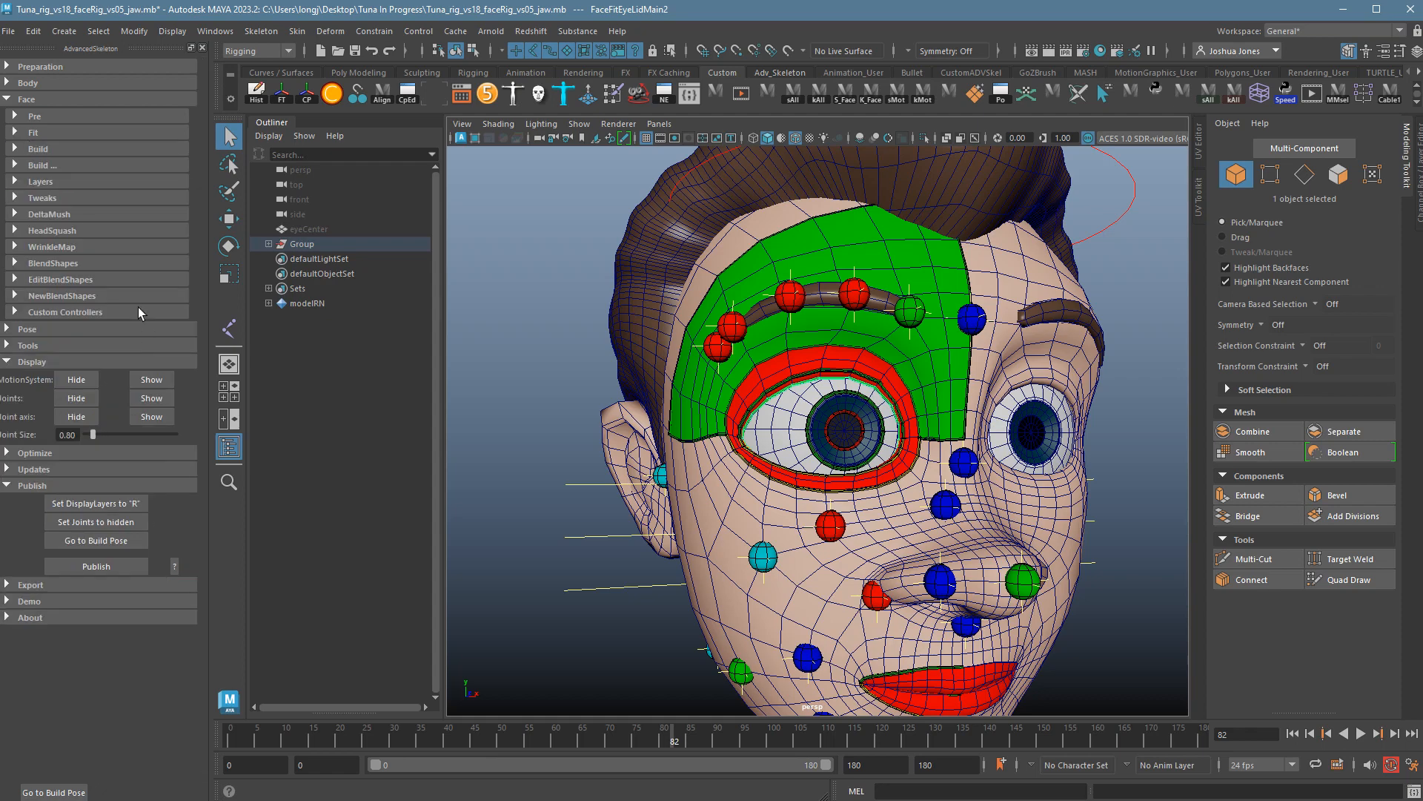
pyautogui.click(31, 150)
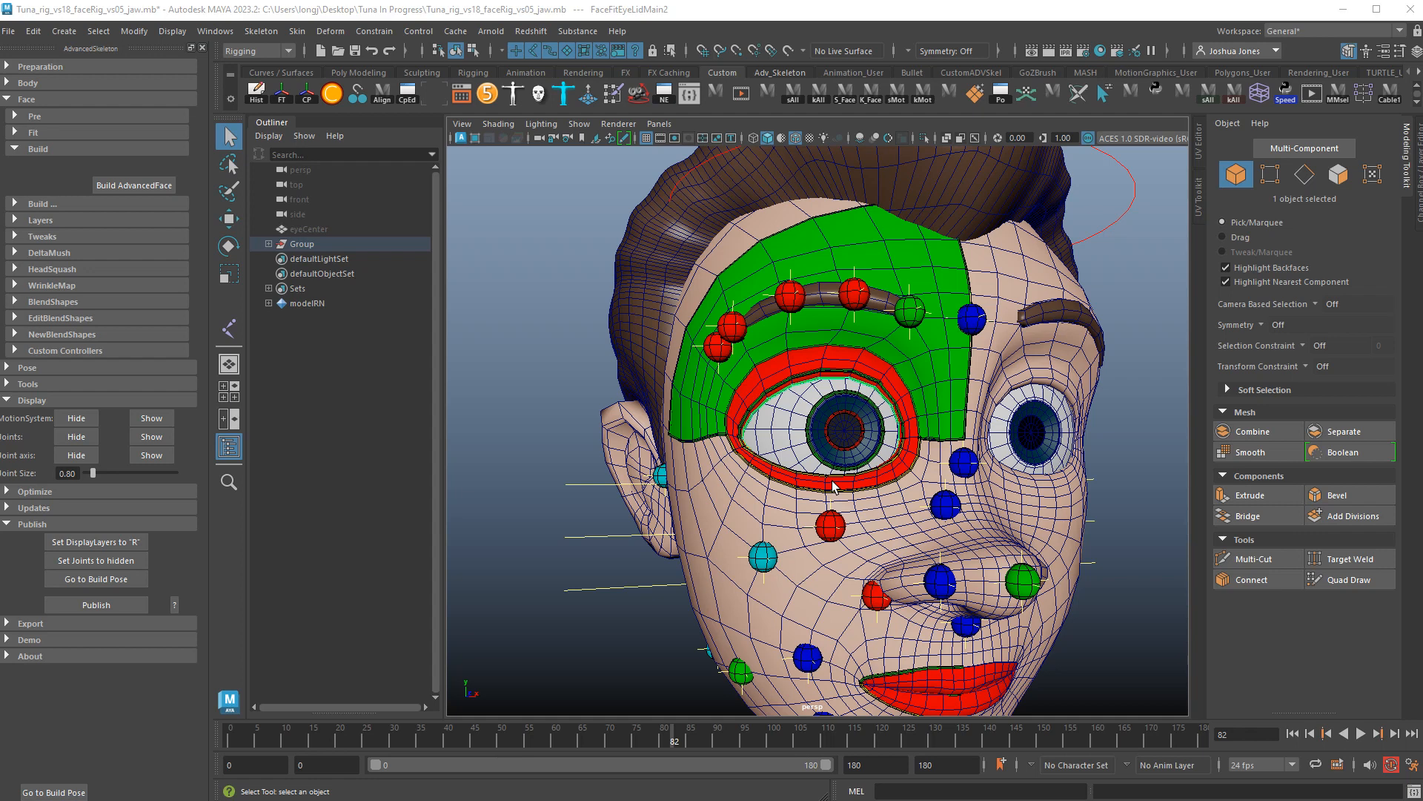
pyautogui.scroll(-2, 834, 486)
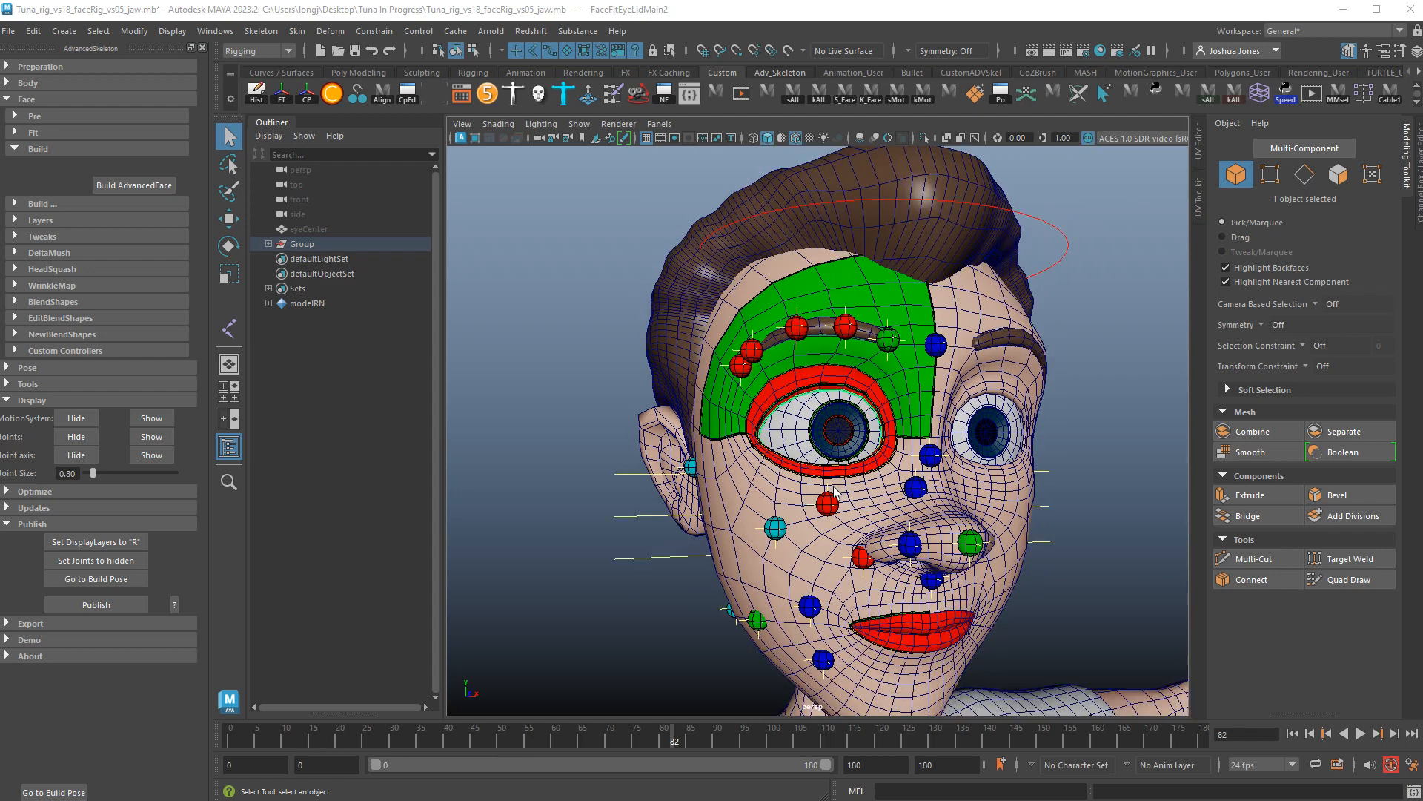
pyautogui.scroll(-2, 836, 493)
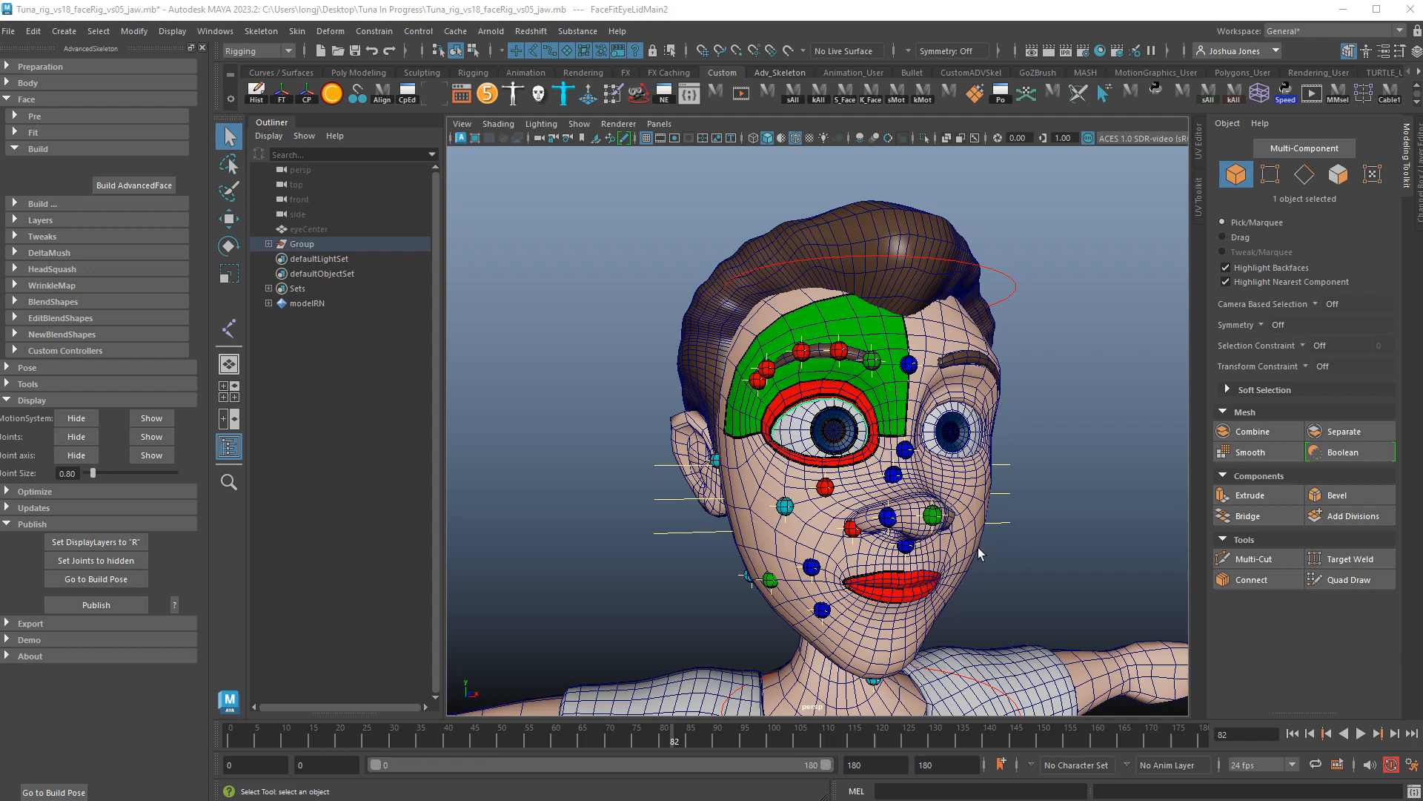
# Reopen the Fit options and orbit around the head to inspect the placed face markers.
pyautogui.click(19, 133)
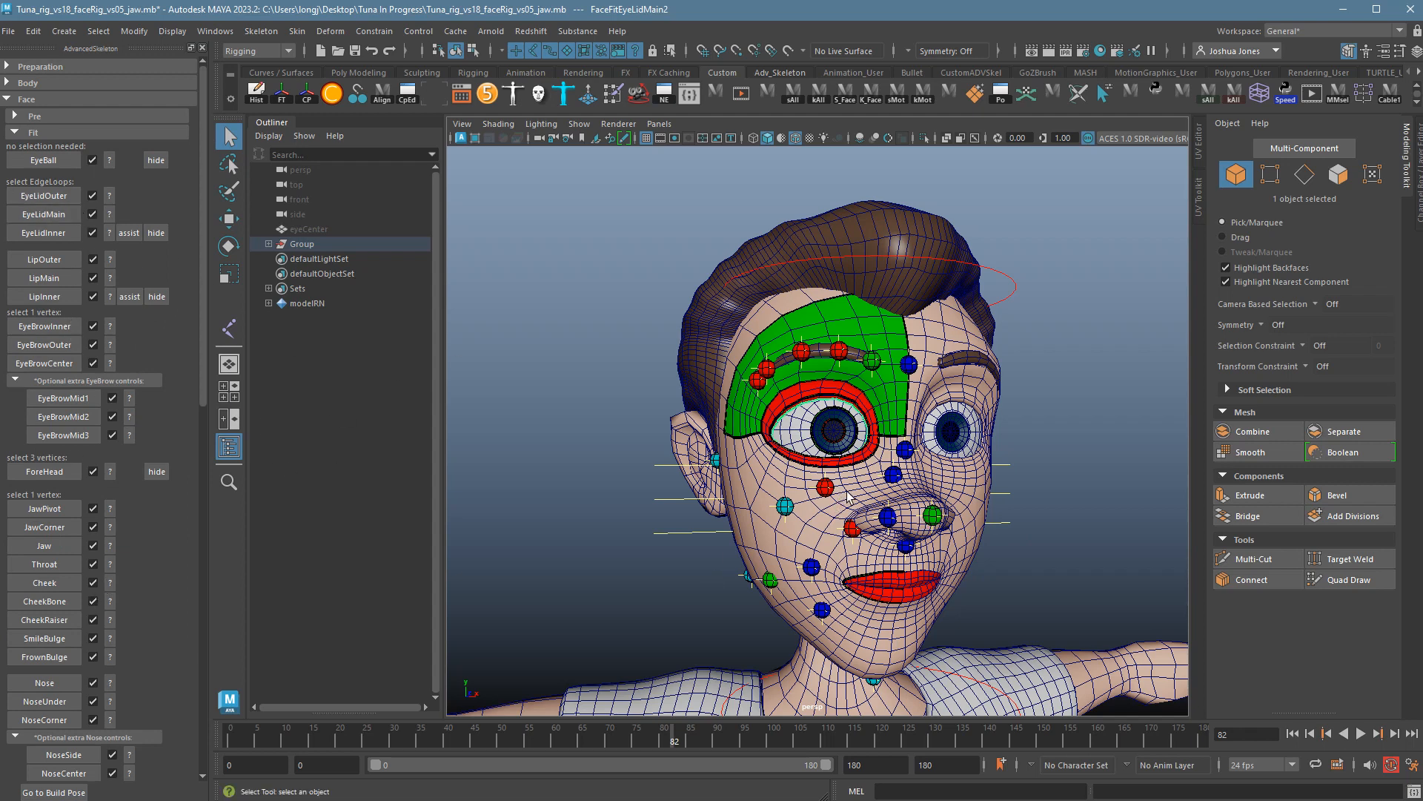
pyautogui.moveTo(831, 553)
pyautogui.mouseDown(button='right')
pyautogui.moveTo(779, 571)
pyautogui.moveTo(834, 554)
pyautogui.mouseUp(button='right')
pyautogui.keyDown('alt'); pyautogui.moveTo(689, 608); pyautogui.dragTo(937, 409); pyautogui.keyUp('alt')
pyautogui.keyDown('alt'); pyautogui.moveTo(845, 507); pyautogui.dragTo(727, 511); pyautogui.keyUp('alt')
pyautogui.keyDown('alt'); pyautogui.moveTo(941, 593); pyautogui.dragTo(908, 593, button='right'); pyautogui.keyUp('alt')
pyautogui.keyDown('alt'); pyautogui.moveTo(935, 614); pyautogui.dragTo(880, 557, button='middle'); pyautogui.keyUp('alt')
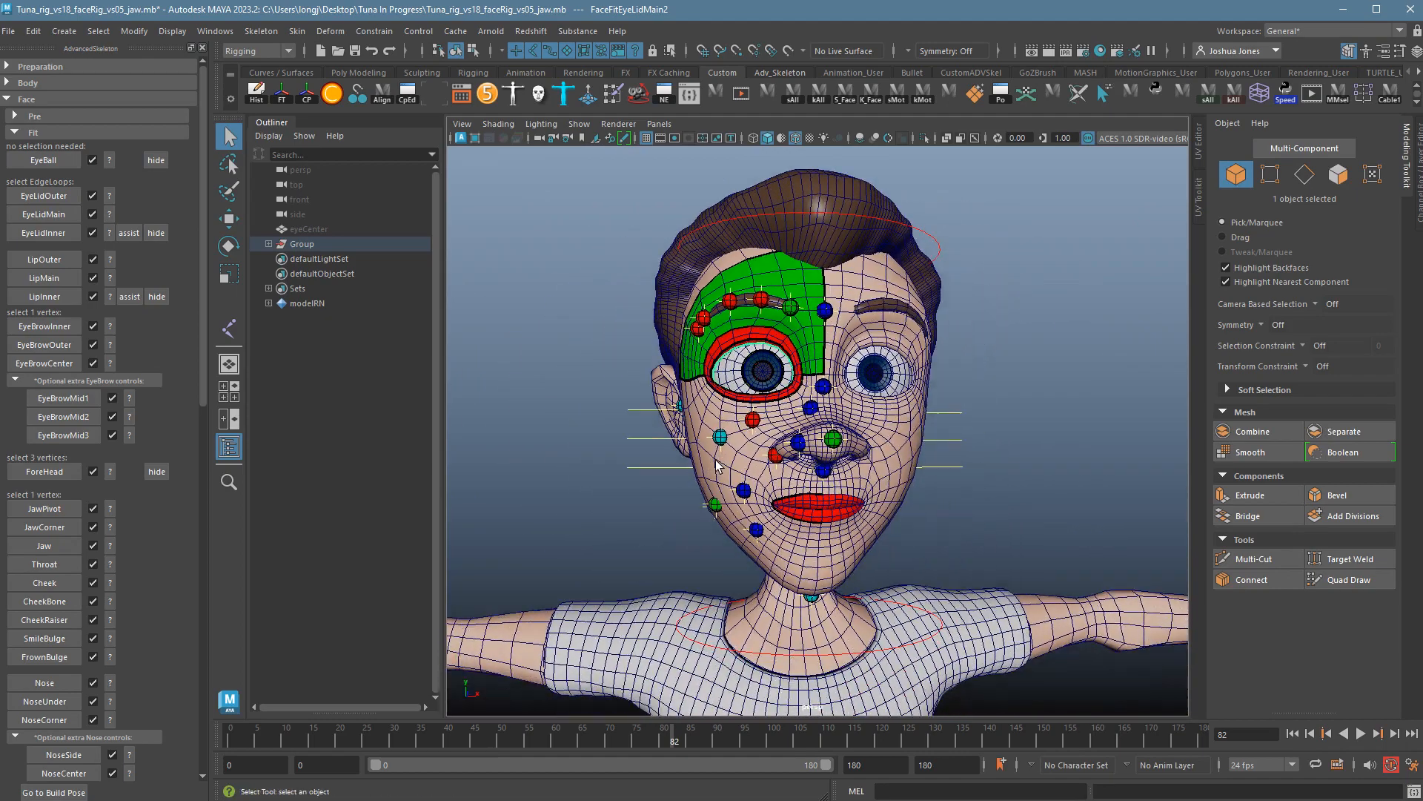
pyautogui.keyDown('alt'); pyautogui.moveTo(879, 557); pyautogui.dragTo(900, 560, button='right'); pyautogui.keyUp('alt')
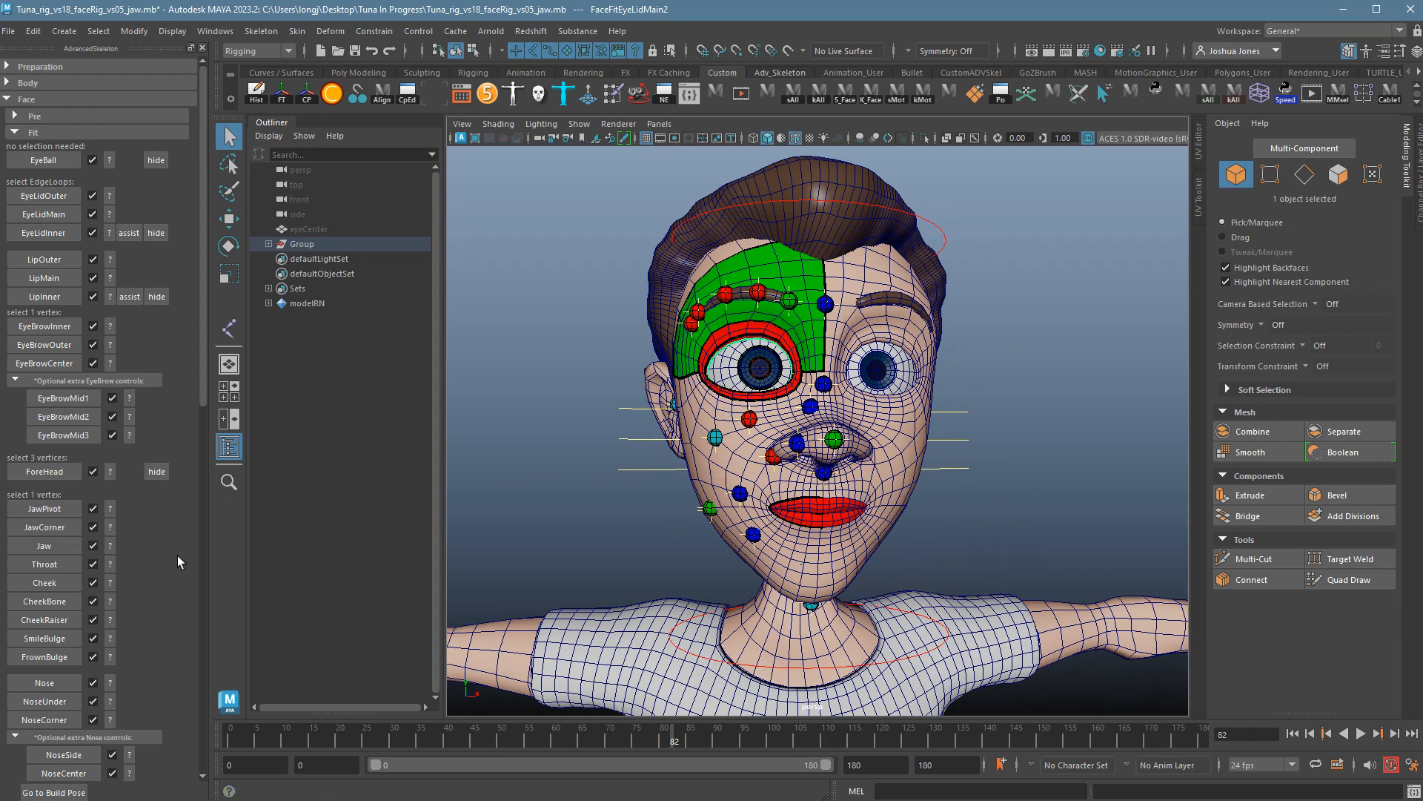
# Collapse Fit and Build, and expand the 'Build ...' Step Builder list starting with Prep.
pyautogui.click(28, 133)
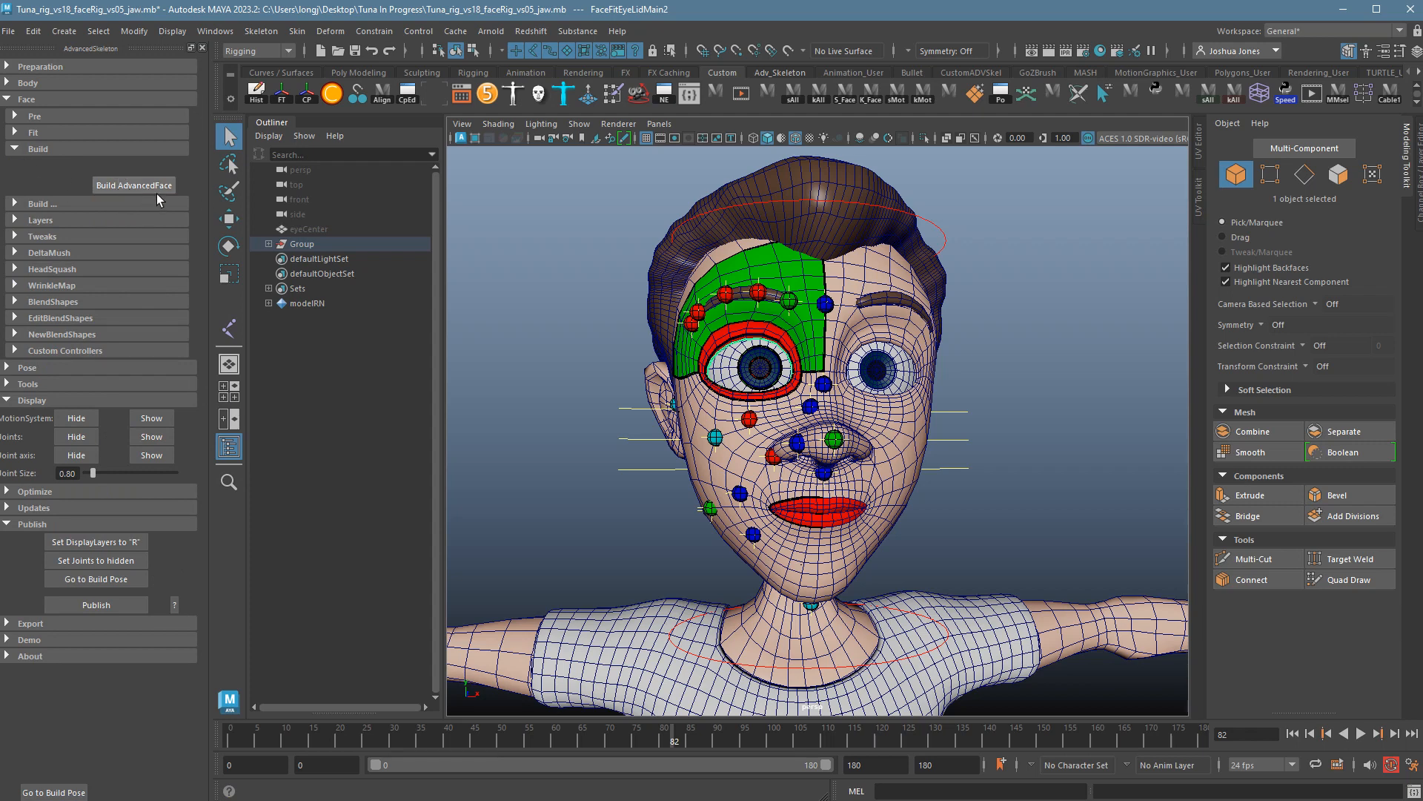
pyautogui.click(21, 153)
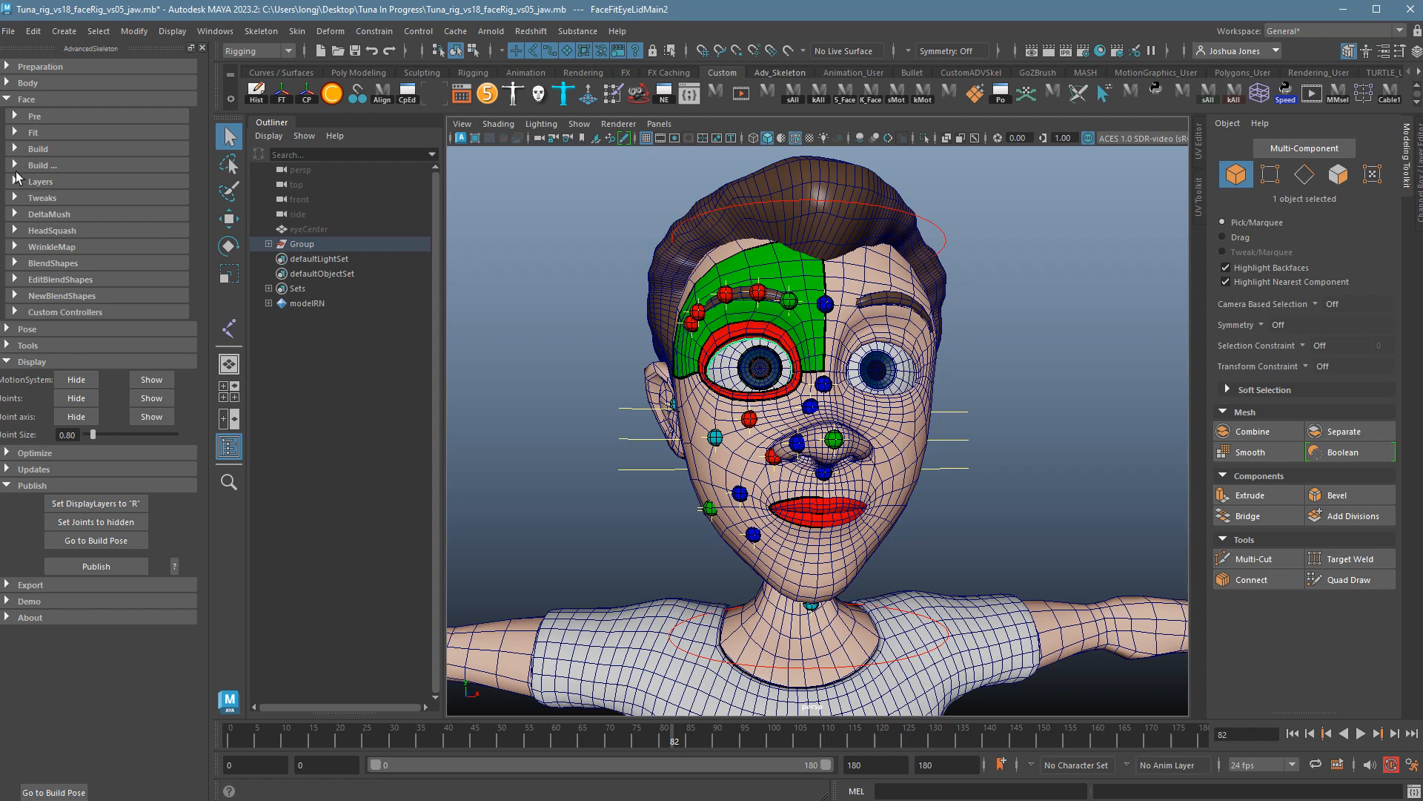
pyautogui.click(23, 169)
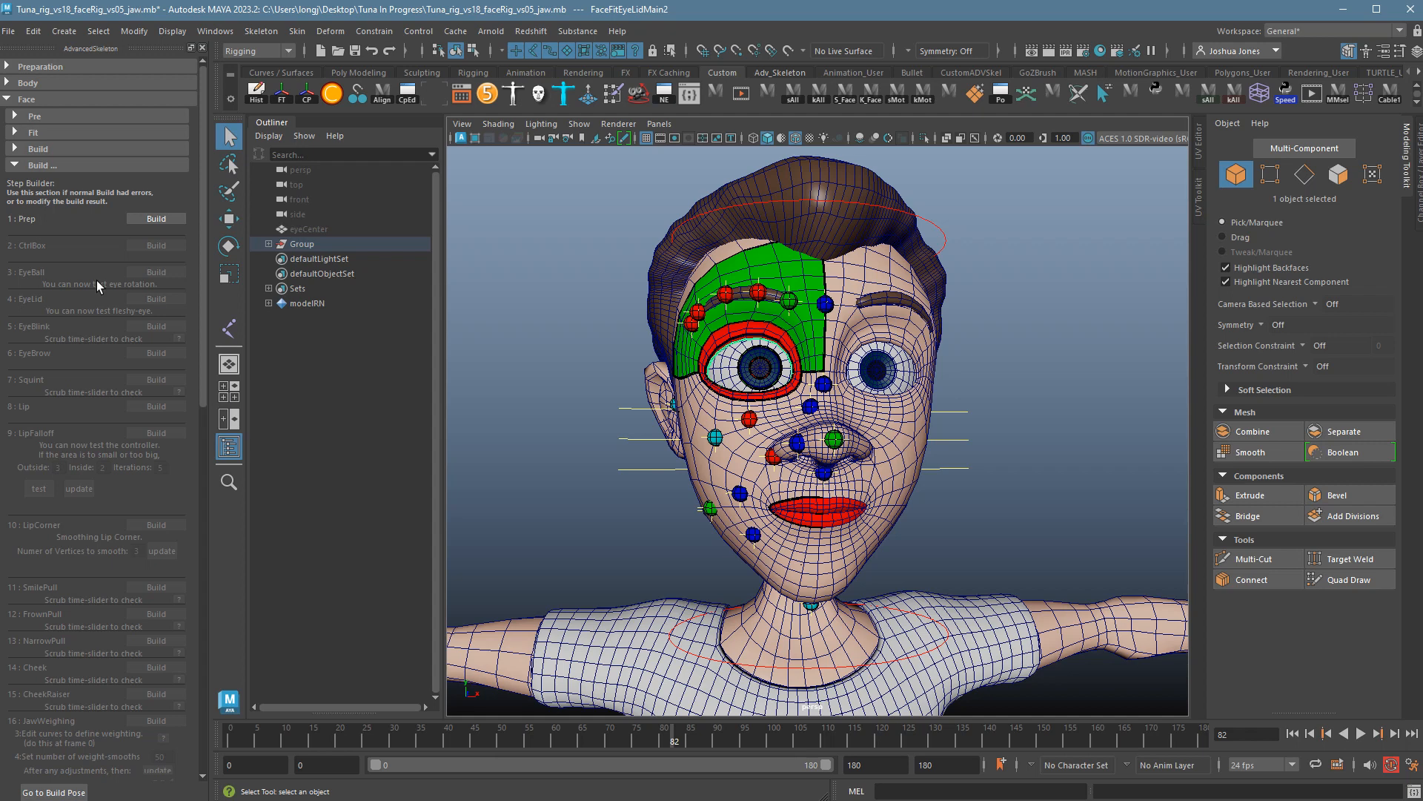
# Glance at the Build section, collapse it, and run the 1: Prep step to mirror the face guides.
pyautogui.click(21, 151)
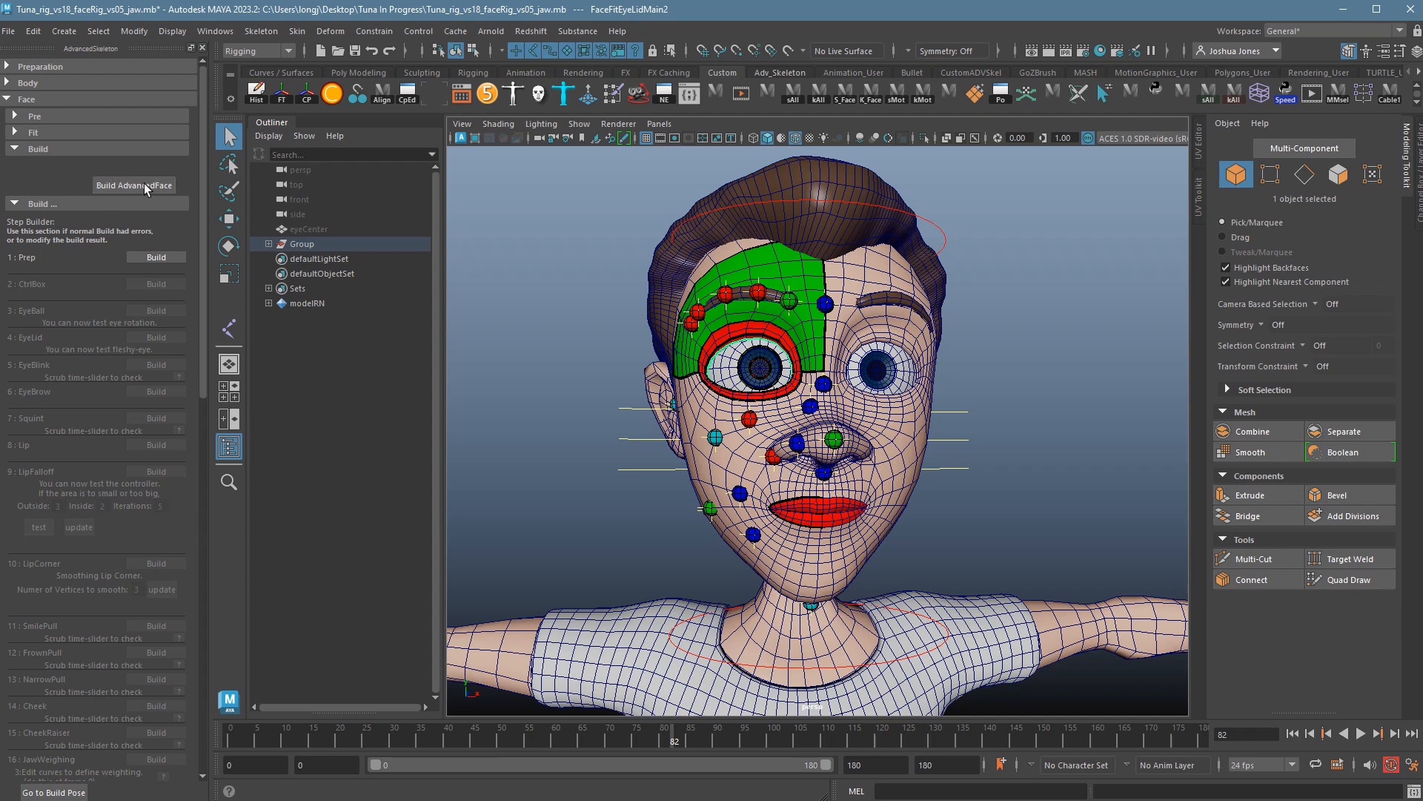
pyautogui.click(20, 153)
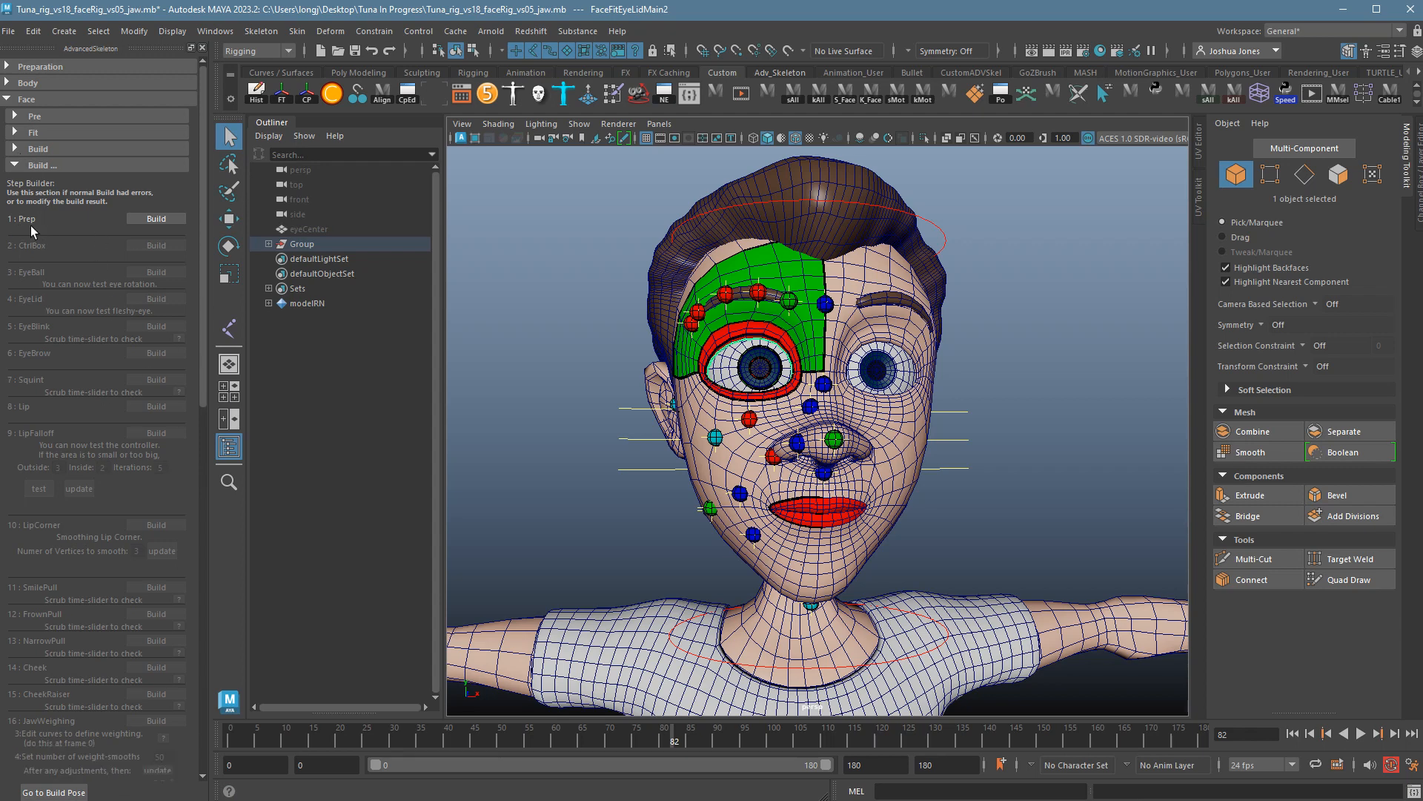
pyautogui.click(179, 224)
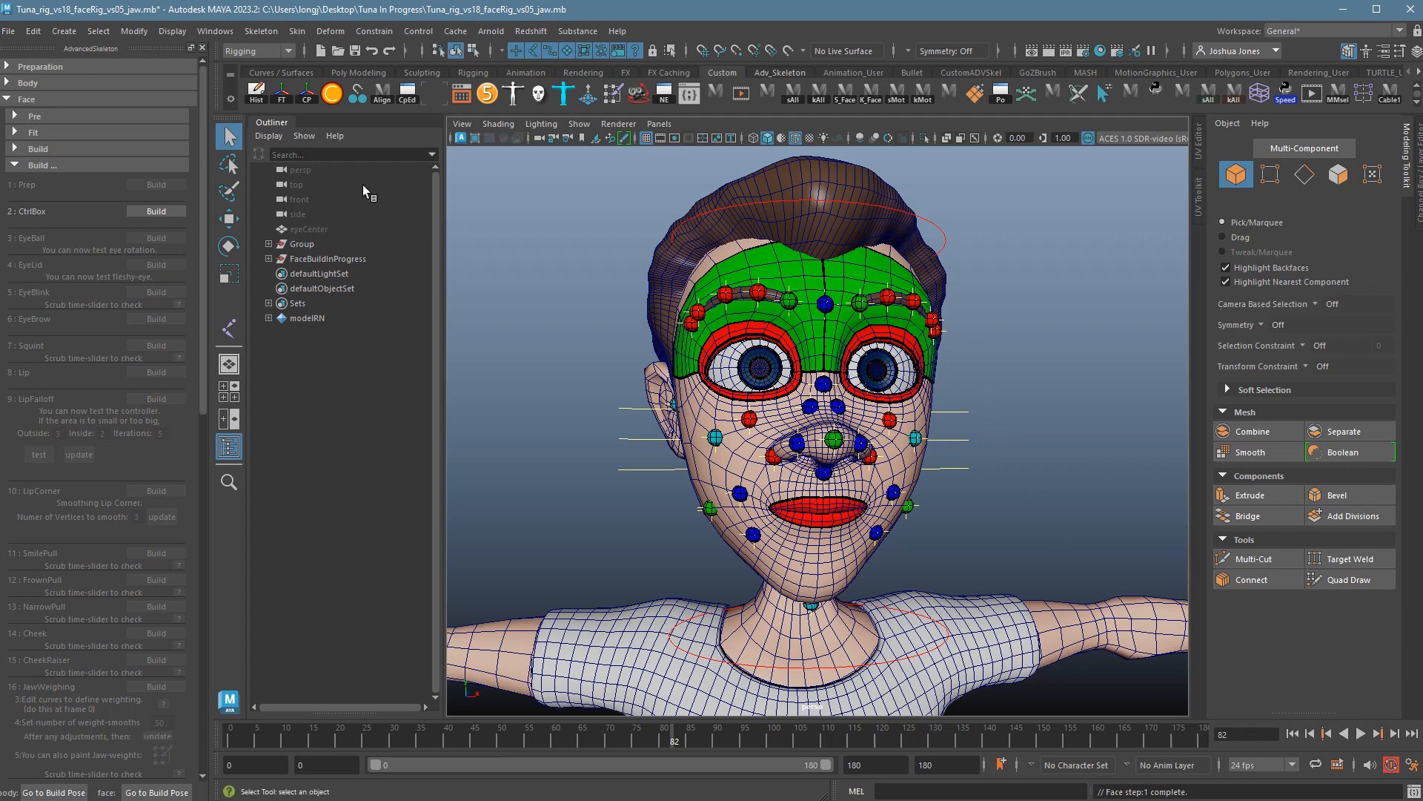
# Build the CtrlBox and EyeBall steps, then test-move the eye controls and undo.
pyautogui.click(170, 218)
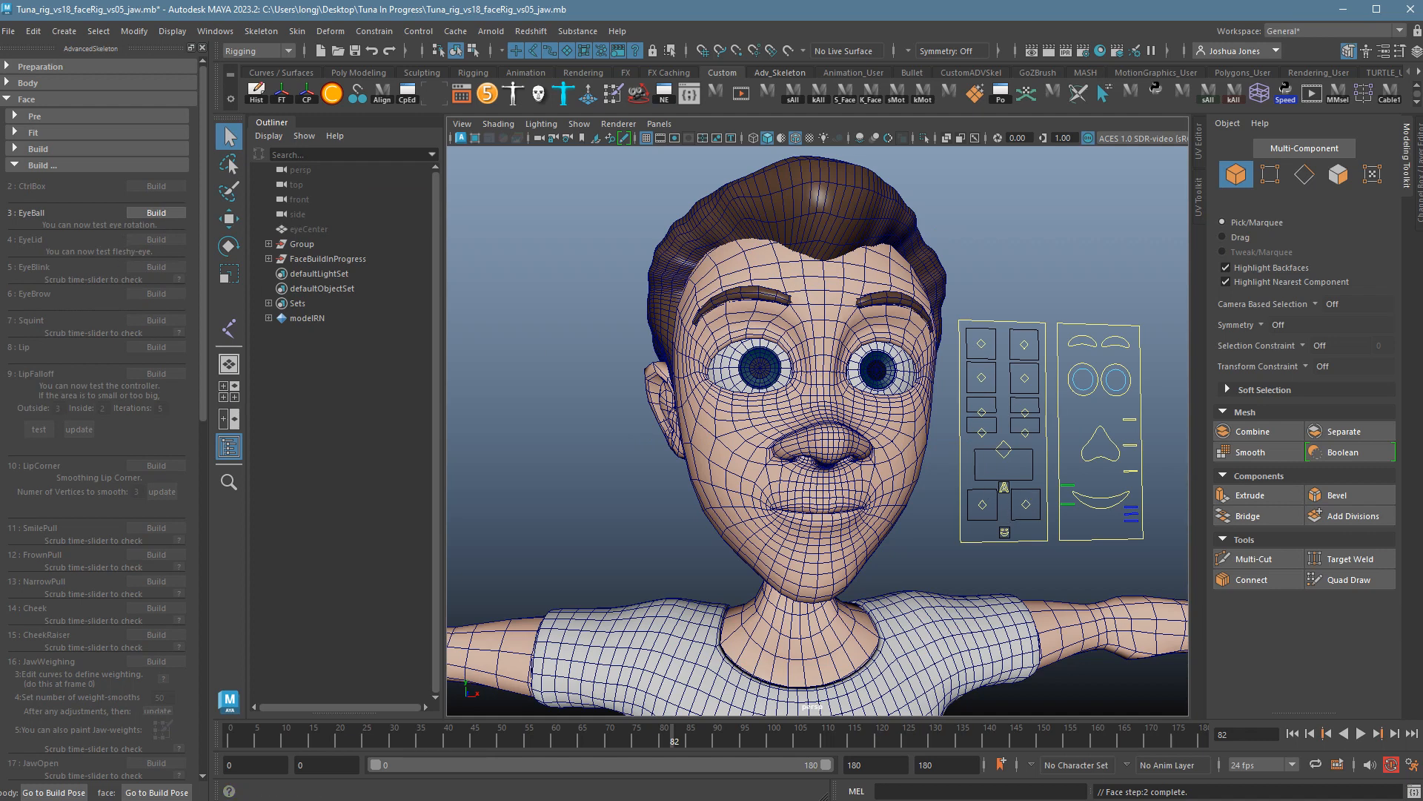
pyautogui.click(159, 215)
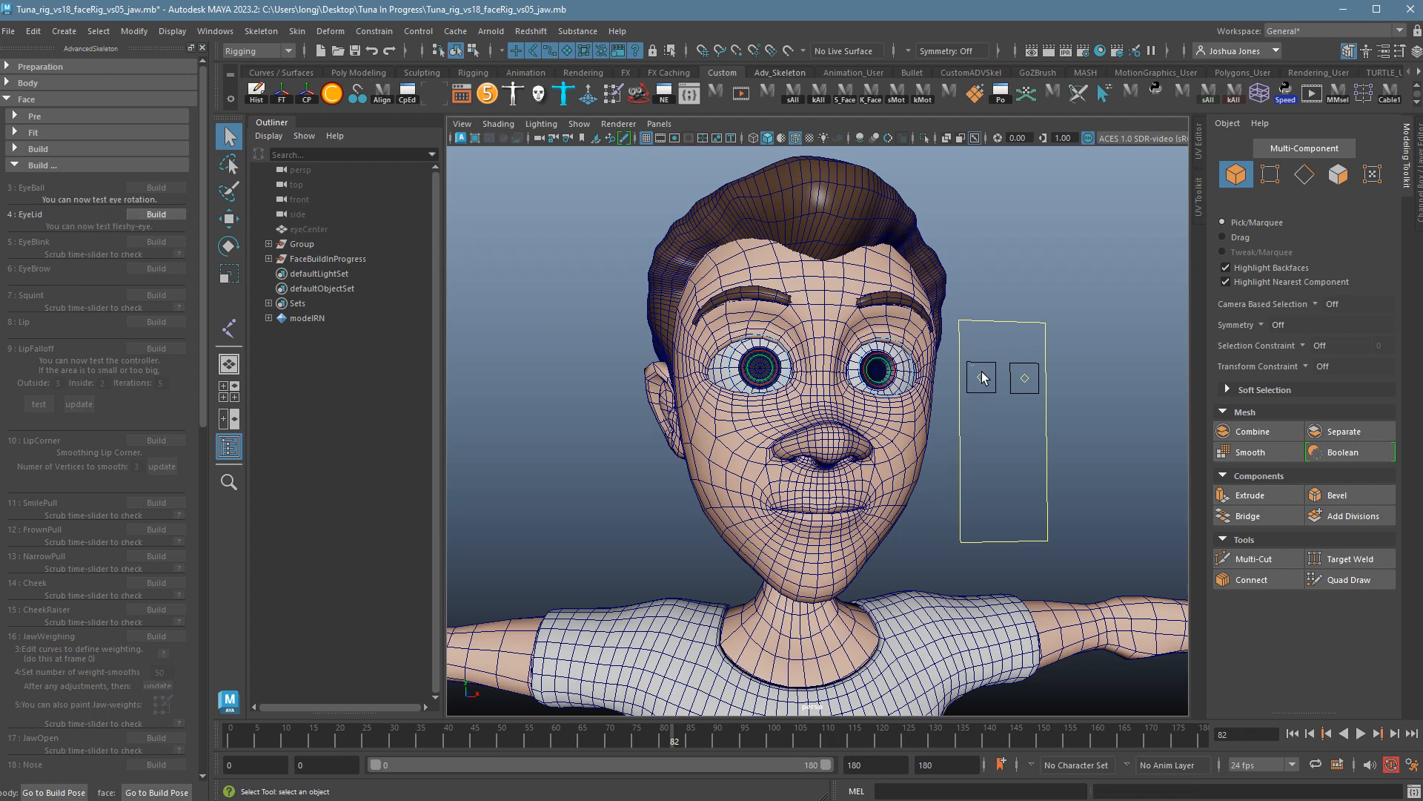
pyautogui.moveTo(1026, 395); pyautogui.dragTo(1035, 397)
pyautogui.press('w')
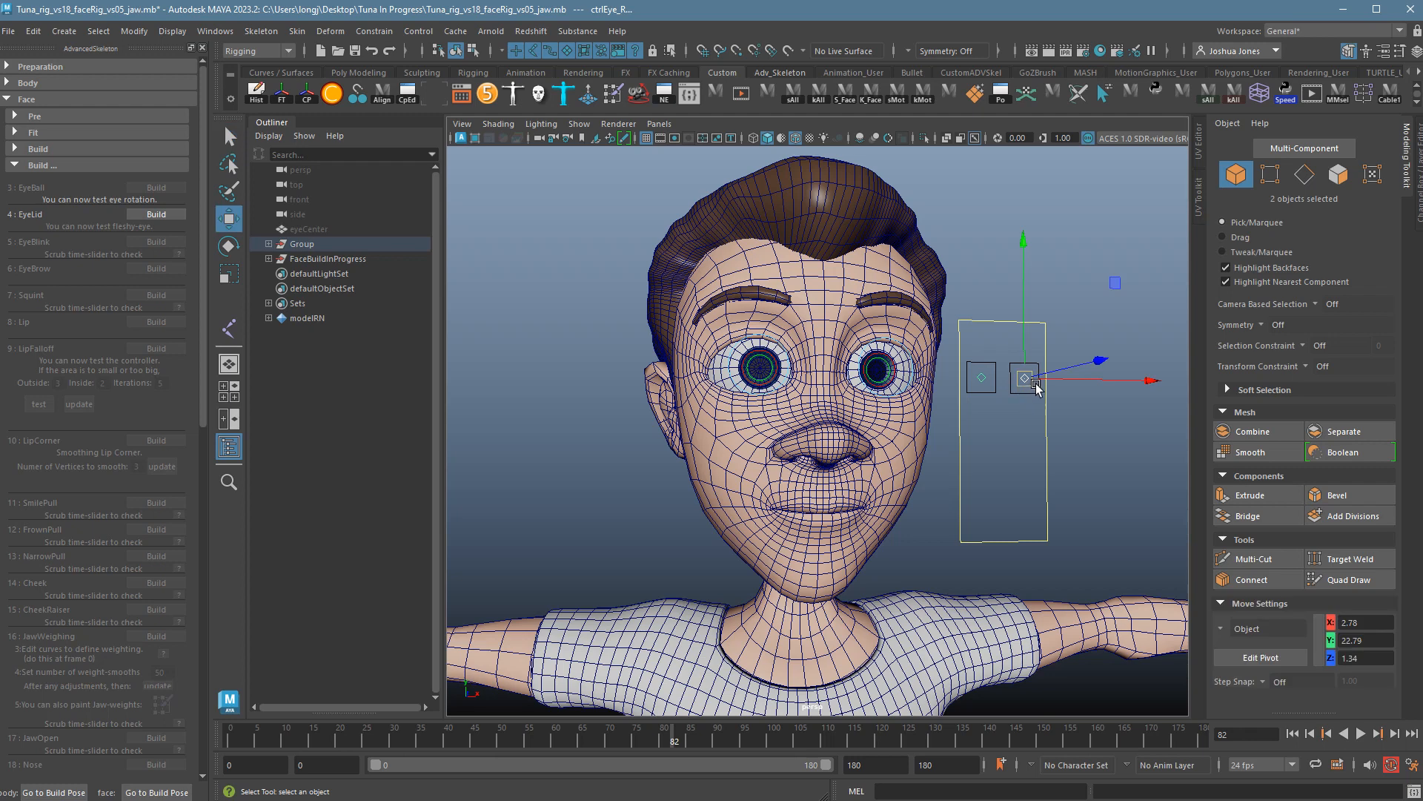
pyautogui.moveTo(1030, 401); pyautogui.dragTo(983, 399, button='middle')
pyautogui.hotkey('ctrl', 'z')
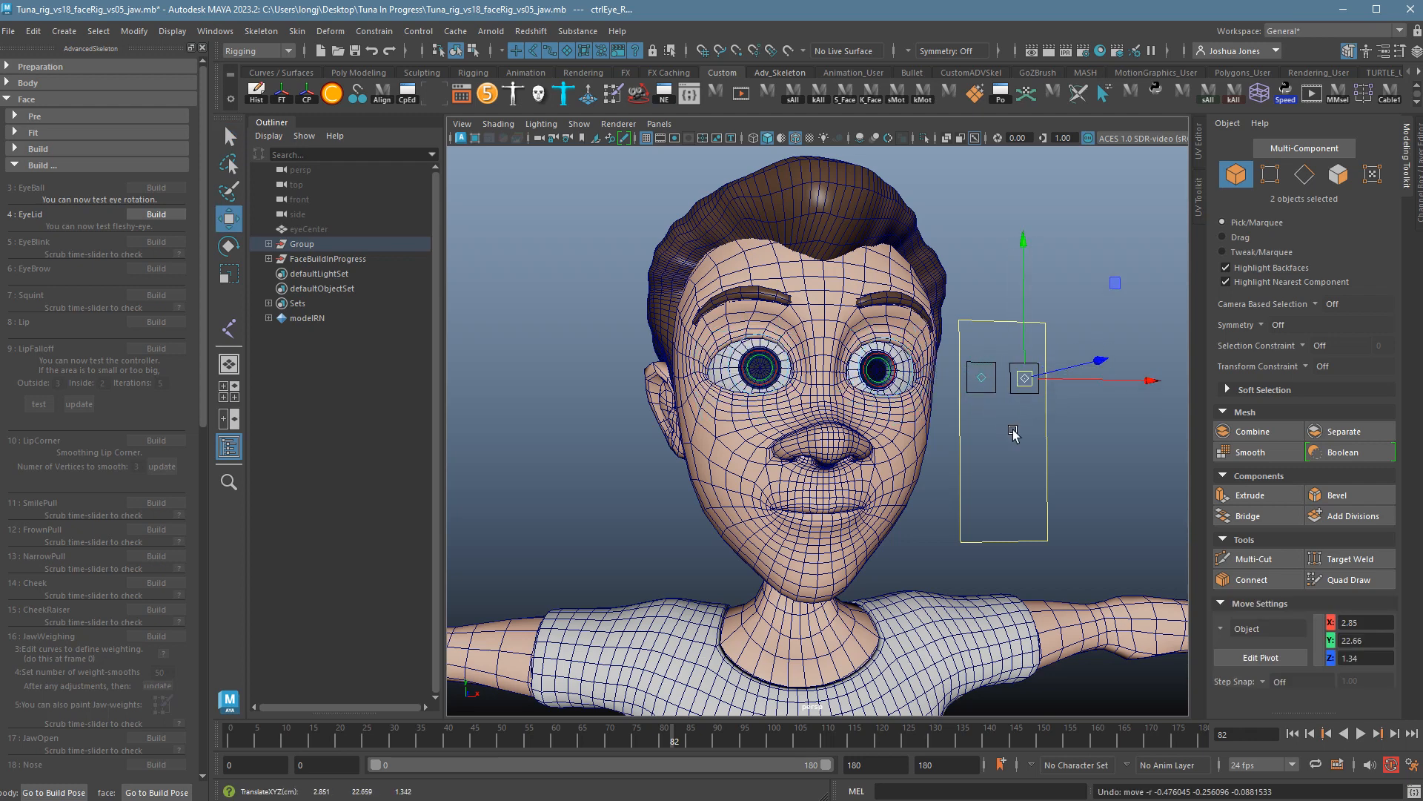
# Build the 4: EyeLid step and move the eye controls to test lid follow.
pyautogui.click(175, 218)
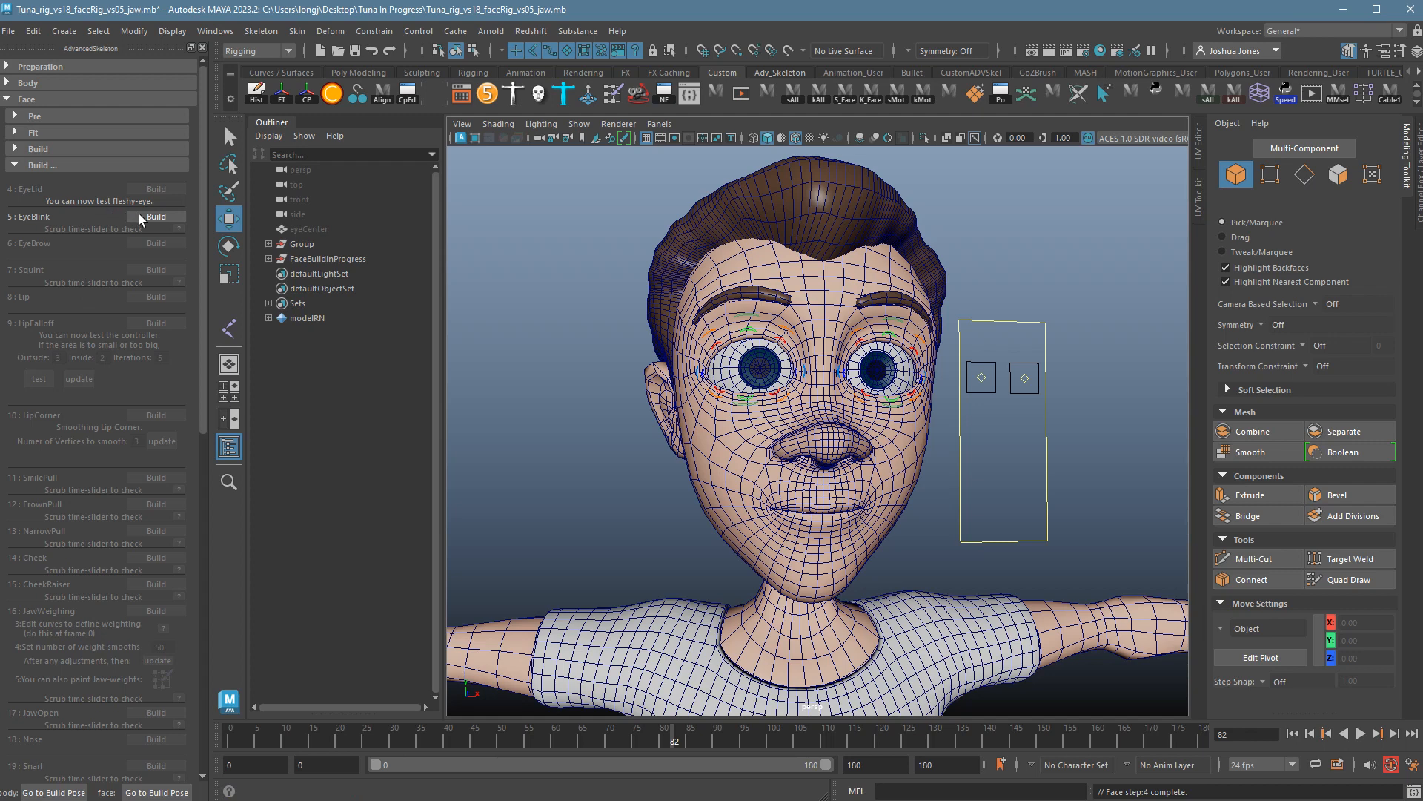
pyautogui.moveTo(985, 369); pyautogui.dragTo(1039, 380)
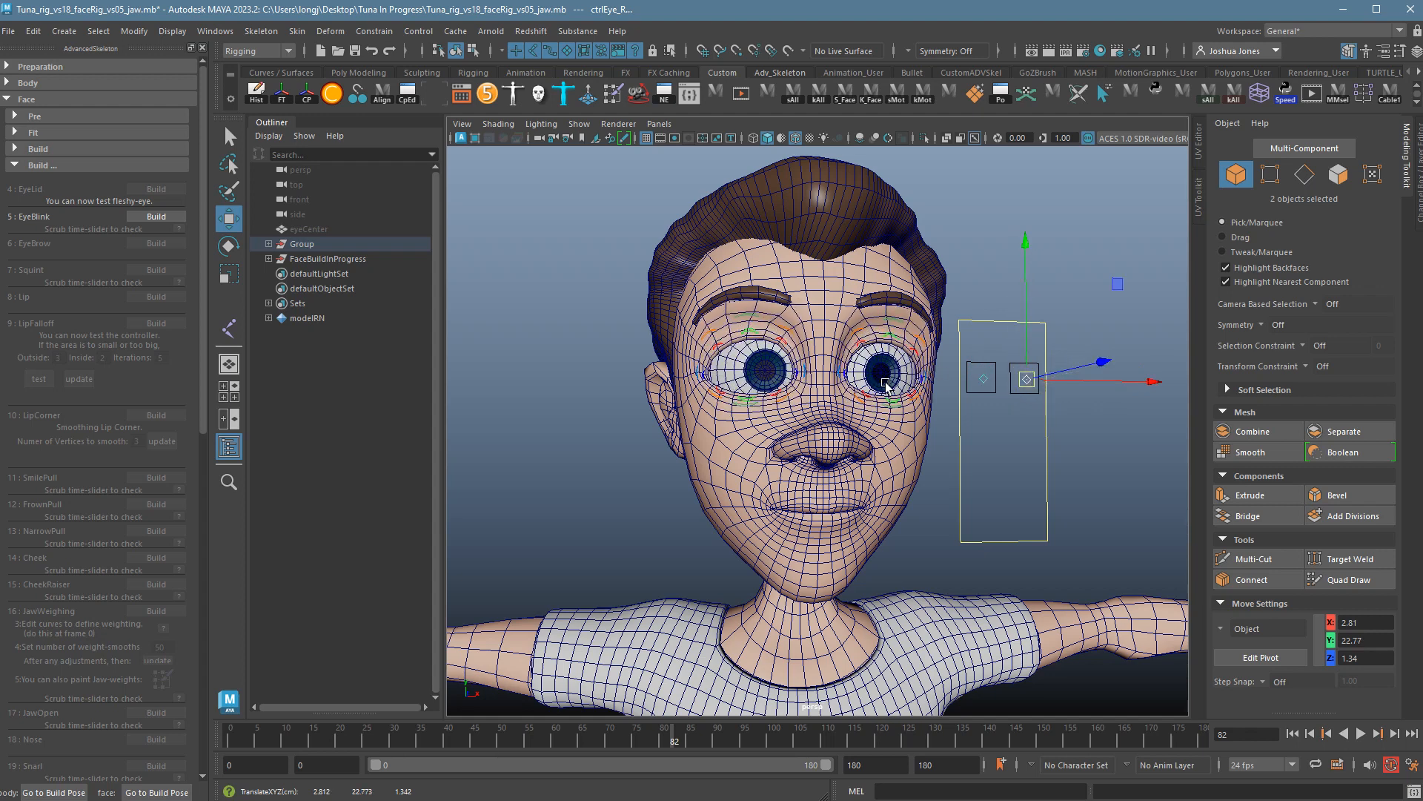
pyautogui.hotkey('ctrl', 'z')
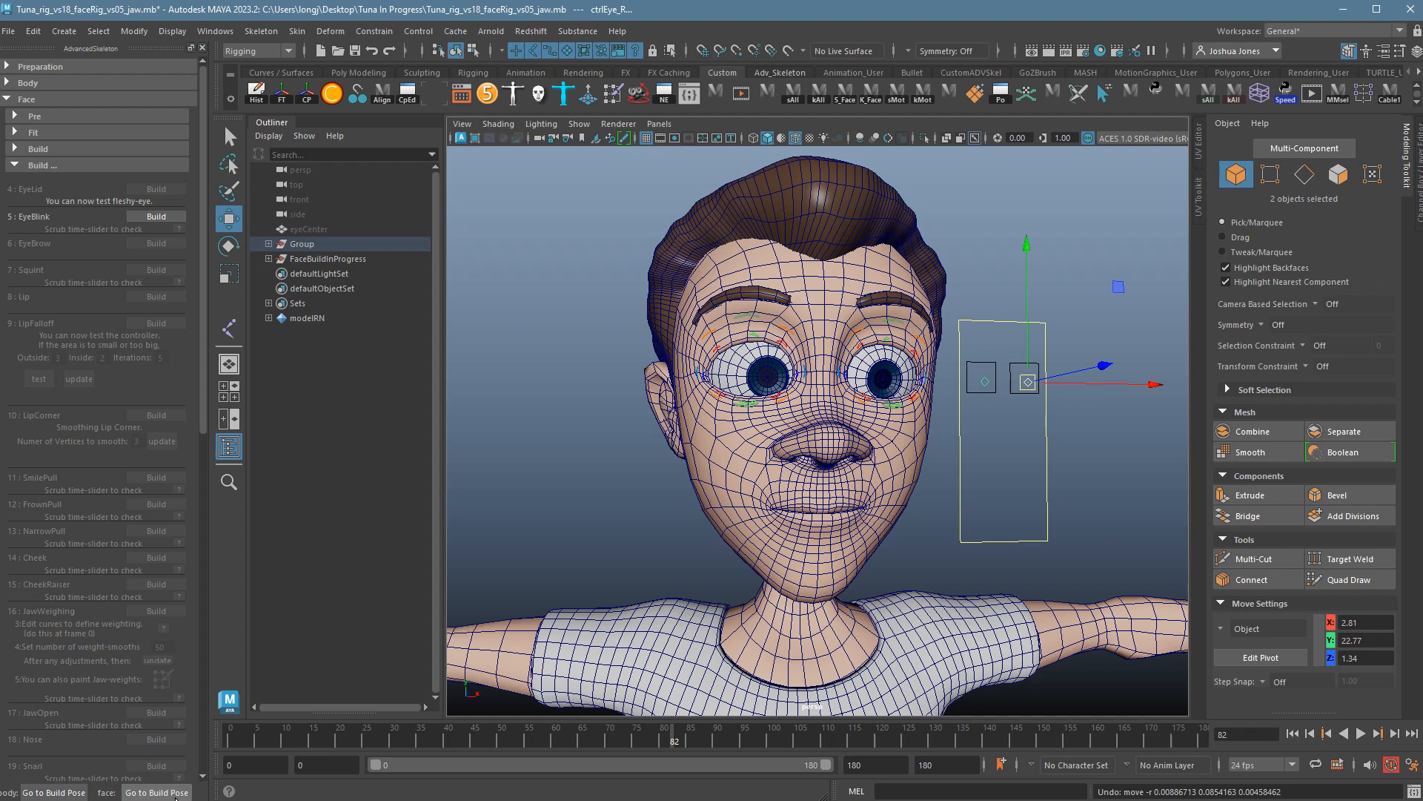
pyautogui.moveTo(1038, 391); pyautogui.dragTo(1033, 389)
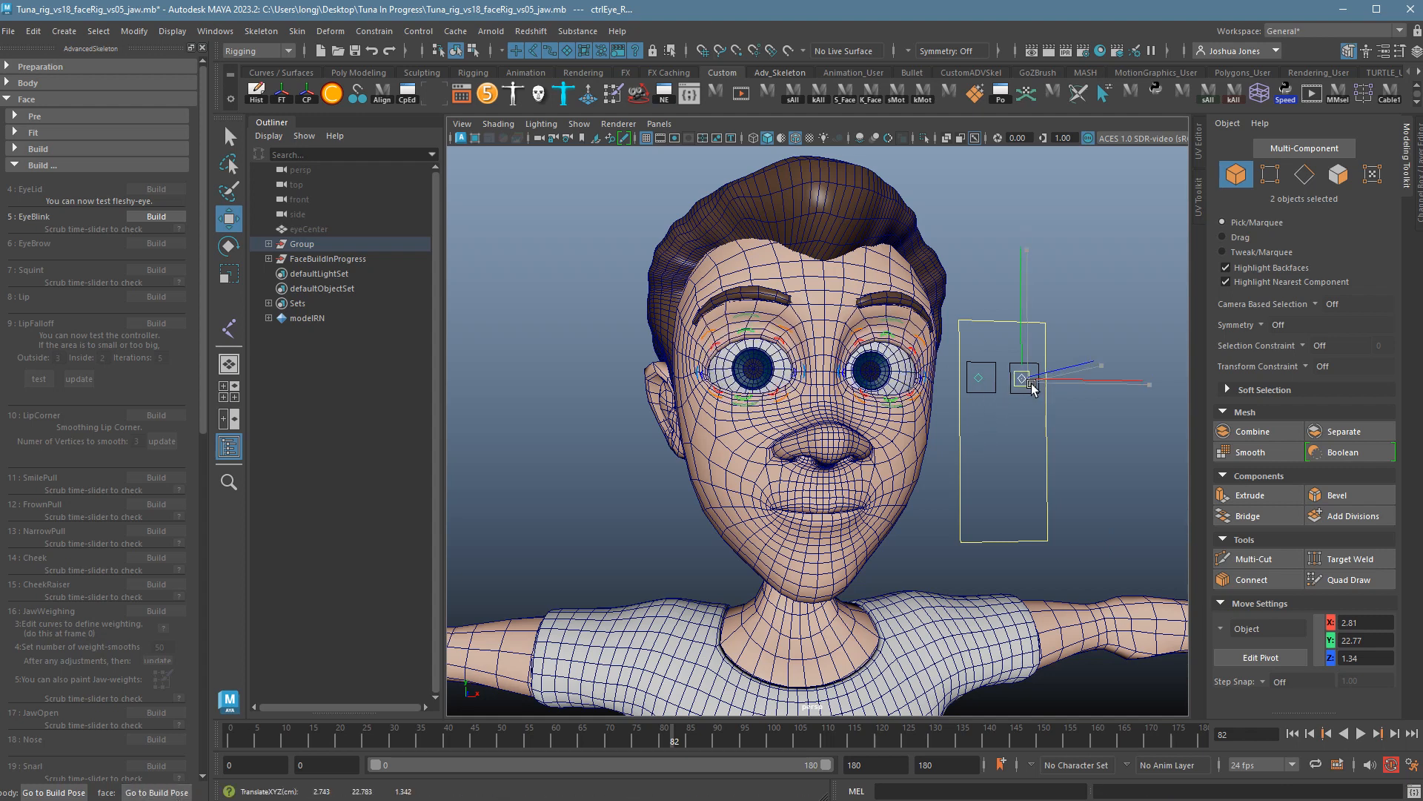
# Zero the eye control's Translate X and Y, then nudge it down so the lids follow.
pyautogui.click(1418, 182)
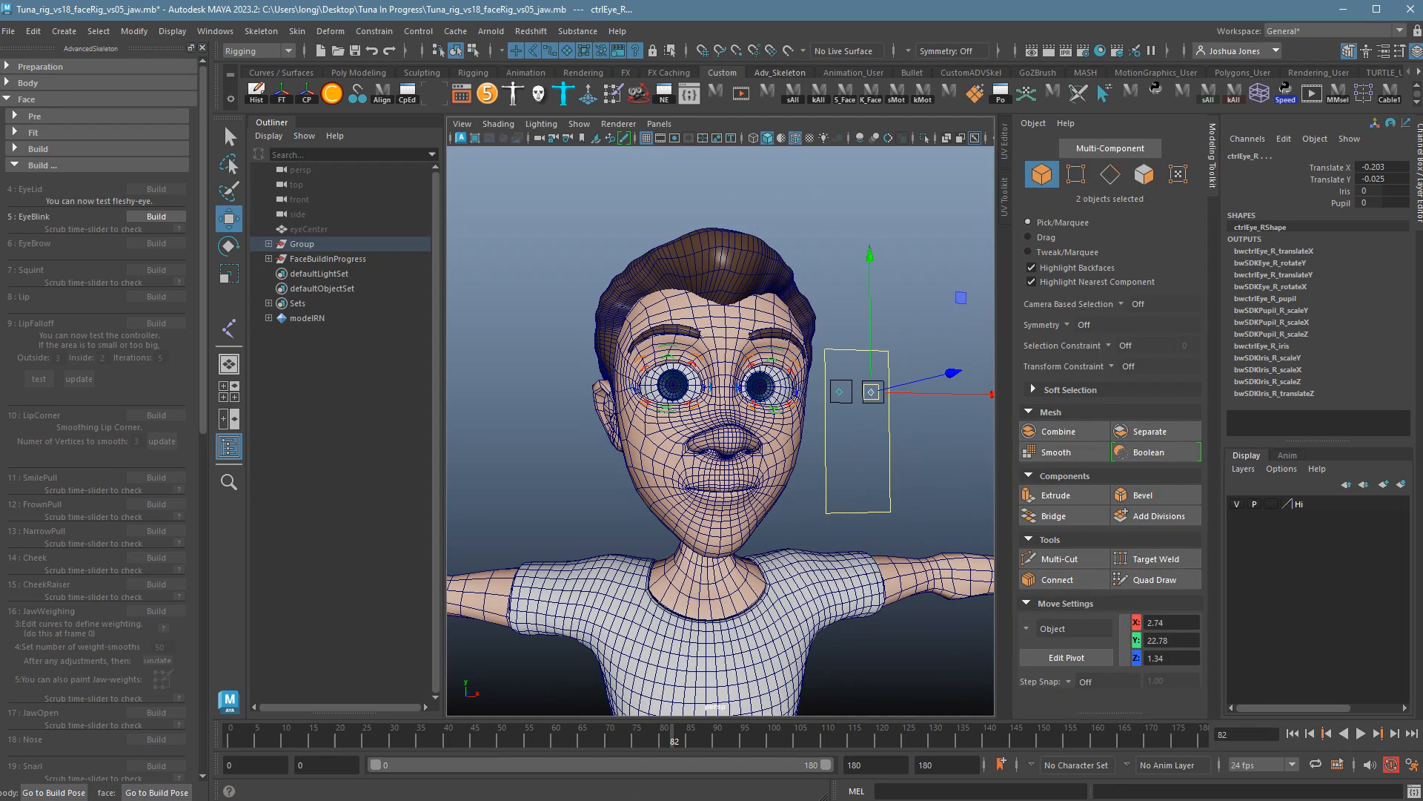
pyautogui.moveTo(1398, 169); pyautogui.dragTo(1398, 182)
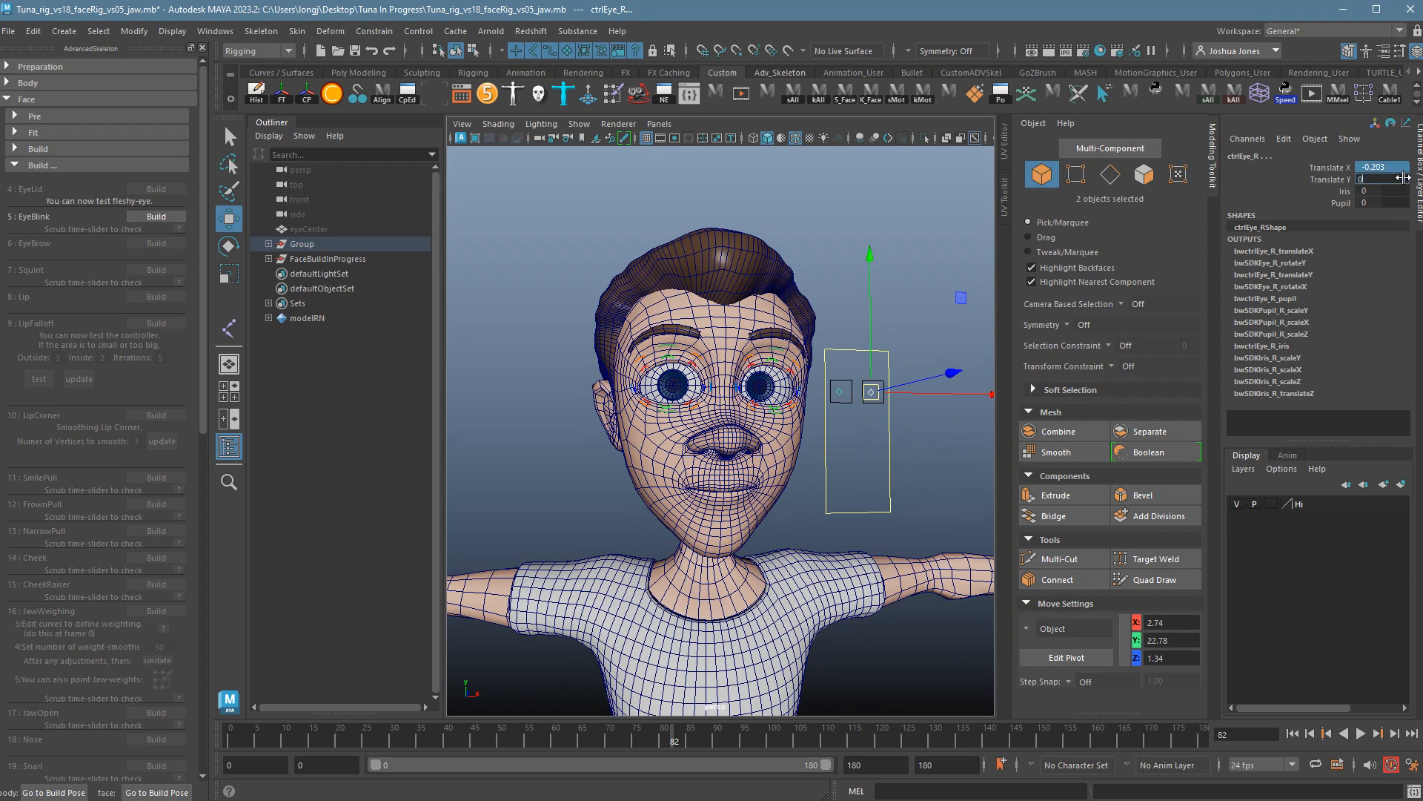
pyautogui.write('0')
pyautogui.press('Return')
pyautogui.click(1419, 181)
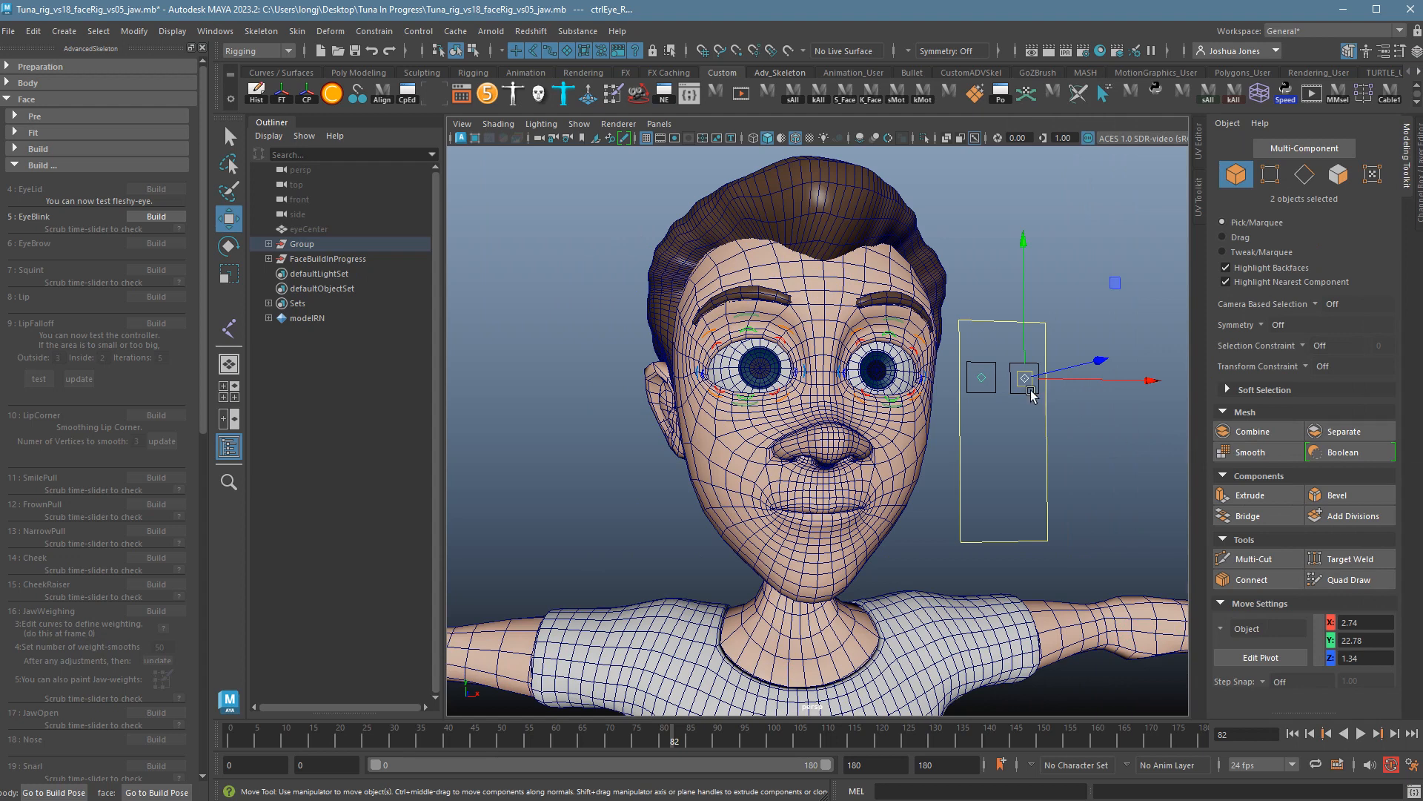
pyautogui.moveTo(1025, 379); pyautogui.dragTo(1030, 386)
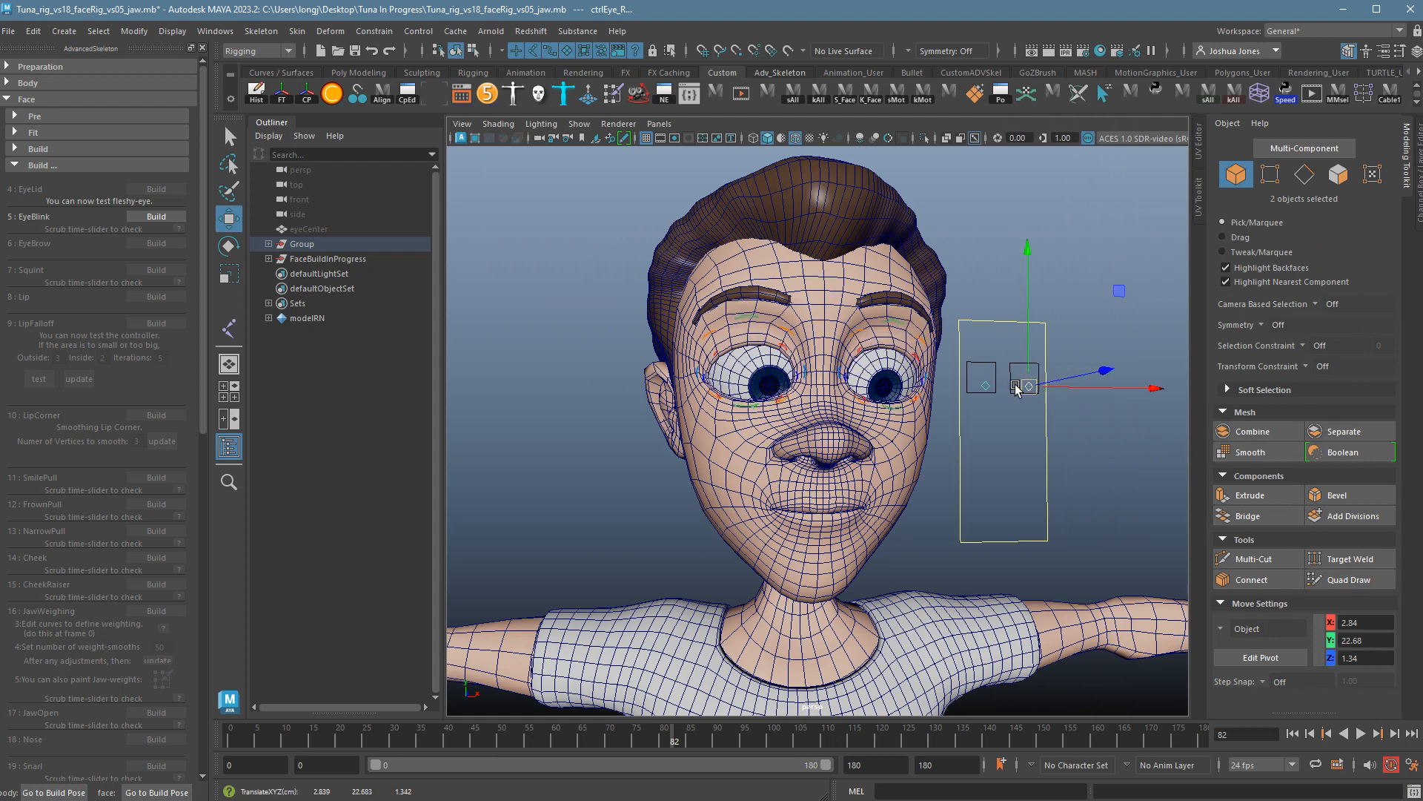
# Build the 5: EyeBlink step, zero both eye controls' Translate X/Y, and select the Blink attribute.
pyautogui.click(176, 221)
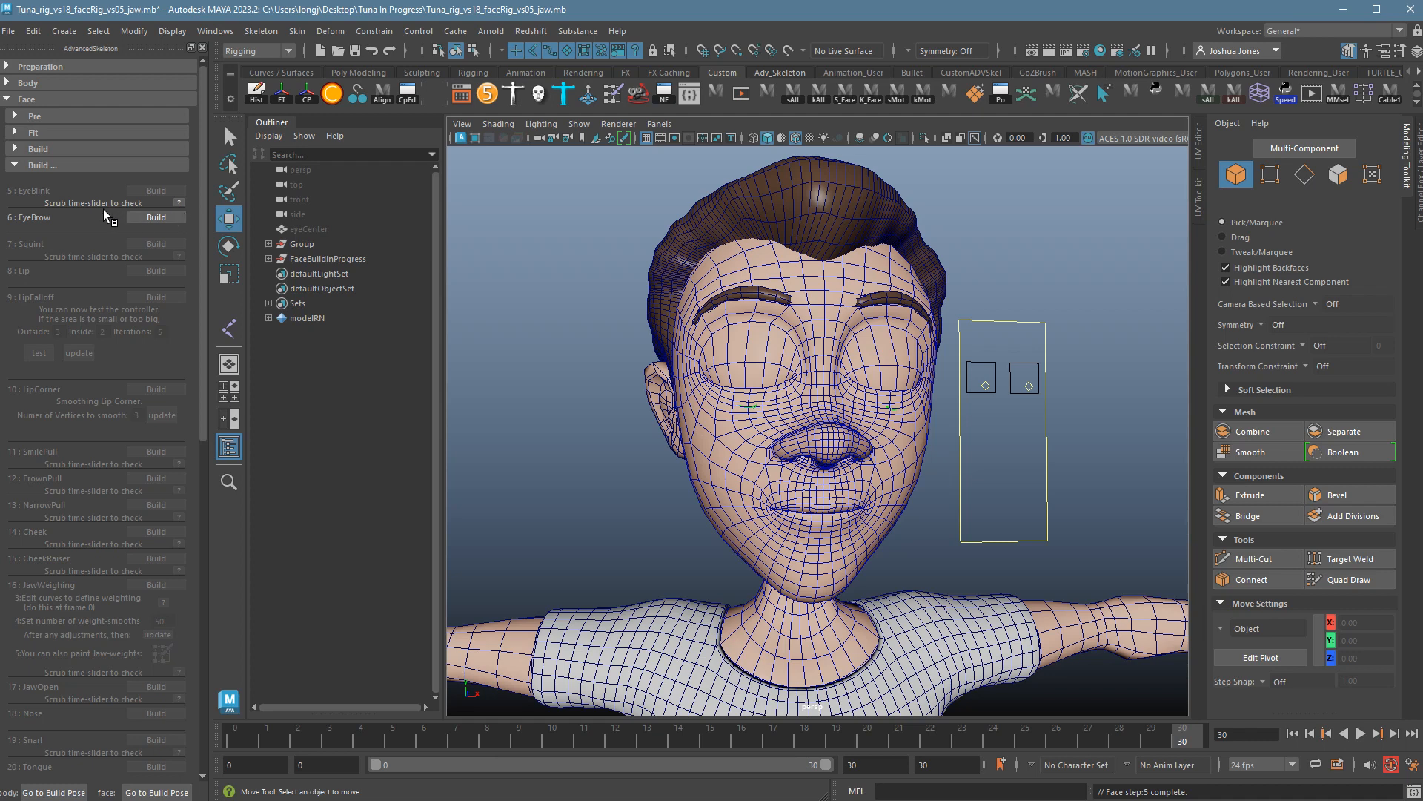
pyautogui.moveTo(981, 375)
pyautogui.mouseDown()
pyautogui.moveTo(1043, 410)
pyautogui.moveTo(1030, 387)
pyautogui.moveTo(961, 398)
pyautogui.moveTo(972, 363)
pyautogui.mouseUp()
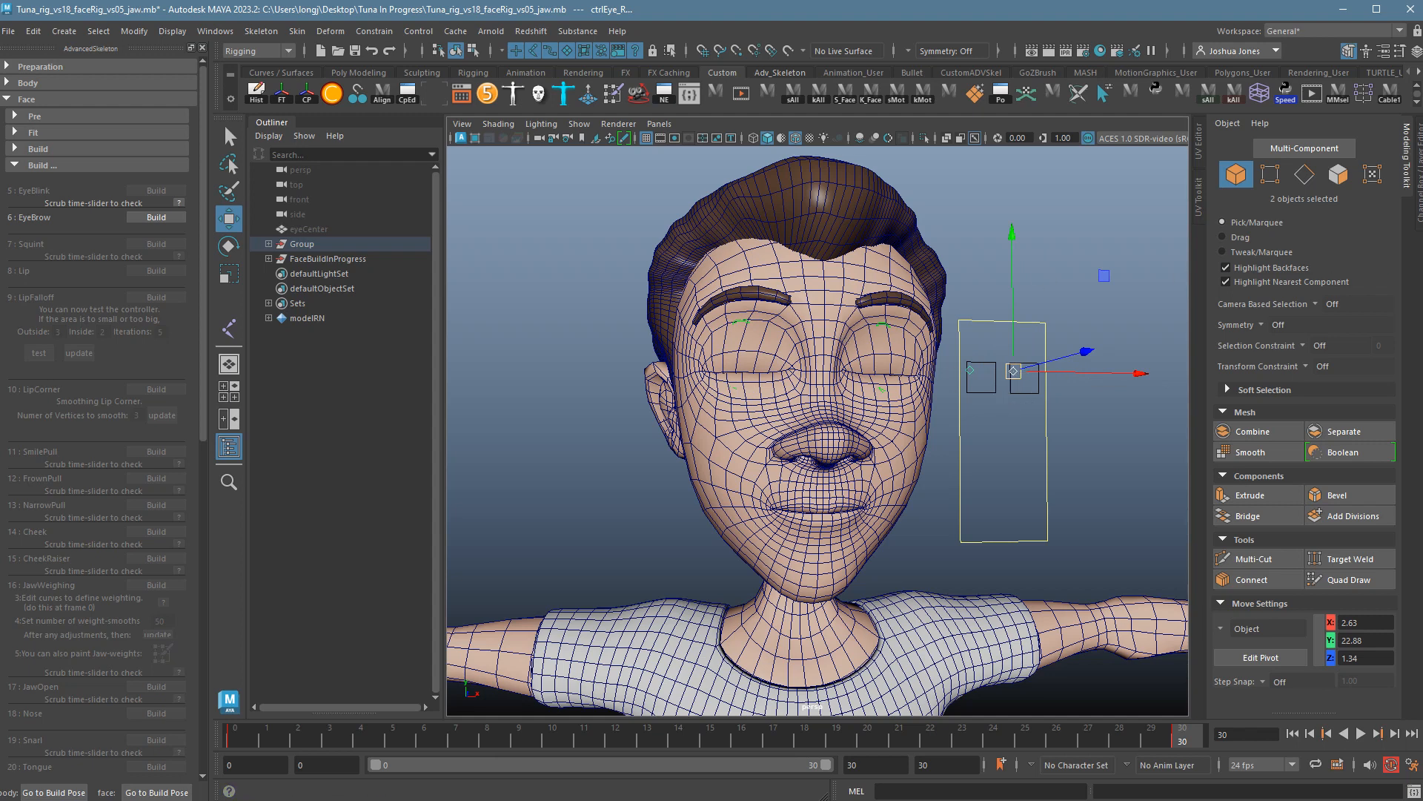
pyautogui.click(1419, 206)
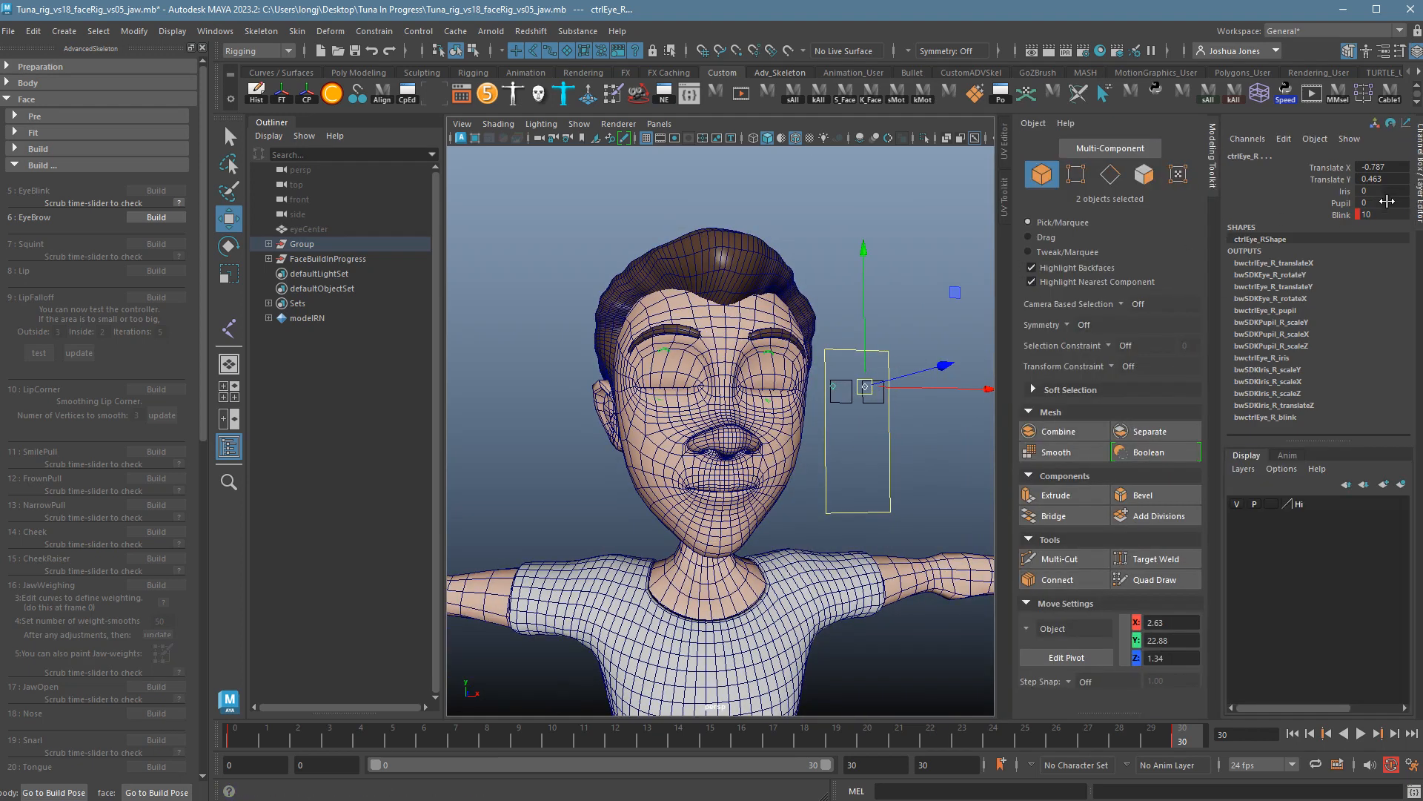
pyautogui.moveTo(1399, 167); pyautogui.dragTo(1404, 180)
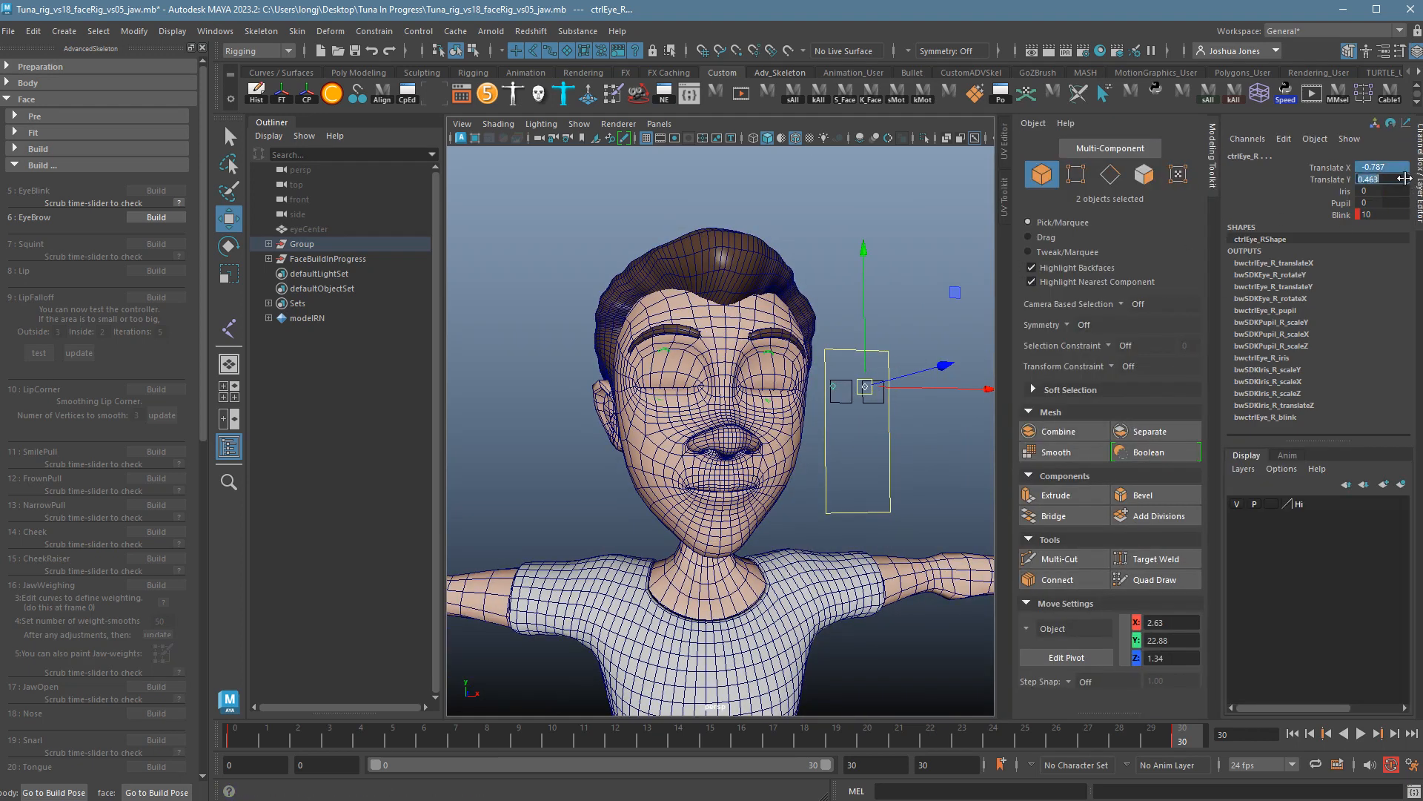
pyautogui.write('0')
pyautogui.press('Return')
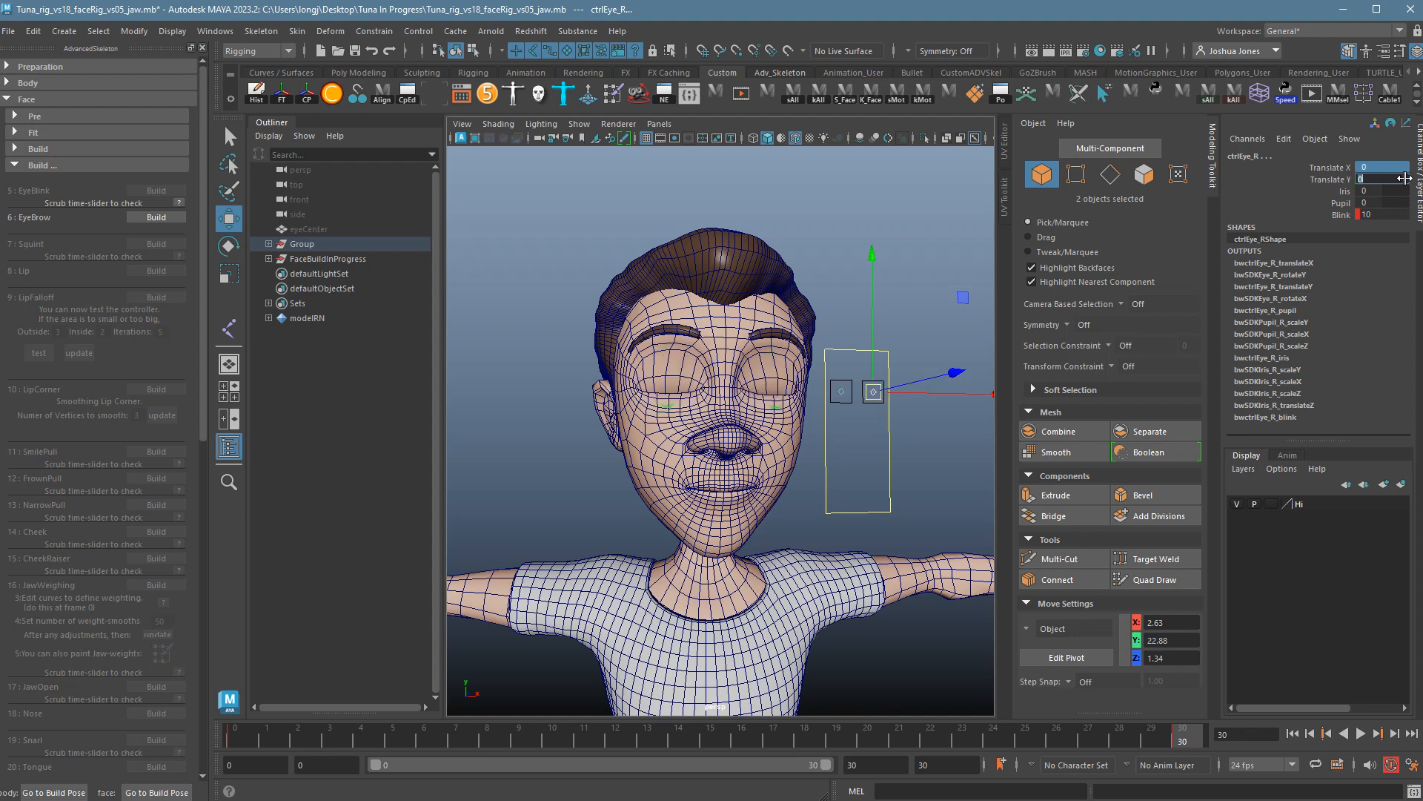
pyautogui.click(1341, 214)
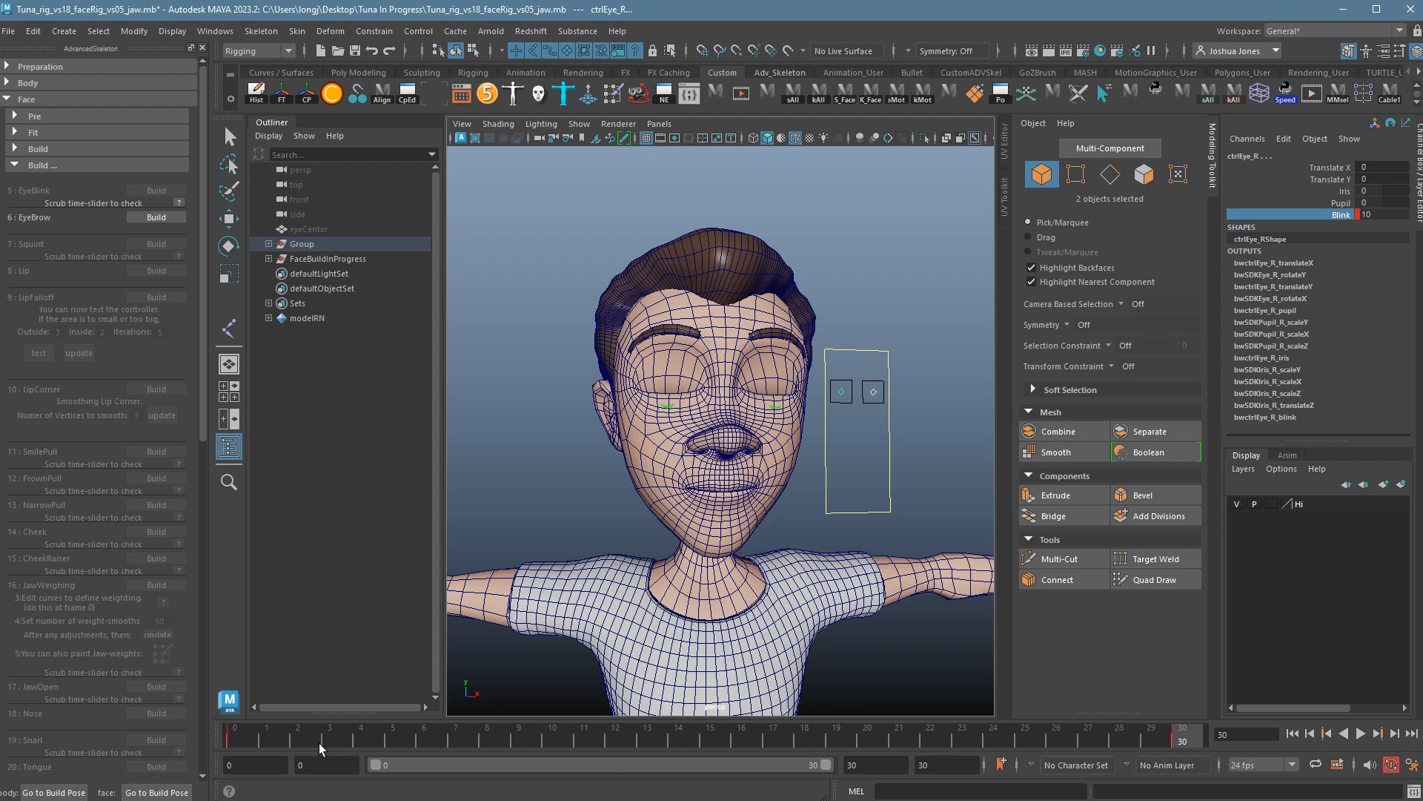
# Scrub and play frames 0–30 to check the blink, then stop back at frame 0.
pyautogui.moveTo(243, 742); pyautogui.dragTo(160, 708)
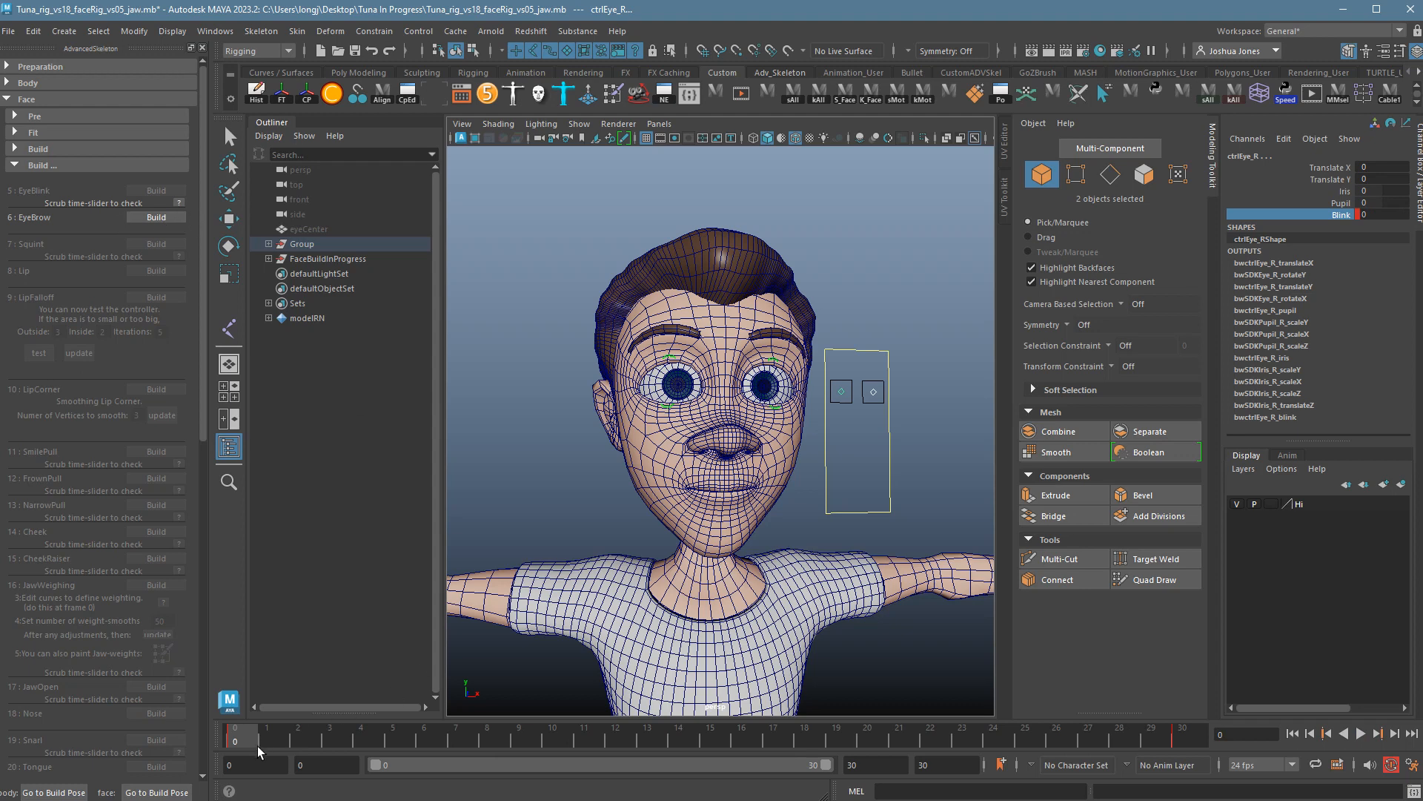
pyautogui.moveTo(257, 745); pyautogui.dragTo(199, 706)
pyautogui.keyDown('alt'); pyautogui.moveTo(638, 396); pyautogui.dragTo(892, 393, button='right'); pyautogui.keyUp('alt')
pyautogui.keyDown('alt'); pyautogui.moveTo(892, 393); pyautogui.dragTo(908, 474); pyautogui.keyUp('alt')
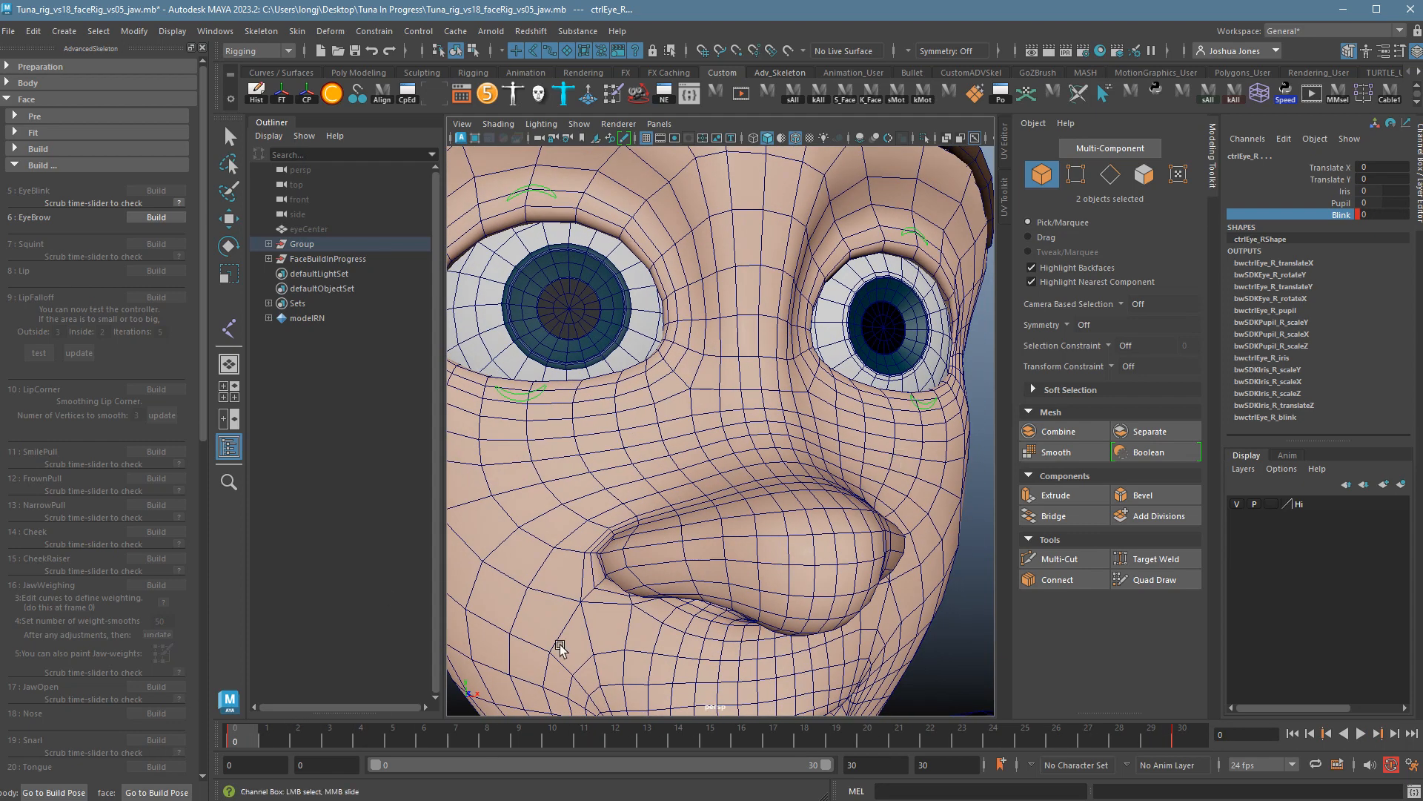
pyautogui.moveTo(268, 741); pyautogui.dragTo(927, 742)
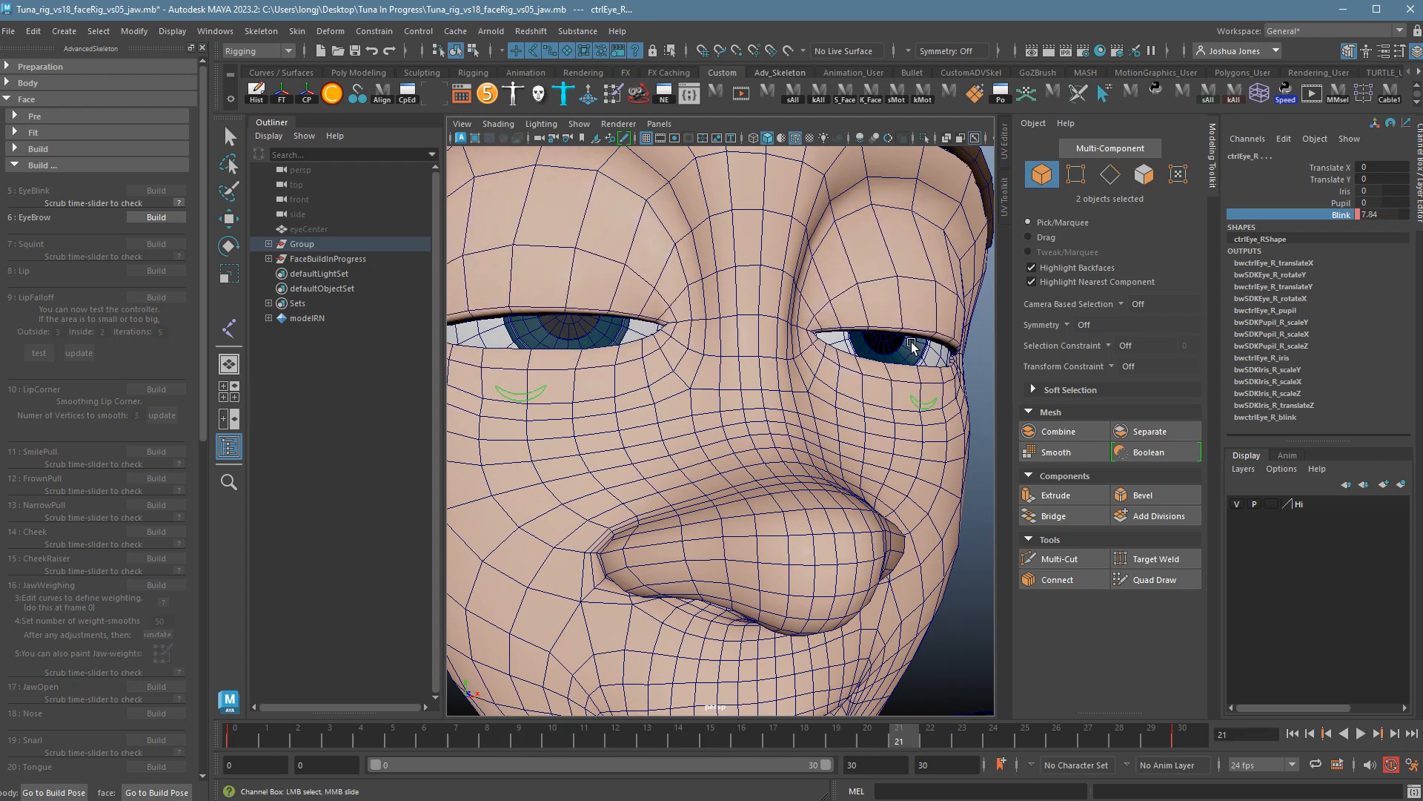
pyautogui.hotkey('alt', 'v')
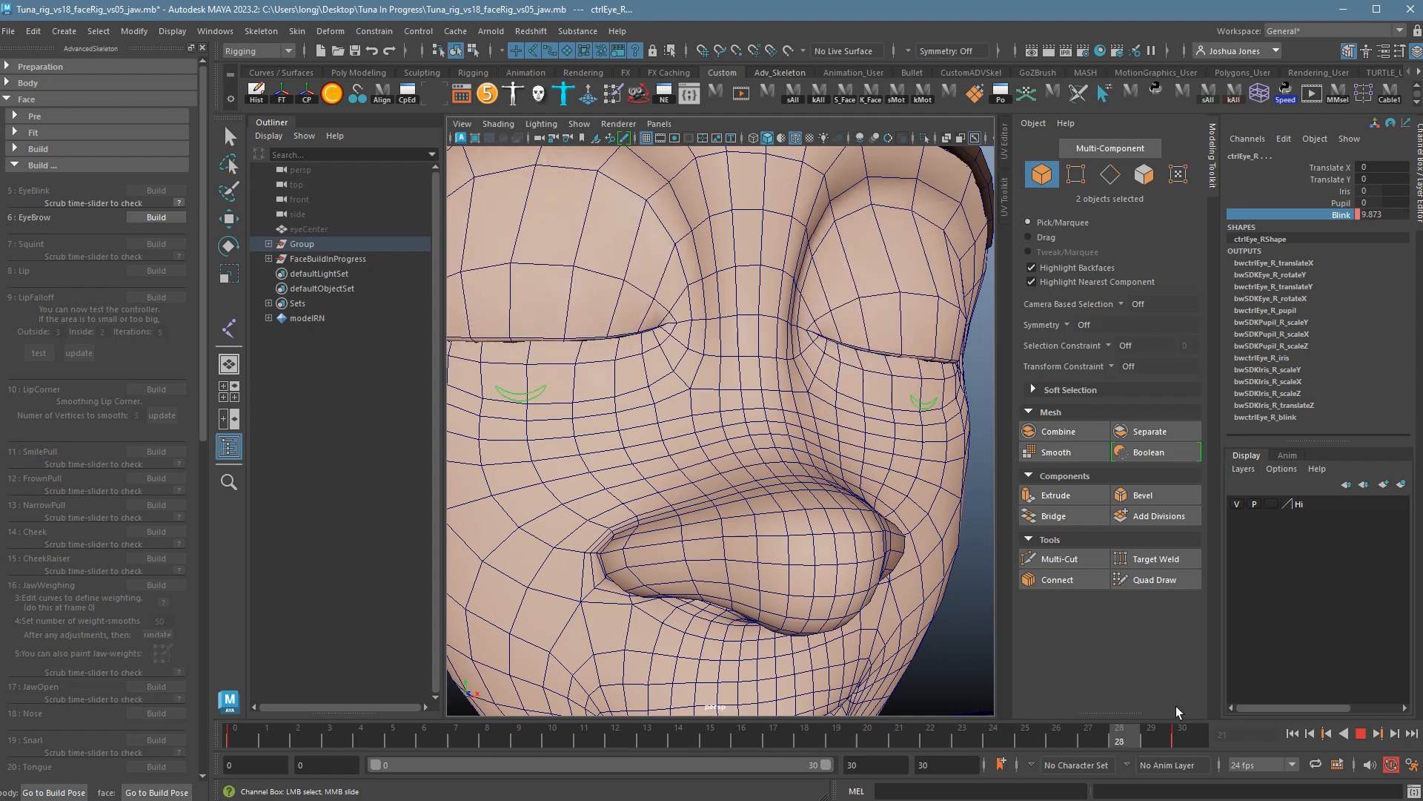
pyautogui.click(1292, 733)
pyautogui.scroll(-8, 755, 430)
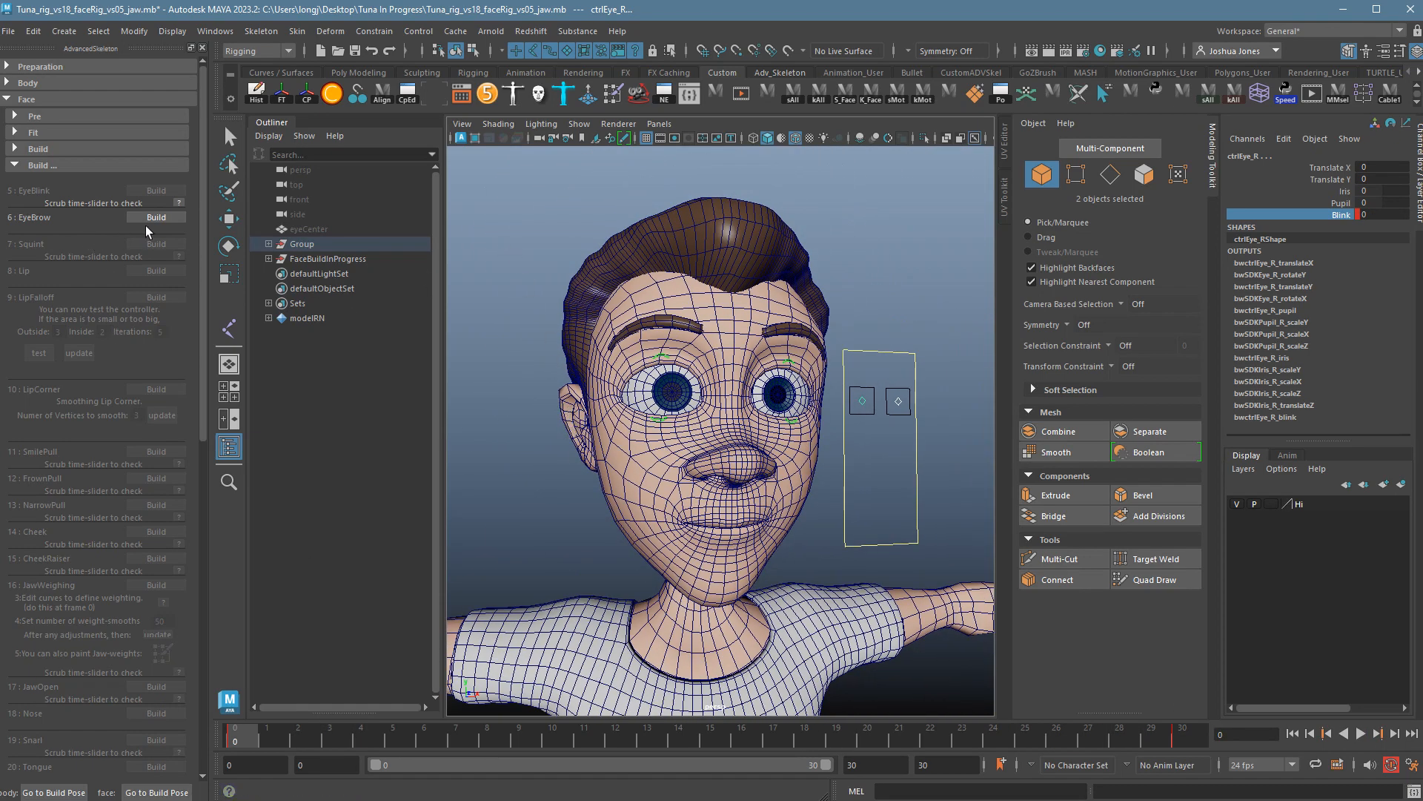
# Build the eyebrow step and test-raise the EyeBrowMid1_R control, then undo.
pyautogui.click(158, 224)
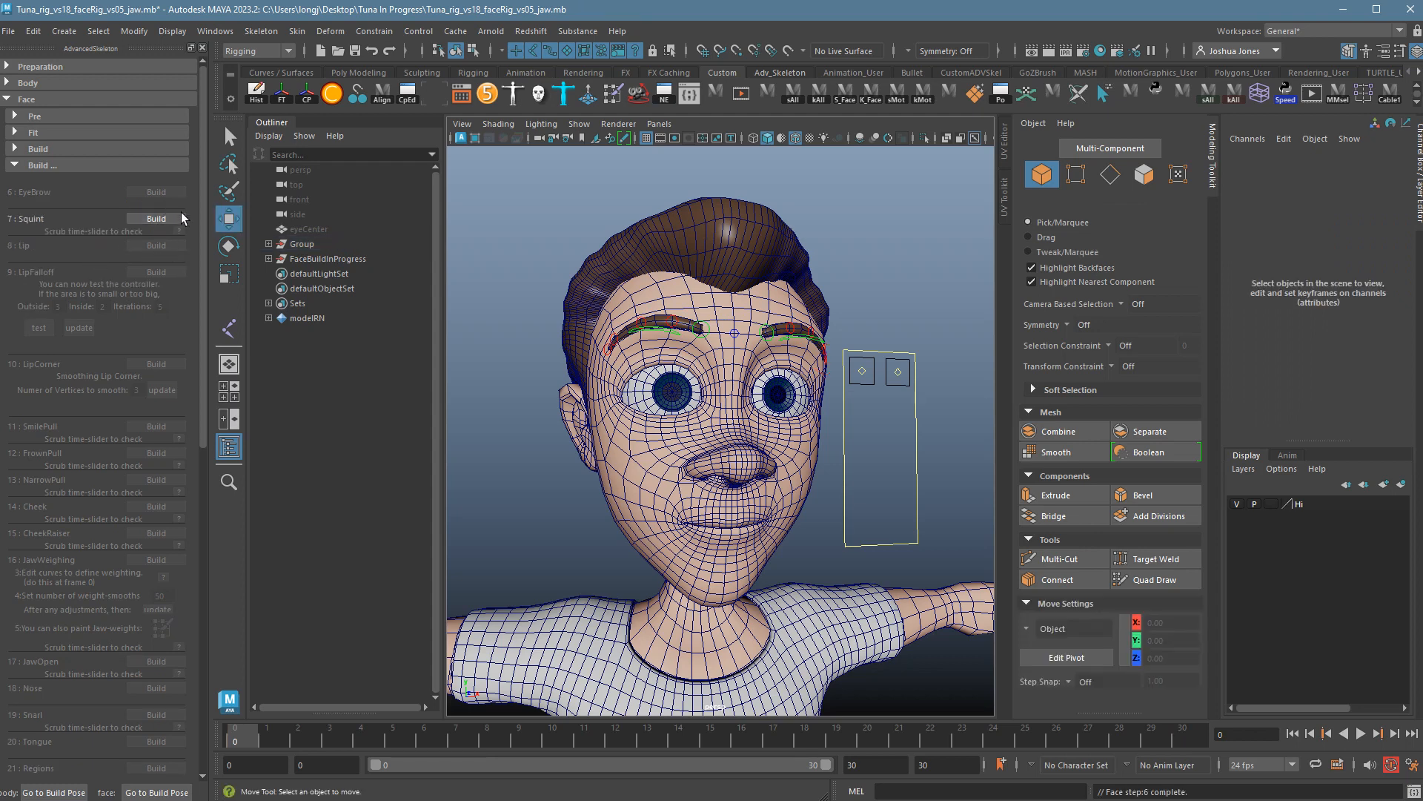
pyautogui.keyDown('alt'); pyautogui.moveTo(612, 438); pyautogui.dragTo(713, 438, button='right'); pyautogui.keyUp('alt')
pyautogui.keyDown('alt'); pyautogui.moveTo(713, 437); pyautogui.dragTo(750, 555, button='middle'); pyautogui.keyUp('alt')
pyautogui.keyDown('alt'); pyautogui.moveTo(750, 555); pyautogui.dragTo(797, 487, button='right'); pyautogui.keyUp('alt')
pyautogui.click(690, 360)
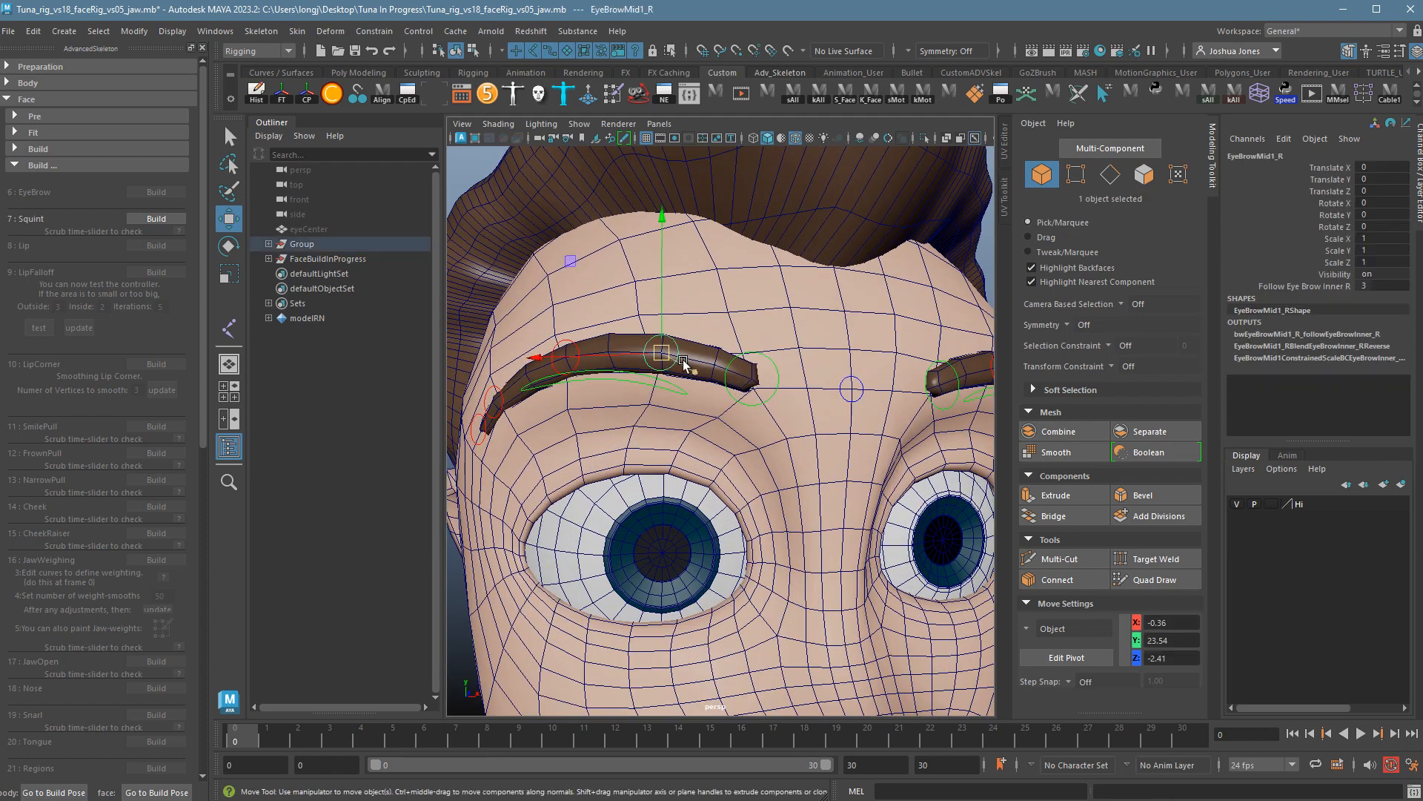
pyautogui.moveTo(683, 362); pyautogui.dragTo(691, 333)
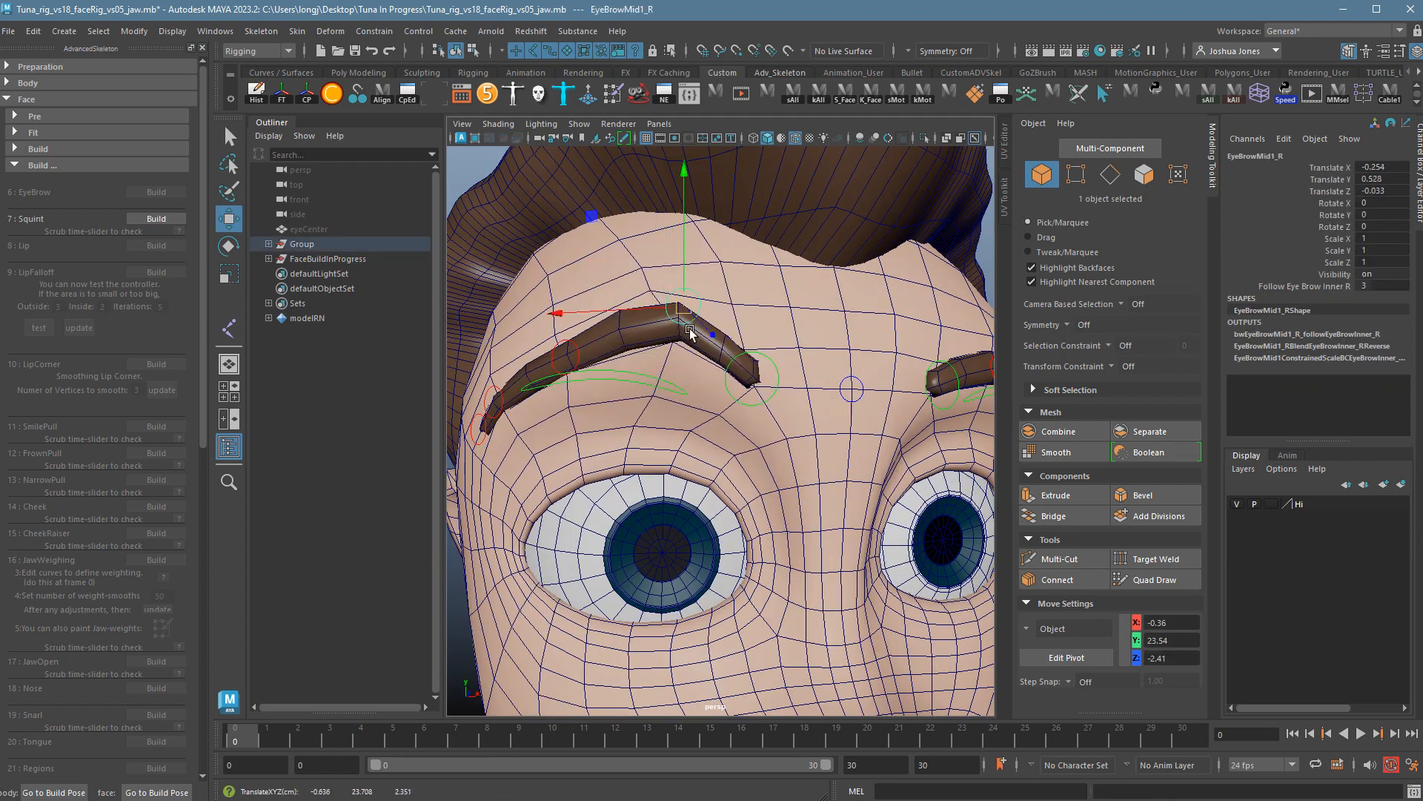
pyautogui.hotkey('ctrl', 'z')
# Test the right brow region and inner brow controls, undoing each move.
pyautogui.click(615, 379)
pyautogui.moveTo(613, 410); pyautogui.dragTo(625, 368)
pyautogui.hotkey('ctrl', 'z')
pyautogui.click(781, 398)
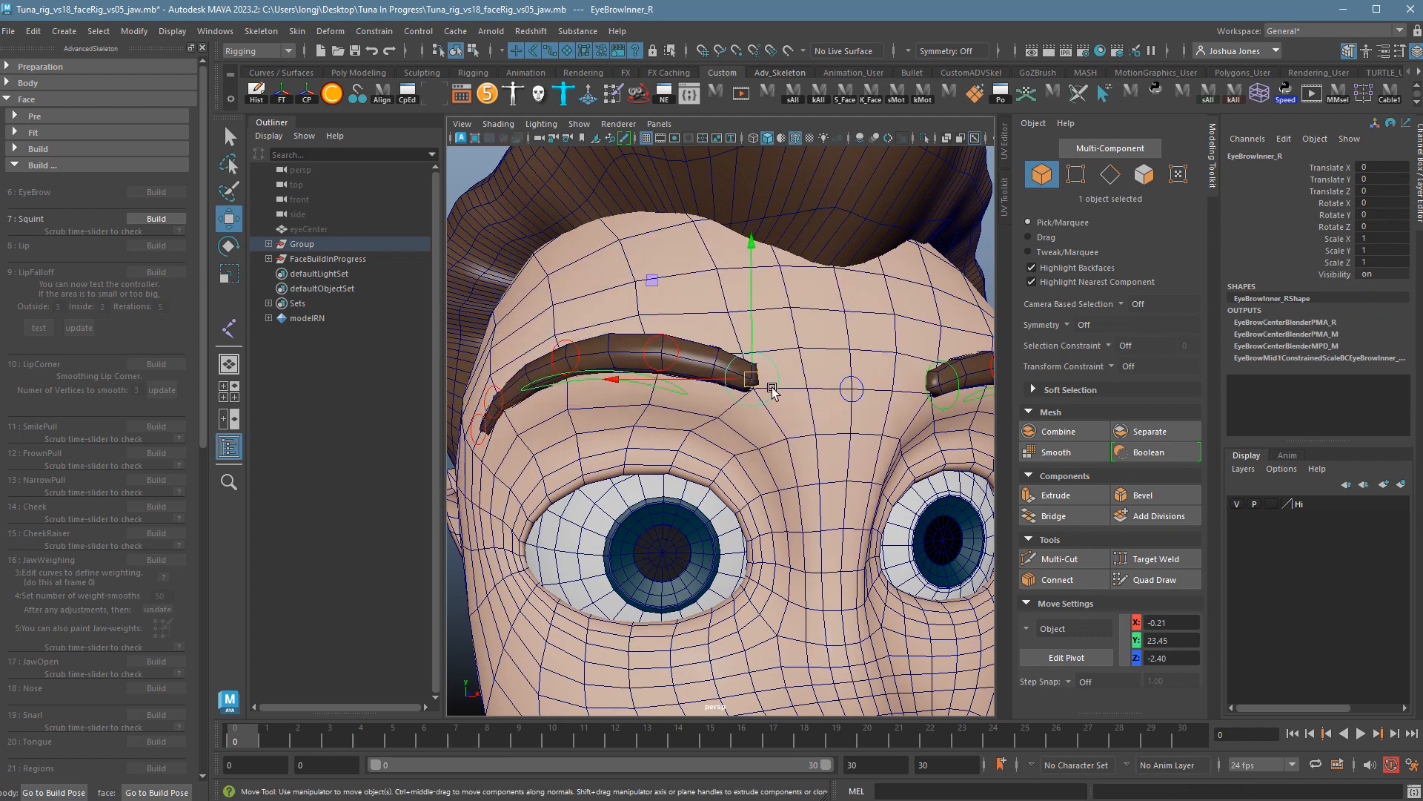
pyautogui.moveTo(772, 391); pyautogui.dragTo(784, 438, button='middle')
pyautogui.hotkey('ctrl', 'z')
# Build the 7: Squint step, play the animation, and return to frame 0.
pyautogui.keyDown('alt'); pyautogui.moveTo(915, 509); pyautogui.dragTo(707, 487, button='right'); pyautogui.keyUp('alt')
pyautogui.keyDown('alt'); pyautogui.moveTo(706, 486); pyautogui.dragTo(710, 414, button='middle'); pyautogui.keyUp('alt')
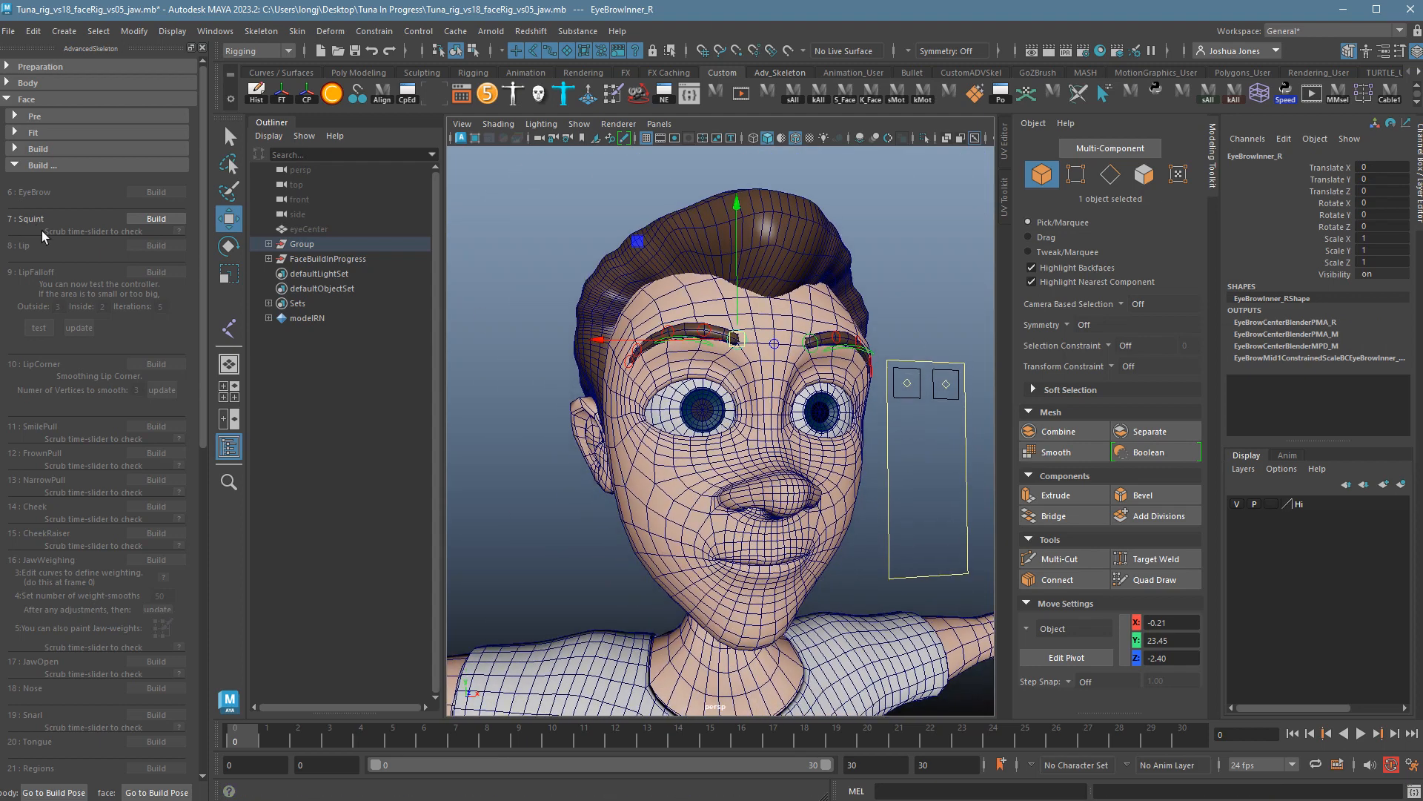
pyautogui.click(153, 224)
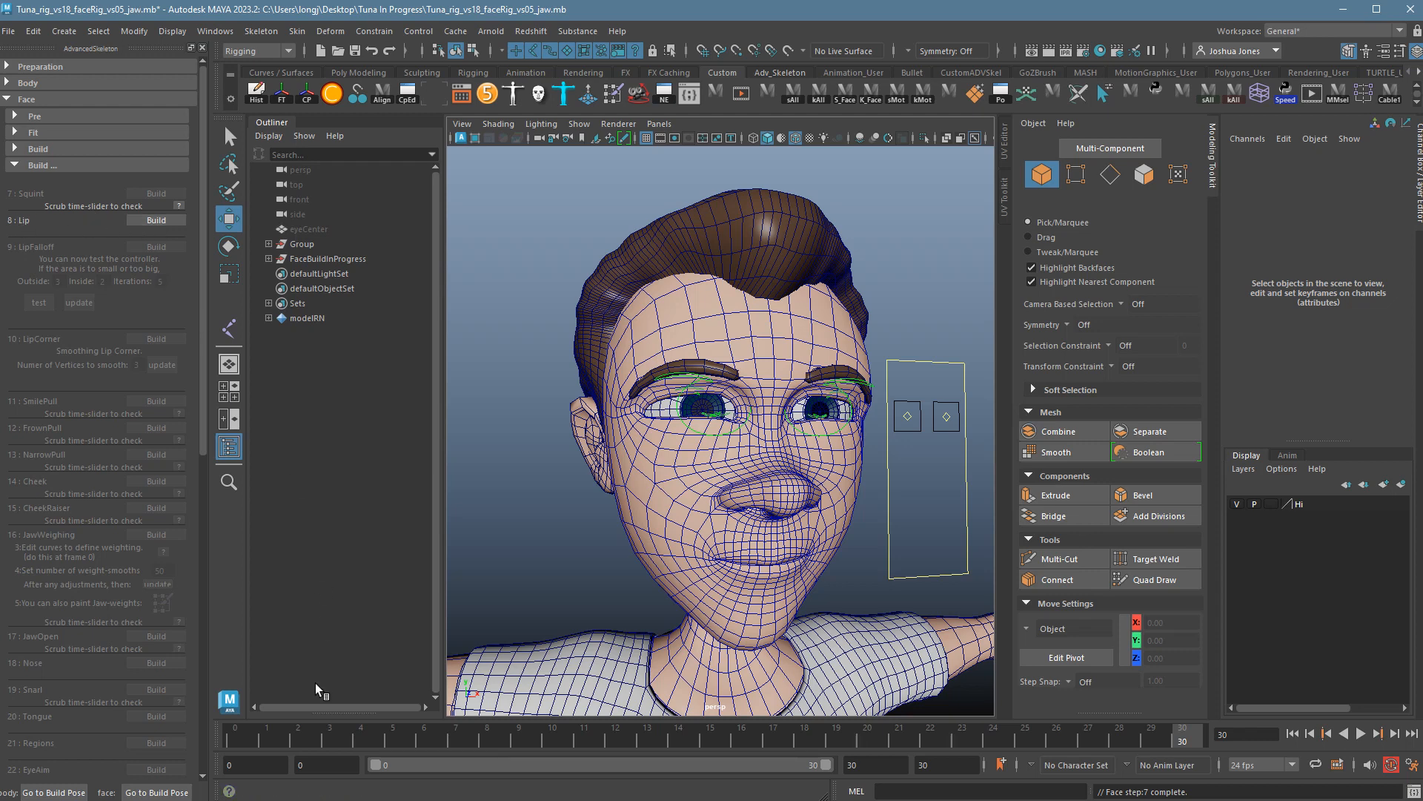
pyautogui.hotkey('alt', 'v')
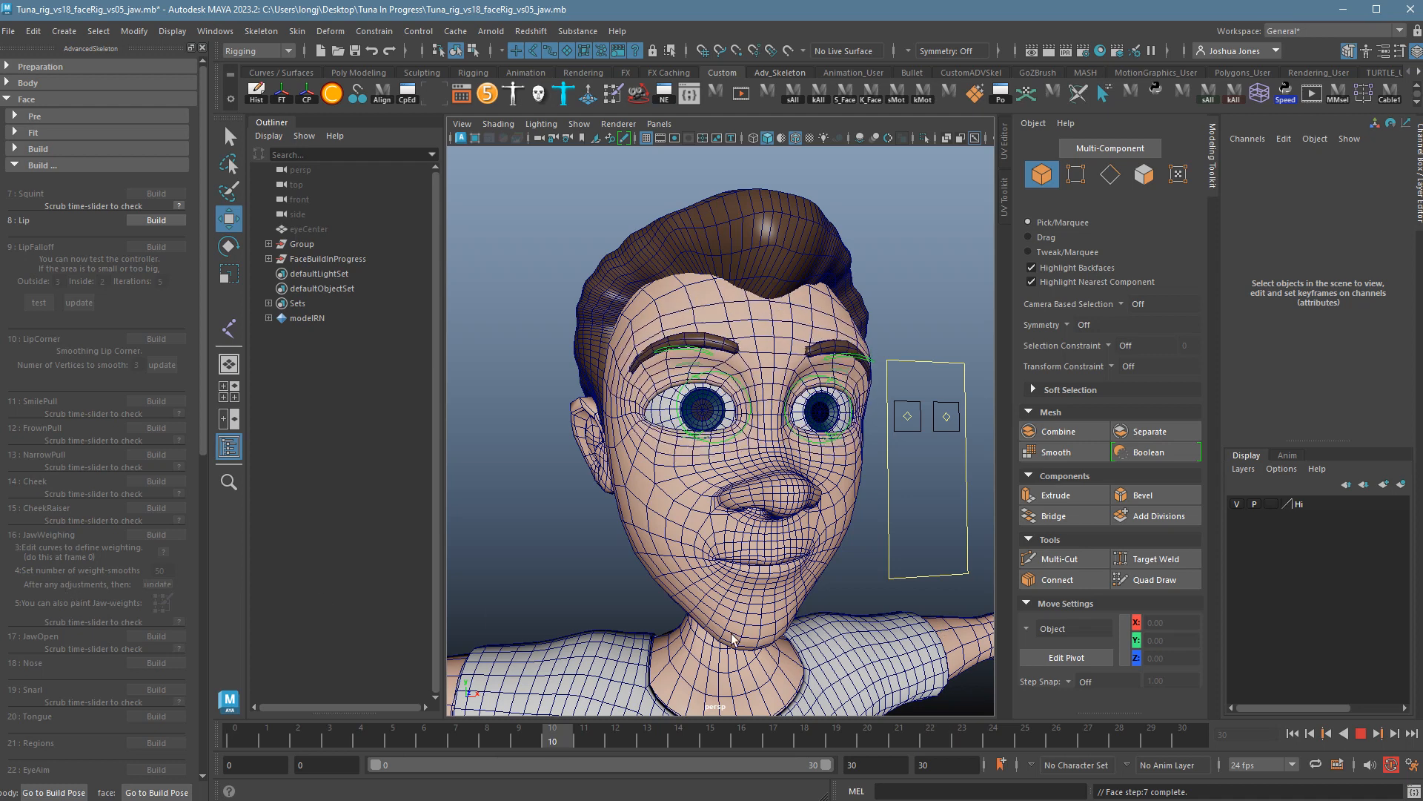
pyautogui.moveTo(1169, 670); pyautogui.dragTo(22, 624)
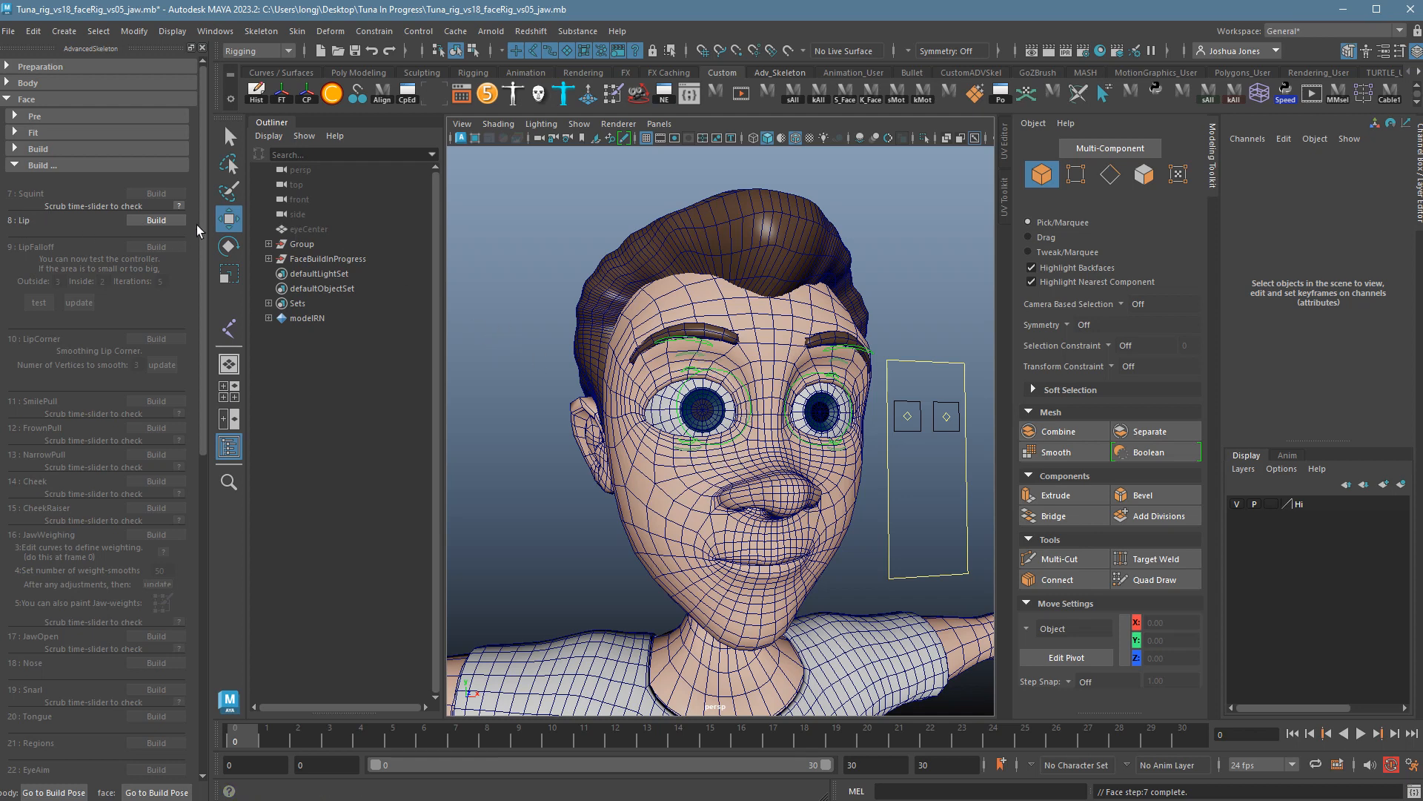
# Build the Lip and LipFalloff steps and play the mouth animation.
pyautogui.click(154, 225)
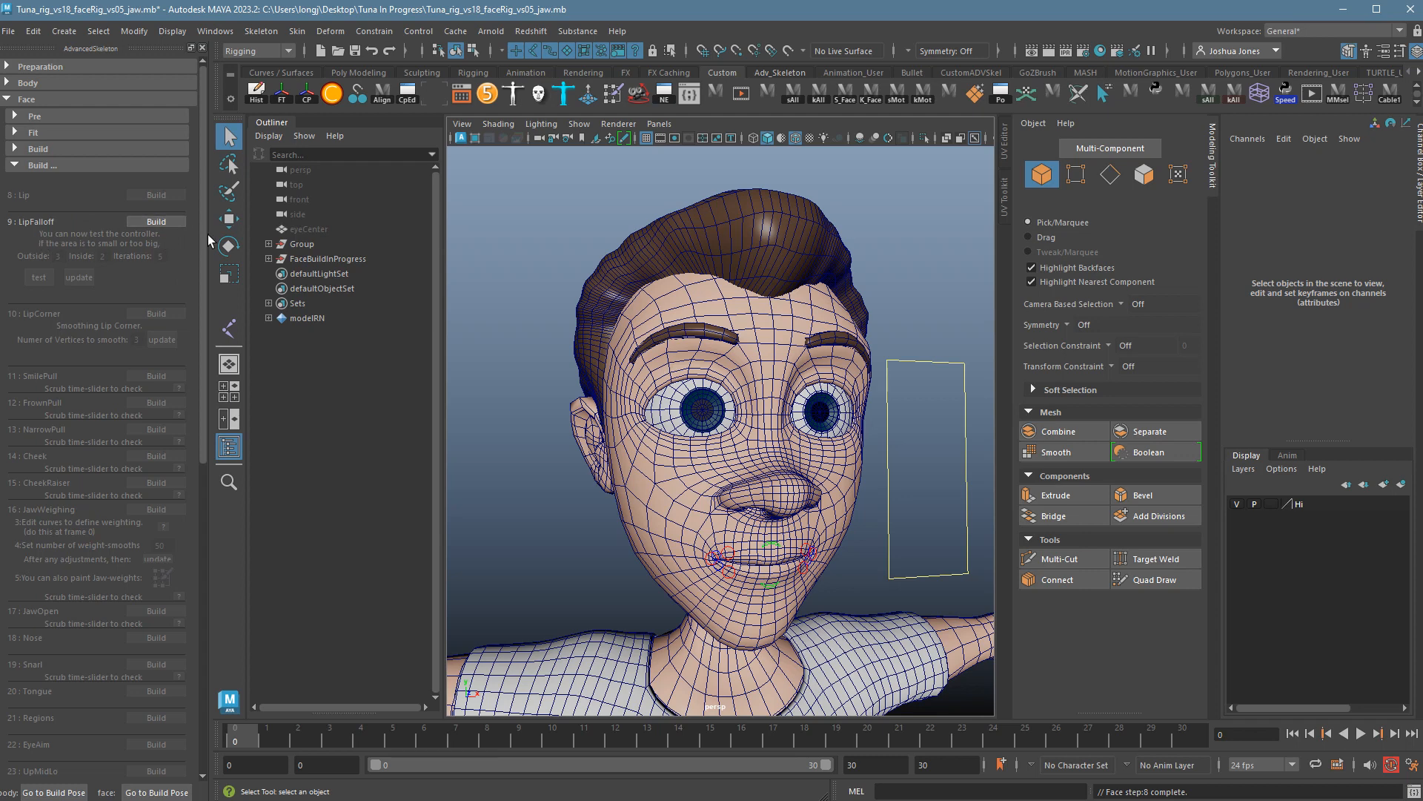
pyautogui.click(170, 223)
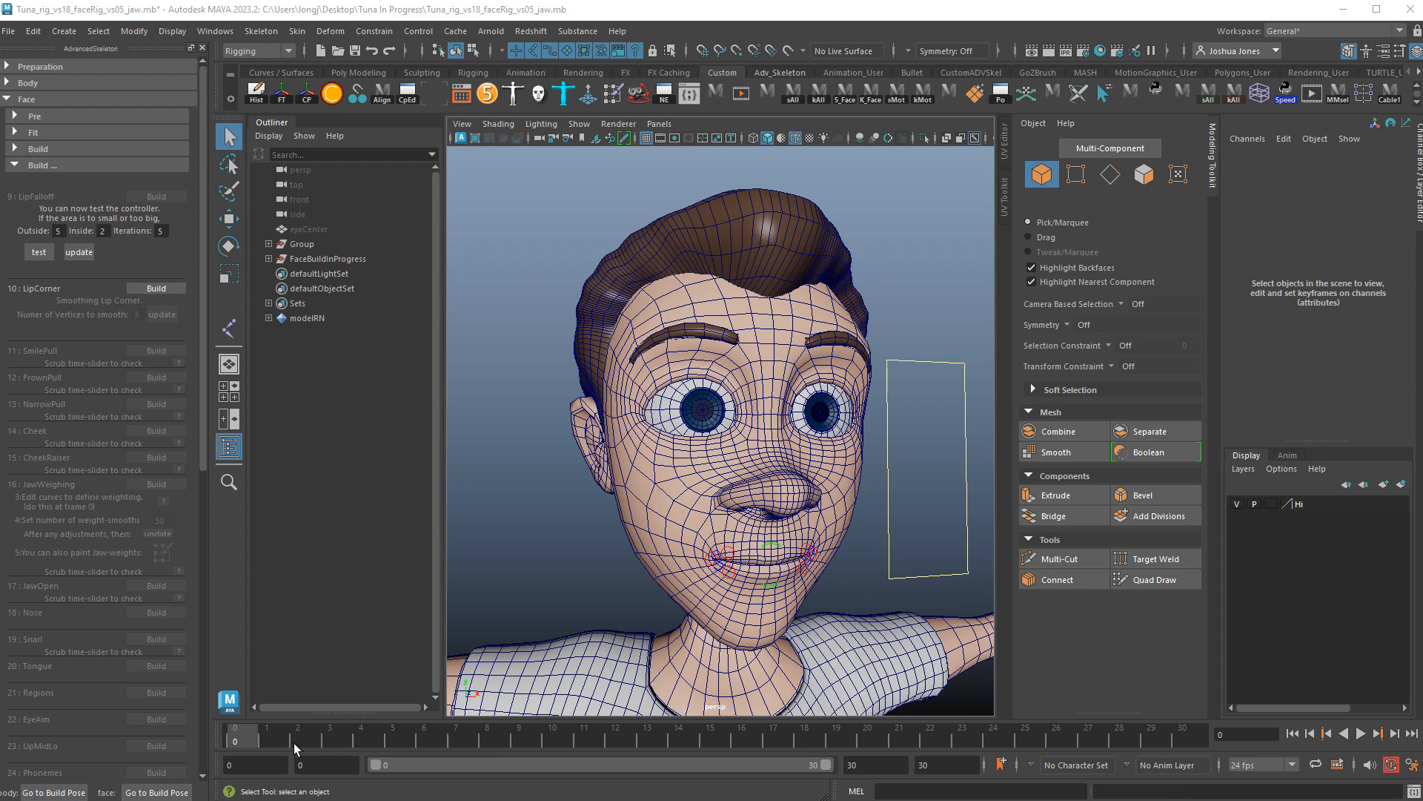
pyautogui.hotkey('alt', 'v')
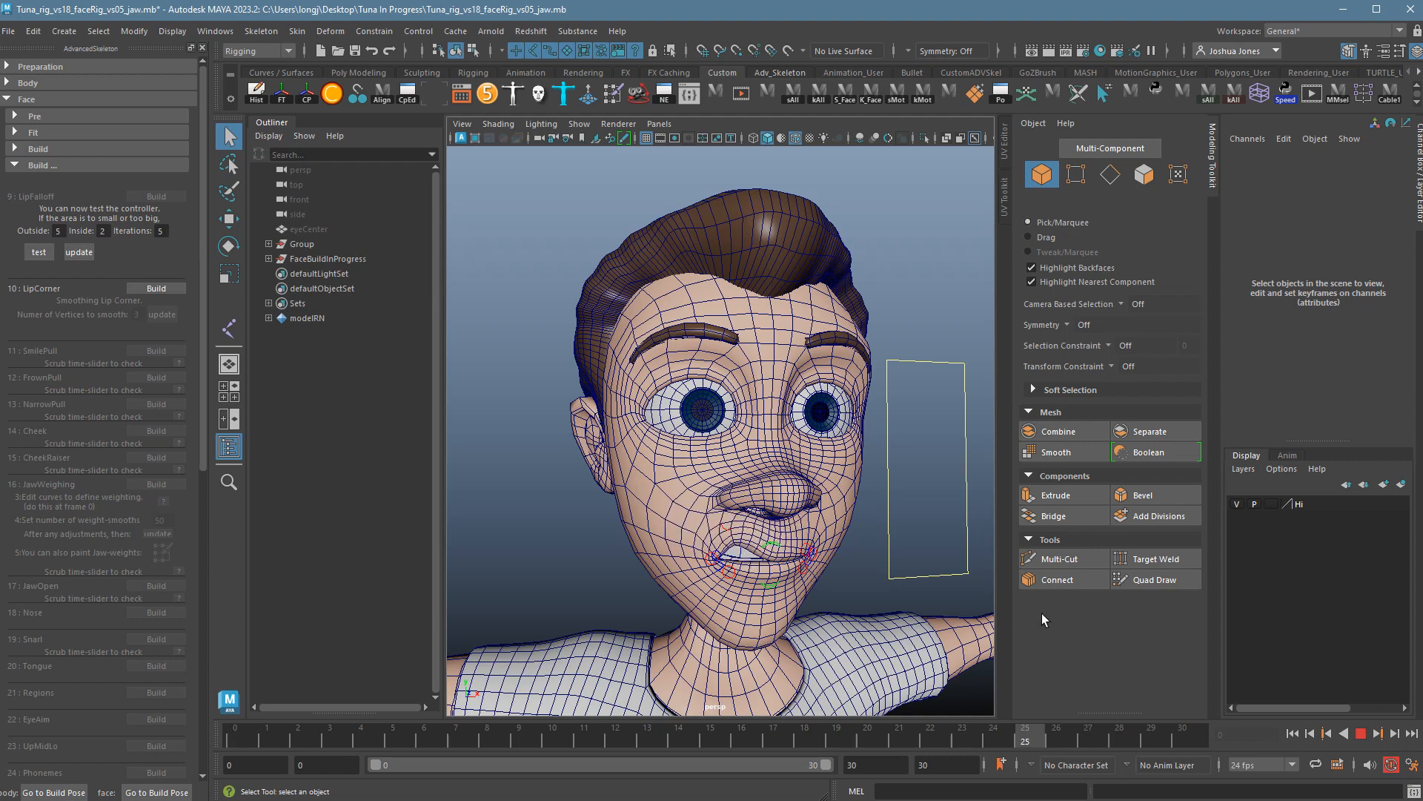
pyautogui.hotkey('alt', 'v')
pyautogui.scroll(5, 749, 538)
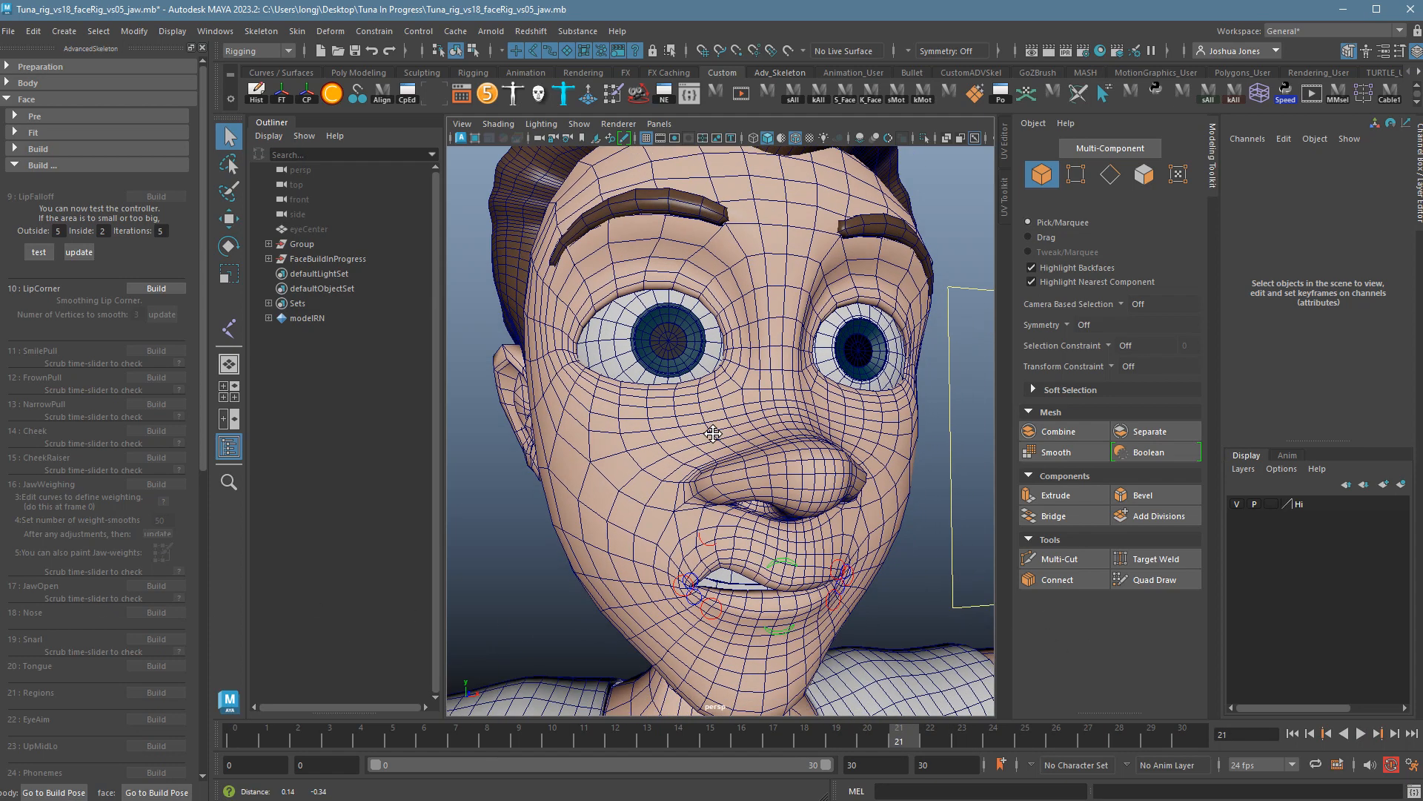
# Scrub to frames 20, 22 and 26 to inspect the mouth, then return to frame 0.
pyautogui.moveTo(236, 745); pyautogui.dragTo(1025, 734)
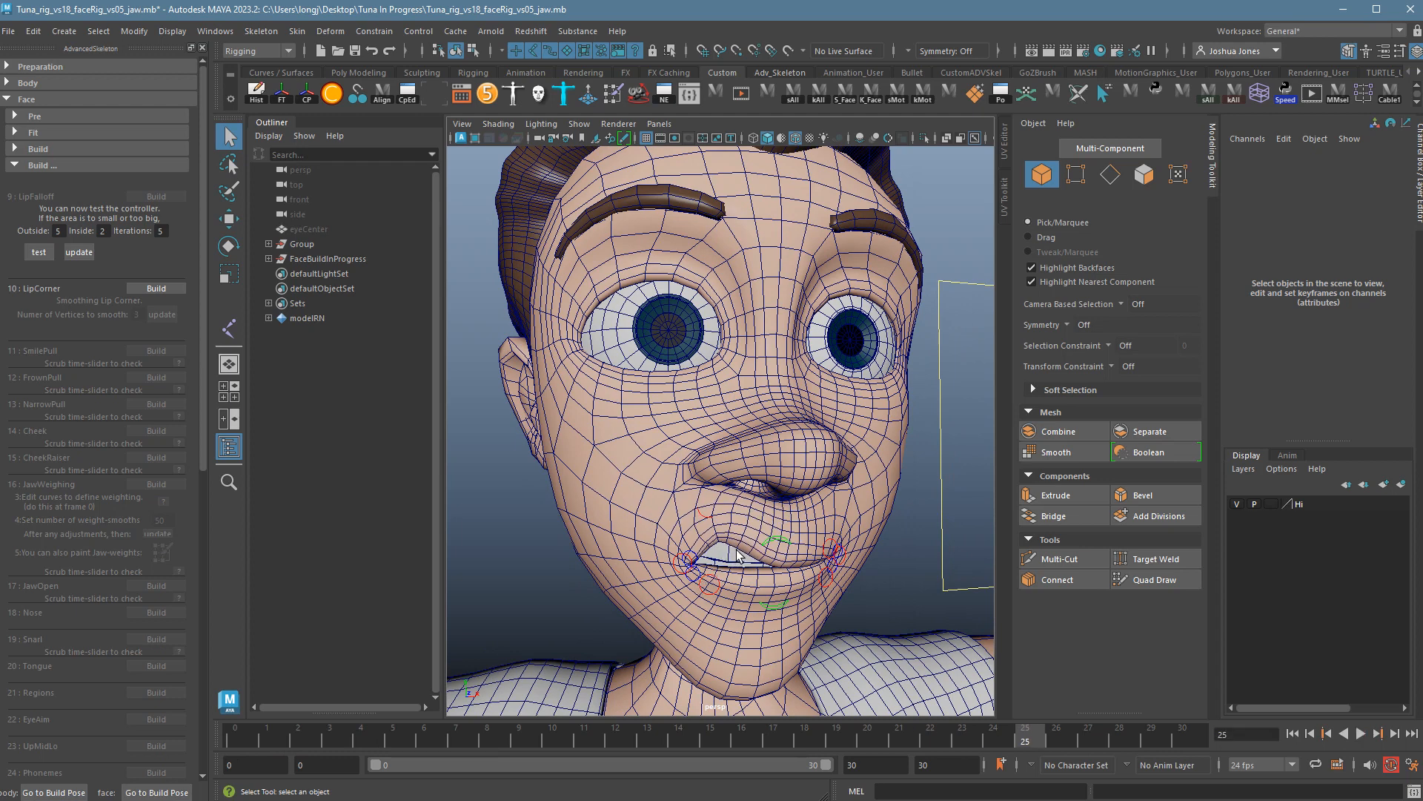
pyautogui.moveTo(281, 743); pyautogui.dragTo(865, 738)
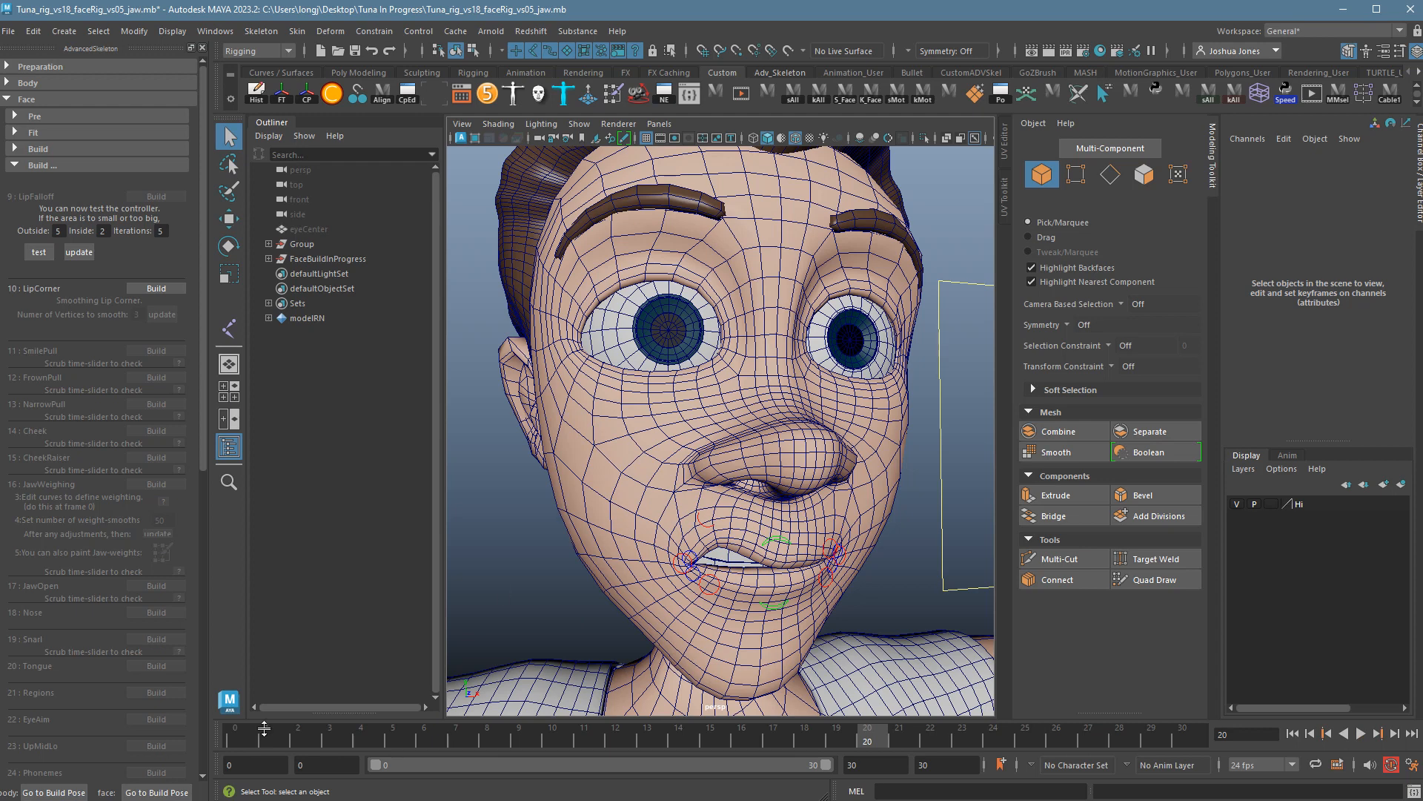
pyautogui.moveTo(265, 734)
pyautogui.mouseDown()
pyautogui.moveTo(243, 750)
pyautogui.moveTo(988, 740)
pyautogui.moveTo(278, 723)
pyautogui.moveTo(929, 727)
pyautogui.mouseUp()
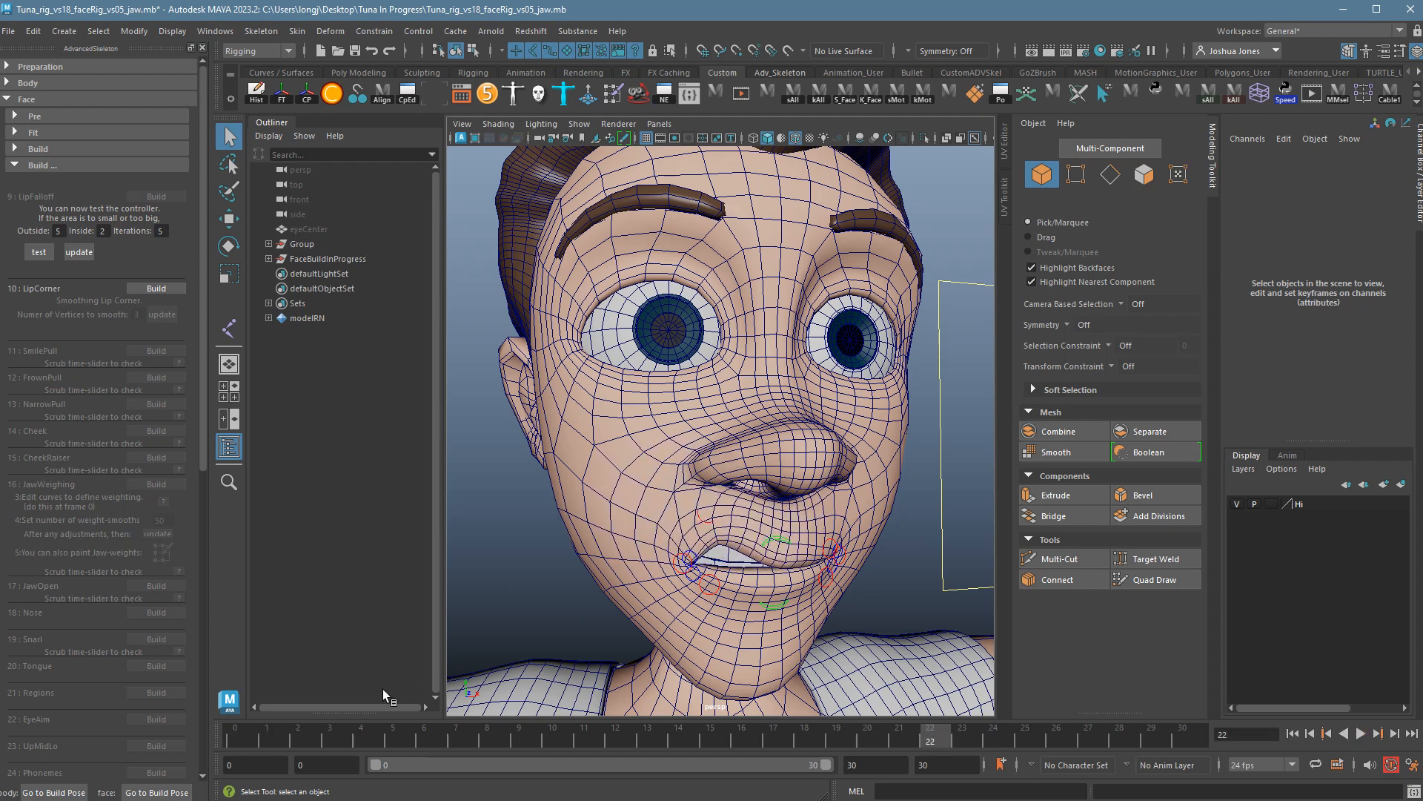
pyautogui.moveTo(304, 740); pyautogui.dragTo(1057, 740)
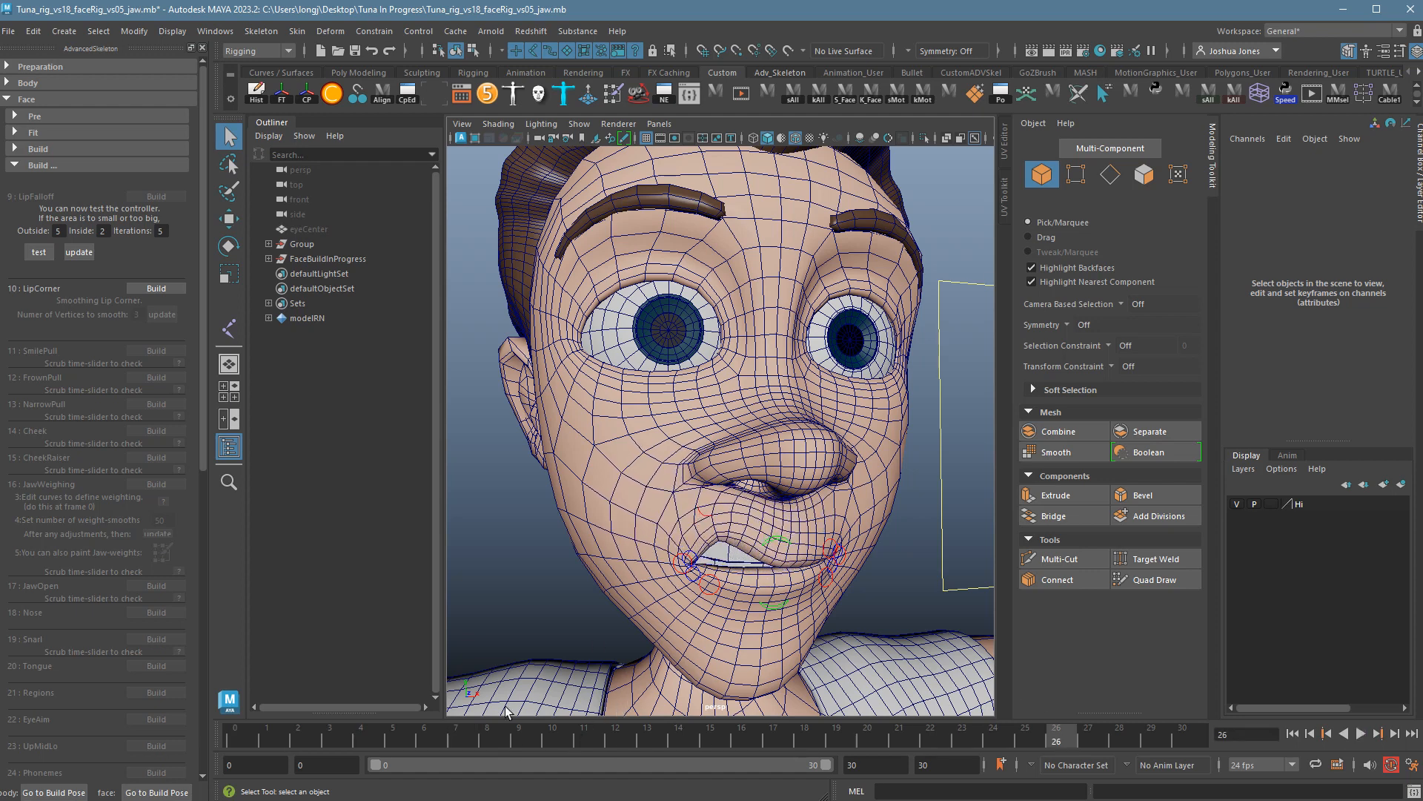
pyautogui.moveTo(458, 737); pyautogui.dragTo(132, 737)
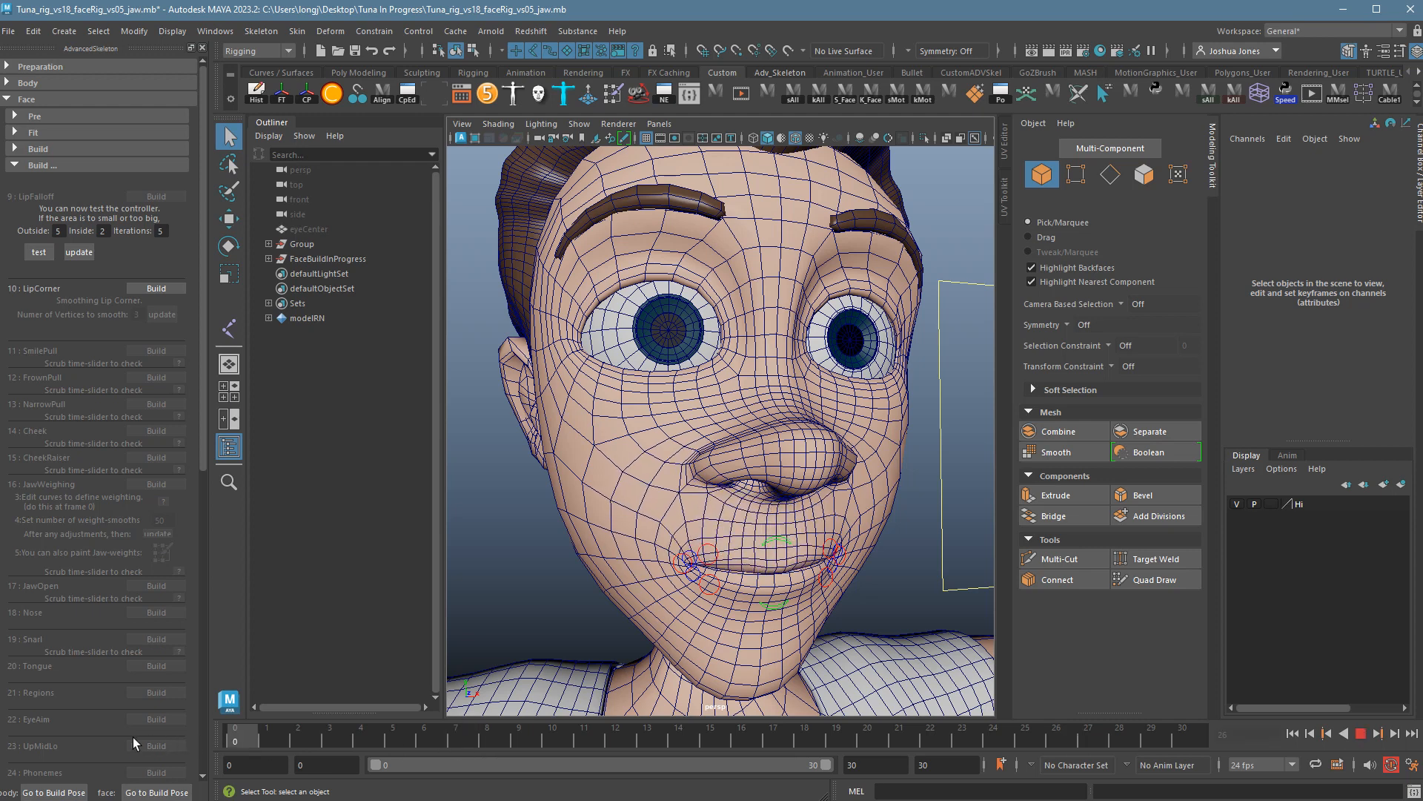
# Set the LipFalloff Outside value to 4.
pyautogui.doubleClick(61, 233)
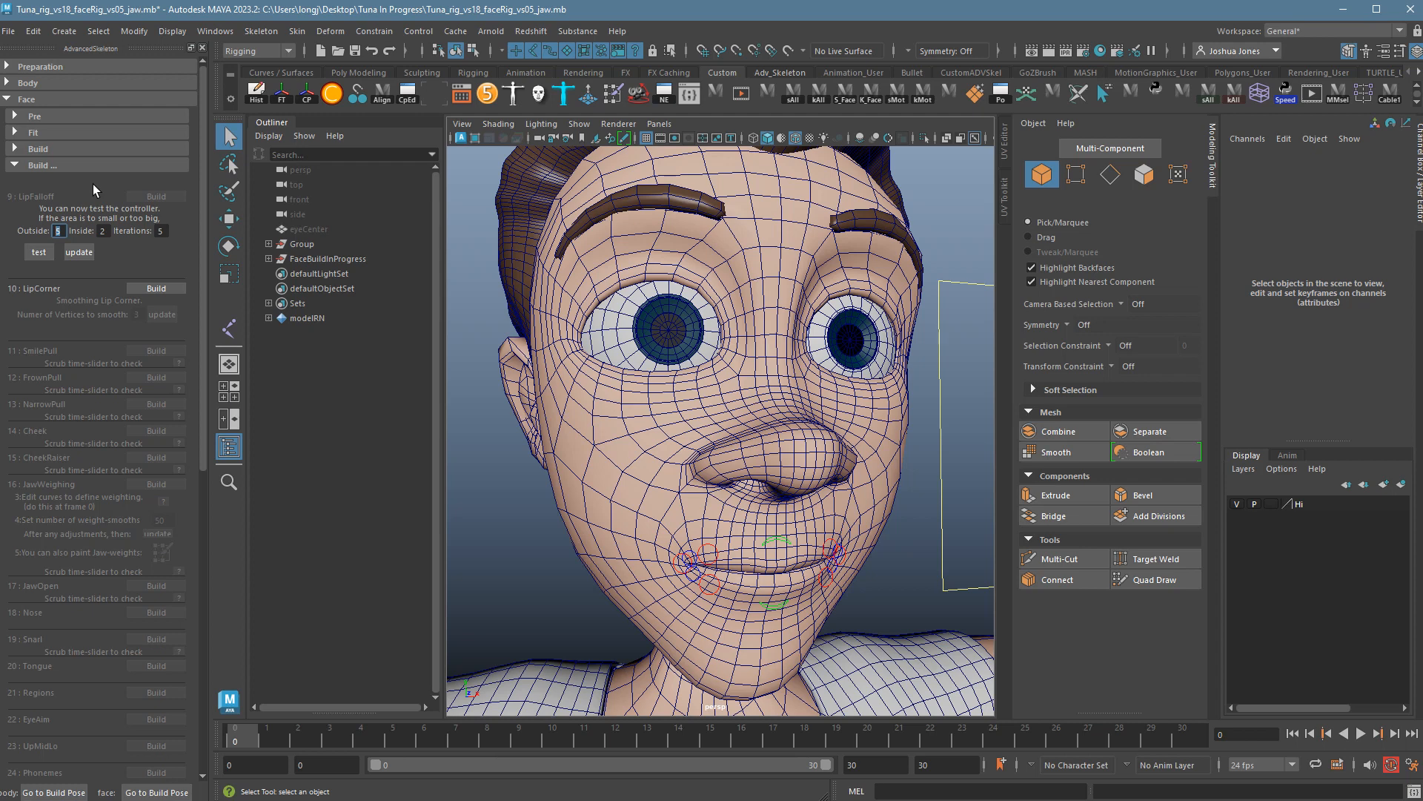
pyautogui.write('4')
pyautogui.press('Tab')
# Apply and test the lip falloff update, scrubbing the mouth and stopping at frame 0.
pyautogui.click(90, 258)
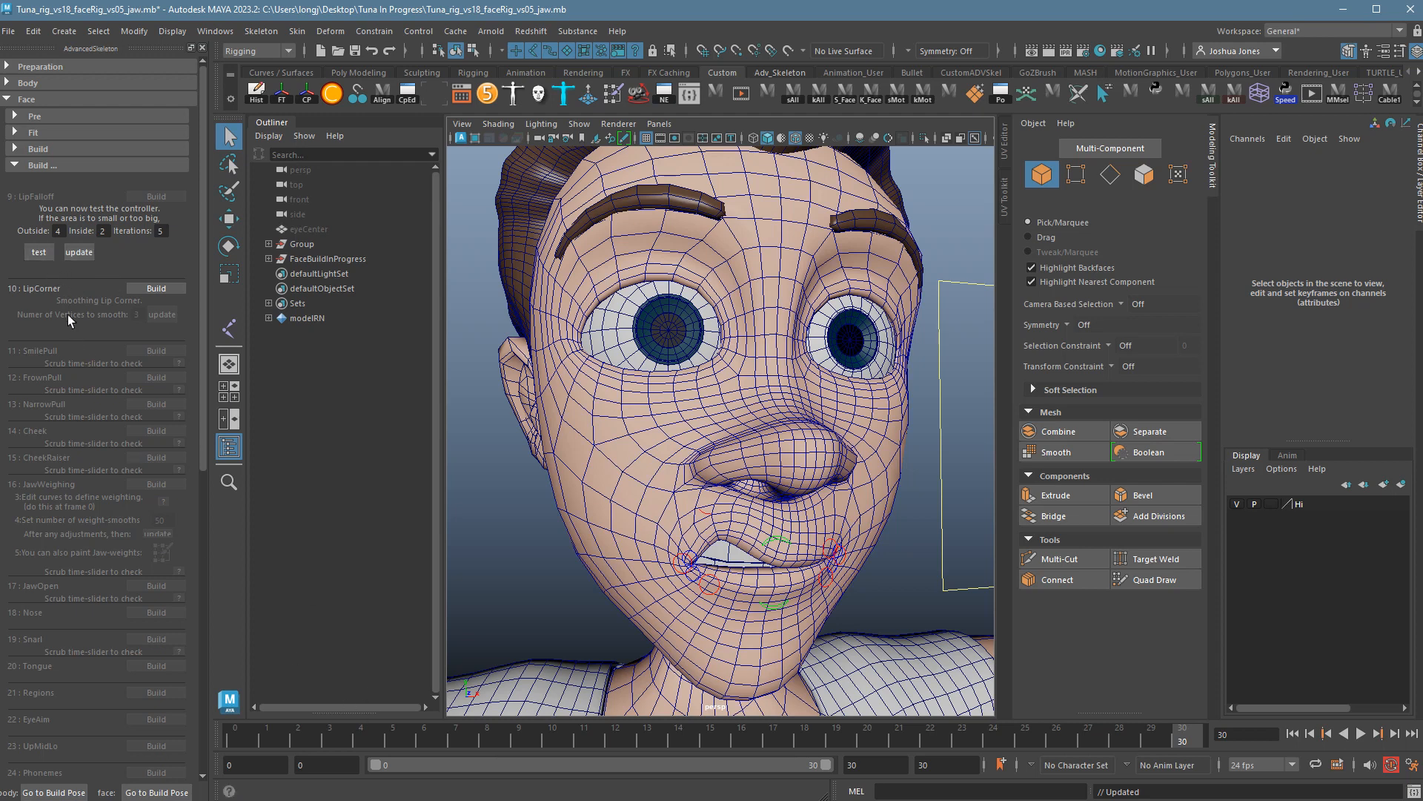
pyautogui.click(45, 255)
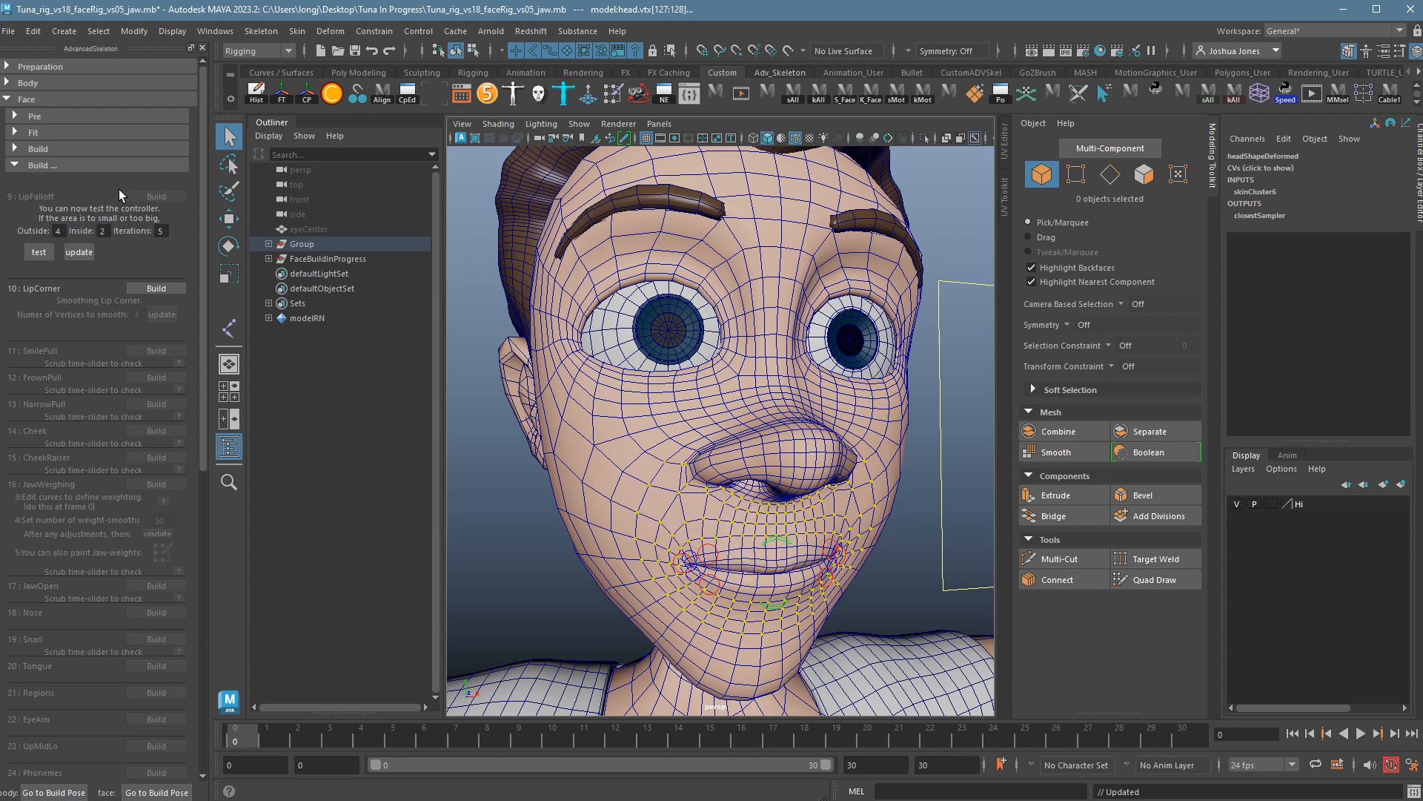
pyautogui.click(61, 233)
pyautogui.click(50, 258)
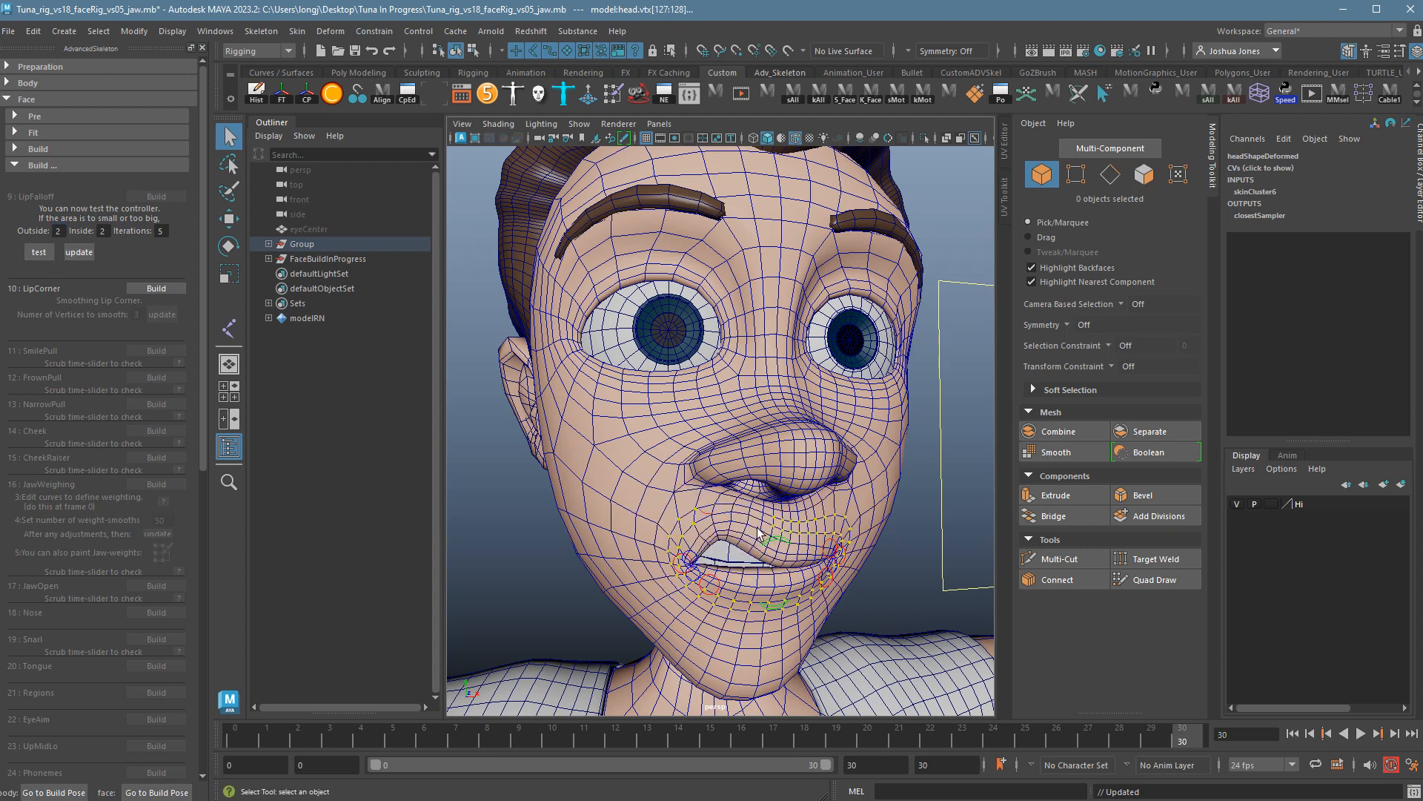
pyautogui.click(79, 252)
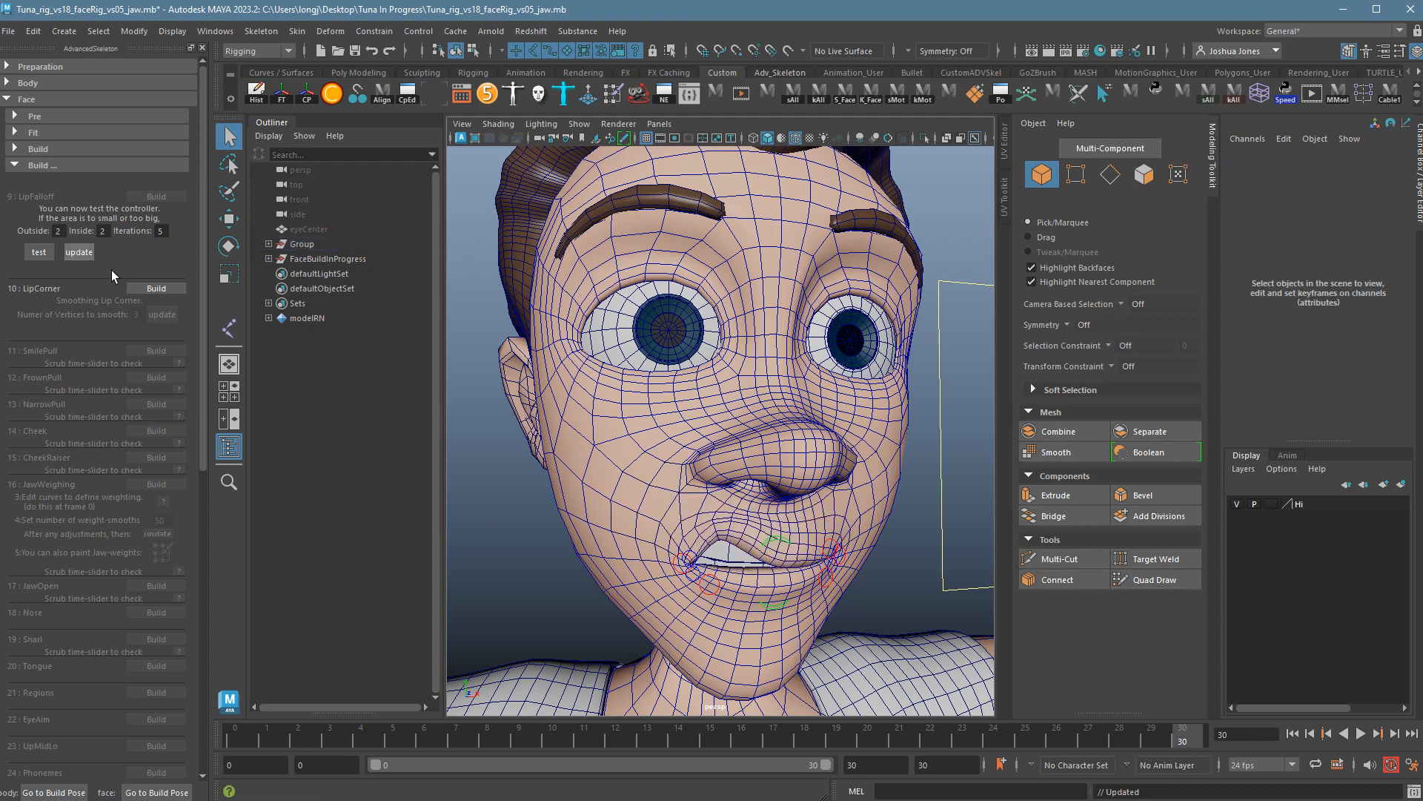
pyautogui.moveTo(242, 744); pyautogui.dragTo(361, 742)
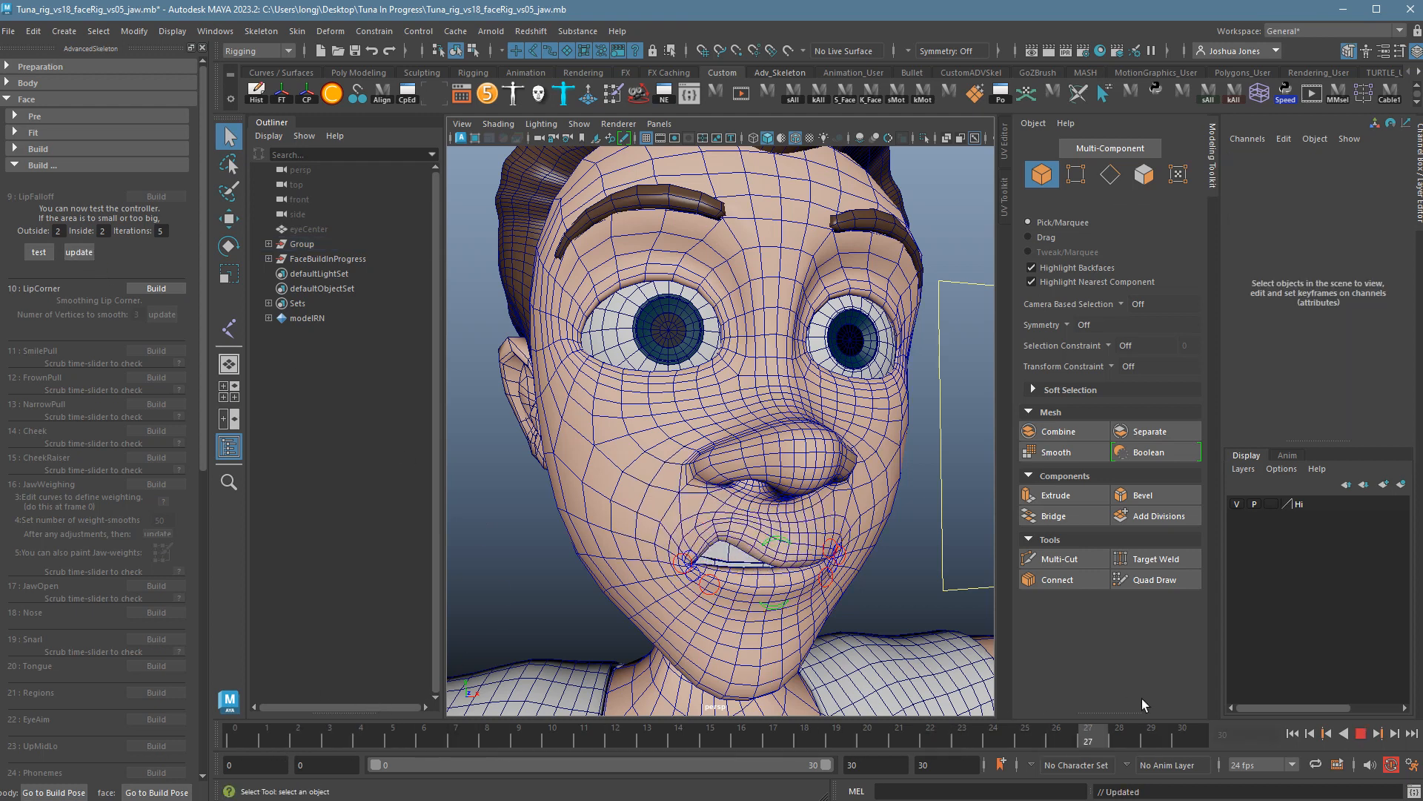
pyautogui.hotkey('alt', 'shift', 'v')
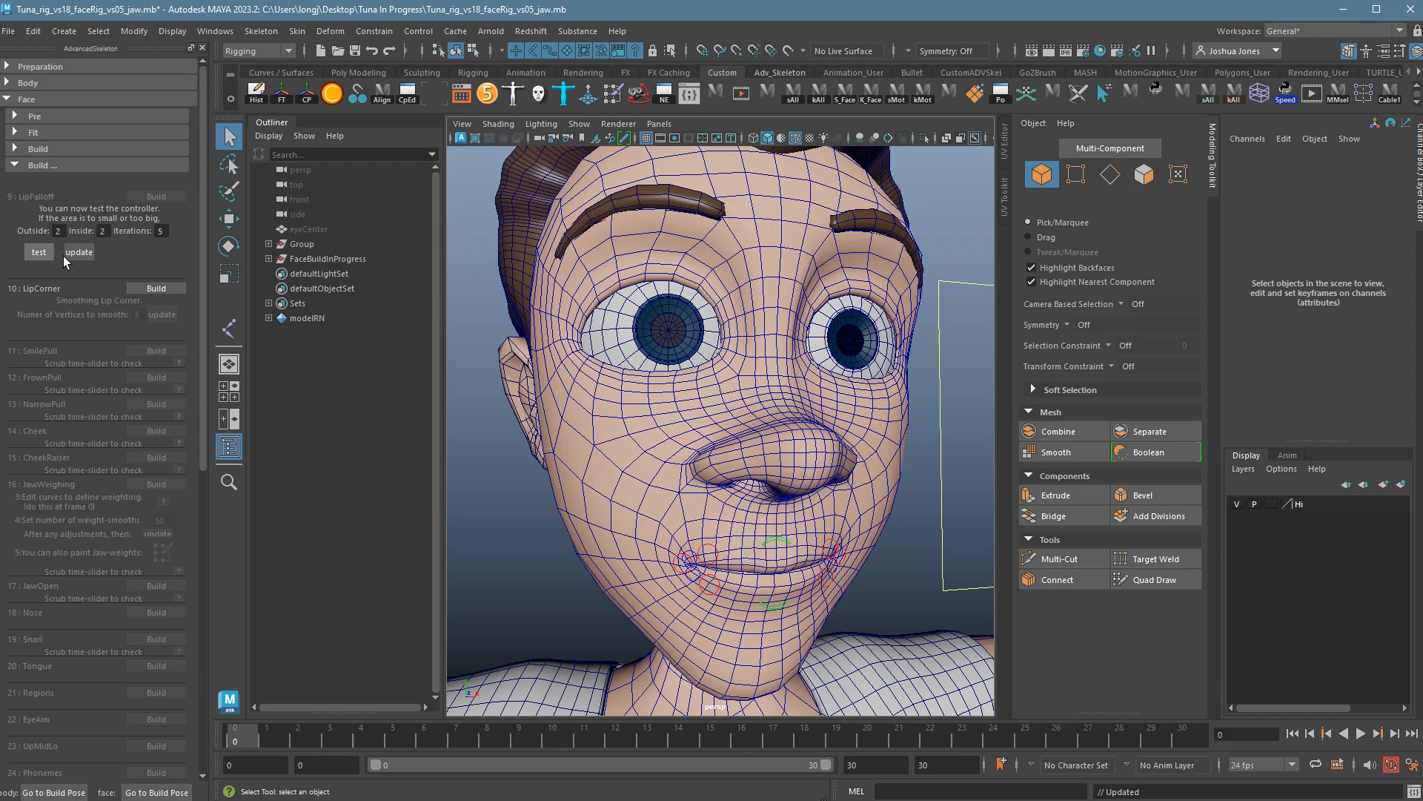
# Reapply the lip falloff with Outside set to 4 and play the lip animation.
pyautogui.click(63, 232)
pyautogui.click(80, 253)
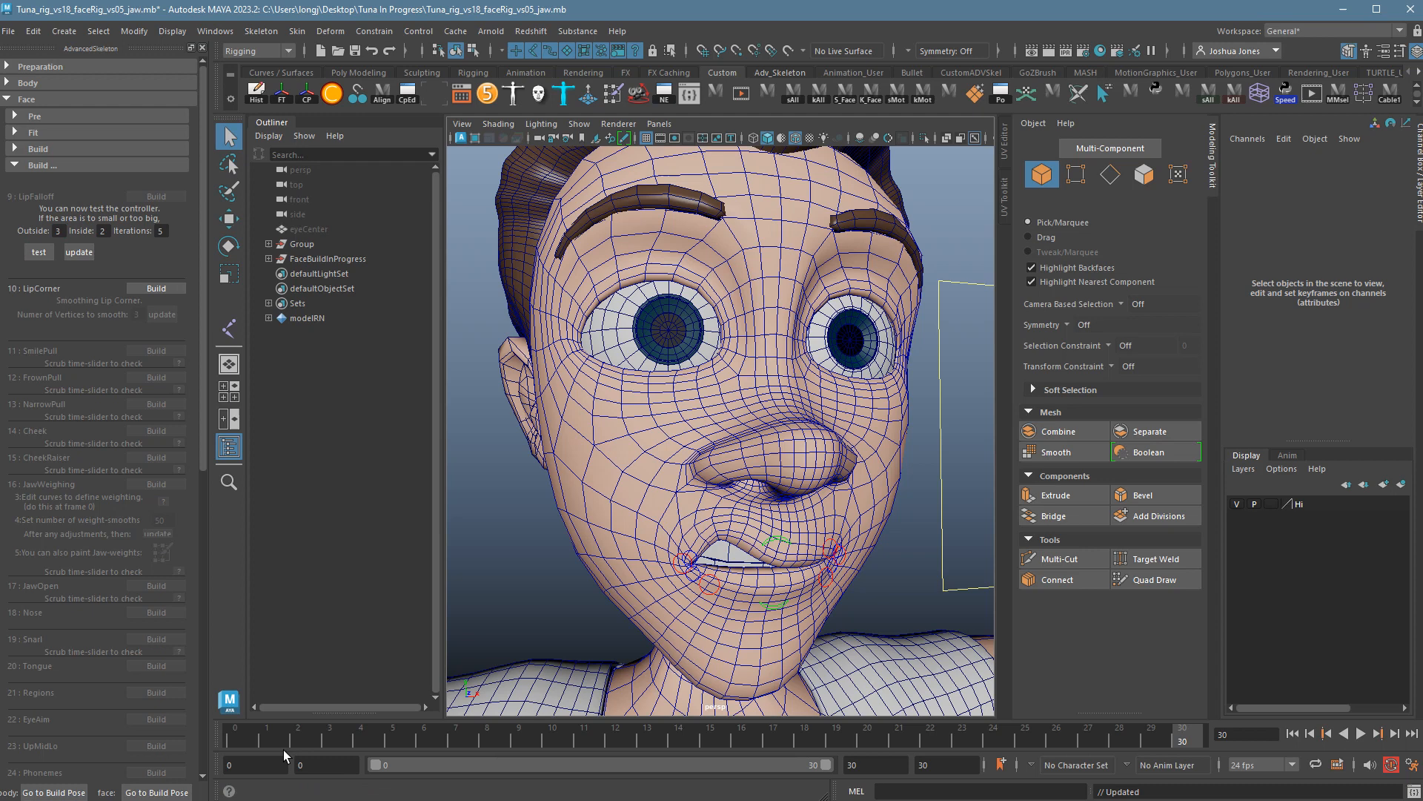
pyautogui.hotkey('alt', 'v')
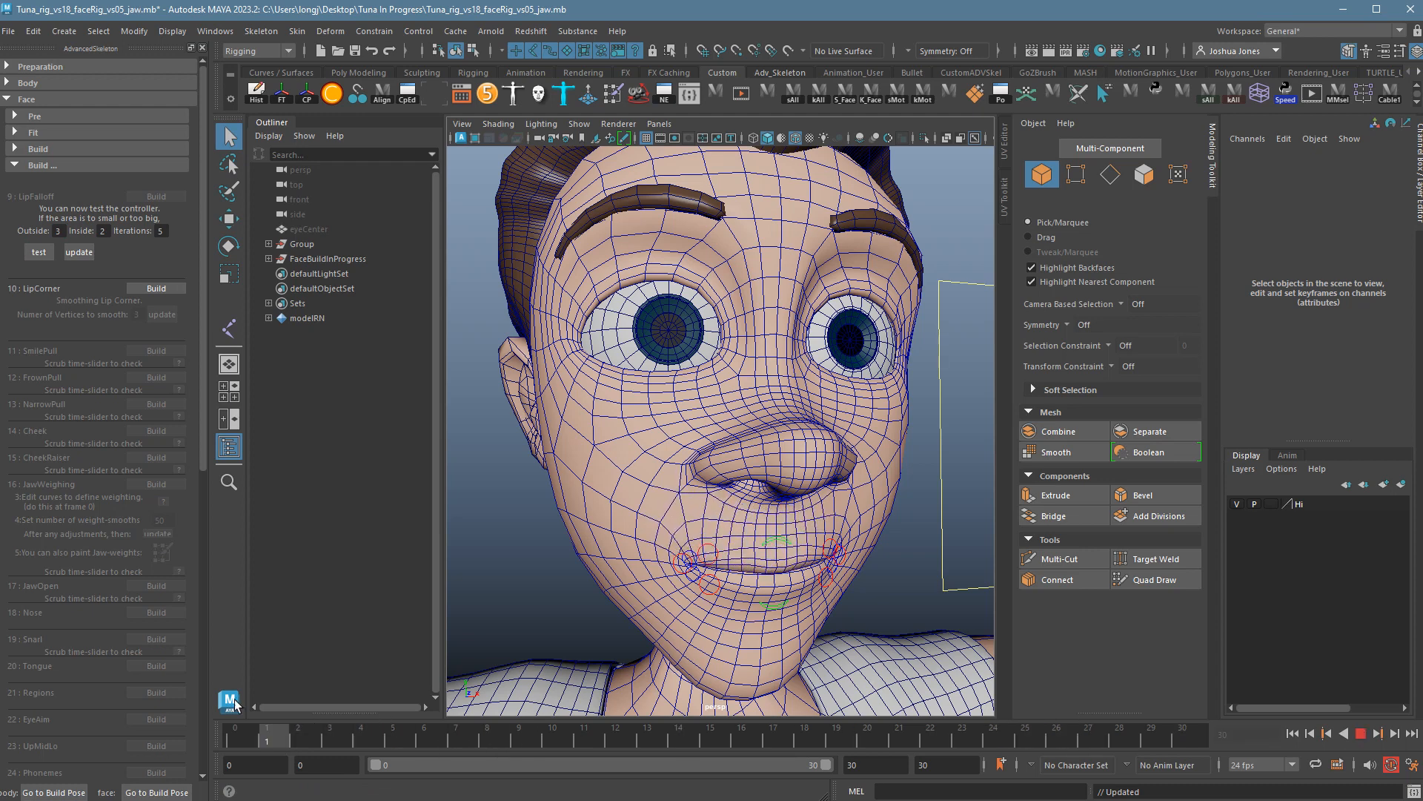
pyautogui.hotkey('alt', 'shift', 'v')
pyautogui.doubleClick(57, 232)
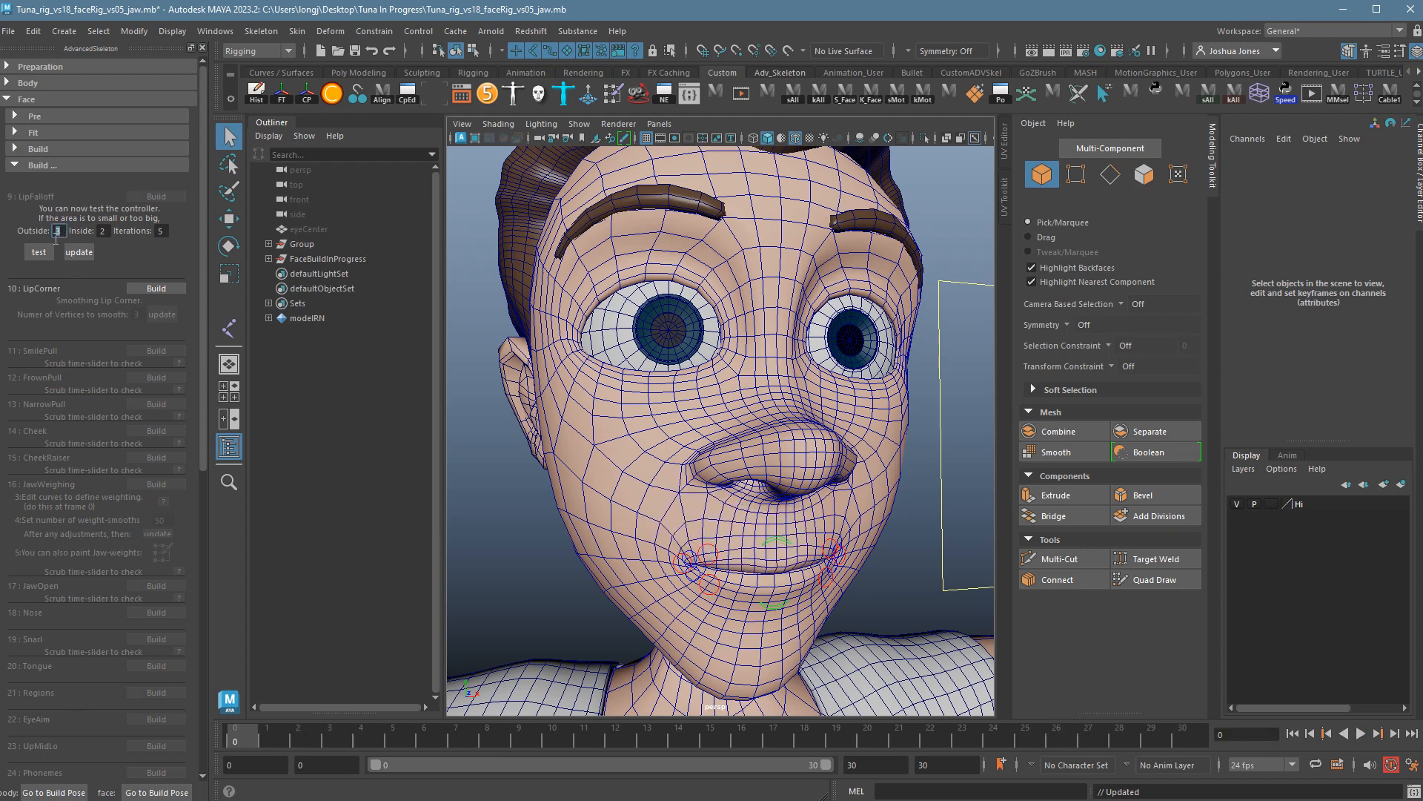
pyautogui.write('4')
pyautogui.click(82, 257)
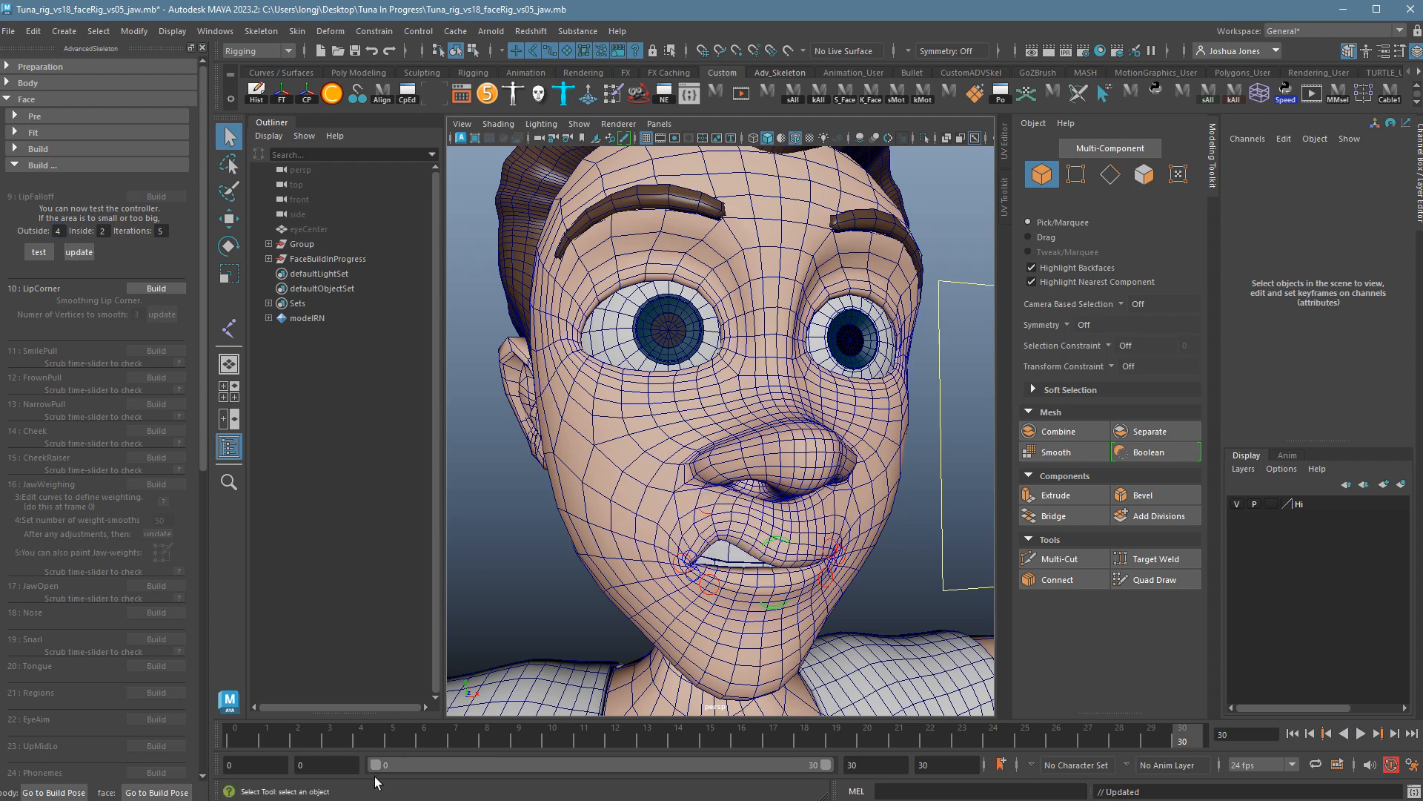
pyautogui.hotkey('alt', 'v')
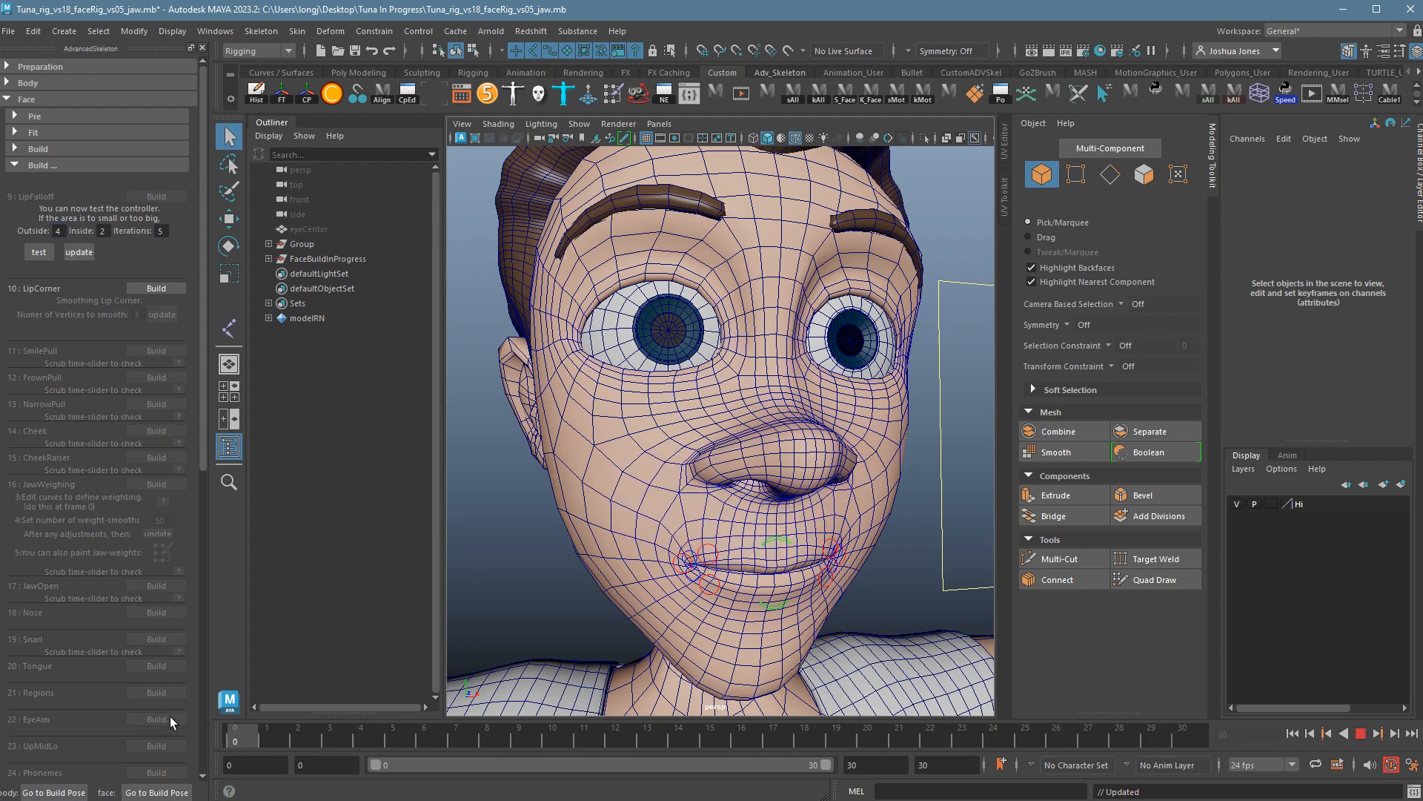
pyautogui.hotkey('alt', 'v')
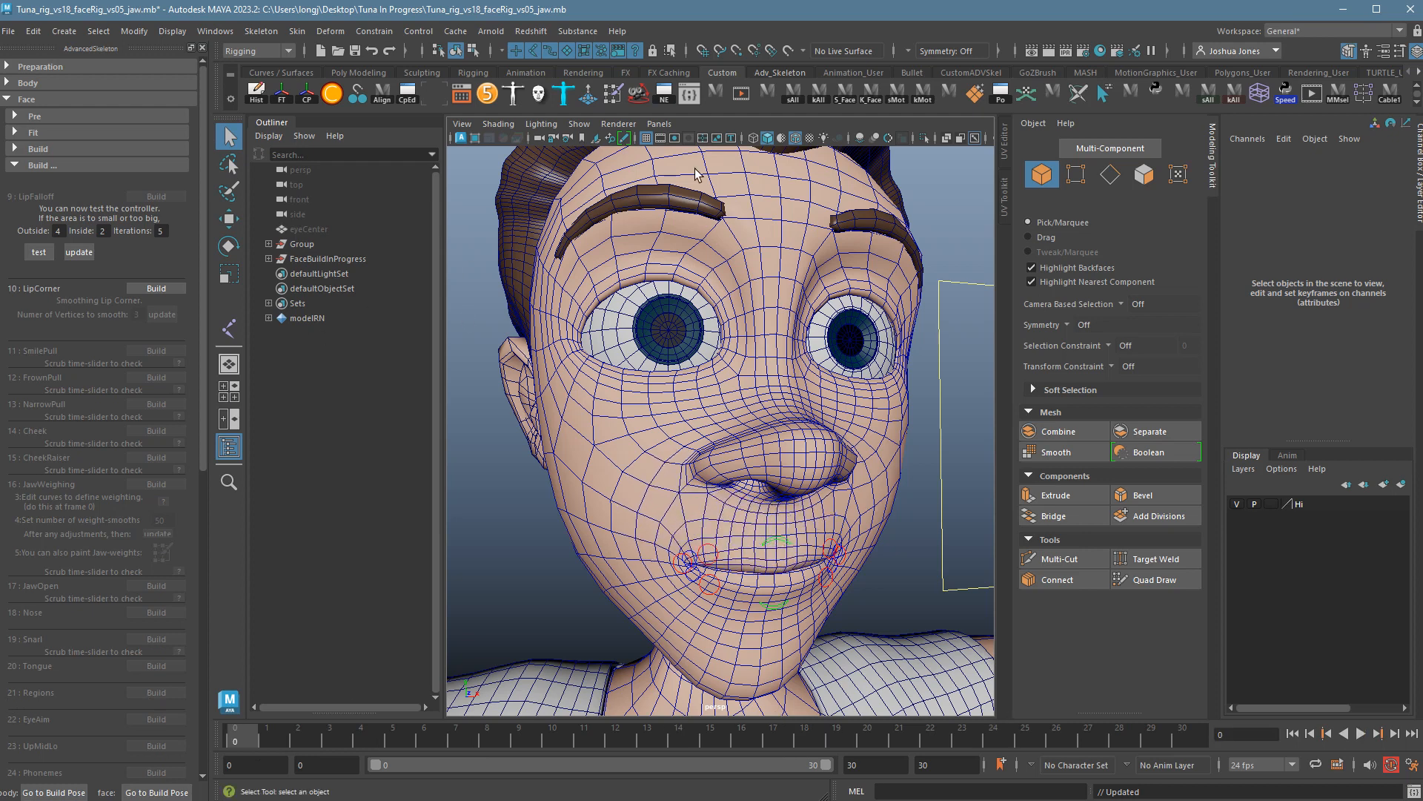
# Compare the lip animation without wireframe, then turn Wireframe on Shaded back on.
pyautogui.click(796, 138)
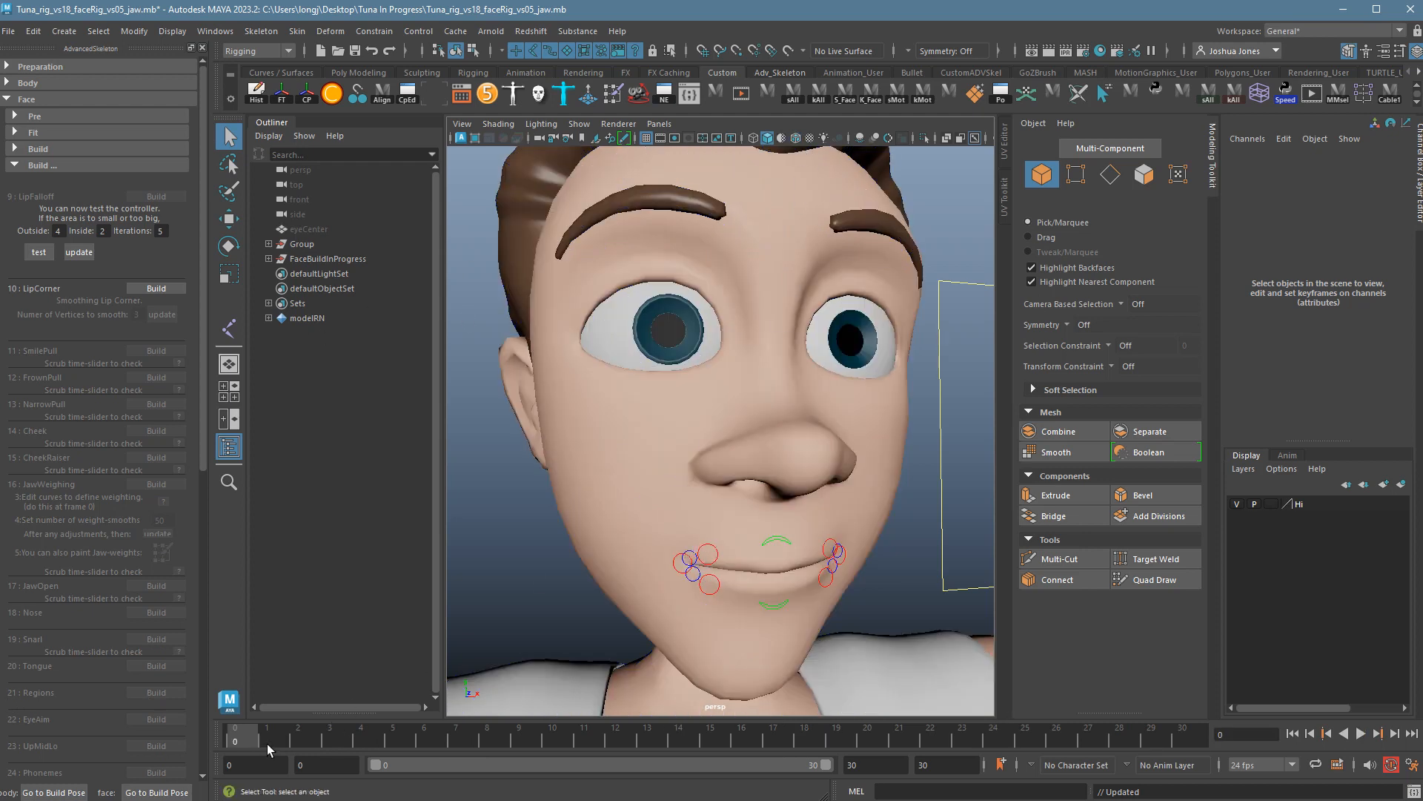
pyautogui.hotkey('alt', 'v')
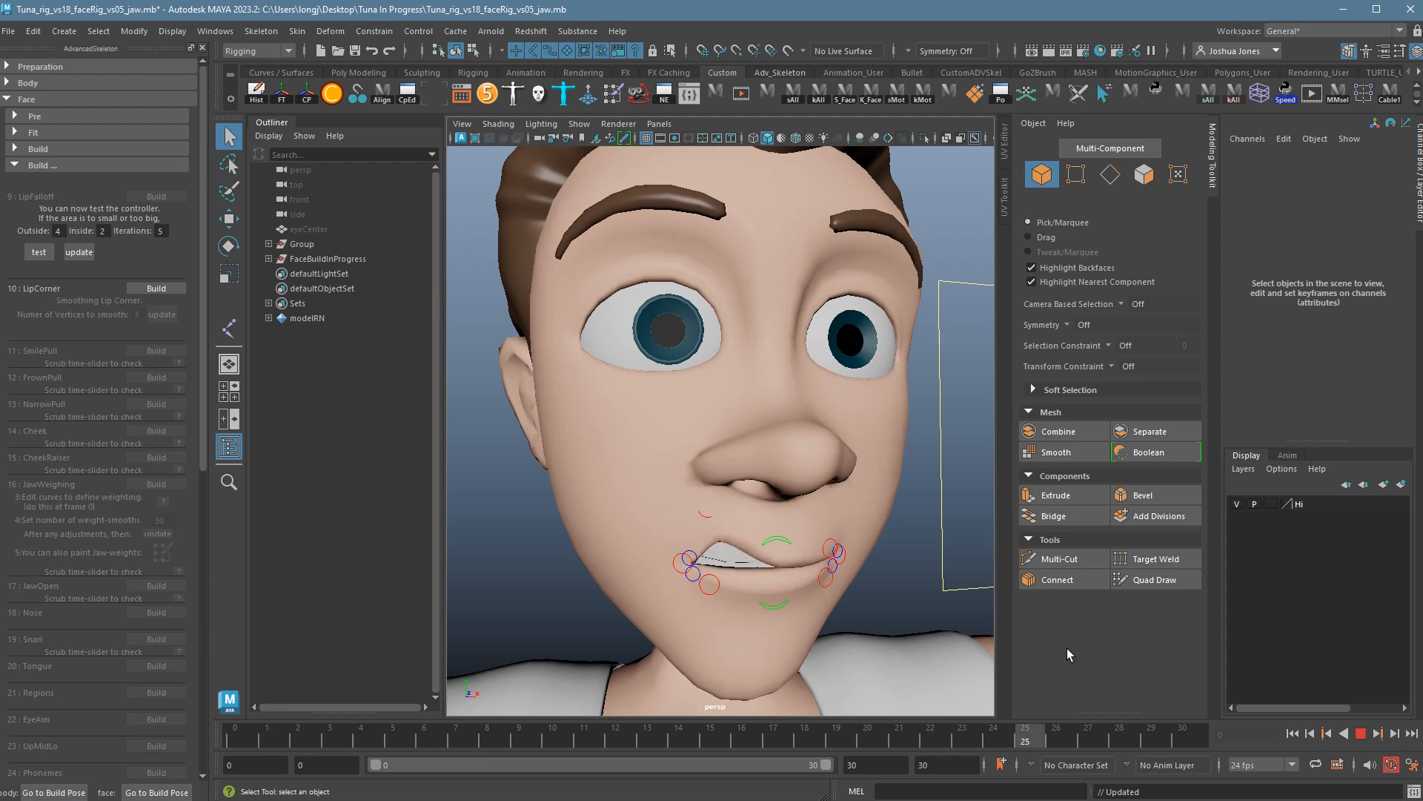
pyautogui.hotkey('alt', 'v')
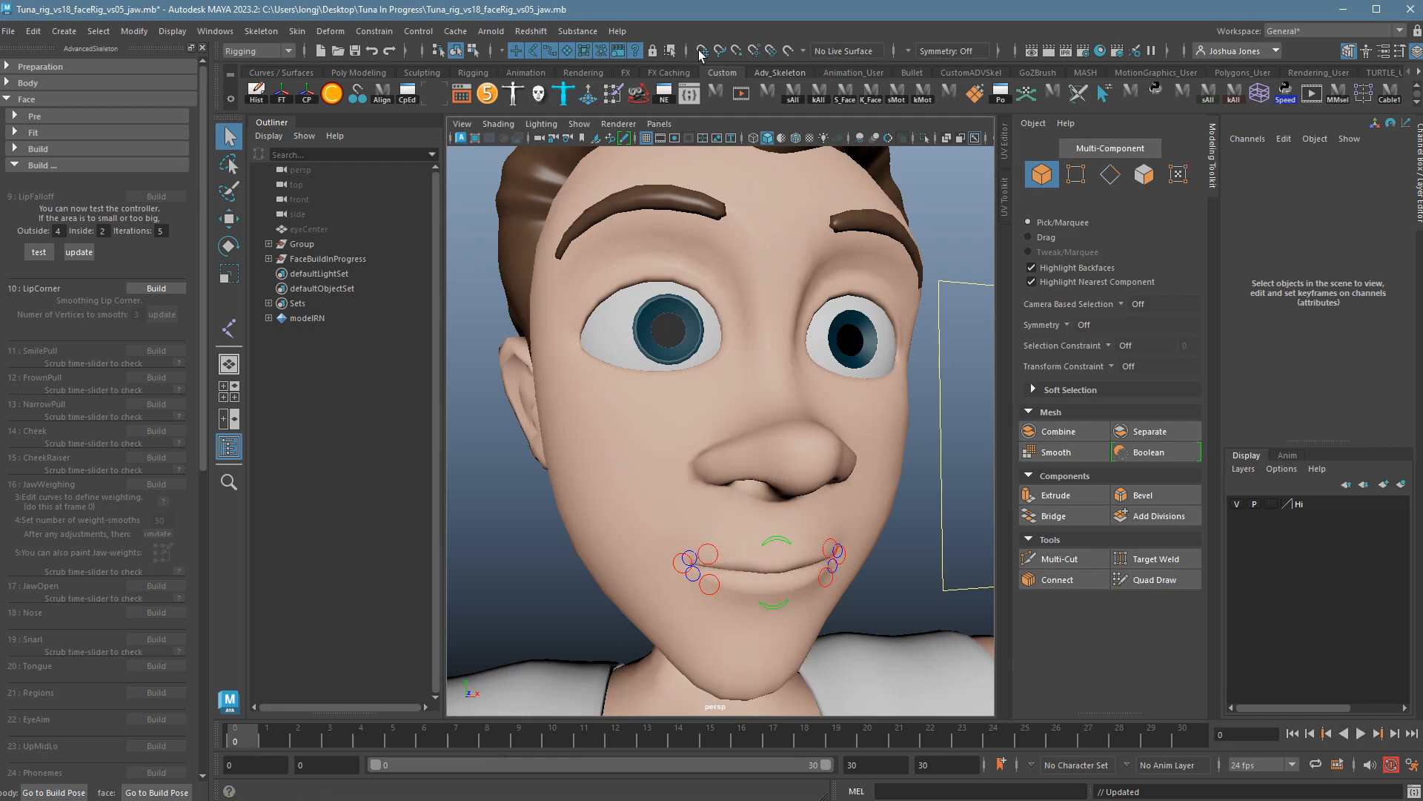
pyautogui.click(799, 142)
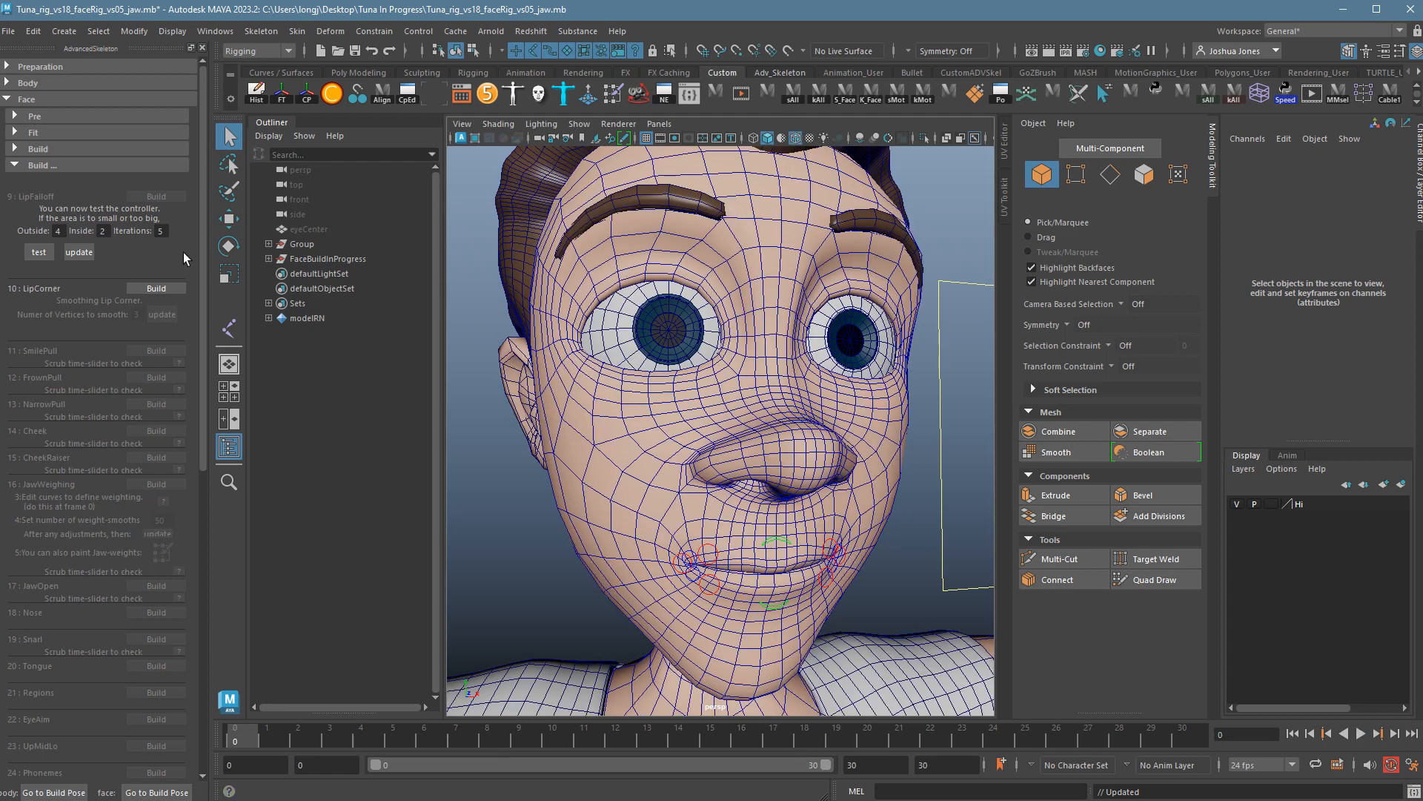
# Build the LipCorner step and play the animation to test the lips.
pyautogui.click(182, 294)
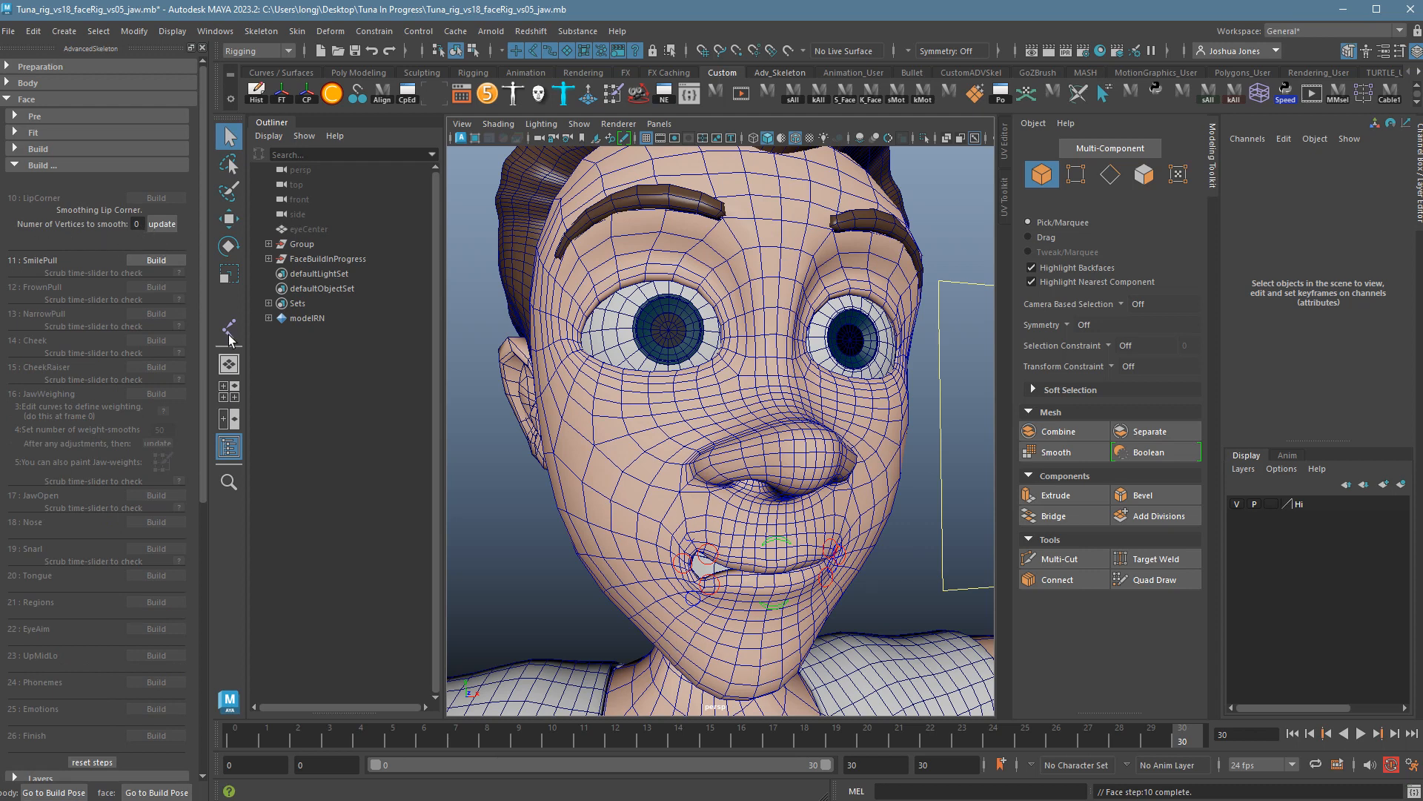
pyautogui.hotkey('alt', 'v')
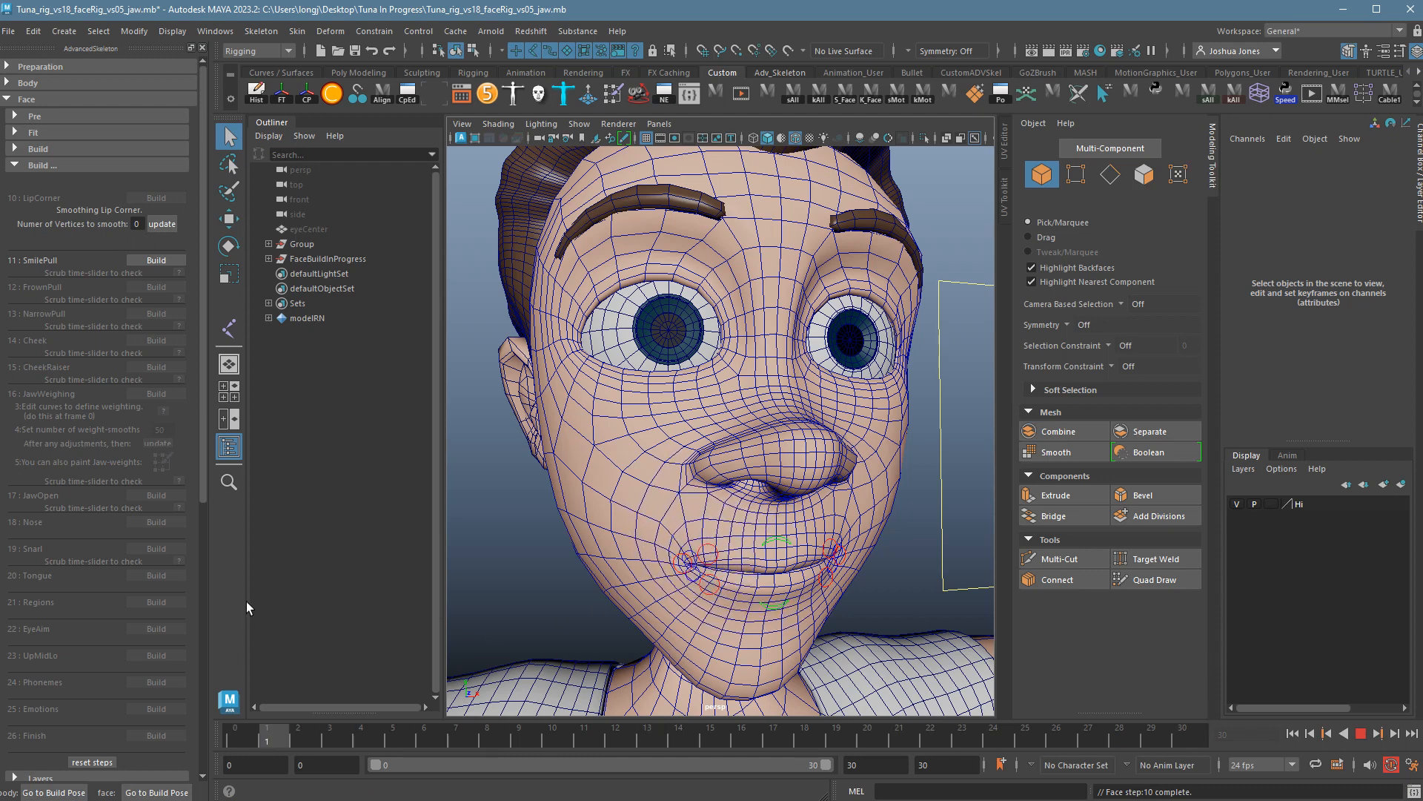
pyautogui.hotkey('alt', 'v')
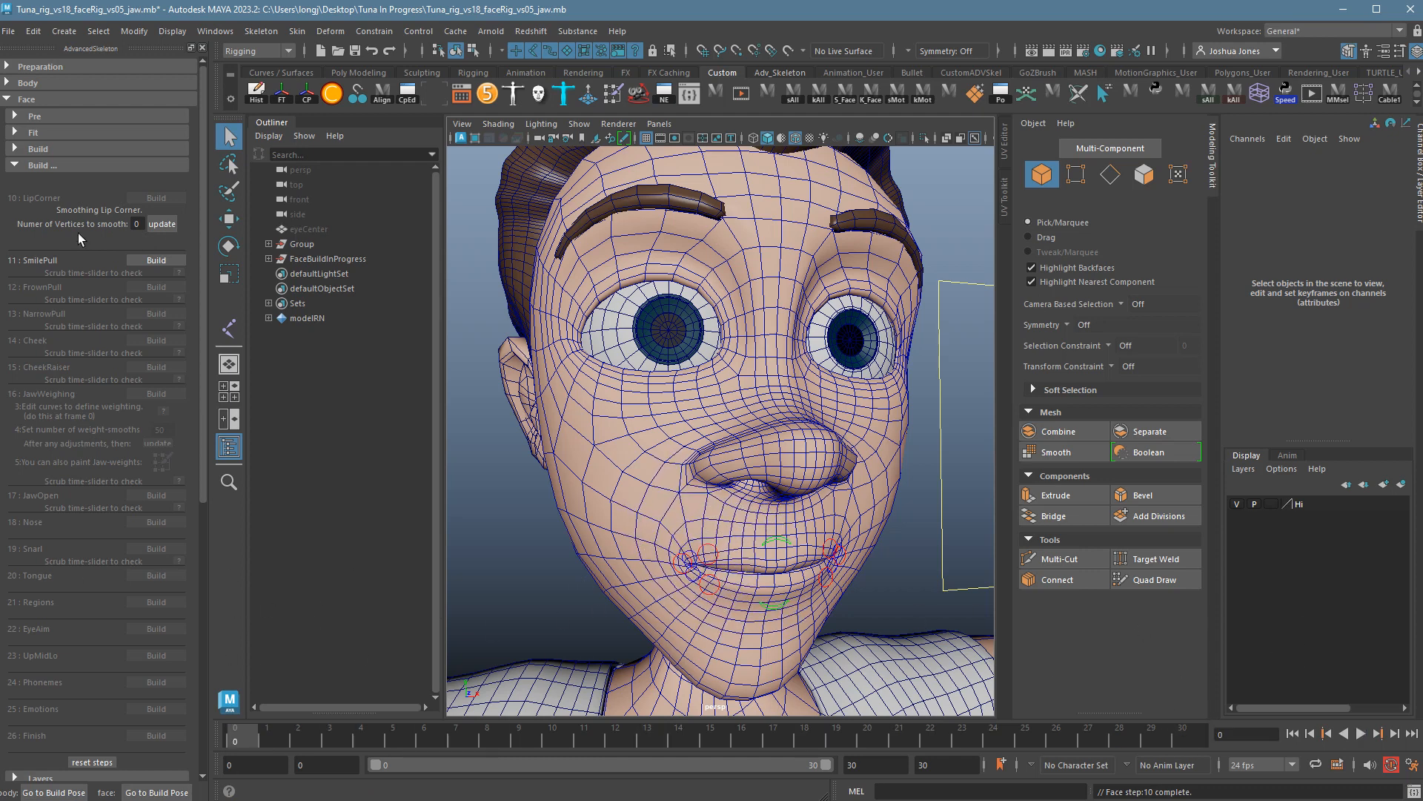
# Change the lip-corner Number of Vertices to smooth, update, and replay through frame 30.
pyautogui.click(138, 226)
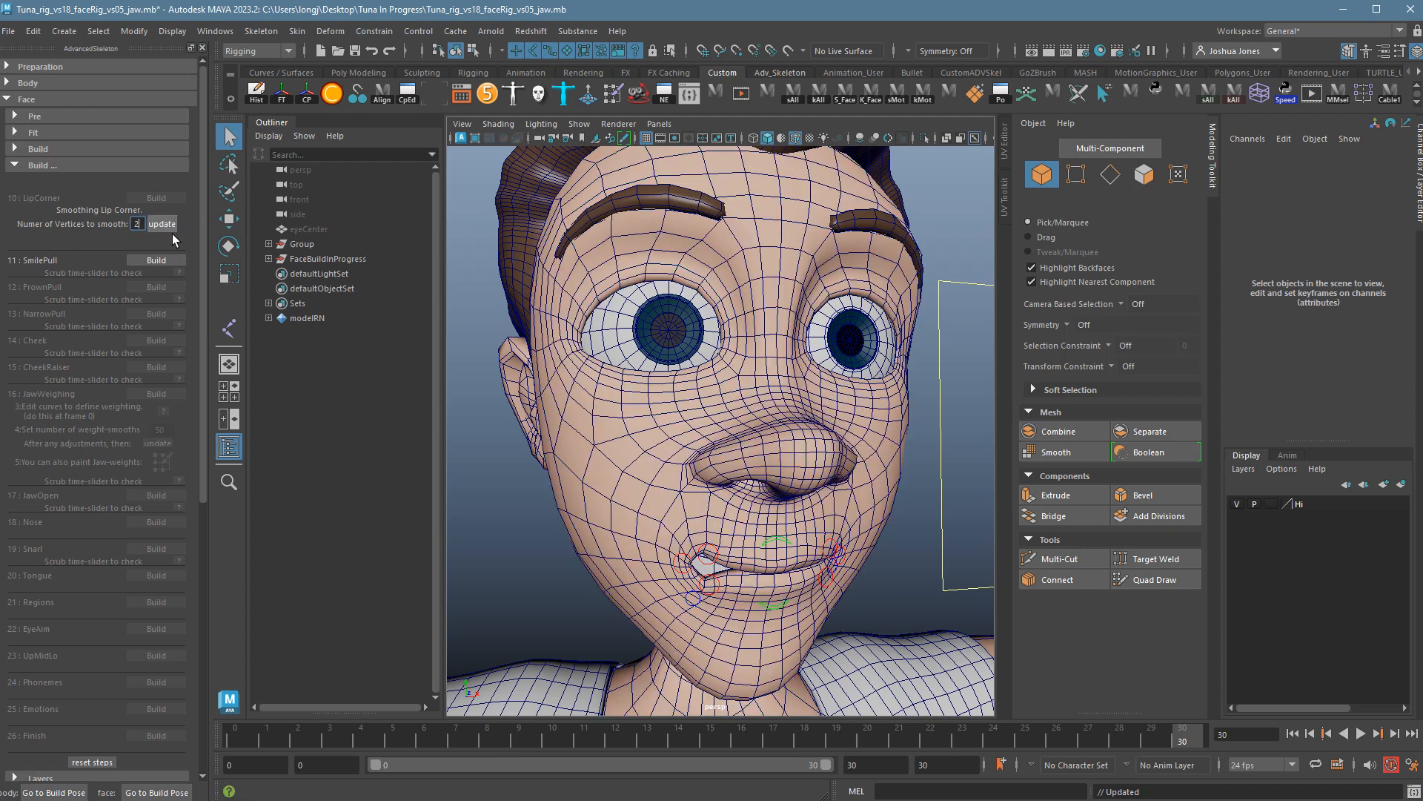
pyautogui.hotkey('alt', 'v')
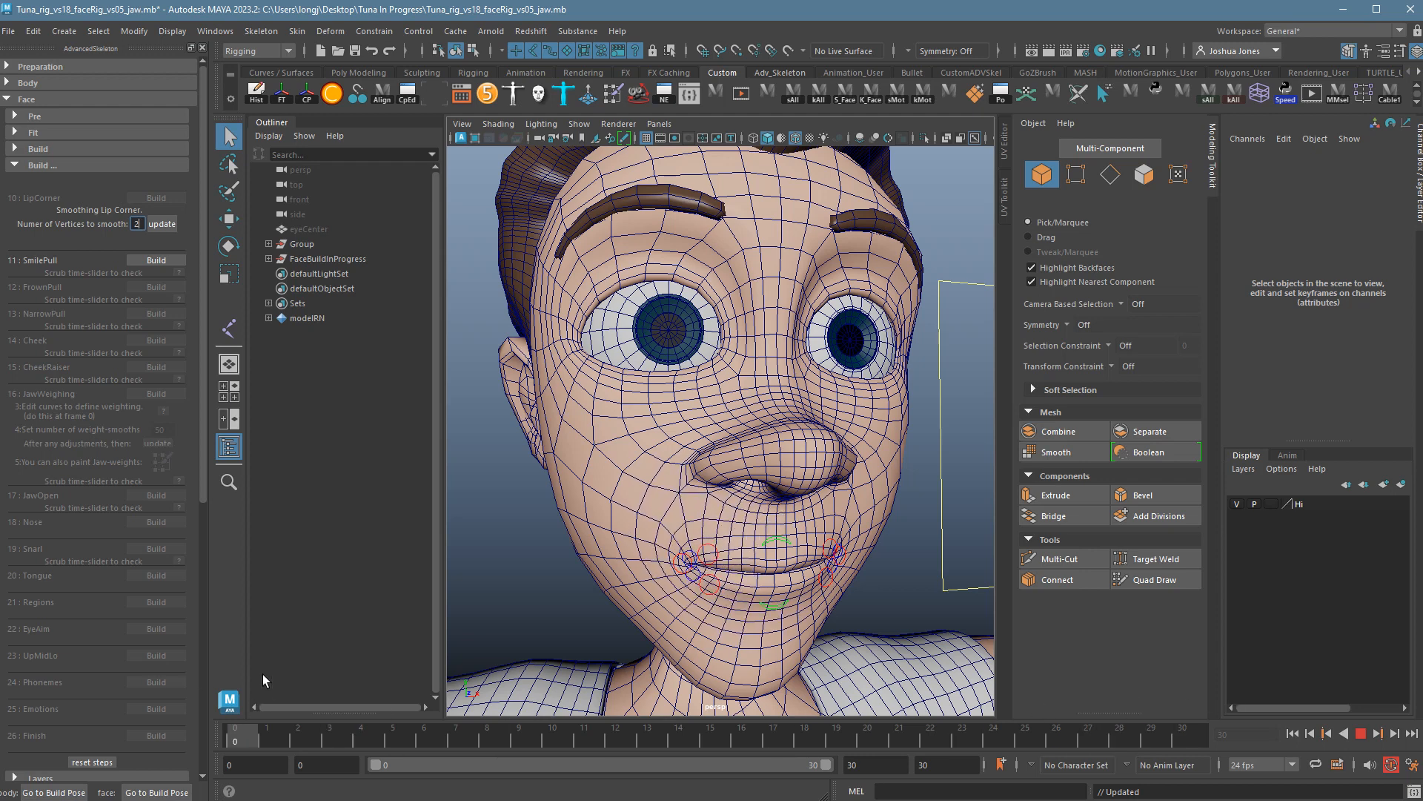
pyautogui.hotkey('alt', 'v')
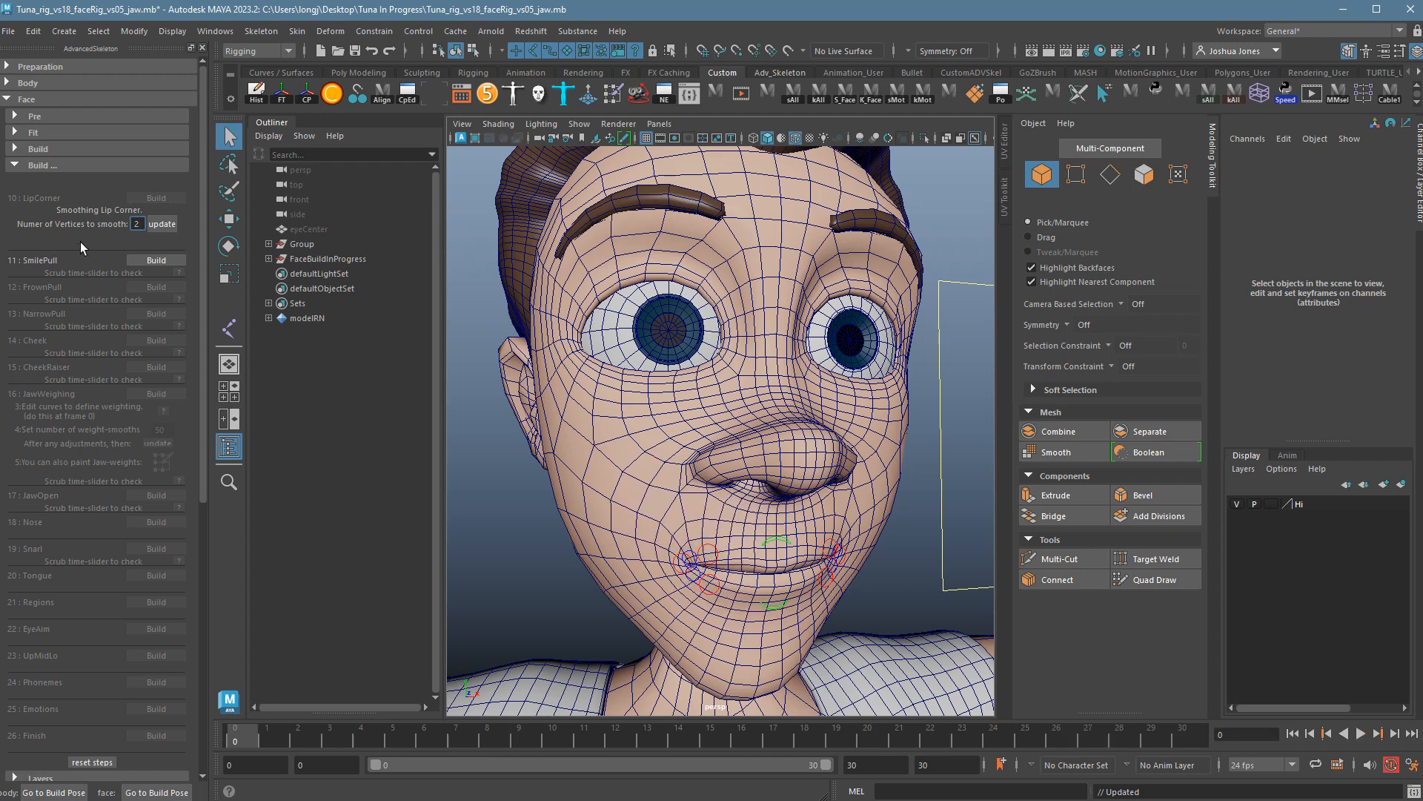
pyautogui.click(163, 226)
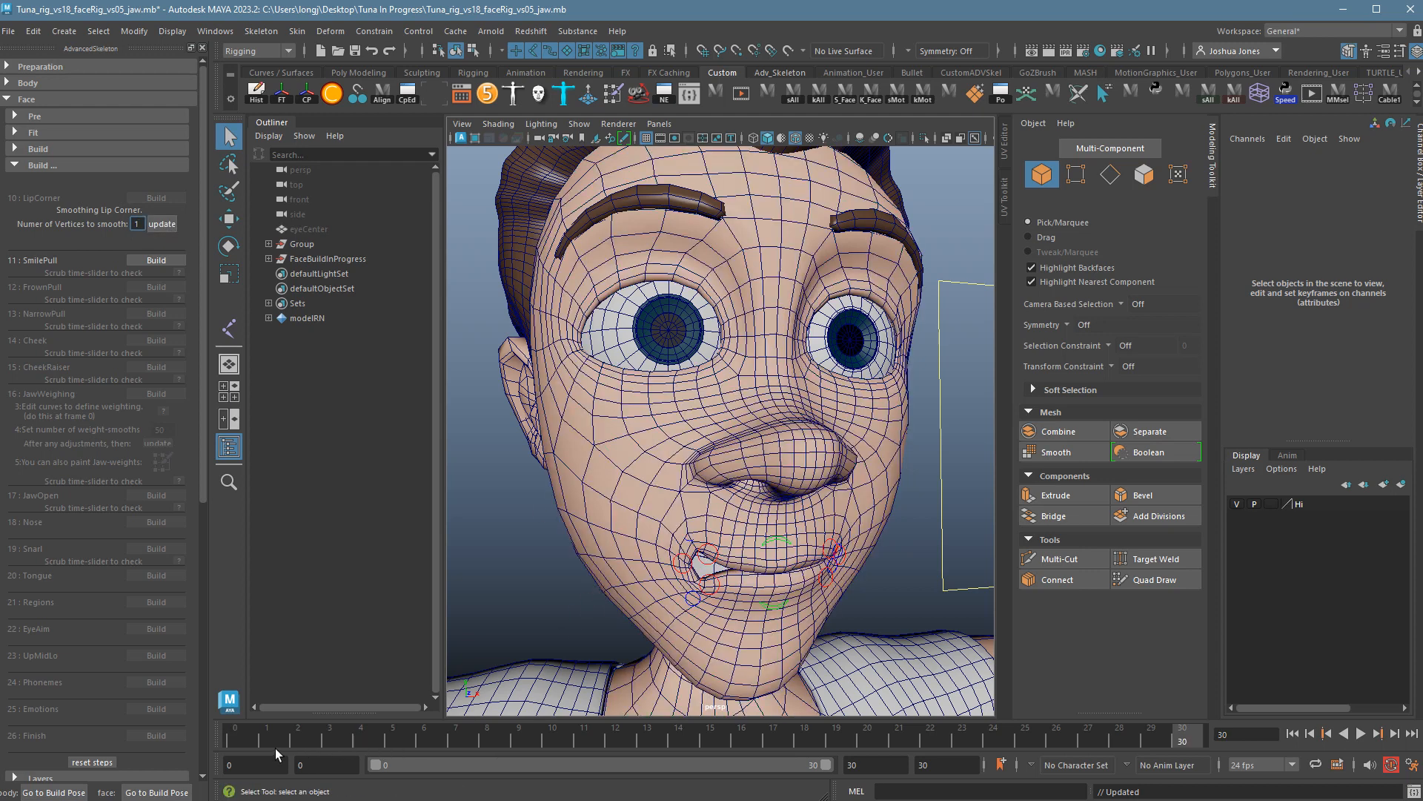
pyautogui.hotkey('alt', 'v')
pyautogui.hotkey('alt', 'v')
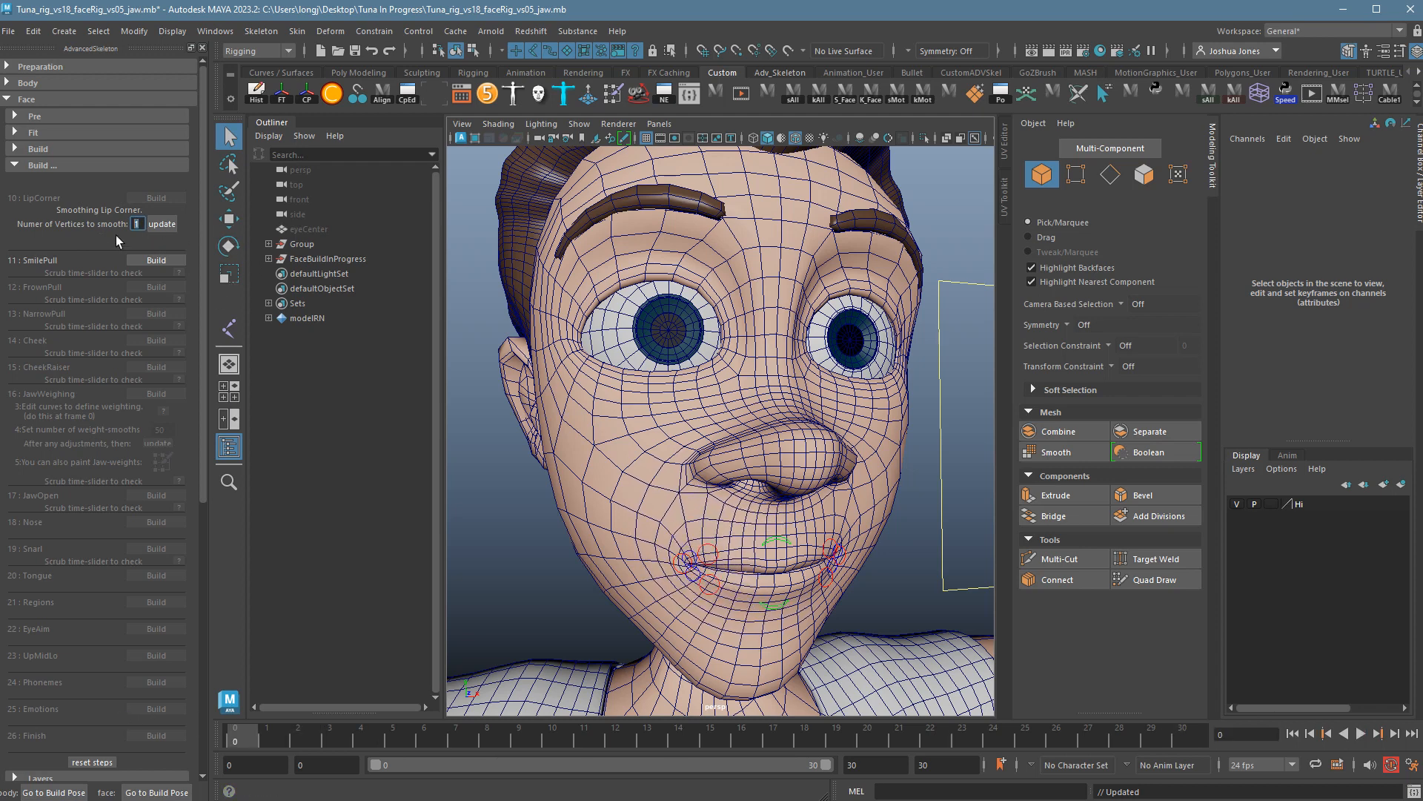
pyautogui.scroll(-5, 115, 234)
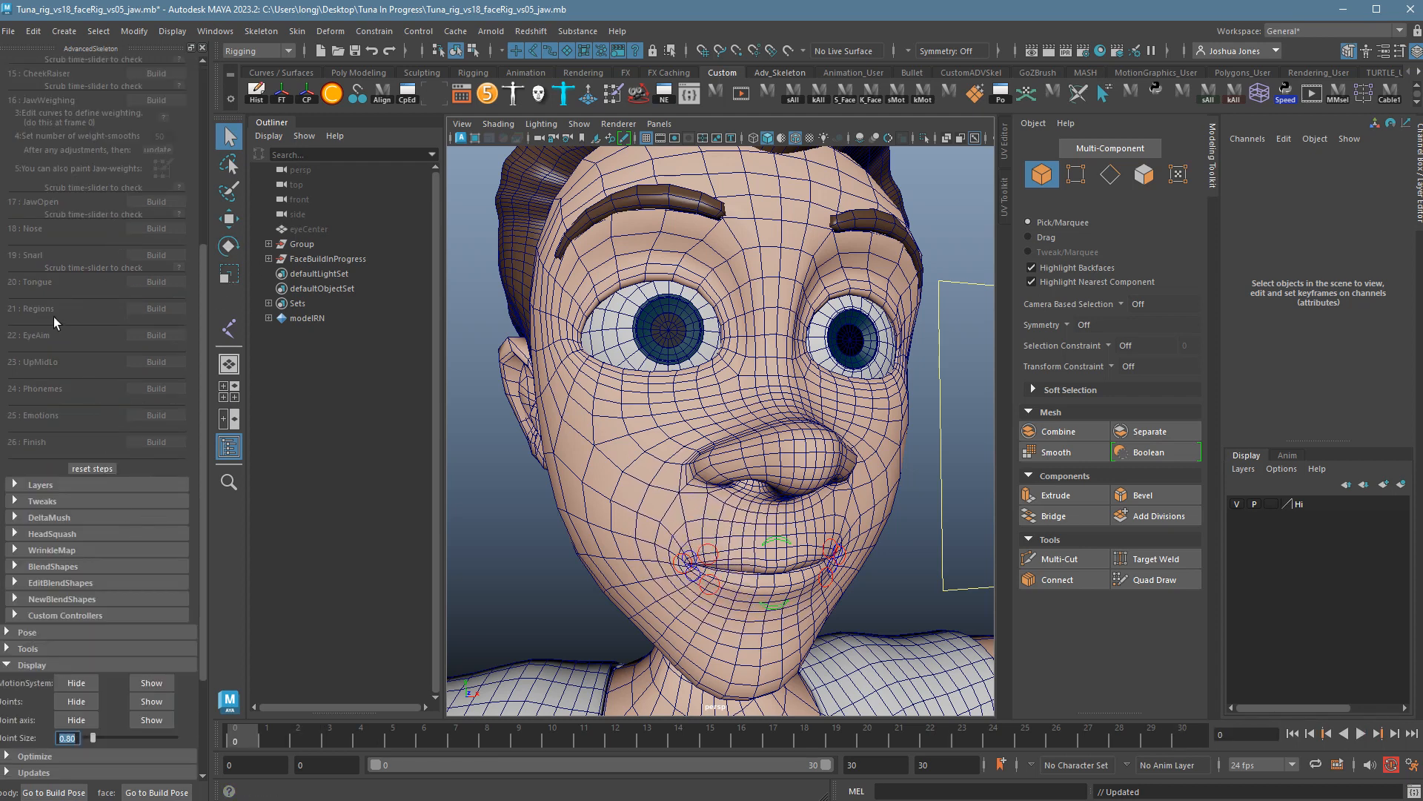
pyautogui.scroll(4, 53, 318)
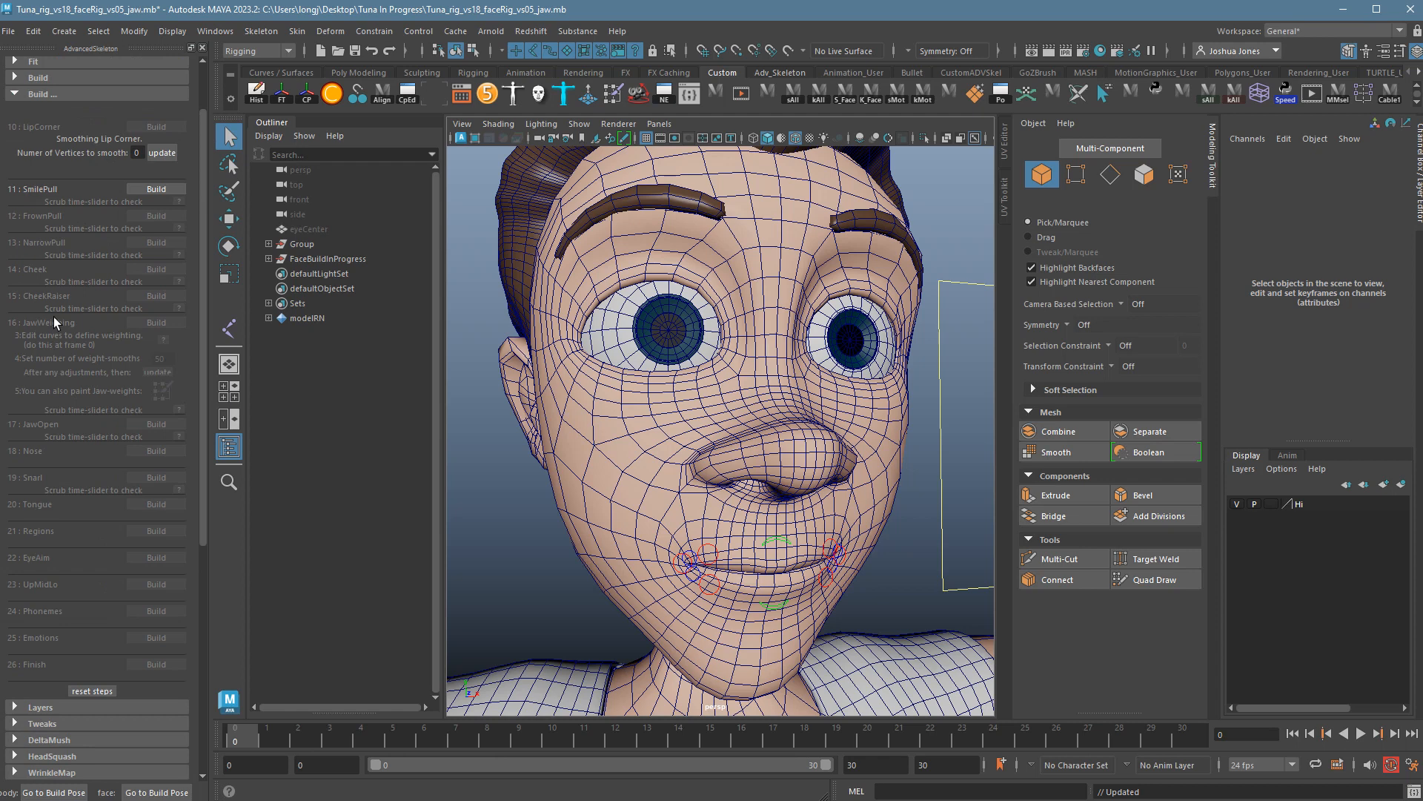
pyautogui.click(166, 156)
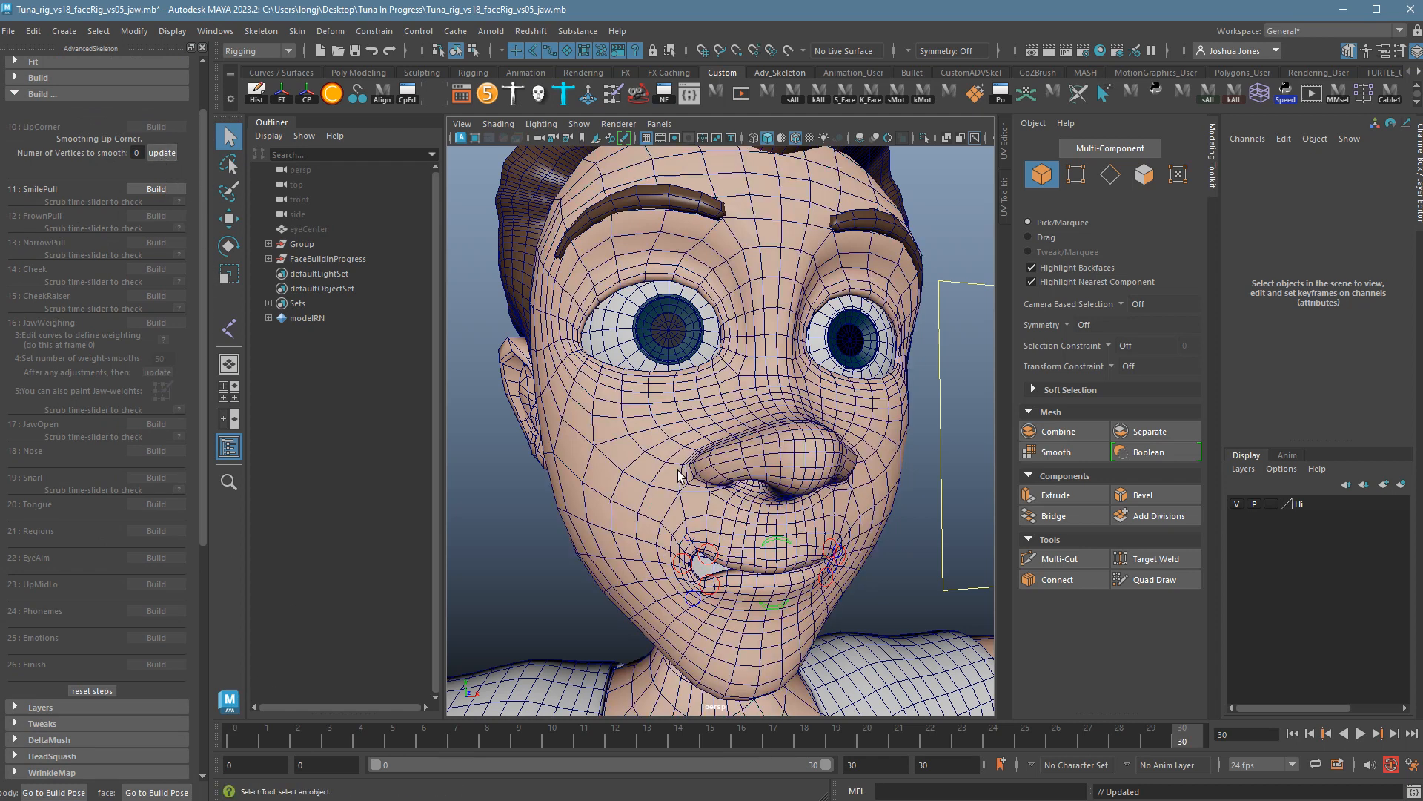
pyautogui.hotkey('alt', 'v')
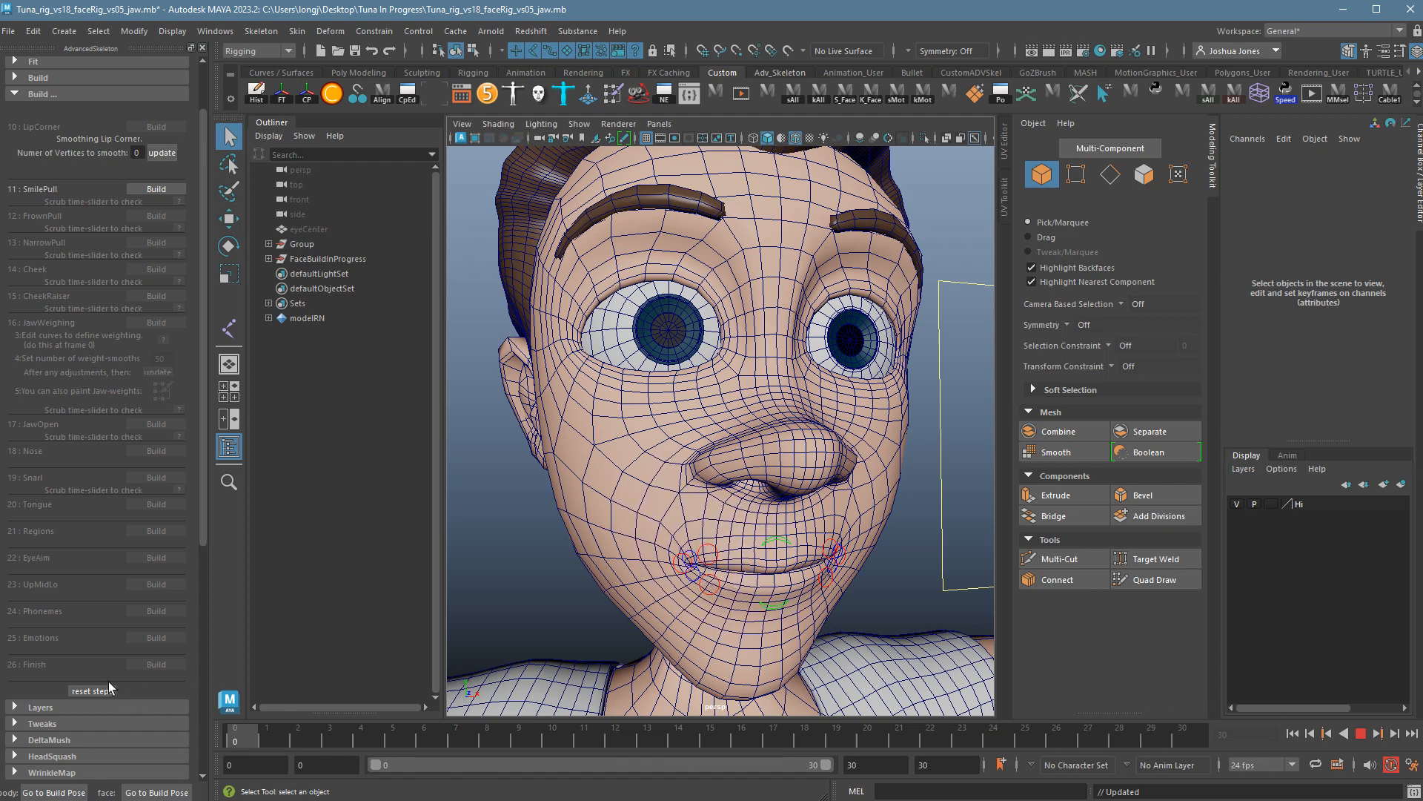
pyautogui.hotkey('alt', 'v')
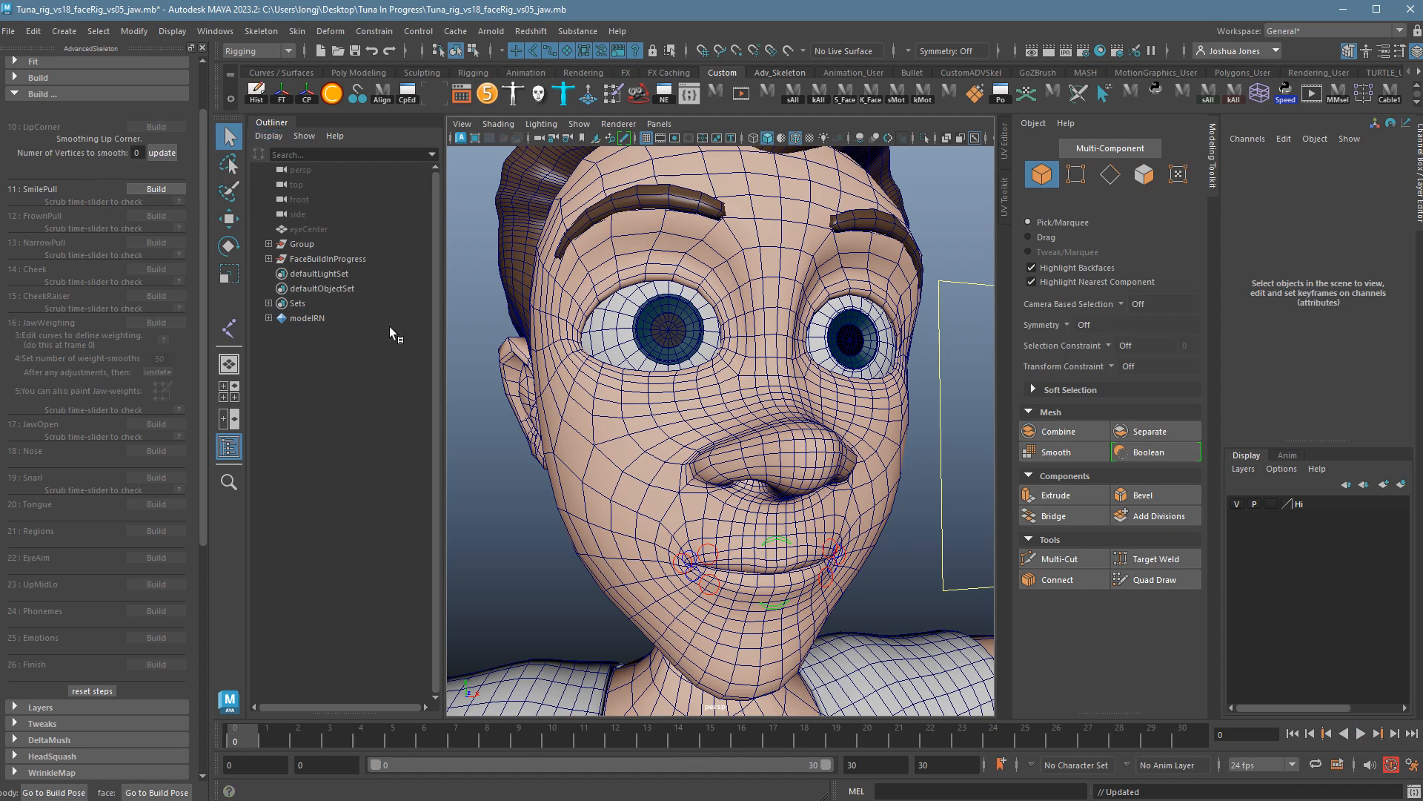
# Build the SmilePull step and orbit the view to frame the mouth.
pyautogui.click(156, 189)
pyautogui.press('q')
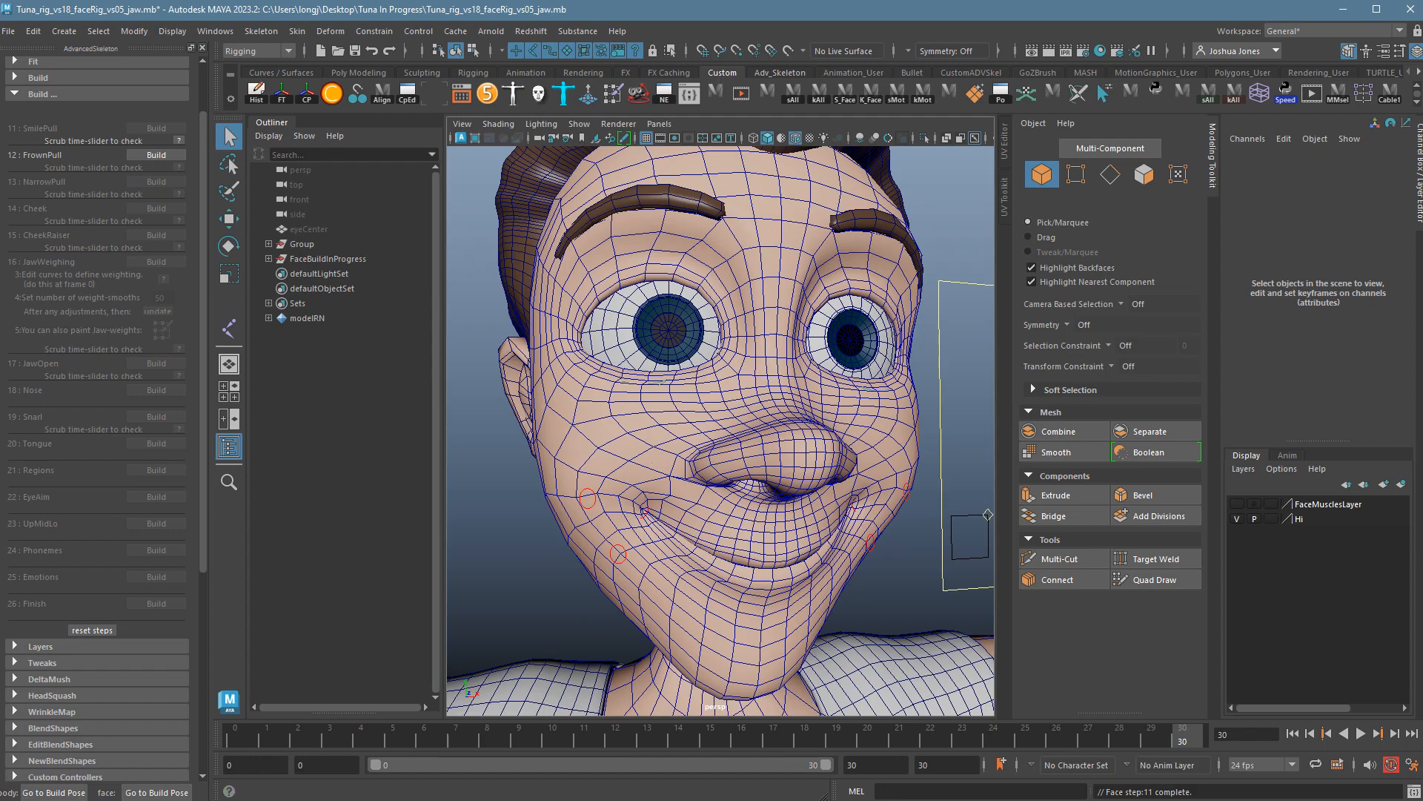
pyautogui.moveTo(867, 592)
pyautogui.keyDown('alt'); pyautogui.mouseDown()
pyautogui.moveTo(831, 589)
pyautogui.moveTo(882, 586)
pyautogui.moveTo(862, 585)
pyautogui.mouseUp(); pyautogui.keyUp('alt')
pyautogui.keyDown('alt'); pyautogui.moveTo(861, 585); pyautogui.dragTo(775, 549, button='right'); pyautogui.keyUp('alt')
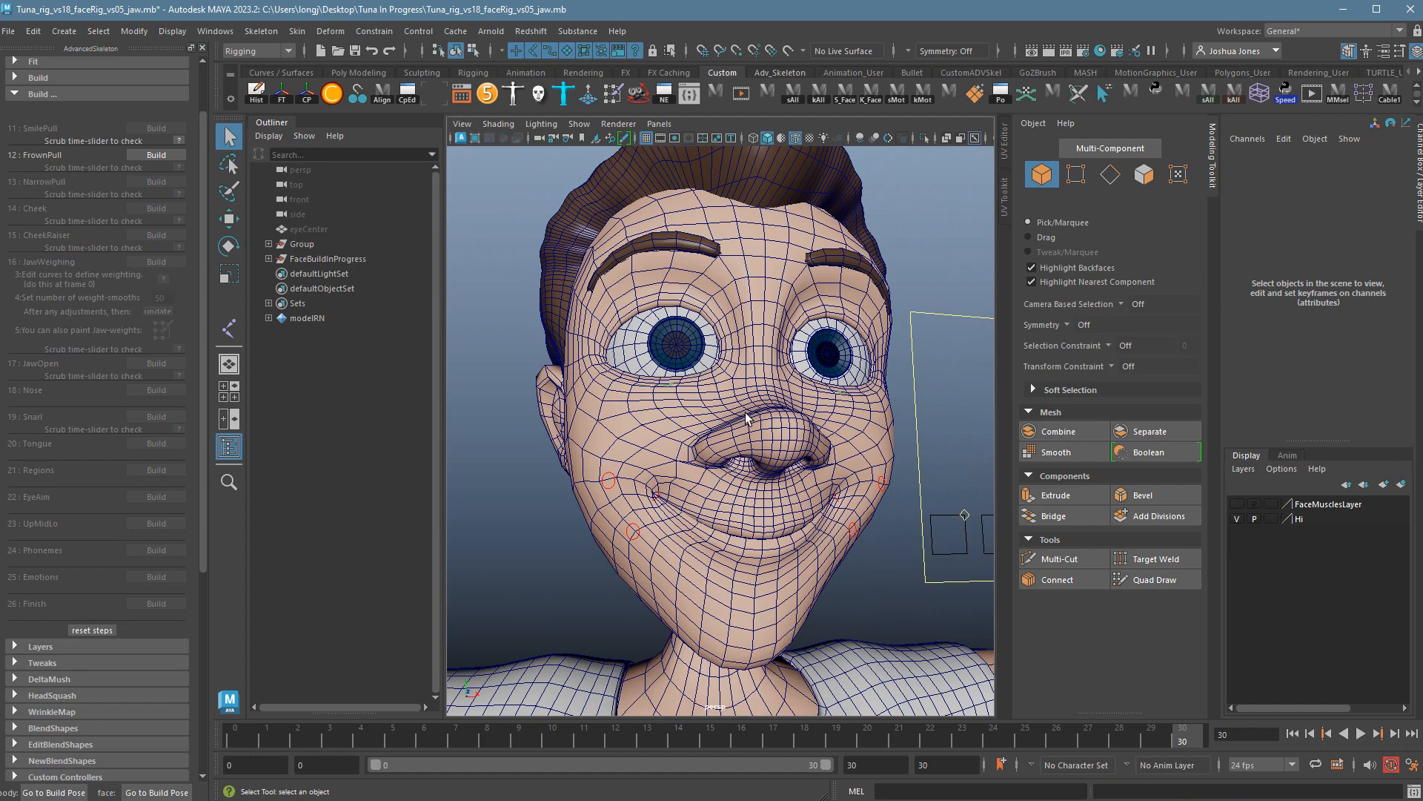
pyautogui.keyDown('alt'); pyautogui.moveTo(745, 413); pyautogui.dragTo(756, 423); pyautogui.keyUp('alt')
pyautogui.keyDown('alt'); pyautogui.moveTo(726, 367); pyautogui.dragTo(726, 383); pyautogui.keyUp('alt')
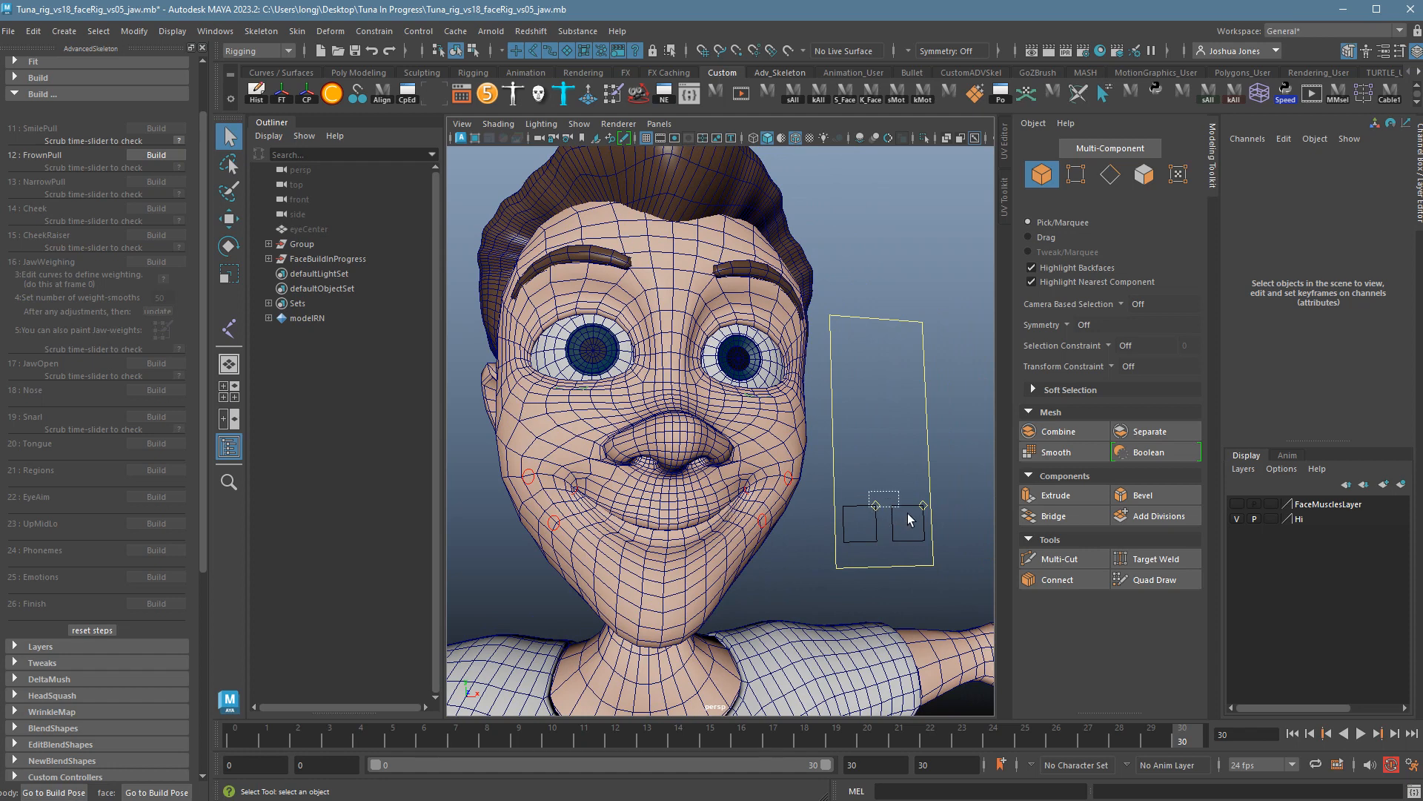
# Test-move and undo the mouth-corner controls, play the smile, then choose Save Scene As.
pyautogui.moveTo(935, 526); pyautogui.dragTo(886, 535)
pyautogui.press('w')
pyautogui.hotkey('ctrl', 'z')
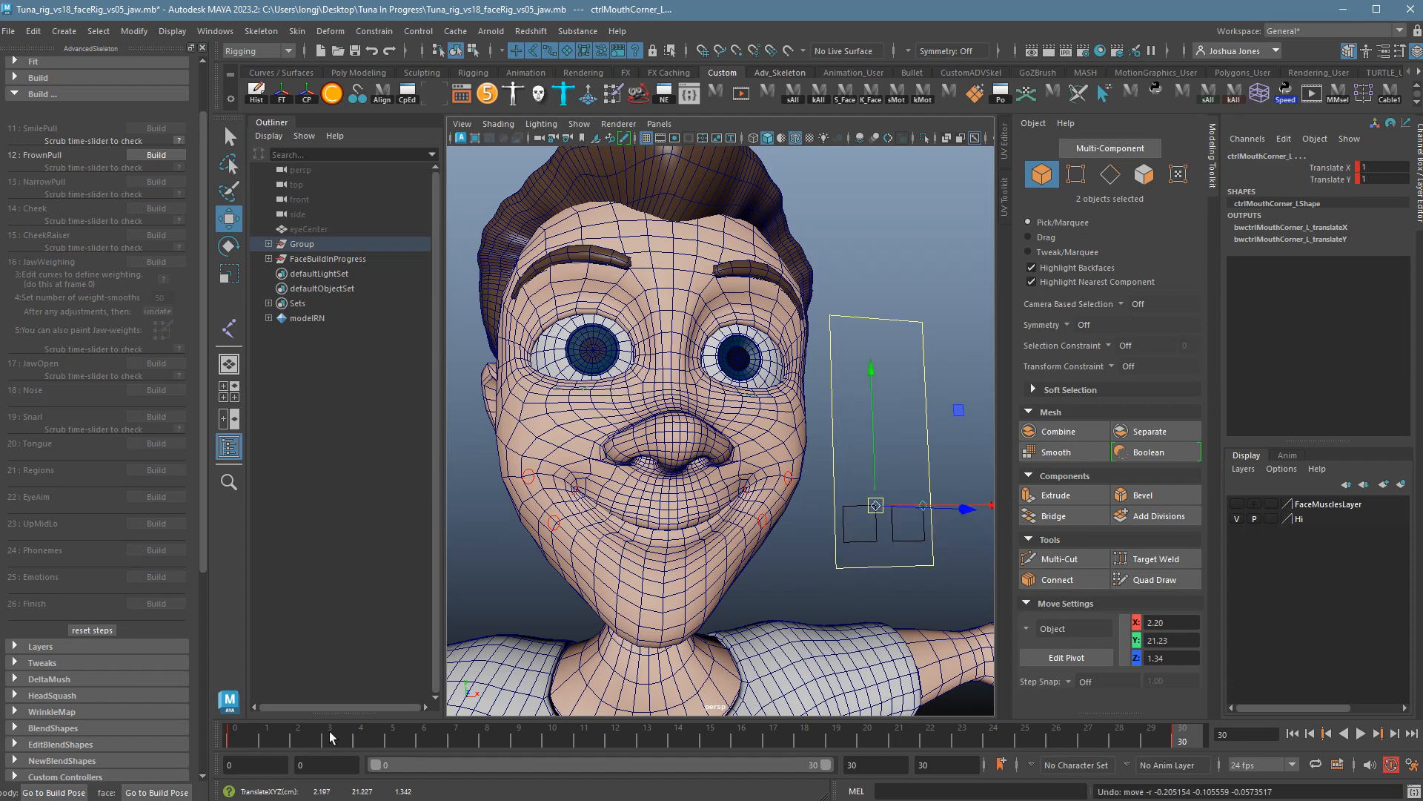
pyautogui.click(258, 746)
pyautogui.hotkey('alt', 'v')
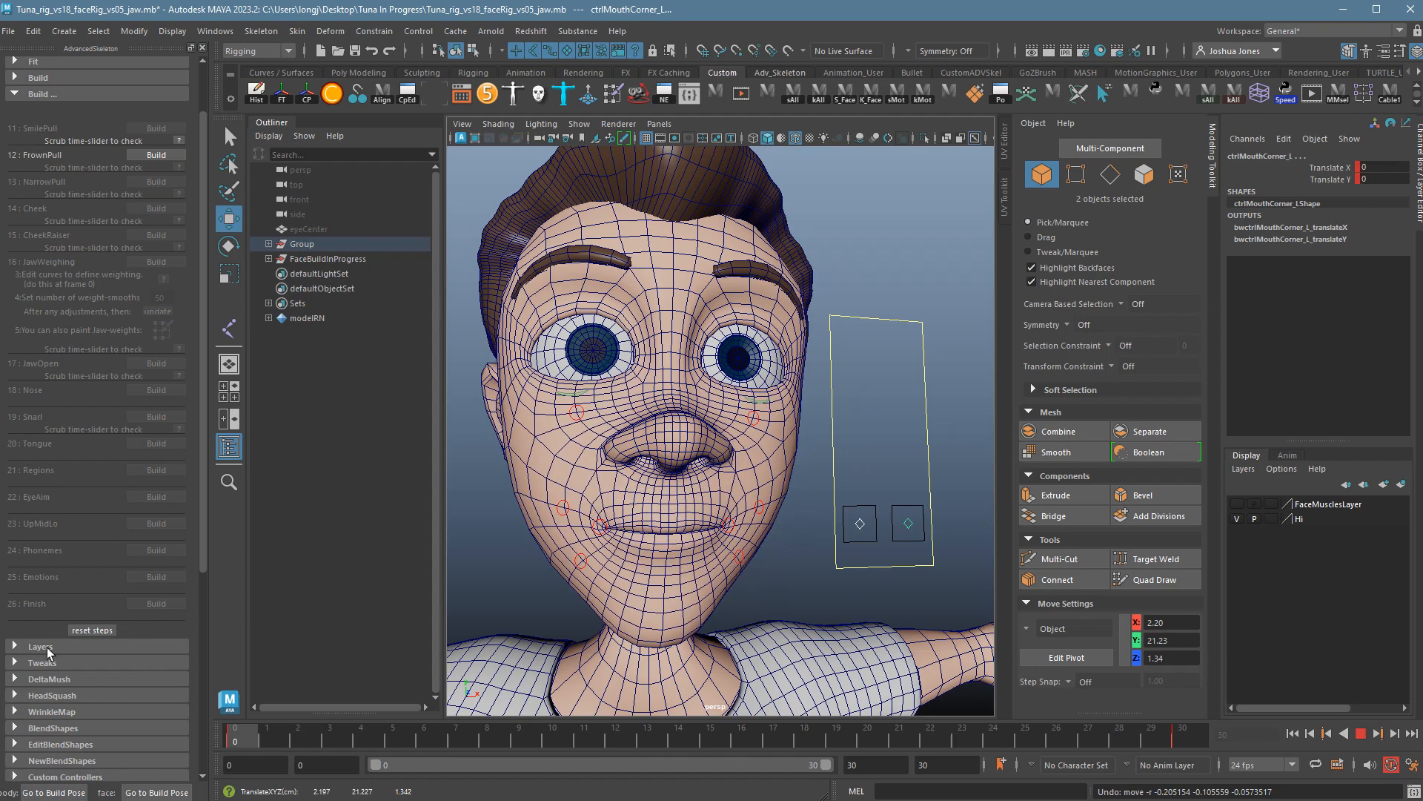
pyautogui.moveTo(1238, 647); pyautogui.dragTo(90, 648)
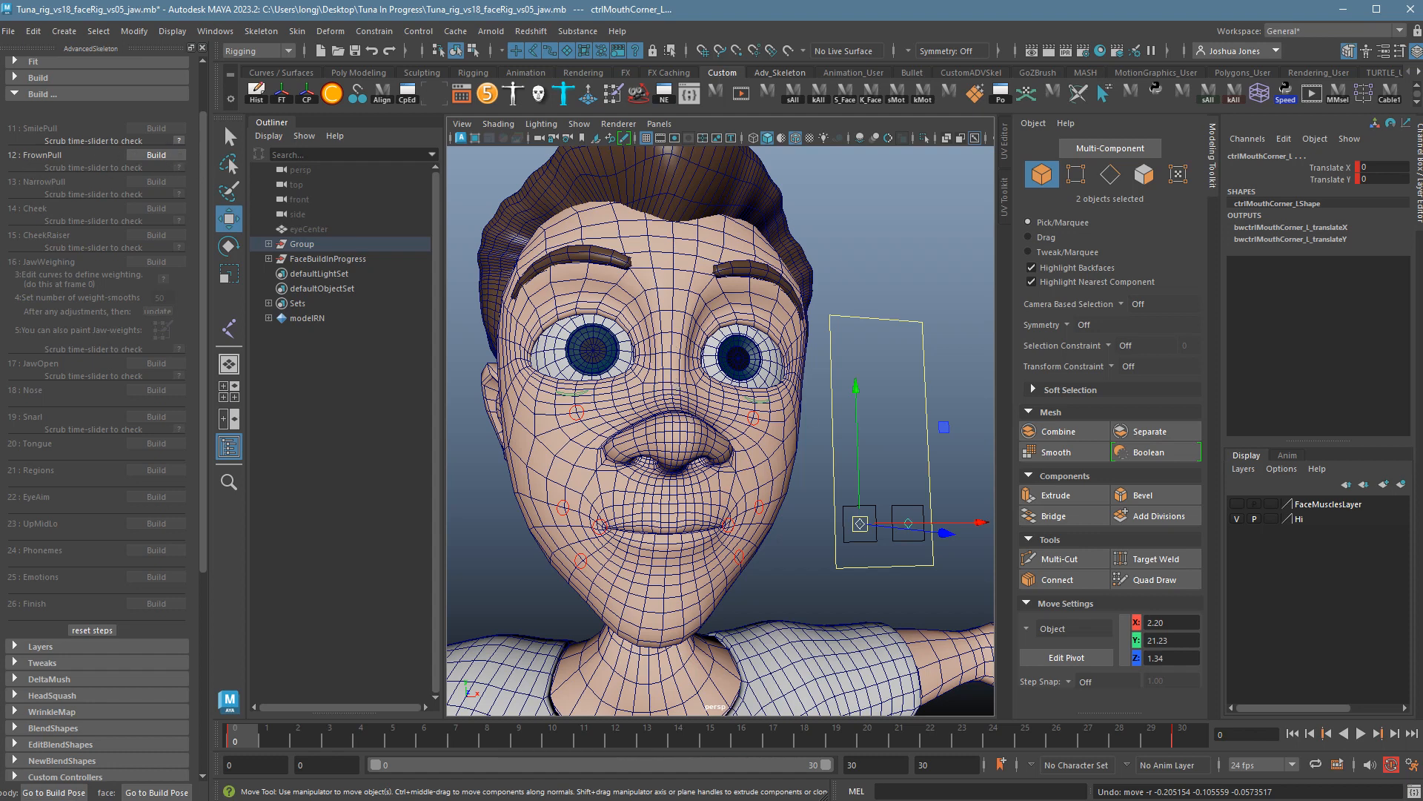
pyautogui.click(10, 31)
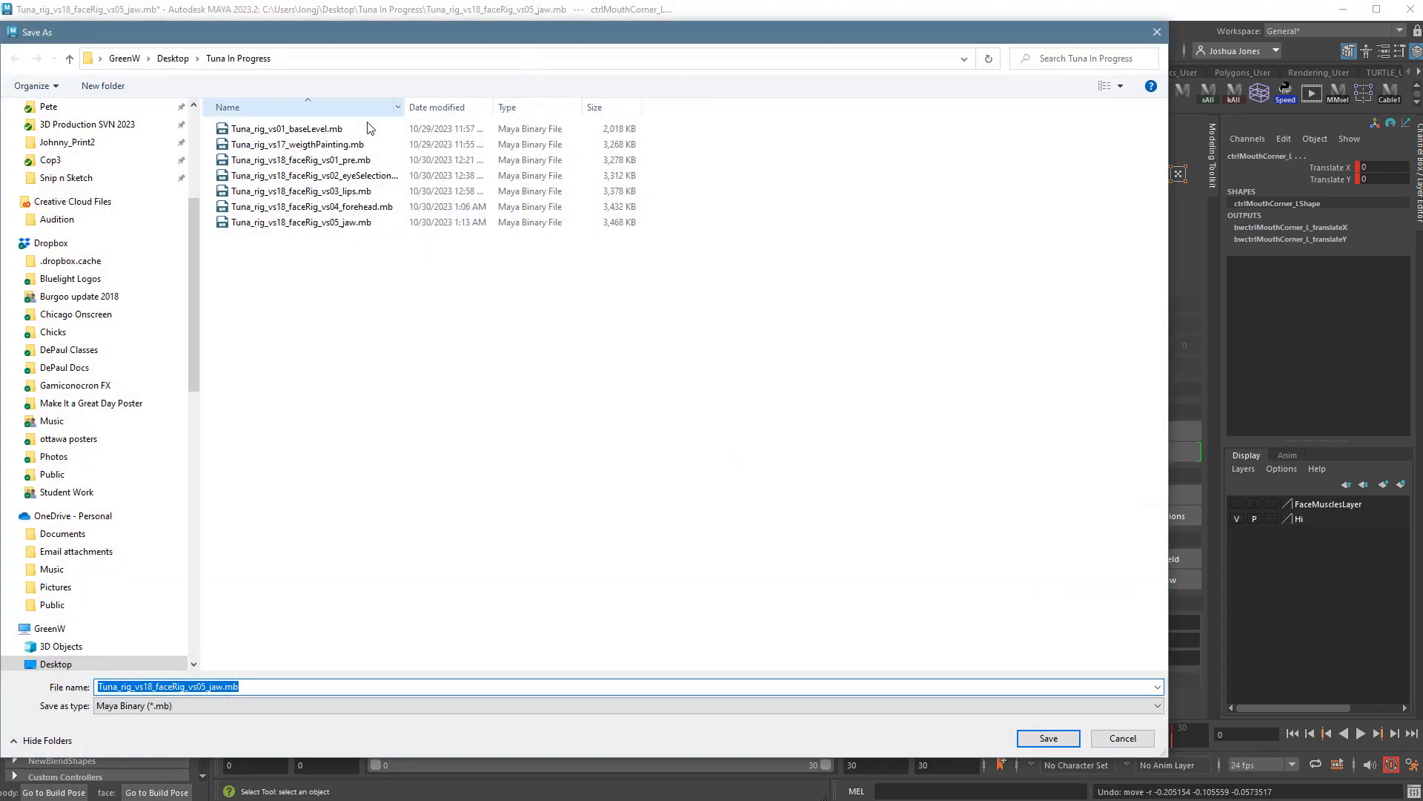
# Save the scene as Tuna_rig_vs18_faceRig_vs06_buildFrown.mb.
pyautogui.click(168, 688)
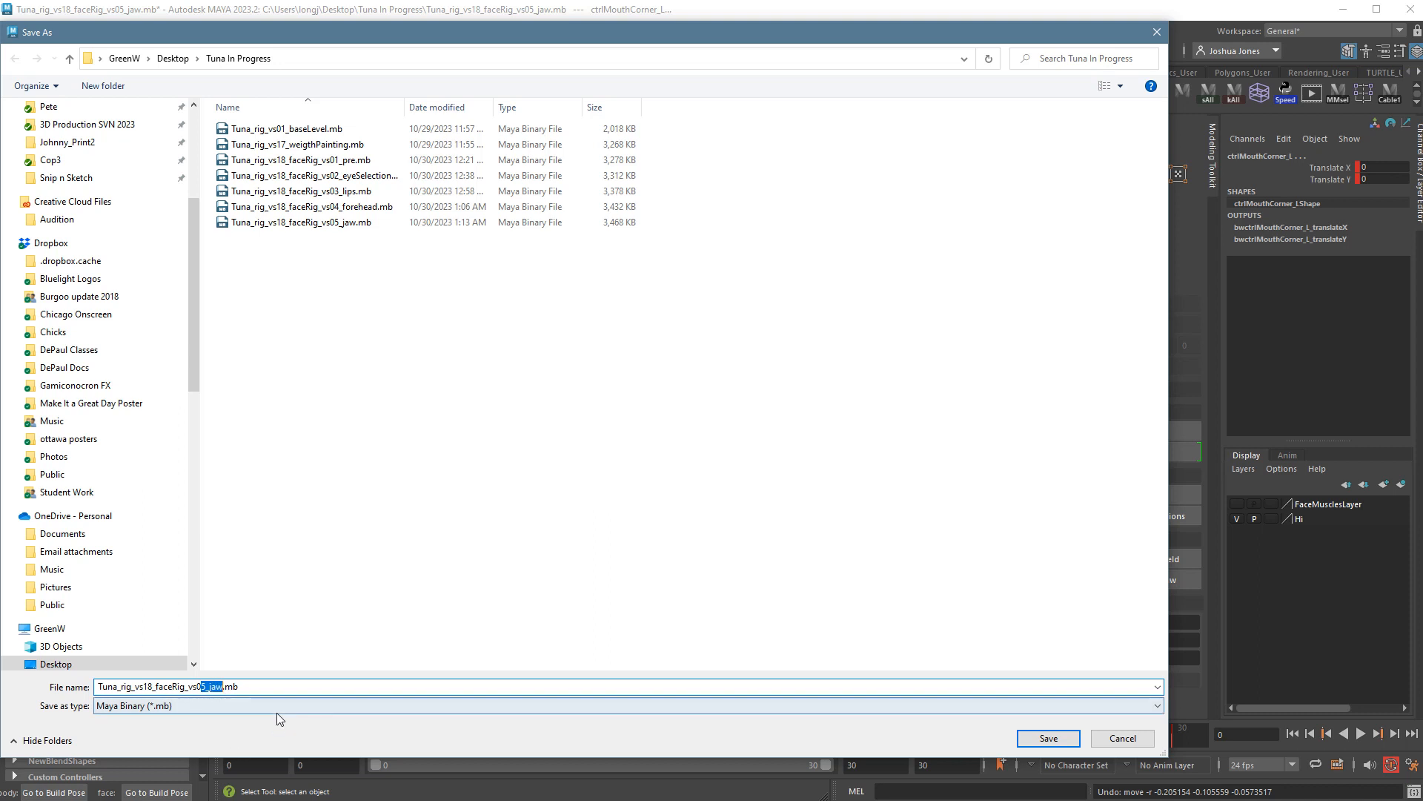
pyautogui.write('6_build')
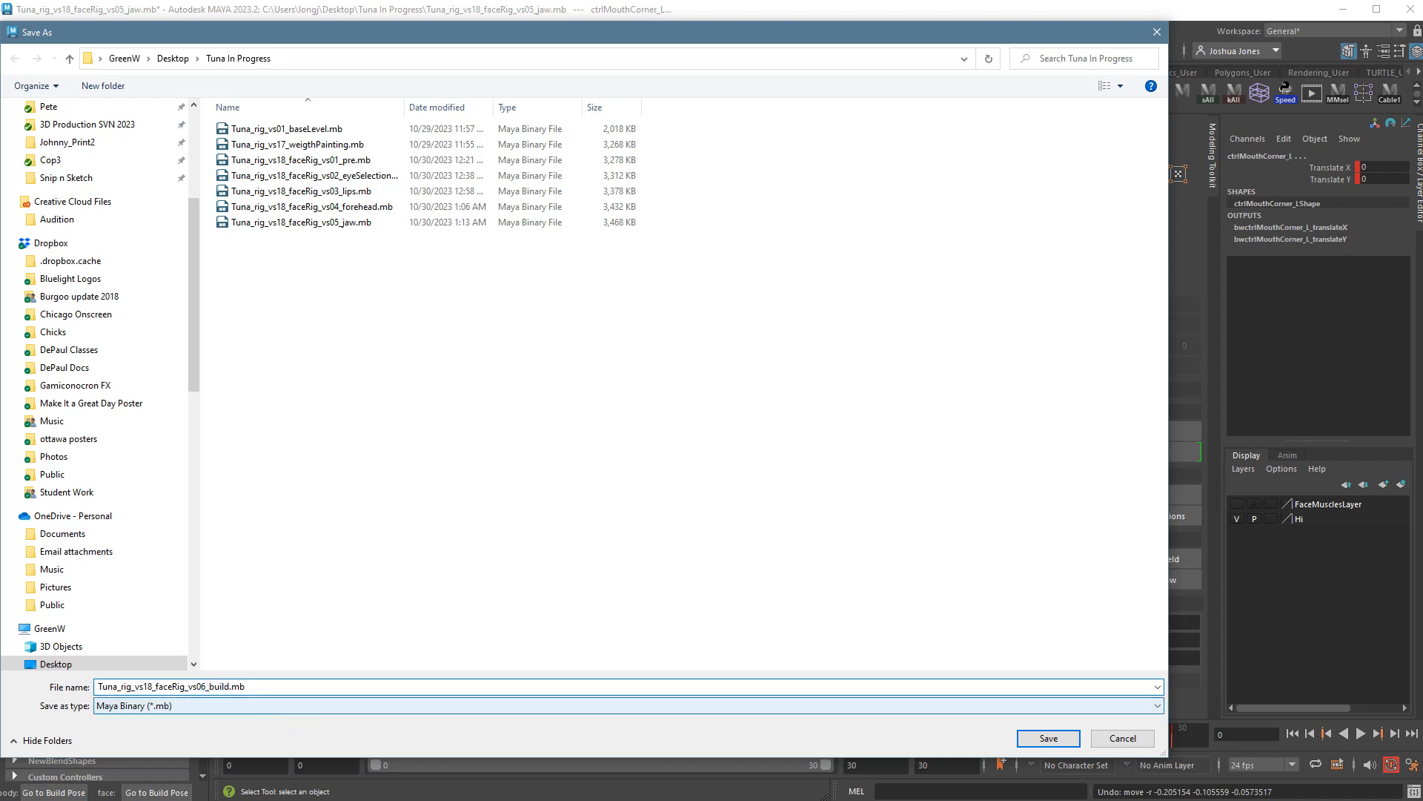
pyautogui.write('Frown')
pyautogui.press('Return')
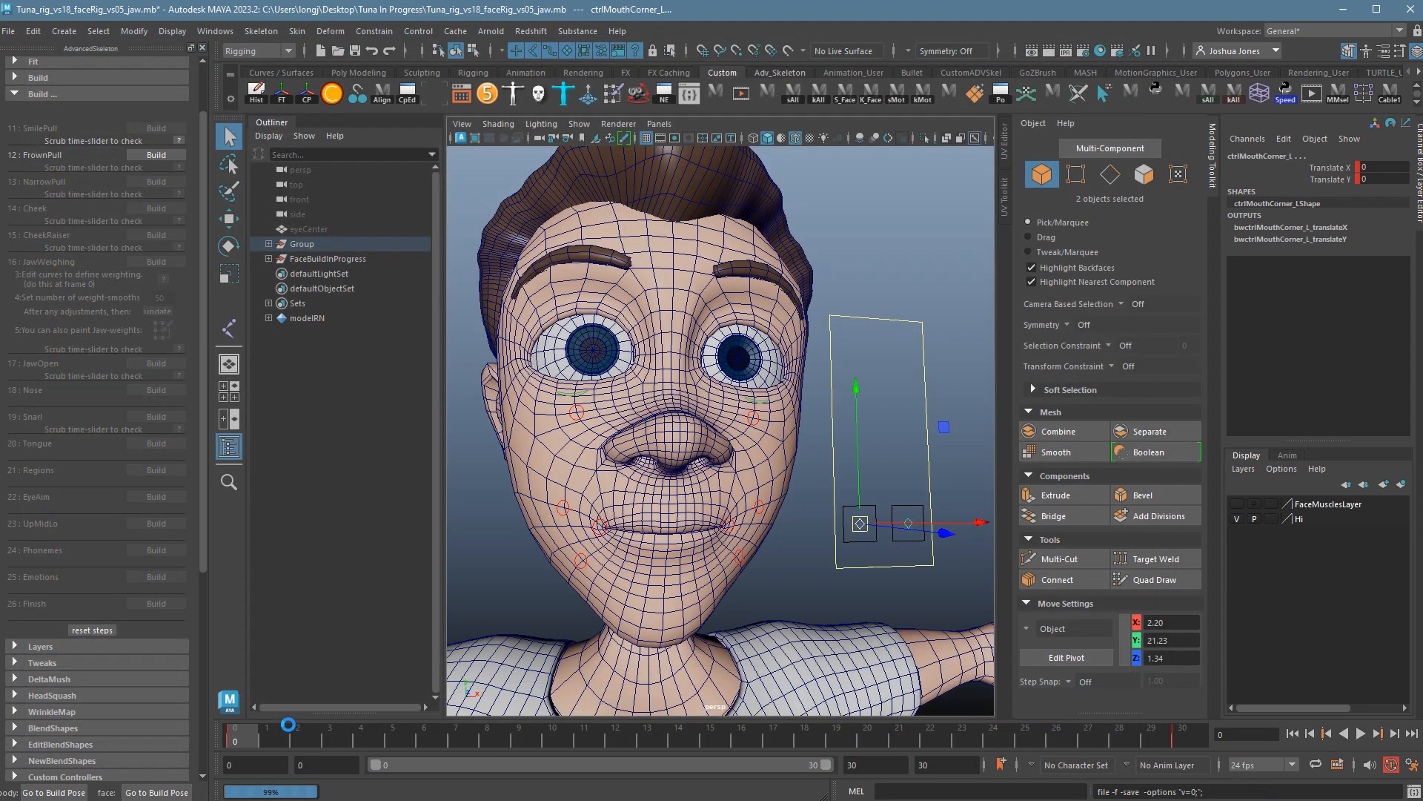
pyautogui.click(177, 156)
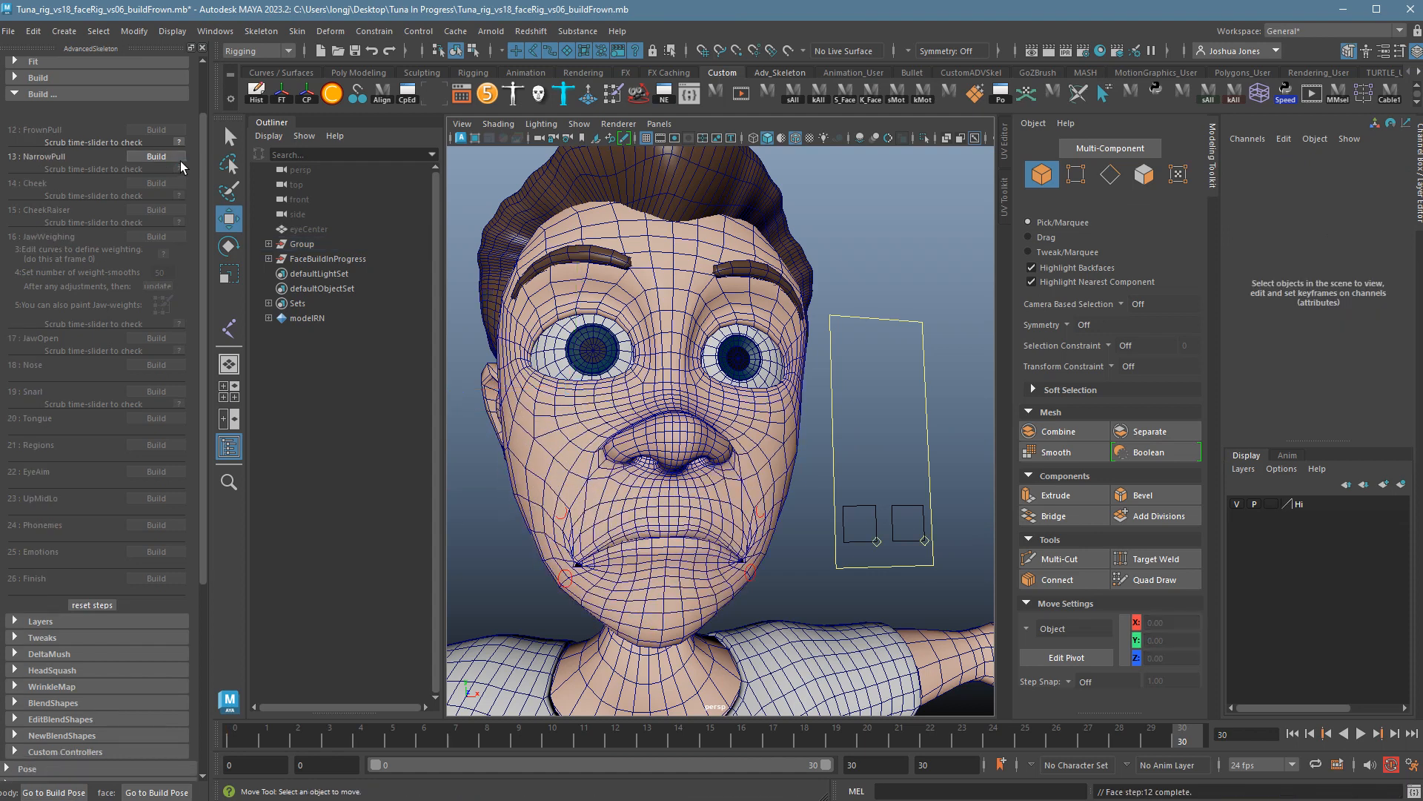
pyautogui.click(178, 157)
pyautogui.hotkey('alt', 'v')
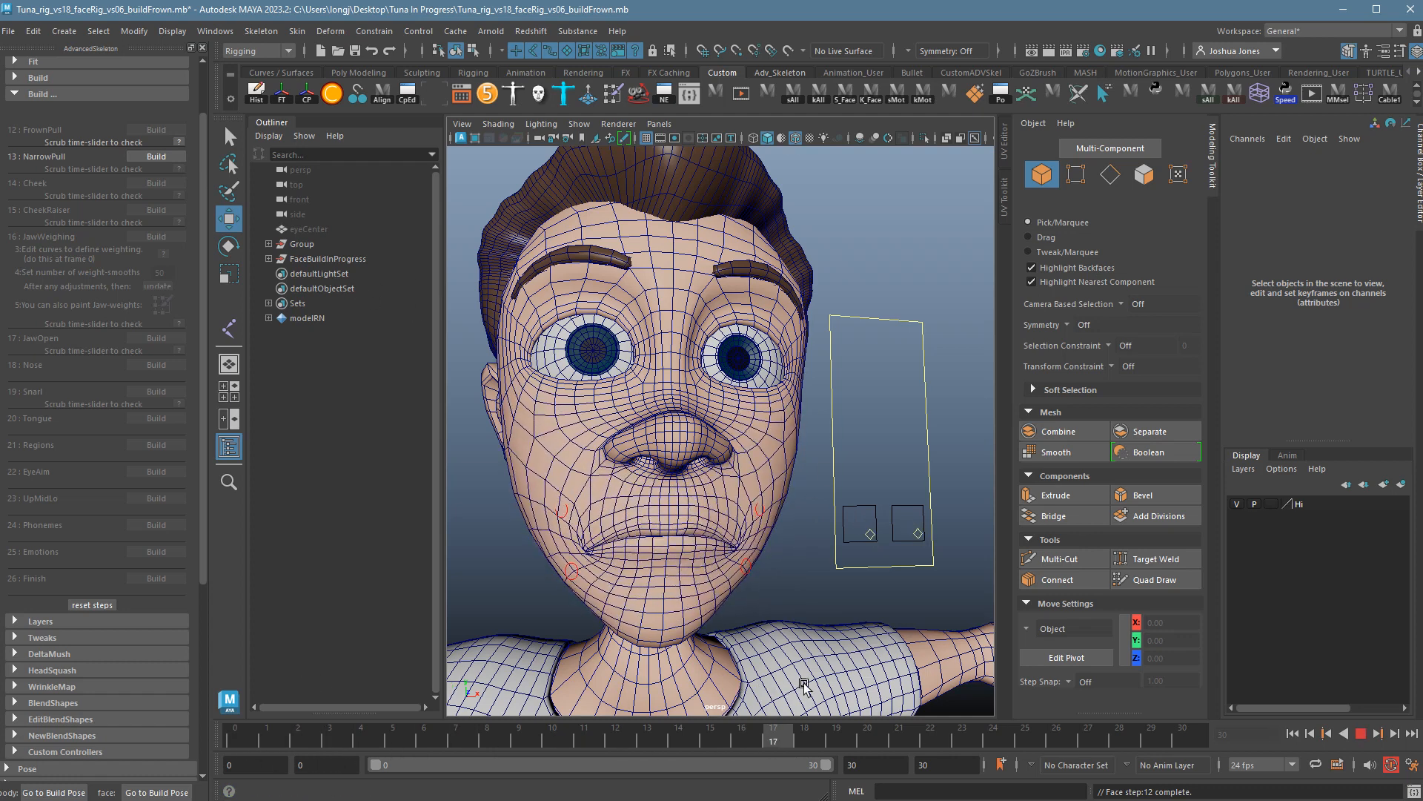
pyautogui.hotkey('alt', 'v')
pyautogui.keyDown('alt'); pyautogui.moveTo(748, 590); pyautogui.dragTo(609, 495); pyautogui.keyUp('alt')
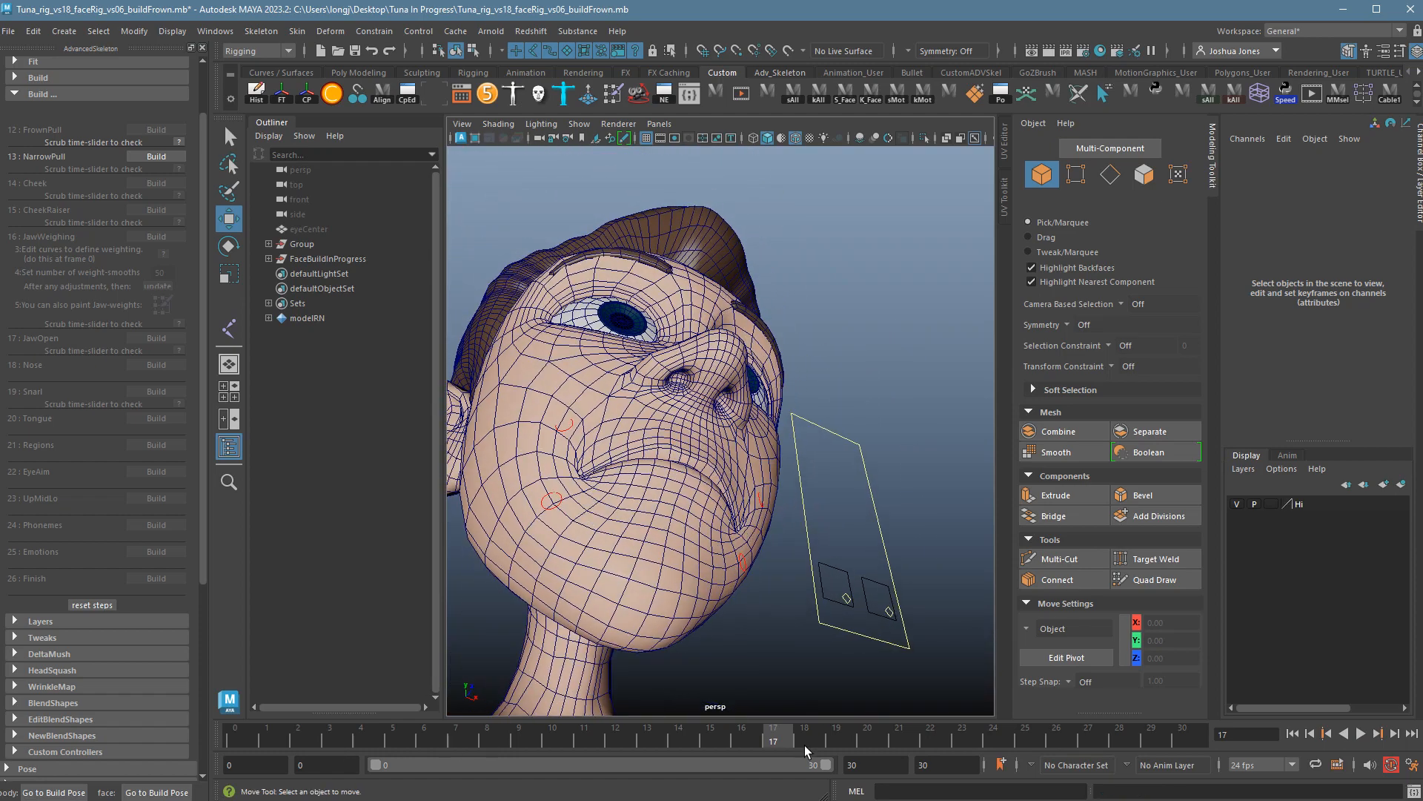
pyautogui.moveTo(807, 750); pyautogui.dragTo(1103, 748)
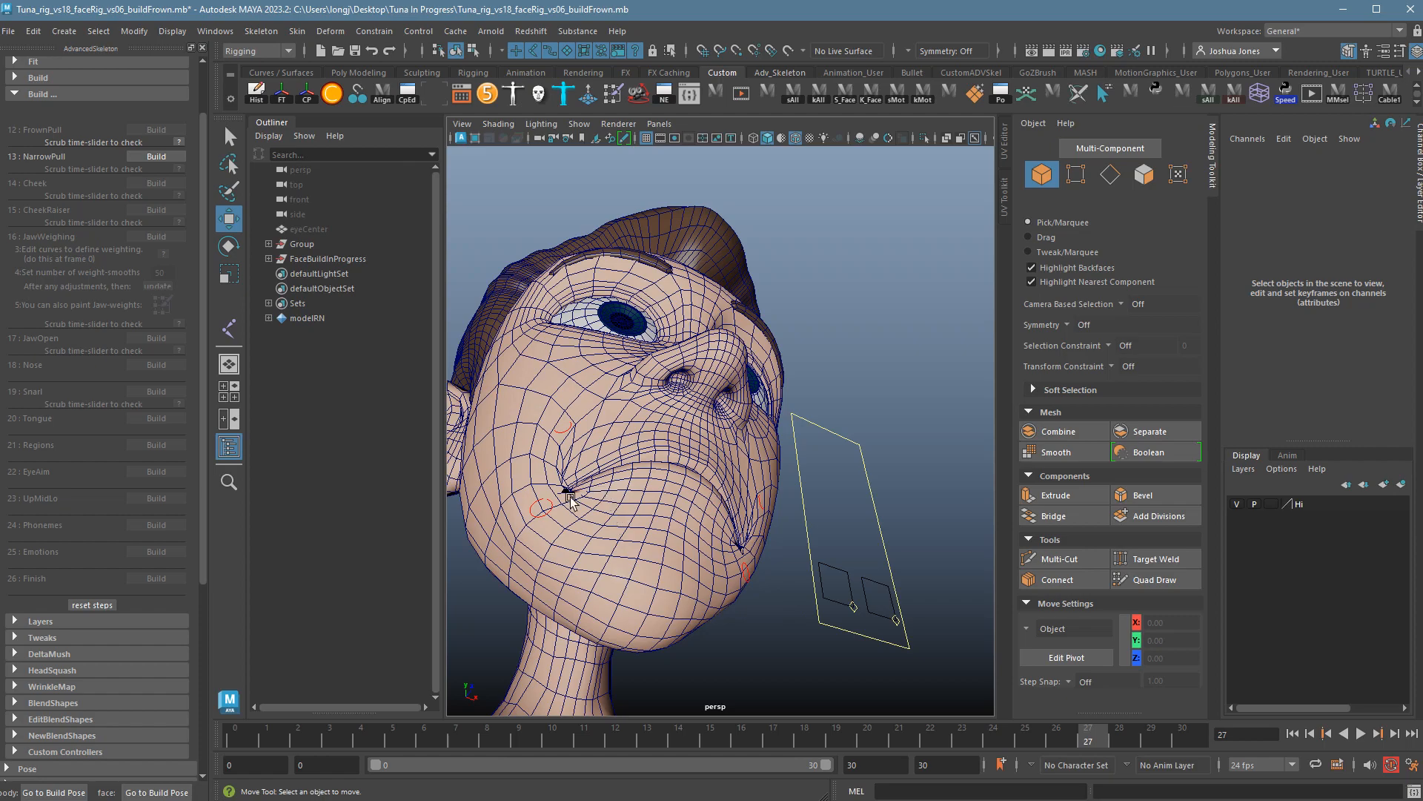
pyautogui.keyDown('alt'); pyautogui.moveTo(571, 501); pyautogui.dragTo(595, 554); pyautogui.keyUp('alt')
pyautogui.keyDown('alt'); pyautogui.moveTo(595, 555); pyautogui.dragTo(659, 562, button='right'); pyautogui.keyUp('alt')
pyautogui.keyDown('alt'); pyautogui.moveTo(660, 562); pyautogui.dragTo(706, 553); pyautogui.keyUp('alt')
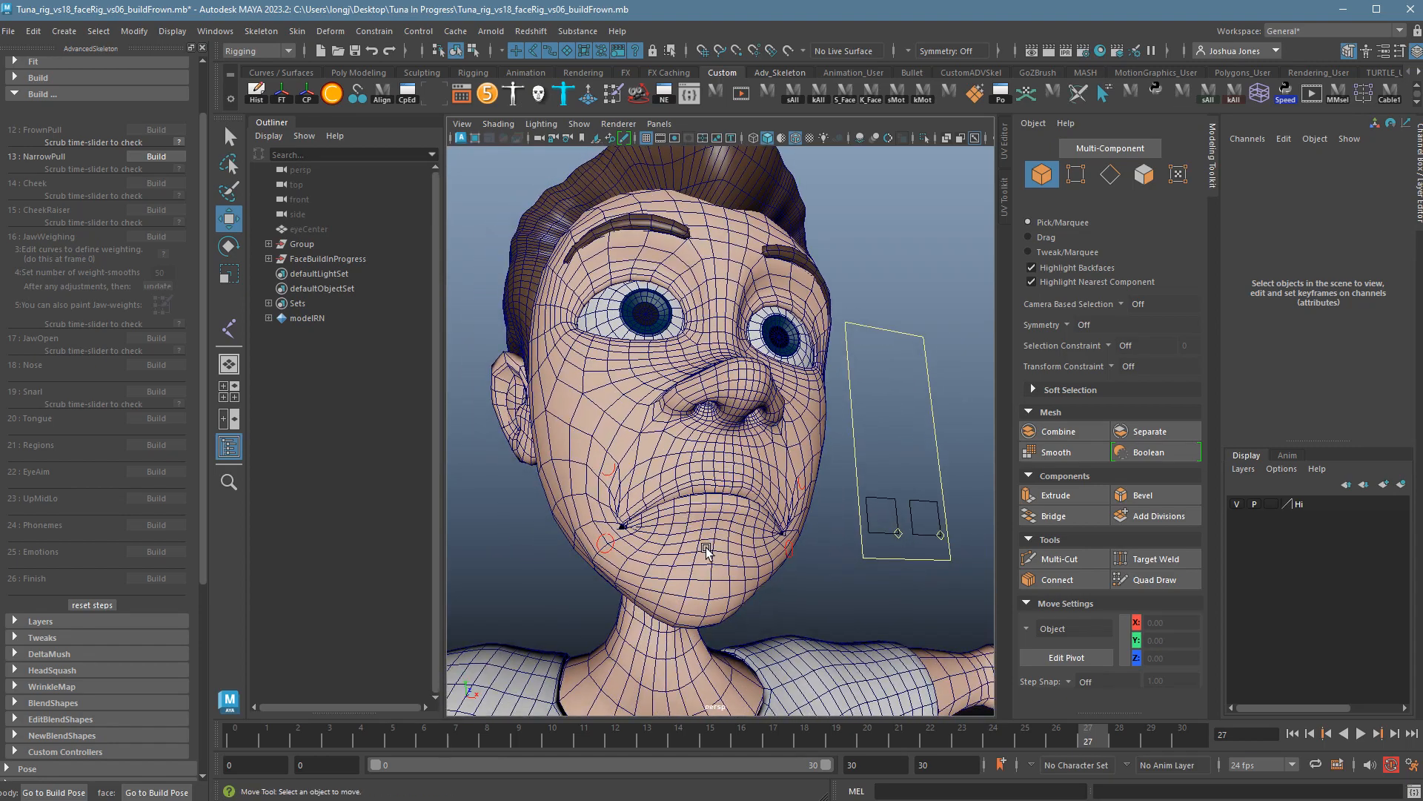
pyautogui.keyDown('alt'); pyautogui.moveTo(706, 553); pyautogui.dragTo(779, 574, button='right'); pyautogui.keyUp('alt')
pyautogui.moveTo(1103, 748); pyautogui.dragTo(773, 750)
pyautogui.keyDown('alt'); pyautogui.moveTo(772, 593); pyautogui.dragTo(837, 619); pyautogui.keyUp('alt')
pyautogui.moveTo(791, 751); pyautogui.dragTo(713, 751)
pyautogui.keyDown('alt'); pyautogui.moveTo(782, 619); pyautogui.dragTo(809, 608); pyautogui.keyUp('alt')
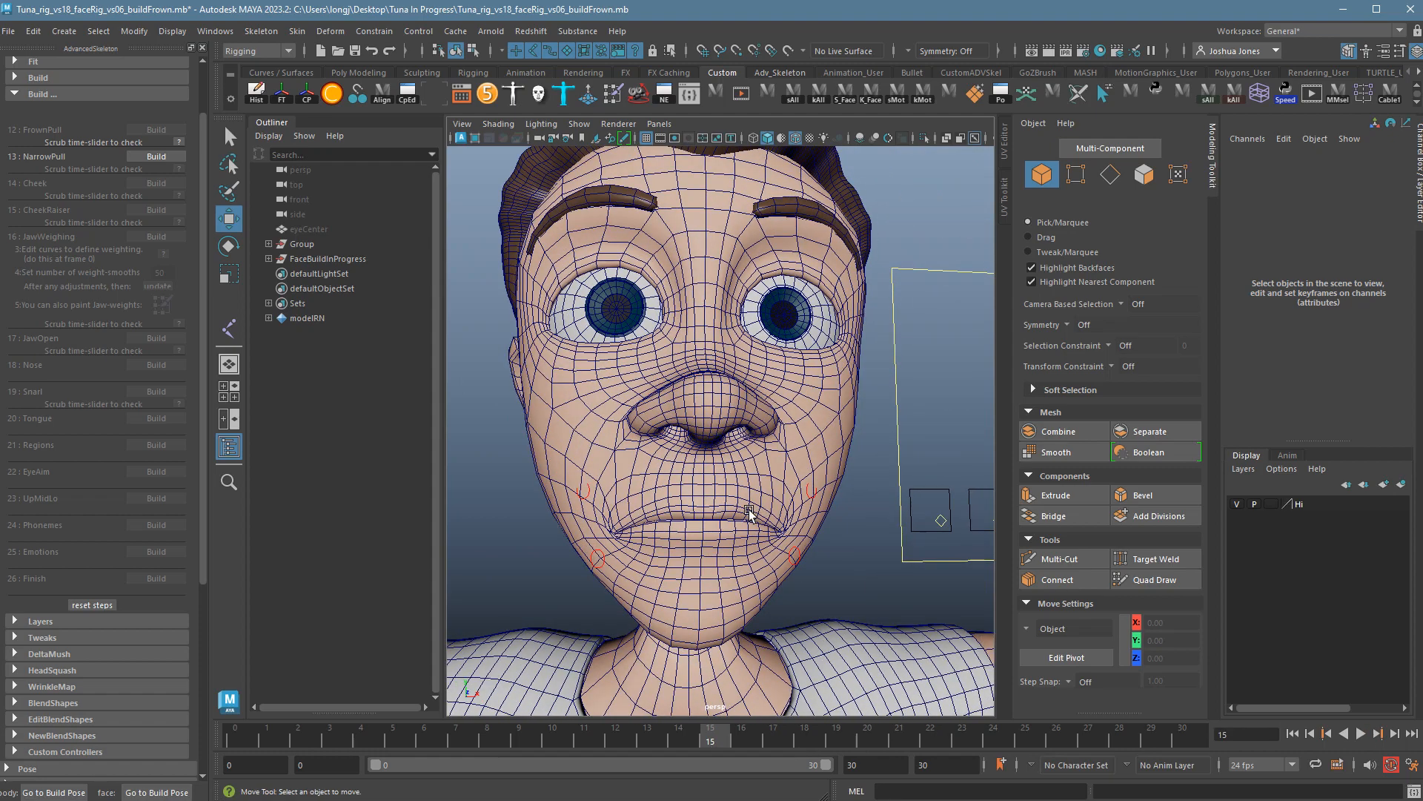
pyautogui.moveTo(781, 536)
pyautogui.keyDown('alt'); pyautogui.mouseDown()
pyautogui.moveTo(844, 542)
pyautogui.moveTo(797, 533)
pyautogui.mouseUp(); pyautogui.keyUp('alt')
pyautogui.keyDown('alt'); pyautogui.moveTo(797, 532); pyautogui.dragTo(672, 510, button='right'); pyautogui.keyUp('alt')
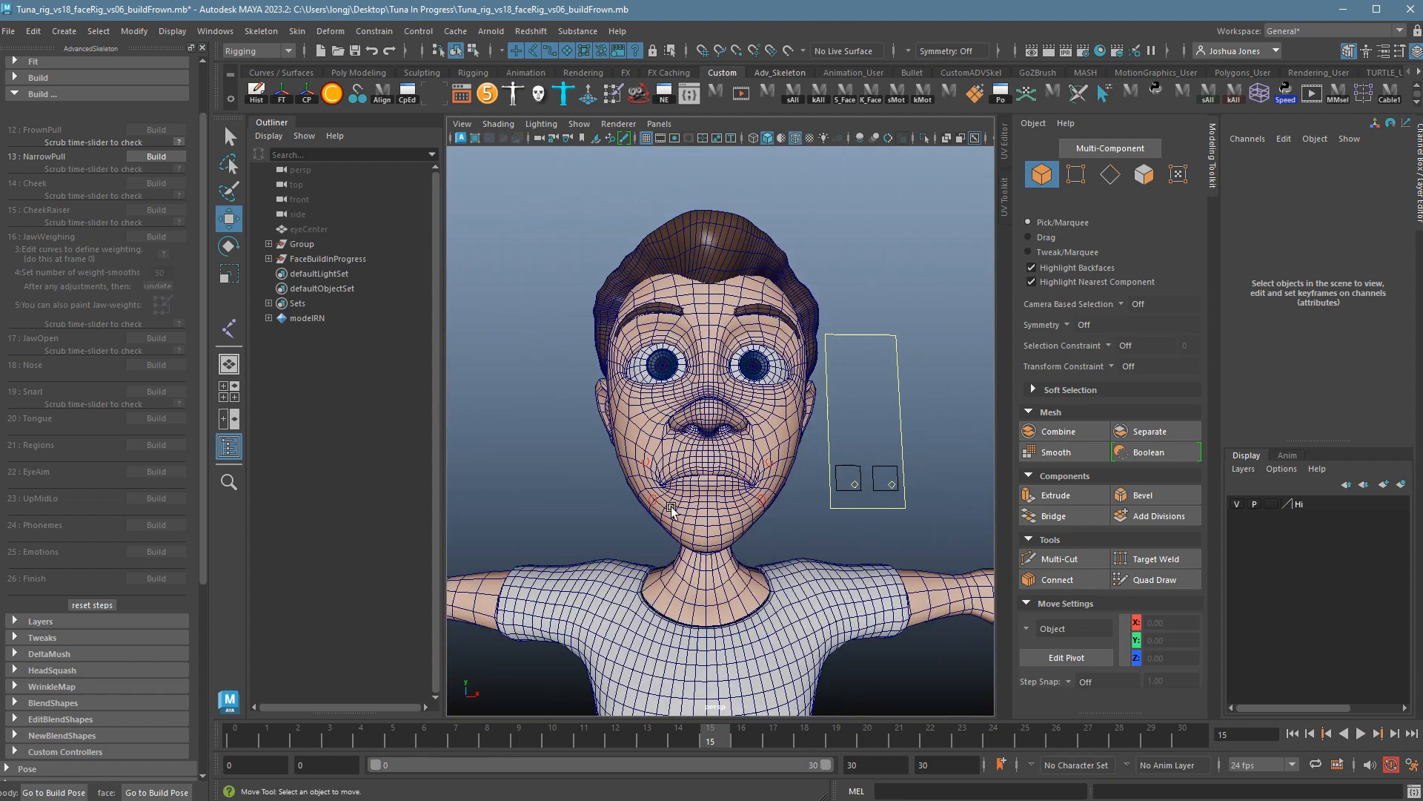
pyautogui.keyDown('alt'); pyautogui.moveTo(672, 510); pyautogui.dragTo(736, 682); pyautogui.keyUp('alt')
pyautogui.hotkey('alt', 'v')
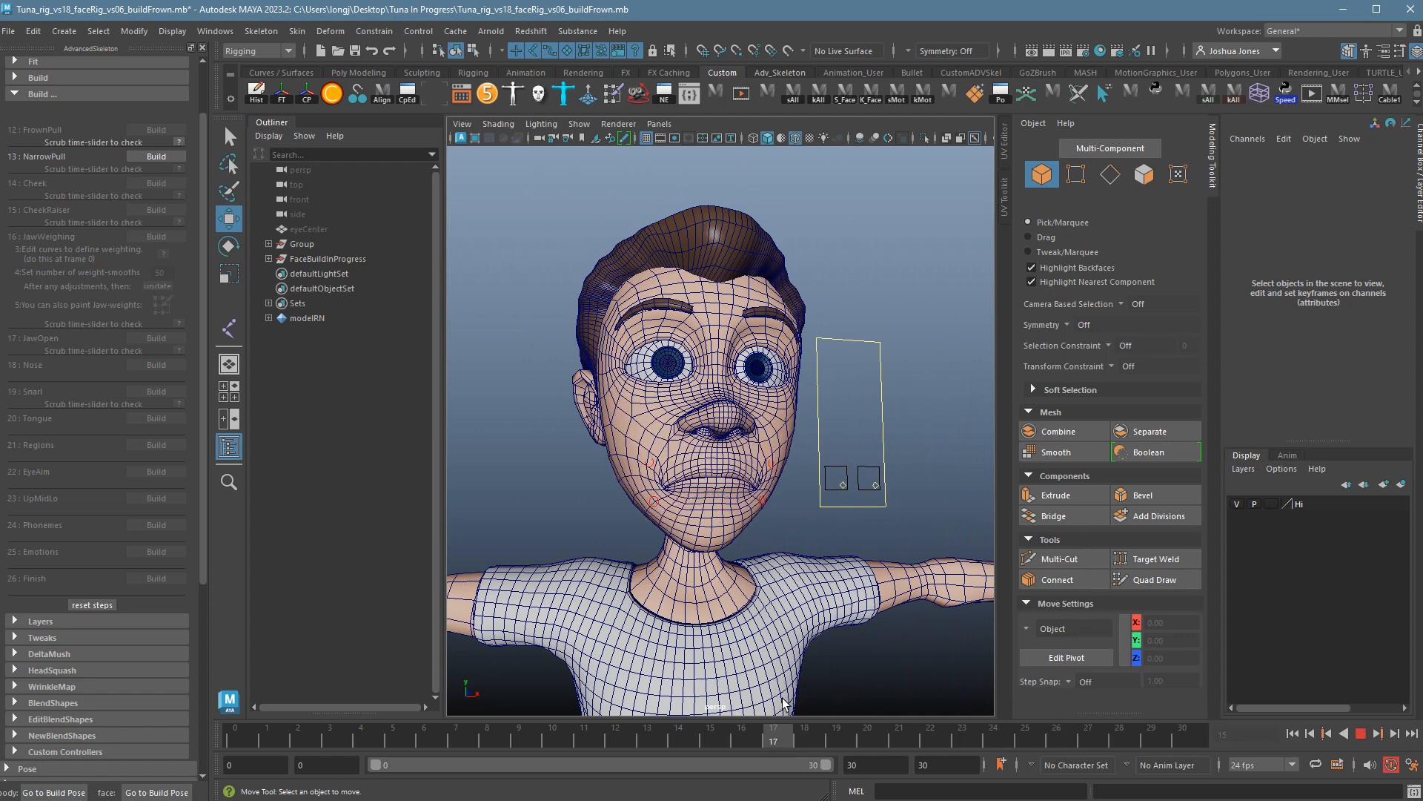
pyautogui.hotkey('alt', 'v')
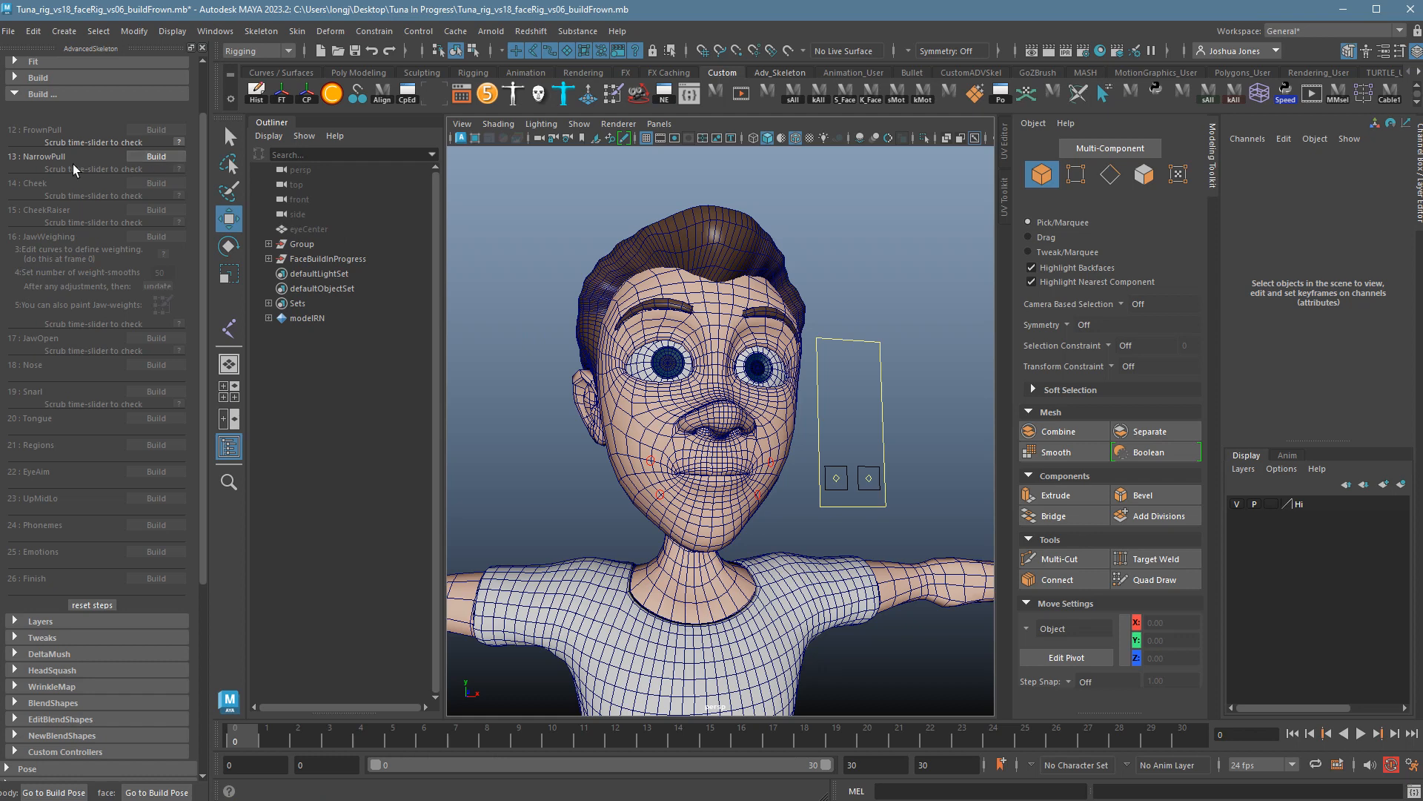
# Build the NarrowPull face step and frame the face up close from a lower angle.
pyautogui.click(165, 168)
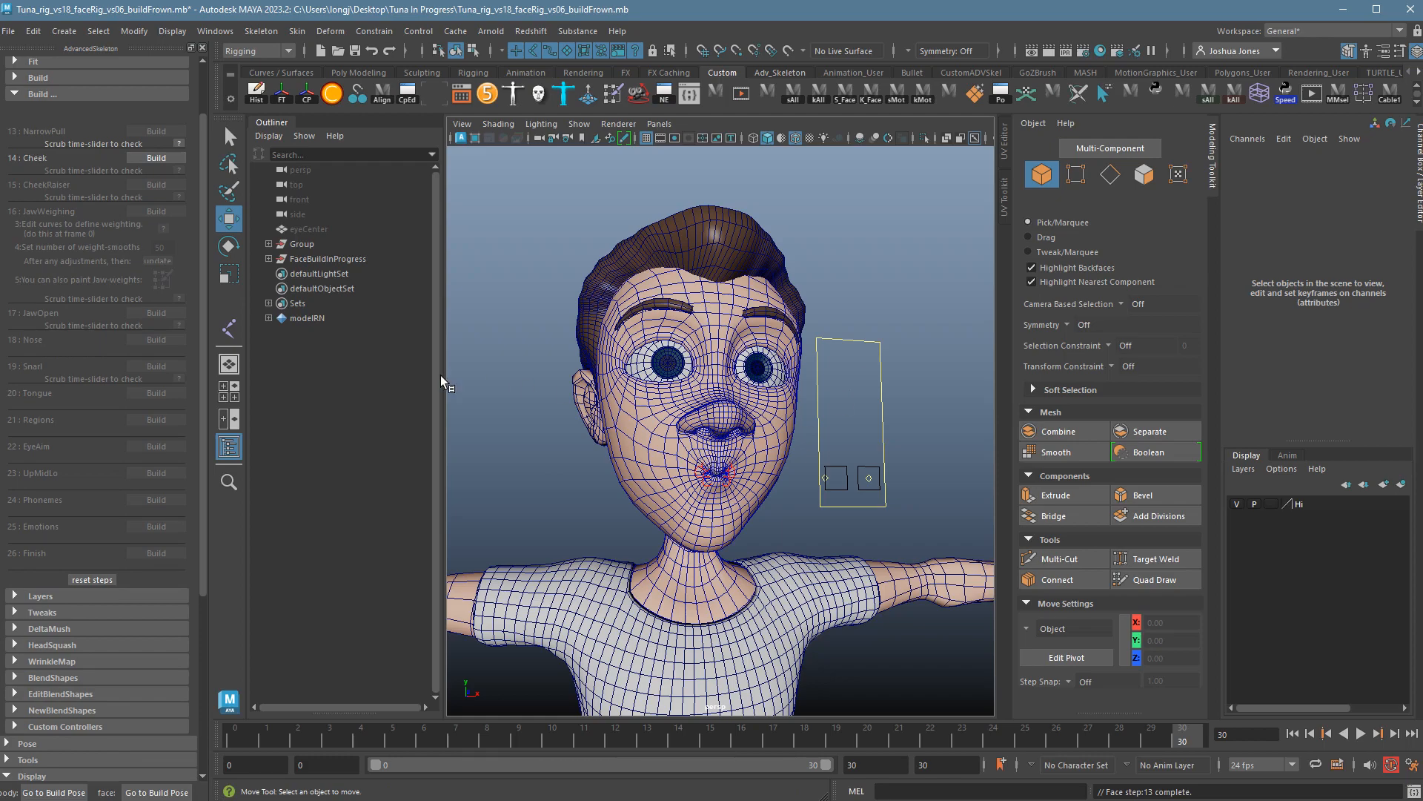
pyautogui.keyDown('alt'); pyautogui.moveTo(551, 555); pyautogui.dragTo(762, 546, button='right'); pyautogui.keyUp('alt')
pyautogui.keyDown('alt'); pyautogui.moveTo(763, 547); pyautogui.dragTo(741, 511); pyautogui.keyUp('alt')
pyautogui.keyDown('alt'); pyautogui.moveTo(741, 512); pyautogui.dragTo(697, 523, button='right'); pyautogui.keyUp('alt')
pyautogui.keyDown('alt'); pyautogui.moveTo(697, 523); pyautogui.dragTo(692, 540); pyautogui.keyUp('alt')
# Play and scrub the timeline to check the narrowed lips, ending back at frame 0.
pyautogui.hotkey('alt', 'v')
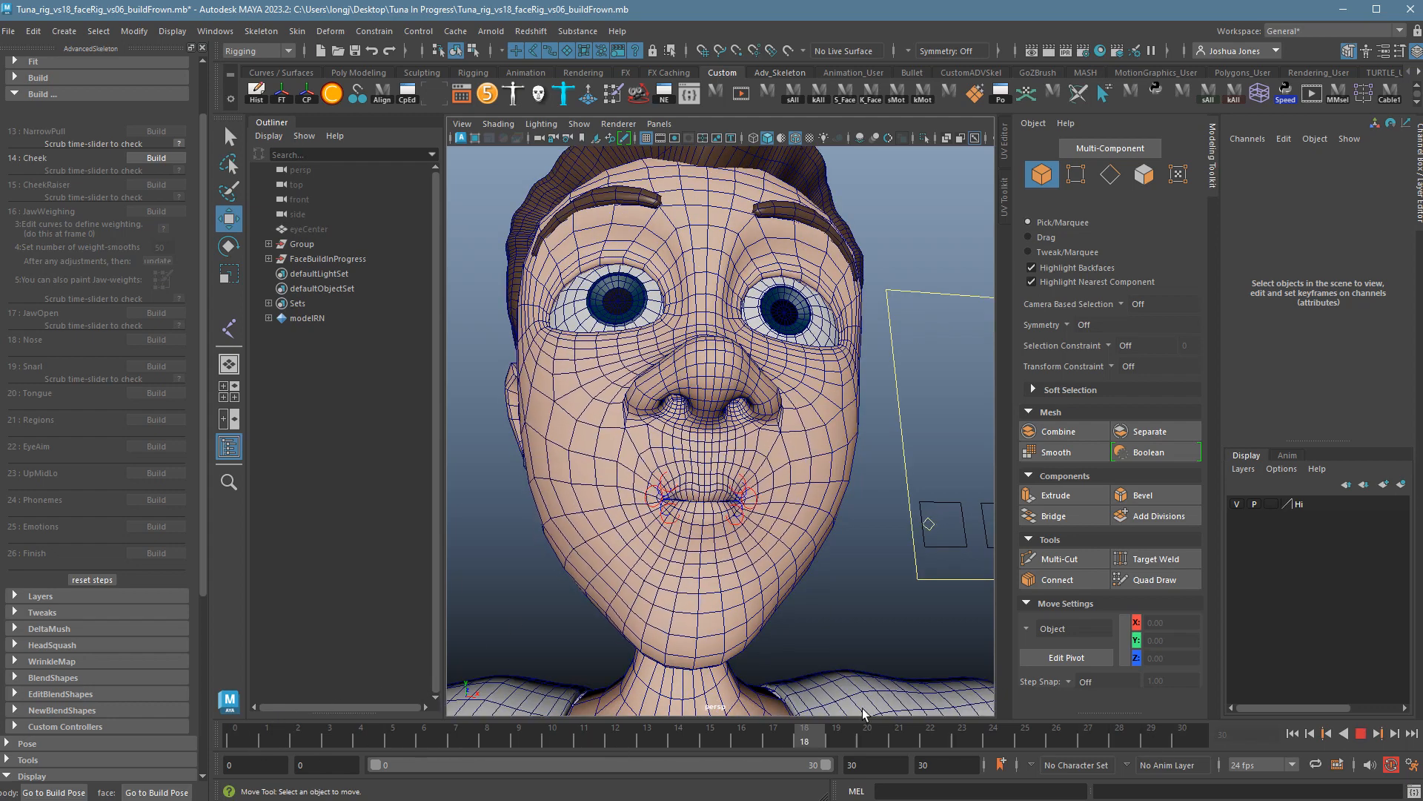
pyautogui.moveTo(933, 712)
pyautogui.mouseDown()
pyautogui.moveTo(918, 713)
pyautogui.moveTo(1384, 746)
pyautogui.moveTo(43, 670)
pyautogui.mouseUp()
pyautogui.keyDown('alt'); pyautogui.moveTo(827, 459); pyautogui.dragTo(688, 458, button='right'); pyautogui.keyUp('alt')
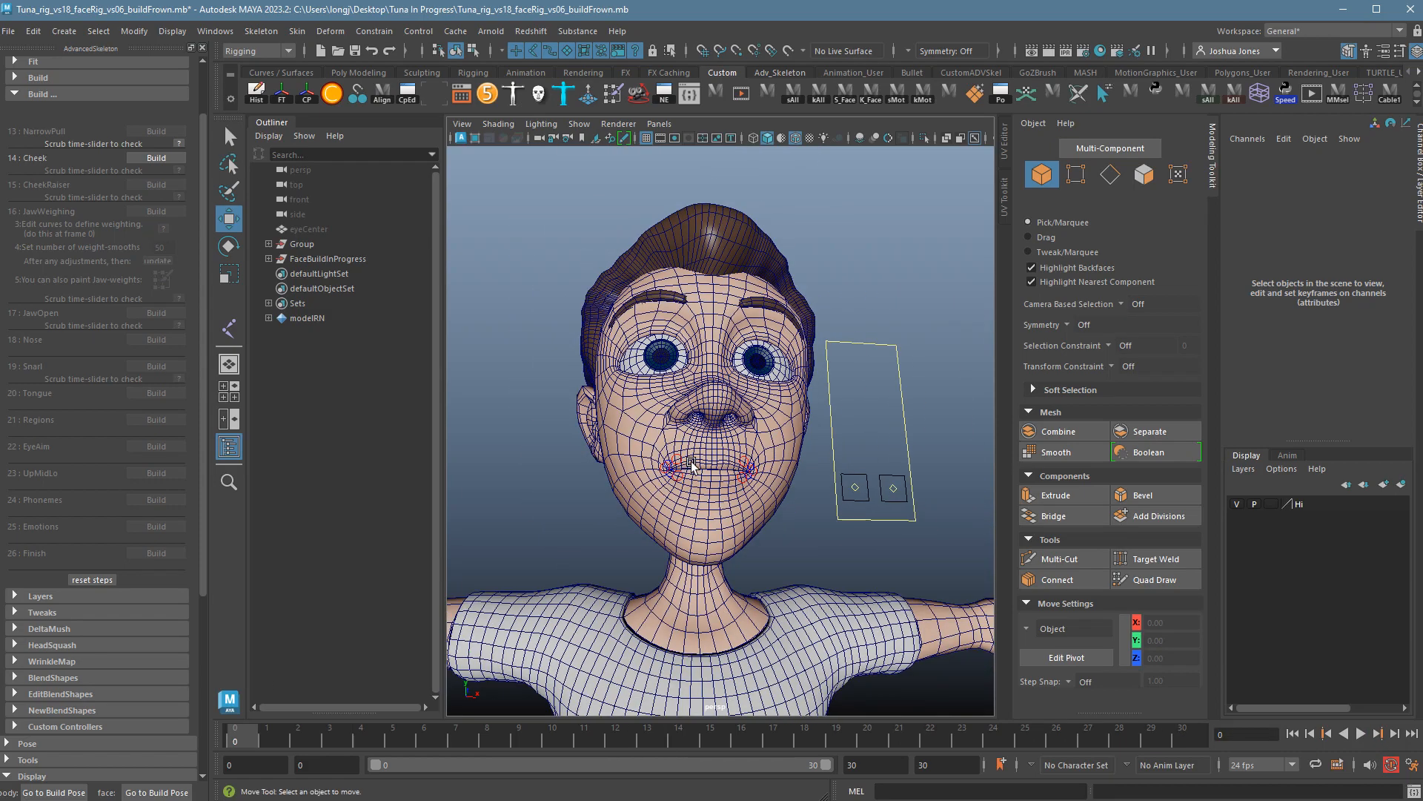
pyautogui.keyDown('alt'); pyautogui.moveTo(690, 461); pyautogui.dragTo(703, 482); pyautogui.keyUp('alt')
pyautogui.keyDown('alt'); pyautogui.moveTo(703, 482); pyautogui.dragTo(823, 490, button='right'); pyautogui.keyUp('alt')
pyautogui.keyDown('alt'); pyautogui.moveTo(823, 491); pyautogui.dragTo(814, 495); pyautogui.keyUp('alt')
pyautogui.keyDown('alt'); pyautogui.moveTo(814, 495); pyautogui.dragTo(723, 489, button='right'); pyautogui.keyUp('alt')
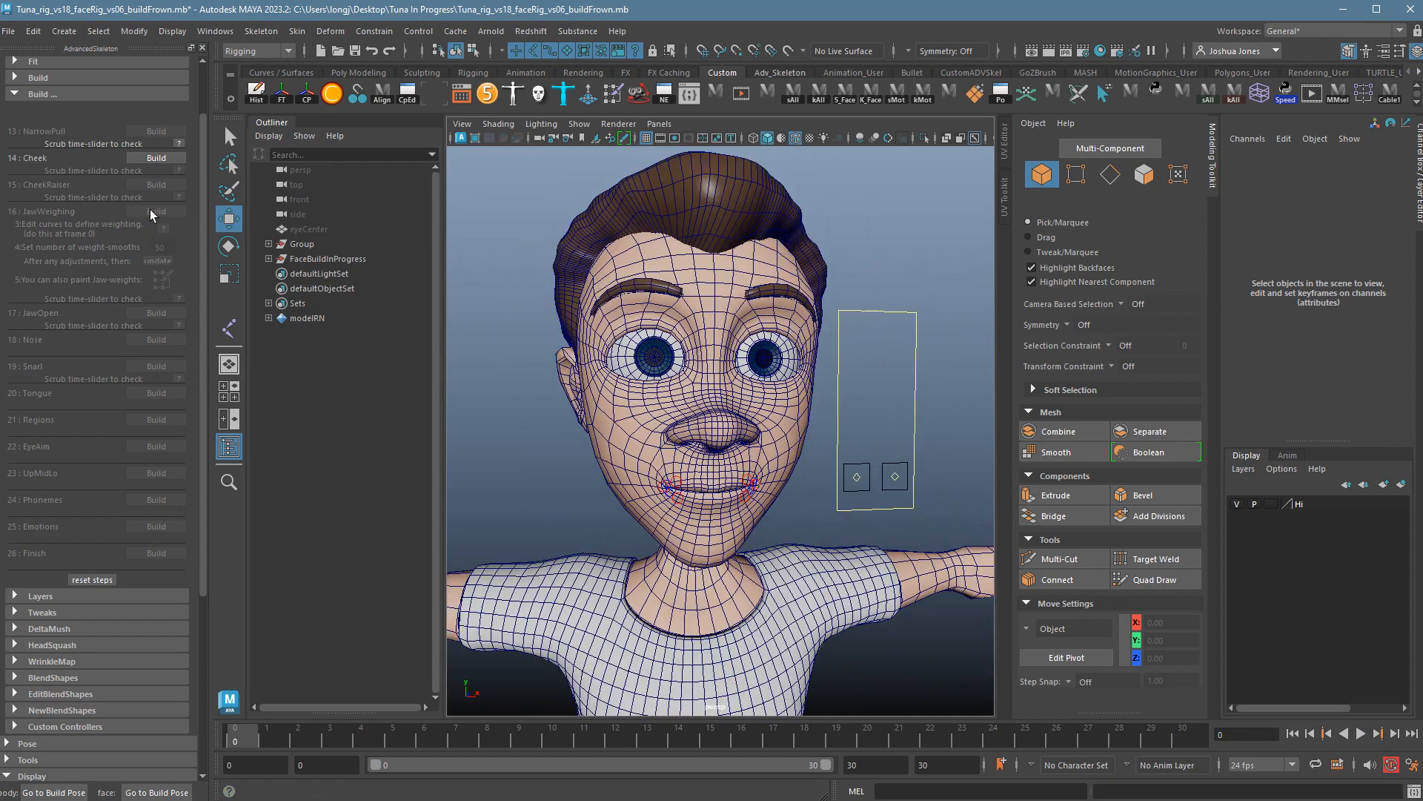
# Build the Cheek face step and play it from several angles, returning to frame 0.
pyautogui.click(166, 166)
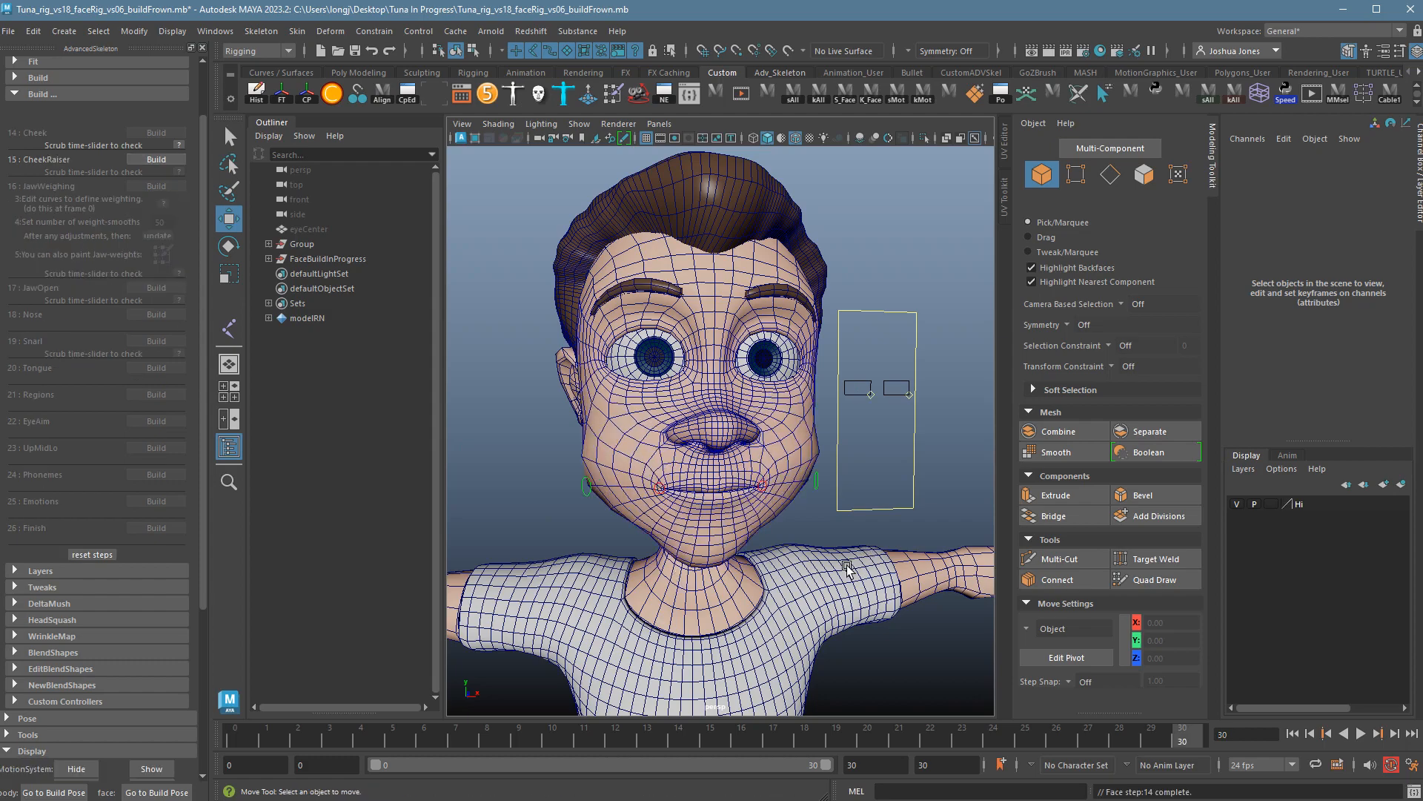
pyautogui.keyDown('alt'); pyautogui.moveTo(677, 586); pyautogui.dragTo(845, 564); pyautogui.keyUp('alt')
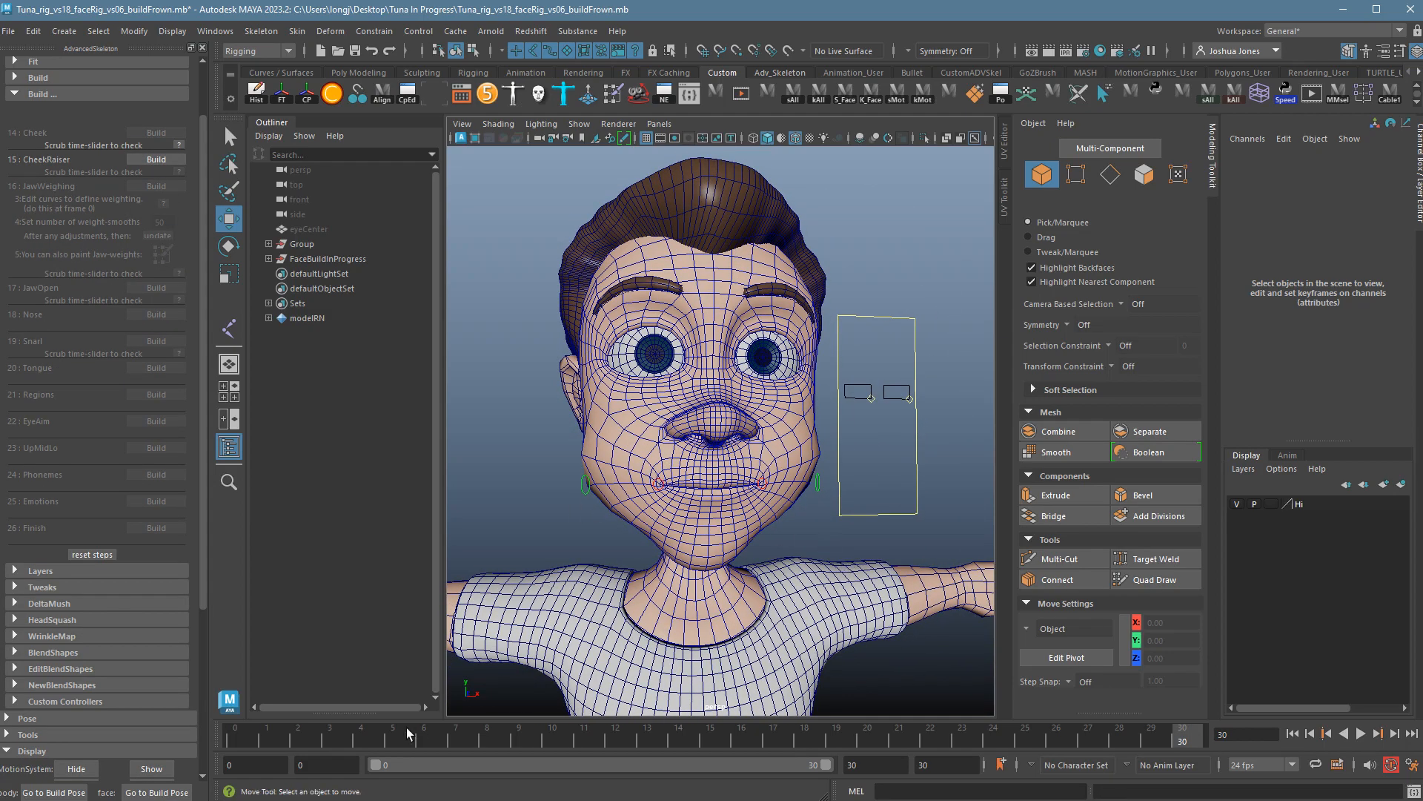
pyautogui.hotkey('alt', 'v')
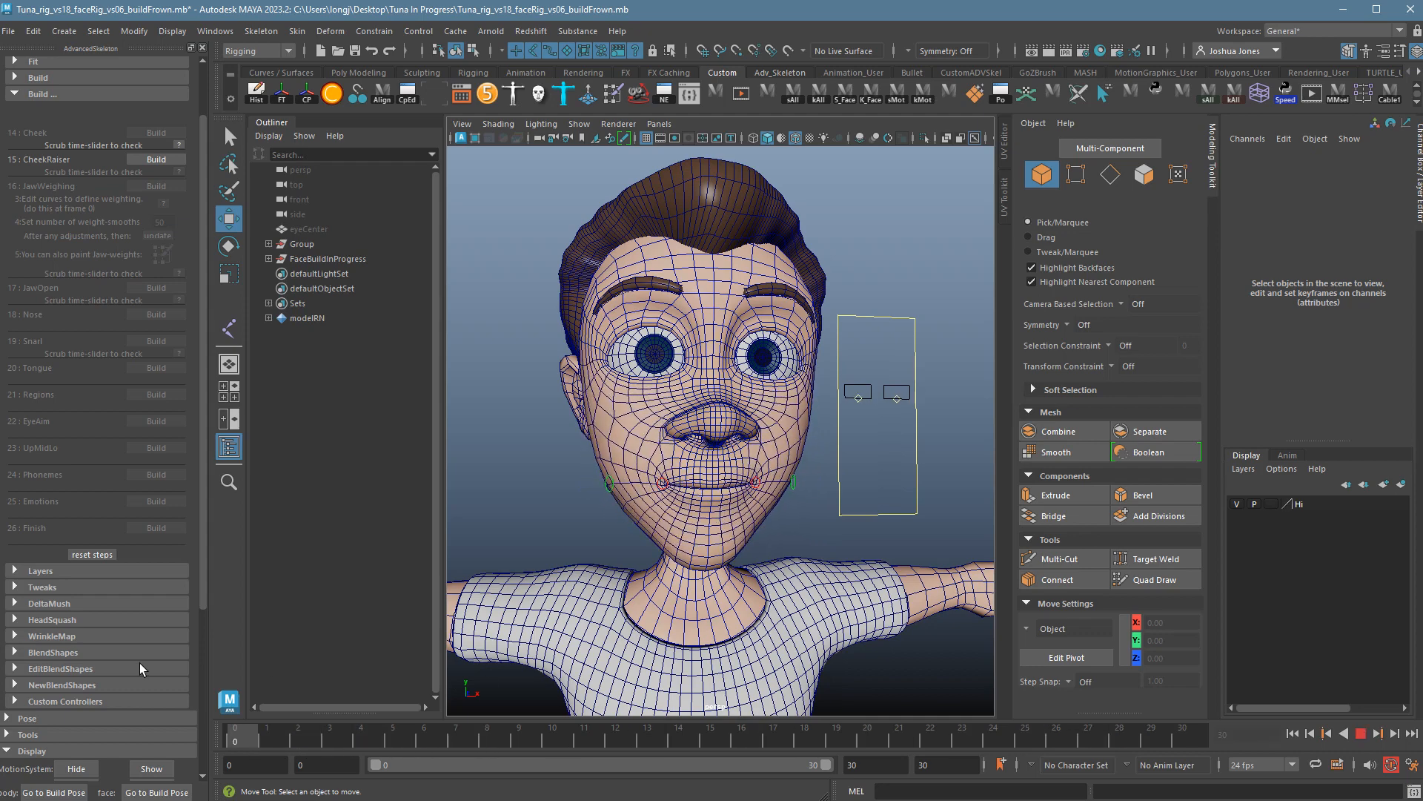
pyautogui.hotkey('alt', 'v')
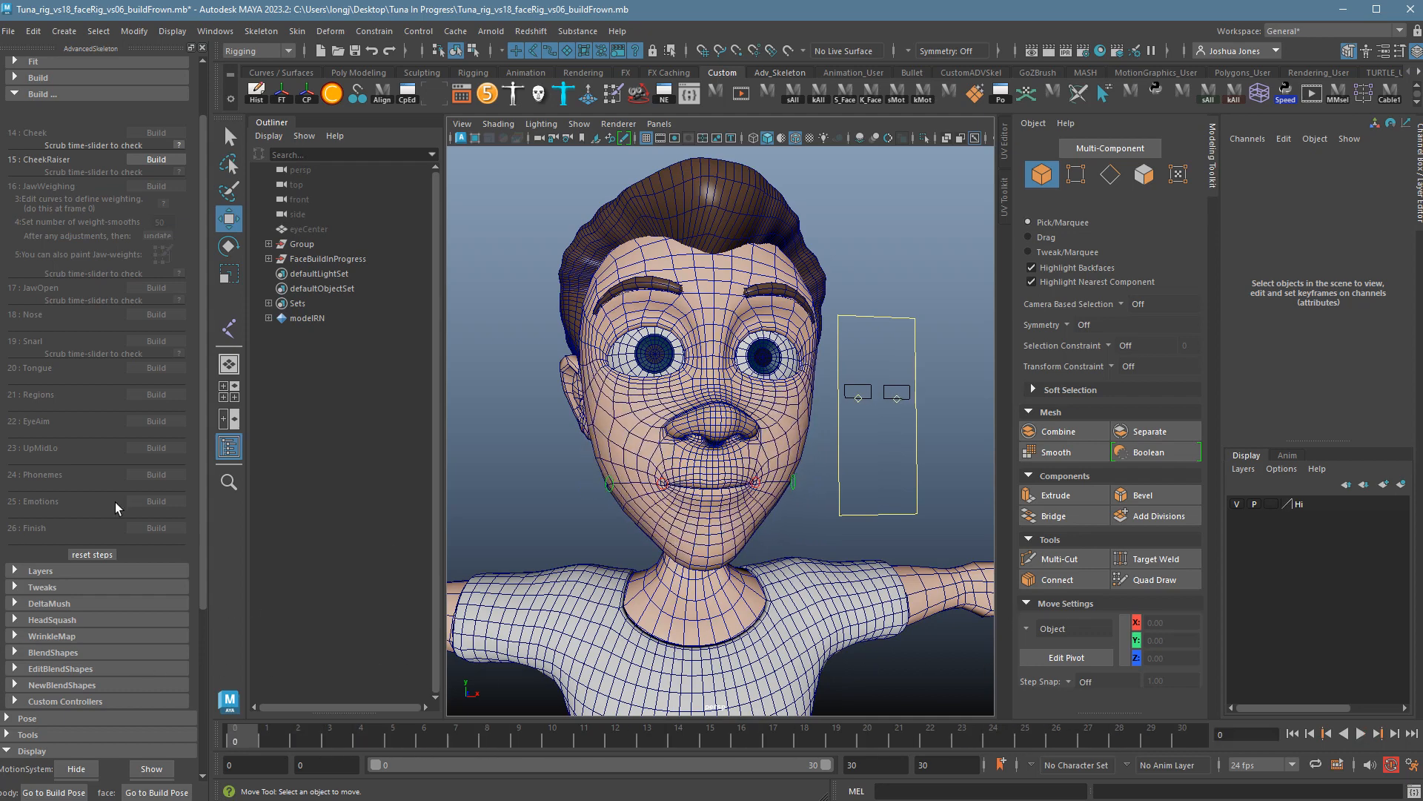
pyautogui.keyDown('alt'); pyautogui.moveTo(638, 444); pyautogui.dragTo(670, 491); pyautogui.keyUp('alt')
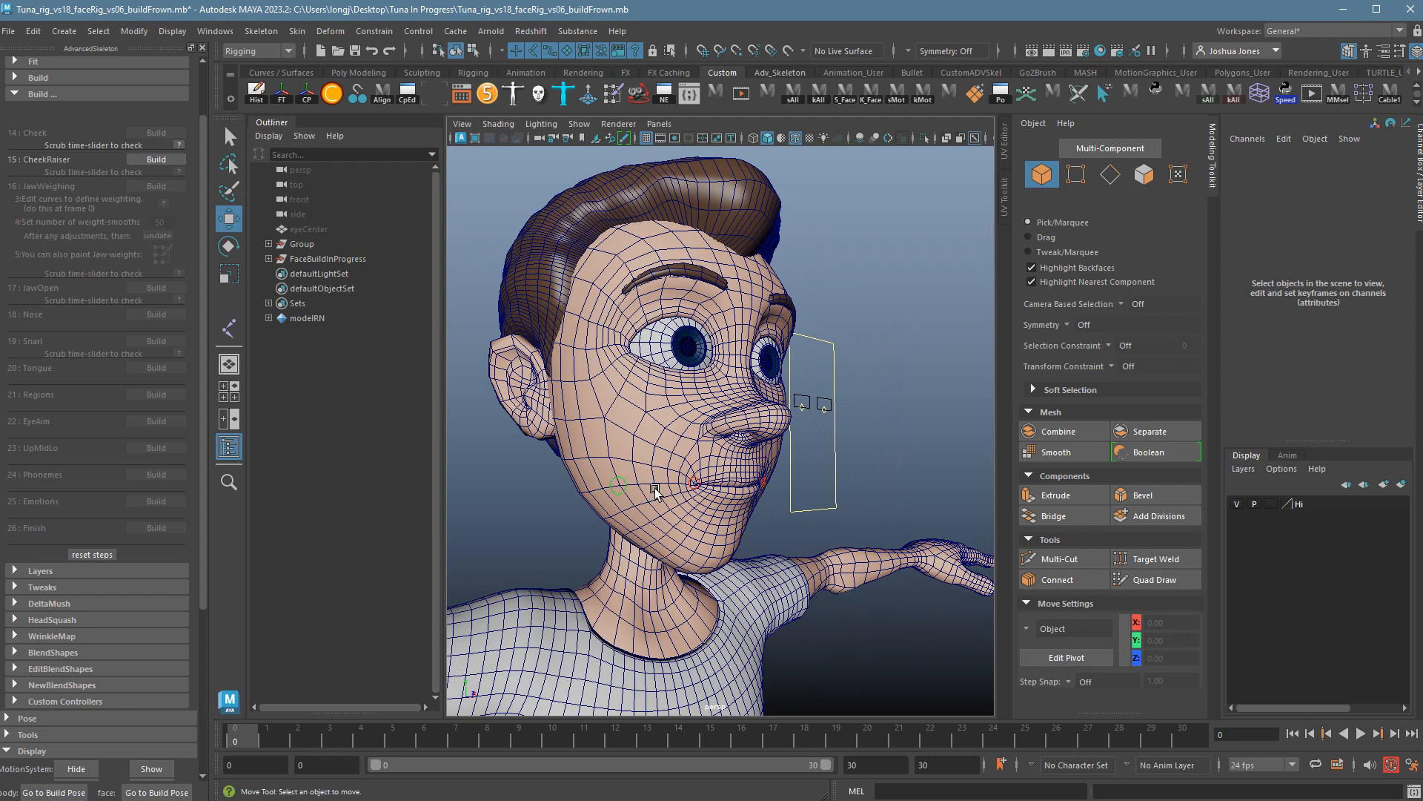
pyautogui.hotkey('alt', 'v')
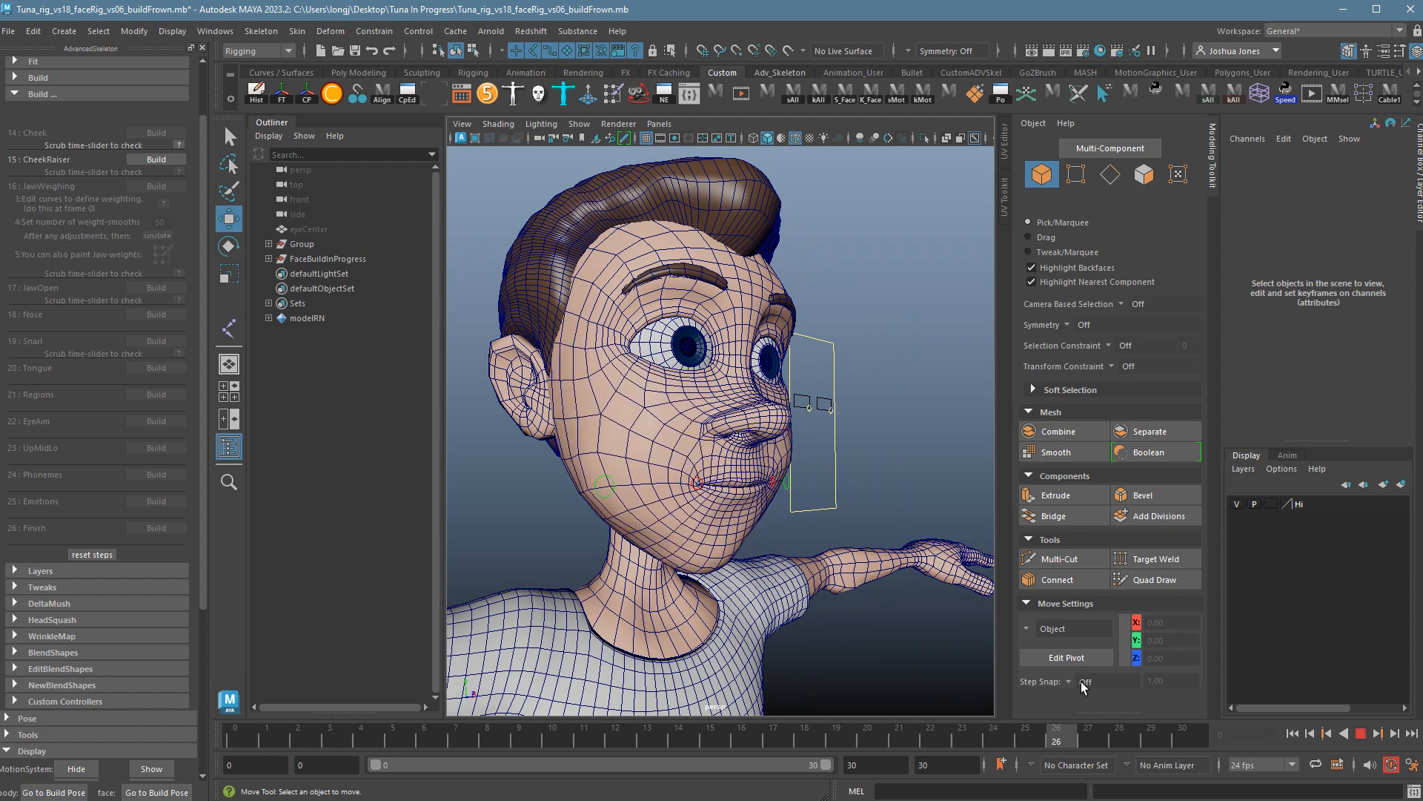
pyautogui.hotkey('alt', 'v')
pyautogui.keyDown('alt'); pyautogui.moveTo(937, 677); pyautogui.dragTo(617, 535); pyautogui.keyUp('alt')
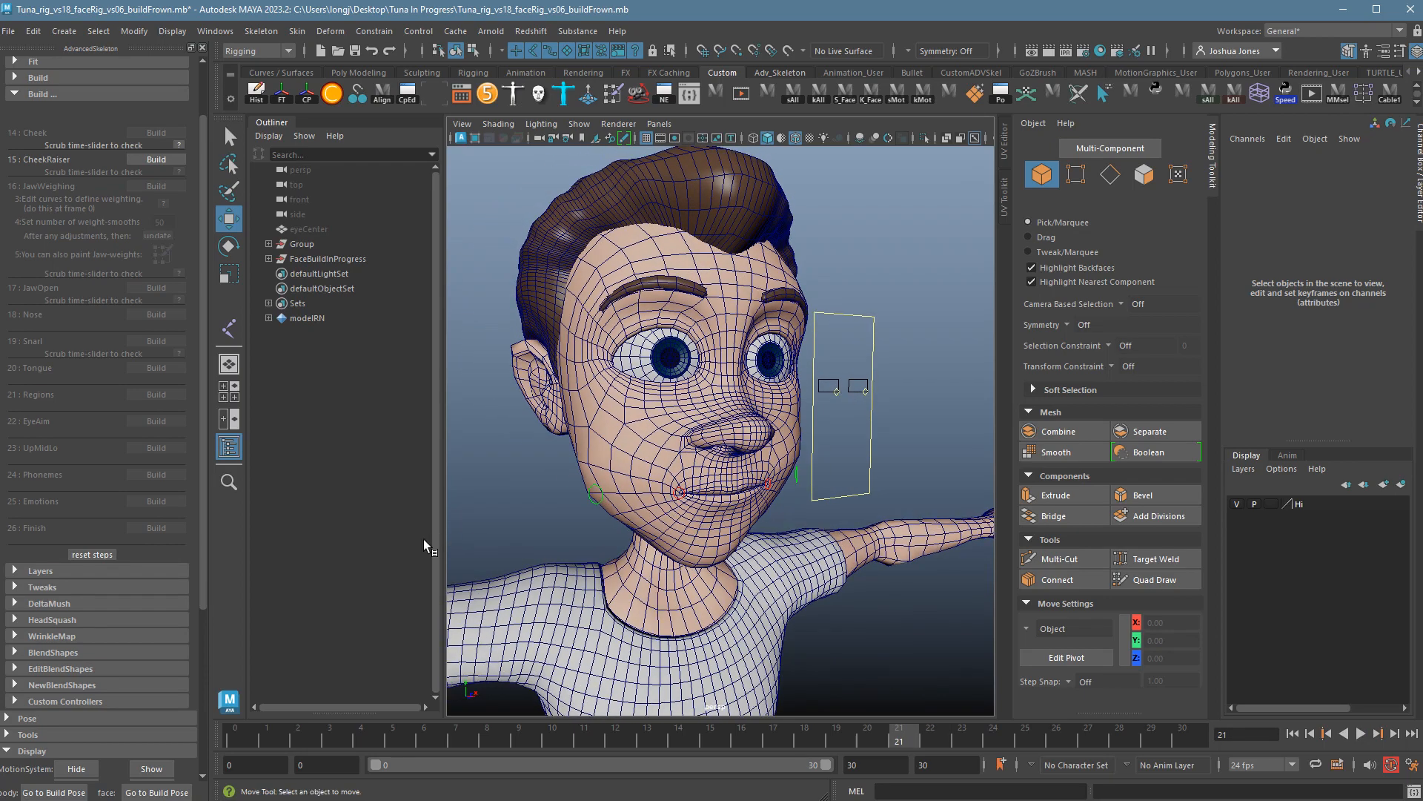
pyautogui.keyDown('alt'); pyautogui.moveTo(627, 588); pyautogui.dragTo(728, 525); pyautogui.keyUp('alt')
pyautogui.keyDown('alt'); pyautogui.moveTo(887, 562); pyautogui.dragTo(654, 528, button='right'); pyautogui.keyUp('alt')
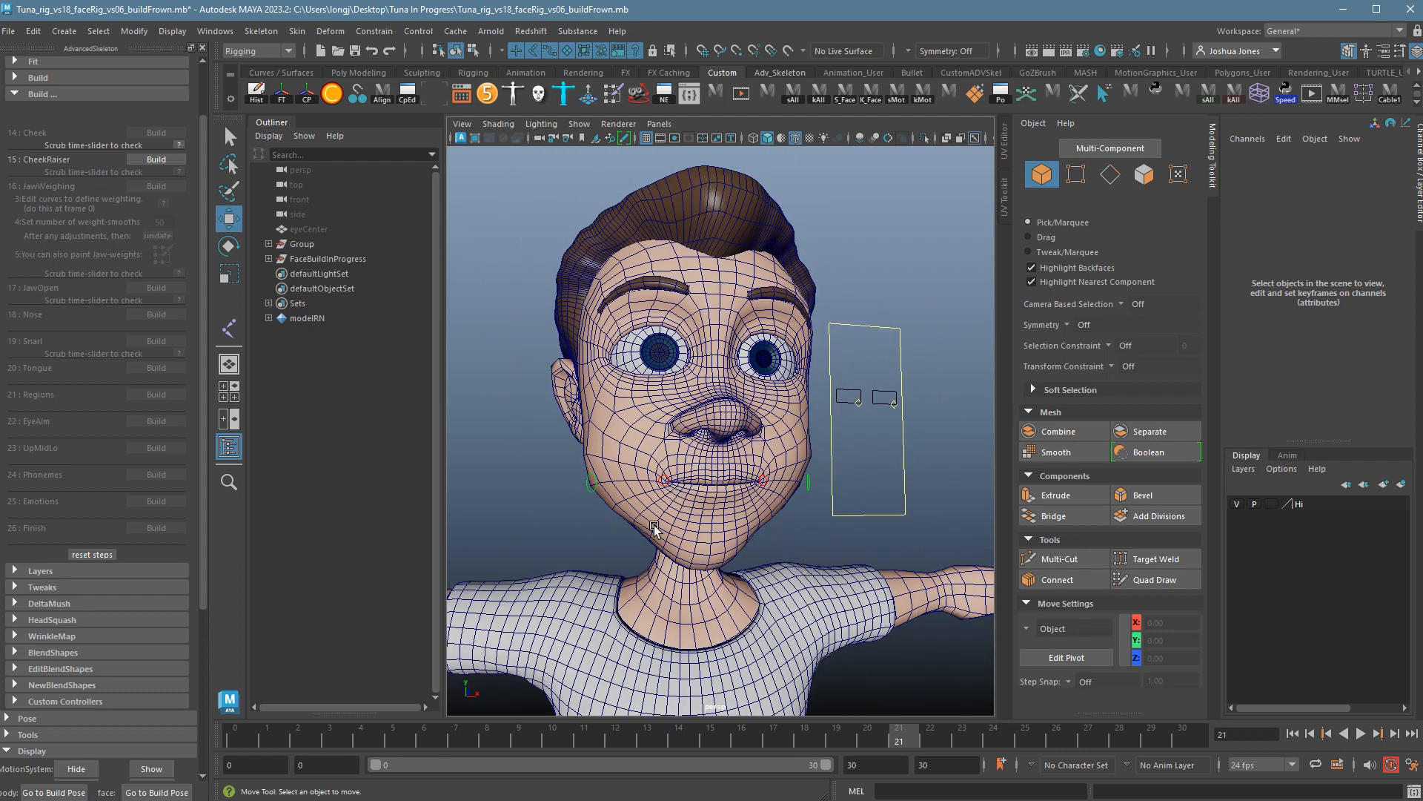
pyautogui.moveTo(379, 721); pyautogui.dragTo(235, 730)
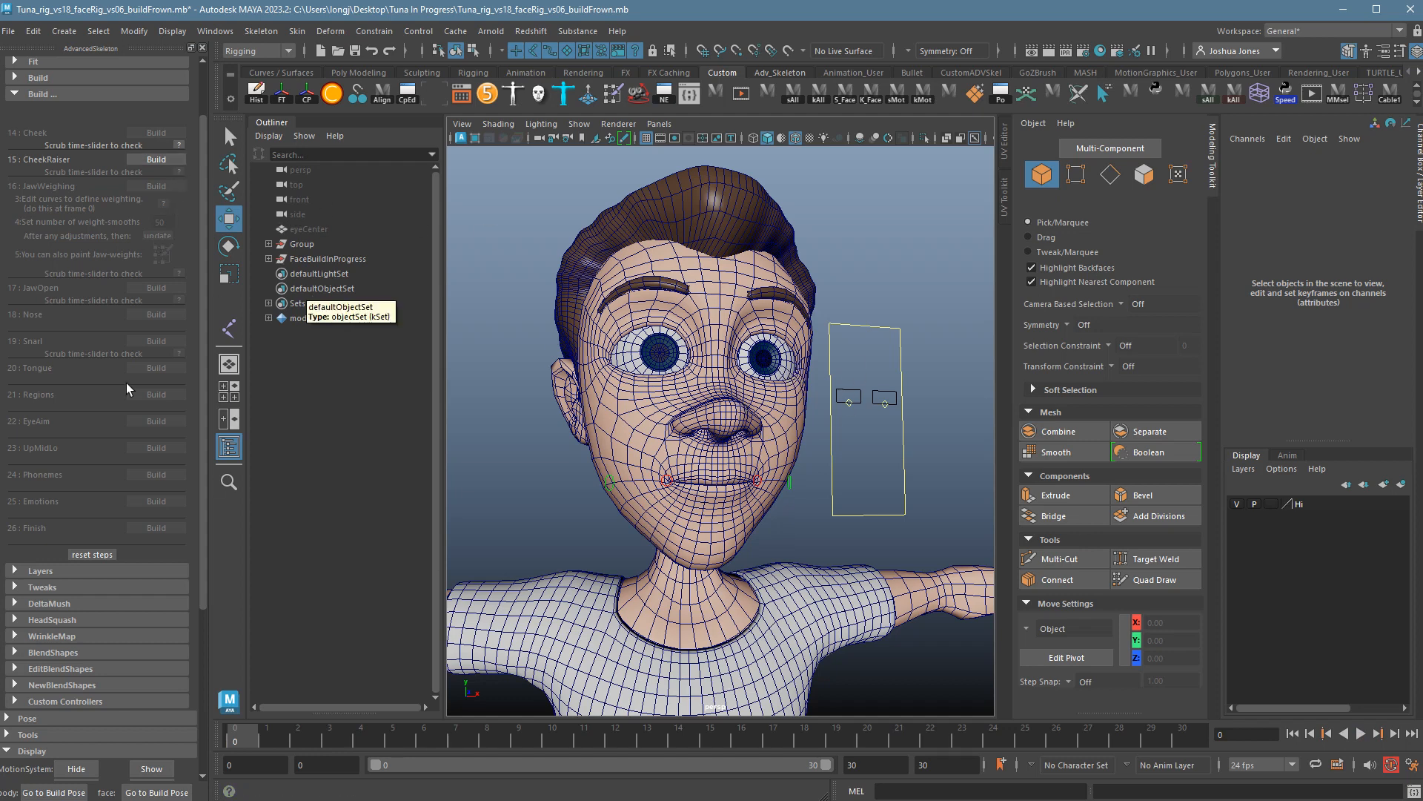
# Build the CheekRaiser step and scrub its pose, resetting to frame 0.
pyautogui.click(180, 159)
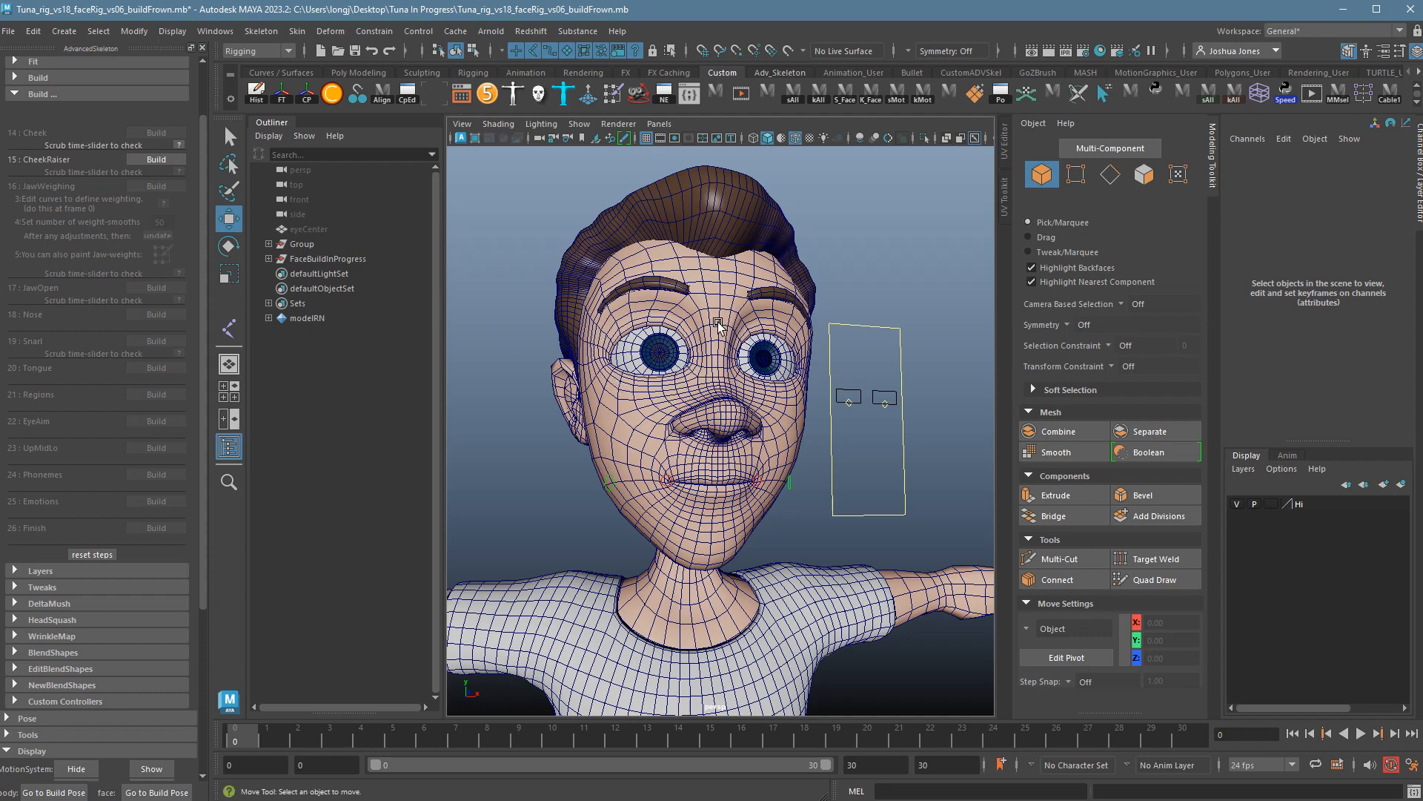
pyautogui.keyDown('alt'); pyautogui.moveTo(670, 335); pyautogui.dragTo(688, 325); pyautogui.keyUp('alt')
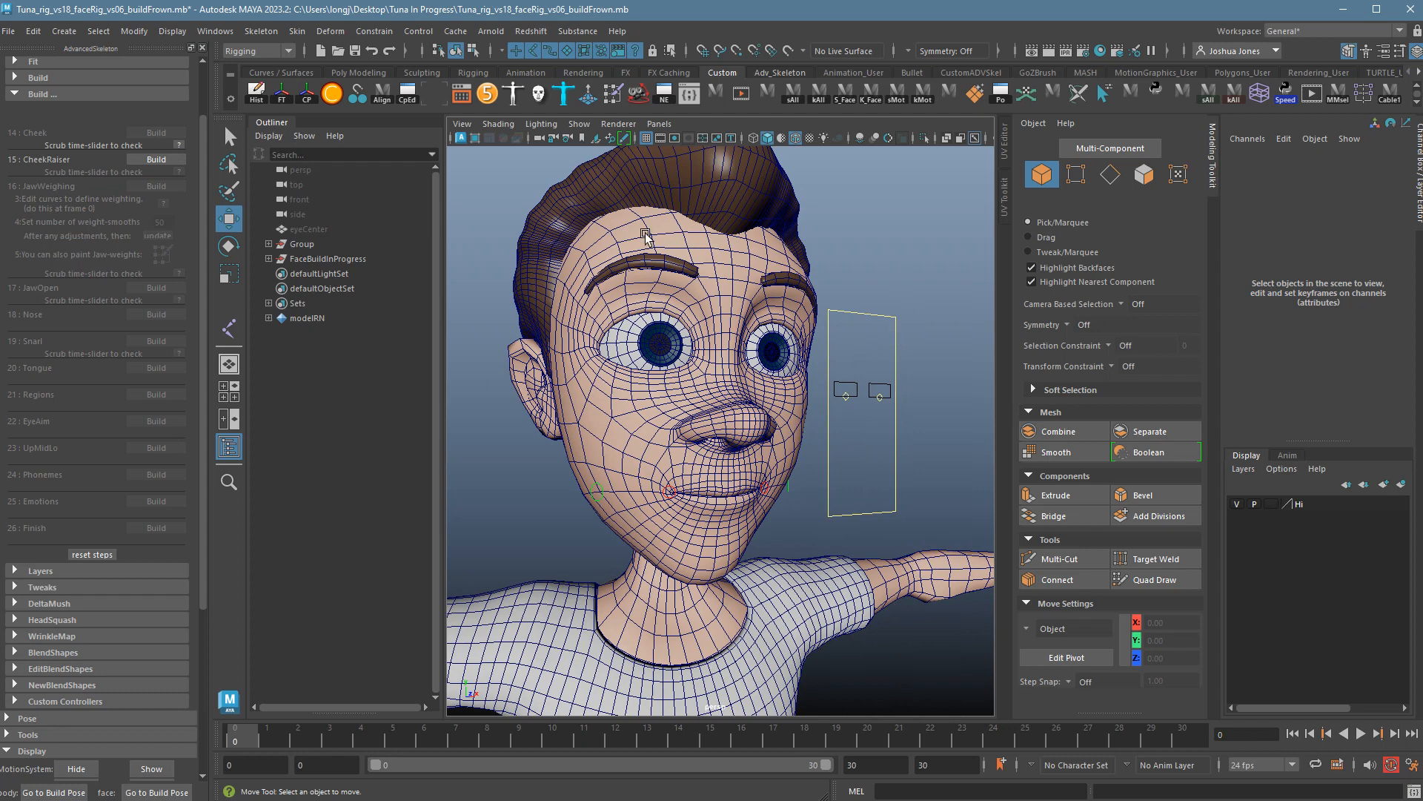
pyautogui.click(157, 170)
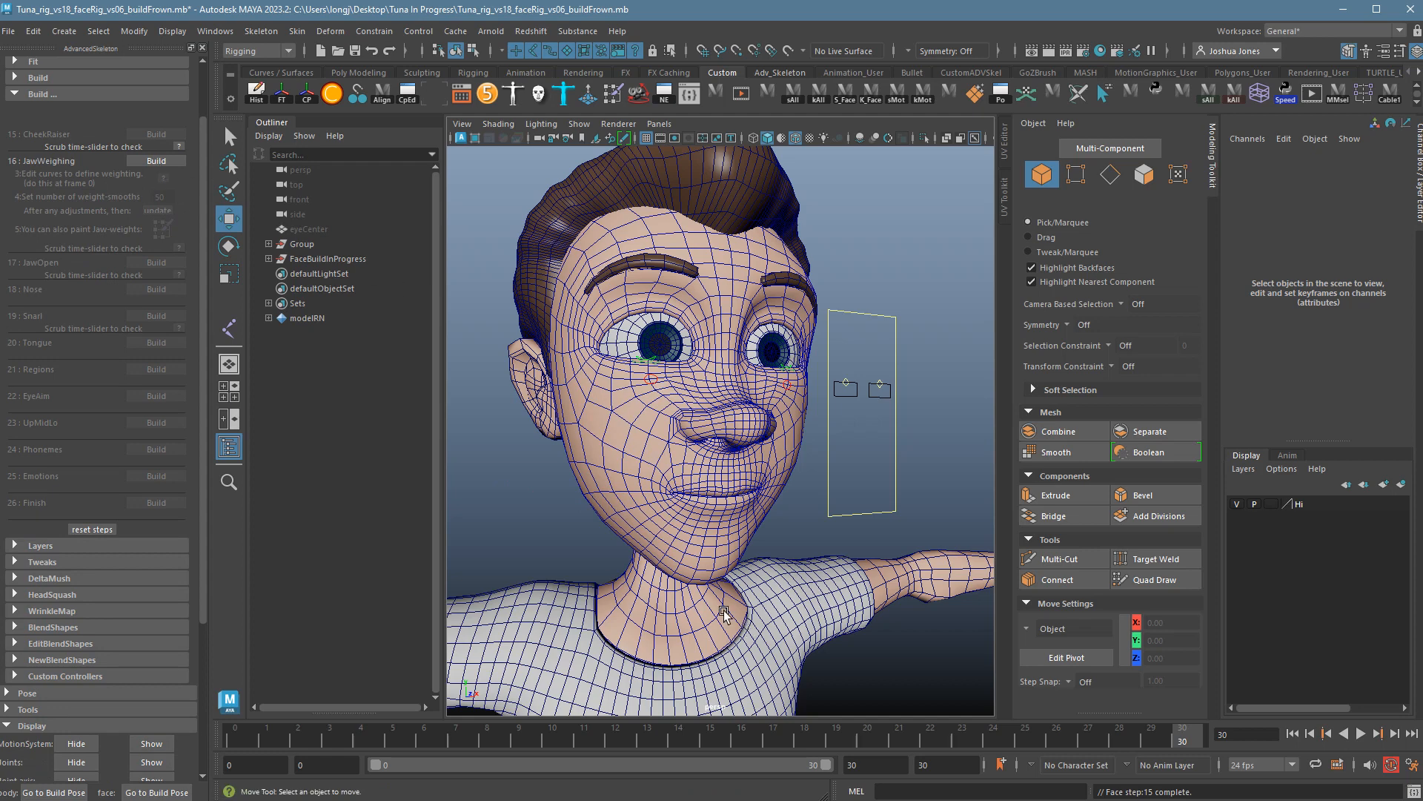
pyautogui.moveTo(263, 748)
pyautogui.mouseDown()
pyautogui.moveTo(1013, 745)
pyautogui.moveTo(228, 723)
pyautogui.mouseUp()
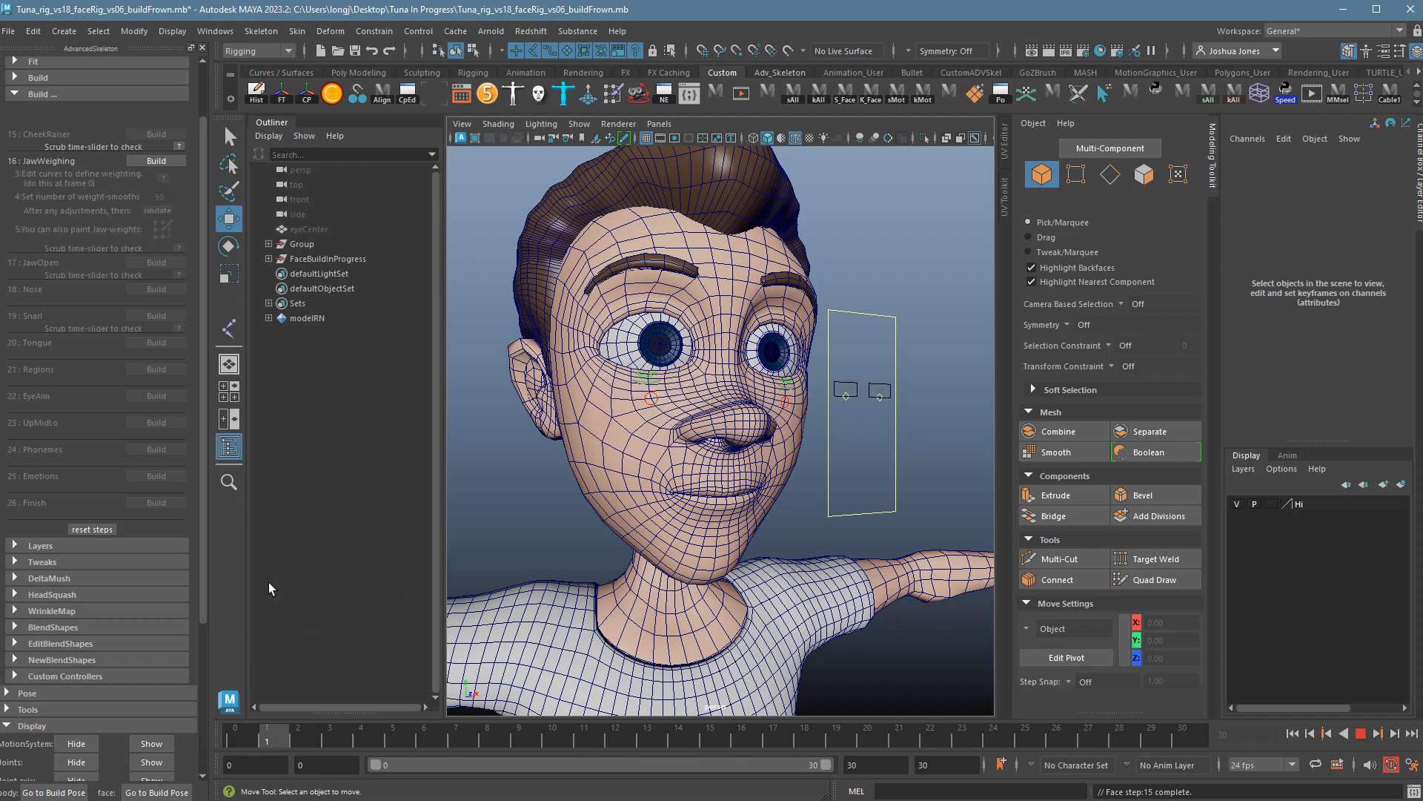
pyautogui.hotkey('alt', 'shift', 'v')
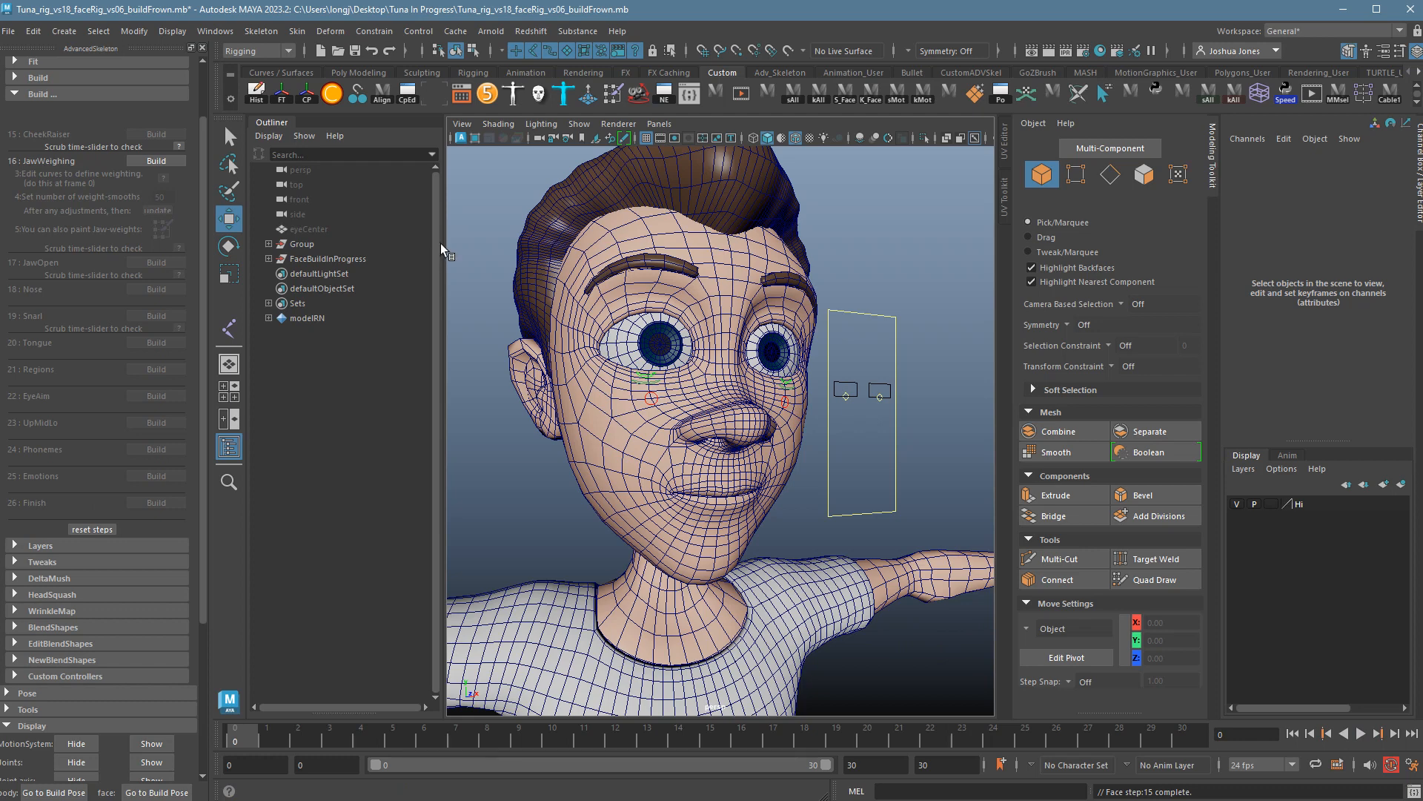
# Build the JawWeighing step and test the jaw opening, then return to frame 0.
pyautogui.click(164, 163)
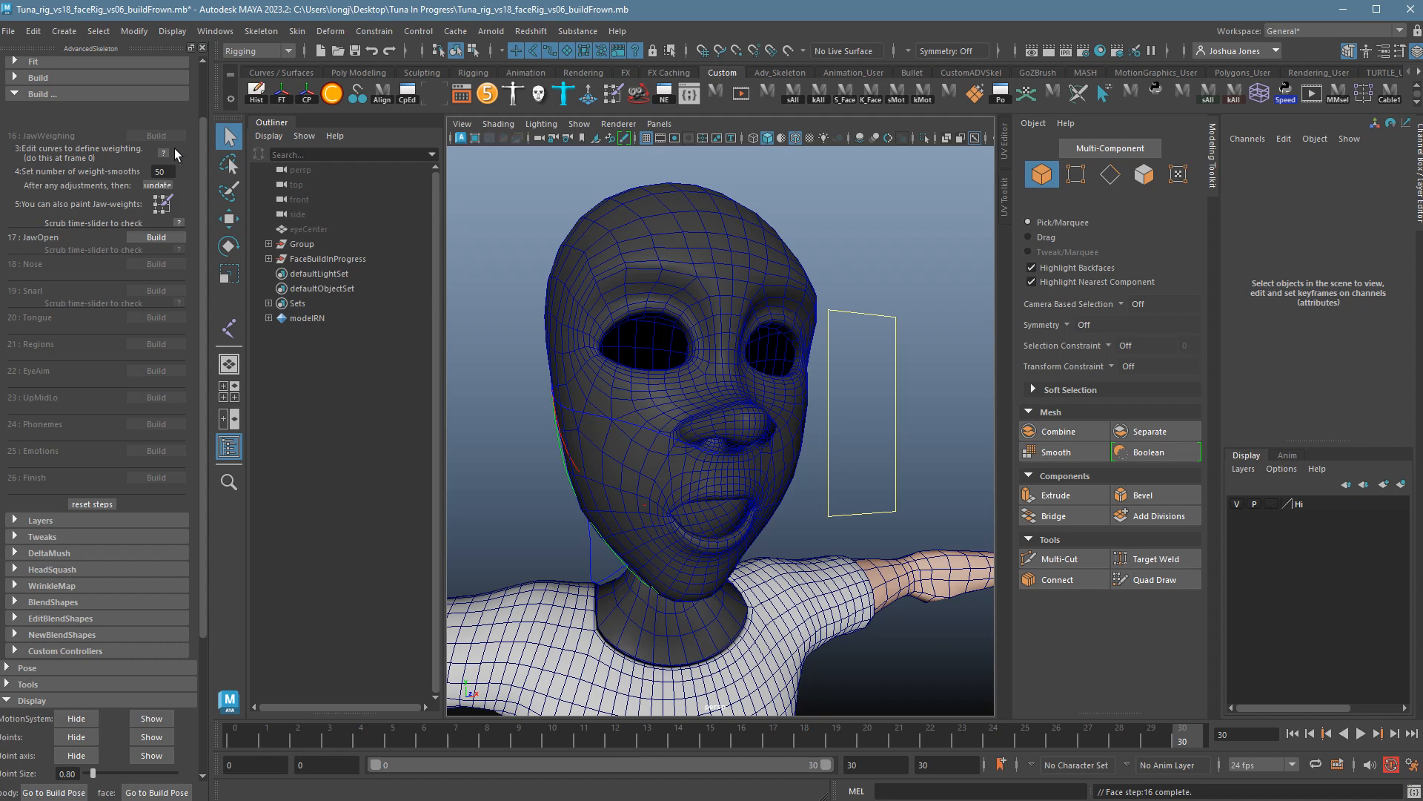
pyautogui.moveTo(265, 741); pyautogui.dragTo(235, 741)
pyautogui.keyDown('alt'); pyautogui.moveTo(763, 546); pyautogui.dragTo(722, 488); pyautogui.keyUp('alt')
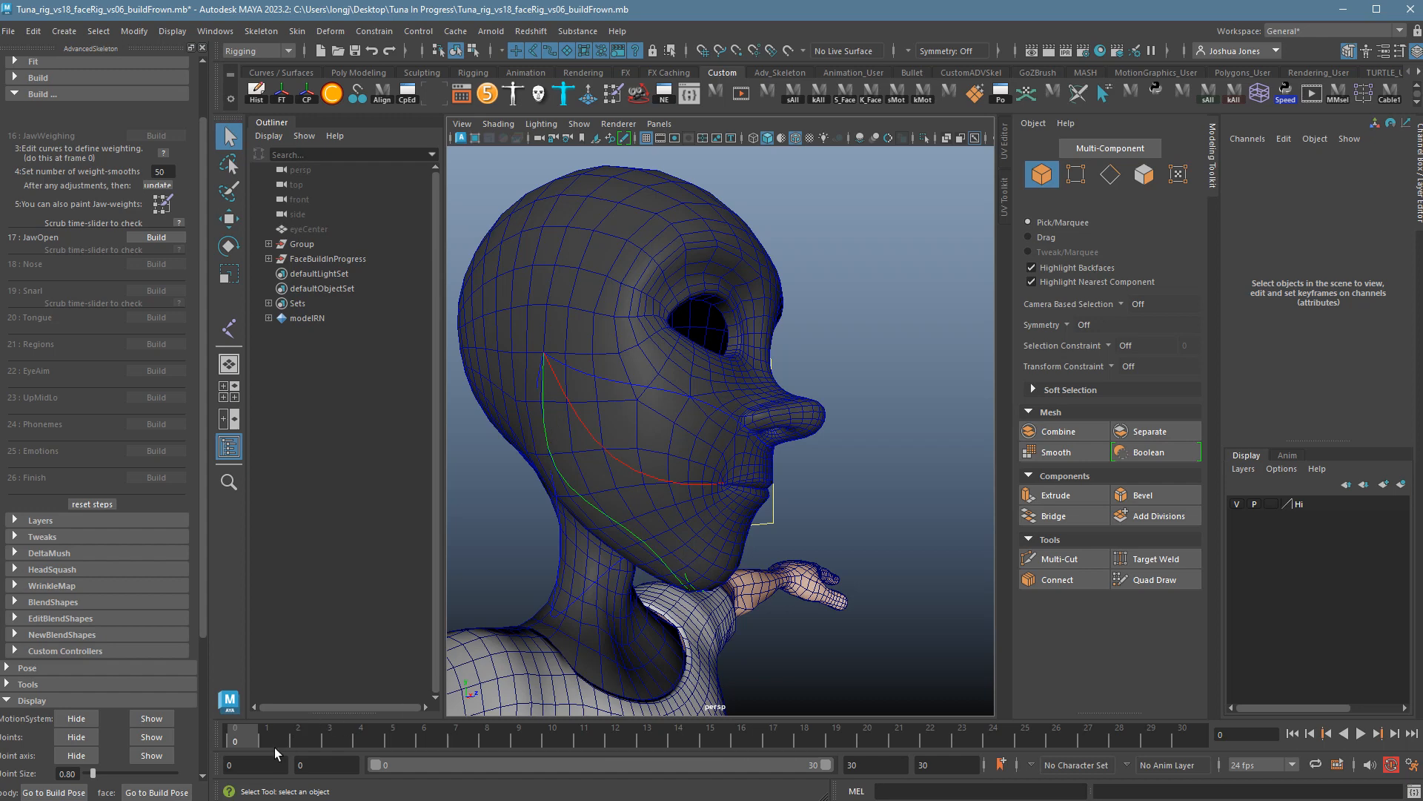
pyautogui.hotkey('alt', 'v')
pyautogui.hotkey('alt', 'v')
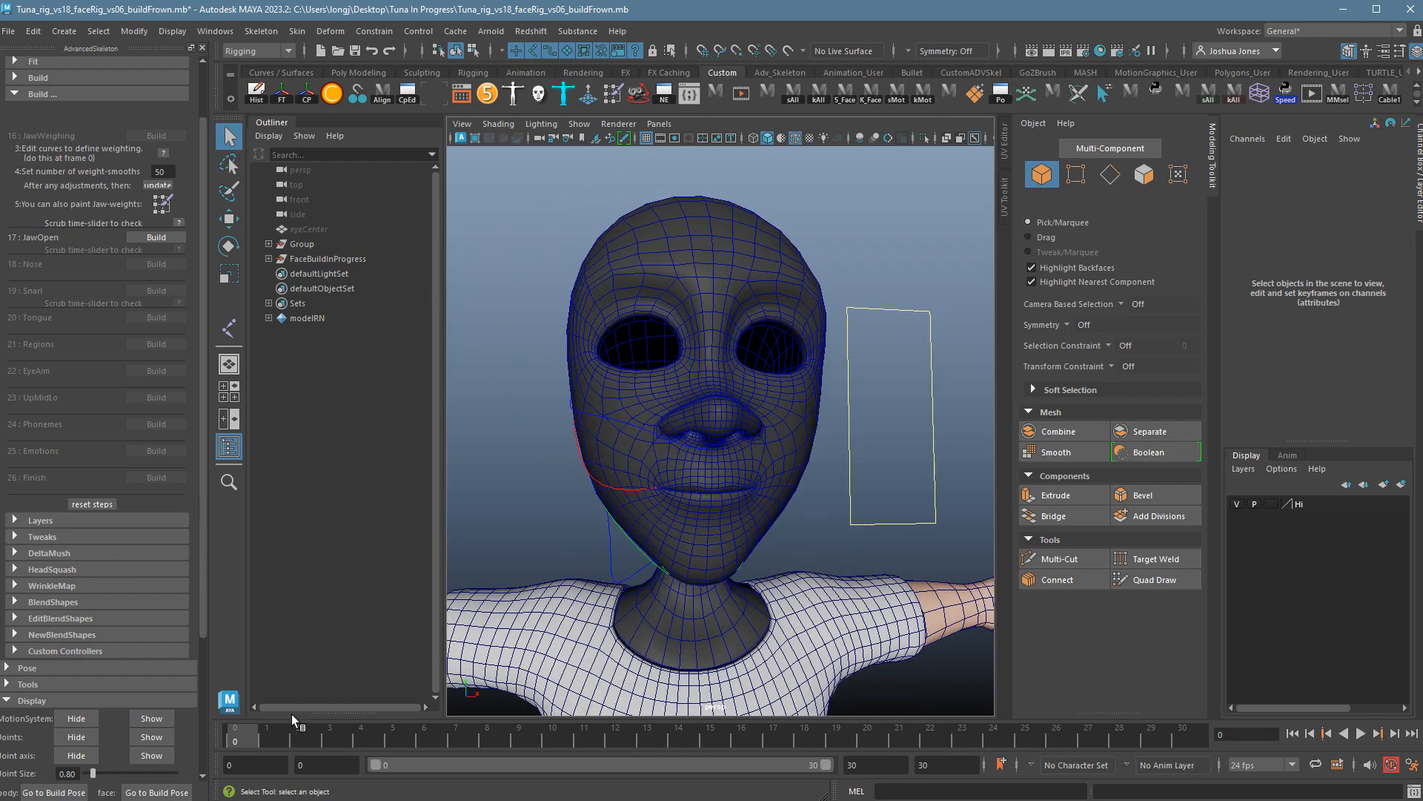
pyautogui.moveTo(297, 738); pyautogui.dragTo(875, 731)
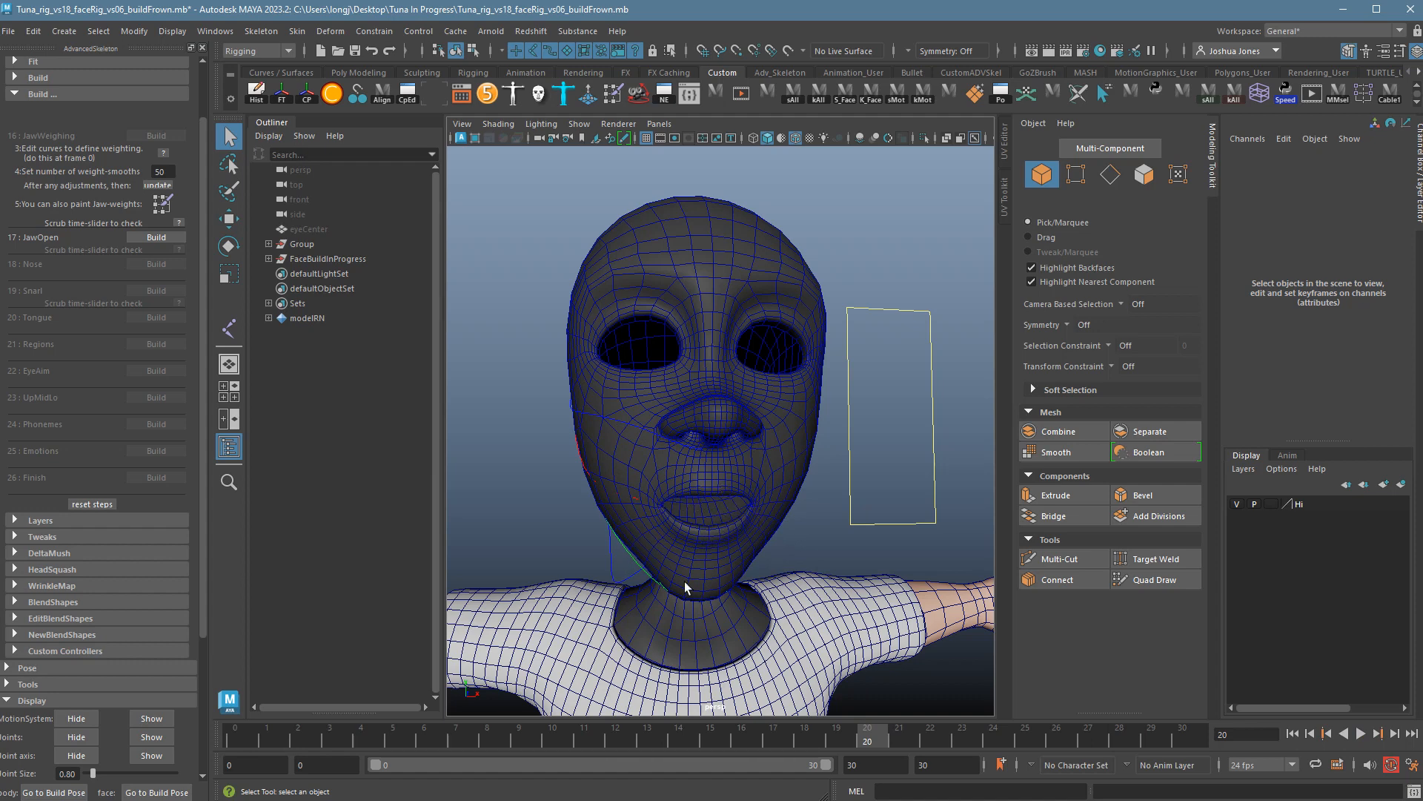
pyautogui.keyDown('alt'); pyautogui.moveTo(680, 487); pyautogui.dragTo(645, 464); pyautogui.keyUp('alt')
pyautogui.keyDown('alt'); pyautogui.moveTo(645, 464); pyautogui.dragTo(693, 477, button='right'); pyautogui.keyUp('alt')
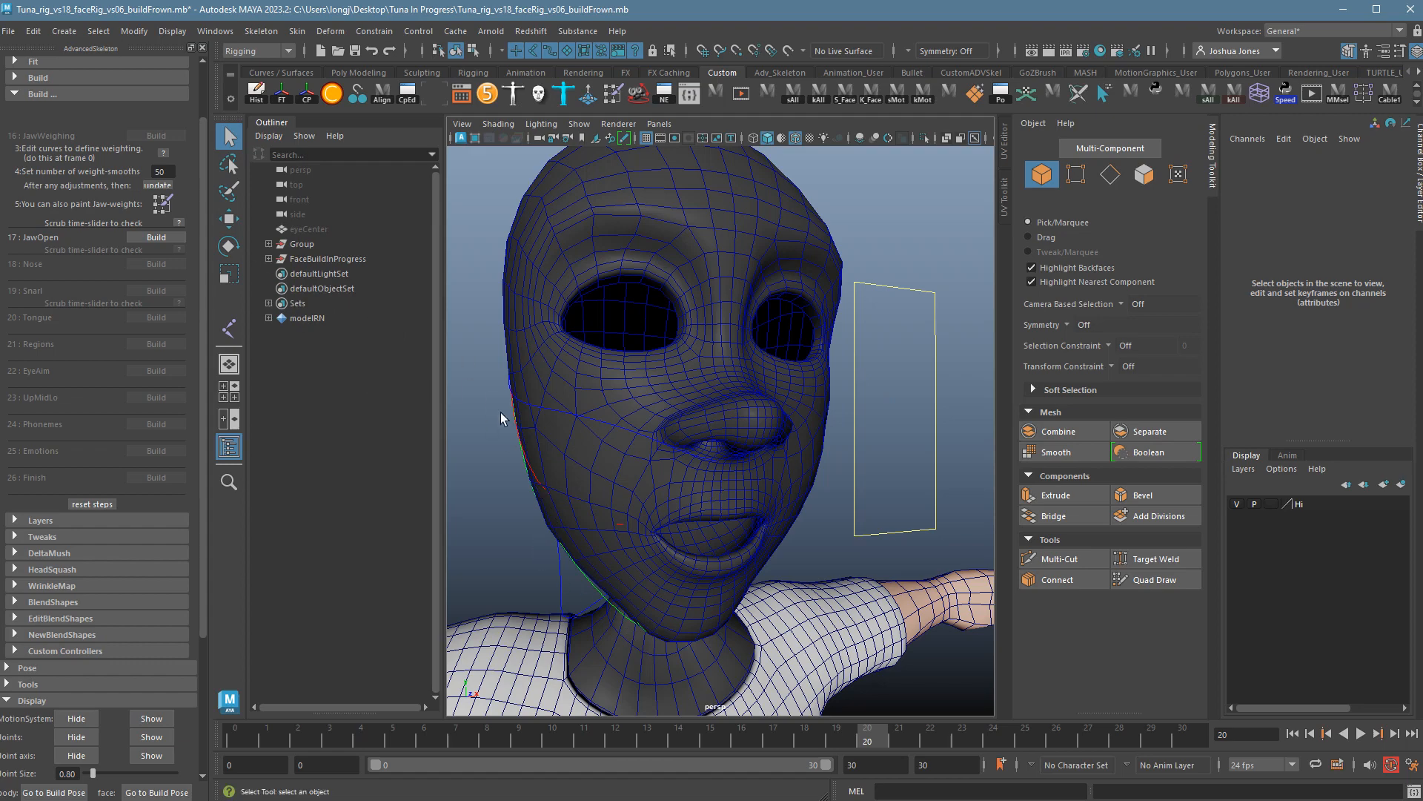
pyautogui.keyDown('alt'); pyautogui.moveTo(524, 441); pyautogui.dragTo(453, 448); pyautogui.keyUp('alt')
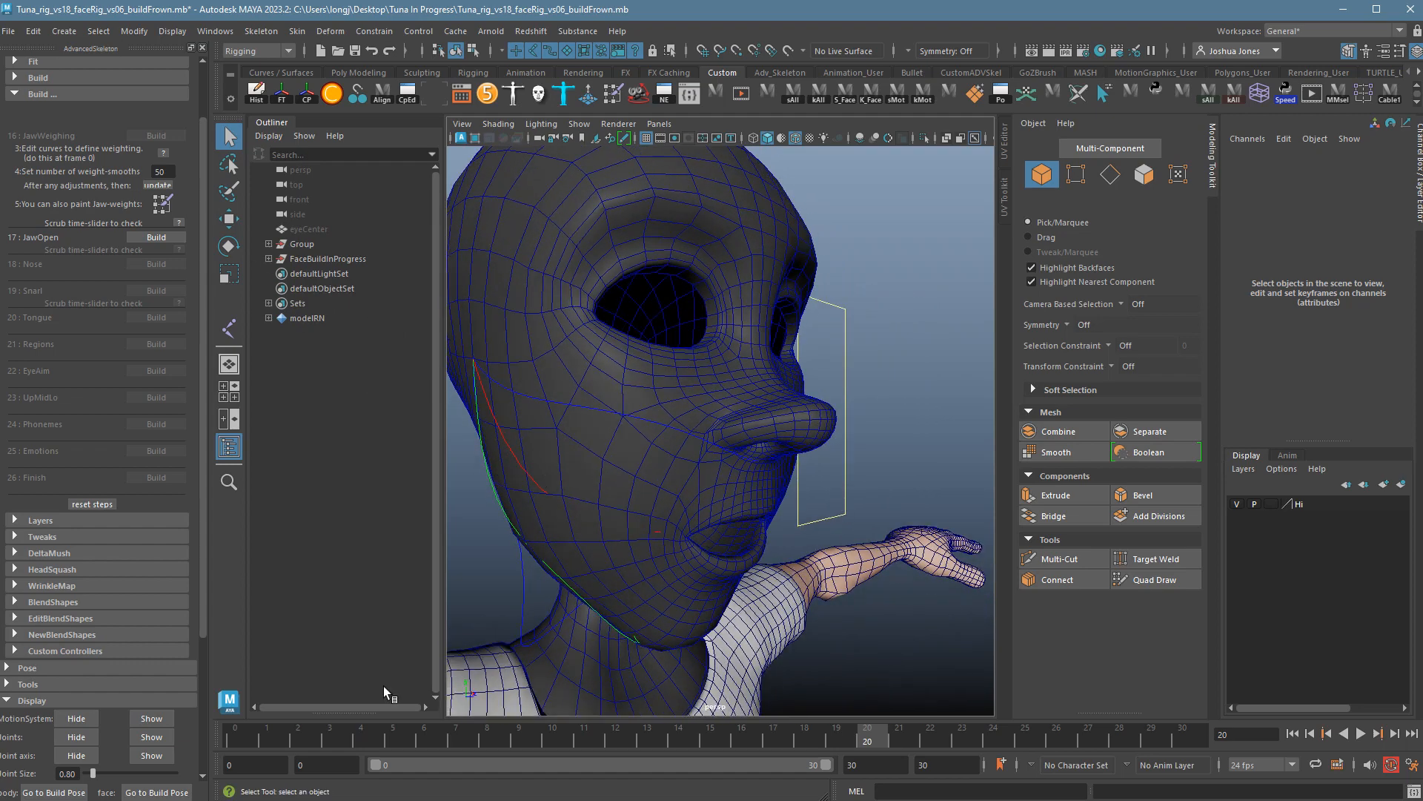
pyautogui.click(238, 738)
# Select JawCurveMid and switch it to Control Vertex mode to pick a point.
pyautogui.keyDown('alt'); pyautogui.moveTo(678, 484); pyautogui.dragTo(744, 487); pyautogui.keyUp('alt')
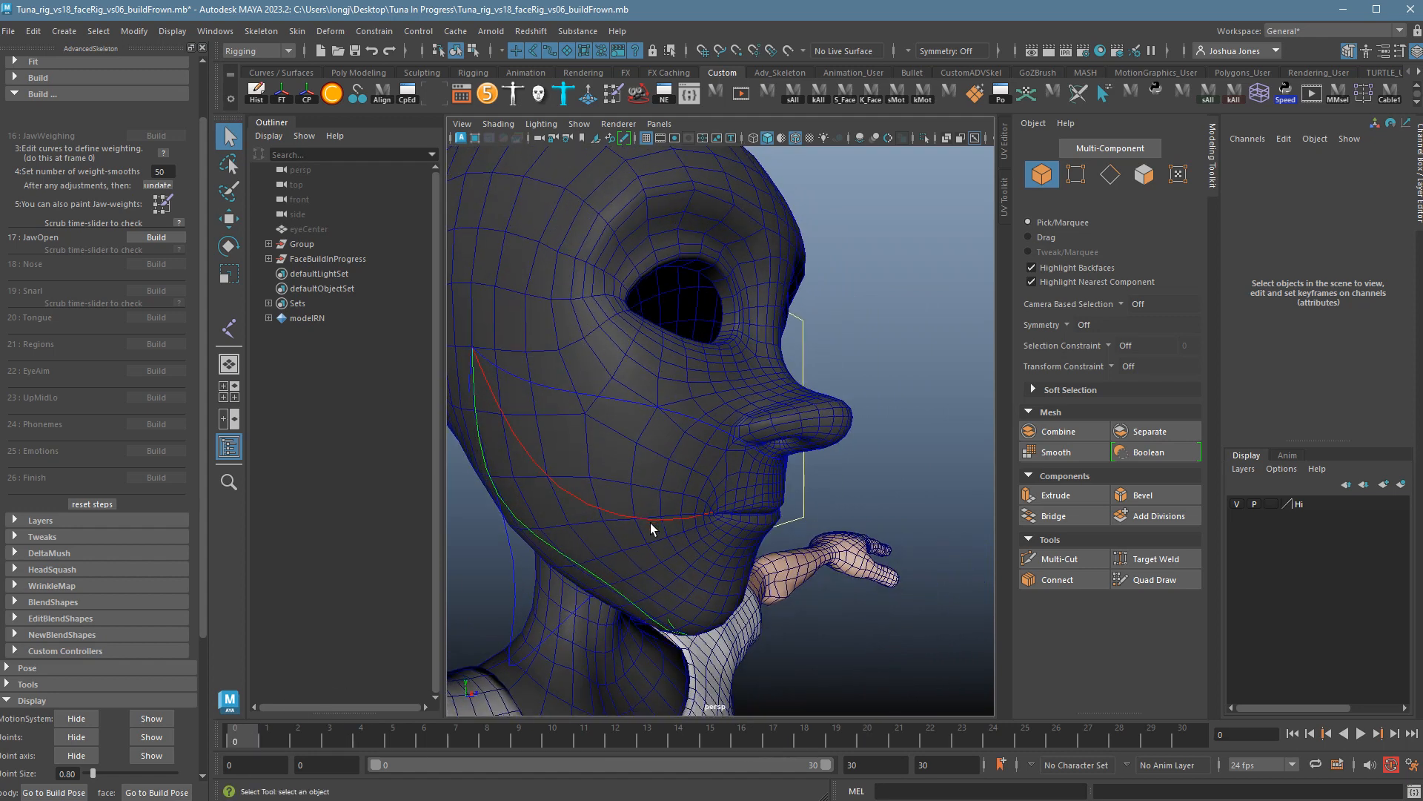
pyautogui.click(651, 523)
pyautogui.moveTo(651, 522); pyautogui.dragTo(576, 511, button='right')
pyautogui.click(549, 522)
# Move the JawCurveMid and JawCurve control vertices to follow the jawline.
pyautogui.press('w')
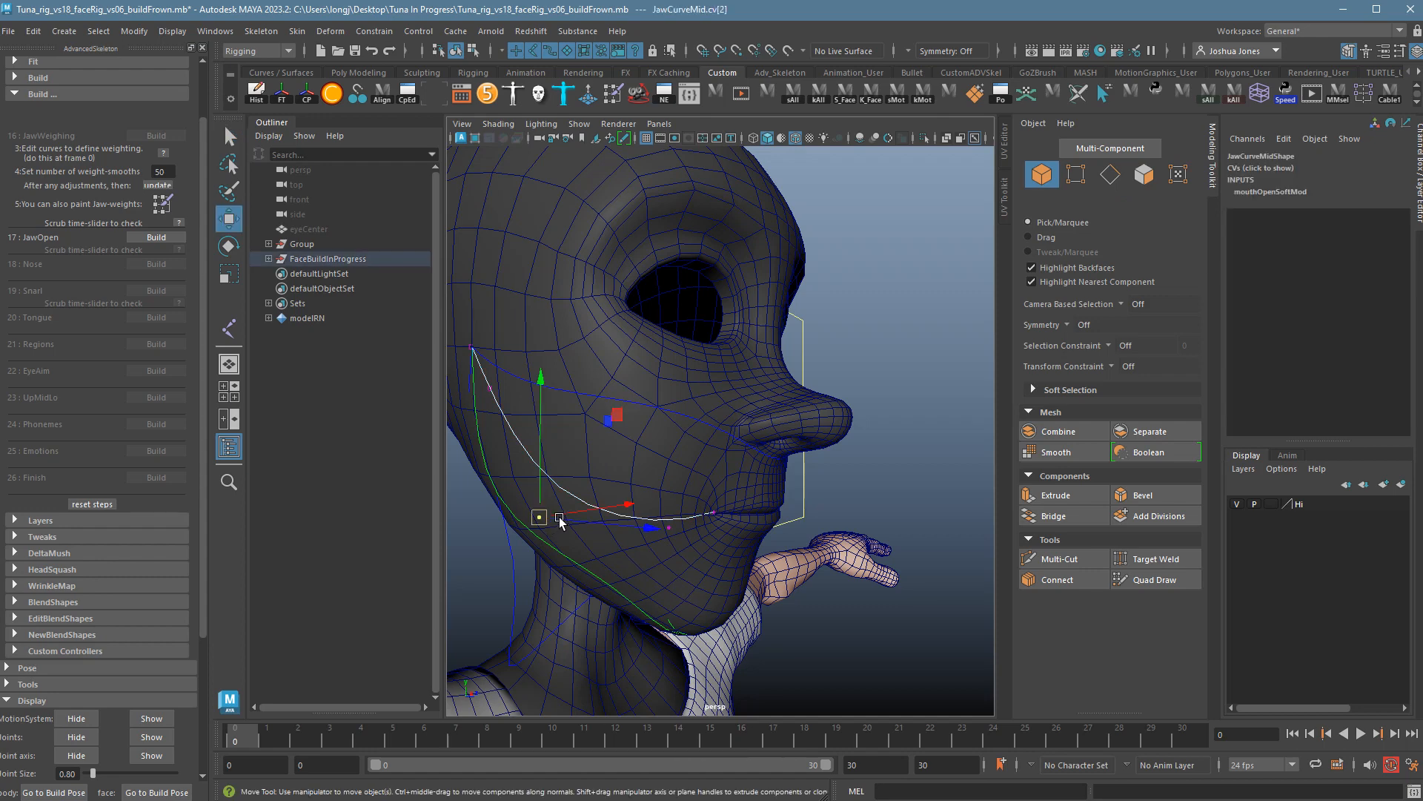
pyautogui.moveTo(547, 510); pyautogui.dragTo(552, 468)
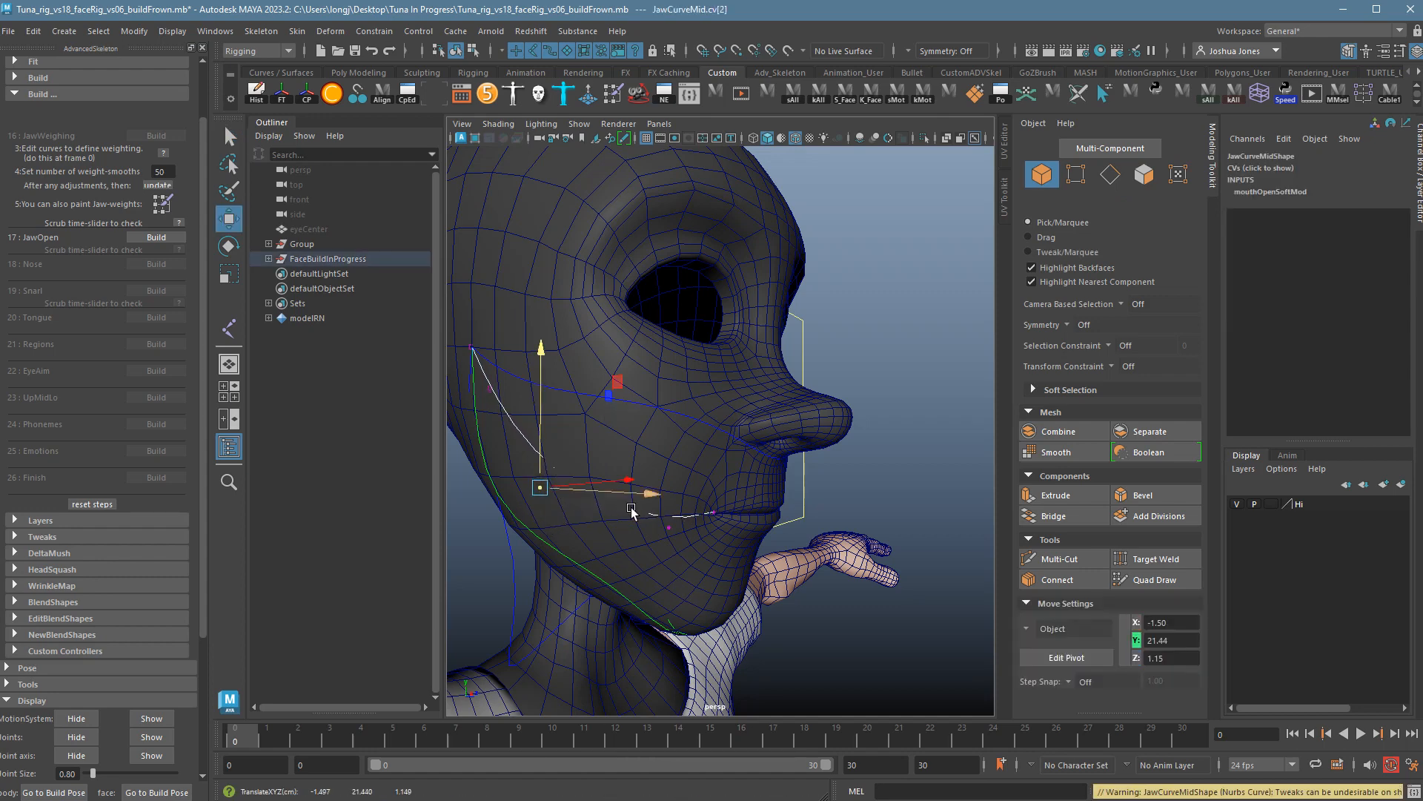
pyautogui.click(671, 528)
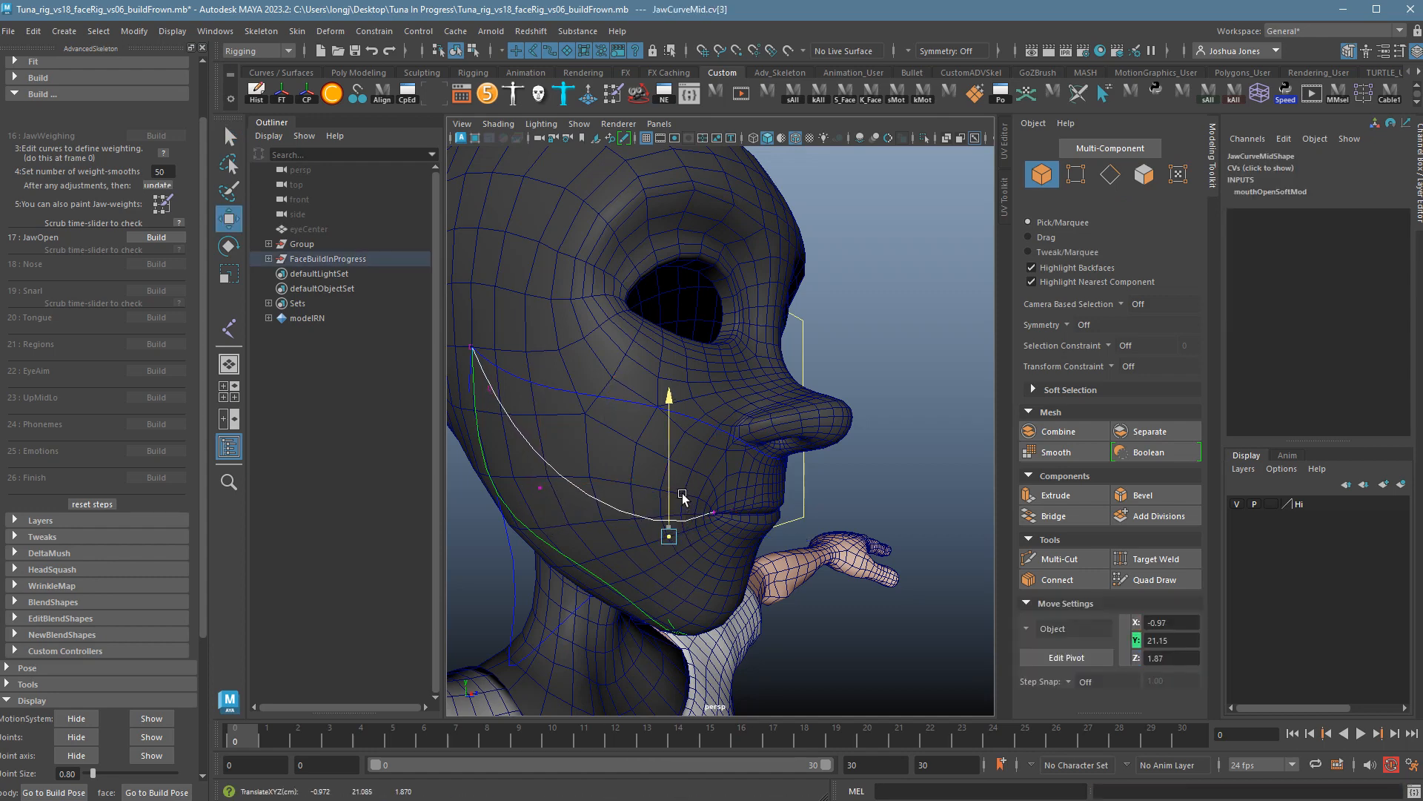
pyautogui.click(612, 582)
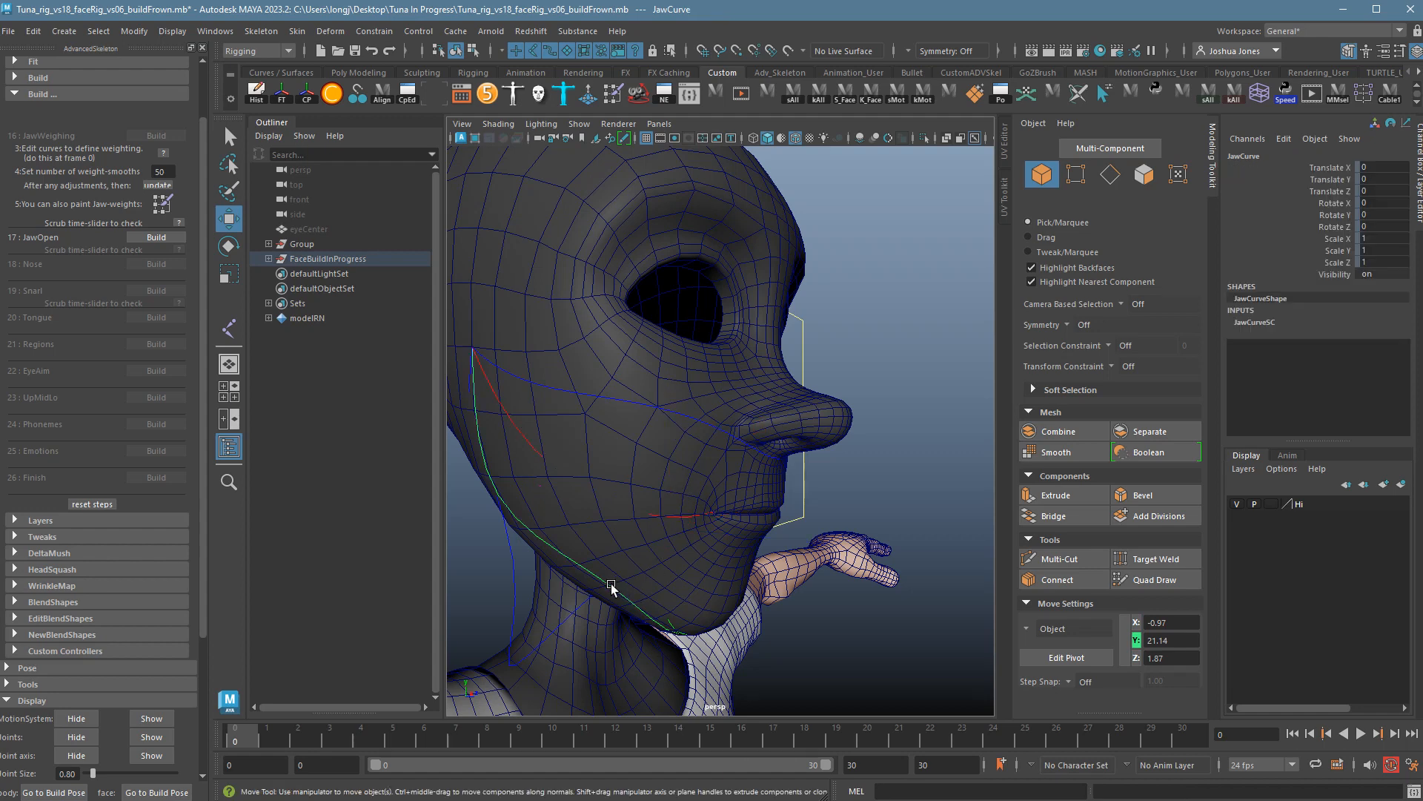
pyautogui.moveTo(597, 575); pyautogui.dragTo(516, 578, button='right')
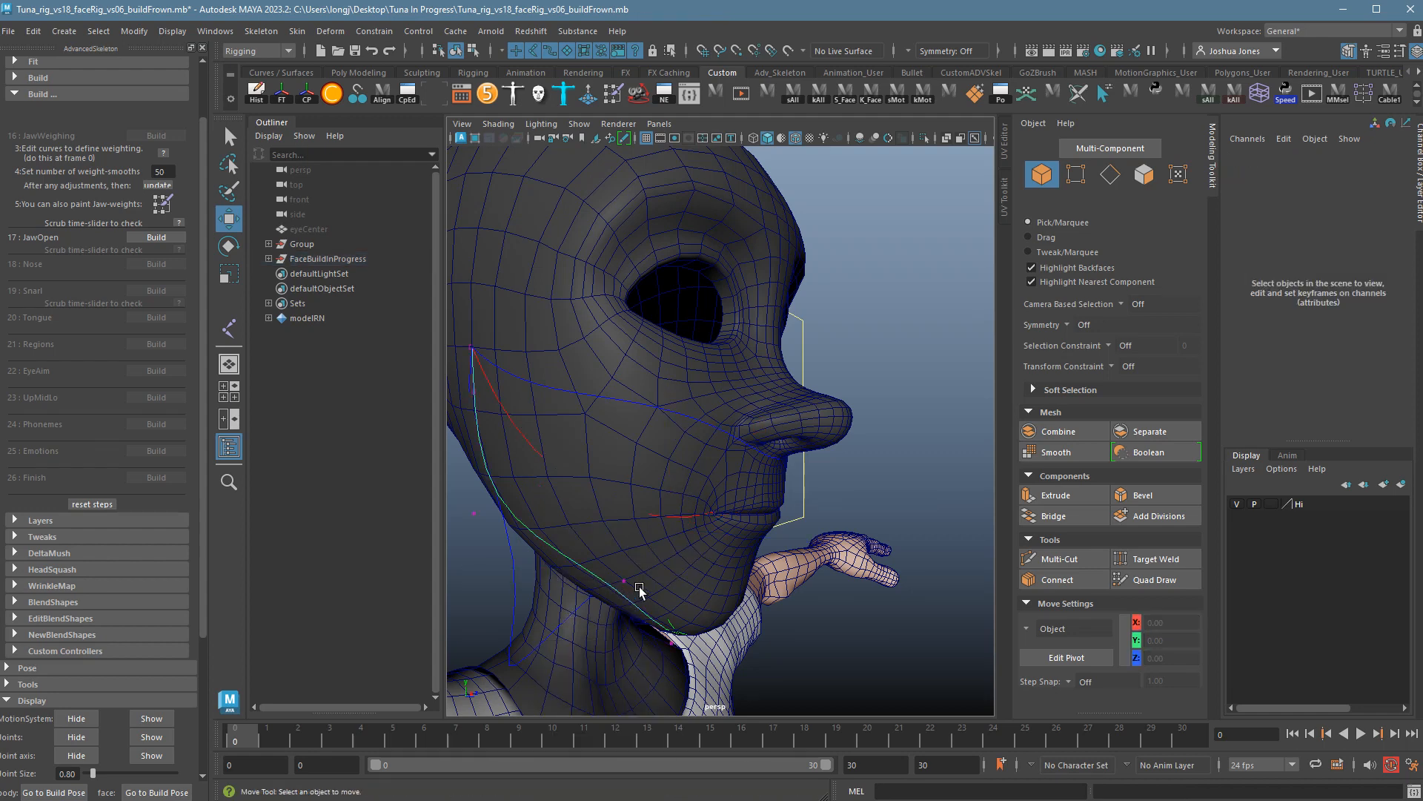
pyautogui.click(625, 582)
pyautogui.keyDown('alt'); pyautogui.moveTo(656, 576); pyautogui.dragTo(674, 613); pyautogui.keyUp('alt')
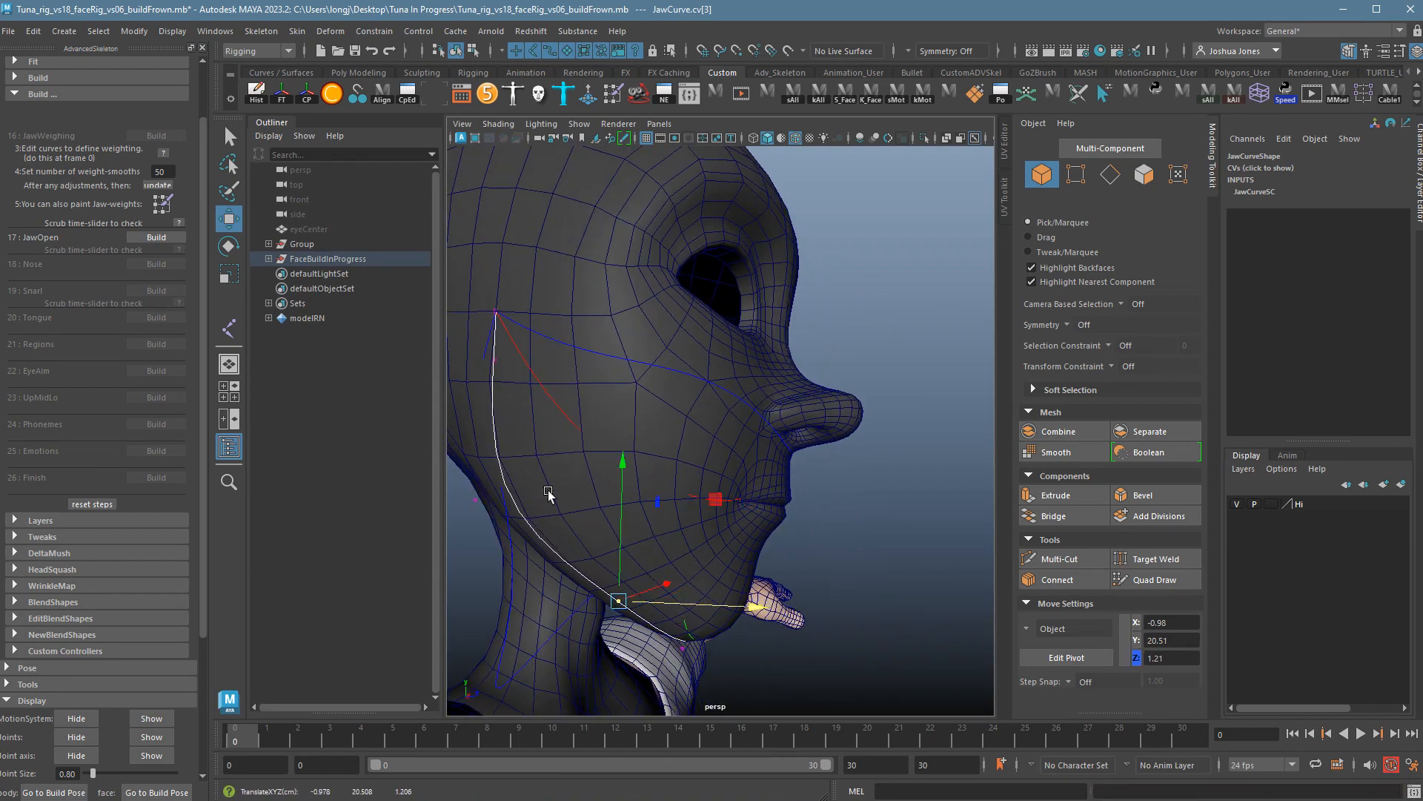
pyautogui.keyDown('alt'); pyautogui.moveTo(845, 561); pyautogui.dragTo(704, 495); pyautogui.keyUp('alt')
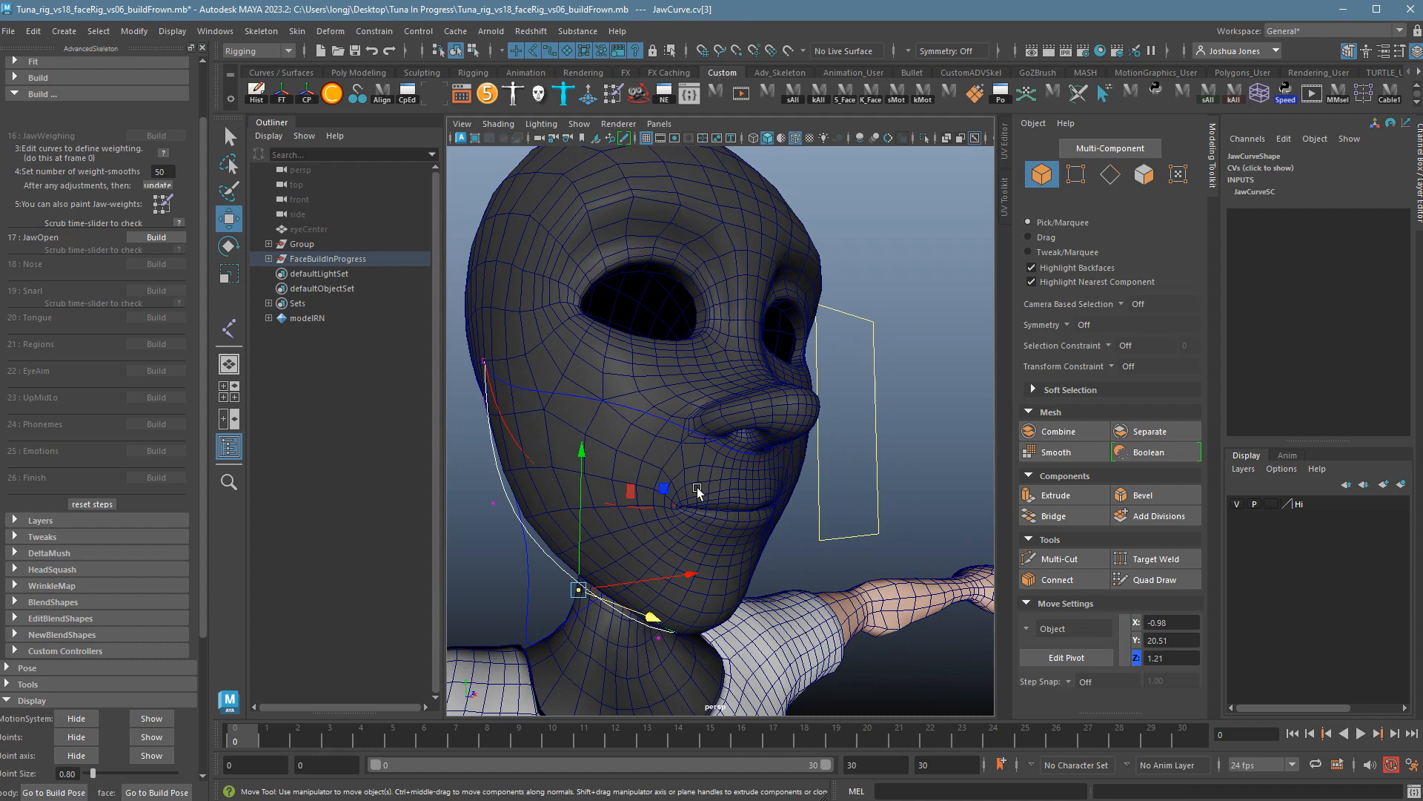
# Check the placement help image, update the jaw weights, and save the scene.
pyautogui.click(163, 153)
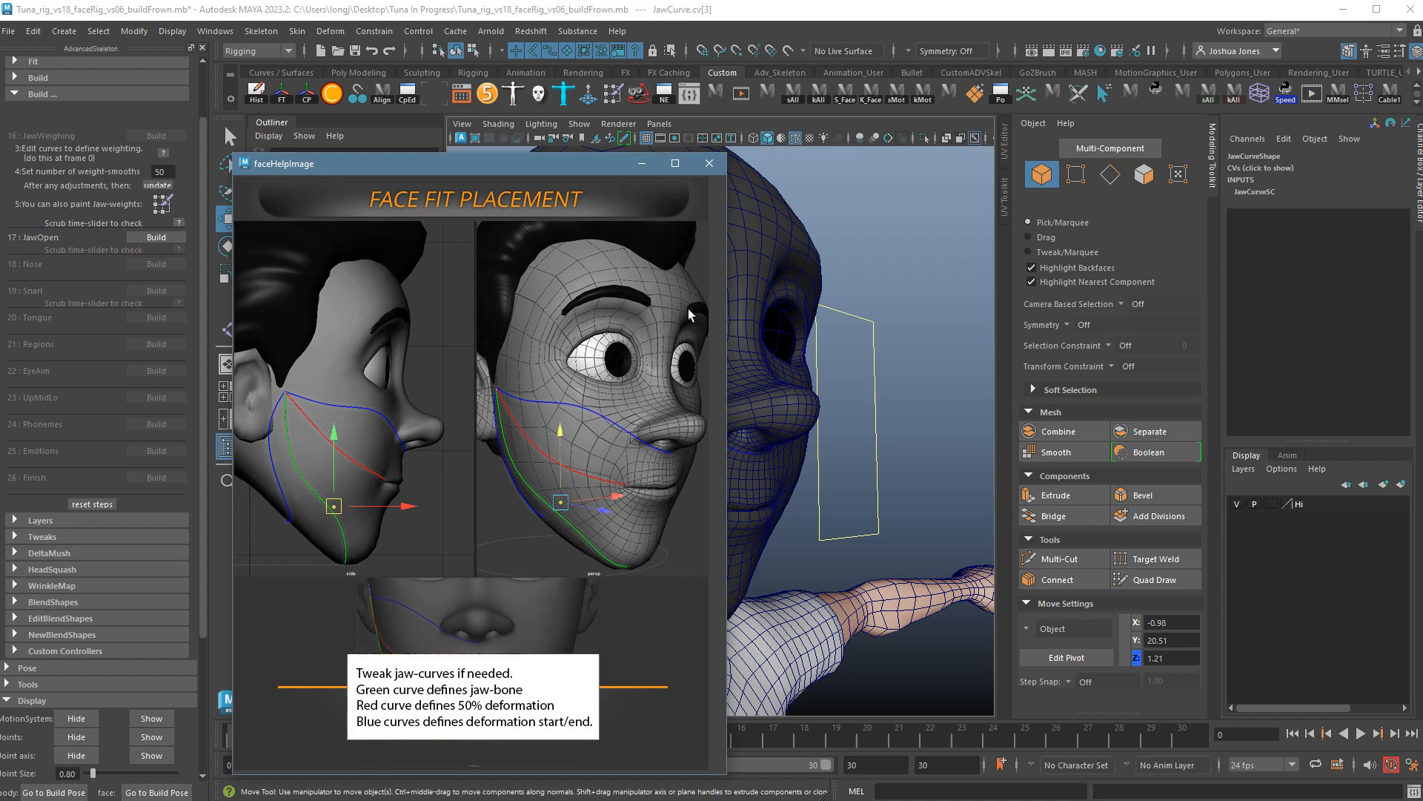
pyautogui.click(710, 164)
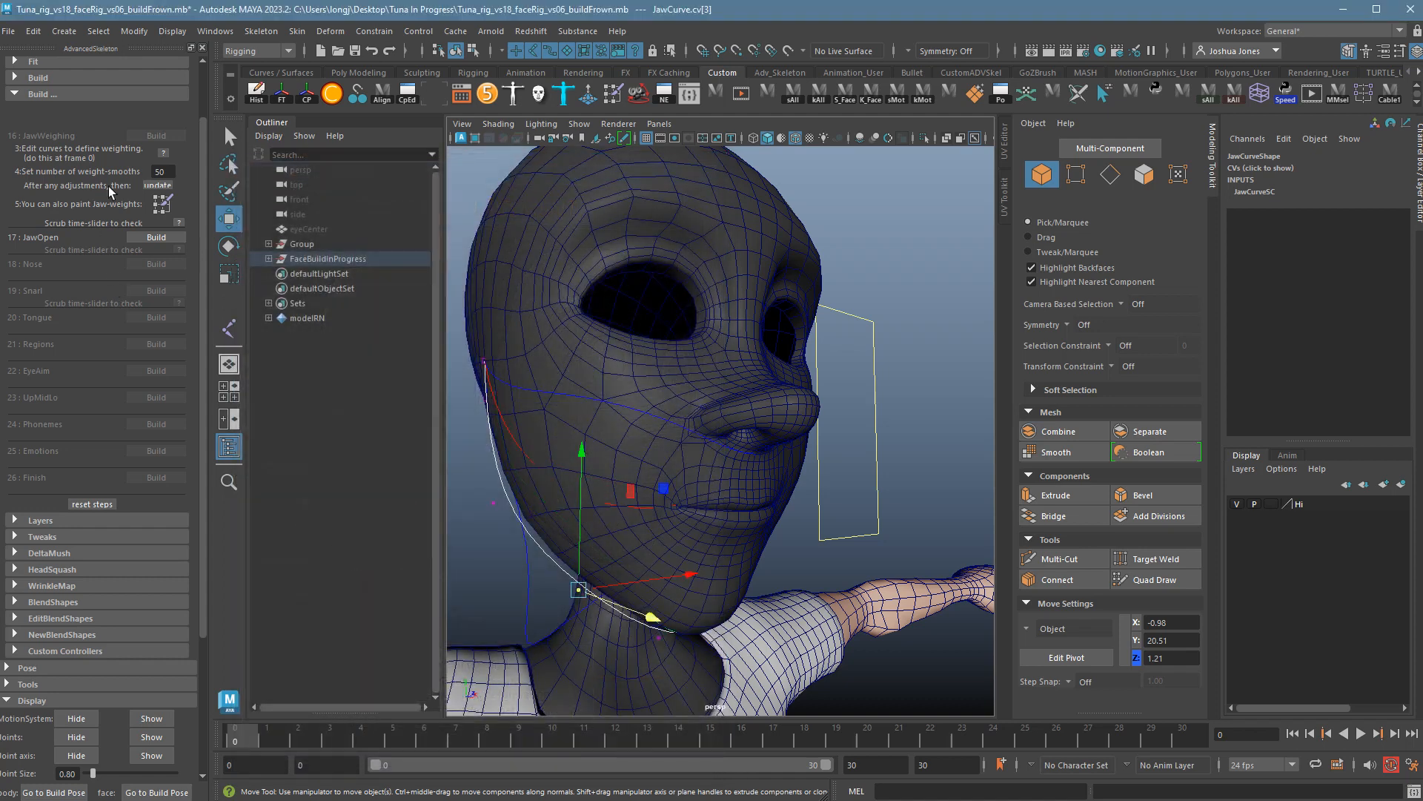
pyautogui.click(172, 197)
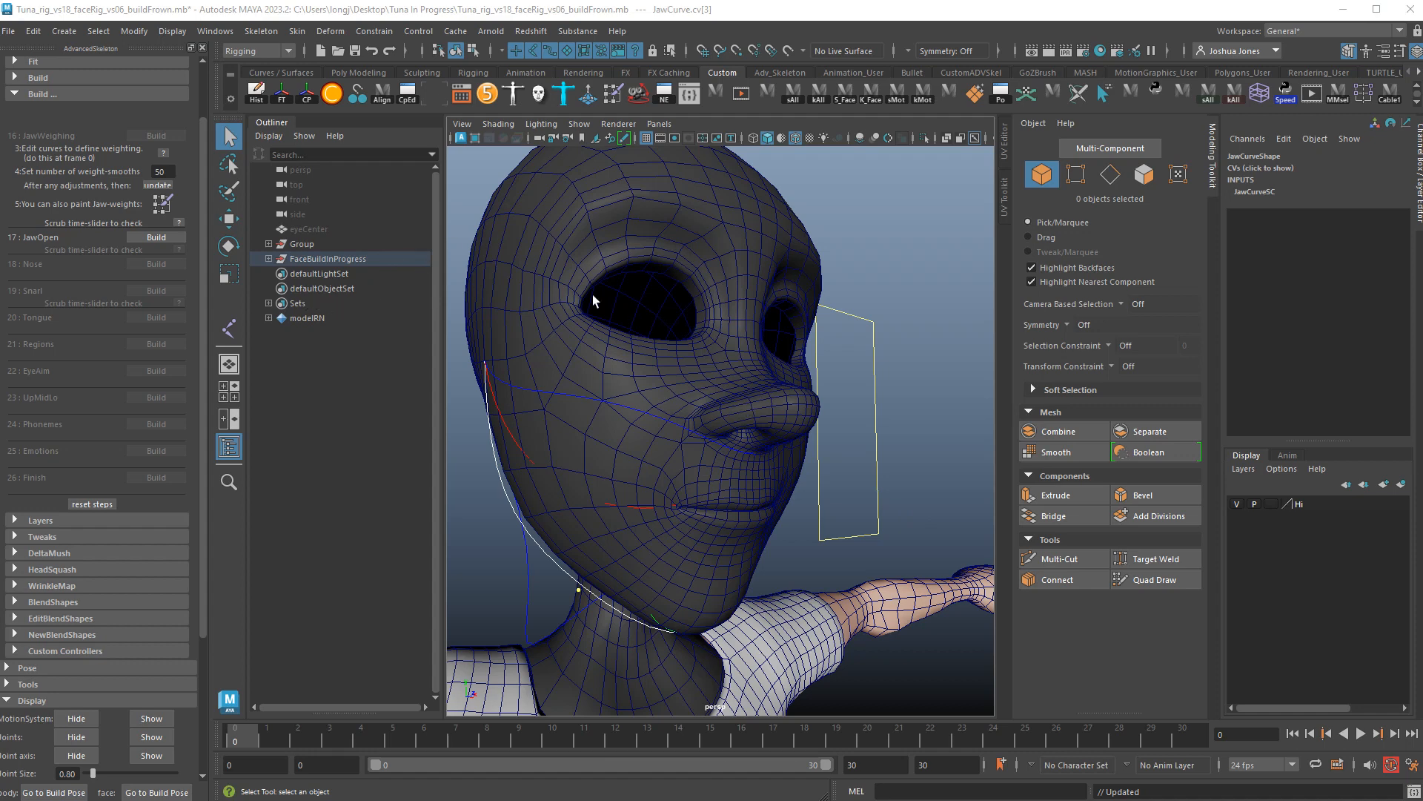
pyautogui.click(9, 31)
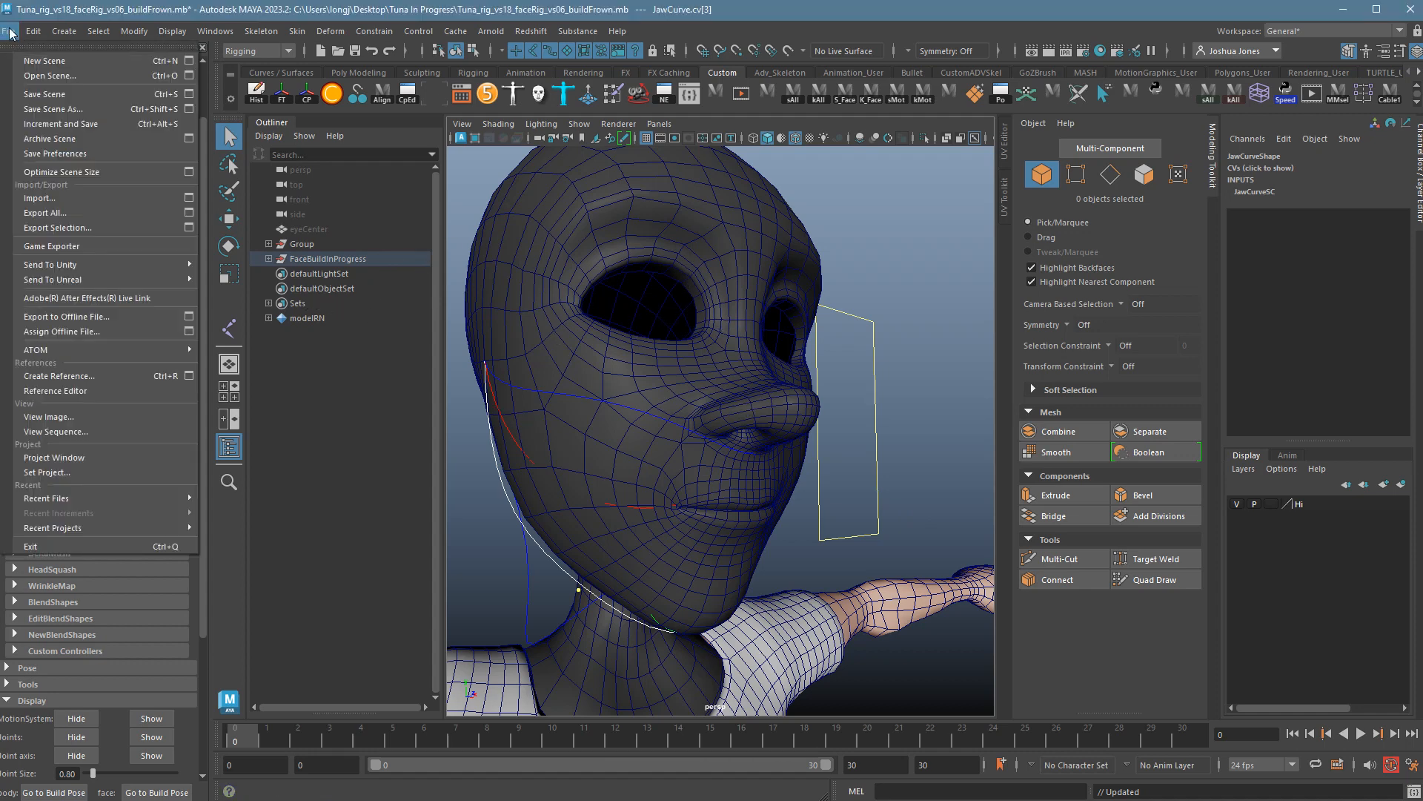
pyautogui.click(40, 94)
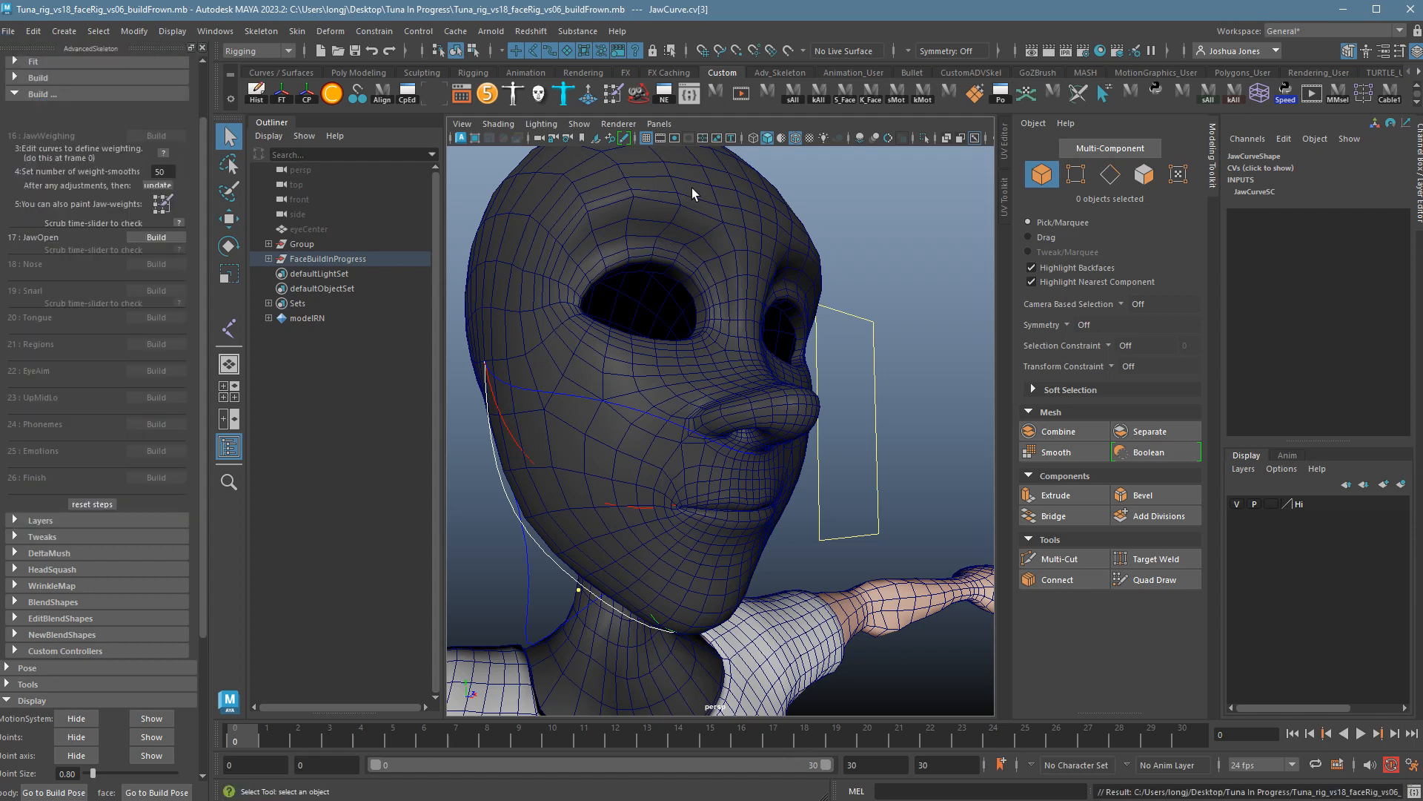
# Build the 17 : JawOpen face step.
pyautogui.click(162, 243)
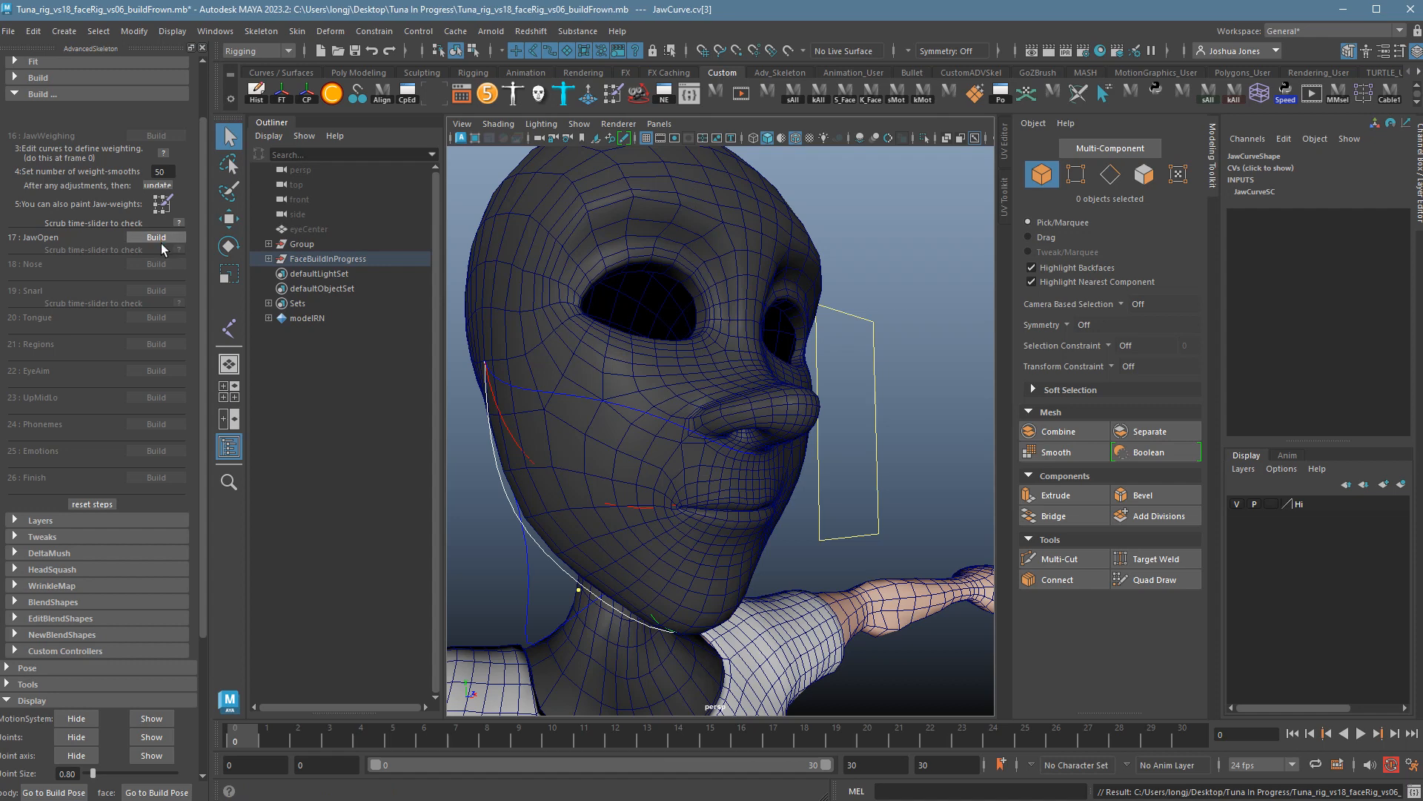
pyautogui.click(163, 243)
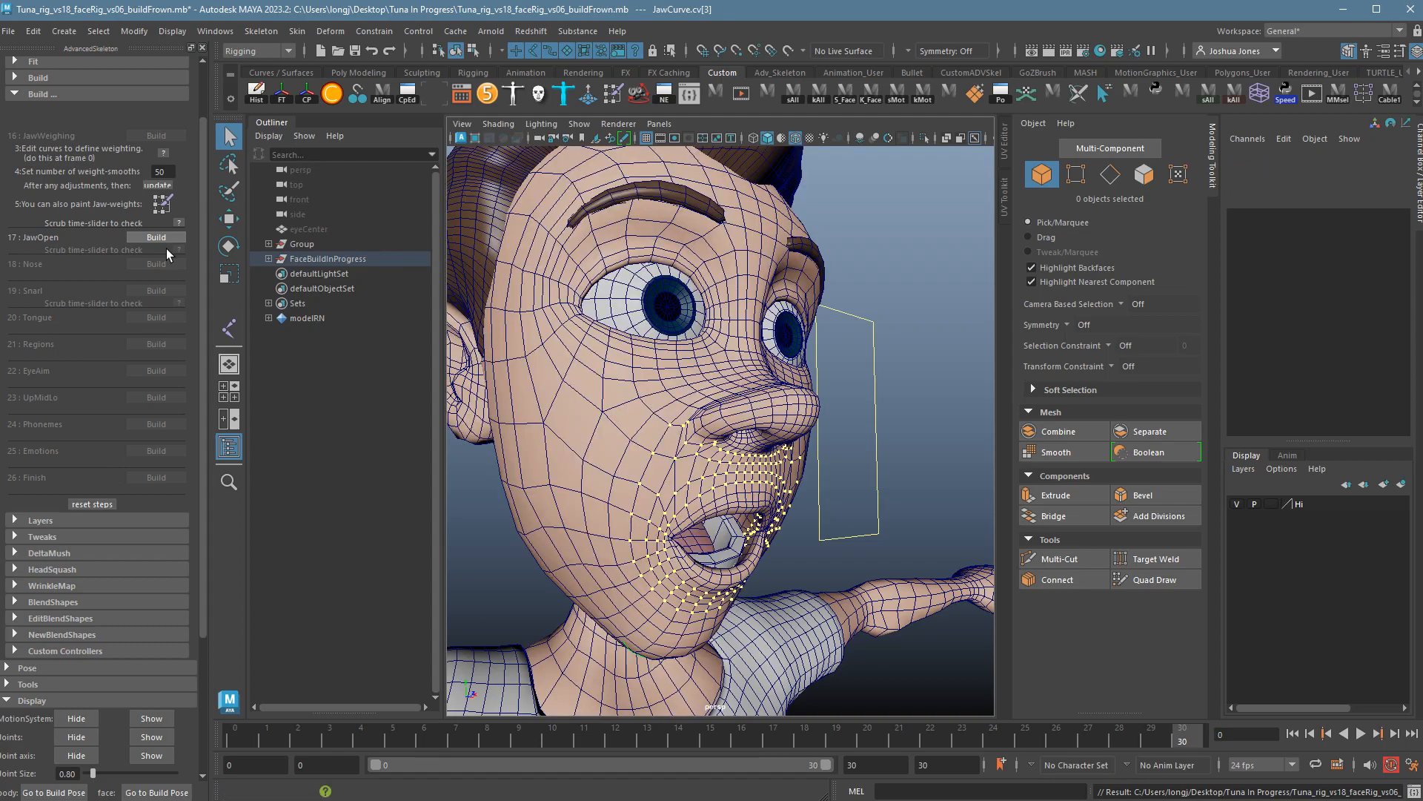
pyautogui.moveTo(849, 514)
pyautogui.keyDown('alt'); pyautogui.mouseDown()
pyautogui.moveTo(921, 545)
pyautogui.moveTo(840, 516)
pyautogui.mouseUp(); pyautogui.keyUp('alt')
# Move ctrlMouth_M to test the jaw opening and play the timeline.
pyautogui.click(889, 476)
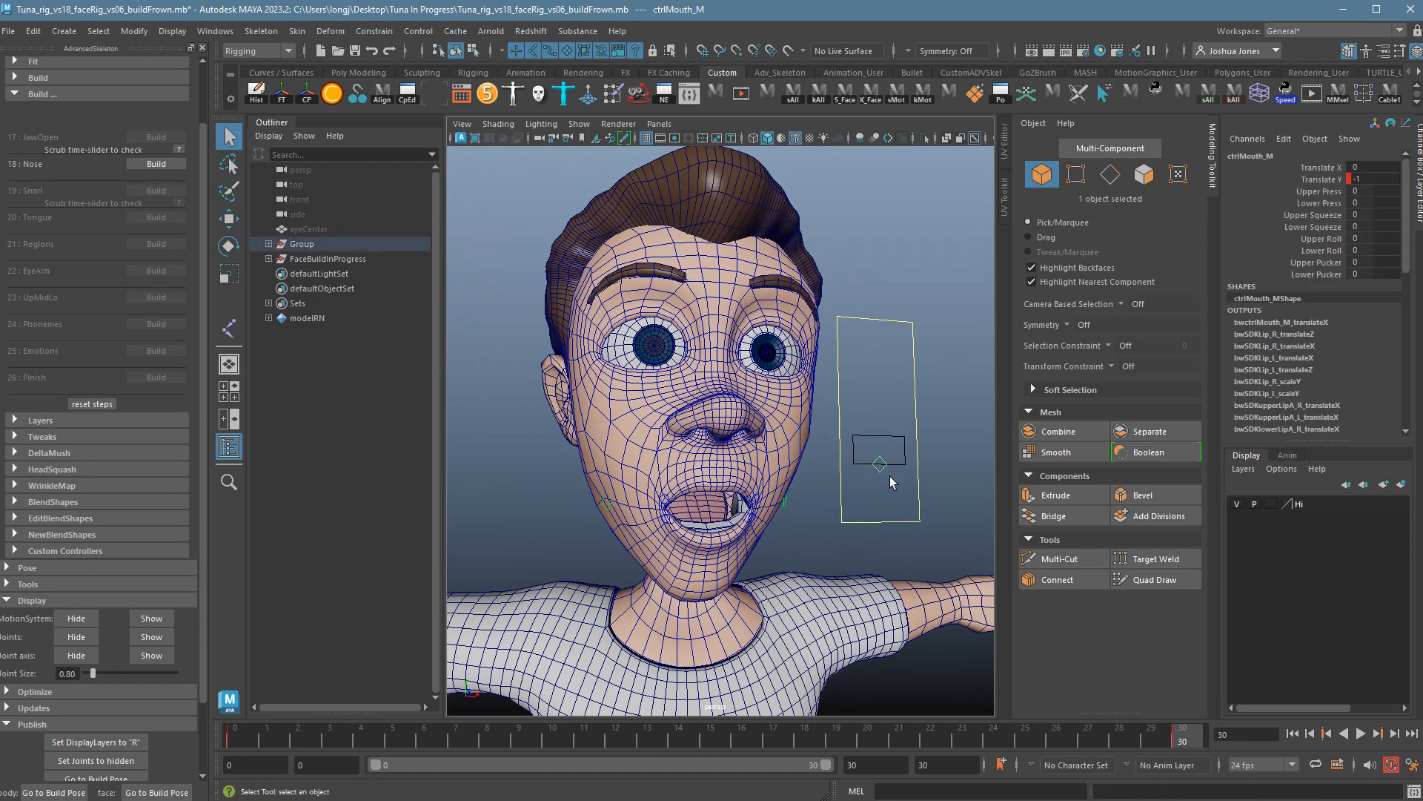
pyautogui.press('w')
pyautogui.moveTo(889, 476); pyautogui.dragTo(920, 451)
pyautogui.keyDown('alt'); pyautogui.moveTo(686, 527); pyautogui.dragTo(890, 508); pyautogui.keyUp('alt')
pyautogui.keyDown('alt'); pyautogui.moveTo(890, 508); pyautogui.dragTo(797, 484, button='right'); pyautogui.keyUp('alt')
pyautogui.keyDown('alt'); pyautogui.moveTo(797, 487); pyautogui.dragTo(830, 476); pyautogui.keyUp('alt')
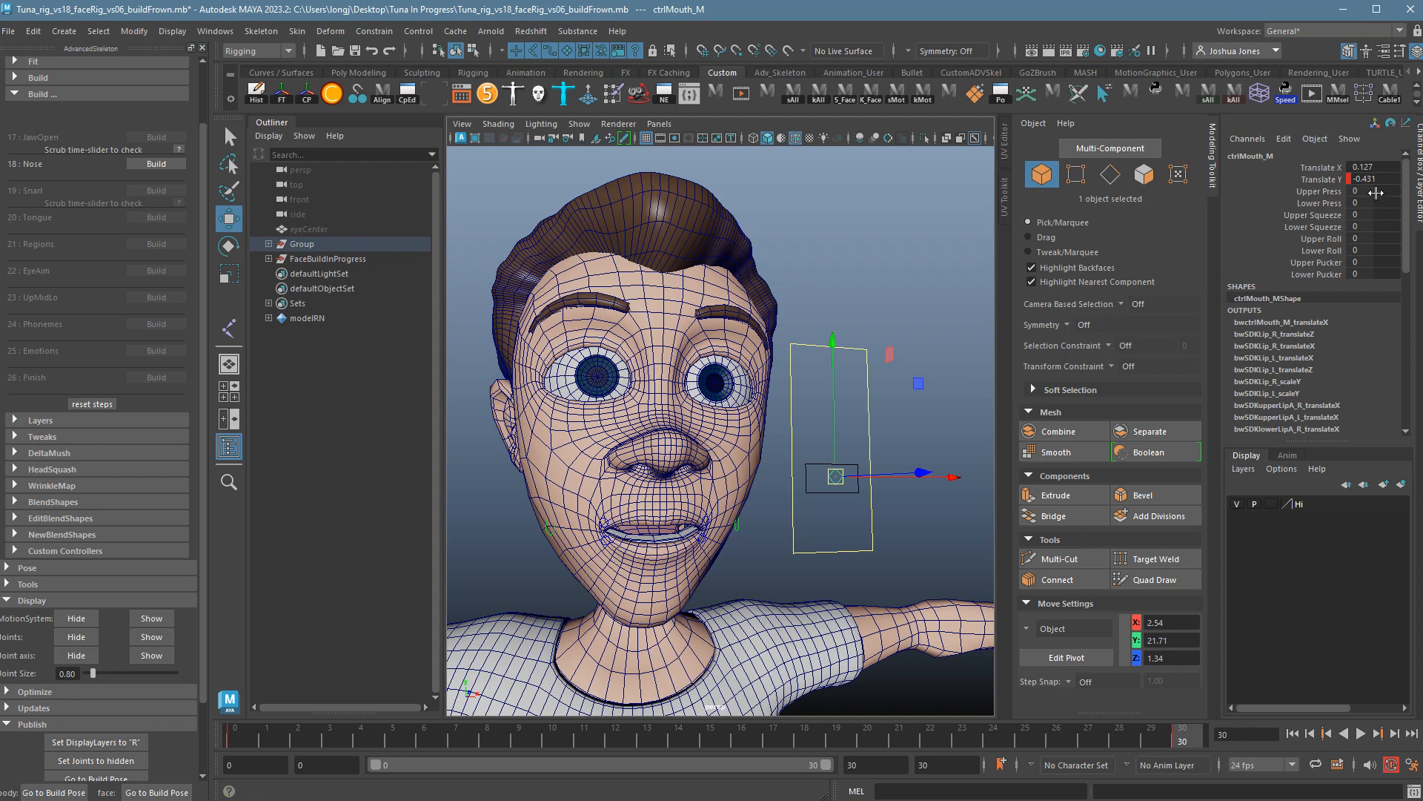
pyautogui.hotkey('alt', 'v')
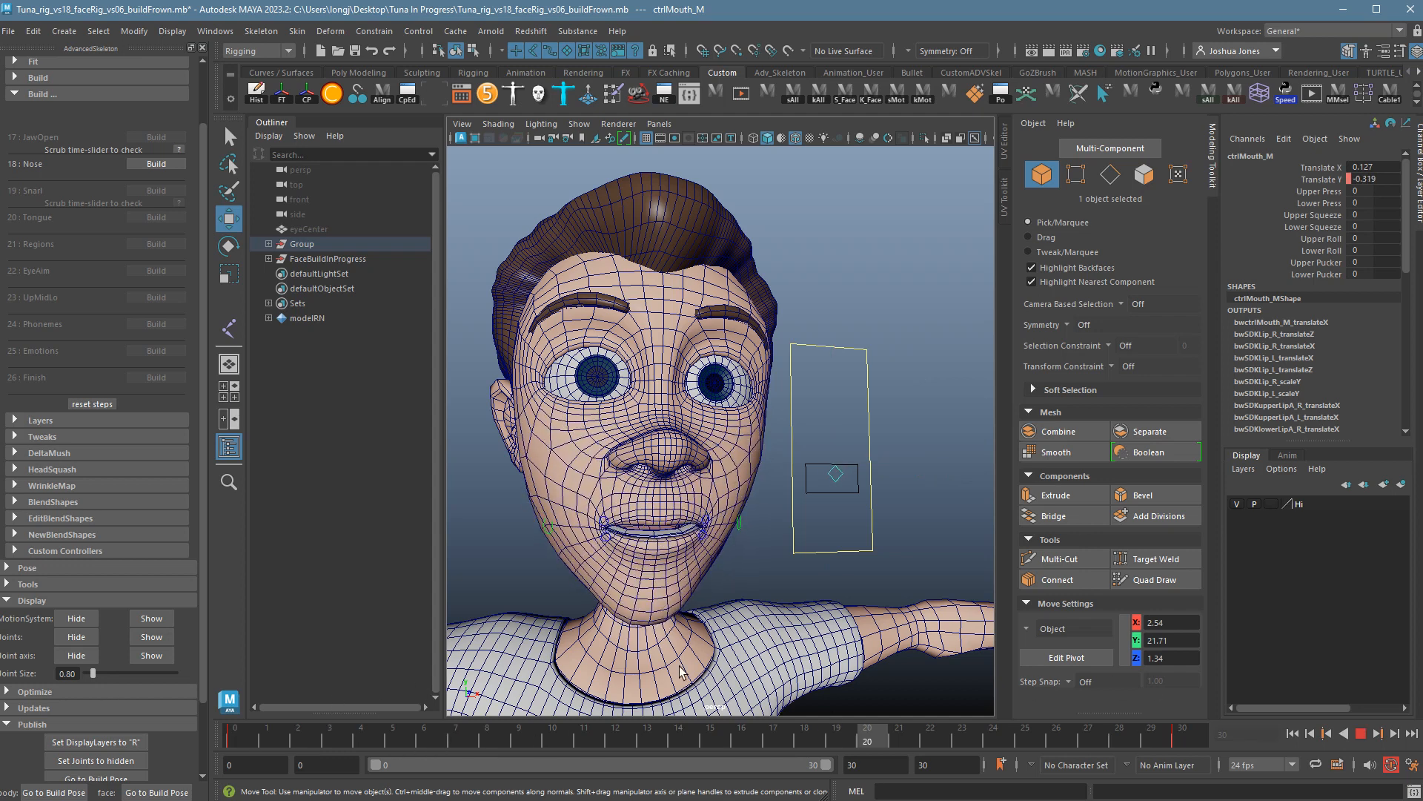
# Stop playback, build the 18 : Nose step, and preview it on the timeline.
pyautogui.hotkey('alt', 'v')
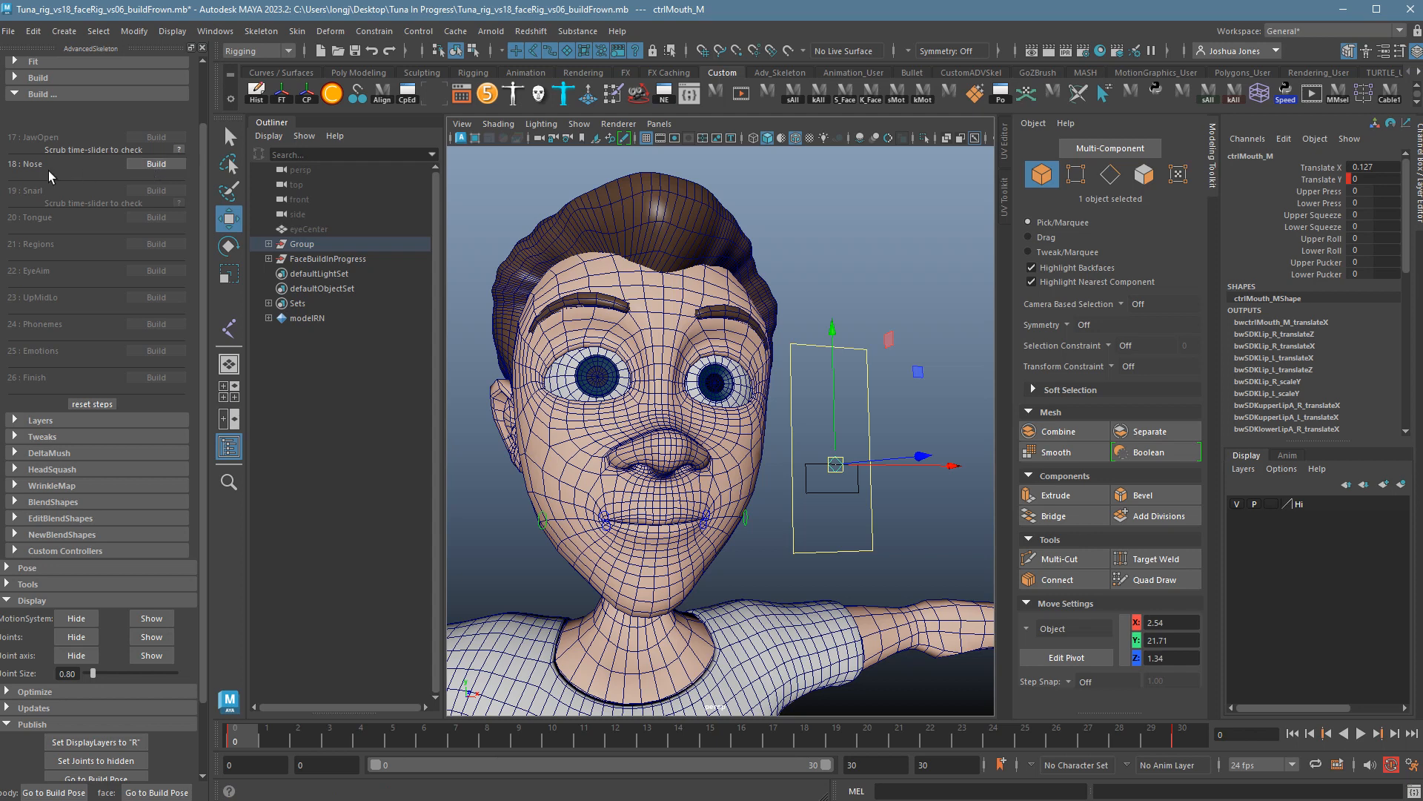
pyautogui.click(156, 174)
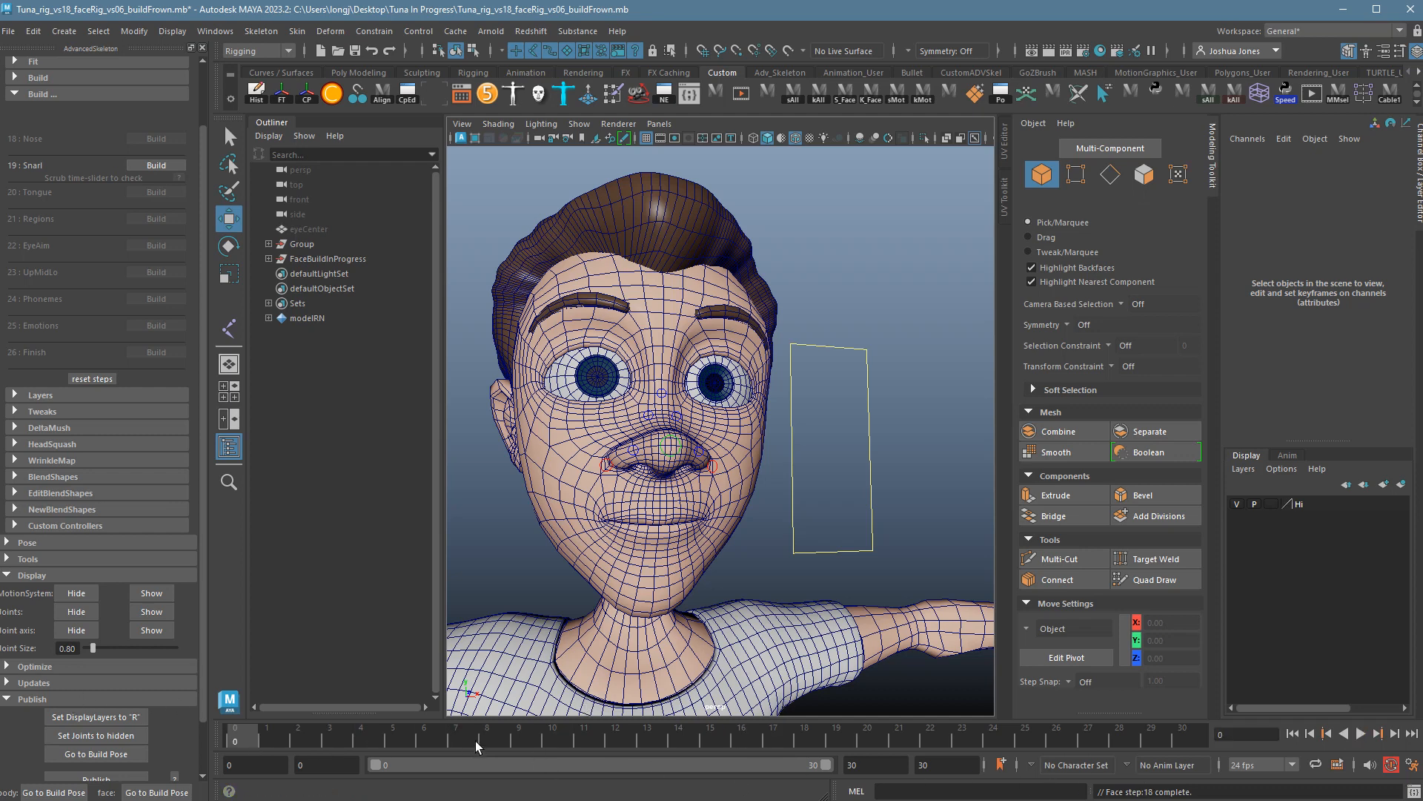
pyautogui.hotkey('alt', 'v')
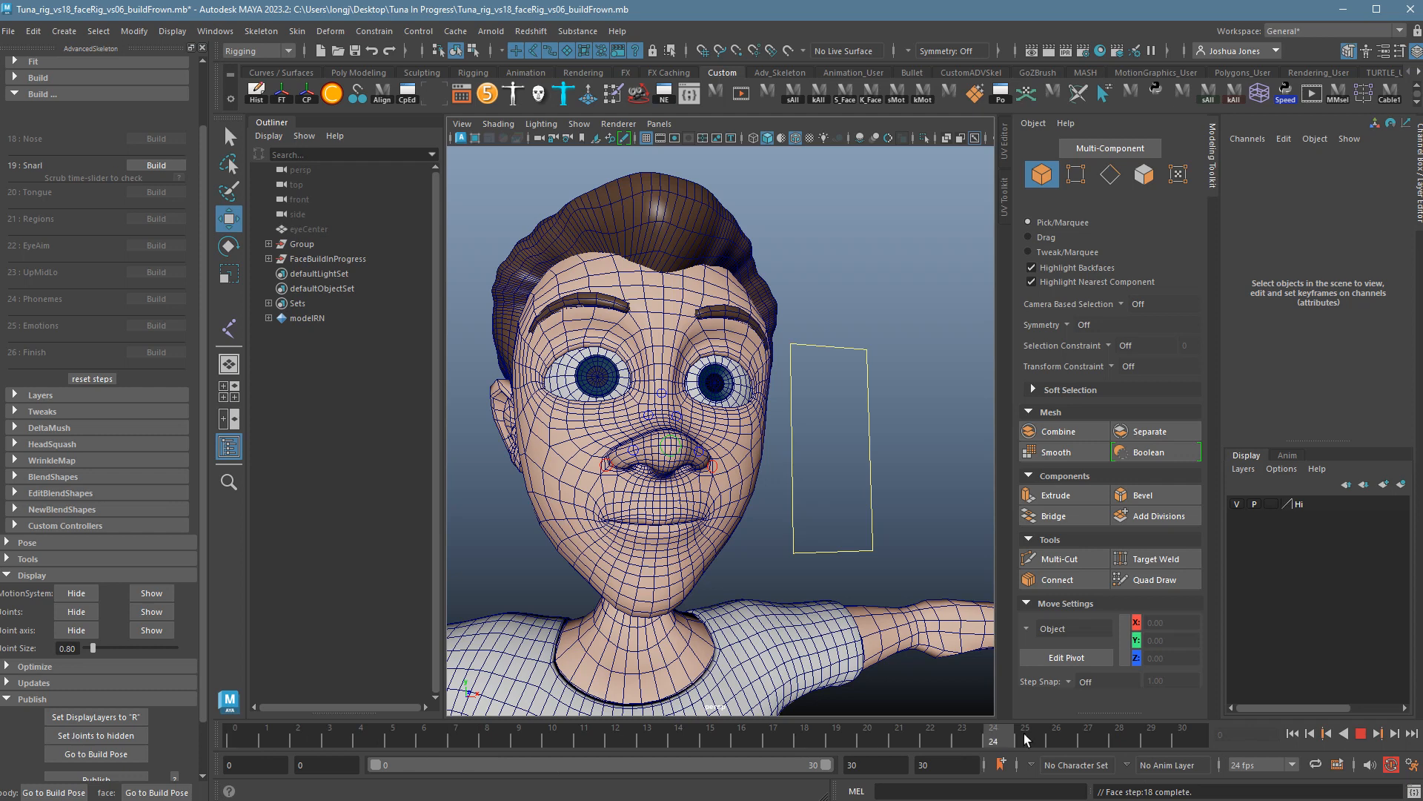
pyautogui.hotkey('alt', 'v')
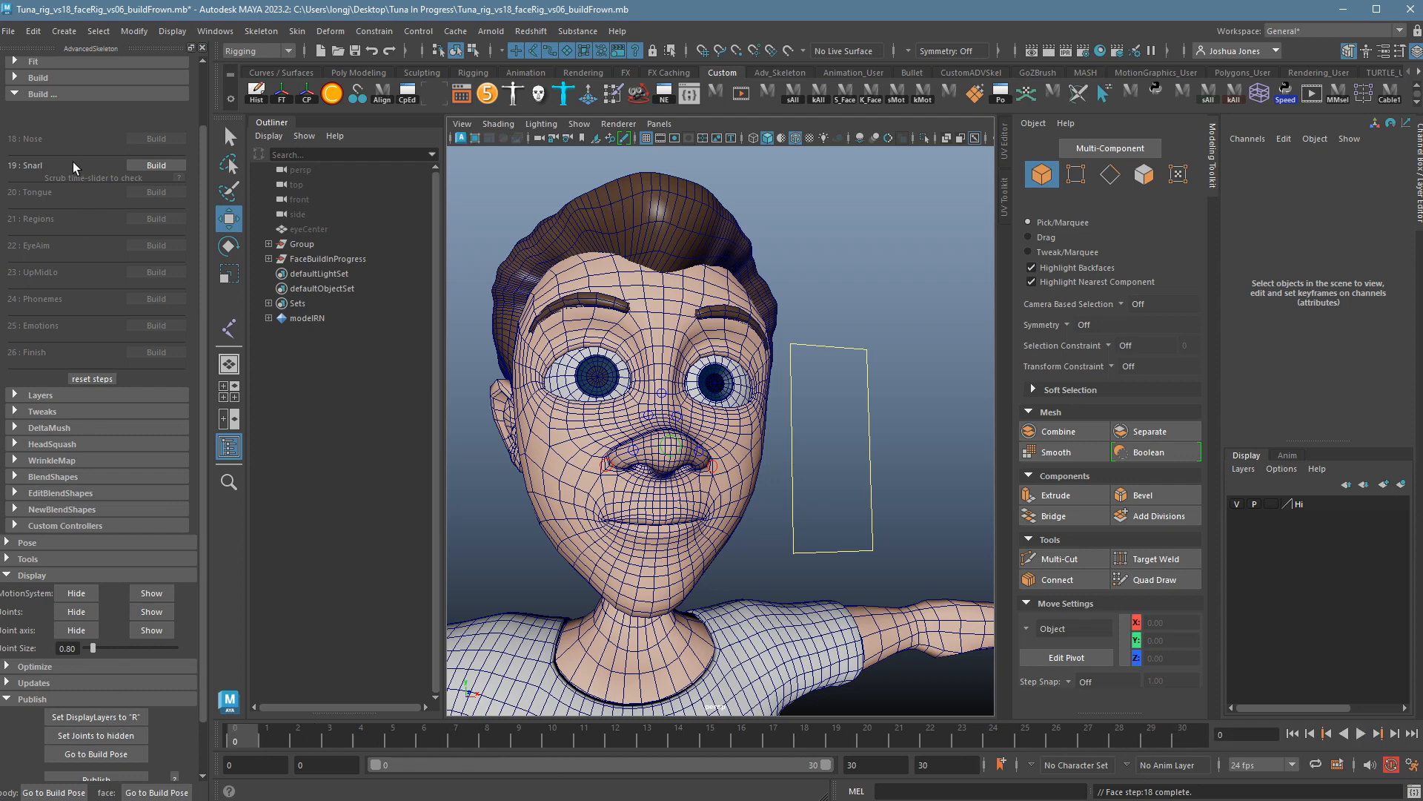
# Build and test Snarl, undo the nose controls' move, then build the Tongue step.
pyautogui.click(156, 166)
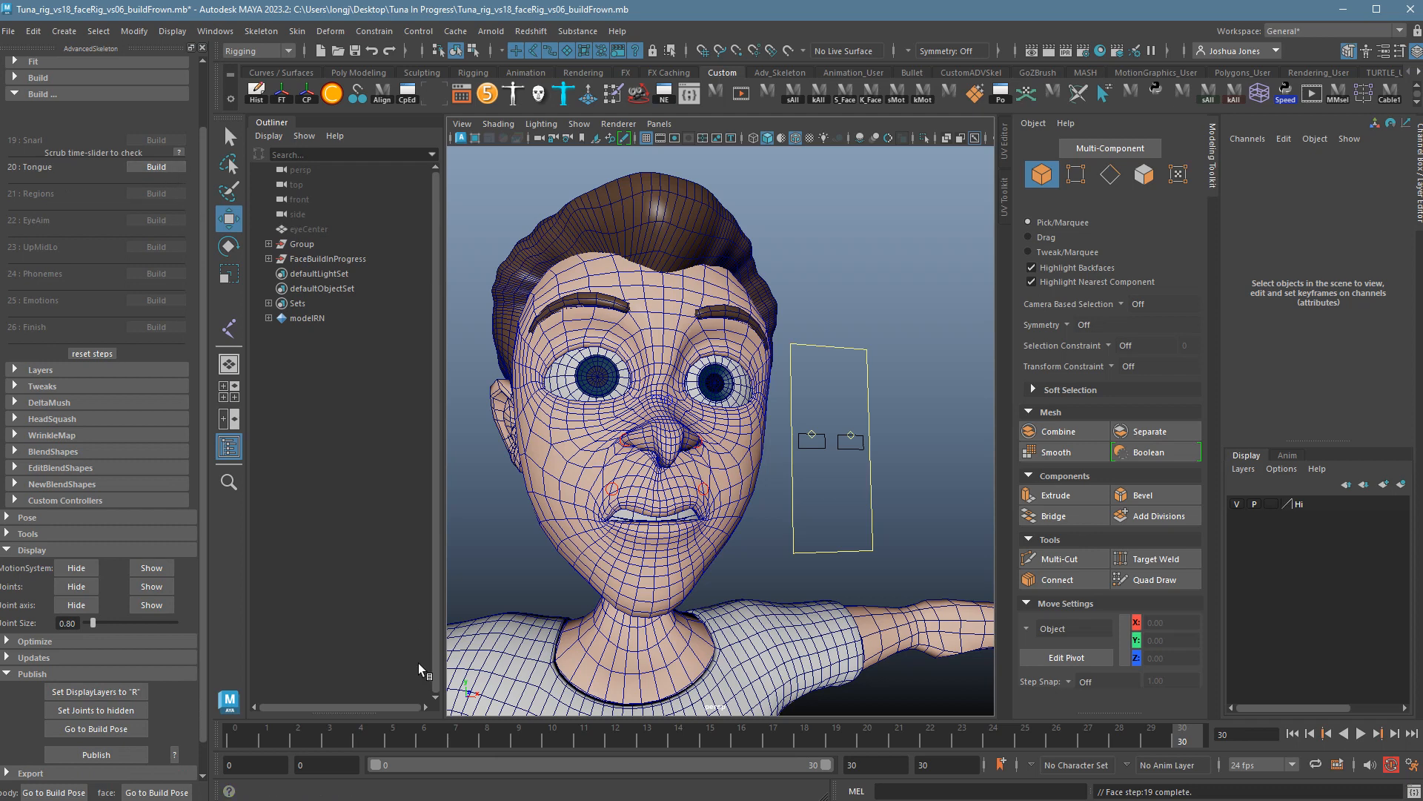
pyautogui.hotkey('alt', 'v')
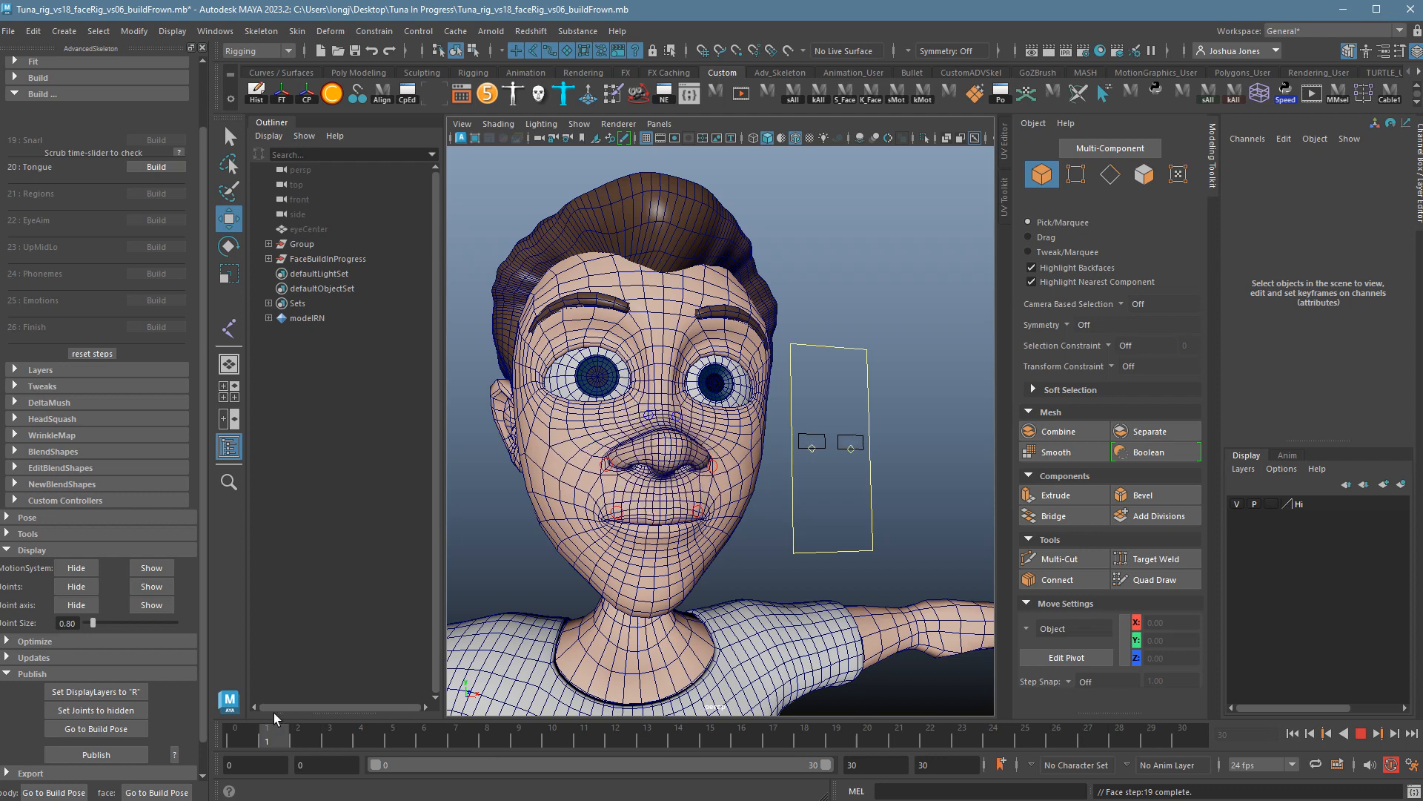
pyautogui.press('Escape')
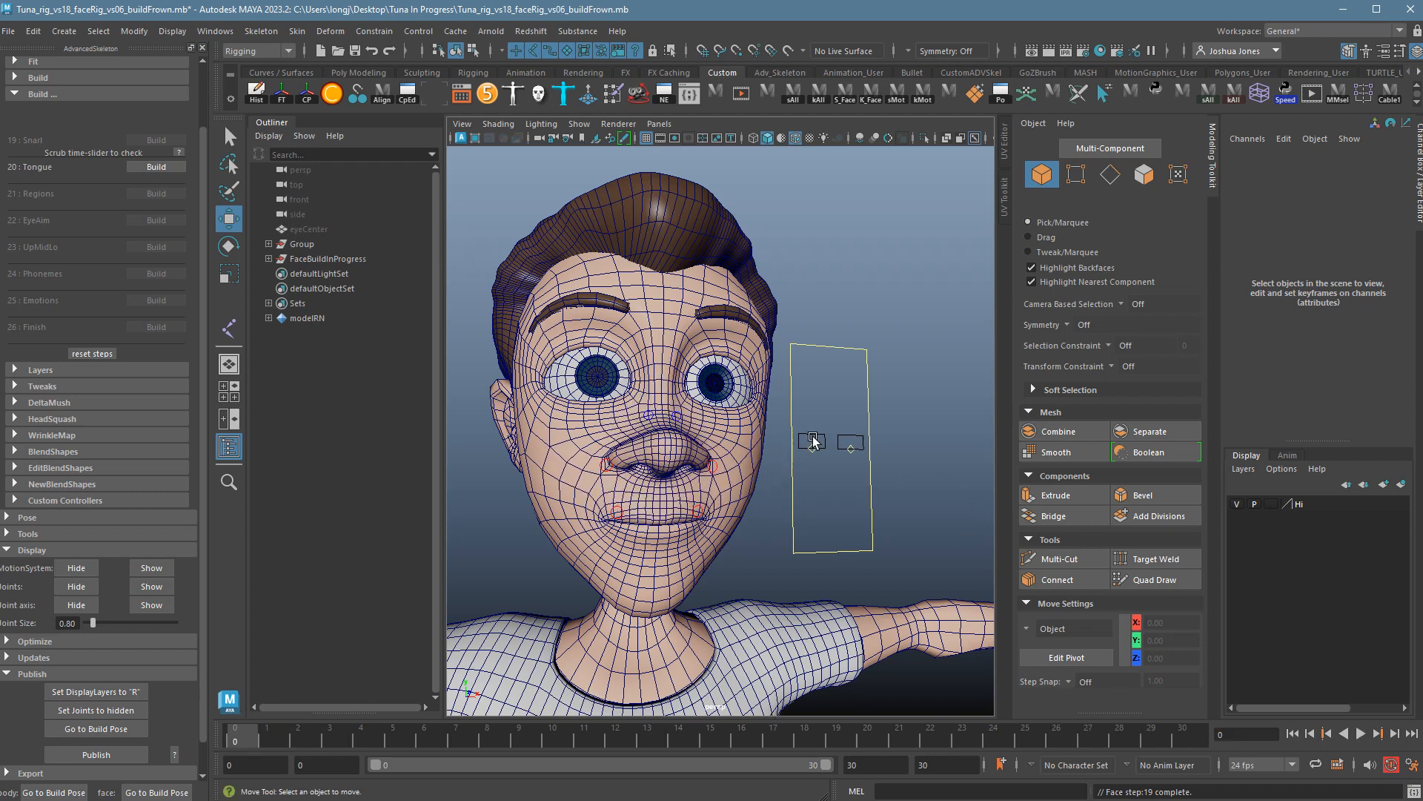
pyautogui.moveTo(869, 473); pyautogui.dragTo(793, 430)
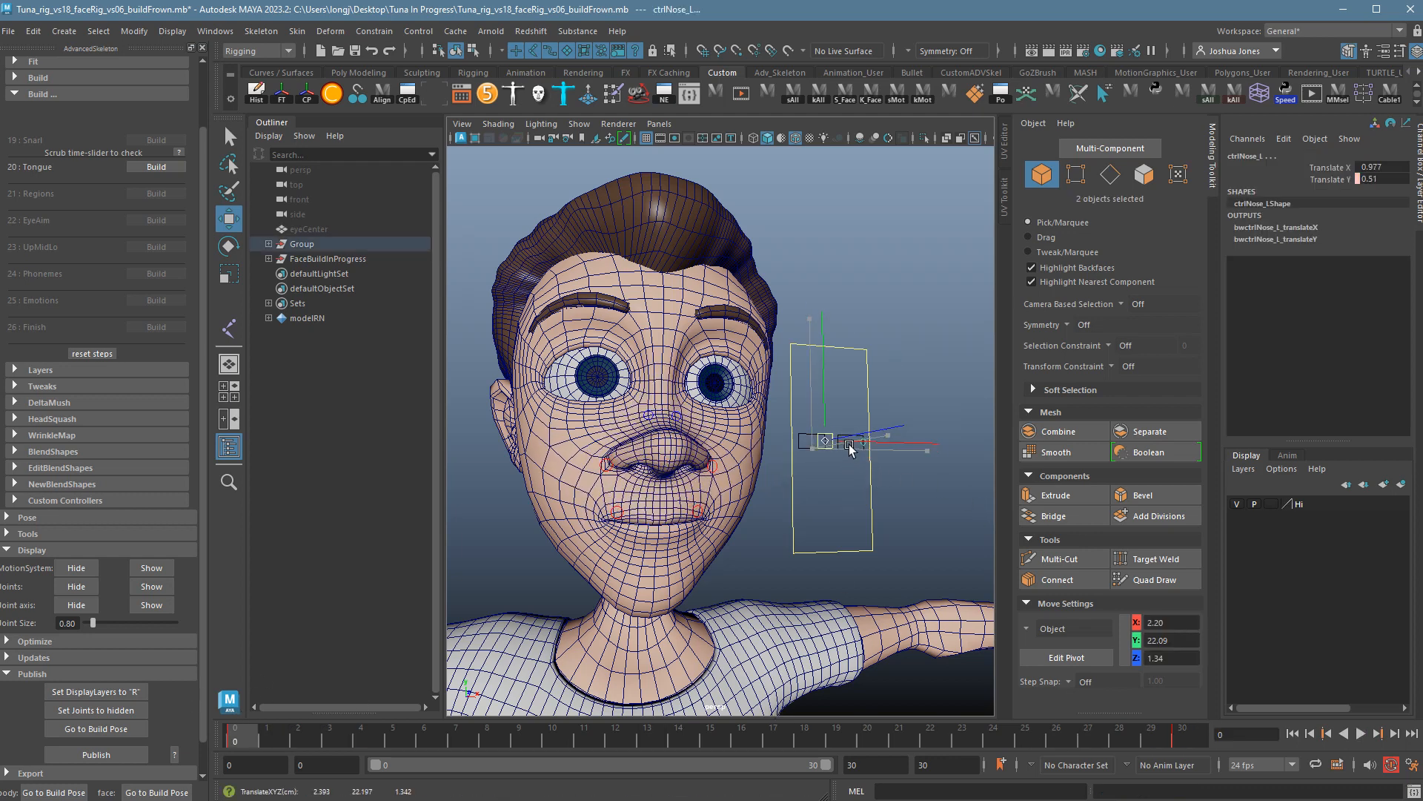
pyautogui.hotkey('ctrl', 'z')
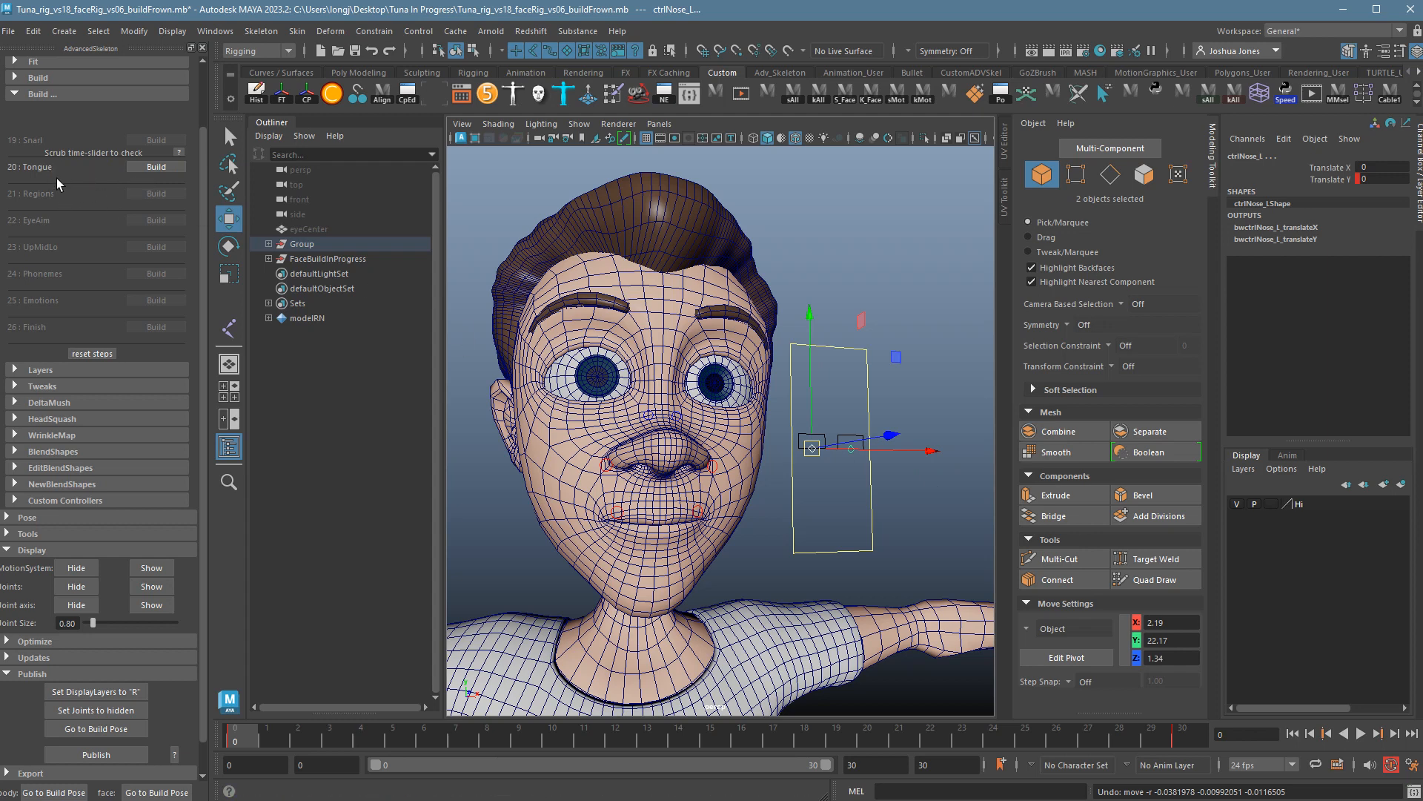
pyautogui.click(157, 167)
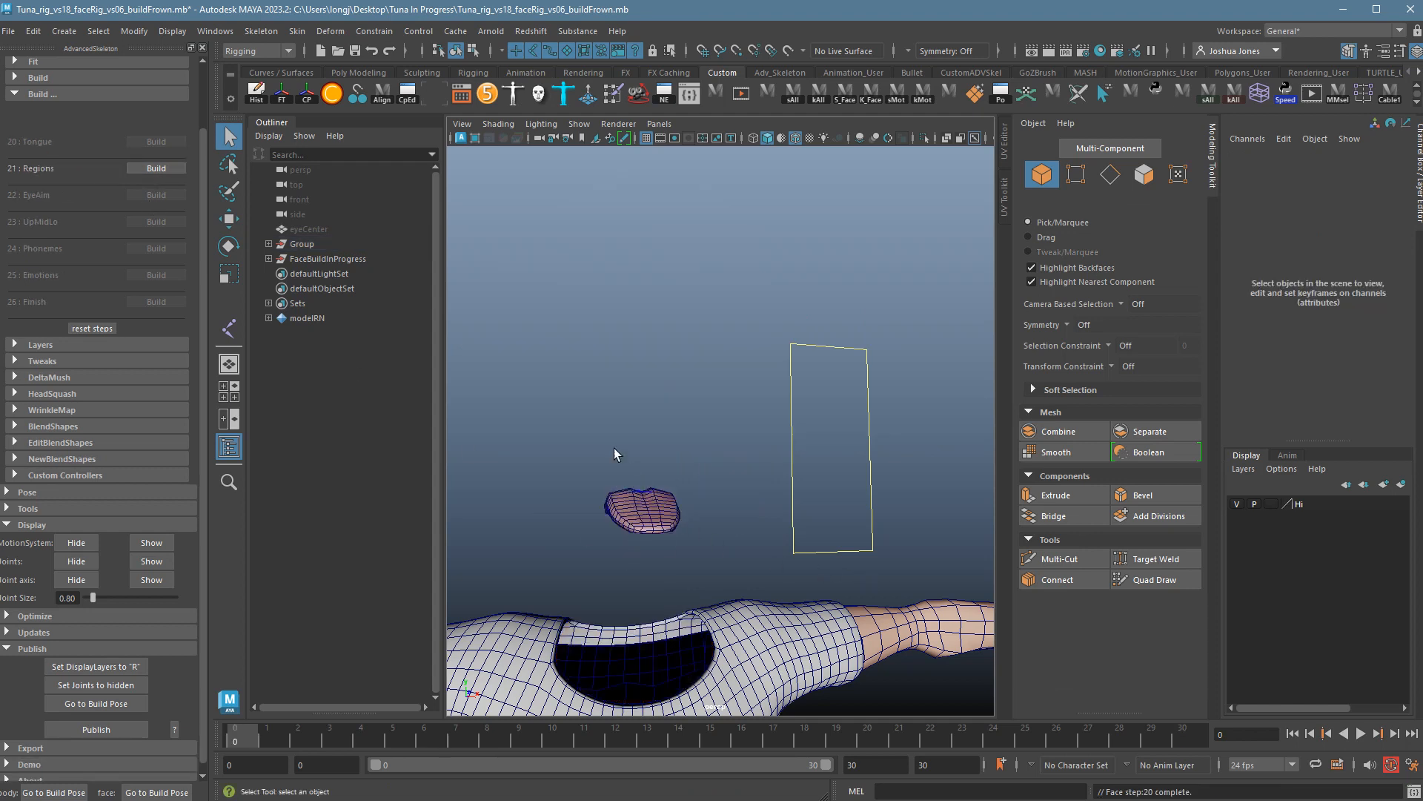
# Build face steps 21 : Regions through 25 : Emotions, including Phonemes.
pyautogui.click(157, 173)
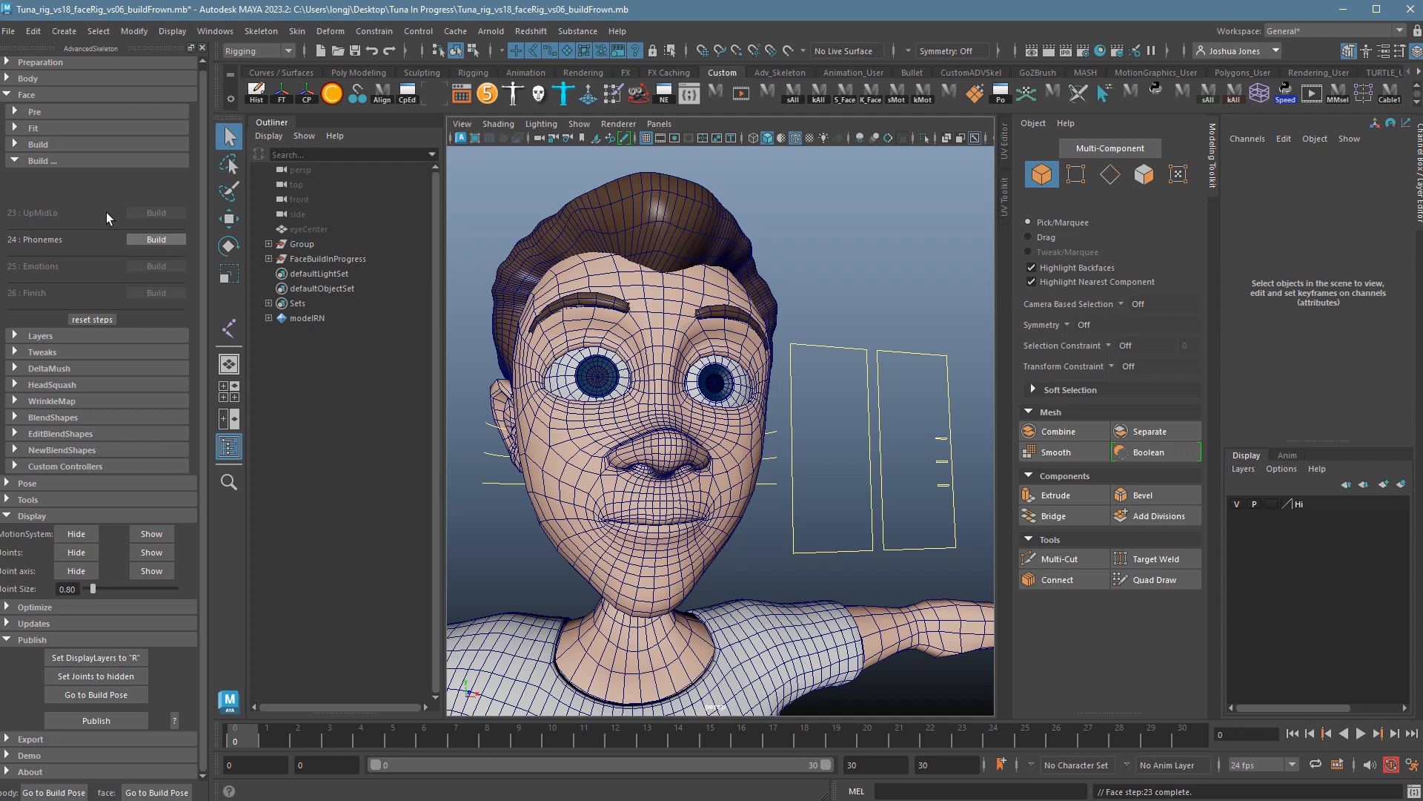
pyautogui.click(157, 249)
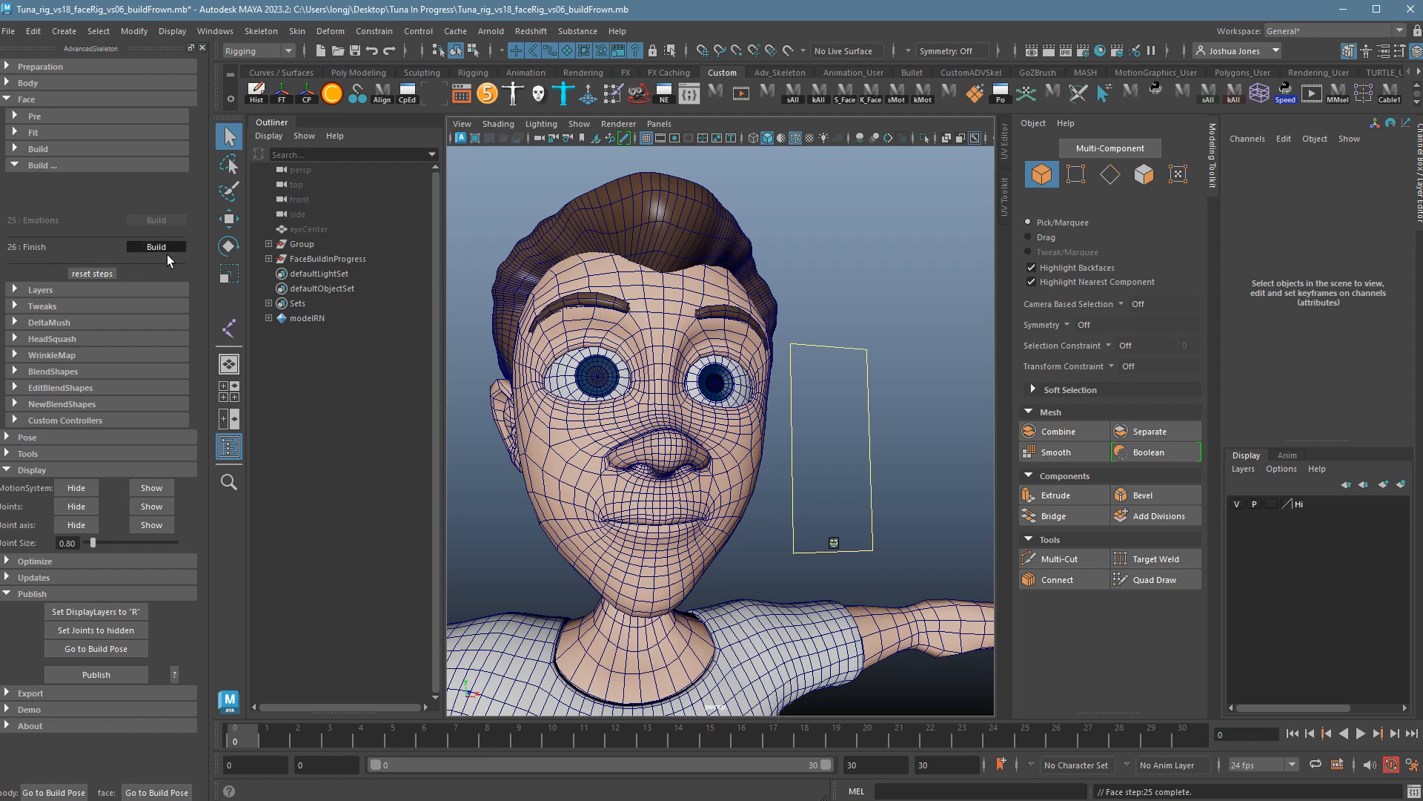
# Run the final 26 : Finish face build step.
pyautogui.click(167, 256)
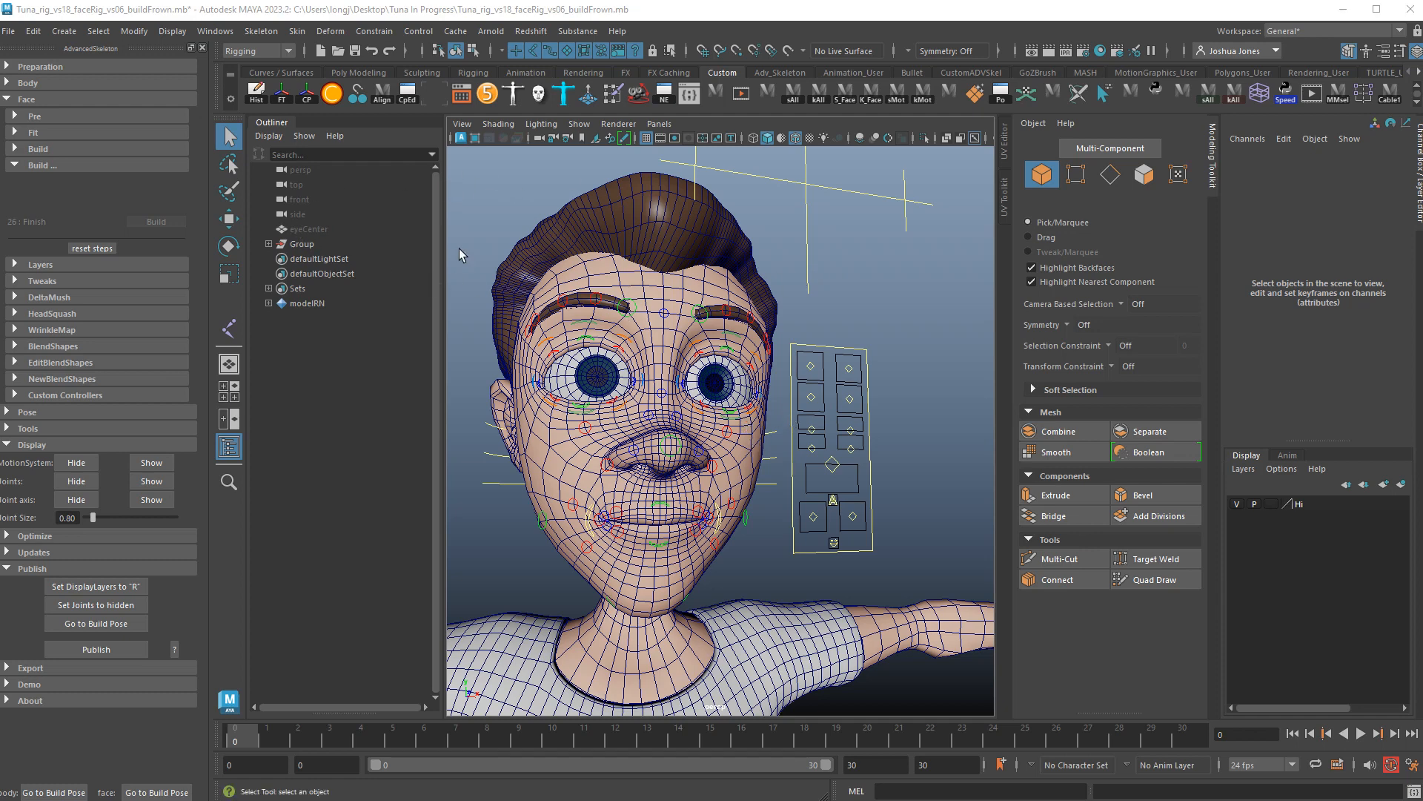
# Save the scene as Tuna_rig_vs18_faceRig_vs07_FacialSetupBuildComplete.mb.
pyautogui.click(9, 31)
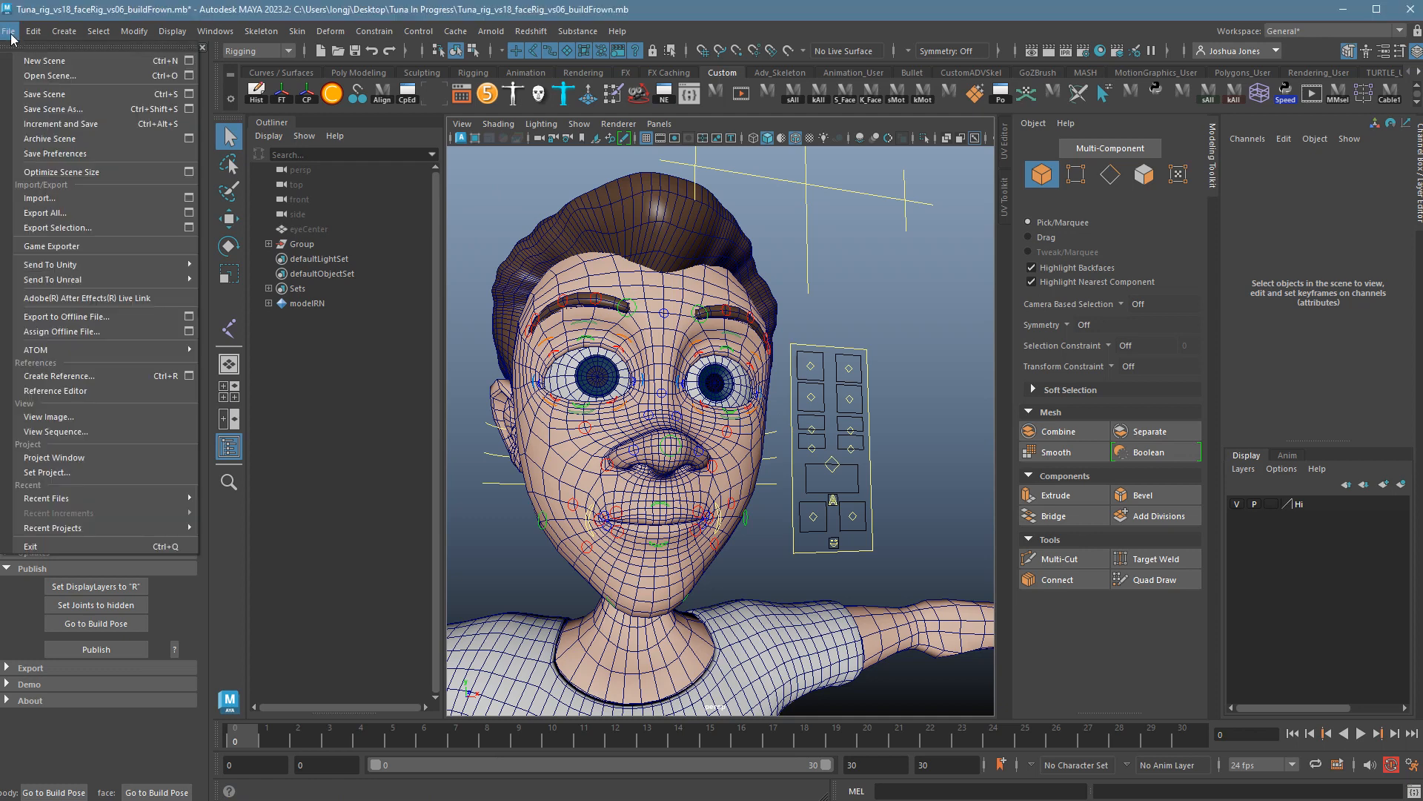
pyautogui.click(43, 112)
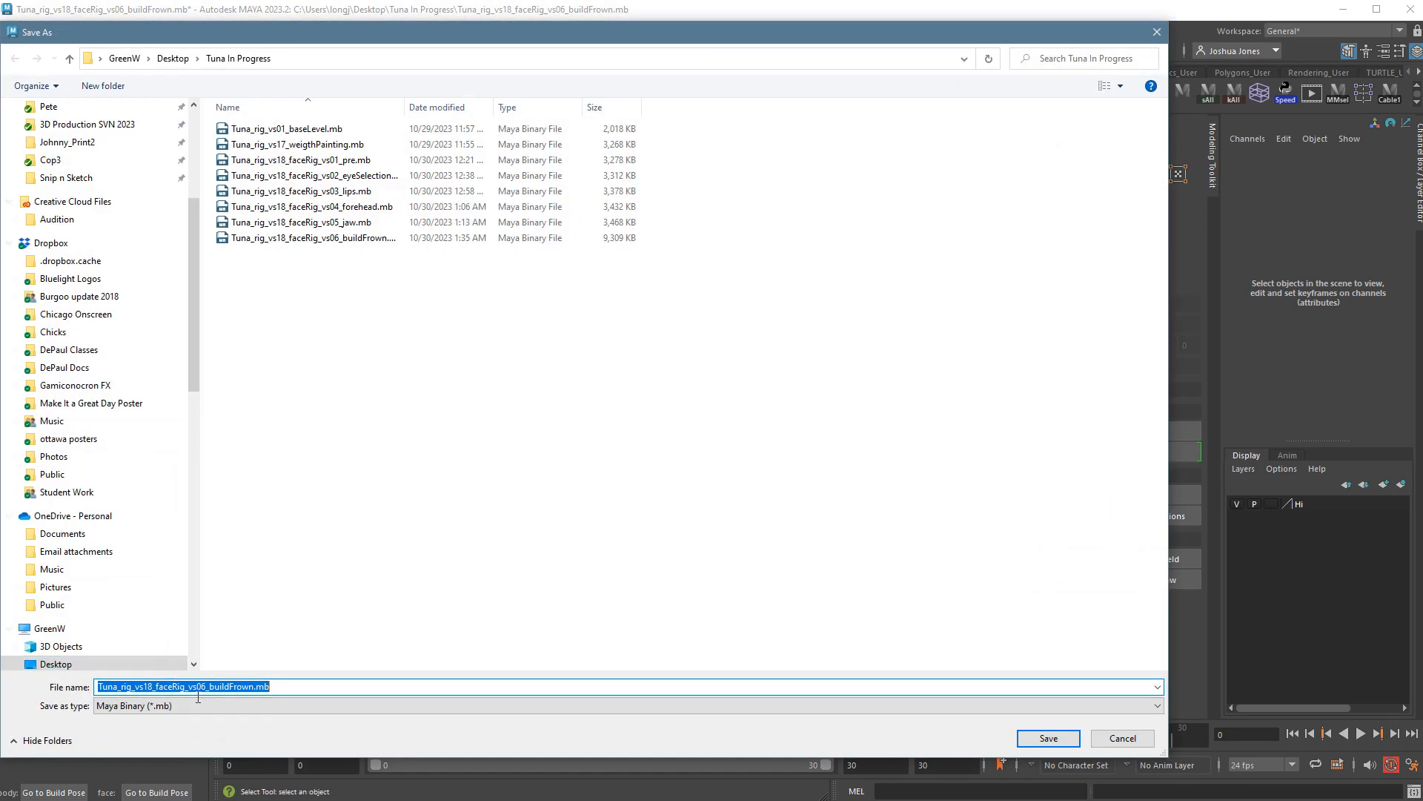
pyautogui.click(317, 241)
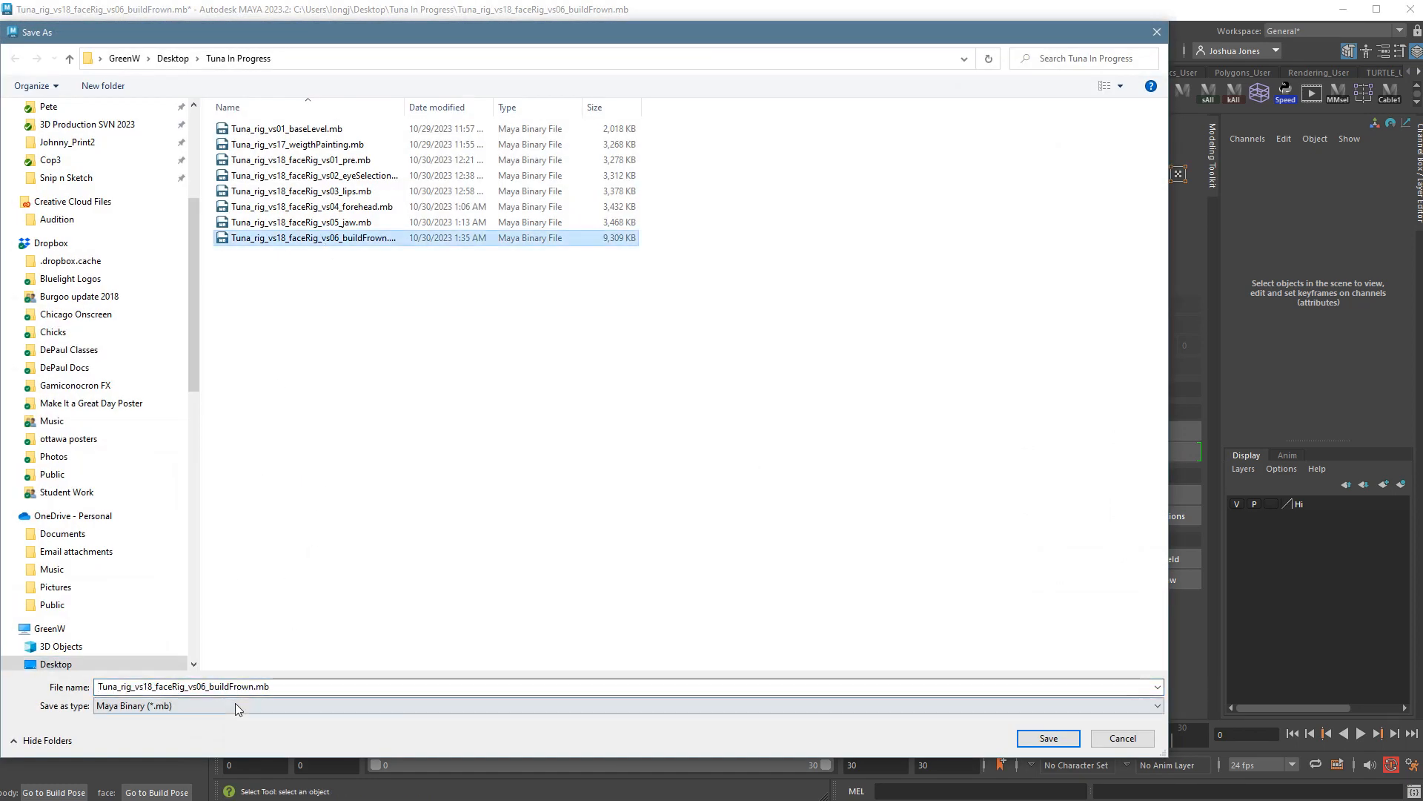
pyautogui.doubleClick(229, 694)
pyautogui.moveTo(201, 694); pyautogui.dragTo(259, 697)
pyautogui.write('7')
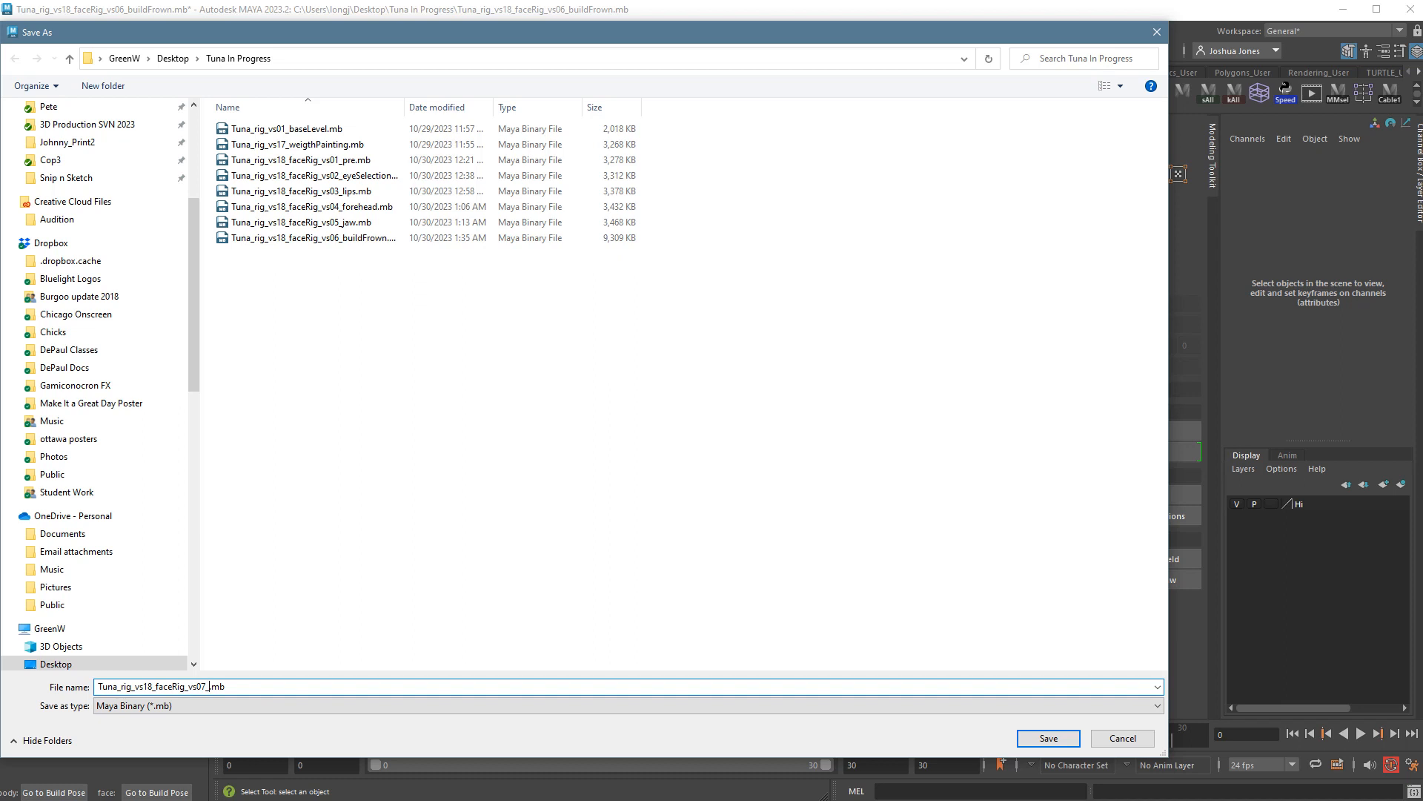
pyautogui.write('_FA')
pyautogui.write('cialSetupBuol')
pyautogui.write('ldComplete')
pyautogui.press('Return')
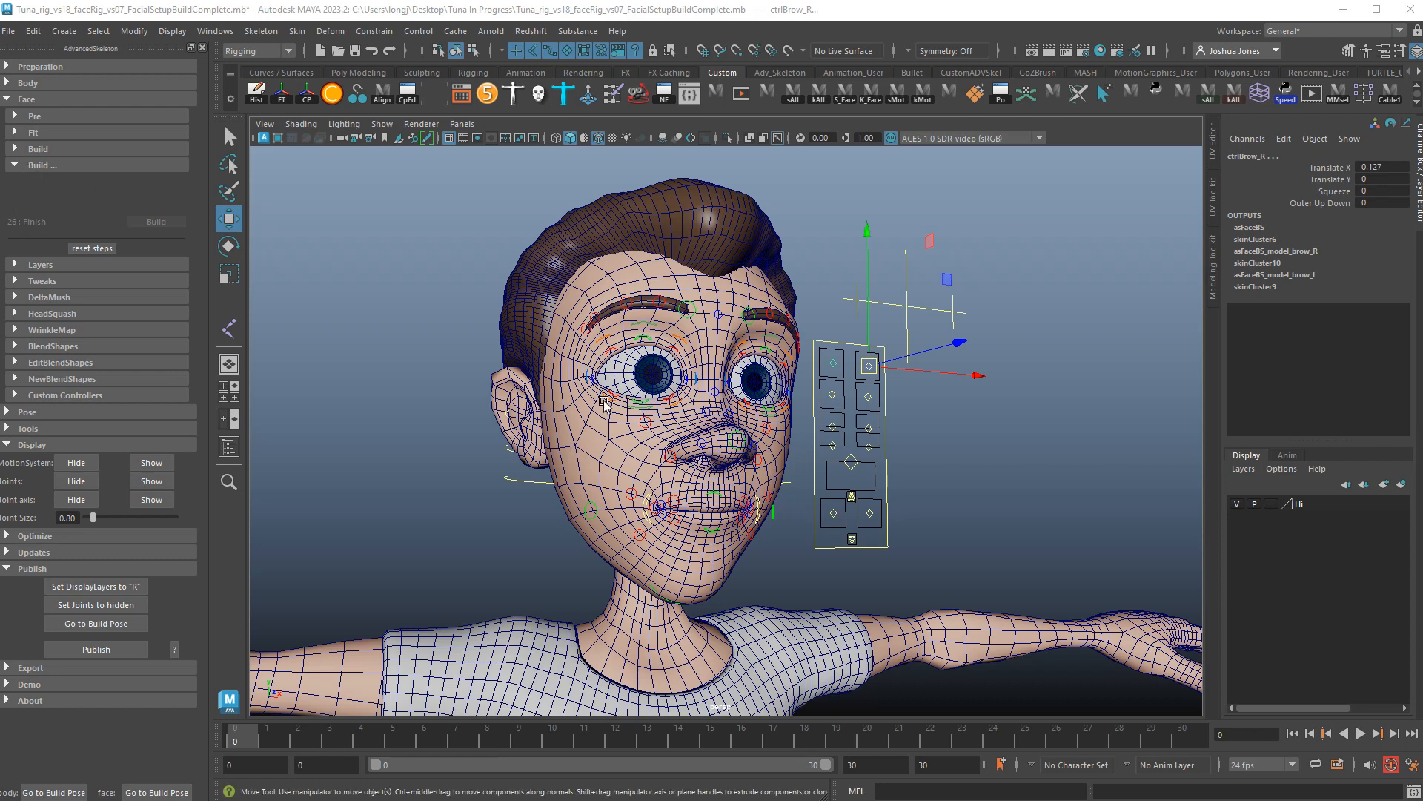
pyautogui.click(20, 152)
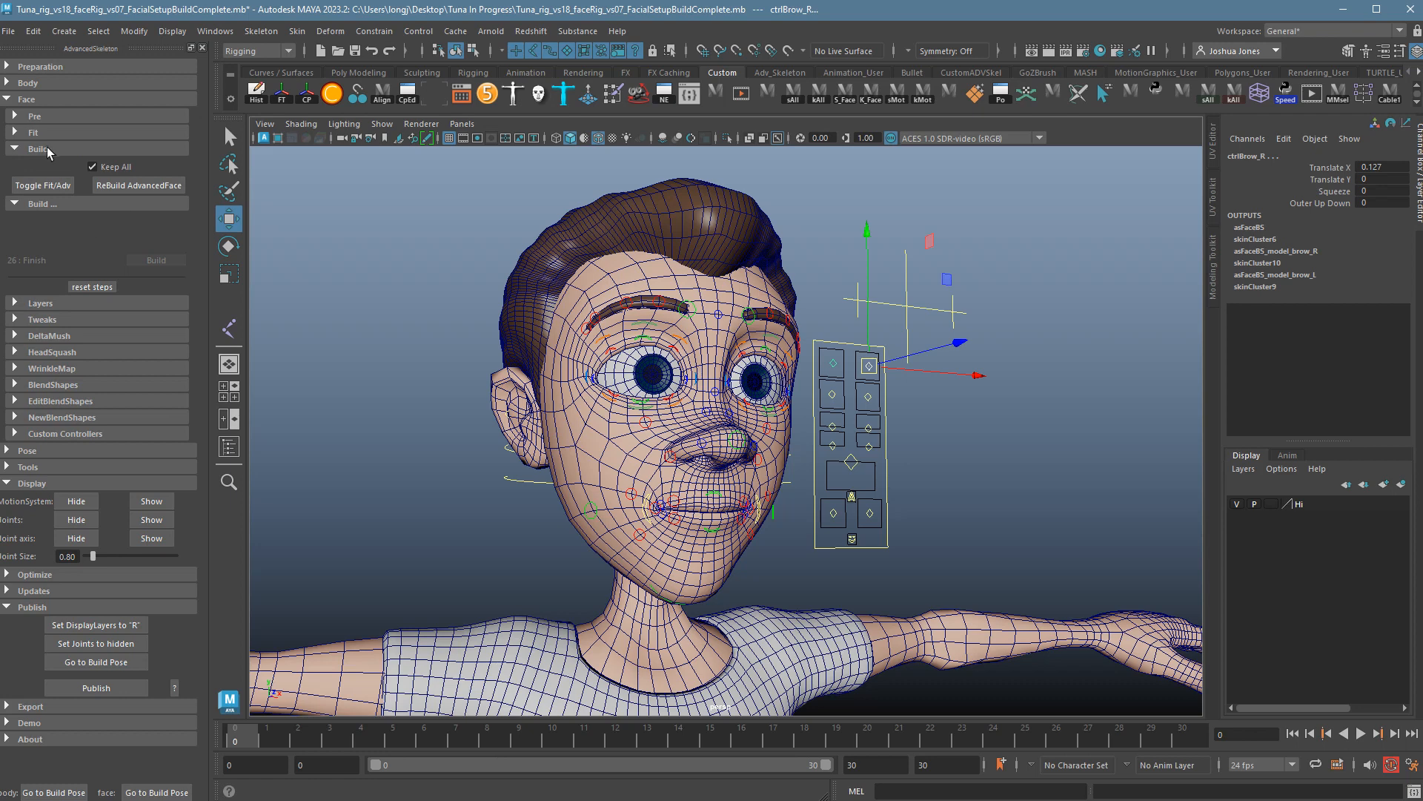
pyautogui.click(29, 136)
pyautogui.scroll(-10, 134, 274)
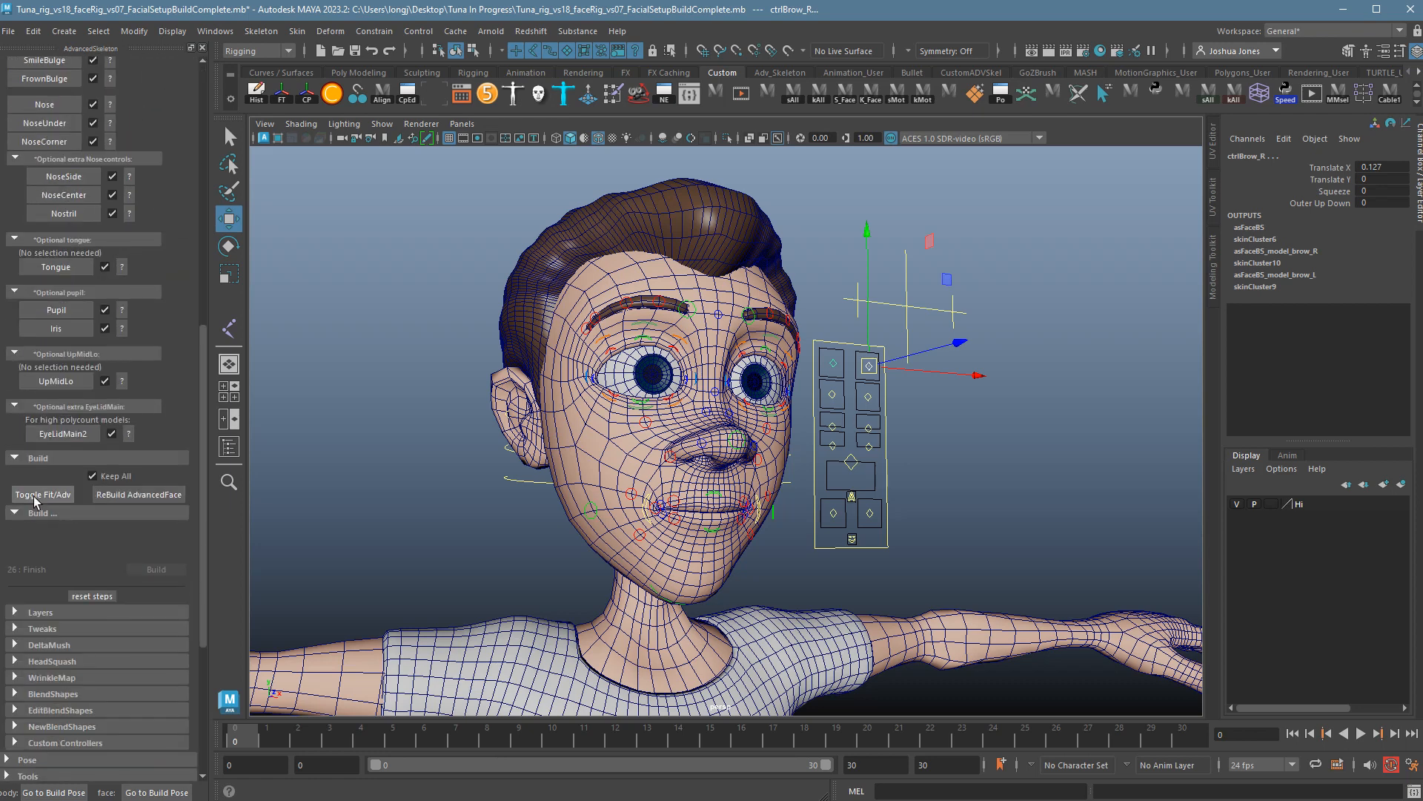
pyautogui.scroll(5, 157, 371)
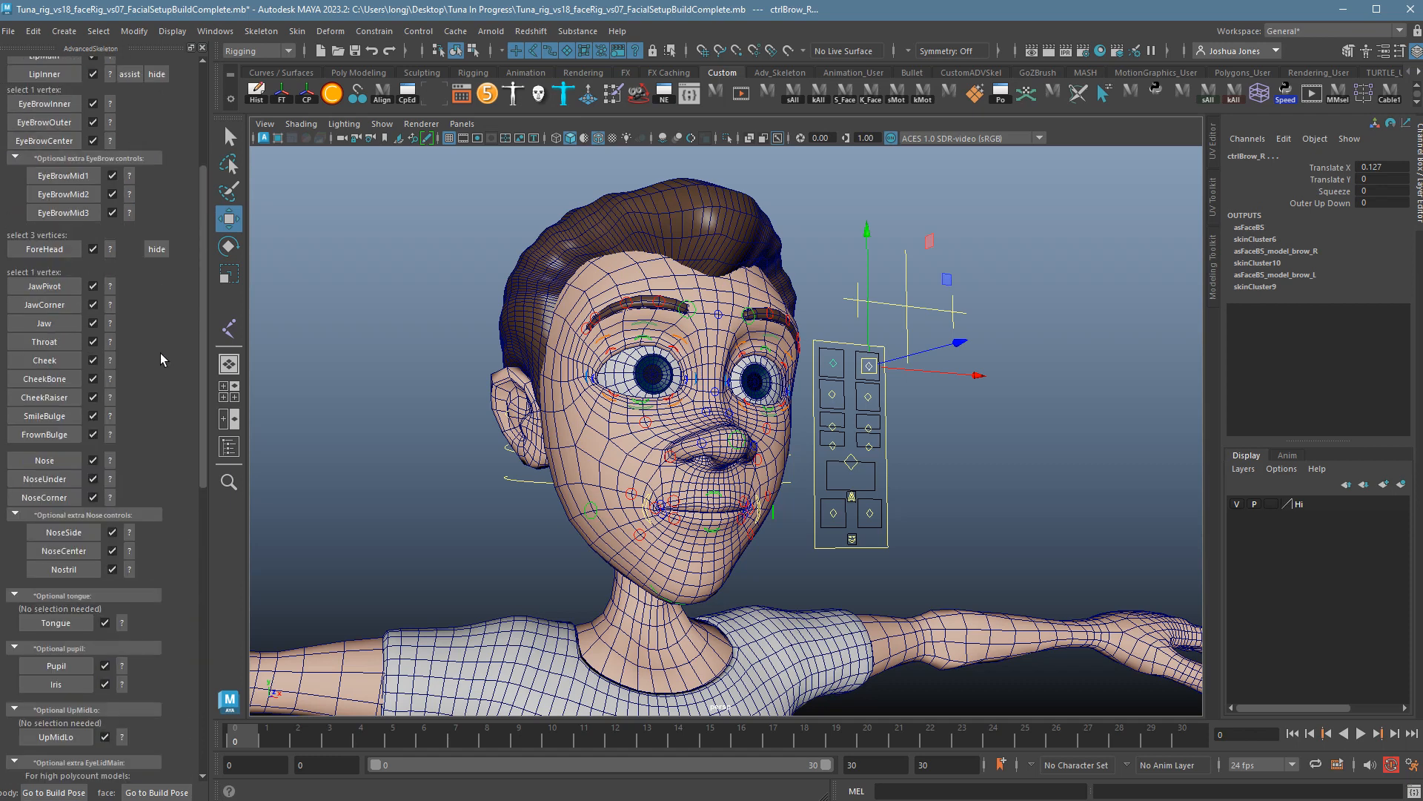
pyautogui.scroll(-5, 159, 355)
pyautogui.scroll(4, 119, 282)
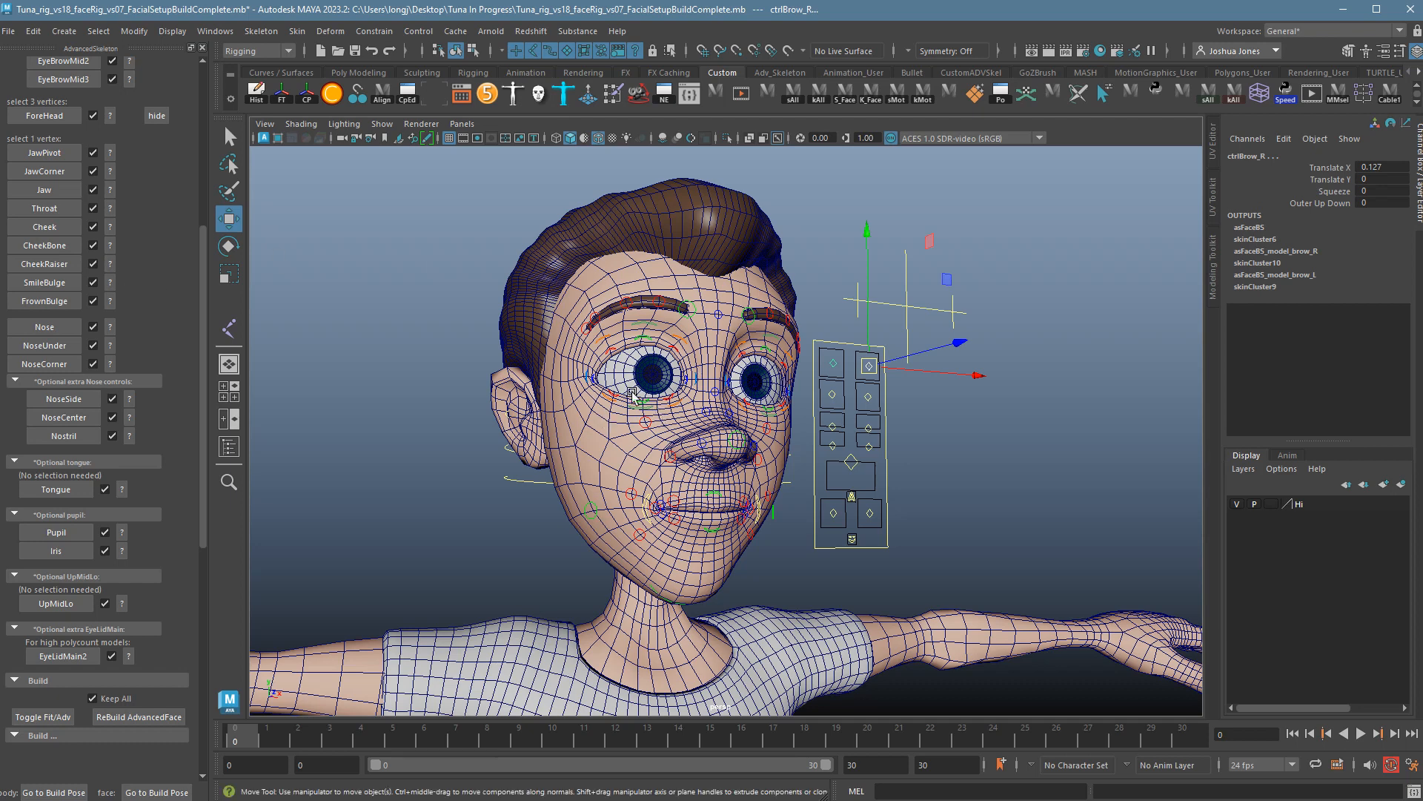
pyautogui.scroll(5, 104, 202)
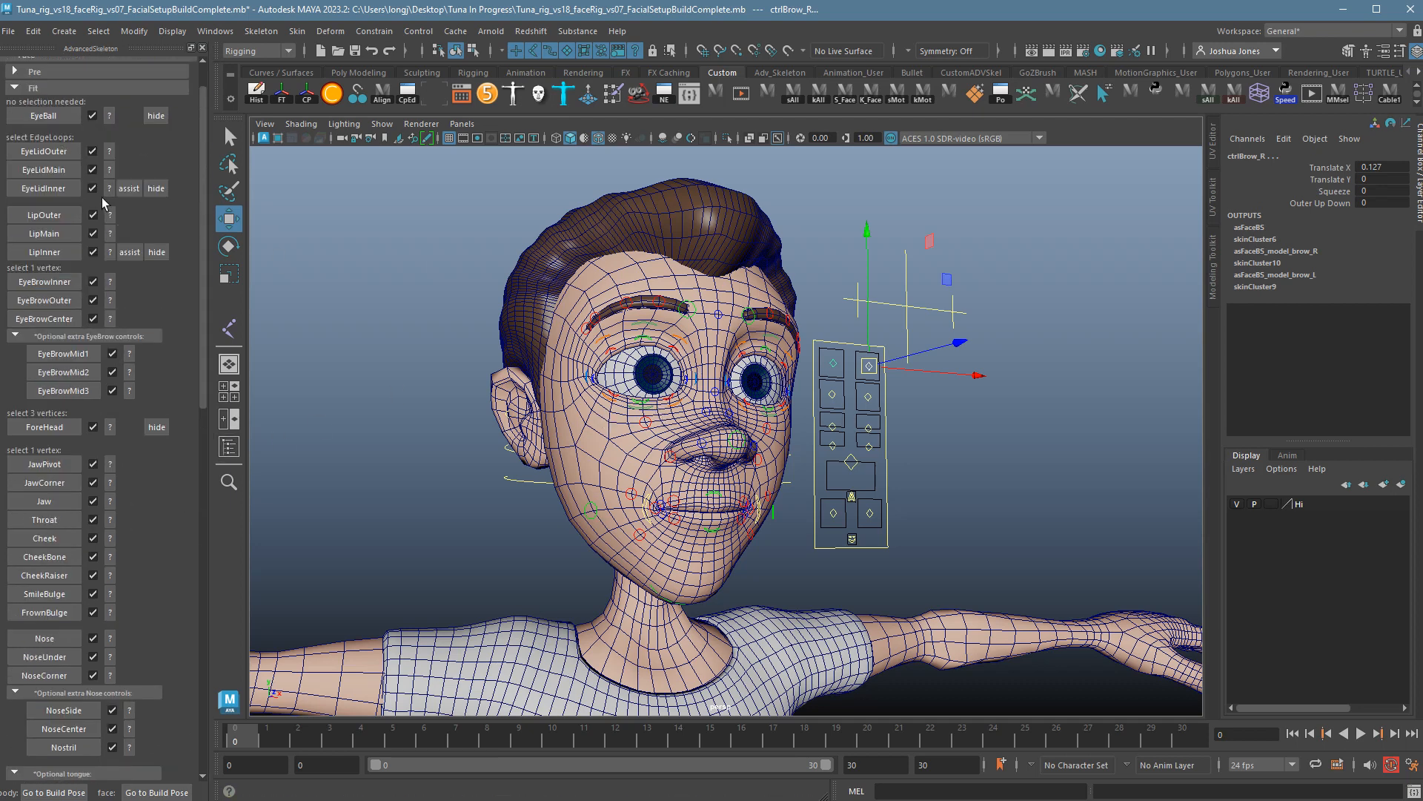
pyautogui.scroll(1, 103, 201)
pyautogui.click(34, 132)
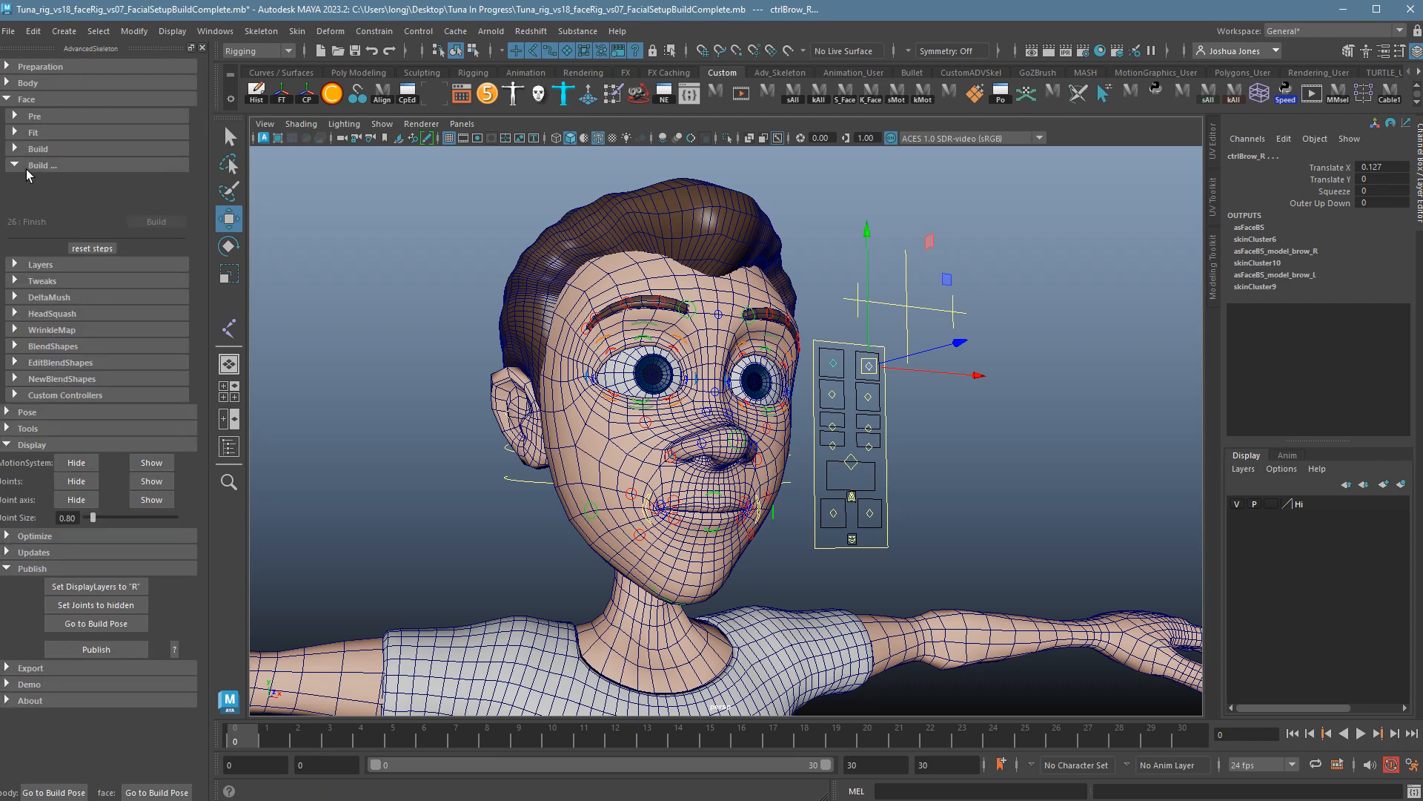
pyautogui.click(25, 165)
pyautogui.click(24, 167)
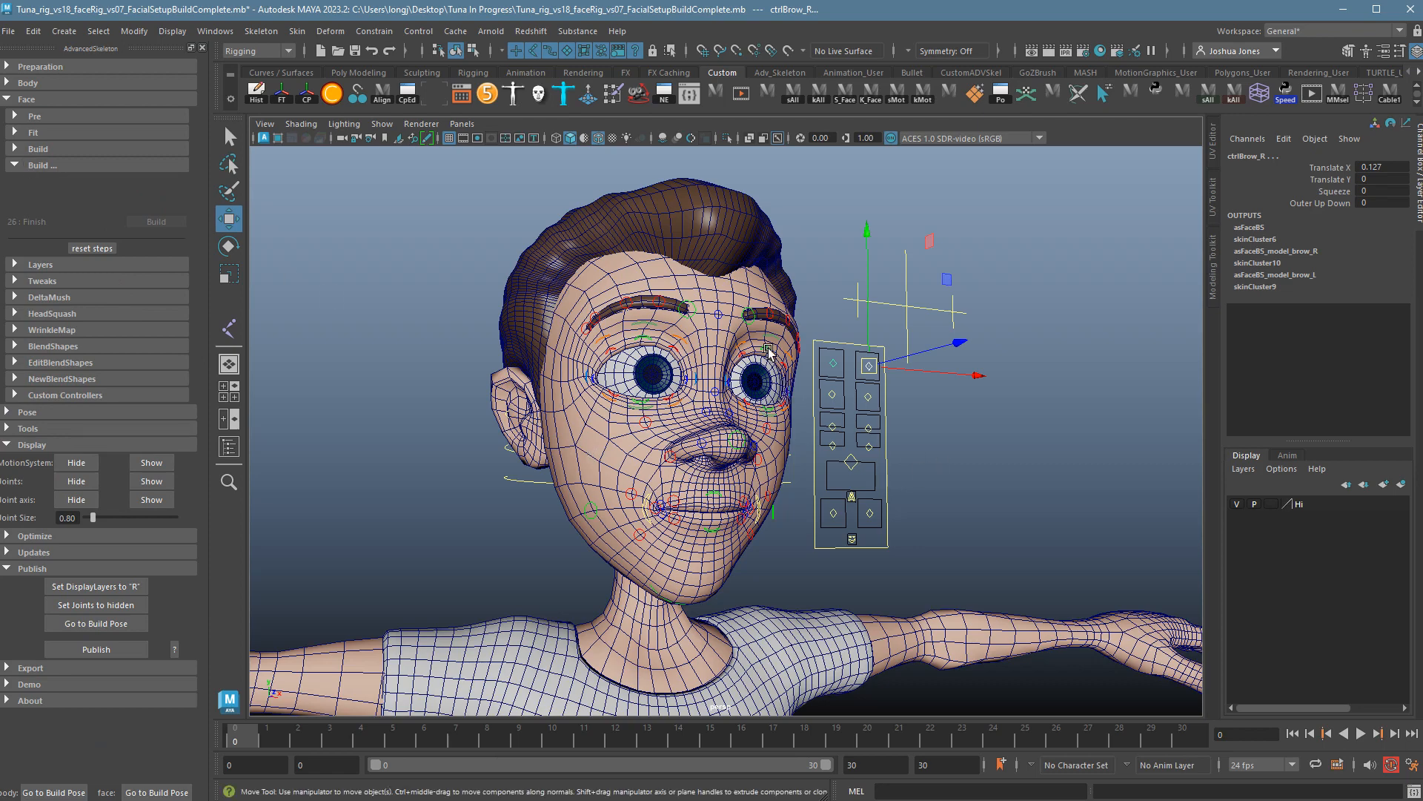
pyautogui.click(983, 476)
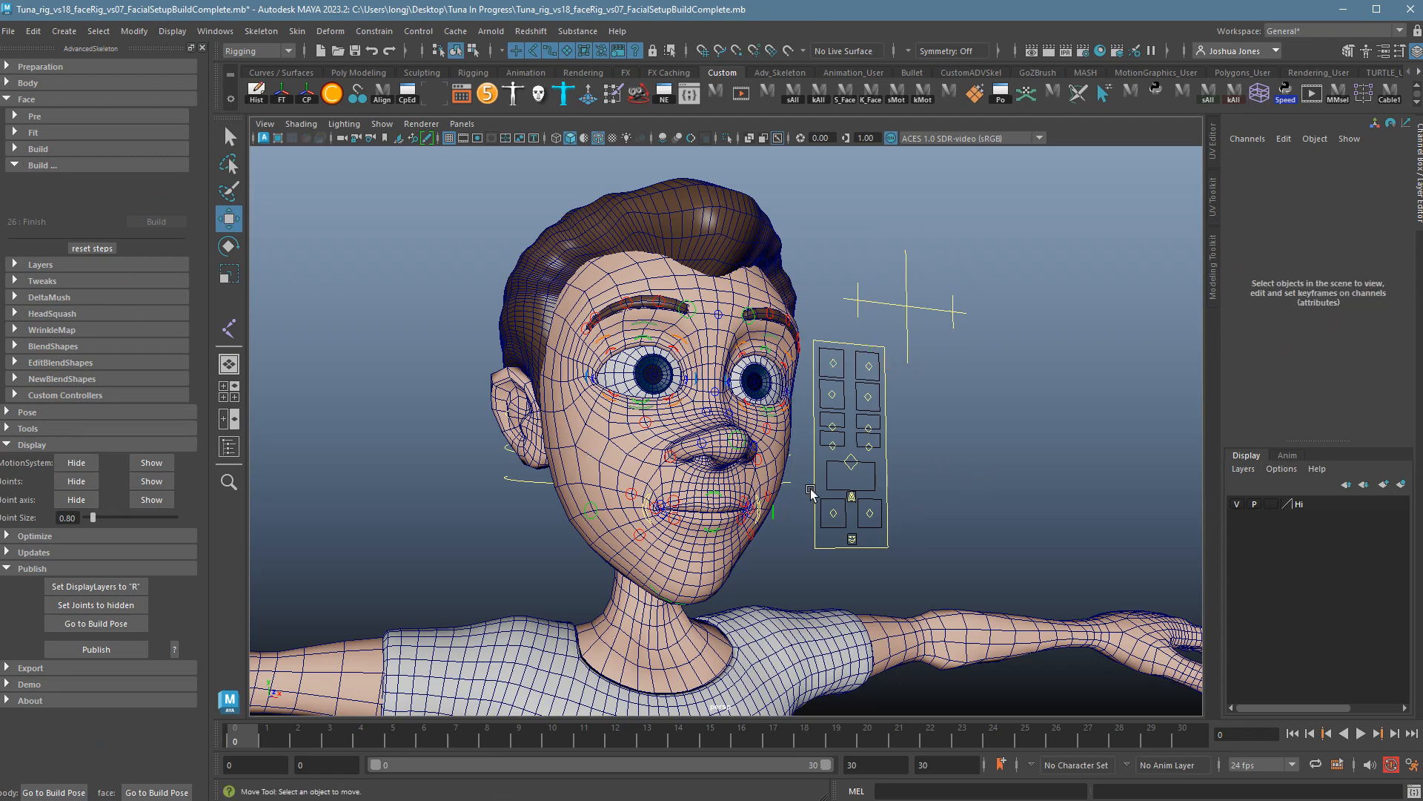
# Frame the face close up at a three-quarter angle and select the ctrlBrow_R control box.
pyautogui.keyDown('alt'); pyautogui.moveTo(813, 494); pyautogui.dragTo(781, 492); pyautogui.keyUp('alt')
pyautogui.keyDown('alt'); pyautogui.moveTo(781, 492); pyautogui.dragTo(941, 510, button='right'); pyautogui.keyUp('alt')
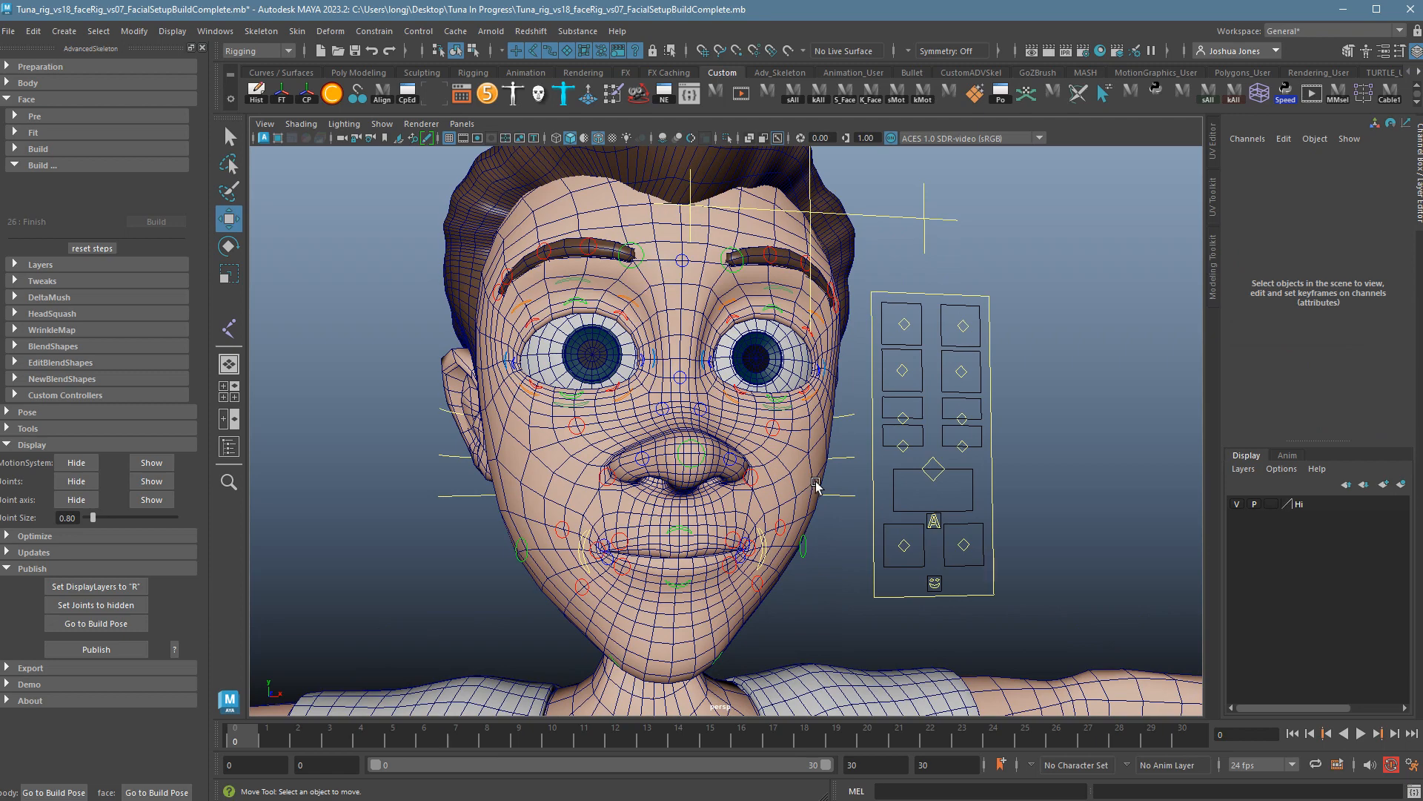
pyautogui.keyDown('alt'); pyautogui.moveTo(816, 482); pyautogui.dragTo(840, 475); pyautogui.keyUp('alt')
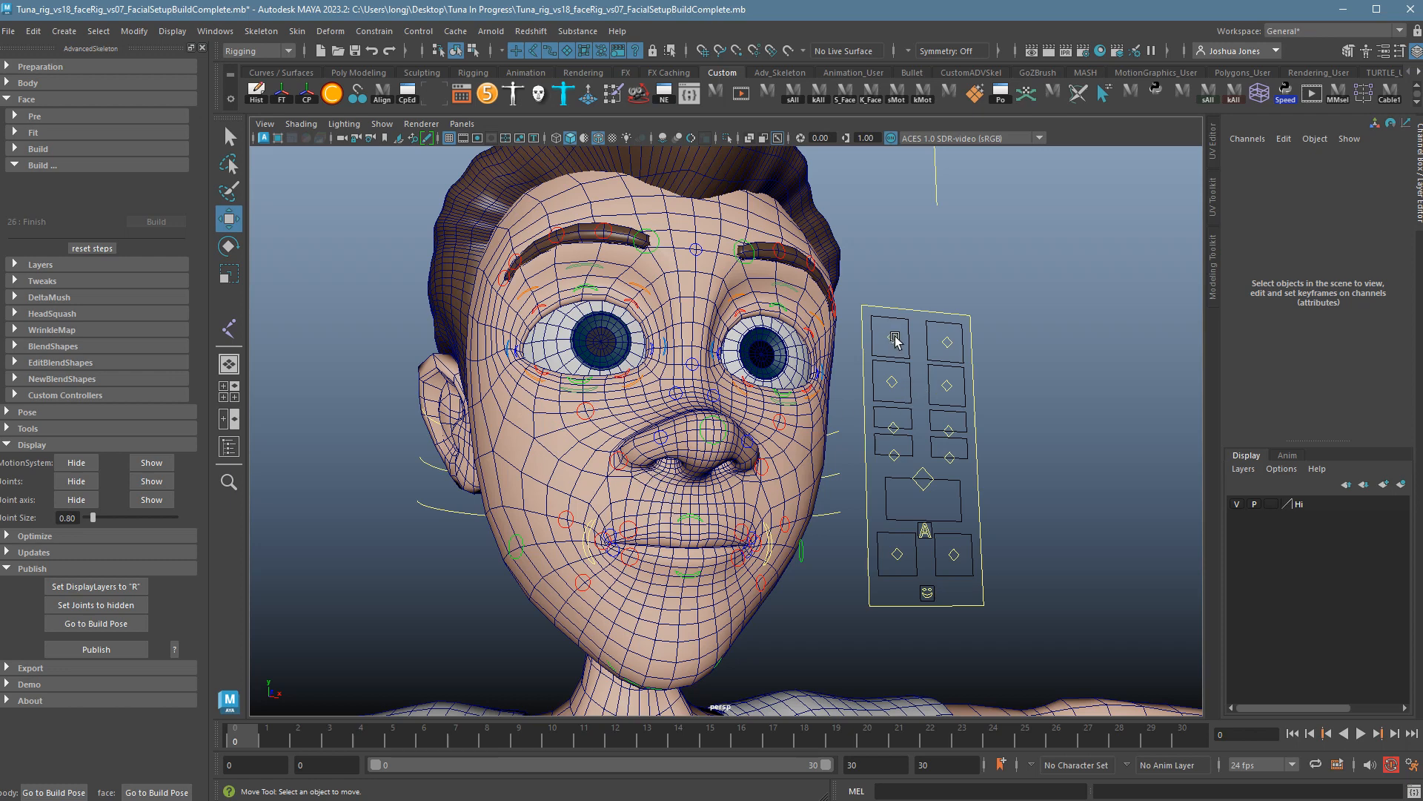
pyautogui.moveTo(895, 340); pyautogui.dragTo(967, 360)
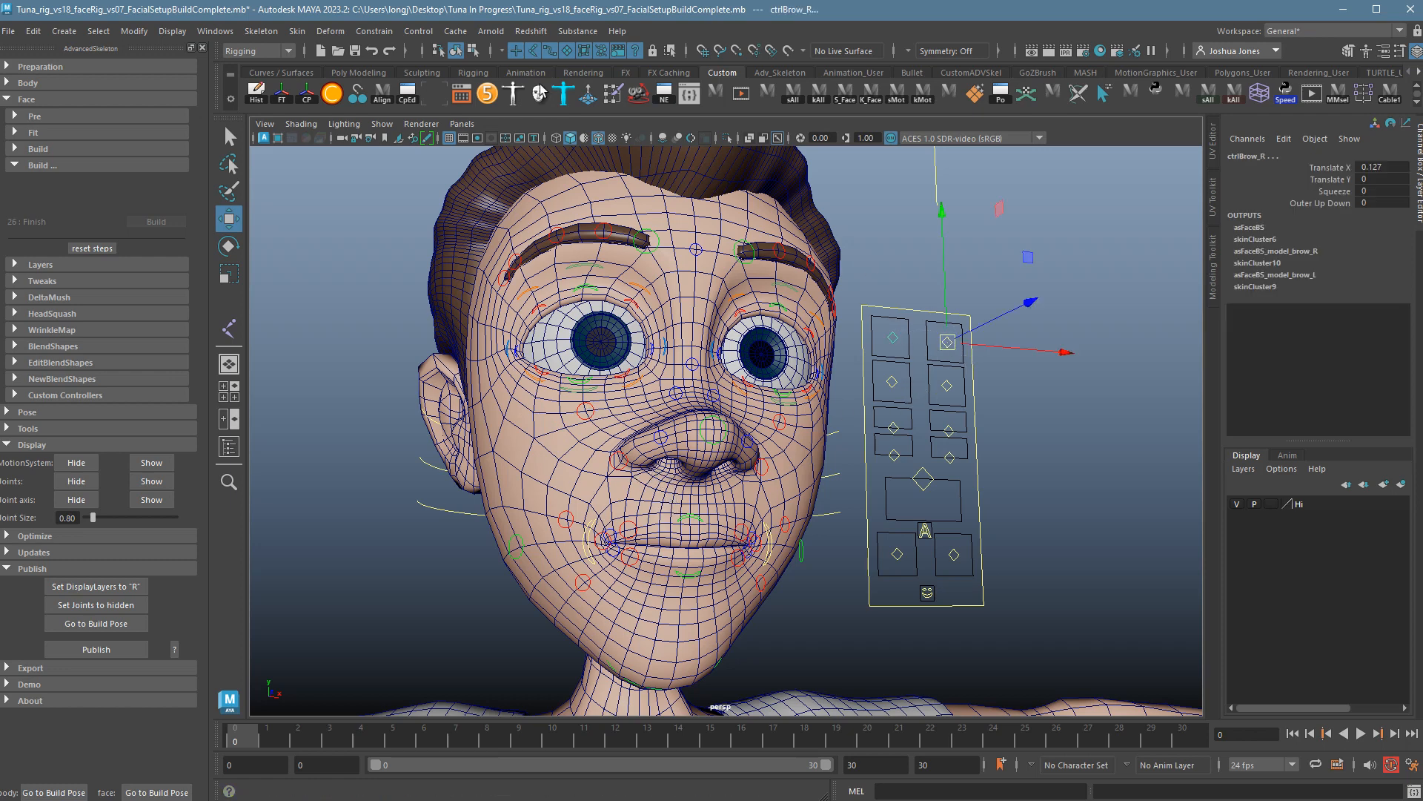
# Turn off wireframe on shaded, pose ctrlBrow_R, and test Squeeze at 10 before resetting it to 0.
pyautogui.click(585, 138)
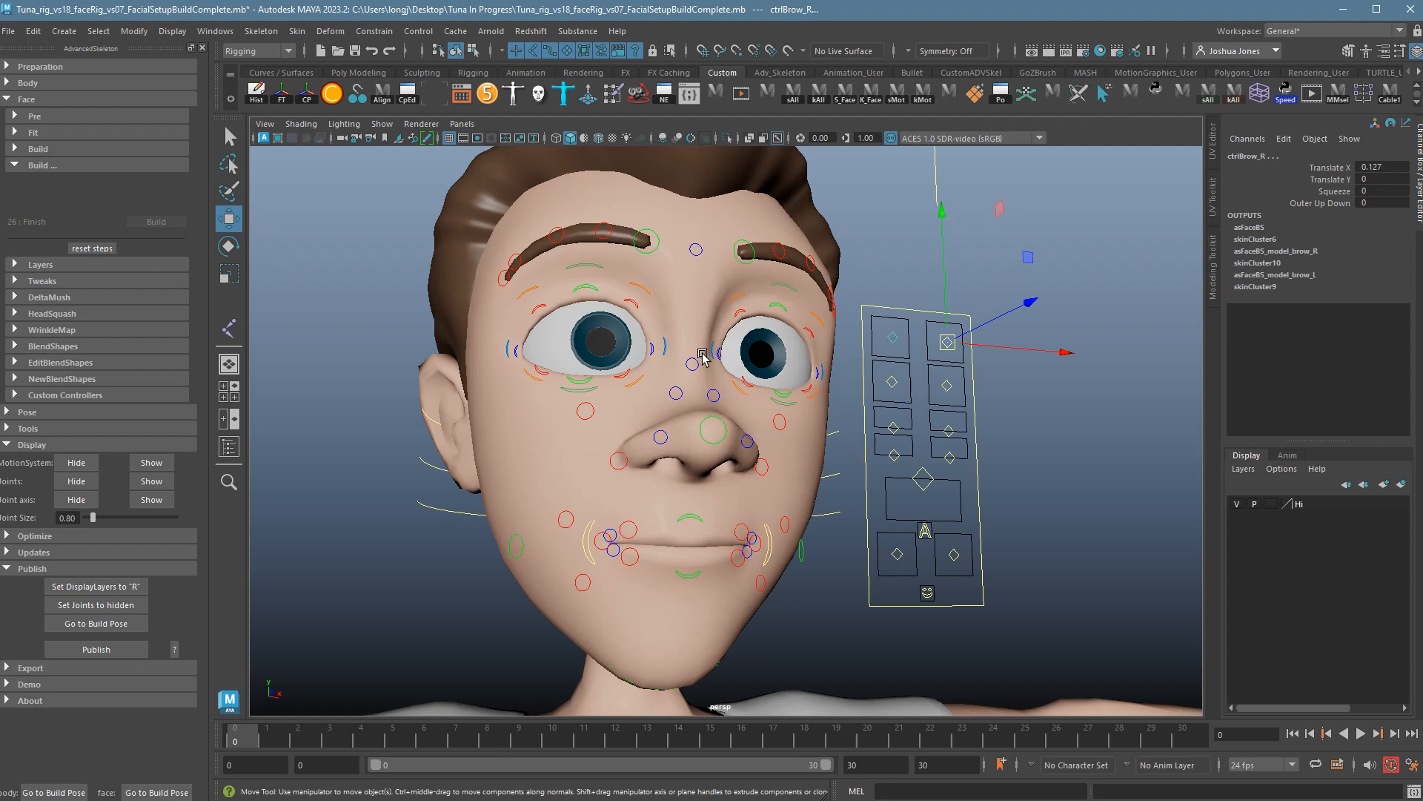
pyautogui.moveTo(965, 356)
pyautogui.mouseDown()
pyautogui.moveTo(944, 343)
pyautogui.moveTo(964, 355)
pyautogui.moveTo(949, 363)
pyautogui.moveTo(942, 343)
pyautogui.moveTo(947, 353)
pyautogui.moveTo(921, 353)
pyautogui.moveTo(946, 370)
pyautogui.moveTo(991, 340)
pyautogui.moveTo(994, 375)
pyautogui.moveTo(947, 371)
pyautogui.moveTo(958, 381)
pyautogui.moveTo(972, 361)
pyautogui.mouseUp()
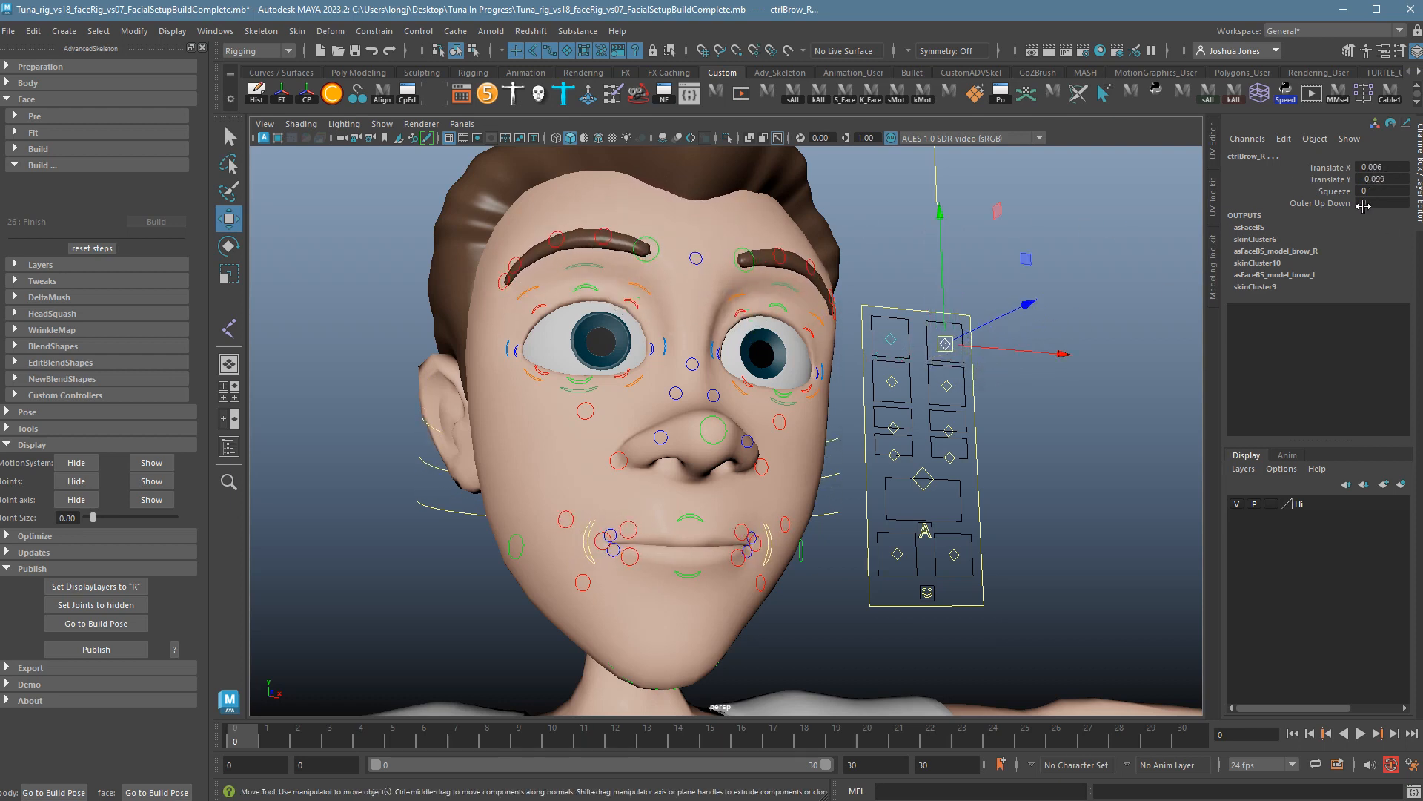
pyautogui.click(1332, 191)
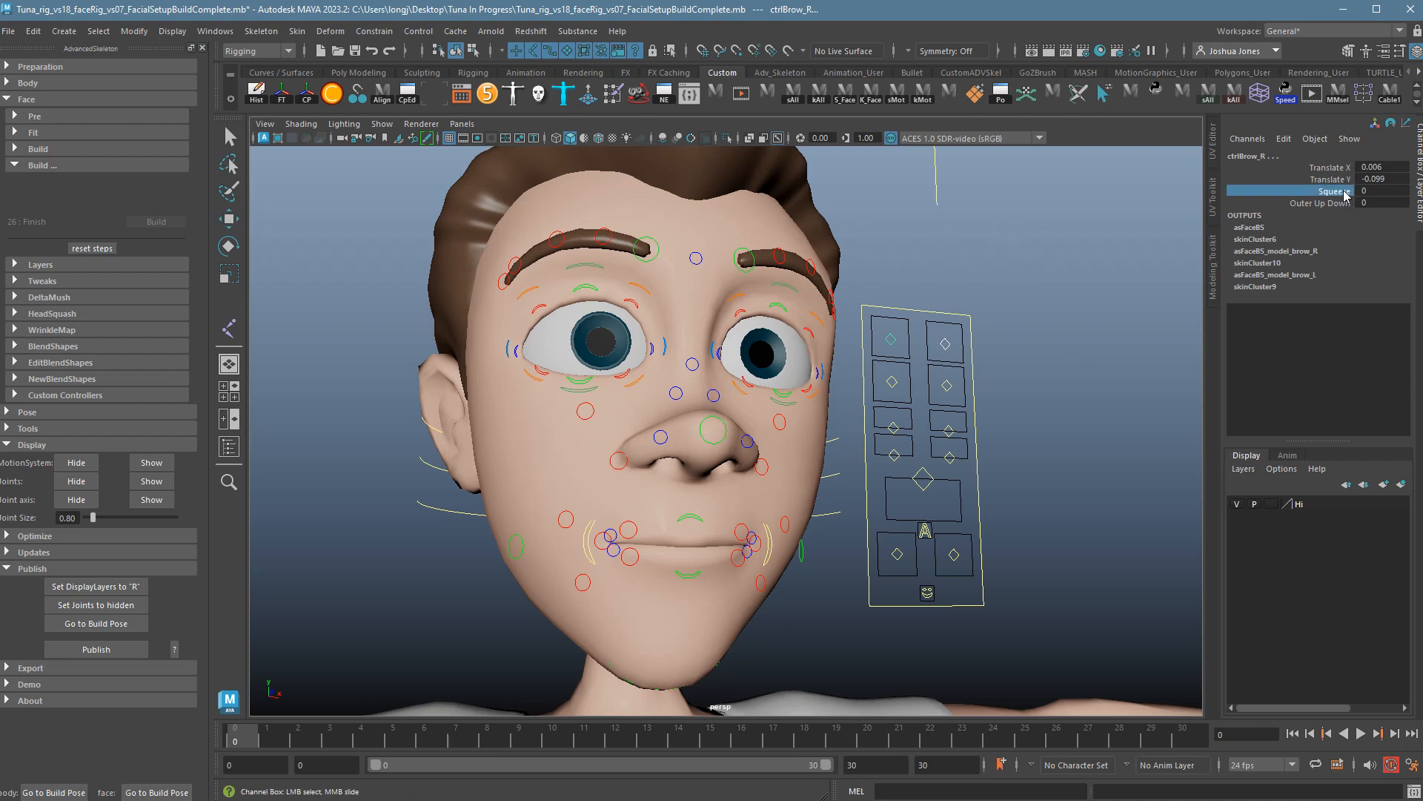
pyautogui.moveTo(1013, 223); pyautogui.dragTo(1112, 238, button='middle')
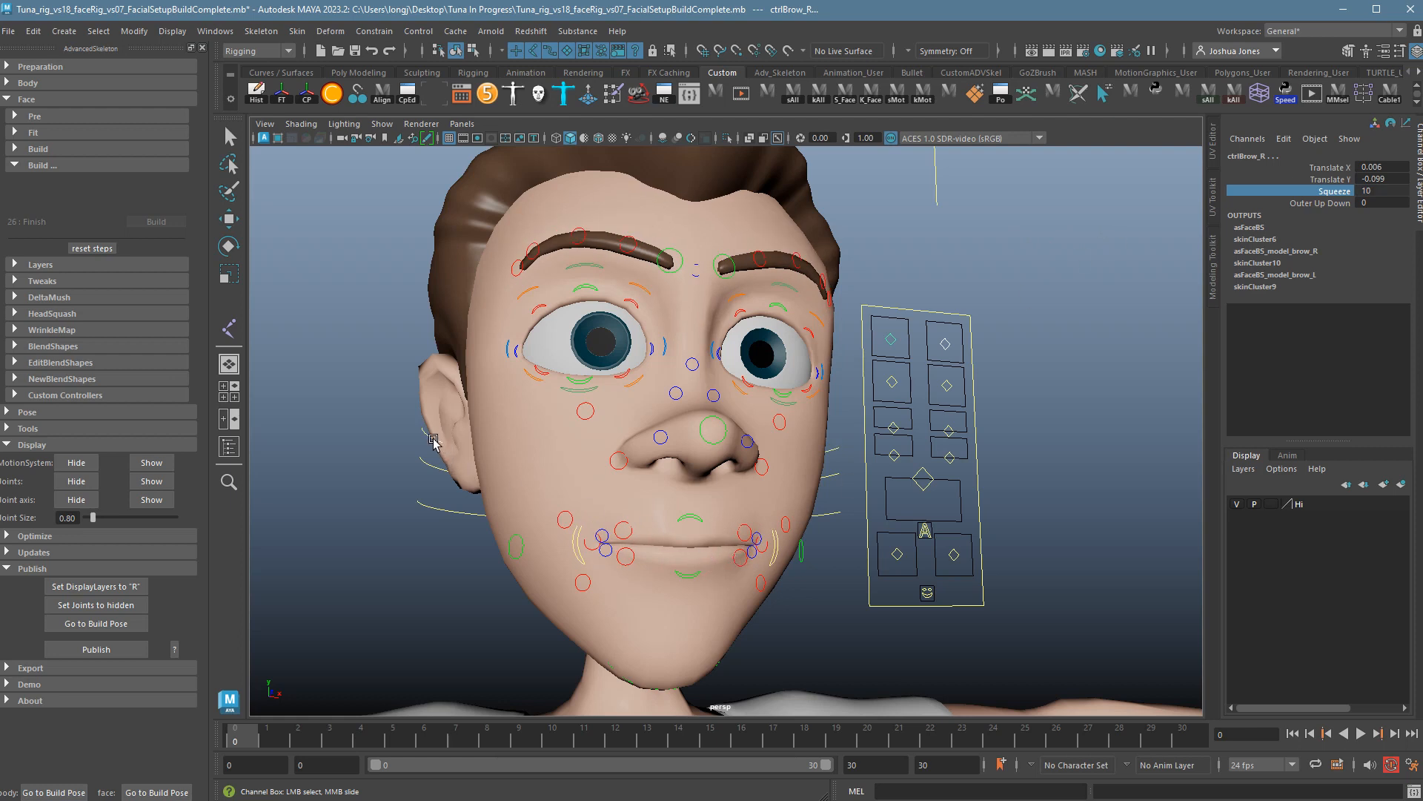
pyautogui.doubleClick(1383, 191)
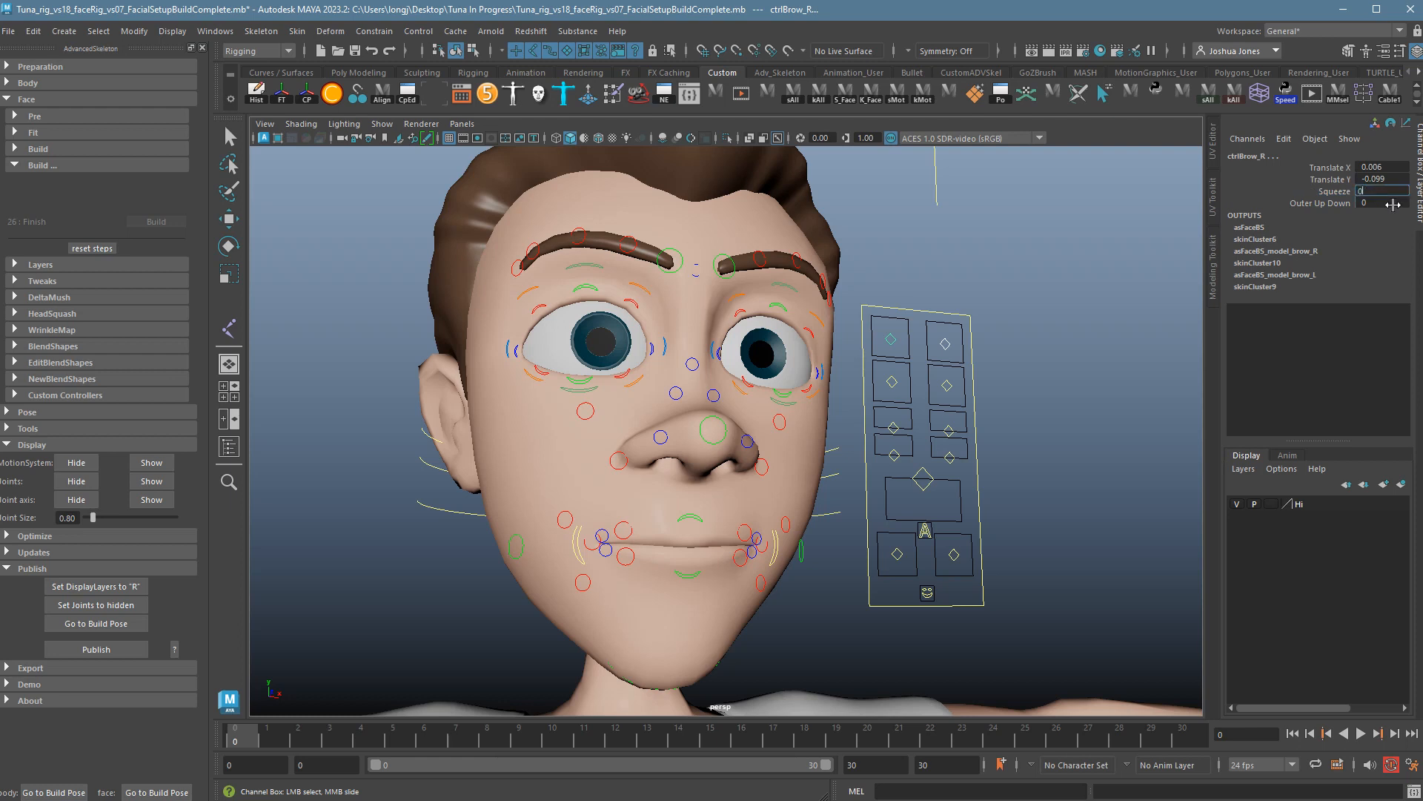
pyautogui.write('0')
pyautogui.press('Return')
# Test Outer Up Down and the EyeBrowMid2_R brow tweak control, undoing each change.
pyautogui.click(1335, 203)
pyautogui.moveTo(963, 231); pyautogui.dragTo(1035, 241, button='middle')
pyautogui.hotkey('ctrl', 'z')
pyautogui.hotkey('ctrl', 'z')
pyautogui.hotkey('ctrl', 'z')
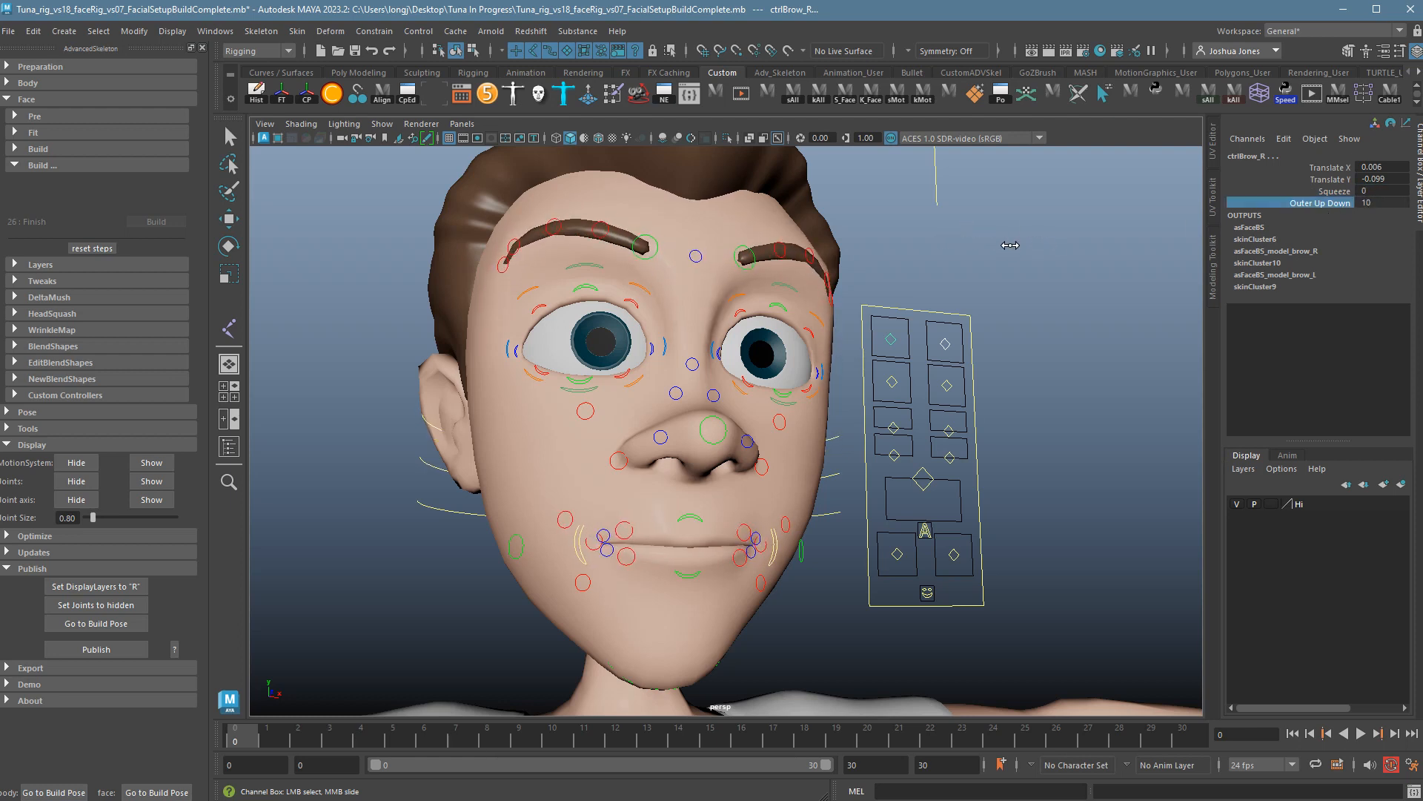
pyautogui.click(554, 238)
pyautogui.press('w')
pyautogui.moveTo(560, 226); pyautogui.dragTo(607, 212)
pyautogui.click(604, 232)
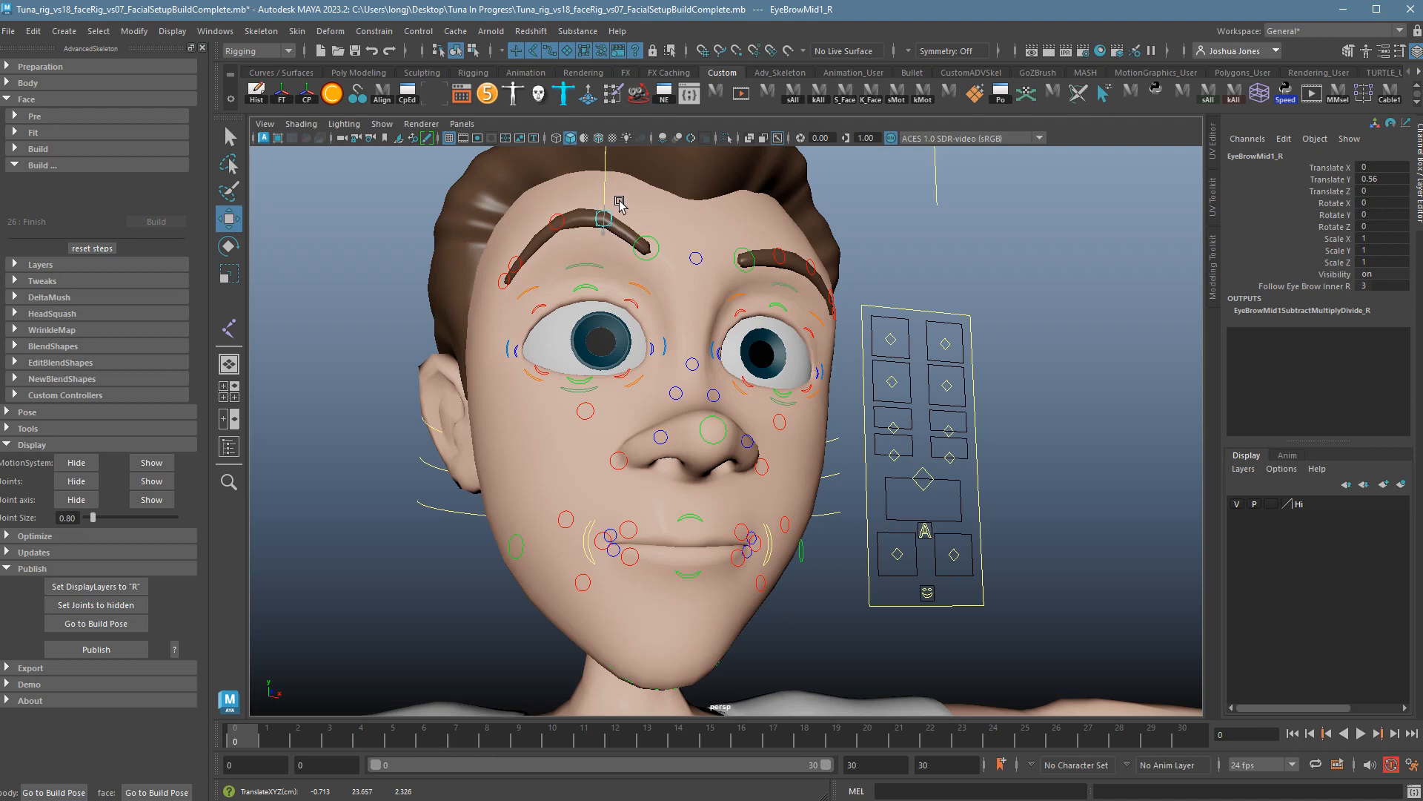
pyautogui.hotkey('ctrl', 'z')
pyautogui.hotkey('ctrl', 'z')
pyautogui.hotkey('ctrl', 'z')
pyautogui.hotkey('ctrl', 'z')
pyautogui.hotkey('ctrl', 'z')
pyautogui.hotkey('ctrl', 'z')
# Move ctrlEye_R so the eyes look up-right then down-left, then undo to recentre them.
pyautogui.click(955, 324)
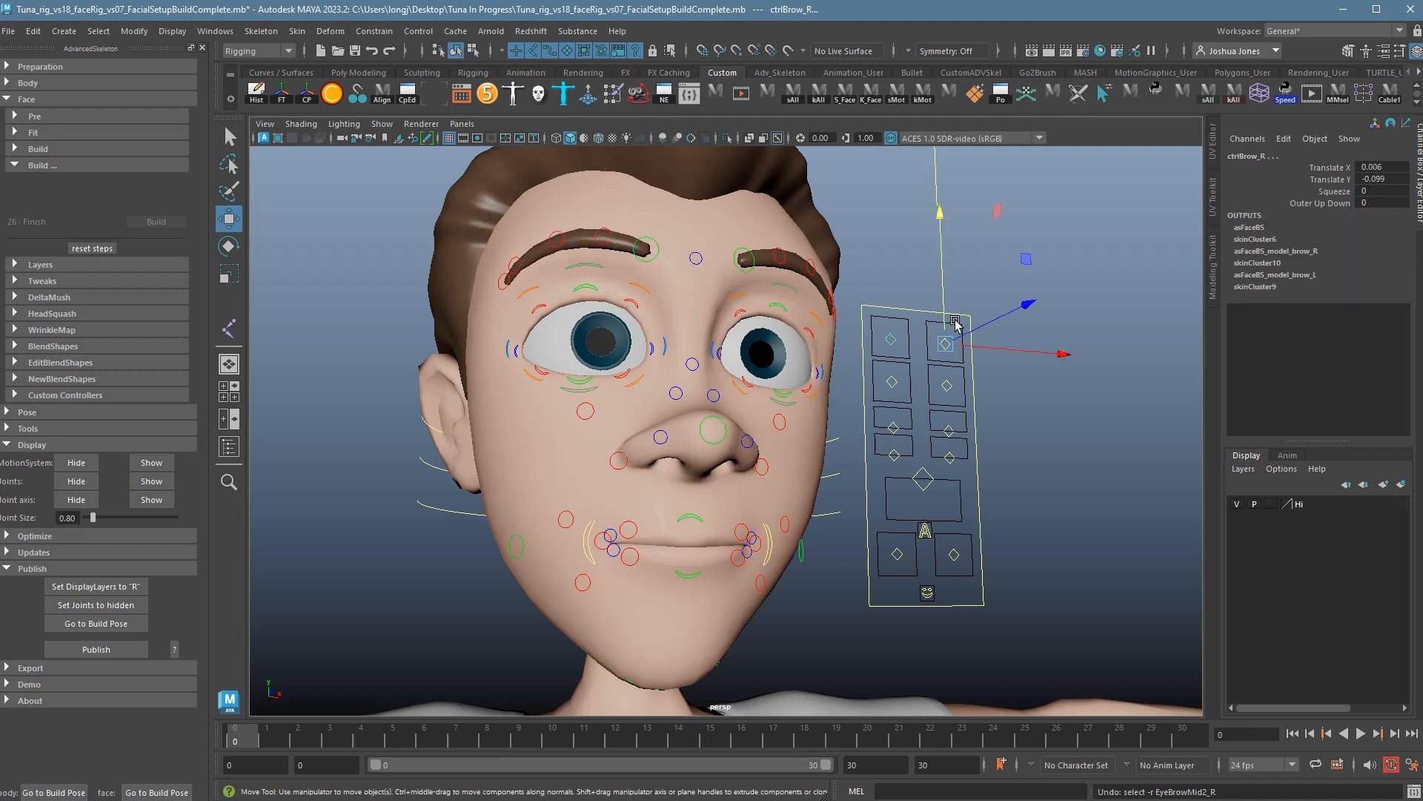
pyautogui.click(951, 386)
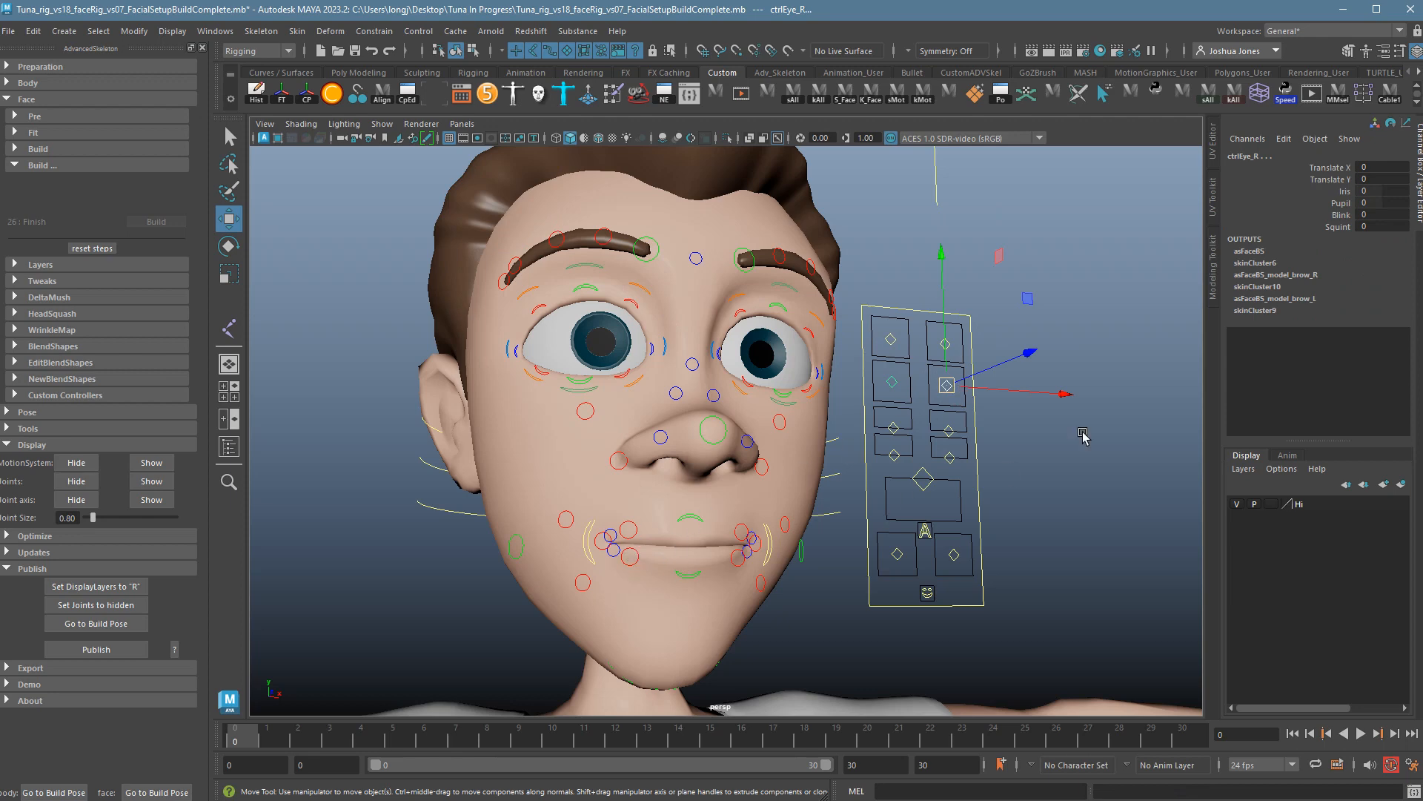
pyautogui.moveTo(966, 393)
pyautogui.mouseDown()
pyautogui.moveTo(982, 379)
pyautogui.moveTo(940, 401)
pyautogui.mouseUp()
pyautogui.keyDown('alt'); pyautogui.moveTo(861, 439); pyautogui.dragTo(892, 477); pyautogui.keyUp('alt')
pyautogui.hotkey('ctrl', 'z')
# Turn the eyes sideways while orbiting around the head back to a frontal view.
pyautogui.keyDown('alt'); pyautogui.moveTo(892, 477); pyautogui.dragTo(1175, 530, button='right'); pyautogui.keyUp('alt')
pyautogui.keyDown('alt'); pyautogui.moveTo(1176, 530); pyautogui.dragTo(1130, 479); pyautogui.keyUp('alt')
pyautogui.moveTo(1037, 298); pyautogui.dragTo(782, 407)
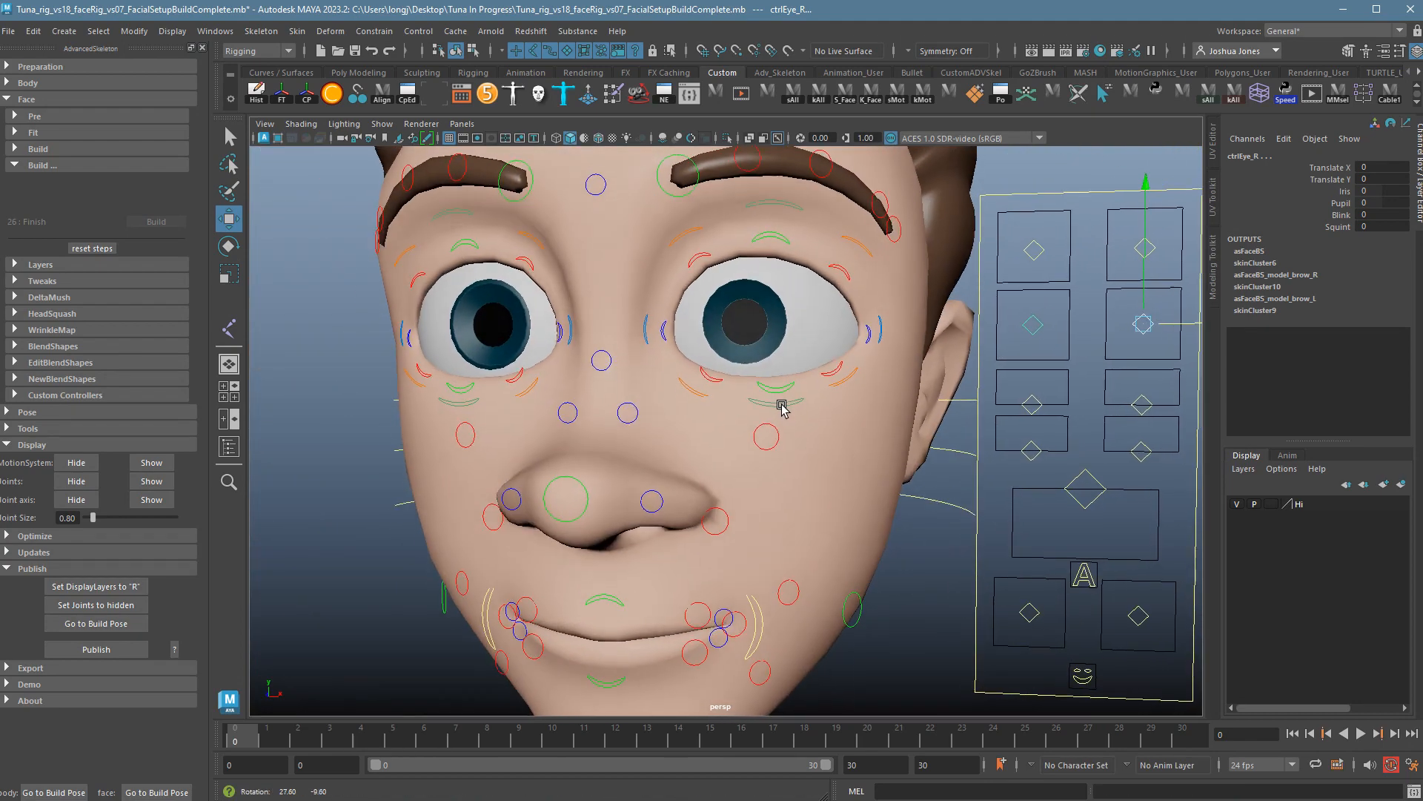
pyautogui.keyDown('alt'); pyautogui.moveTo(783, 407); pyautogui.dragTo(799, 394, button='right'); pyautogui.keyUp('alt')
pyautogui.moveTo(798, 394)
pyautogui.keyDown('alt'); pyautogui.mouseDown()
pyautogui.moveTo(796, 377)
pyautogui.moveTo(820, 383)
pyautogui.mouseUp(); pyautogui.keyUp('alt')
pyautogui.keyDown('alt'); pyautogui.moveTo(821, 383); pyautogui.dragTo(815, 385, button='right'); pyautogui.keyUp('alt')
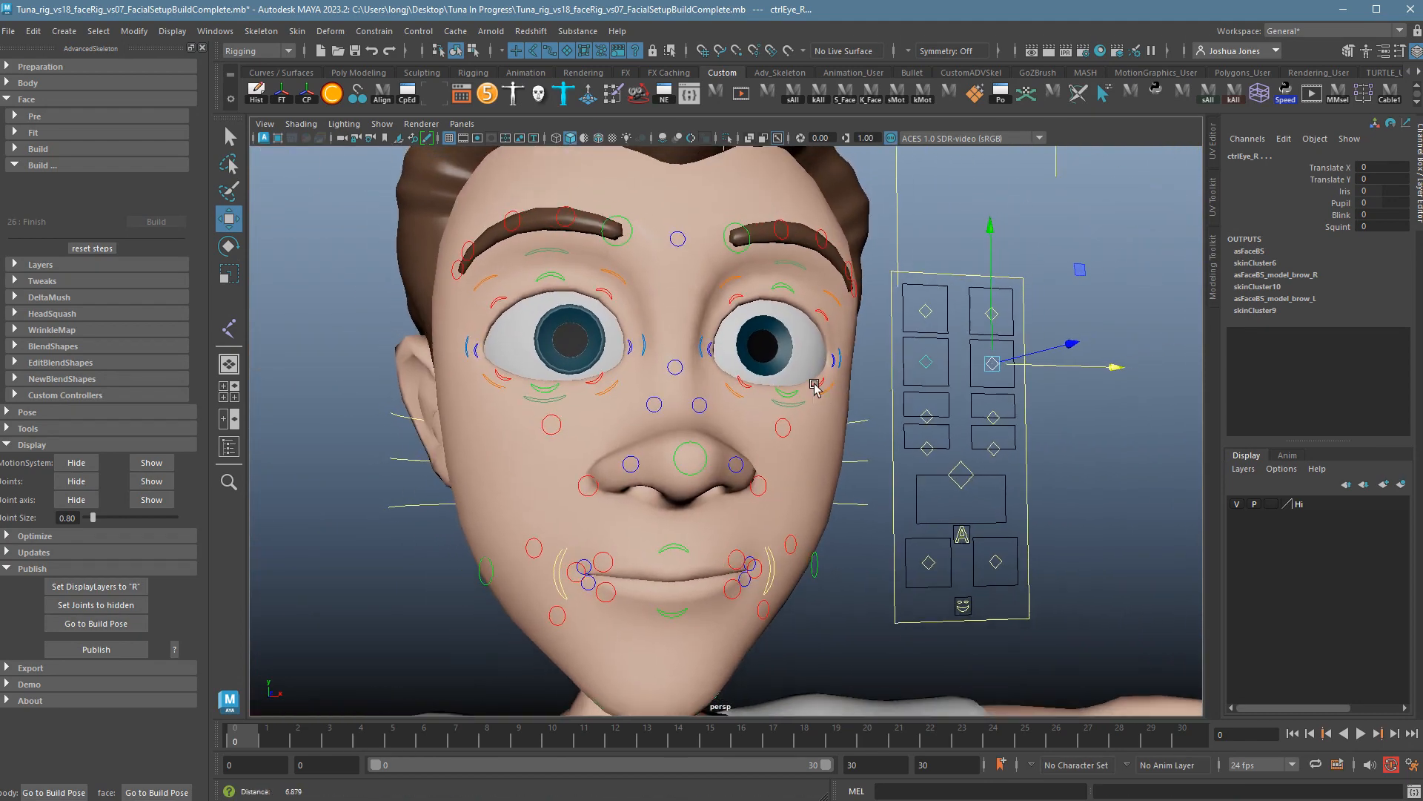
pyautogui.keyDown('alt'); pyautogui.moveTo(815, 386); pyautogui.dragTo(1055, 379); pyautogui.keyUp('alt')
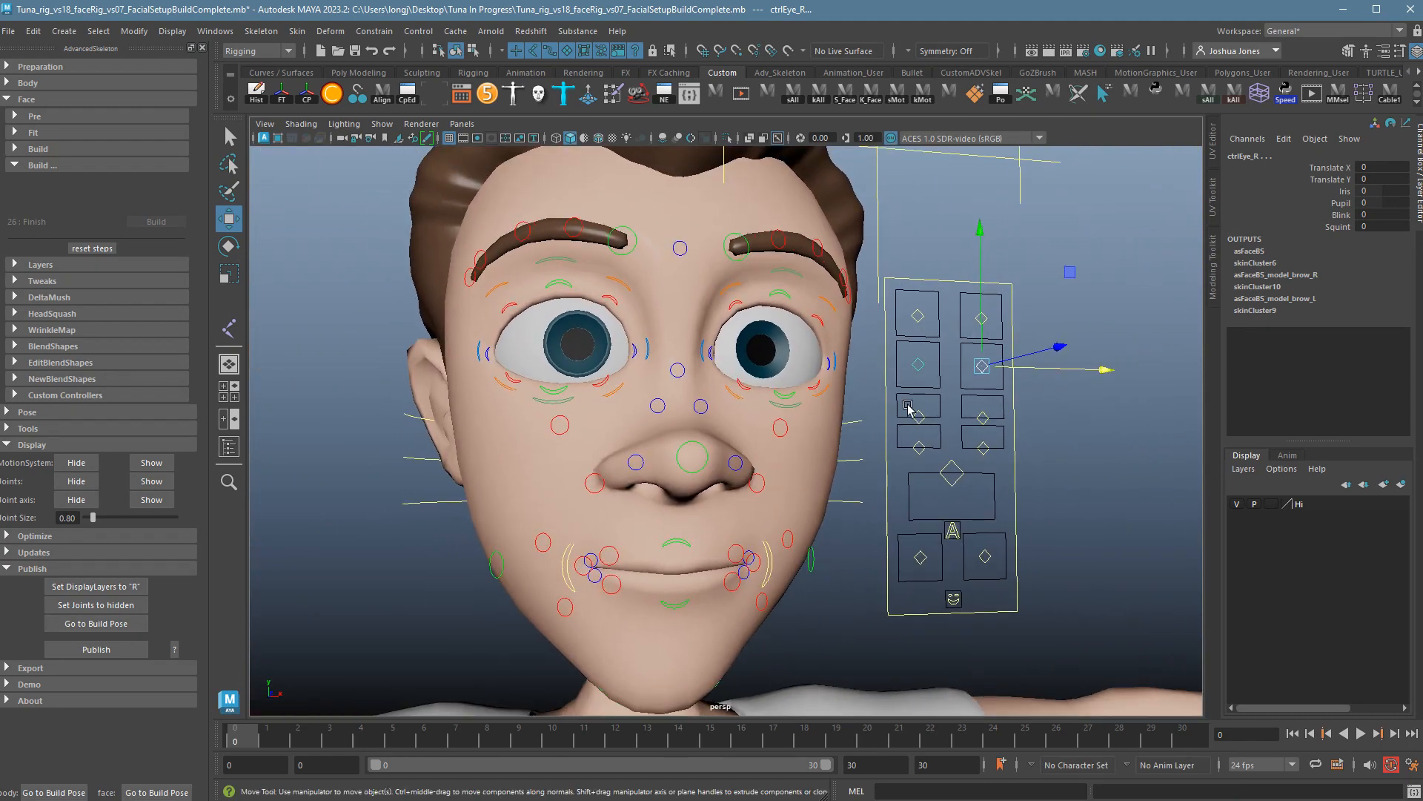
pyautogui.click(1346, 215)
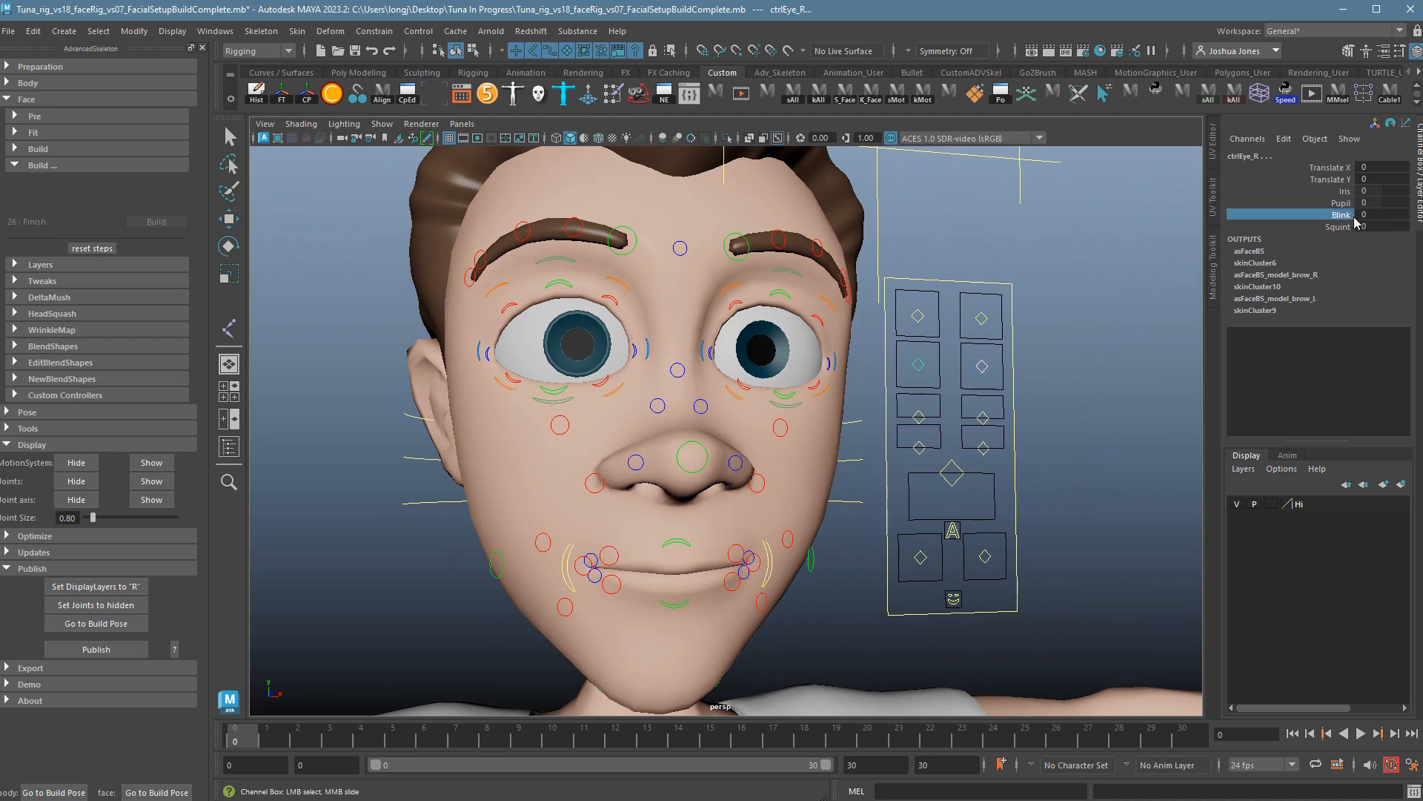
pyautogui.moveTo(1035, 251); pyautogui.dragTo(1042, 359, button='middle')
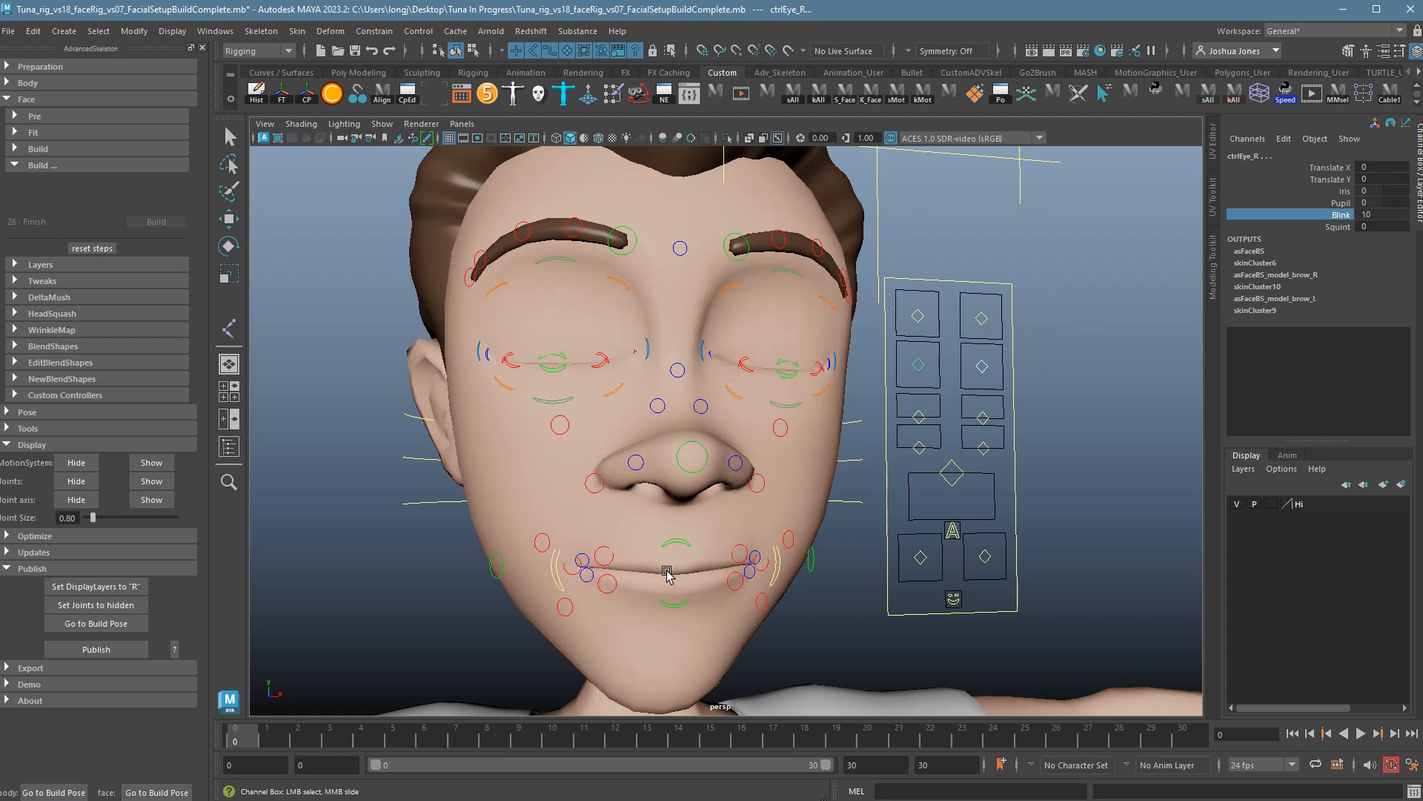
pyautogui.moveTo(1135, 289); pyautogui.dragTo(1008, 301, button='middle')
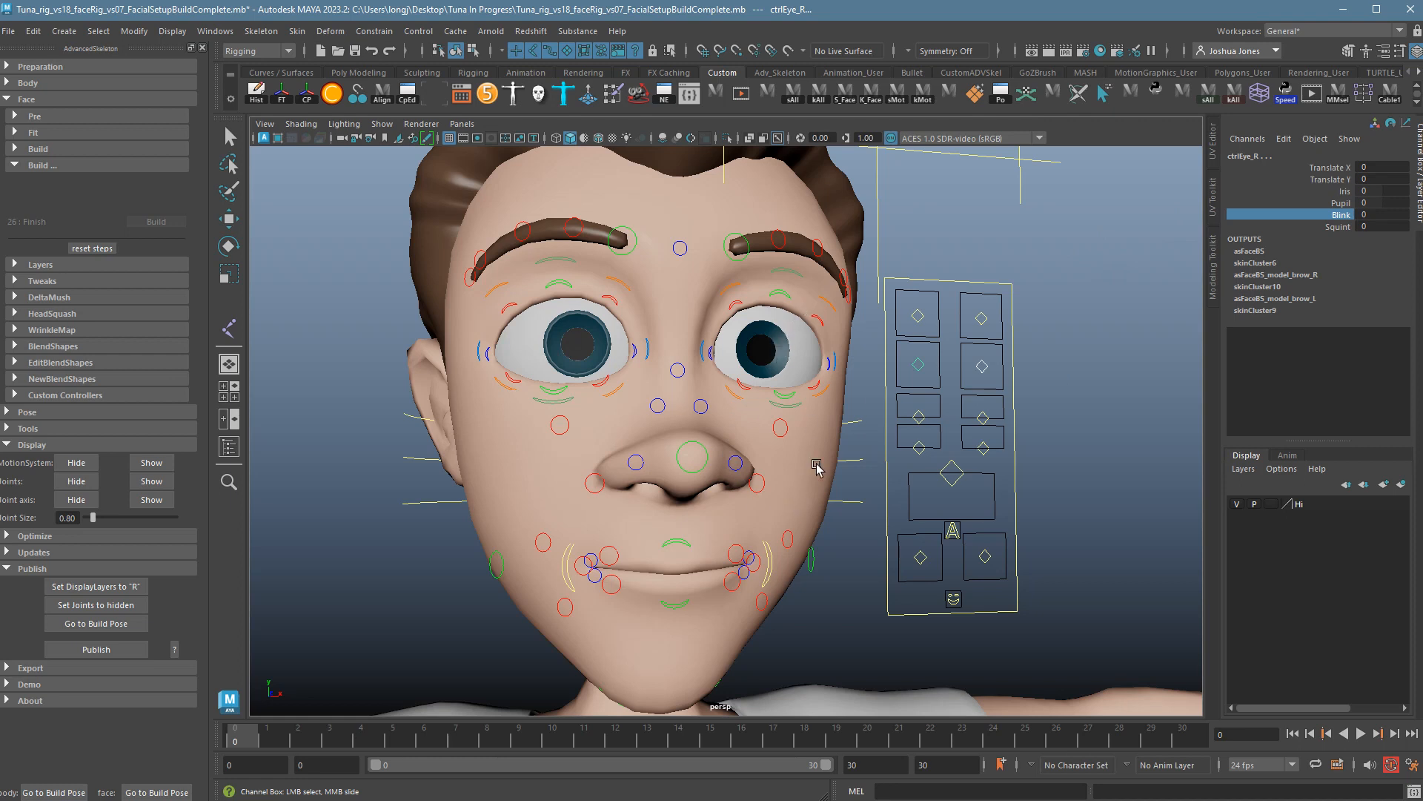
pyautogui.click(1343, 203)
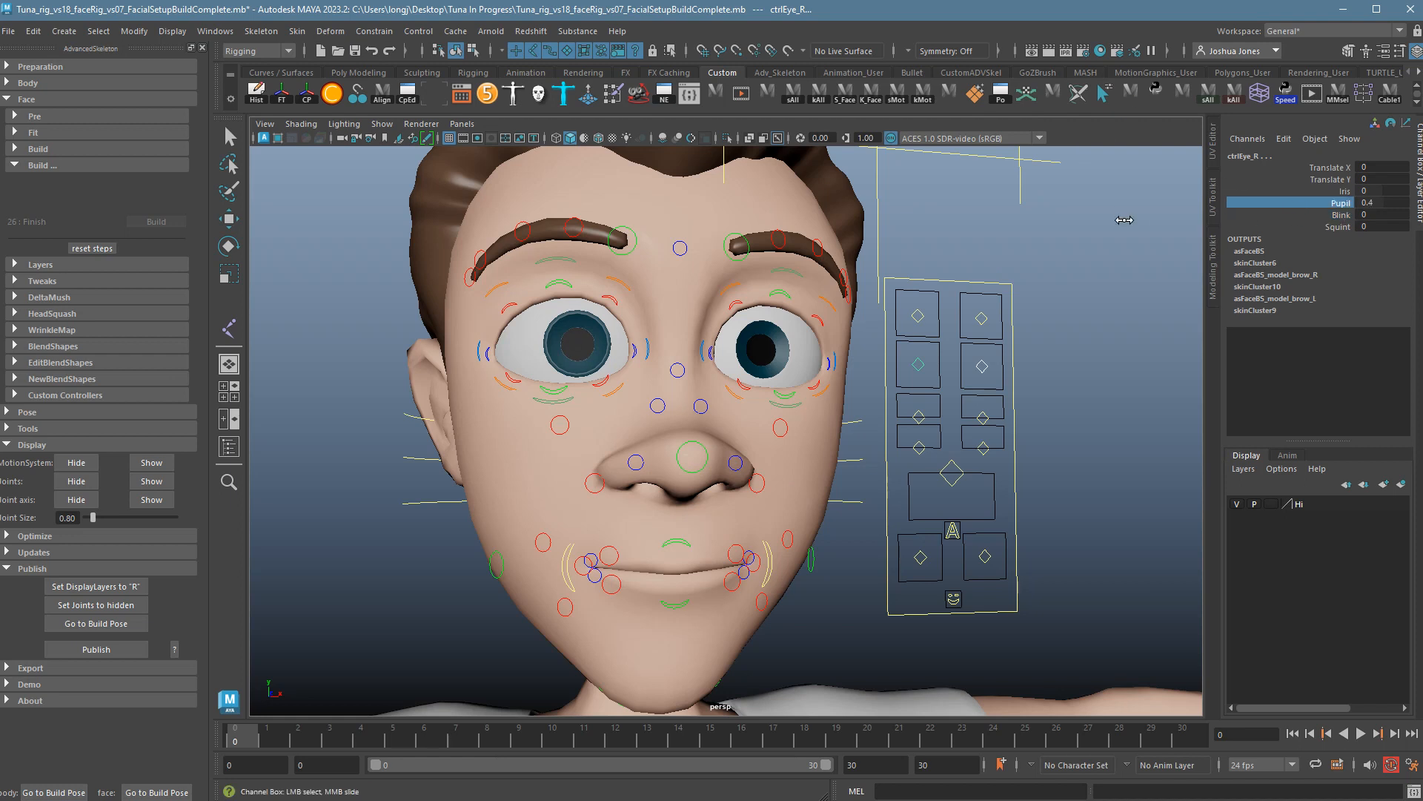
pyautogui.moveTo(1125, 220); pyautogui.dragTo(989, 245, button='middle')
pyautogui.hotkey('ctrl', 'z')
pyautogui.click(1343, 191)
pyautogui.moveTo(1169, 216); pyautogui.dragTo(1193, 234, button='middle')
pyautogui.hotkey('ctrl', 'z')
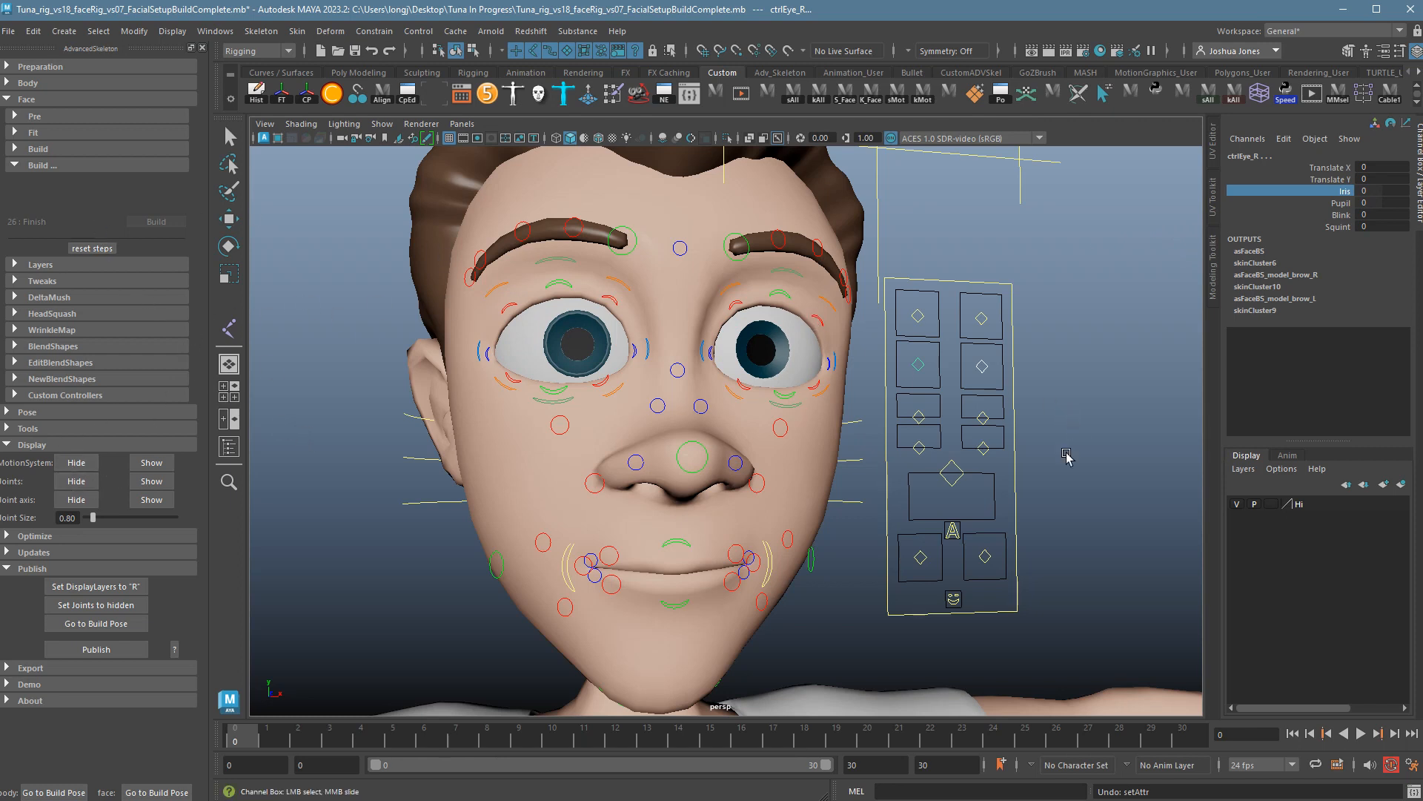
# Test-move the right cheek control and undo it.
pyautogui.click(983, 417)
pyautogui.press('w')
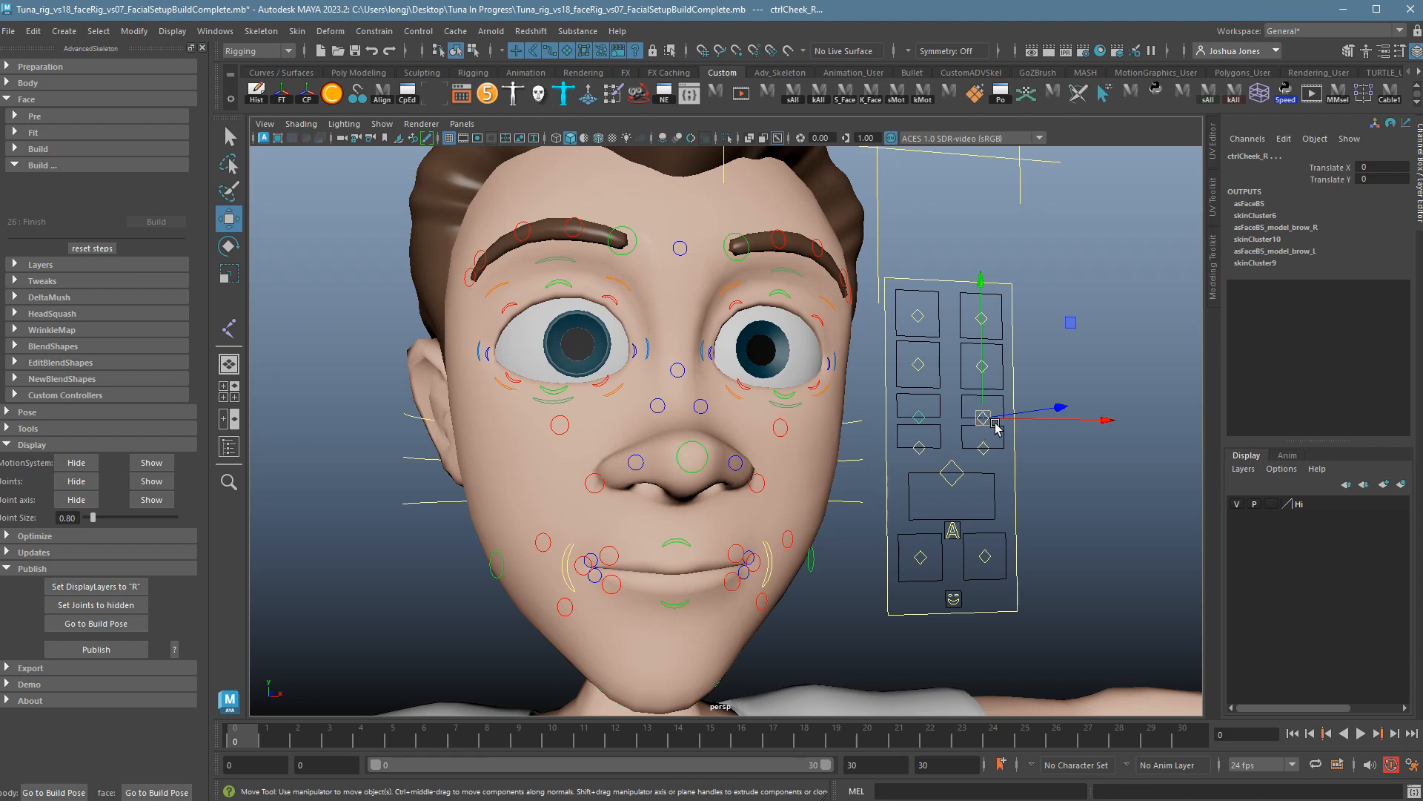
pyautogui.moveTo(996, 428)
pyautogui.mouseDown()
pyautogui.moveTo(969, 413)
pyautogui.moveTo(988, 395)
pyautogui.moveTo(965, 415)
pyautogui.moveTo(1006, 394)
pyautogui.moveTo(963, 407)
pyautogui.moveTo(994, 416)
pyautogui.moveTo(979, 443)
pyautogui.mouseUp()
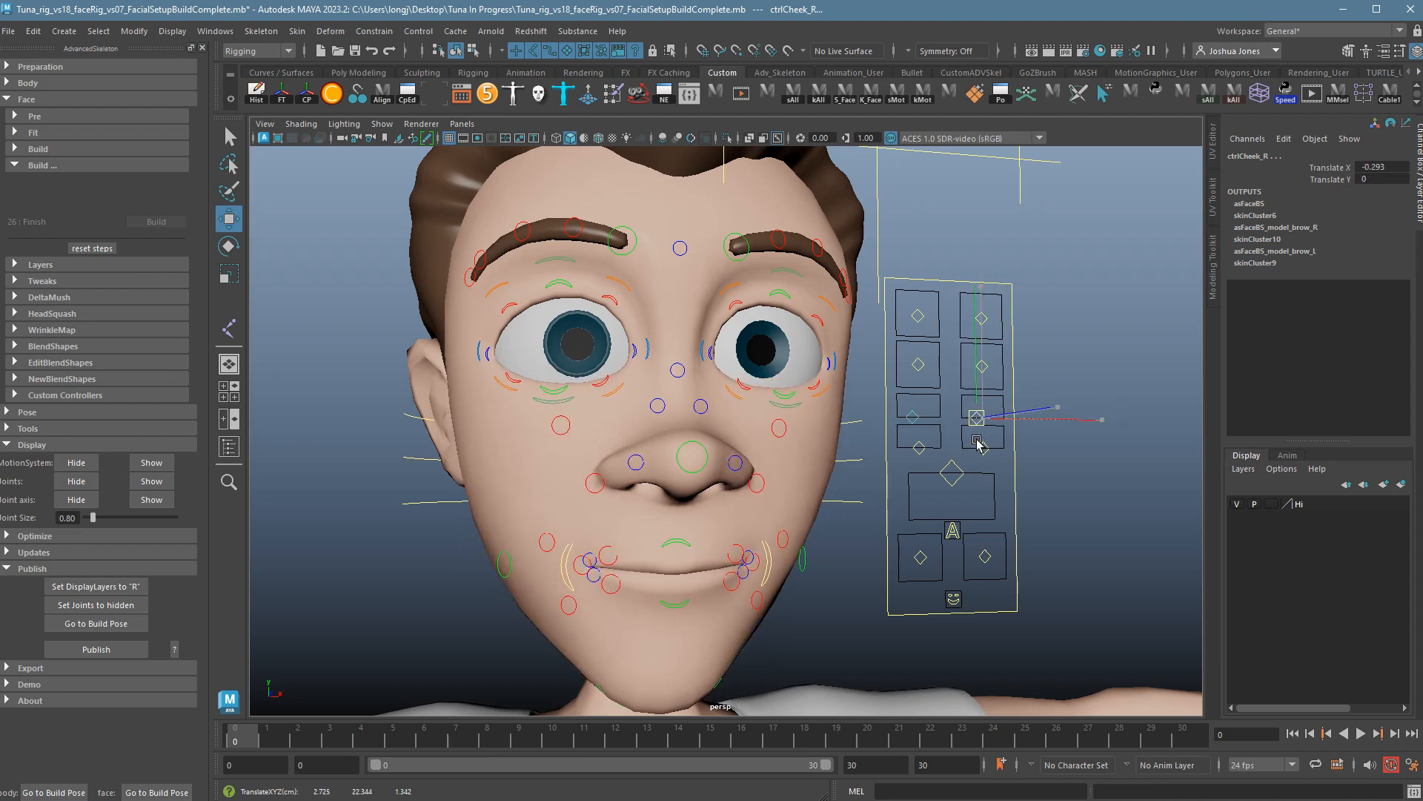
pyautogui.hotkey('ctrl', 'z')
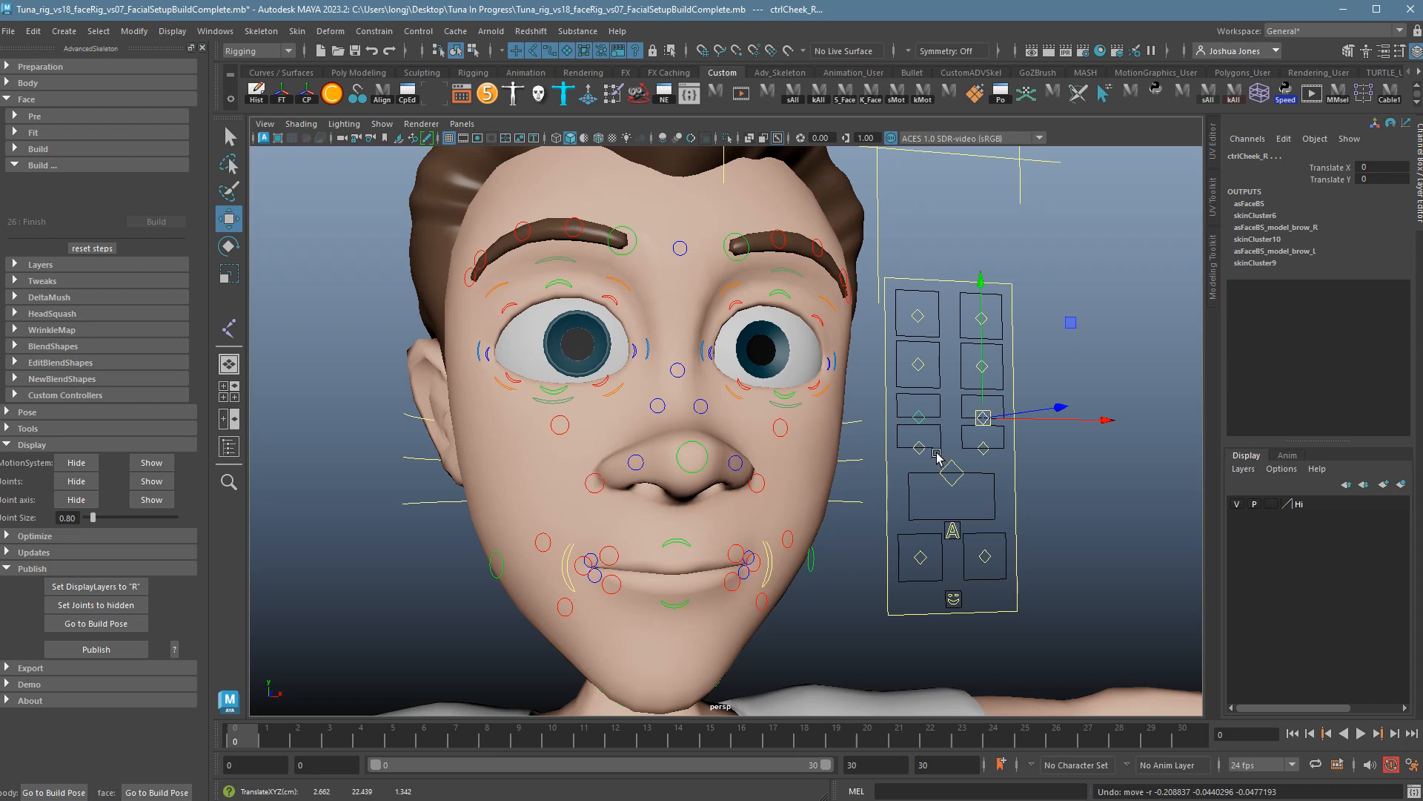
# Test the left cheek raiser and right outer lower-lid controls, undoing each move.
pyautogui.click(786, 391)
pyautogui.click(786, 427)
pyautogui.moveTo(785, 413)
pyautogui.mouseDown()
pyautogui.moveTo(796, 359)
pyautogui.moveTo(811, 409)
pyautogui.mouseUp()
pyautogui.hotkey('ctrl', 'z')
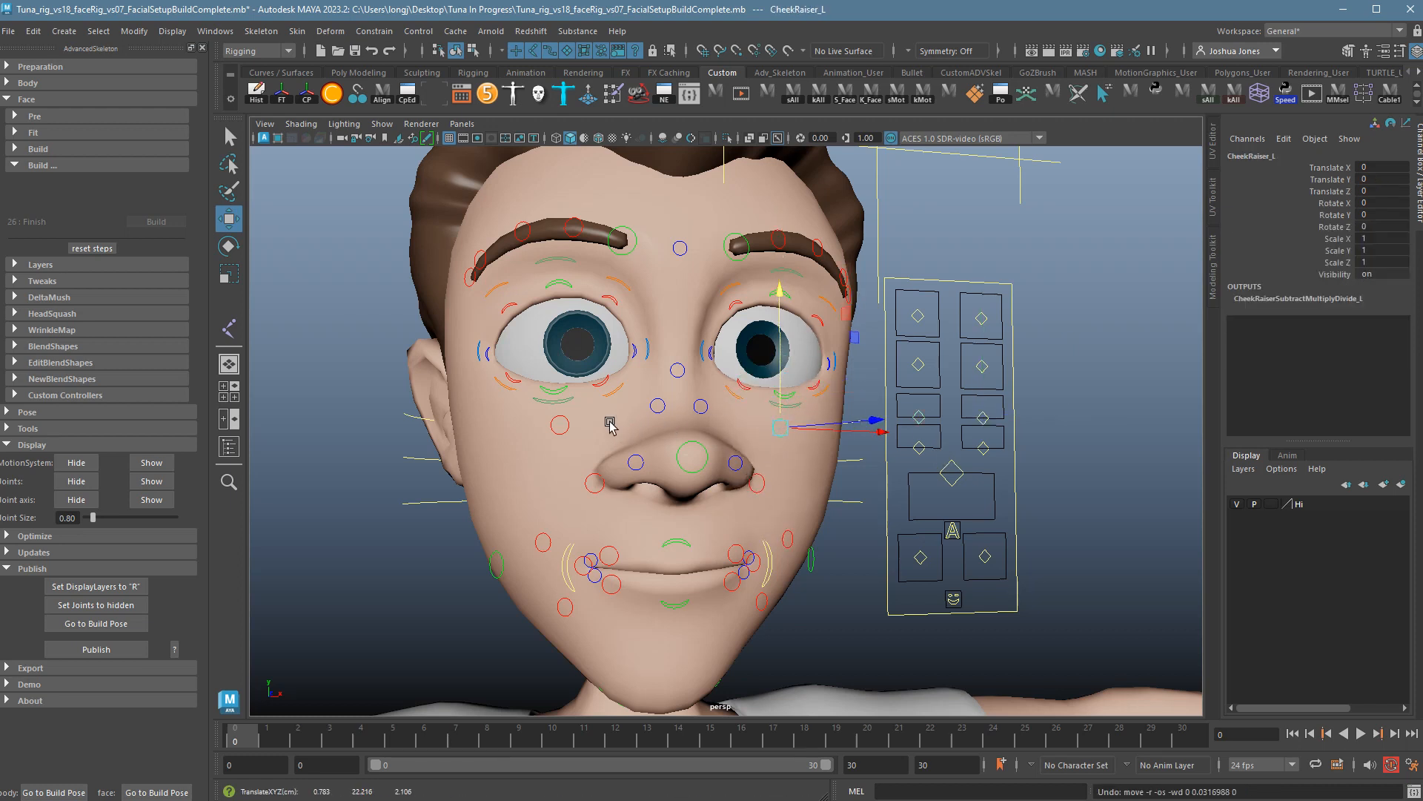
pyautogui.click(576, 401)
pyautogui.moveTo(570, 384)
pyautogui.mouseDown(button='middle')
pyautogui.moveTo(570, 369)
pyautogui.moveTo(569, 403)
pyautogui.moveTo(571, 382)
pyautogui.mouseUp(button='middle')
pyautogui.hotkey('ctrl', 'z')
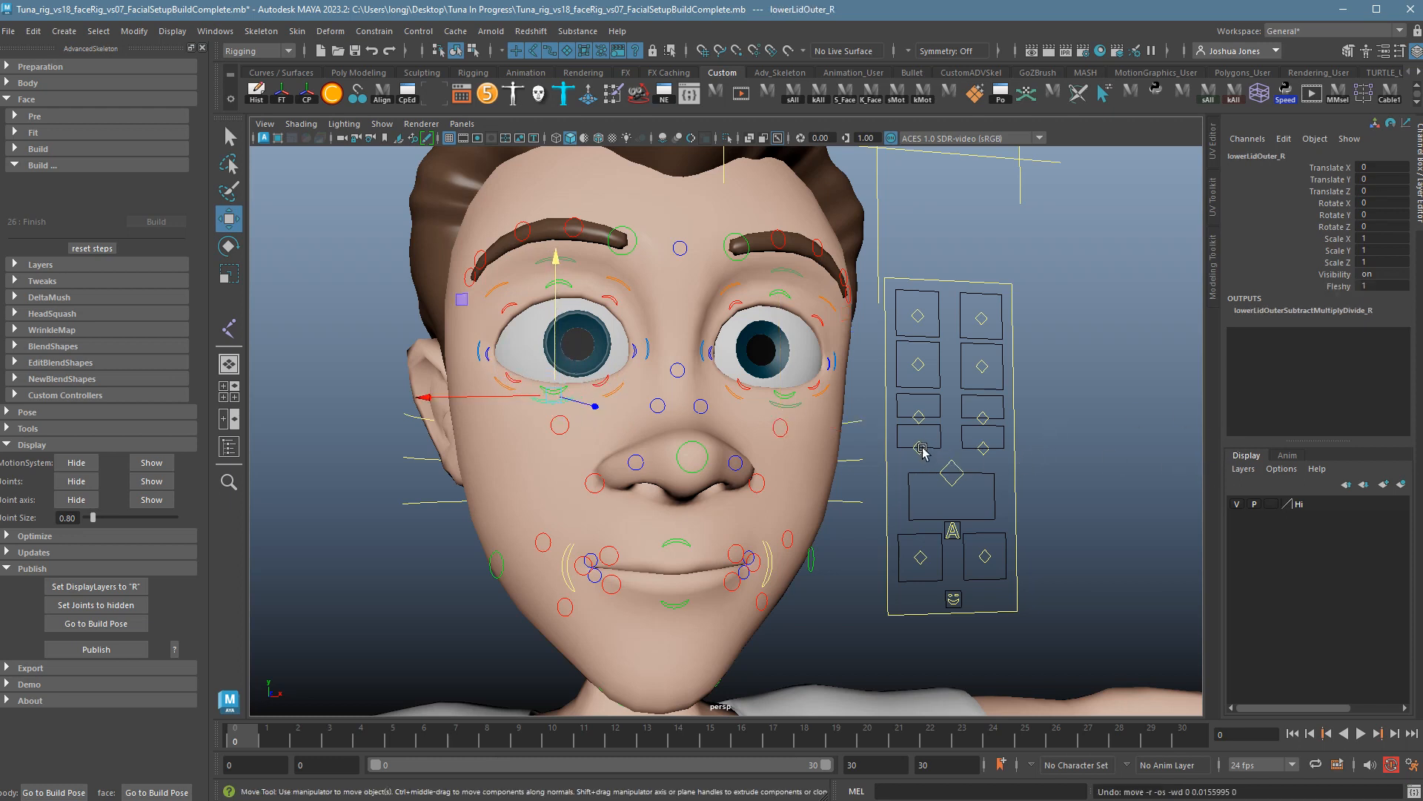
# Test and undo the left nose control, then pull ctrlMouthCorner_L down into a frown.
pyautogui.moveTo(912, 442); pyautogui.dragTo(1002, 458)
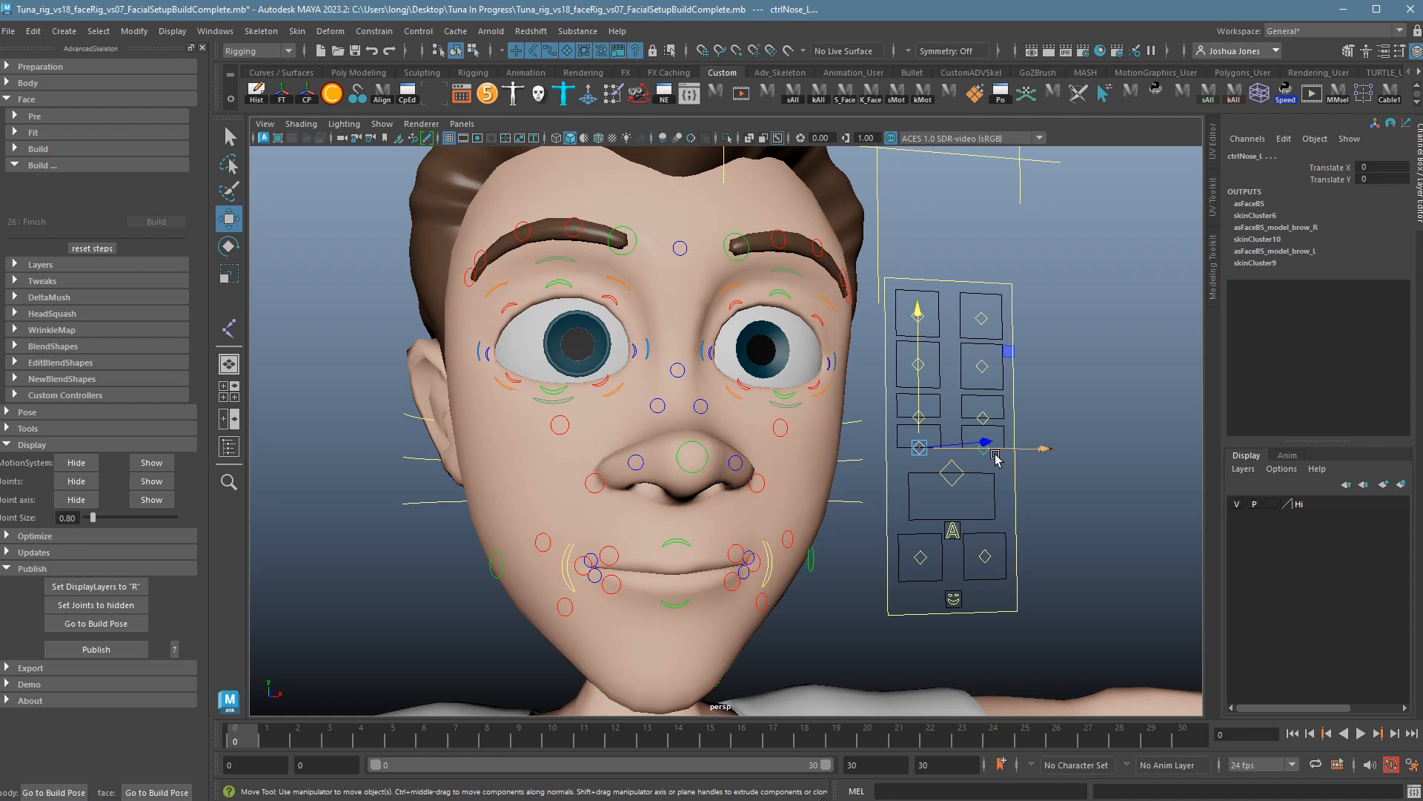
pyautogui.moveTo(922, 453); pyautogui.dragTo(939, 508)
pyautogui.hotkey('ctrl', 'z')
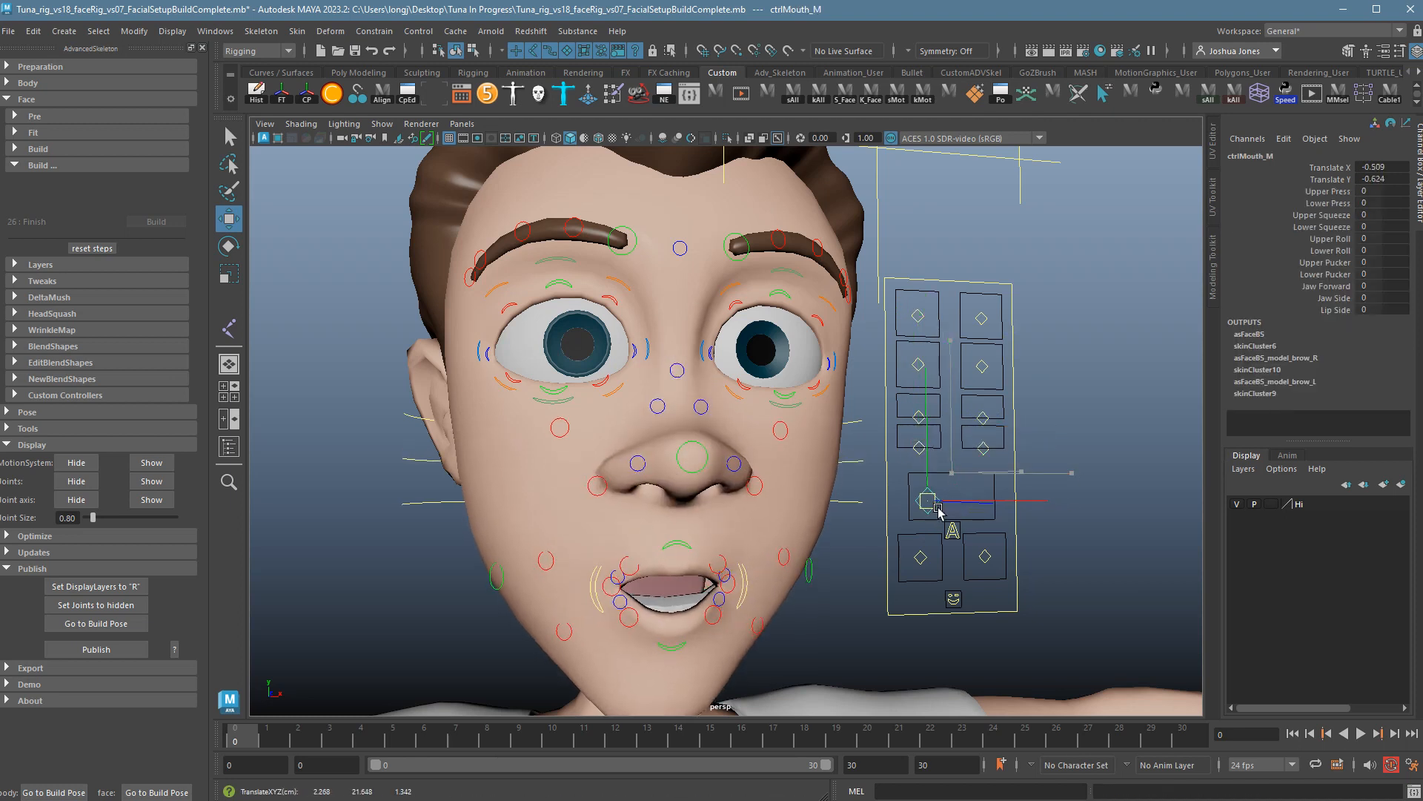
pyautogui.hotkey('ctrl', 'z')
pyautogui.hotkey('ctrl', 'z')
pyautogui.hotkey('ctrl', 'z')
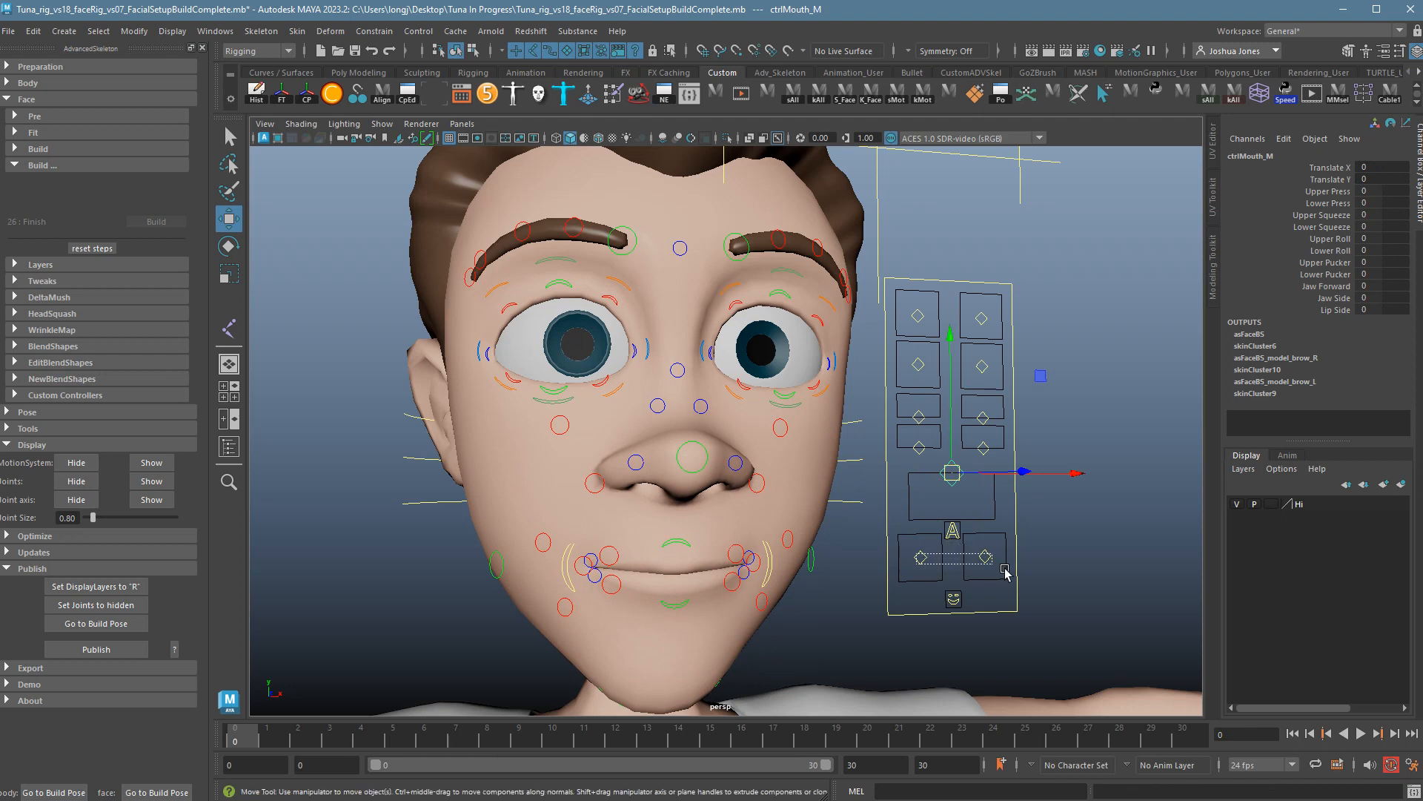
pyautogui.click(921, 558)
pyautogui.moveTo(926, 565); pyautogui.dragTo(985, 556)
# Select ctrlPhonemes_M and test Eh at 7.2, then undo it.
pyautogui.click(1054, 610)
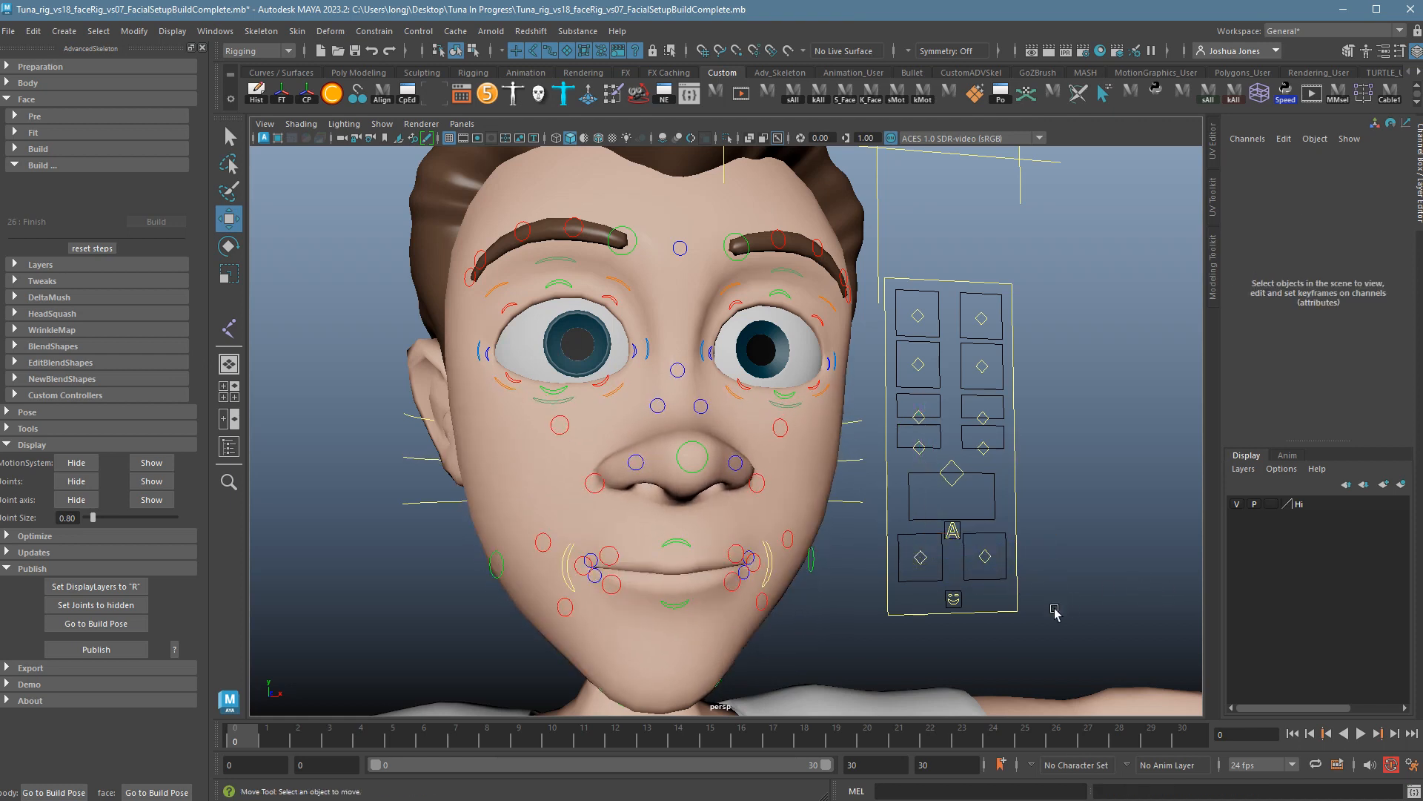
pyautogui.click(952, 530)
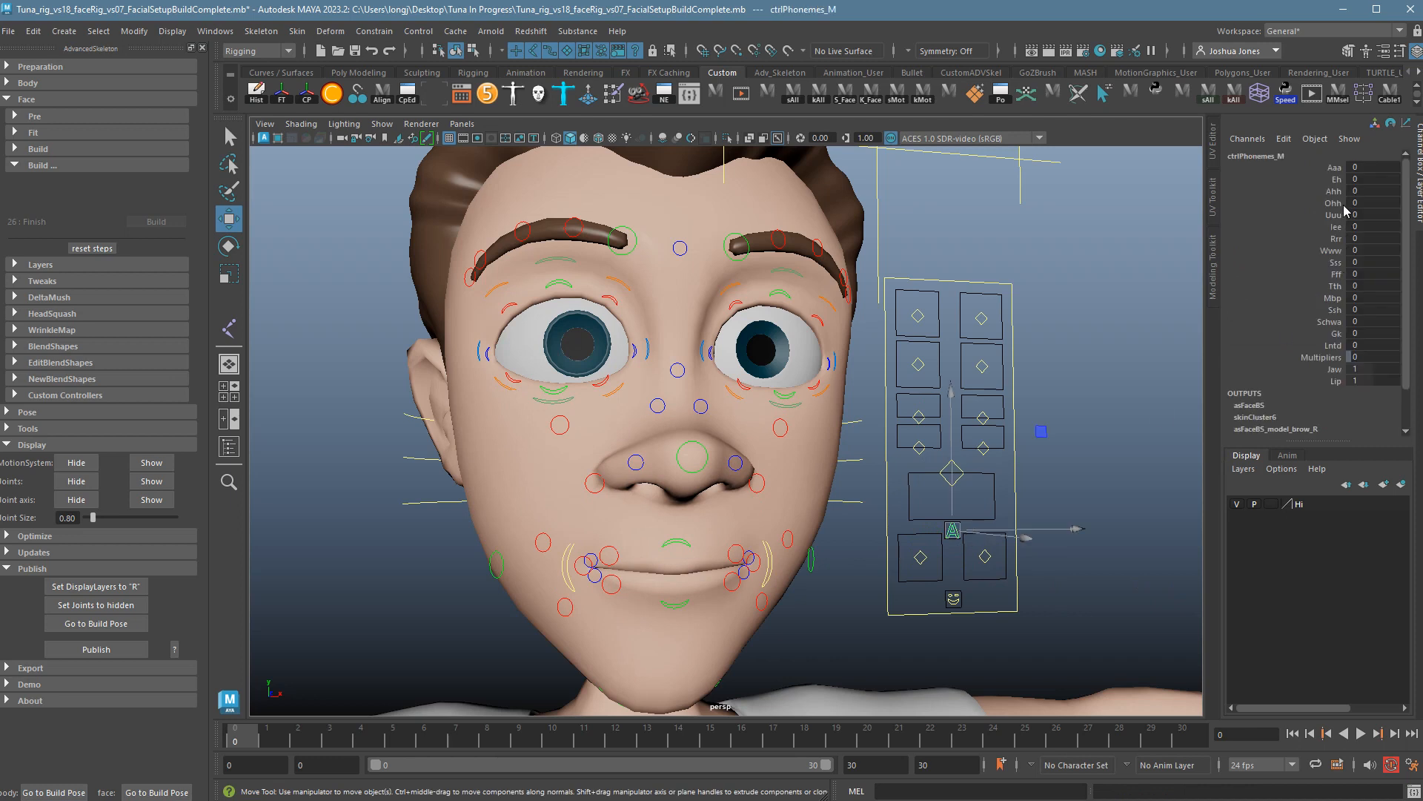
pyautogui.click(1336, 178)
pyautogui.moveTo(1153, 293); pyautogui.dragTo(1234, 291, button='middle')
pyautogui.hotkey('ctrl', 'z')
# Test the Uuu, Mbp (10), Gk and Jaw channels, undoing each back to 0.
pyautogui.click(1335, 216)
pyautogui.hotkey('ctrl', 'z')
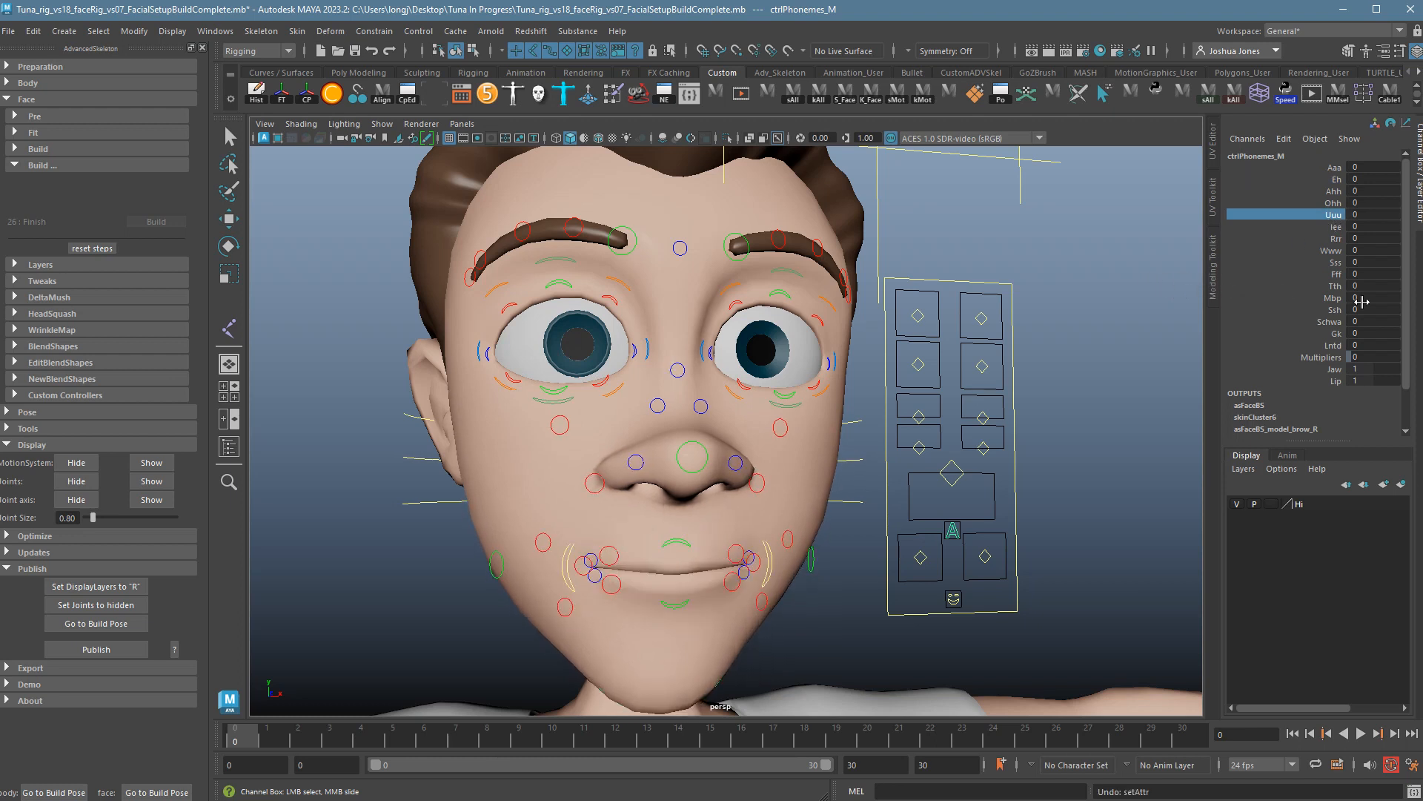
pyautogui.click(1333, 298)
pyautogui.moveTo(1118, 320); pyautogui.dragTo(1261, 356, button='middle')
pyautogui.hotkey('ctrl', 'z')
pyautogui.click(1334, 334)
pyautogui.hotkey('ctrl', 'z')
pyautogui.click(1335, 369)
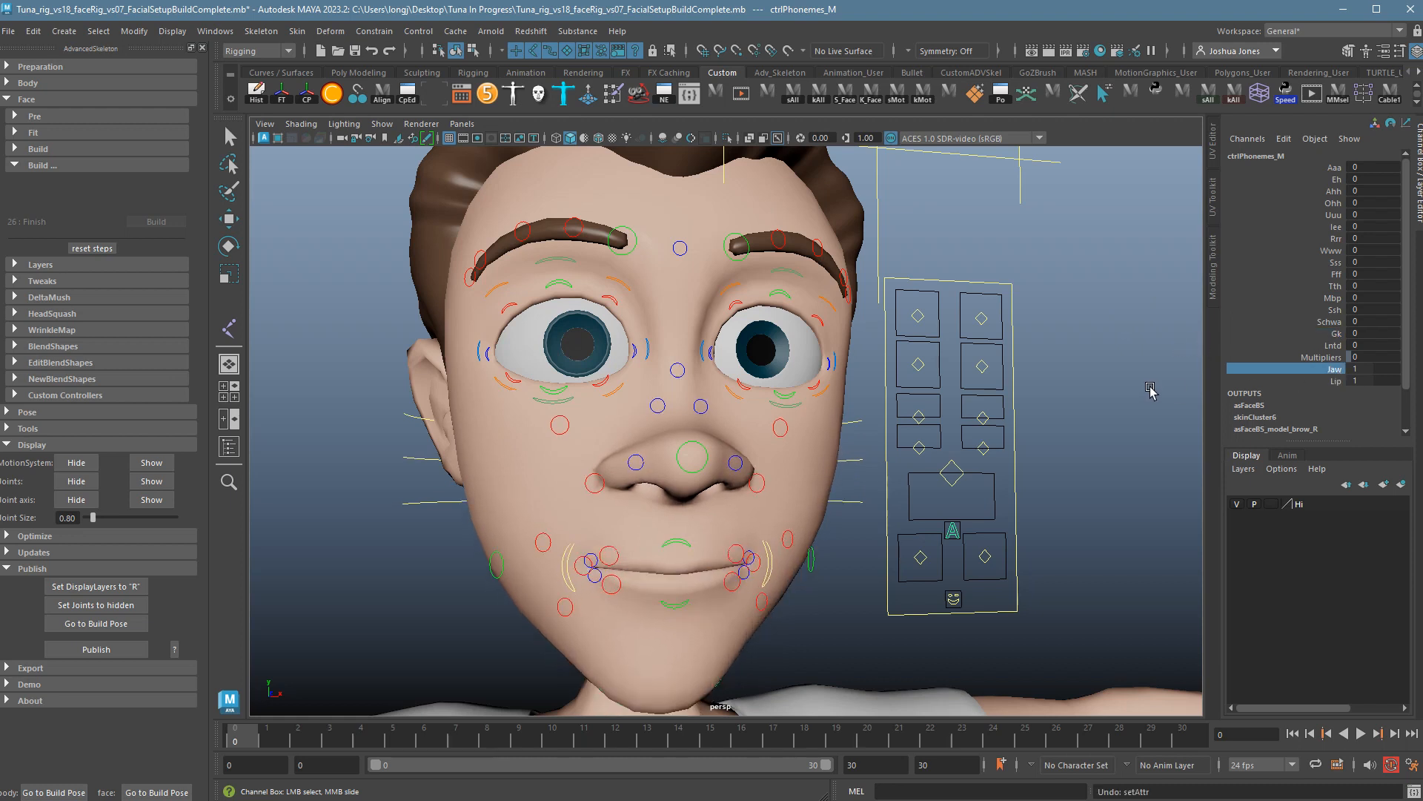
pyautogui.hotkey('ctrl', 'z')
# Test Gk at 8.5 with Multipliers, then Ahh, undoing both.
pyautogui.keyDown('shift'); pyautogui.click(1316, 358); pyautogui.keyUp('shift')
pyautogui.click(1334, 334)
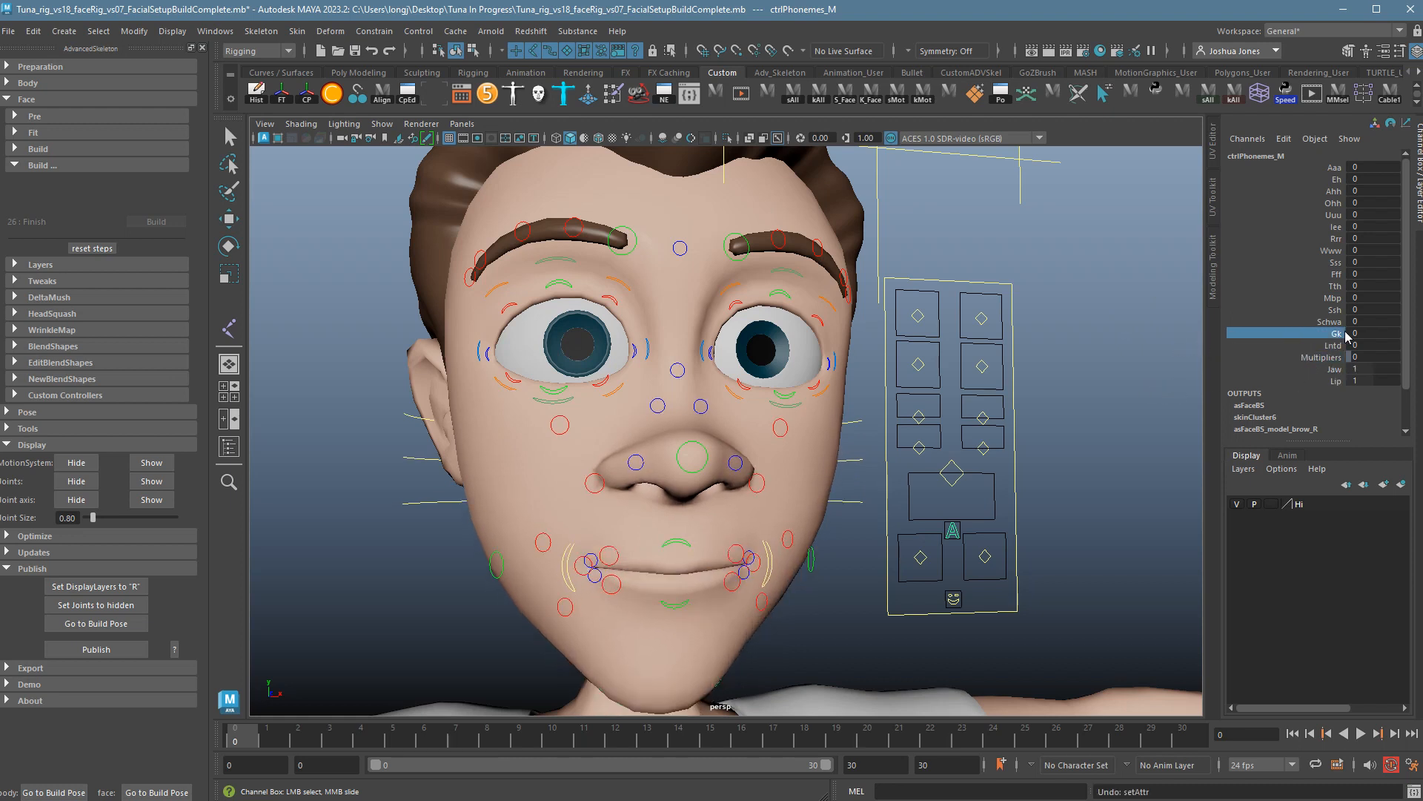
pyautogui.moveTo(1283, 354); pyautogui.dragTo(1278, 360, button='middle')
pyautogui.hotkey('ctrl', 'z')
pyautogui.click(1337, 192)
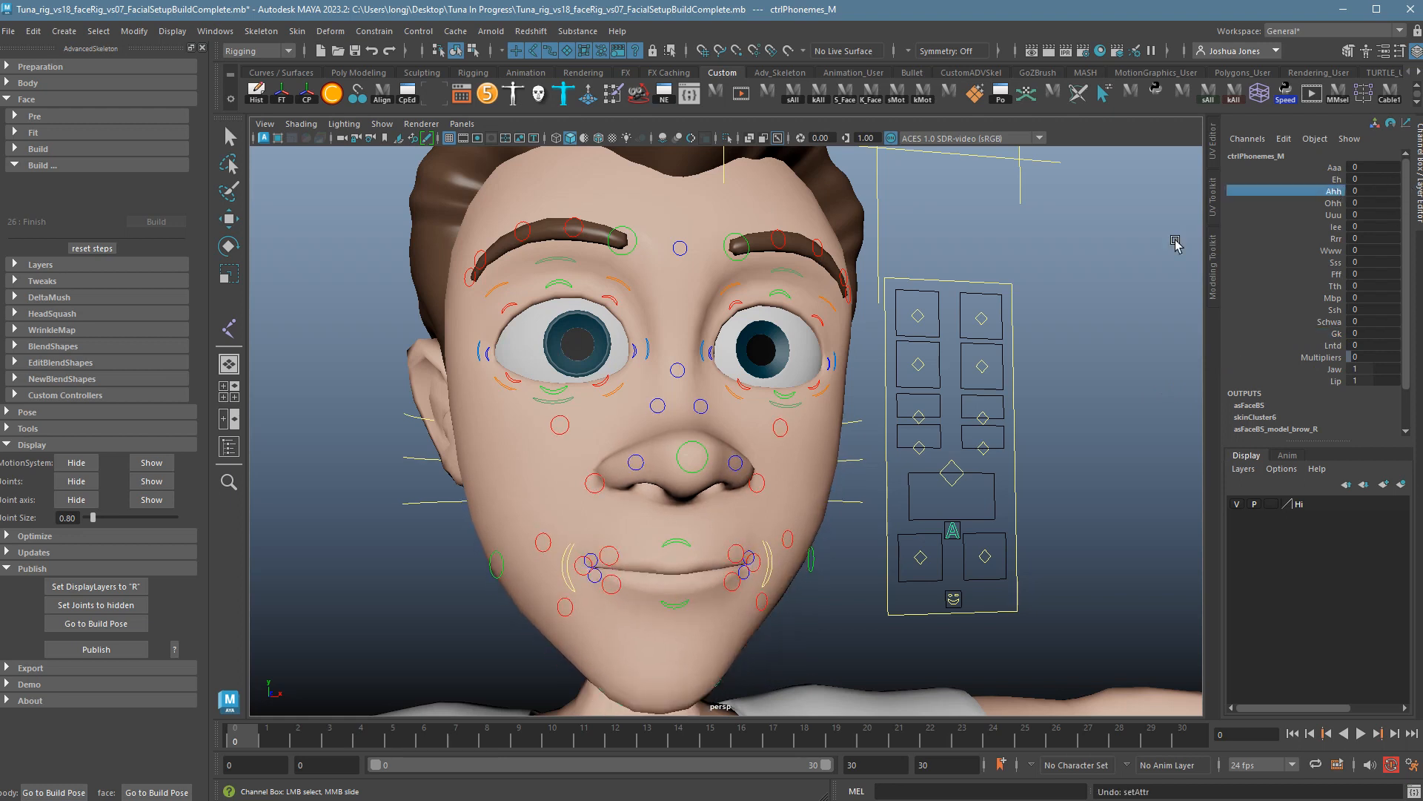
pyautogui.moveTo(1176, 243); pyautogui.dragTo(1255, 267, button='middle')
pyautogui.hotkey('ctrl', 'z')
# Test Ohh and the Www pucker at 10 from the side, returning both to 0.
pyautogui.click(1333, 204)
pyautogui.hotkey('ctrl', 'z')
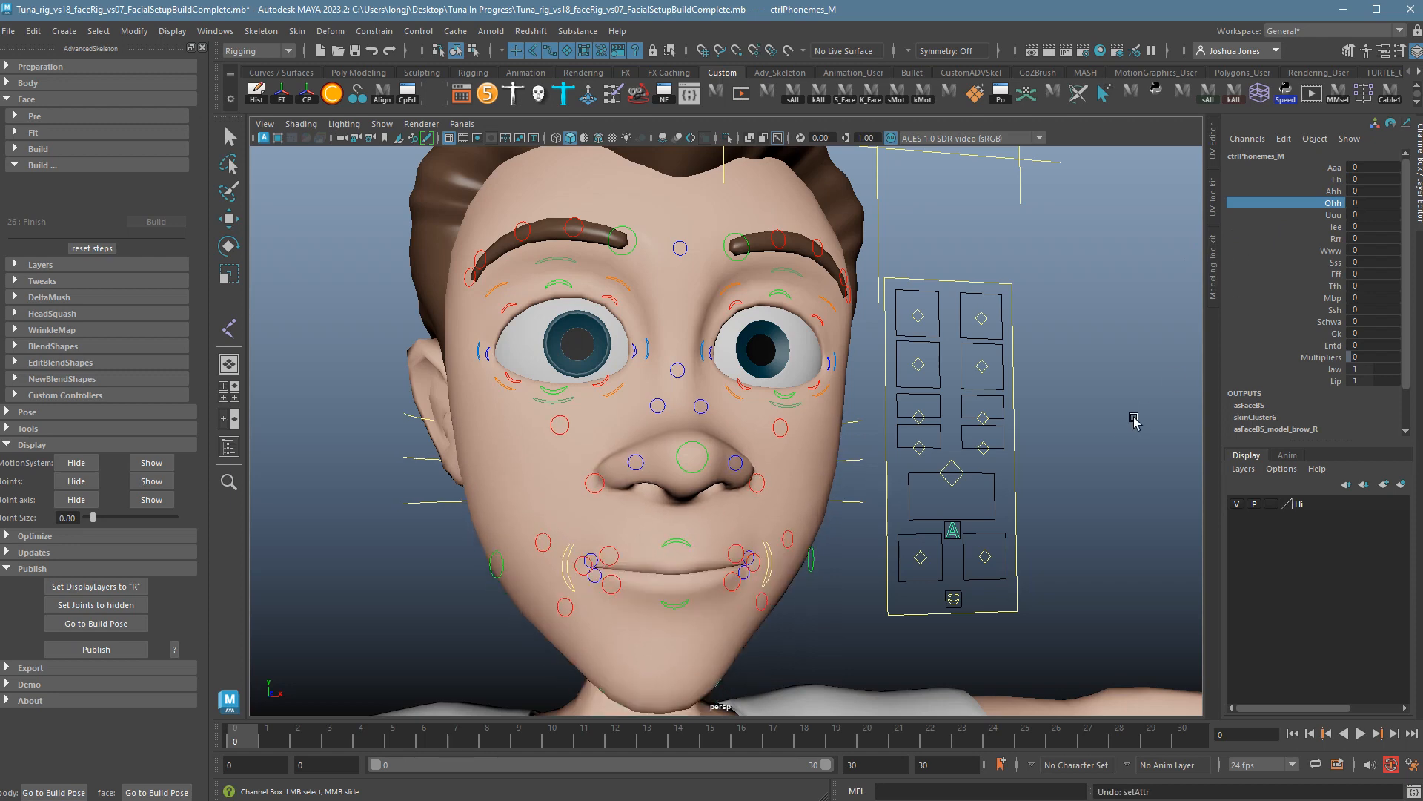
pyautogui.click(1336, 252)
pyautogui.moveTo(1179, 284); pyautogui.dragTo(1224, 283, button='middle')
pyautogui.keyDown('alt'); pyautogui.moveTo(1224, 283); pyautogui.dragTo(1180, 311); pyautogui.keyUp('alt')
pyautogui.hotkey('ctrl', 'z')
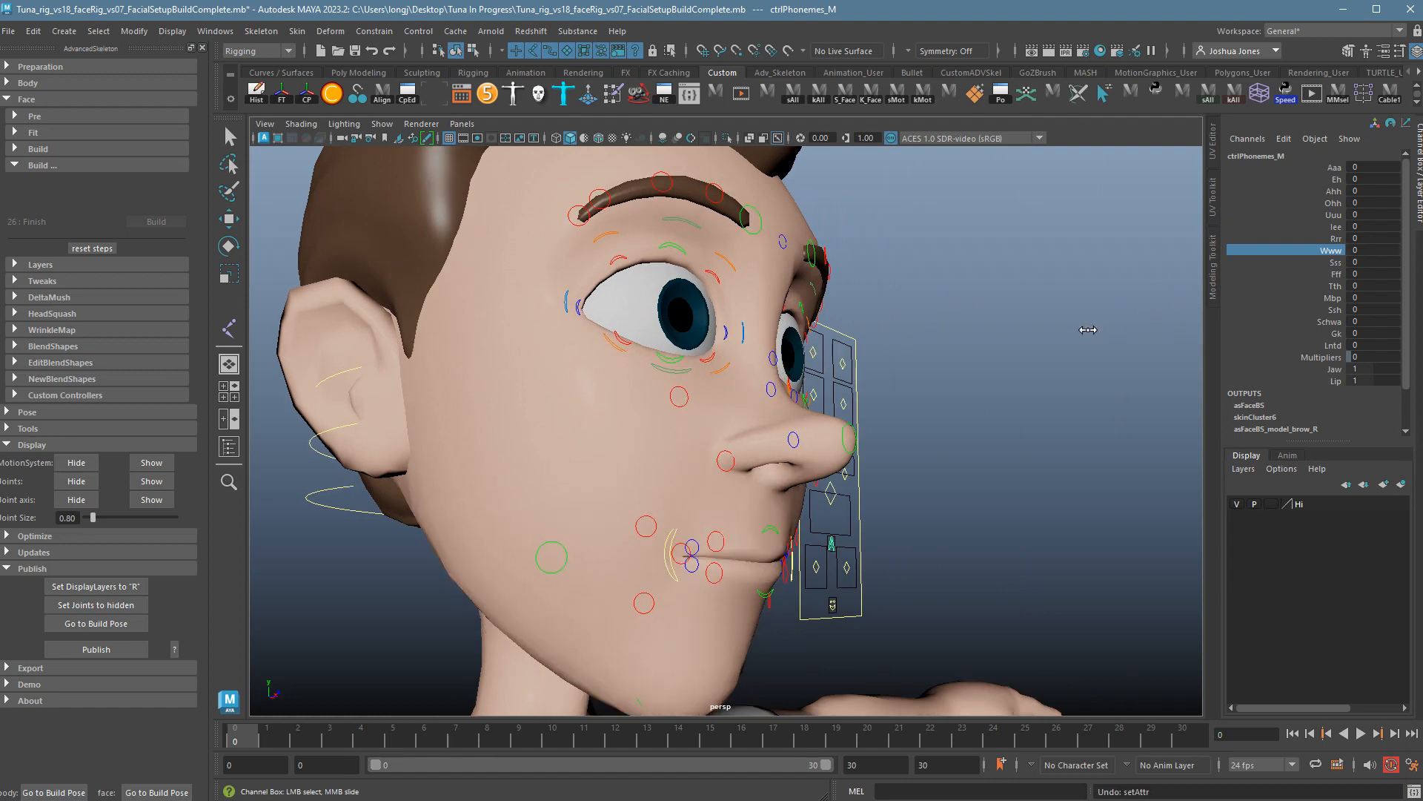
pyautogui.moveTo(1088, 328); pyautogui.dragTo(1166, 324, button='middle')
pyautogui.hotkey('ctrl', 'z')
pyautogui.keyDown('alt'); pyautogui.moveTo(1116, 381); pyautogui.dragTo(1025, 413); pyautogui.keyUp('alt')
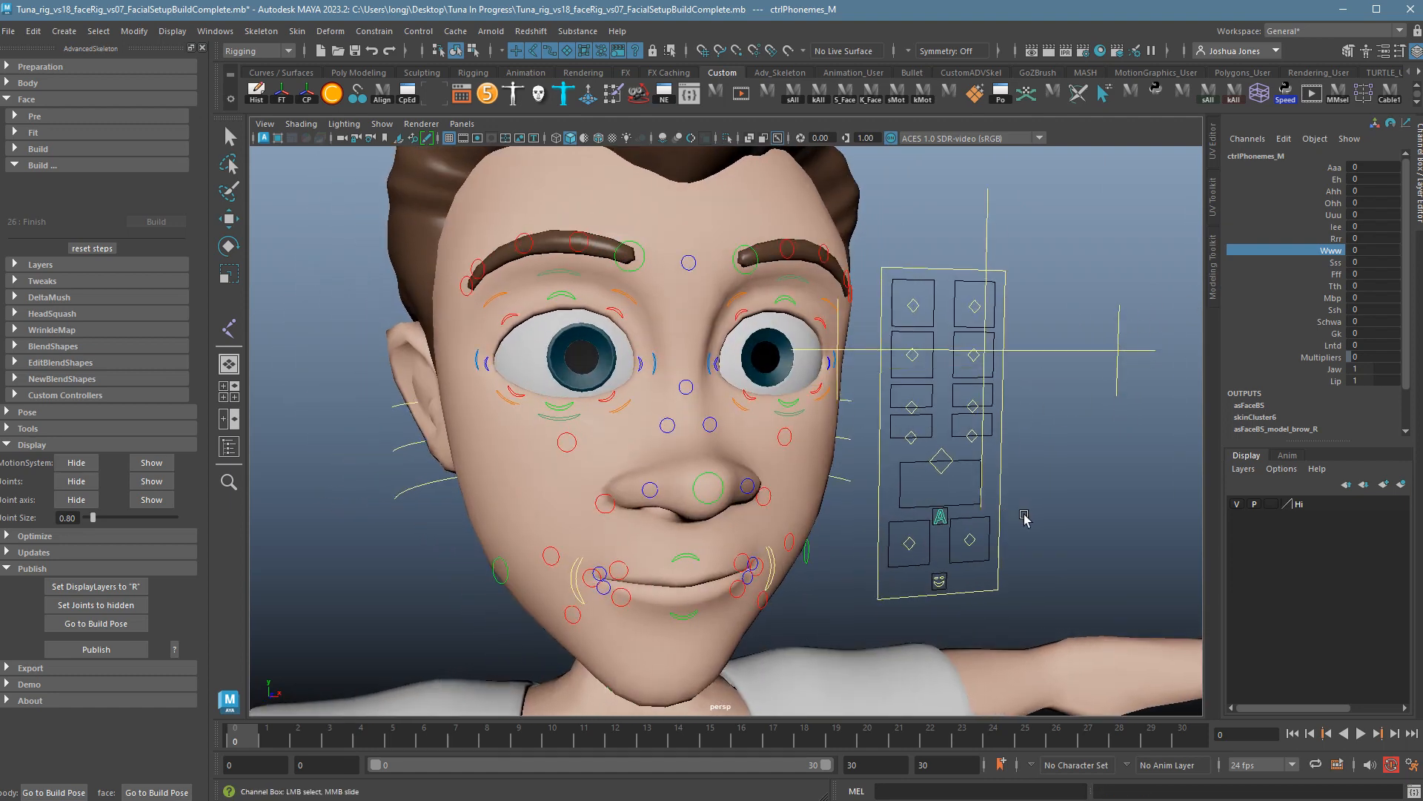
pyautogui.click(954, 585)
pyautogui.press('w')
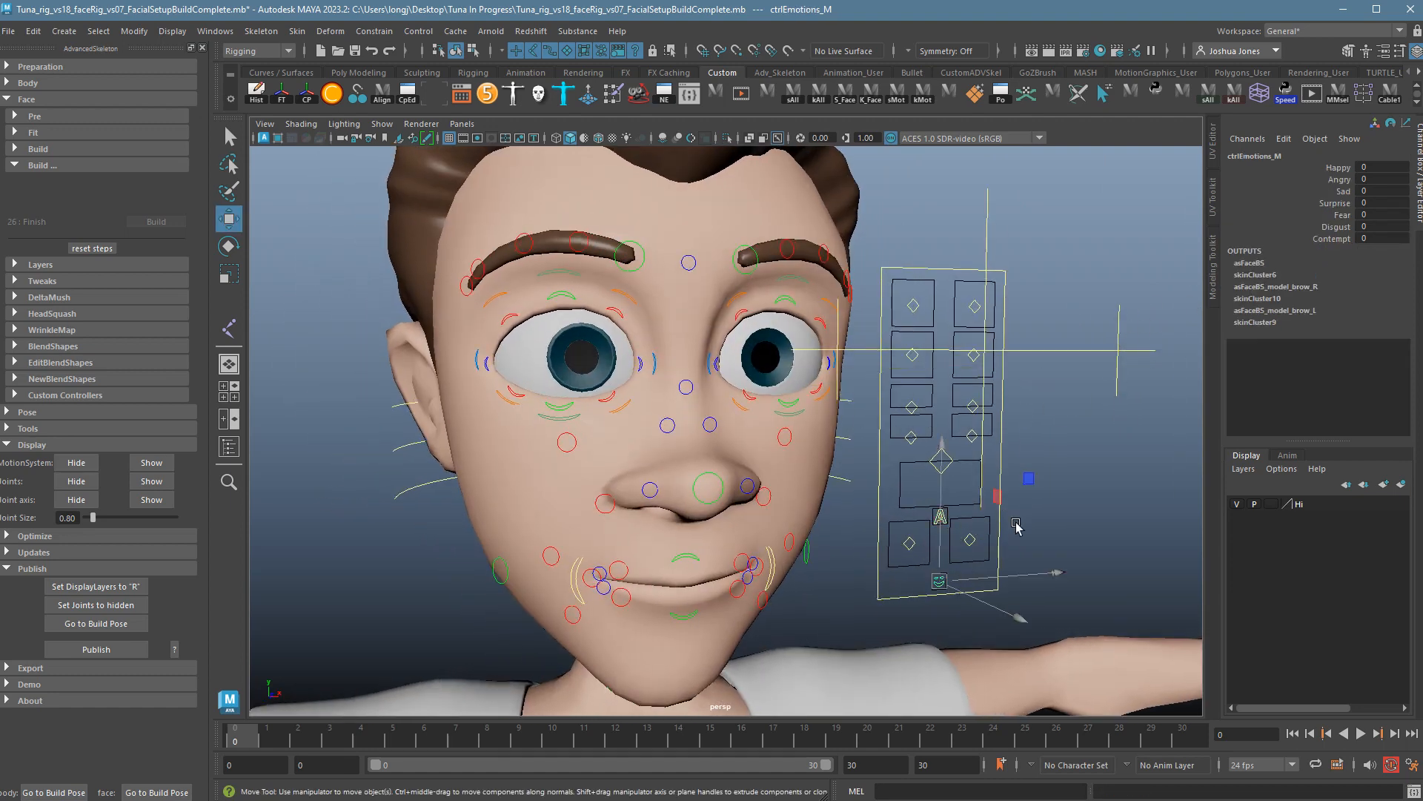
pyautogui.click(1319, 205)
pyautogui.moveTo(1046, 241); pyautogui.dragTo(1200, 236, button='middle')
pyautogui.hotkey('ctrl', 'z')
pyautogui.click(1340, 215)
pyautogui.hotkey('ctrl', 'z')
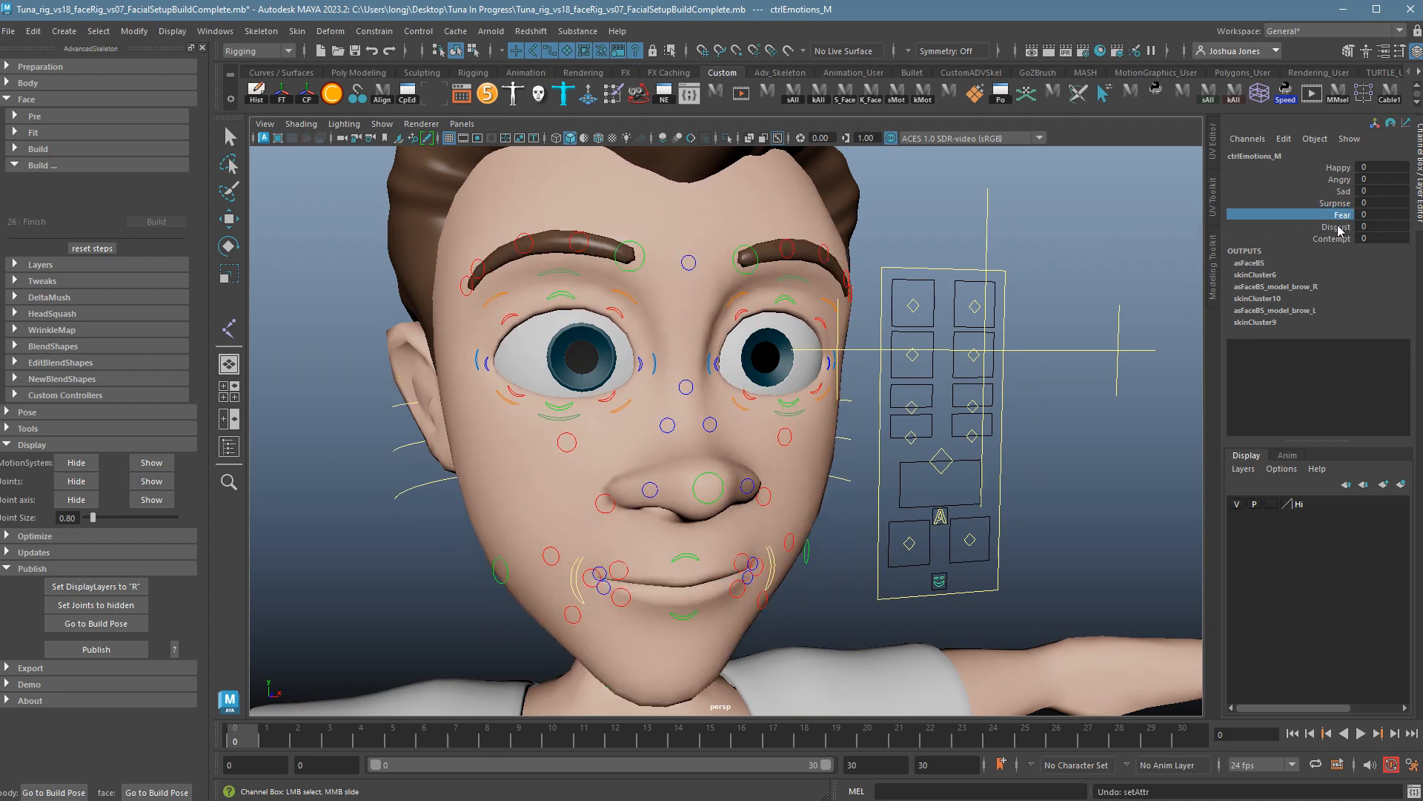
pyautogui.click(1340, 229)
pyautogui.moveTo(1068, 243); pyautogui.dragTo(1168, 252, button='middle')
pyautogui.hotkey('ctrl', 'z')
pyautogui.click(1335, 238)
pyautogui.hotkey('ctrl', 'z')
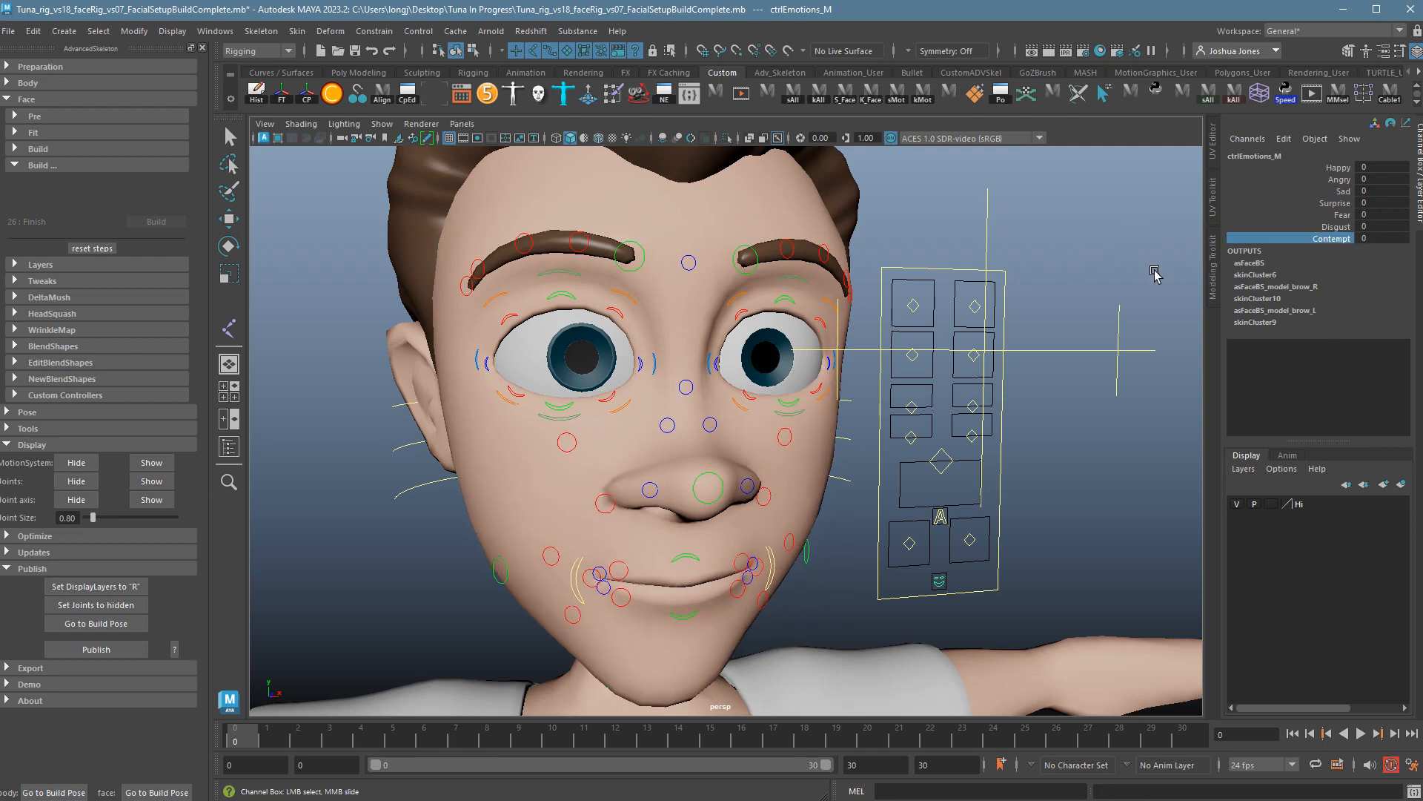
pyautogui.click(1154, 271)
pyautogui.keyDown('alt'); pyautogui.moveTo(1145, 278); pyautogui.dragTo(1058, 320, button='right'); pyautogui.keyUp('alt')
pyautogui.keyDown('alt'); pyautogui.moveTo(1034, 386); pyautogui.dragTo(998, 347); pyautogui.keyUp('alt')
pyautogui.keyDown('alt'); pyautogui.moveTo(1013, 357); pyautogui.dragTo(949, 316, button='right'); pyautogui.keyUp('alt')
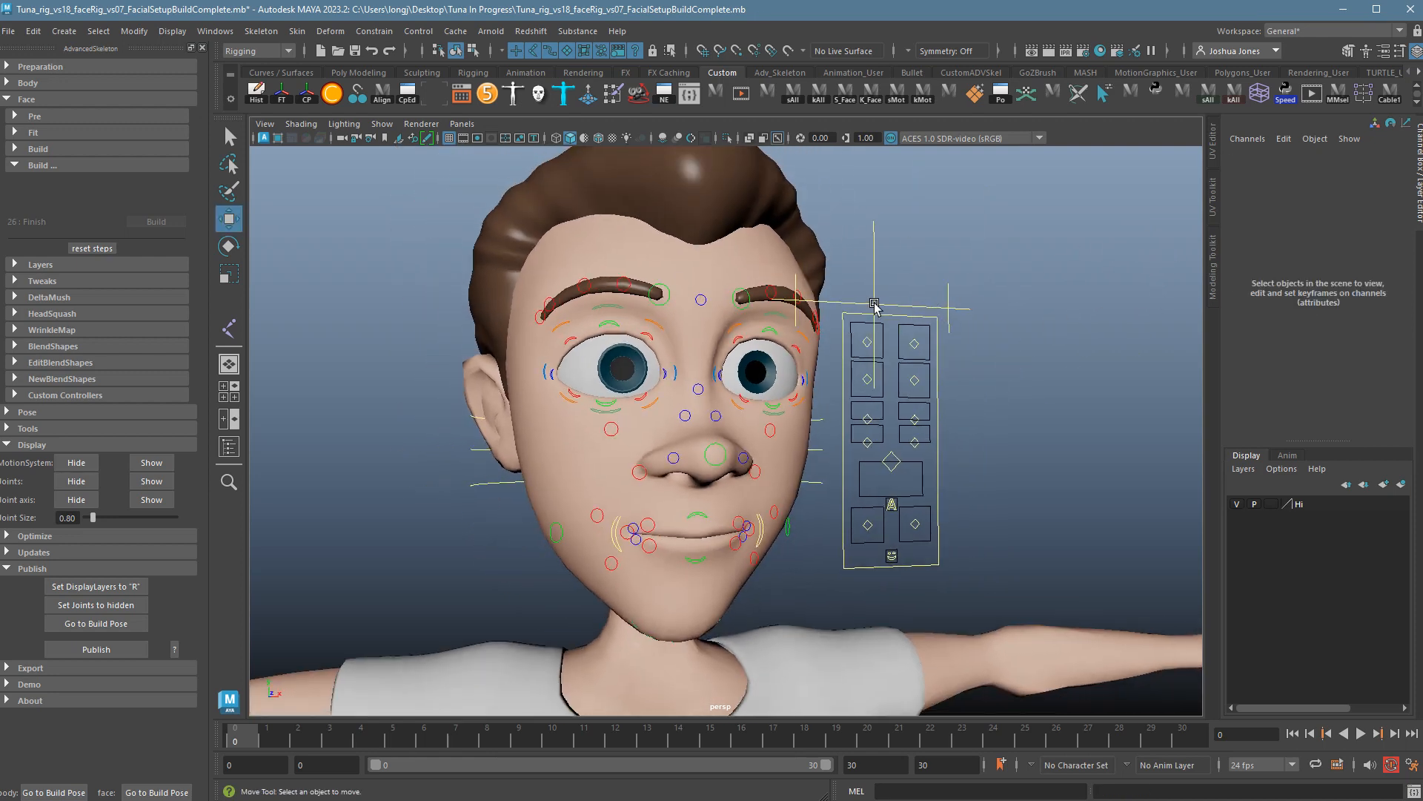
pyautogui.click(876, 308)
pyautogui.moveTo(876, 309); pyautogui.dragTo(818, 227)
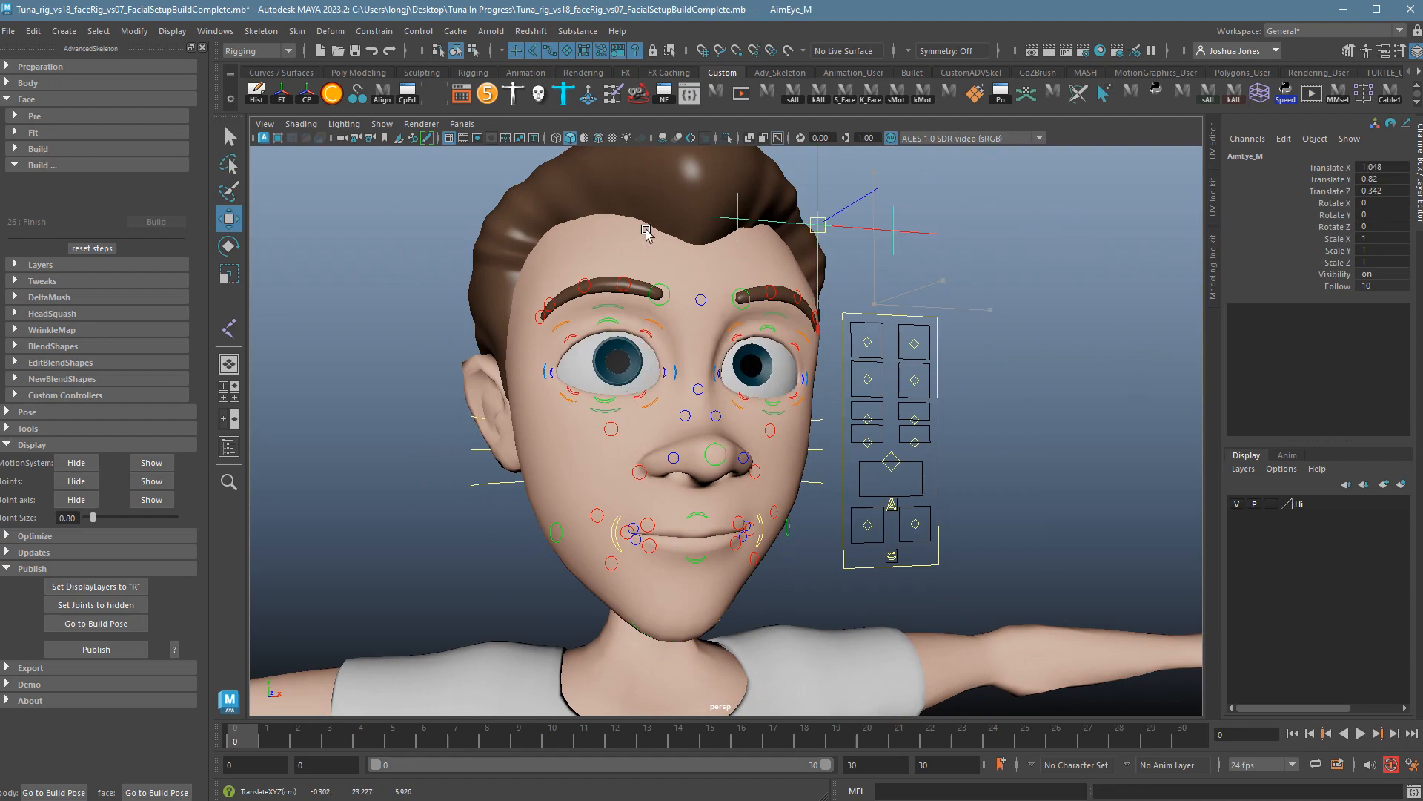
pyautogui.moveTo(646, 231); pyautogui.dragTo(549, 368)
pyautogui.keyDown('alt'); pyautogui.moveTo(705, 407); pyautogui.dragTo(829, 370); pyautogui.keyUp('alt')
pyautogui.hotkey('ctrl', 'z')
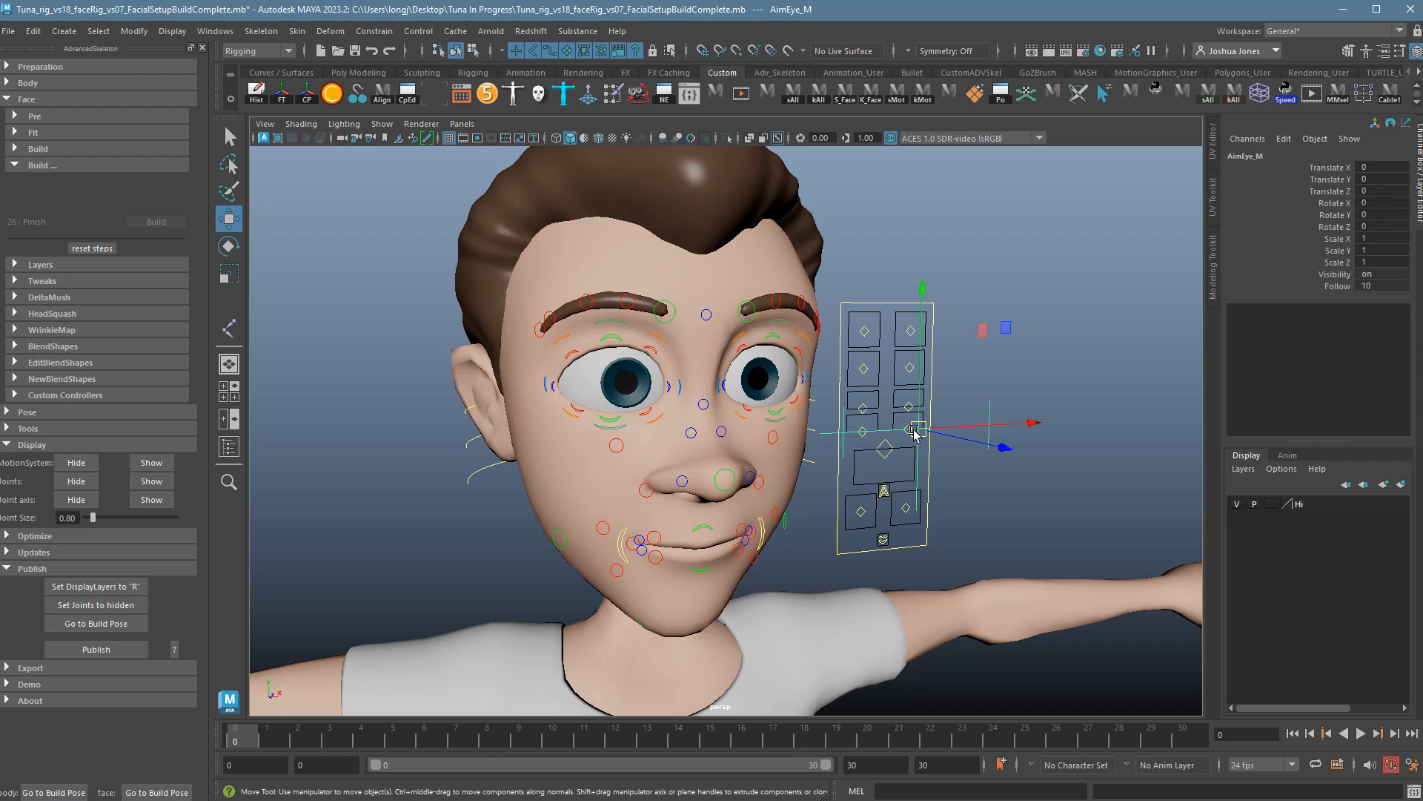
pyautogui.keyDown('alt'); pyautogui.moveTo(908, 428); pyautogui.dragTo(939, 437); pyautogui.keyUp('alt')
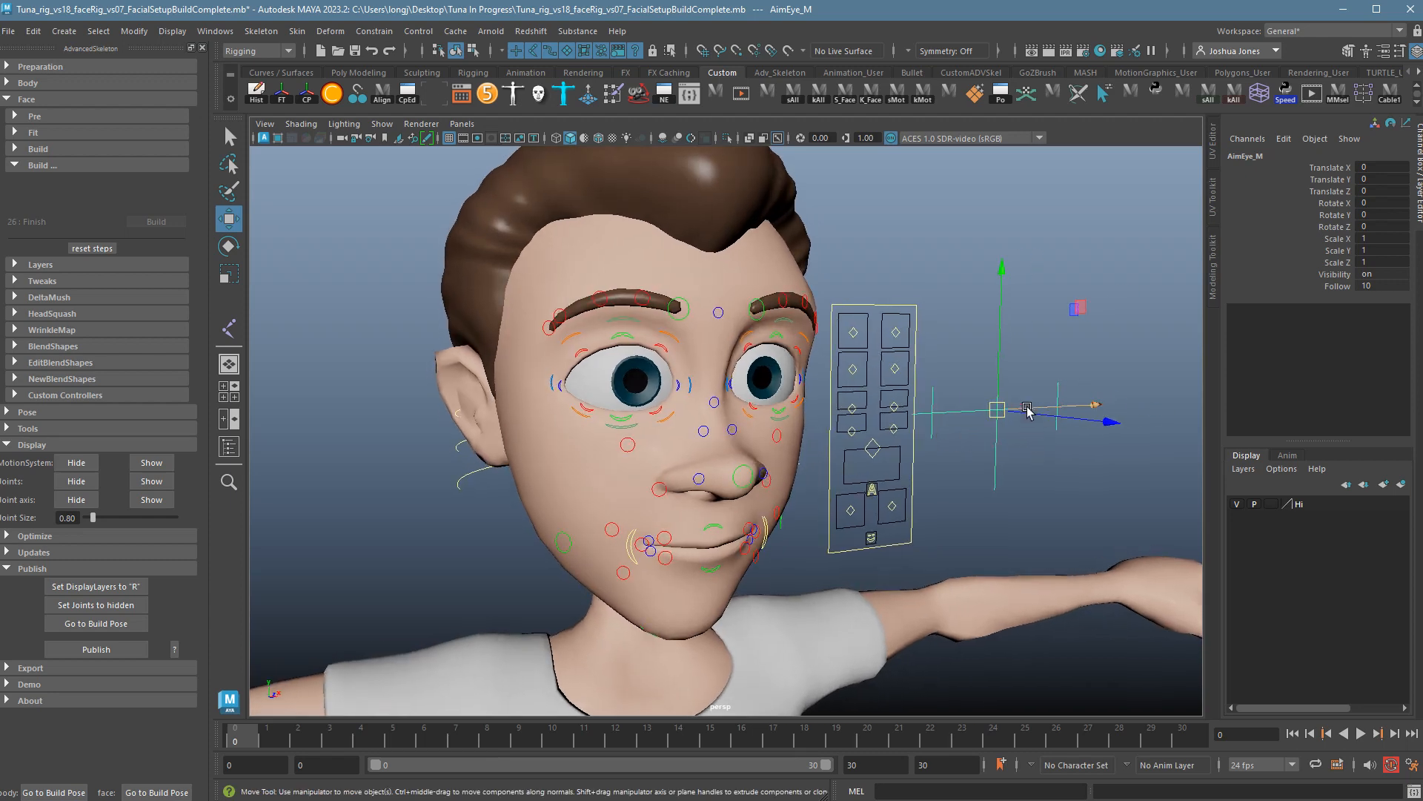
pyautogui.click(935, 423)
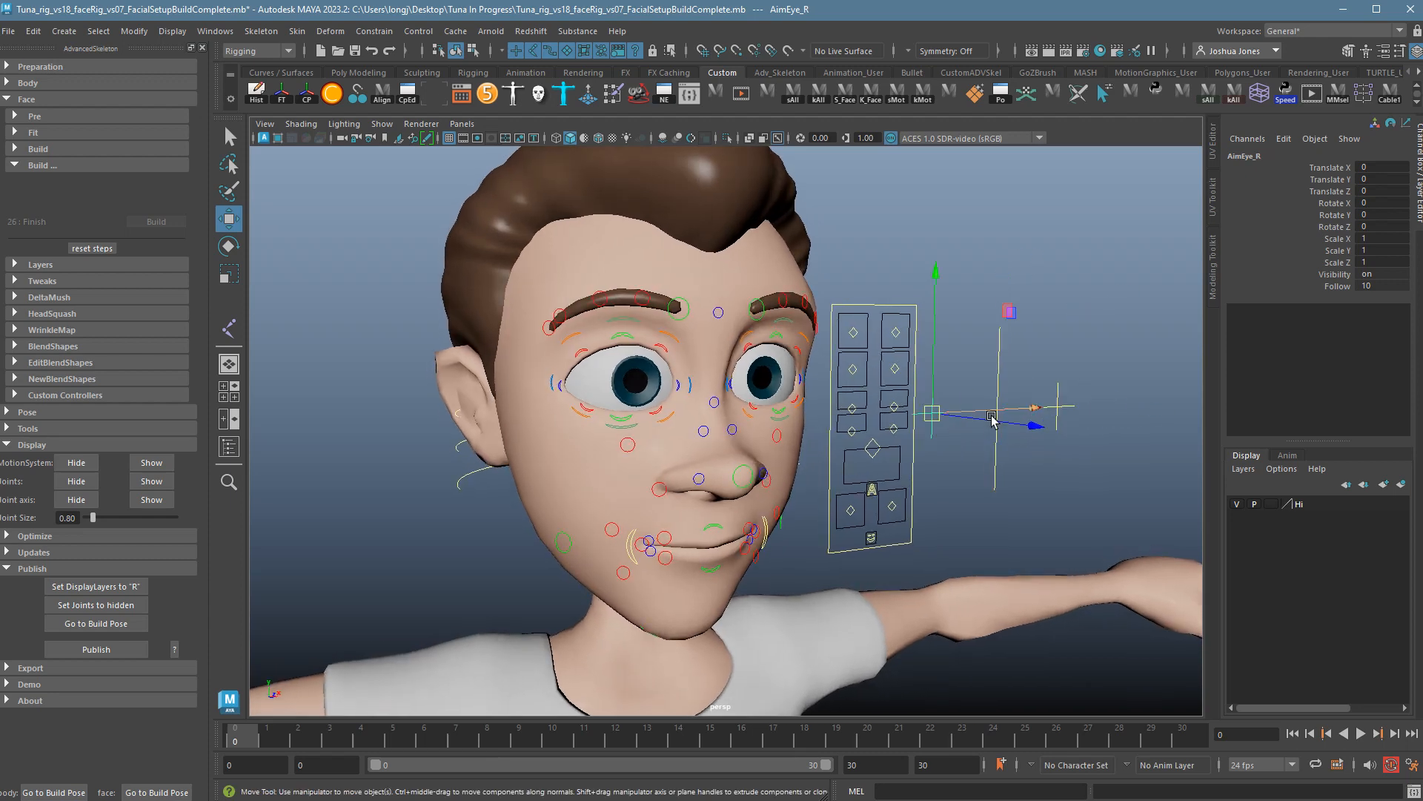
pyautogui.moveTo(994, 413); pyautogui.dragTo(562, 437)
pyautogui.moveTo(779, 510)
pyautogui.keyDown('alt'); pyautogui.mouseDown()
pyautogui.moveTo(727, 510)
pyautogui.moveTo(772, 526)
pyautogui.mouseUp(); pyautogui.keyUp('alt')
pyautogui.hotkey('ctrl', 'z')
pyautogui.keyDown('alt'); pyautogui.moveTo(674, 525); pyautogui.dragTo(708, 478); pyautogui.keyUp('alt')
pyautogui.keyDown('alt'); pyautogui.moveTo(699, 380); pyautogui.dragTo(769, 349, button='right'); pyautogui.keyUp('alt')
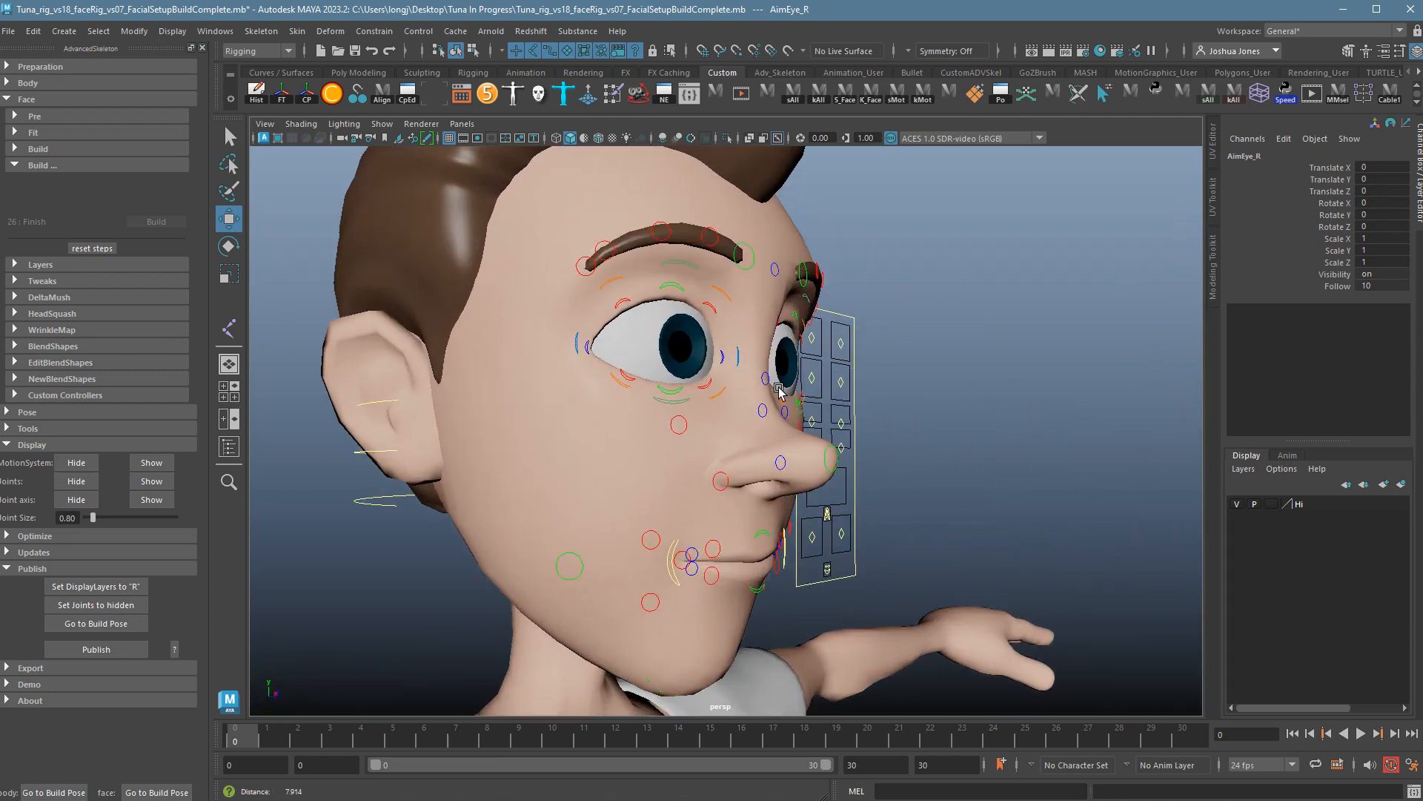
pyautogui.click(696, 265)
pyautogui.moveTo(690, 249)
pyautogui.mouseDown()
pyautogui.moveTo(694, 203)
pyautogui.moveTo(700, 275)
pyautogui.mouseUp()
pyautogui.hotkey('ctrl', 'z')
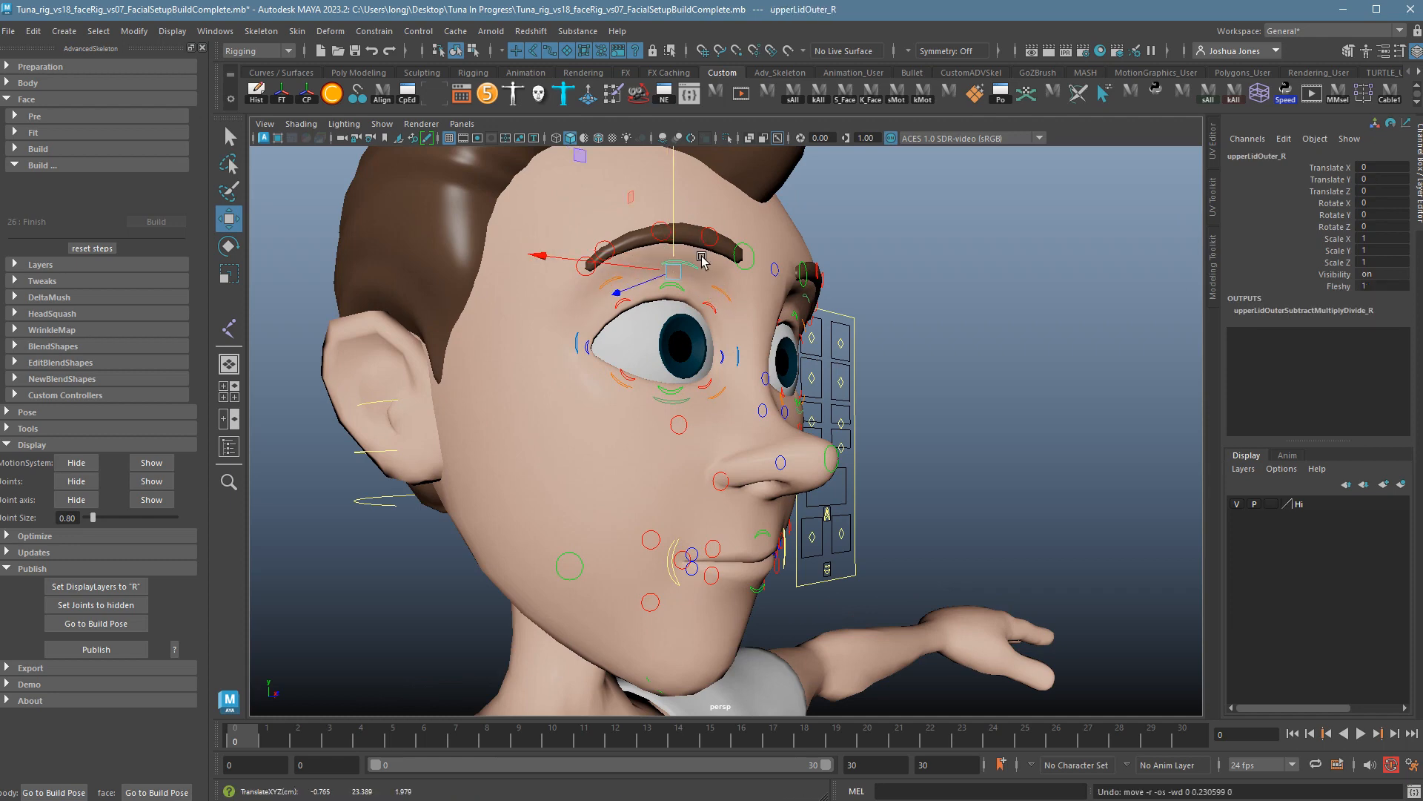
pyautogui.click(939, 218)
pyautogui.keyDown('alt'); pyautogui.moveTo(938, 218); pyautogui.dragTo(737, 221); pyautogui.keyUp('alt')
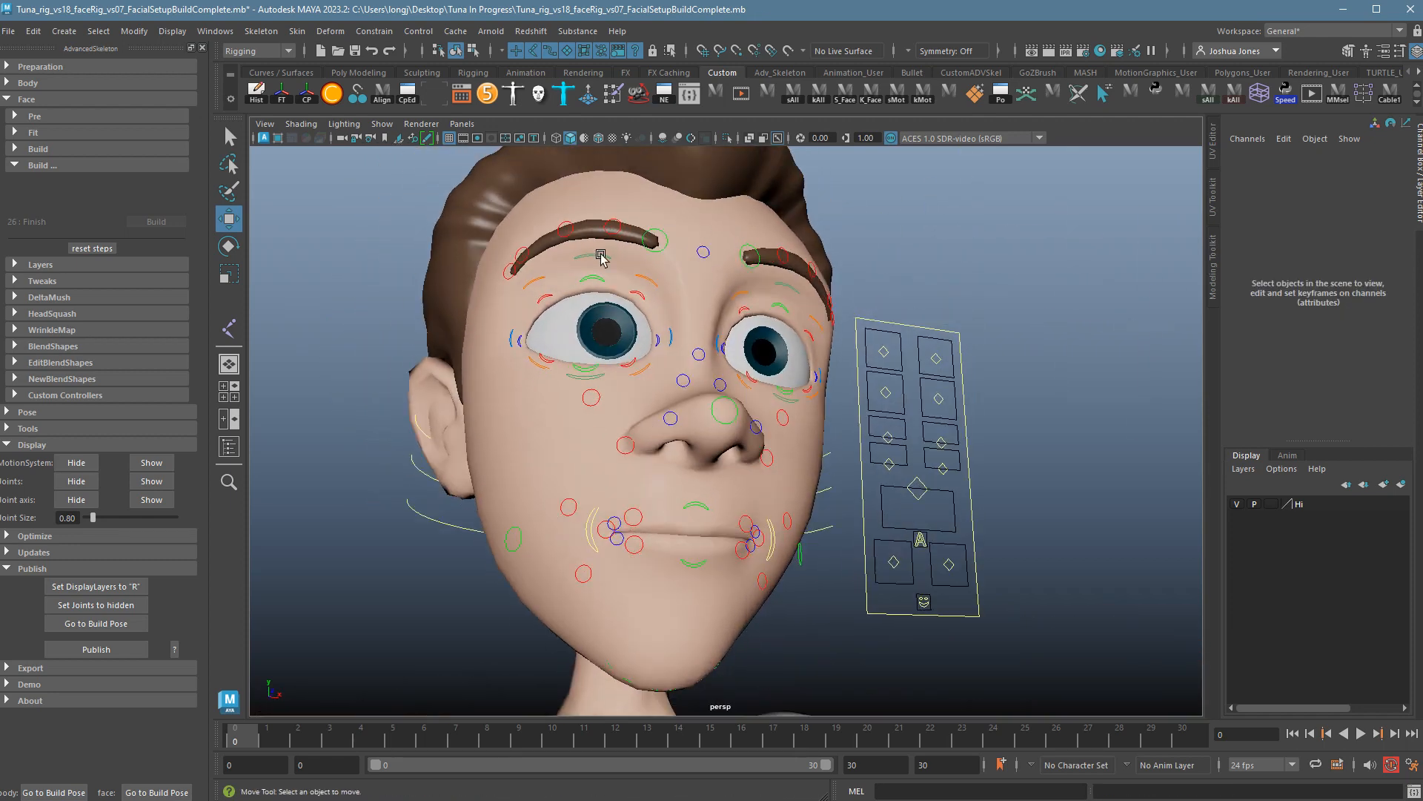
pyautogui.click(594, 259)
pyautogui.moveTo(608, 241); pyautogui.dragTo(620, 232)
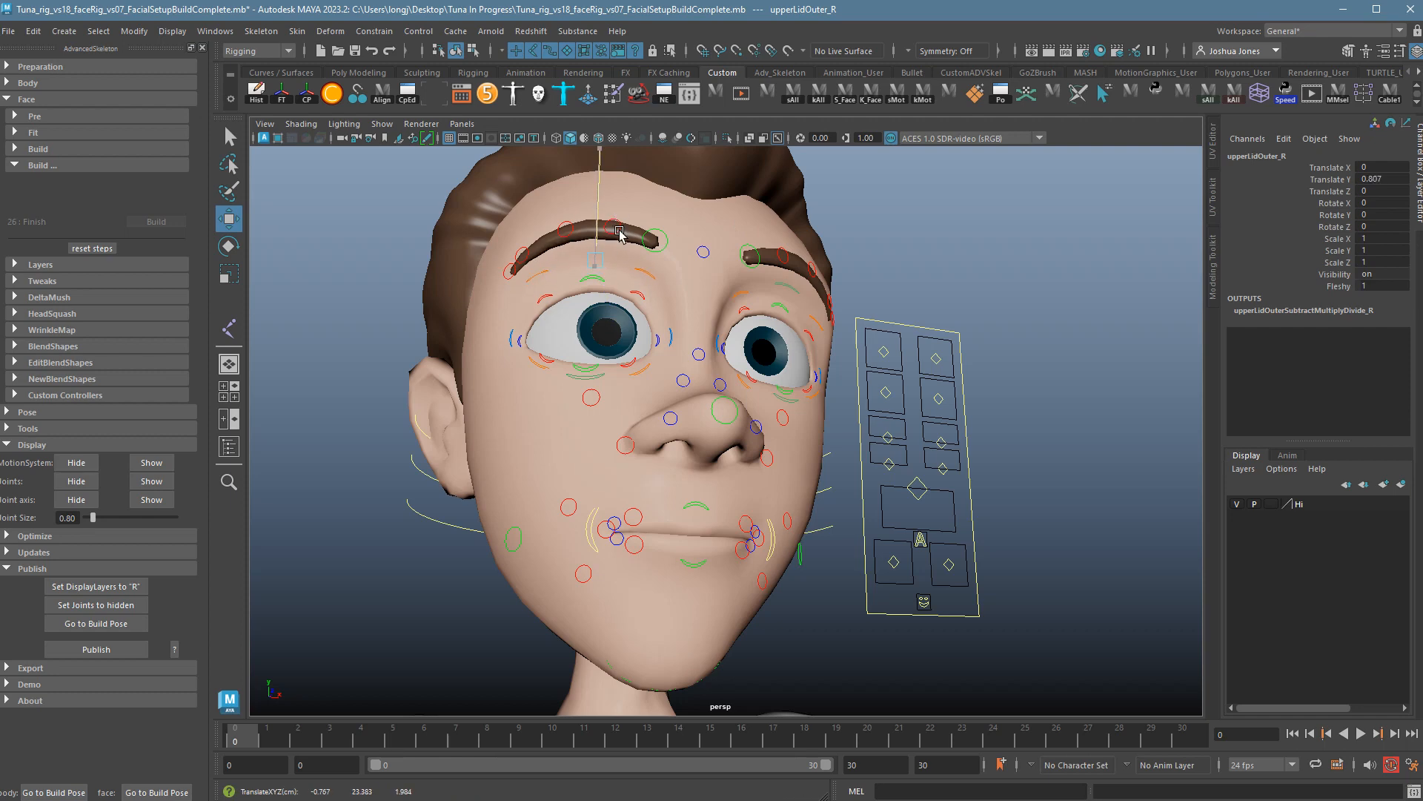
pyautogui.hotkey('ctrl', 'z')
pyautogui.keyDown('alt'); pyautogui.moveTo(808, 261); pyautogui.dragTo(798, 288); pyautogui.keyUp('alt')
pyautogui.click(781, 258)
pyautogui.press('4')
pyautogui.keyDown('alt'); pyautogui.moveTo(795, 314); pyautogui.dragTo(832, 350, button='right'); pyautogui.keyUp('alt')
pyautogui.keyDown('alt'); pyautogui.moveTo(833, 349); pyautogui.dragTo(838, 492, button='middle'); pyautogui.keyUp('alt')
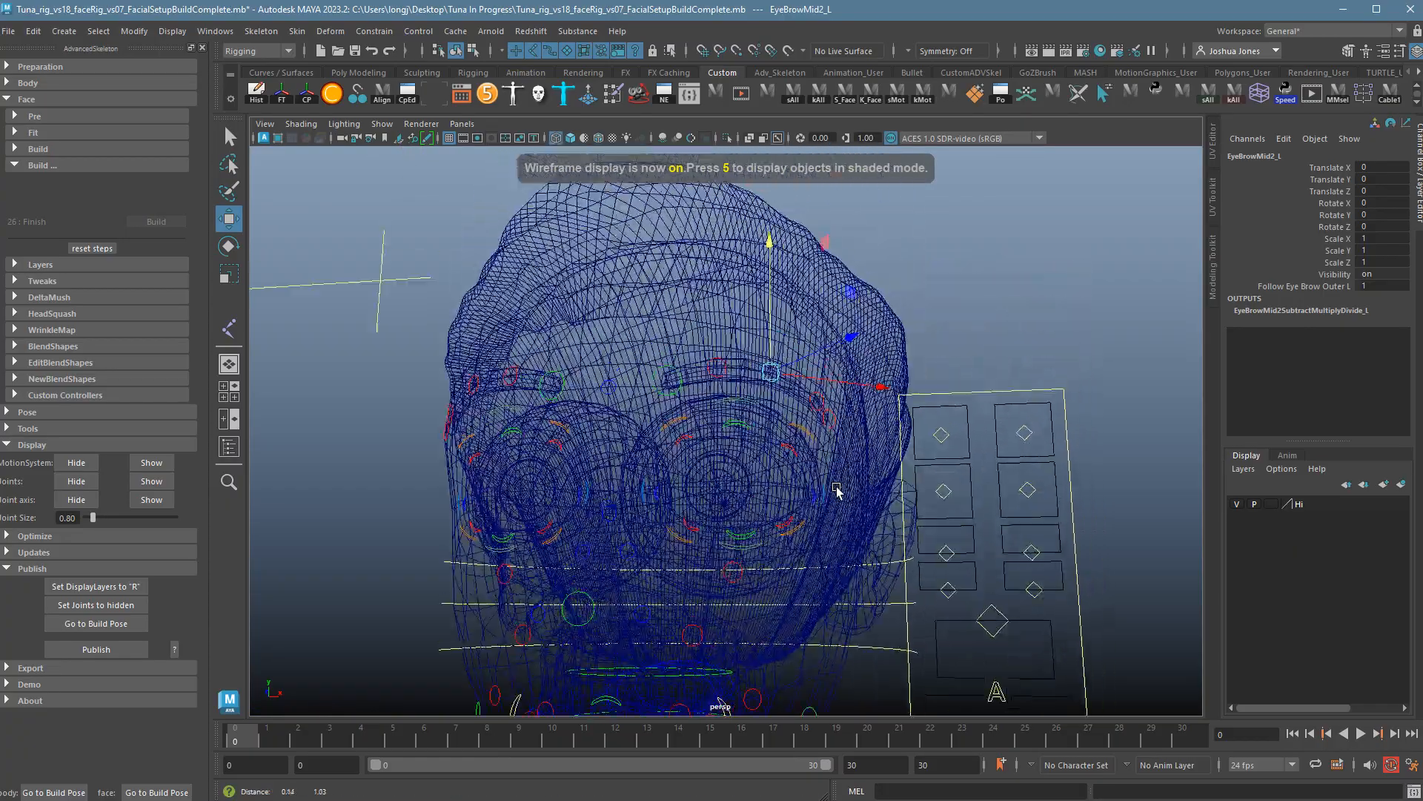
pyautogui.keyDown('alt'); pyautogui.moveTo(839, 492); pyautogui.dragTo(1179, 545, button='right'); pyautogui.keyUp('alt')
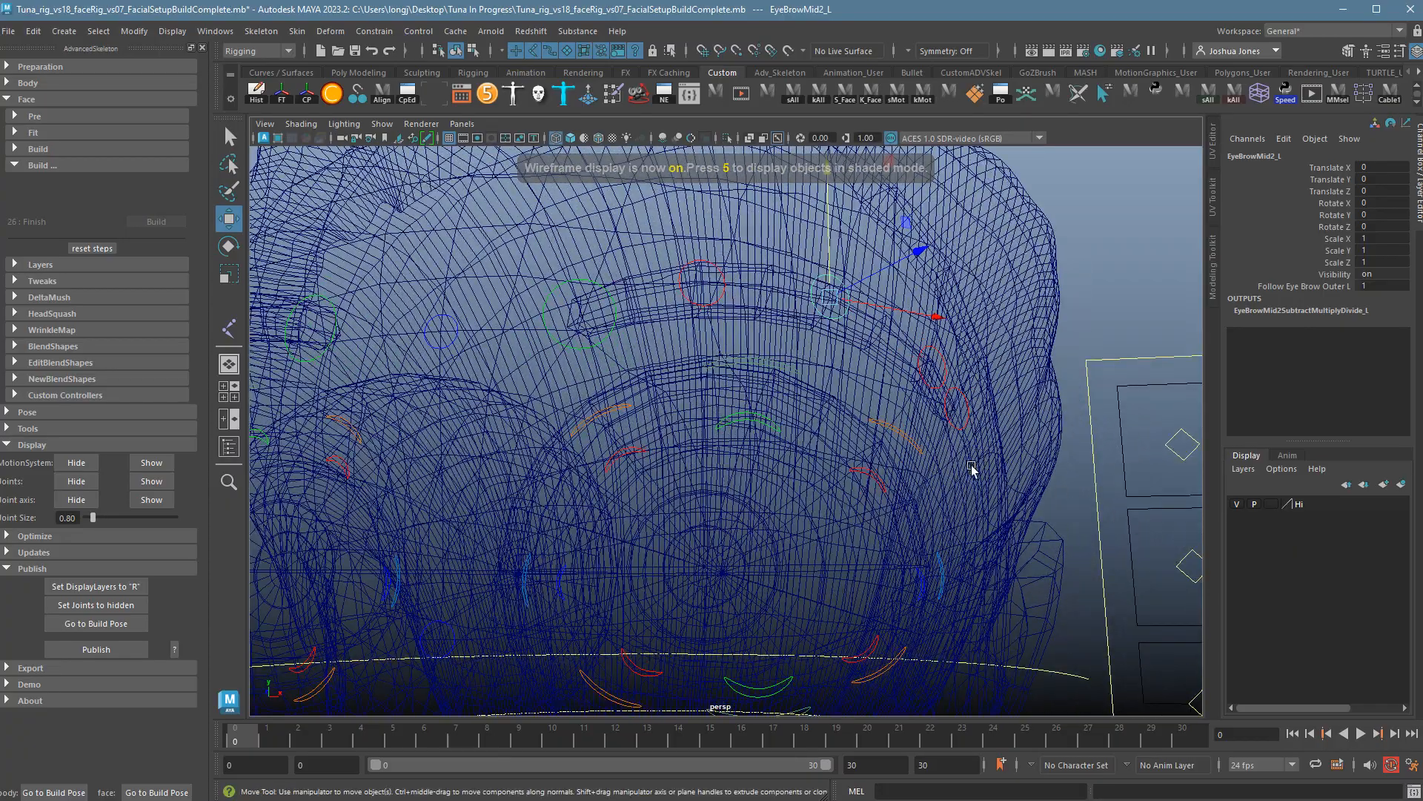
pyautogui.press('5')
pyautogui.keyDown('alt'); pyautogui.moveTo(803, 332); pyautogui.dragTo(787, 353, button='middle'); pyautogui.keyUp('alt')
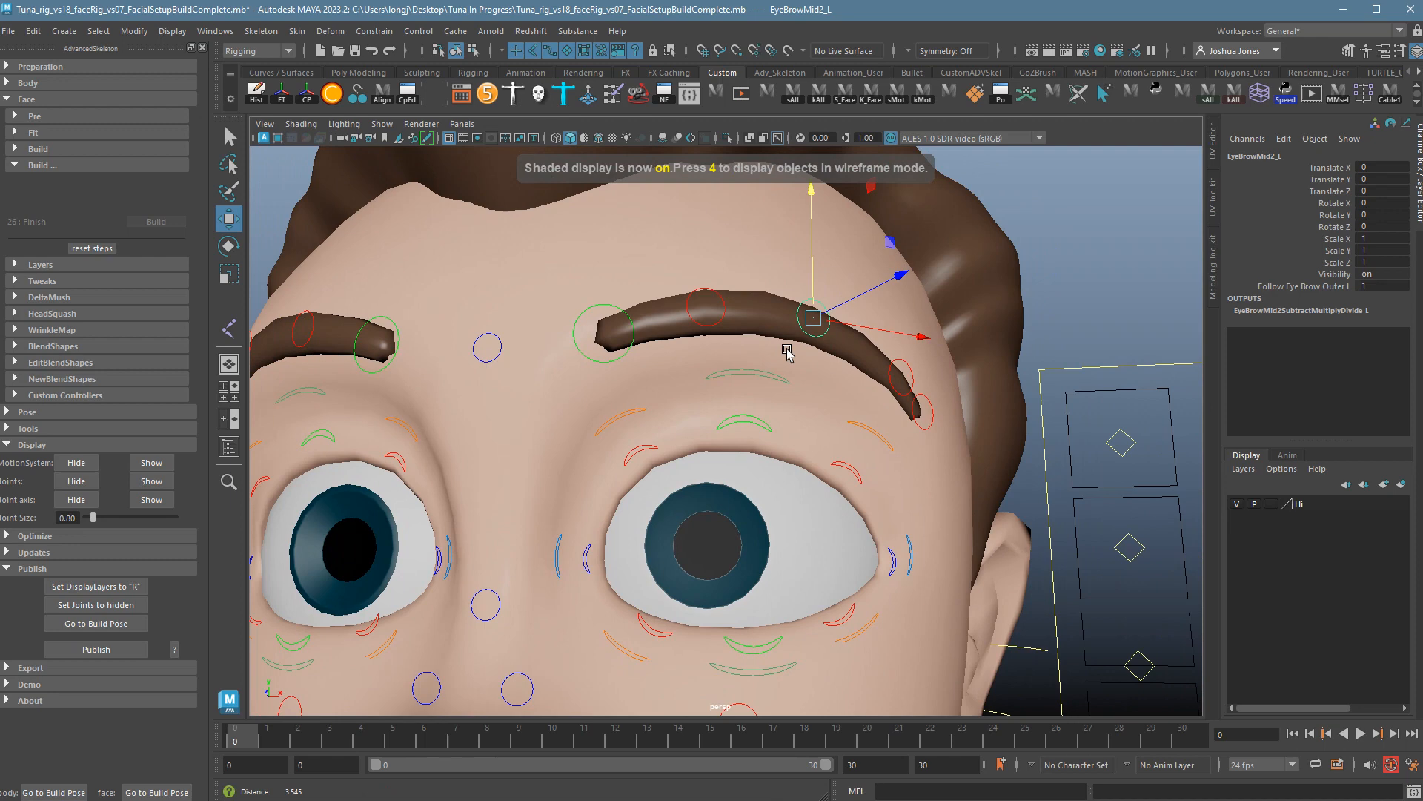
pyautogui.keyDown('alt'); pyautogui.moveTo(787, 353); pyautogui.dragTo(764, 348, button='right'); pyautogui.keyUp('alt')
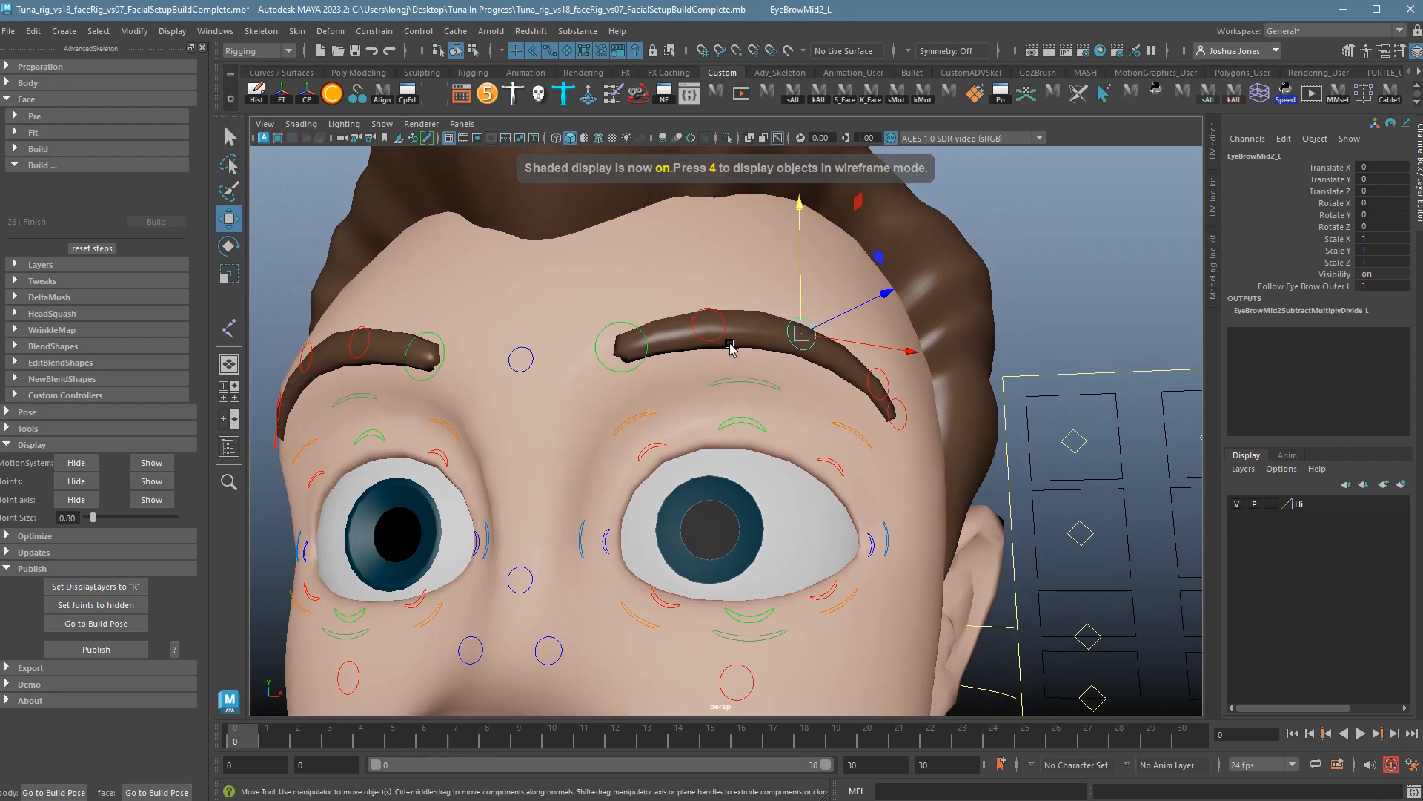
pyautogui.click(723, 326)
pyautogui.moveTo(719, 296); pyautogui.dragTo(727, 248)
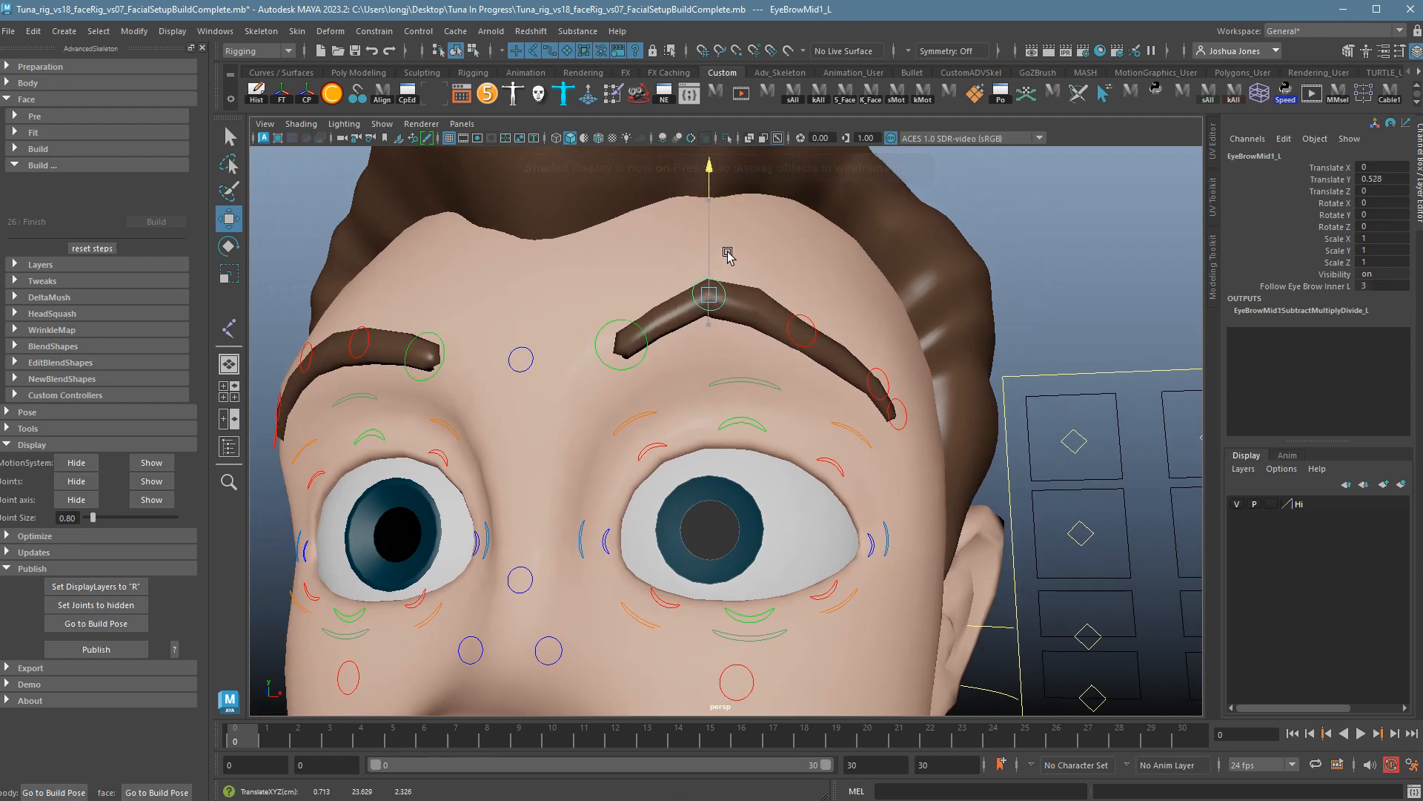
pyautogui.hotkey('ctrl', 'z')
pyautogui.click(532, 367)
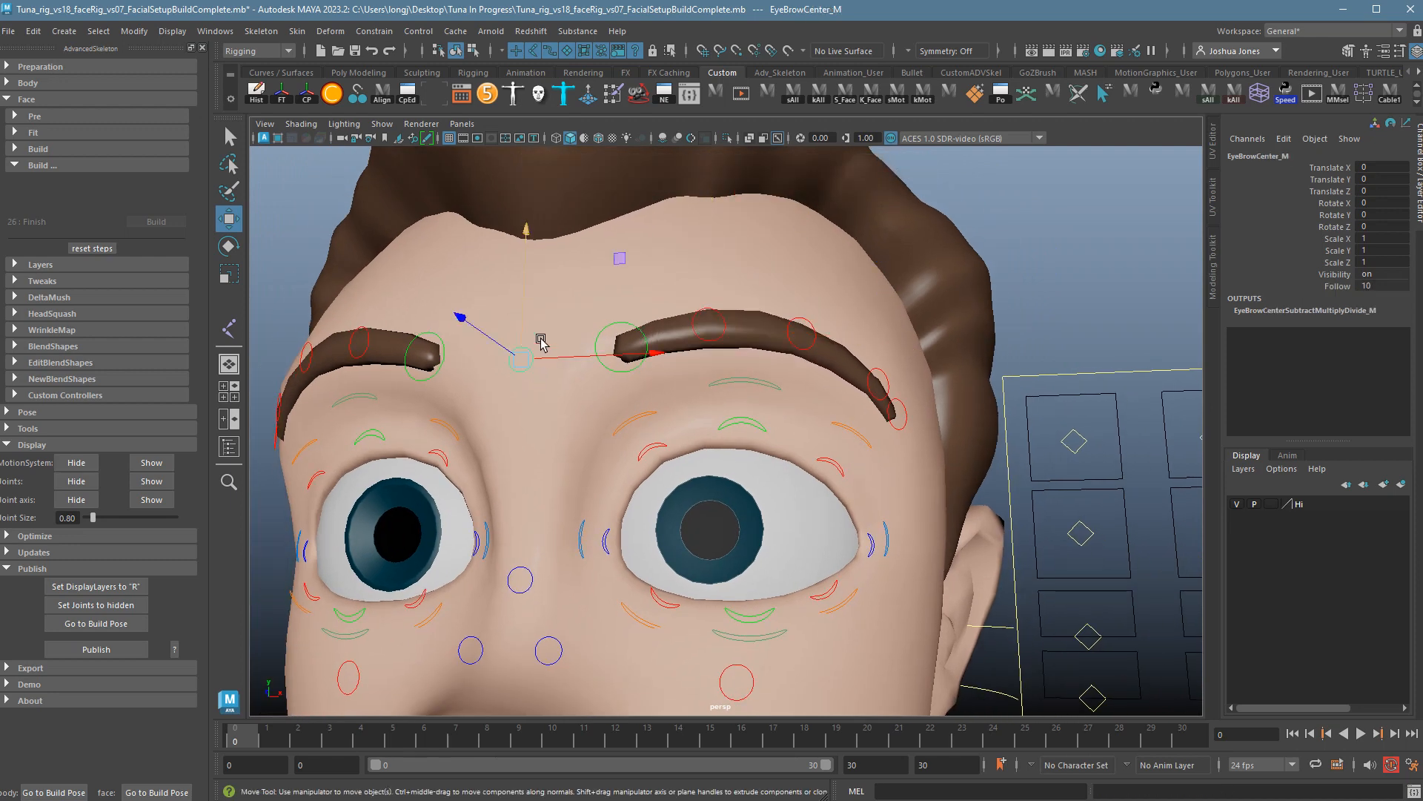
pyautogui.moveTo(527, 340); pyautogui.dragTo(537, 374)
pyautogui.hotkey('ctrl', 'z')
pyautogui.hotkey('ctrl', 'z')
pyautogui.keyDown('alt'); pyautogui.moveTo(866, 489); pyautogui.dragTo(623, 461, button='right'); pyautogui.keyUp('alt')
pyautogui.keyDown('alt'); pyautogui.moveTo(622, 460); pyautogui.dragTo(699, 512); pyautogui.keyUp('alt')
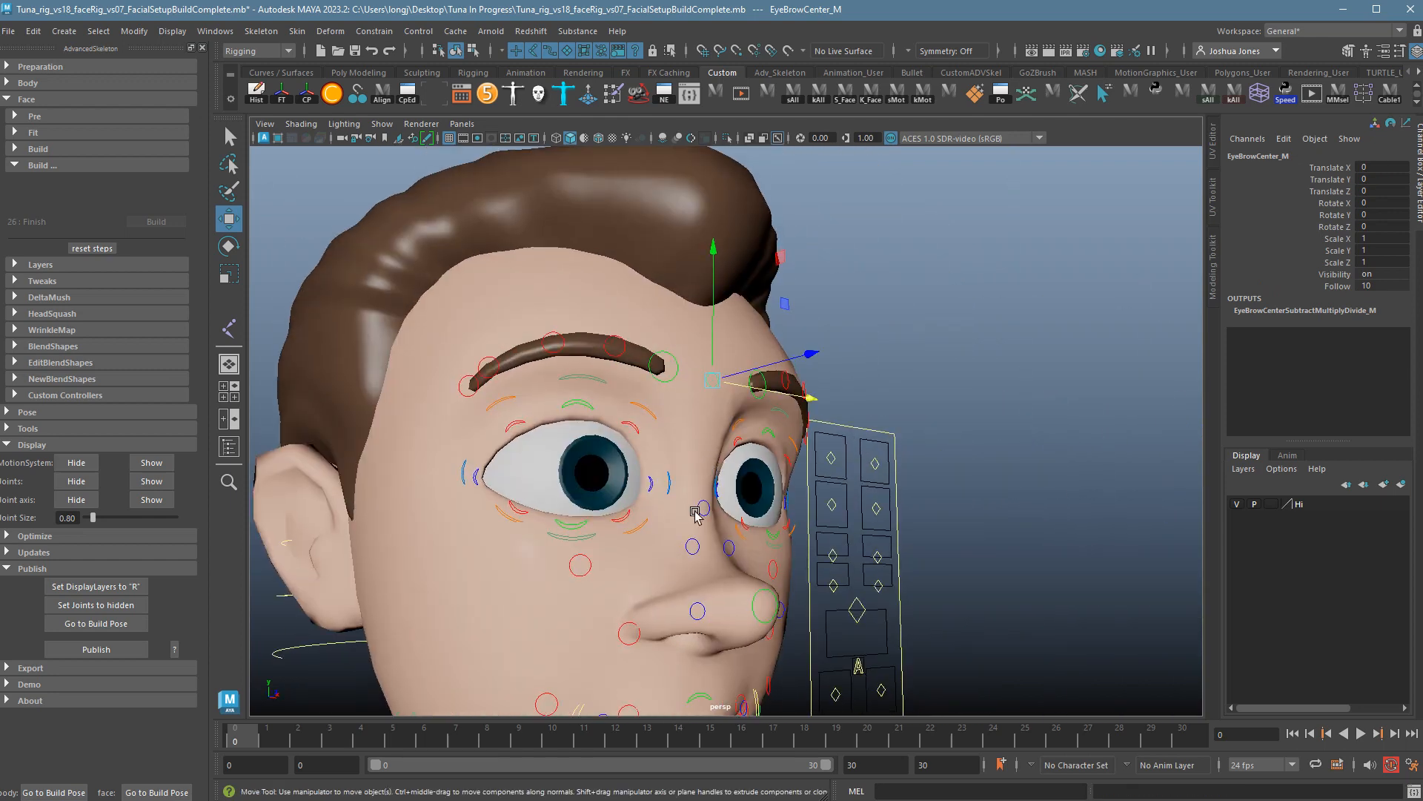
pyautogui.keyDown('alt'); pyautogui.moveTo(699, 512); pyautogui.dragTo(670, 455, button='right'); pyautogui.keyUp('alt')
pyautogui.keyDown('alt'); pyautogui.moveTo(670, 455); pyautogui.dragTo(656, 478); pyautogui.keyUp('alt')
pyautogui.click(632, 475)
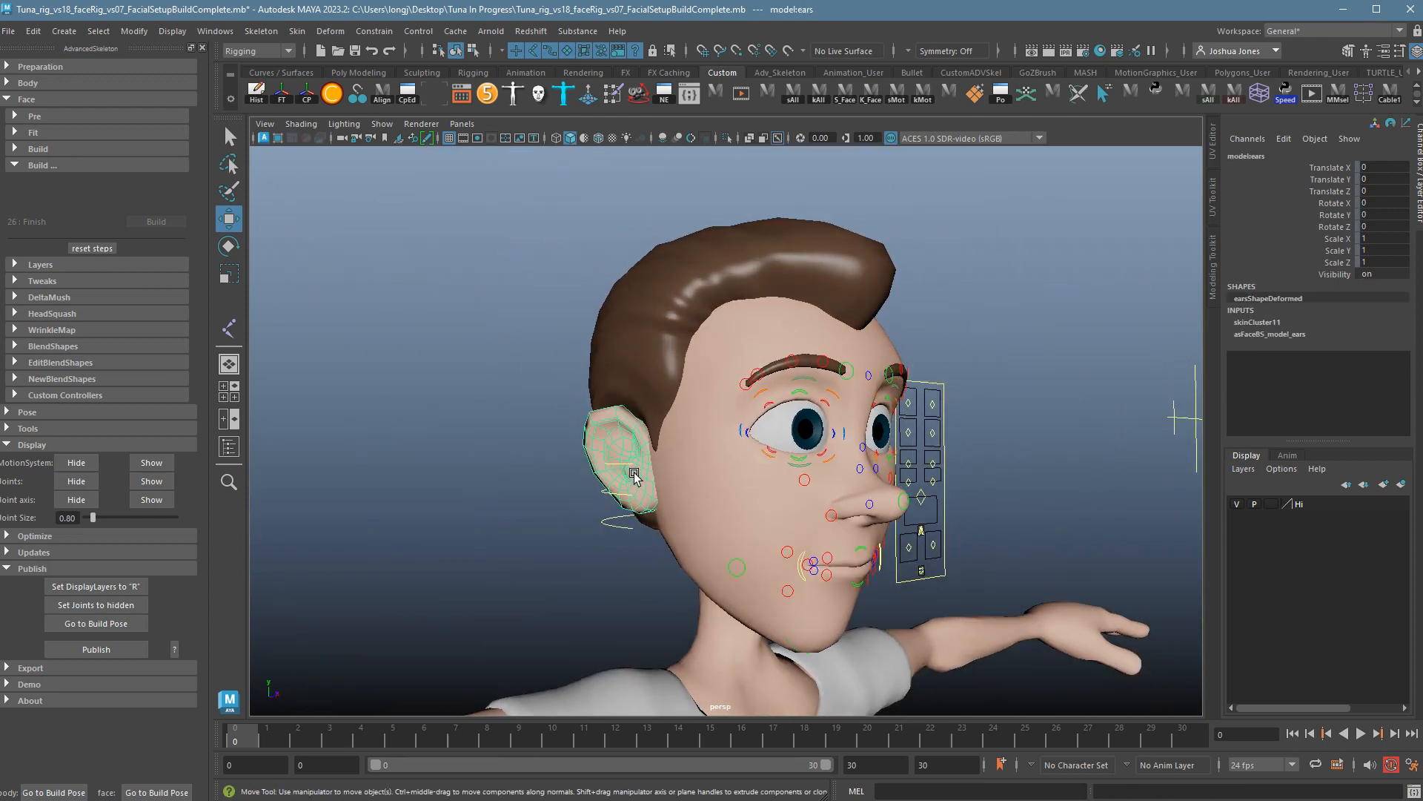
# Set the Hi layer to reference (R) and test-rotate upperFace_M, undoing it.
pyautogui.press('e')
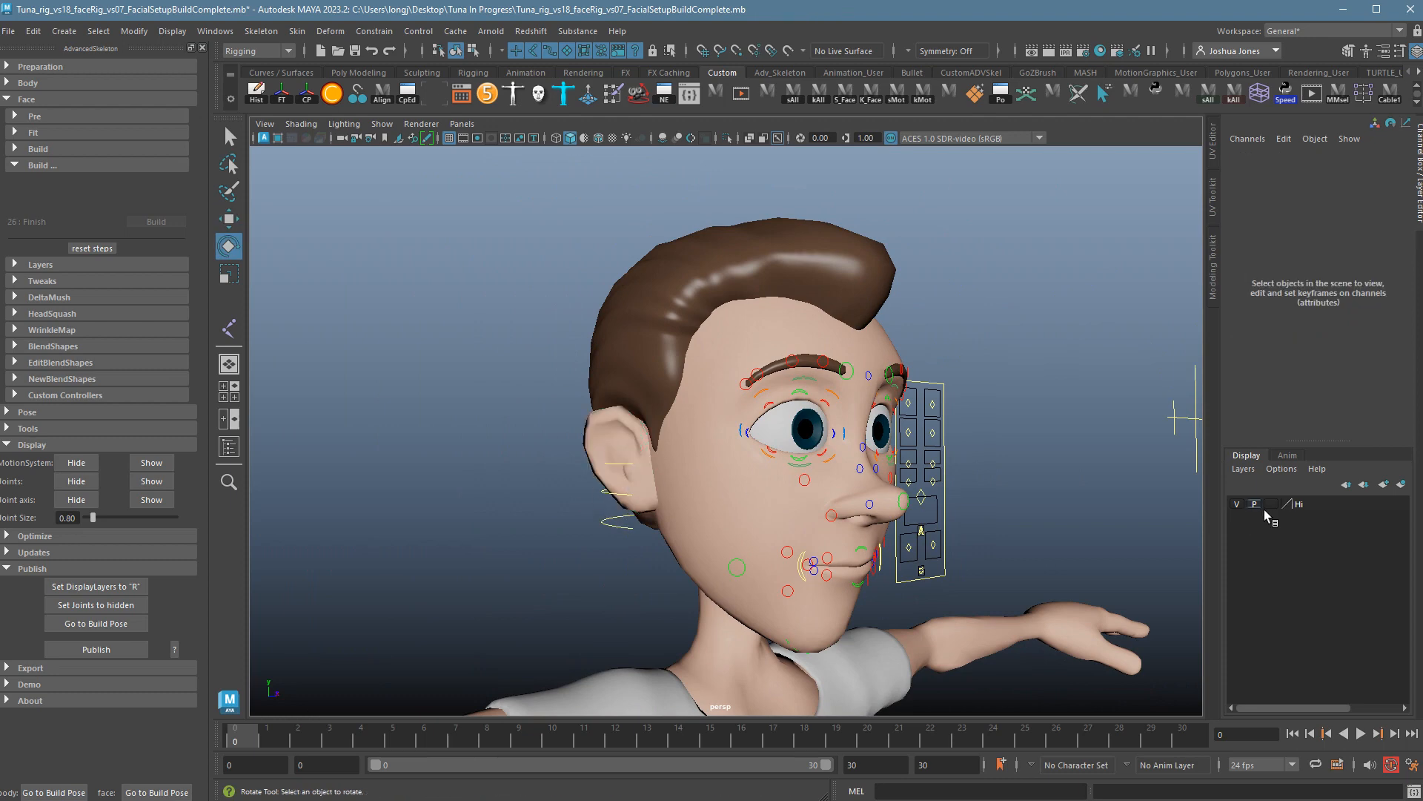
pyautogui.click(1273, 507)
pyautogui.click(1273, 507)
pyautogui.moveTo(610, 486)
pyautogui.keyDown('alt'); pyautogui.mouseDown()
pyautogui.moveTo(712, 483)
pyautogui.moveTo(862, 518)
pyautogui.moveTo(862, 495)
pyautogui.moveTo(844, 571)
pyautogui.mouseUp(); pyautogui.keyUp('alt')
pyautogui.click(642, 467)
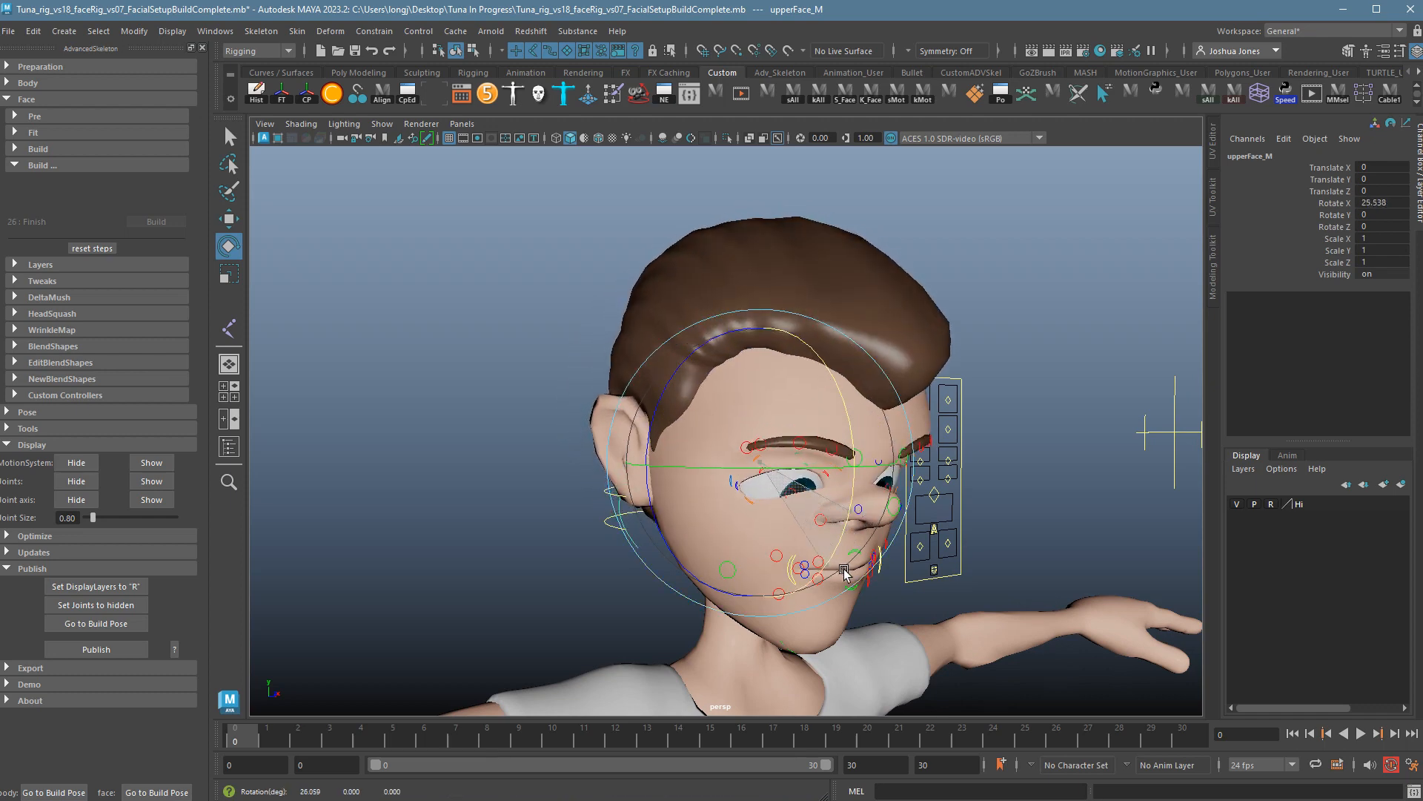
pyautogui.hotkey('ctrl', 'z')
# Rotate lowerFace_M to open the jaw partway, then undo the jaw rotation.
pyautogui.click(835, 507)
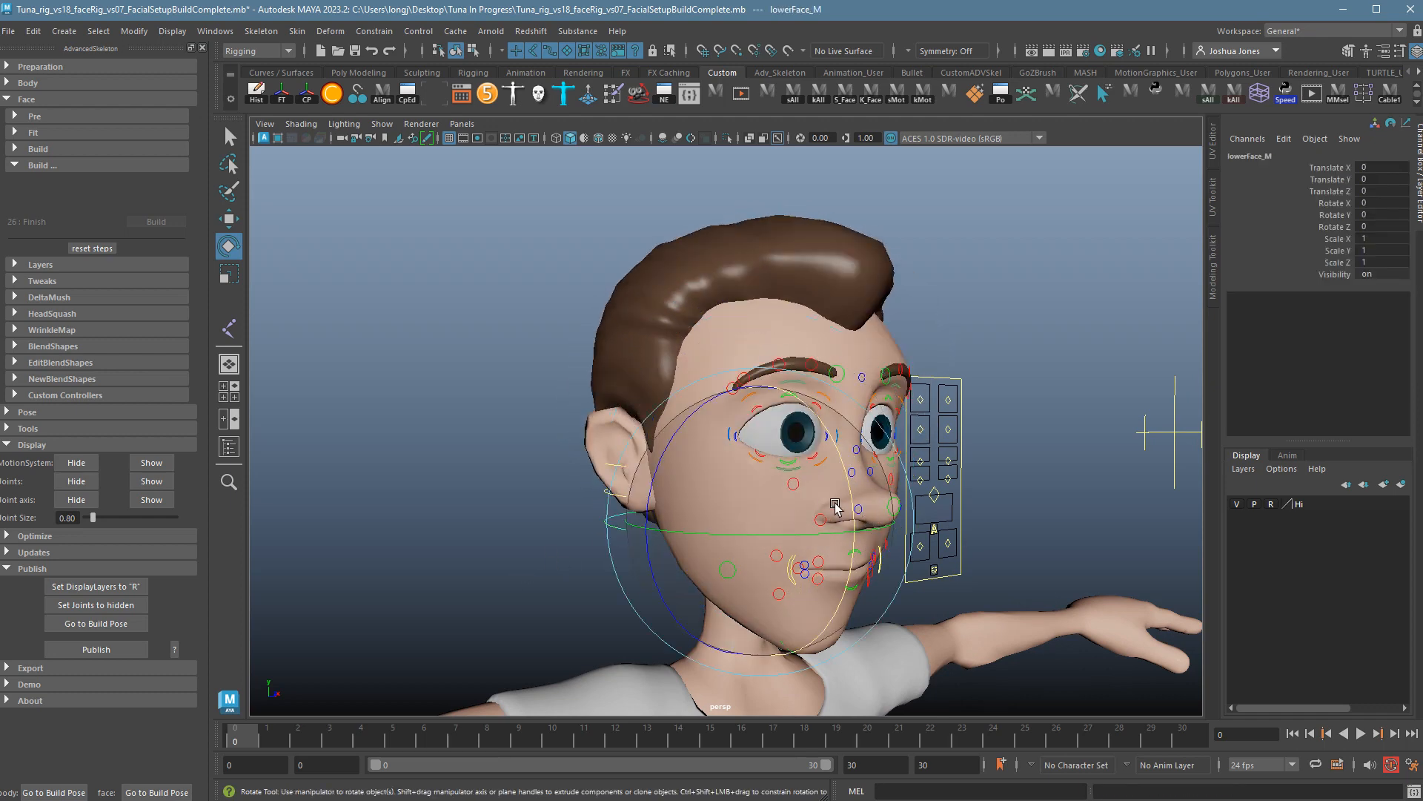
pyautogui.moveTo(836, 506); pyautogui.dragTo(824, 581)
pyautogui.keyDown('alt'); pyautogui.moveTo(825, 581); pyautogui.dragTo(747, 585, button='right'); pyautogui.keyUp('alt')
pyautogui.keyDown('alt'); pyautogui.moveTo(747, 585); pyautogui.dragTo(671, 578); pyautogui.keyUp('alt')
pyautogui.keyDown('alt'); pyautogui.moveTo(848, 598); pyautogui.dragTo(971, 595); pyautogui.keyUp('alt')
pyautogui.hotkey('ctrl', 'z')
# Push middleFace_M forward to stretch the nose and reset it, then stretch upperFace_M sideways.
pyautogui.click(550, 484)
pyautogui.keyDown('alt'); pyautogui.moveTo(549, 484); pyautogui.dragTo(659, 470); pyautogui.keyUp('alt')
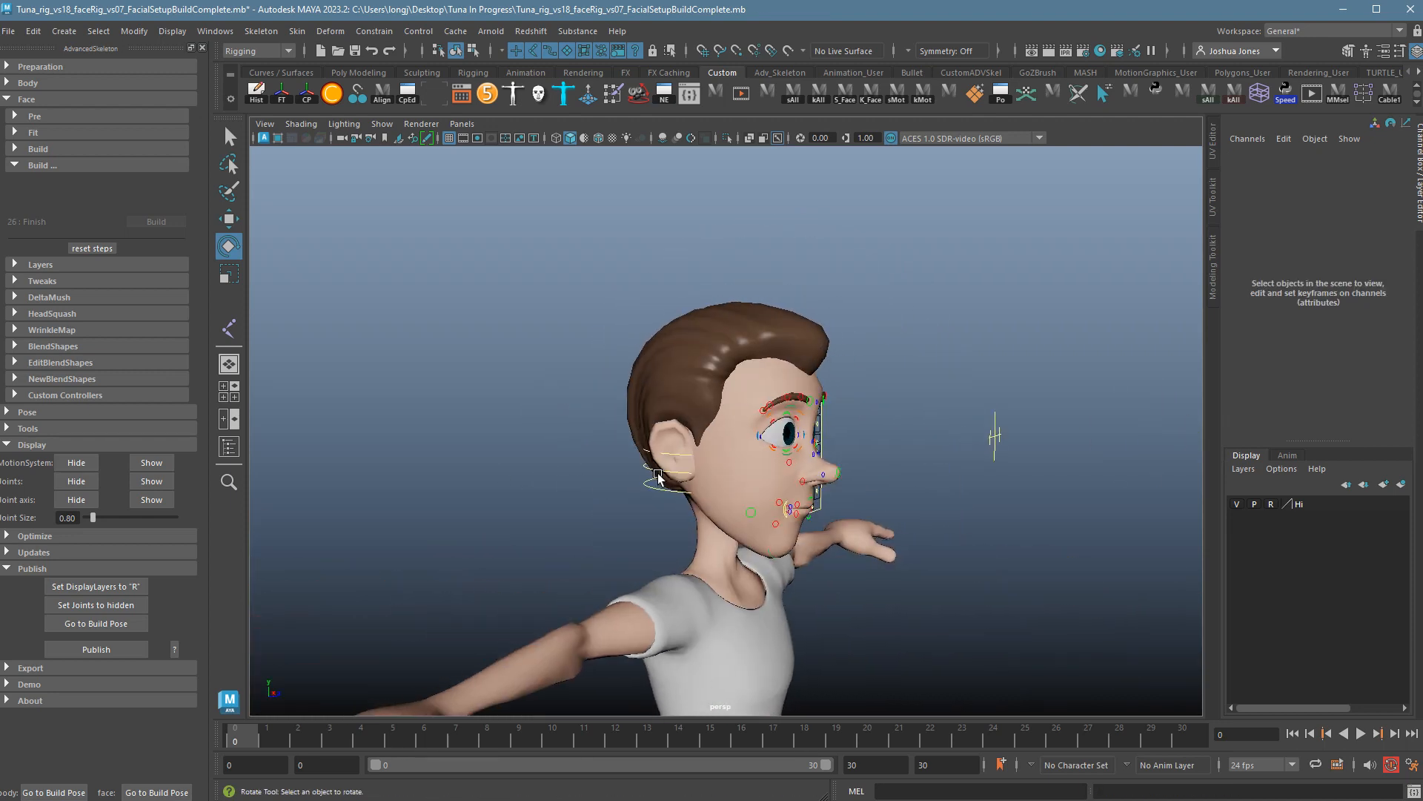
pyautogui.click(659, 478)
pyautogui.press('w')
pyautogui.moveTo(759, 474)
pyautogui.mouseDown()
pyautogui.moveTo(855, 479)
pyautogui.moveTo(591, 464)
pyautogui.moveTo(764, 478)
pyautogui.mouseUp()
pyautogui.hotkey('ctrl', 'z')
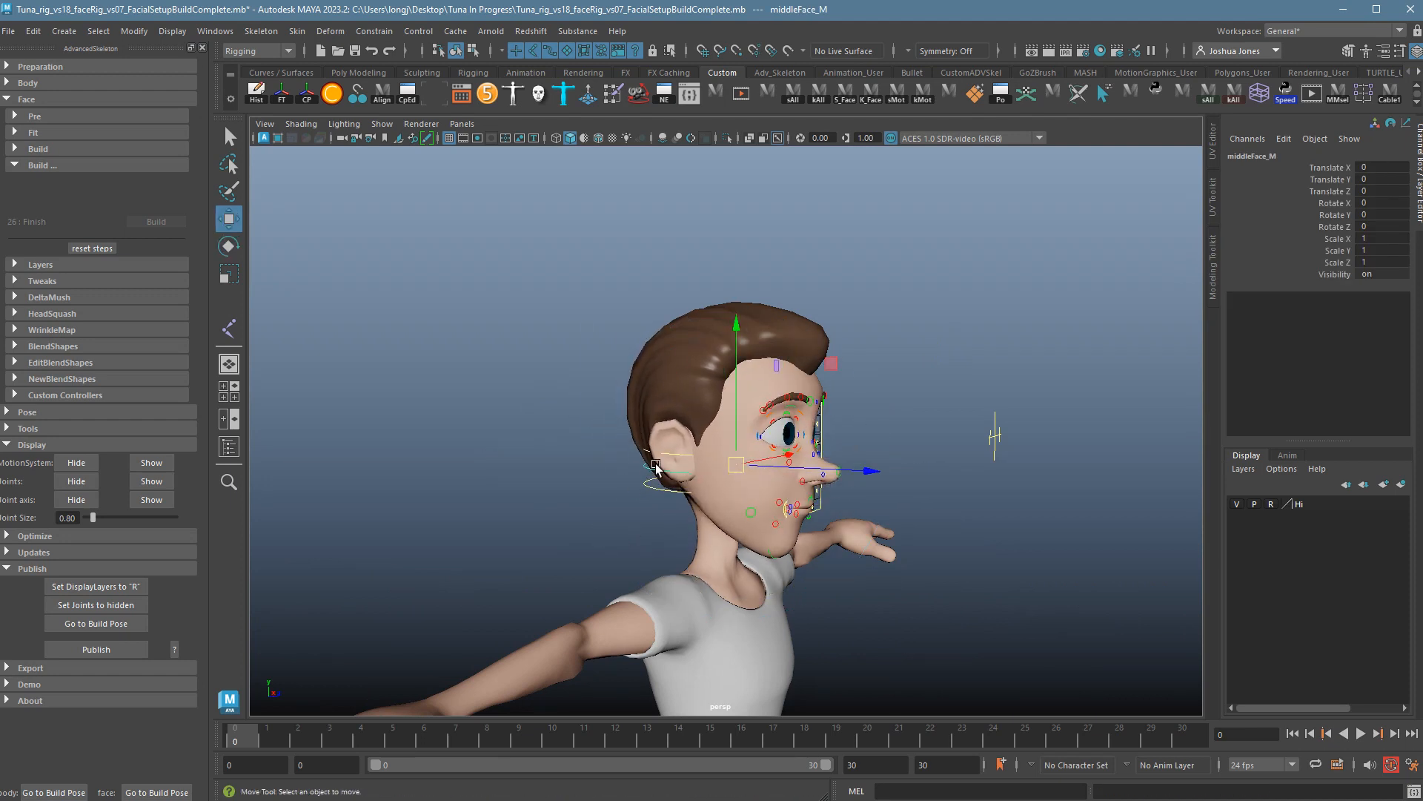
pyautogui.click(656, 465)
pyautogui.click(752, 460)
pyautogui.moveTo(761, 451); pyautogui.dragTo(682, 448)
# Undo the upper face stretch, deselect, and view the face from the front.
pyautogui.hotkey('ctrl', 'z')
pyautogui.click(523, 471)
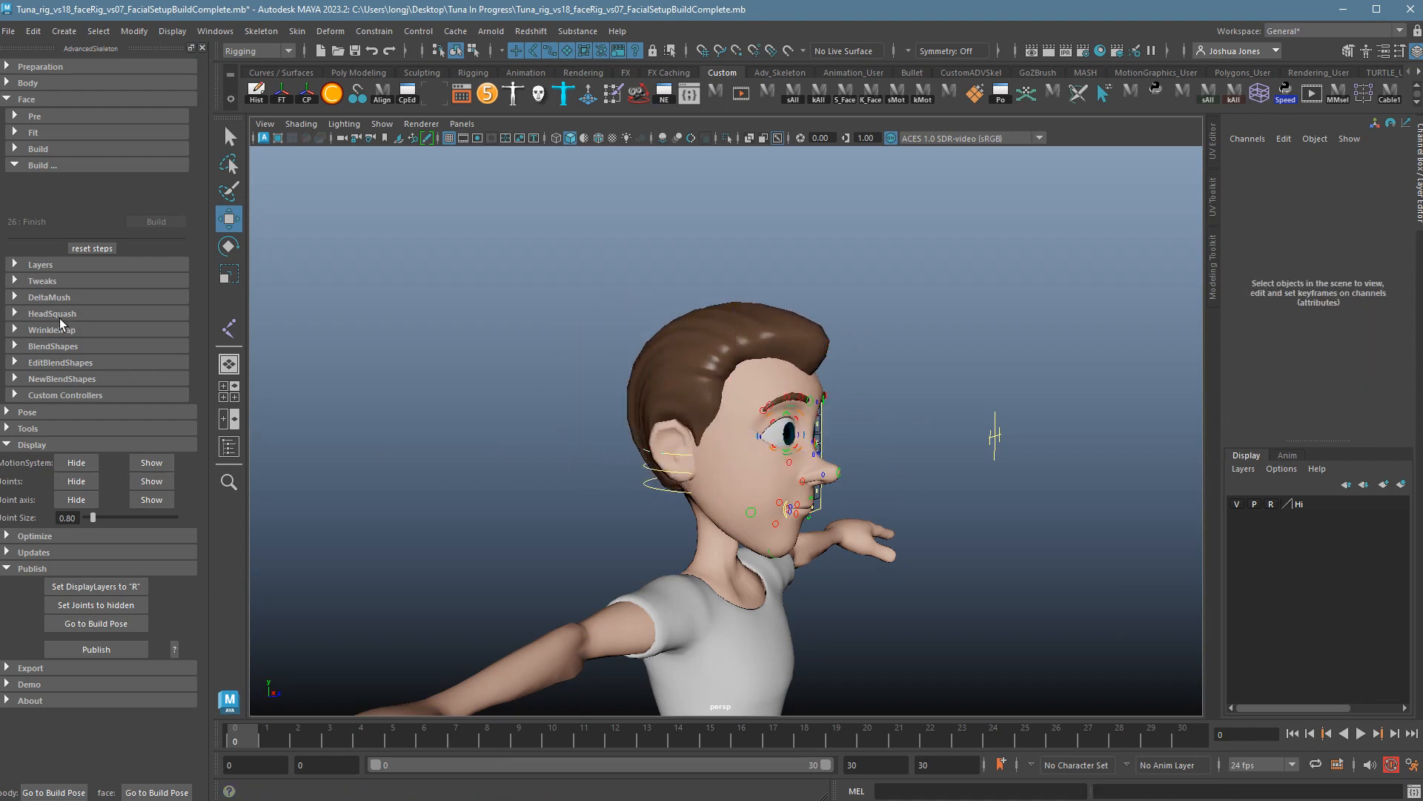
pyautogui.keyDown('alt'); pyautogui.moveTo(824, 457); pyautogui.dragTo(730, 460); pyautogui.keyUp('alt')
pyautogui.keyDown('alt'); pyautogui.moveTo(730, 460); pyautogui.dragTo(815, 476, button='right'); pyautogui.keyUp('alt')
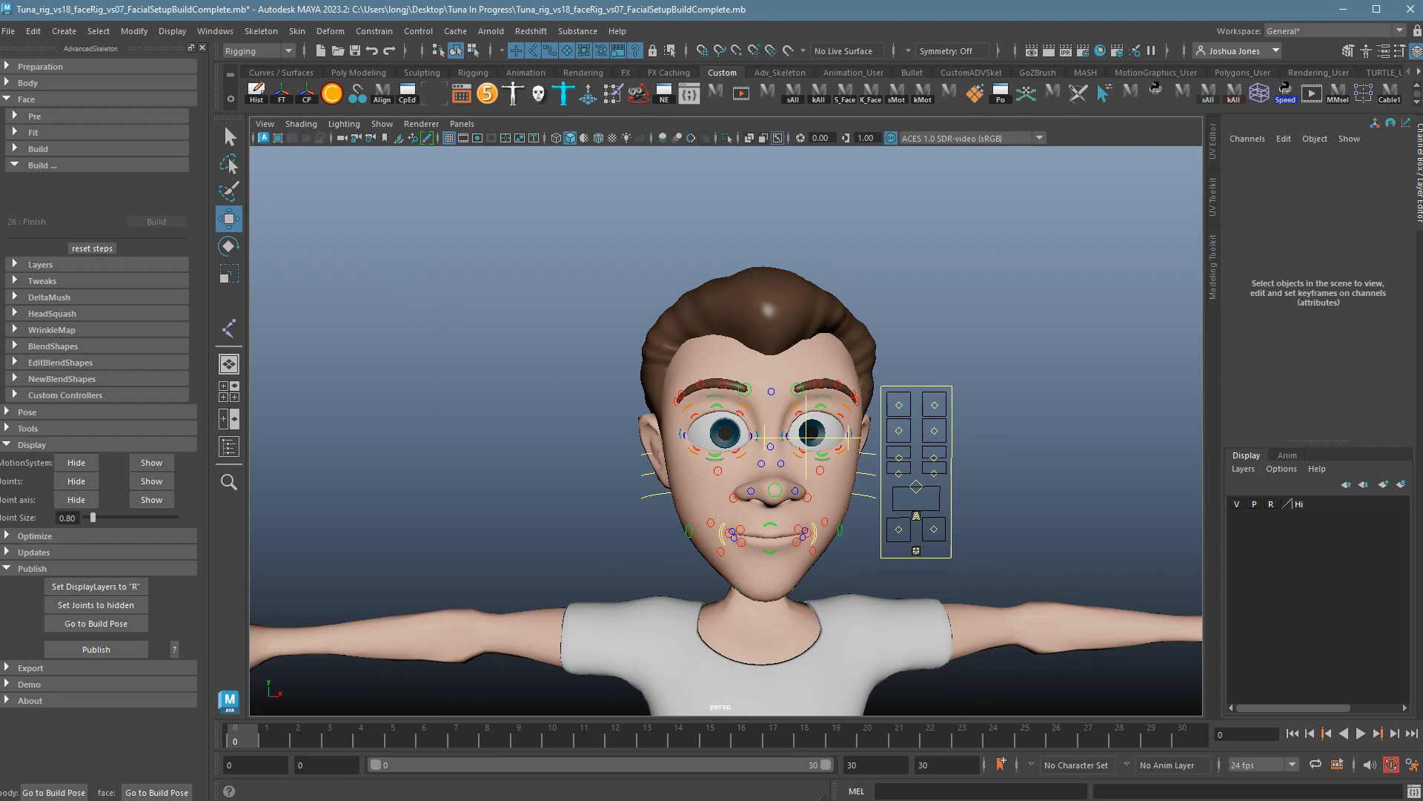
# Expand and collapse the Layers section, then expand the DeltaMush section.
pyautogui.click(24, 267)
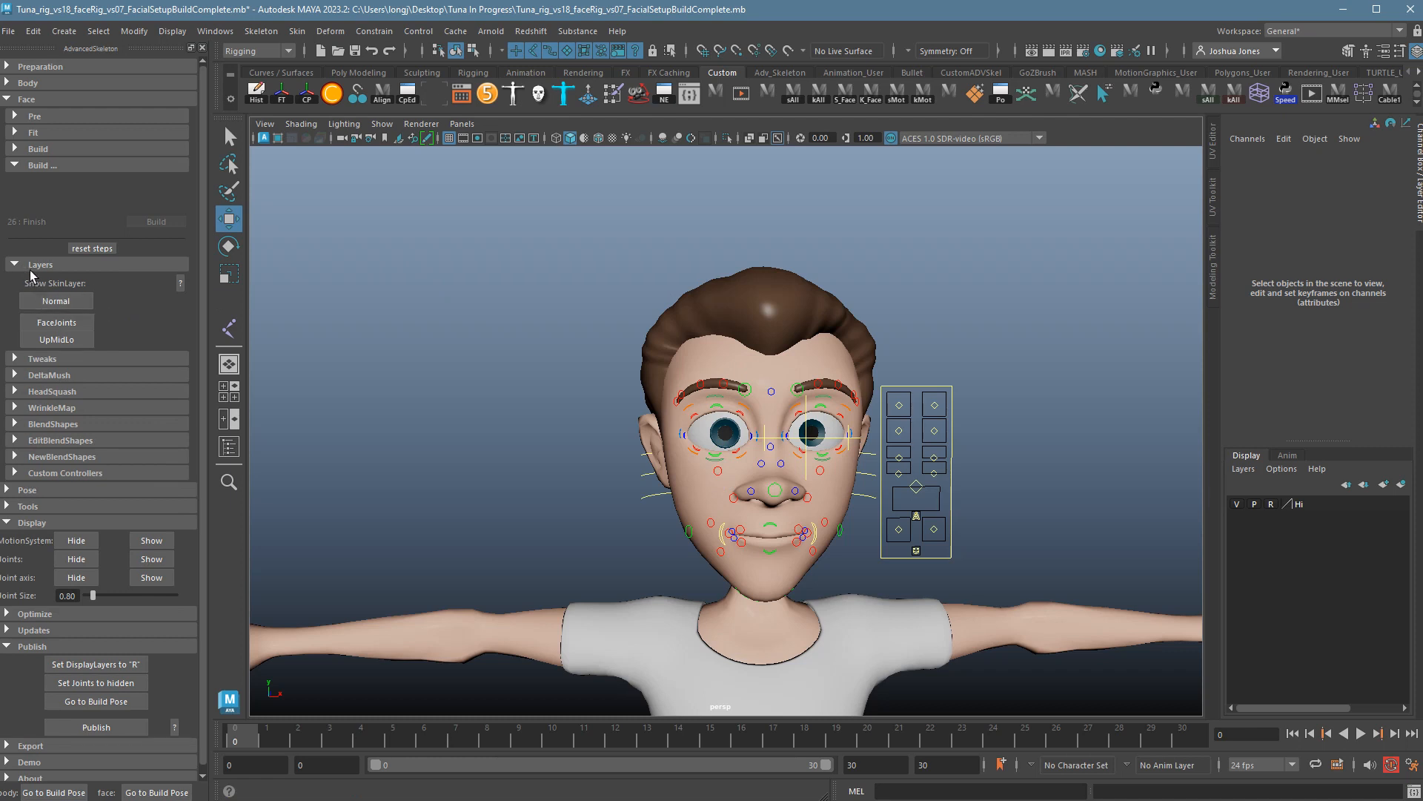
pyautogui.click(29, 266)
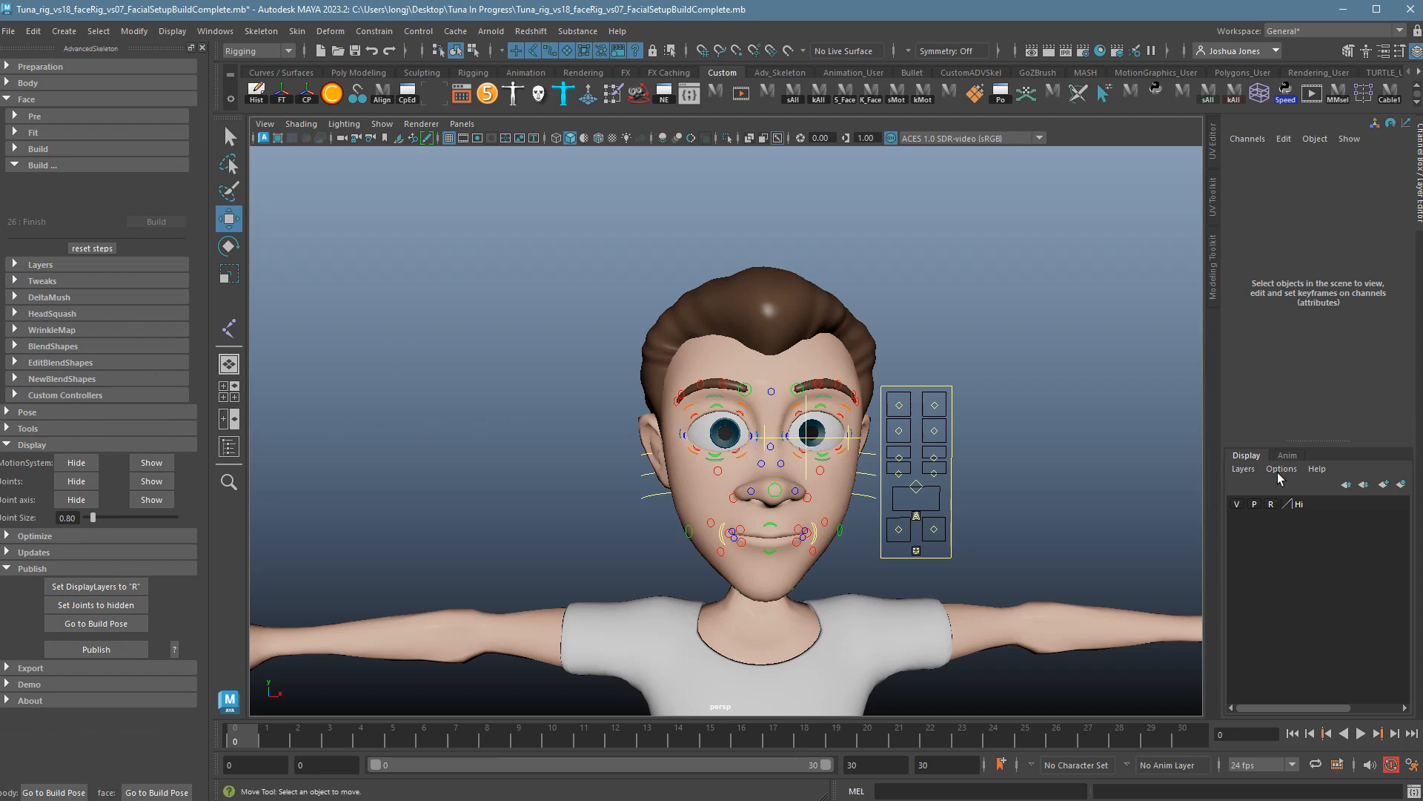
pyautogui.click(24, 302)
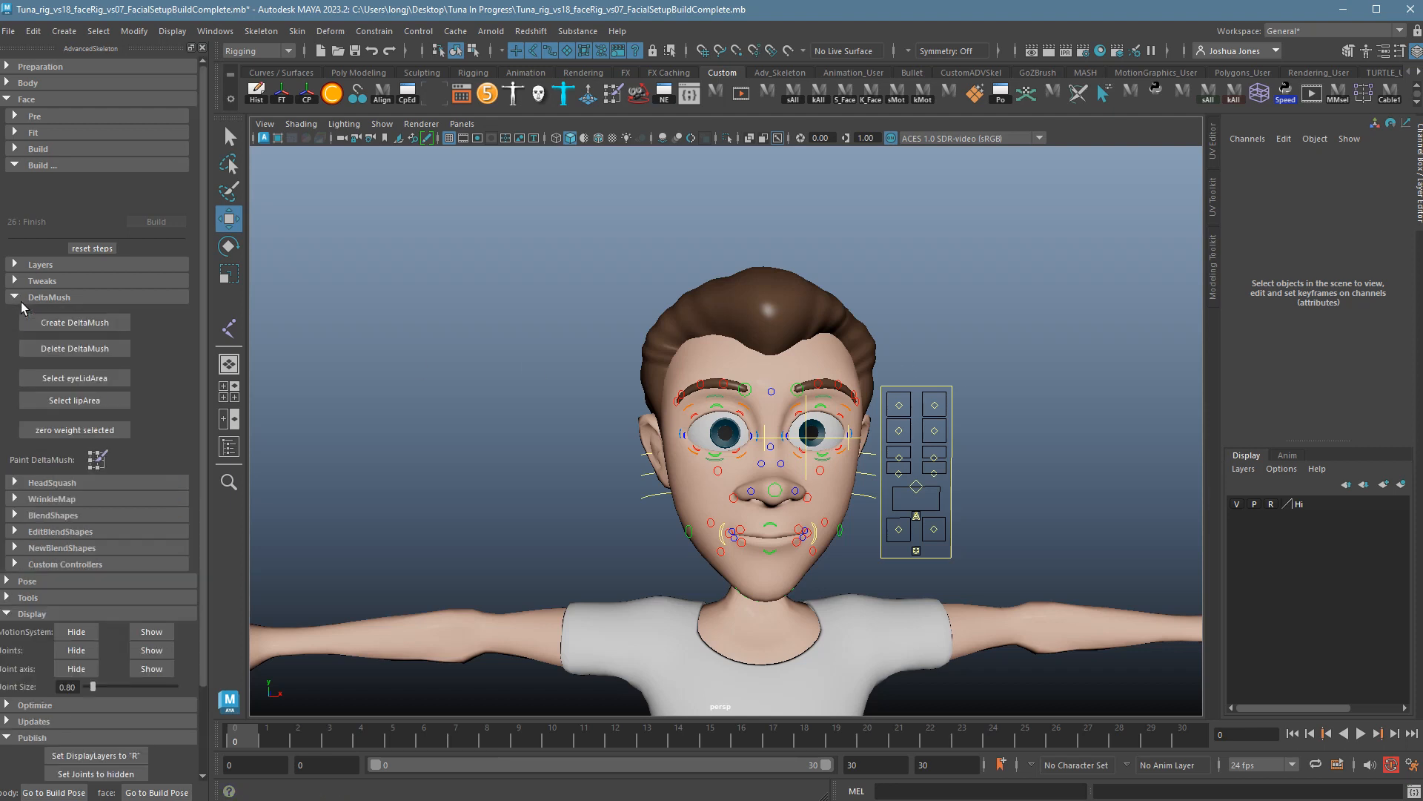
# Create the asFaceDeltaMush deformer, then test-move both eye controls and undo it.
pyautogui.click(92, 329)
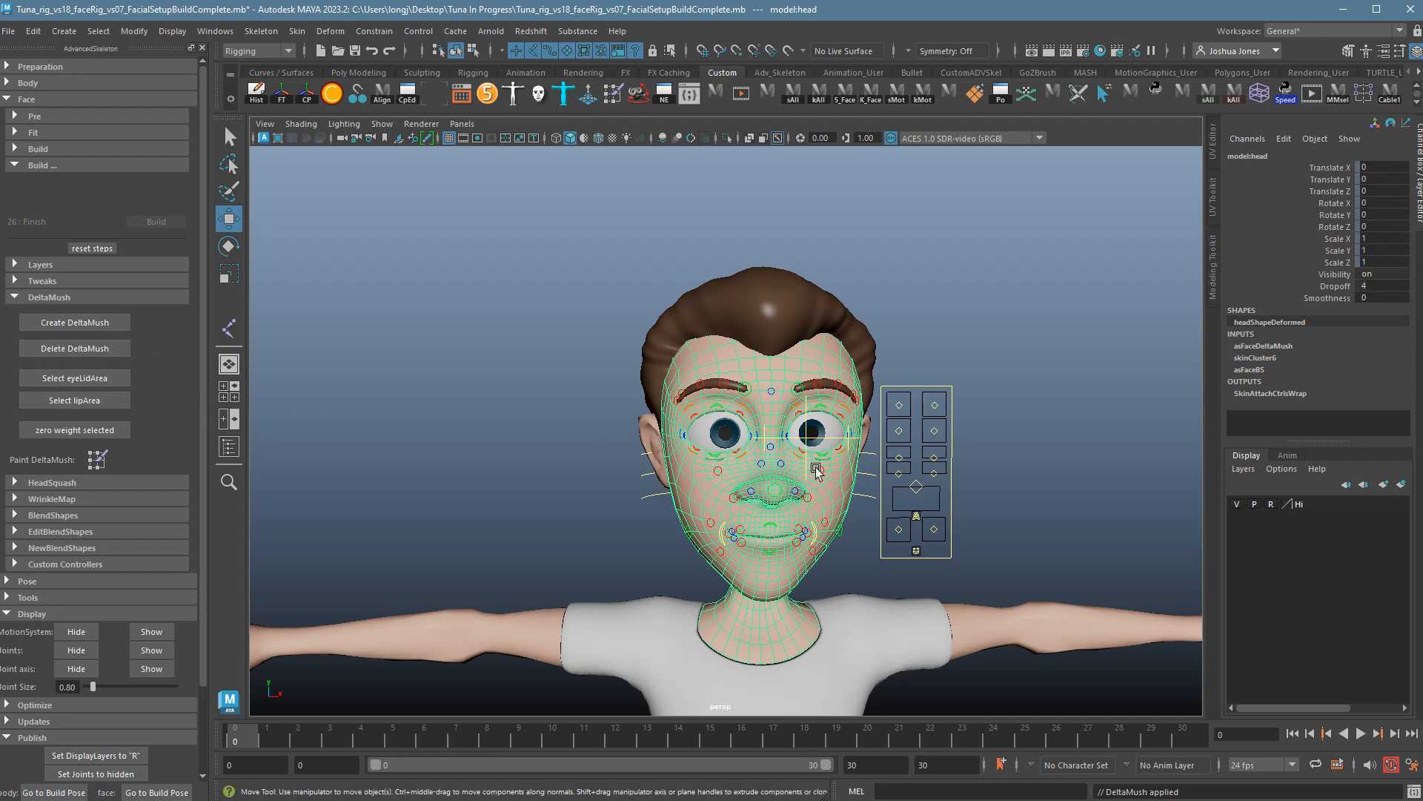
pyautogui.click(1141, 490)
pyautogui.scroll(5, 1071, 487)
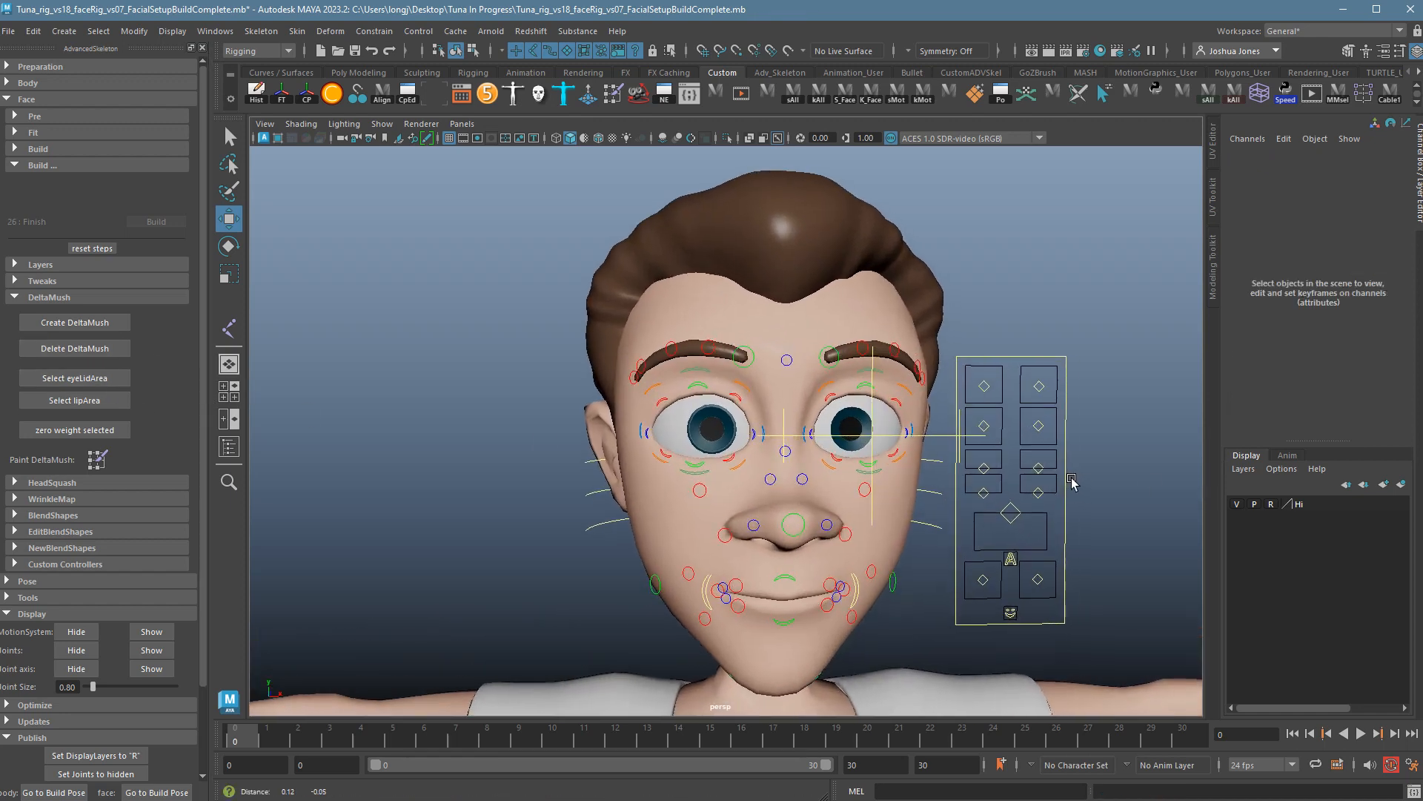
pyautogui.moveTo(1048, 432); pyautogui.dragTo(956, 435)
pyautogui.hotkey('ctrl', 'z')
pyautogui.keyDown('alt'); pyautogui.moveTo(886, 476); pyautogui.dragTo(918, 485); pyautogui.keyUp('alt')
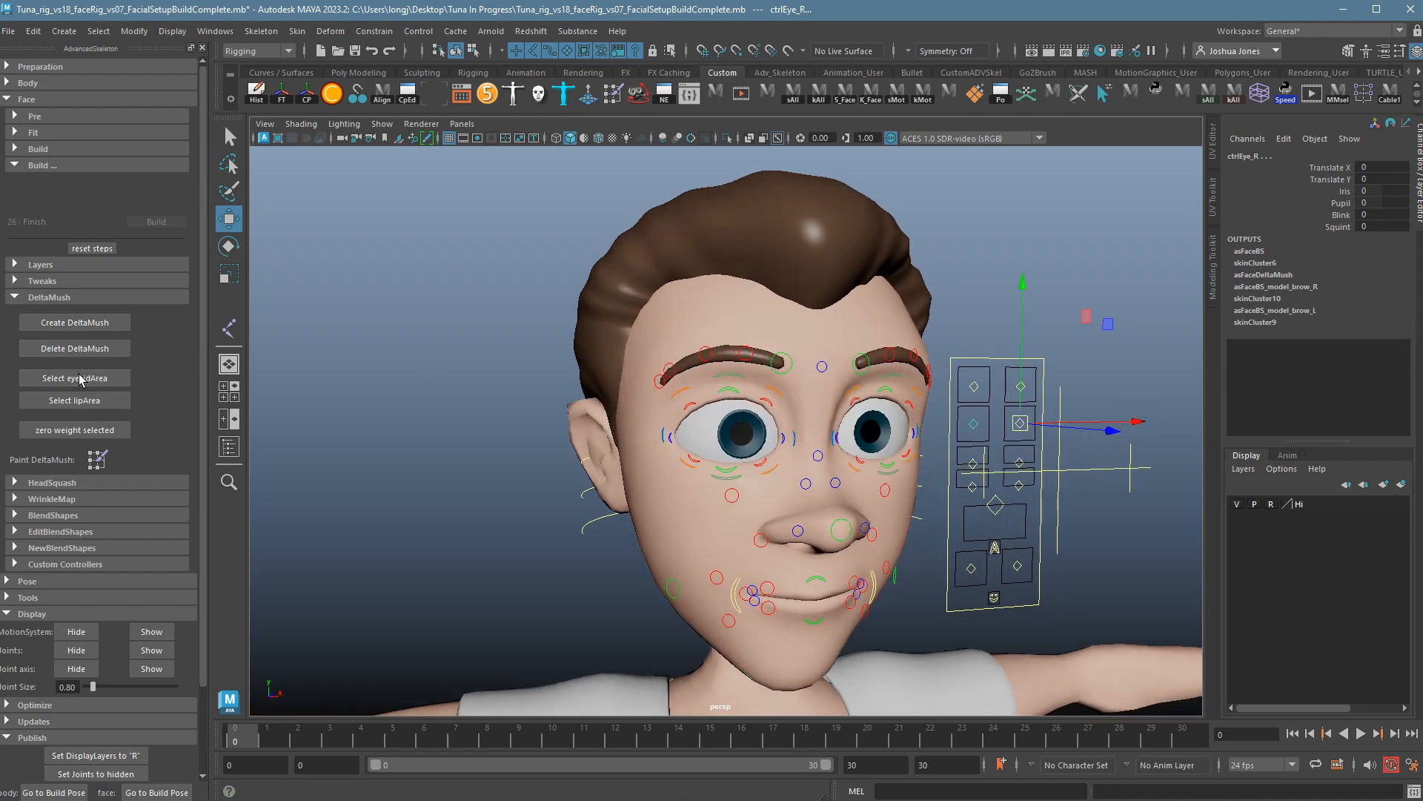
# Test a full Blink with DeltaMush and undo it, then try the eyelid and lip vertex selections.
pyautogui.click(1340, 214)
pyautogui.moveTo(931, 273); pyautogui.dragTo(997, 280, button='middle')
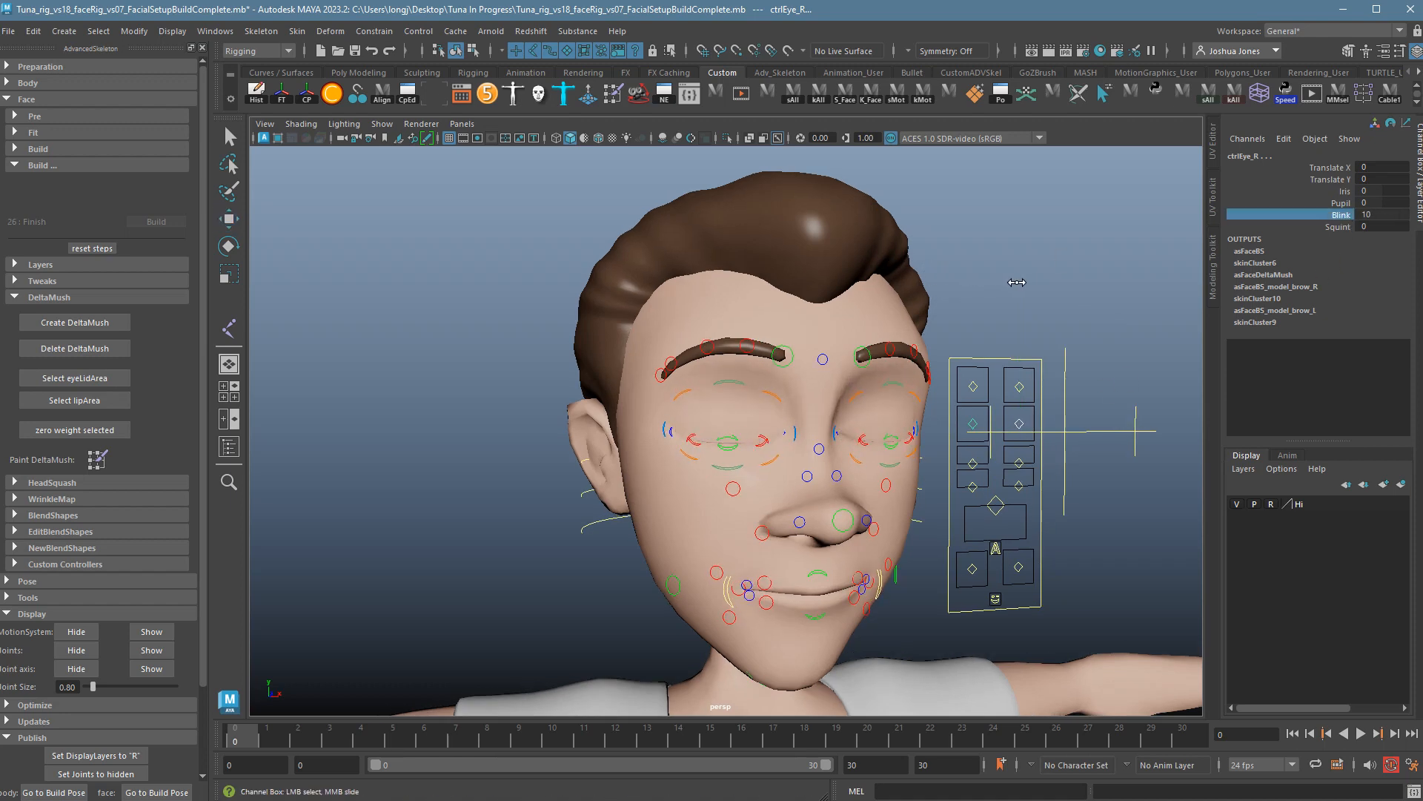
pyautogui.keyDown('alt'); pyautogui.moveTo(1016, 291); pyautogui.dragTo(983, 300); pyautogui.keyUp('alt')
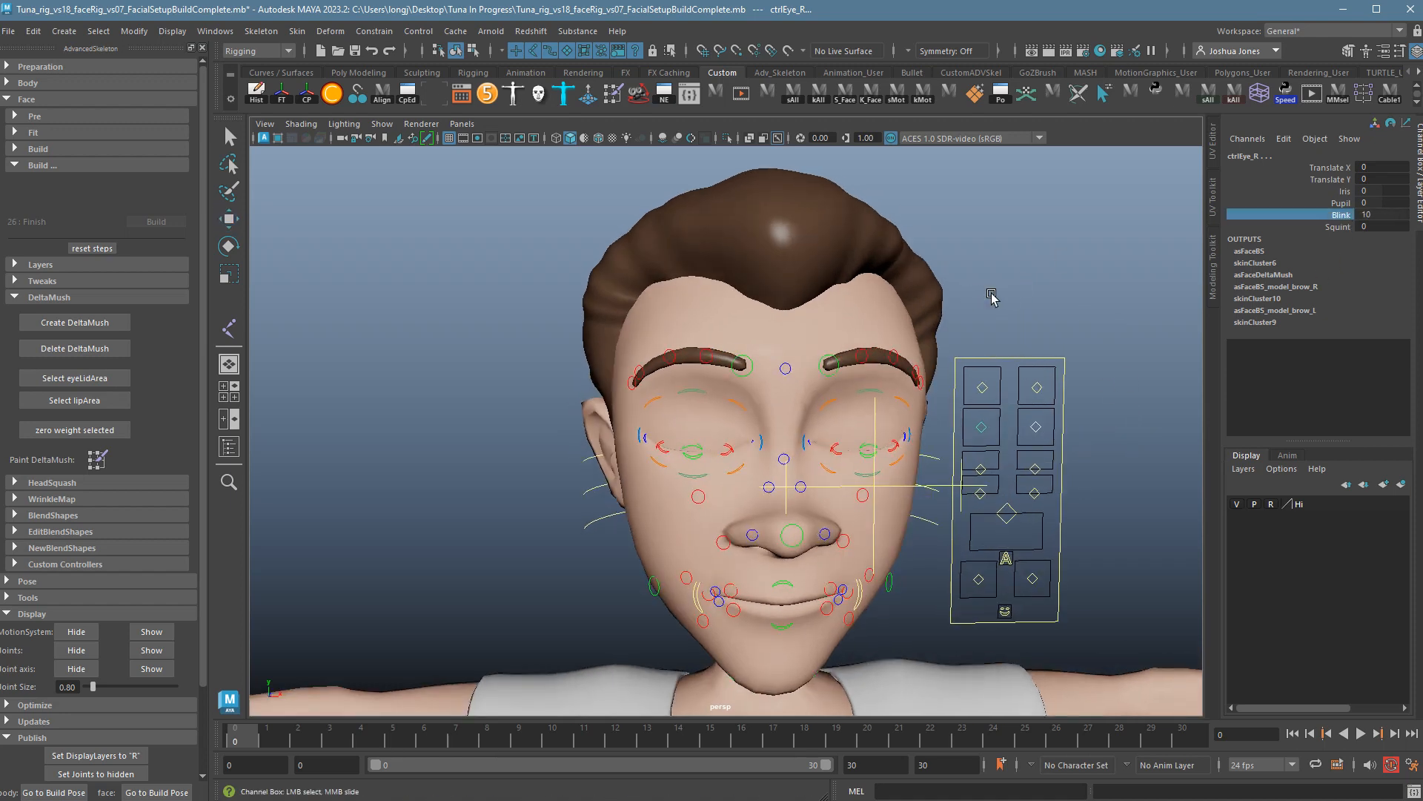
pyautogui.keyDown('alt'); pyautogui.moveTo(853, 439); pyautogui.dragTo(915, 426); pyautogui.keyUp('alt')
pyautogui.hotkey('ctrl', 'z')
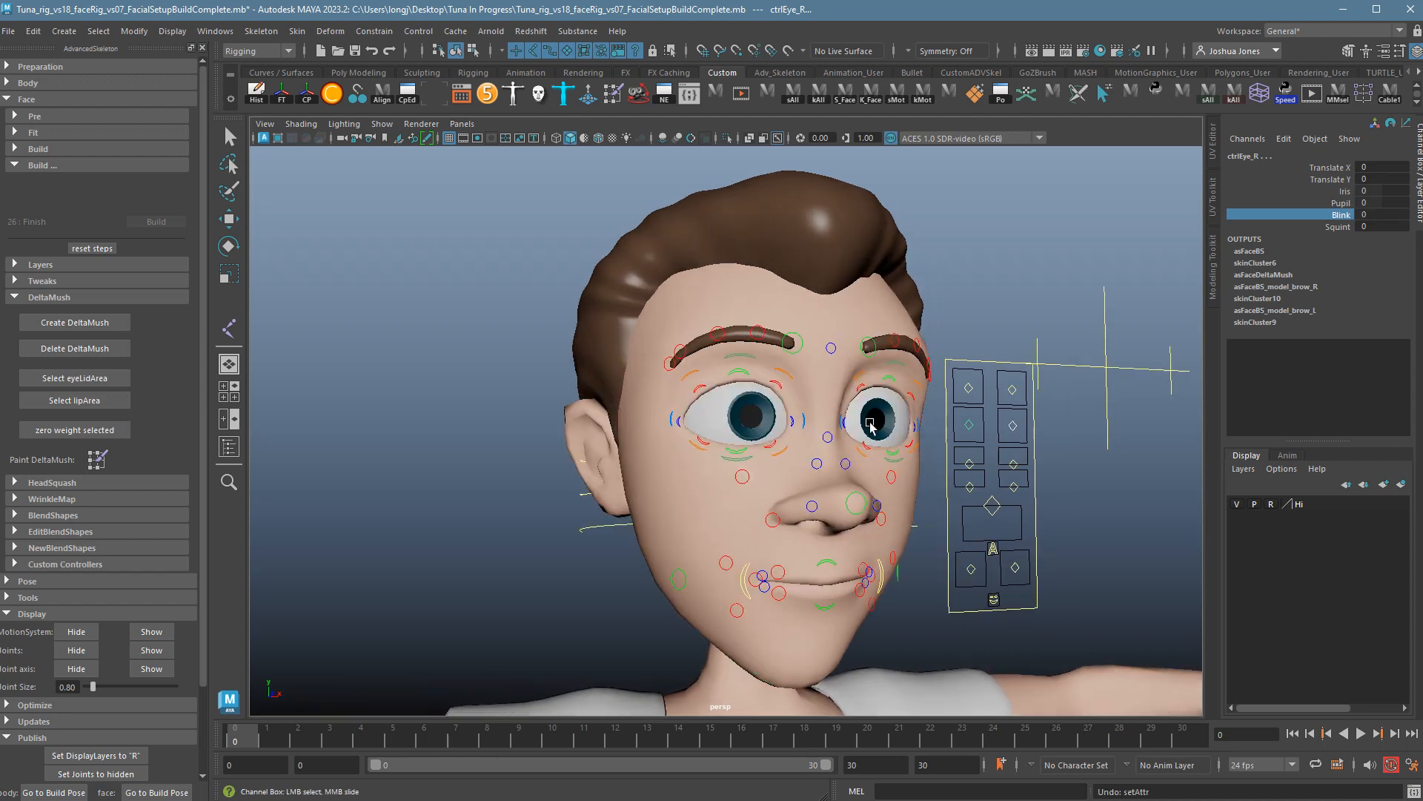
pyautogui.click(103, 378)
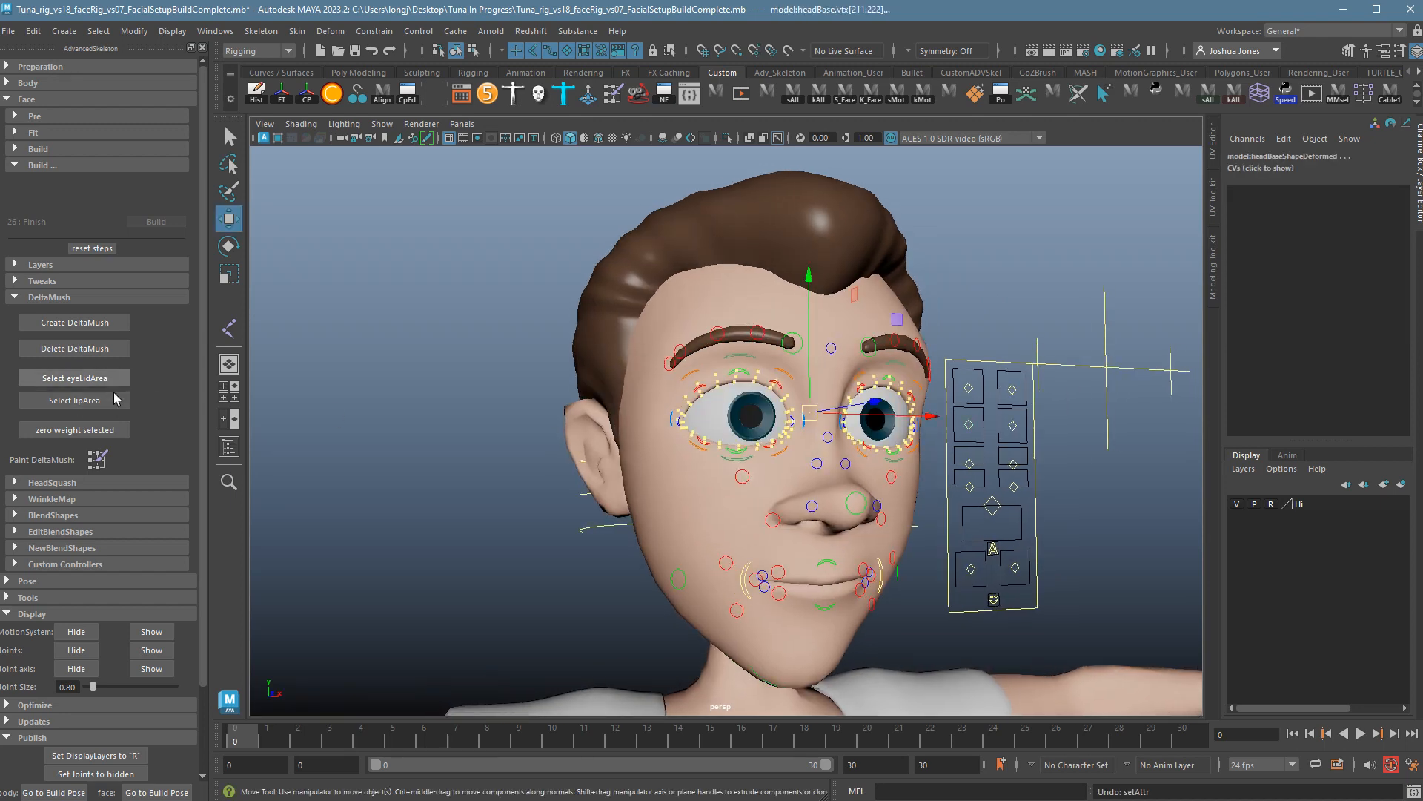
pyautogui.click(88, 401)
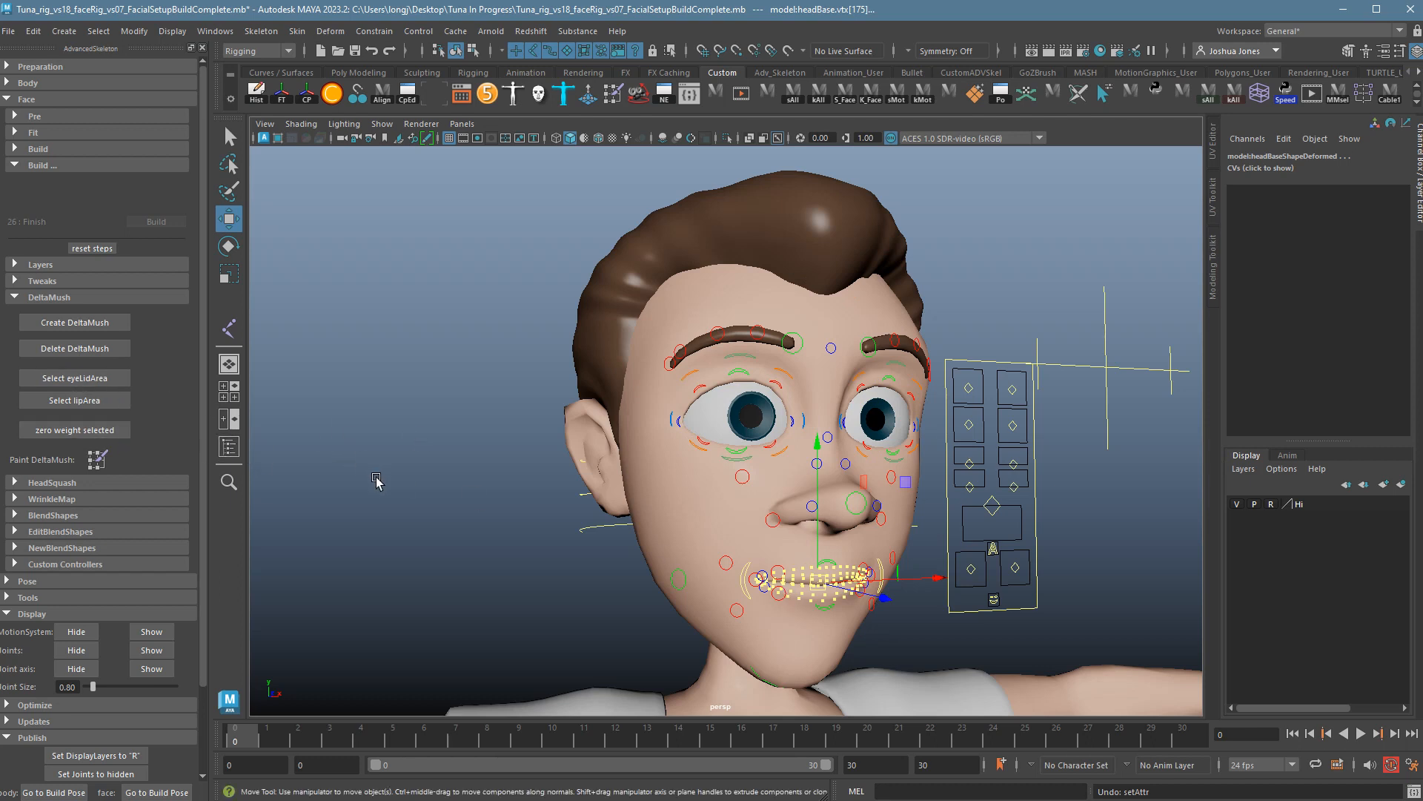
pyautogui.click(849, 557)
# Test an open mouth and a mouth-corner frown, undoing each pose.
pyautogui.moveTo(977, 490); pyautogui.dragTo(1040, 510)
pyautogui.hotkey('ctrl', 'z')
pyautogui.hotkey('ctrl', 'z')
pyautogui.moveTo(981, 570)
pyautogui.mouseDown()
pyautogui.moveTo(1084, 594)
pyautogui.moveTo(1002, 582)
pyautogui.mouseUp()
pyautogui.moveTo(1038, 567); pyautogui.dragTo(1041, 597)
pyautogui.keyDown('alt'); pyautogui.moveTo(764, 588); pyautogui.dragTo(796, 592); pyautogui.keyUp('alt')
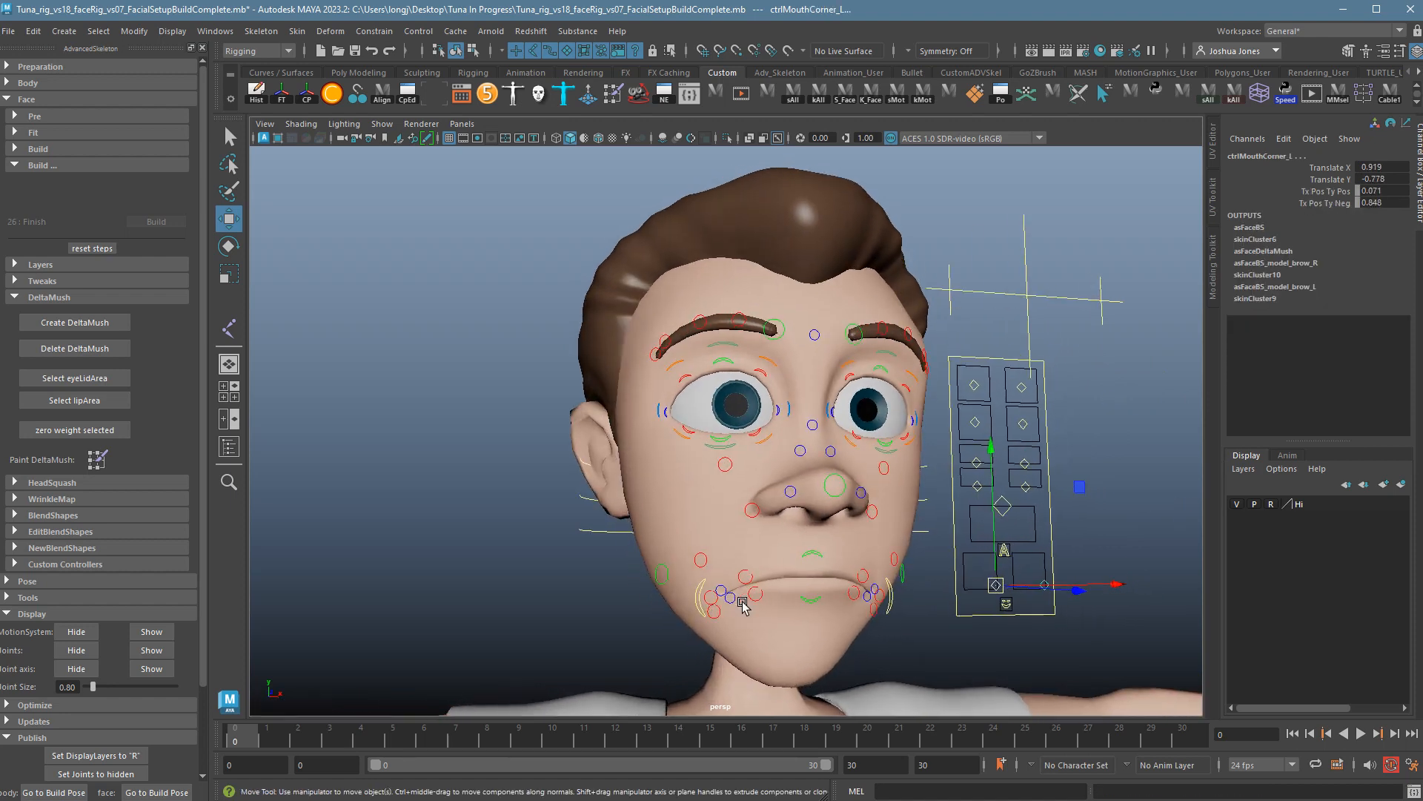
pyautogui.hotkey('ctrl', 'z')
pyautogui.keyDown('alt'); pyautogui.moveTo(642, 571); pyautogui.dragTo(659, 594); pyautogui.keyUp('alt')
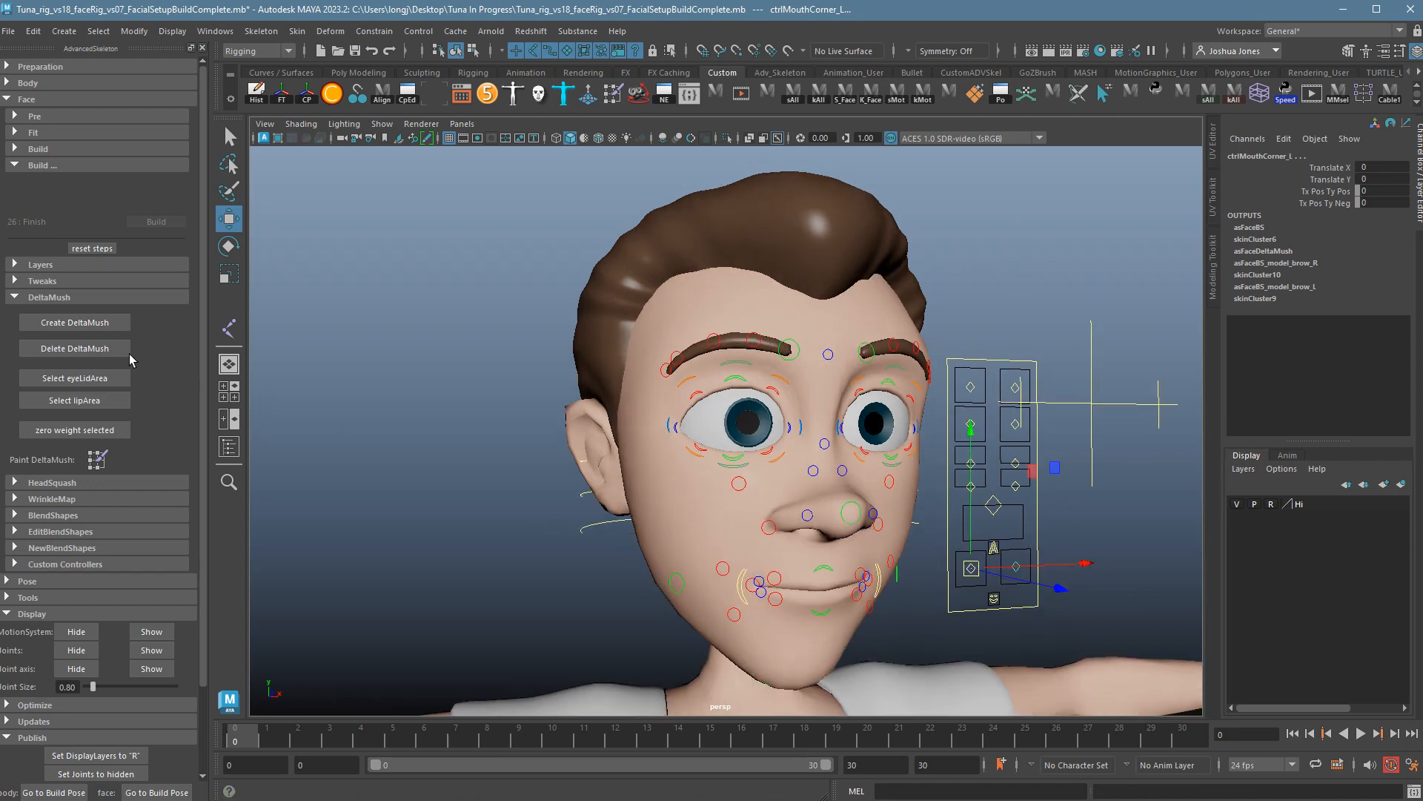
# Zero the DeltaMush weight on the eyeLidArea vertices and clear the selection.
pyautogui.click(95, 378)
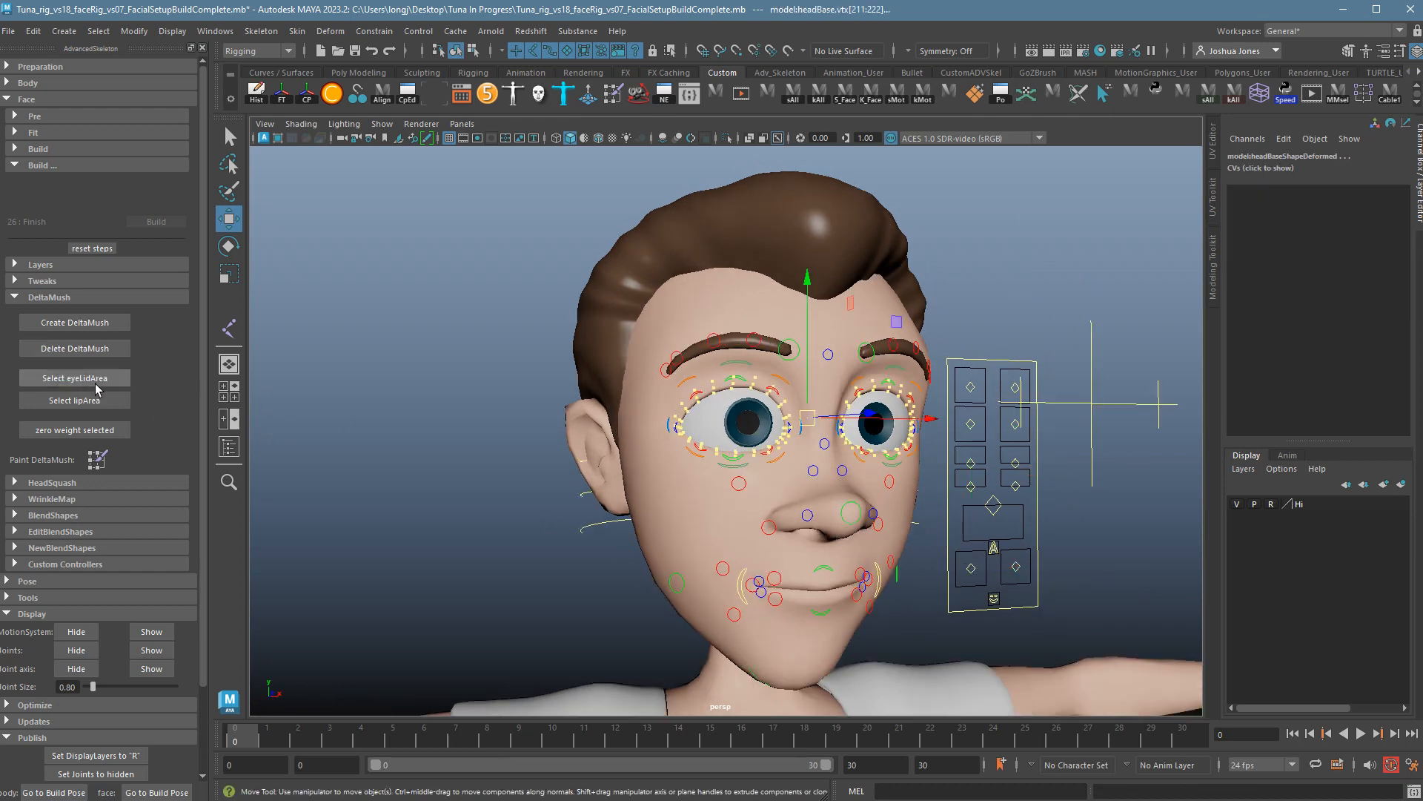
pyautogui.click(75, 430)
pyautogui.click(426, 456)
pyautogui.keyDown('alt'); pyautogui.moveTo(788, 509); pyautogui.dragTo(776, 521); pyautogui.keyUp('alt')
# Select both eye controls, test Blink at 10, undo it, and deselect.
pyautogui.moveTo(990, 387); pyautogui.dragTo(1047, 438)
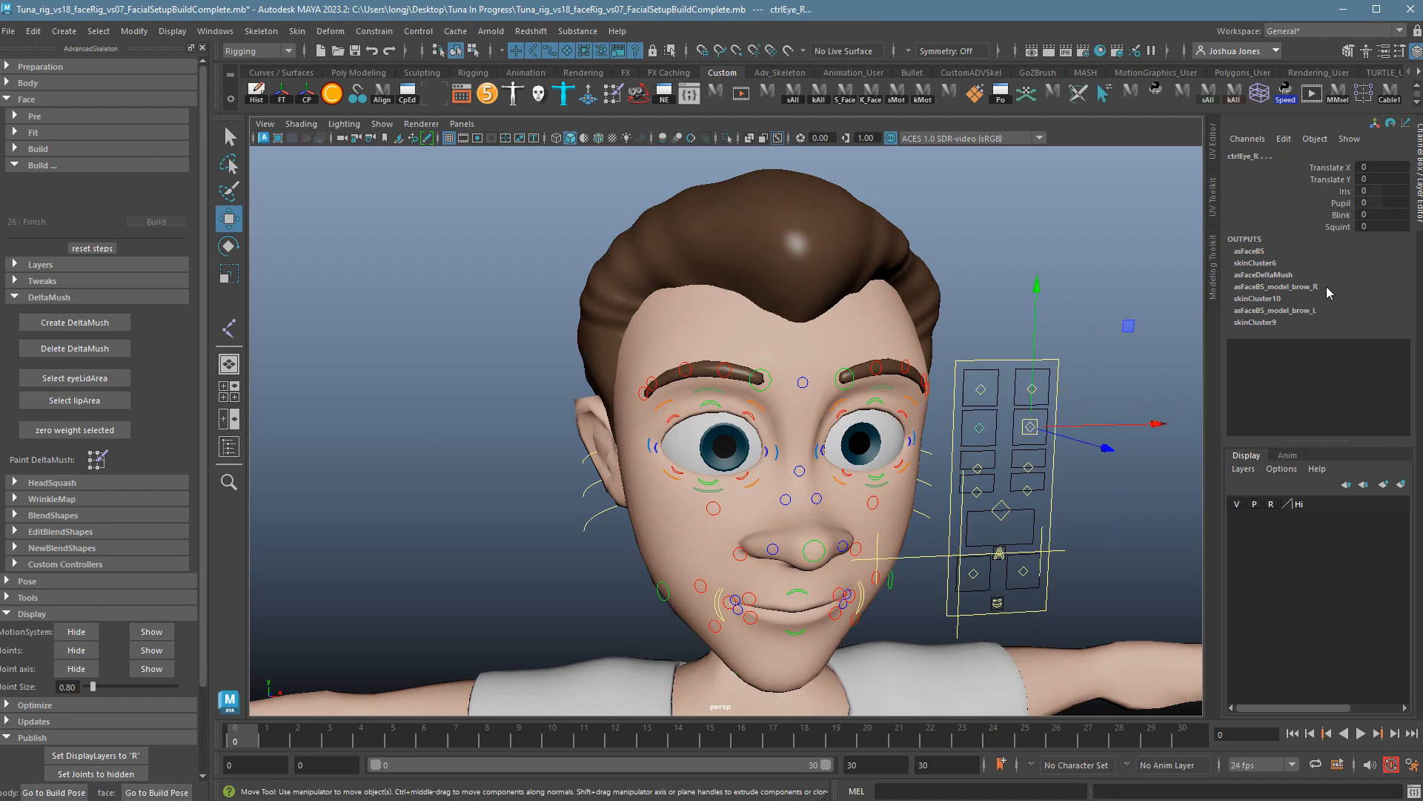
pyautogui.click(1342, 215)
pyautogui.moveTo(805, 393); pyautogui.dragTo(916, 397, button='middle')
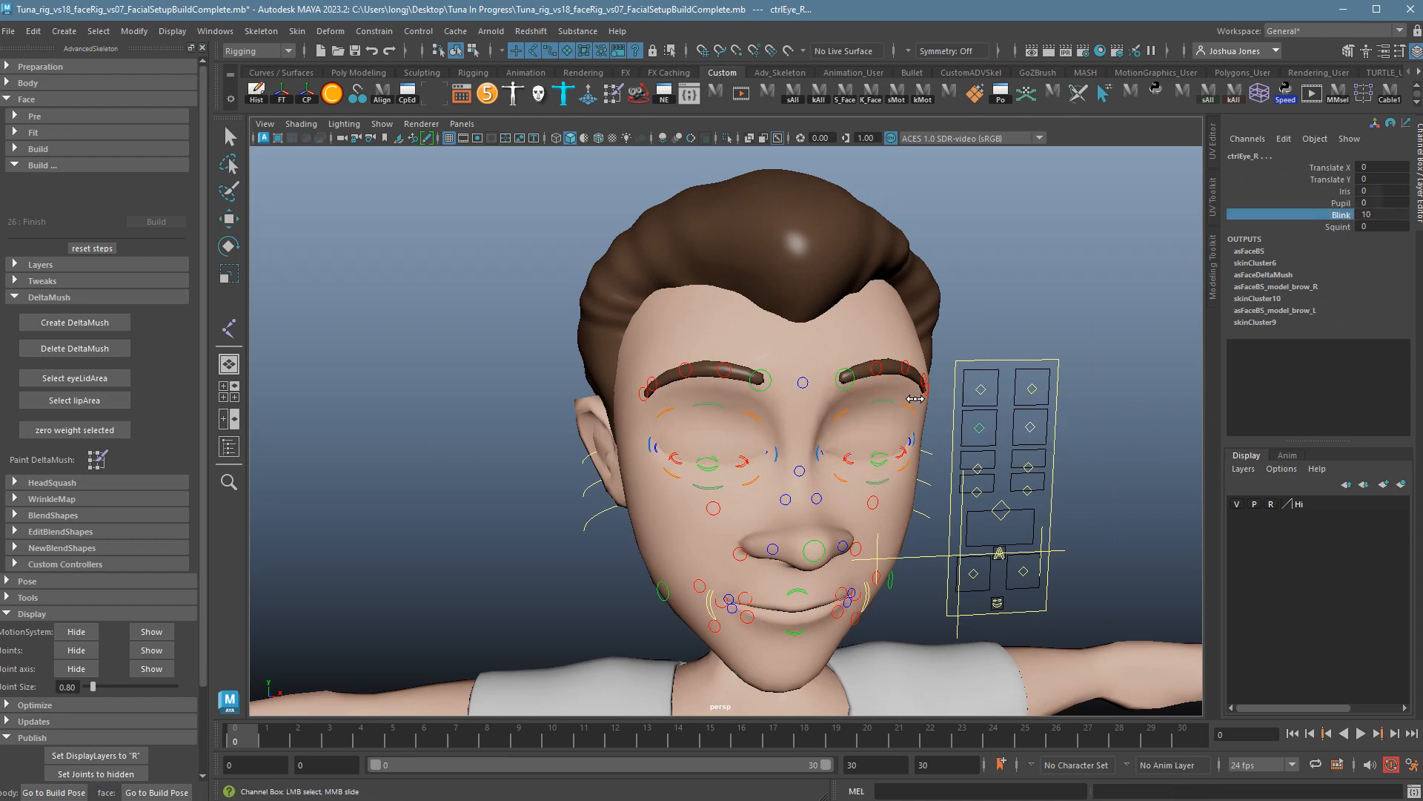
pyautogui.keyDown('alt'); pyautogui.moveTo(896, 412); pyautogui.dragTo(890, 396); pyautogui.keyUp('alt')
pyautogui.hotkey('ctrl', 'z')
pyautogui.keyDown('alt'); pyautogui.moveTo(512, 474); pyautogui.dragTo(568, 474); pyautogui.keyUp('alt')
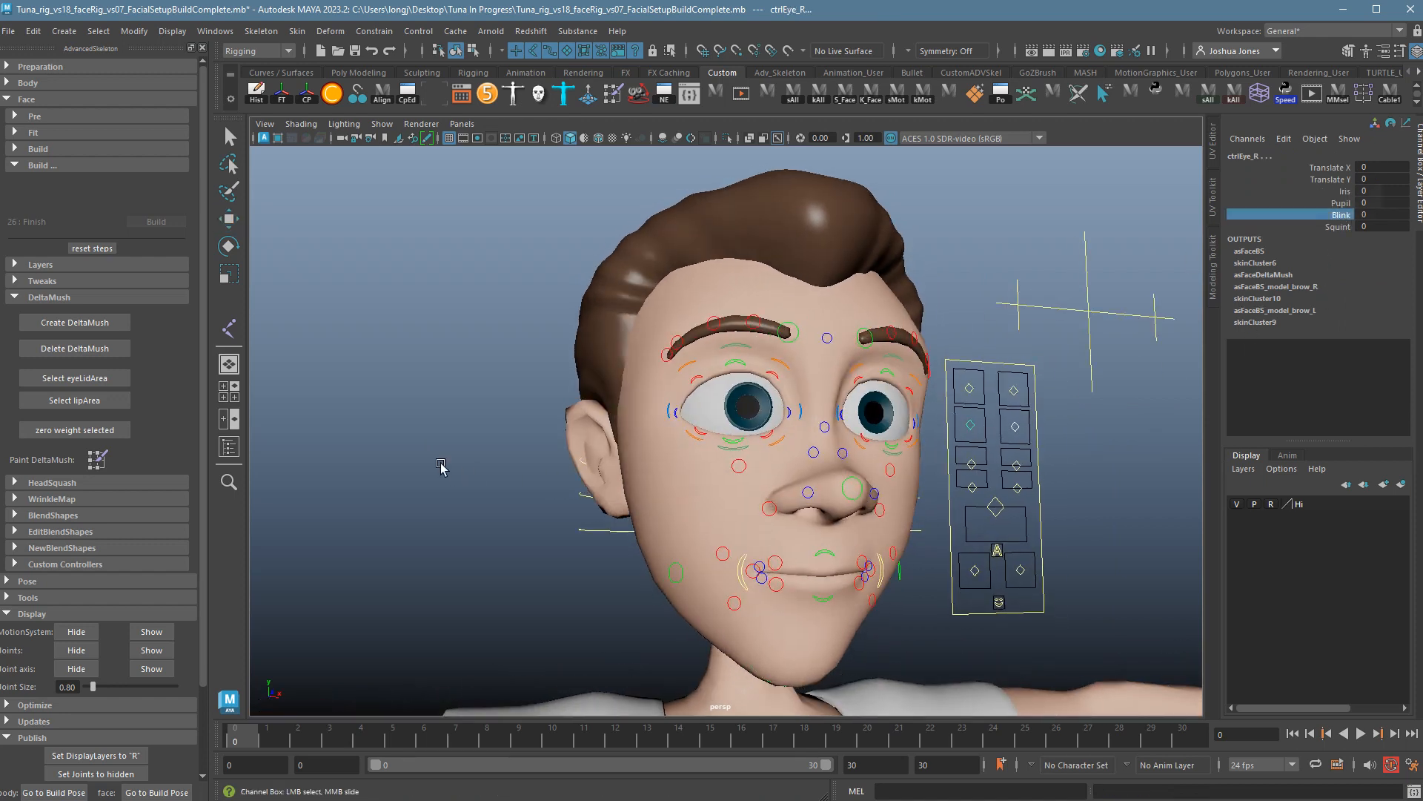
pyautogui.click(439, 463)
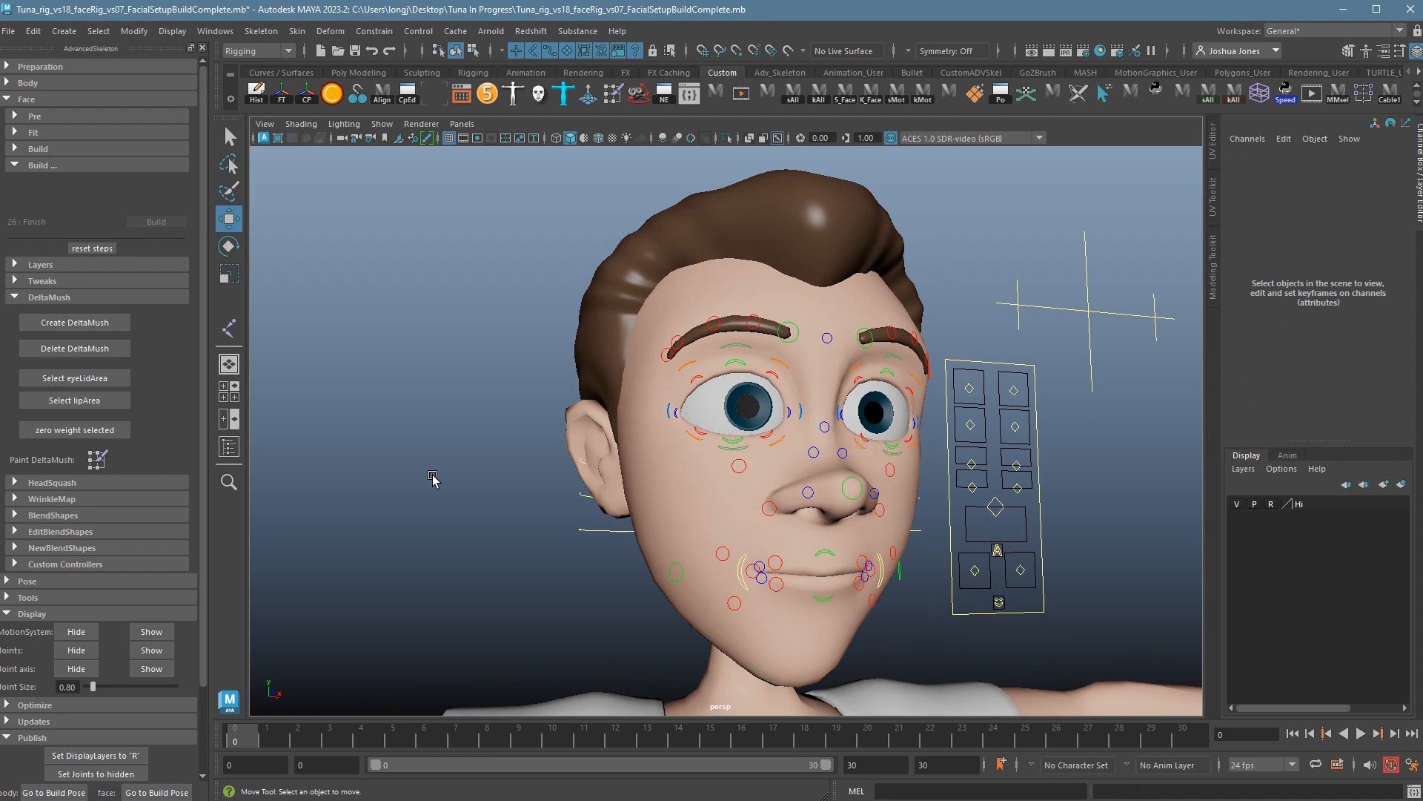
# Collapse DeltaMush, expand HeadSquash and build the squash lattice with squashTop_M controls around the head.
pyautogui.click(26, 297)
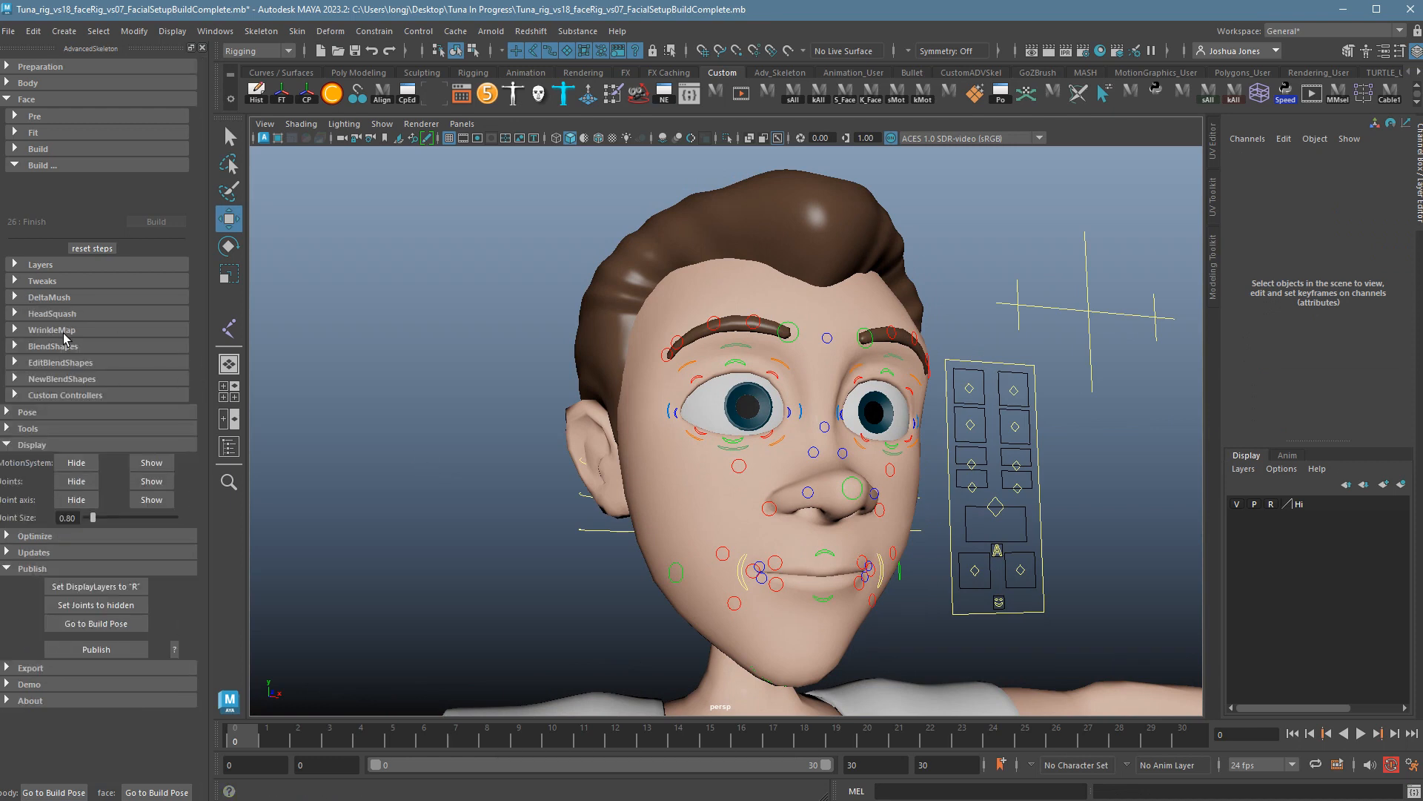
pyautogui.click(25, 315)
pyautogui.click(115, 345)
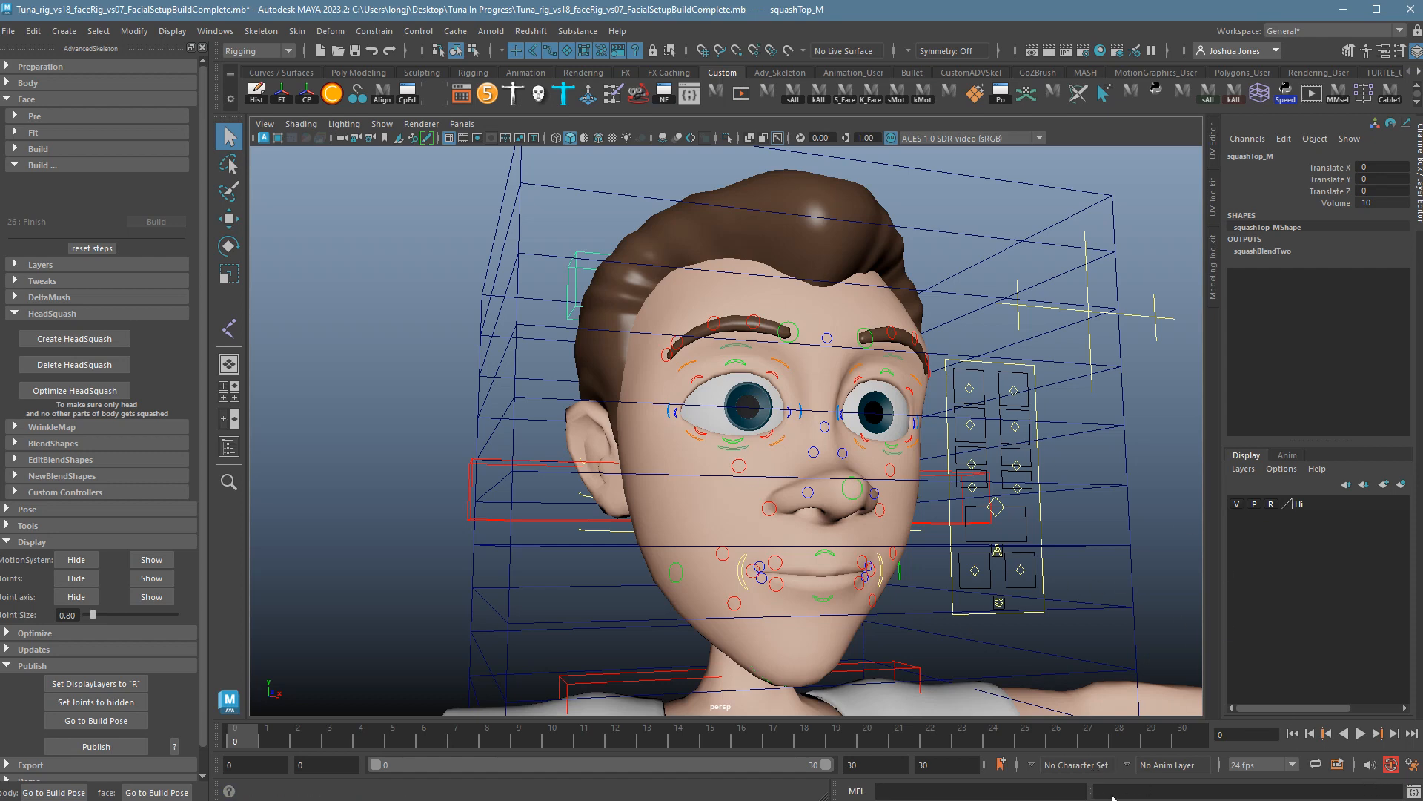
pyautogui.click(1412, 791)
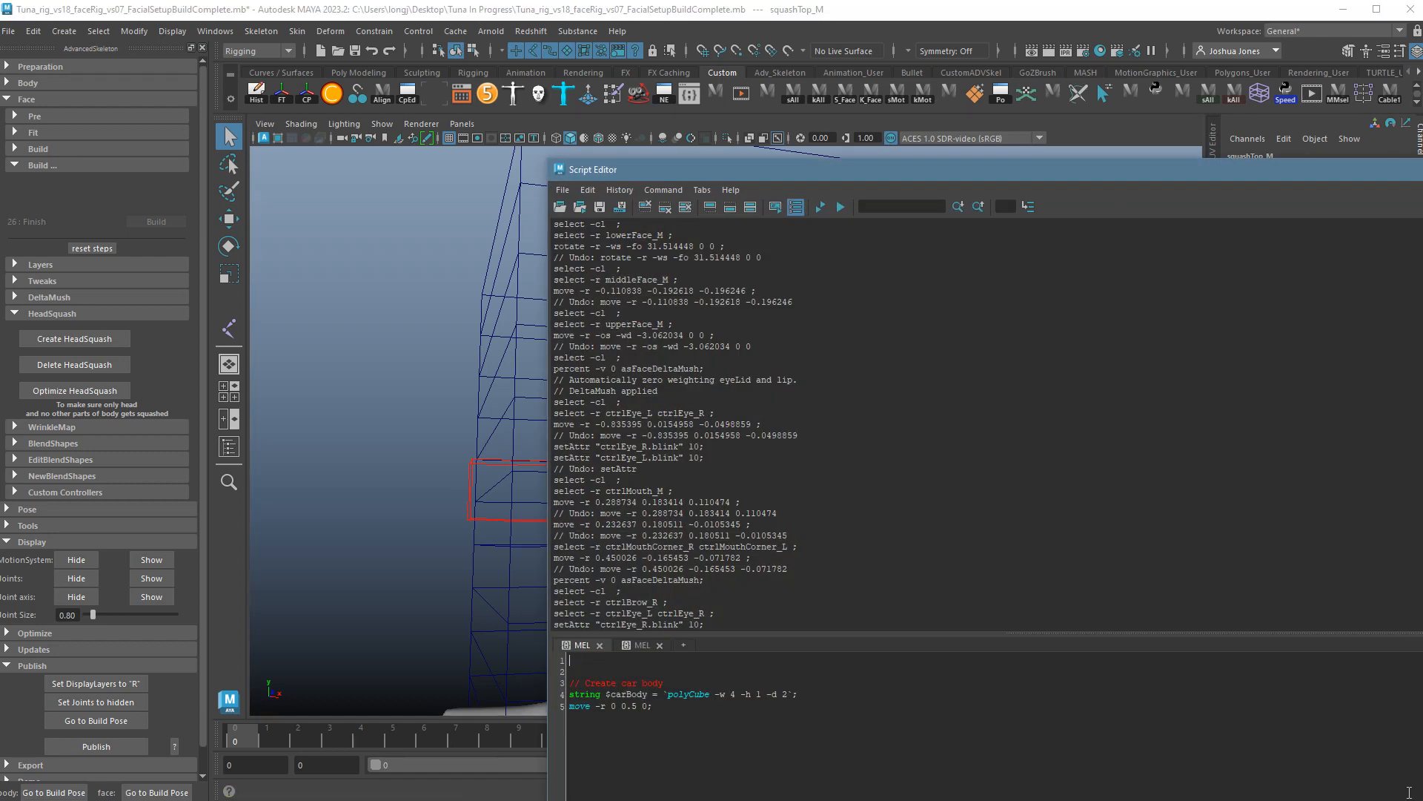
pyautogui.scroll(-2, 811, 465)
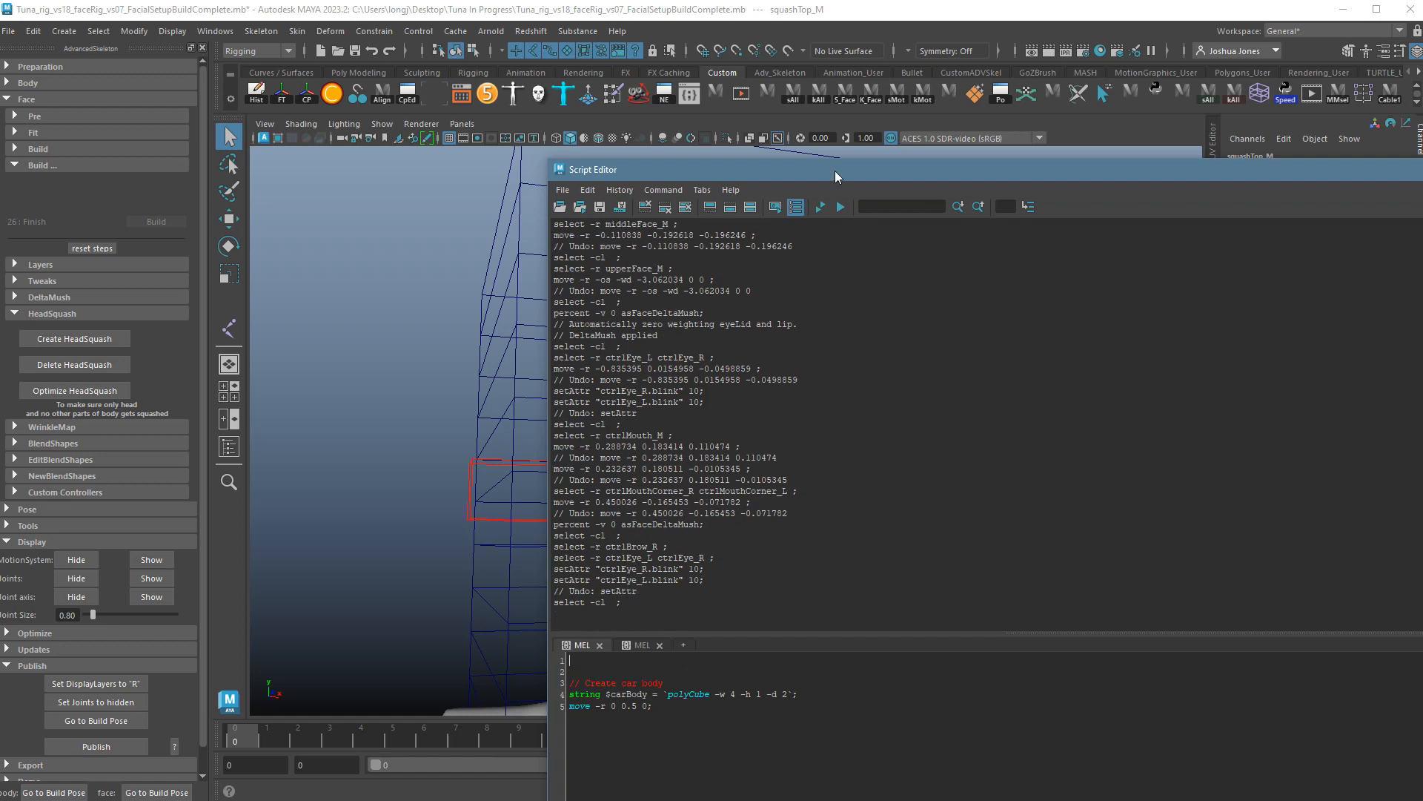
pyautogui.moveTo(835, 176); pyautogui.dragTo(755, 104)
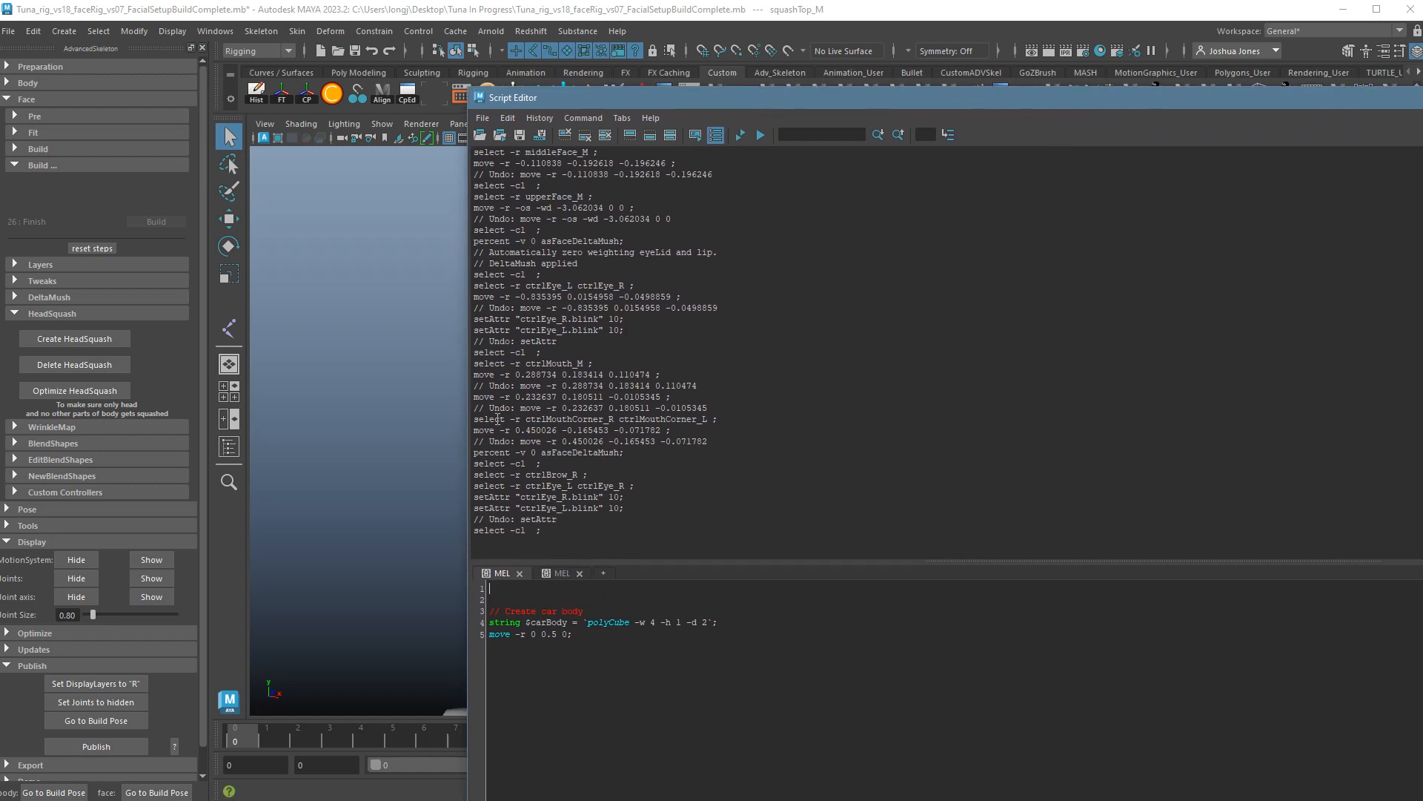
pyautogui.scroll(15, 877, 481)
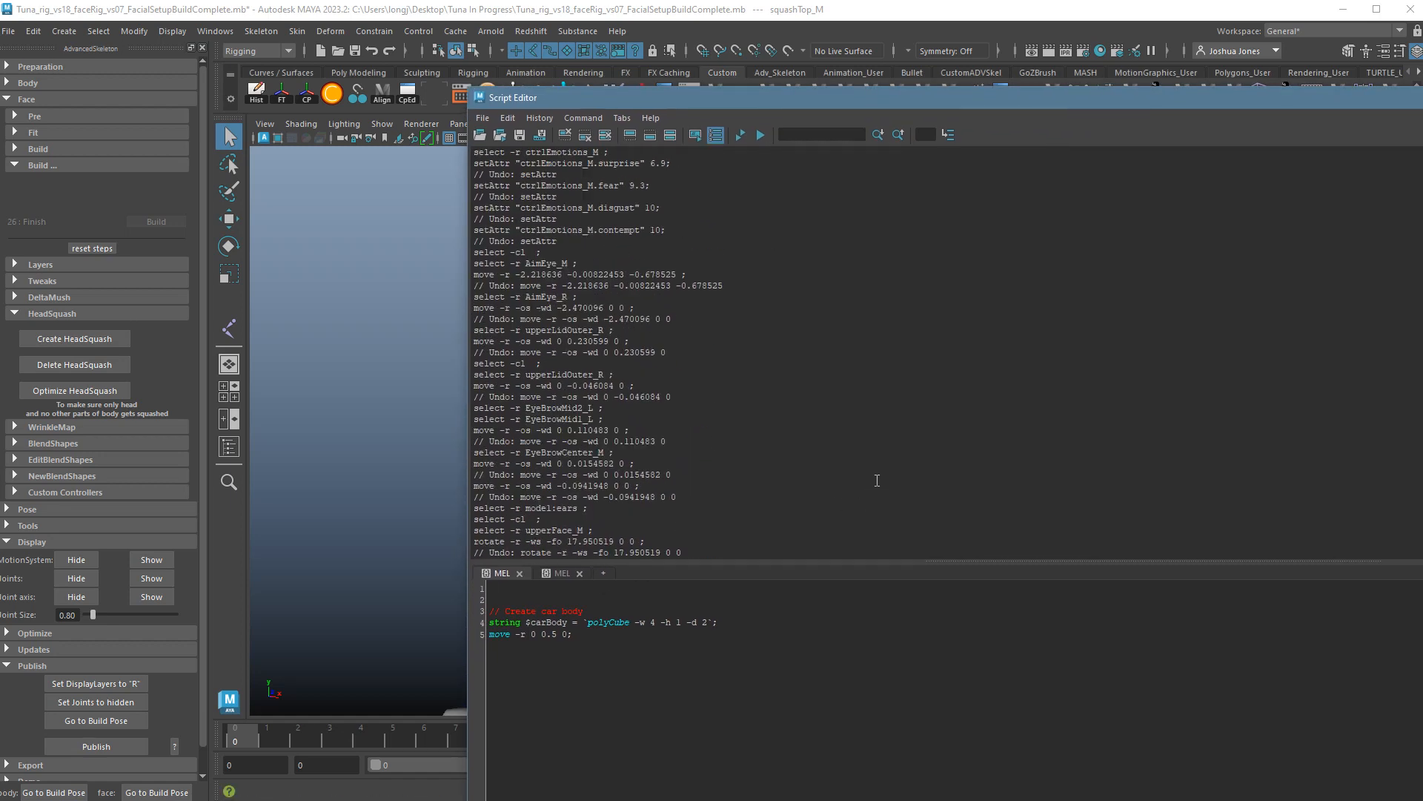
pyautogui.scroll(-15, 878, 476)
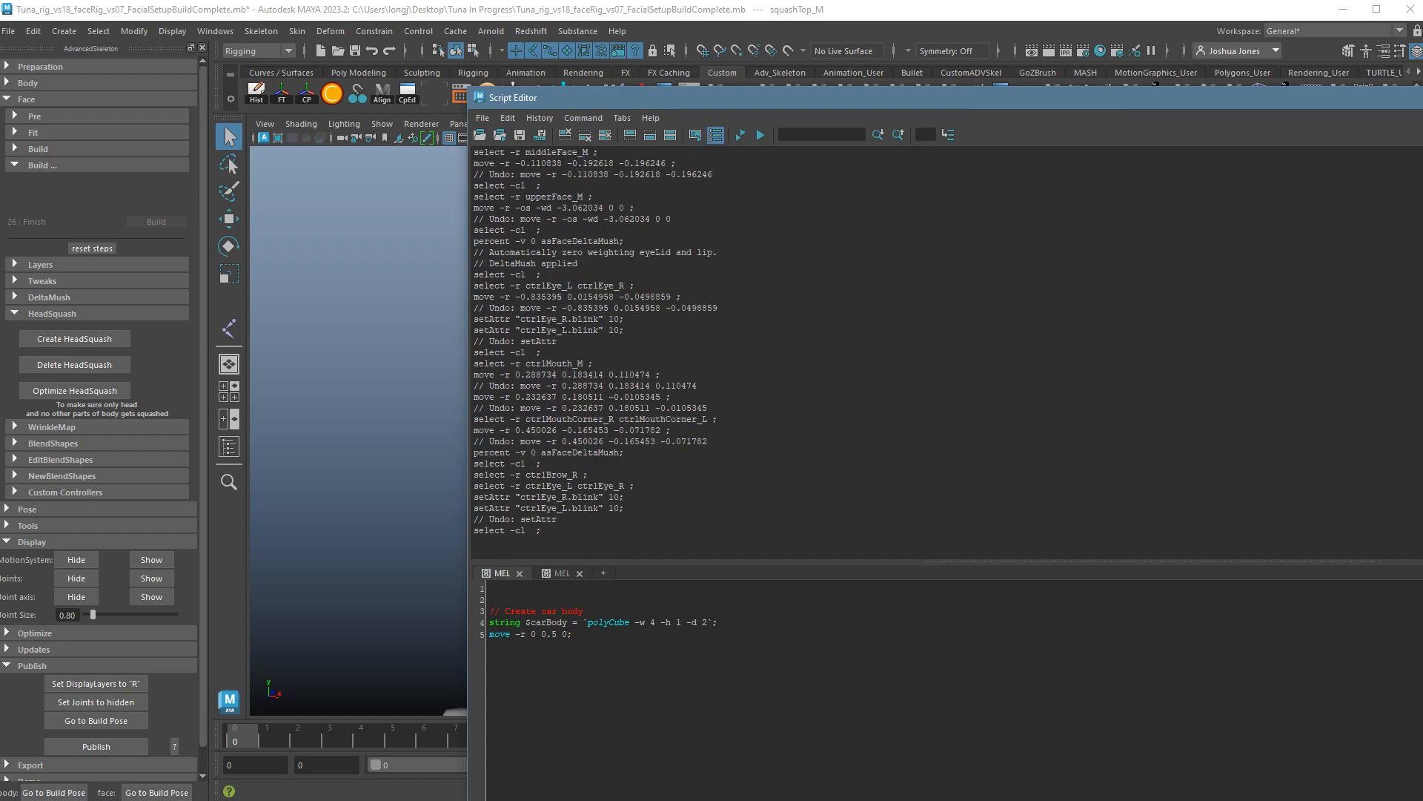
pyautogui.click(1422, 98)
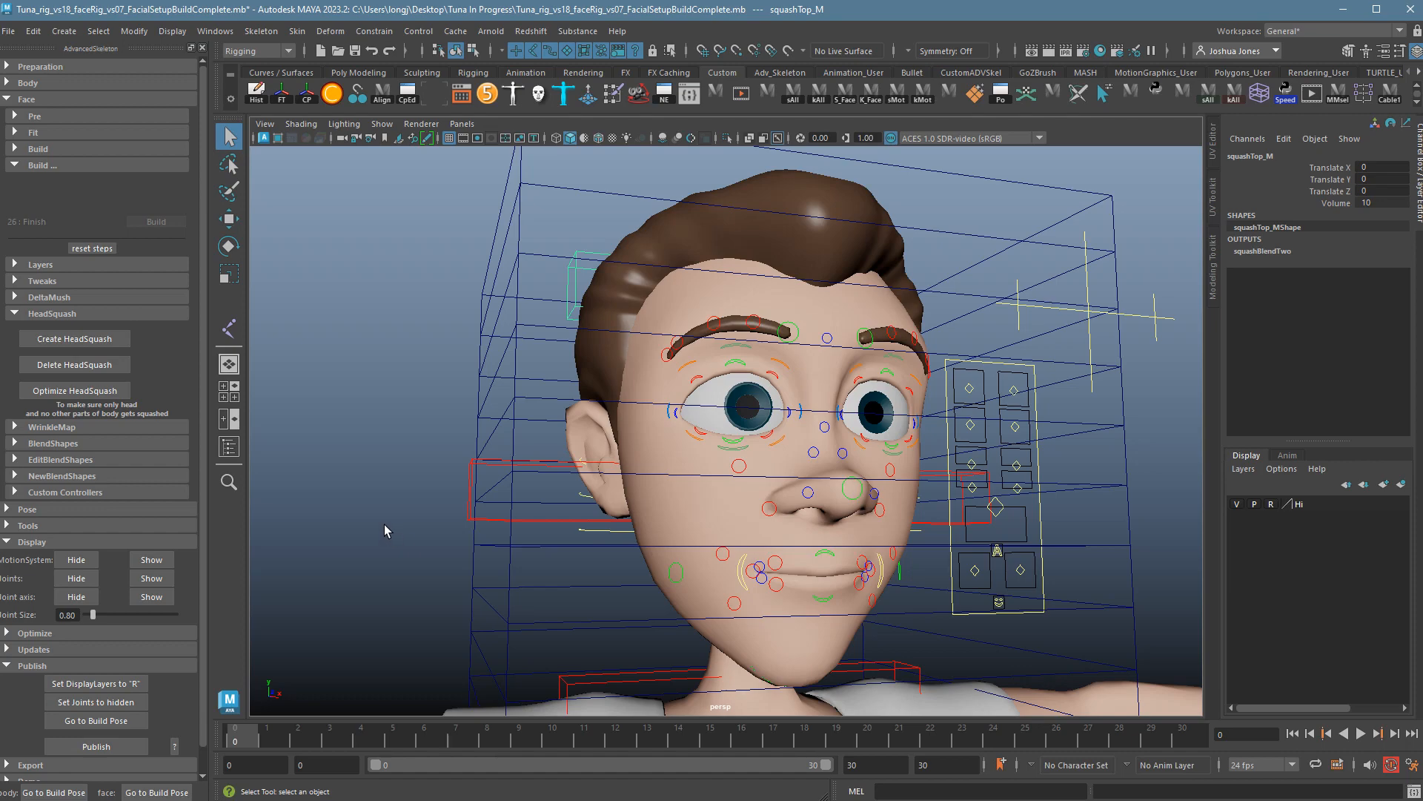
# Optimize HeadSquash so the squash affects only the head vertices.
pyautogui.keyDown('alt'); pyautogui.moveTo(385, 511); pyautogui.dragTo(492, 531); pyautogui.keyUp('alt')
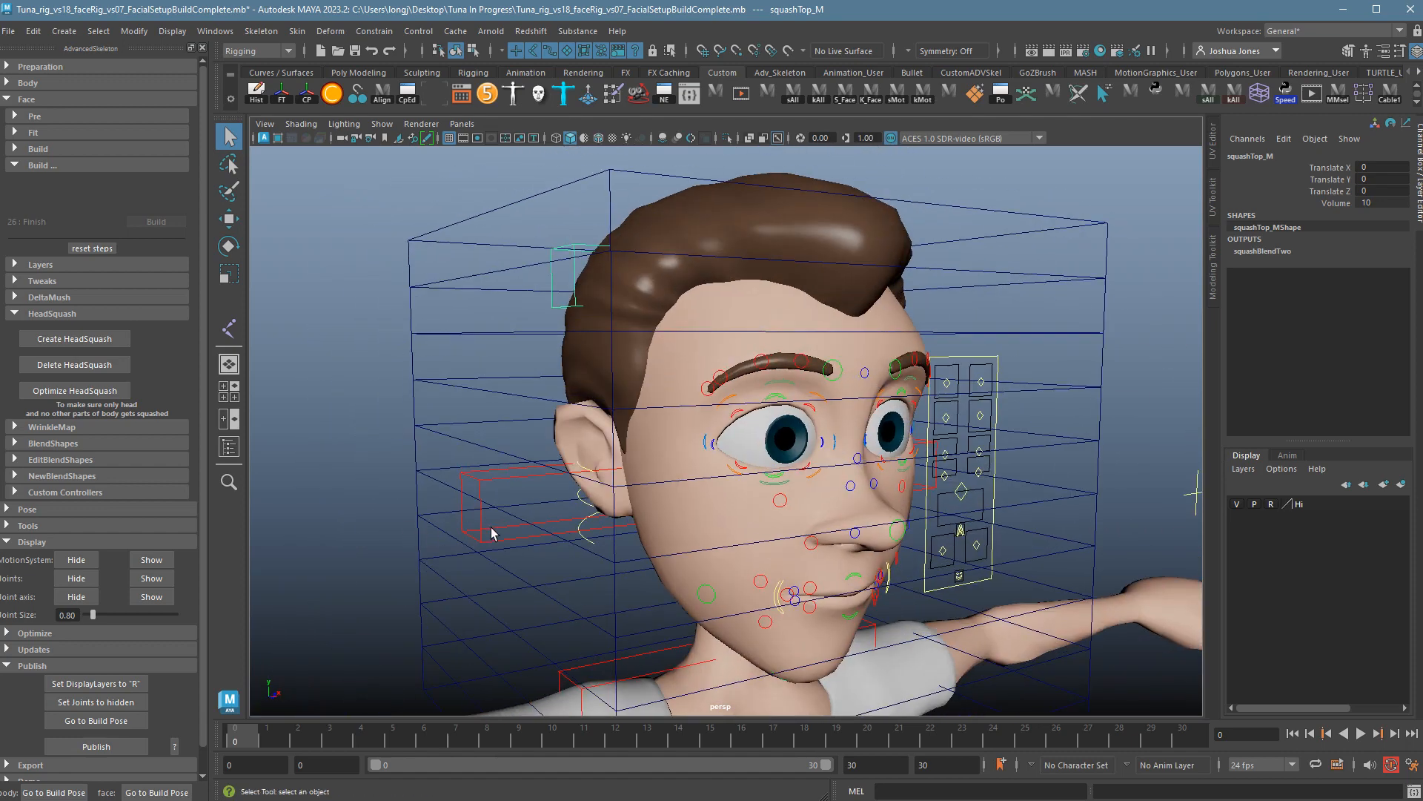
pyautogui.scroll(-4, 491, 531)
pyautogui.keyDown('alt'); pyautogui.moveTo(611, 547); pyautogui.dragTo(576, 539); pyautogui.keyUp('alt')
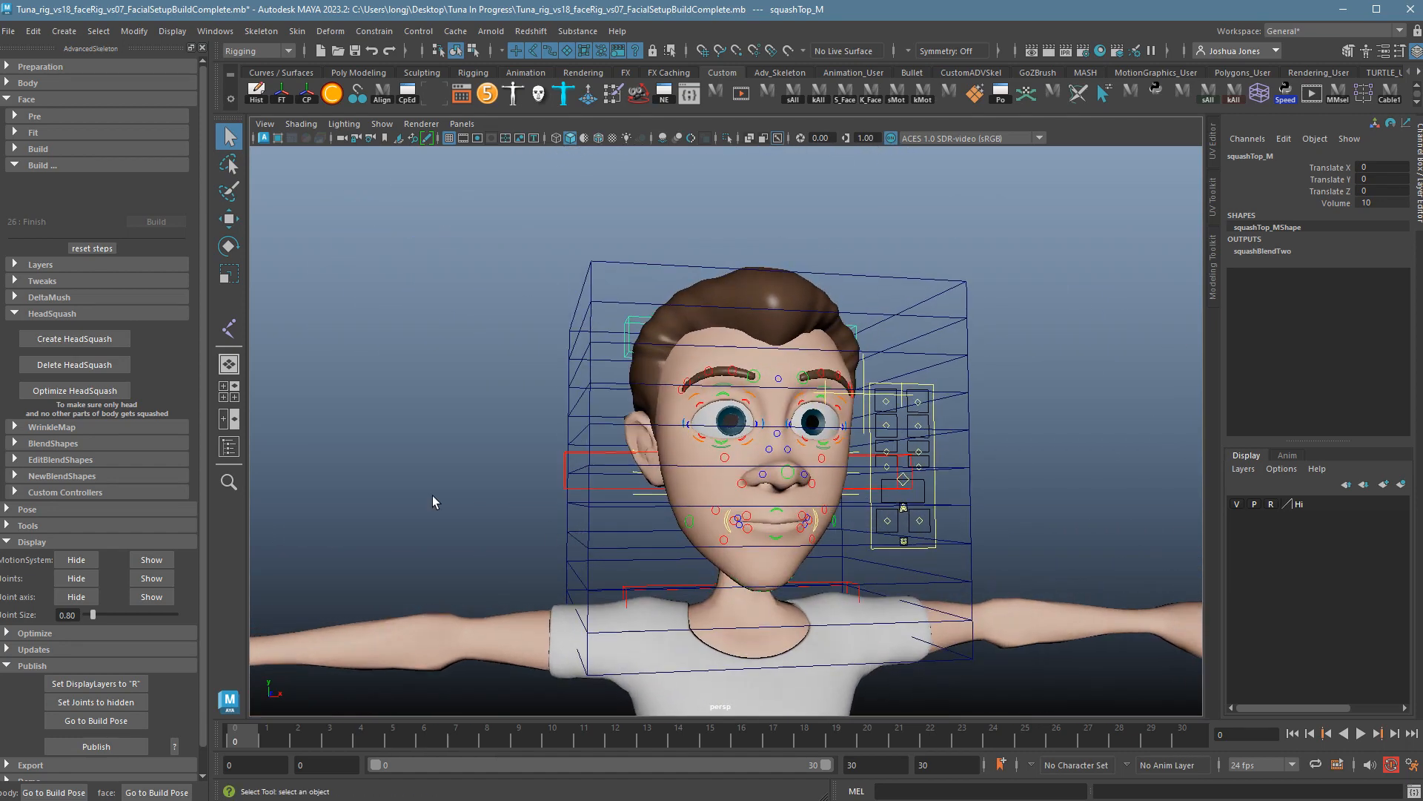
pyautogui.click(89, 393)
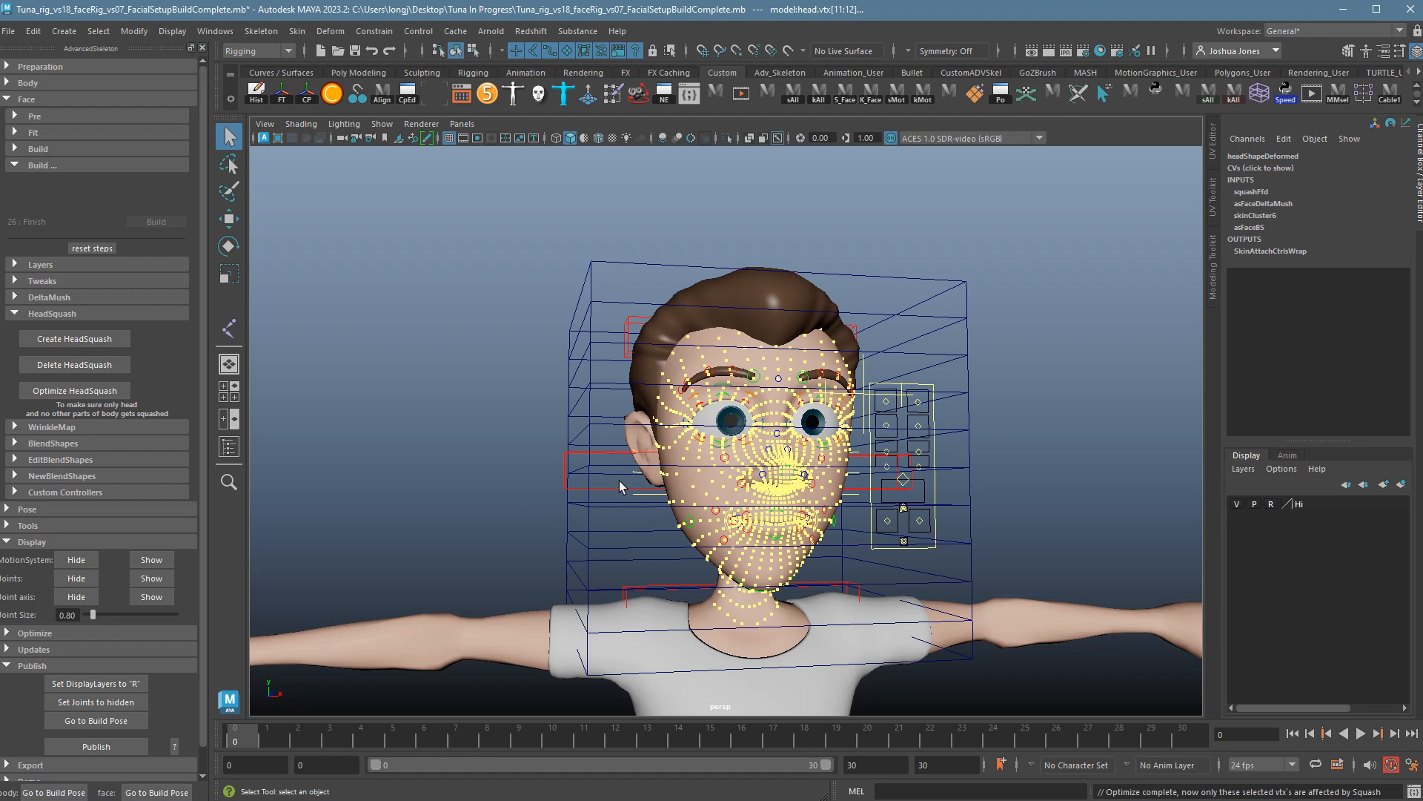
# Test-squash the head with squashMiddle_M, undo it, then hide squashFfdLattice.
pyautogui.keyDown('alt'); pyautogui.moveTo(484, 498); pyautogui.dragTo(543, 467); pyautogui.keyUp('alt')
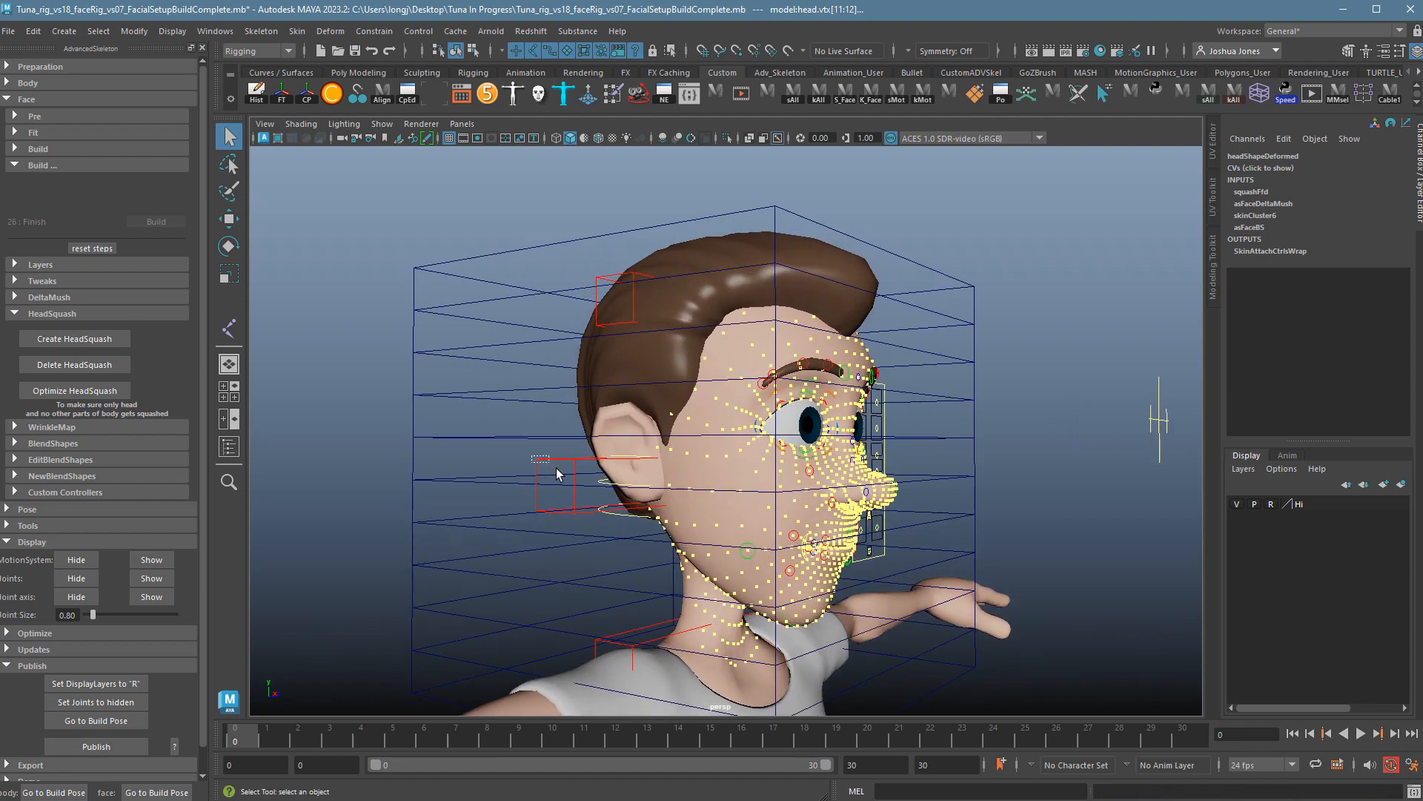
pyautogui.click(571, 484)
pyautogui.press('w')
pyautogui.moveTo(718, 488); pyautogui.dragTo(610, 485)
pyautogui.hotkey('ctrl', 'z')
pyautogui.hotkey('ctrl', 'z')
pyautogui.hotkey('ctrl', 'z')
pyautogui.hotkey('ctrl', 'z')
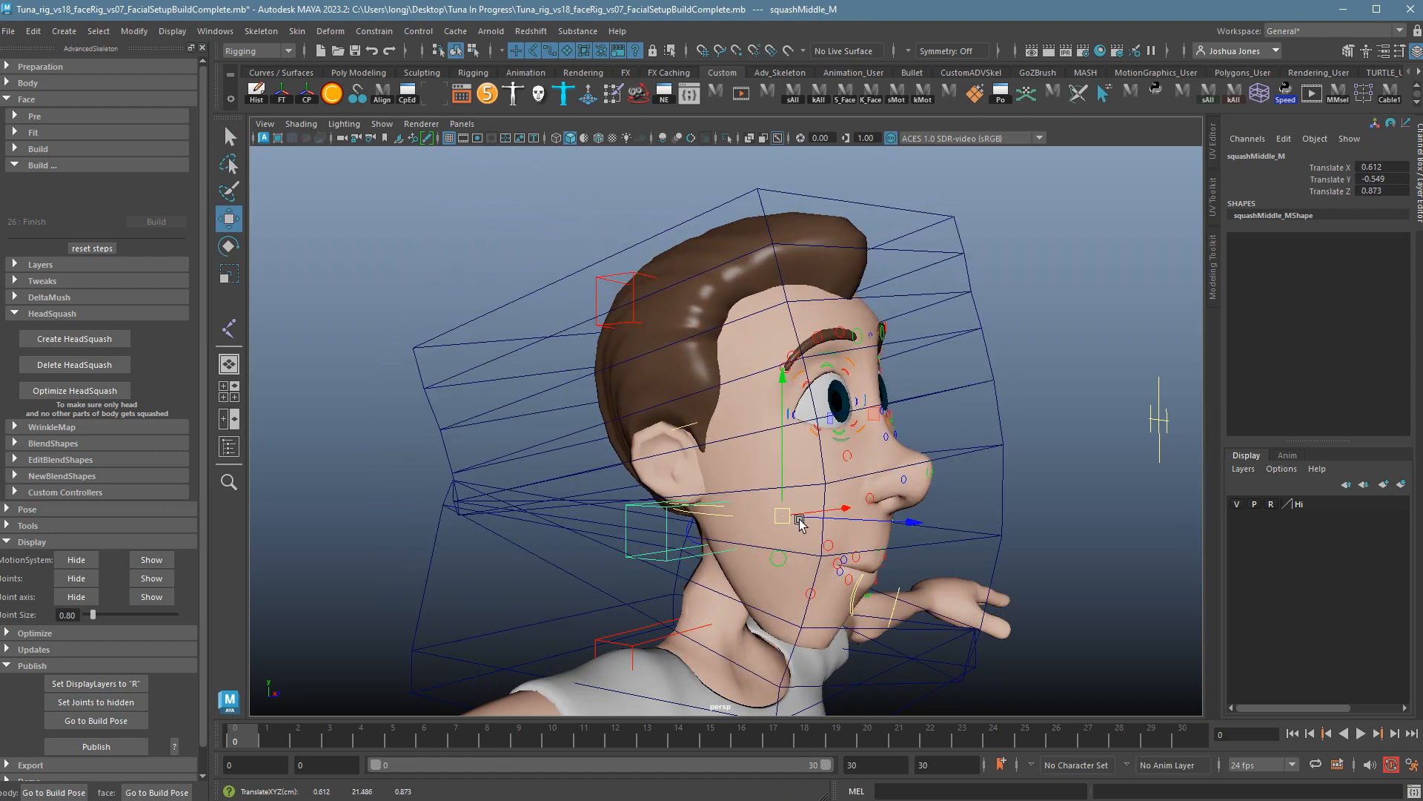
pyautogui.click(507, 377)
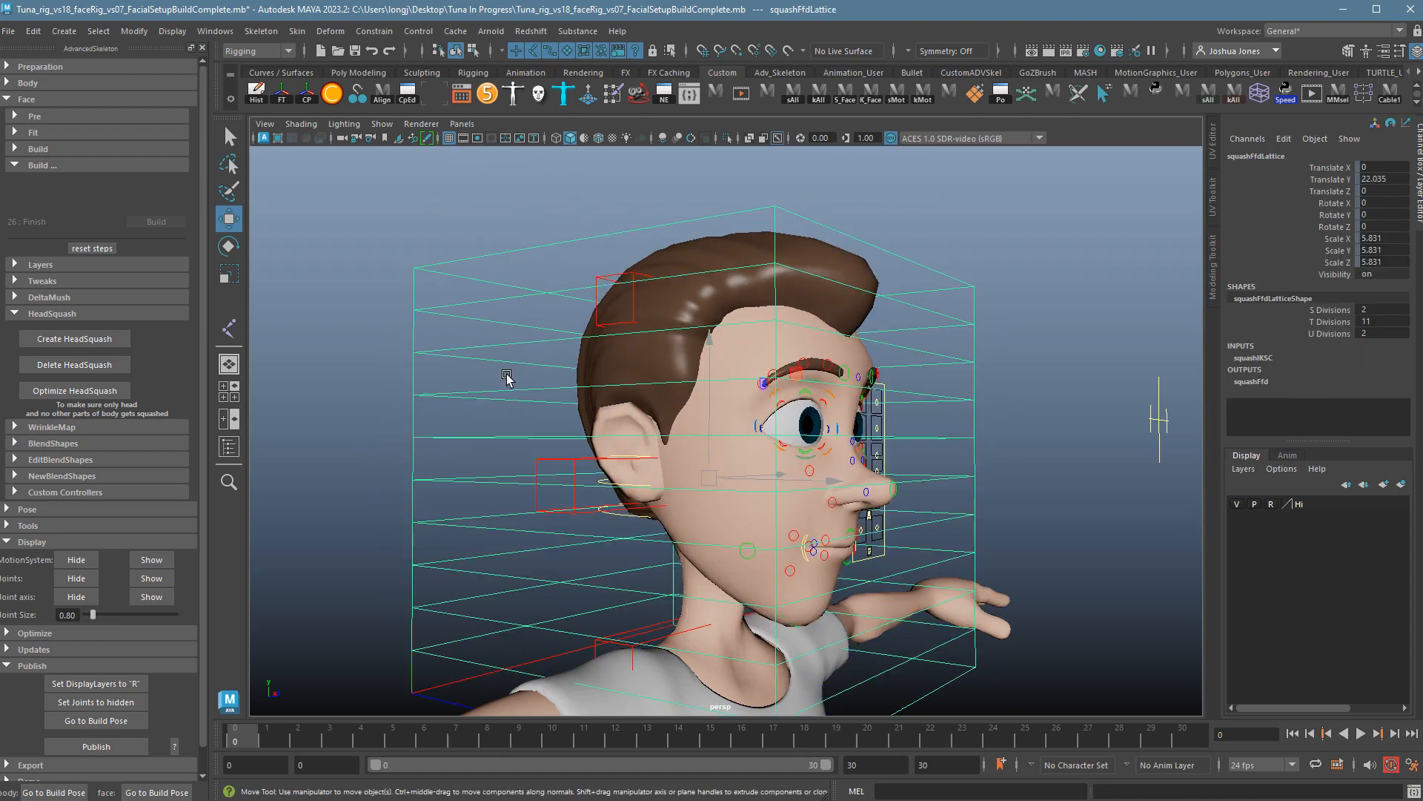
pyautogui.hotkey('ctrl', 'h')
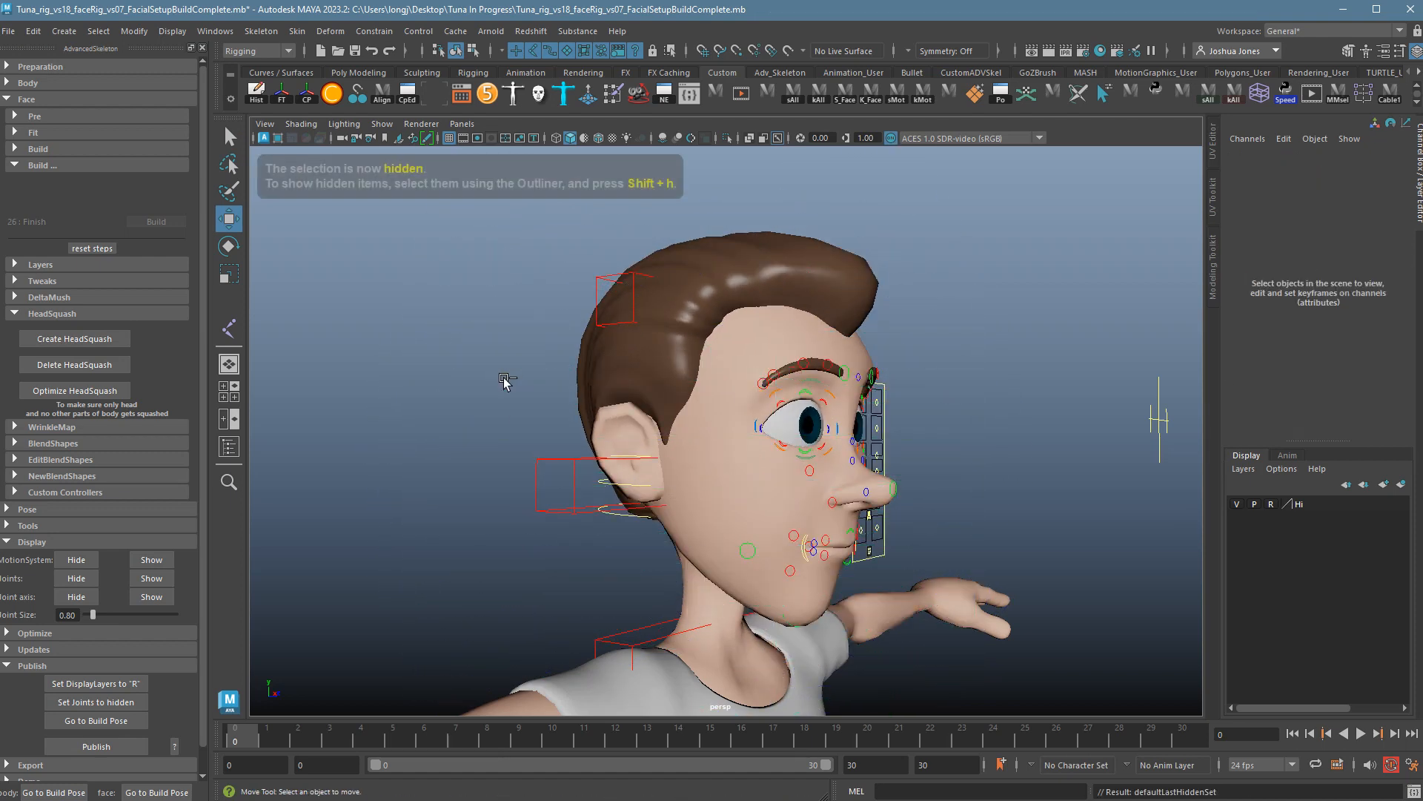
# Squash the head with squashMiddle_M, then undo the move.
pyautogui.moveTo(573, 469); pyautogui.dragTo(593, 490)
pyautogui.click(525, 443)
pyautogui.moveTo(528, 434); pyautogui.dragTo(564, 489)
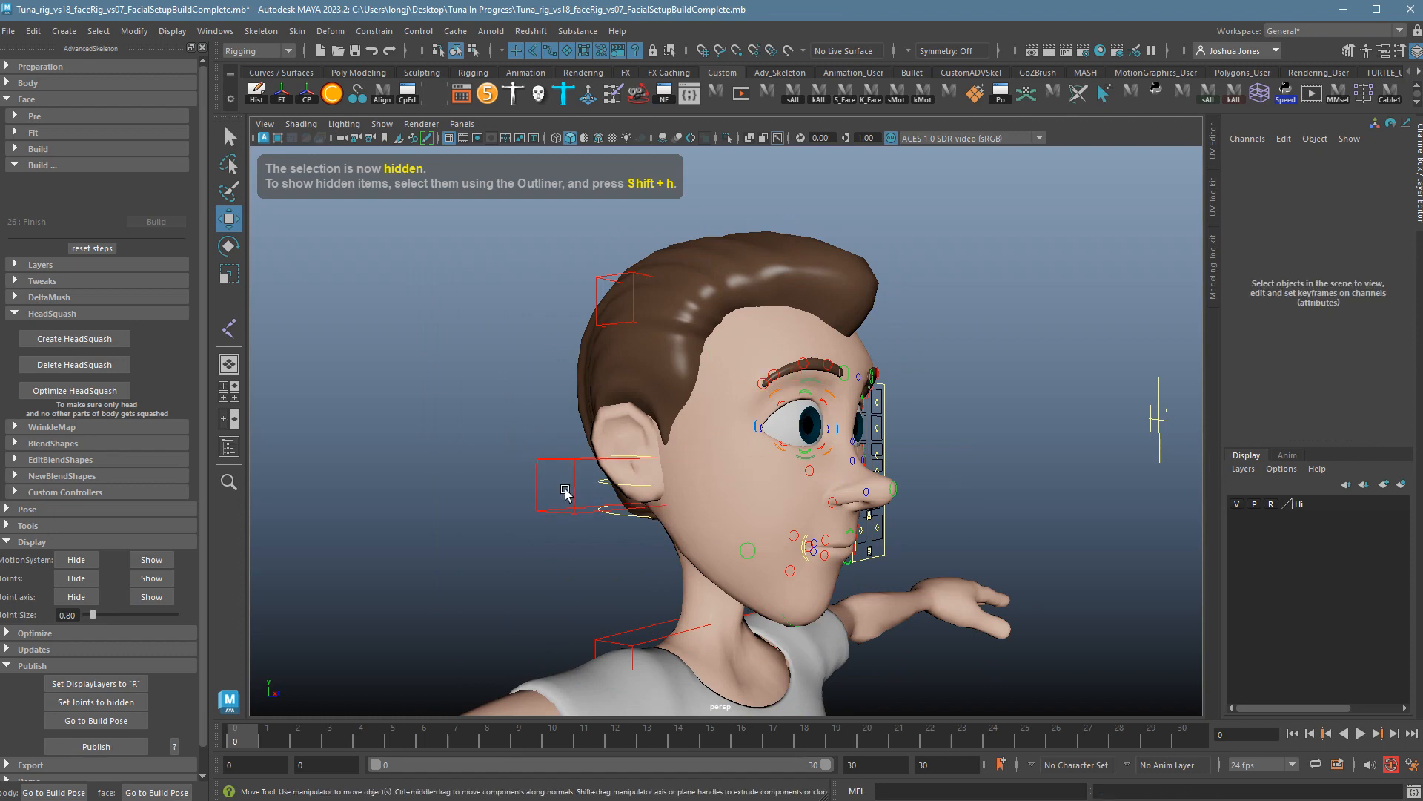
pyautogui.moveTo(781, 474); pyautogui.dragTo(742, 479)
pyautogui.hotkey('ctrl', 'z')
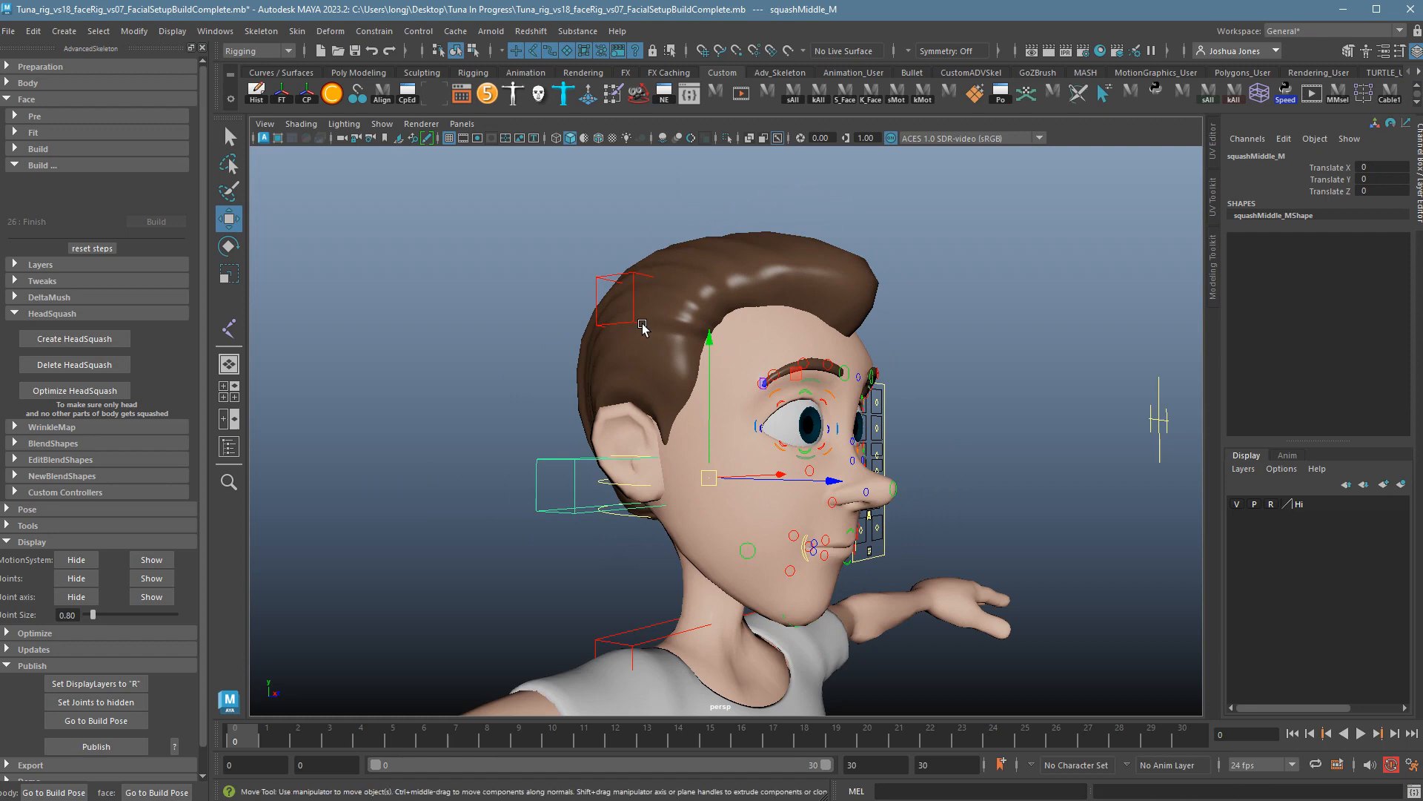
# Stretch and squash the head with squashTop_M, checking both profiles, then undo.
pyautogui.click(644, 326)
pyautogui.moveTo(717, 319); pyautogui.dragTo(690, 158)
pyautogui.keyDown('alt'); pyautogui.moveTo(802, 310); pyautogui.dragTo(615, 373); pyautogui.keyUp('alt')
pyautogui.moveTo(750, 257); pyautogui.dragTo(758, 423)
pyautogui.keyDown('alt'); pyautogui.moveTo(775, 466); pyautogui.dragTo(944, 485); pyautogui.keyUp('alt')
pyautogui.hotkey('ctrl', 'z')
pyautogui.hotkey('ctrl', 'z')
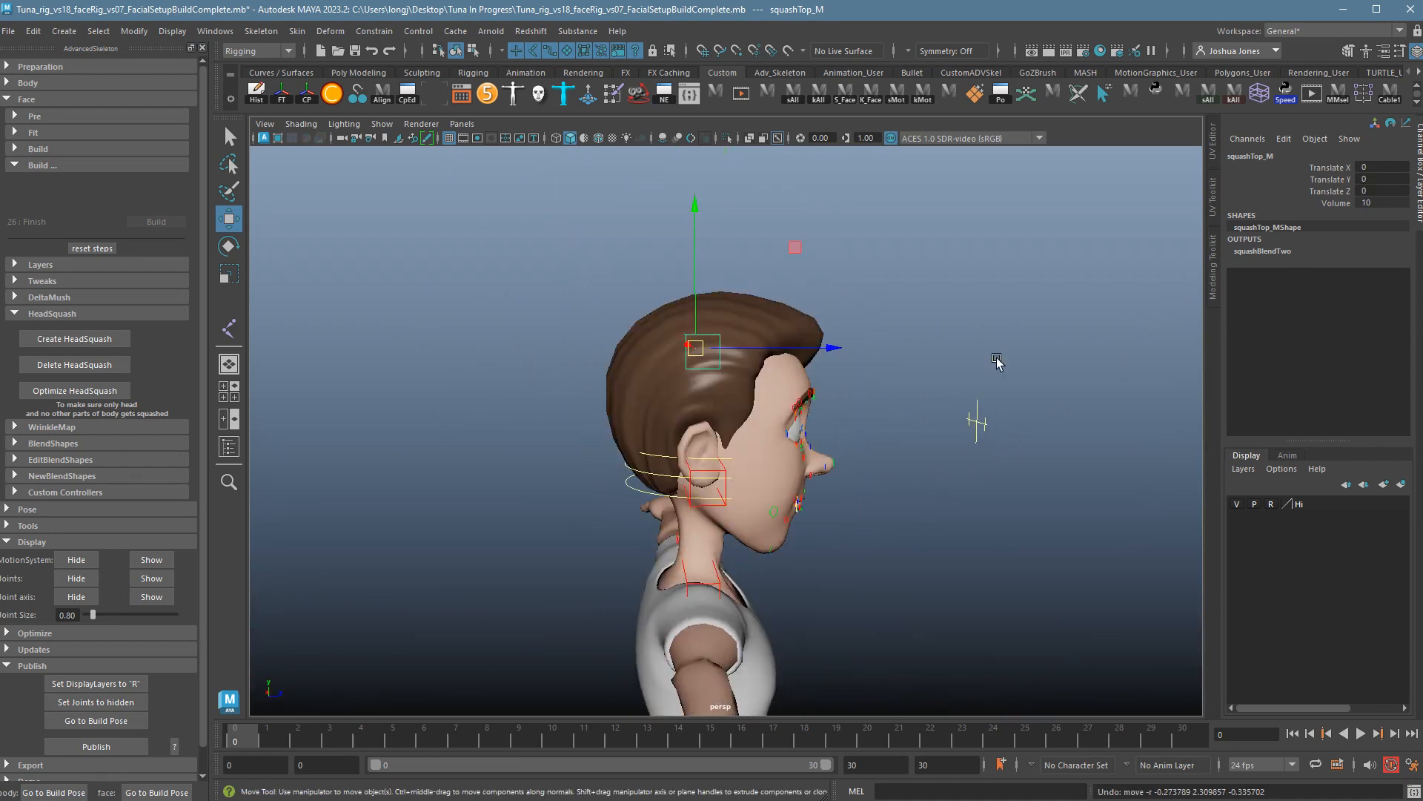
pyautogui.keyDown('alt'); pyautogui.moveTo(997, 361); pyautogui.dragTo(752, 417); pyautogui.keyUp('alt')
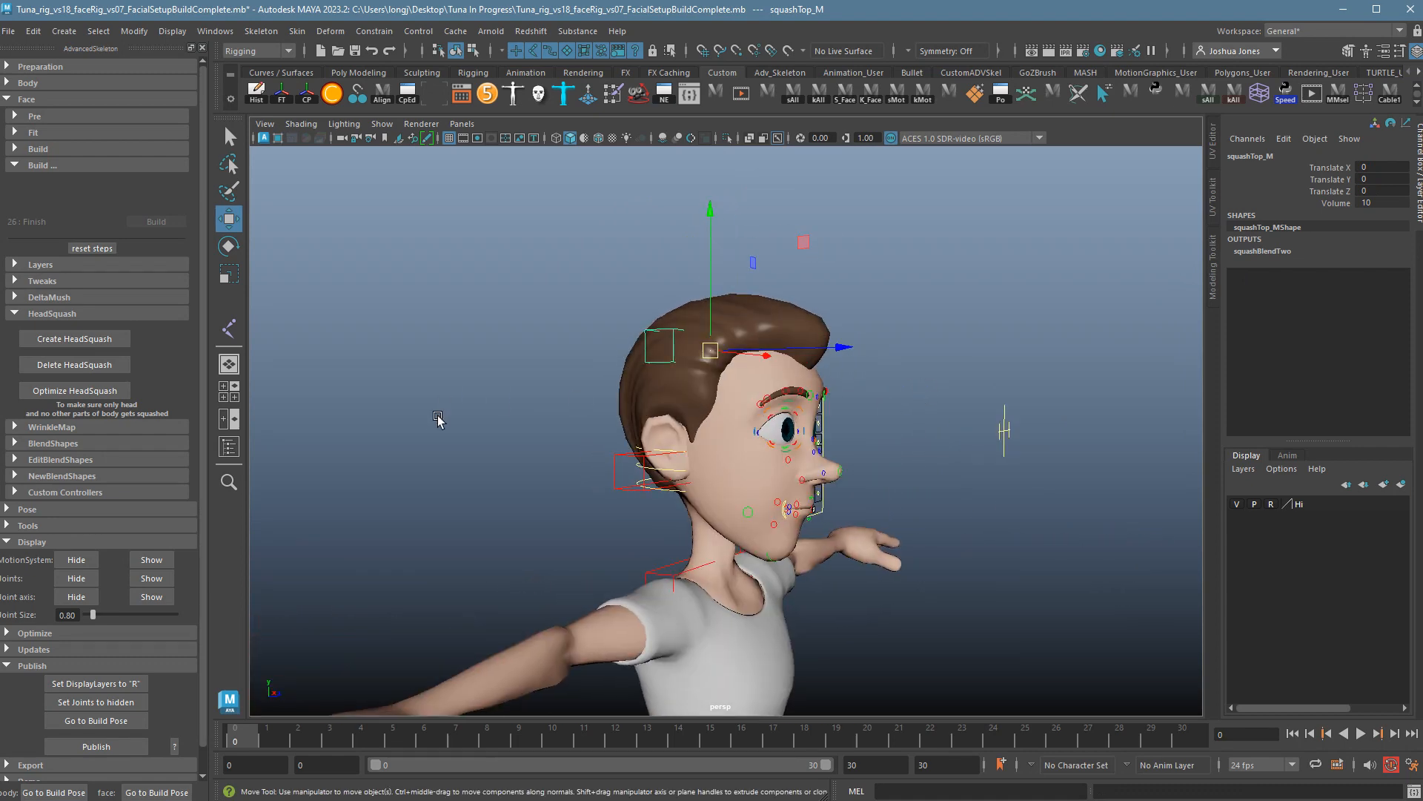
# Collapse the HeadSquash section and frame the undeformed head in a near-front view.
pyautogui.click(34, 315)
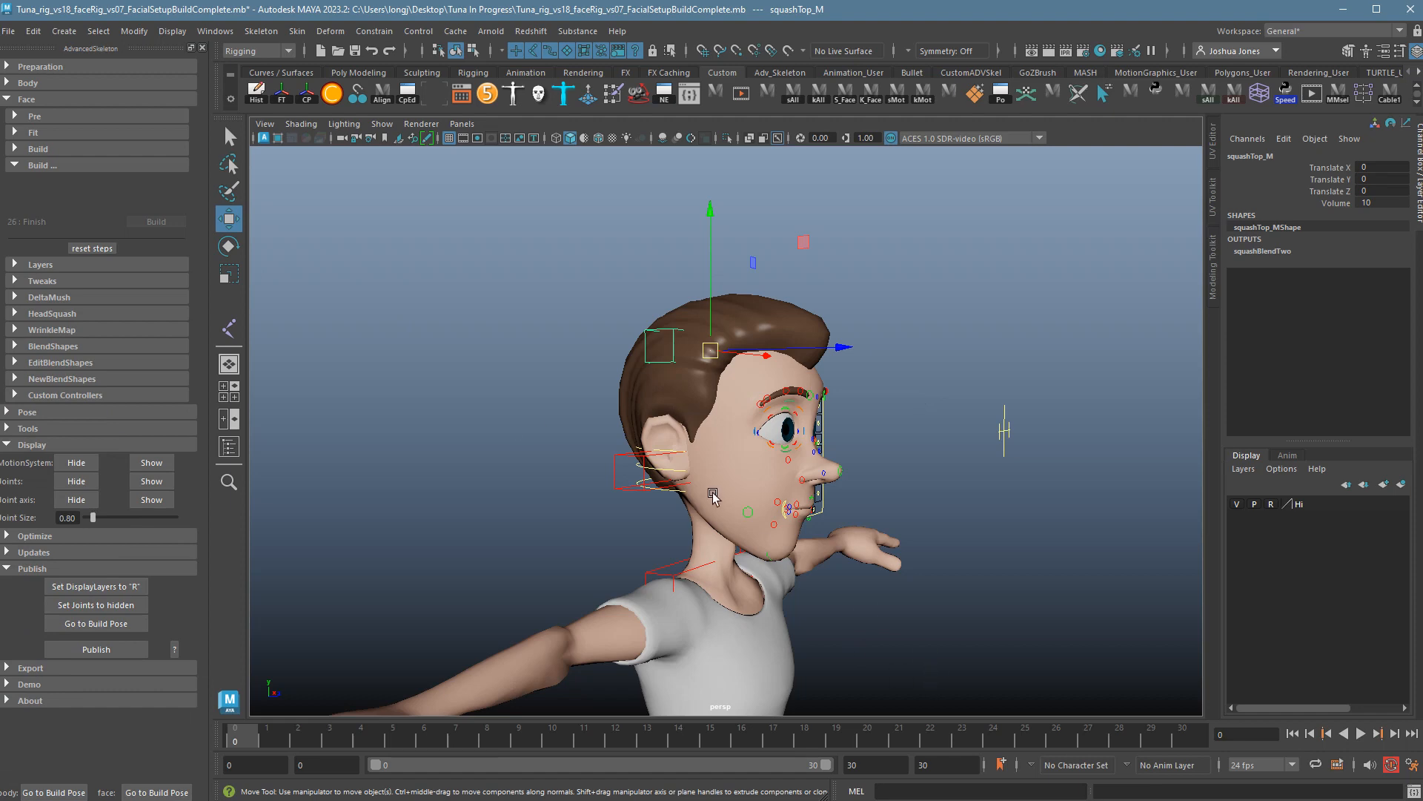
pyautogui.click(978, 611)
pyautogui.moveTo(979, 613)
pyautogui.keyDown('alt'); pyautogui.mouseDown()
pyautogui.moveTo(934, 626)
pyautogui.moveTo(977, 619)
pyautogui.moveTo(989, 601)
pyautogui.mouseUp(); pyautogui.keyUp('alt')
pyautogui.keyDown('alt'); pyautogui.moveTo(1045, 550); pyautogui.dragTo(1026, 498, button='middle'); pyautogui.keyUp('alt')
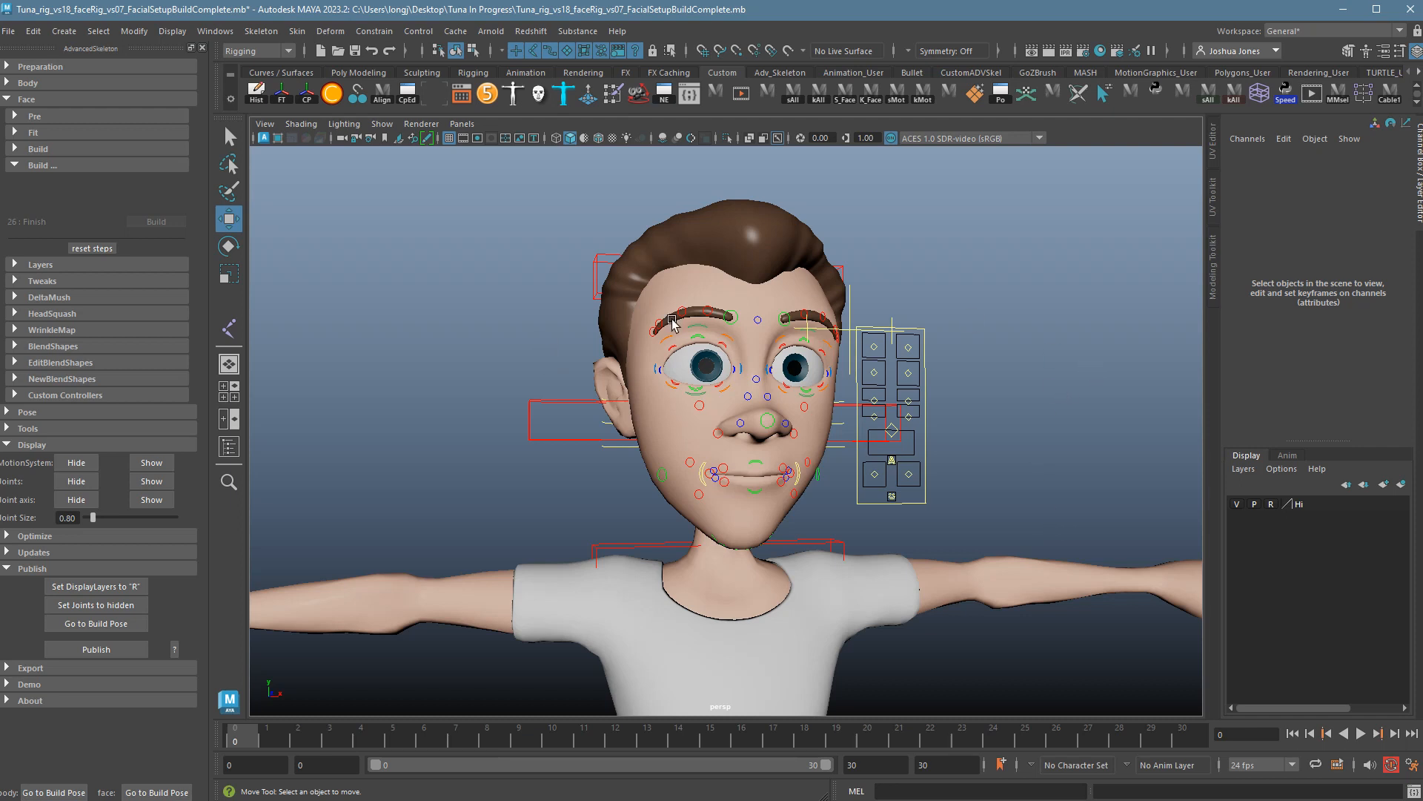
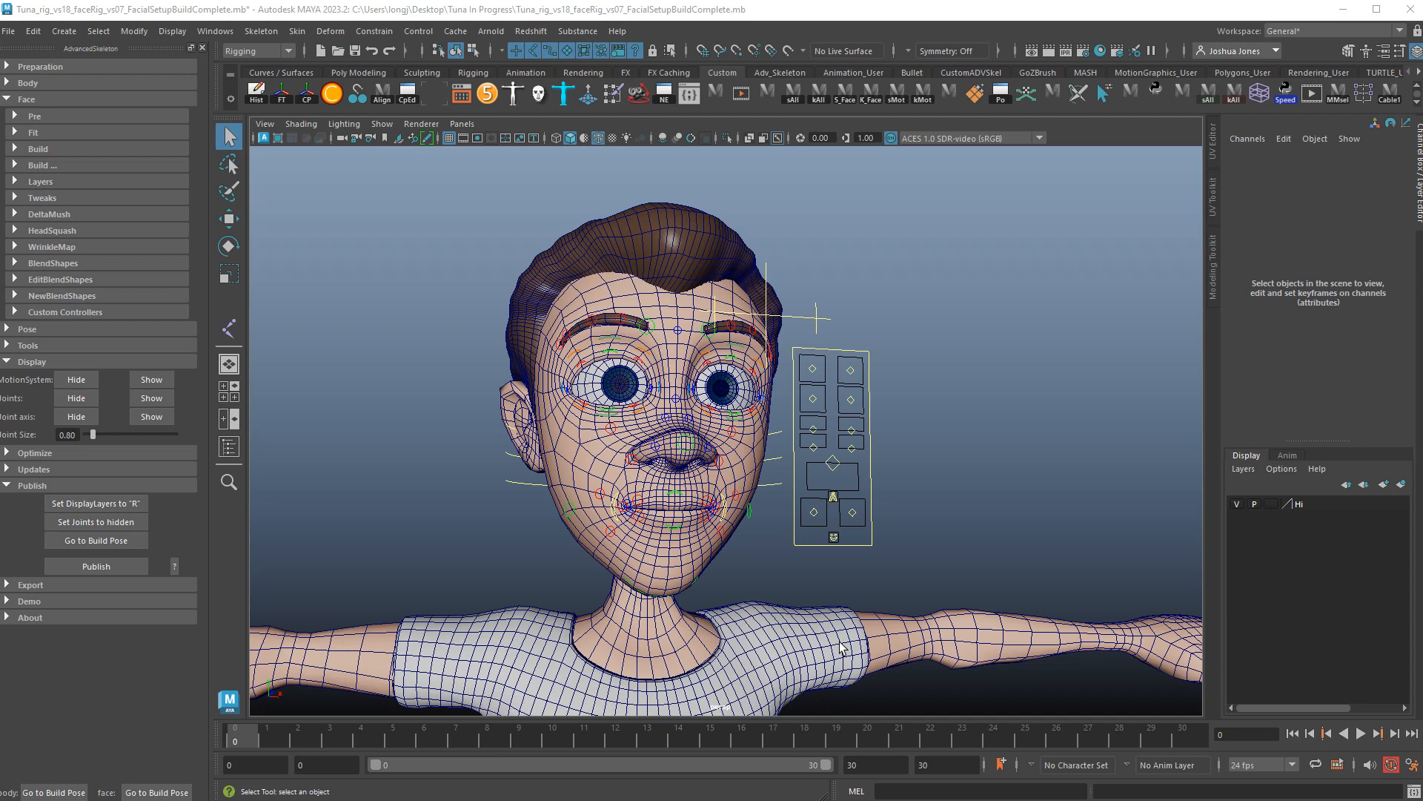
# Select and clear middleFace_M, then start opening the vs07 FacialSetupBuildComplete scene and cancel.
pyautogui.click(812, 475)
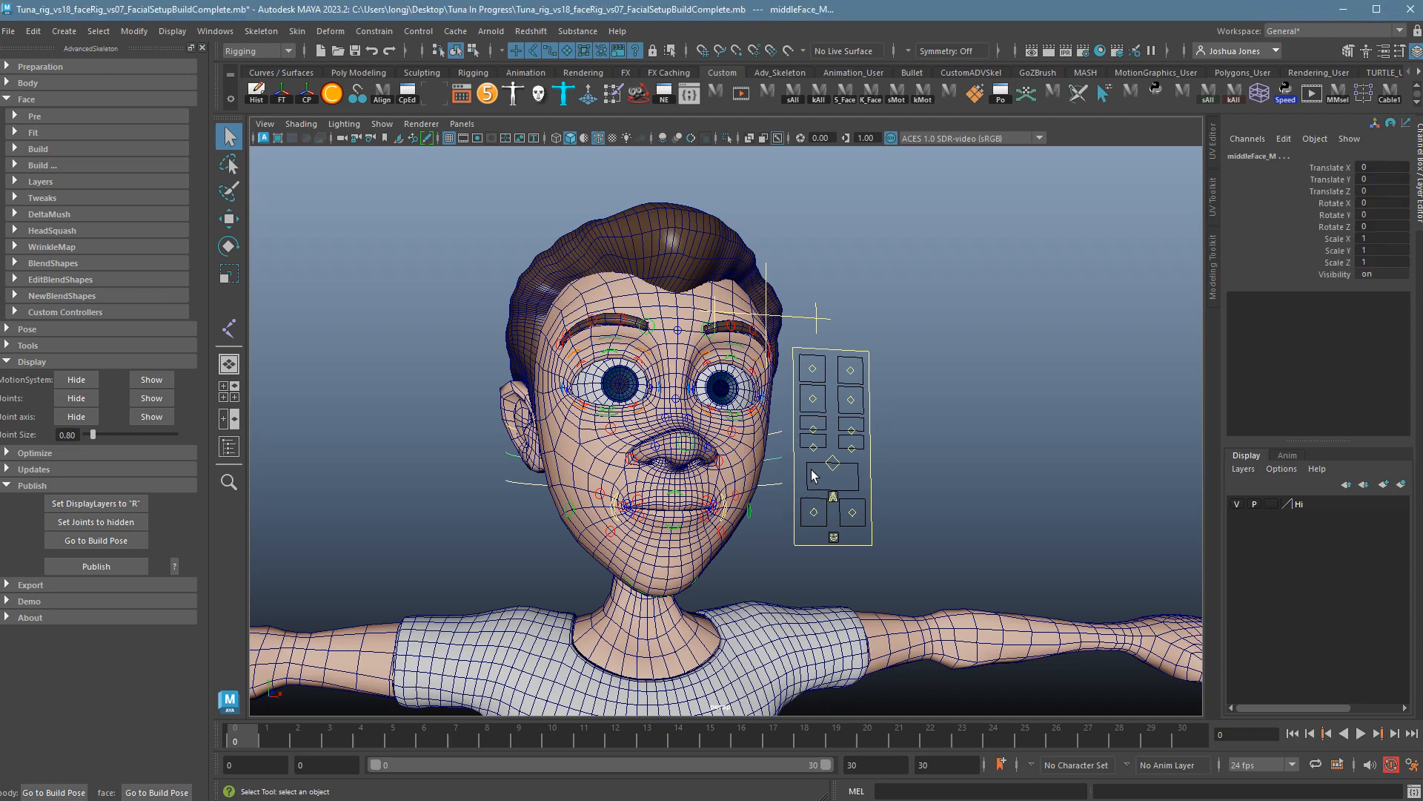
pyautogui.click(994, 482)
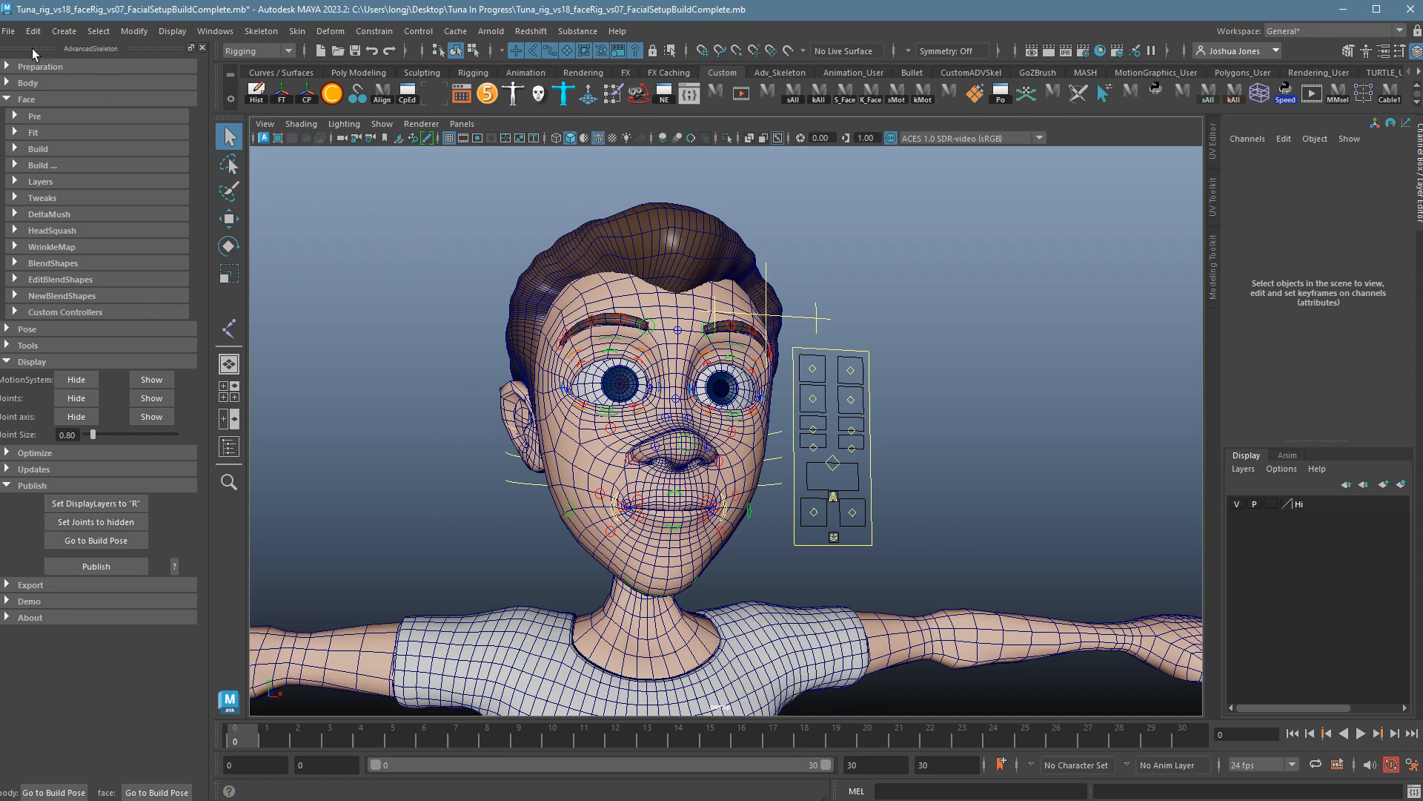
pyautogui.click(9, 31)
pyautogui.click(29, 77)
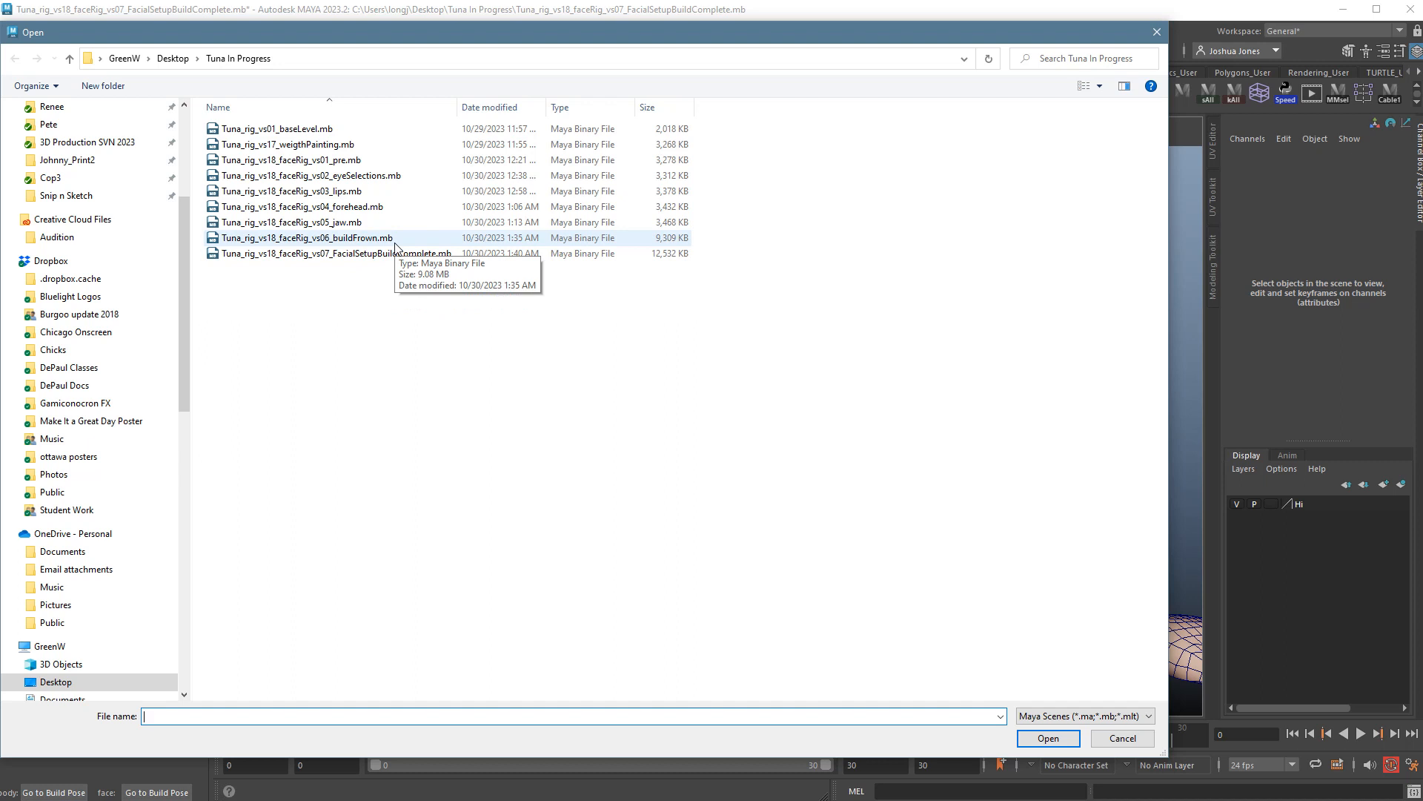
pyautogui.click(422, 256)
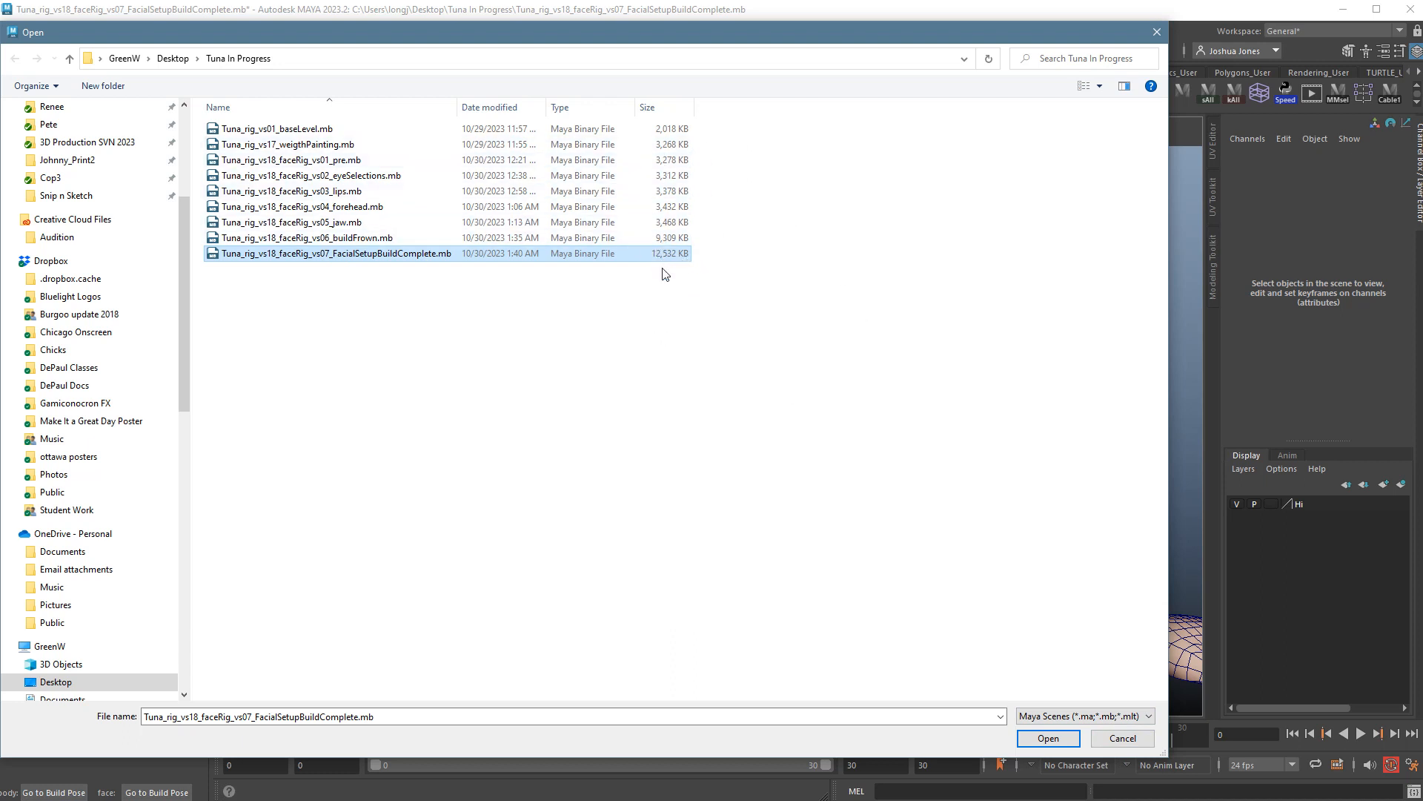
pyautogui.click(1128, 739)
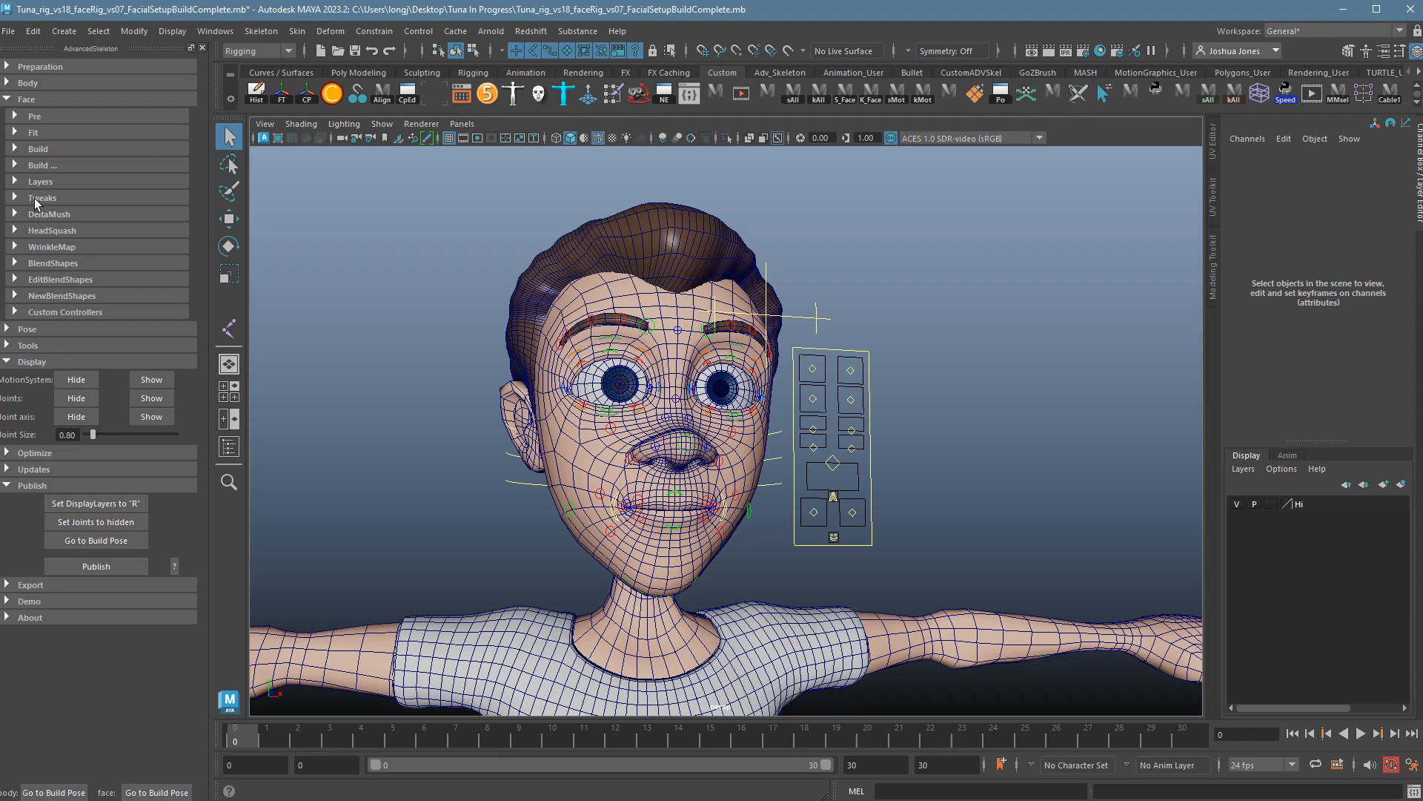
# Expand the step-by-step Build options and test-move the right brow control, then undo.
pyautogui.click(24, 167)
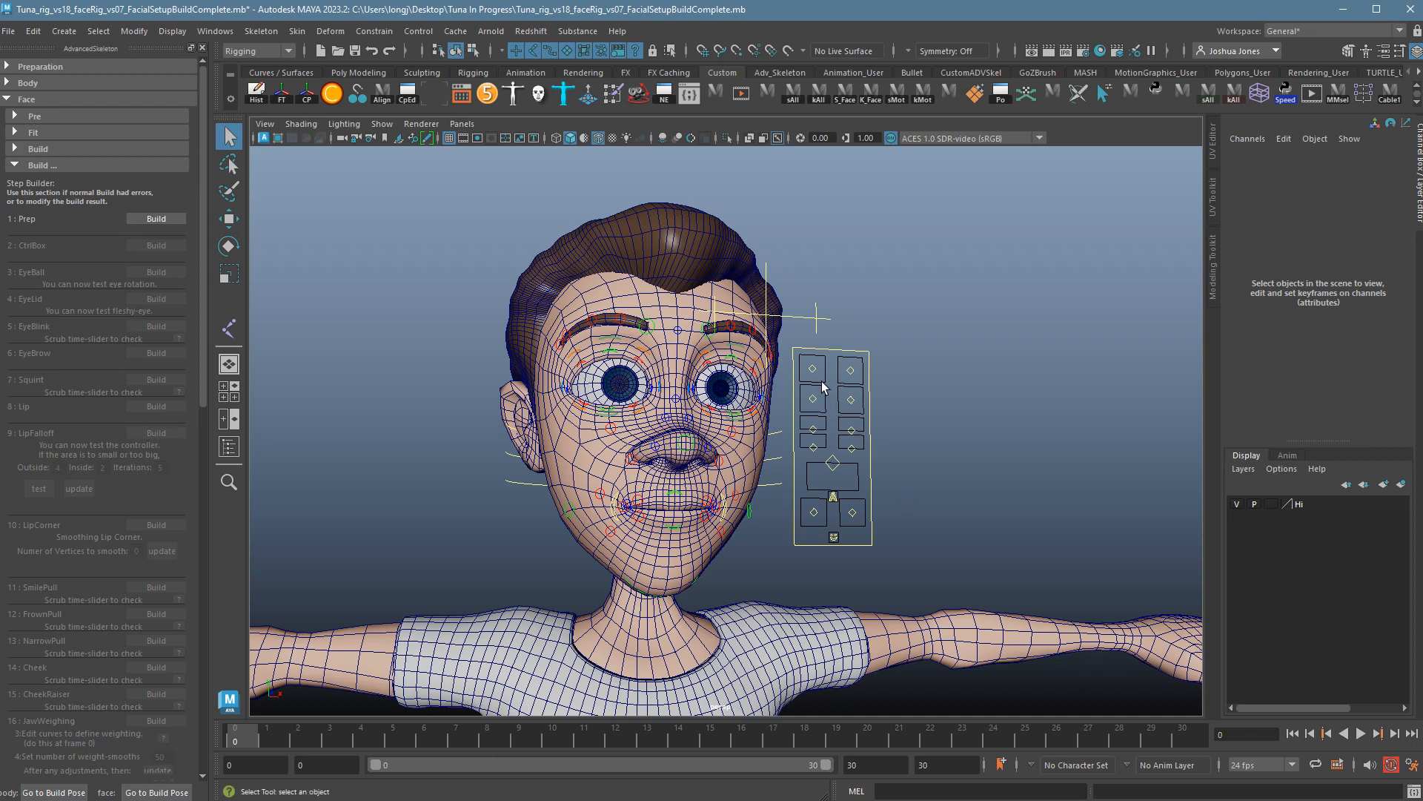
pyautogui.moveTo(865, 376)
pyautogui.mouseDown(button='middle')
pyautogui.moveTo(854, 390)
pyautogui.moveTo(846, 363)
pyautogui.mouseUp(button='middle')
pyautogui.hotkey('ctrl', 'z')
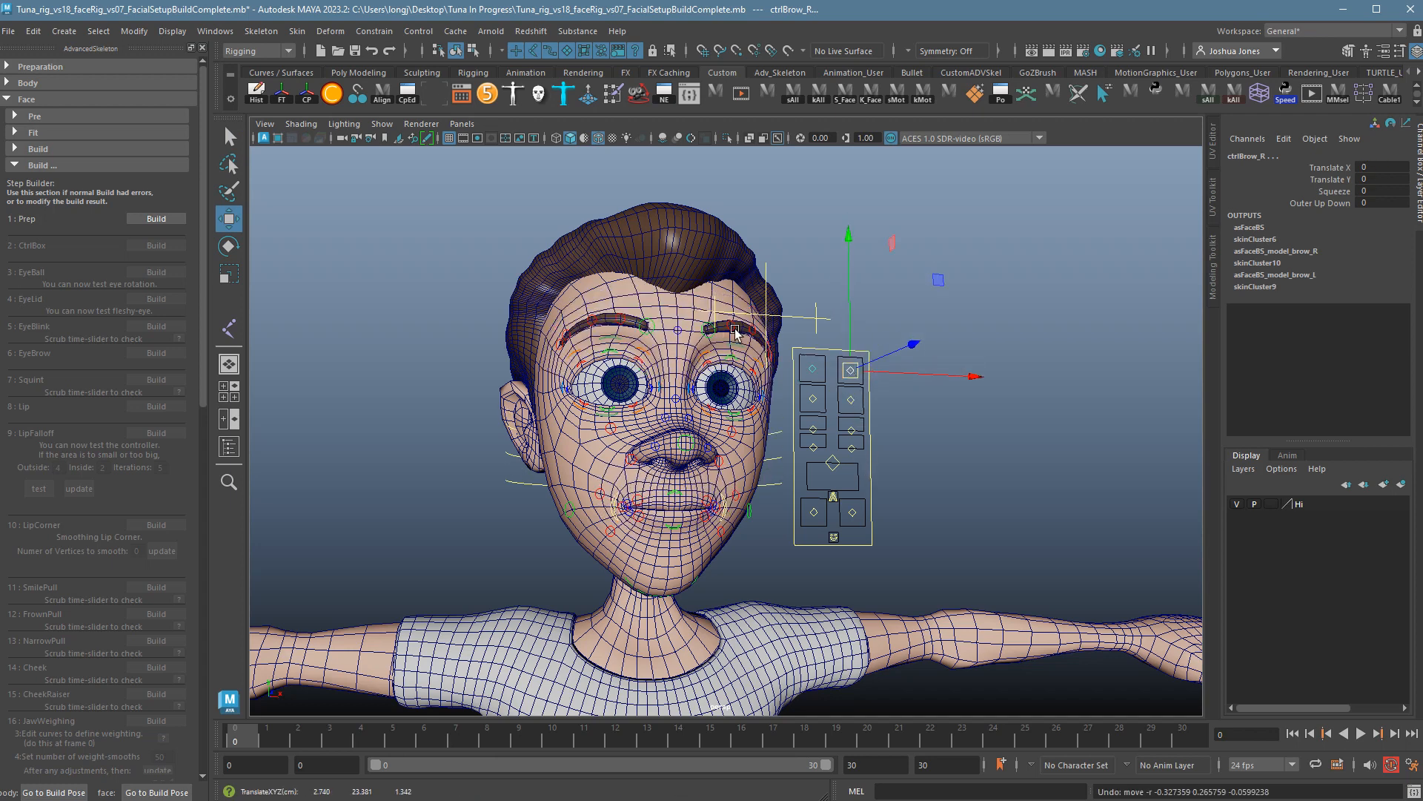
# Expand the Build section and switch the face rig back to fit mode with Toggle Fit/Adv.
pyautogui.click(24, 152)
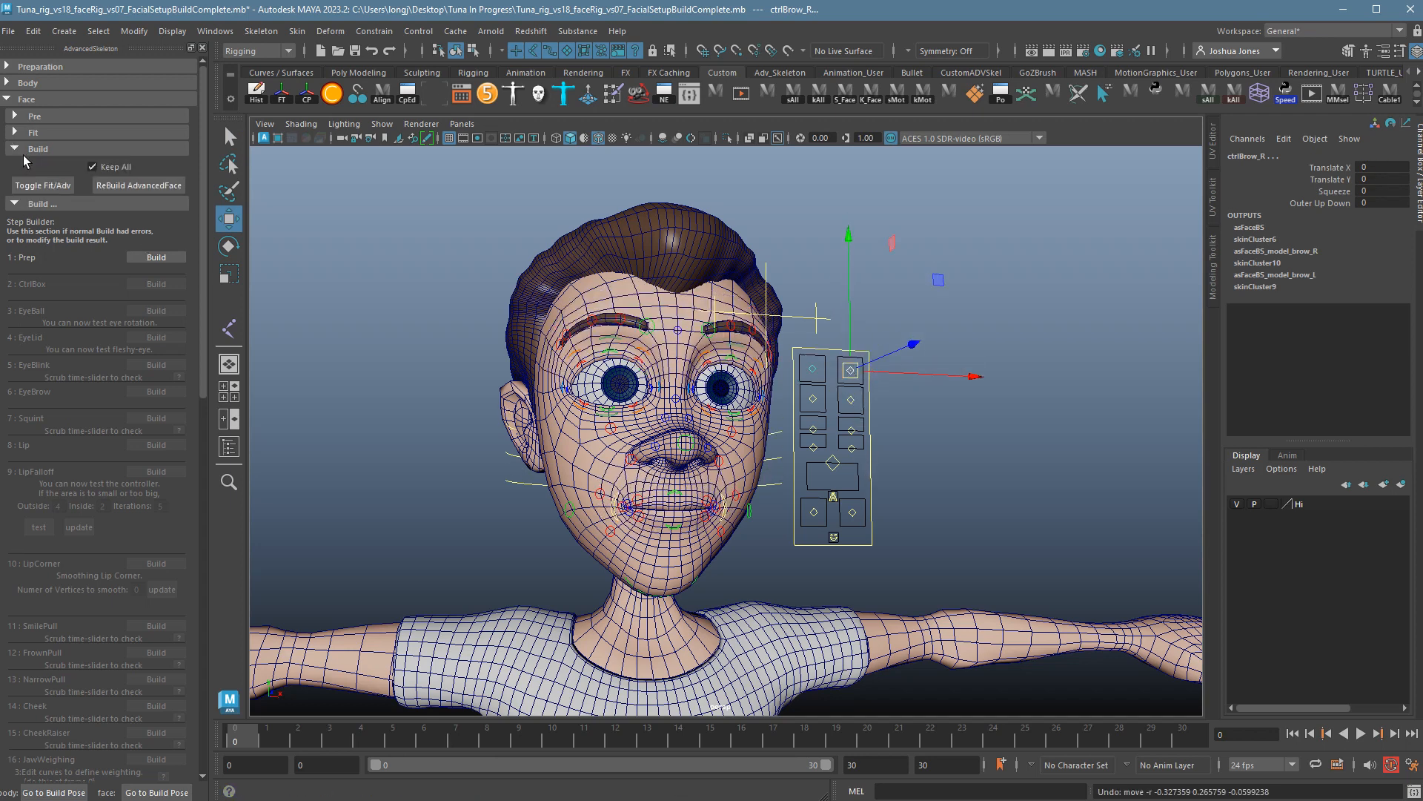
pyautogui.click(26, 136)
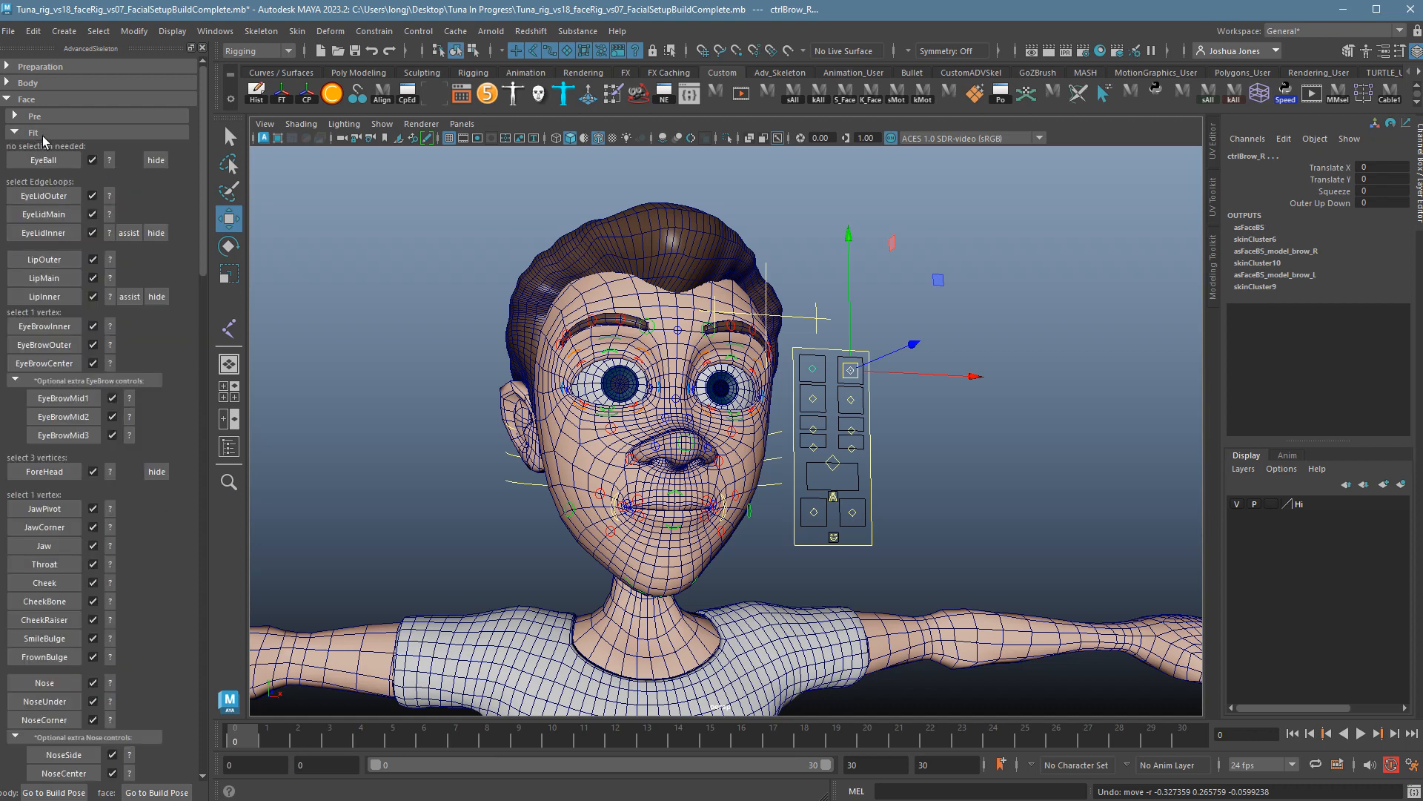
pyautogui.click(32, 133)
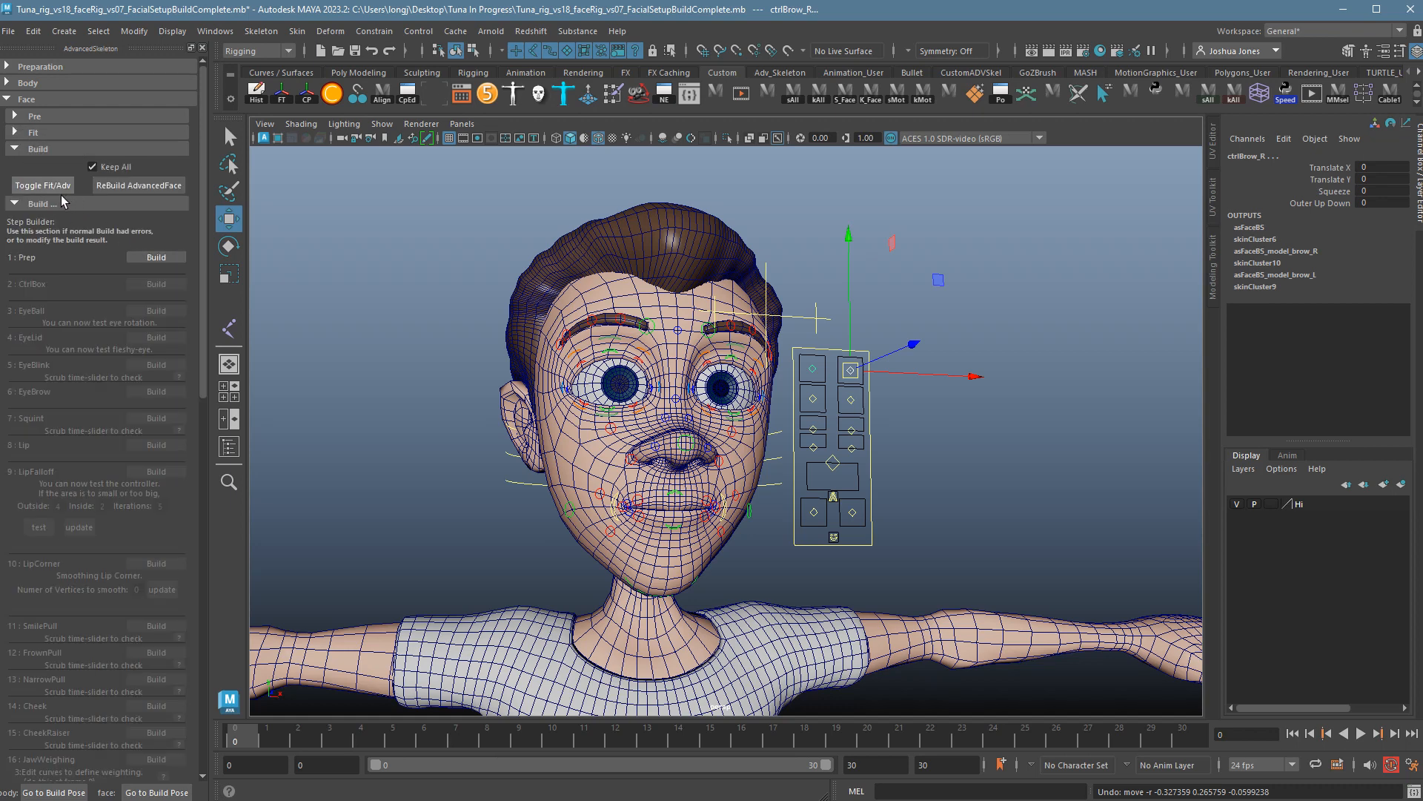
pyautogui.click(63, 191)
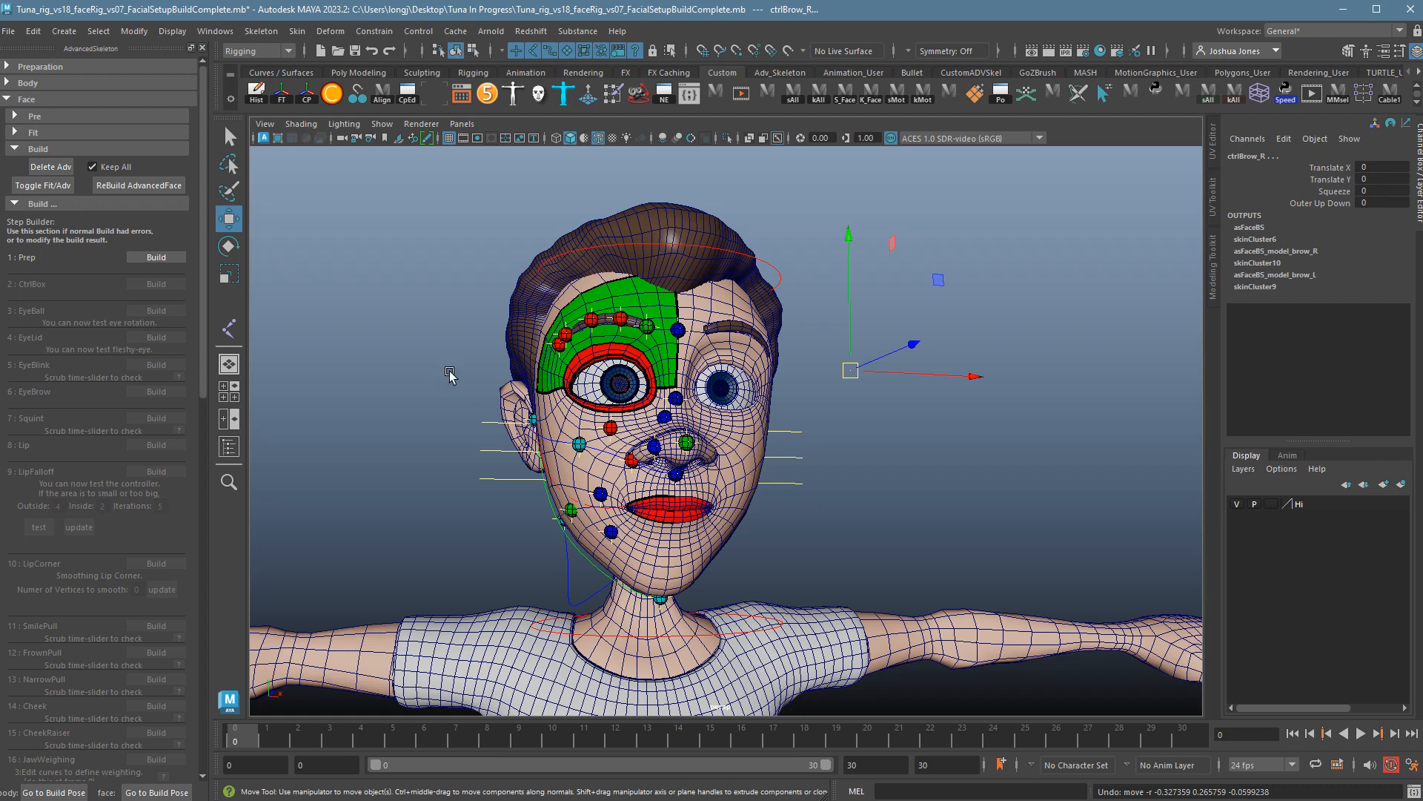
# Expand the Fit section and delete the Cheek fit marker.
pyautogui.click(23, 137)
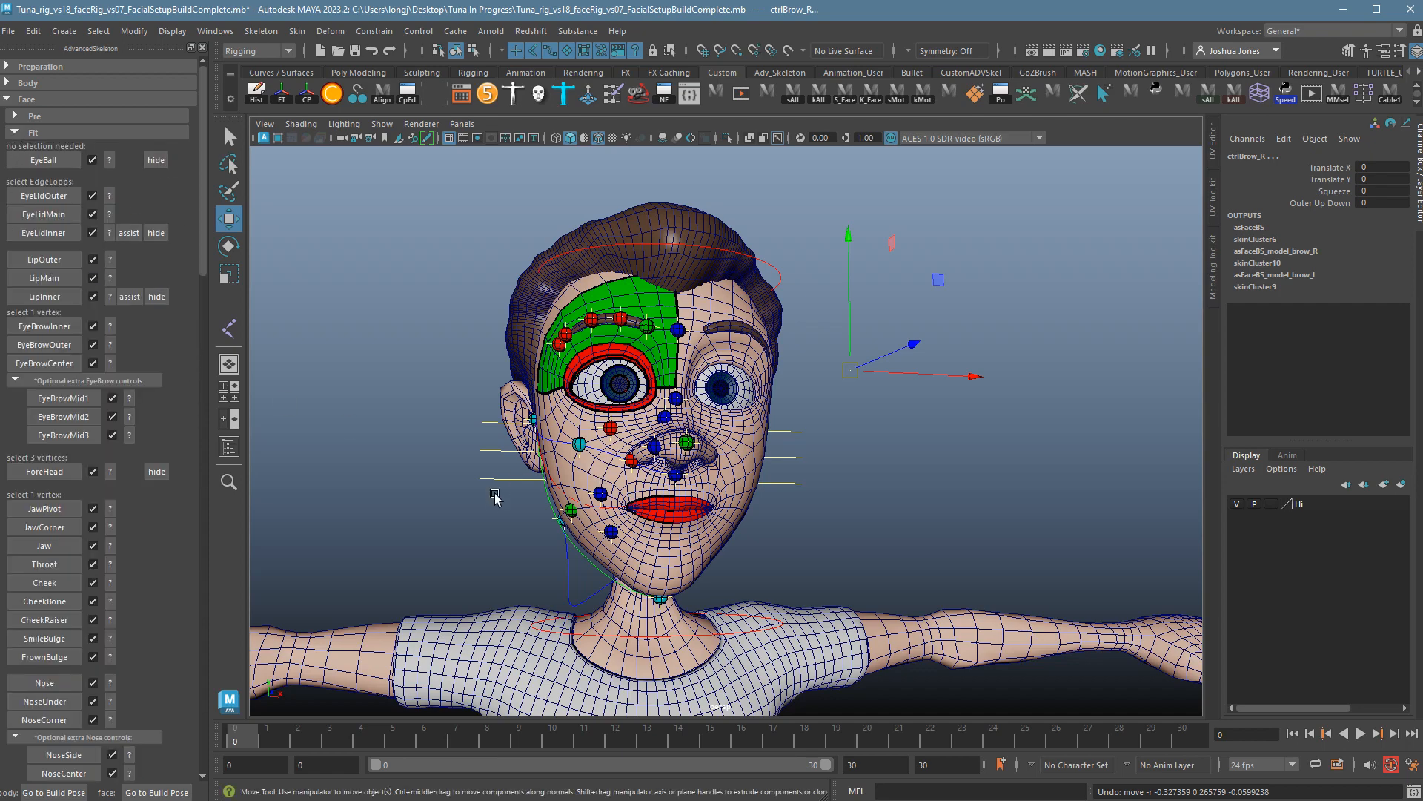
pyautogui.keyDown('alt'); pyautogui.moveTo(499, 493); pyautogui.dragTo(702, 510); pyautogui.keyUp('alt')
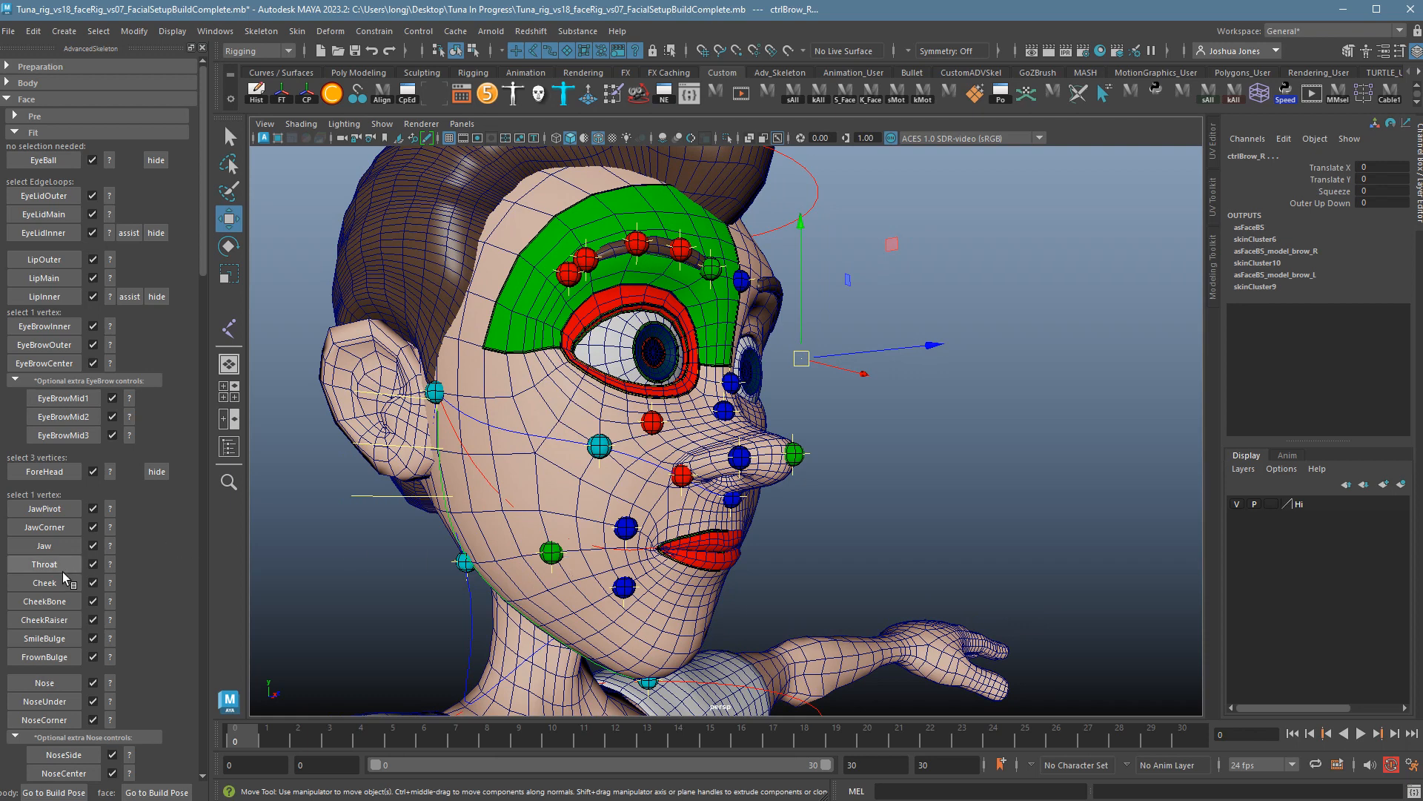
pyautogui.click(93, 583)
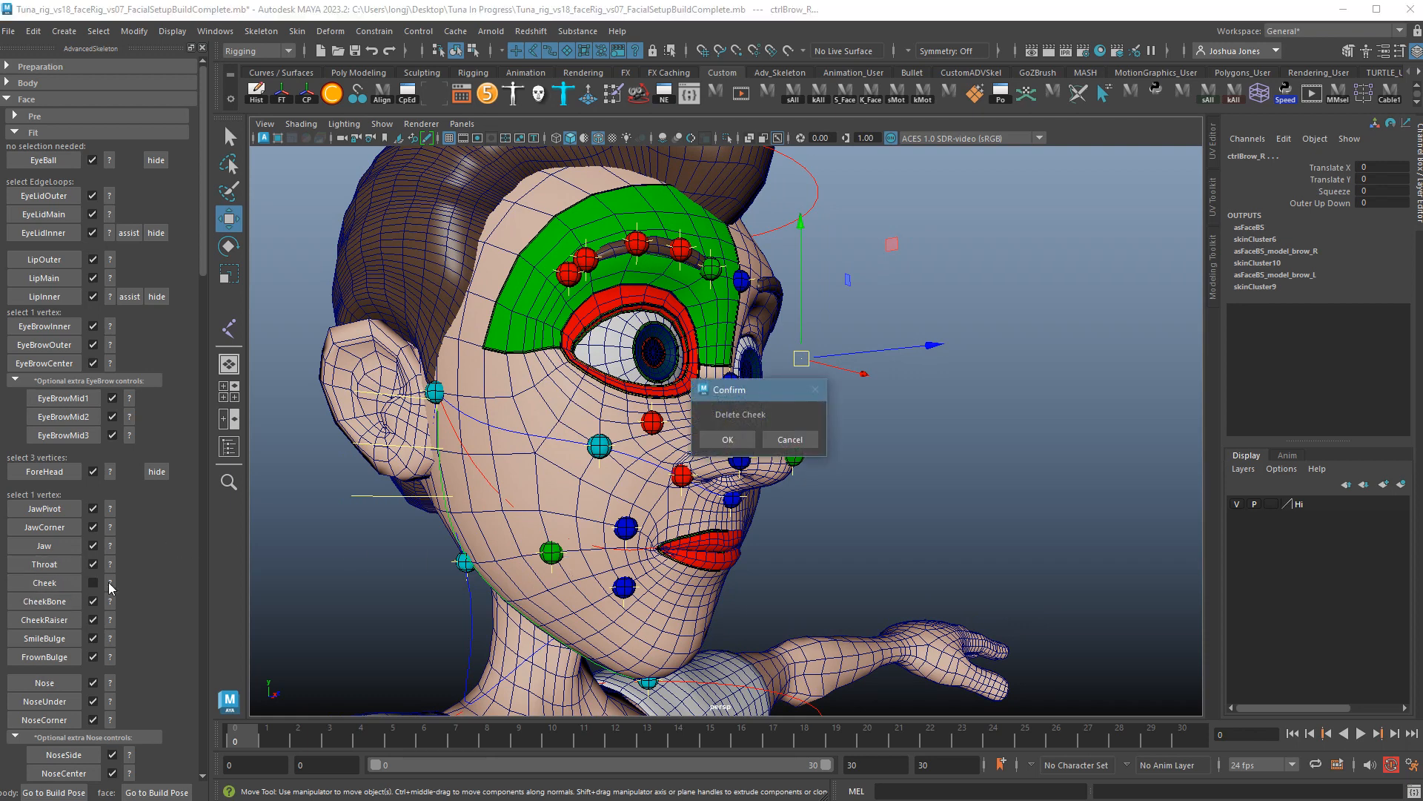
pyautogui.click(748, 445)
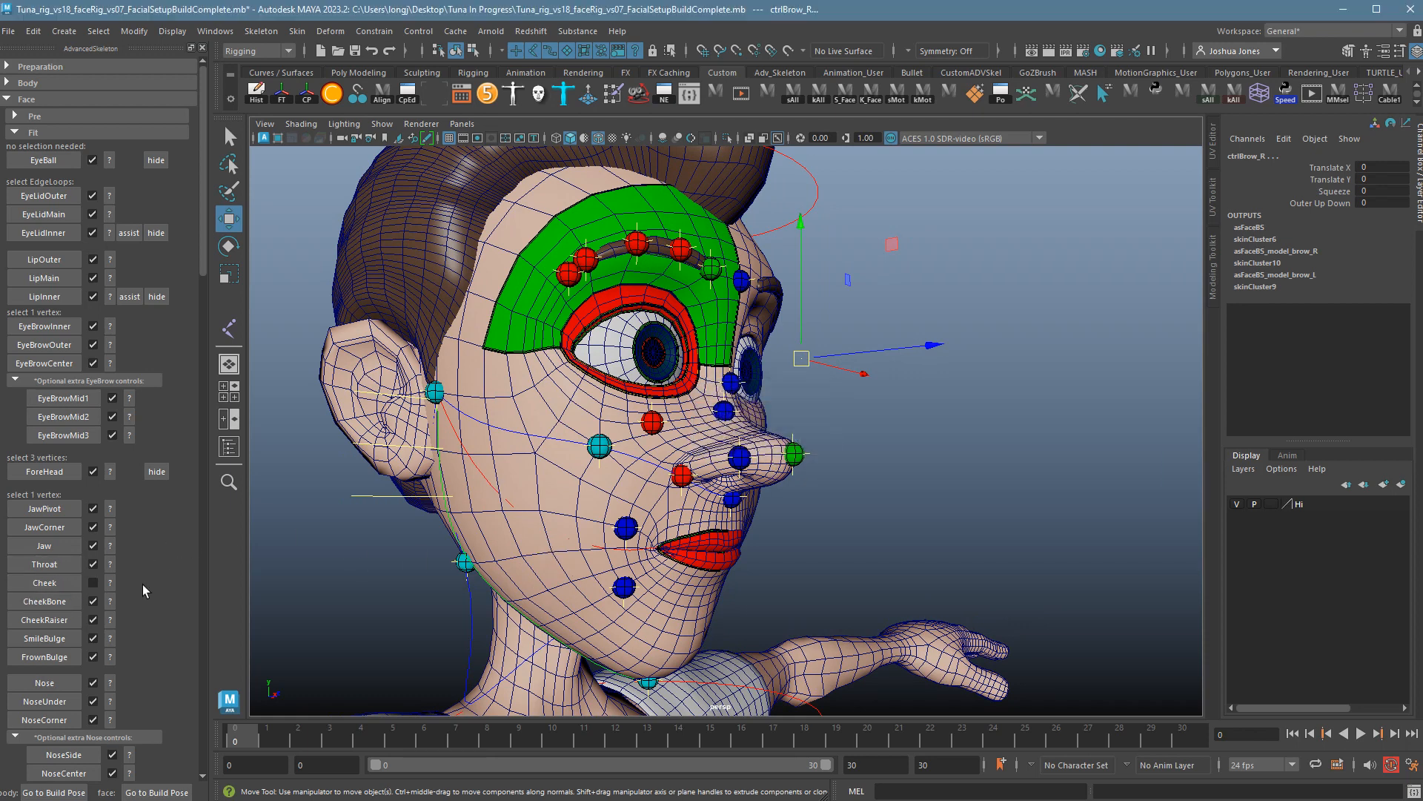
# Pick a new cheek vertex on the head mesh and re-place the Cheek marker there.
pyautogui.click(585, 510)
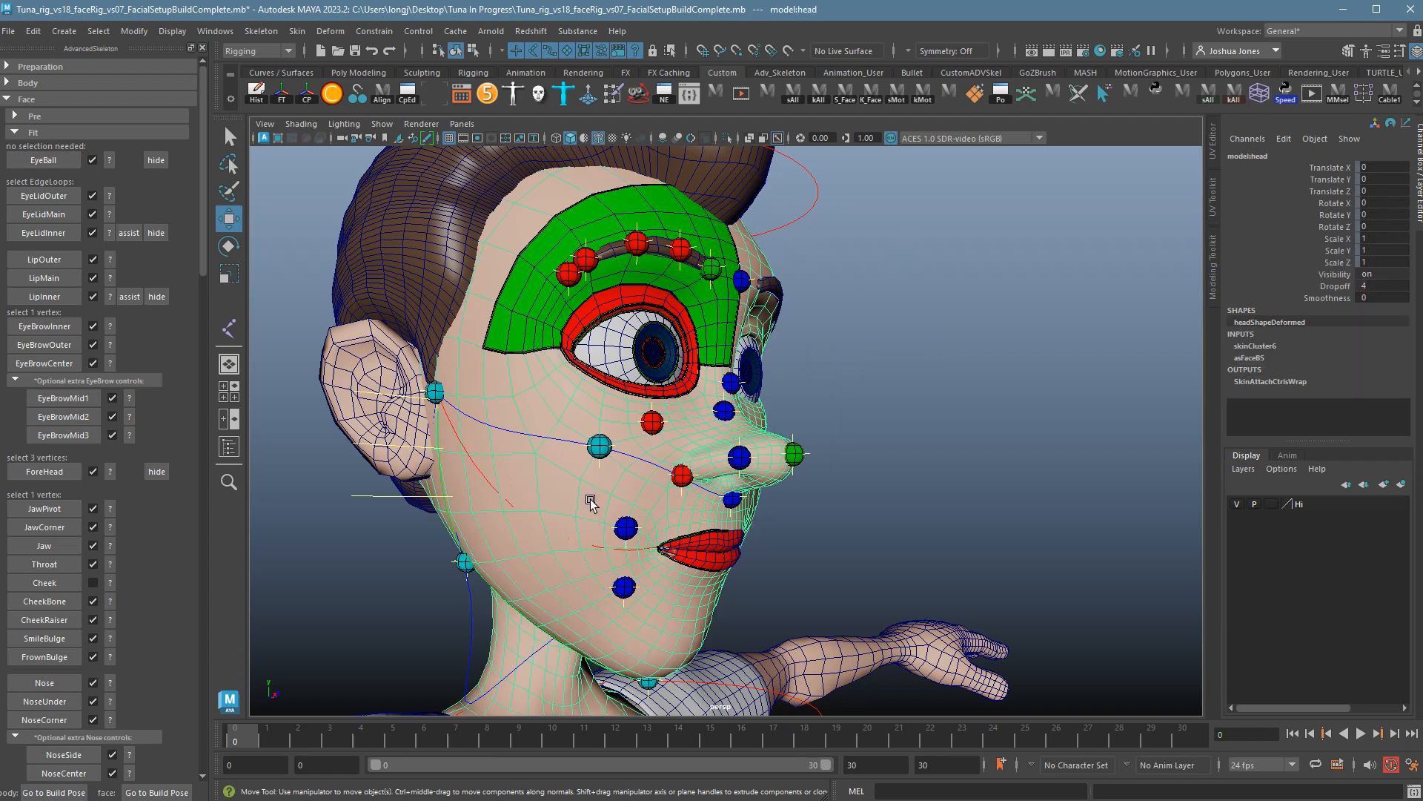
pyautogui.rightClick(579, 495)
pyautogui.moveTo(559, 488); pyautogui.dragTo(533, 493, button='right')
pyautogui.keyDown('alt'); pyautogui.moveTo(611, 550); pyautogui.dragTo(575, 542); pyautogui.keyUp('alt')
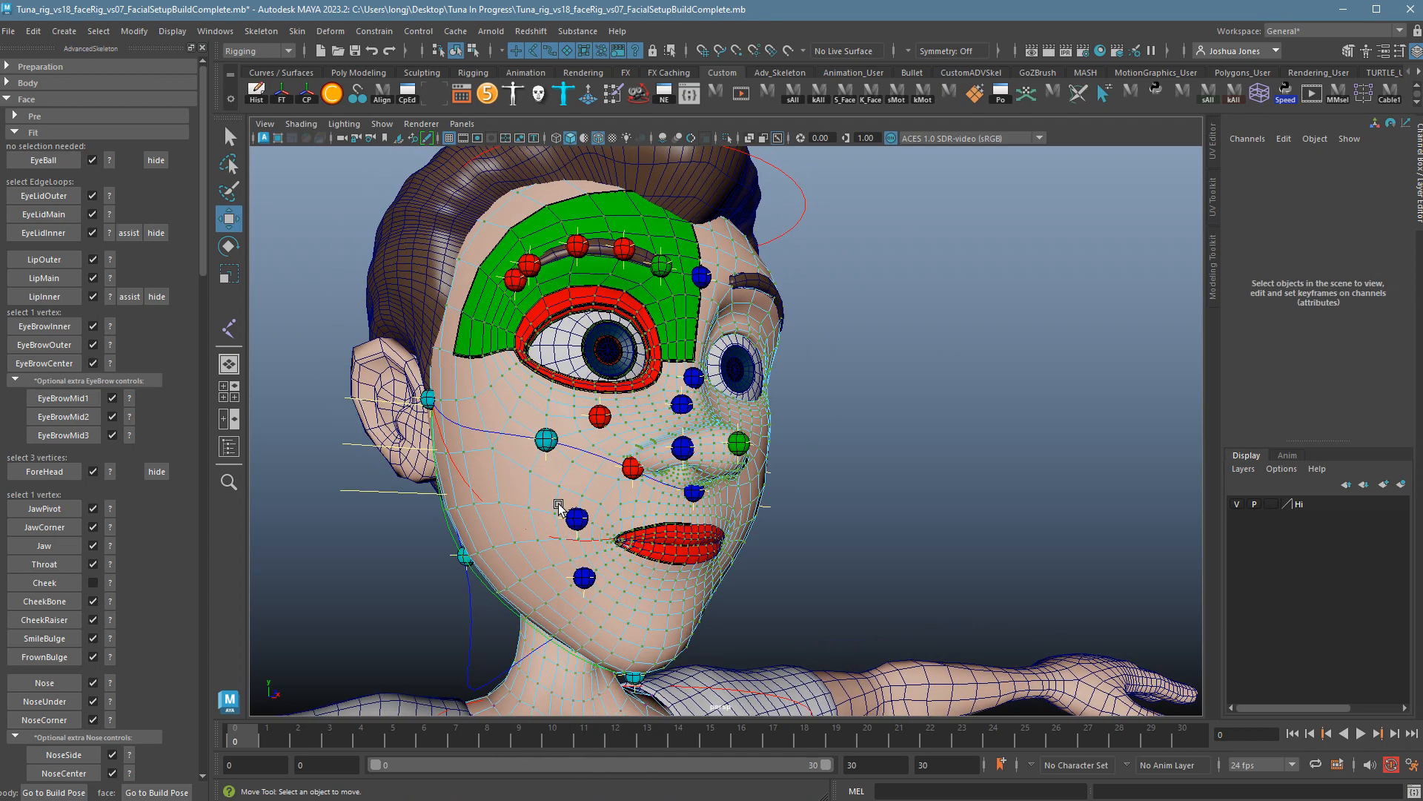
pyautogui.click(552, 512)
pyautogui.moveTo(660, 598)
pyautogui.keyDown('alt'); pyautogui.mouseDown()
pyautogui.moveTo(616, 589)
pyautogui.moveTo(642, 598)
pyautogui.mouseUp(); pyautogui.keyUp('alt')
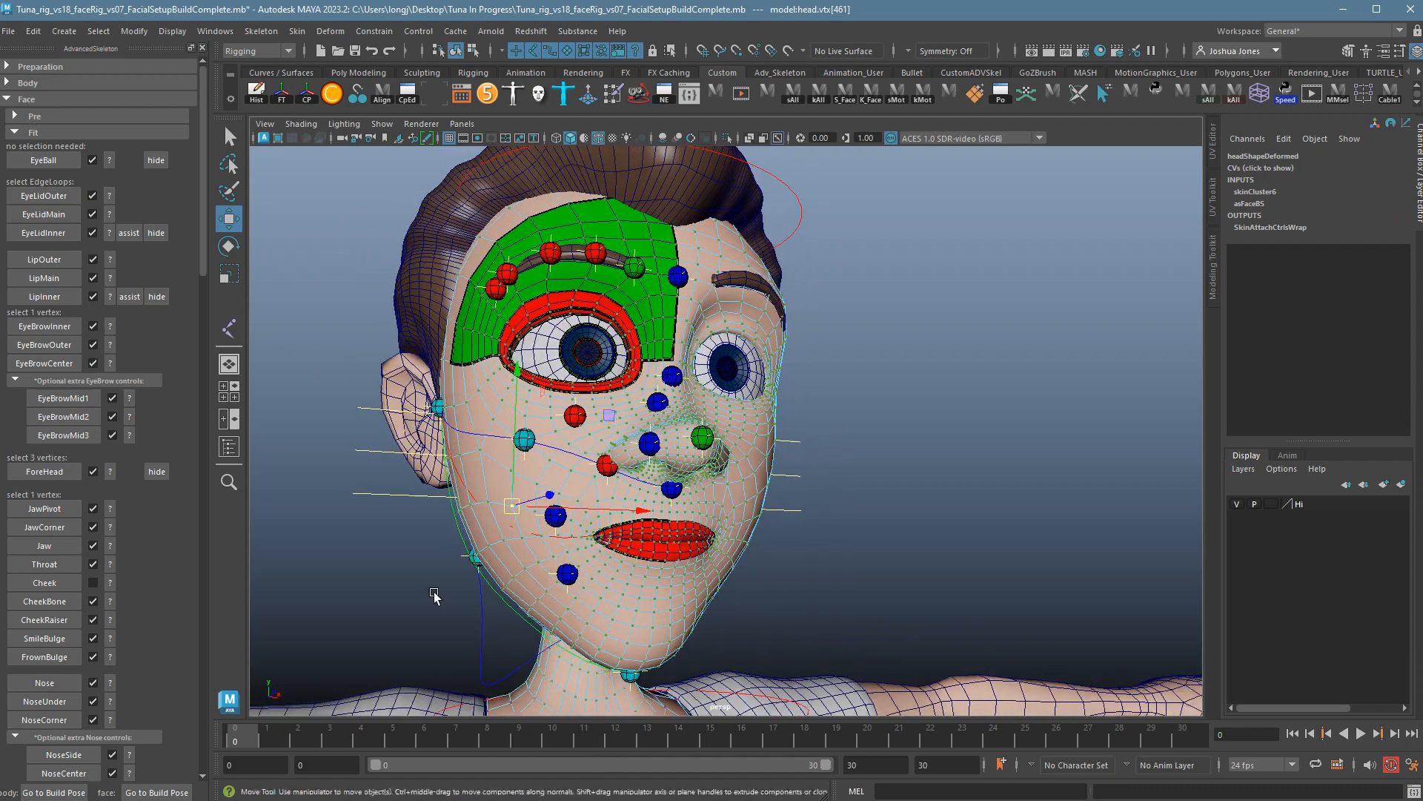
pyautogui.click(63, 583)
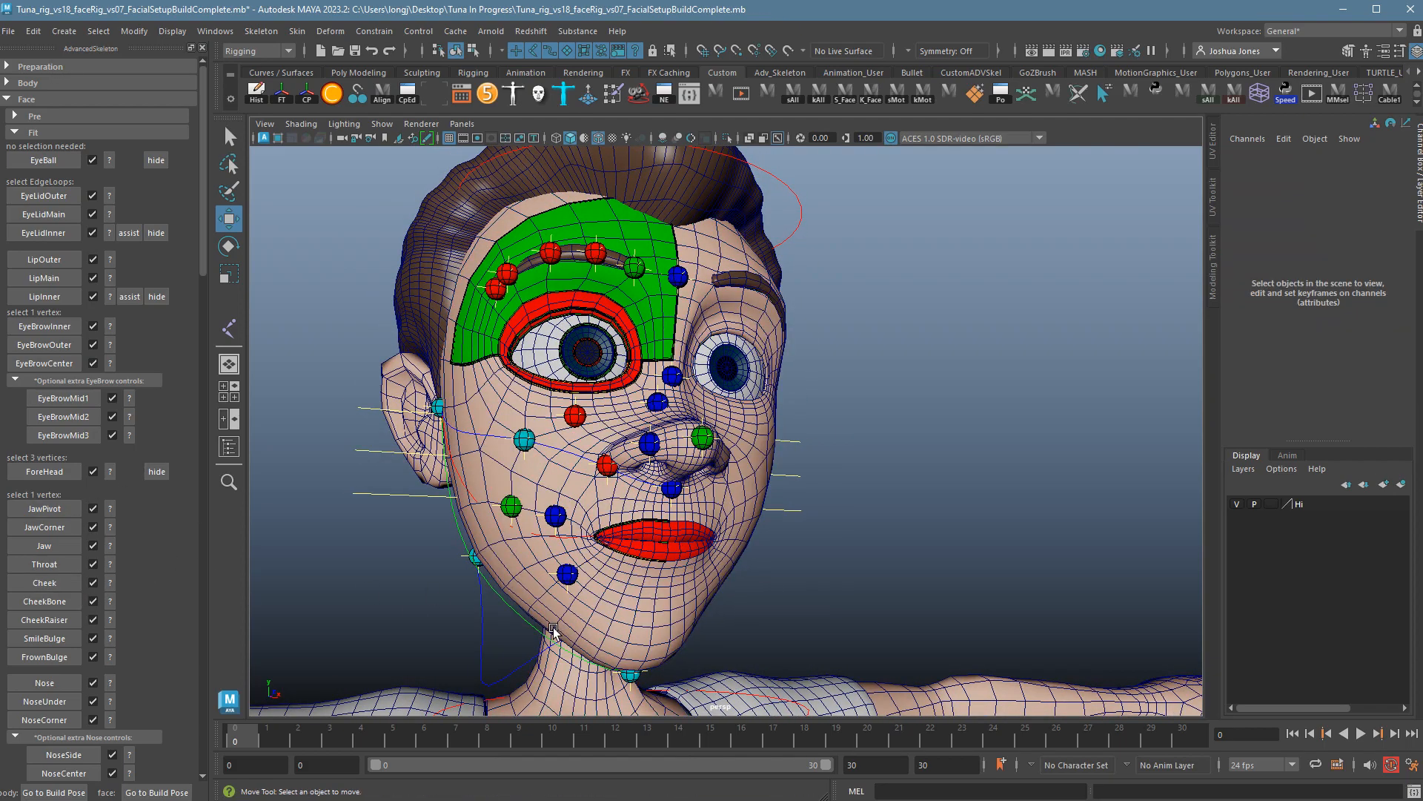
pyautogui.keyDown('alt'); pyautogui.moveTo(555, 631); pyautogui.dragTo(617, 421); pyautogui.keyUp('alt')
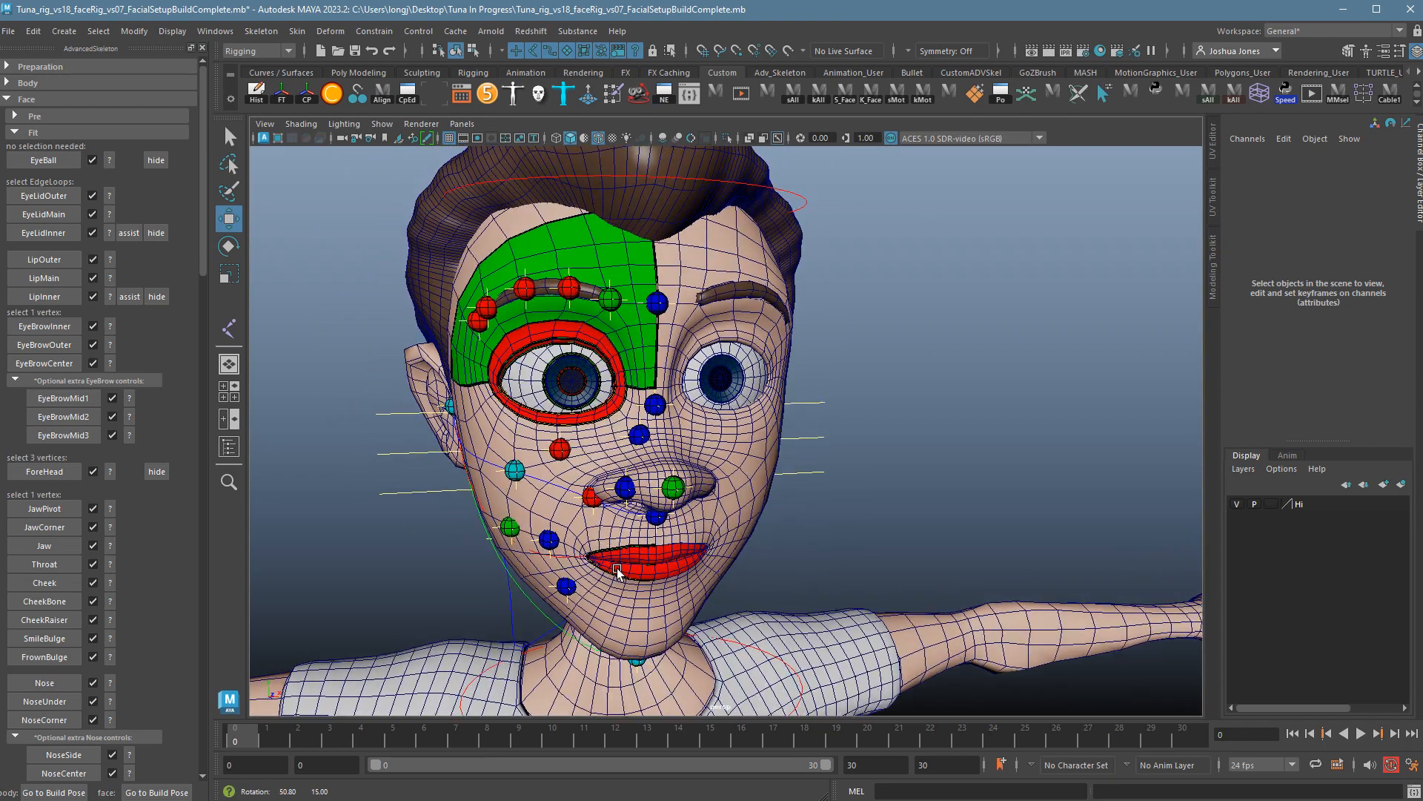
pyautogui.keyDown('alt'); pyautogui.moveTo(540, 348); pyautogui.dragTo(558, 304); pyautogui.keyUp('alt')
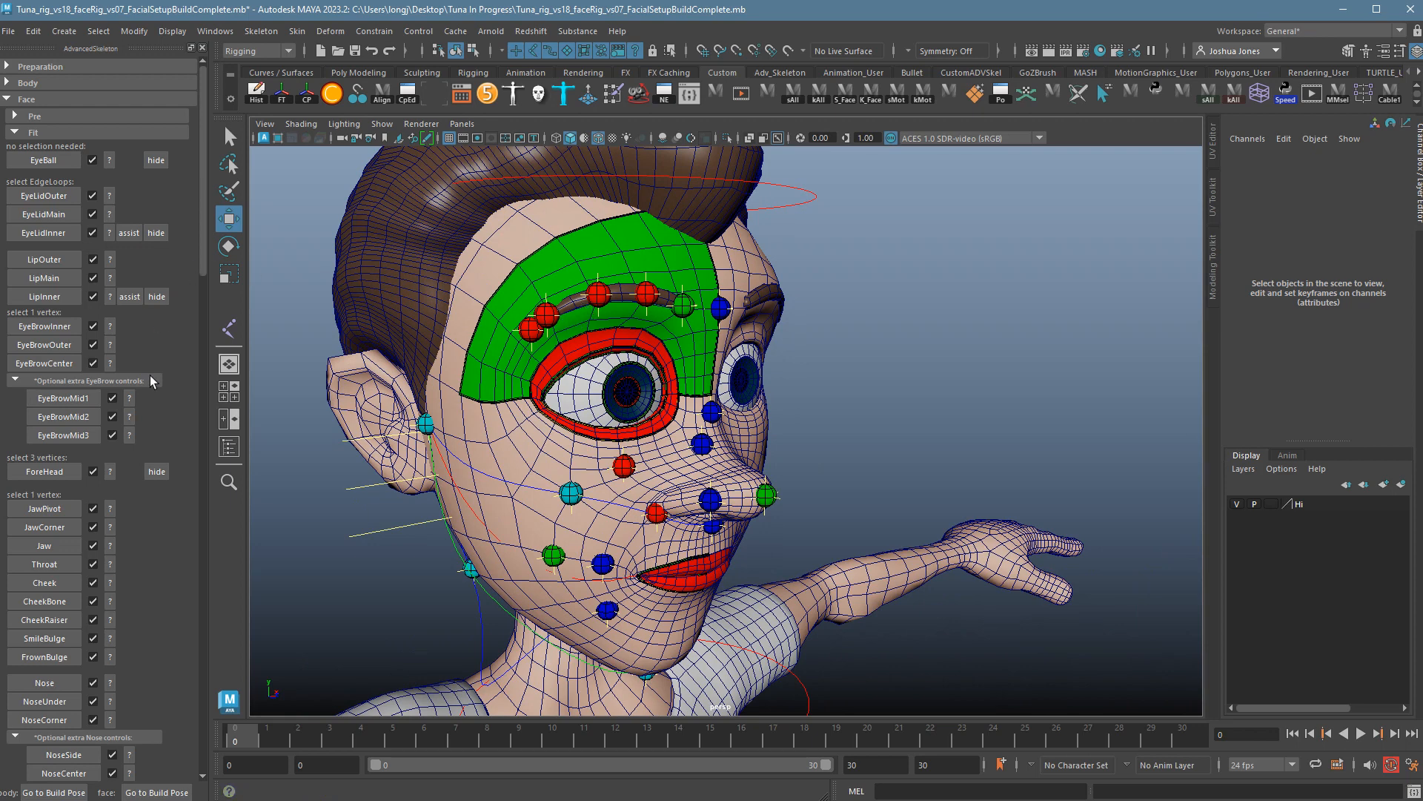
# Check the EyeBrowMid3 placement help, then delete the EyeBrowMid3 marker.
pyautogui.click(135, 439)
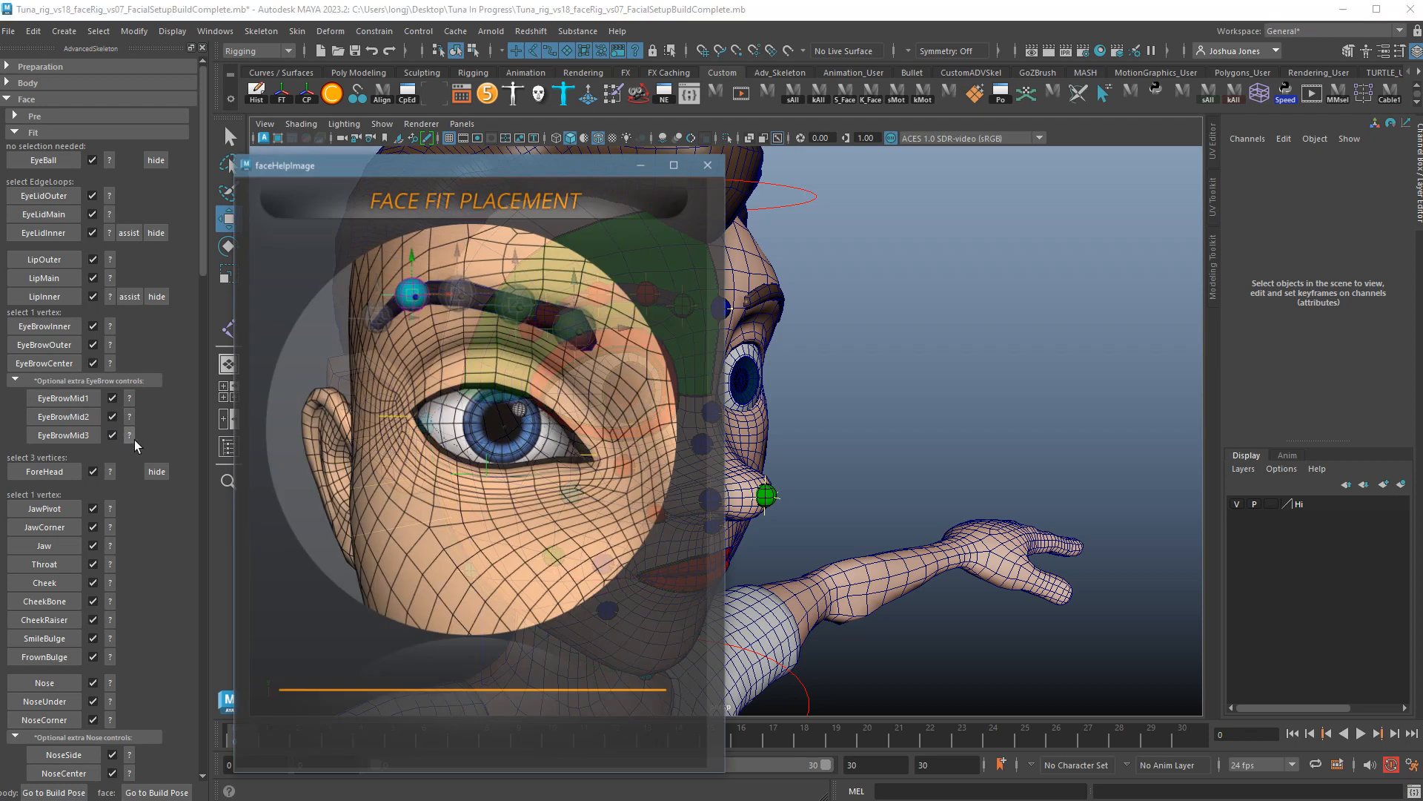
pyautogui.click(709, 165)
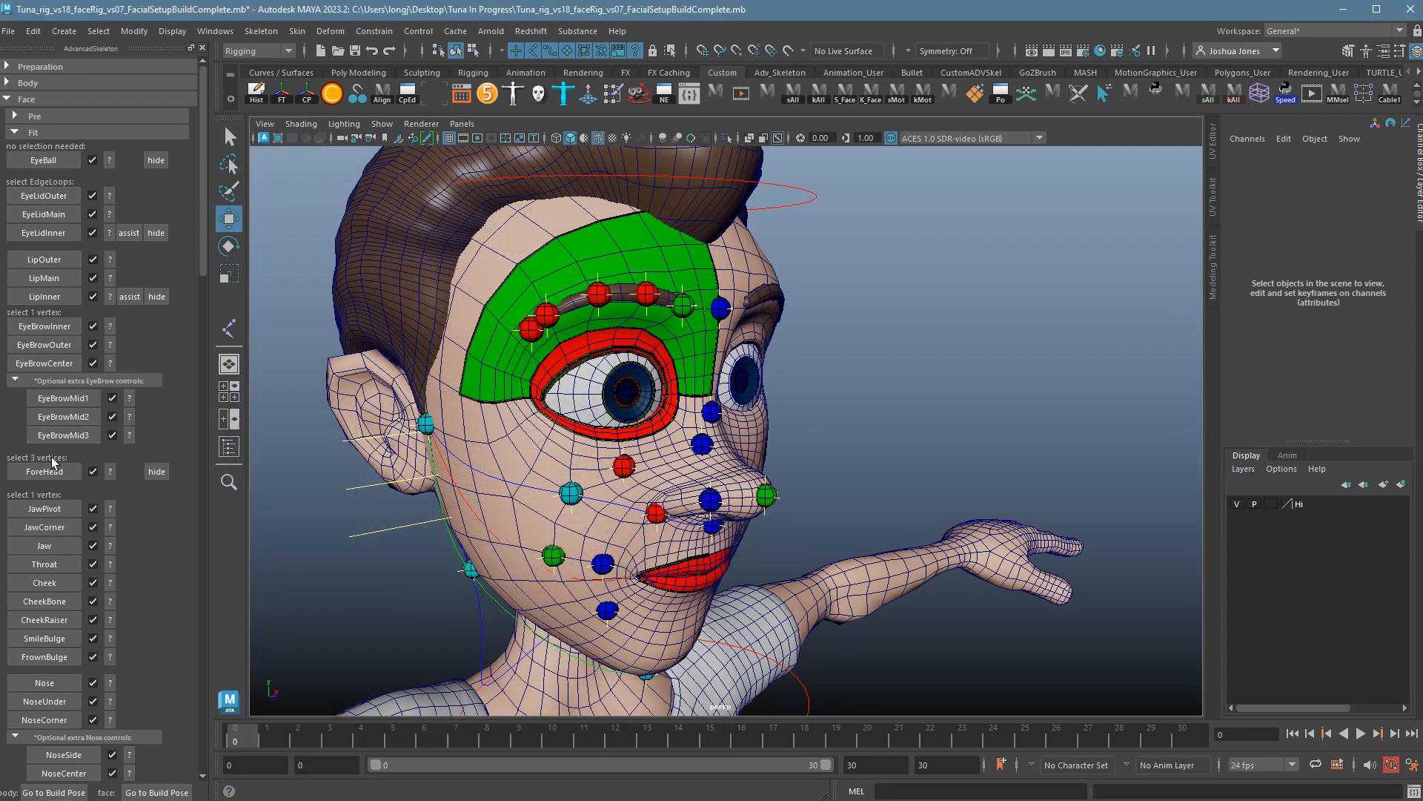
pyautogui.click(111, 435)
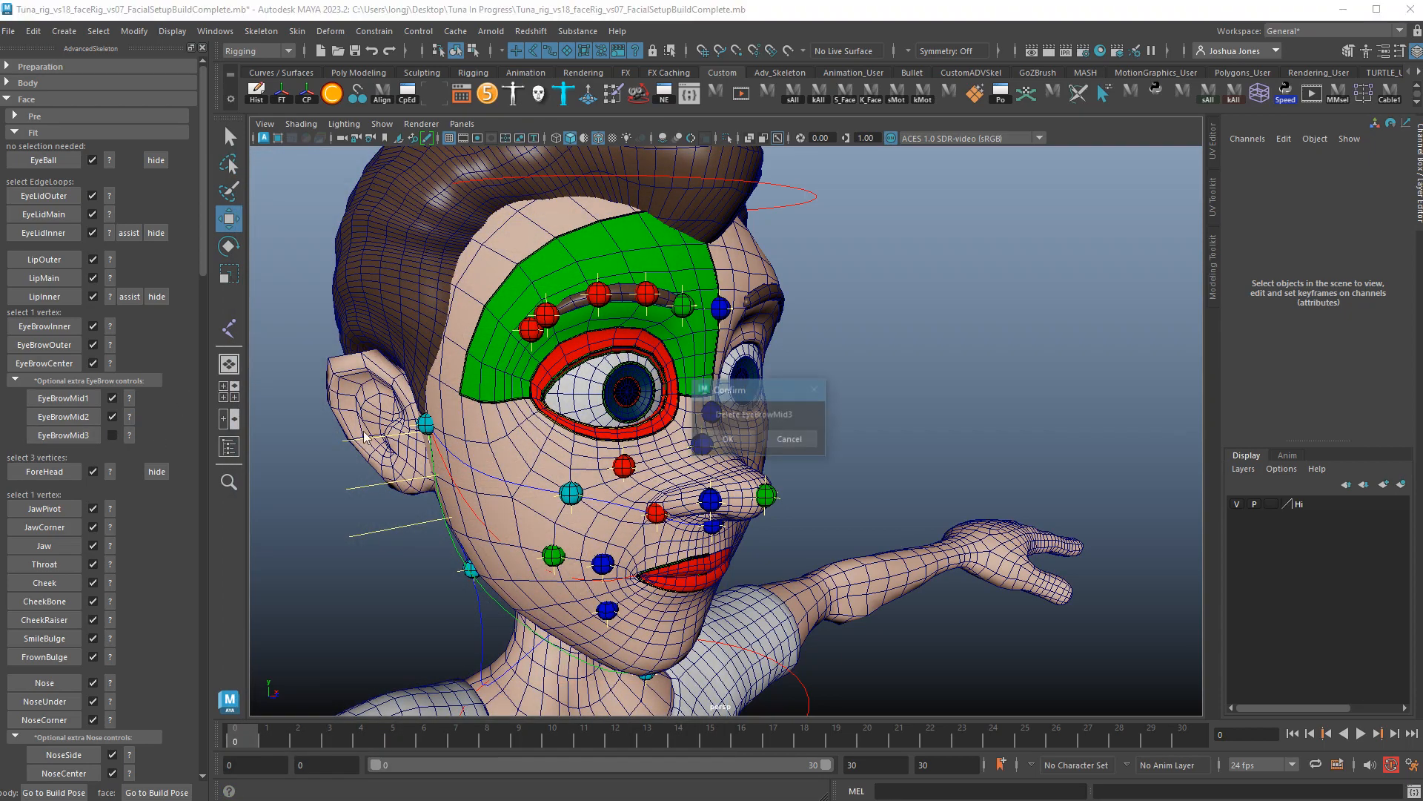
pyautogui.click(706, 437)
# Re-place EyeBrowMid3 on a new vertex of the right brow mesh.
pyautogui.keyDown('alt'); pyautogui.moveTo(537, 359); pyautogui.dragTo(763, 340, button='right'); pyautogui.keyUp('alt')
pyautogui.keyDown('alt'); pyautogui.moveTo(763, 339); pyautogui.dragTo(945, 487, button='middle'); pyautogui.keyUp('alt')
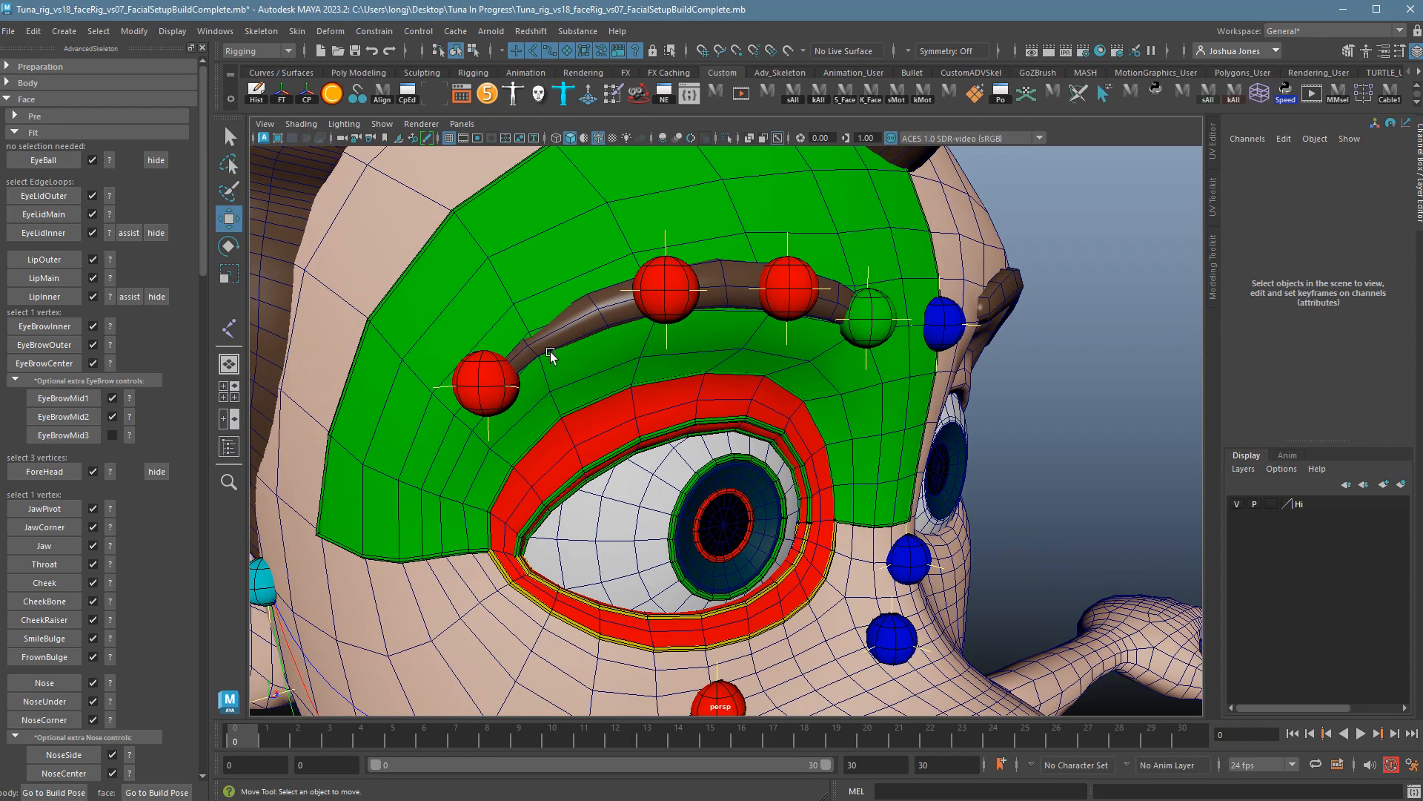
pyautogui.click(587, 333)
pyautogui.moveTo(578, 332); pyautogui.dragTo(538, 332, button='right')
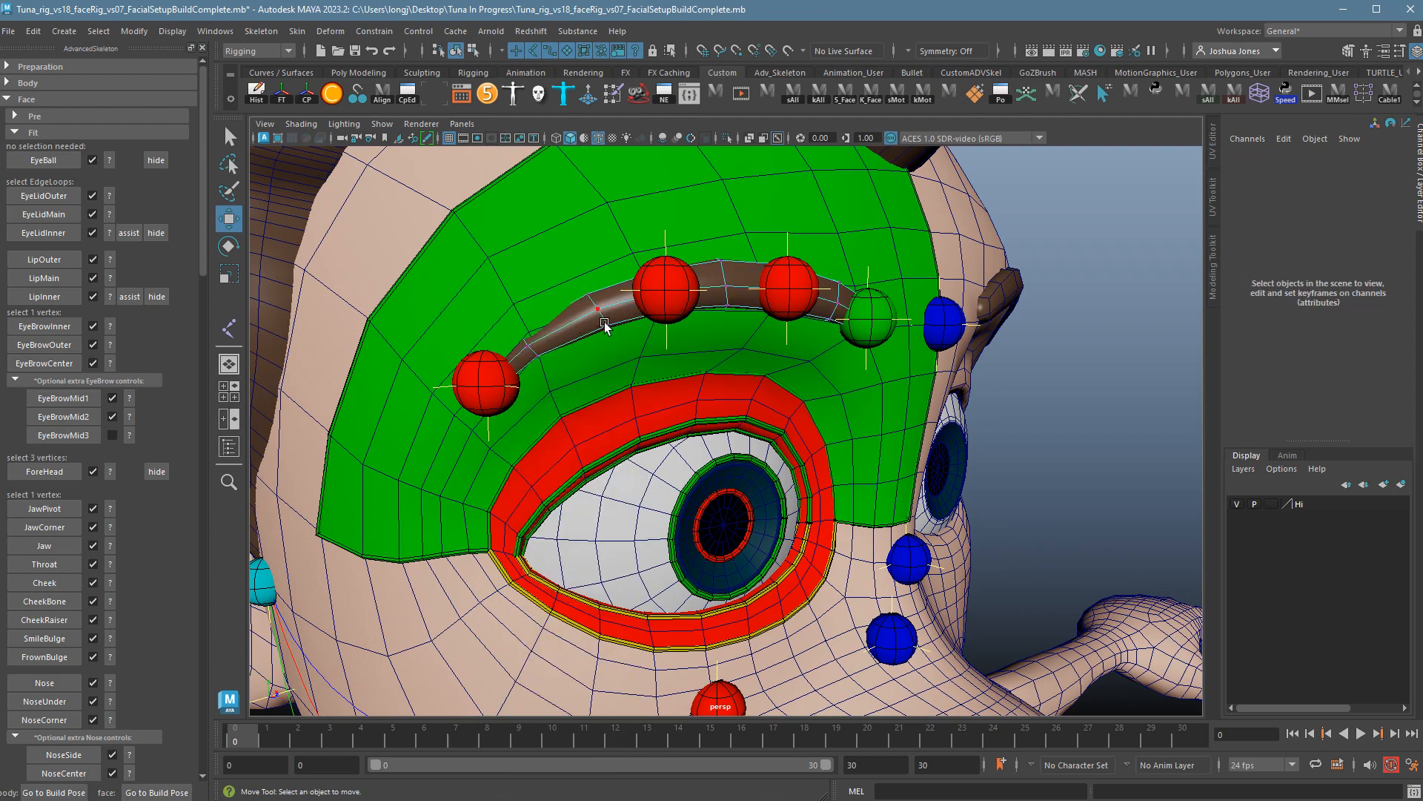
pyautogui.click(598, 308)
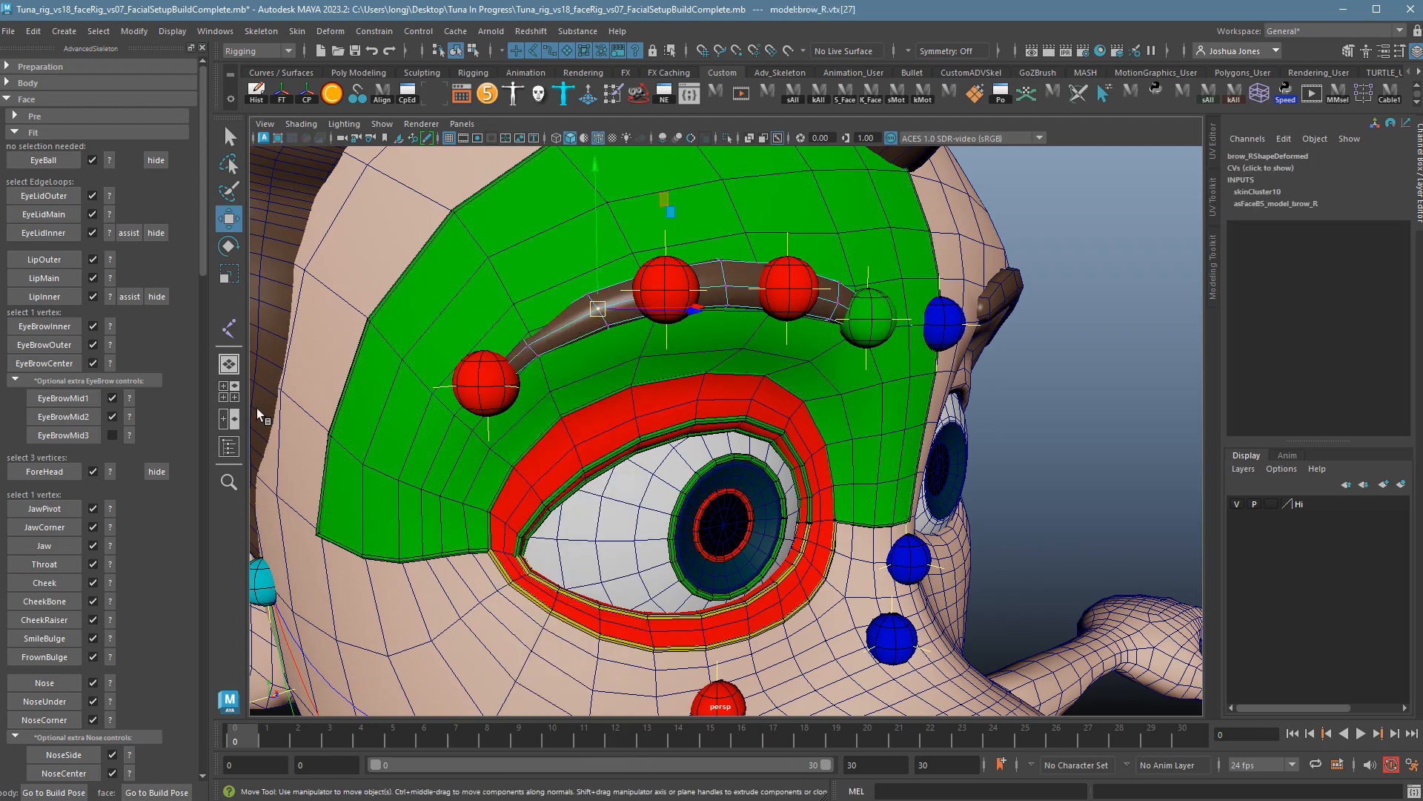
pyautogui.click(74, 441)
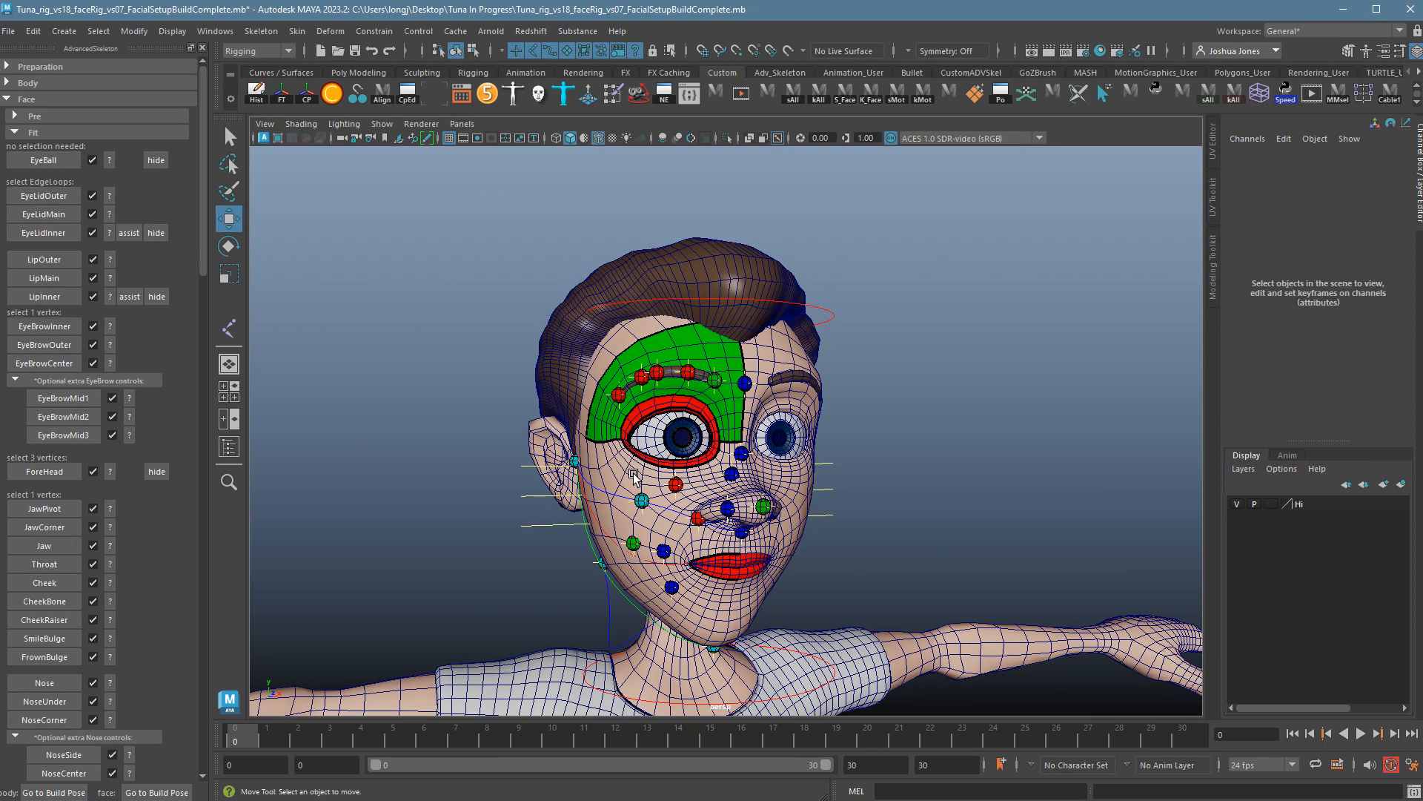
pyautogui.scroll(3, 634, 478)
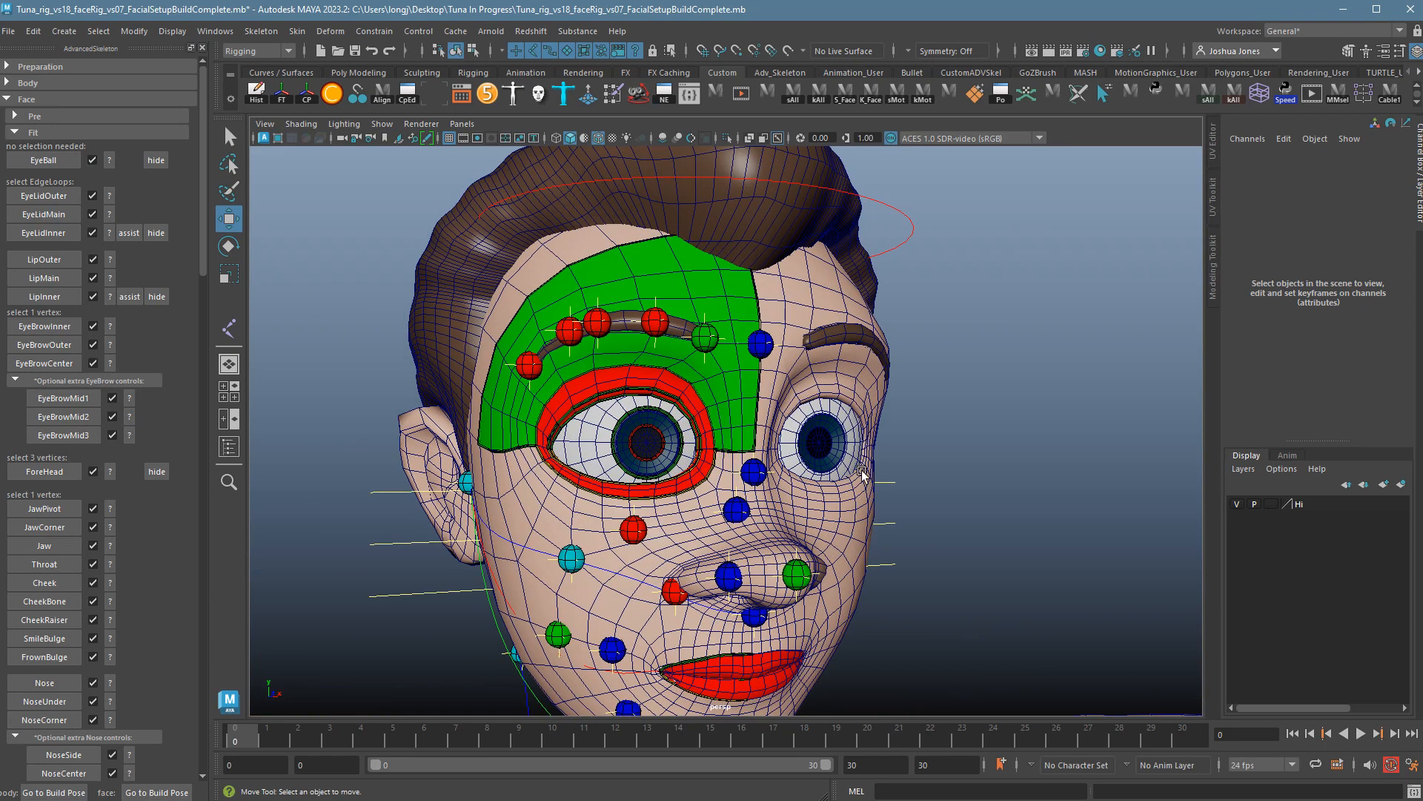
pyautogui.keyDown('alt'); pyautogui.moveTo(879, 482); pyautogui.dragTo(849, 481); pyautogui.keyUp('alt')
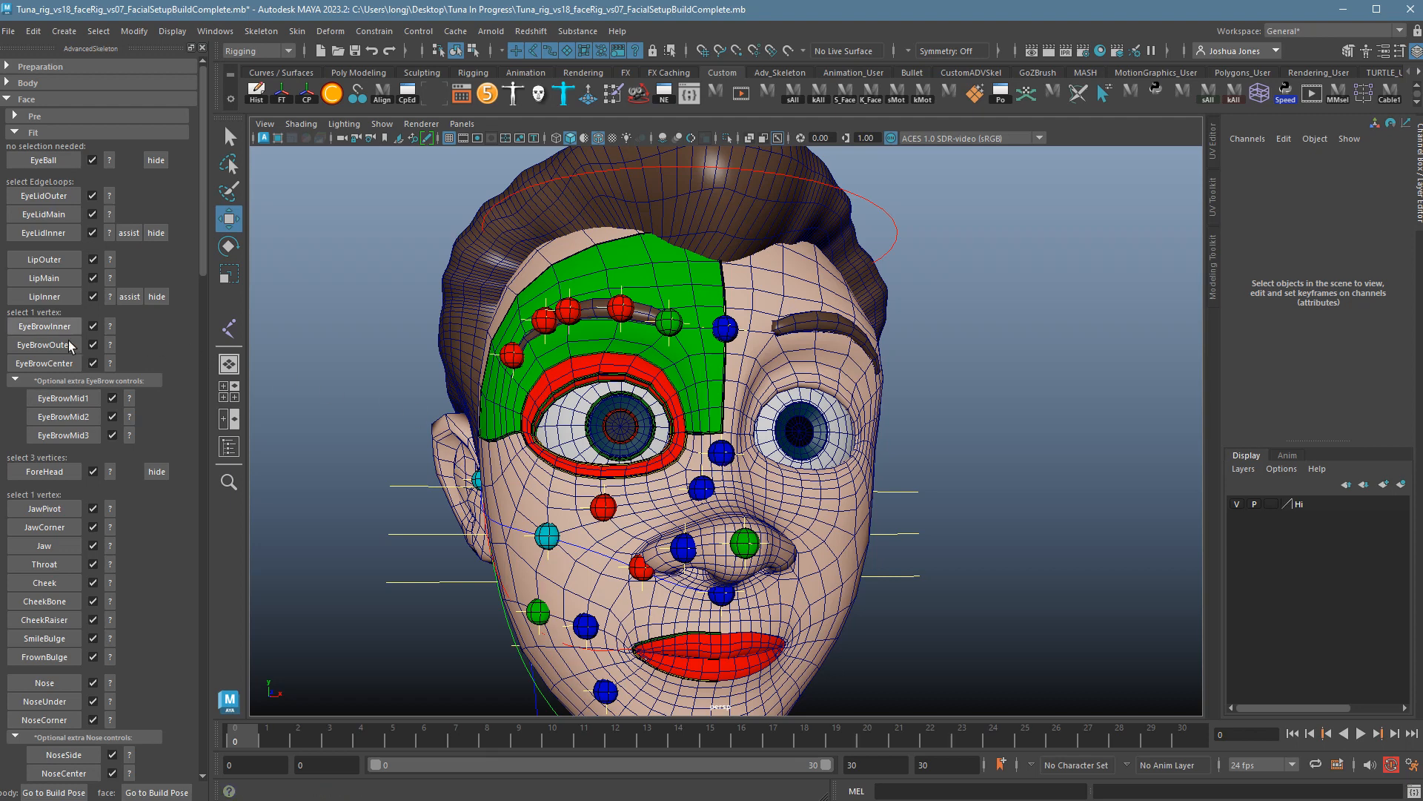
# Delete the optional Nostril, NoseCenter and NoseSide guides and collapse the nose section.
pyautogui.scroll(-3, 147, 560)
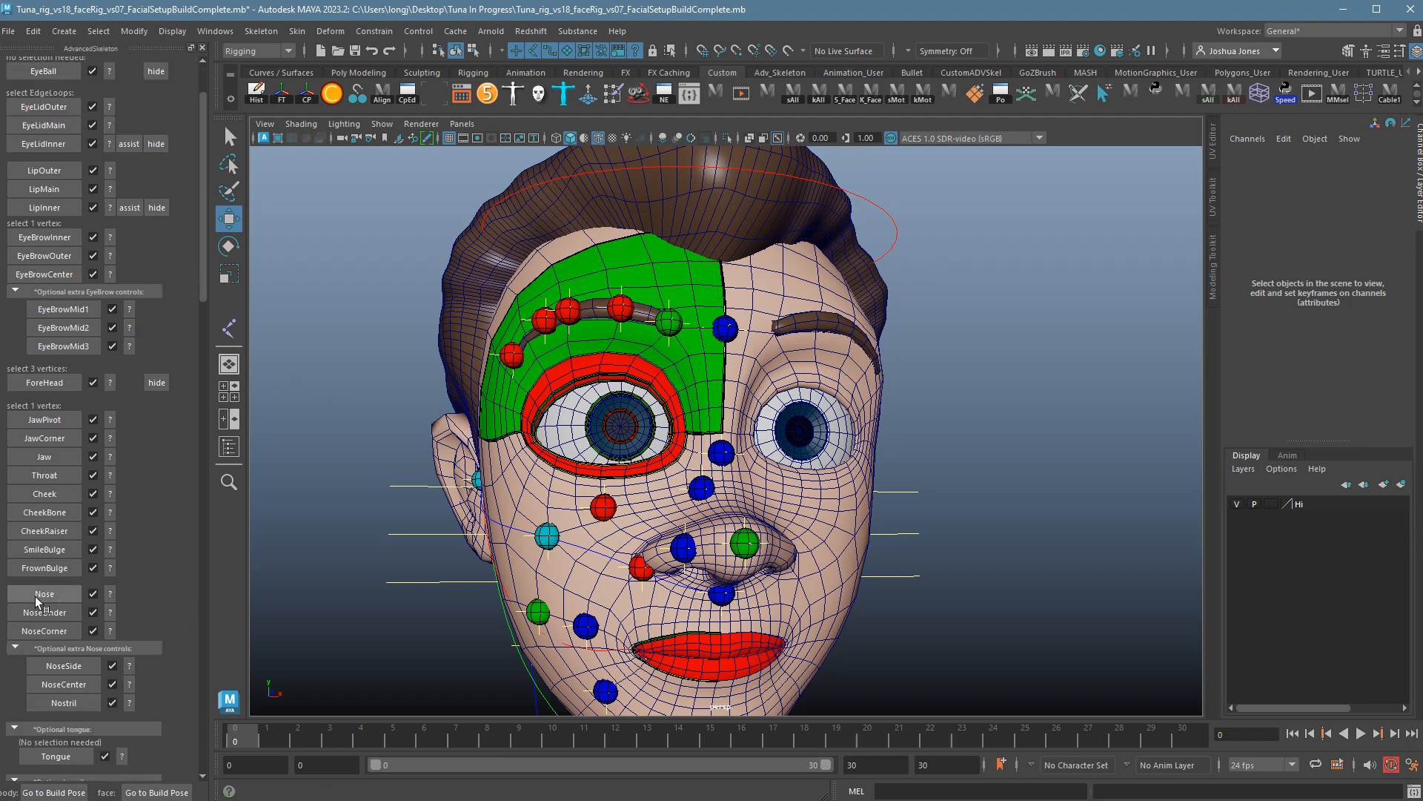
pyautogui.scroll(-3, 149, 598)
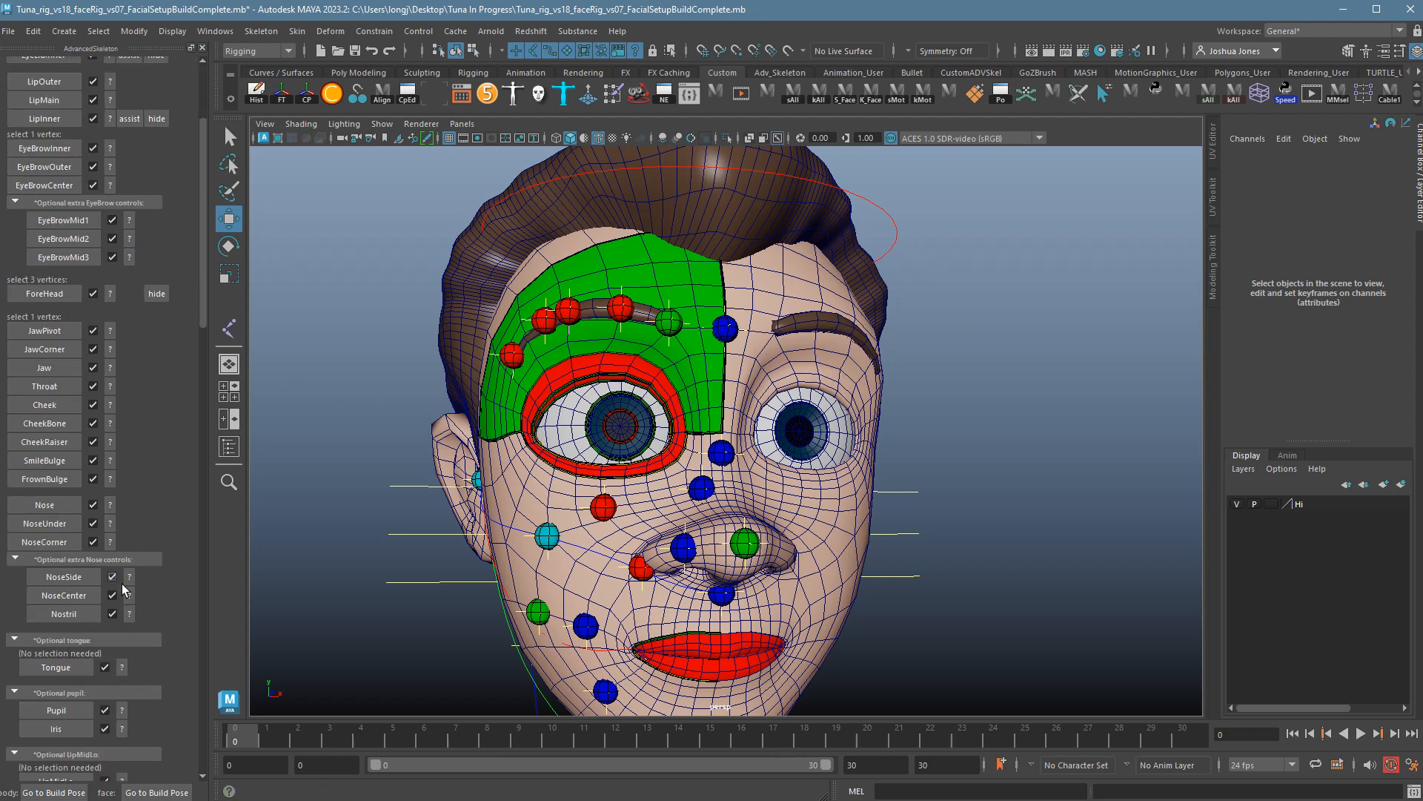
pyautogui.click(112, 614)
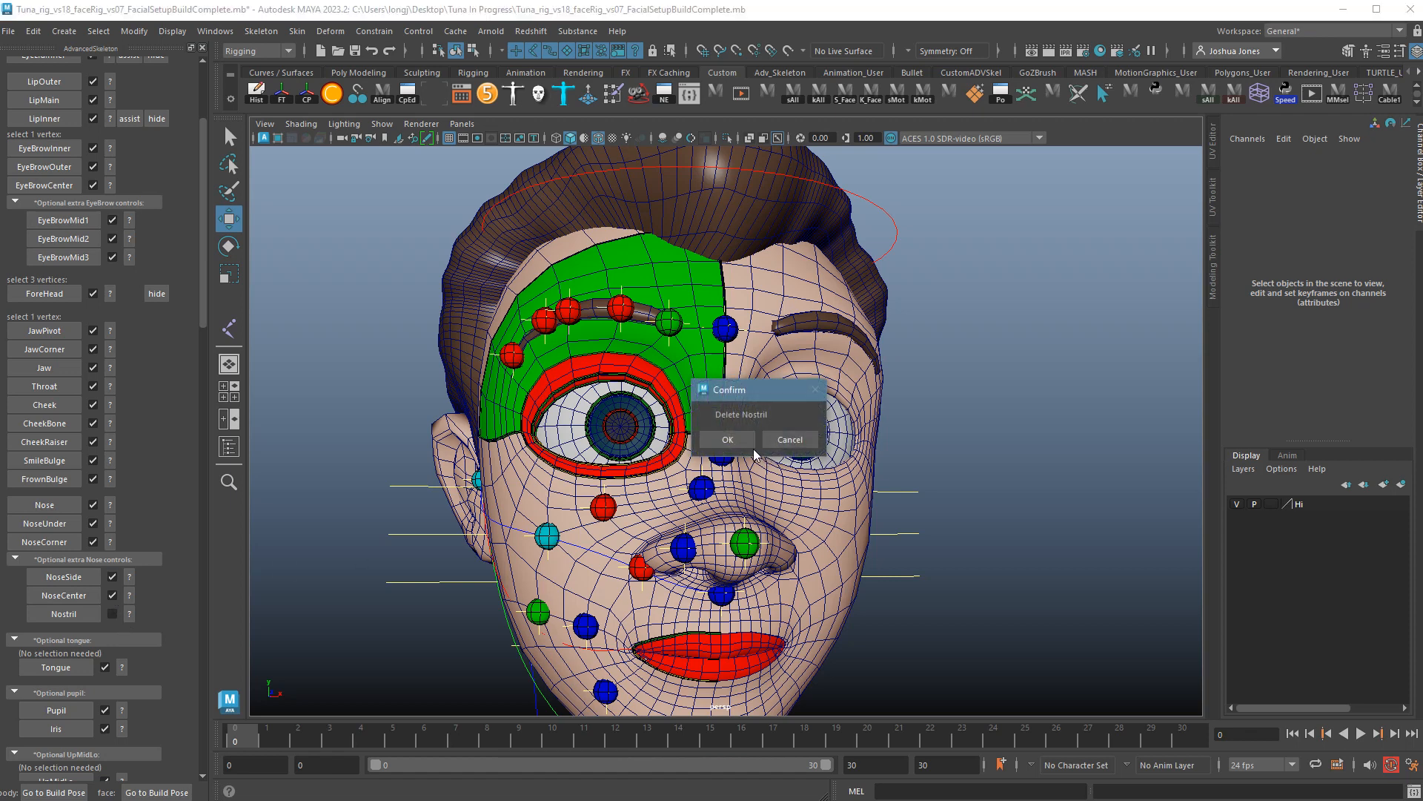
pyautogui.click(741, 440)
pyautogui.click(113, 595)
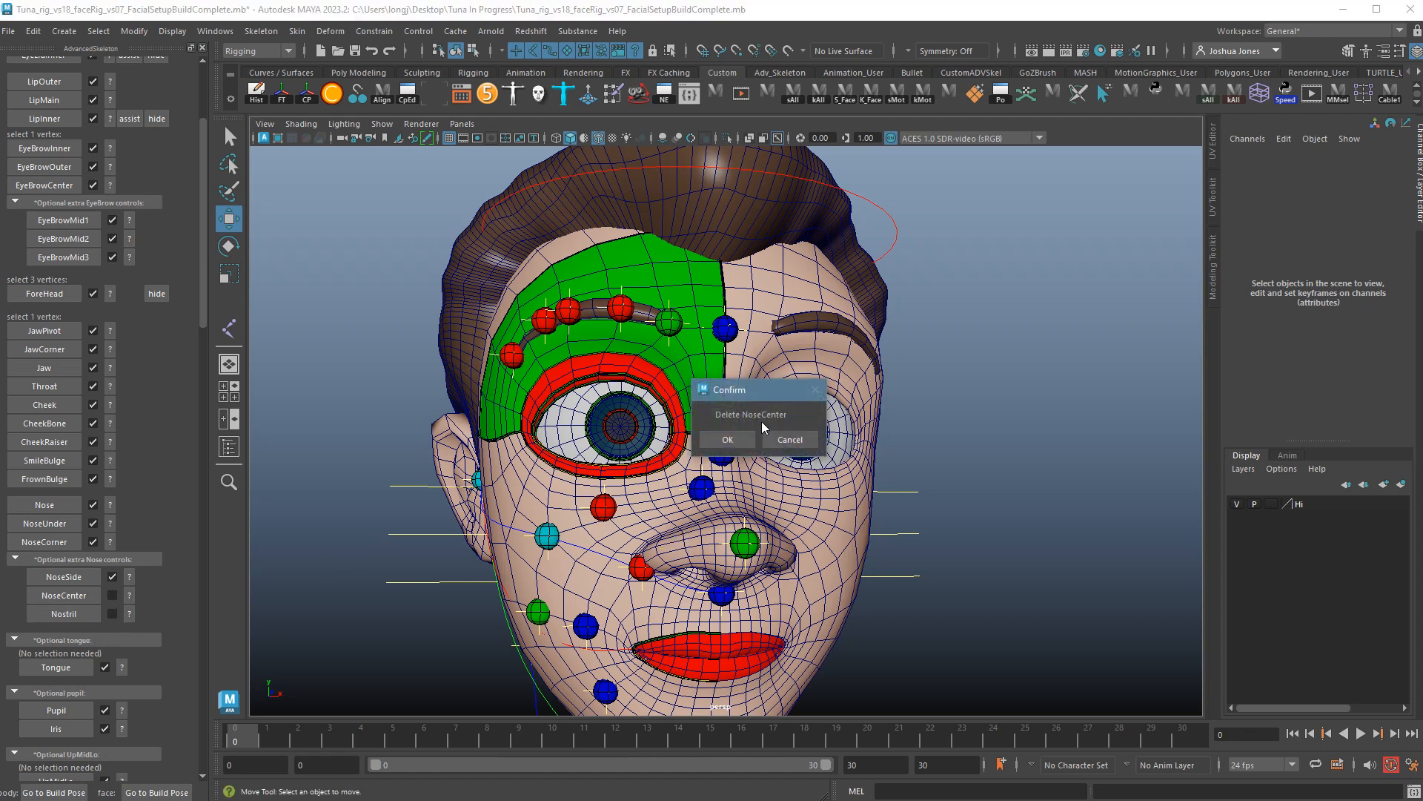
pyautogui.click(741, 441)
pyautogui.click(112, 577)
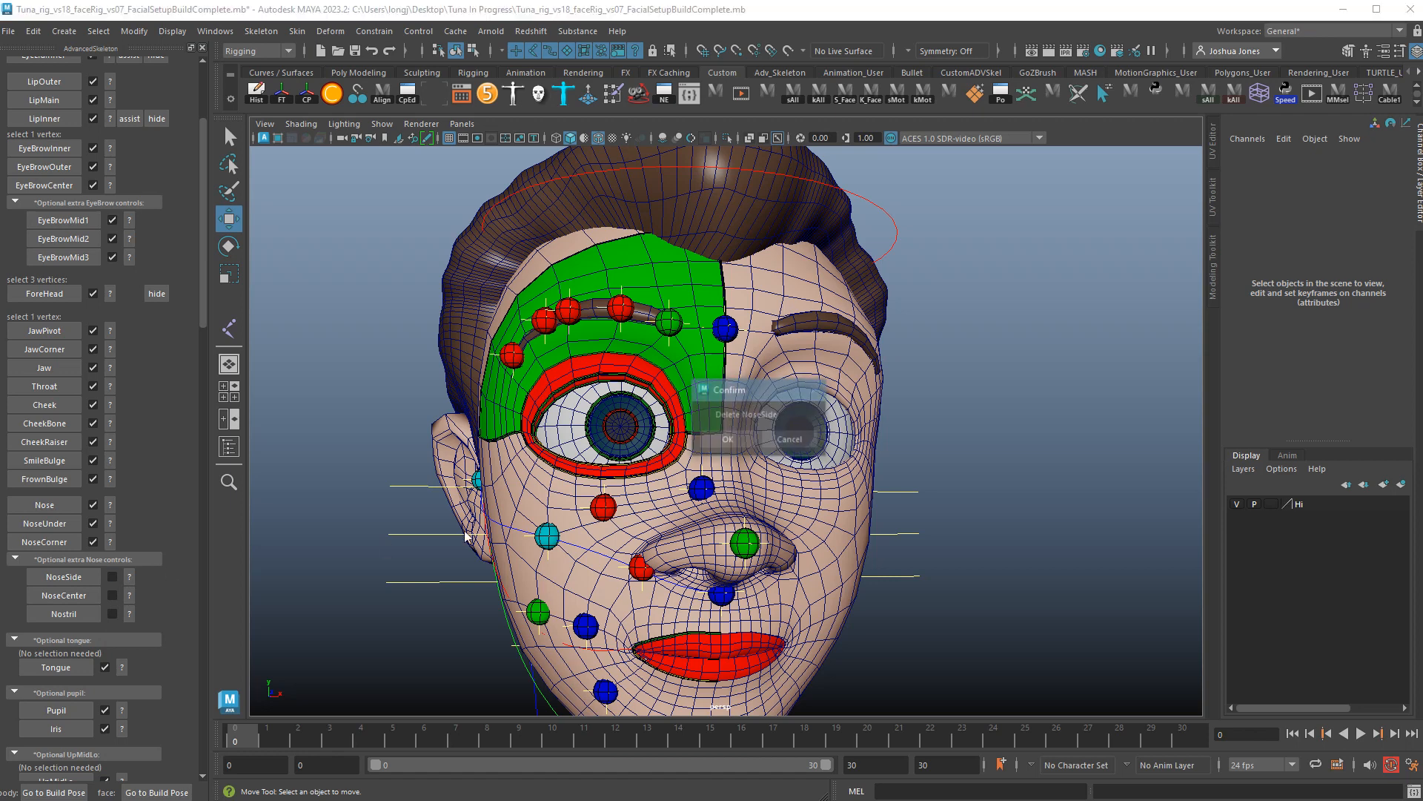
pyautogui.click(718, 442)
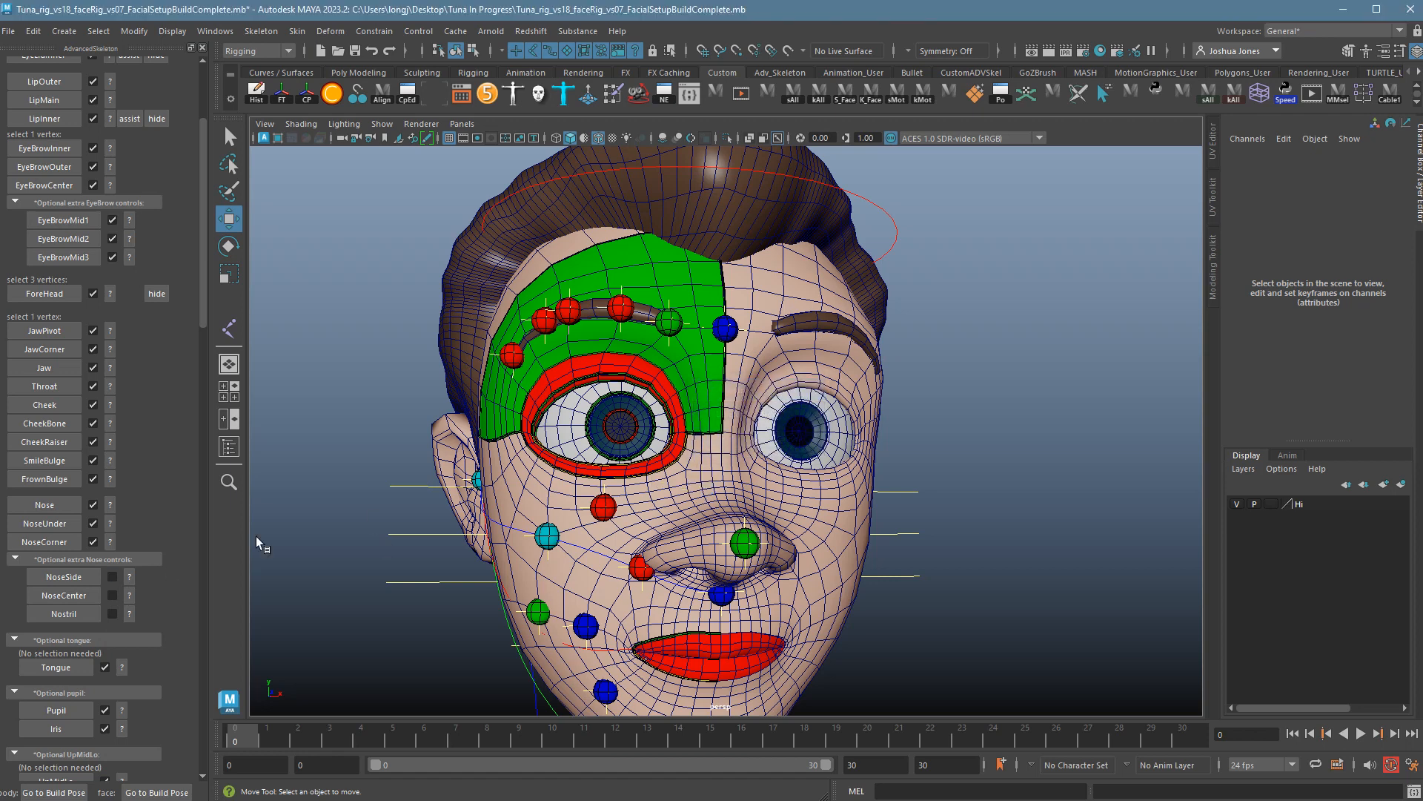
pyautogui.click(23, 562)
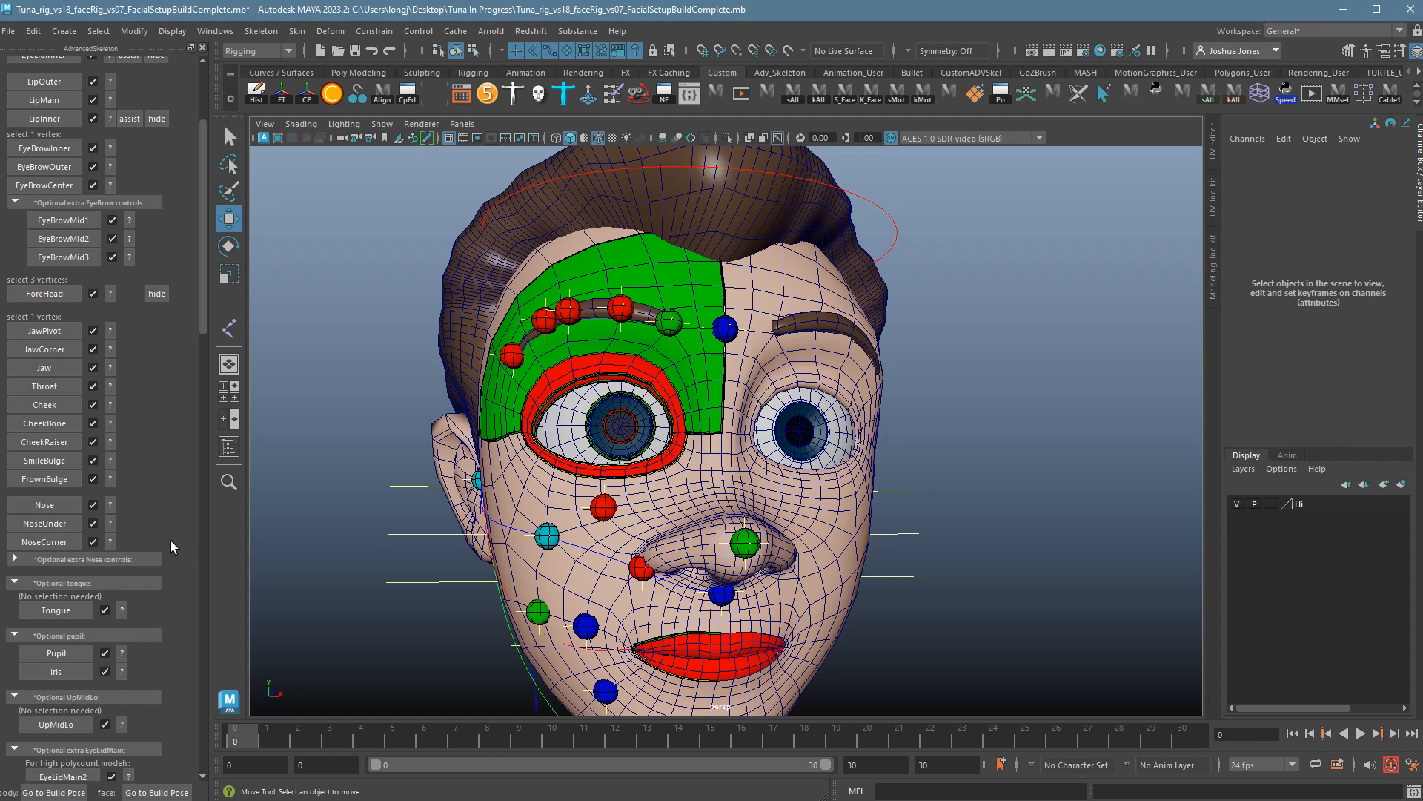
# Delete the optional UpMidLo guide and collapse its section.
pyautogui.scroll(-2, 170, 541)
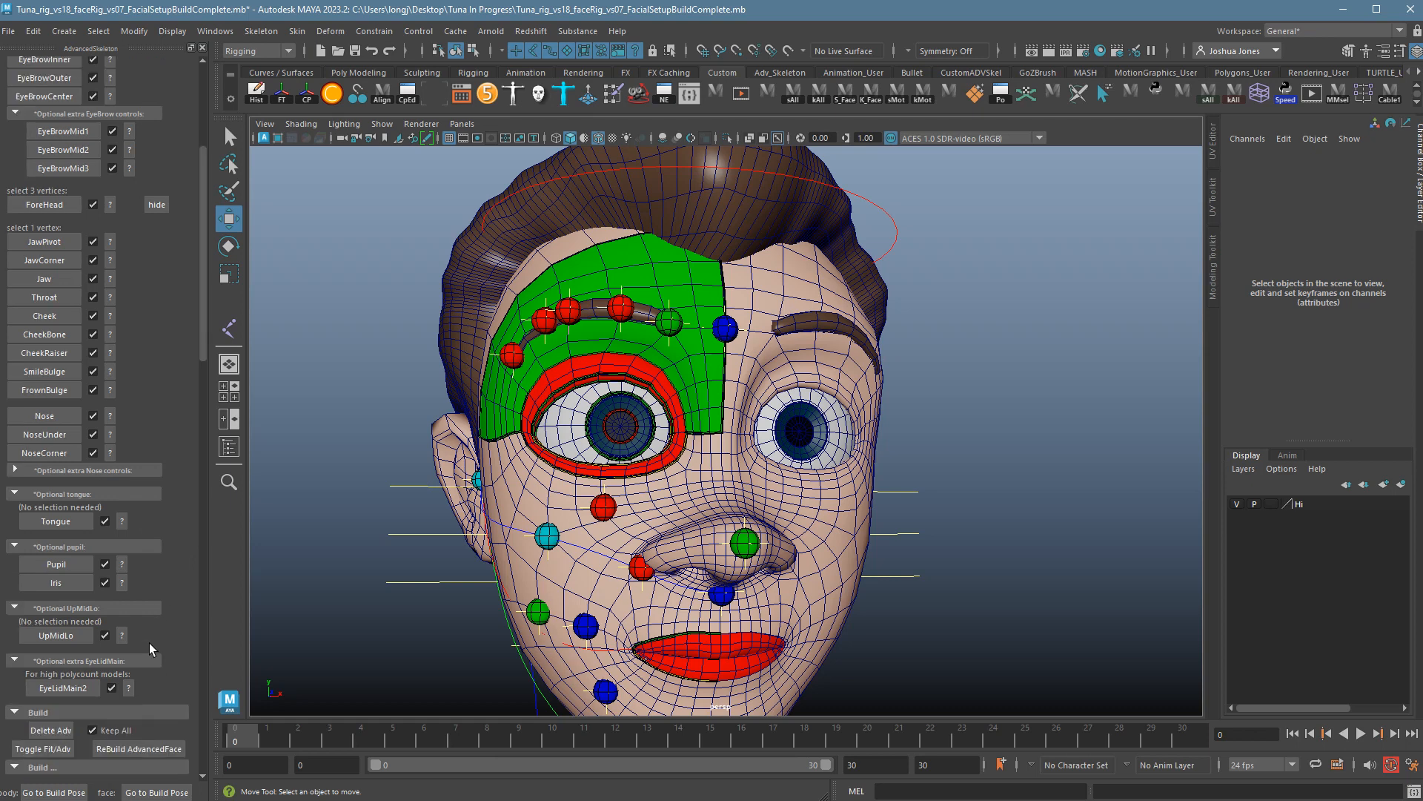
pyautogui.click(105, 635)
pyautogui.click(730, 439)
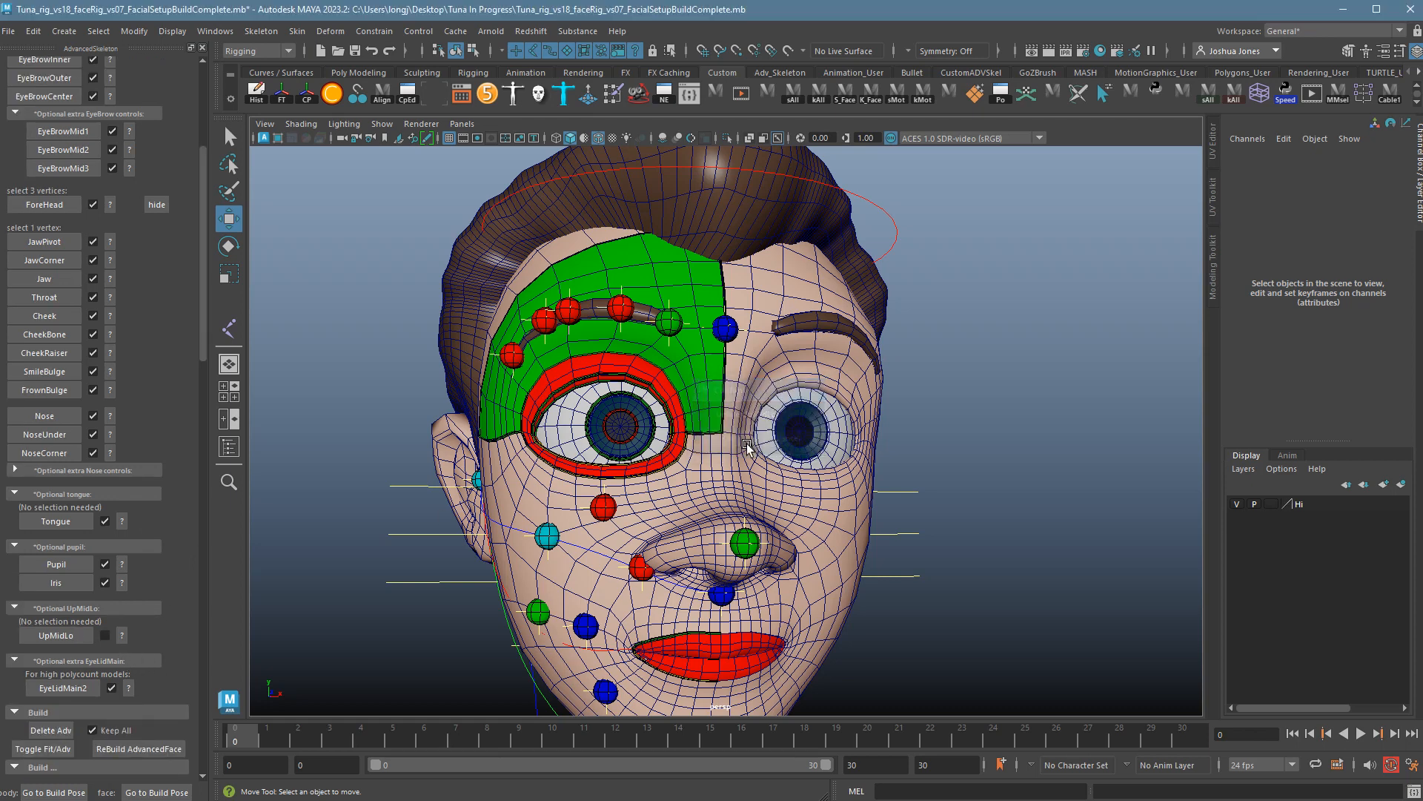
pyautogui.click(16, 609)
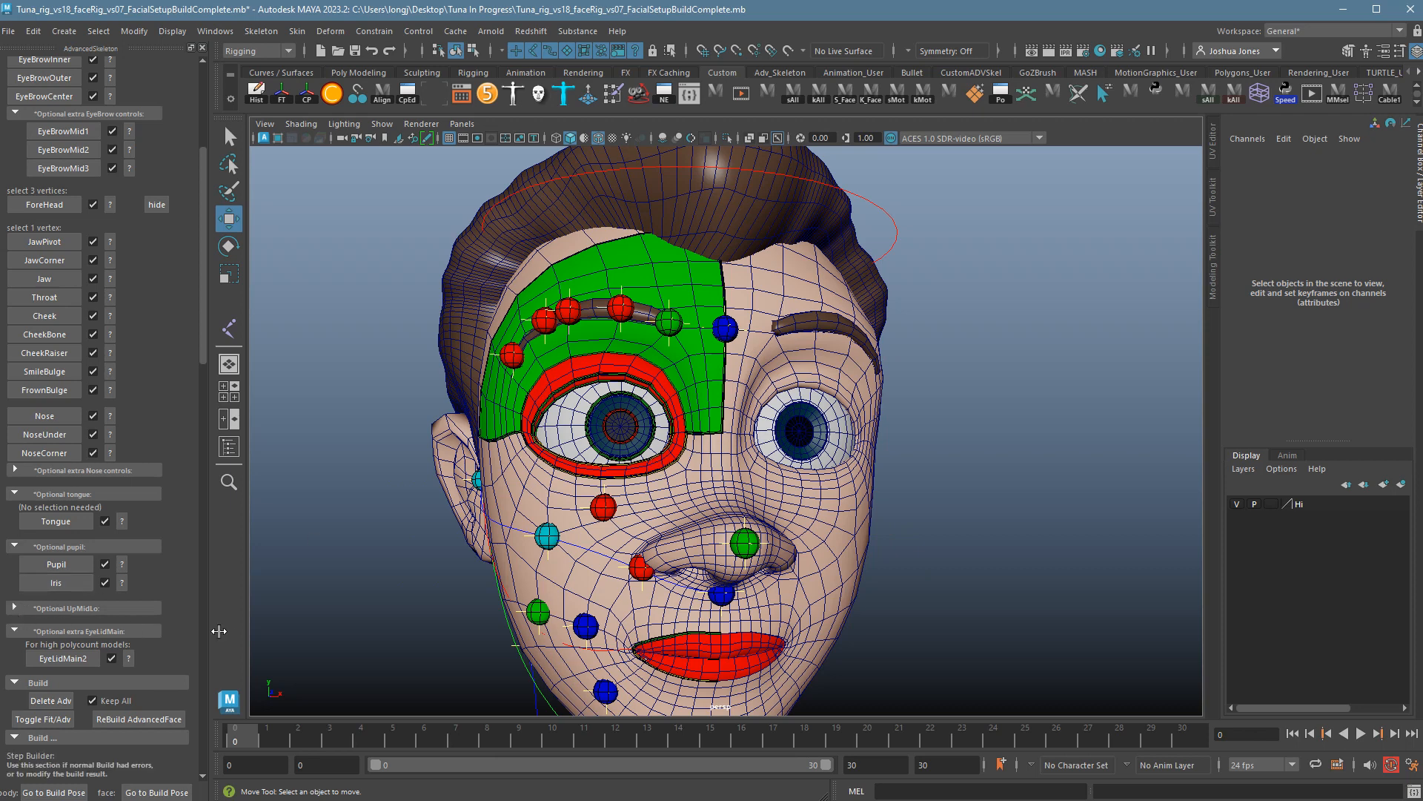
pyautogui.scroll(-1, 161, 584)
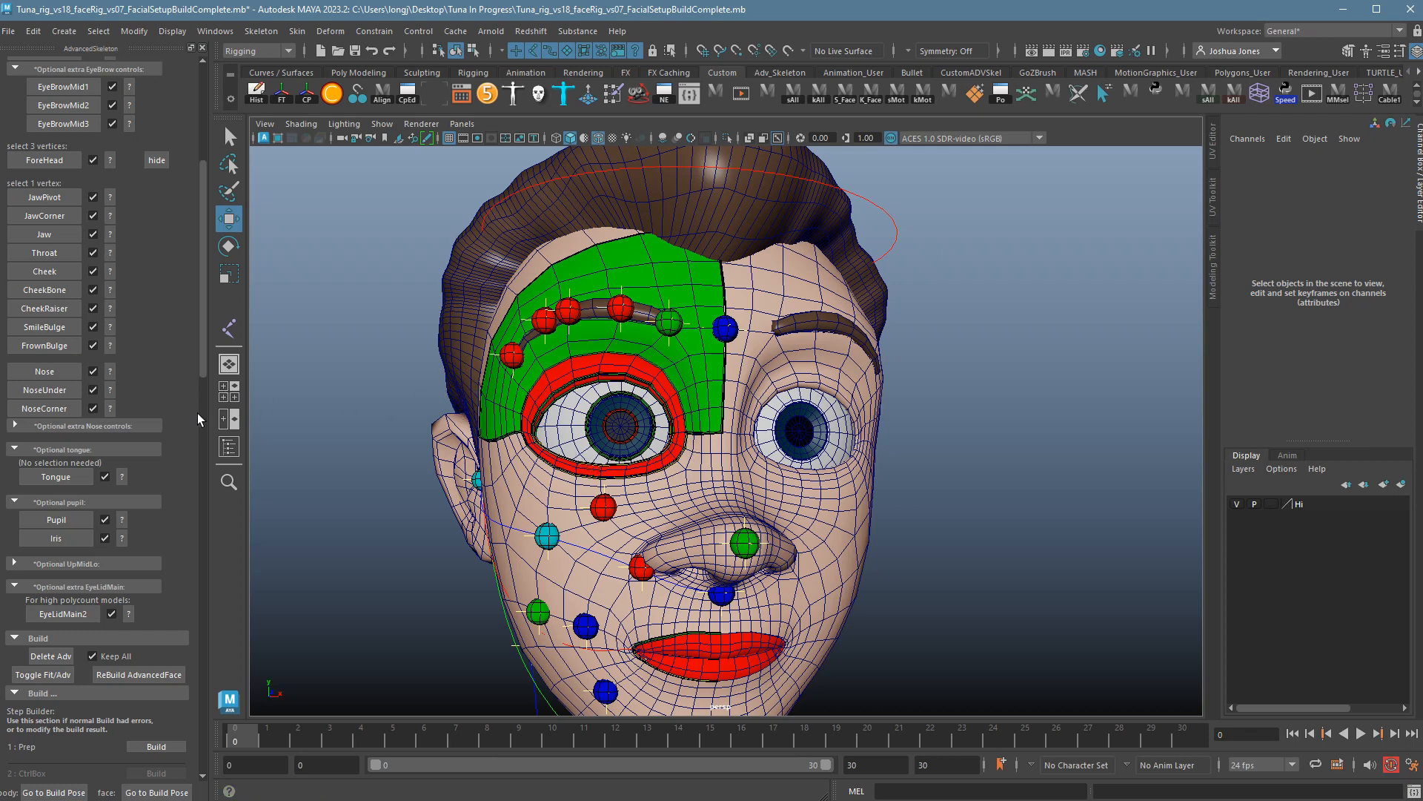
pyautogui.scroll(6, 197, 402)
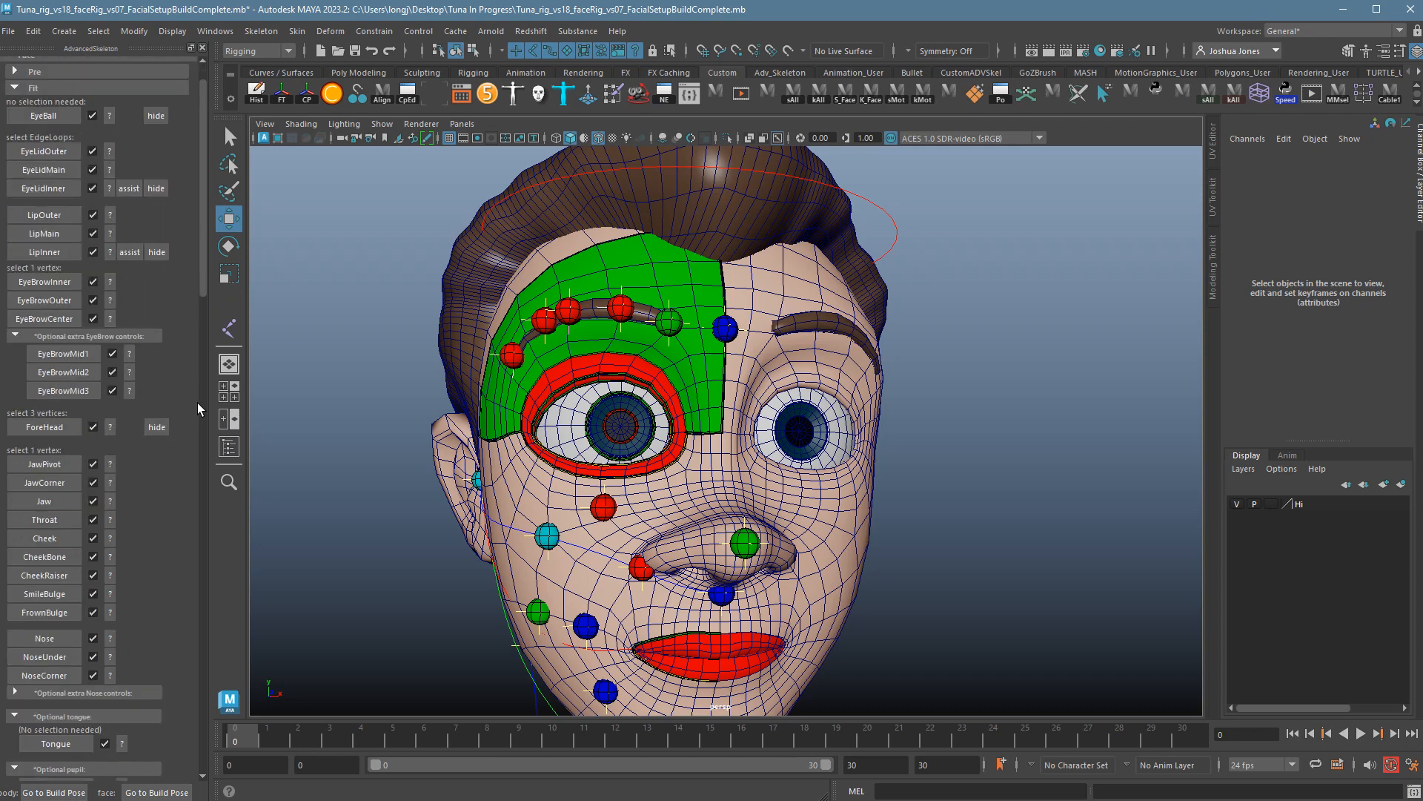
pyautogui.scroll(1, 198, 403)
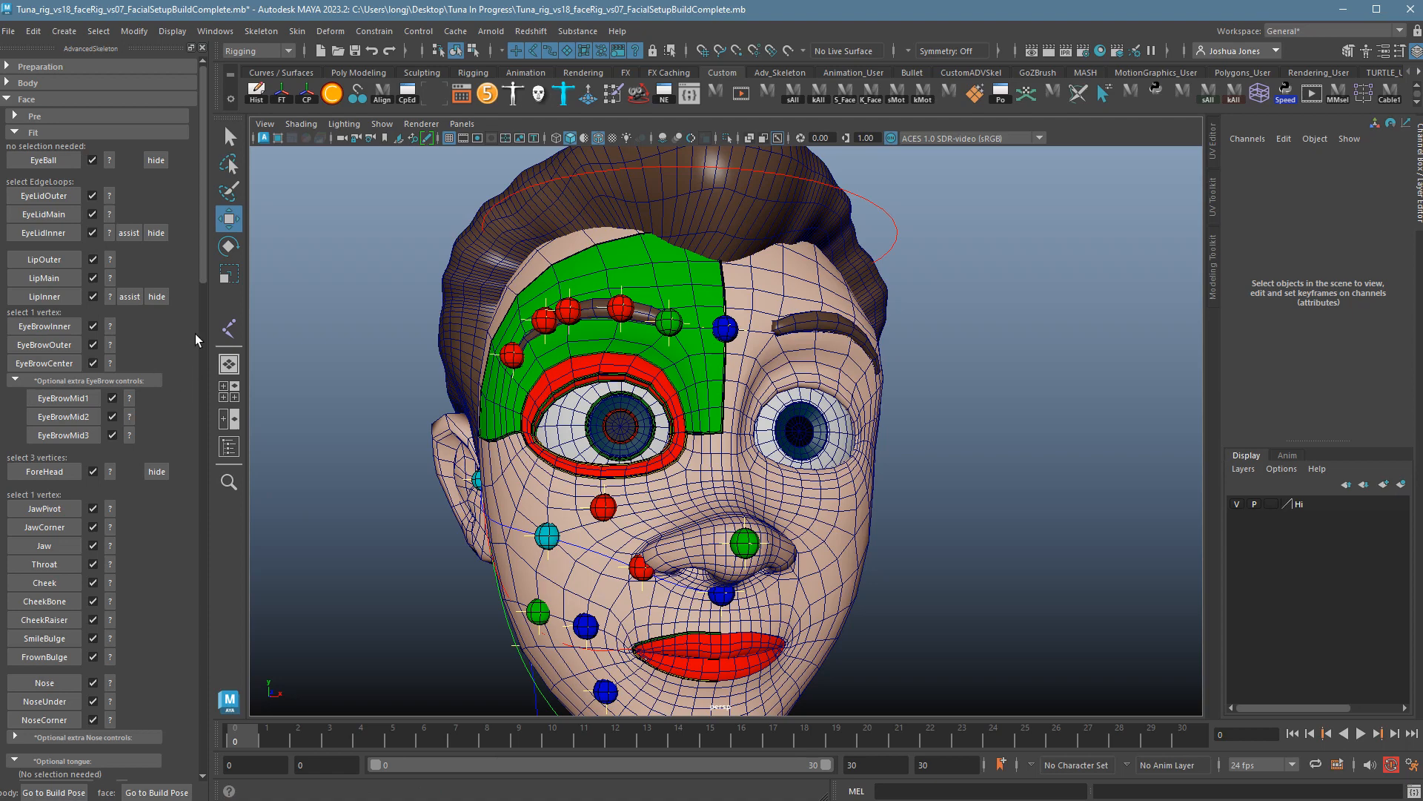
# Reframe the view on the face, then choose File > Save Scene As.
pyautogui.scroll(-5, 571, 540)
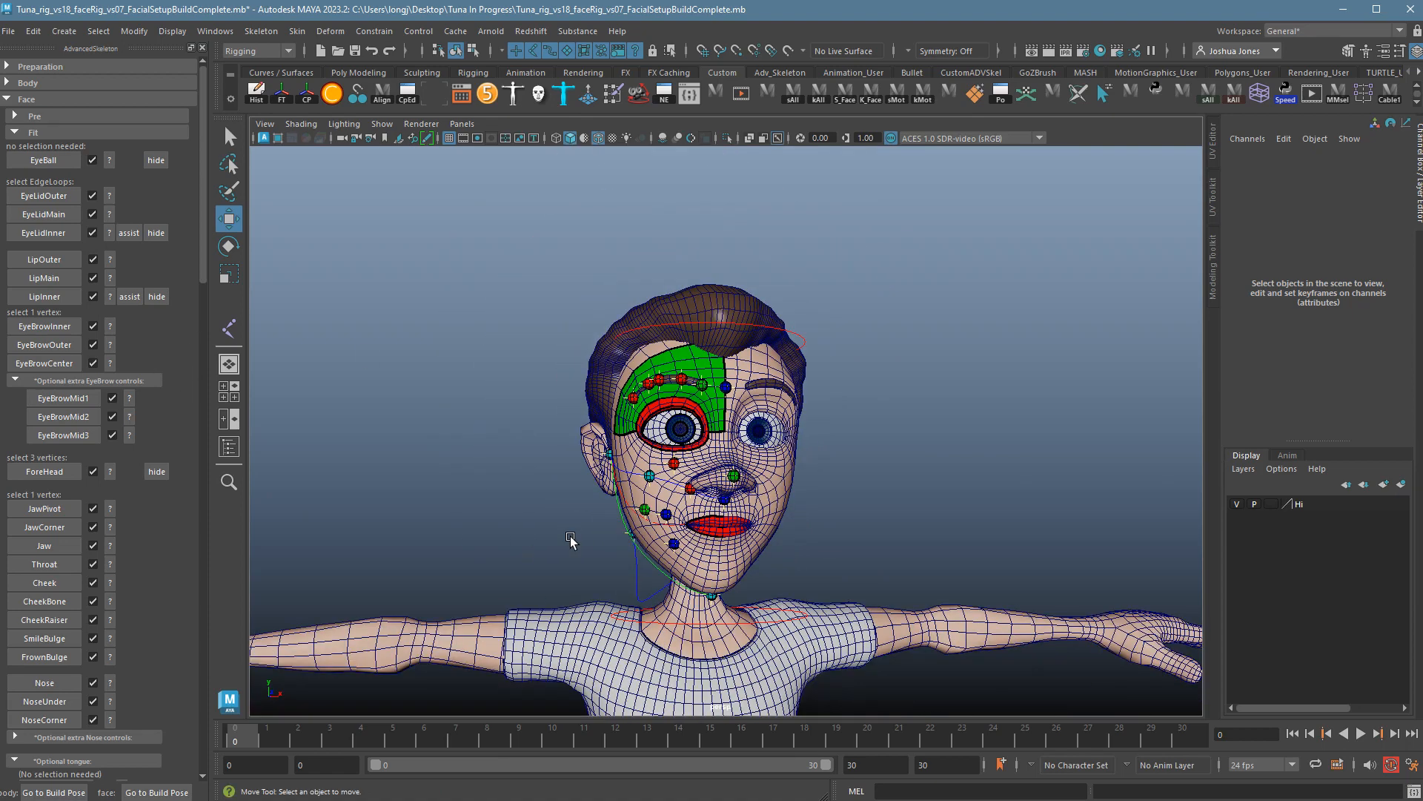
pyautogui.scroll(5, 571, 540)
pyautogui.moveTo(817, 553)
pyautogui.mouseDown(button='right')
pyautogui.moveTo(797, 588)
pyautogui.moveTo(823, 557)
pyautogui.mouseUp(button='right')
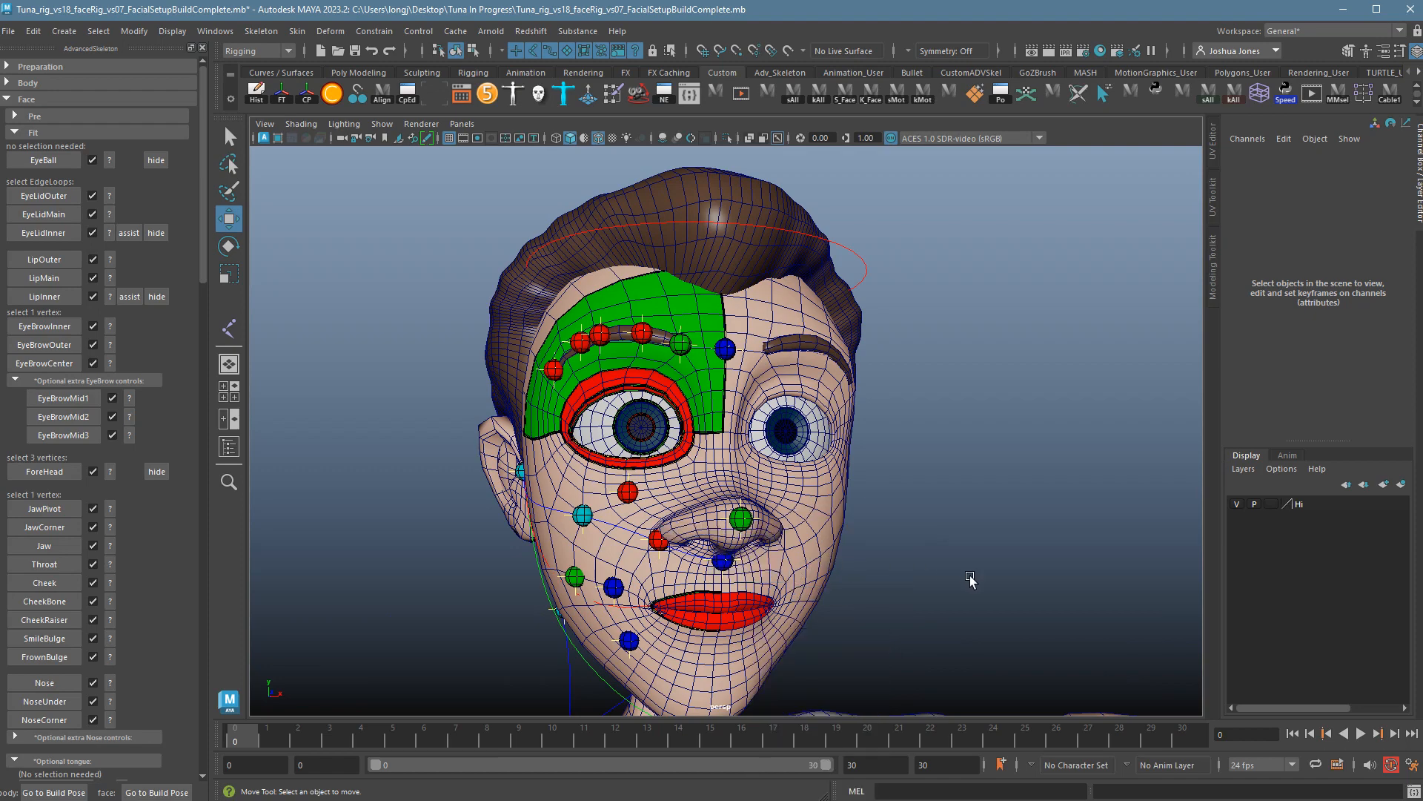
pyautogui.scroll(-4, 904, 575)
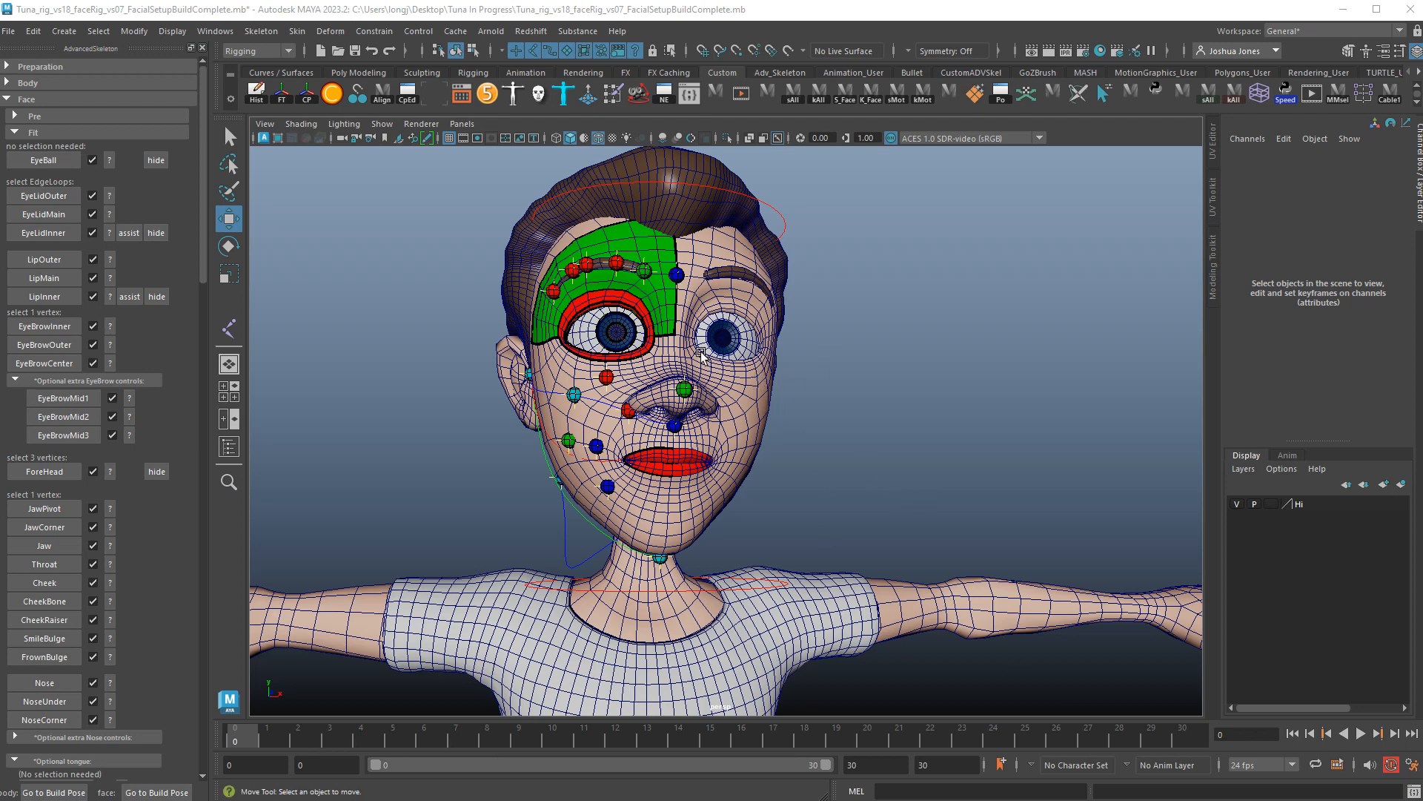
pyautogui.click(10, 32)
pyautogui.click(48, 109)
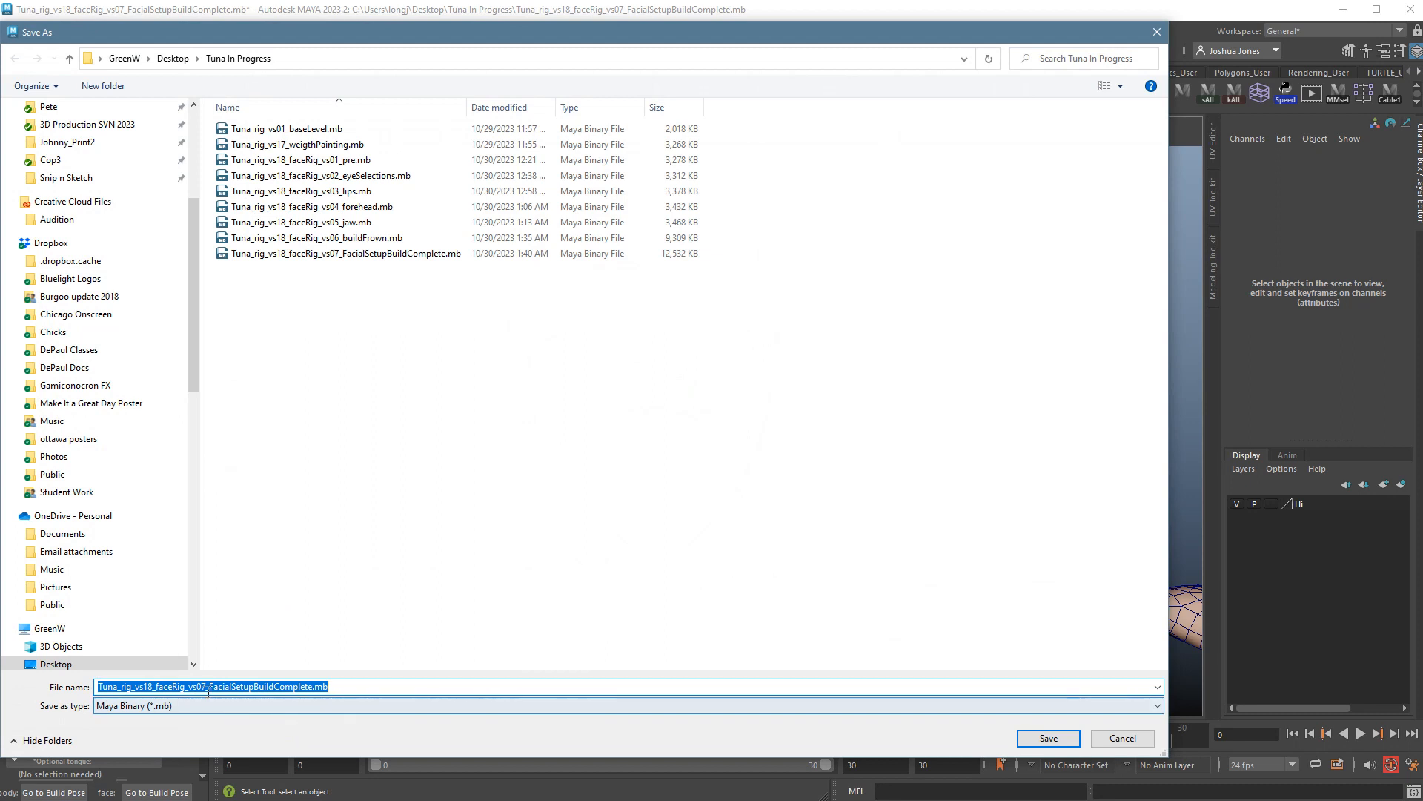
# Save the scene as Tuna_rig_vs18_faceRig_vs08_FacialSetupBuildComplete2.mb.
pyautogui.click(206, 686)
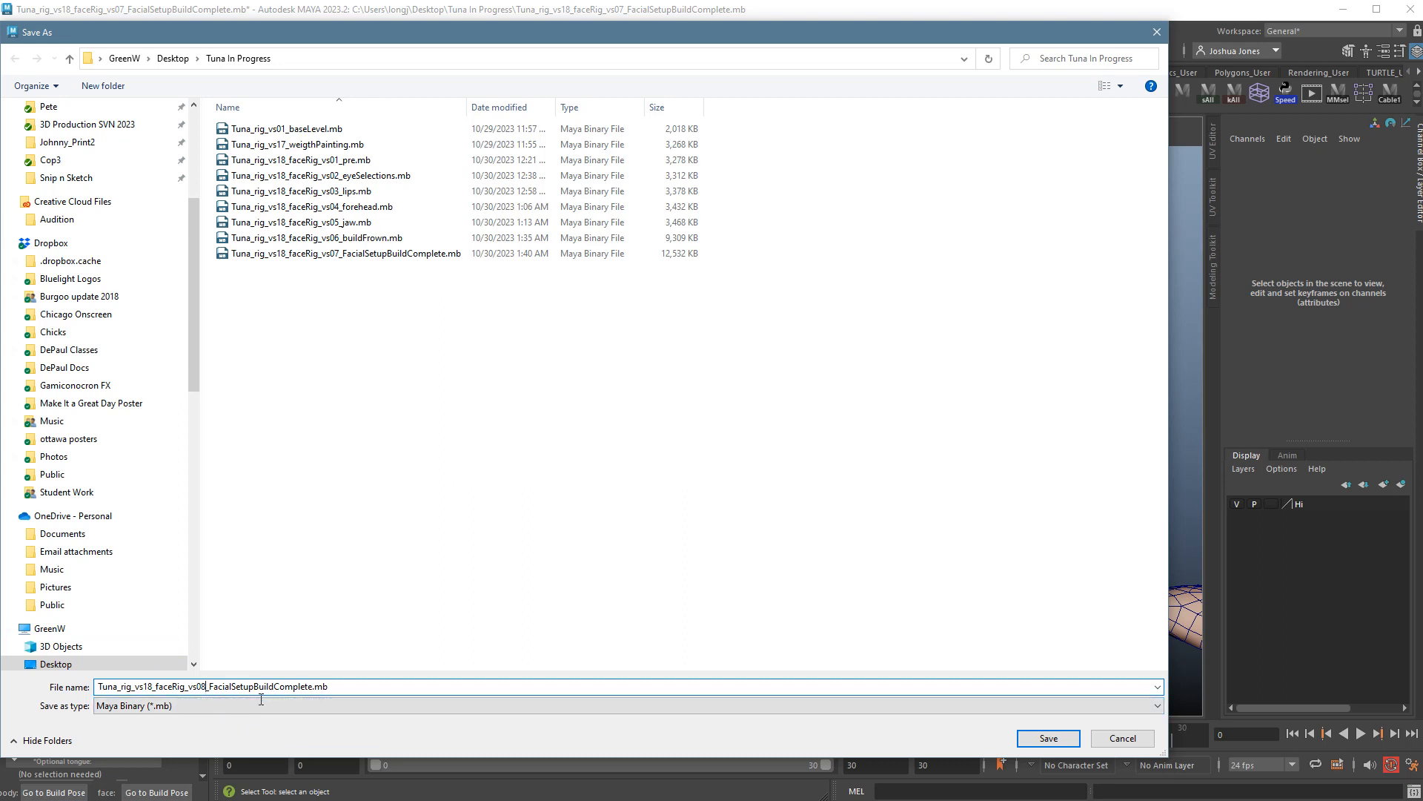
pyautogui.click(318, 687)
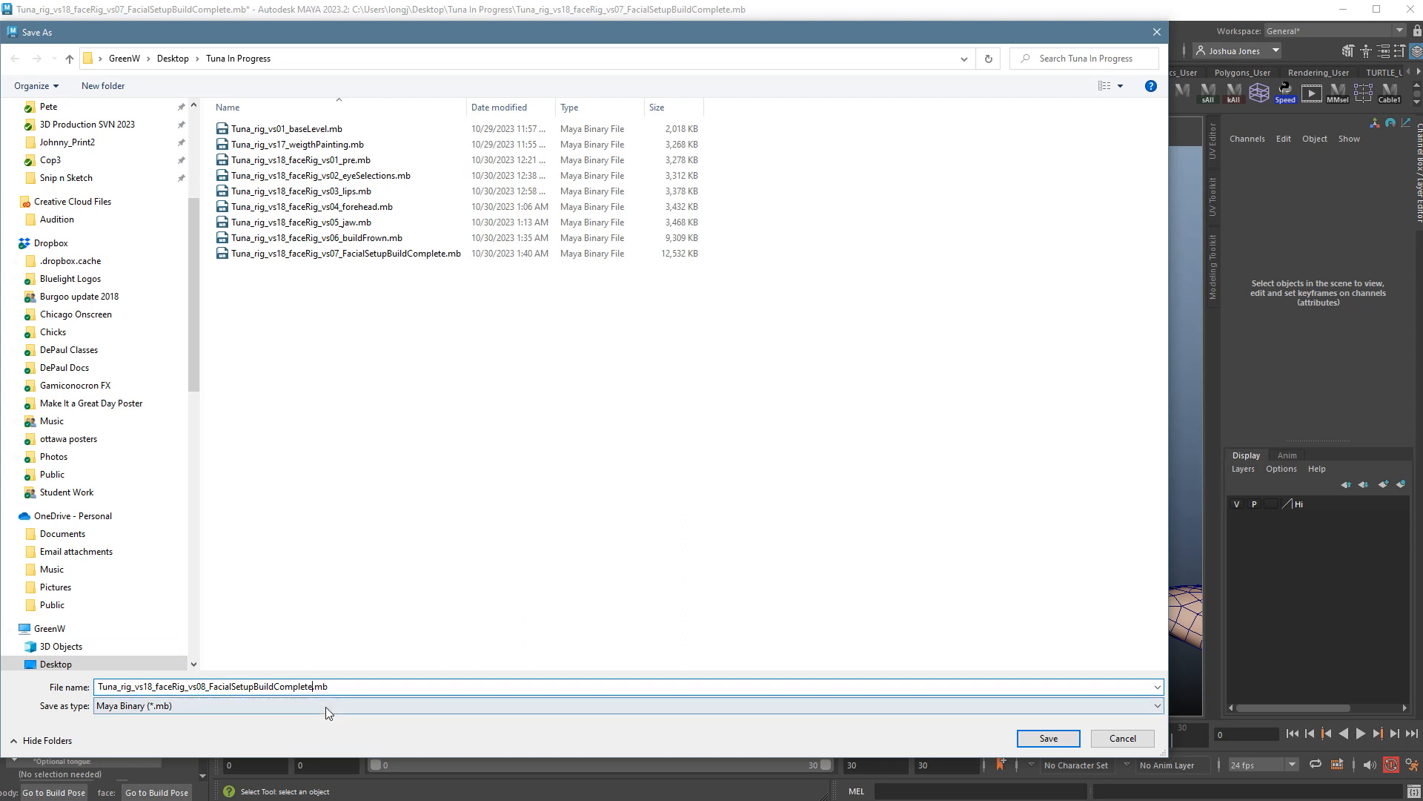
pyautogui.write('2')
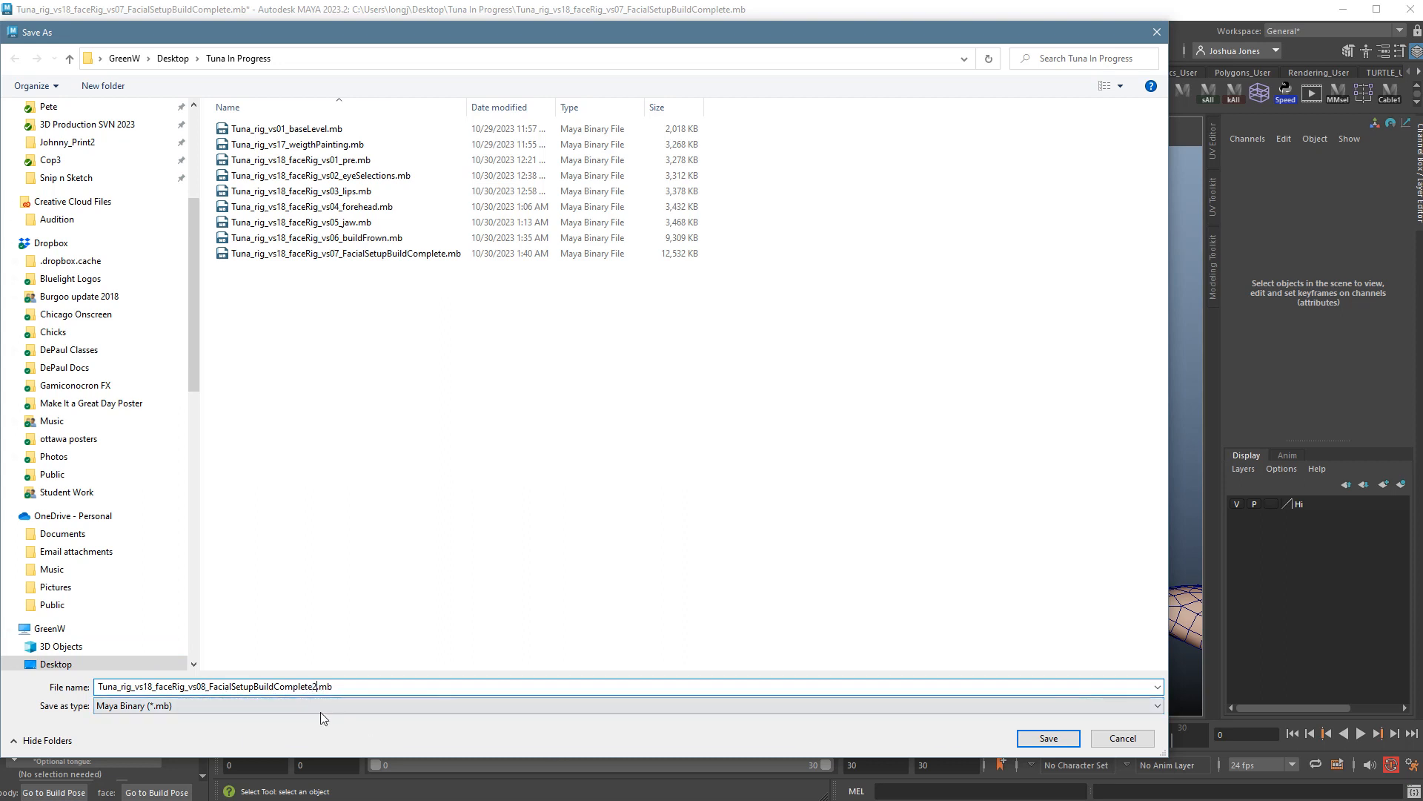
pyautogui.click(1045, 738)
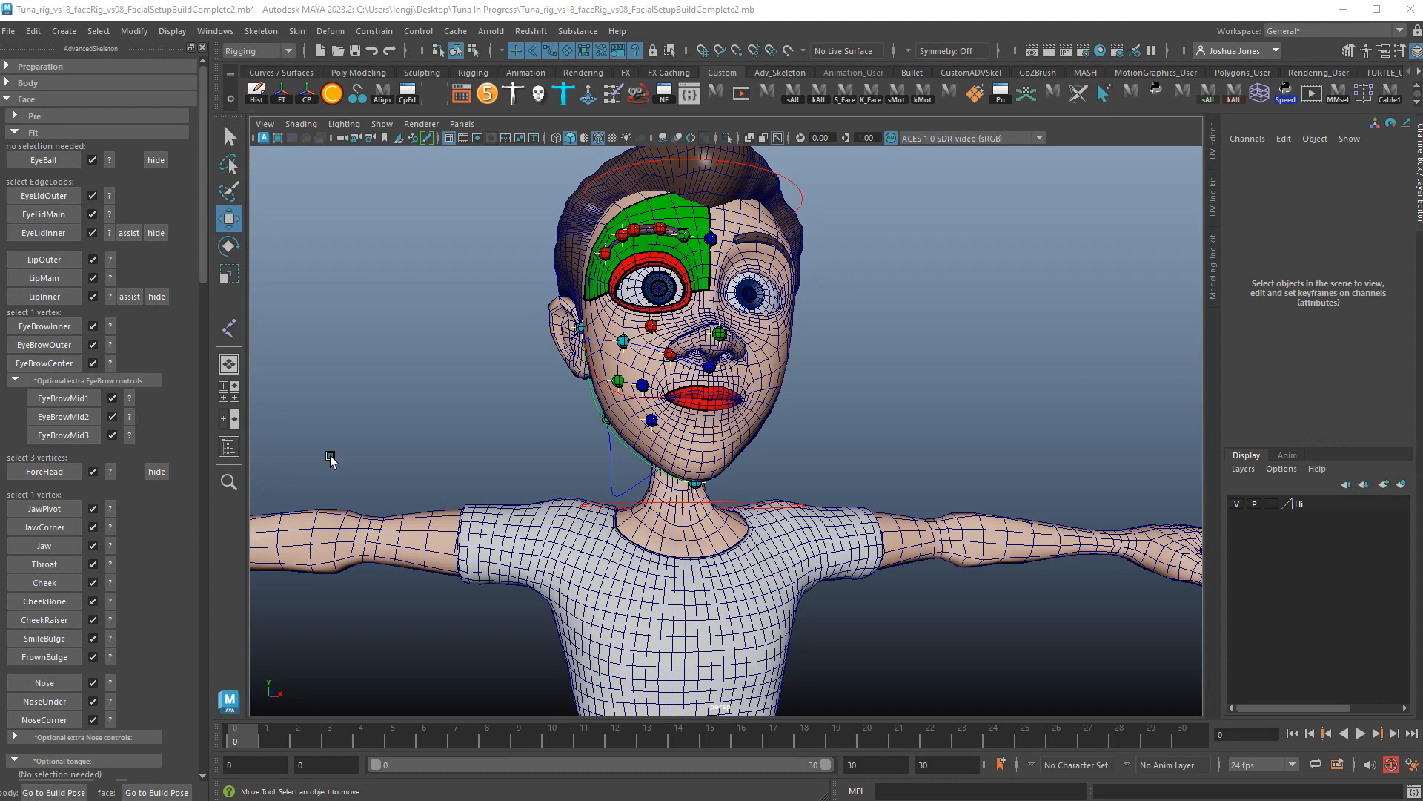
# Delete the existing AdvancedFace setup and scroll back to the Build AdvancedFace button.
pyautogui.scroll(-8, 152, 587)
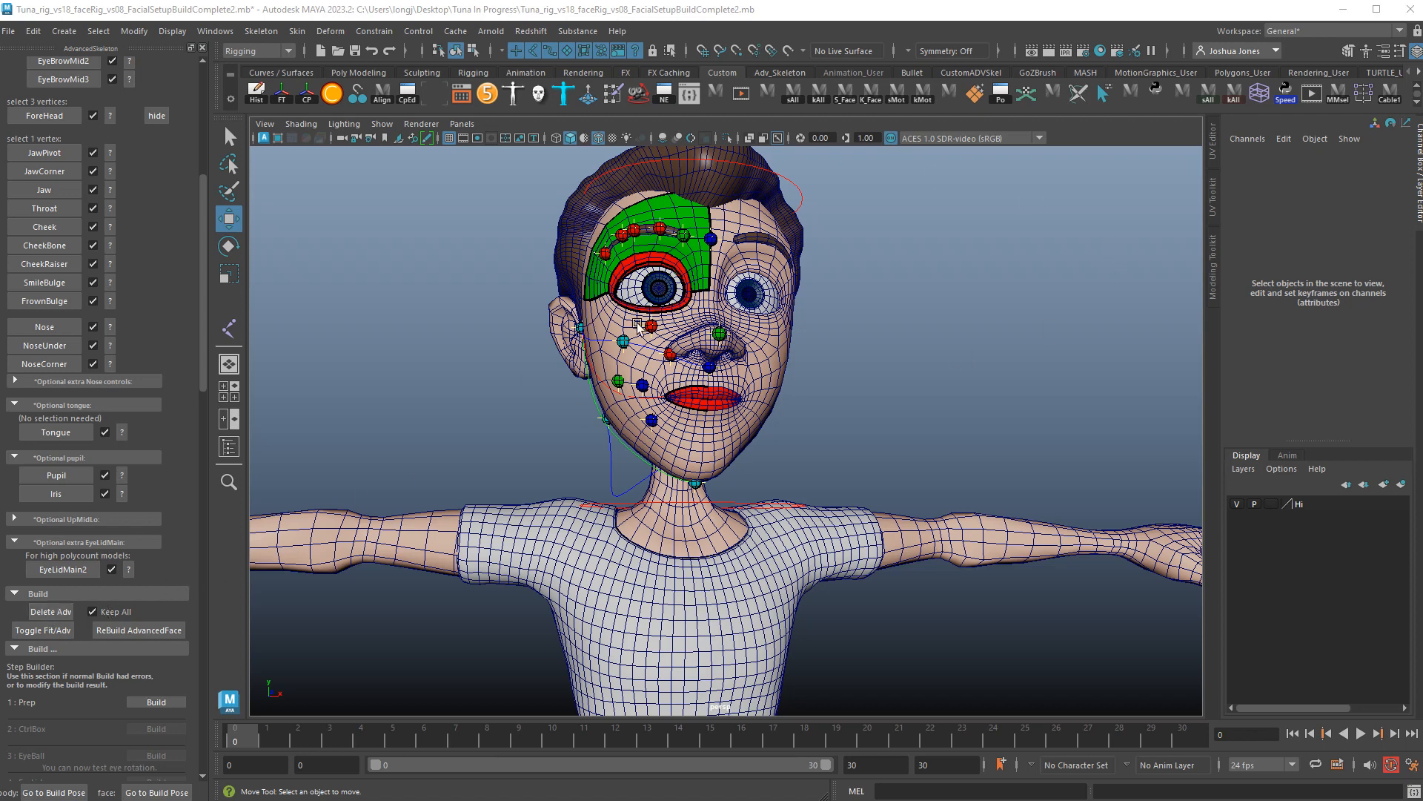
pyautogui.click(57, 616)
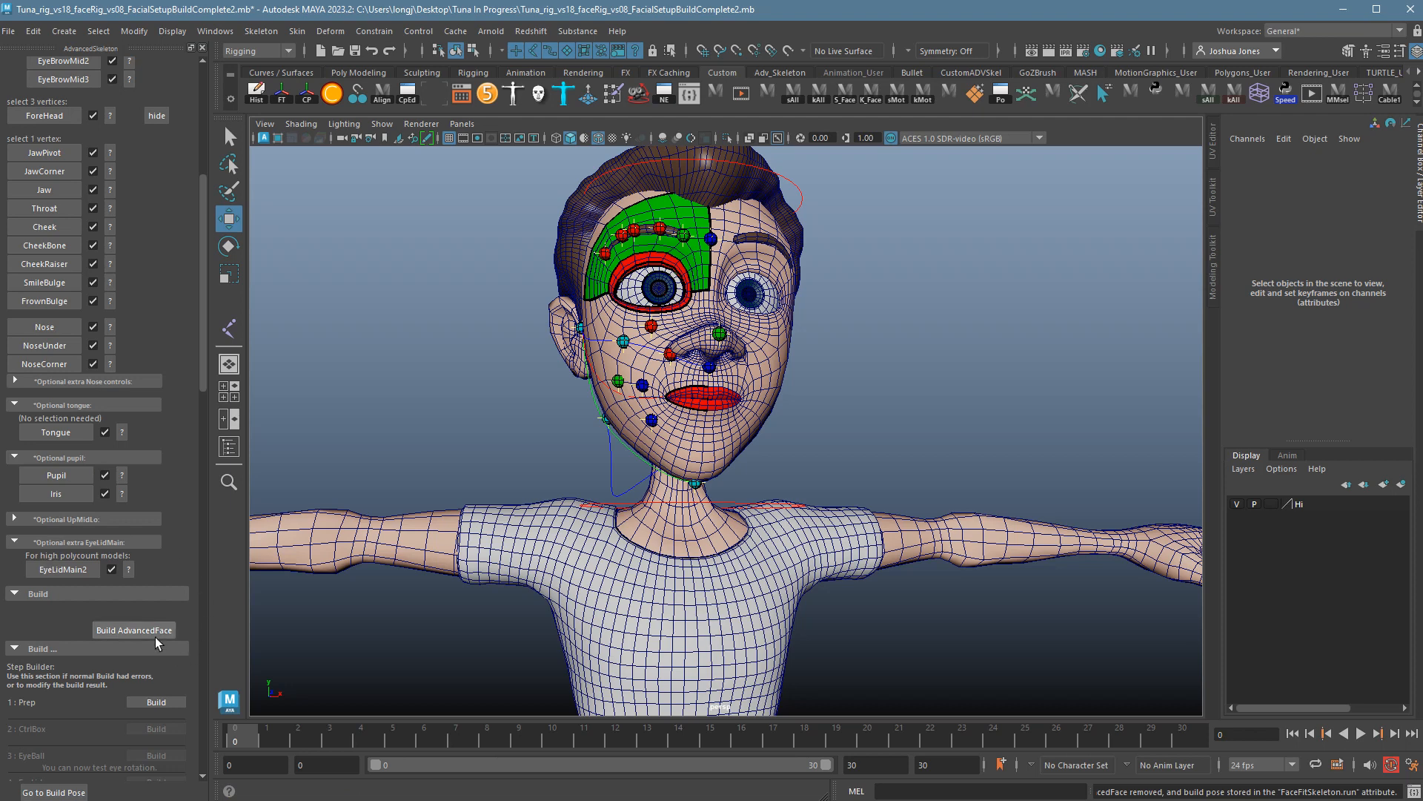
pyautogui.scroll(-10, 144, 649)
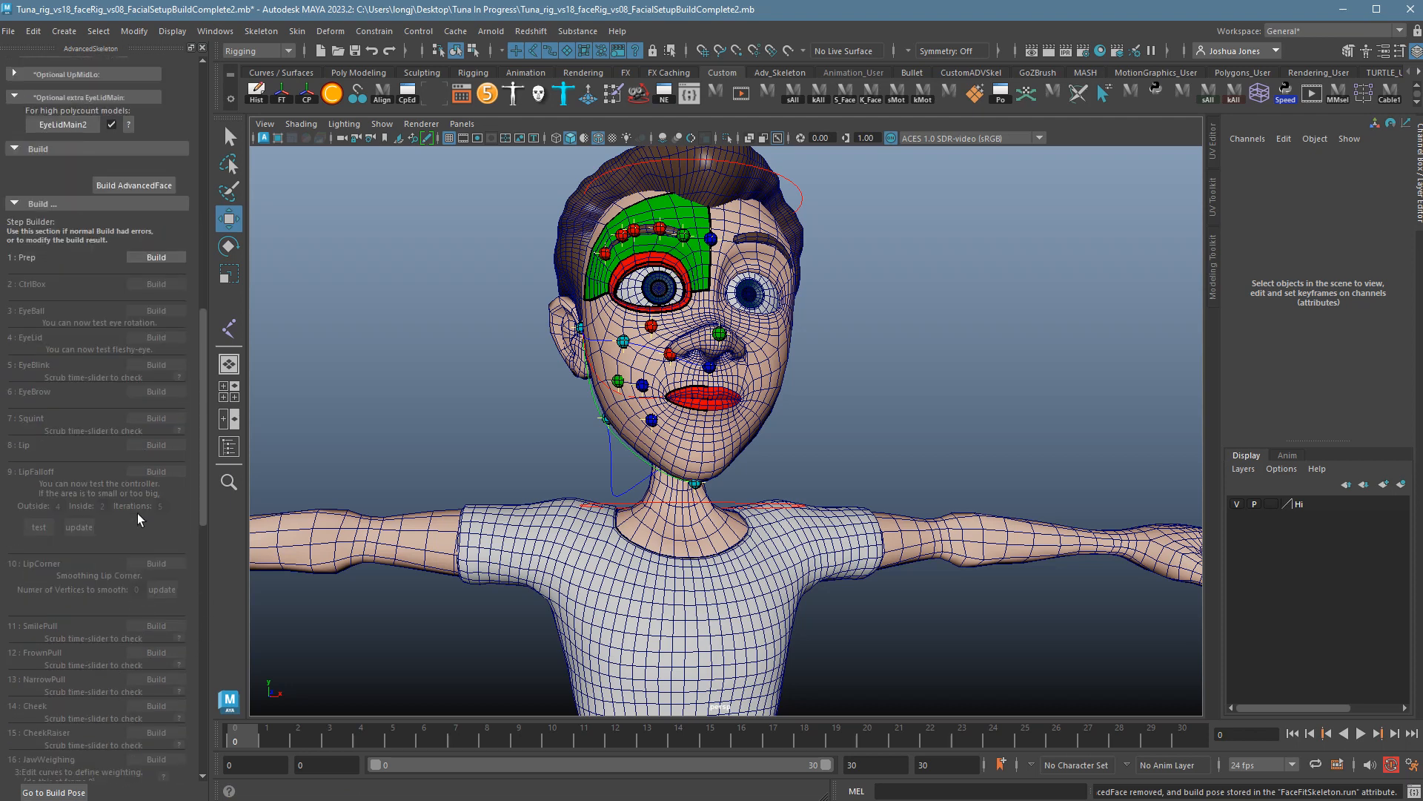
pyautogui.scroll(-4, 171, 712)
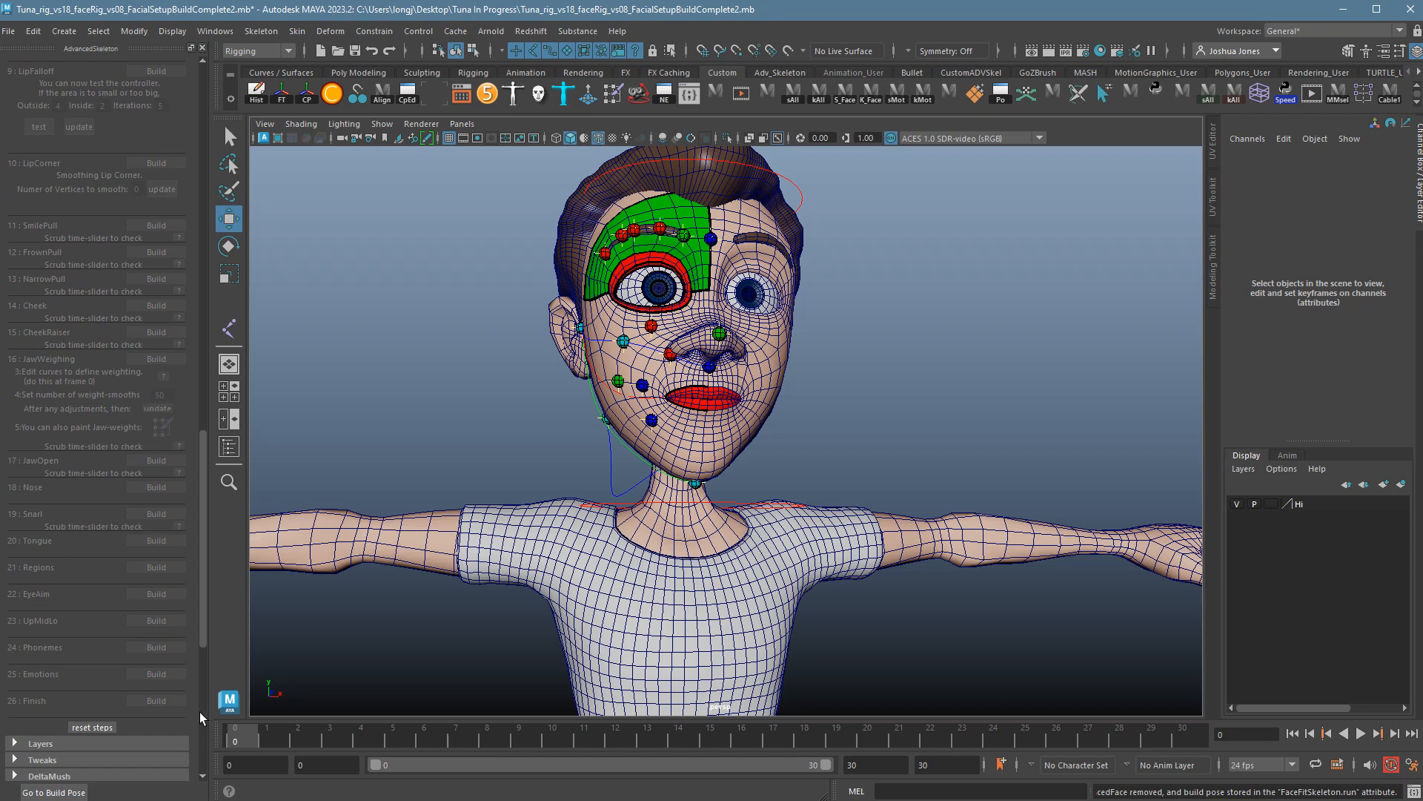
pyautogui.scroll(4, 89, 505)
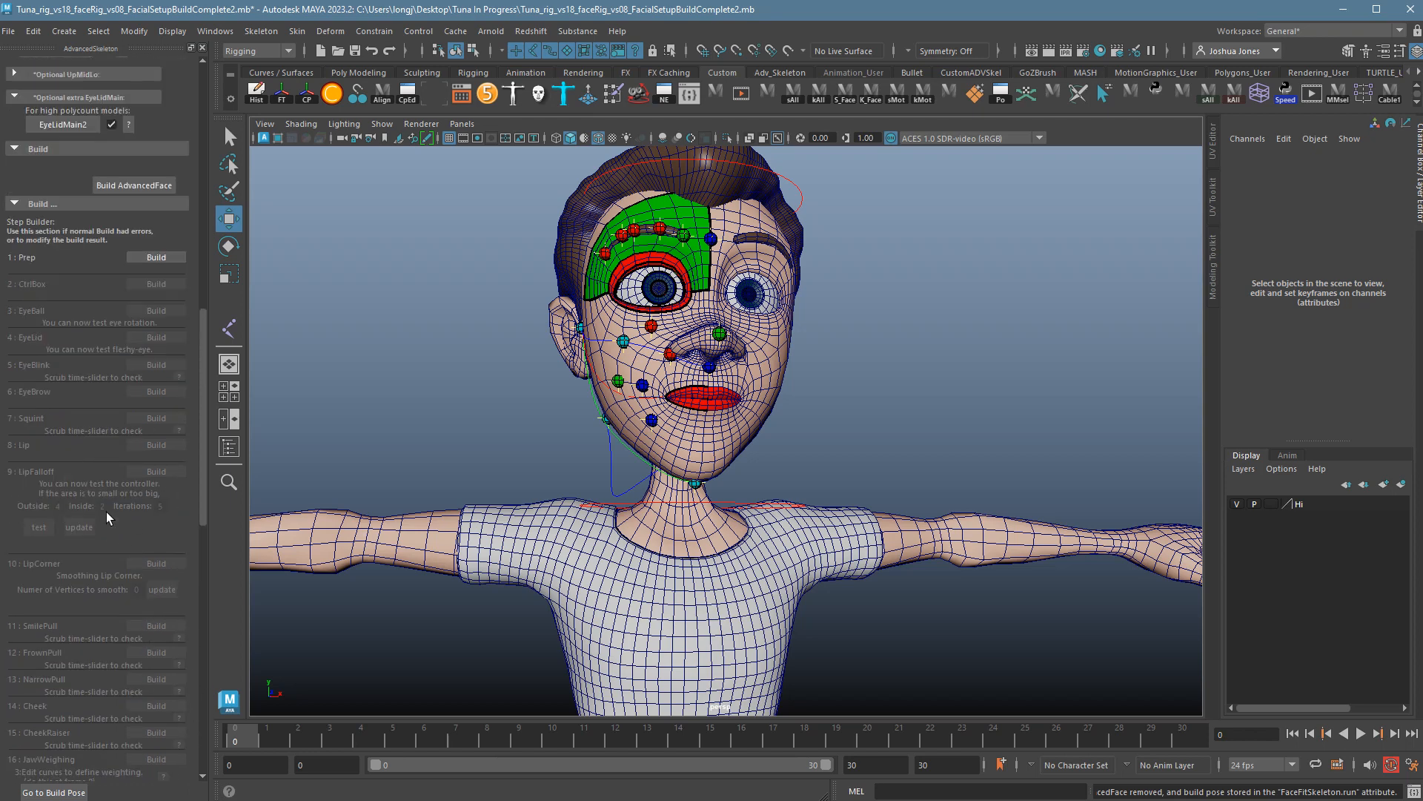
pyautogui.scroll(-4, 118, 569)
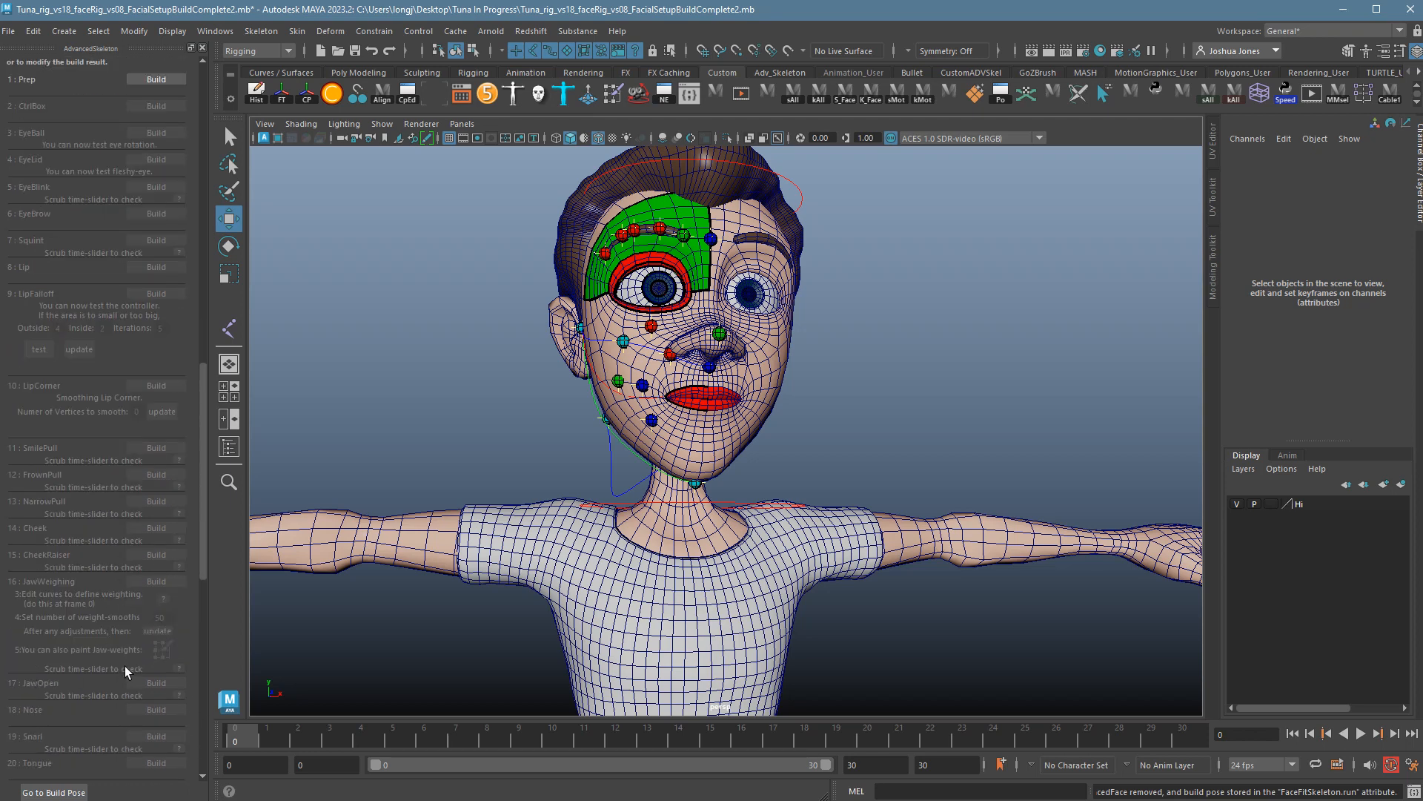
pyautogui.scroll(-4, 127, 664)
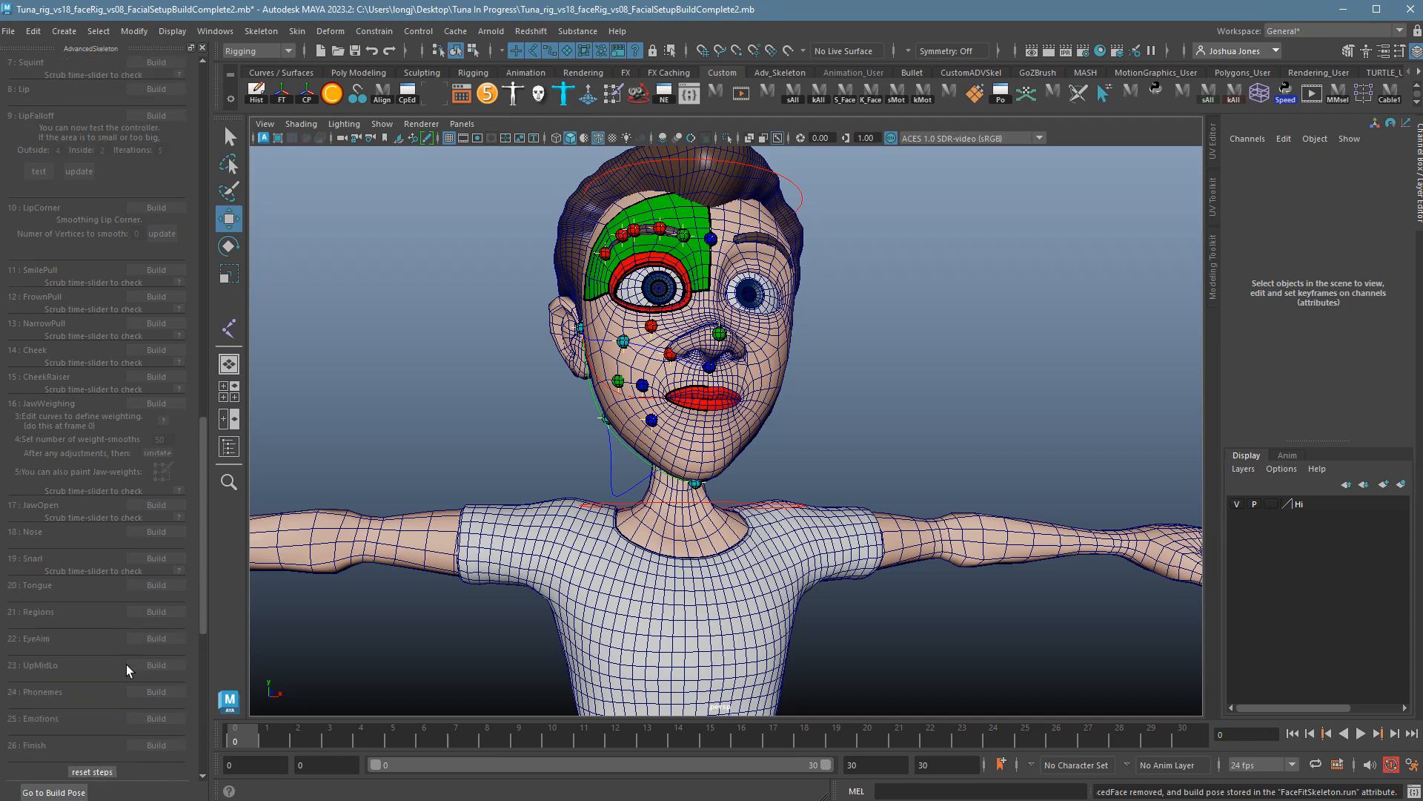
pyautogui.scroll(8, 127, 658)
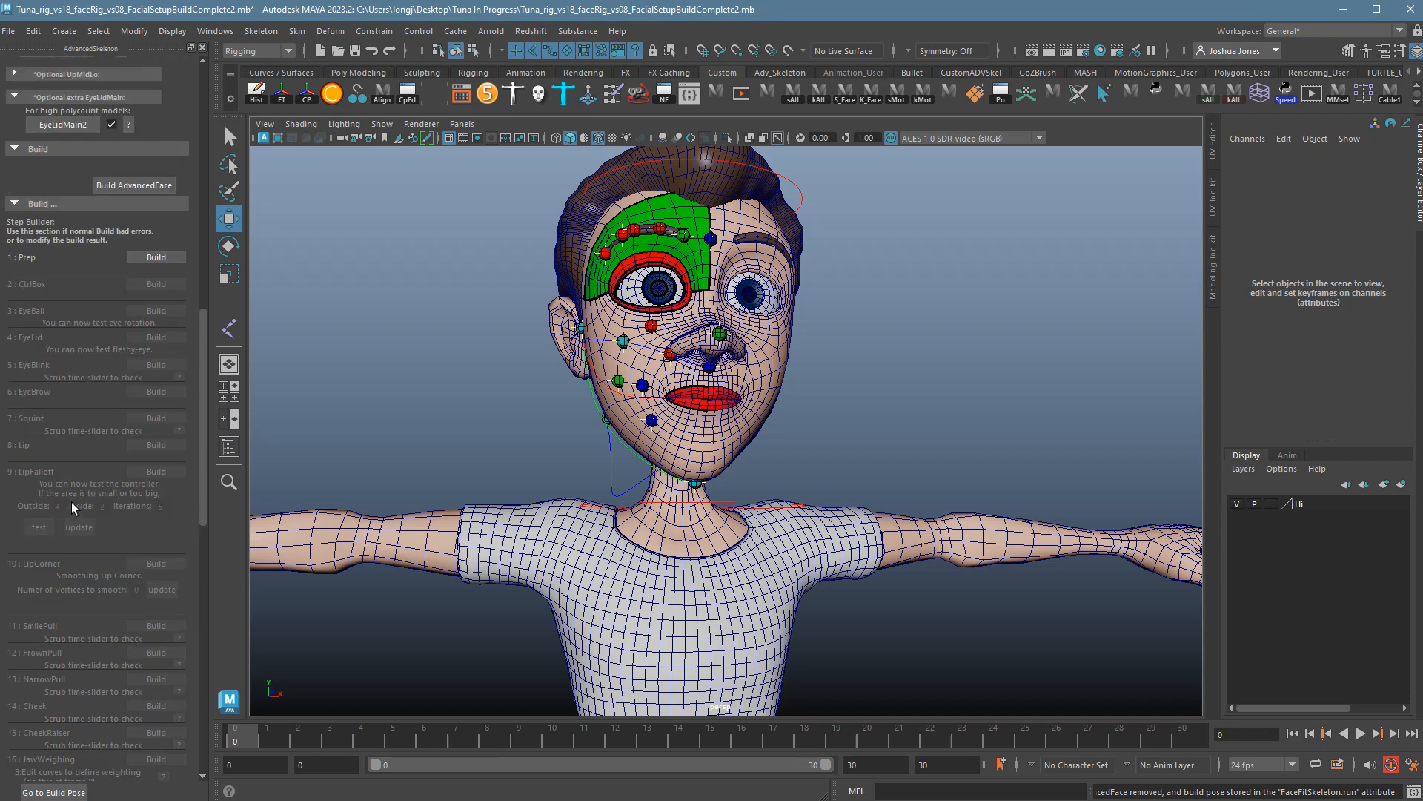
pyautogui.scroll(6, 117, 510)
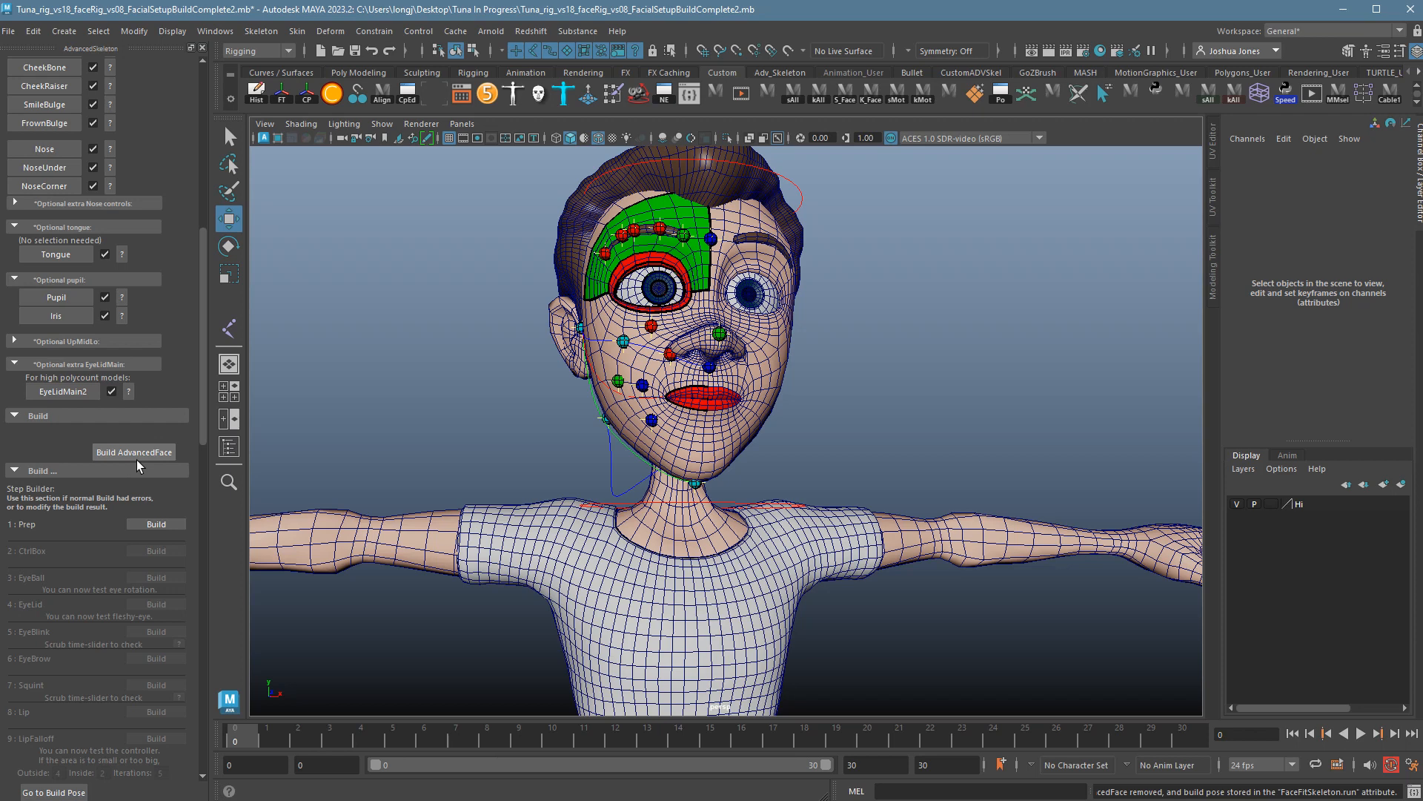
# With the Script Editor docked to the right, run Build AdvancedFace on the cartoon head.
pyautogui.click(1415, 791)
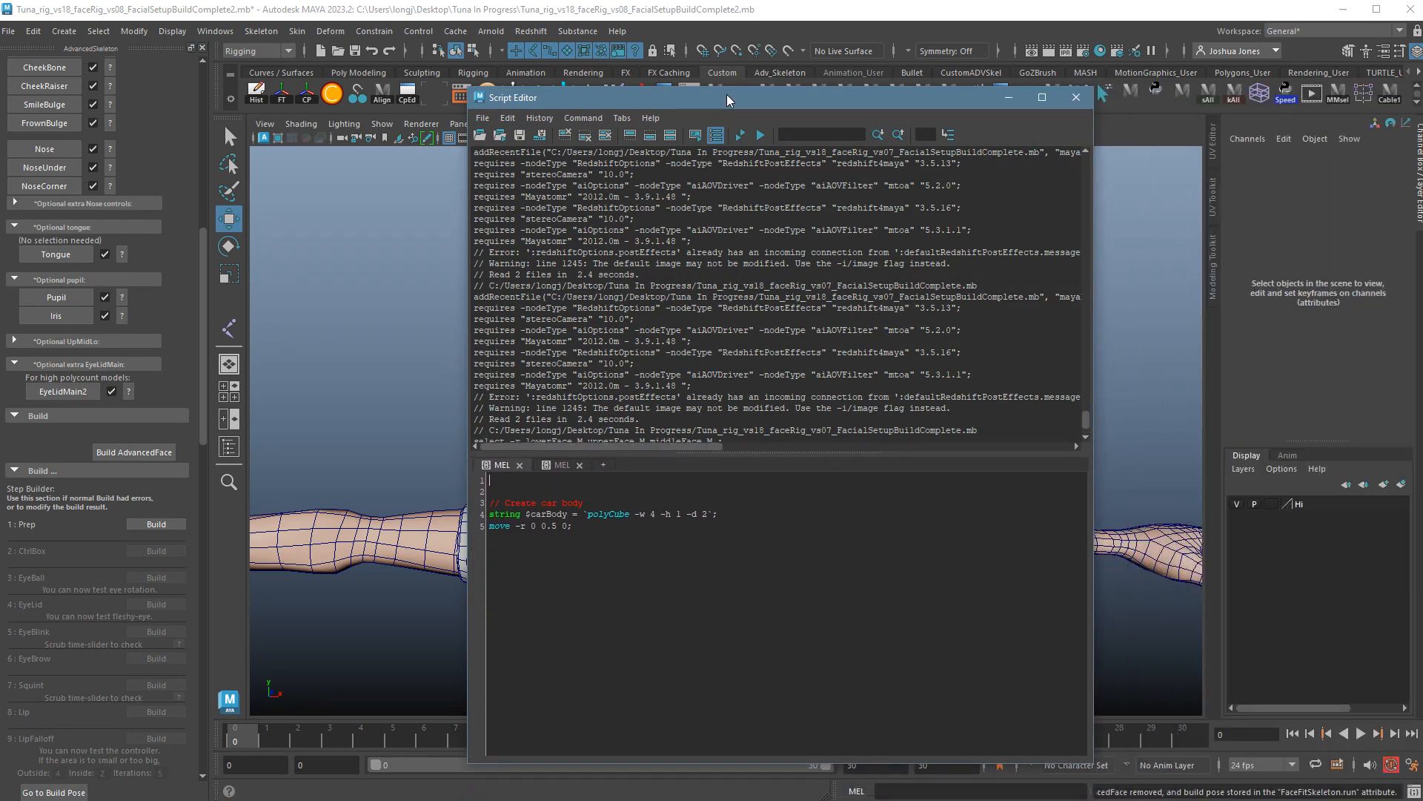
pyautogui.moveTo(727, 97); pyautogui.dragTo(1070, 64)
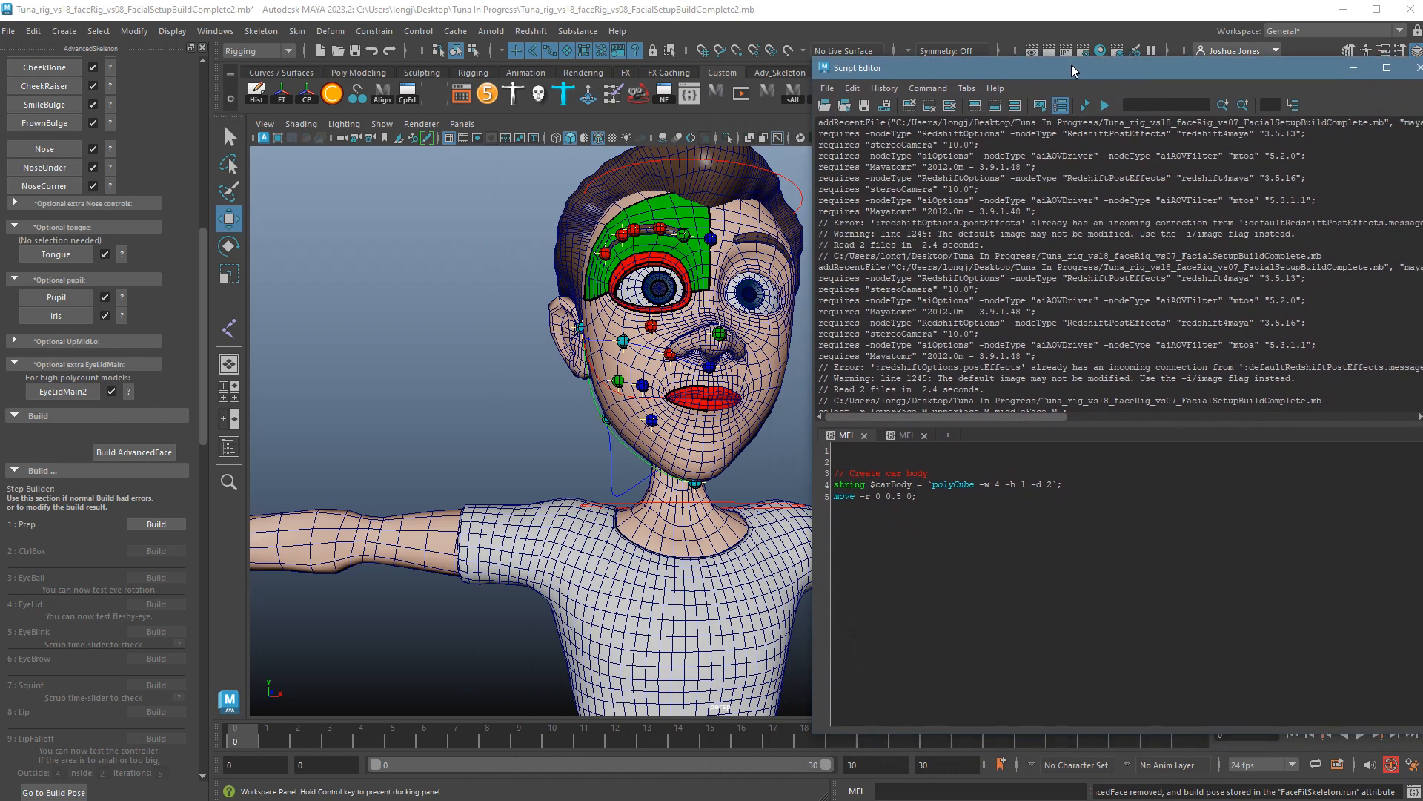
pyautogui.scroll(-5, 1152, 276)
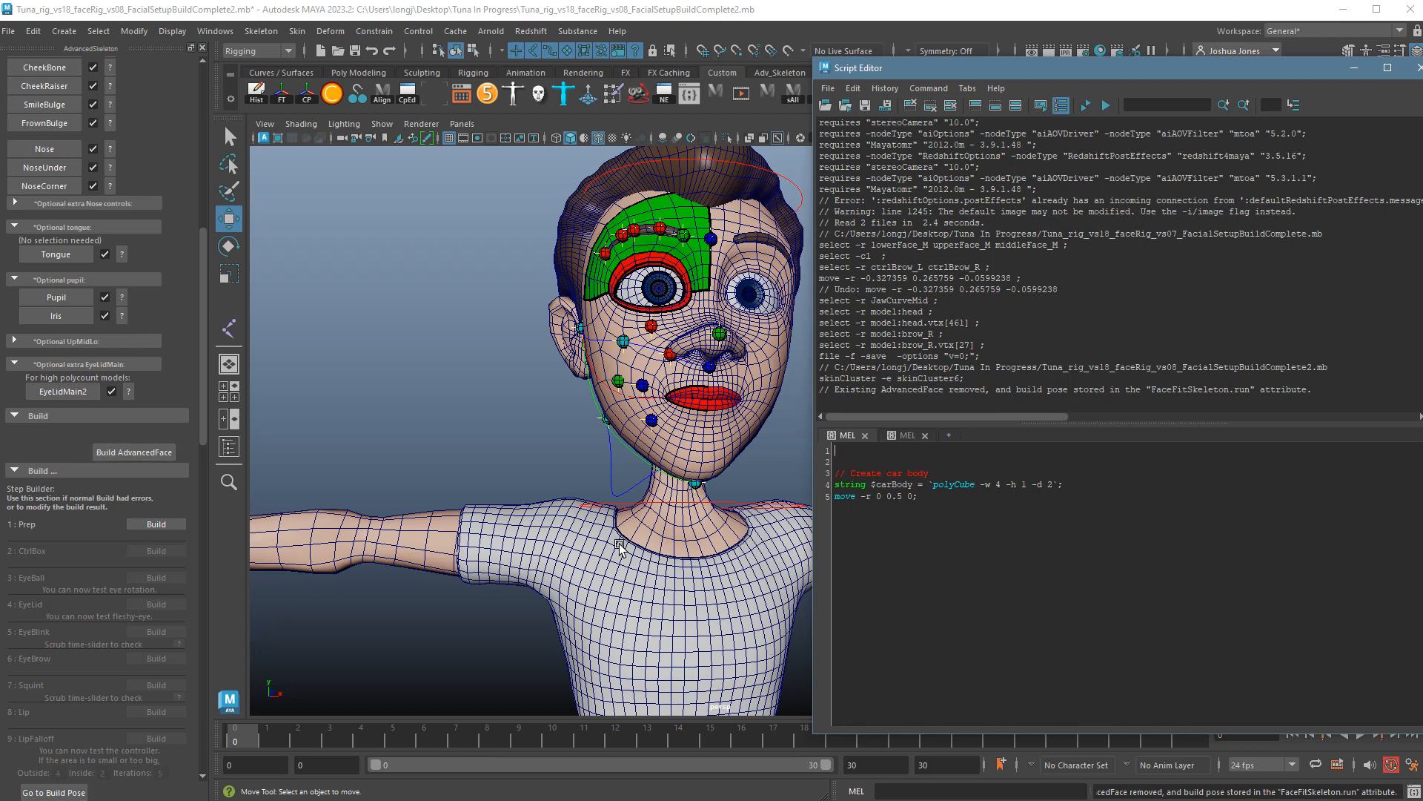
pyautogui.click(141, 457)
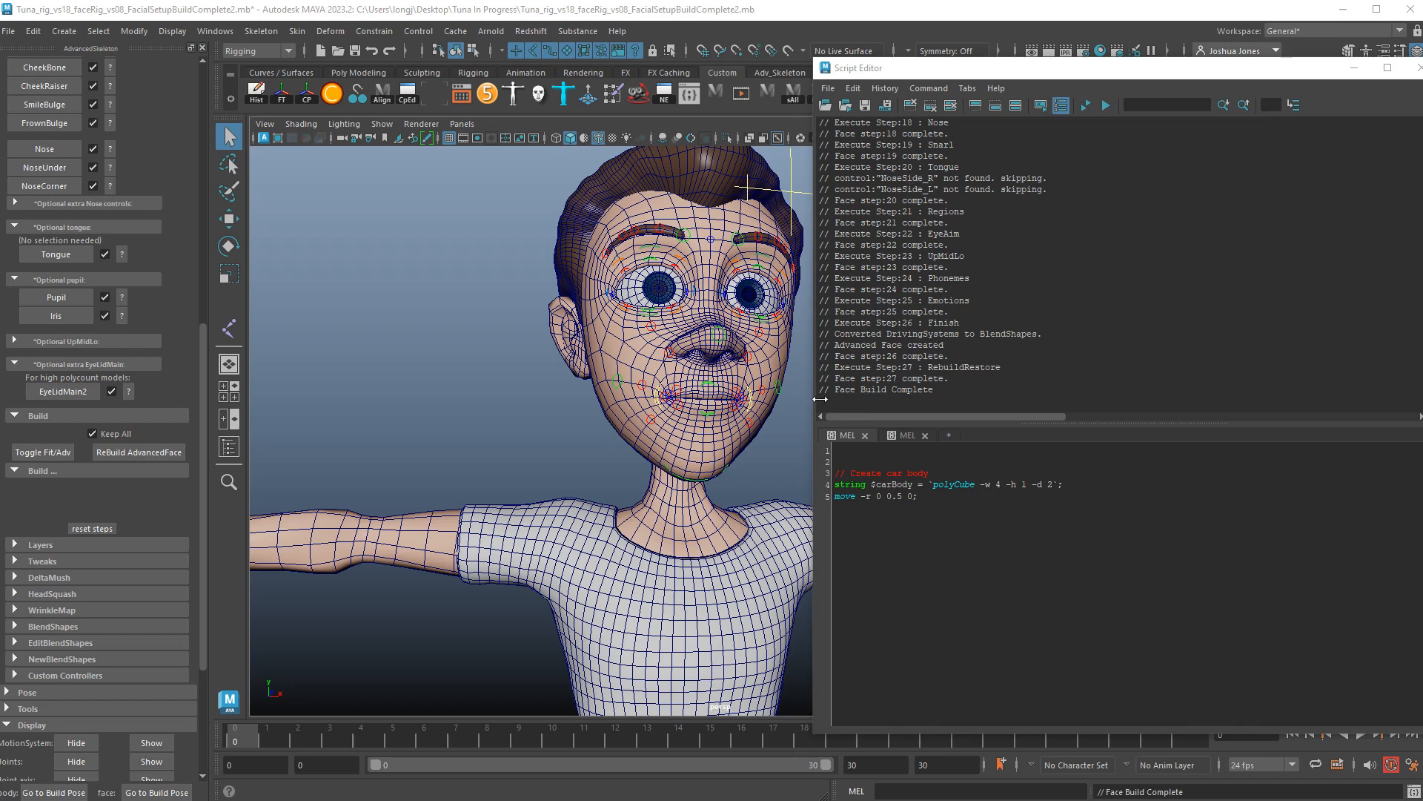
# Test-move both eye controls from the picker, then undo back to neutral.
pyautogui.click(1359, 68)
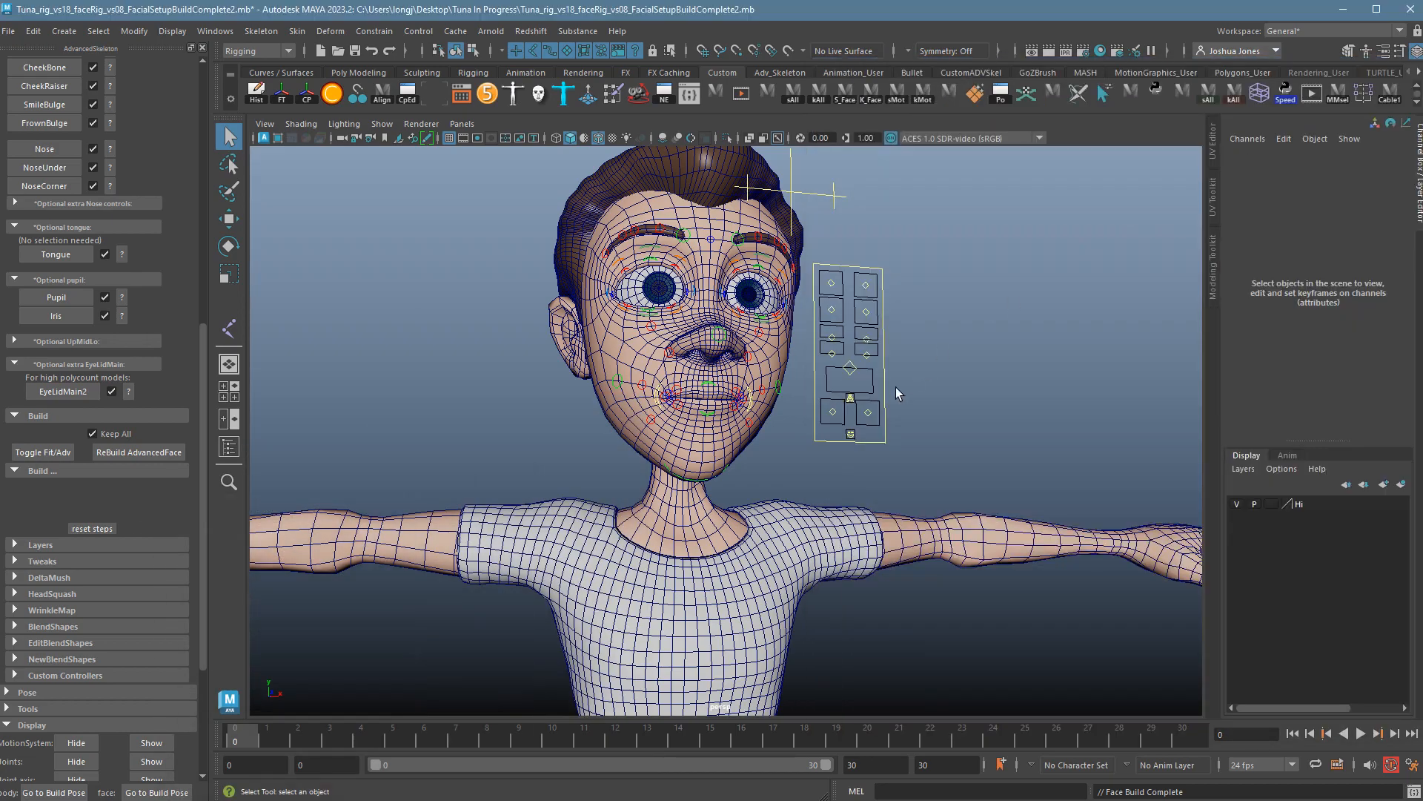
pyautogui.keyDown('alt'); pyautogui.moveTo(871, 414); pyautogui.dragTo(1112, 504); pyautogui.keyUp('alt')
pyautogui.keyDown('alt'); pyautogui.moveTo(763, 446); pyautogui.dragTo(681, 426); pyautogui.keyUp('alt')
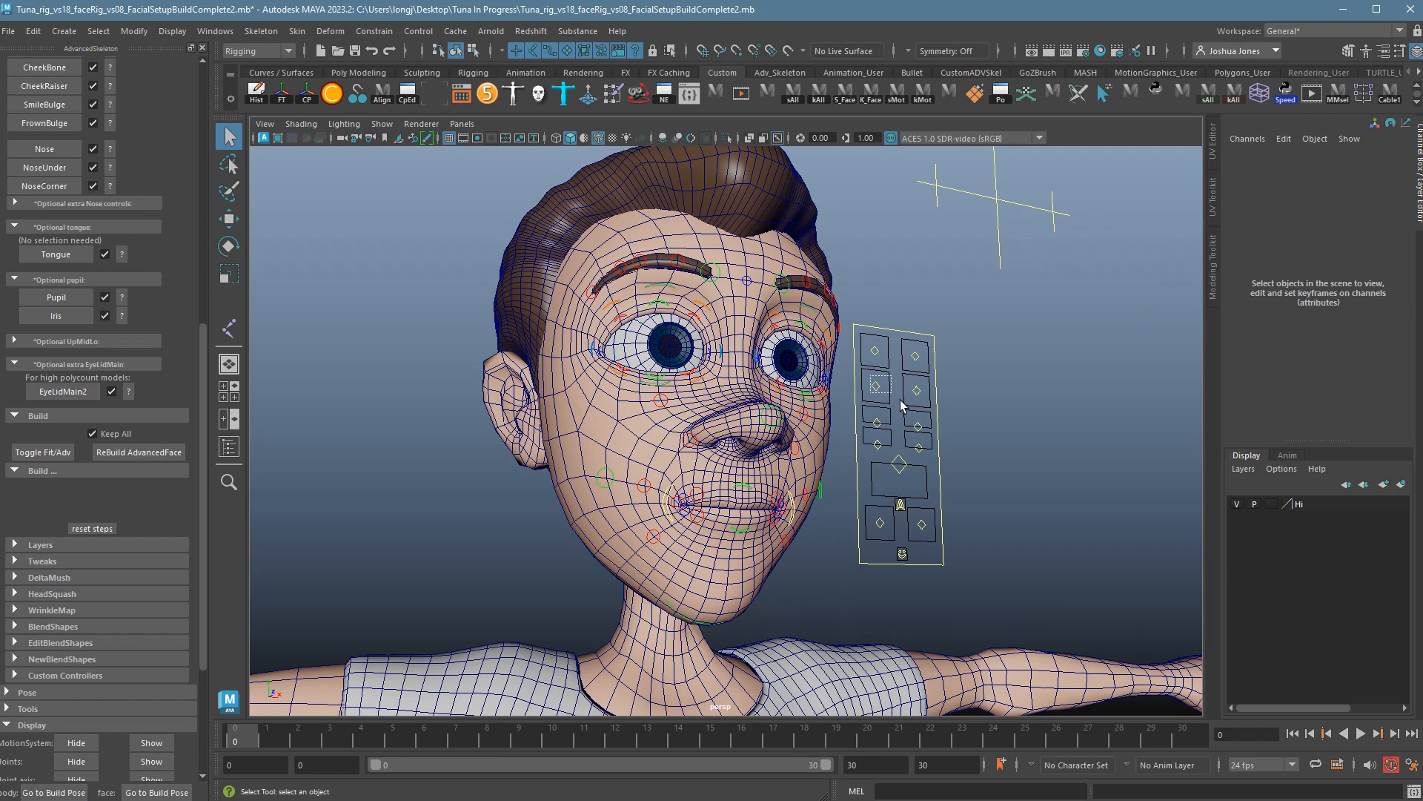
pyautogui.moveTo(901, 400); pyautogui.dragTo(932, 408)
pyautogui.keyDown('alt'); pyautogui.moveTo(934, 410); pyautogui.dragTo(911, 354); pyautogui.keyUp('alt')
pyautogui.press('w')
pyautogui.hotkey('ctrl', 'z')
pyautogui.hotkey('ctrl', 'z')
# Test-move the left brow control to lower the brows, undoing each move.
pyautogui.click(890, 348)
pyautogui.hotkey('ctrl', 'z')
pyautogui.keyDown('alt'); pyautogui.moveTo(986, 478); pyautogui.dragTo(943, 462); pyautogui.keyUp('alt')
pyautogui.keyDown('alt'); pyautogui.moveTo(931, 429); pyautogui.dragTo(1018, 413, button='right'); pyautogui.keyUp('alt')
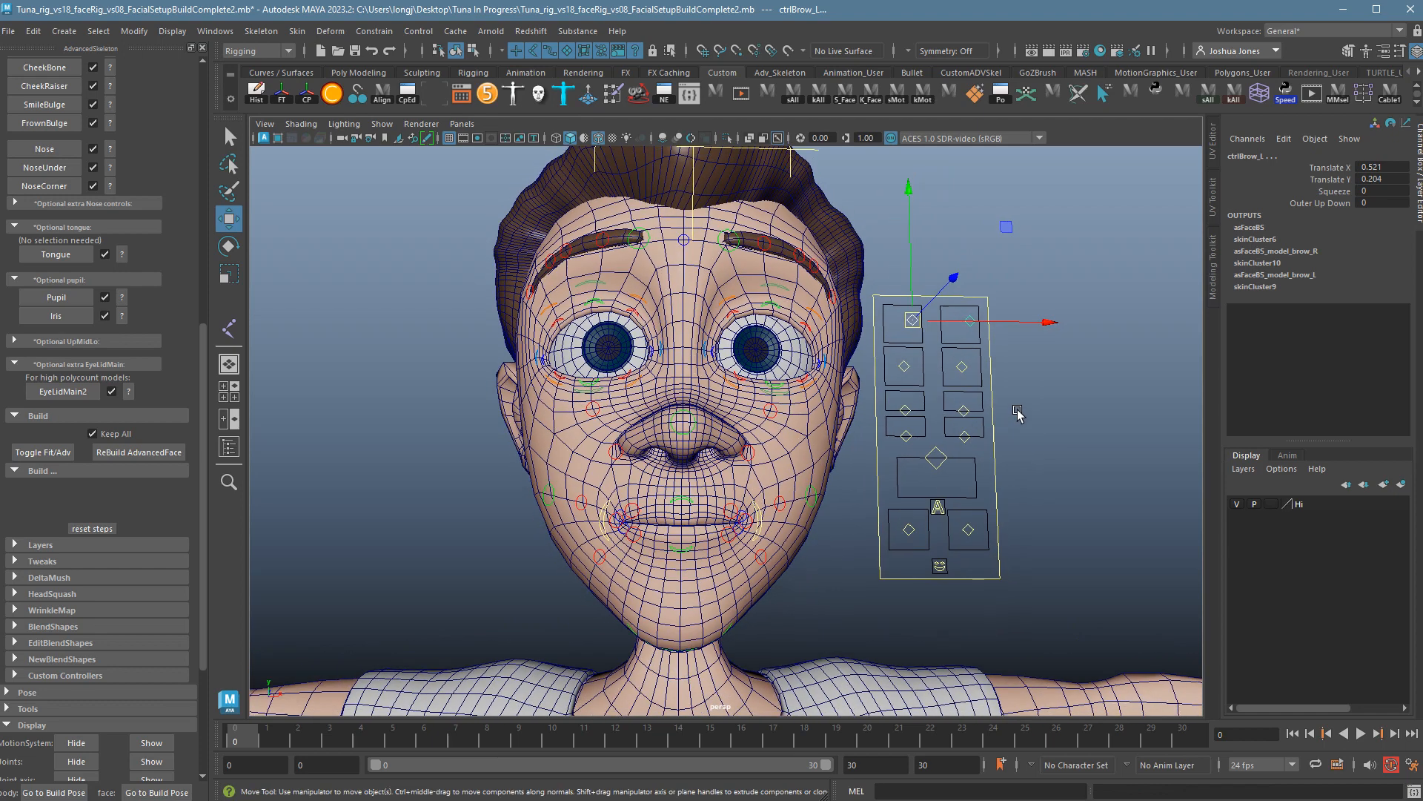
pyautogui.moveTo(920, 321)
pyautogui.mouseDown()
pyautogui.moveTo(884, 332)
pyautogui.moveTo(972, 379)
pyautogui.moveTo(861, 372)
pyautogui.moveTo(896, 368)
pyautogui.mouseUp()
pyautogui.hotkey('ctrl', 'z')
# Shift the mouth sideways with ctrlMouth_M, undo, and deselect it.
pyautogui.hotkey('ctrl', 'z')
pyautogui.click(1006, 452)
pyautogui.keyDown('alt'); pyautogui.moveTo(1031, 461); pyautogui.dragTo(1045, 486); pyautogui.keyUp('alt')
pyautogui.click(940, 476)
pyautogui.moveTo(940, 476); pyautogui.dragTo(976, 464)
pyautogui.hotkey('ctrl', 'z')
pyautogui.click(989, 509)
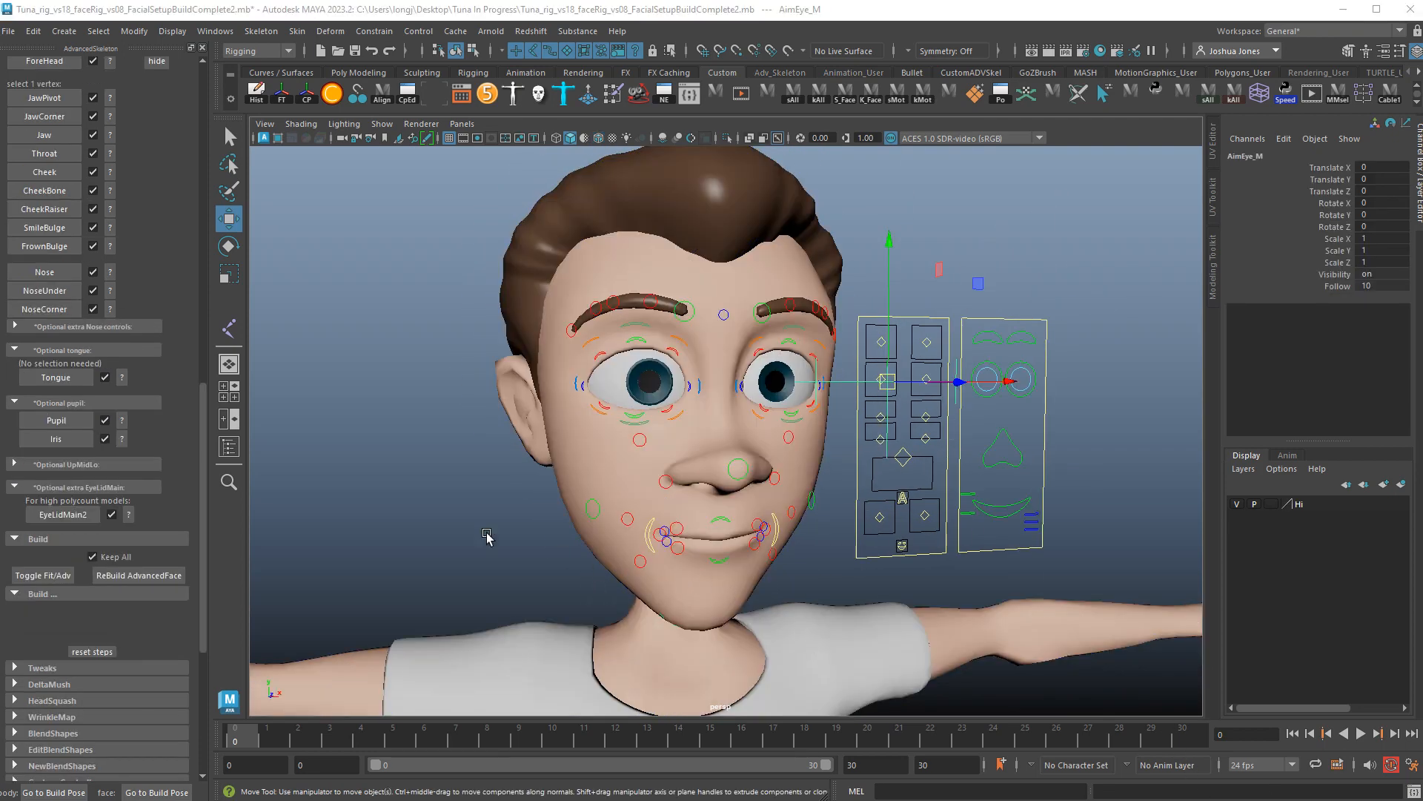
pyautogui.moveTo(205, 433); pyautogui.dragTo(238, 197)
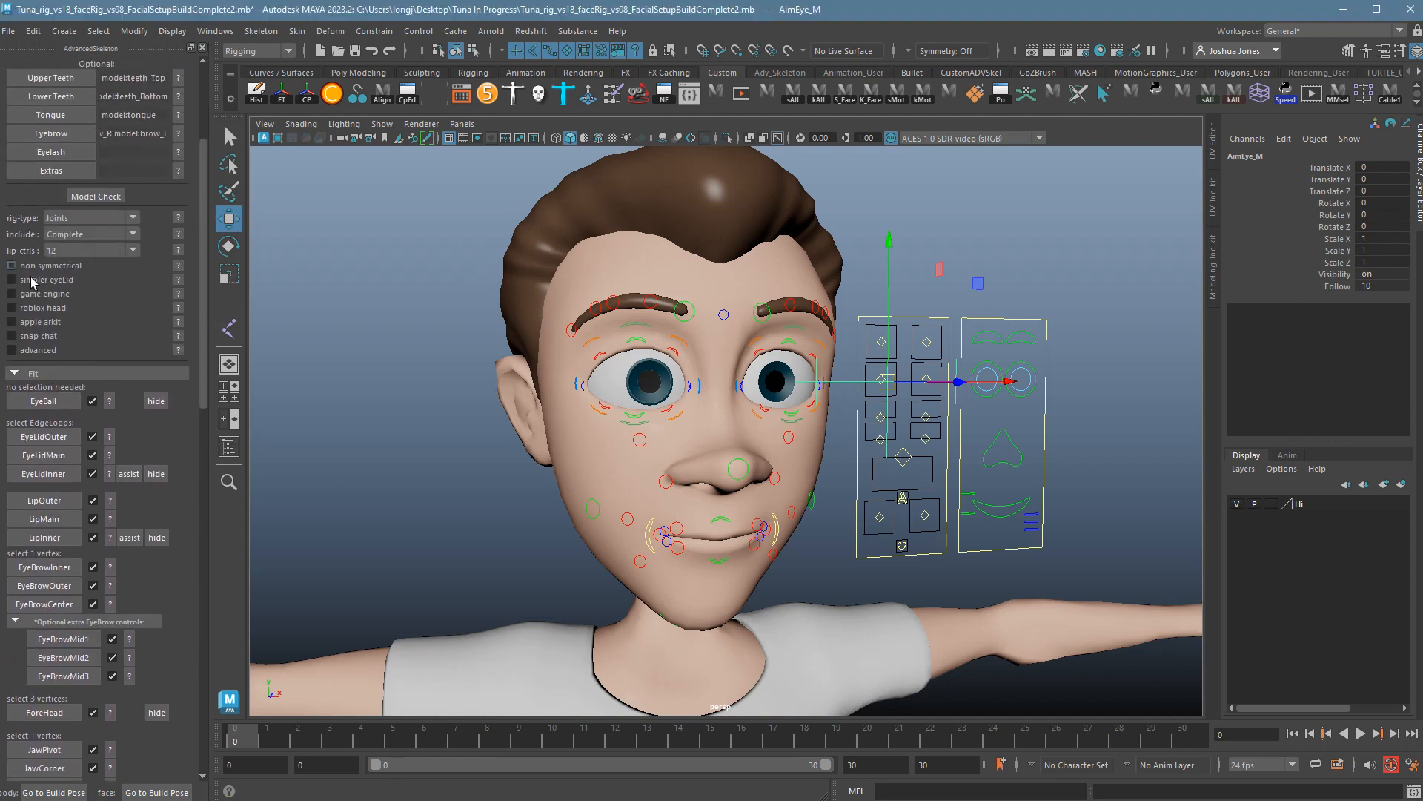
# Confirm the rig type stays Joints, then turn the eyes with their control and undo.
pyautogui.click(71, 218)
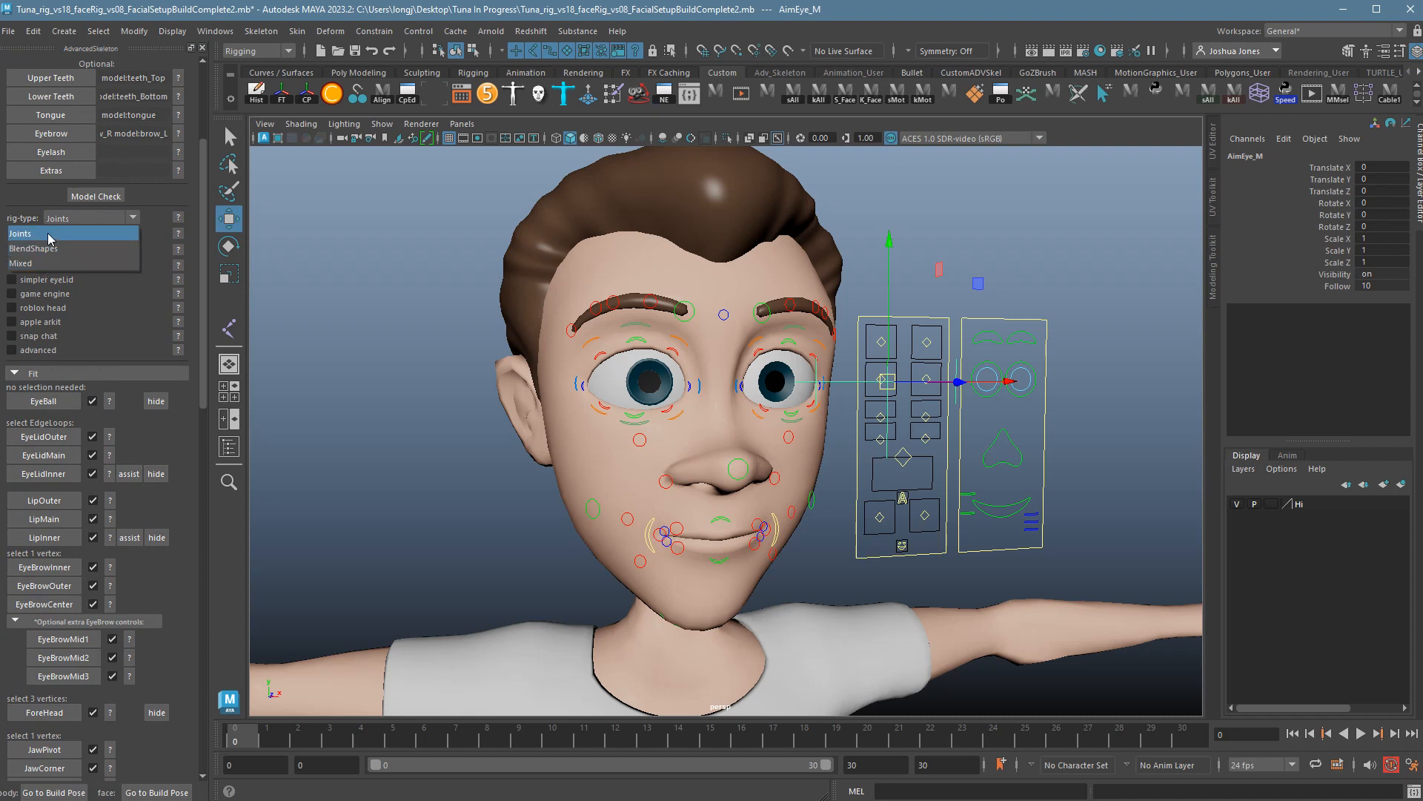
pyautogui.click(157, 202)
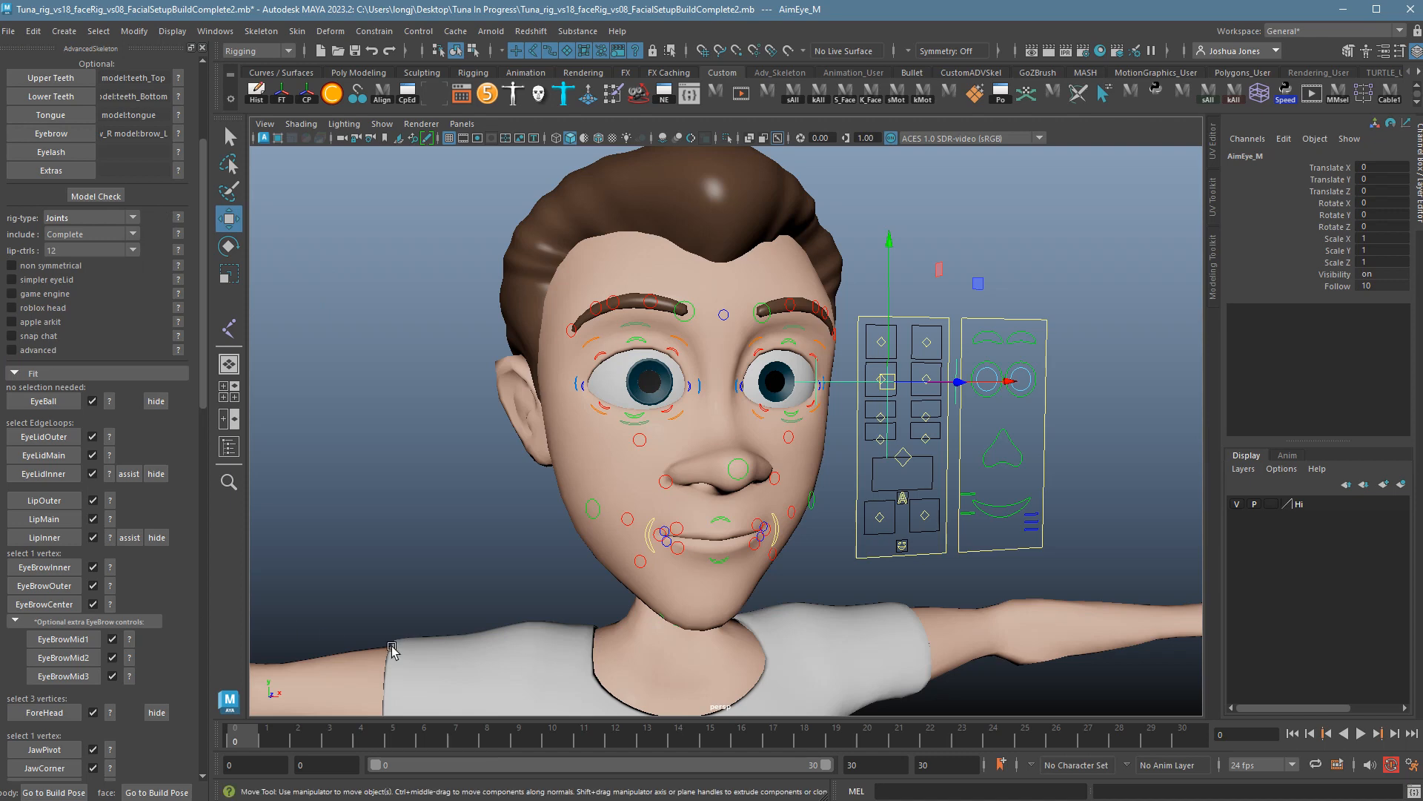
pyautogui.scroll(-3, 185, 585)
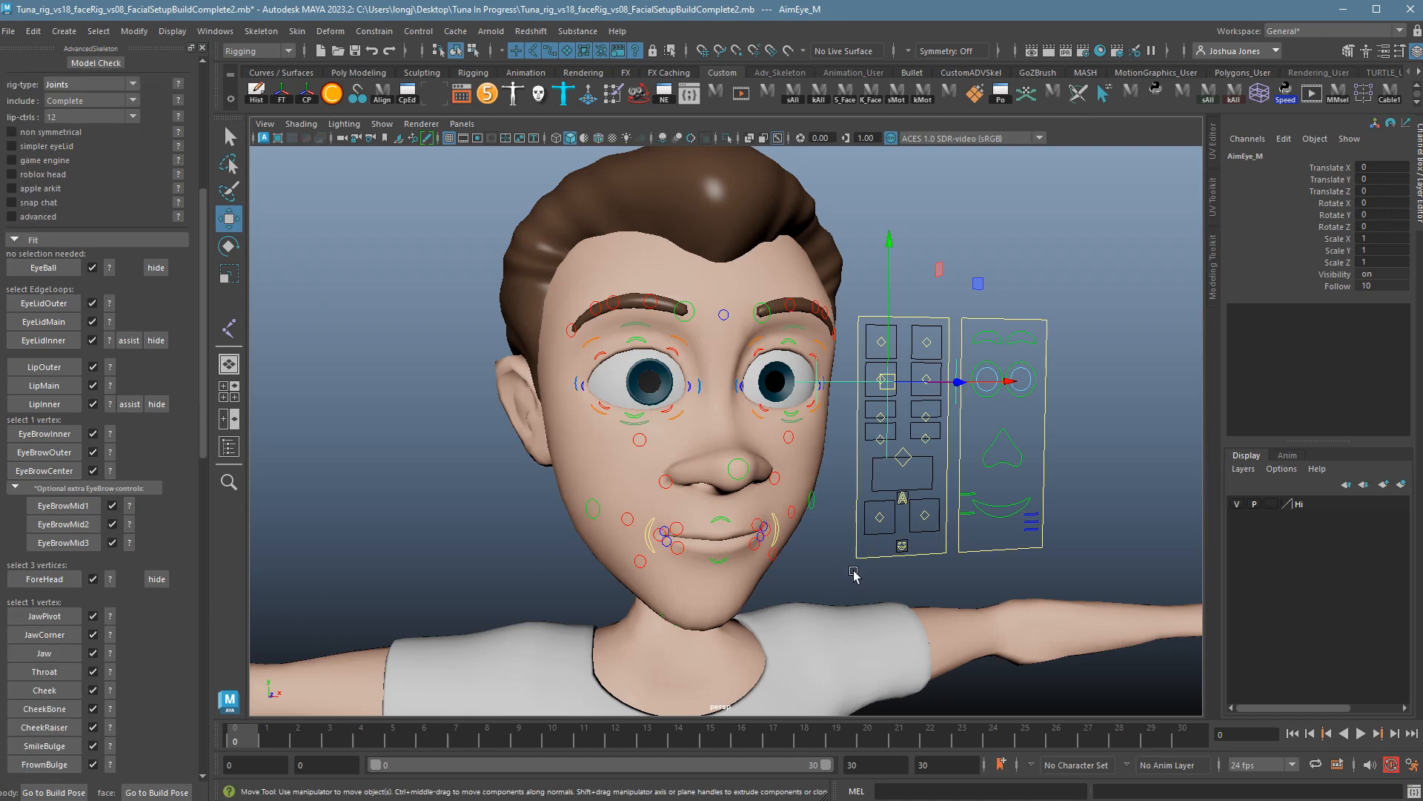
pyautogui.keyDown('alt'); pyautogui.moveTo(869, 451); pyautogui.dragTo(1008, 457, button='right'); pyautogui.keyUp('alt')
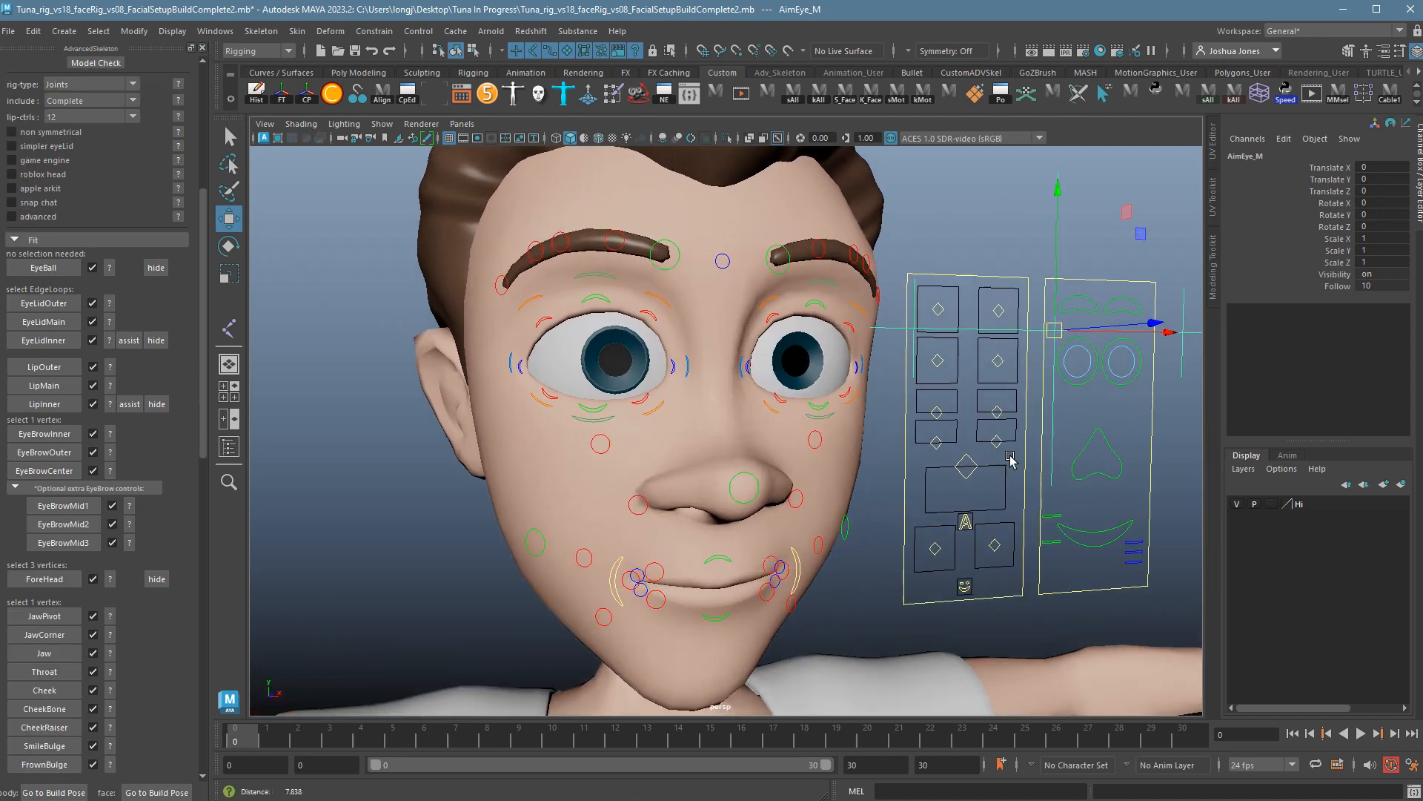
pyautogui.keyDown('alt'); pyautogui.moveTo(1008, 457); pyautogui.dragTo(860, 494, button='middle'); pyautogui.keyUp('alt')
pyautogui.keyDown('alt'); pyautogui.moveTo(860, 495); pyautogui.dragTo(876, 488); pyautogui.keyUp('alt')
pyautogui.moveTo(792, 342); pyautogui.dragTo(879, 356)
pyautogui.moveTo(783, 388); pyautogui.dragTo(857, 411)
pyautogui.moveTo(852, 395); pyautogui.dragTo(885, 395, button='middle')
pyautogui.hotkey('ctrl', 'z')
pyautogui.hotkey('ctrl', 'z')
pyautogui.hotkey('ctrl', 'z')
pyautogui.hotkey('ctrl', 'z')
pyautogui.hotkey('ctrl', 'z')
pyautogui.hotkey('ctrl', 'z')
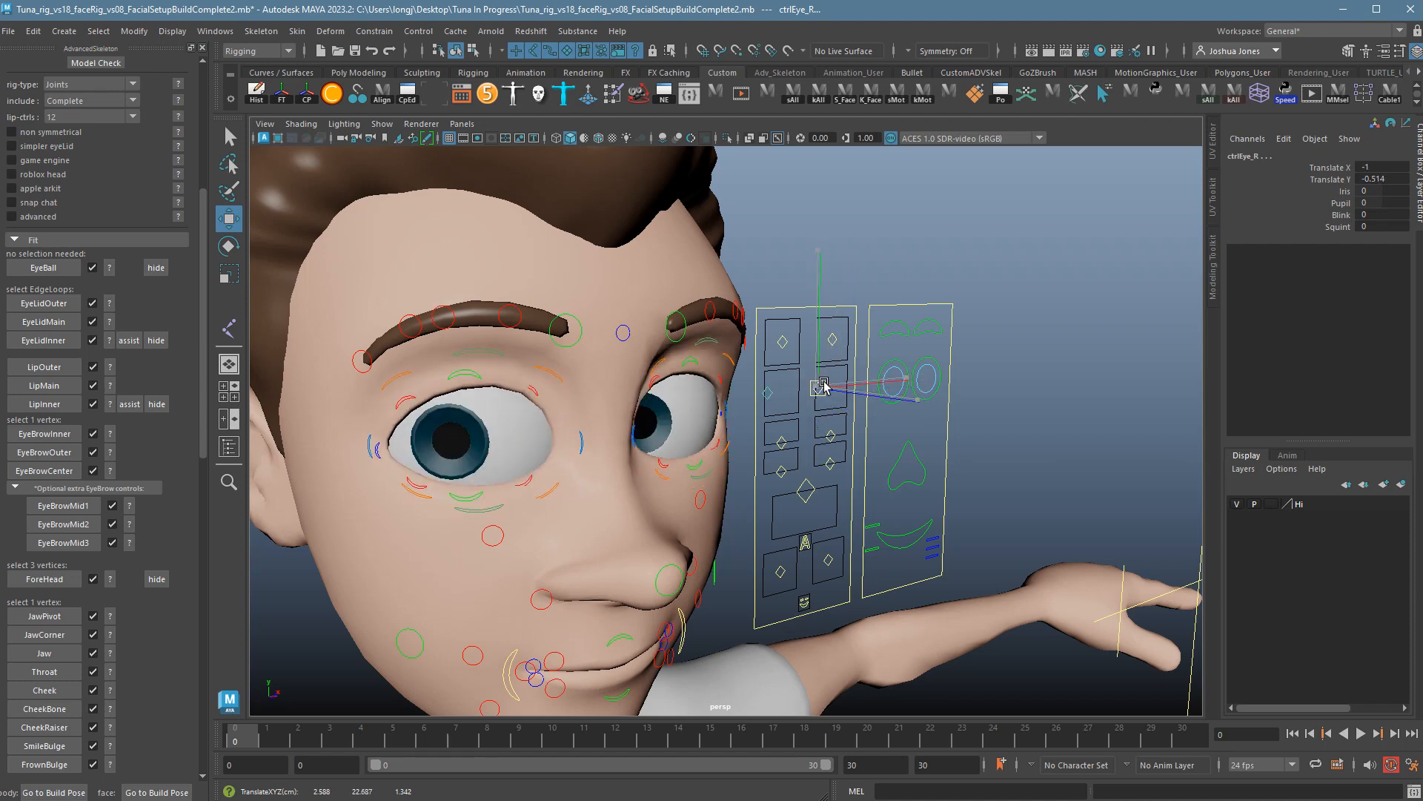
pyautogui.keyDown('alt'); pyautogui.moveTo(1036, 480); pyautogui.dragTo(1044, 484); pyautogui.keyUp('alt')
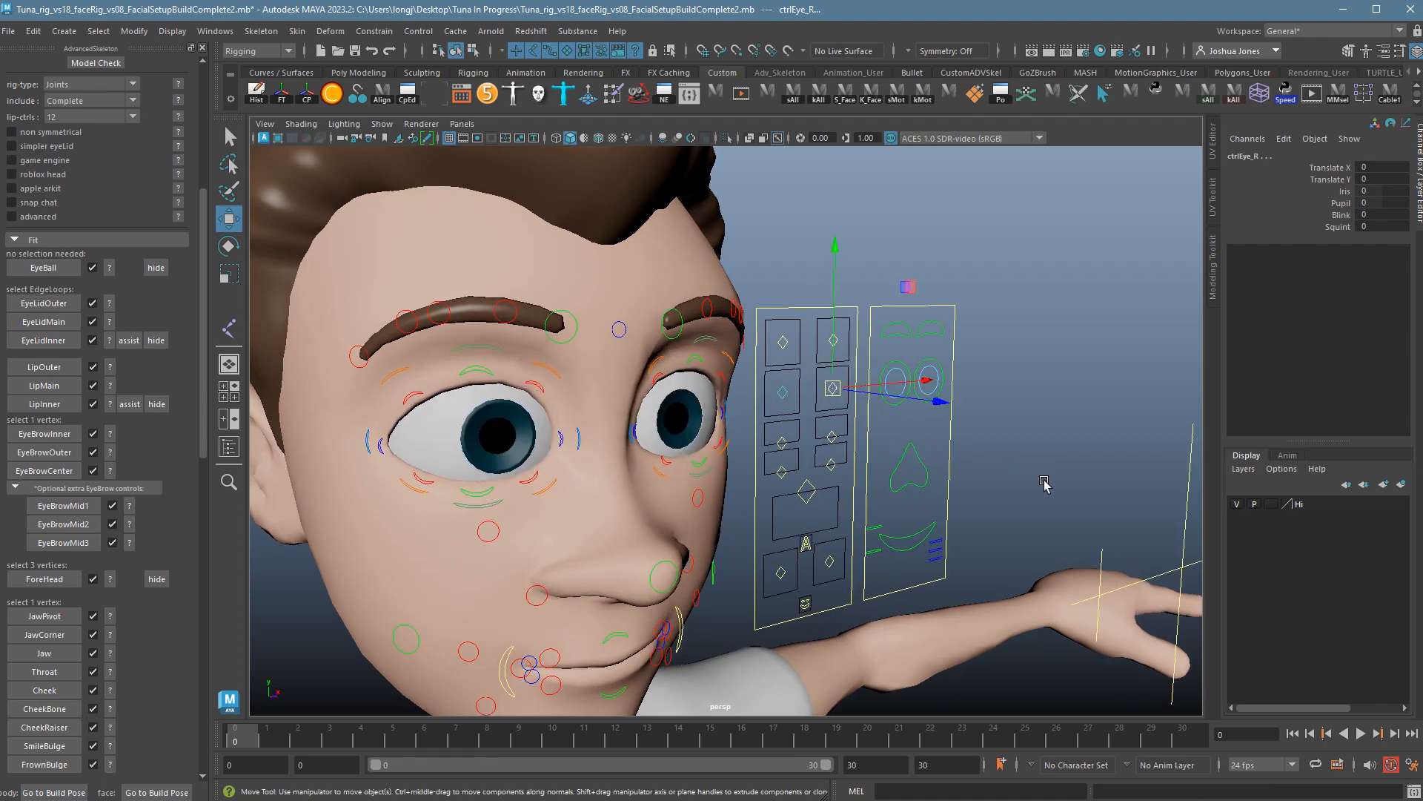
pyautogui.click(1059, 483)
# Raise and nudge the nose with NoseRegion_M, then undo.
pyautogui.keyDown('alt'); pyautogui.moveTo(1059, 482); pyautogui.dragTo(878, 482, button='right'); pyautogui.keyUp('alt')
pyautogui.keyDown('alt'); pyautogui.moveTo(878, 482); pyautogui.dragTo(865, 473); pyautogui.keyUp('alt')
pyautogui.keyDown('alt'); pyautogui.moveTo(864, 473); pyautogui.dragTo(974, 478, button='right'); pyautogui.keyUp('alt')
pyautogui.keyDown('alt'); pyautogui.moveTo(974, 479); pyautogui.dragTo(955, 489); pyautogui.keyUp('alt')
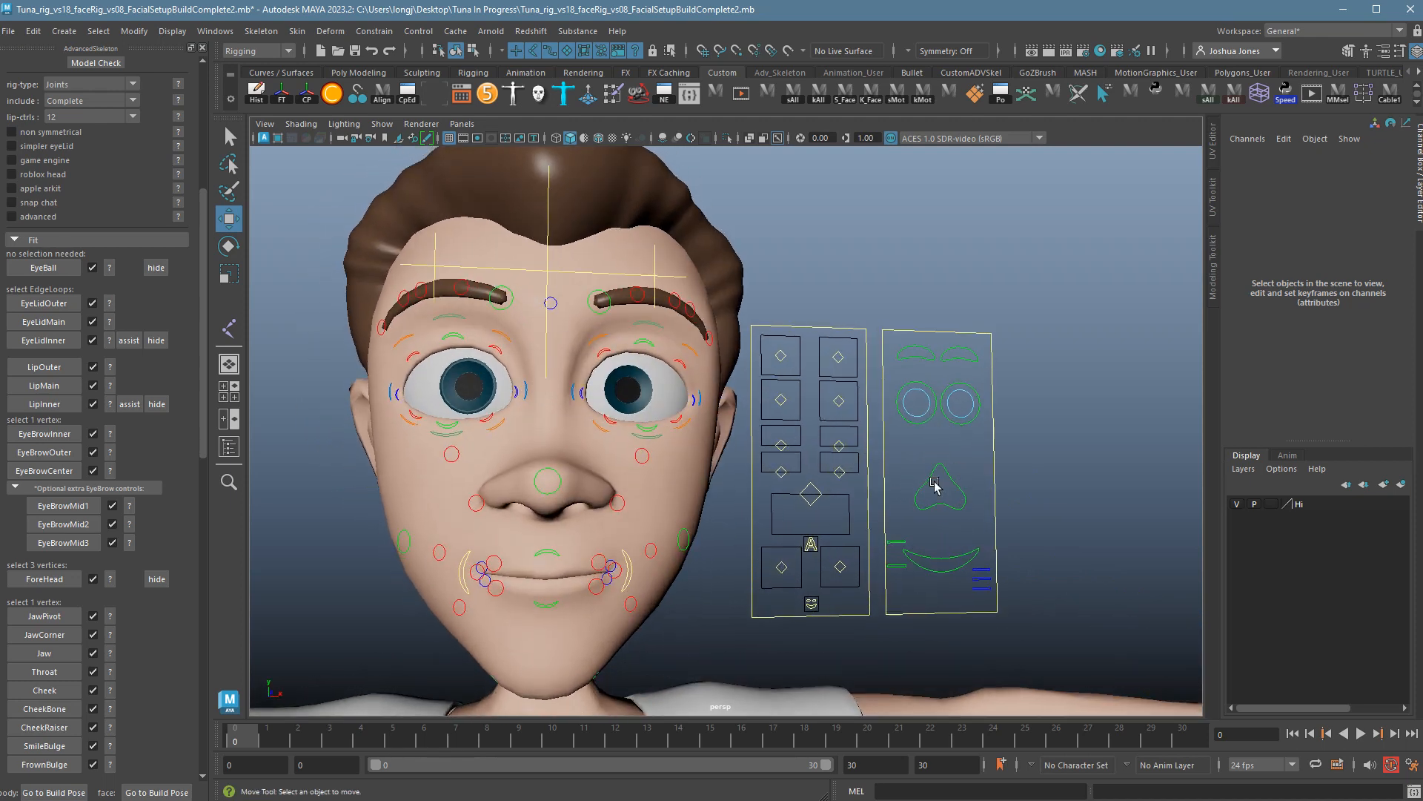
pyautogui.click(932, 499)
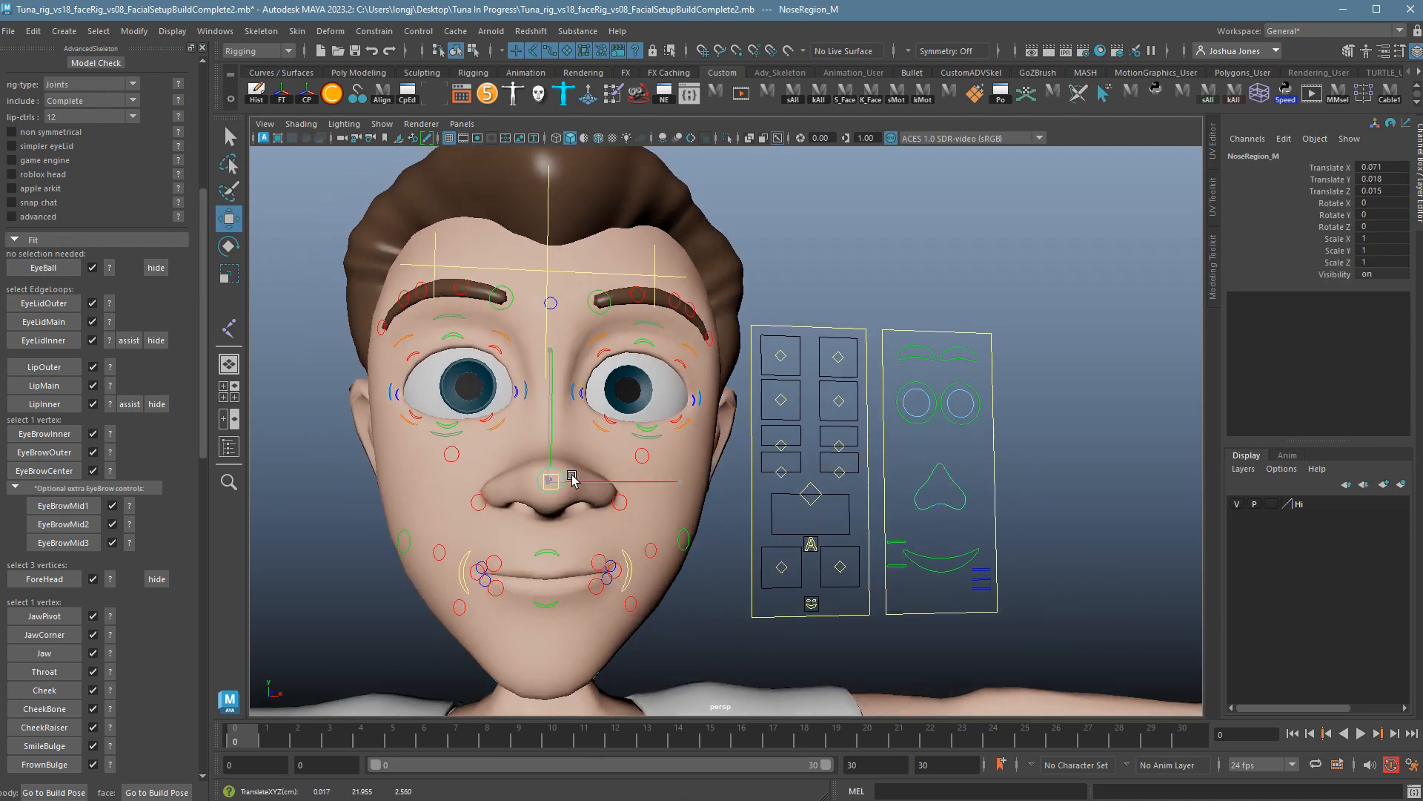
pyautogui.moveTo(565, 484); pyautogui.dragTo(558, 421)
pyautogui.keyDown('alt'); pyautogui.moveTo(609, 491); pyautogui.dragTo(496, 523); pyautogui.keyUp('alt')
pyautogui.hotkey('ctrl', 'z')
# Raise and push the lips with LipRegion_M, then open the mouth with ctrlMouth_M and undo.
pyautogui.click(961, 569)
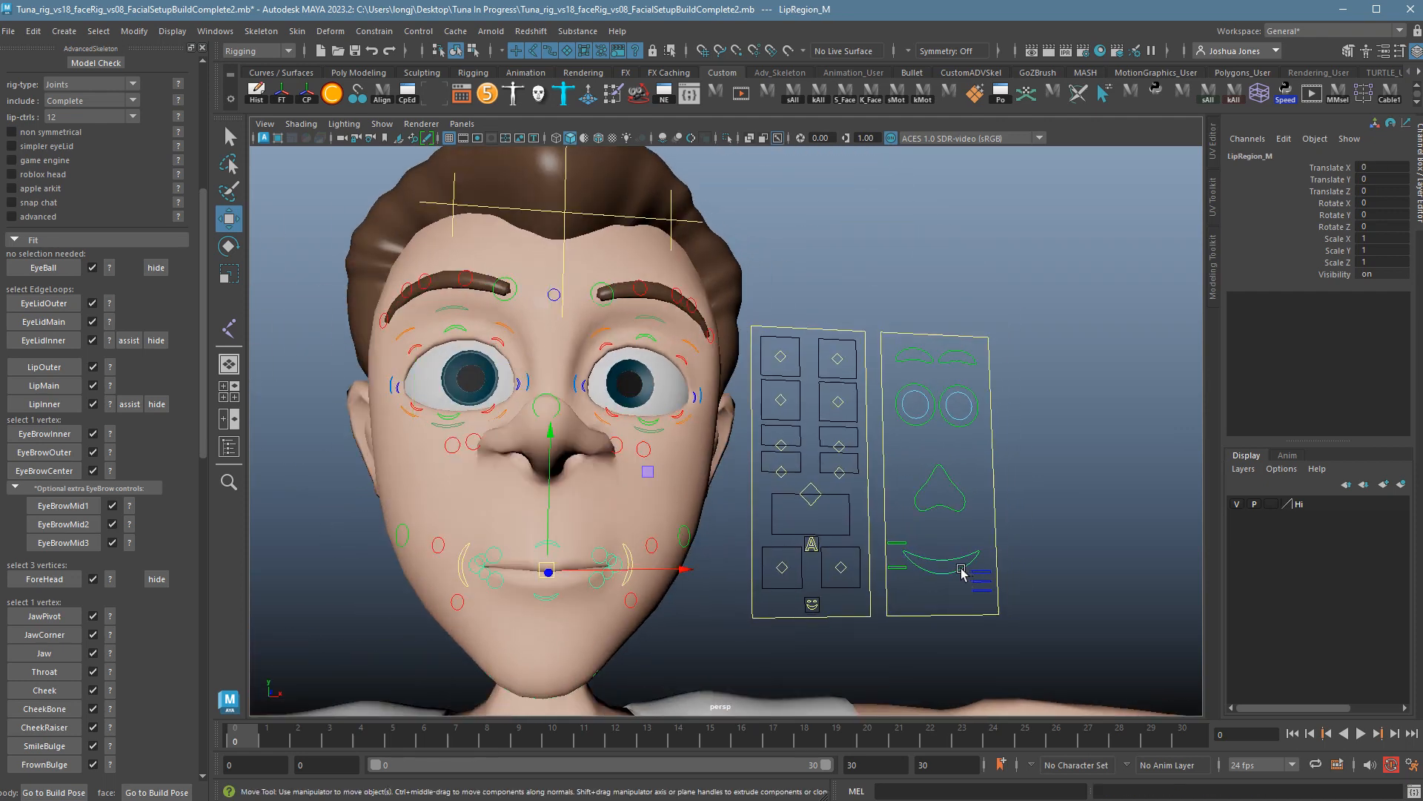
pyautogui.moveTo(550, 571); pyautogui.dragTo(554, 527)
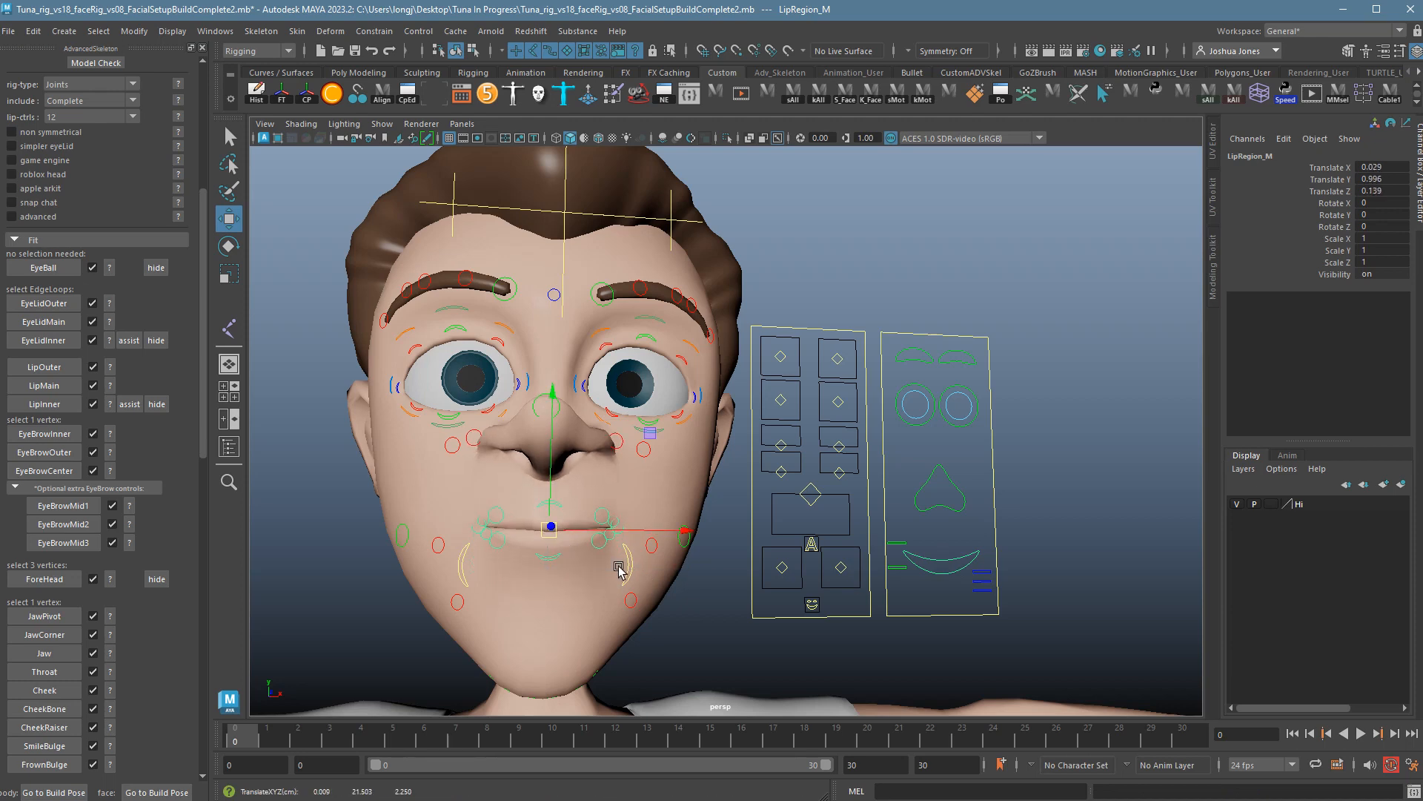
pyautogui.keyDown('alt'); pyautogui.moveTo(617, 568); pyautogui.dragTo(389, 546); pyautogui.keyUp('alt')
pyautogui.moveTo(465, 540); pyautogui.dragTo(742, 580)
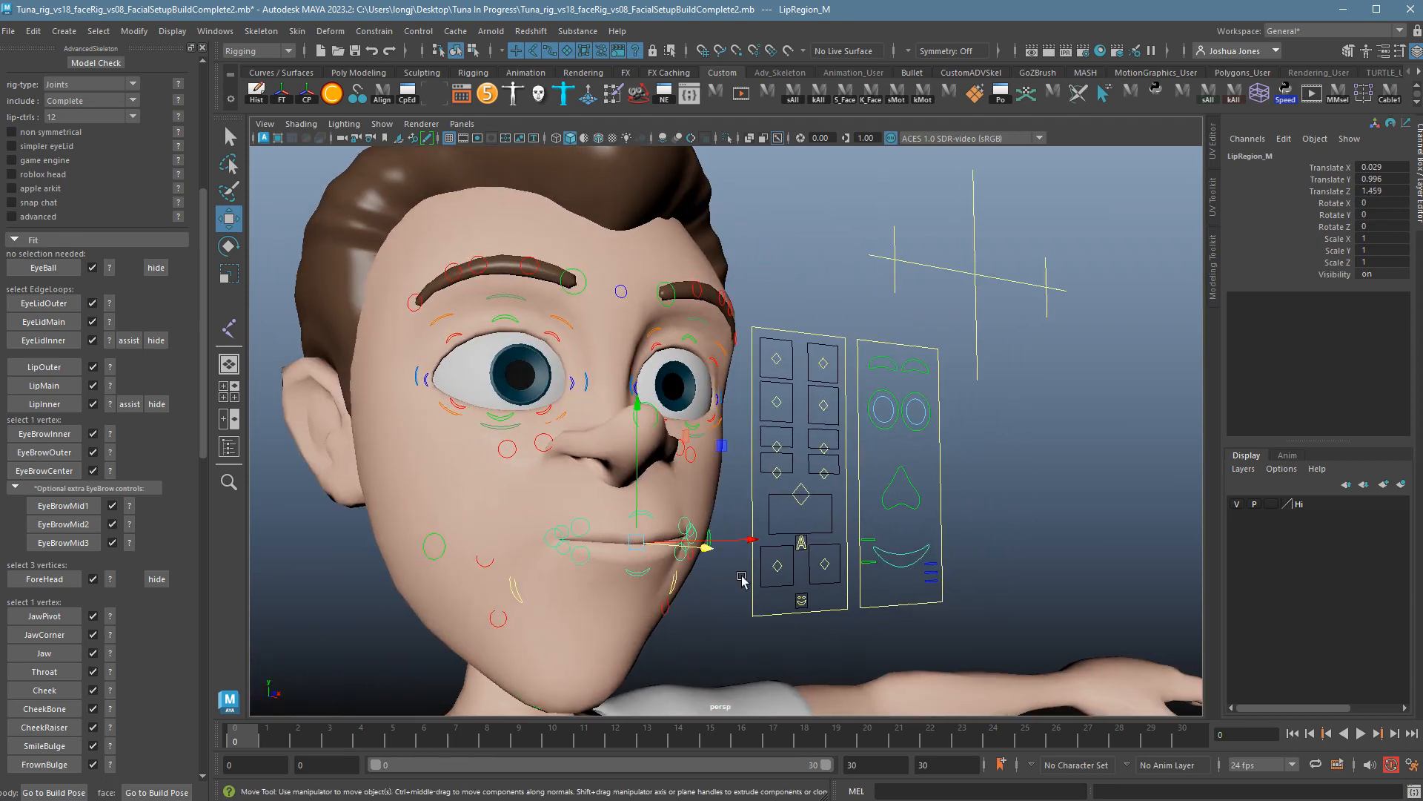
pyautogui.click(825, 503)
pyautogui.moveTo(824, 502)
pyautogui.mouseDown()
pyautogui.moveTo(806, 531)
pyautogui.moveTo(812, 519)
pyautogui.moveTo(786, 529)
pyautogui.moveTo(800, 507)
pyautogui.moveTo(807, 519)
pyautogui.mouseUp()
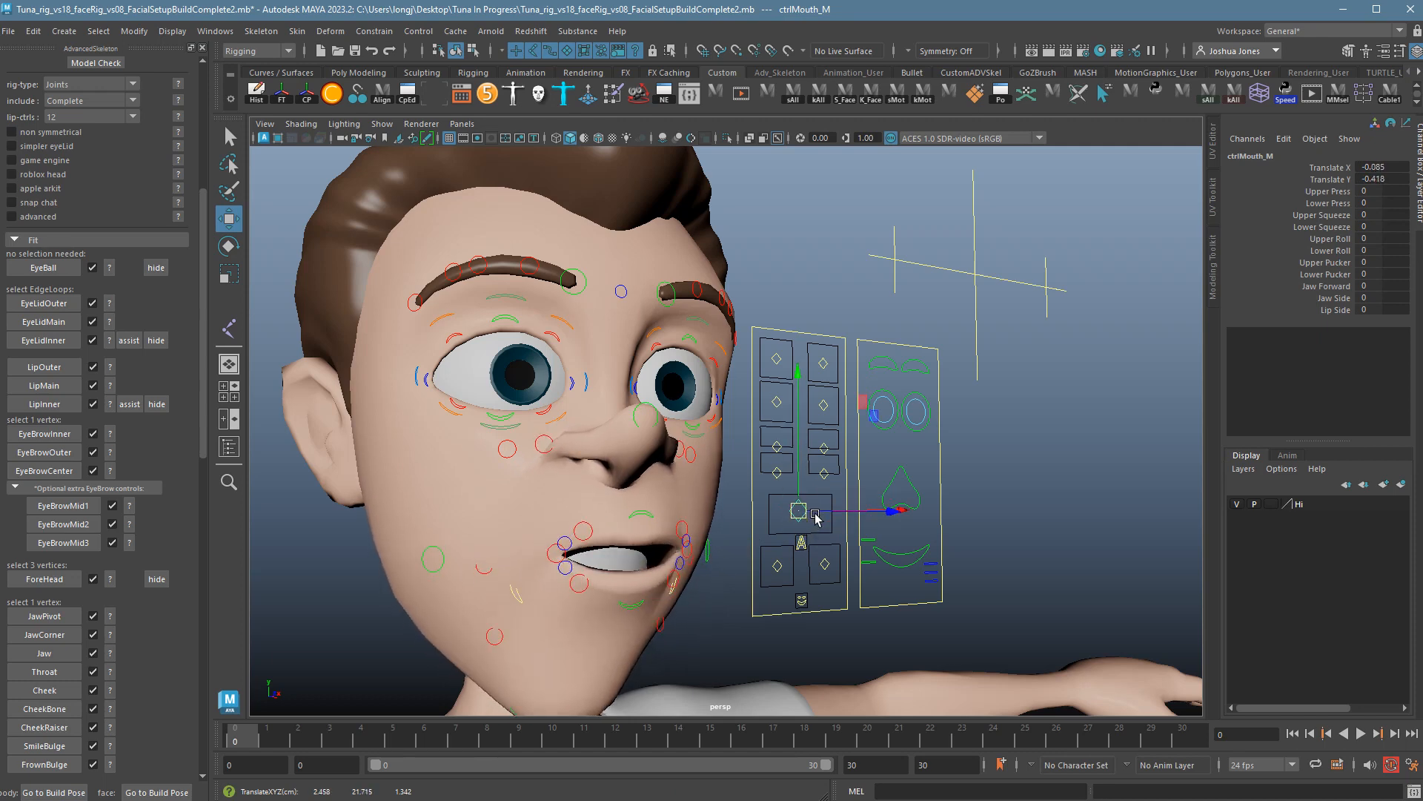
pyautogui.hotkey('ctrl', 'z')
# Return the face to Go to Build Pose, frame the whole character and deselect.
pyautogui.keyDown('alt'); pyautogui.moveTo(1044, 517); pyautogui.dragTo(940, 568); pyautogui.keyUp('alt')
pyautogui.click(162, 793)
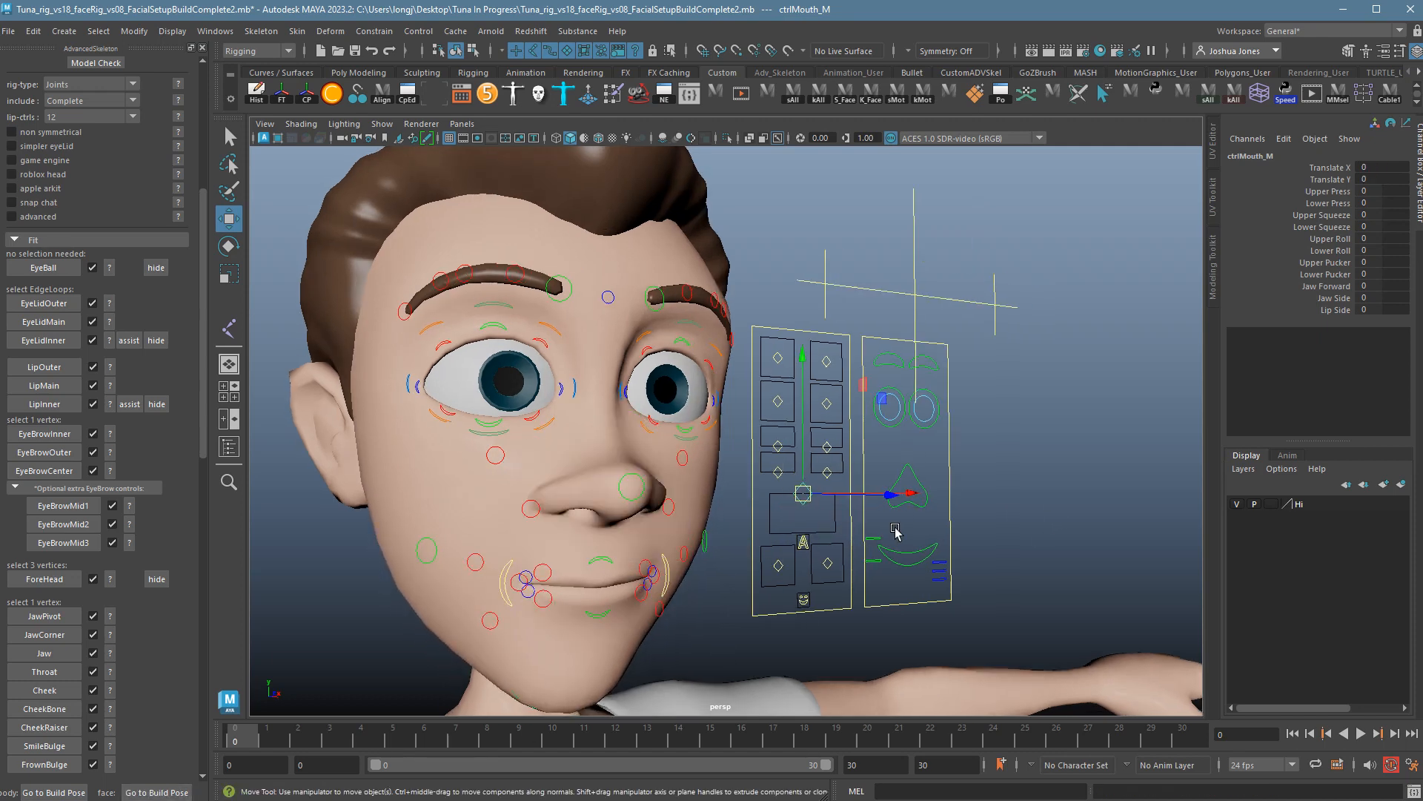
pyautogui.keyDown('alt'); pyautogui.moveTo(897, 527); pyautogui.dragTo(673, 513, button='right'); pyautogui.keyUp('alt')
pyautogui.keyDown('alt'); pyautogui.moveTo(669, 511); pyautogui.dragTo(593, 504); pyautogui.keyUp('alt')
pyautogui.keyDown('alt'); pyautogui.moveTo(593, 504); pyautogui.dragTo(607, 387, button='middle'); pyautogui.keyUp('alt')
pyautogui.keyDown('alt'); pyautogui.moveTo(608, 388); pyautogui.dragTo(551, 391, button='right'); pyautogui.keyUp('alt')
pyautogui.keyDown('alt'); pyautogui.moveTo(550, 391); pyautogui.dragTo(571, 410, button='middle'); pyautogui.keyUp('alt')
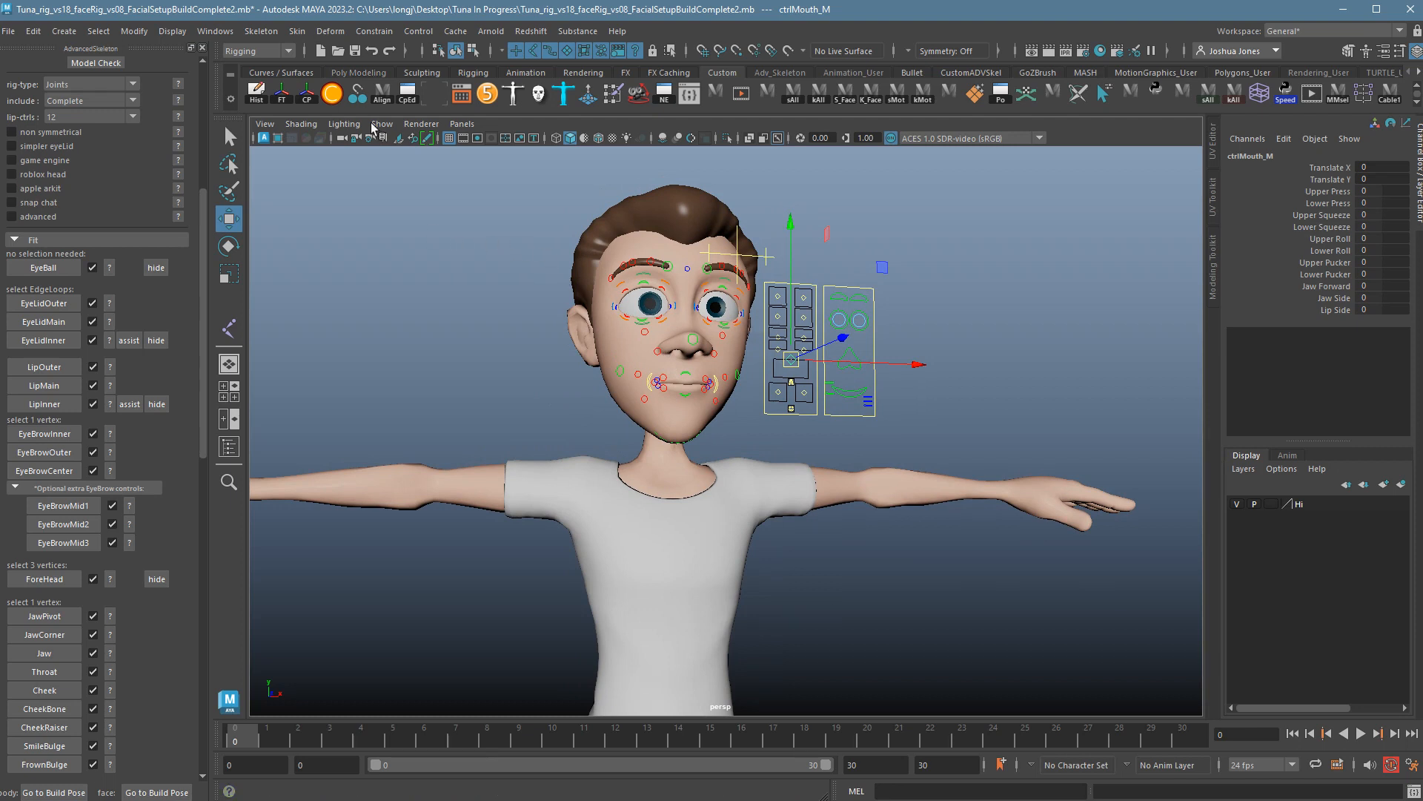
pyautogui.scroll(-8, 211, 403)
pyautogui.scroll(-10, 206, 501)
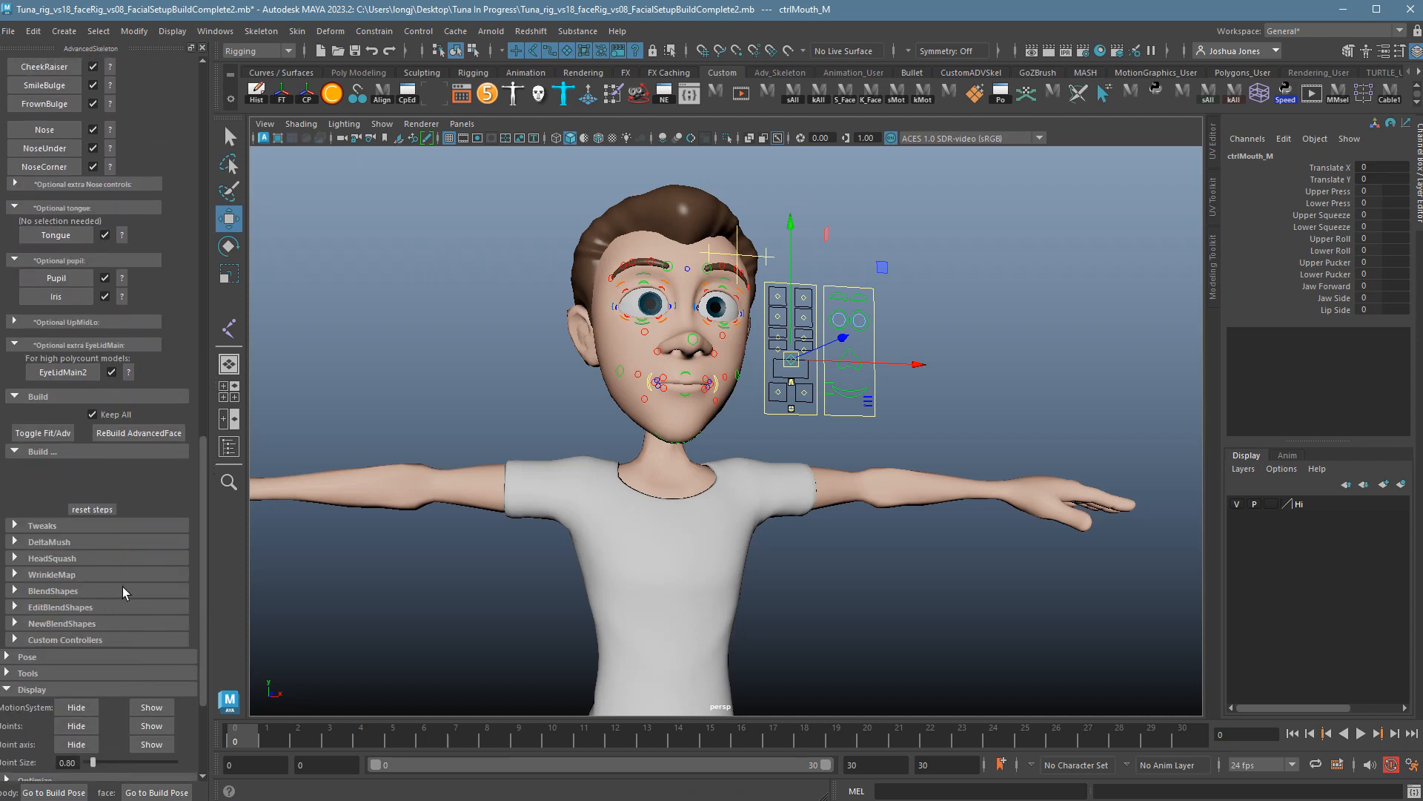
pyautogui.click(860, 549)
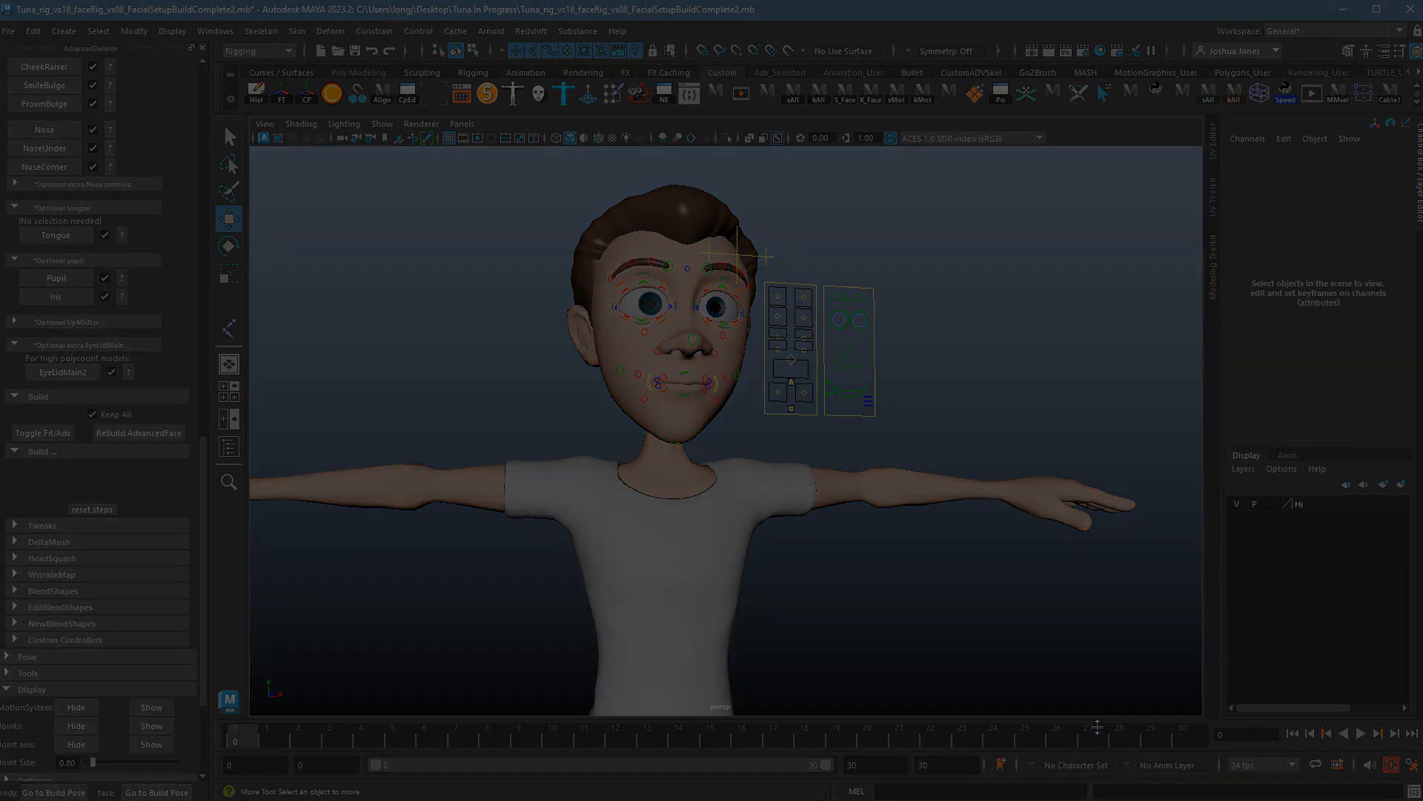